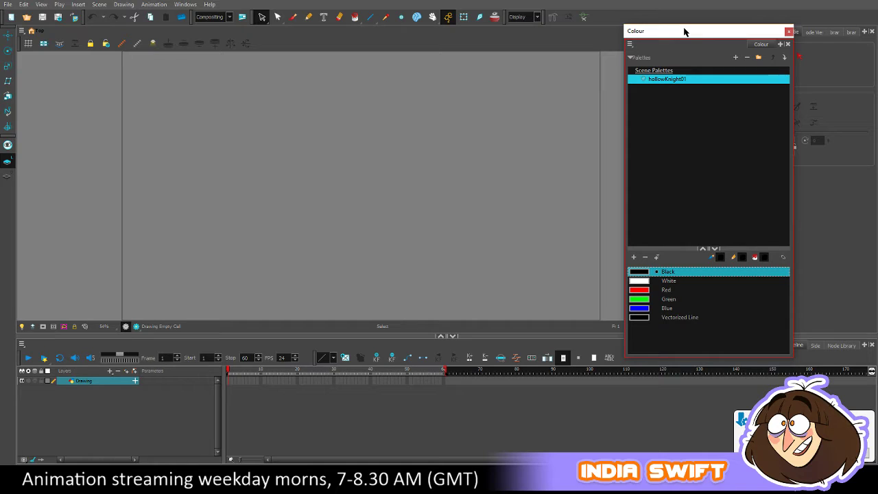
- Choose the Brush tool with Green from the hollowKnight01 palette, placing the Colour window beside the drawing area
click(719, 24)
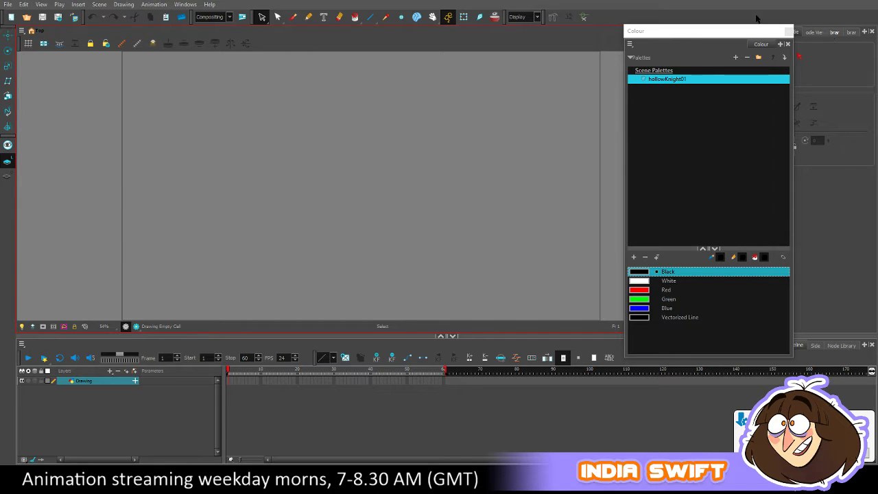
drag(756, 34, 755, 38)
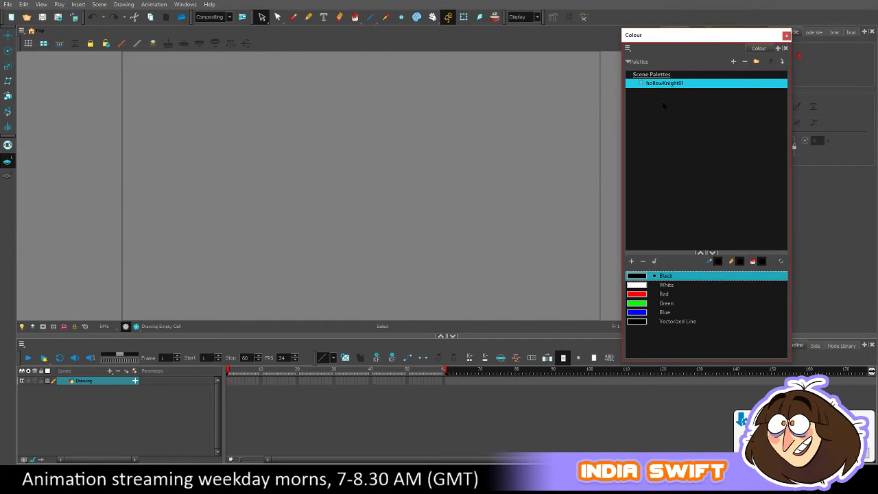
click(293, 17)
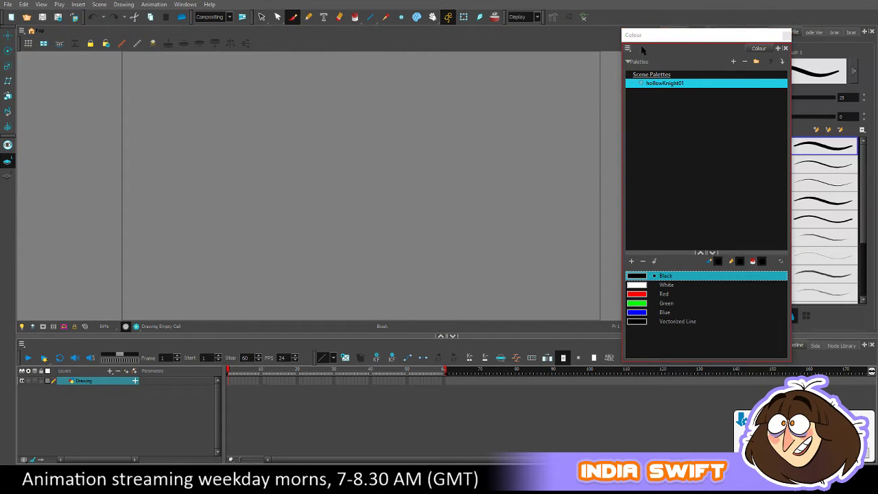
drag(678, 35, 660, 46)
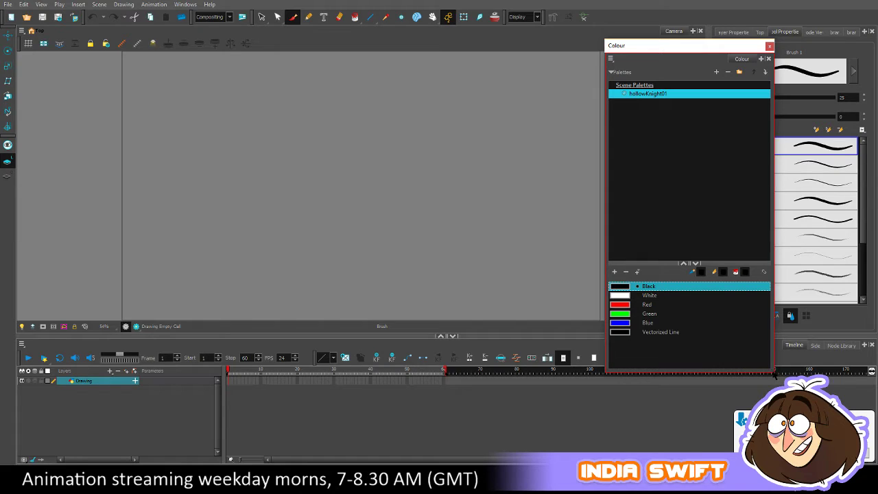
drag(720, 44, 671, 12)
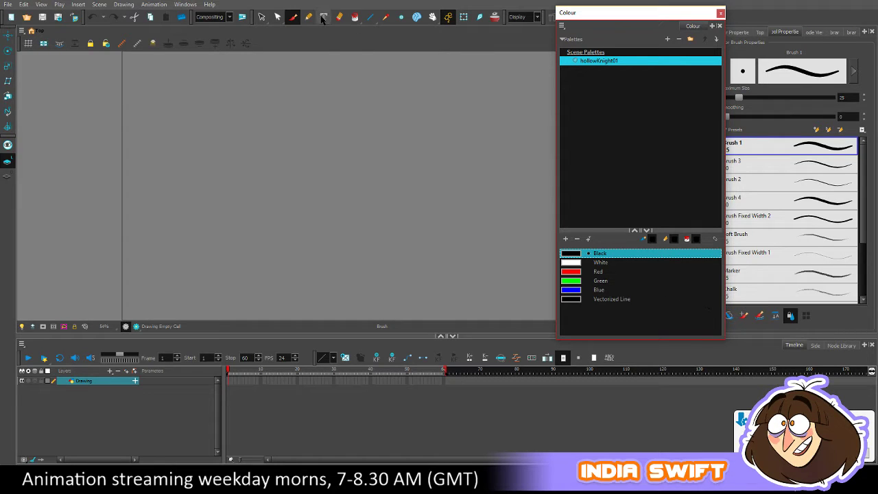
mouse_move(633, 13)
mouse_down()
mouse_move(635, 89)
mouse_move(681, 87)
mouse_move(679, 76)
mouse_move(635, 61)
mouse_up()
click(575, 316)
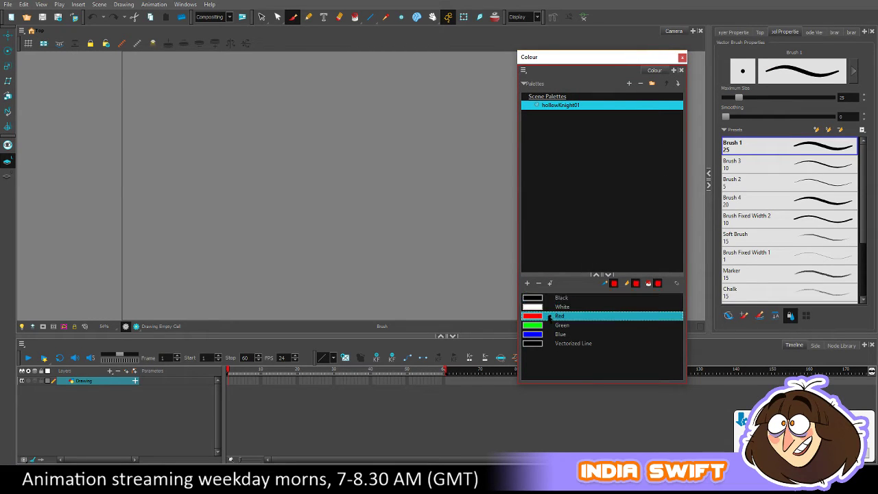
click(575, 325)
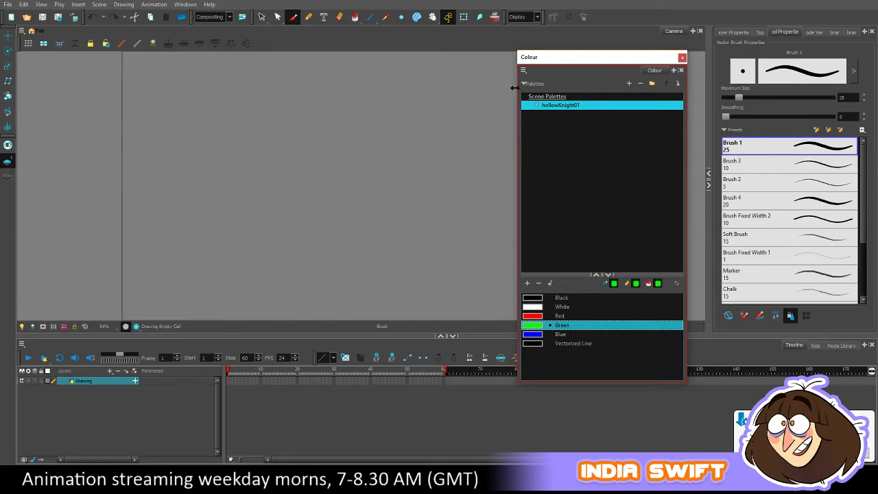
drag(564, 59, 679, 38)
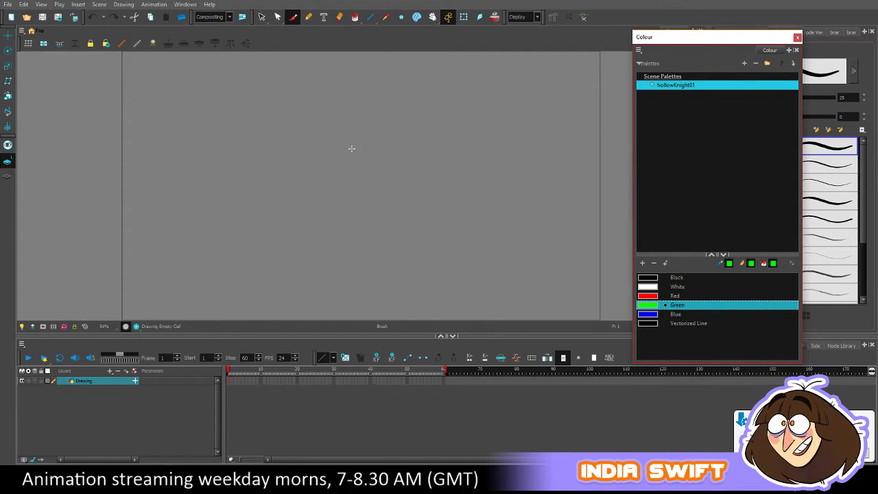
click(380, 53)
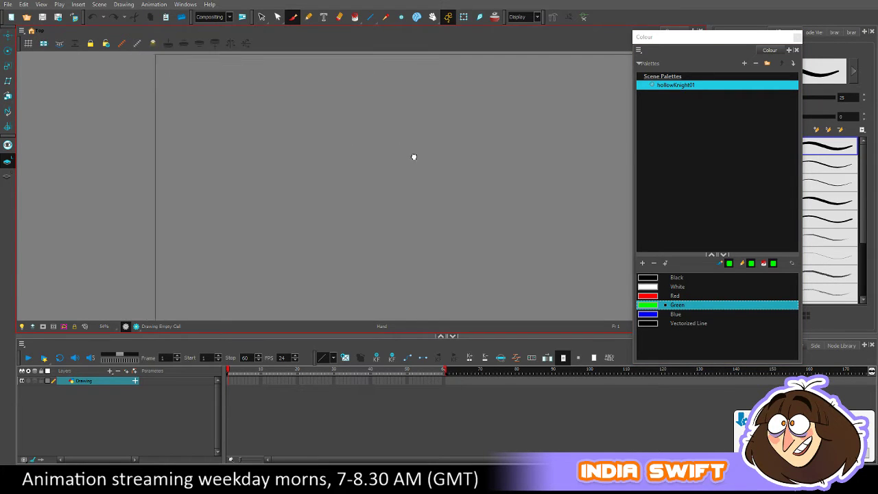
- Switch the brush to the Marker preset at size 15, test a stroke and undo it, leaving the canvas clear
drag(727, 37, 626, 28)
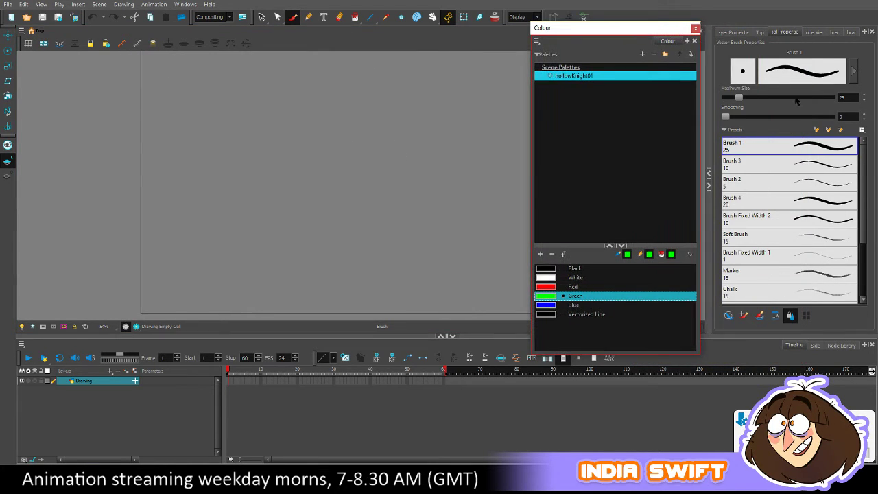
click(770, 270)
drag(498, 135, 488, 202)
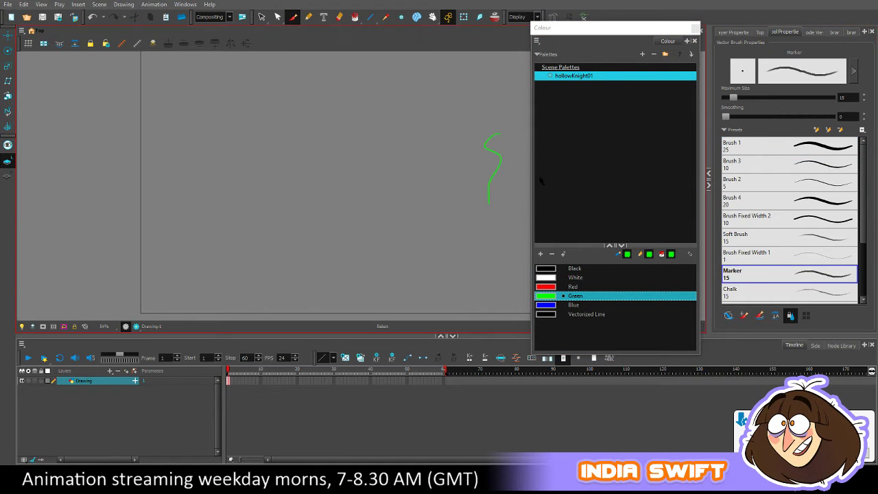
key(ctrl+z)
click(587, 57)
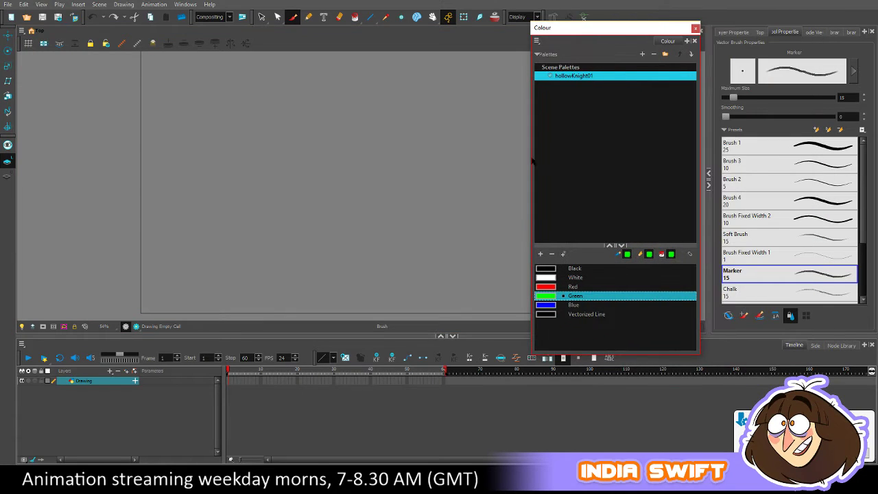
drag(625, 29, 723, 18)
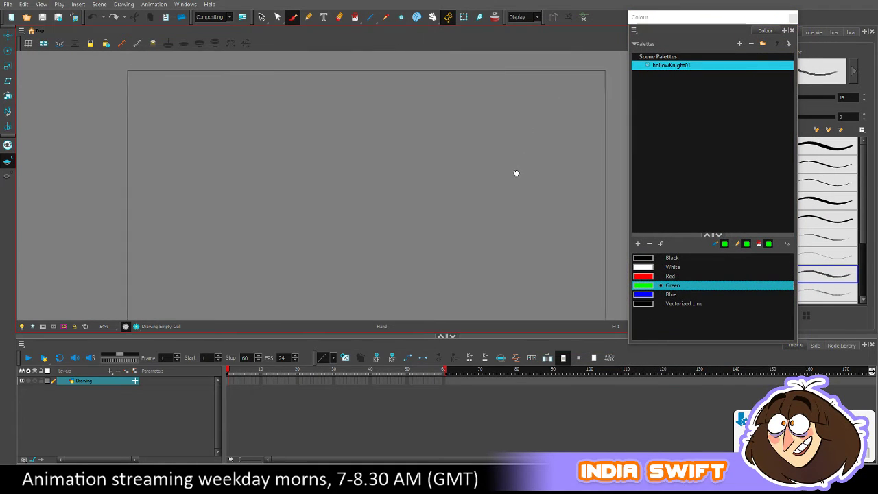
drag(525, 154, 513, 171)
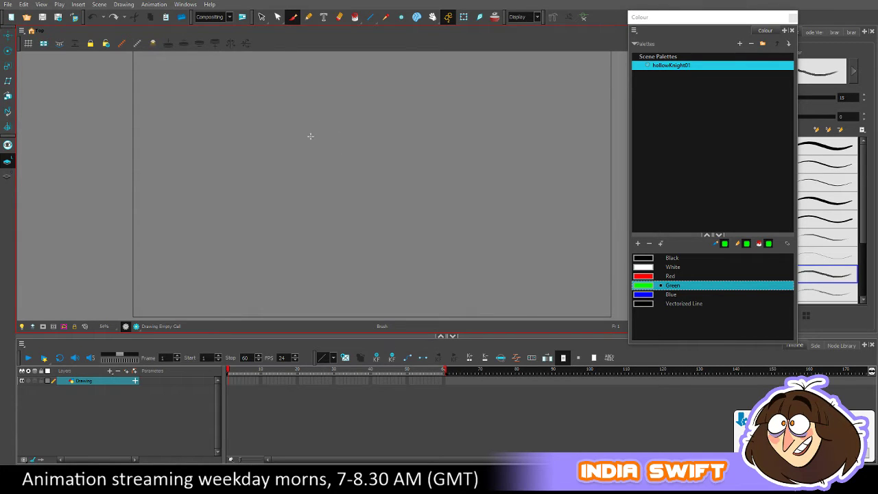
- Sketch two rough green circles side by side on frame 1 as the heads of two characters
mouse_move(355, 156)
mouse_down()
mouse_move(309, 139)
mouse_move(319, 116)
mouse_up()
drag(302, 158, 334, 121)
mouse_move(435, 120)
mouse_down()
mouse_move(404, 163)
mouse_move(390, 119)
mouse_move(438, 143)
mouse_move(394, 165)
mouse_up()
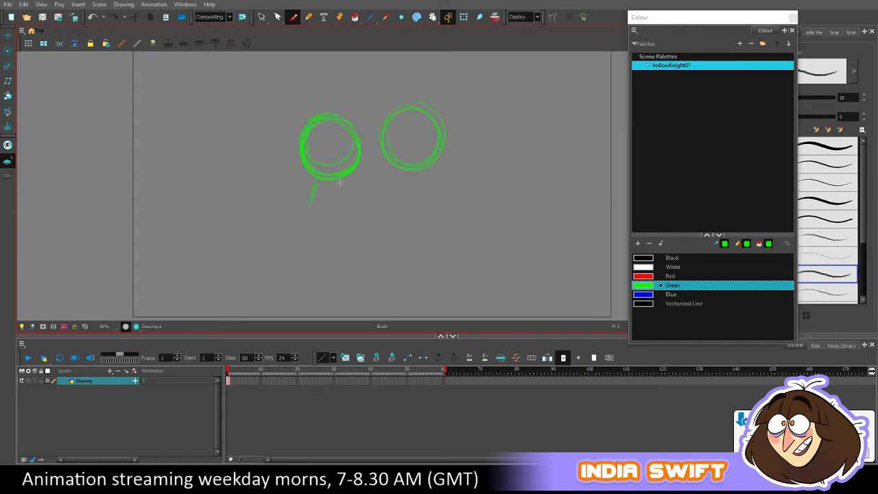
- Sketch a small rounded body in green under each of the two heads
mouse_move(340, 181)
mouse_down()
mouse_move(337, 201)
mouse_move(302, 208)
mouse_up()
drag(412, 176, 413, 209)
drag(435, 173, 445, 205)
drag(409, 174, 416, 209)
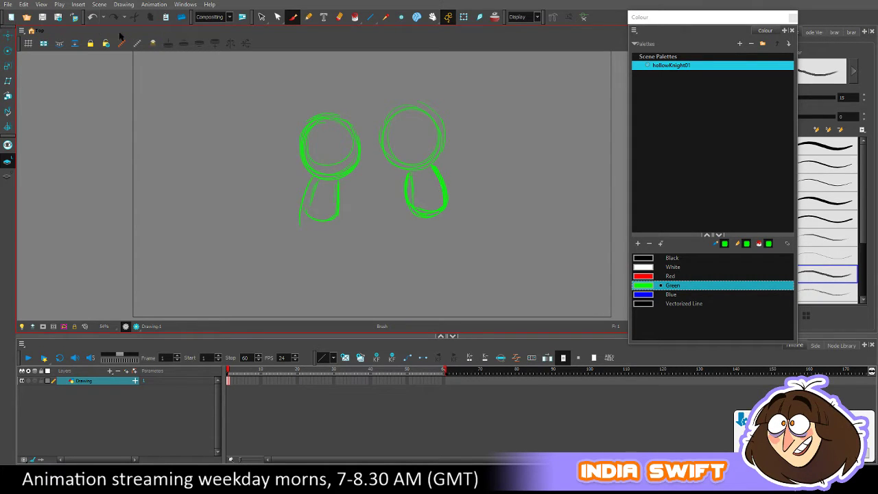
- Move the whole right-hand figure slightly closer to the left-hand one
click(262, 17)
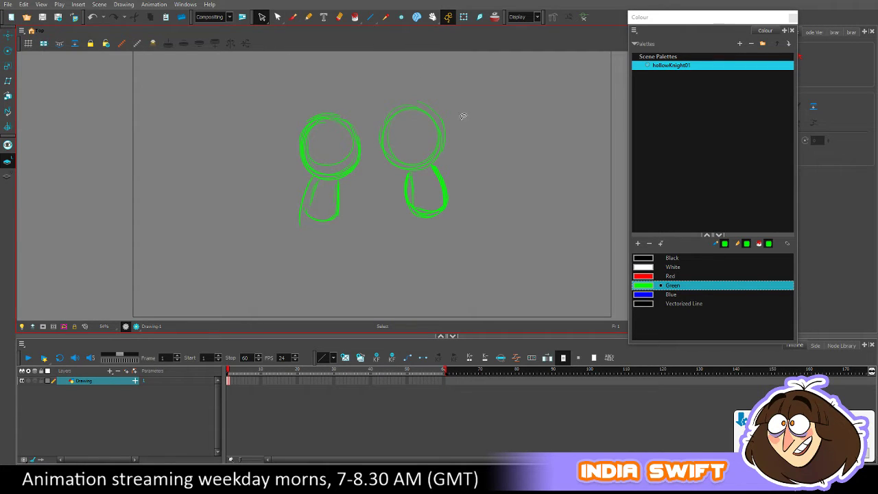
mouse_move(480, 130)
mouse_down()
mouse_move(403, 92)
mouse_move(383, 173)
mouse_move(434, 157)
mouse_move(407, 167)
mouse_move(424, 166)
mouse_up()
click(454, 158)
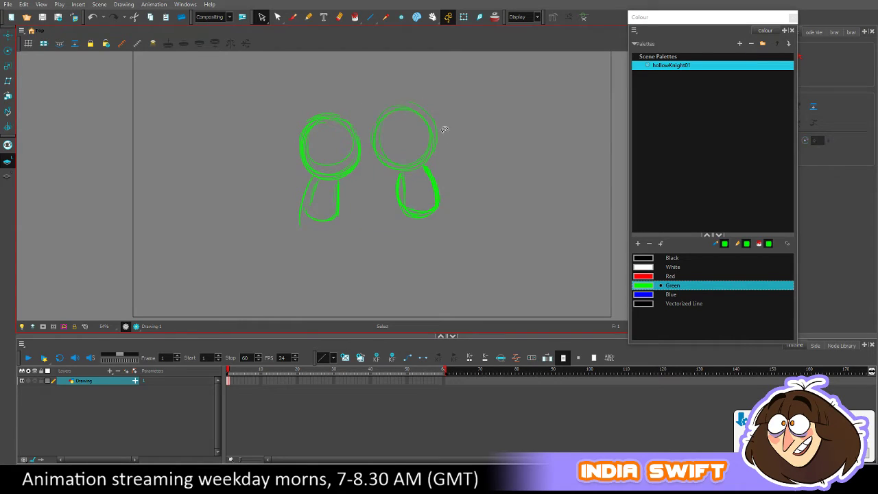
- Start a leg line under the right-hand figure and shift the left-hand figure slightly toward it
click(293, 16)
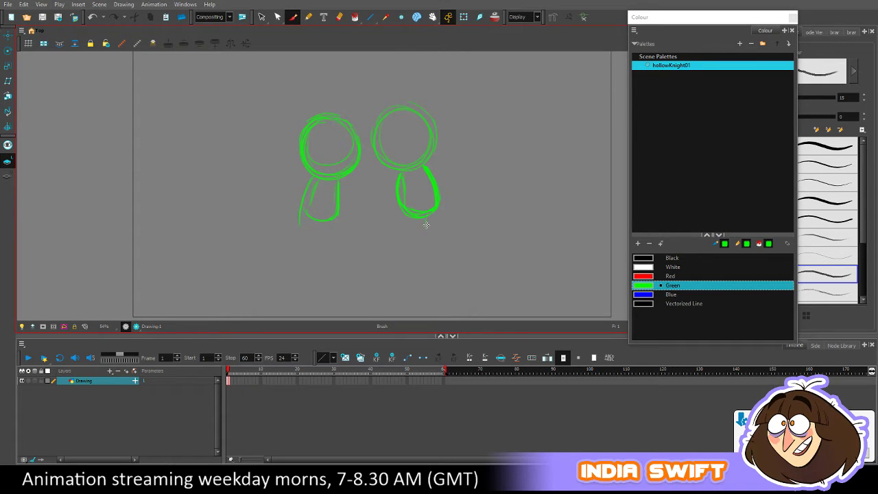
key(alt+s)
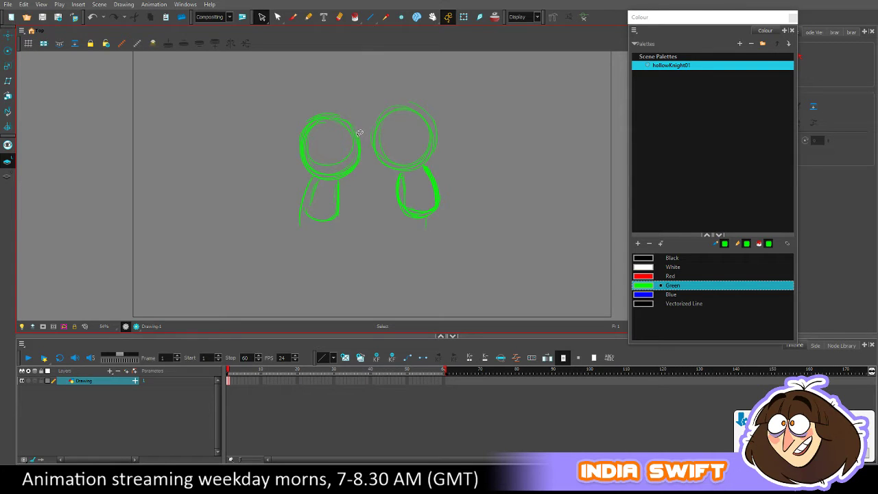
mouse_move(355, 127)
mouse_down()
mouse_move(349, 222)
mouse_move(328, 100)
mouse_move(354, 127)
mouse_up()
drag(354, 170, 356, 169)
click(452, 142)
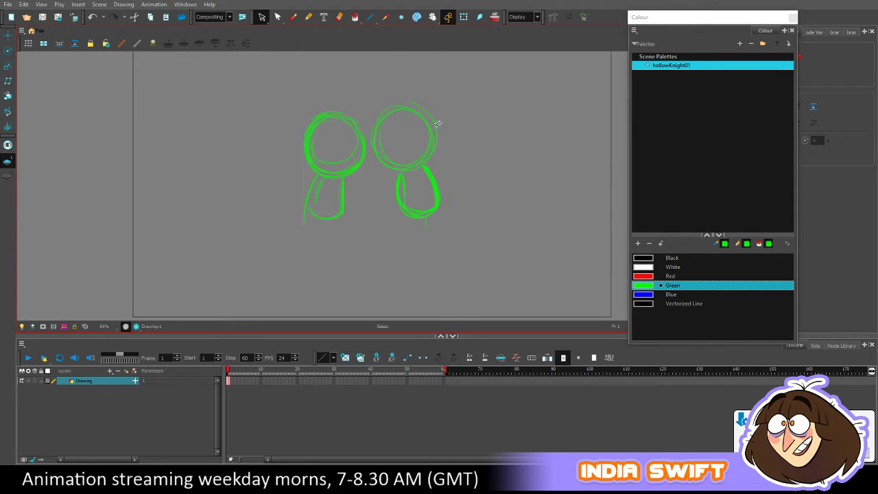
- Draw two short green legs under each figure's body with the Brush tool
key(alt+b)
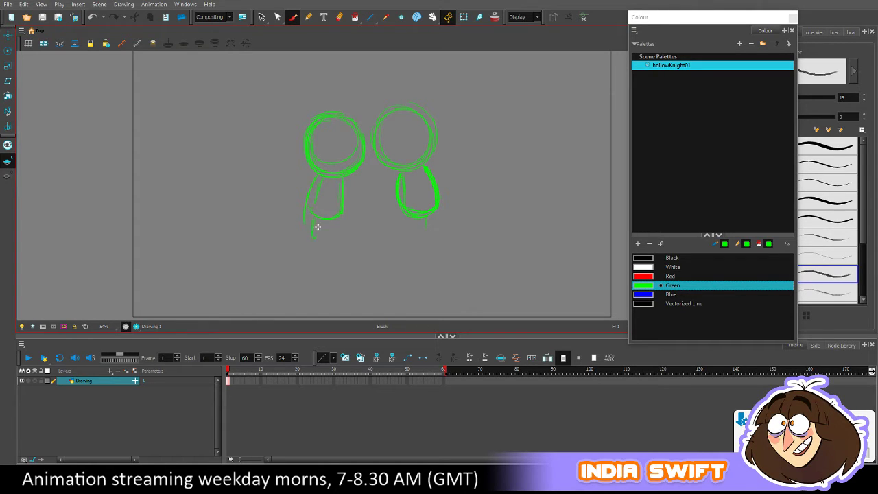
drag(334, 223, 335, 233)
mouse_move(409, 221)
mouse_down()
mouse_move(410, 232)
mouse_move(428, 235)
mouse_up()
- Select the right-hand figure, nudge it slightly to the right and enlarge it so it stands taller than the other
click(262, 16)
drag(408, 78, 418, 127)
drag(414, 170, 417, 165)
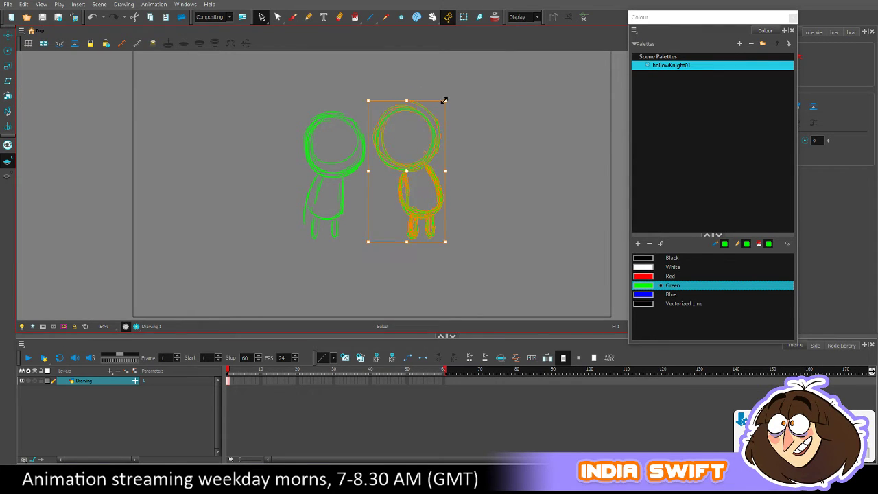
drag(443, 100, 446, 90)
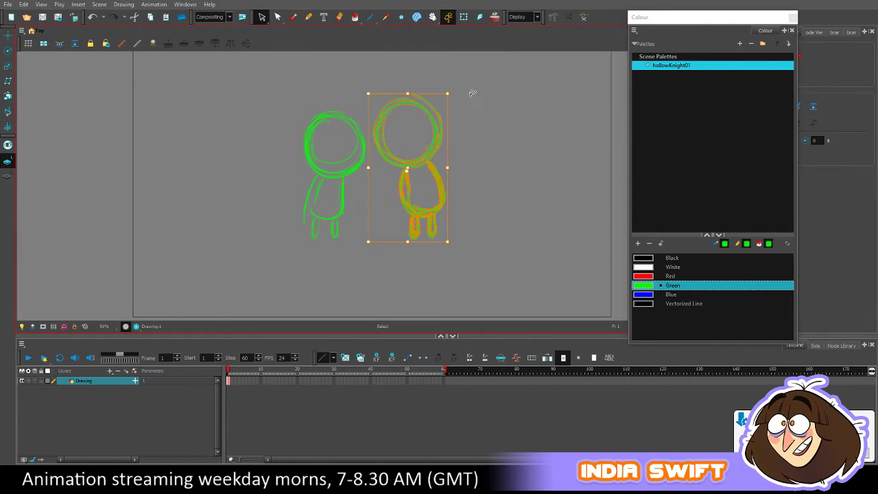
click(466, 87)
- Add a vector drawing layer named map above the Drawing layer
click(293, 18)
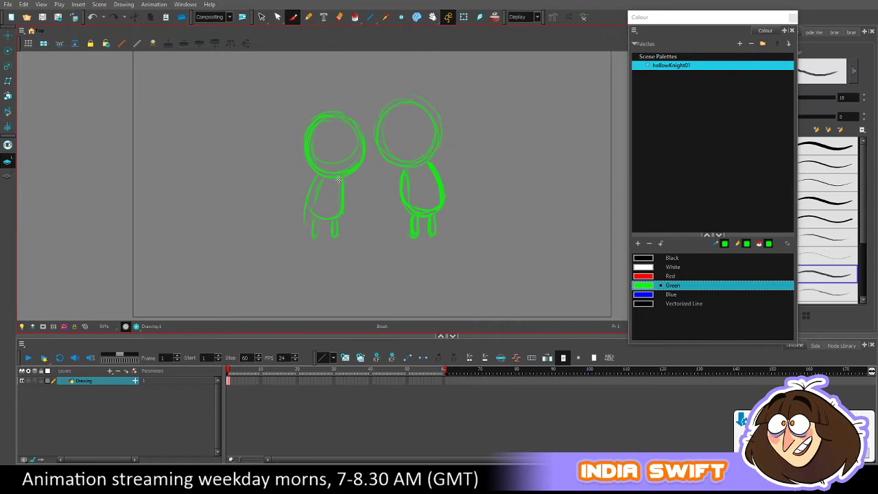
click(131, 372)
text(map)
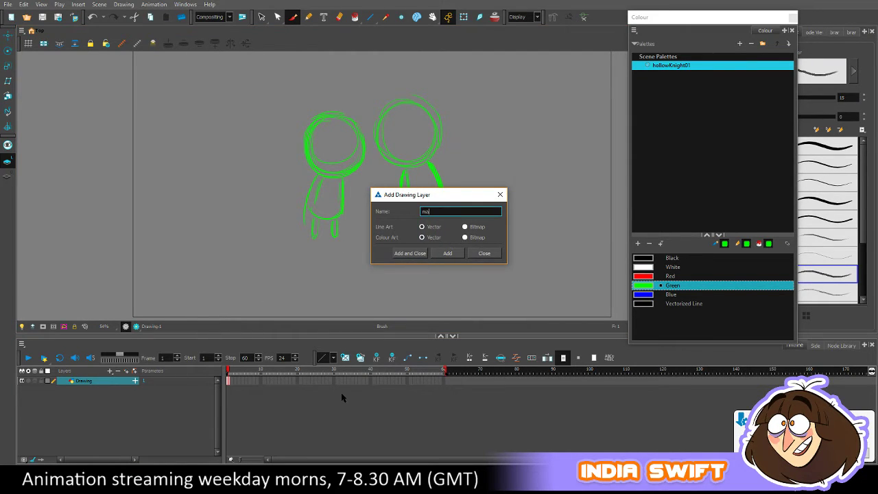
click(448, 253)
key(Escape)
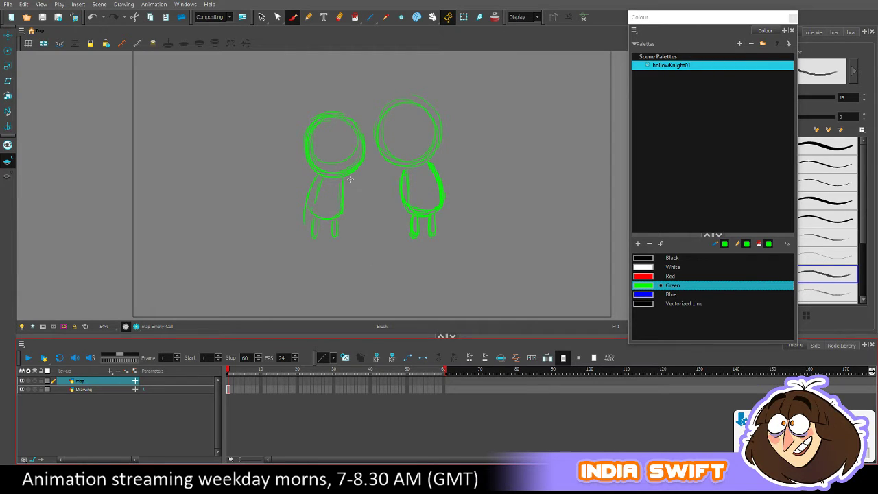
- Sketch the map's upper edge, sides and vertical fold lines in red between the two figures on the map layer
click(641, 276)
mouse_move(361, 177)
mouse_down()
mouse_move(333, 173)
mouse_move(376, 183)
mouse_move(421, 170)
mouse_up()
drag(419, 177, 416, 203)
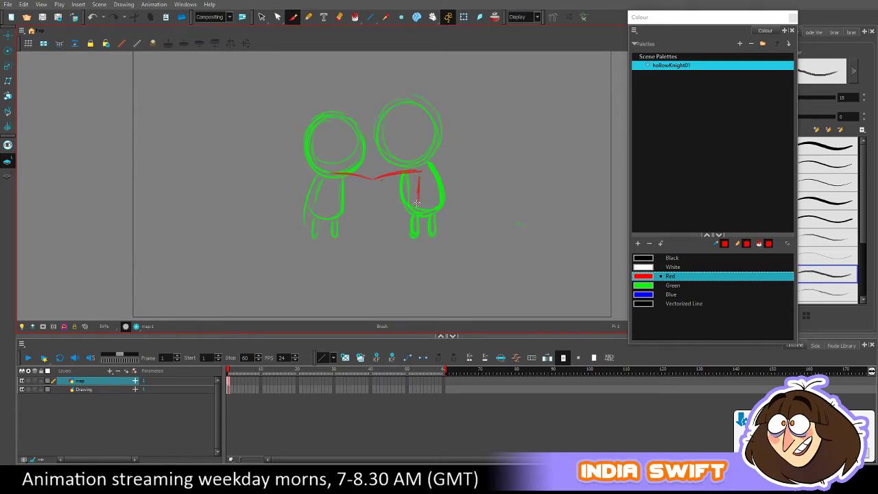
mouse_move(359, 177)
mouse_down()
mouse_move(361, 209)
mouse_move(385, 176)
mouse_move(386, 212)
mouse_up()
drag(387, 181, 388, 211)
mouse_move(391, 180)
mouse_down()
mouse_move(391, 213)
mouse_move(417, 204)
mouse_move(399, 210)
mouse_up()
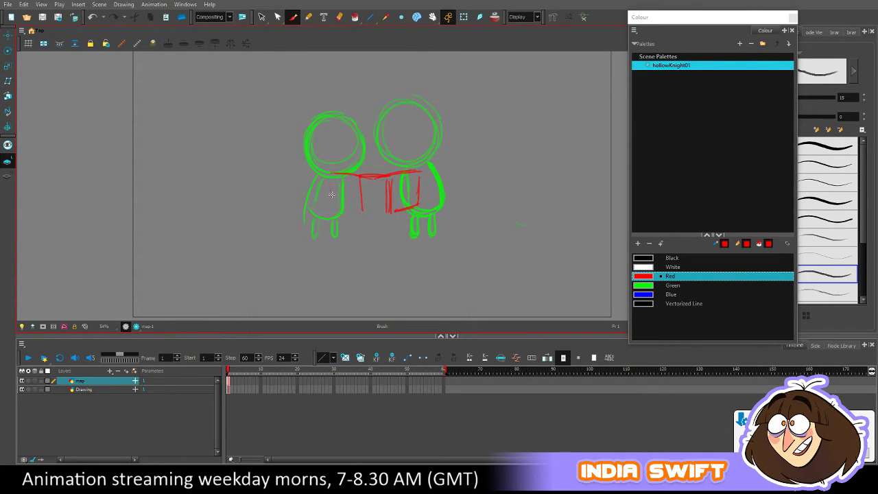
mouse_move(330, 176)
mouse_down()
mouse_move(333, 212)
mouse_move(329, 198)
mouse_move(356, 193)
mouse_move(355, 215)
mouse_up()
drag(373, 180, 375, 216)
drag(401, 178, 401, 210)
- Erase the stray red lines around the map's folds and upper edge, and save the scene
key(alt+e)
mouse_move(356, 190)
mouse_down()
mouse_move(385, 183)
mouse_move(389, 212)
mouse_move(381, 186)
mouse_move(360, 178)
mouse_move(389, 177)
mouse_up()
key(ctrl+s)
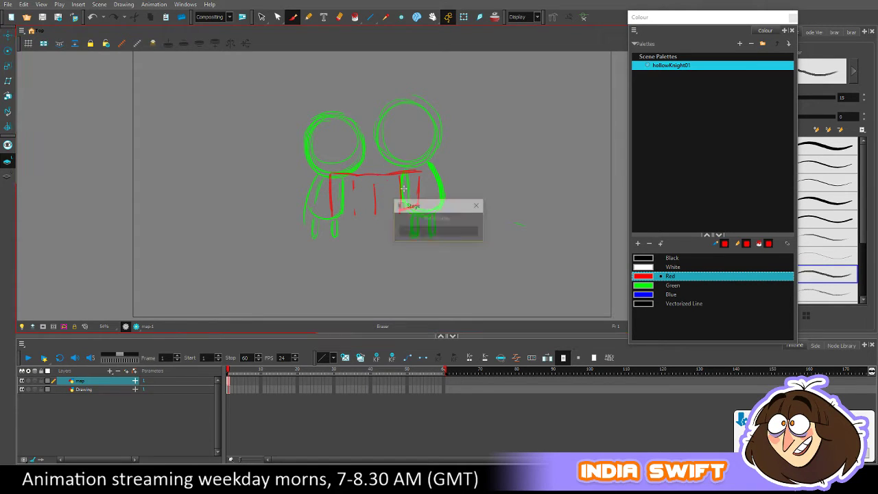
- Draw the map's lower edge in red to close its outline and erase the excess line at its lower right corner
key(alt+b)
drag(335, 213, 355, 216)
mouse_move(335, 214)
mouse_down()
mouse_move(396, 215)
mouse_move(421, 209)
mouse_move(418, 193)
mouse_up()
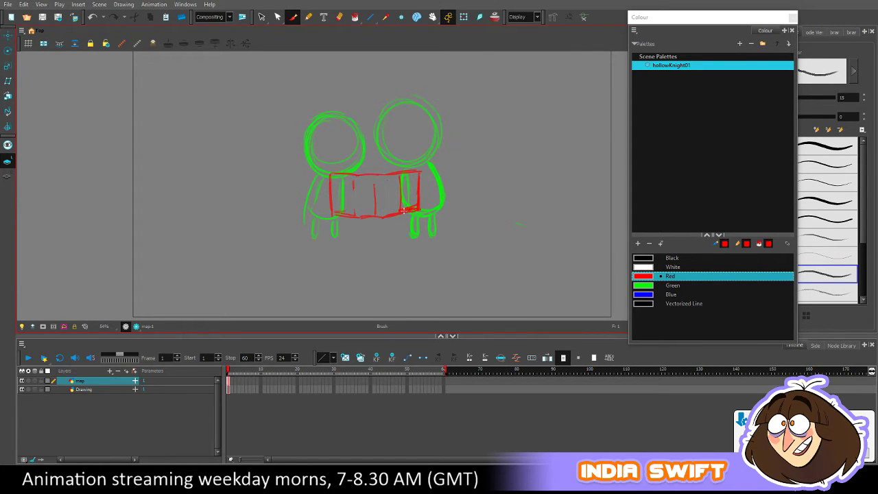
key(alt+e)
- Draw green arms holding the map on both figures, on frame 1 of the Drawing layer
click(645, 284)
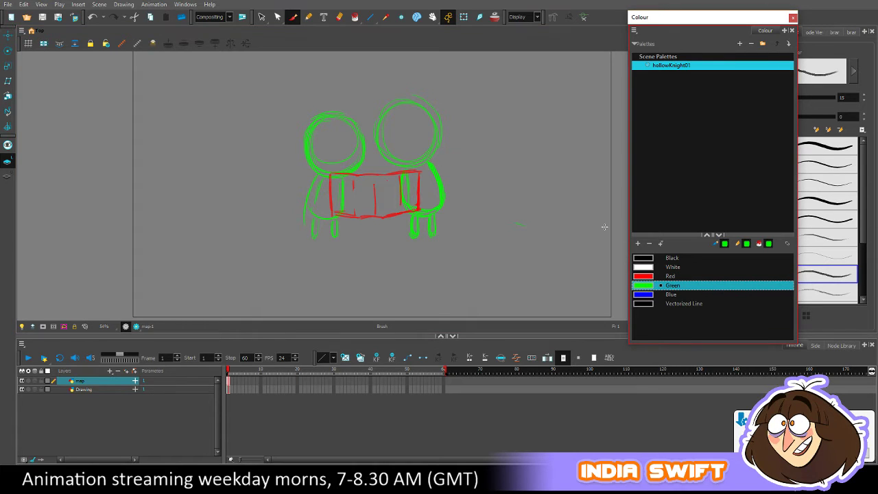
click(229, 389)
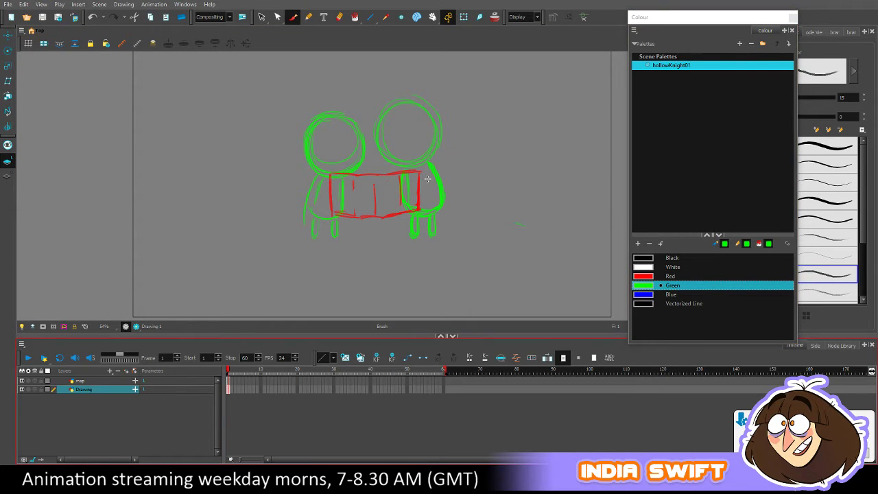
mouse_move(427, 175)
mouse_down()
mouse_move(416, 192)
mouse_move(435, 185)
mouse_up()
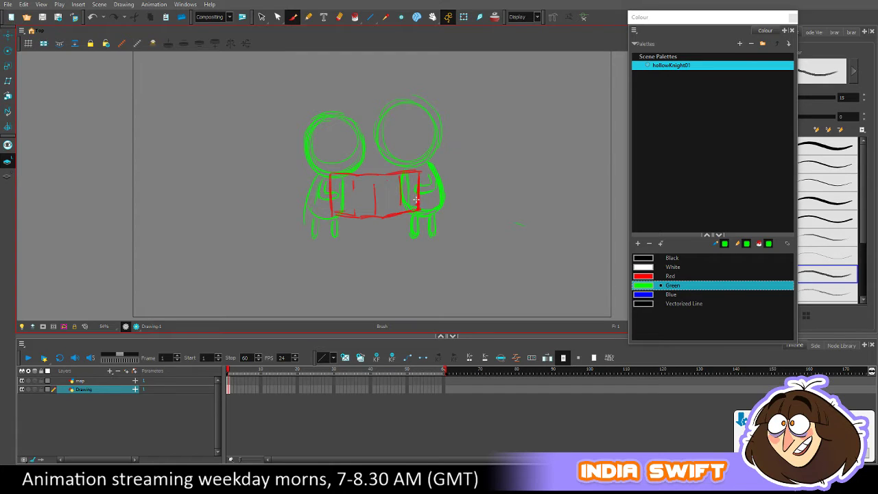
- Delete the whole red map drawing on frame 1 of the map layer
click(228, 378)
click(262, 16)
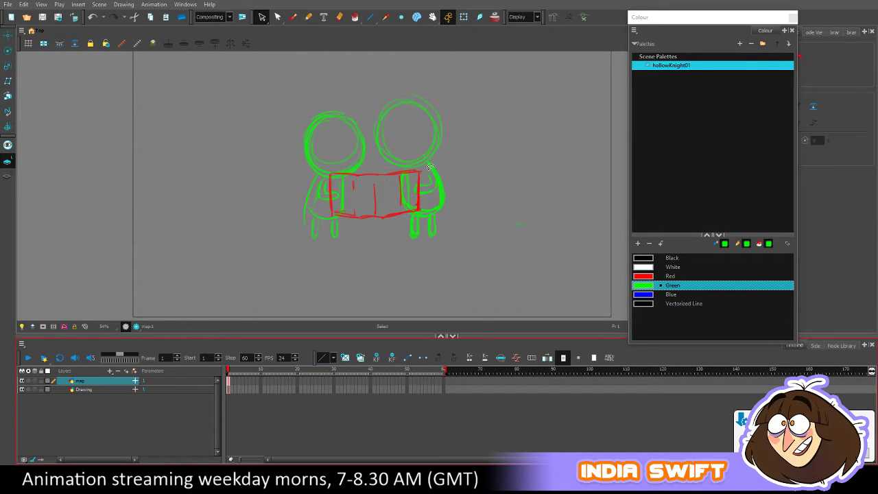
click(500, 210)
key(ctrl+a)
key(Delete)
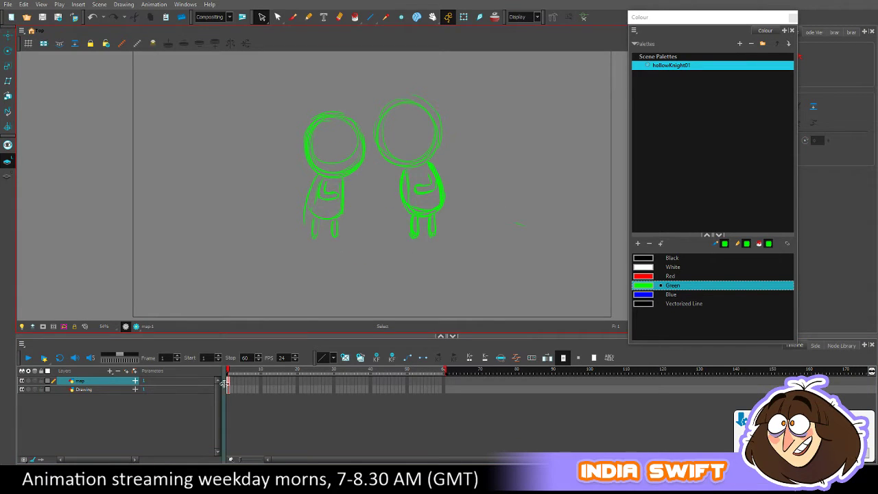
- Delete the green arms of both figures on frame 1 of the Drawing layer
click(228, 389)
click(325, 192)
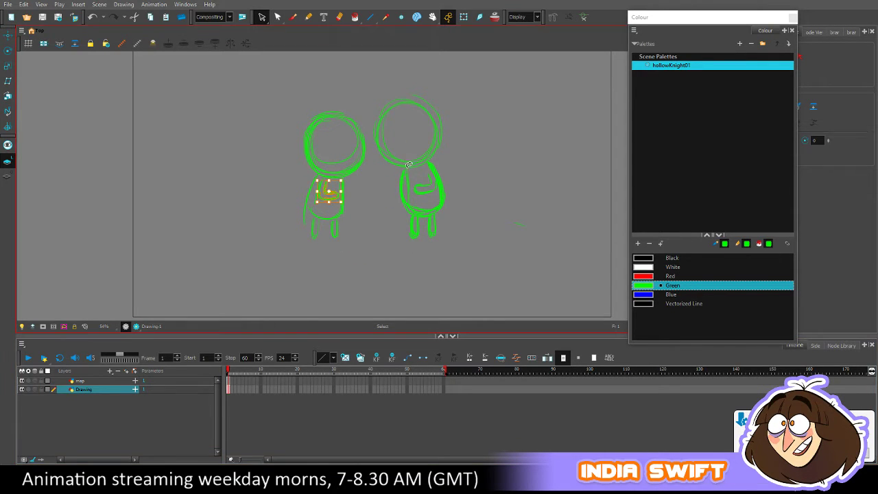
key(Delete)
key(Delete)
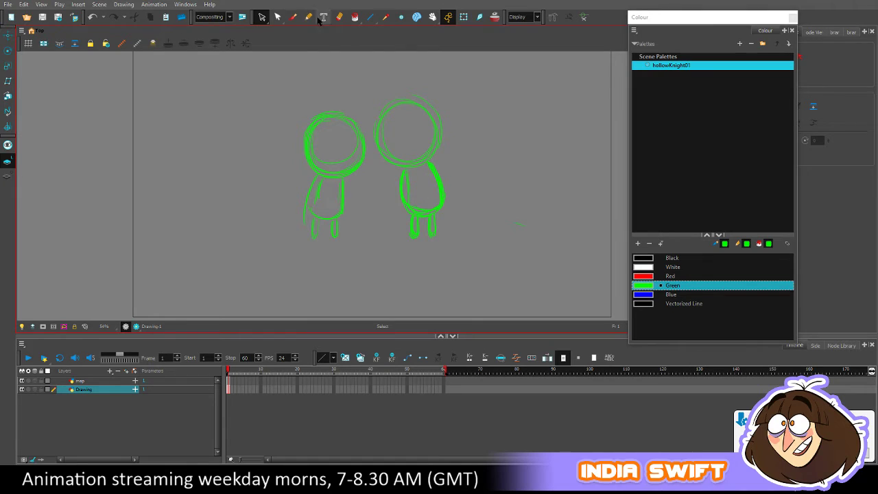
- Draw green hands and arms reaching forward on both figures, with a red map outline that tapers downward between them
key(alt+b)
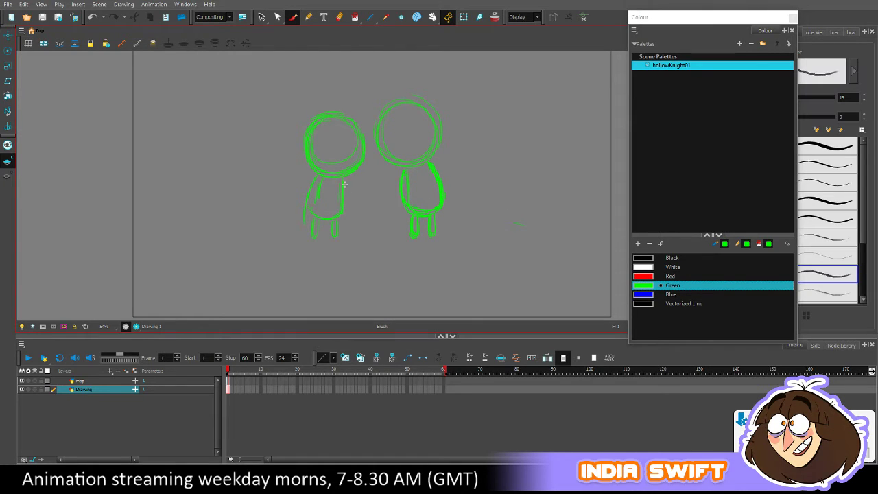
drag(357, 200, 399, 204)
click(641, 275)
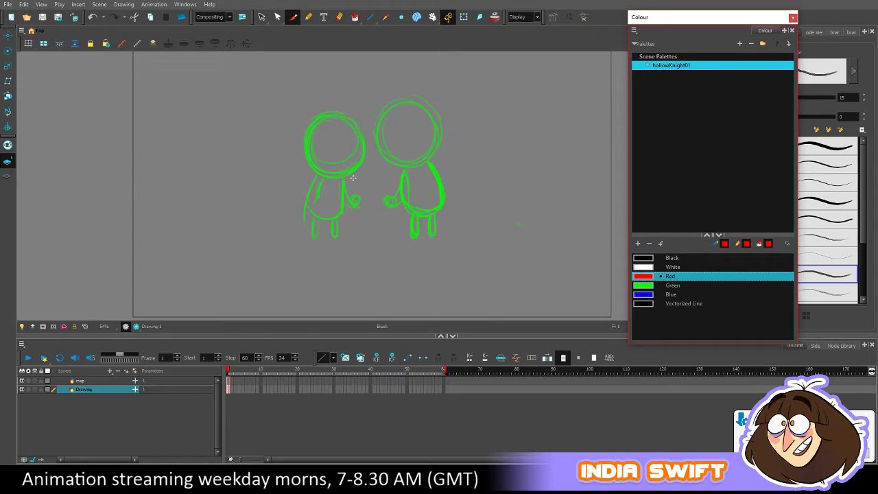
mouse_move(341, 171)
mouse_down()
mouse_move(419, 172)
mouse_move(398, 201)
mouse_move(345, 204)
mouse_move(331, 173)
mouse_move(364, 173)
mouse_up()
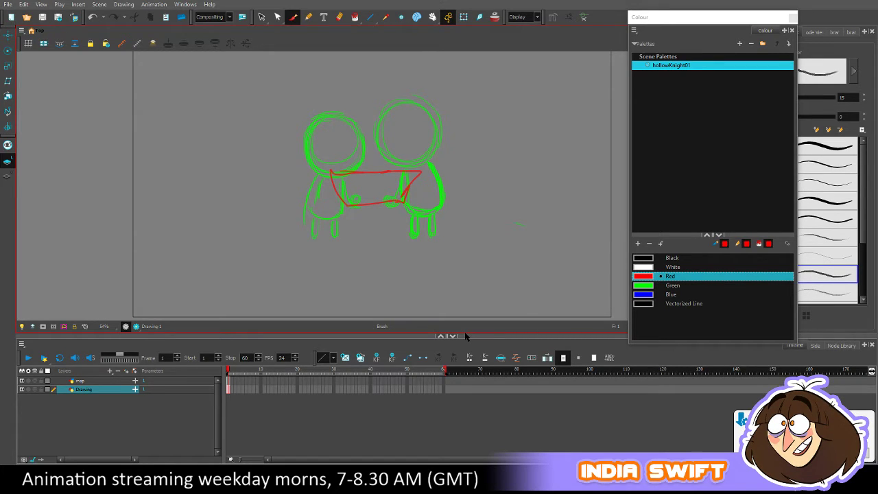
click(643, 285)
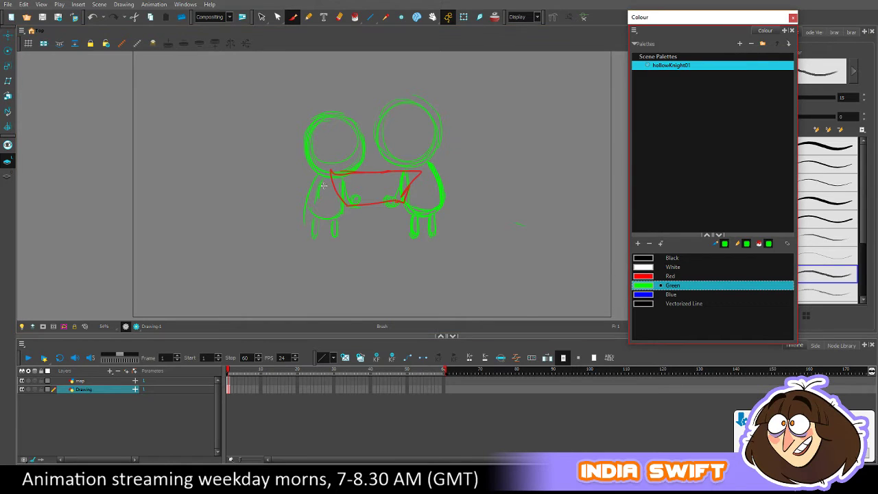
drag(323, 186, 358, 204)
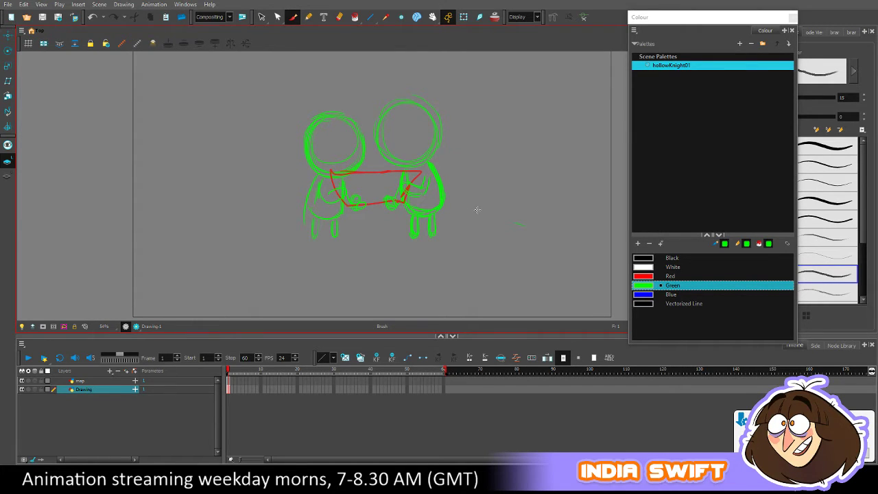
- Redraw the map's side edges and lower corners in red to widen its lower edge
click(645, 275)
drag(412, 193, 413, 203)
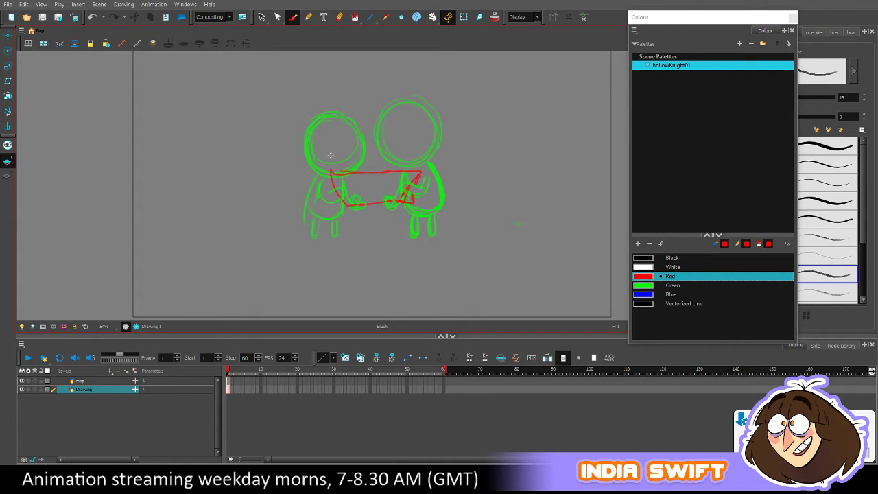
mouse_move(330, 172)
mouse_down()
mouse_move(338, 206)
mouse_move(416, 203)
mouse_up()
mouse_move(399, 197)
mouse_down()
mouse_move(409, 198)
mouse_move(417, 177)
mouse_up()
- Sketch a green pointed shape behind the taller figure's shoulder and undo the two trial strokes that follow
click(648, 284)
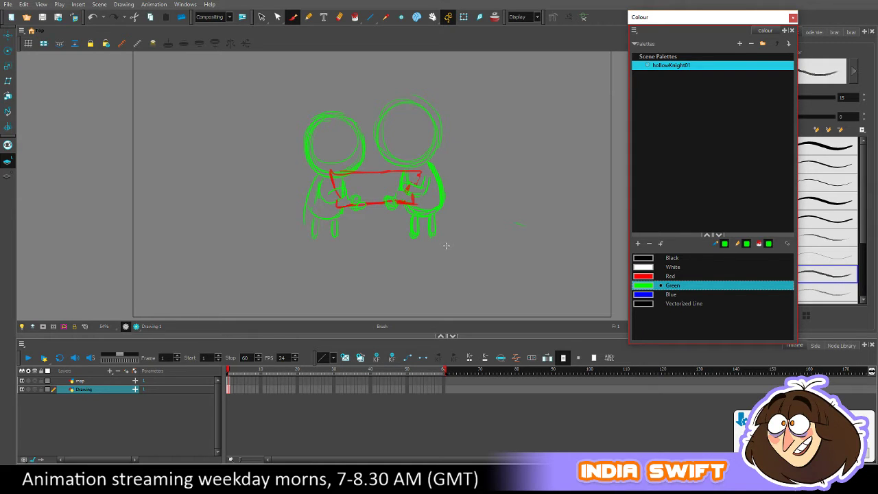
mouse_move(432, 159)
mouse_down()
mouse_move(465, 155)
mouse_move(441, 169)
mouse_up()
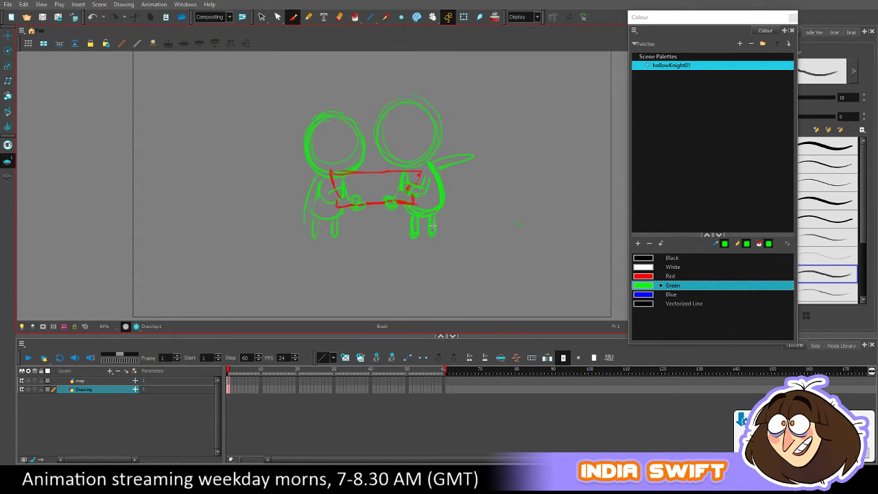
drag(456, 163, 435, 172)
key(ctrl+z)
drag(375, 156, 367, 162)
key(ctrl+z)
- Delete the shape behind the taller figure's shoulder along with the map, hands and arms between the figures
click(261, 16)
drag(453, 144, 471, 182)
key(Delete)
mouse_move(420, 174)
mouse_down()
mouse_move(415, 184)
mouse_move(431, 186)
mouse_move(384, 213)
mouse_move(363, 193)
mouse_move(351, 210)
mouse_move(362, 192)
mouse_move(411, 181)
mouse_move(403, 172)
mouse_up()
key(Delete)
key(Delete)
key(Delete)
key(Delete)
mouse_move(335, 179)
mouse_down()
mouse_move(322, 203)
mouse_move(354, 177)
mouse_up()
key(Delete)
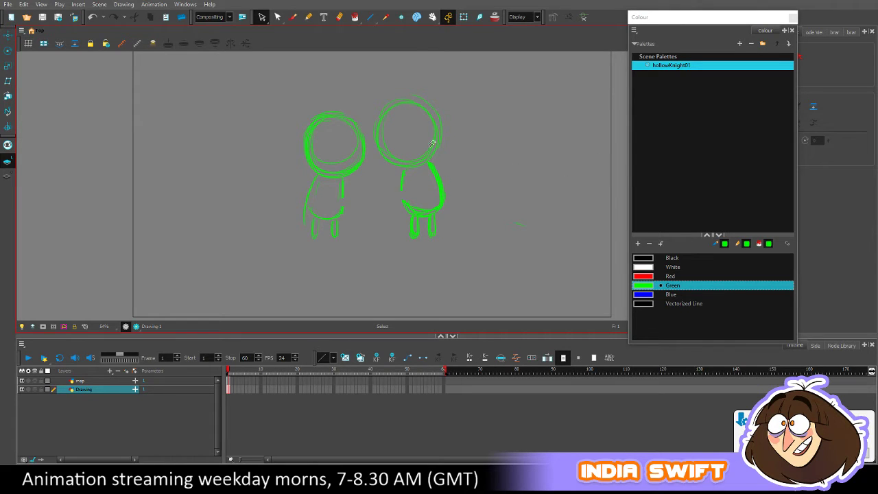
- Draw a red rectangular map outline between the two figures on the Drawing layer
click(293, 17)
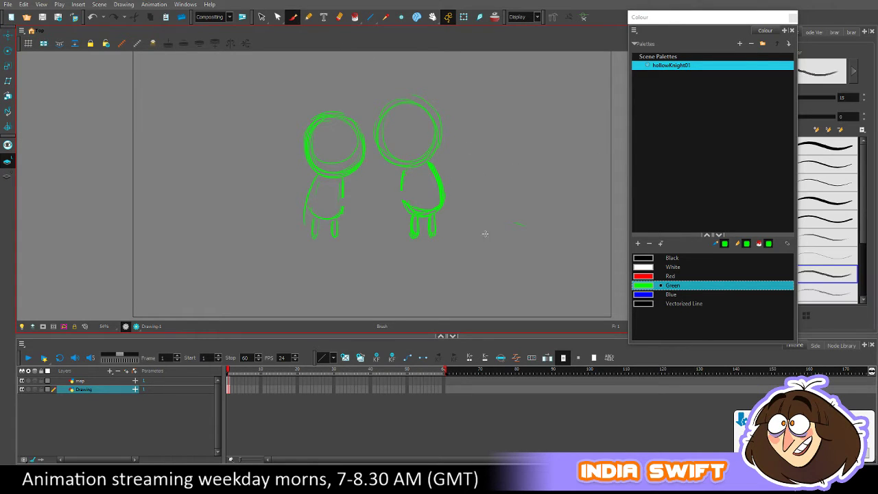
click(642, 277)
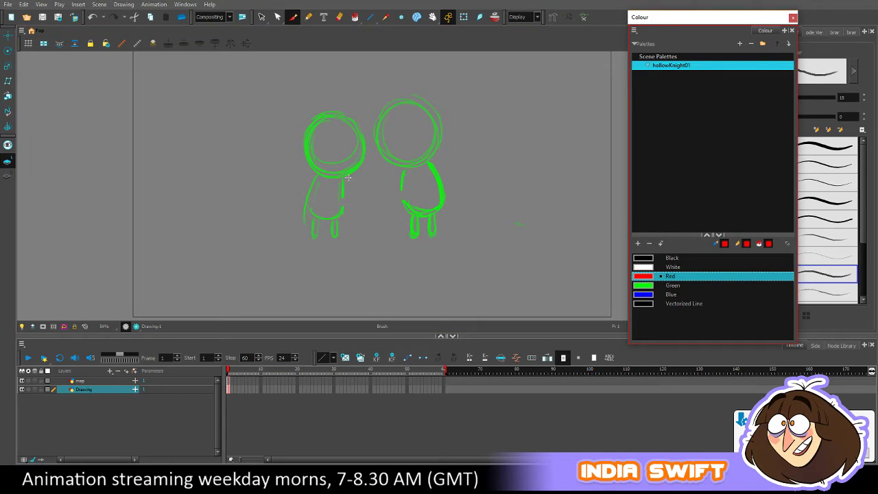
mouse_move(343, 176)
mouse_down()
mouse_move(391, 170)
mouse_move(338, 173)
mouse_move(336, 199)
mouse_move(352, 206)
mouse_move(342, 210)
mouse_move(412, 206)
mouse_move(410, 180)
mouse_move(407, 208)
mouse_up()
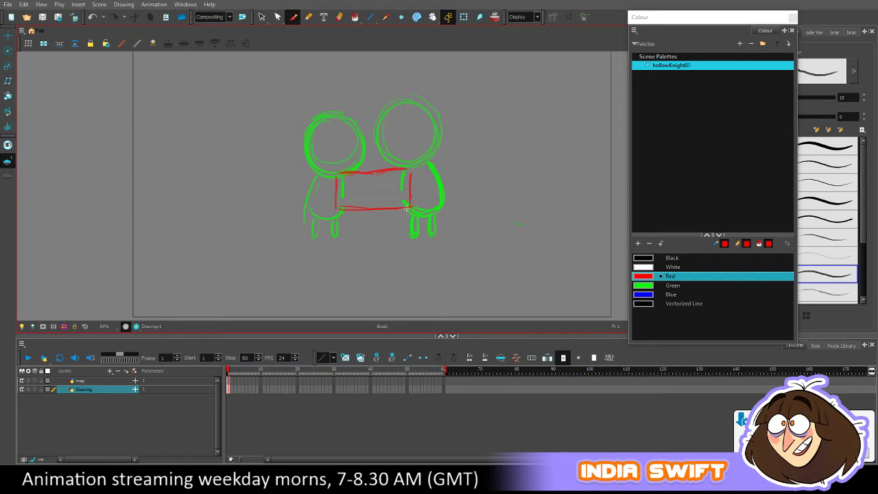
- Try out arms in green on the smaller figure and red strokes across the map
click(638, 285)
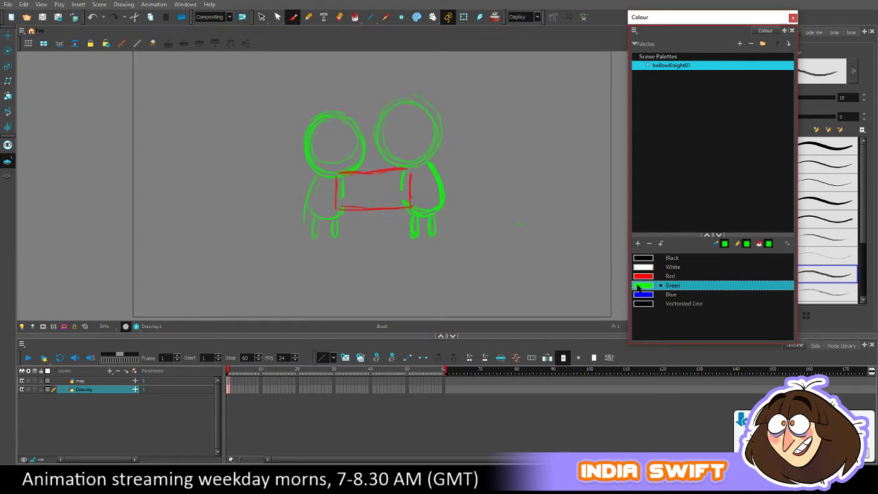
drag(319, 184, 339, 212)
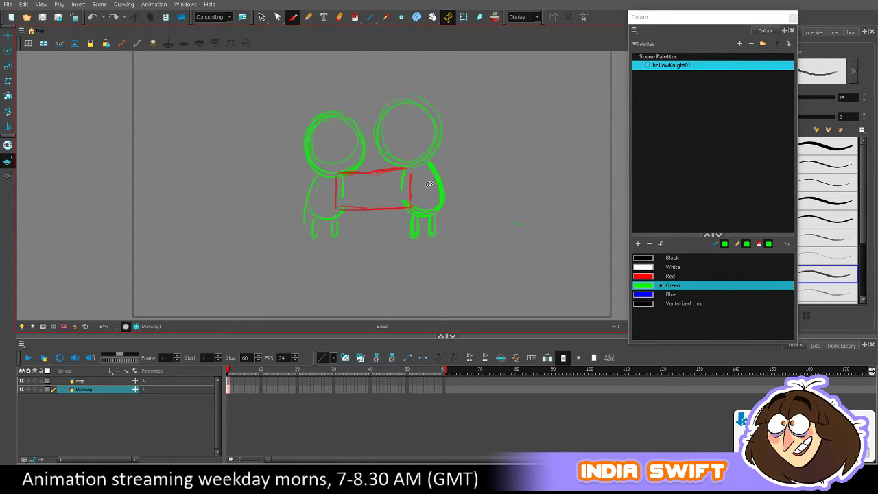
click(633, 275)
mouse_move(331, 187)
mouse_down()
mouse_move(369, 201)
mouse_move(404, 196)
mouse_up()
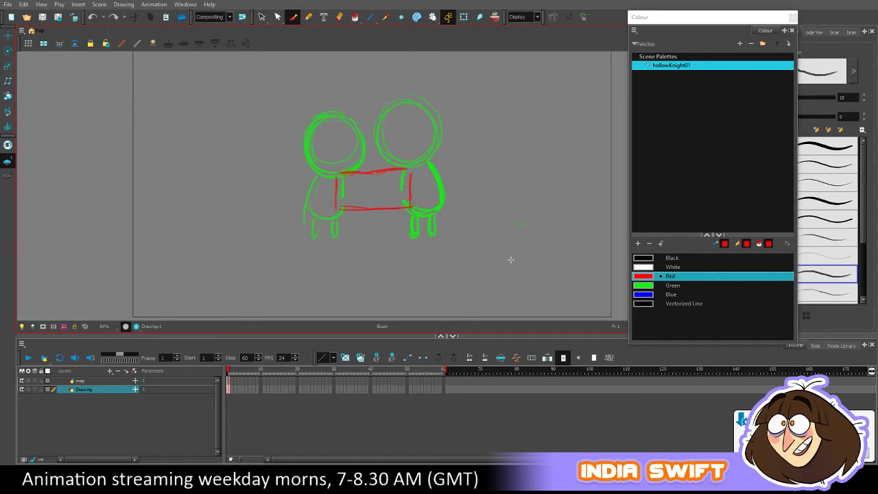
- Draw a red arc along the top of the smaller figure's head
key(alt+e)
click(649, 275)
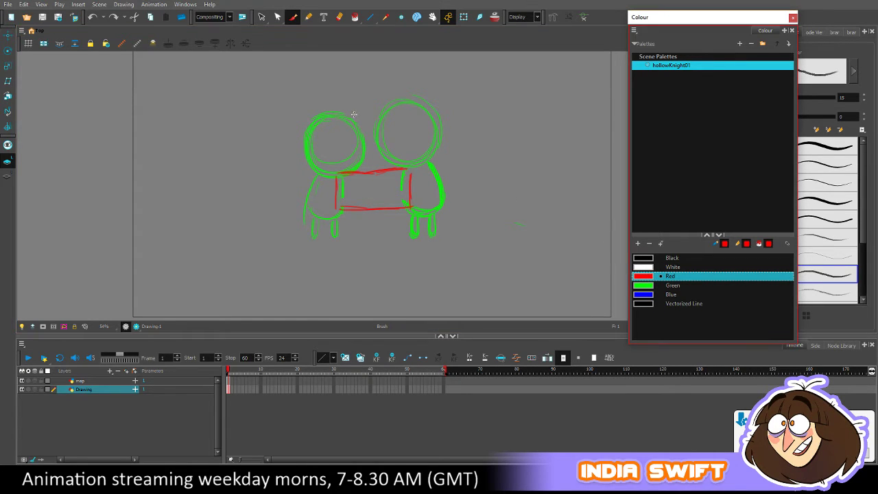
mouse_move(311, 124)
mouse_down()
mouse_move(328, 115)
mouse_move(358, 128)
mouse_up()
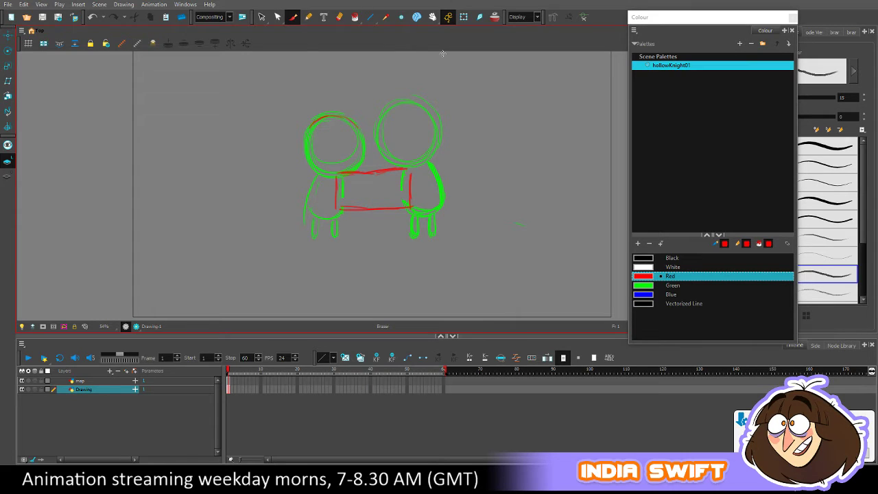
- Delete all four red edges of the map between the figures, keeping the arc on the smaller head
key(alt+s)
click(374, 207)
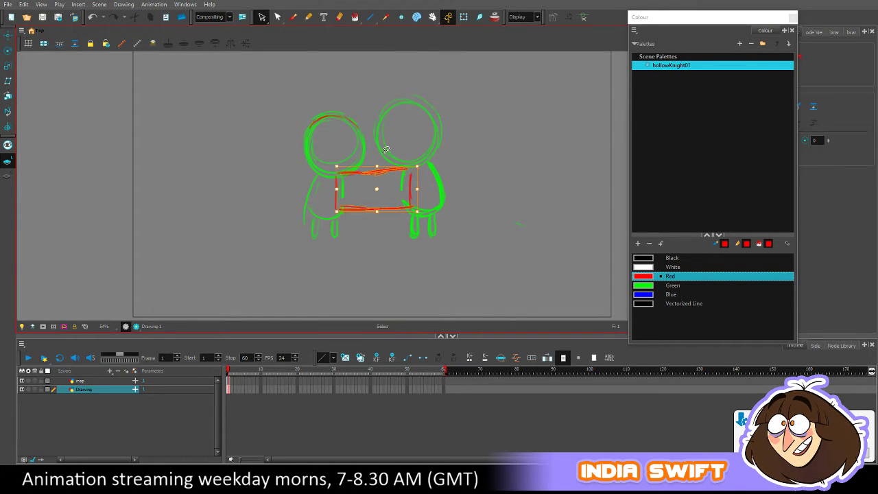
key(Delete)
drag(406, 180, 417, 192)
key(Delete)
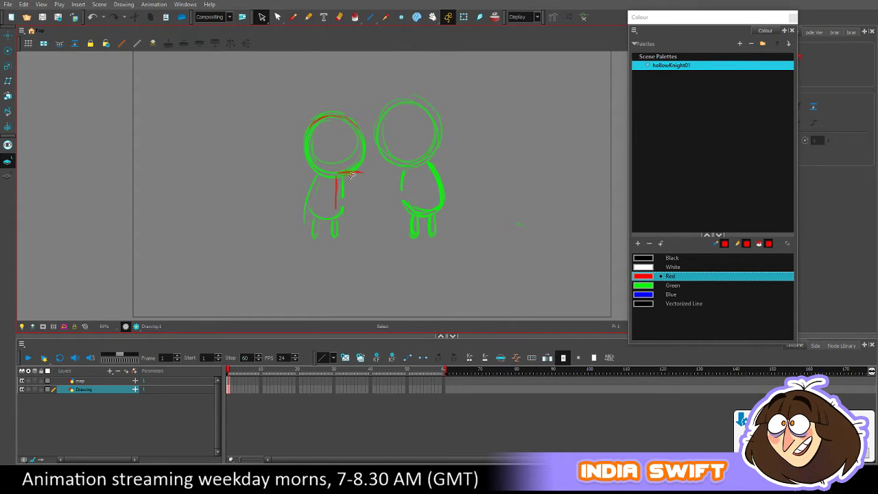
drag(335, 184, 344, 195)
key(Delete)
click(354, 171)
key(Delete)
- Outline the smaller figure's head in red with a pointed chin and draw two round eyes
click(293, 16)
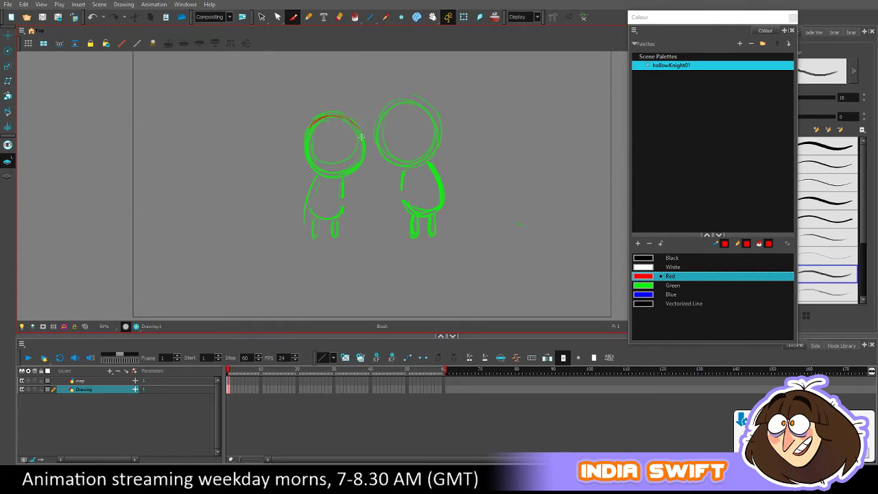
mouse_move(361, 136)
mouse_down()
mouse_move(366, 155)
mouse_move(349, 176)
mouse_up()
mouse_move(311, 128)
mouse_down()
mouse_move(304, 148)
mouse_move(307, 134)
mouse_move(323, 175)
mouse_move(349, 180)
mouse_up()
mouse_move(316, 144)
mouse_down()
mouse_move(322, 157)
mouse_move(333, 146)
mouse_move(362, 144)
mouse_move(358, 154)
mouse_move(320, 158)
mouse_move(323, 137)
mouse_up()
mouse_move(347, 133)
mouse_down()
mouse_move(351, 150)
mouse_move(355, 137)
mouse_up()
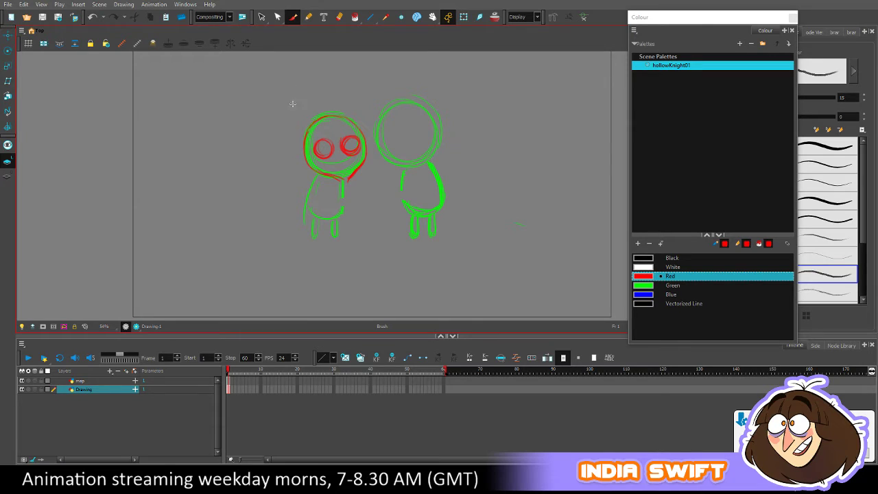
- Draw two long curved horns and shaggy fur around both sides of the smaller figure's head in red
mouse_move(301, 117)
mouse_down()
mouse_move(296, 91)
mouse_move(315, 124)
mouse_move(292, 131)
mouse_move(293, 104)
mouse_move(295, 123)
mouse_move(294, 112)
mouse_move(314, 94)
mouse_move(304, 116)
mouse_move(307, 147)
mouse_move(304, 140)
mouse_move(341, 131)
mouse_move(343, 140)
mouse_move(358, 102)
mouse_up()
mouse_move(338, 141)
mouse_down()
mouse_move(346, 96)
mouse_move(342, 141)
mouse_move(294, 155)
mouse_move(282, 170)
mouse_up()
drag(298, 162, 277, 202)
mouse_move(290, 181)
mouse_down()
mouse_move(287, 205)
mouse_move(297, 215)
mouse_up()
mouse_move(358, 157)
mouse_down()
mouse_move(370, 180)
mouse_move(369, 214)
mouse_move(351, 221)
mouse_up()
- Draw the smaller figure's crossed shawl, hatched body, ragged cloak hem and legs in red
mouse_move(349, 146)
mouse_down()
mouse_move(372, 204)
mouse_move(350, 213)
mouse_move(341, 232)
mouse_move(316, 205)
mouse_up()
drag(303, 242, 328, 205)
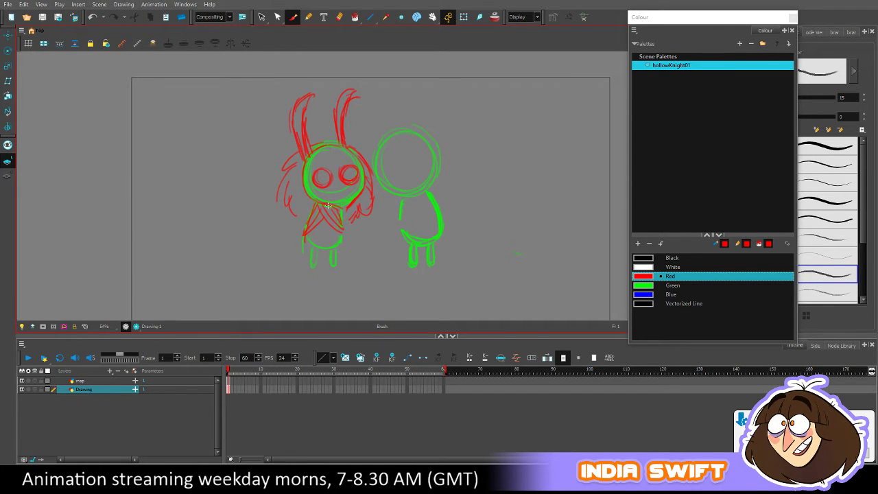
mouse_move(304, 237)
mouse_down()
mouse_move(306, 257)
mouse_move(337, 255)
mouse_move(343, 232)
mouse_move(334, 244)
mouse_move(340, 238)
mouse_move(323, 224)
mouse_up()
mouse_move(313, 241)
mouse_down()
mouse_move(328, 227)
mouse_move(328, 237)
mouse_move(340, 239)
mouse_up()
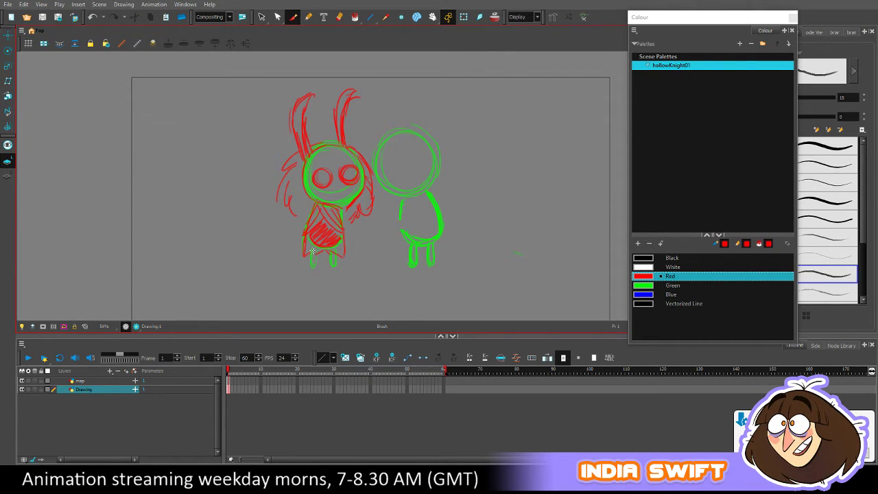
mouse_move(312, 252)
mouse_down()
mouse_move(312, 264)
mouse_move(315, 248)
mouse_move(334, 264)
mouse_up()
- Shade the smaller figure's eyes and thicken its fur in red, and shift its face slightly to the left
drag(322, 173, 353, 176)
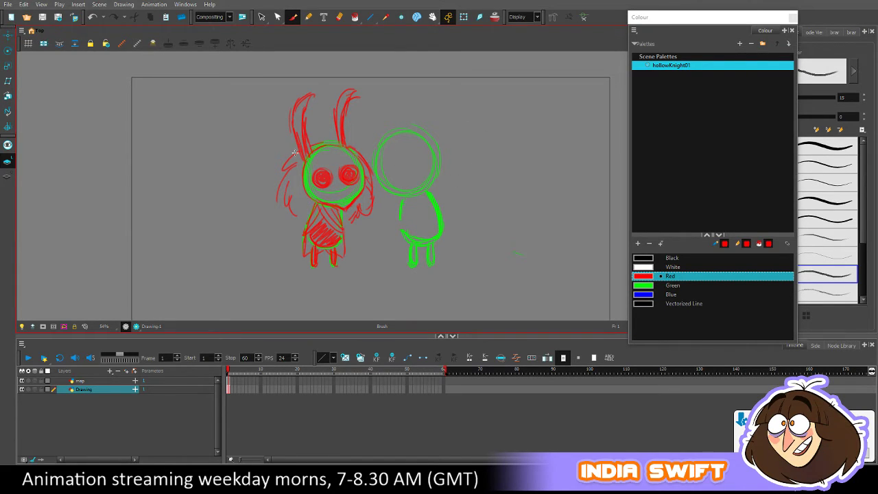
mouse_move(295, 152)
mouse_down()
mouse_move(273, 189)
mouse_move(288, 185)
mouse_move(297, 220)
mouse_up()
click(261, 16)
mouse_move(343, 153)
mouse_down()
mouse_move(355, 199)
mouse_move(326, 189)
mouse_move(314, 150)
mouse_move(351, 159)
mouse_move(354, 199)
mouse_move(365, 211)
mouse_up()
drag(350, 177, 349, 181)
click(377, 229)
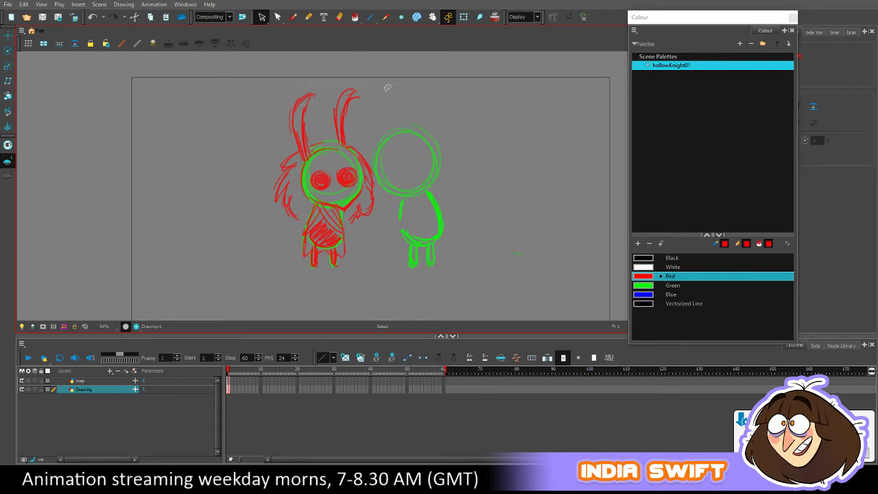
- Thicken the smaller figure's horns in red and add curled, notched tips to both
click(293, 16)
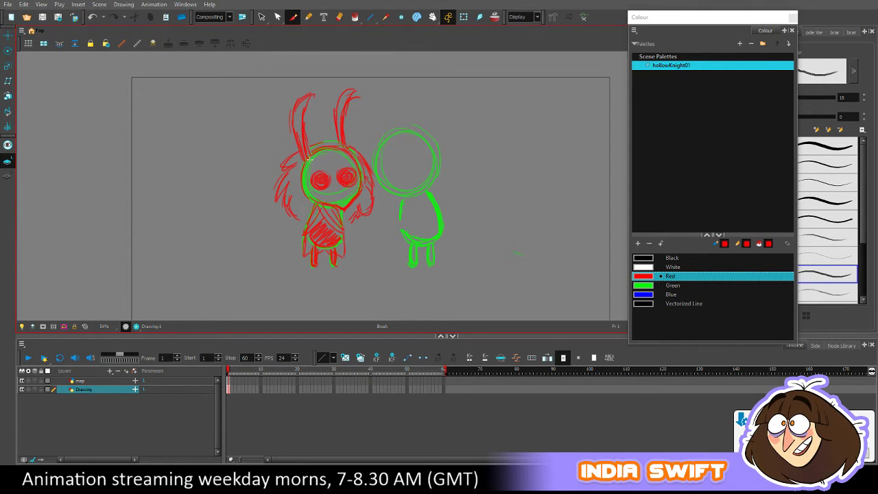
mouse_move(306, 131)
mouse_down()
mouse_move(315, 95)
mouse_move(295, 113)
mouse_move(308, 163)
mouse_up()
mouse_move(304, 102)
mouse_down()
mouse_move(315, 93)
mouse_move(305, 109)
mouse_move(357, 87)
mouse_move(347, 117)
mouse_up()
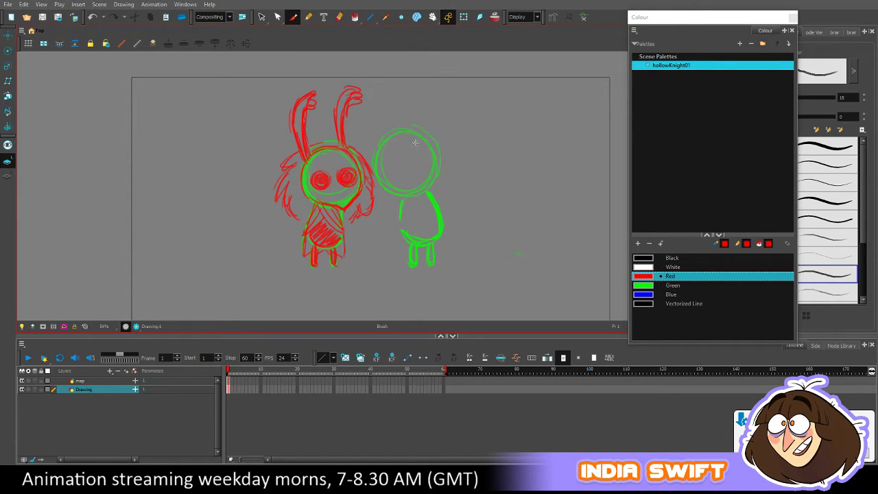
- Outline the taller figure's head in red with a curved line across it, and draw jagged horns on both sides
mouse_move(413, 132)
mouse_down()
mouse_move(384, 176)
mouse_move(386, 149)
mouse_move(402, 185)
mouse_move(391, 198)
mouse_move(385, 178)
mouse_move(428, 189)
mouse_move(398, 199)
mouse_move(404, 132)
mouse_move(429, 134)
mouse_move(437, 147)
mouse_move(421, 190)
mouse_up()
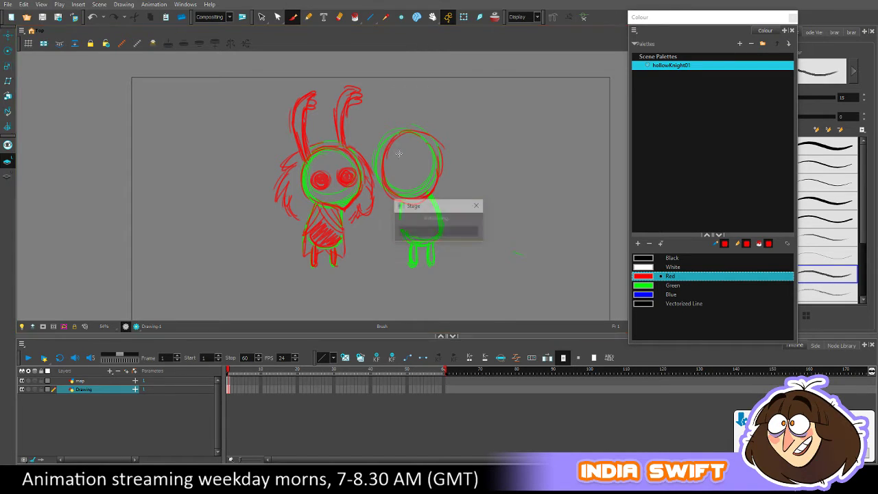
mouse_move(384, 159)
mouse_down()
mouse_move(413, 154)
mouse_move(392, 158)
mouse_move(442, 166)
mouse_up()
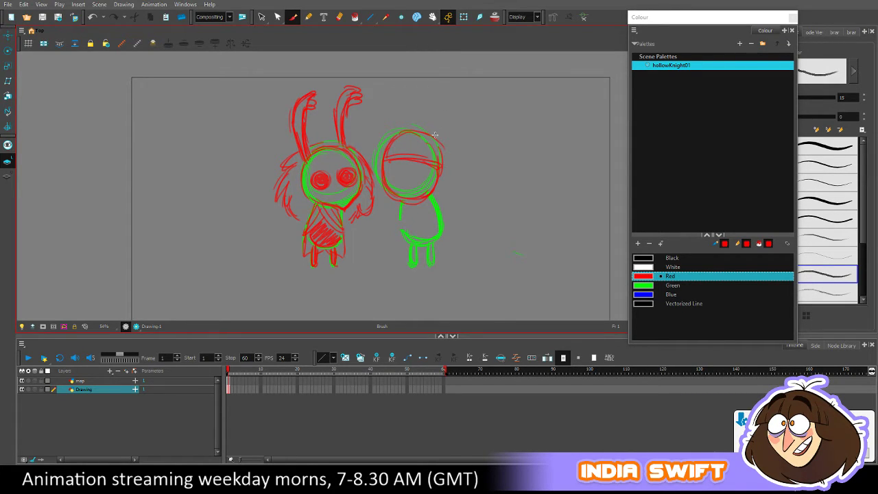
mouse_move(443, 165)
mouse_down()
mouse_move(454, 138)
mouse_move(452, 157)
mouse_move(437, 161)
mouse_move(450, 130)
mouse_move(459, 137)
mouse_move(459, 122)
mouse_move(465, 148)
mouse_move(442, 178)
mouse_move(462, 148)
mouse_up()
drag(455, 98, 447, 158)
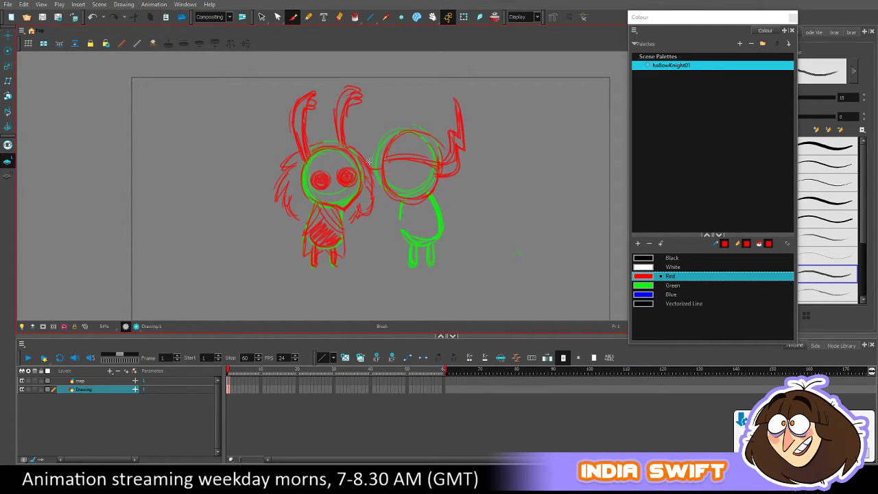
mouse_move(369, 163)
mouse_down()
mouse_move(359, 129)
mouse_move(356, 147)
mouse_move(357, 127)
mouse_move(368, 135)
mouse_move(370, 109)
mouse_move(364, 146)
mouse_up()
mouse_move(458, 135)
mouse_down()
mouse_move(461, 94)
mouse_move(454, 169)
mouse_move(459, 107)
mouse_move(443, 163)
mouse_move(457, 143)
mouse_move(452, 111)
mouse_move(454, 128)
mouse_move(463, 123)
mouse_move(465, 158)
mouse_up()
drag(370, 177, 387, 181)
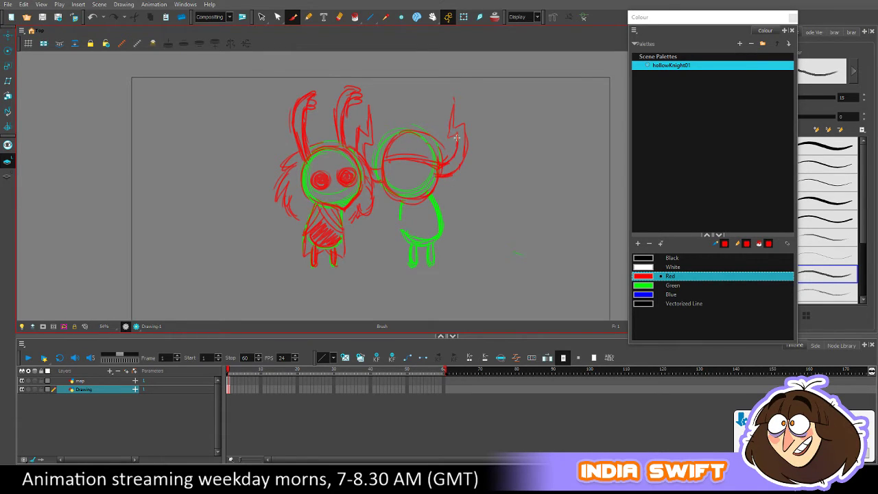
- Finish the taller figure's jagged horn in red and draw its shaded eyes, bushy moustache and fur around the head
mouse_move(455, 139)
mouse_down()
mouse_move(453, 110)
mouse_move(457, 142)
mouse_move(455, 170)
mouse_up()
mouse_move(403, 161)
mouse_down()
mouse_move(432, 170)
mouse_move(377, 170)
mouse_move(433, 167)
mouse_move(411, 161)
mouse_move(388, 172)
mouse_move(415, 164)
mouse_move(422, 176)
mouse_move(433, 164)
mouse_move(420, 122)
mouse_move(382, 163)
mouse_move(408, 129)
mouse_up()
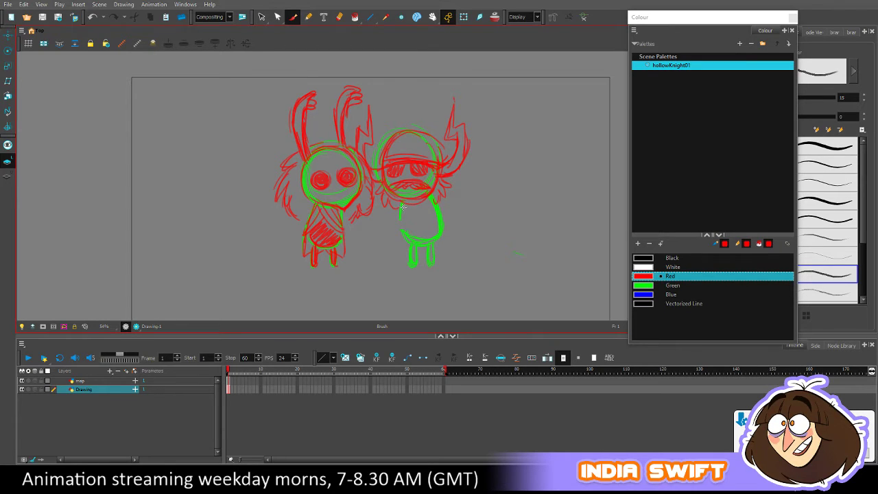
- Draw the taller figure's body in red with a wrapped collar, a hanging cloak on both sides and two legs
drag(401, 205, 402, 230)
drag(435, 202, 440, 218)
drag(403, 218, 426, 215)
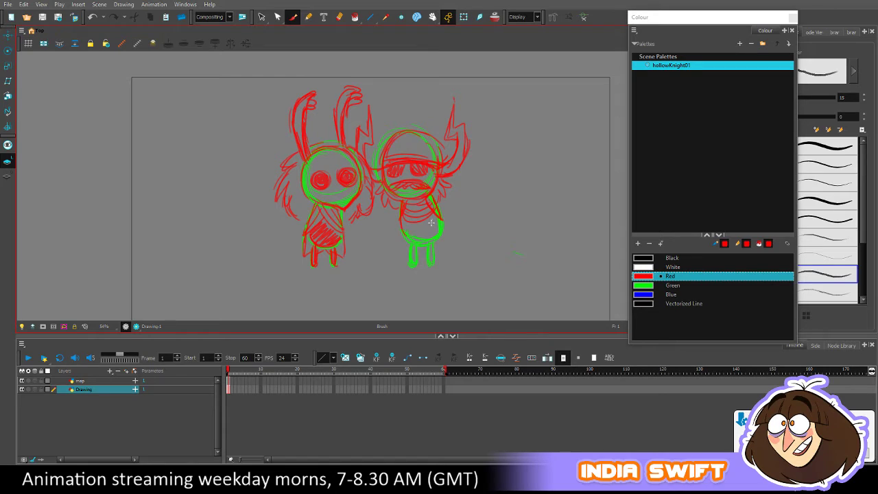
mouse_move(430, 228)
mouse_down()
mouse_move(431, 242)
mouse_move(443, 236)
mouse_move(448, 249)
mouse_up()
mouse_move(399, 232)
mouse_down()
mouse_move(424, 241)
mouse_move(399, 247)
mouse_up()
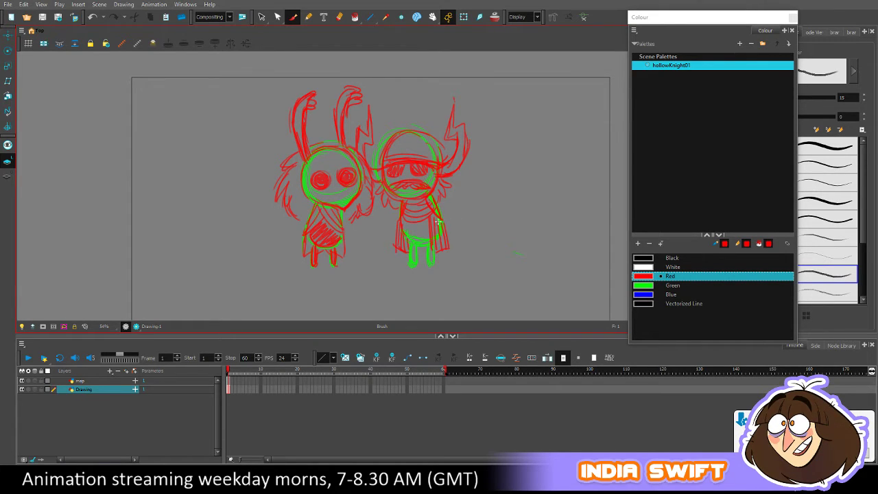
mouse_move(406, 235)
mouse_down()
mouse_move(432, 240)
mouse_move(410, 257)
mouse_move(416, 244)
mouse_move(411, 264)
mouse_move(433, 248)
mouse_move(427, 263)
mouse_up()
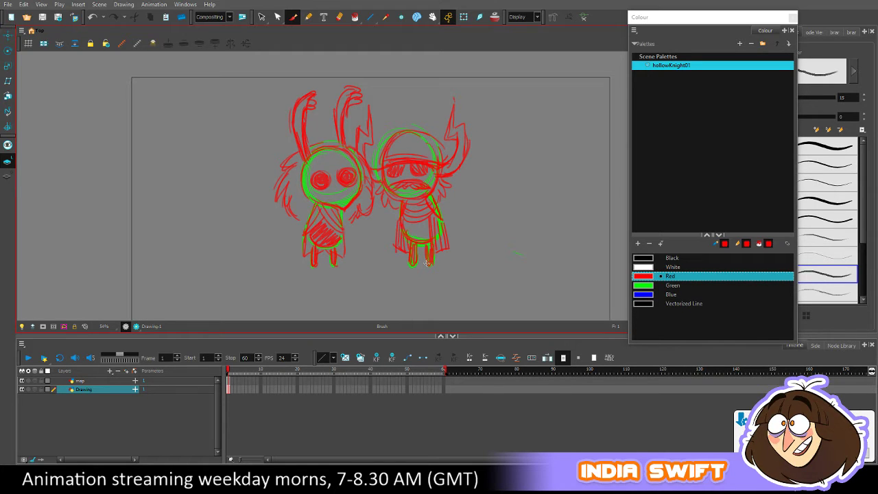
- Sketch a red thumbnail of a two-armed signpost with a small stick figure on each side, outside the camera frame
scroll(409, 118, down, 1)
mouse_move(429, 177)
mouse_down()
mouse_move(340, 145)
mouse_move(297, 212)
mouse_up()
scroll(392, 180, up, 2)
mouse_move(461, 179)
mouse_down()
mouse_move(378, 131)
mouse_move(217, 133)
mouse_move(220, 149)
mouse_up()
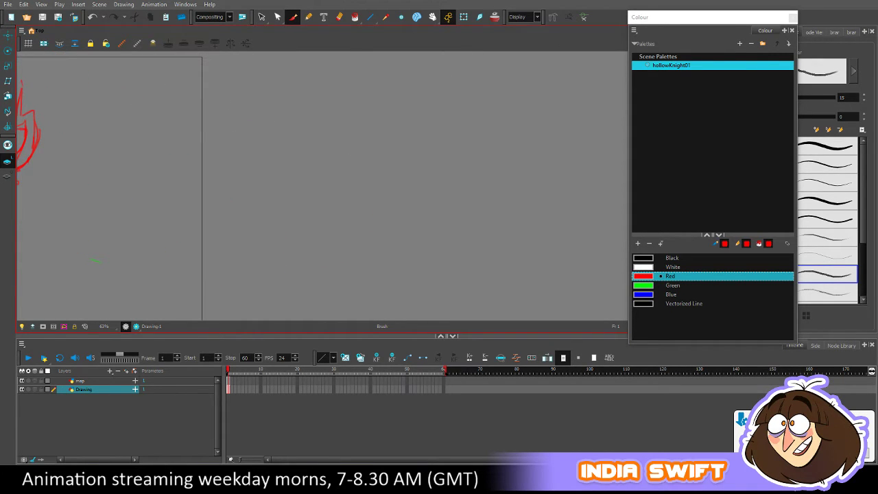
mouse_move(461, 134)
mouse_down()
mouse_move(461, 186)
mouse_move(463, 129)
mouse_move(441, 131)
mouse_move(484, 140)
mouse_move(486, 188)
mouse_up()
drag(440, 159, 439, 192)
drag(487, 160, 487, 190)
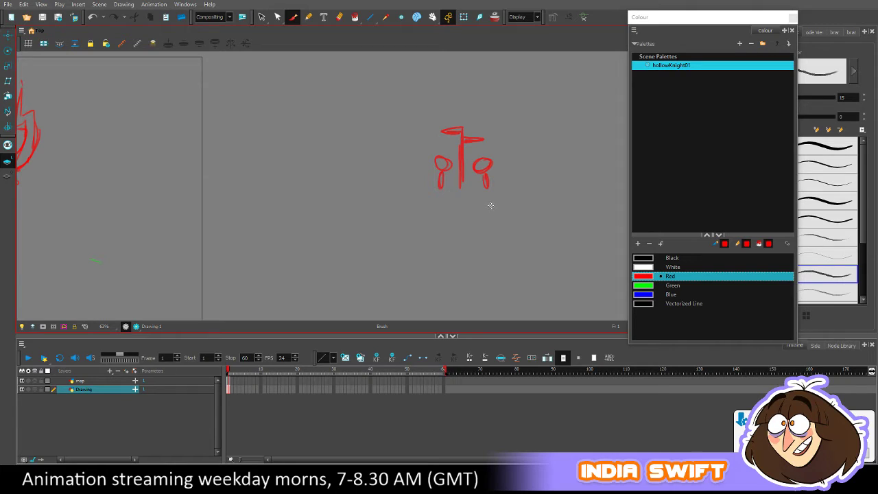
drag(441, 159, 440, 189)
- Duplicate the signpost thumbnail below the original and add a sideways stroke to the copy's left figure
click(261, 17)
mouse_move(476, 101)
mouse_down()
mouse_move(483, 141)
mouse_move(464, 164)
mouse_move(466, 222)
mouse_up()
key(ctrl+d)
click(518, 177)
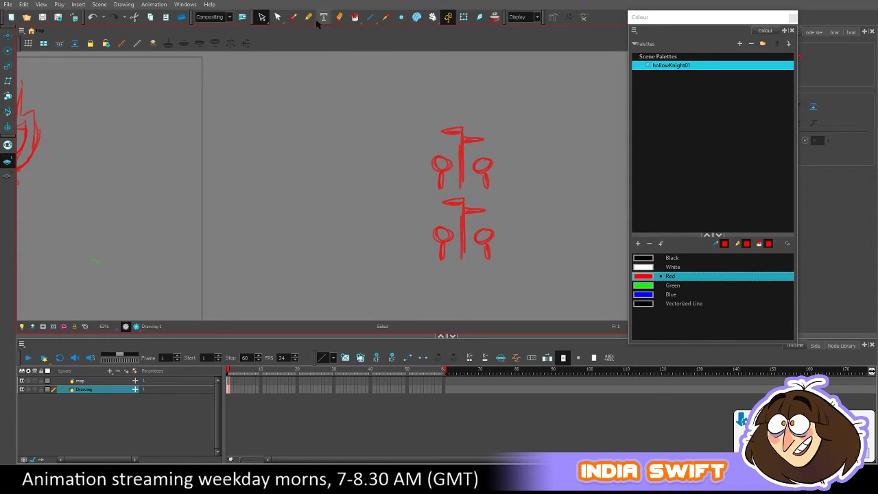
click(293, 17)
mouse_move(436, 242)
mouse_down()
mouse_move(424, 247)
mouse_move(432, 245)
mouse_up()
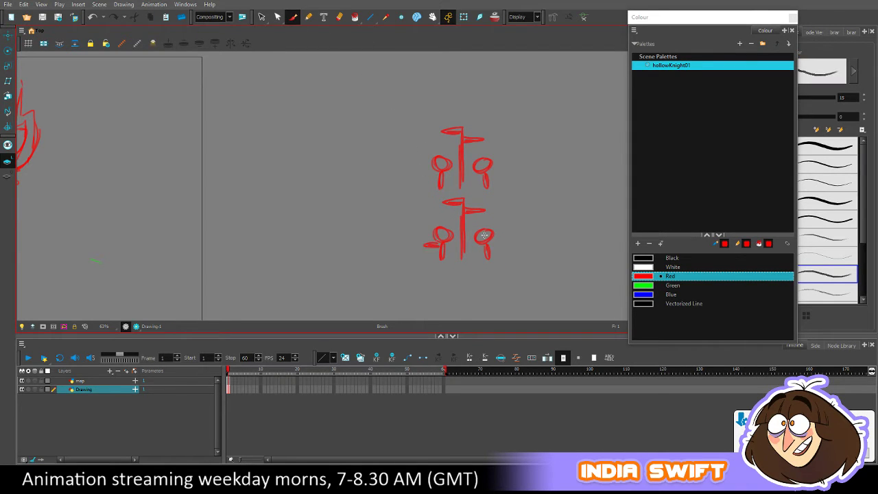
- Duplicate the second signpost thumbnail and place the copy below it as a third one
key(space)
drag(512, 273, 509, 234)
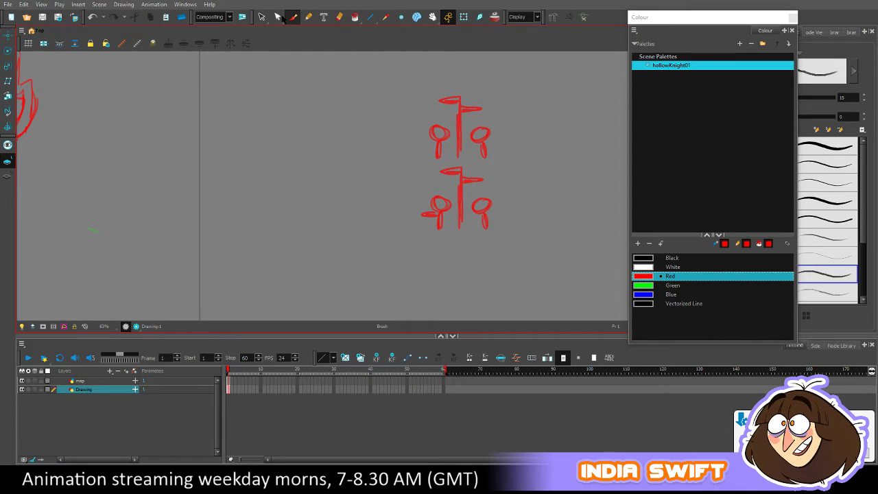
click(263, 16)
mouse_move(480, 171)
mouse_down()
mouse_move(422, 205)
mouse_move(517, 199)
mouse_move(486, 229)
mouse_move(486, 295)
mouse_up()
key(space)
mouse_move(527, 272)
mouse_down()
mouse_move(521, 234)
mouse_move(461, 260)
mouse_up()
click(522, 235)
- Add small red marks on both sides of the right figure in the third signpost thumbnail
click(487, 245)
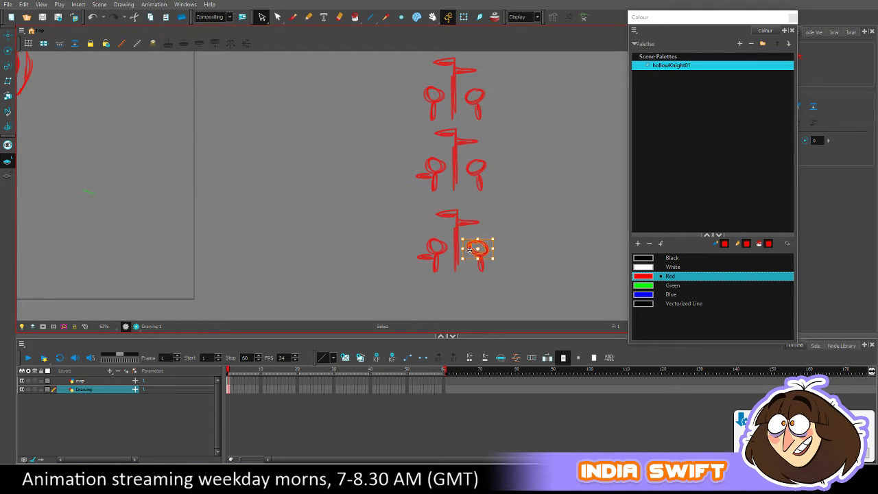
click(517, 237)
click(293, 17)
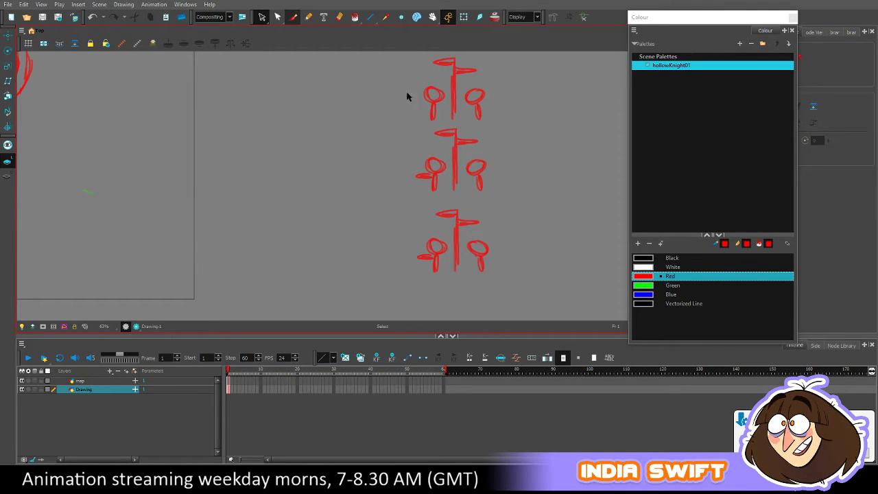
drag(489, 244, 495, 250)
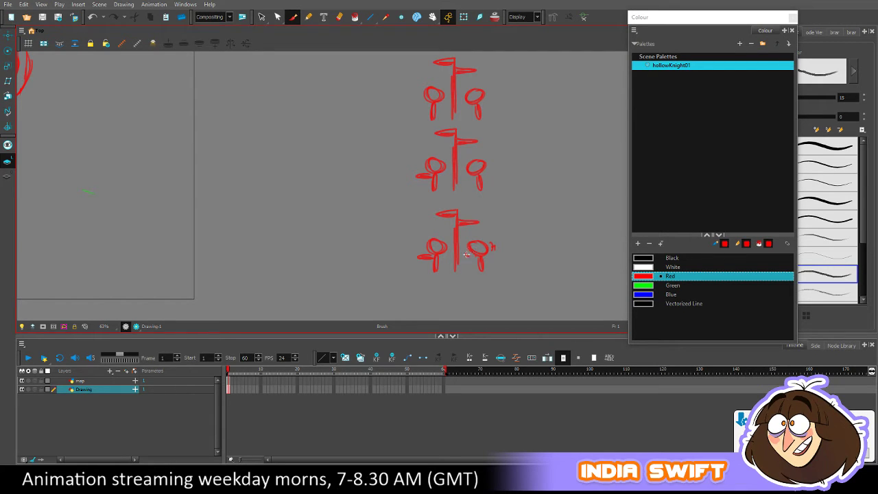
mouse_move(525, 281)
mouse_down()
mouse_move(501, 292)
mouse_move(504, 283)
mouse_up()
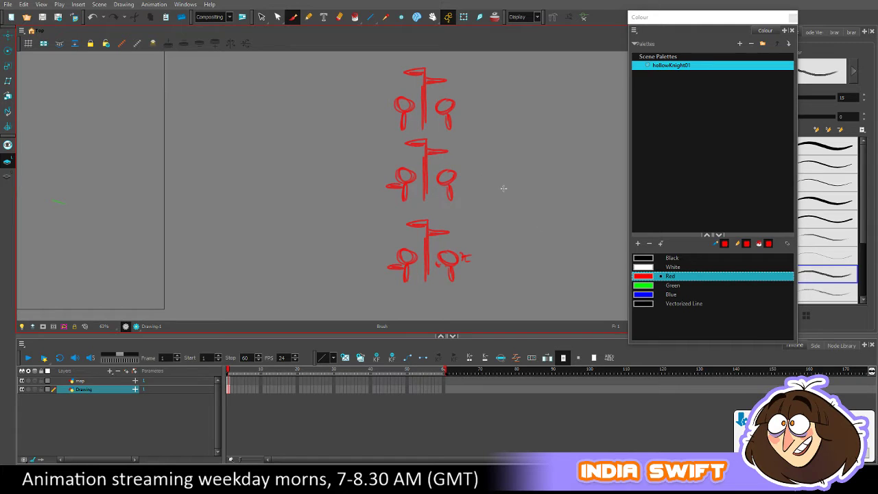
- Duplicate all three signpost thumbnails and flip the copies horizontally into a second column beside the originals
key(alt+s)
mouse_move(416, 73)
mouse_down()
mouse_move(500, 290)
mouse_move(466, 108)
mouse_up()
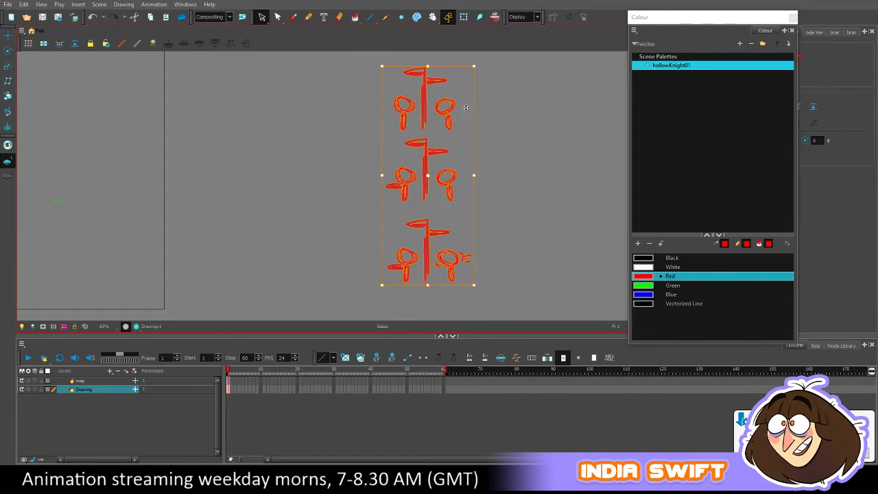
key(ctrl+d)
drag(385, 175, 578, 166)
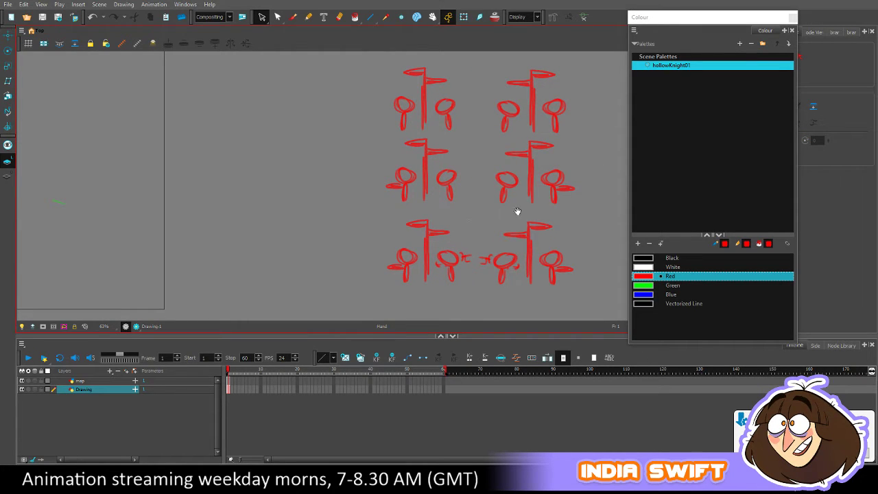
- Sketch a map-holding figure and a running figure in red above the thumbnails, with a long leftward arrow and a short rightward arrow
drag(515, 212, 495, 249)
mouse_move(487, 198)
mouse_down()
mouse_move(545, 261)
mouse_move(533, 220)
mouse_up()
mouse_move(461, 164)
mouse_down()
mouse_move(402, 201)
mouse_move(477, 151)
mouse_move(553, 162)
mouse_up()
click(446, 124)
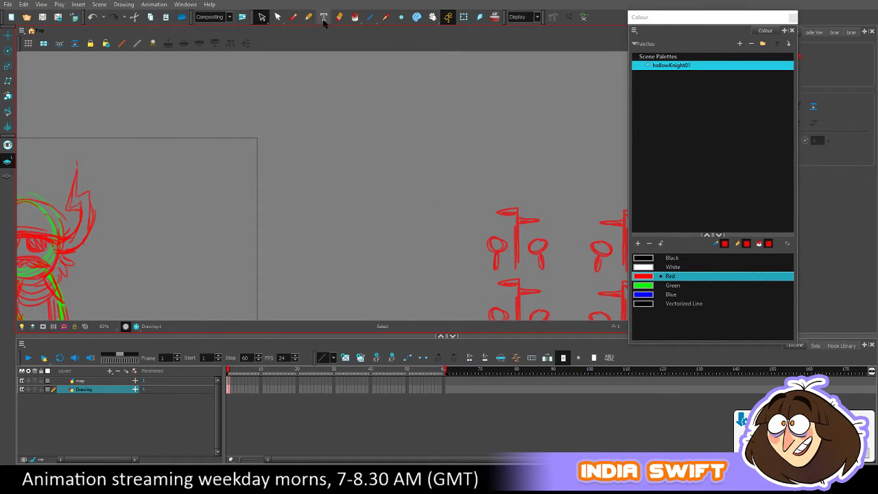
click(293, 17)
mouse_move(416, 128)
mouse_down()
mouse_move(425, 148)
mouse_move(409, 139)
mouse_move(415, 125)
mouse_move(417, 156)
mouse_move(435, 151)
mouse_move(426, 163)
mouse_move(406, 159)
mouse_move(423, 154)
mouse_move(415, 150)
mouse_move(414, 166)
mouse_move(422, 164)
mouse_move(419, 179)
mouse_up()
mouse_move(480, 177)
mouse_down()
mouse_move(499, 177)
mouse_move(484, 146)
mouse_move(518, 173)
mouse_move(522, 153)
mouse_move(520, 171)
mouse_move(487, 186)
mouse_move(519, 175)
mouse_up()
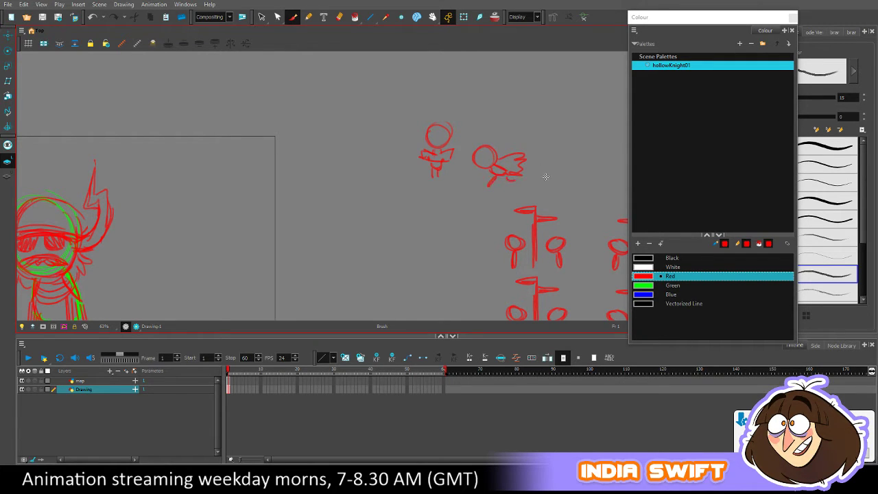
mouse_move(413, 171)
mouse_down()
mouse_move(325, 177)
mouse_move(343, 184)
mouse_up()
drag(451, 187, 474, 188)
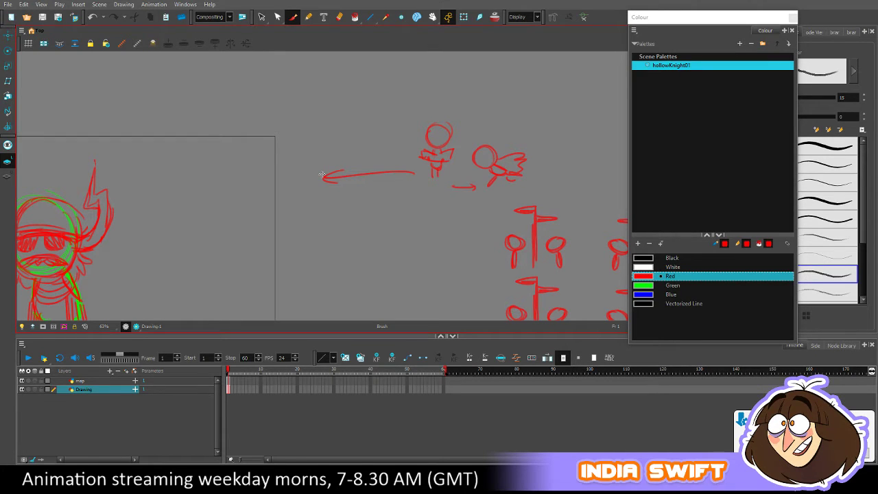
- Draw red upright strokes at both ends of the sketch above the thumbnails, with small loose marks above each
mouse_move(320, 162)
mouse_down()
mouse_move(318, 201)
mouse_move(326, 198)
mouse_up()
mouse_move(557, 162)
mouse_down()
mouse_move(556, 203)
mouse_move(564, 201)
mouse_up()
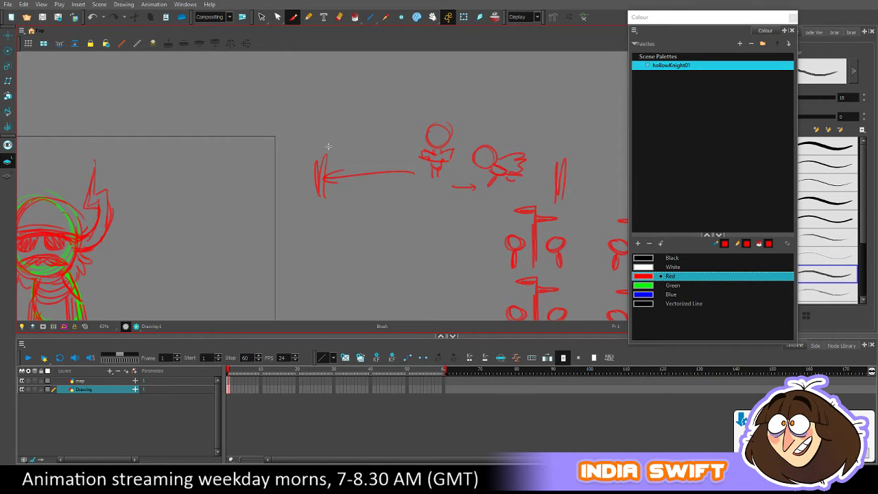
mouse_move(329, 145)
mouse_down()
mouse_move(337, 133)
mouse_move(347, 139)
mouse_up()
mouse_move(556, 145)
mouse_down()
mouse_move(566, 133)
mouse_move(548, 127)
mouse_up()
drag(593, 255, 531, 178)
drag(584, 219, 511, 232)
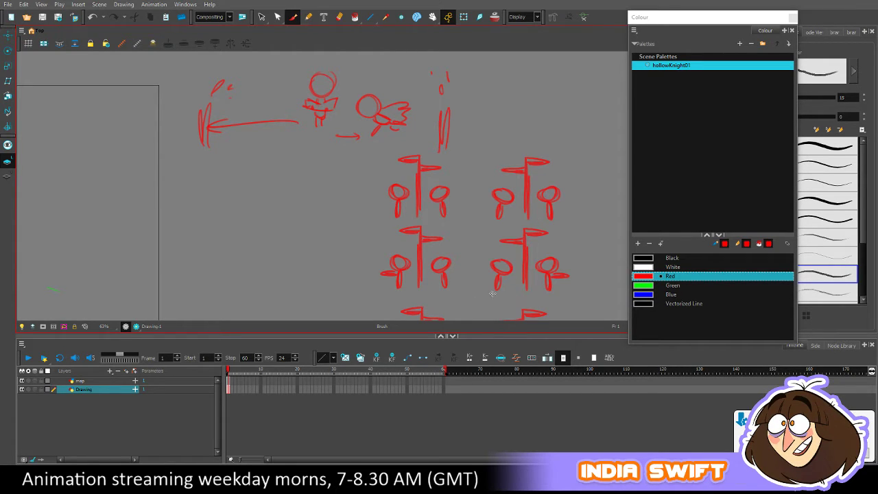
- Sketch a small angry hooded figure holding a map in red, with shake marks beside its head and two legs
mouse_move(486, 290)
mouse_down()
mouse_move(512, 255)
mouse_move(500, 273)
mouse_move(564, 290)
mouse_up()
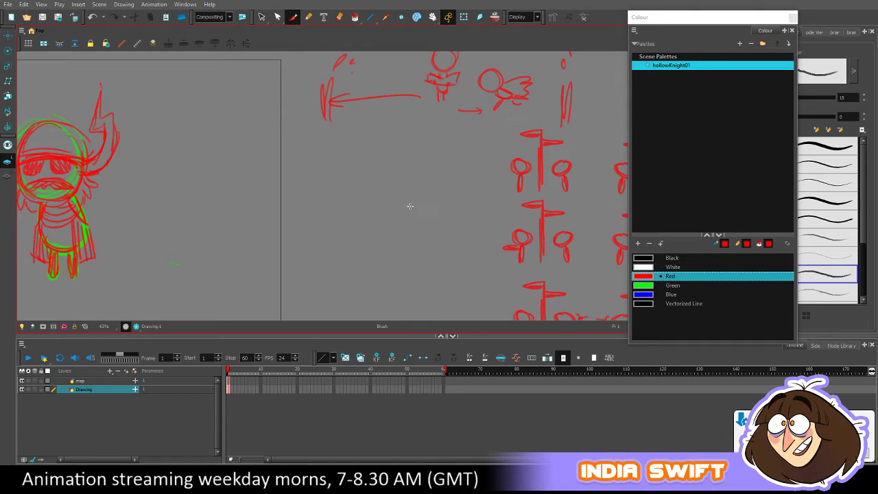
mouse_move(410, 206)
mouse_down()
mouse_move(437, 202)
mouse_move(414, 218)
mouse_move(405, 195)
mouse_move(431, 195)
mouse_move(419, 210)
mouse_move(431, 201)
mouse_move(426, 225)
mouse_move(447, 220)
mouse_move(426, 237)
mouse_up()
mouse_move(415, 223)
mouse_down()
mouse_move(418, 237)
mouse_move(423, 223)
mouse_move(410, 245)
mouse_move(421, 227)
mouse_up()
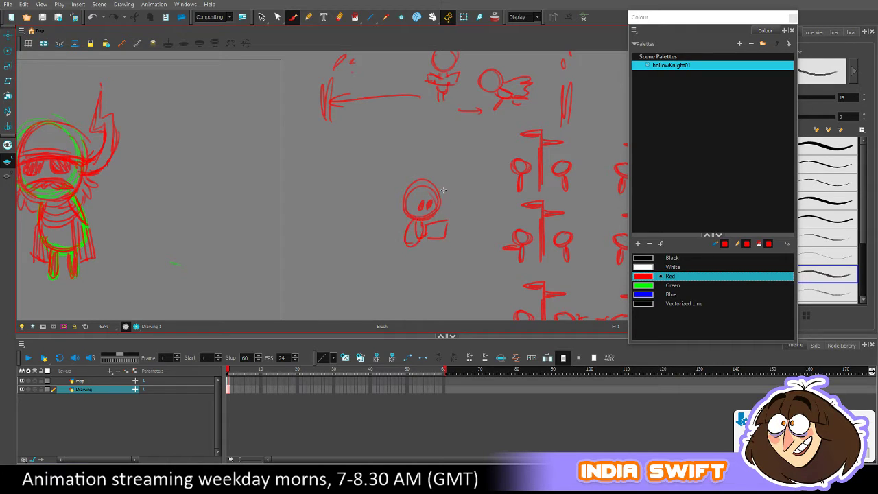
mouse_move(417, 196)
mouse_down()
mouse_move(447, 205)
mouse_move(397, 206)
mouse_up()
drag(408, 244, 407, 258)
mouse_move(414, 244)
mouse_down()
mouse_move(414, 258)
mouse_move(533, 253)
mouse_up()
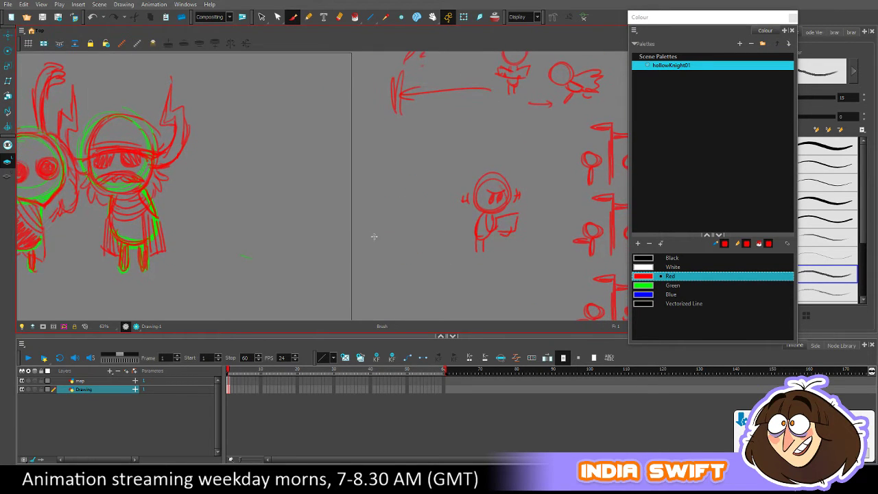
- Sketch a red figure with raised arms and spread legs beside the angry figure, with zigzag strokes next to it
drag(374, 221, 375, 245)
drag(379, 218, 388, 243)
drag(390, 228, 391, 244)
mouse_move(405, 176)
mouse_down()
mouse_move(401, 216)
mouse_move(397, 182)
mouse_move(376, 196)
mouse_move(389, 165)
mouse_move(378, 186)
mouse_move(407, 214)
mouse_move(404, 178)
mouse_move(424, 220)
mouse_up()
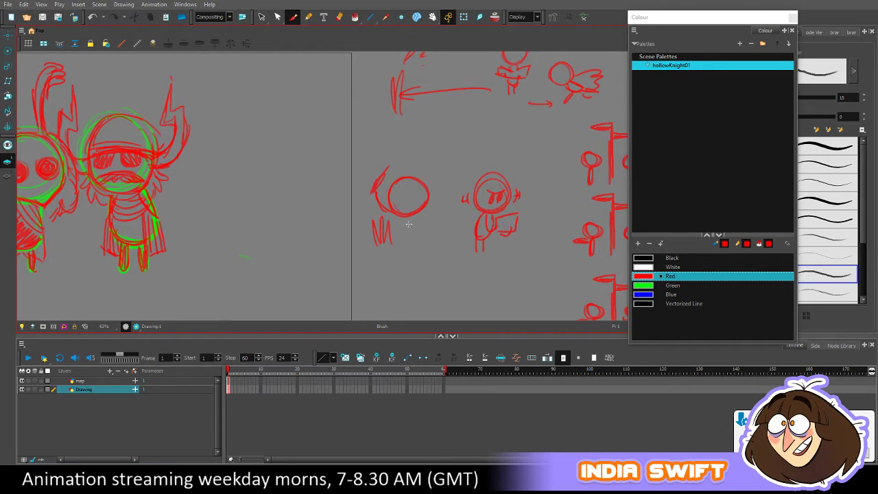
mouse_move(408, 219)
mouse_down()
mouse_move(414, 234)
mouse_move(422, 223)
mouse_move(415, 235)
mouse_up()
mouse_move(441, 177)
mouse_down()
mouse_move(443, 196)
mouse_move(421, 223)
mouse_up()
mouse_move(377, 198)
mouse_down()
mouse_move(427, 240)
mouse_move(413, 238)
mouse_move(405, 253)
mouse_move(425, 243)
mouse_move(415, 237)
mouse_move(406, 251)
mouse_move(427, 238)
mouse_move(419, 243)
mouse_move(423, 252)
mouse_move(432, 238)
mouse_move(446, 253)
mouse_move(420, 245)
mouse_up()
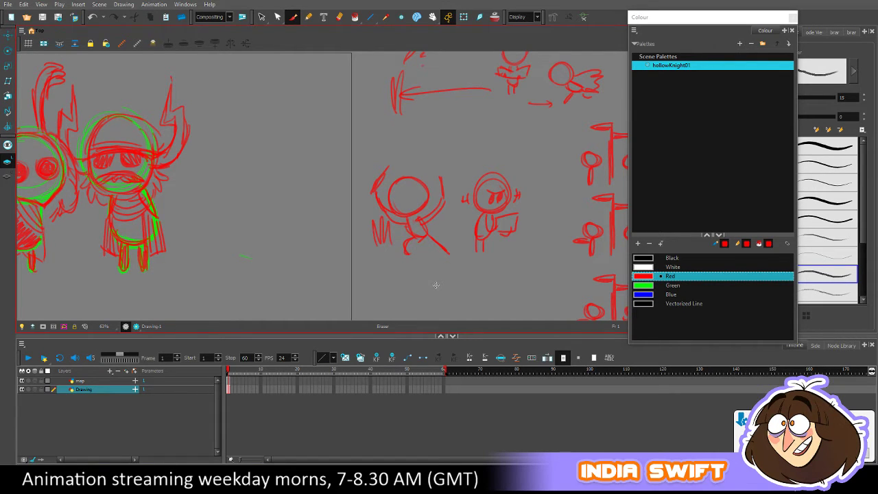
- Add green curved strokes across the raised-arm figure's body and a red rightward arrow beside the angry figure
click(646, 286)
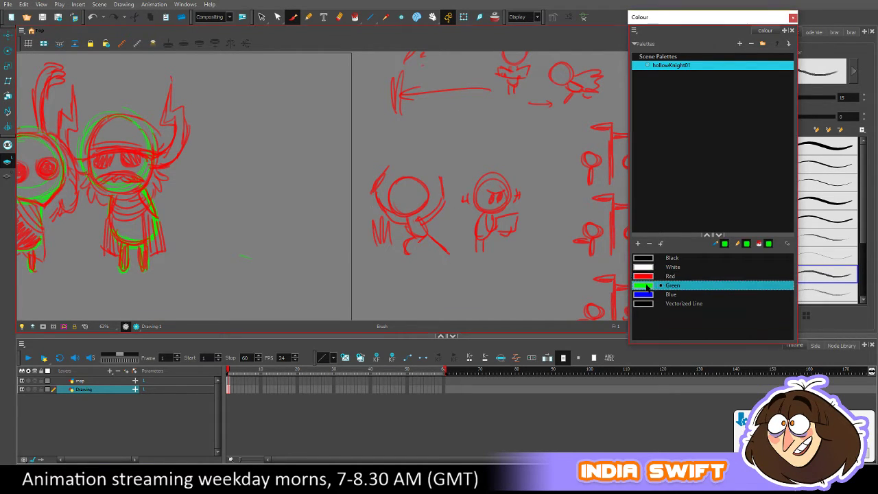
drag(380, 214, 440, 218)
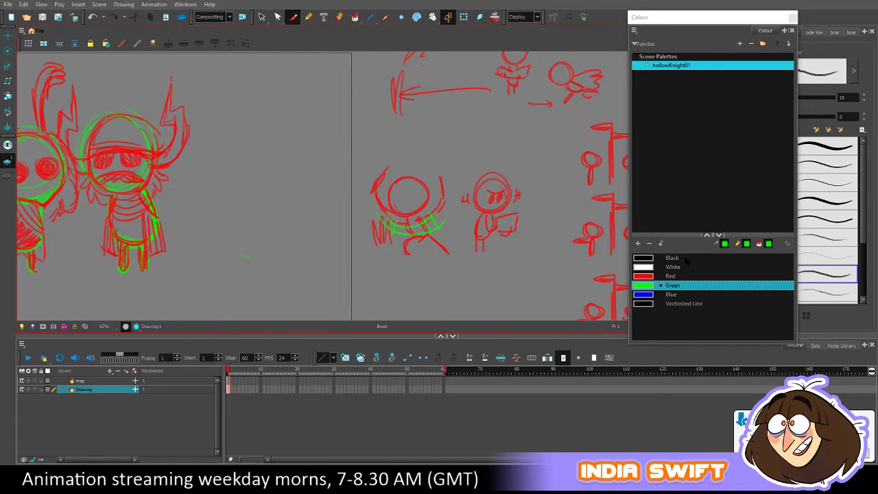
click(655, 276)
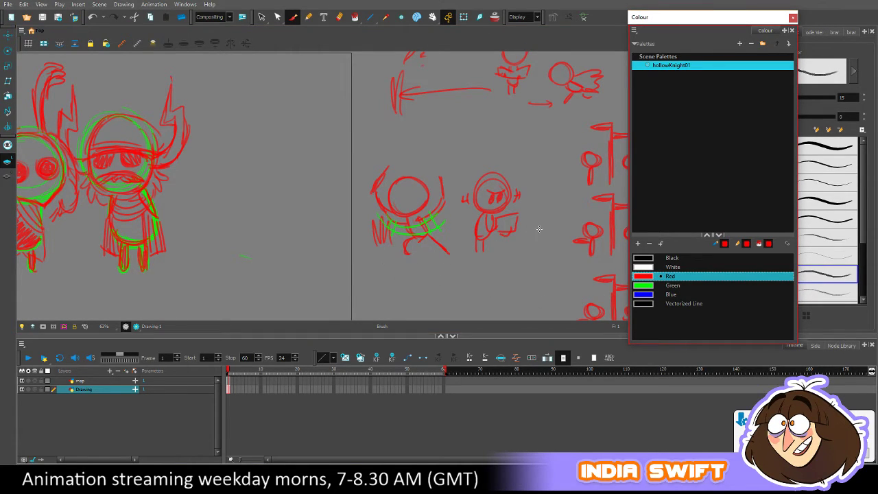
drag(528, 217, 539, 220)
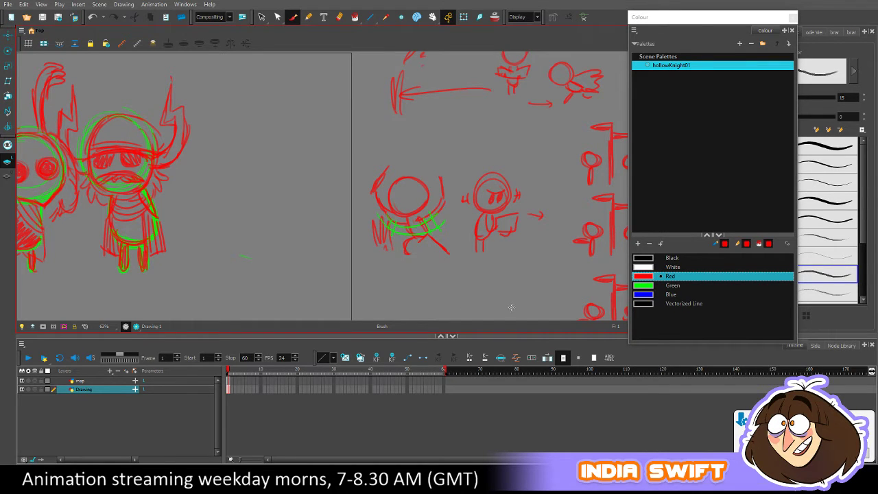
- Delete the raised-arm figure and the angry map-holding figure together with their marks and arrow
mouse_move(520, 304)
mouse_down()
mouse_move(496, 295)
mouse_move(495, 284)
mouse_up()
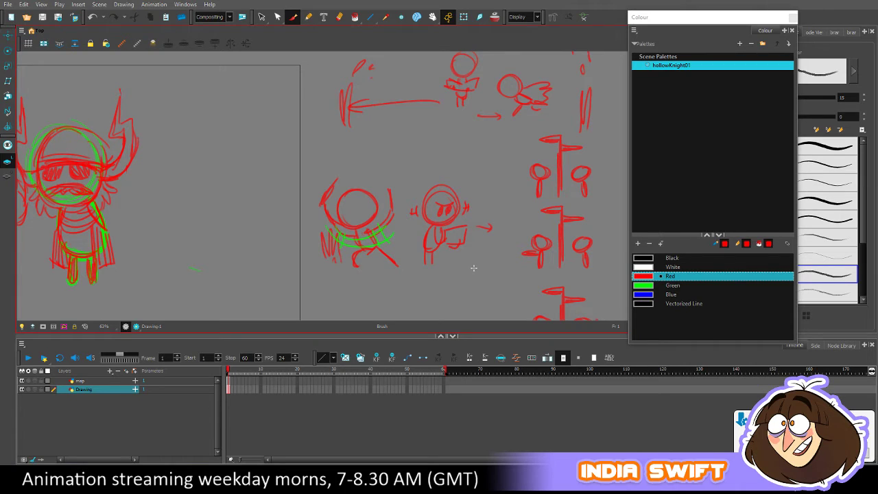
click(261, 17)
mouse_move(483, 267)
mouse_down()
mouse_move(392, 150)
mouse_move(290, 217)
mouse_move(419, 303)
mouse_move(451, 281)
mouse_up()
key(Delete)
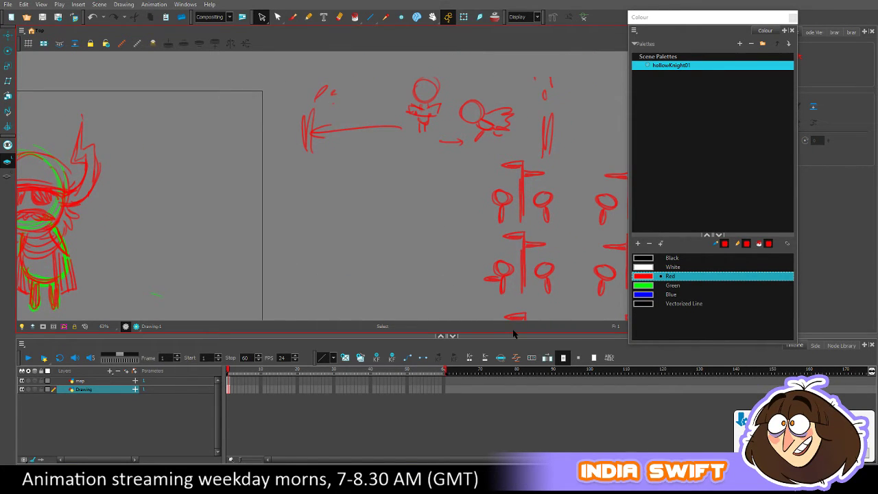
- Delete the map-holding and running figures with their arrows from the sketch above the signpost thumbnails
mouse_move(466, 55)
mouse_down()
mouse_move(435, 157)
mouse_move(521, 103)
mouse_up()
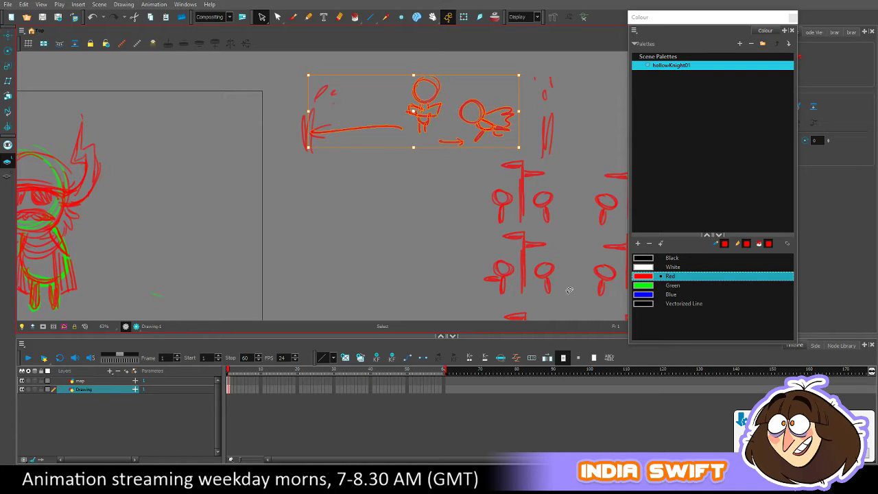
key(Delete)
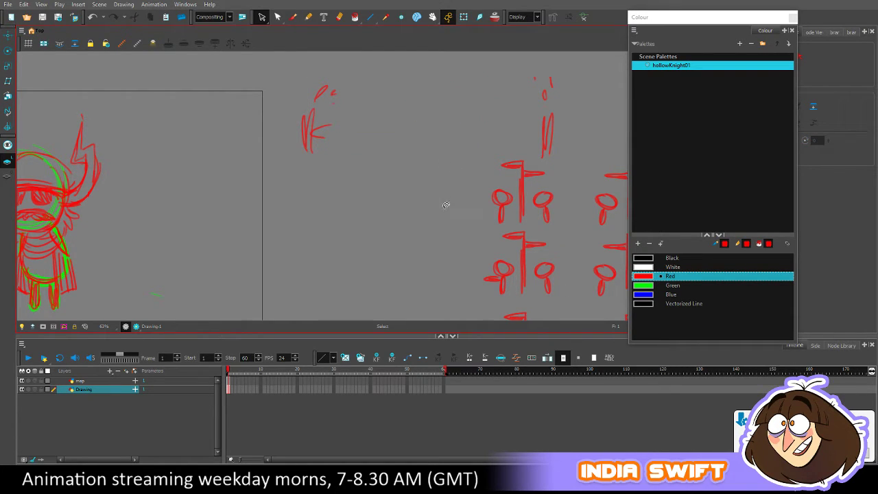
drag(557, 260, 570, 258)
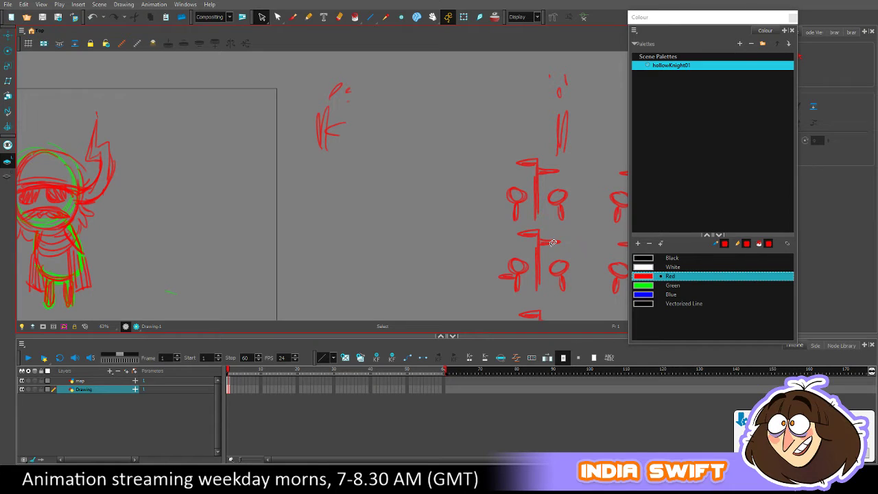
mouse_move(349, 263)
mouse_down()
mouse_move(466, 256)
mouse_move(406, 281)
mouse_move(425, 268)
mouse_up()
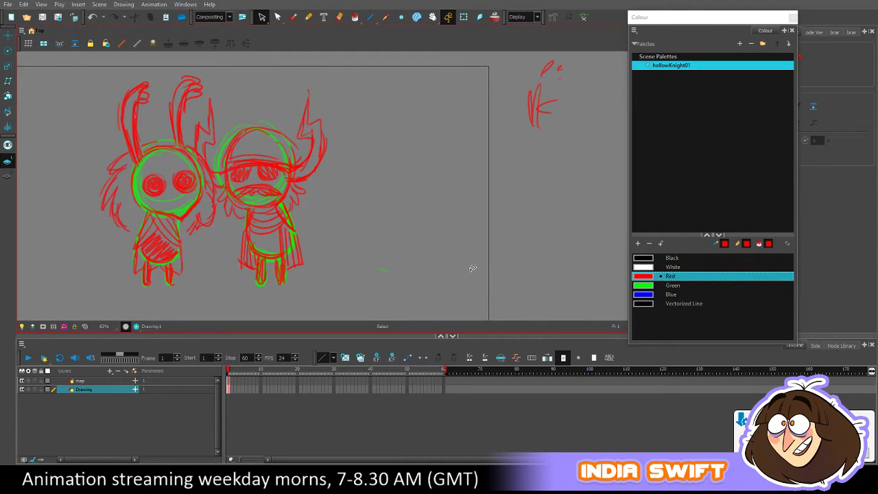
drag(473, 272, 417, 271)
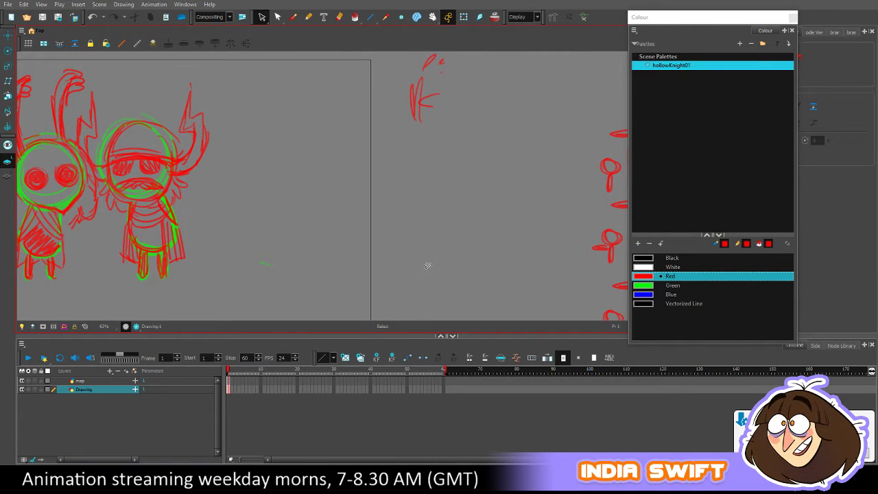
mouse_move(430, 271)
mouse_down()
mouse_move(394, 272)
mouse_move(374, 246)
mouse_up()
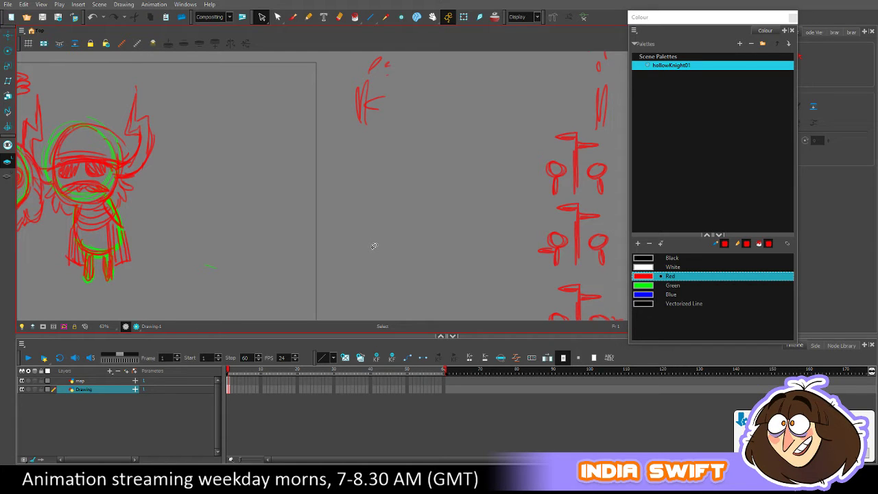
mouse_move(519, 216)
mouse_down()
mouse_move(504, 224)
mouse_move(480, 202)
mouse_up()
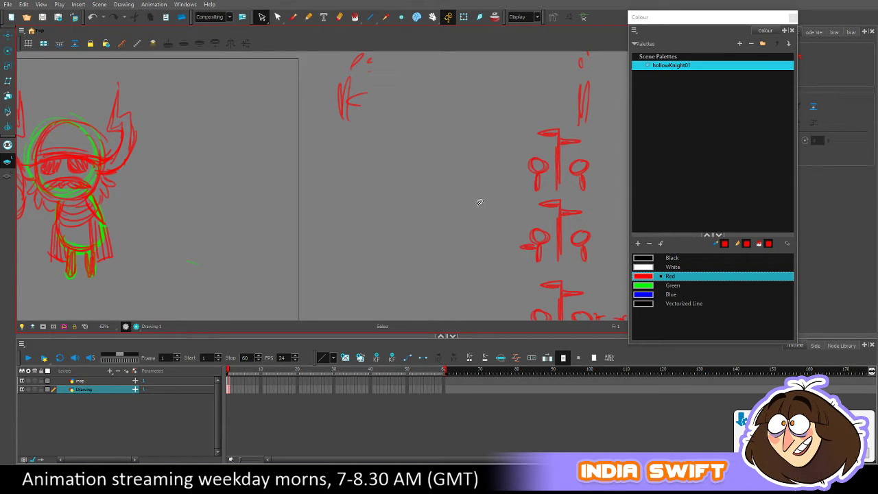
drag(446, 240, 427, 230)
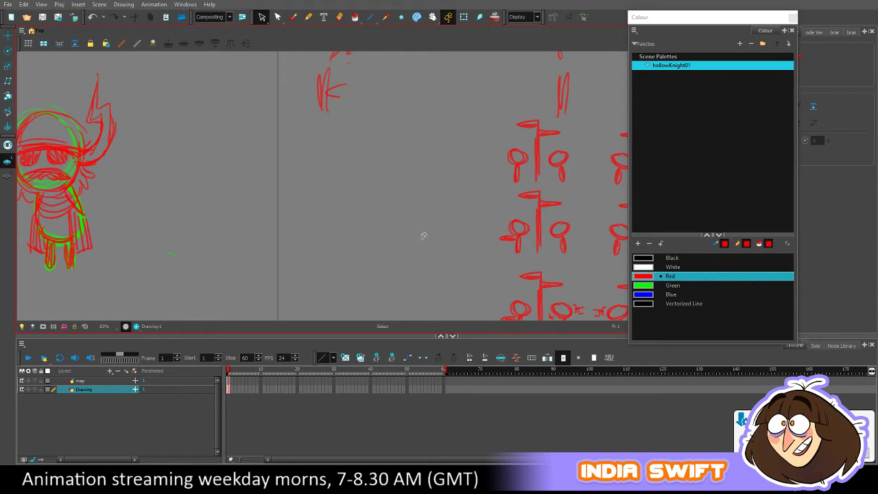
drag(187, 225, 380, 212)
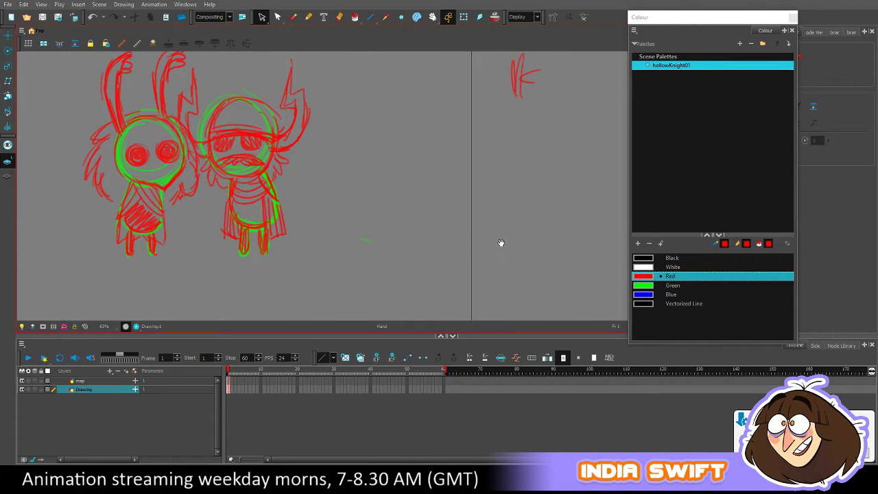
drag(501, 242, 469, 261)
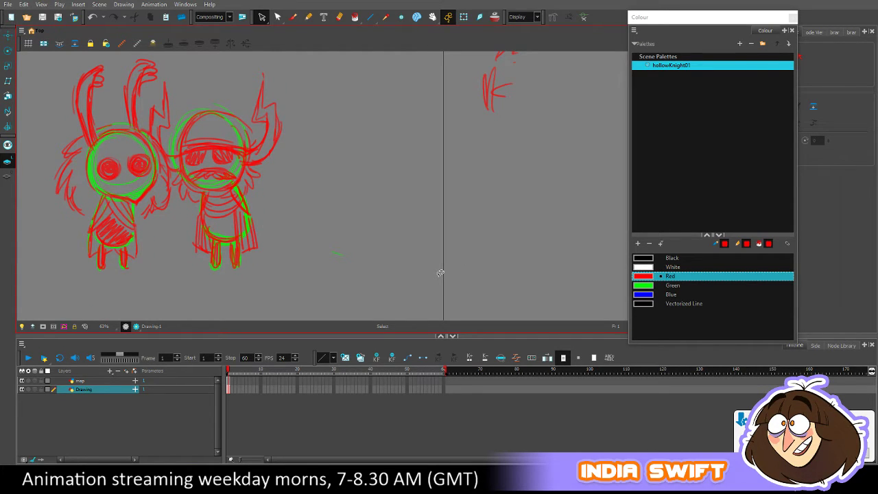
drag(437, 274, 485, 275)
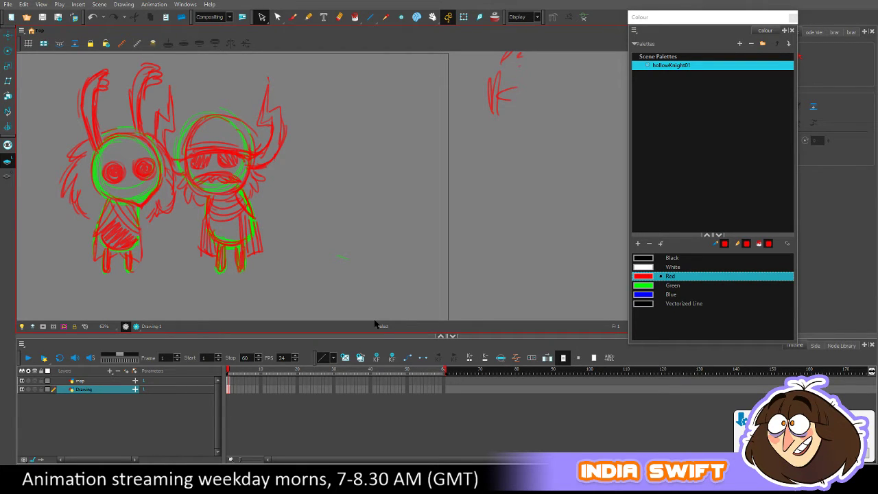
- Try to move the long-horned figure closer to the helmeted figure
mouse_move(161, 245)
mouse_down()
mouse_move(160, 61)
mouse_move(56, 253)
mouse_move(48, 226)
mouse_up()
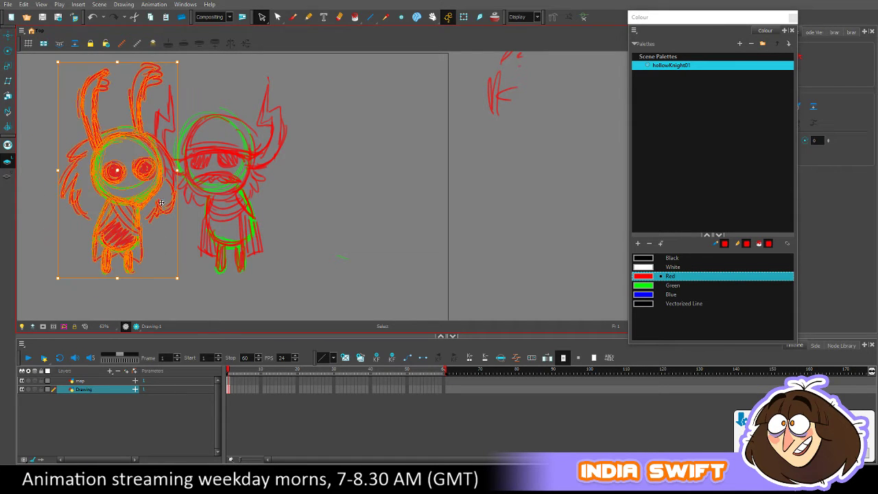
mouse_move(155, 191)
mouse_down()
mouse_move(182, 189)
mouse_move(173, 189)
mouse_up()
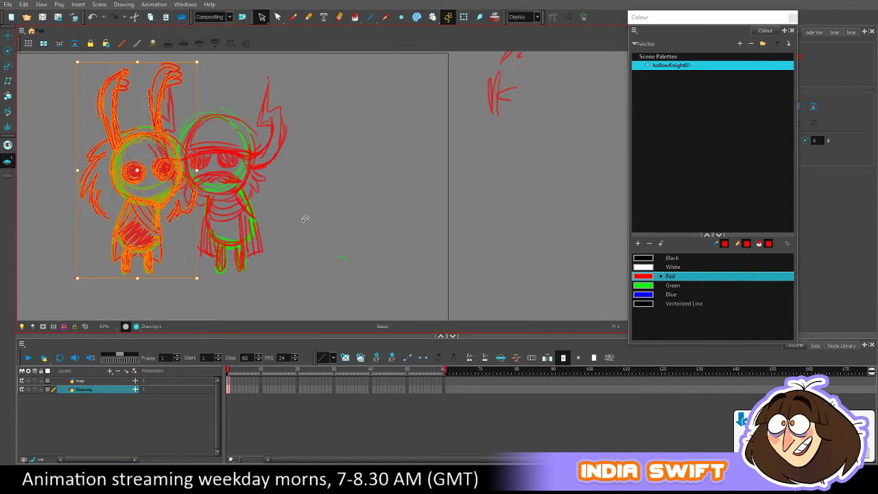
click(322, 219)
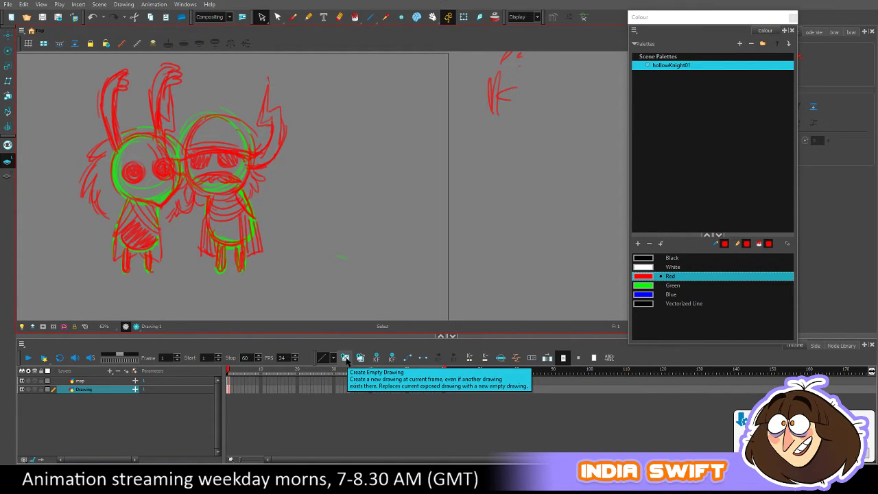
key(ctrl+z)
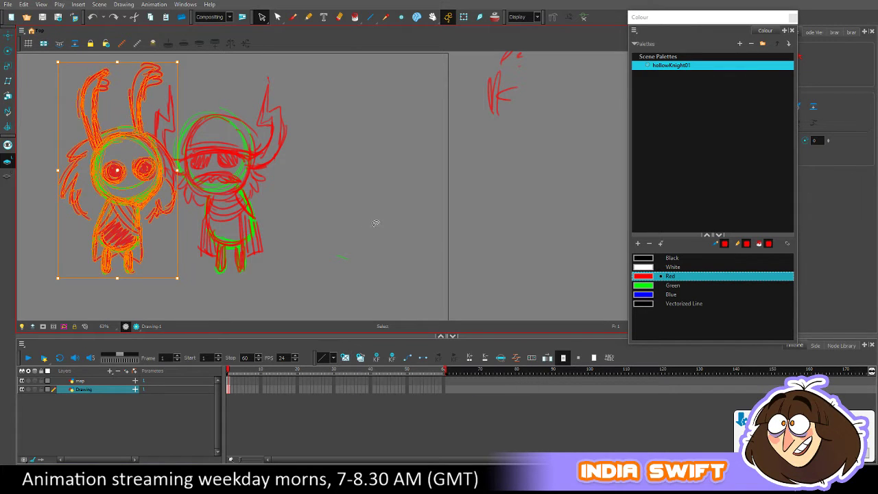
click(417, 229)
- Brush a red round-headed figure with outstretched limbs beside the signpost thumbnails, and a crescent beneath two overlapping circles
mouse_move(475, 262)
mouse_down()
mouse_move(394, 250)
mouse_move(398, 273)
mouse_move(400, 259)
mouse_up()
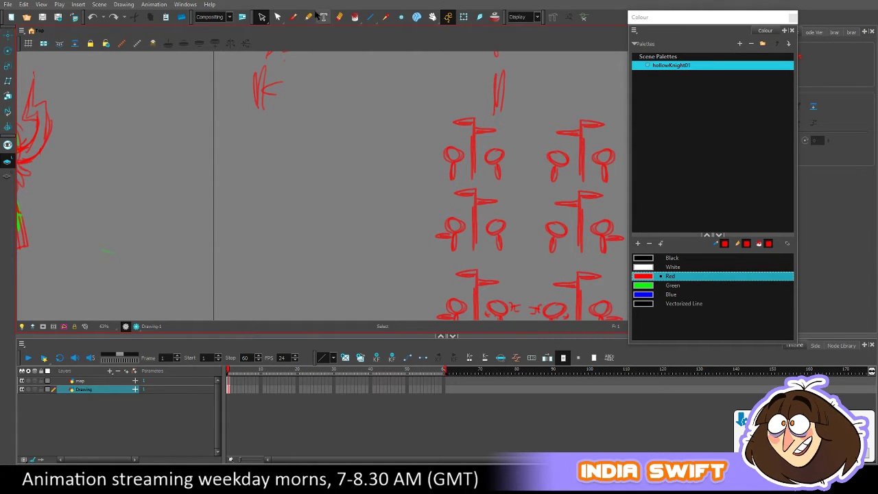
click(293, 17)
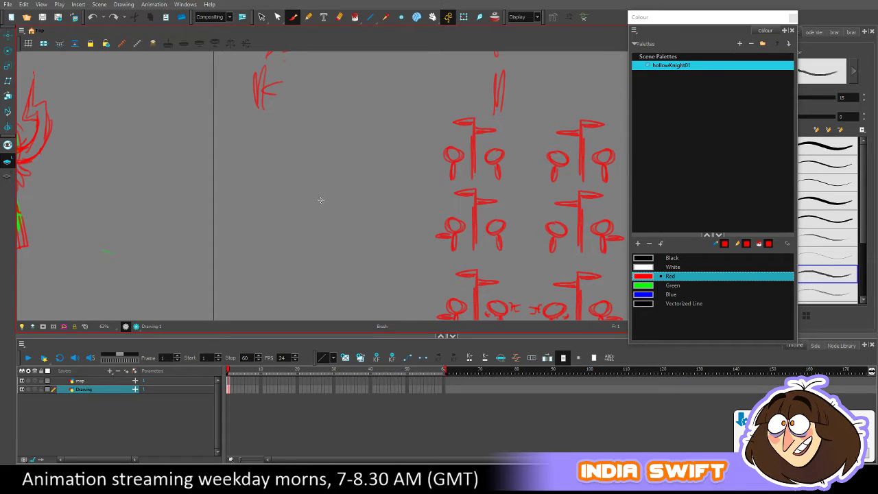
mouse_move(330, 236)
mouse_down()
mouse_move(335, 209)
mouse_move(352, 232)
mouse_move(365, 194)
mouse_move(355, 229)
mouse_move(366, 242)
mouse_move(337, 237)
mouse_move(369, 251)
mouse_up()
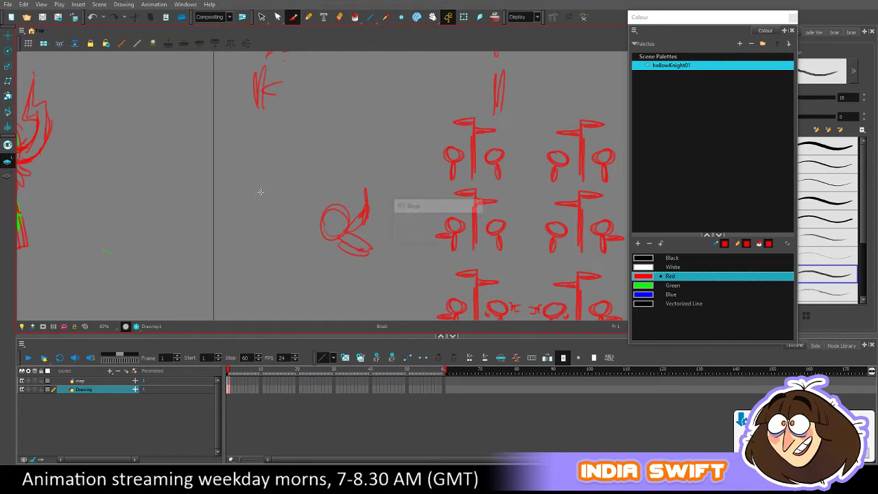
mouse_move(247, 177)
mouse_down()
mouse_move(276, 192)
mouse_move(278, 182)
mouse_up()
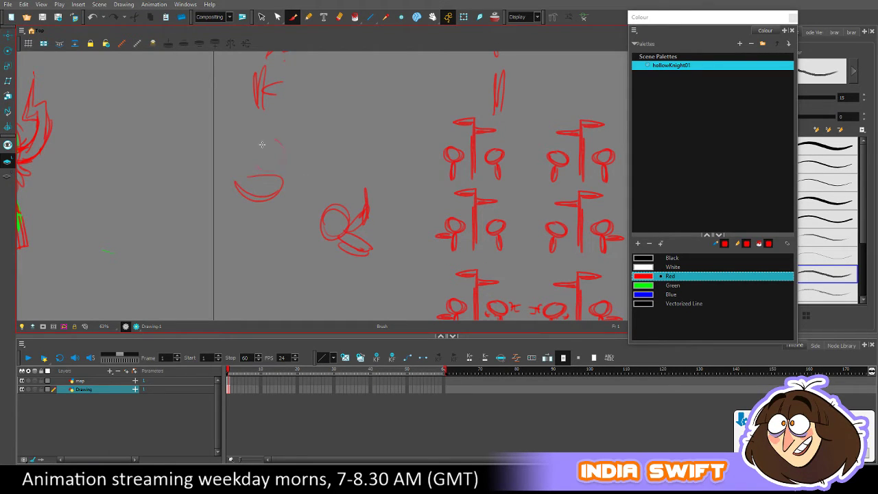
mouse_move(262, 144)
mouse_down()
mouse_move(288, 149)
mouse_move(285, 164)
mouse_move(276, 142)
mouse_move(288, 126)
mouse_move(307, 146)
mouse_move(278, 177)
mouse_move(295, 194)
mouse_up()
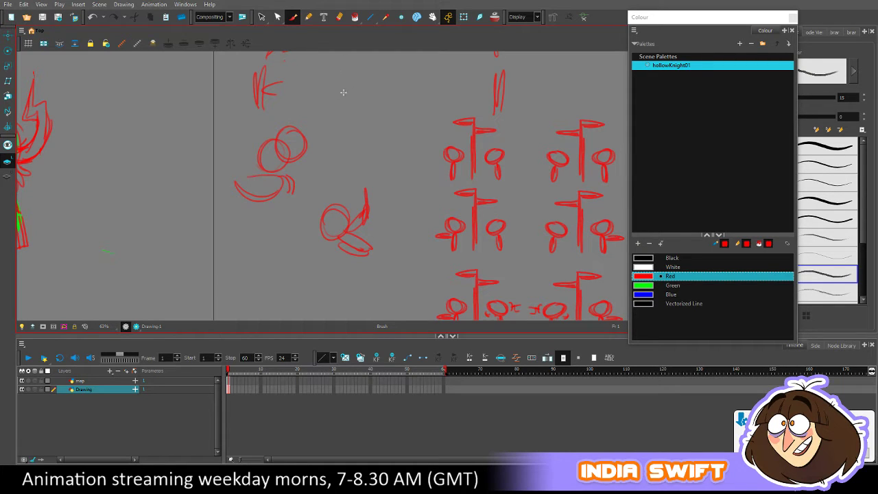
- Sketch two tiny red figures on a ground line and an arrow pointing at the crescent below the overlapping circles
drag(329, 105, 442, 104)
mouse_move(372, 85)
mouse_down()
mouse_move(365, 94)
mouse_move(379, 90)
mouse_move(354, 96)
mouse_move(351, 86)
mouse_move(355, 80)
mouse_move(380, 104)
mouse_move(389, 90)
mouse_move(396, 104)
mouse_up()
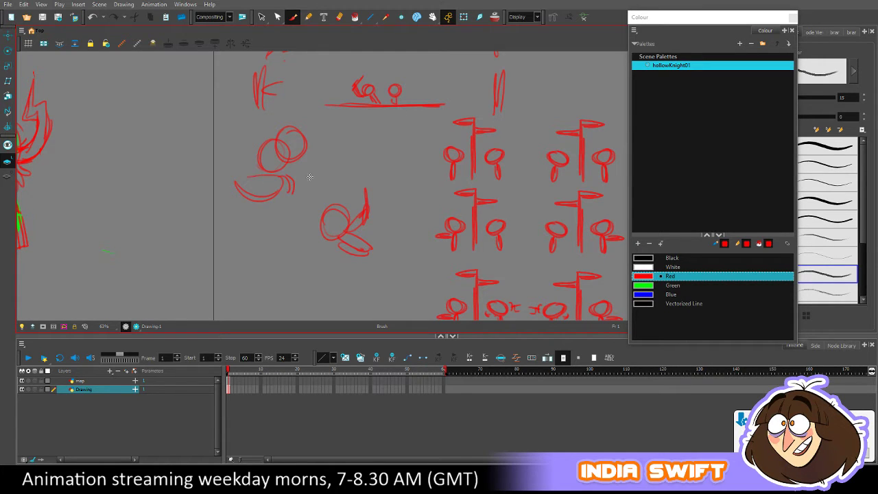
mouse_move(314, 168)
mouse_down()
mouse_move(306, 181)
mouse_move(341, 162)
mouse_up()
- Sketch a tall, narrow shield-like shape with a small red figure reaching toward it, below the crescent sketch
drag(465, 246, 541, 163)
mouse_move(344, 194)
mouse_down()
mouse_move(344, 256)
mouse_move(339, 205)
mouse_move(371, 234)
mouse_move(375, 226)
mouse_move(357, 234)
mouse_up()
mouse_move(366, 225)
mouse_down()
mouse_move(360, 235)
mouse_move(392, 234)
mouse_up()
drag(392, 234, 376, 249)
drag(377, 246, 386, 259)
drag(373, 248, 364, 255)
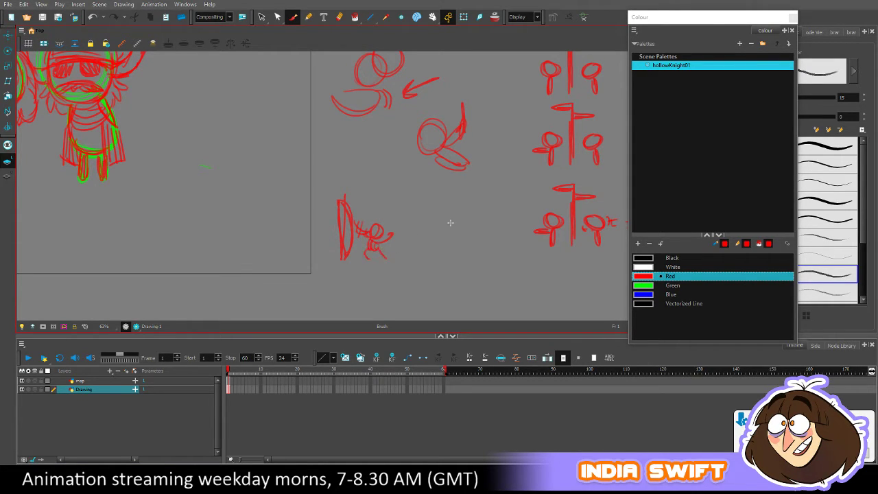
- Add a second small red figure facing the first and enclose the scene in a red rectangular frame
mouse_move(429, 225)
mouse_down()
mouse_move(433, 225)
mouse_move(431, 236)
mouse_move(443, 236)
mouse_move(426, 254)
mouse_move(414, 225)
mouse_up()
drag(444, 235, 491, 235)
mouse_move(472, 168)
mouse_down()
mouse_move(295, 166)
mouse_move(291, 287)
mouse_move(486, 287)
mouse_move(491, 172)
mouse_move(484, 165)
mouse_up()
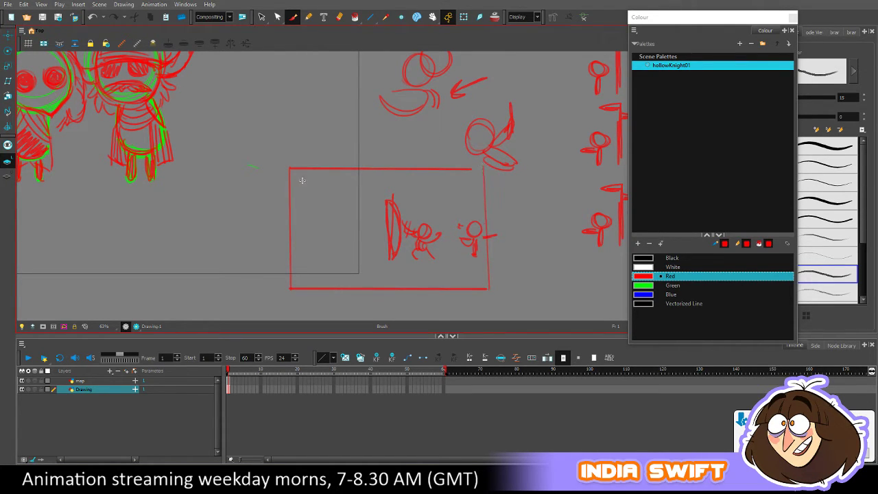
- Draw two red boxes, one above the other, along the left side inside the sketched frame
mouse_move(300, 177)
mouse_down()
mouse_move(299, 209)
mouse_move(362, 204)
mouse_move(359, 184)
mouse_up()
drag(301, 174, 363, 179)
mouse_move(302, 233)
mouse_down()
mouse_move(343, 234)
mouse_move(295, 270)
mouse_move(357, 272)
mouse_move(355, 233)
mouse_move(365, 235)
mouse_move(362, 272)
mouse_move(306, 245)
mouse_move(362, 236)
mouse_up()
mouse_move(297, 211)
mouse_down()
mouse_move(350, 210)
mouse_move(365, 190)
mouse_move(365, 208)
mouse_up()
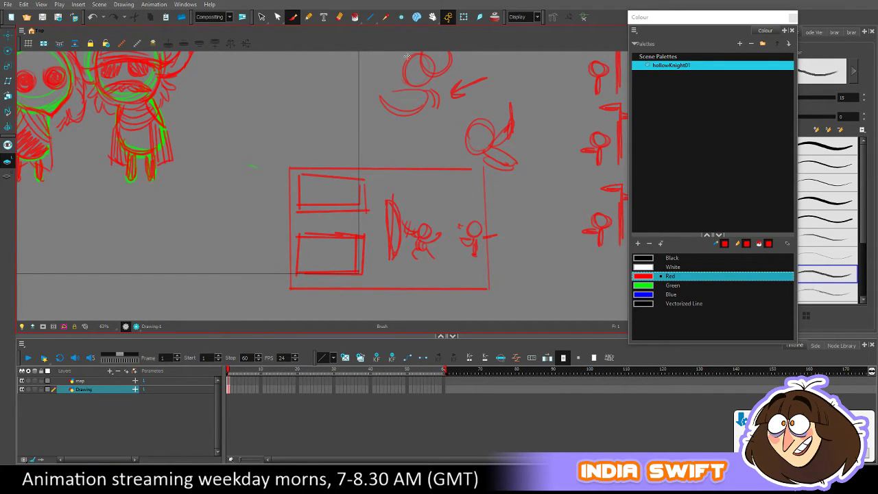
- Mirror the shield shape and two small figures horizontally, then flip them back so they sit closer to the two boxes
click(262, 17)
mouse_move(383, 186)
mouse_down()
mouse_move(380, 224)
mouse_move(471, 266)
mouse_move(485, 232)
mouse_move(461, 199)
mouse_up()
mouse_move(475, 242)
mouse_down()
mouse_move(464, 235)
mouse_move(375, 256)
mouse_up()
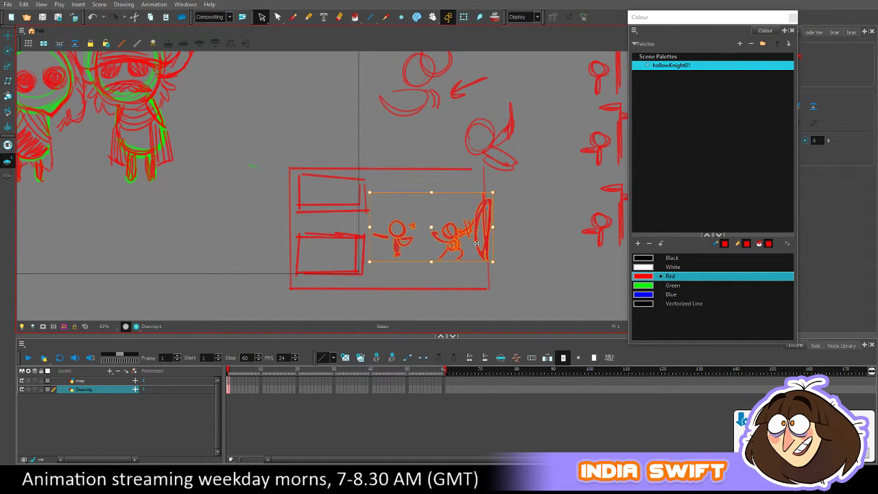
drag(474, 246, 471, 245)
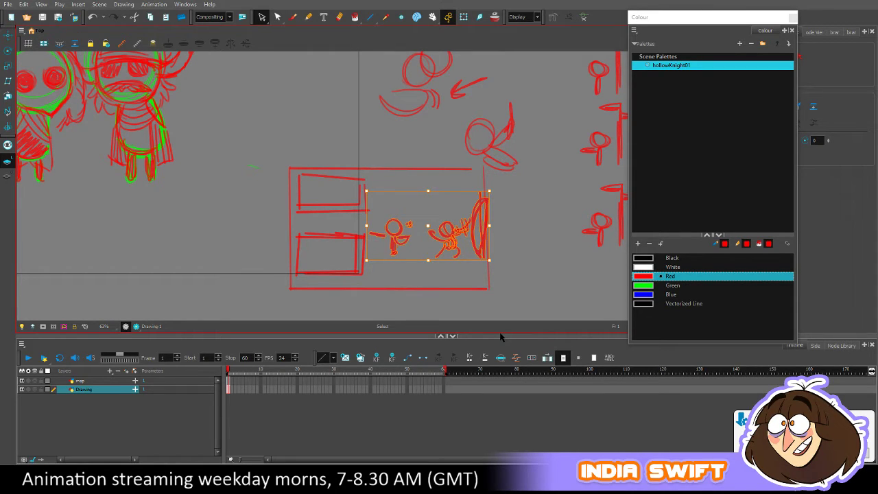
drag(367, 226, 490, 231)
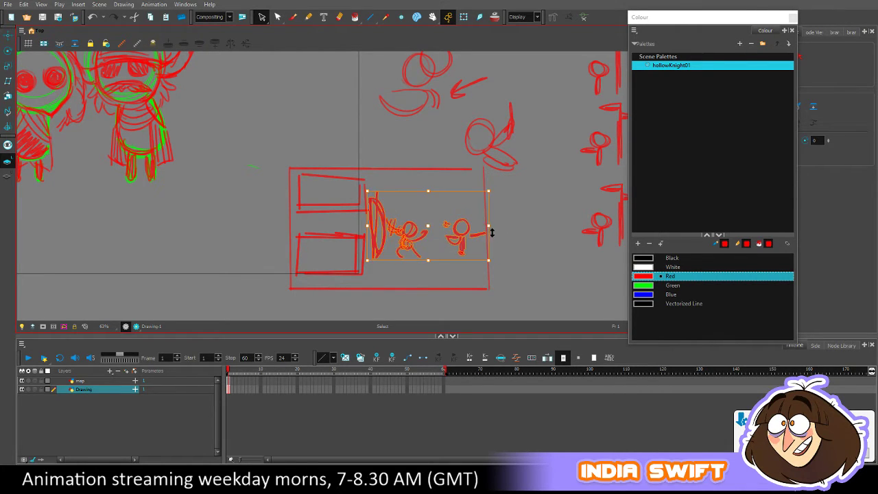
click(508, 236)
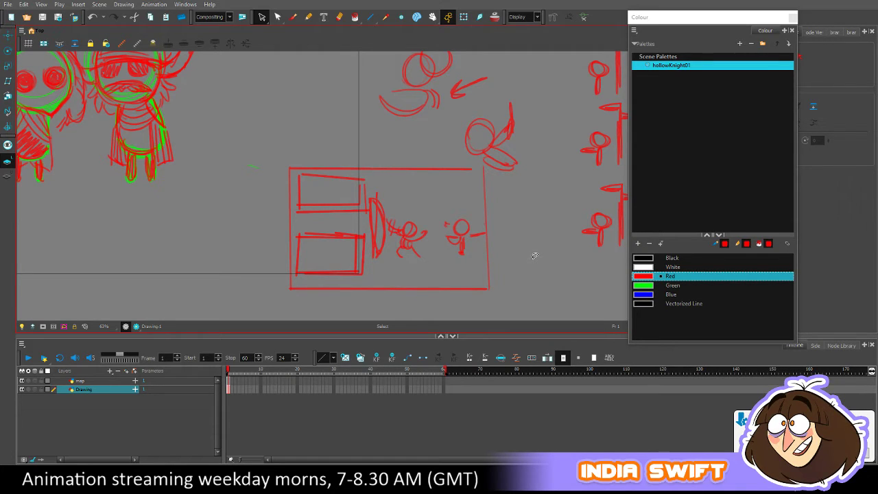
- Sketch a red figure holding out a long pointed shape over the two overlapping circles, with a small downward arrow above the circles
click(293, 16)
mouse_move(429, 111)
mouse_down()
mouse_move(478, 183)
mouse_move(502, 188)
mouse_up()
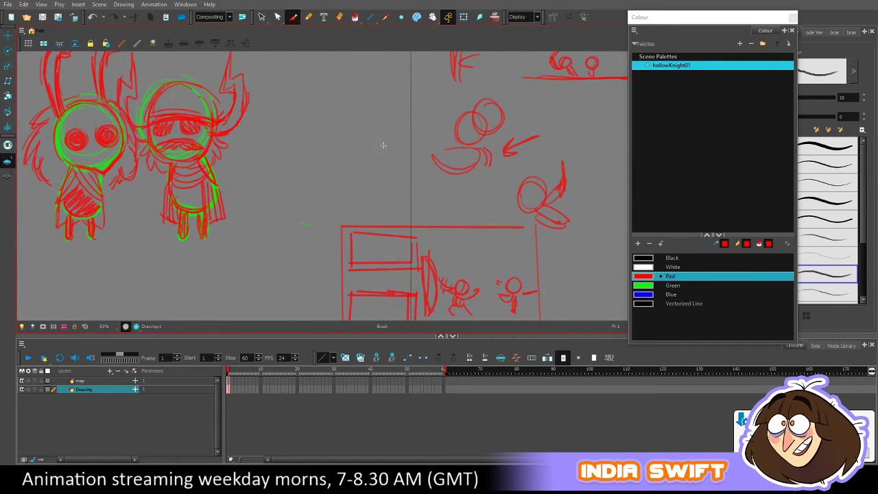
mouse_move(381, 158)
mouse_down()
mouse_move(404, 149)
mouse_move(398, 165)
mouse_move(384, 148)
mouse_up()
key(alt+s)
key(ctrl+z)
mouse_move(397, 101)
mouse_down()
mouse_move(414, 131)
mouse_move(419, 121)
mouse_move(433, 150)
mouse_move(401, 152)
mouse_up()
mouse_move(395, 101)
mouse_down()
mouse_move(438, 103)
mouse_move(465, 77)
mouse_move(459, 91)
mouse_up()
mouse_move(409, 69)
mouse_down()
mouse_move(391, 72)
mouse_move(397, 95)
mouse_up()
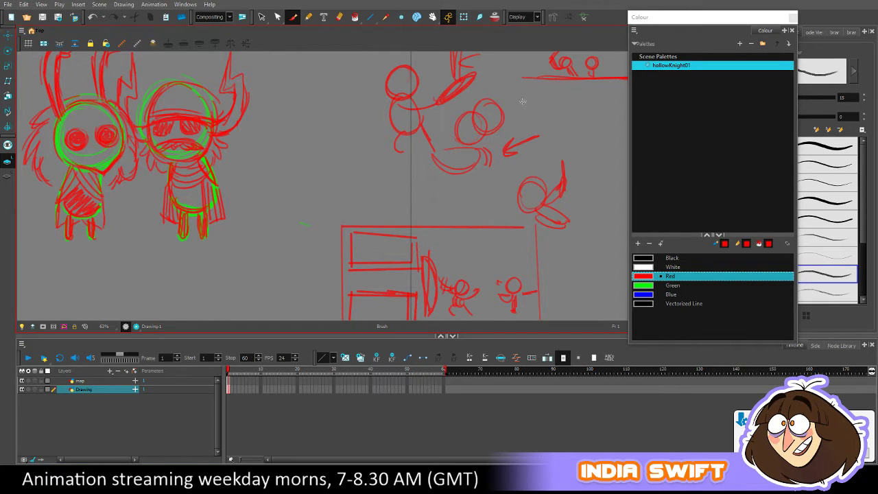
drag(497, 80, 502, 83)
- Sketch a rounded red slab covered in small spots between the helmeted character and the newly drawn figure
mouse_move(343, 107)
mouse_down()
mouse_move(368, 156)
mouse_move(328, 114)
mouse_move(328, 155)
mouse_move(358, 154)
mouse_up()
mouse_move(343, 122)
mouse_down()
mouse_move(350, 146)
mouse_move(335, 140)
mouse_up()
drag(349, 121, 355, 127)
drag(337, 104, 339, 114)
drag(361, 141, 345, 154)
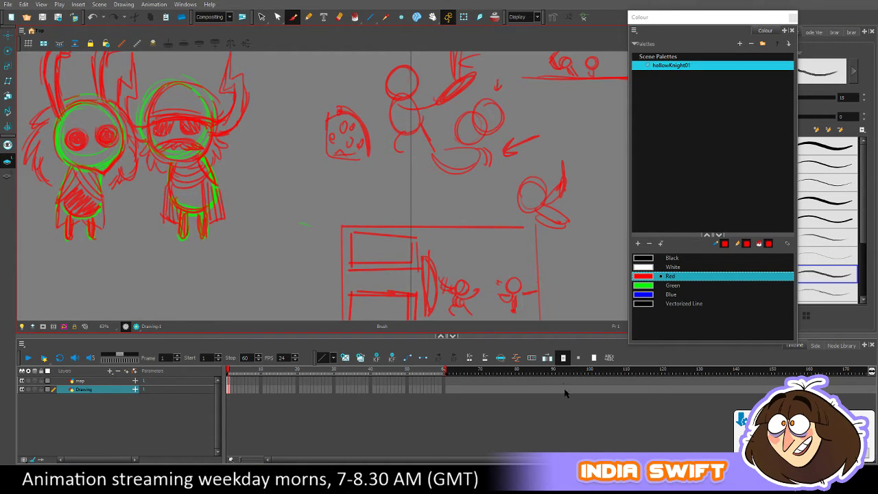
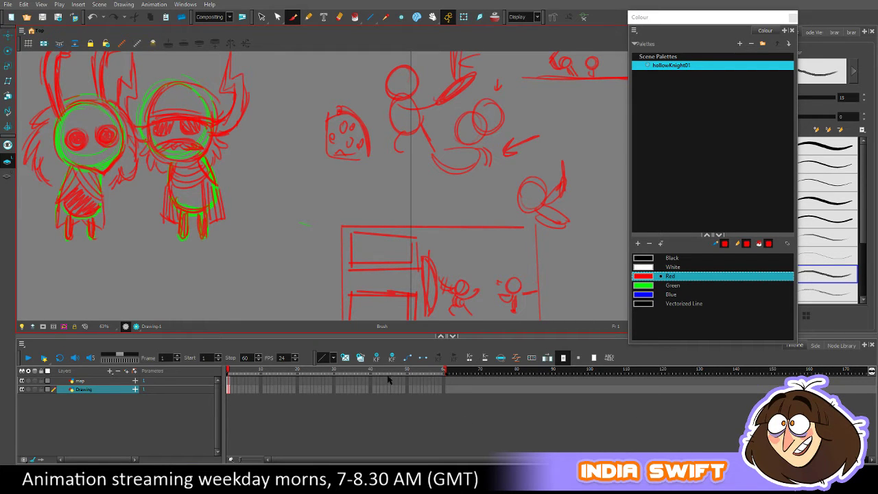
- Cut the two characters and all the surrounding sketches from frame 1 of the Drawing layer
scroll(432, 206, down, 3)
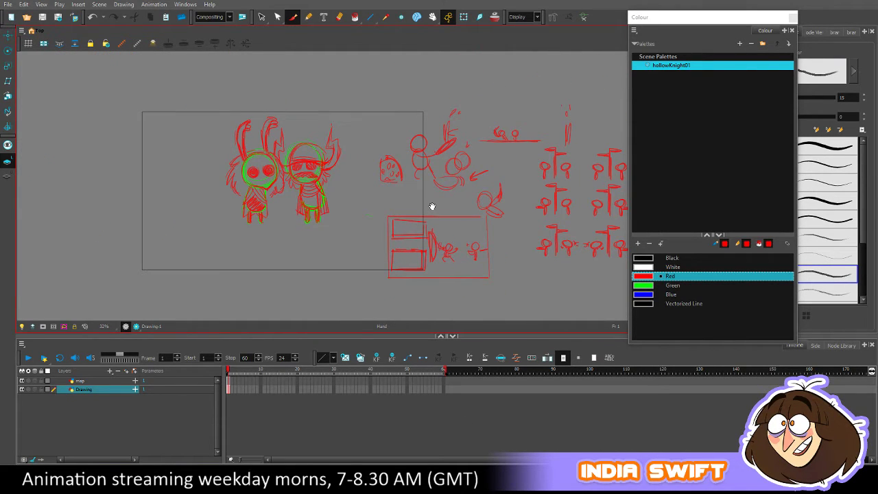
drag(568, 283, 484, 285)
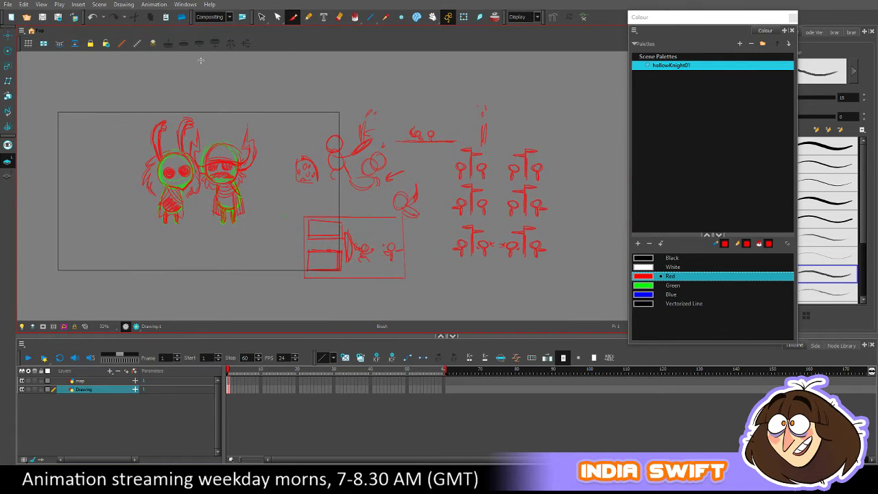
click(262, 17)
mouse_move(275, 51)
mouse_down()
mouse_move(275, 309)
mouse_move(603, 123)
mouse_move(494, 41)
mouse_up()
key(ctrl+x)
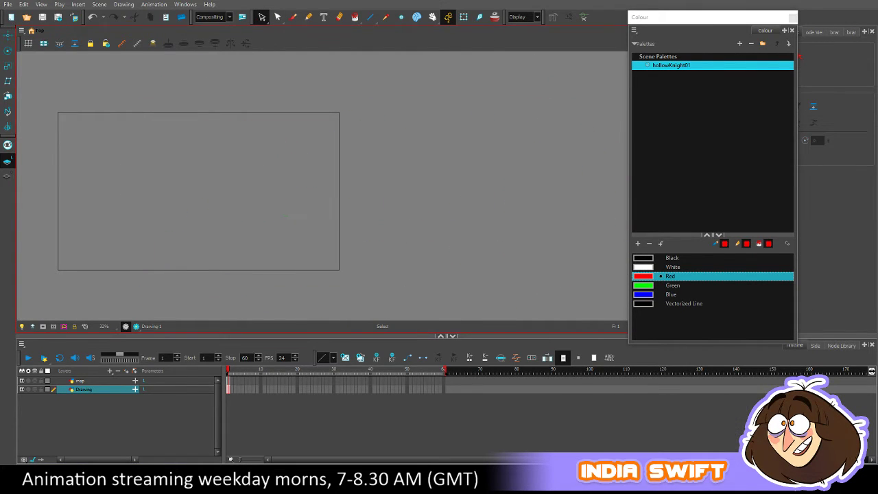
- Delete the artwork on frame 1 of the map layer
click(229, 380)
drag(274, 178, 324, 118)
key(Delete)
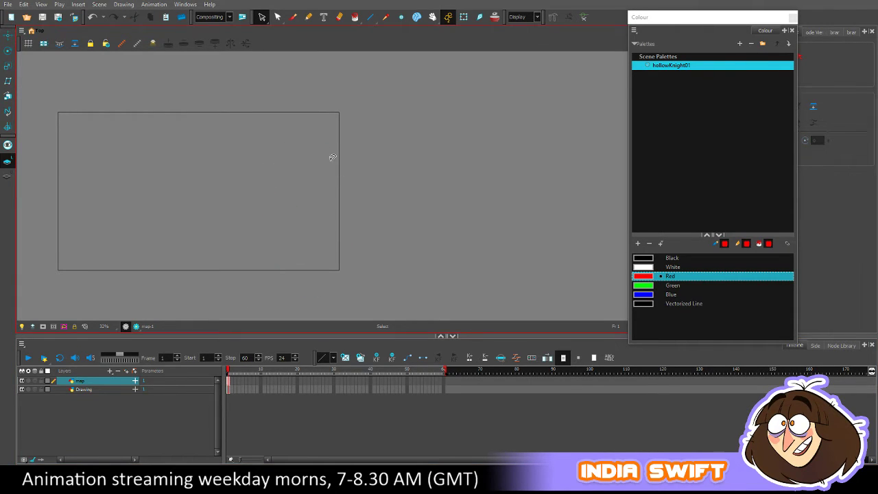
- Brush a red vertical line down the middle of the camera frame on the map layer and a four-sided outline around its left half
key(space)
drag(424, 239, 535, 263)
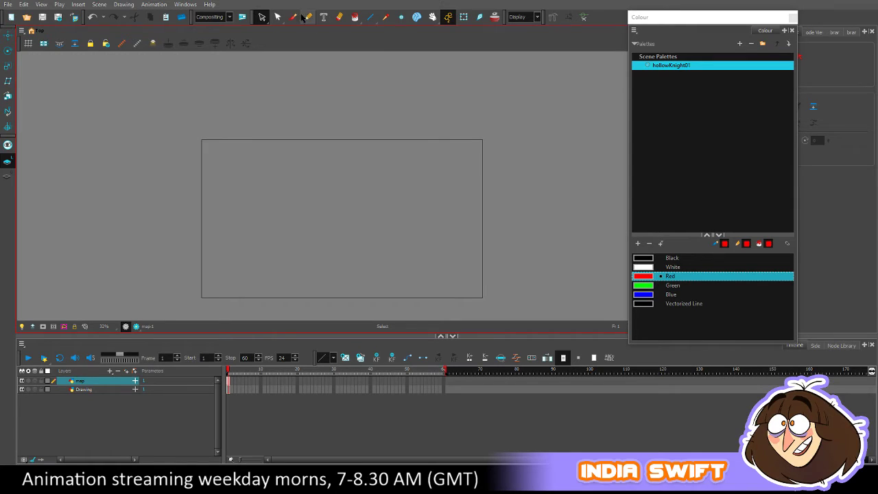
key(alt+b)
mouse_move(337, 139)
mouse_down()
mouse_move(355, 295)
mouse_move(337, 299)
mouse_up()
key(space)
drag(515, 273, 544, 268)
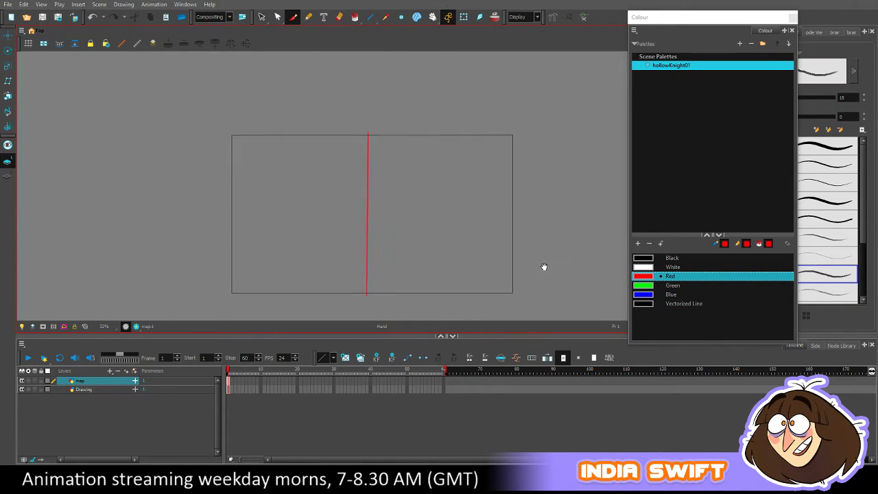
mouse_move(372, 144)
mouse_down()
mouse_move(371, 296)
mouse_move(222, 310)
mouse_move(187, 304)
mouse_move(200, 119)
mouse_move(371, 134)
mouse_up()
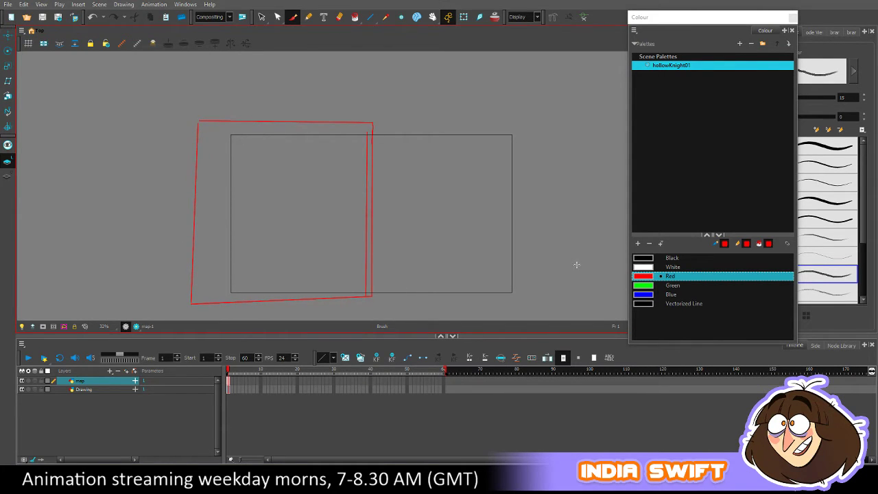
- Shift the red vertical lines at the outline's right side slightly left toward the middle of the camera frame
click(261, 17)
click(370, 214)
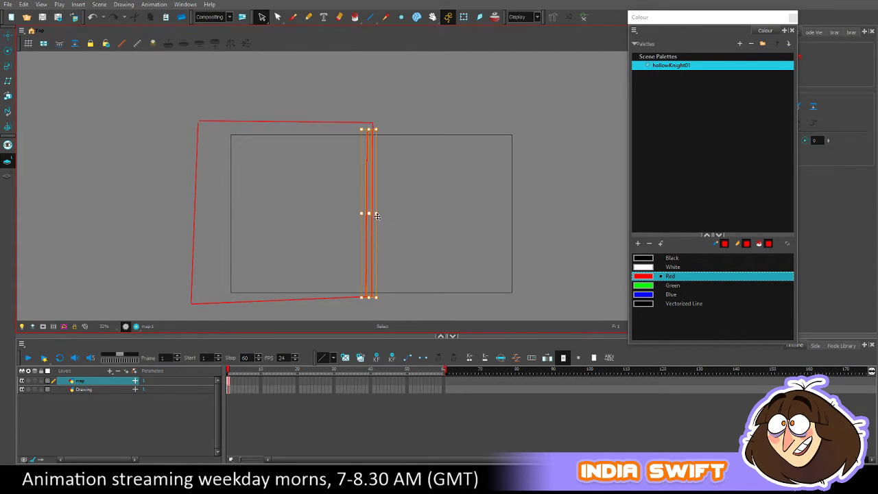
mouse_move(337, 78)
mouse_down()
mouse_move(364, 294)
mouse_move(373, 210)
mouse_up()
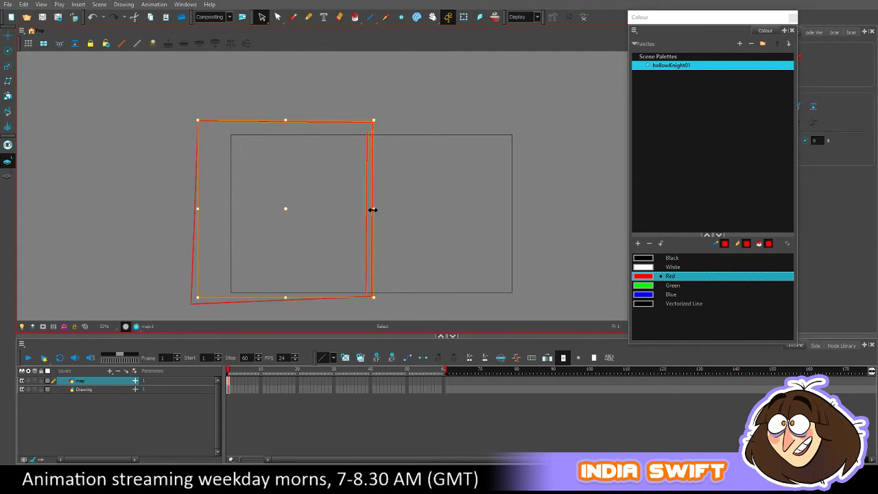
click(484, 180)
- Close the gaps at the outline's corners with red brush strokes and fill the whole four-sided shape with Red
click(355, 16)
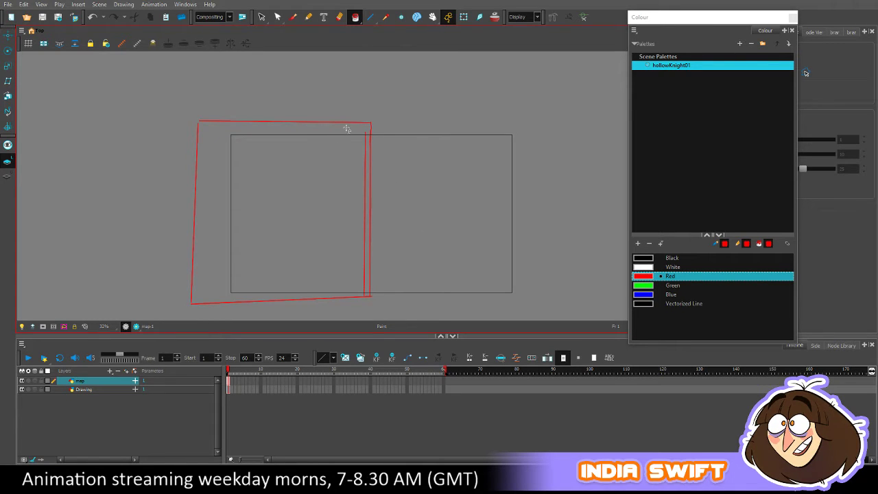
click(293, 17)
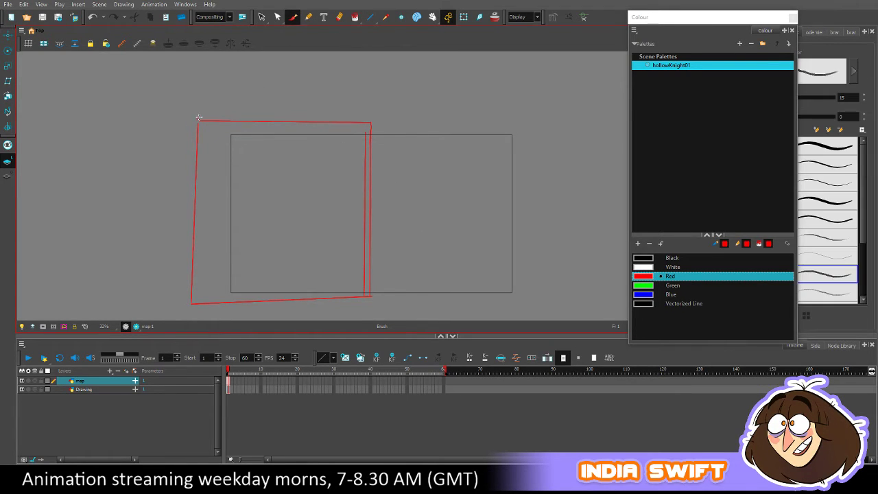
drag(196, 126, 205, 118)
click(355, 16)
click(317, 212)
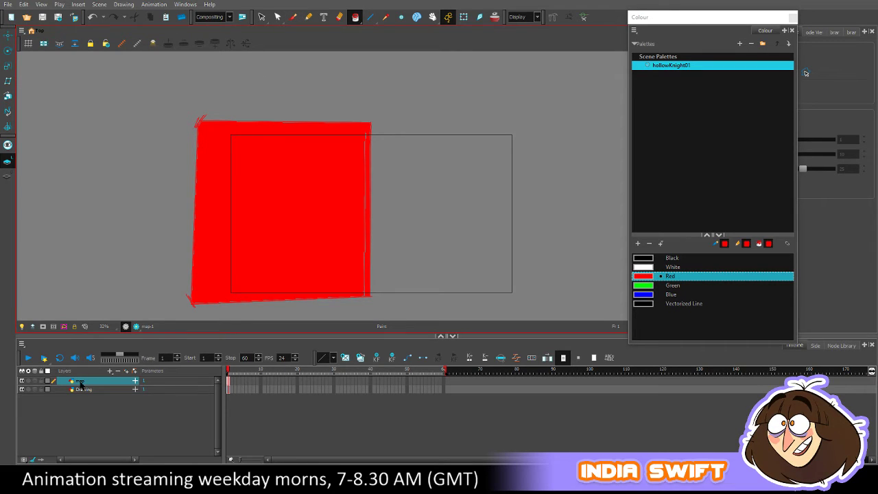
- Rename the map layer as mask and the Drawing layer as swift
double_click(81, 382)
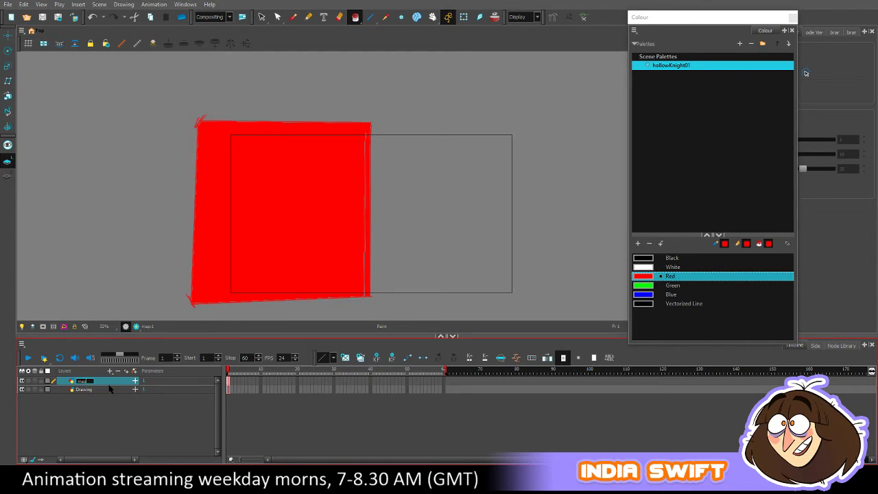
text(mask)
key(Return)
double_click(86, 390)
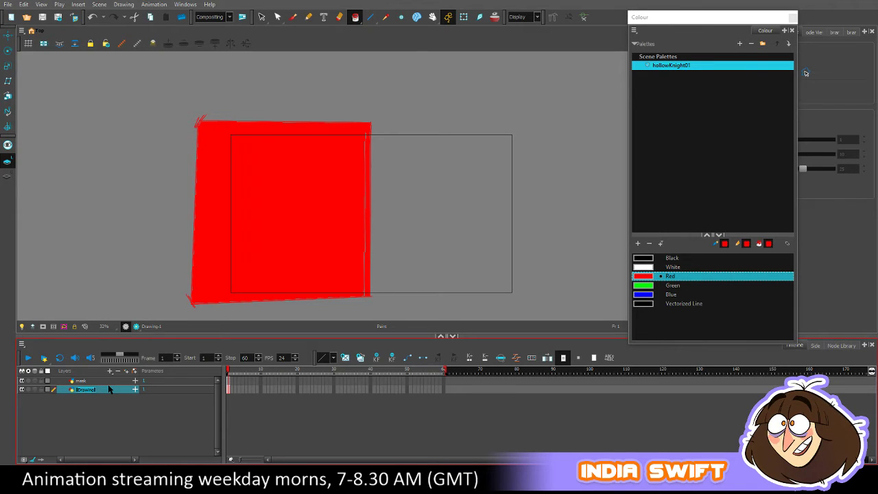
text(swift)
key(Return)
- Add a new vector drawing layer named doig between the mask and swift layers
click(125, 371)
text(doig)
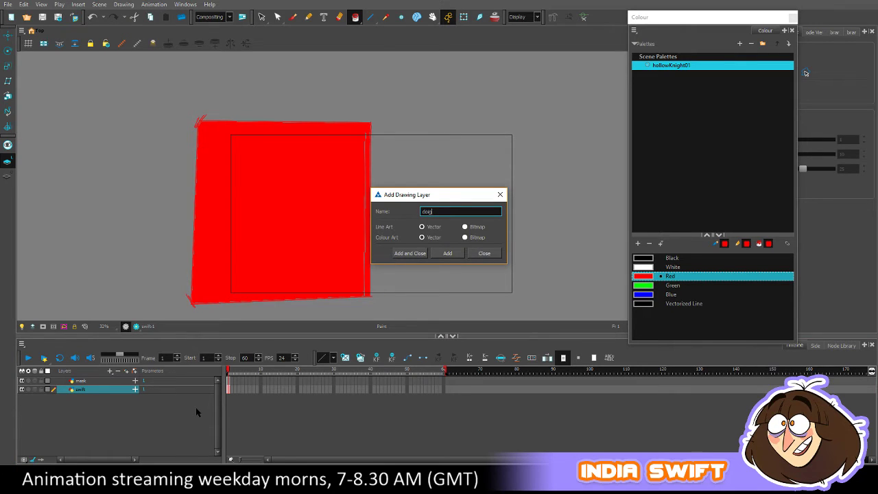
click(447, 253)
click(485, 256)
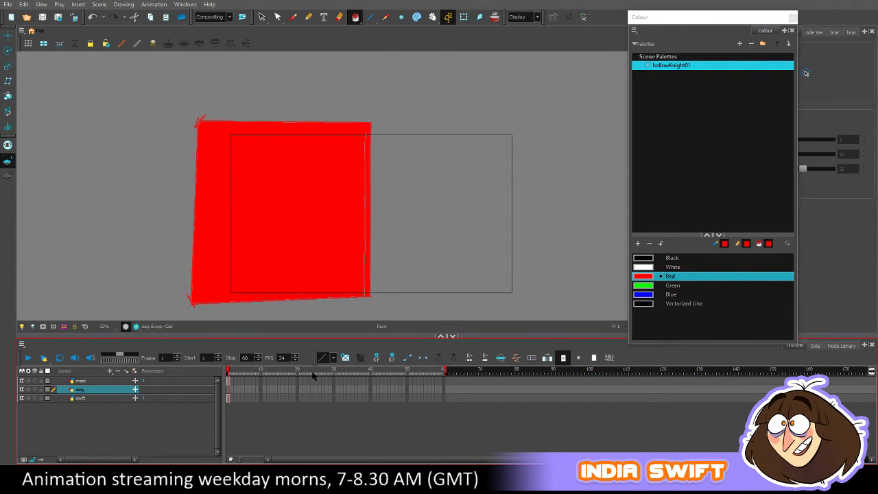
- Recolour the filled shape on the mask layer to Black and lock that layer
click(229, 388)
click(261, 17)
click(230, 380)
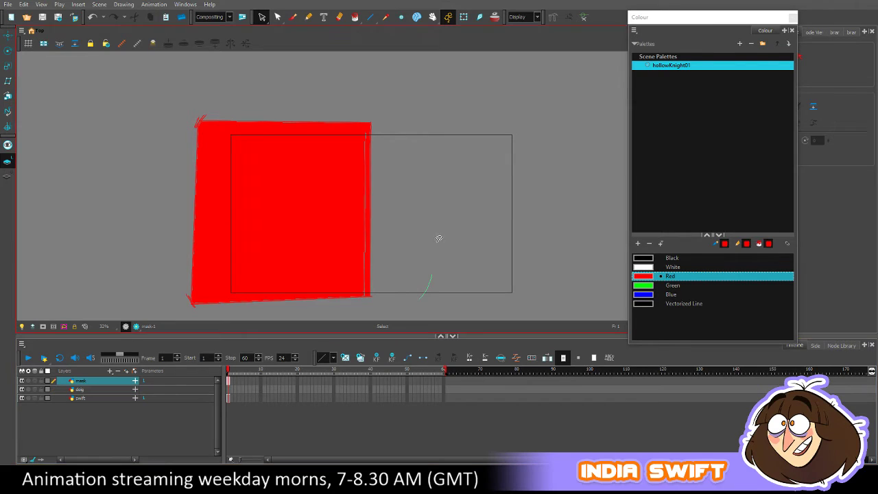
mouse_move(439, 238)
mouse_down()
mouse_move(156, 296)
mouse_move(405, 317)
mouse_up()
click(645, 258)
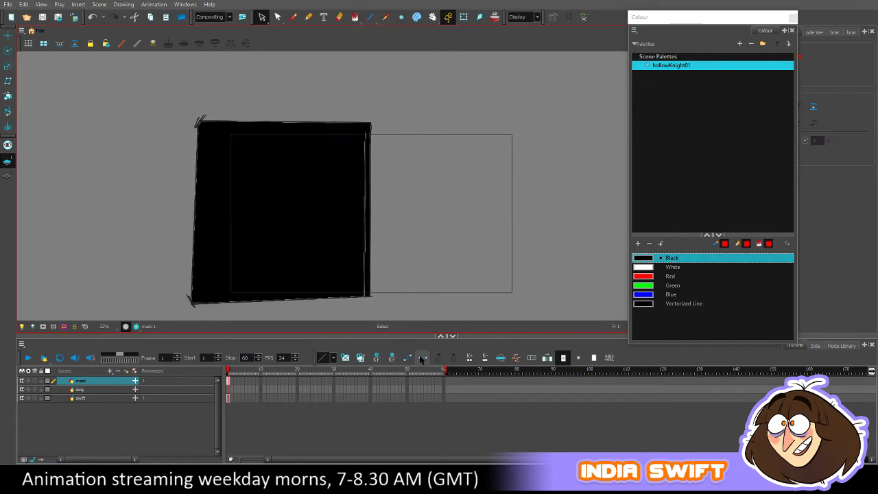
click(293, 17)
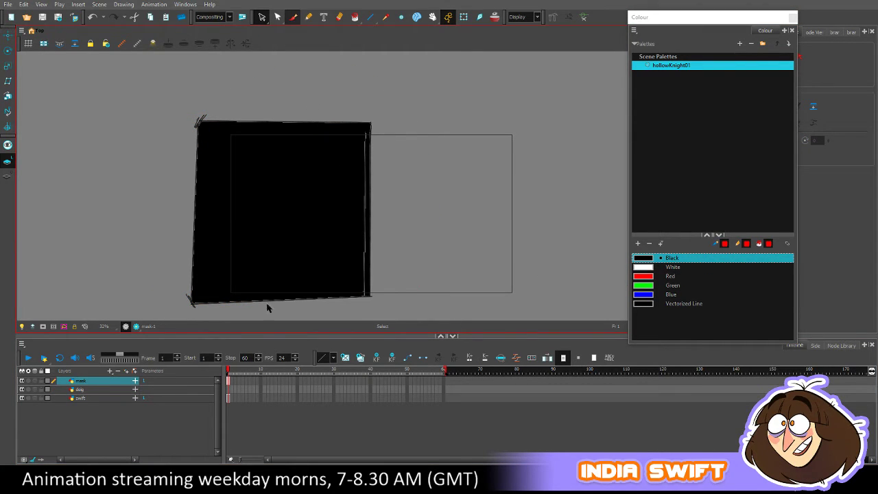
click(41, 381)
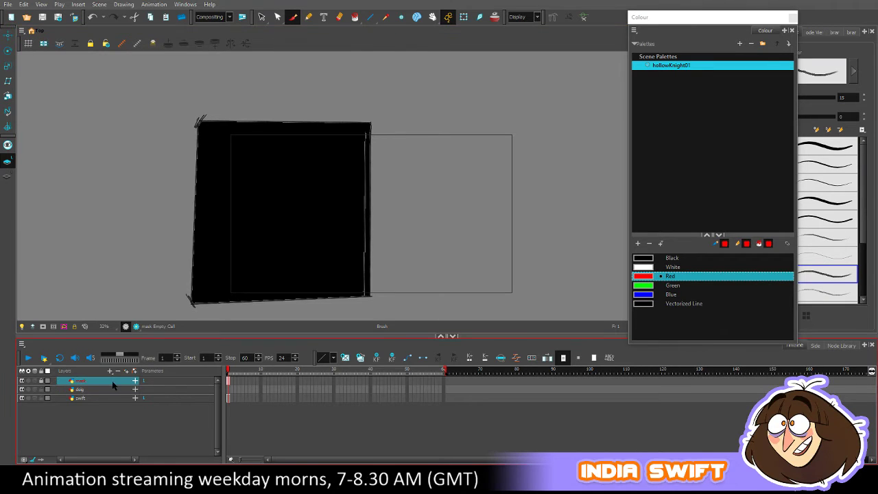
- On frame 1 of the doig layer, sketch in Red a round head, a back line and a hand holding a small map in the frame's right half
click(231, 389)
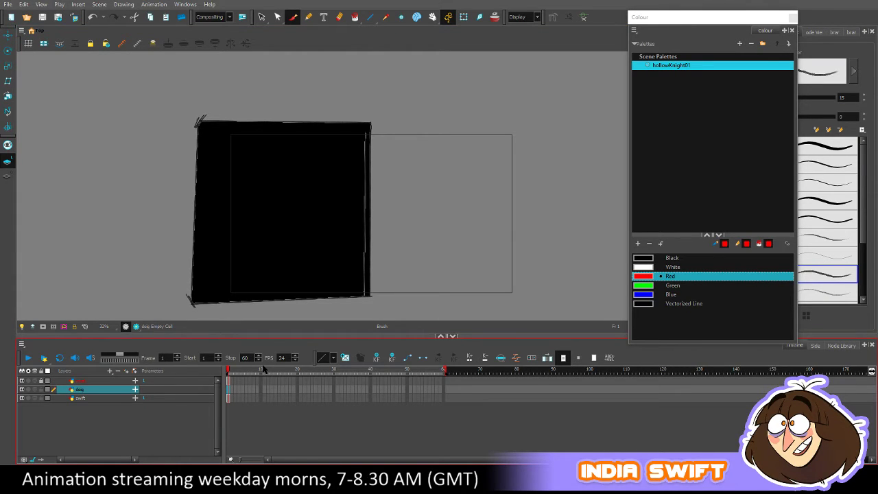
scroll(503, 225, up, 3)
scroll(501, 227, down, 1)
key(space)
mouse_move(501, 227)
mouse_down()
mouse_move(495, 192)
mouse_move(490, 212)
mouse_move(499, 215)
mouse_up()
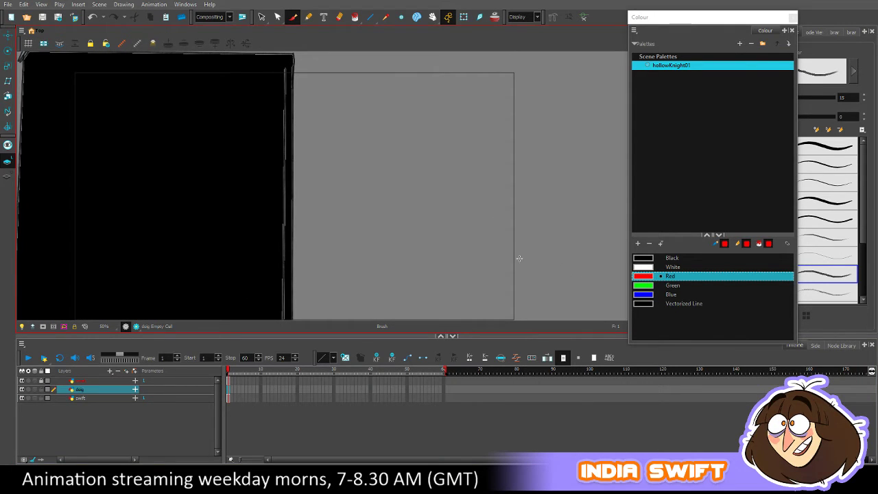
mouse_move(439, 177)
mouse_down()
mouse_move(441, 210)
mouse_move(464, 181)
mouse_move(466, 216)
mouse_move(435, 209)
mouse_move(425, 230)
mouse_move(448, 238)
mouse_up()
mouse_move(429, 205)
mouse_down()
mouse_move(420, 237)
mouse_move(472, 221)
mouse_up()
mouse_move(447, 221)
mouse_down()
mouse_move(444, 227)
mouse_move(471, 231)
mouse_up()
mouse_move(475, 220)
mouse_down()
mouse_move(439, 236)
mouse_move(450, 227)
mouse_move(447, 237)
mouse_up()
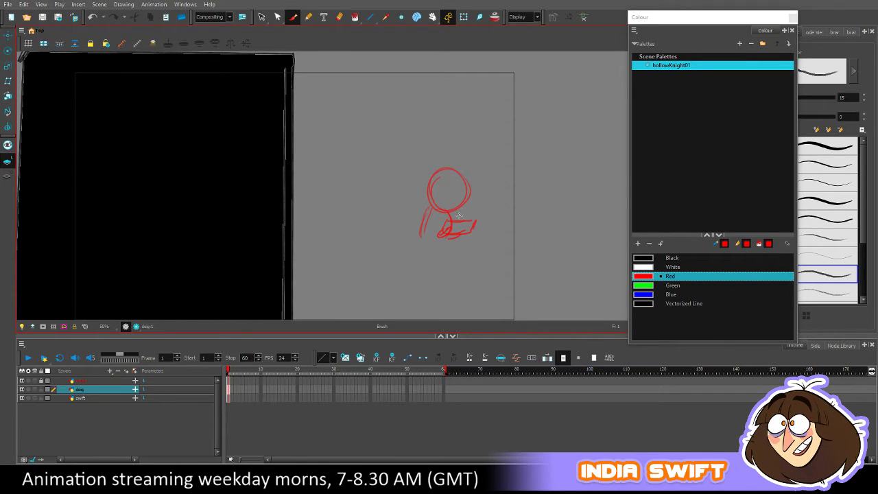
- Move the sketched hand and map slightly up and to the right, closer under the character's head
click(262, 16)
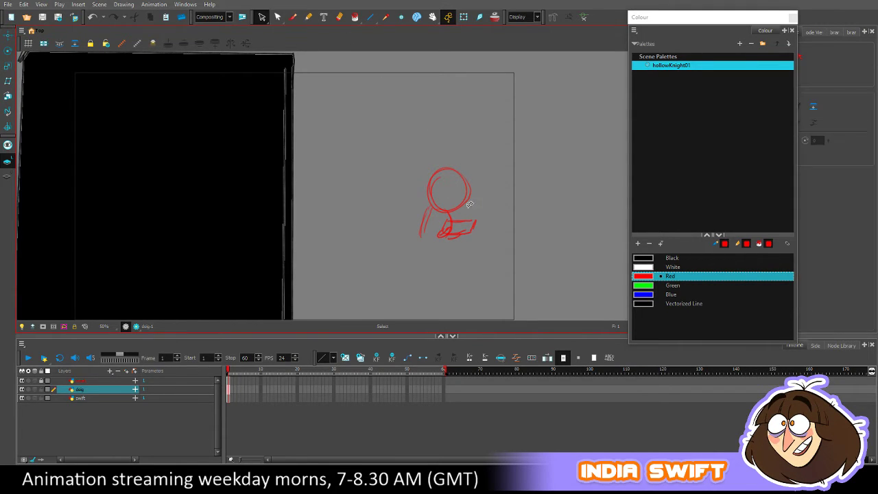
drag(473, 206, 436, 244)
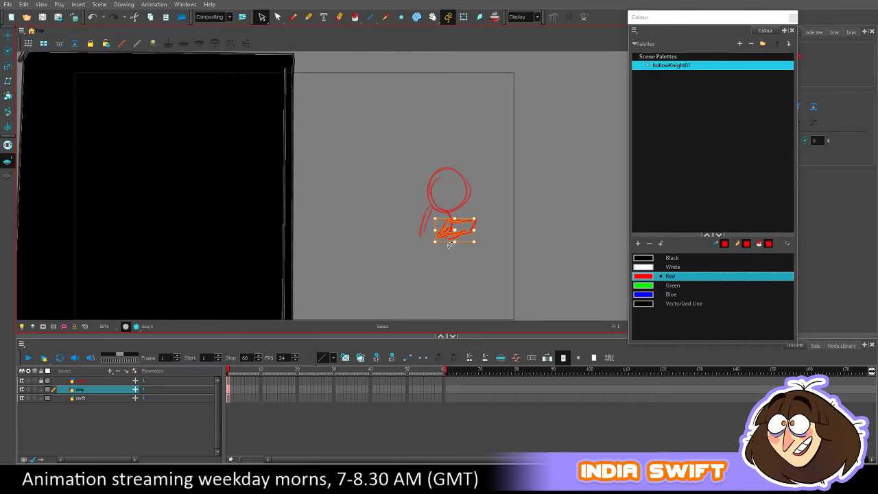
mouse_move(486, 232)
mouse_down()
mouse_move(475, 243)
mouse_move(473, 226)
mouse_up()
key(ctrl+z)
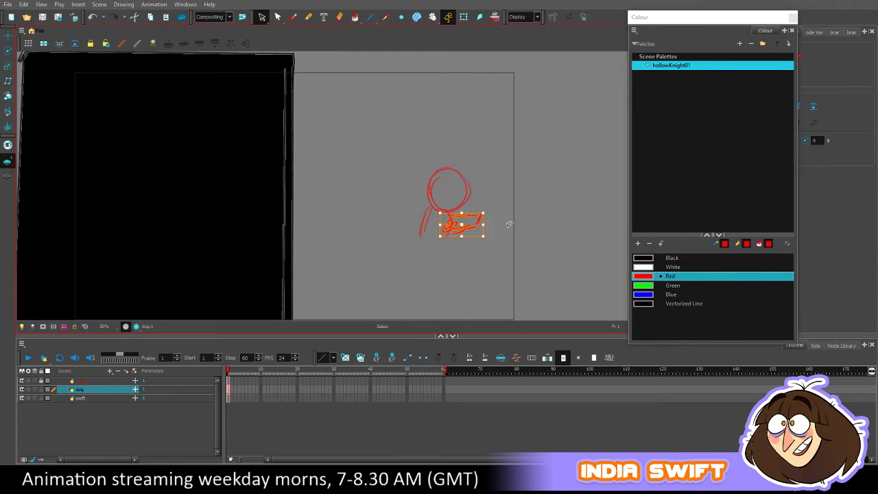
click(510, 225)
- Brush in the character's rounded body, two short legs, helmet, eyes and a jagged left horn
click(293, 19)
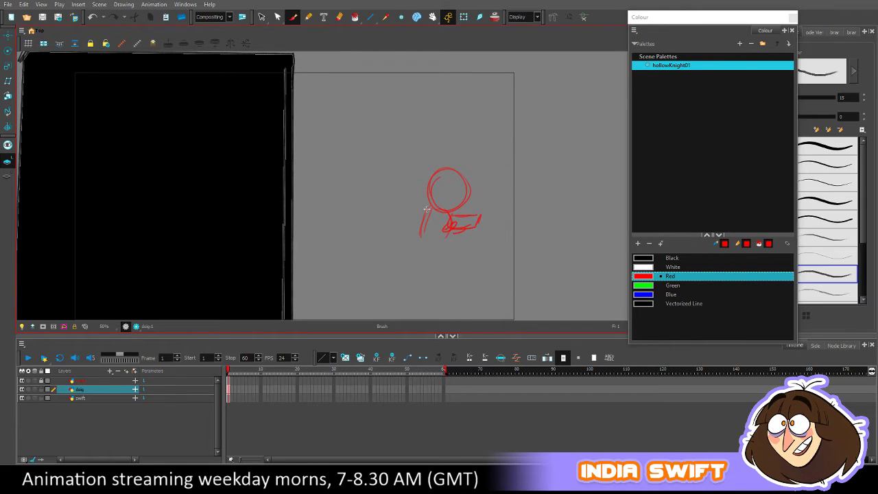
mouse_move(428, 205)
mouse_down()
mouse_move(421, 239)
mouse_move(455, 215)
mouse_move(440, 242)
mouse_move(416, 234)
mouse_move(433, 234)
mouse_move(435, 243)
mouse_move(419, 228)
mouse_move(439, 248)
mouse_up()
mouse_move(469, 198)
mouse_down()
mouse_move(439, 180)
mouse_move(432, 190)
mouse_move(443, 166)
mouse_move(473, 176)
mouse_move(436, 170)
mouse_move(474, 184)
mouse_move(435, 184)
mouse_move(461, 190)
mouse_move(432, 178)
mouse_move(464, 179)
mouse_move(442, 183)
mouse_move(438, 193)
mouse_move(453, 194)
mouse_move(445, 198)
mouse_move(471, 191)
mouse_move(430, 180)
mouse_move(419, 164)
mouse_move(428, 143)
mouse_move(417, 165)
mouse_move(434, 138)
mouse_move(429, 161)
mouse_up()
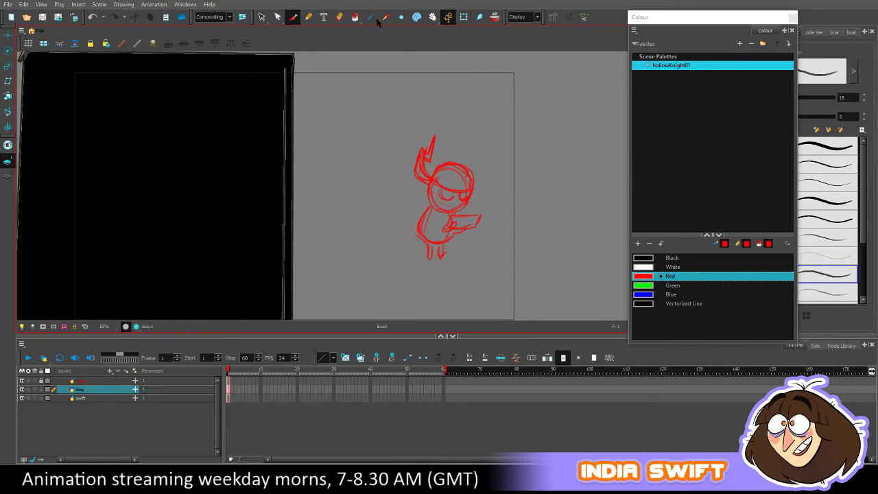
- Tilt the pointed tip of the left horn inward over the character's head
click(262, 16)
mouse_move(440, 153)
mouse_down()
mouse_move(447, 131)
mouse_move(410, 152)
mouse_move(447, 131)
mouse_move(436, 134)
mouse_move(447, 142)
mouse_up()
click(456, 127)
click(462, 125)
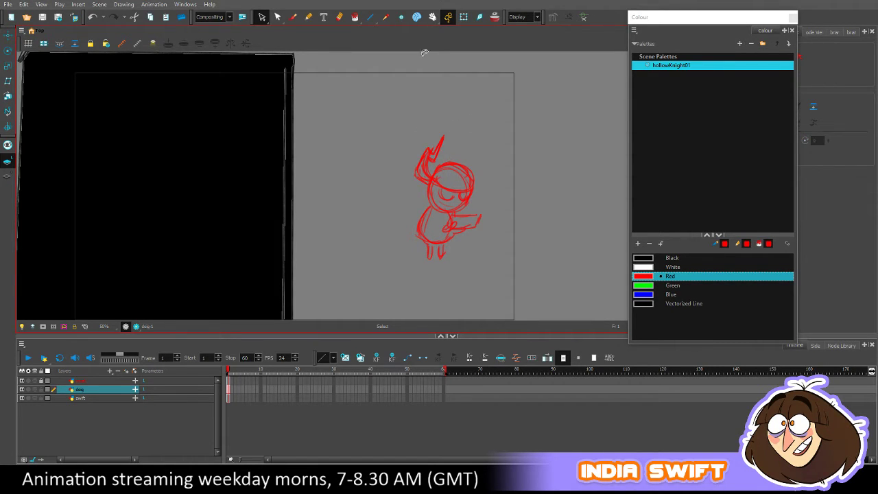
- Draw a matching jagged horn on the right side of the character's helmet
click(294, 16)
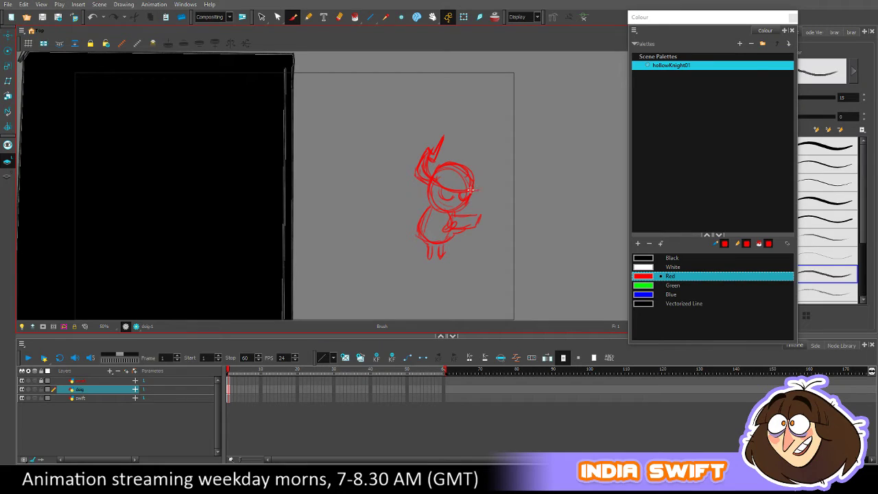
mouse_move(470, 190)
mouse_down()
mouse_move(482, 152)
mouse_move(474, 165)
mouse_move(485, 174)
mouse_up()
drag(478, 191, 486, 168)
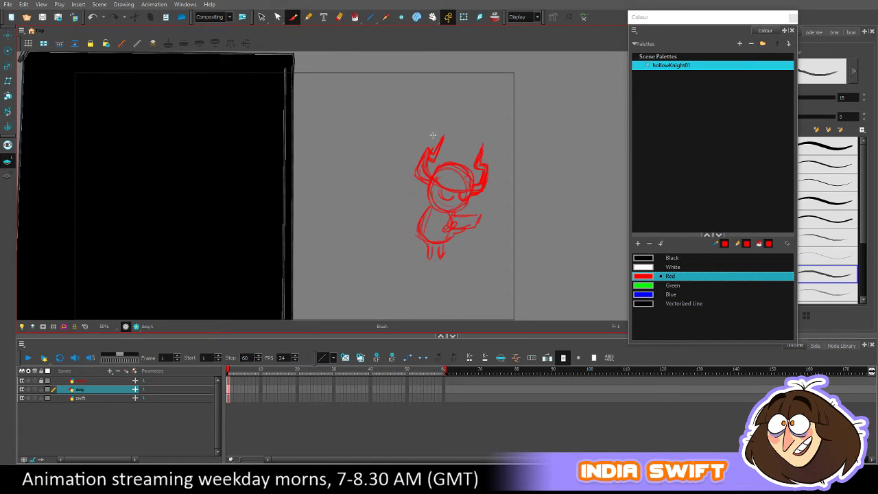
- Rotate the whole left horn slightly about a pivot placed at its base on the helmet
click(262, 16)
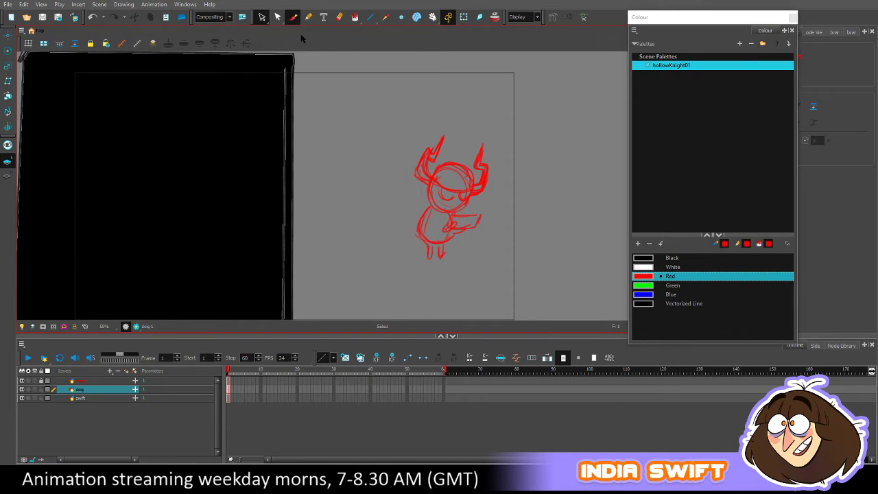
click(433, 167)
mouse_move(433, 167)
mouse_down()
mouse_move(427, 153)
mouse_move(438, 155)
mouse_move(437, 186)
mouse_up()
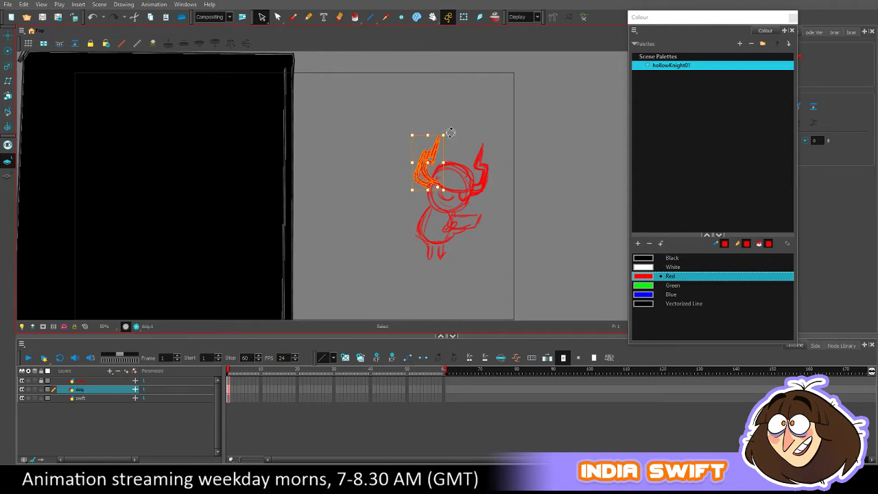
drag(450, 133, 455, 135)
- Tilt the right horn and its pointed tip slightly inward toward the head
drag(486, 180, 482, 180)
drag(494, 144, 488, 142)
mouse_move(484, 168)
mouse_down()
mouse_move(480, 134)
mouse_move(490, 131)
mouse_move(428, 164)
mouse_move(445, 129)
mouse_move(451, 133)
mouse_move(431, 135)
mouse_move(439, 160)
mouse_up()
click(489, 149)
click(479, 148)
click(506, 130)
- Adjust the angle of the left horn's tip so it points more upright, and save the scene
mouse_move(450, 131)
mouse_down()
mouse_move(430, 132)
mouse_move(451, 130)
mouse_move(420, 172)
mouse_move(443, 180)
mouse_move(433, 156)
mouse_up()
click(474, 114)
key(ctrl+s)
click(455, 133)
click(473, 114)
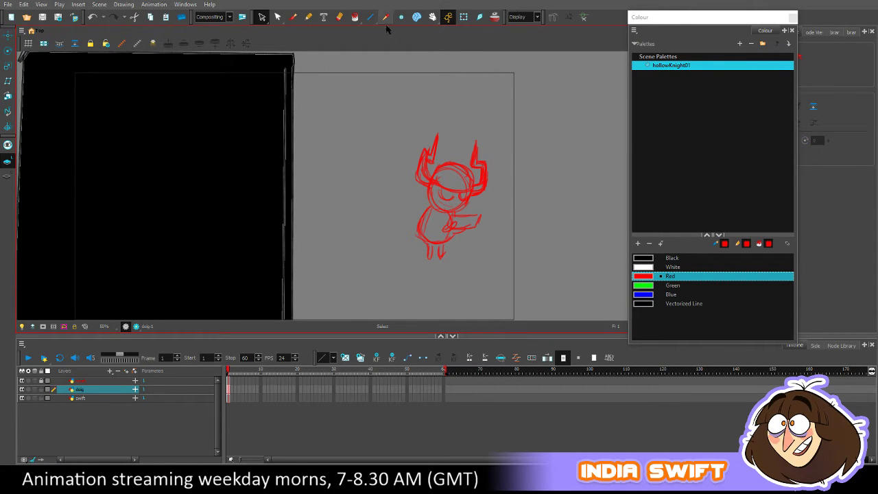
- Redraw the held map with a curved, pointed edge and brush cloak folds onto the character's body
click(339, 17)
key(alt+b)
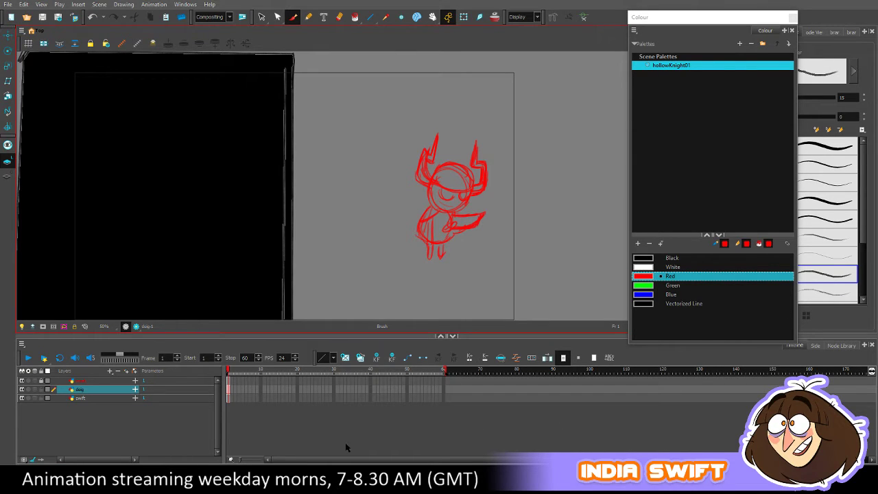
- Bring up the Snipping Tool capture of the horned reference character, place it over the colour palette to study it, and return to the sketch
key(super+shift+s)
click(593, 98)
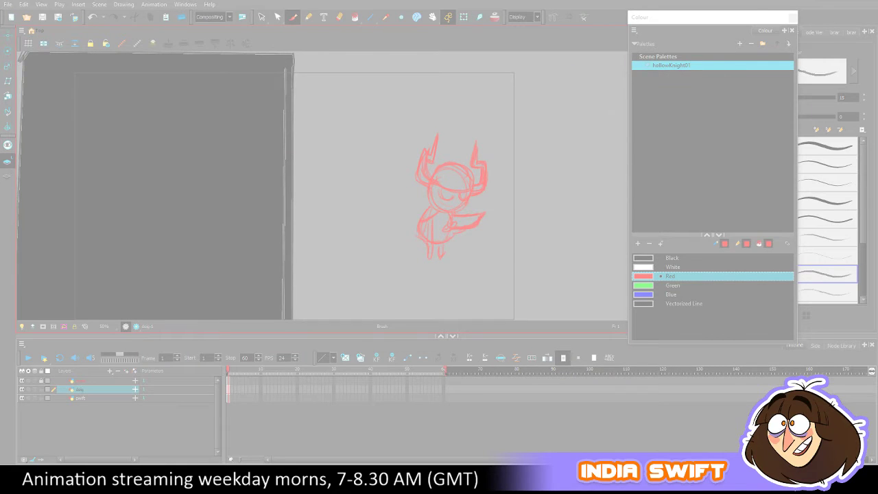
key(Escape)
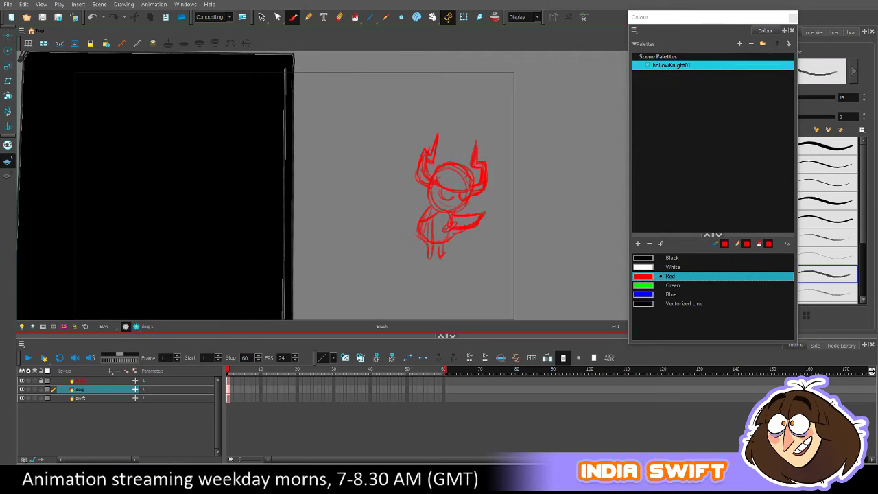
drag(2, 227, 223, 141)
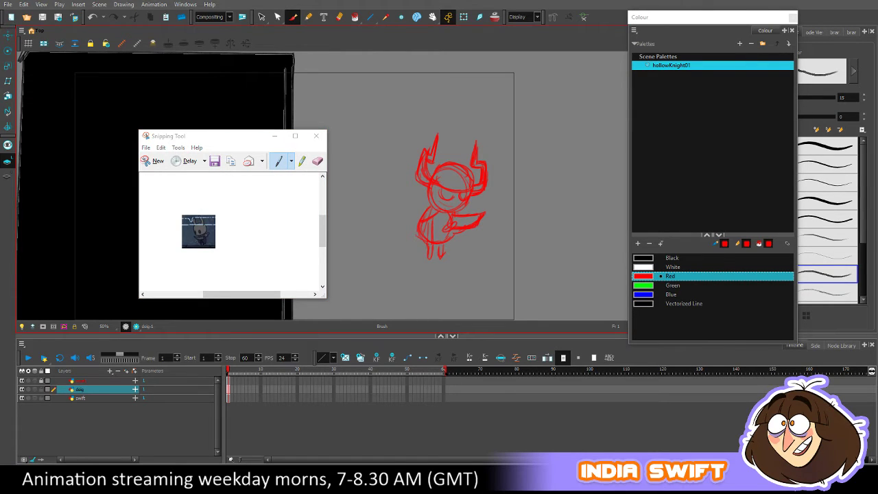
click(201, 133)
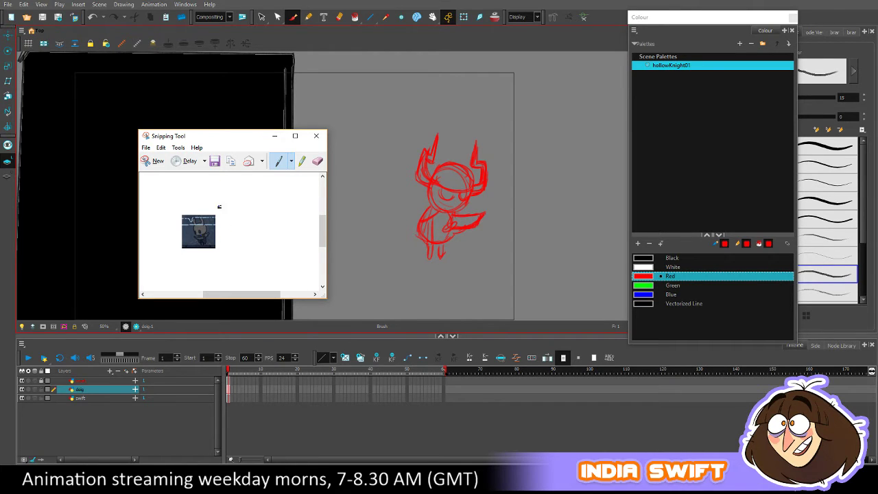
click(177, 147)
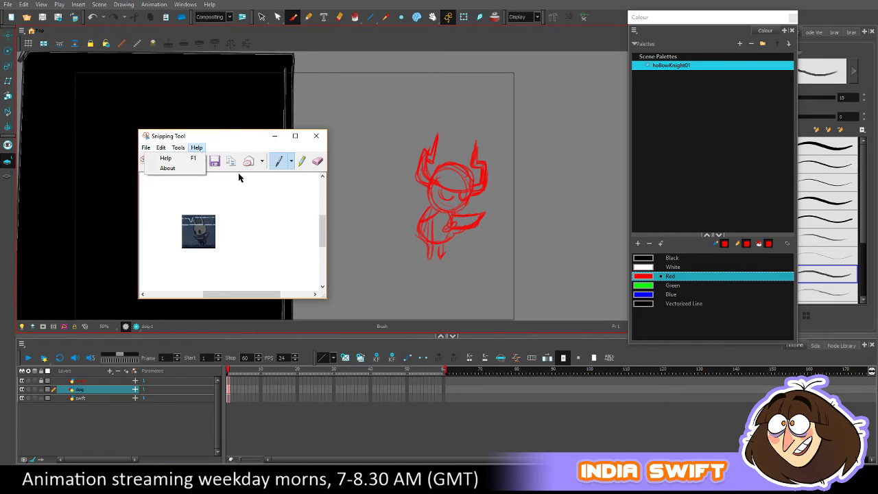
drag(221, 142, 734, 46)
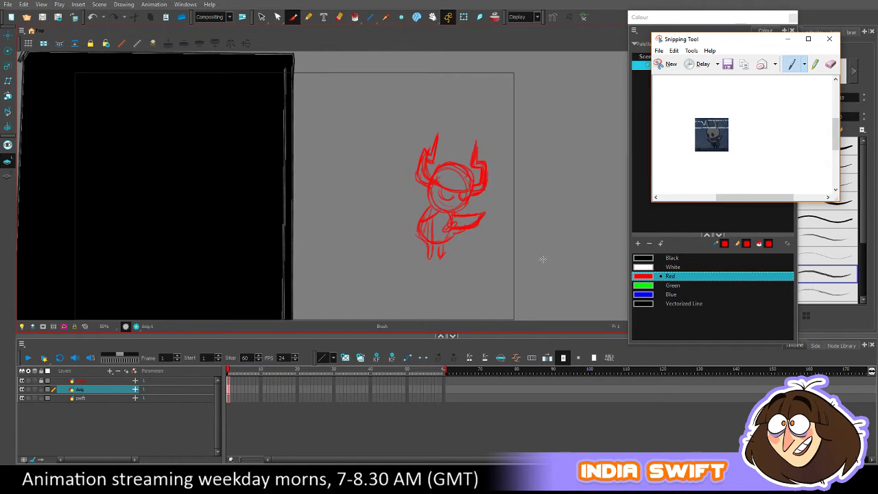
click(453, 221)
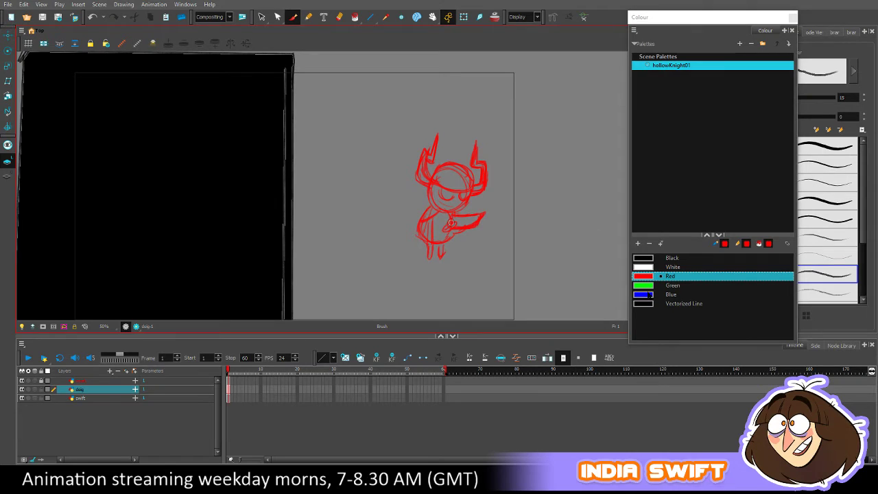
- Trace the held map's curved outline in Blue with the brush, and bring up the Snipping Tool reference capture
click(671, 294)
mouse_move(452, 218)
mouse_down()
mouse_move(484, 215)
mouse_move(455, 226)
mouse_move(481, 218)
mouse_up()
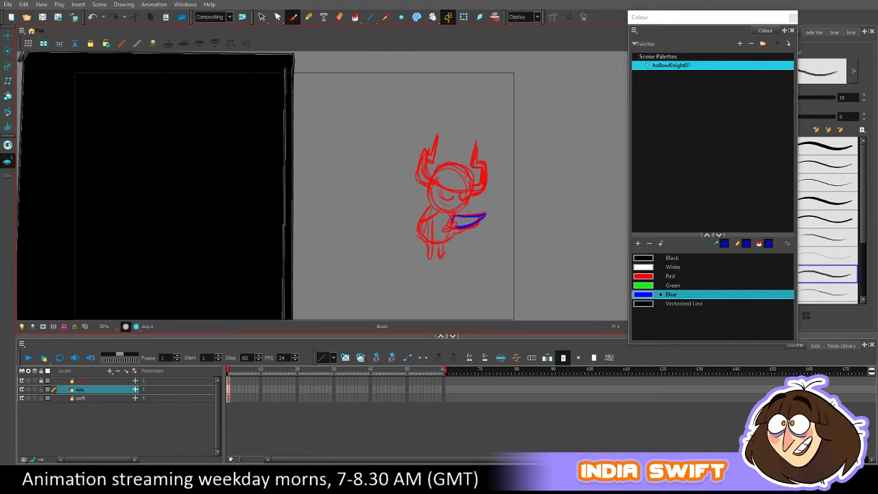
click(355, 480)
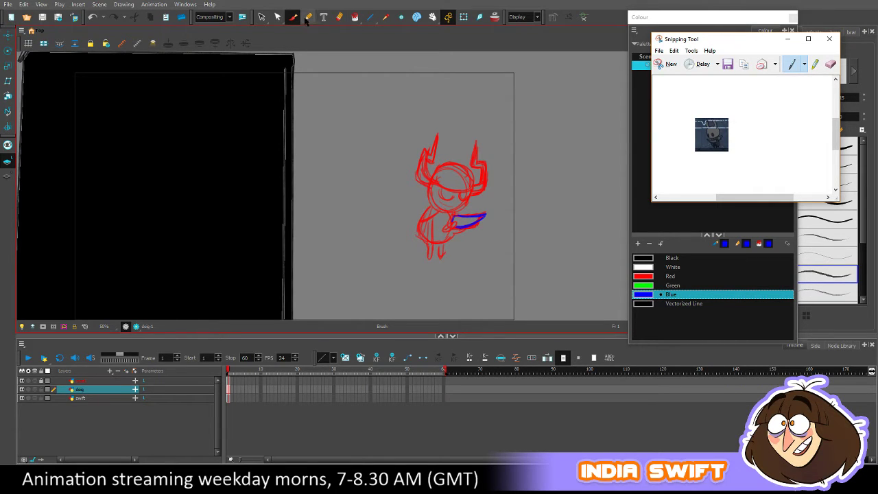
- Return to the sketch and shift the map and hand slightly toward the character's body
click(269, 21)
key(alt+s)
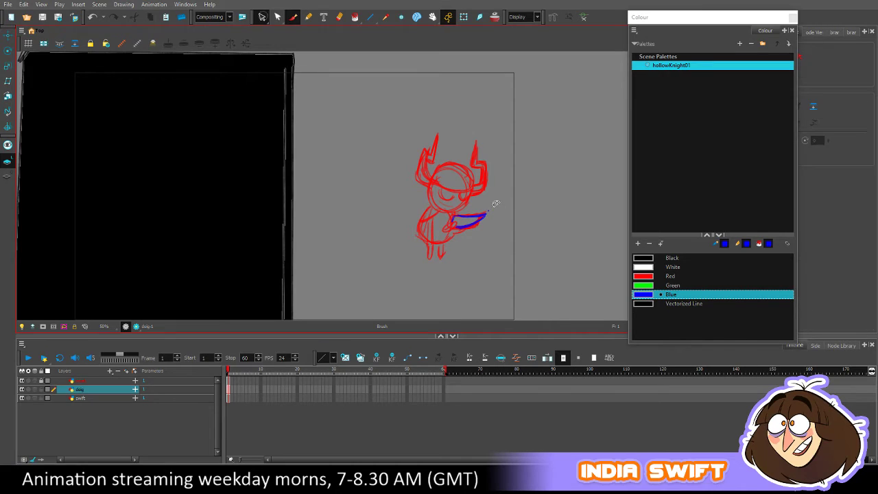
mouse_move(498, 212)
mouse_down()
mouse_move(454, 225)
mouse_move(489, 215)
mouse_move(471, 218)
mouse_move(491, 205)
mouse_move(473, 221)
mouse_up()
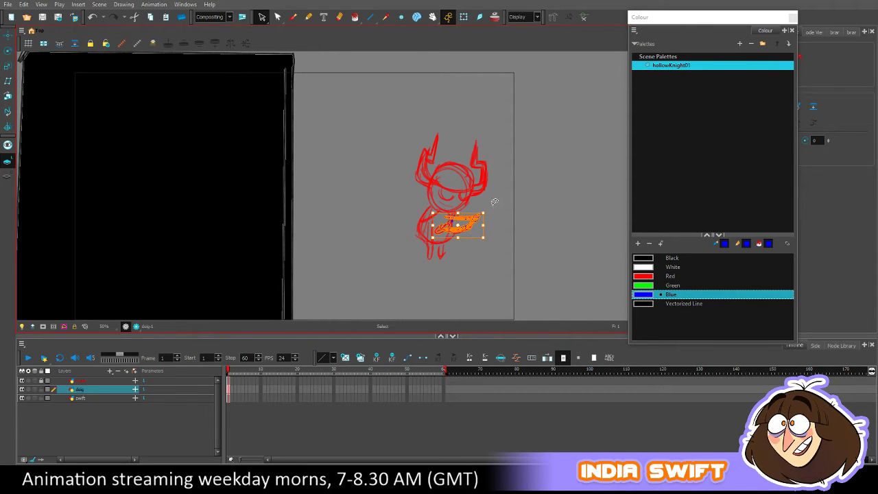
click(495, 203)
click(468, 227)
drag(490, 214, 486, 208)
click(498, 204)
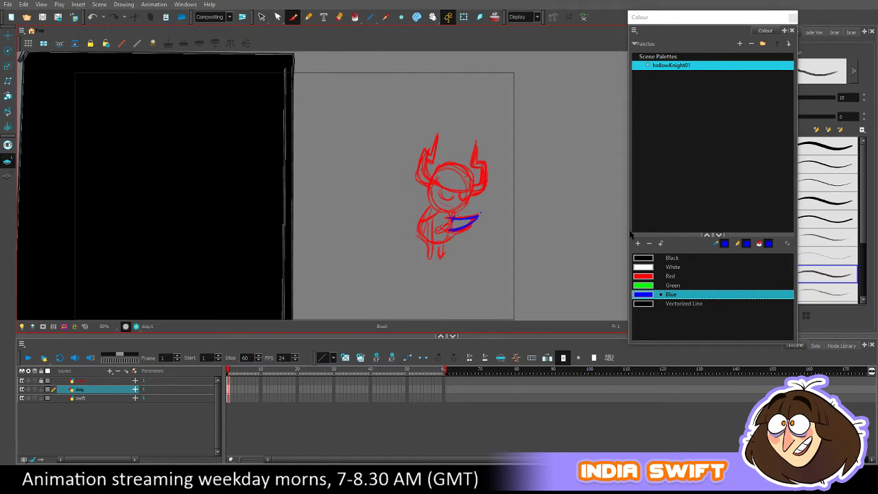
- Brush a shaggy blue beard and moustache around the lower half of the character's face
click(293, 16)
mouse_move(428, 183)
mouse_down()
mouse_move(423, 206)
mouse_move(436, 212)
mouse_up()
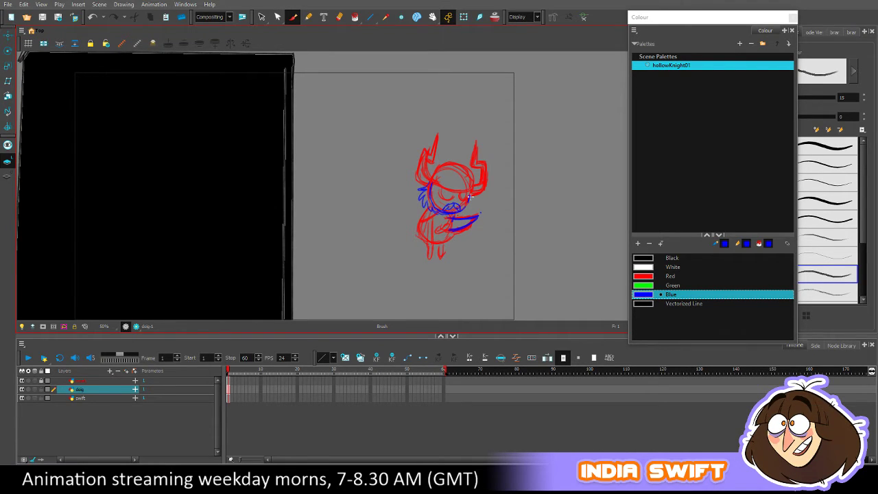
mouse_move(472, 193)
mouse_down()
mouse_move(464, 212)
mouse_move(435, 213)
mouse_up()
- Reselect the held map and make it slightly smaller, tucked closer beneath the beard
click(262, 16)
click(477, 218)
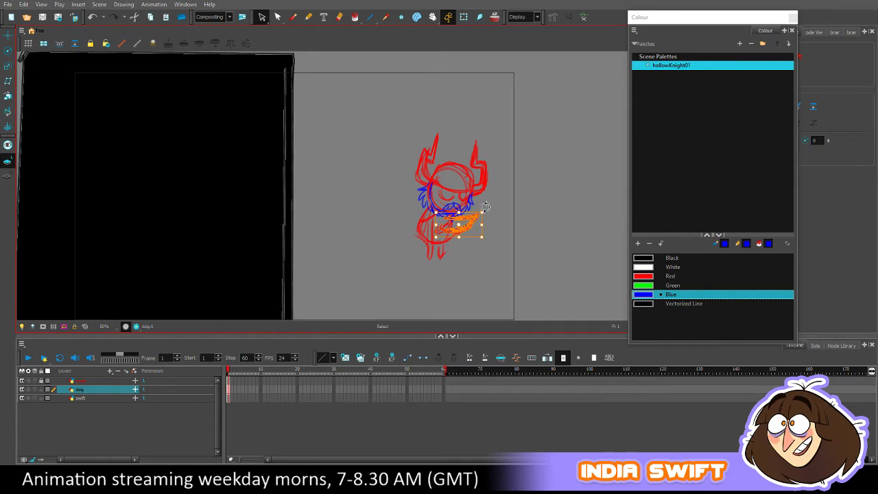
drag(480, 208, 478, 217)
click(499, 205)
click(468, 222)
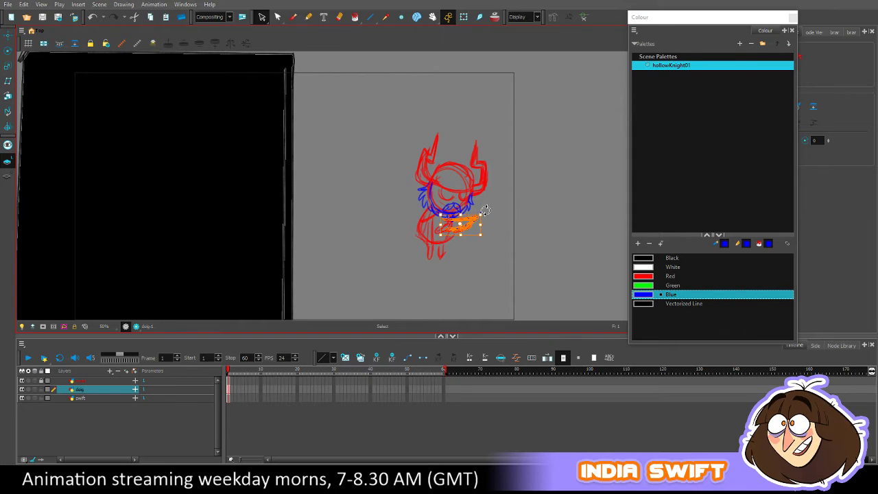
click(490, 205)
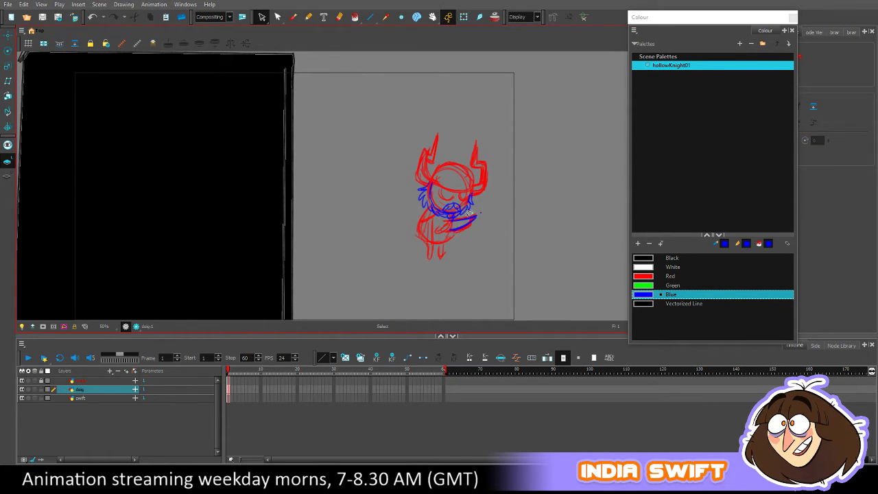
drag(469, 213, 475, 222)
click(502, 199)
- Finish the beard's lower edge and outline the helmet and both jagged horns in blue
click(293, 17)
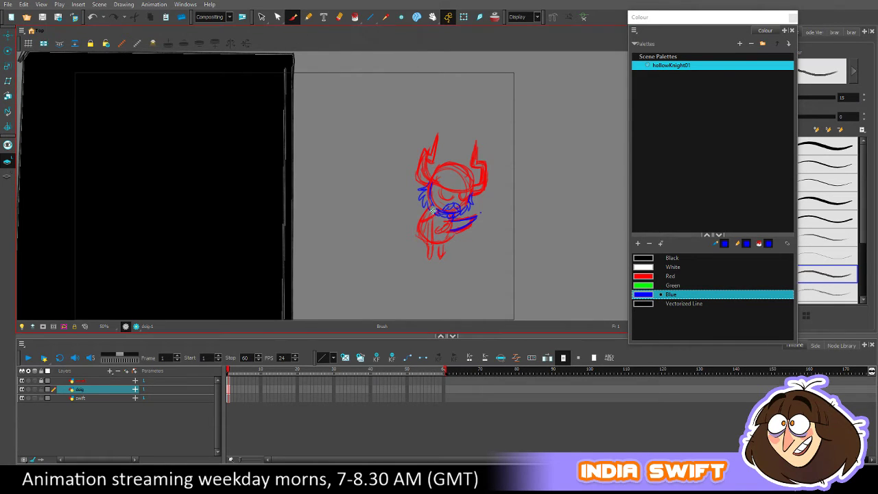
key(e)
drag(433, 210, 461, 213)
mouse_move(431, 186)
mouse_down()
mouse_move(470, 189)
mouse_move(435, 174)
mouse_move(447, 161)
mouse_move(439, 166)
mouse_move(463, 161)
mouse_move(421, 169)
mouse_move(439, 131)
mouse_move(422, 143)
mouse_move(425, 184)
mouse_up()
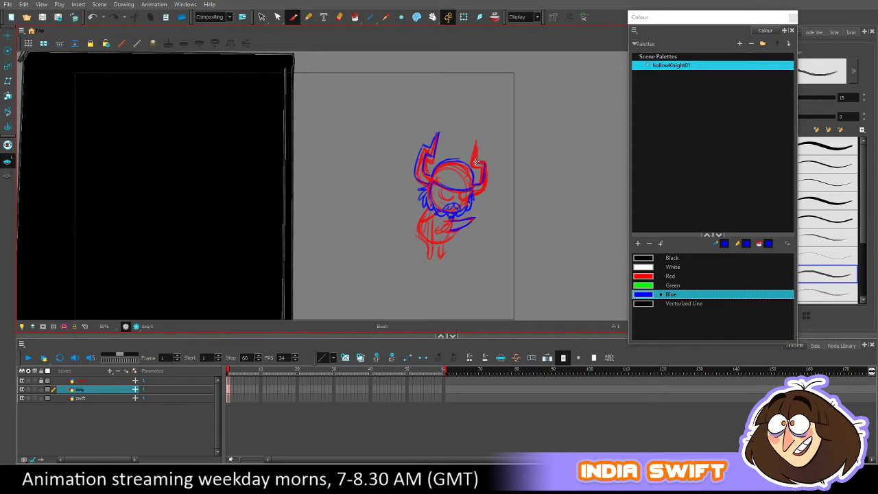
mouse_move(476, 161)
mouse_down()
mouse_move(480, 138)
mouse_move(490, 174)
mouse_move(472, 189)
mouse_move(488, 185)
mouse_move(478, 189)
mouse_move(484, 148)
mouse_up()
click(262, 17)
click(529, 171)
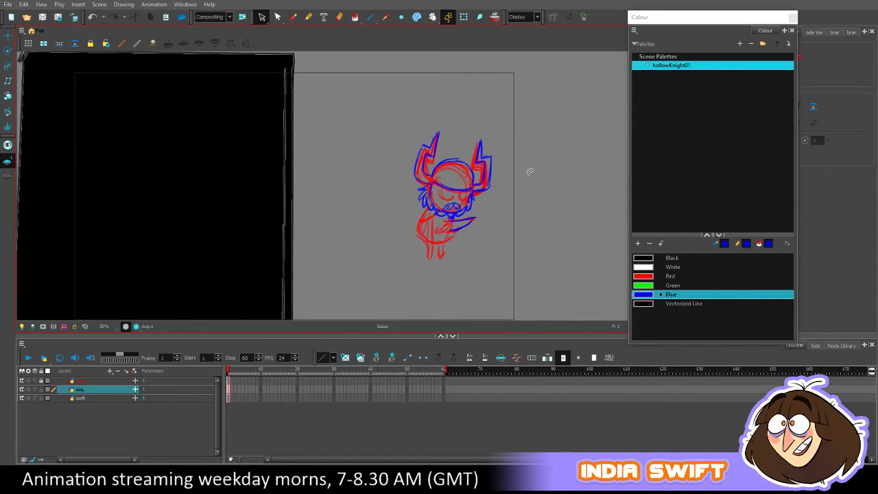
- Outline the hanging cloak and the hand on the map in blue, checking against the Snipping Tool reference
click(293, 17)
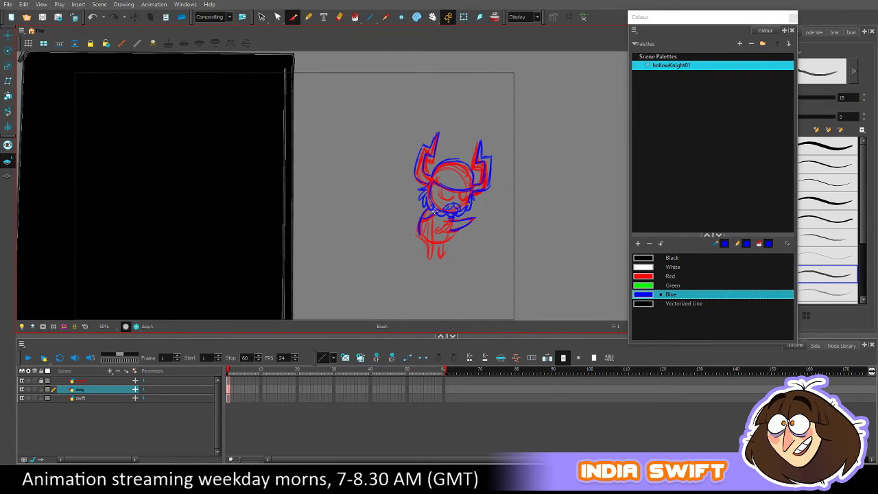
mouse_move(428, 219)
mouse_down()
mouse_move(428, 248)
mouse_move(416, 241)
mouse_move(430, 245)
mouse_up()
key(alt+Tab)
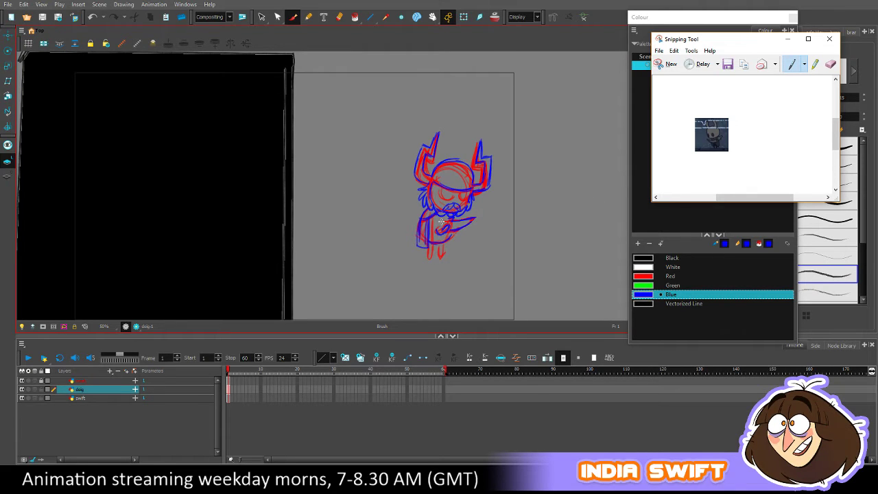
key(alt+Tab)
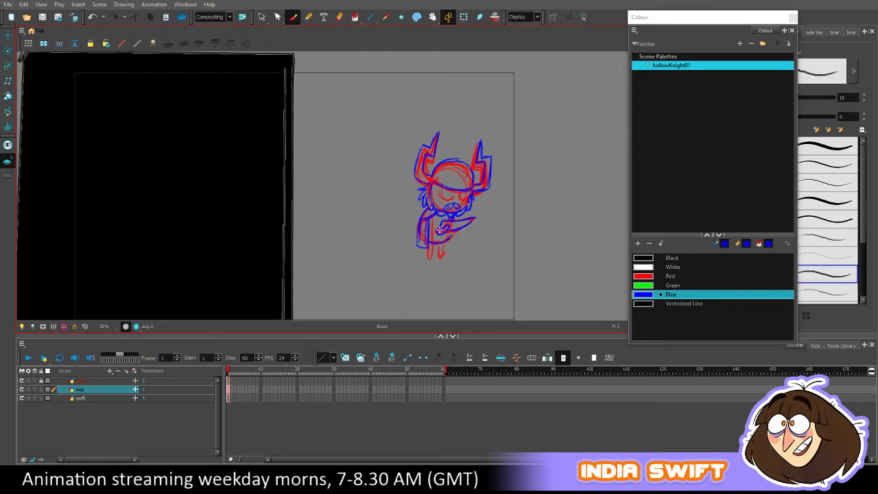
- Draw the body's lower edge and two short legs in blue, comparing them with the reference capture
drag(468, 220, 443, 242)
drag(426, 249, 436, 259)
drag(445, 247, 441, 258)
click(453, 480)
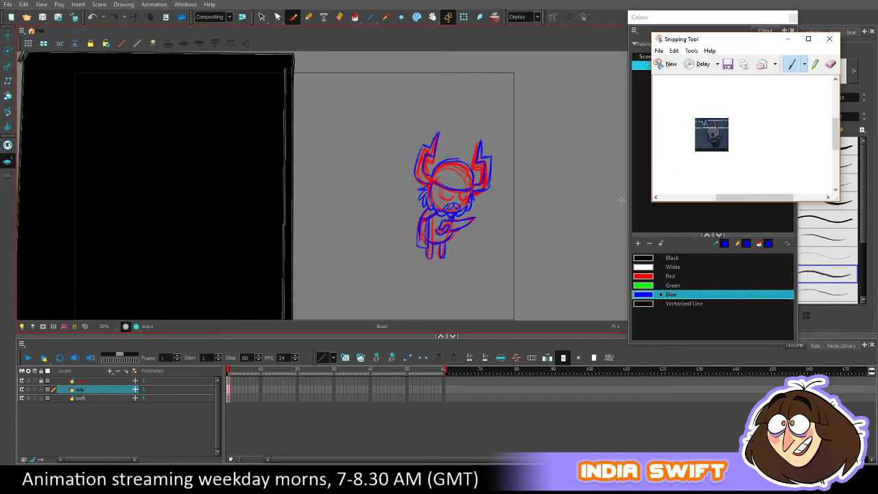
key(alt+Tab)
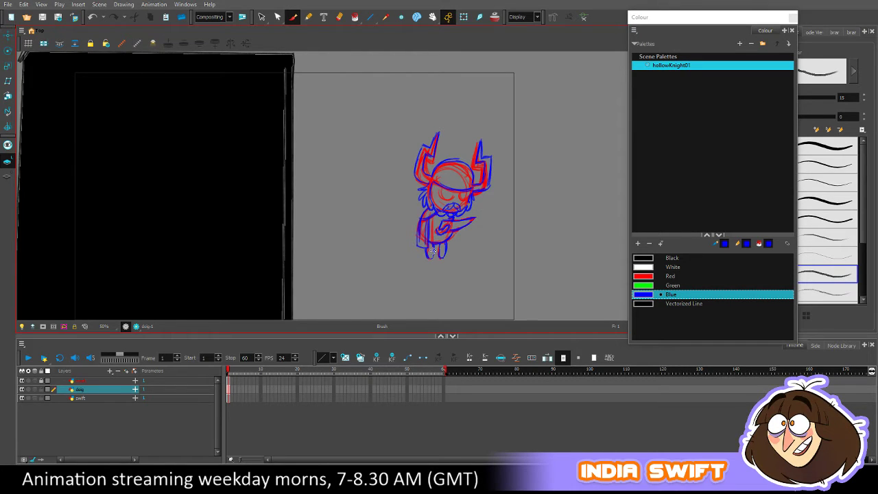
mouse_move(433, 253)
mouse_down()
mouse_move(427, 257)
mouse_move(439, 250)
mouse_move(441, 258)
mouse_move(445, 241)
mouse_up()
- Try to select the whole character and nudge it slightly left
click(261, 17)
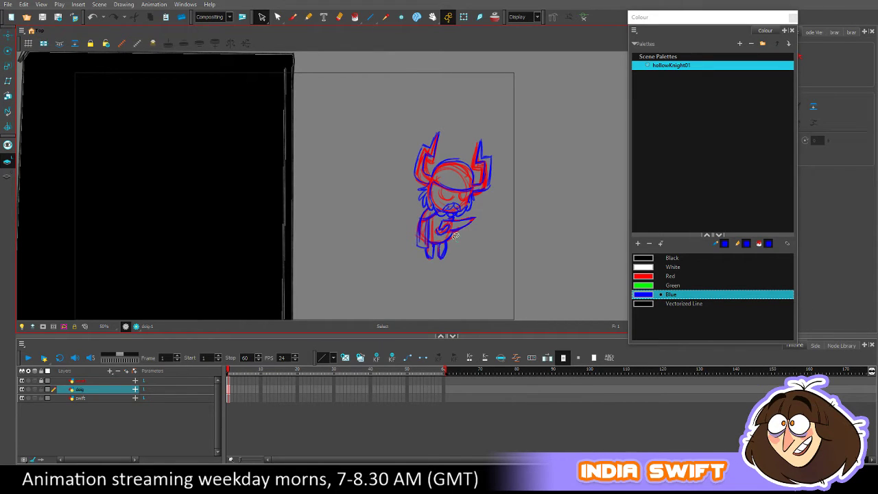
mouse_move(440, 227)
mouse_down()
mouse_move(406, 234)
mouse_move(414, 118)
mouse_move(508, 119)
mouse_move(506, 190)
mouse_up()
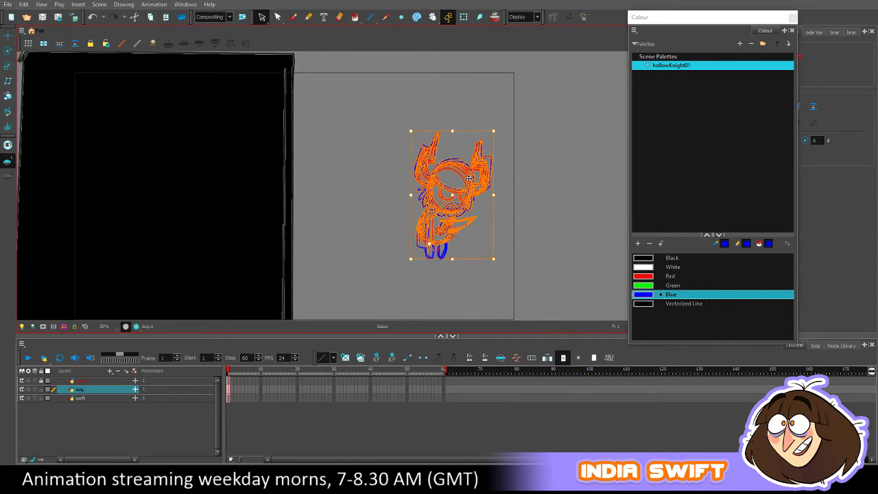
drag(497, 131, 492, 131)
drag(466, 210, 466, 204)
drag(496, 133, 499, 139)
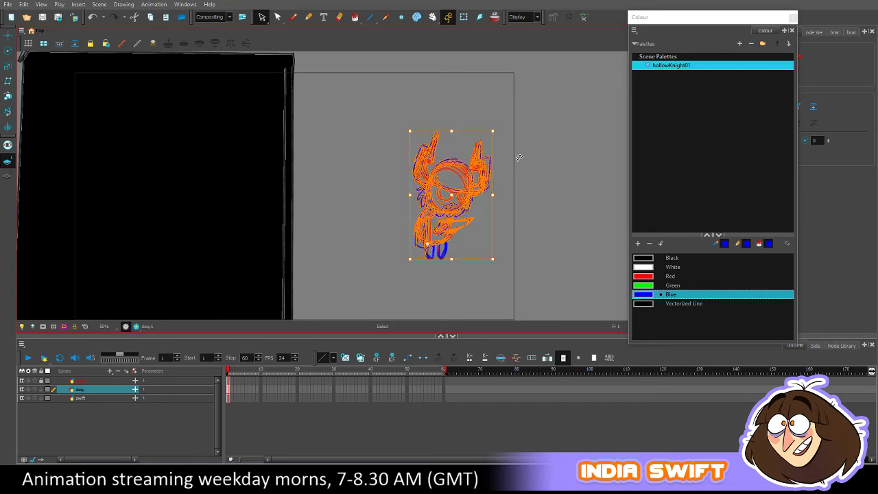
click(523, 215)
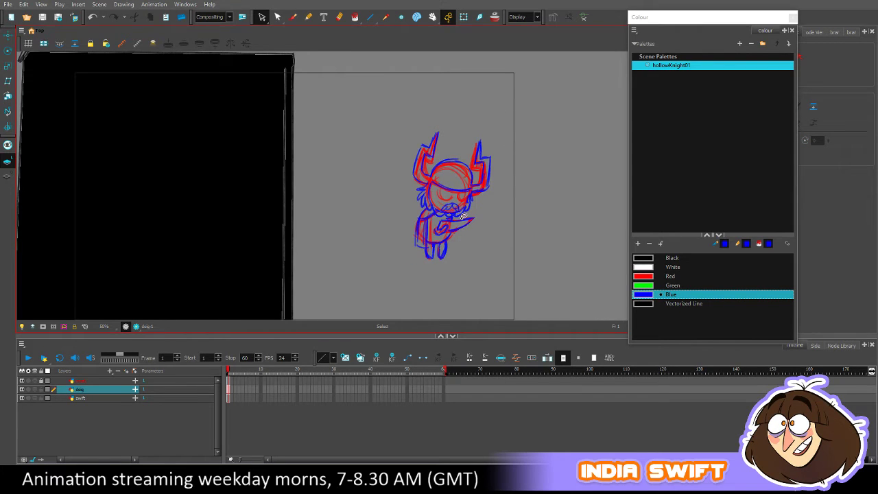
- Try to remove the blue legs and redraw them as short, straight shapes beneath the cloak
mouse_move(426, 257)
mouse_down()
mouse_move(445, 243)
mouse_move(441, 254)
mouse_move(466, 246)
mouse_up()
click(293, 17)
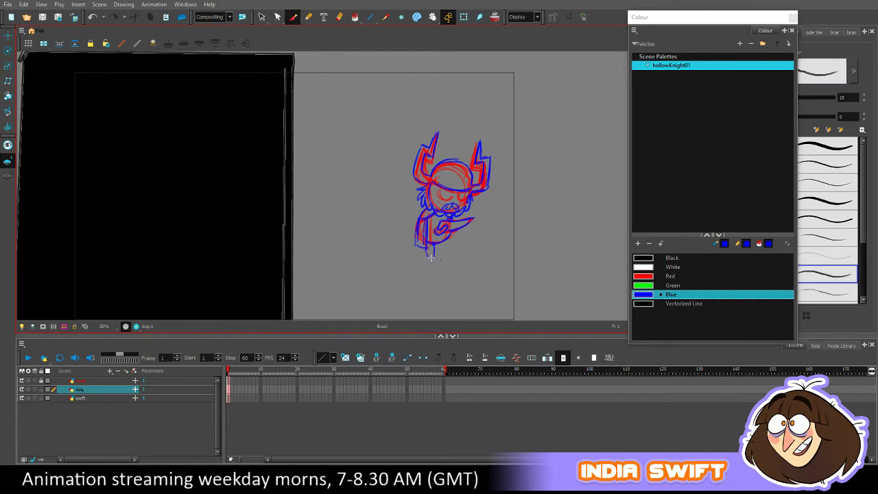
drag(440, 253, 442, 257)
drag(441, 242, 442, 256)
mouse_move(437, 245)
mouse_down()
mouse_move(447, 242)
mouse_move(424, 252)
mouse_up()
mouse_move(433, 244)
mouse_down()
mouse_move(432, 261)
mouse_move(442, 247)
mouse_move(443, 261)
mouse_move(445, 244)
mouse_up()
- Compare leg versions by undoing and redoing the recent edits, and touch up the foot of the right leg
key(ctrl+z)
key(ctrl+z)
key(ctrl+z)
key(ctrl+shift+z)
key(ctrl+shift+z)
key(ctrl+z)
key(ctrl+shift+z)
key(ctrl+shift+z)
key(ctrl+z)
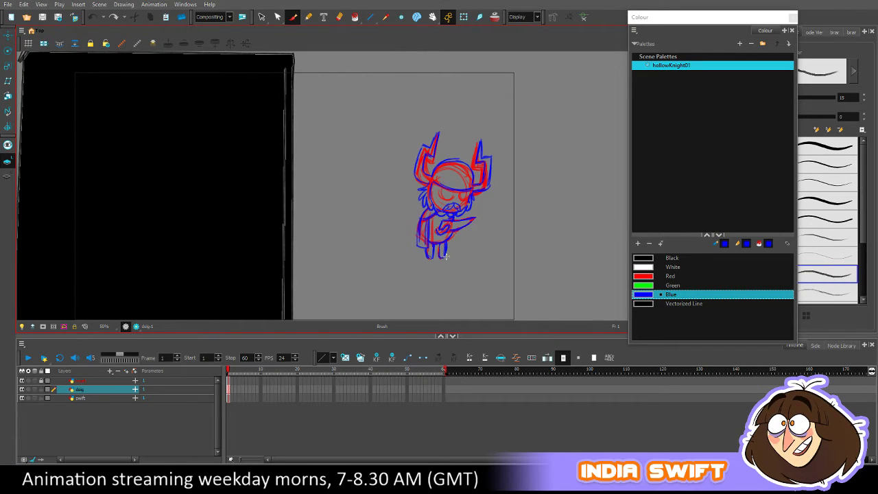
drag(446, 257, 443, 258)
- Select the head with its horns and beard and shift it slightly right over the body
click(262, 17)
mouse_move(480, 202)
mouse_down()
mouse_move(442, 206)
mouse_move(497, 110)
mouse_move(477, 156)
mouse_up()
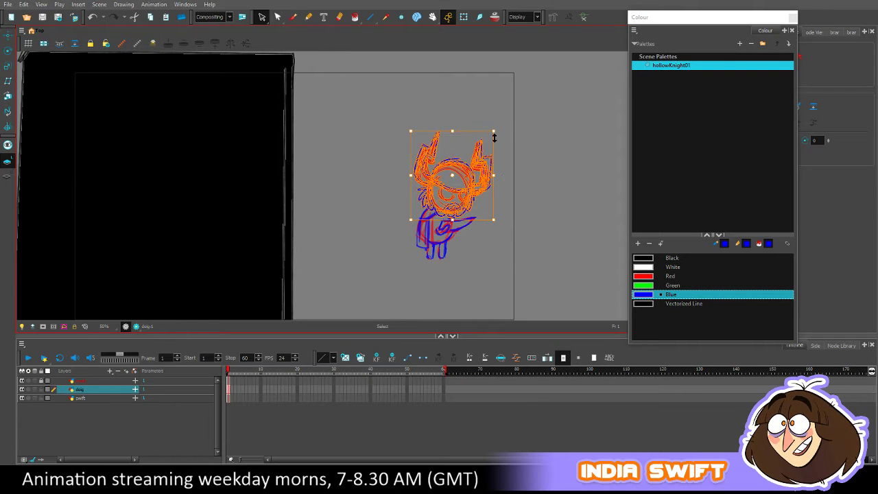
drag(500, 130, 502, 134)
mouse_move(468, 197)
mouse_down()
mouse_move(514, 162)
mouse_move(410, 181)
mouse_move(439, 197)
mouse_up()
click(521, 197)
drag(503, 130, 502, 126)
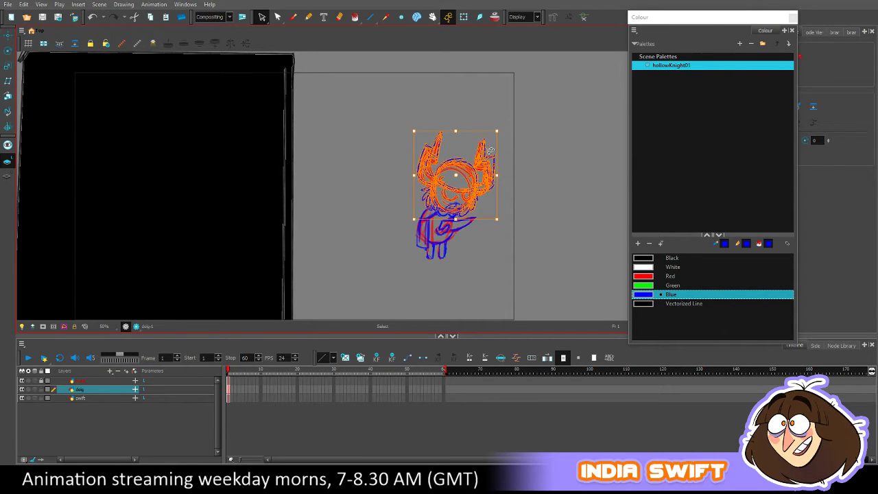
drag(469, 191, 466, 192)
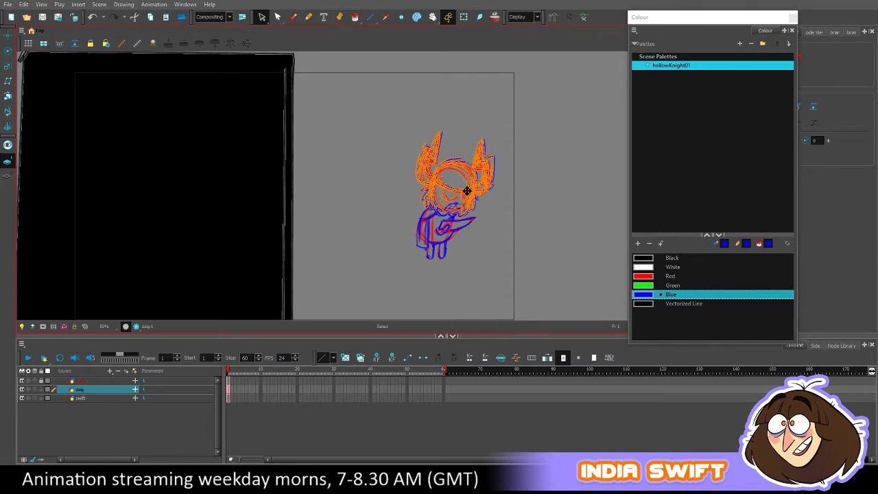
click(514, 192)
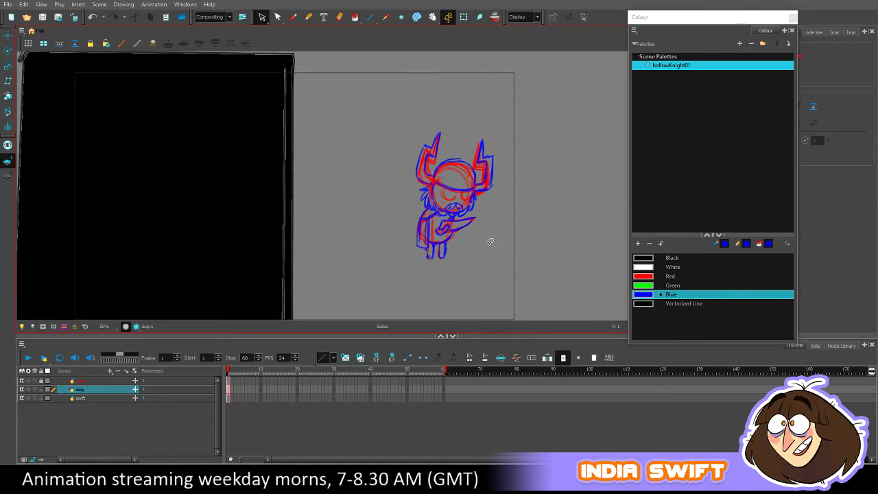
- Select the entire character, move it slightly toward the frame's right edge, and save the scene
mouse_move(474, 267)
mouse_down()
mouse_move(453, 270)
mouse_move(523, 145)
mouse_up()
drag(466, 131, 500, 127)
drag(472, 190, 481, 190)
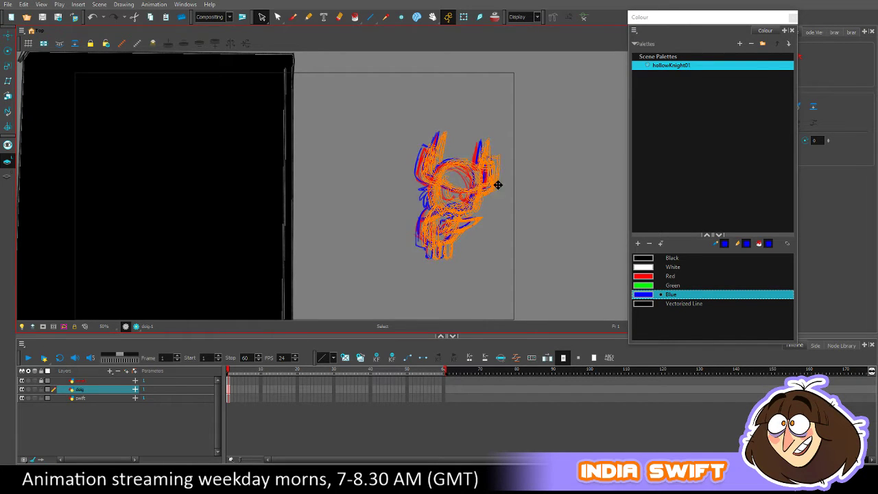
click(540, 216)
key(ctrl+s)
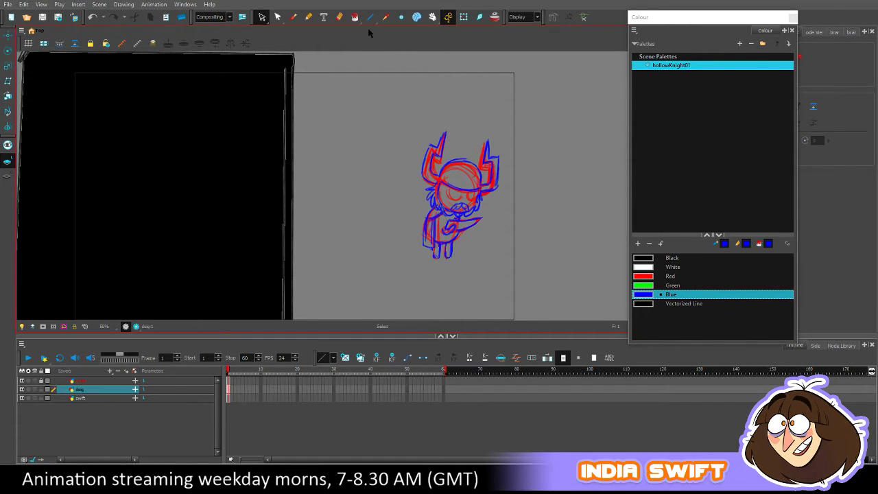
- Brush a small narrow blue shape beside the beard's right side, and rotate the head and horns clockwise over the body
click(293, 16)
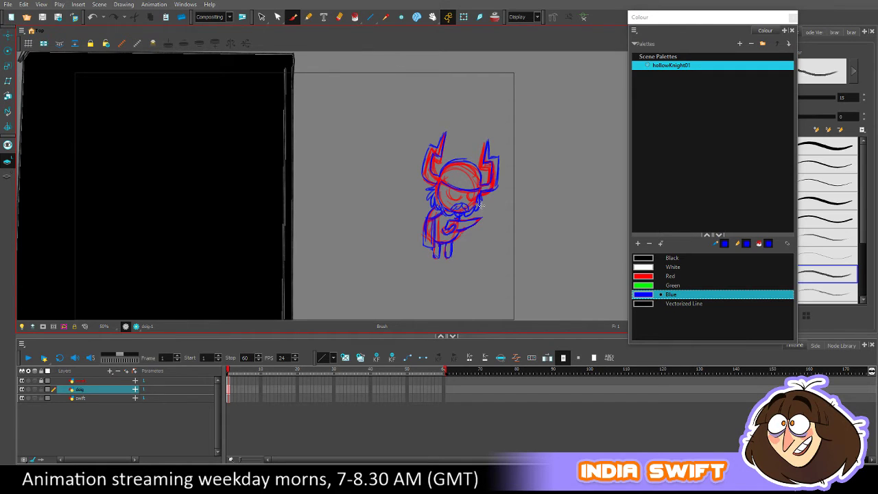
drag(494, 205, 482, 209)
click(263, 17)
mouse_move(490, 193)
mouse_down()
mouse_move(449, 211)
mouse_move(403, 163)
mouse_move(491, 103)
mouse_move(510, 192)
mouse_up()
drag(486, 199, 488, 201)
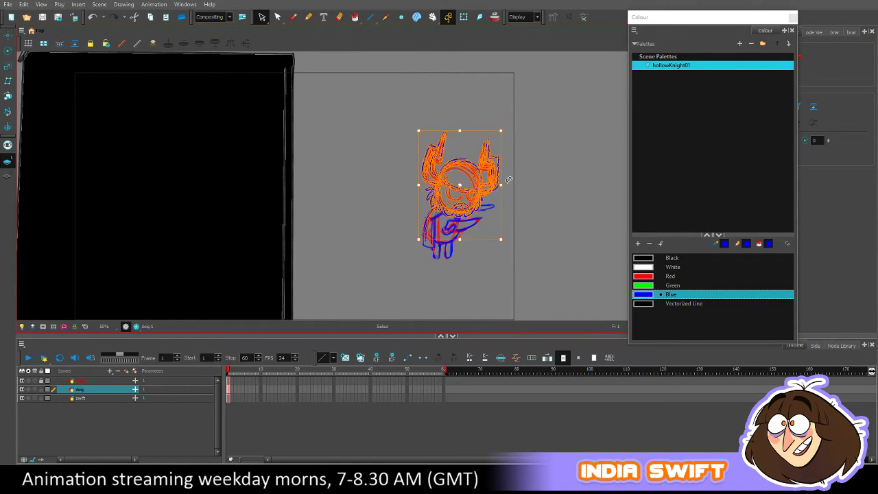
mouse_move(526, 179)
mouse_down()
mouse_move(468, 209)
mouse_move(407, 179)
mouse_move(526, 182)
mouse_move(480, 175)
mouse_move(500, 174)
mouse_up()
drag(507, 133, 518, 159)
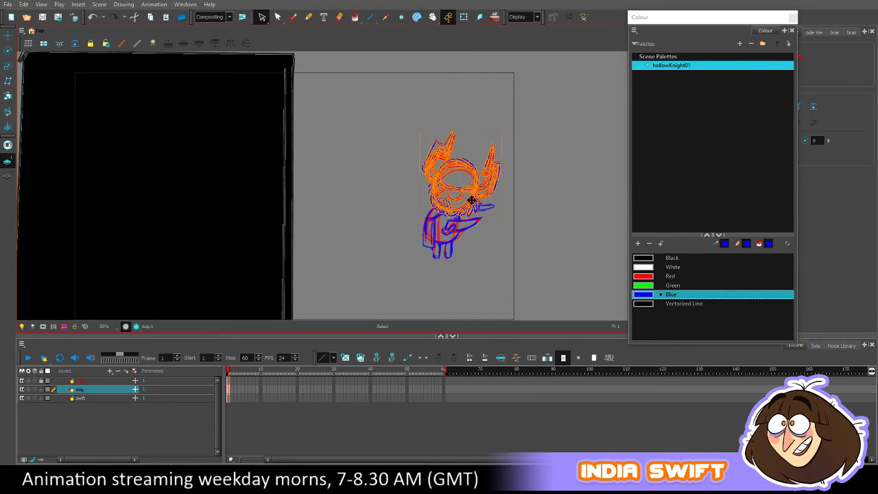
click(529, 172)
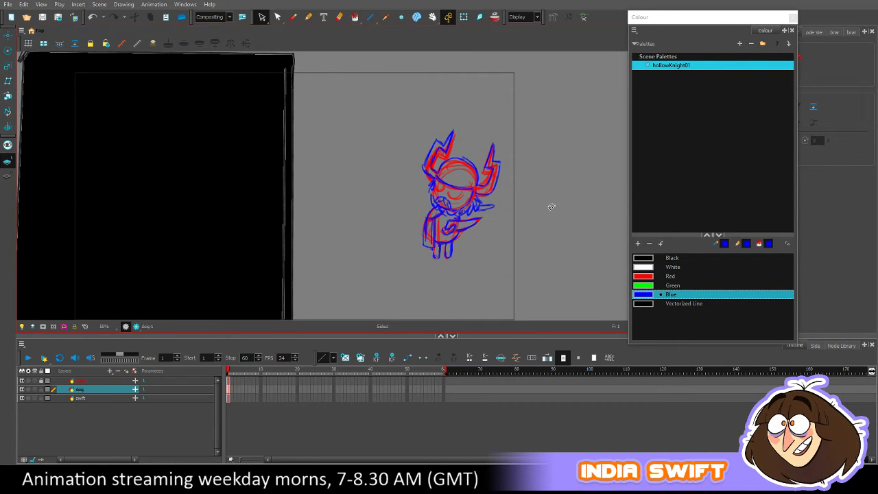
- Undo the last rotation of the head and horns on the doig character
click(437, 201)
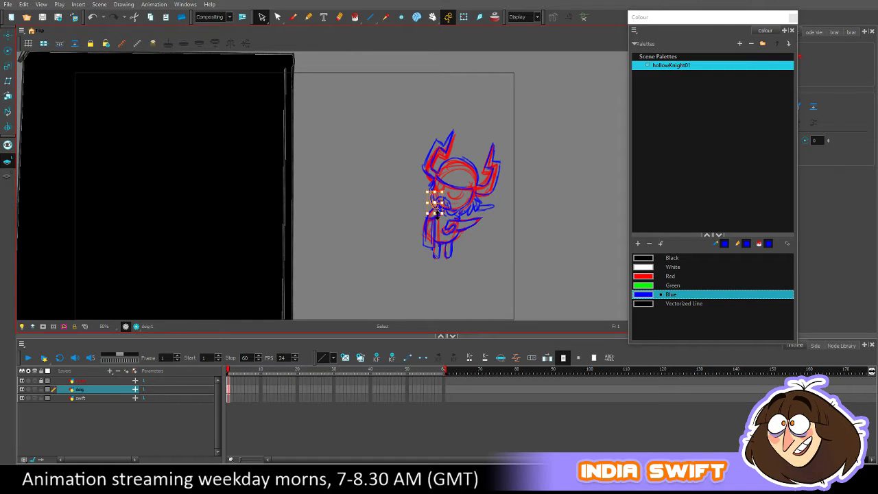
click(496, 221)
drag(513, 223, 514, 223)
key(ctrl+alt)
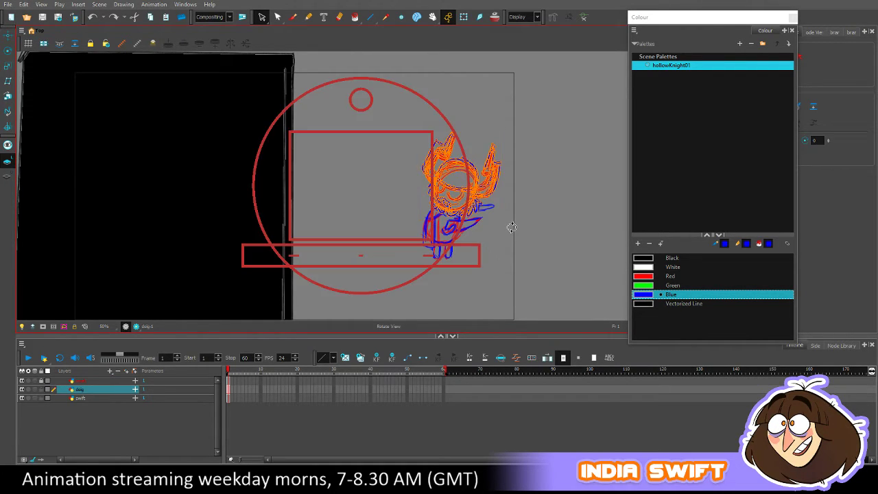
key(4)
key(ctrl+z)
click(522, 215)
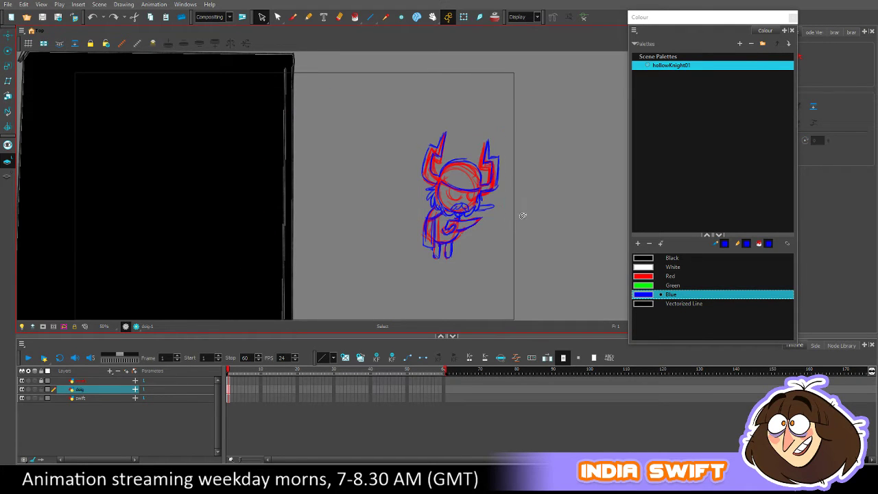
- Delete the narrow blue shape beside the beard's right side
mouse_move(493, 201)
mouse_down()
mouse_move(495, 216)
mouse_move(514, 212)
mouse_up()
key(Delete)
click(487, 208)
key(Delete)
- Select the head with its horns and beard and shift it slightly left over the body
mouse_move(487, 202)
mouse_down()
mouse_move(436, 199)
mouse_move(422, 115)
mouse_move(525, 179)
mouse_move(381, 205)
mouse_move(337, 195)
mouse_up()
mouse_move(425, 126)
mouse_down()
mouse_move(437, 147)
mouse_move(429, 129)
mouse_move(443, 106)
mouse_move(434, 113)
mouse_up()
drag(404, 158, 472, 183)
click(533, 182)
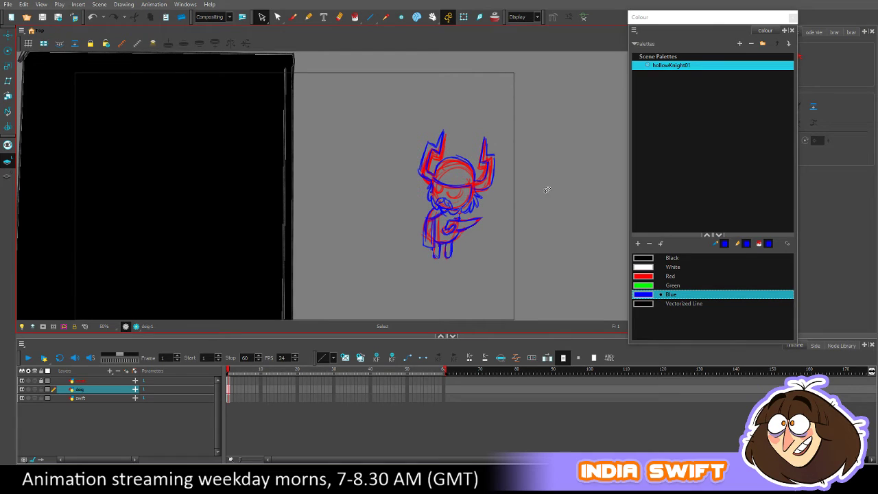
- Retouch the blue lines below the beard's right side and save the scene
click(293, 17)
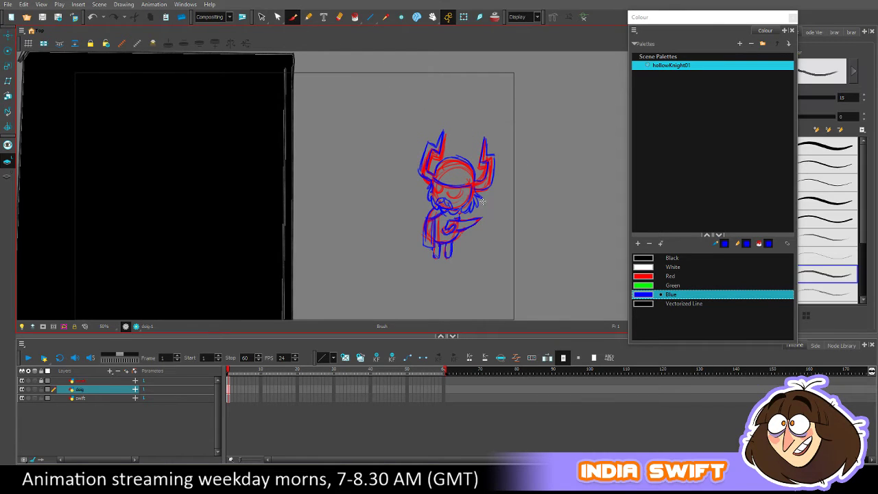
key(ctrl+z)
drag(471, 215, 485, 215)
key(ctrl+s)
key(e)
- Brush a narrow blue map shape between the beard and the pointed arm, and clean up the overlapping beard strokes
mouse_move(461, 226)
mouse_down()
mouse_move(445, 231)
mouse_move(462, 230)
mouse_up()
drag(486, 208, 458, 217)
mouse_move(460, 218)
mouse_down()
mouse_move(485, 211)
mouse_move(458, 217)
mouse_up()
drag(458, 217, 488, 216)
drag(452, 221, 480, 218)
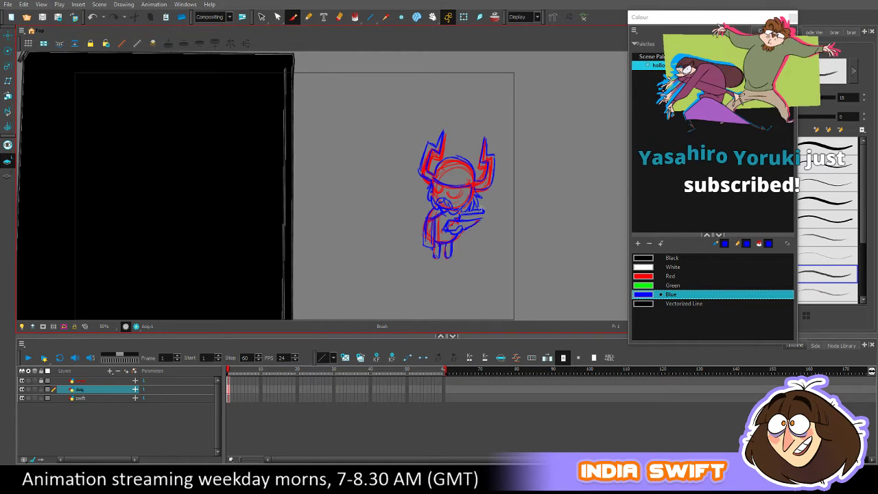
mouse_move(482, 211)
mouse_down()
mouse_move(463, 212)
mouse_move(473, 208)
mouse_up()
key(e)
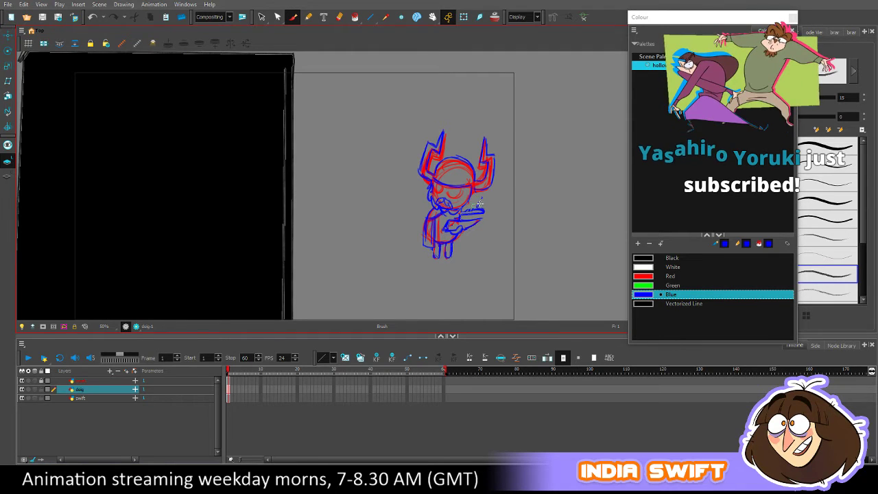
- Outline the half-closed eyes and the top of the head in blue over the red rough
key(alt+b)
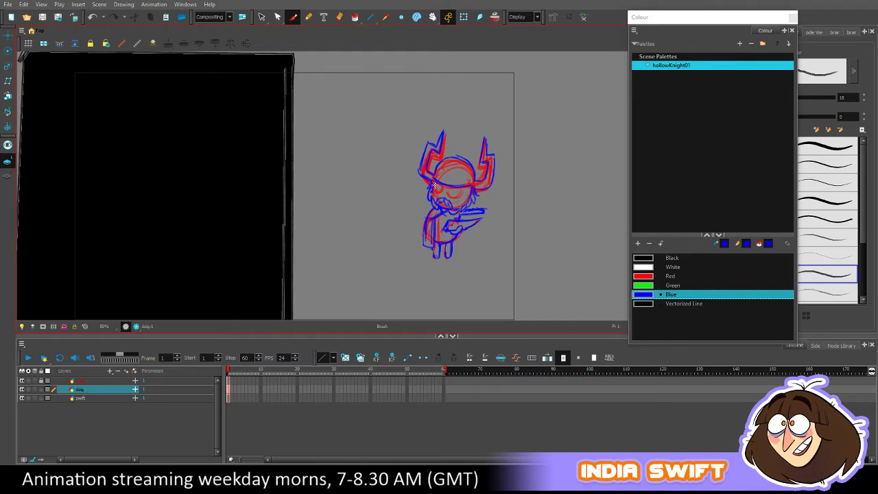
mouse_move(441, 187)
mouse_down()
mouse_move(461, 189)
mouse_move(455, 195)
mouse_up()
drag(436, 176, 455, 155)
- Select the body and legs and nudge them slightly under the head
click(261, 17)
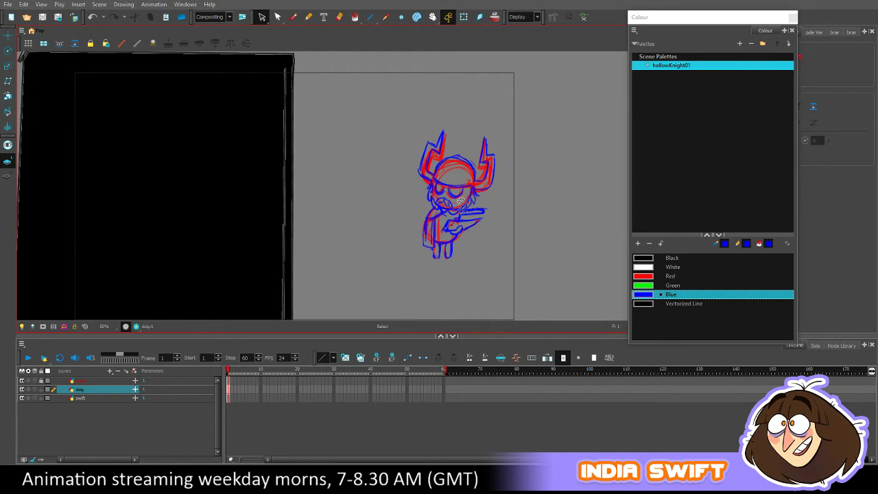
mouse_move(425, 214)
mouse_down()
mouse_move(409, 234)
mouse_move(463, 257)
mouse_move(435, 210)
mouse_move(476, 262)
mouse_move(444, 229)
mouse_move(420, 254)
mouse_move(435, 212)
mouse_up()
click(477, 262)
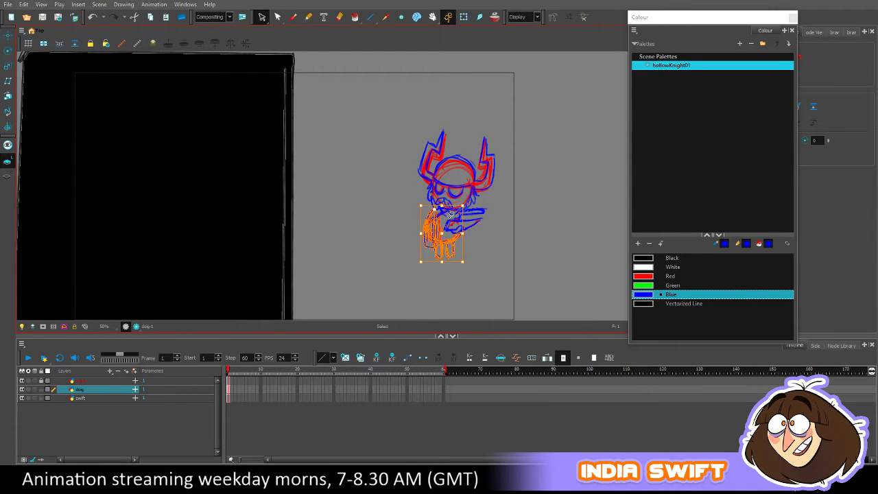
drag(469, 262, 469, 266)
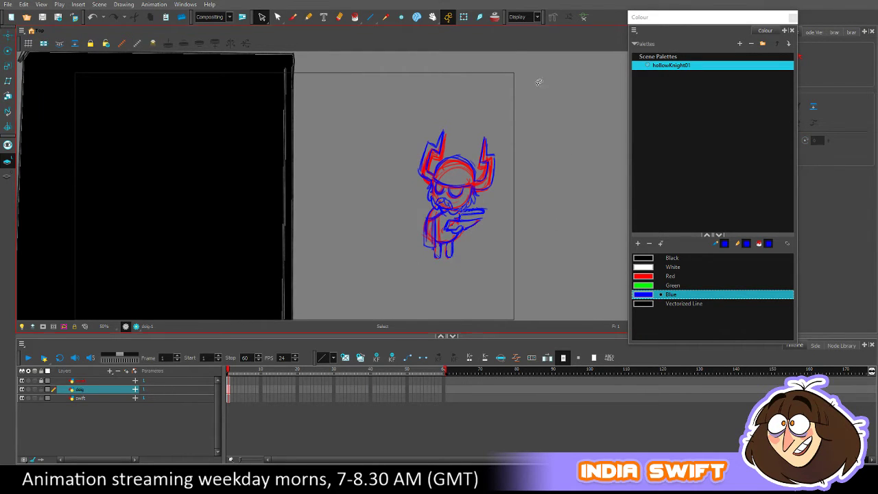
- Select the head with its horns and beard and adjust its placement slightly over the body
mouse_move(492, 203)
mouse_down()
mouse_move(486, 194)
mouse_move(454, 198)
mouse_move(424, 184)
mouse_move(469, 125)
mouse_up()
drag(415, 173, 417, 171)
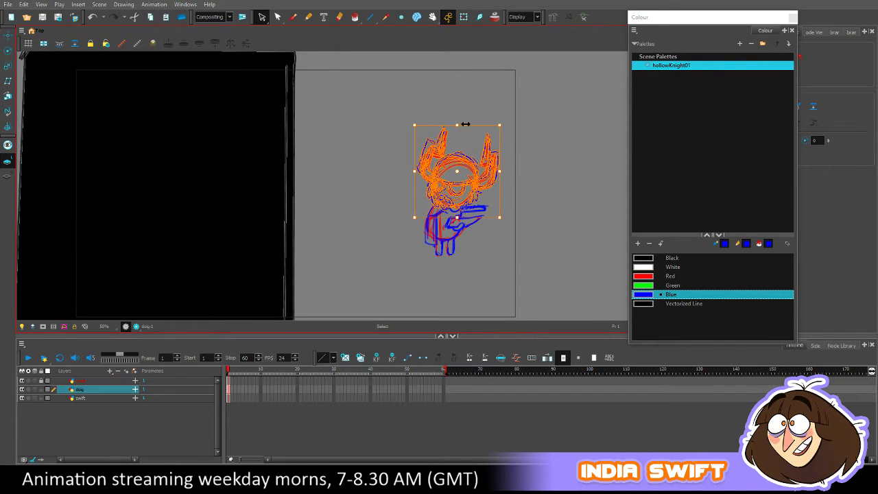
click(541, 129)
- Select the whole bearded character and stretch it slightly wider
mouse_move(517, 263)
mouse_down()
mouse_move(547, 264)
mouse_move(537, 116)
mouse_move(415, 234)
mouse_move(533, 263)
mouse_up()
drag(503, 221, 503, 220)
click(540, 212)
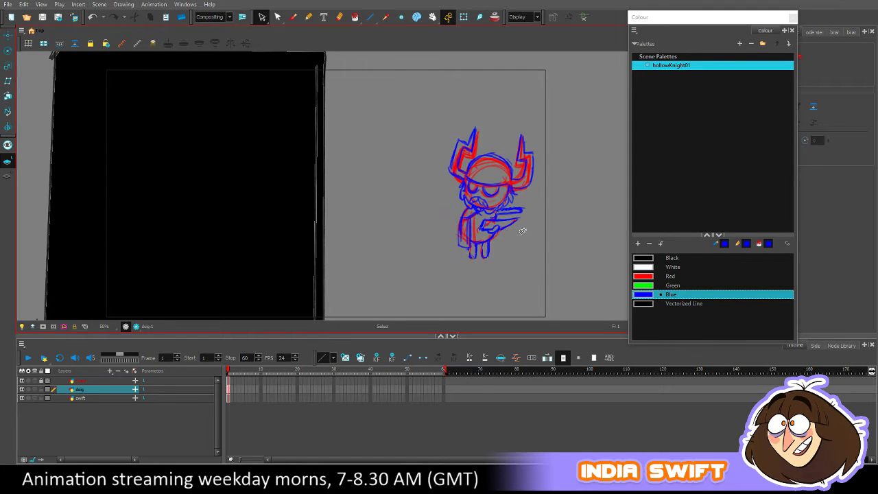
- On the swift layer, brush a round blue head with pointed chin, two oval eyes and loose spiky hair beside the bearded character
click(233, 400)
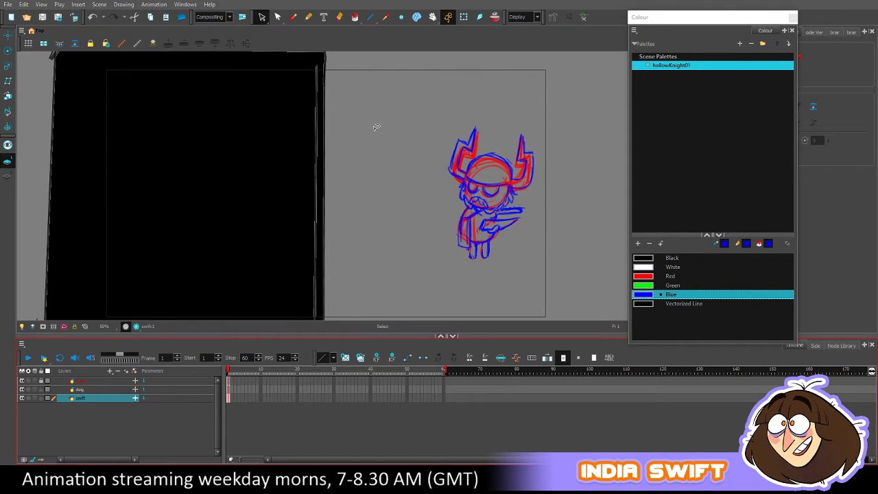
click(293, 16)
drag(505, 238, 541, 230)
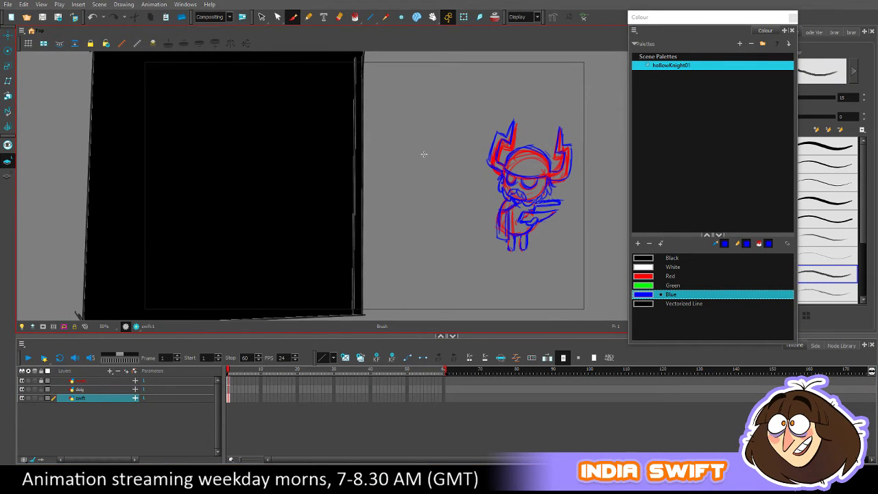
mouse_move(403, 158)
mouse_down()
mouse_move(397, 195)
mouse_move(433, 188)
mouse_move(422, 154)
mouse_move(439, 179)
mouse_move(408, 154)
mouse_move(397, 174)
mouse_move(411, 198)
mouse_move(432, 189)
mouse_move(397, 188)
mouse_move(402, 201)
mouse_move(432, 191)
mouse_move(426, 170)
mouse_move(414, 181)
mouse_move(413, 172)
mouse_move(425, 169)
mouse_move(405, 172)
mouse_up()
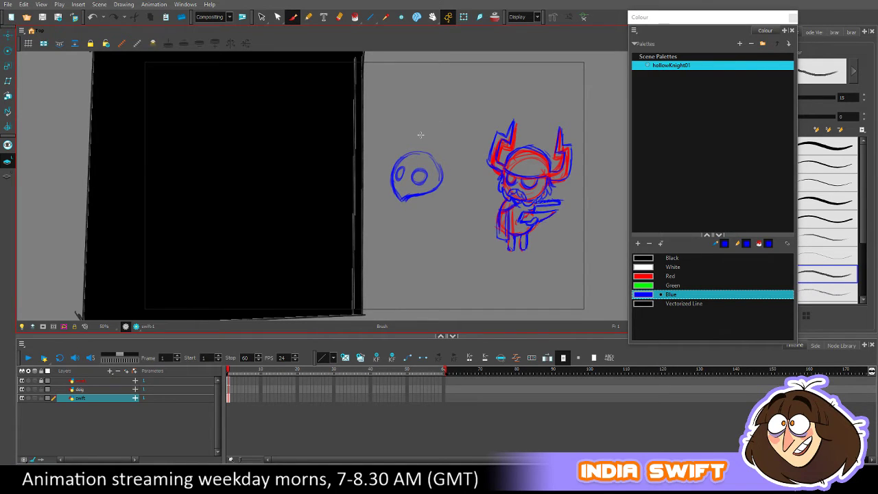
mouse_move(405, 152)
mouse_down()
mouse_move(420, 139)
mouse_move(446, 144)
mouse_move(431, 148)
mouse_move(448, 148)
mouse_move(463, 168)
mouse_move(463, 191)
mouse_up()
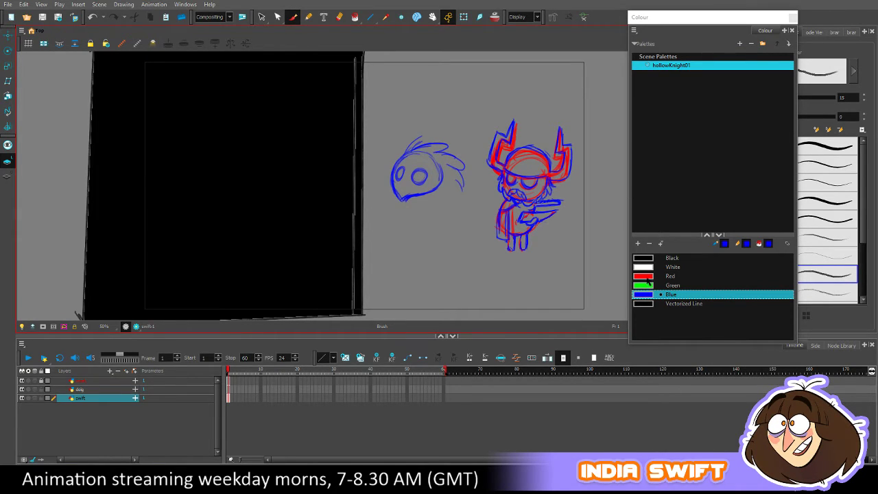
- Sketch a curved red action line through the new head, extending above and below it
click(647, 277)
drag(435, 119, 426, 142)
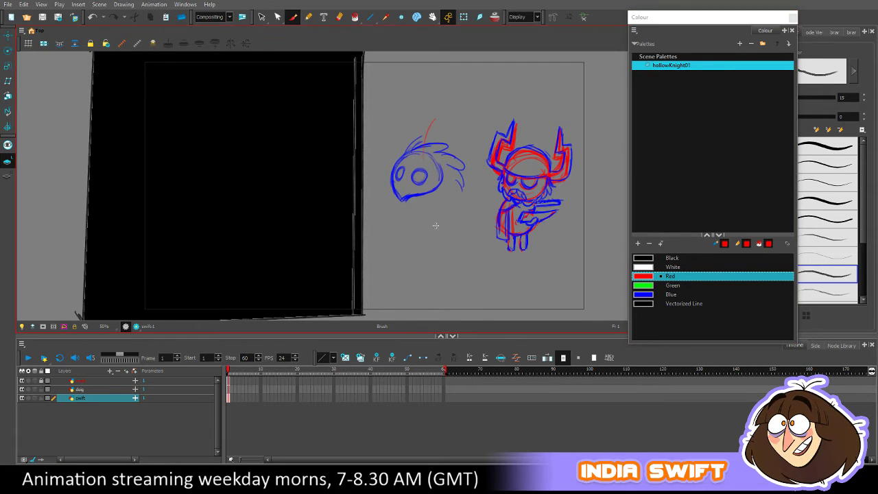
mouse_move(451, 242)
mouse_down()
mouse_move(436, 221)
mouse_move(453, 105)
mouse_up()
- Brush the small body with its legs in blue below the head, and add a tall curved blade beside the face
click(647, 295)
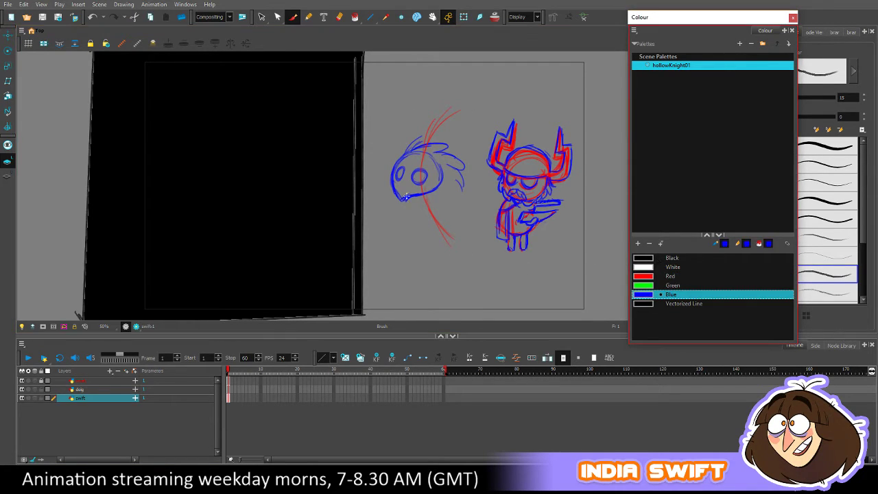
drag(423, 199, 442, 220)
mouse_move(431, 193)
mouse_down()
mouse_move(432, 218)
mouse_move(422, 211)
mouse_move(440, 197)
mouse_move(434, 193)
mouse_move(445, 216)
mouse_move(430, 218)
mouse_move(452, 200)
mouse_move(446, 170)
mouse_move(443, 198)
mouse_up()
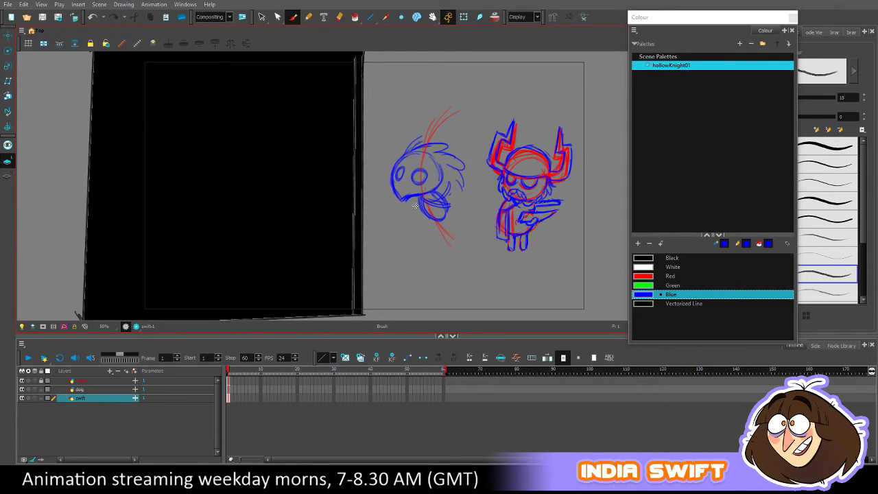
mouse_move(379, 148)
mouse_down()
mouse_move(375, 166)
mouse_move(398, 111)
mouse_move(372, 175)
mouse_move(380, 178)
mouse_up()
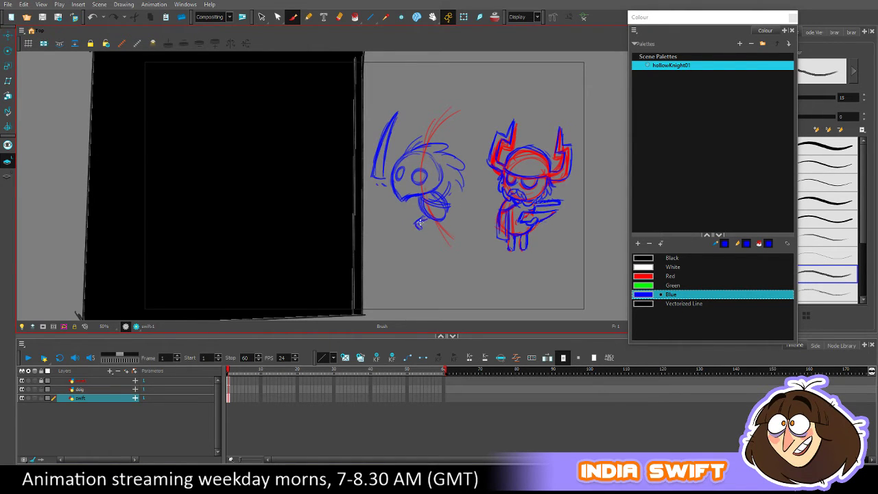
mouse_move(418, 229)
mouse_down()
mouse_move(425, 214)
mouse_move(459, 225)
mouse_move(445, 216)
mouse_up()
drag(448, 195, 464, 215)
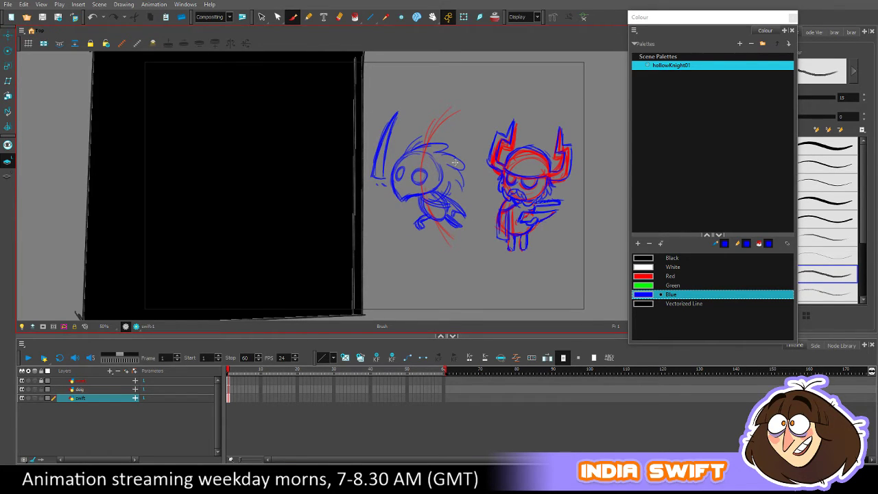
- Fill out the spiky hair in blue and brush two tall curved horns on the head
mouse_move(420, 144)
mouse_down()
mouse_move(456, 146)
mouse_move(470, 192)
mouse_up()
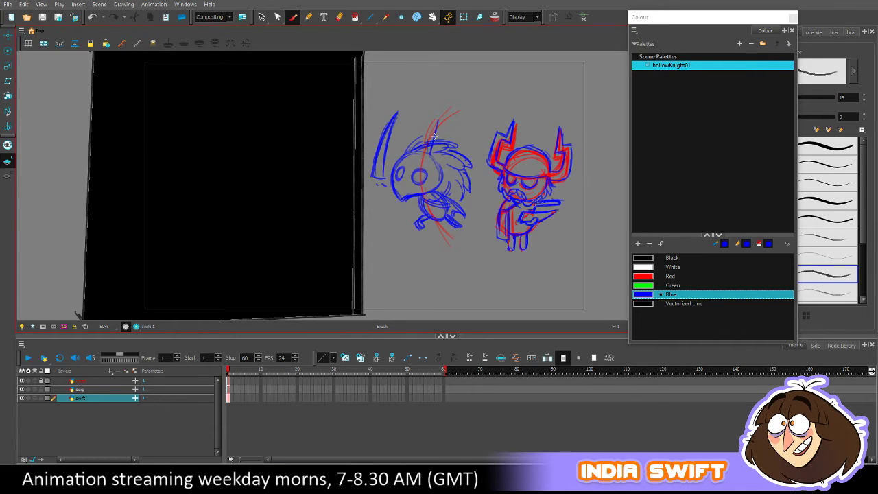
mouse_move(437, 131)
mouse_down()
mouse_move(432, 106)
mouse_move(446, 113)
mouse_move(439, 151)
mouse_move(441, 104)
mouse_up()
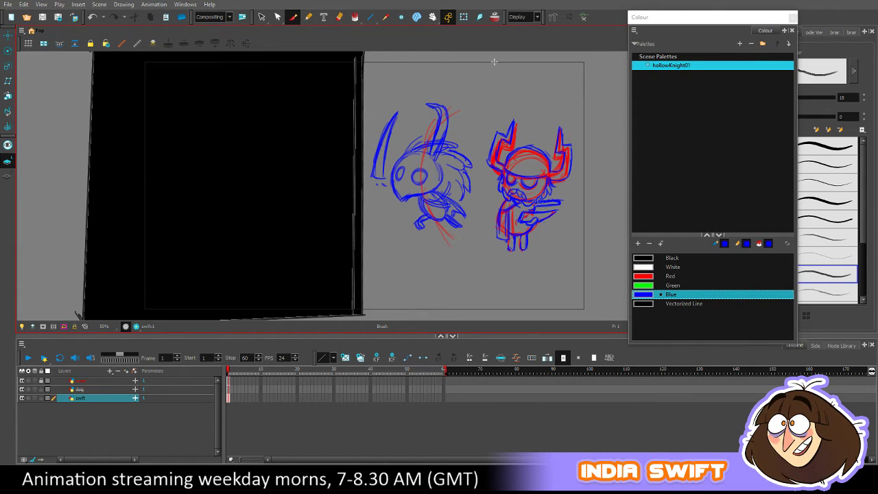
mouse_move(409, 140)
mouse_down()
mouse_move(402, 99)
mouse_move(410, 129)
mouse_move(411, 101)
mouse_move(419, 113)
mouse_move(412, 146)
mouse_move(415, 104)
mouse_move(406, 145)
mouse_up()
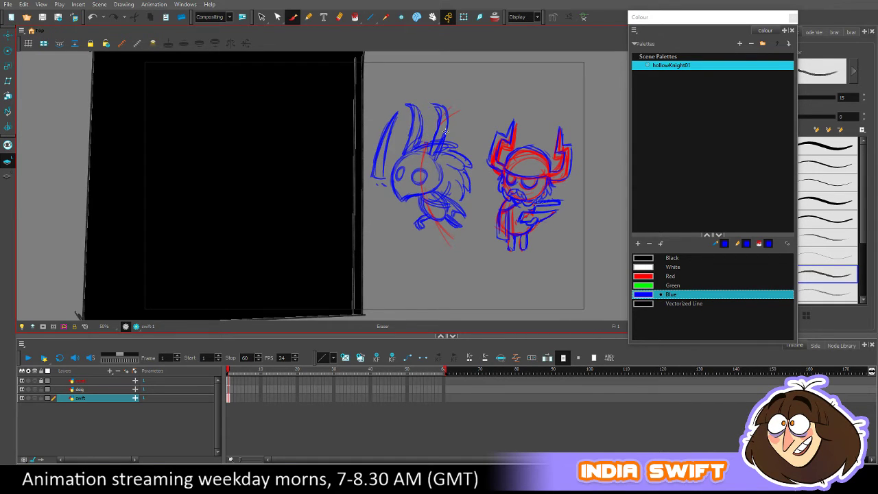
- Rework the shape of both horns, erasing their thick strokes down to thin curved lines
mouse_move(429, 103)
mouse_down()
mouse_move(436, 112)
mouse_move(431, 142)
mouse_move(443, 117)
mouse_up()
mouse_move(436, 141)
mouse_down()
mouse_move(442, 118)
mouse_move(444, 143)
mouse_up()
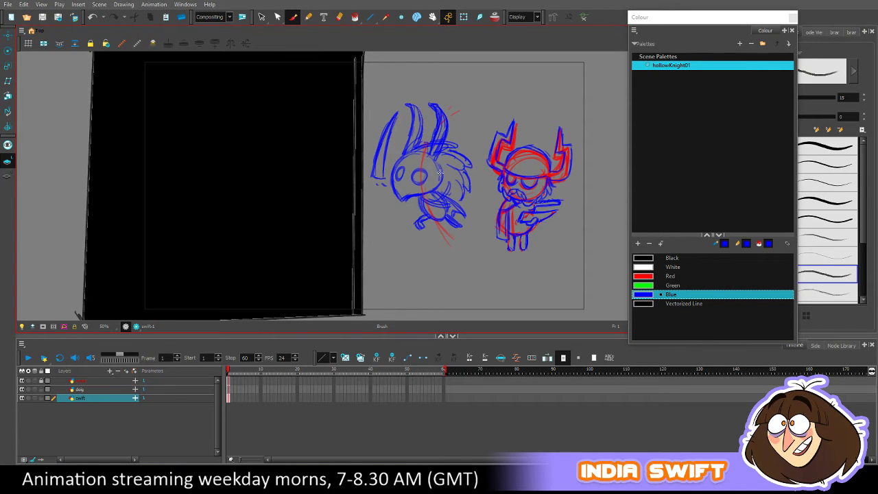
mouse_move(407, 108)
mouse_down()
mouse_move(432, 109)
mouse_move(412, 132)
mouse_move(439, 132)
mouse_move(436, 144)
mouse_move(438, 109)
mouse_move(439, 148)
mouse_up()
key(alt+b)
drag(409, 108, 413, 149)
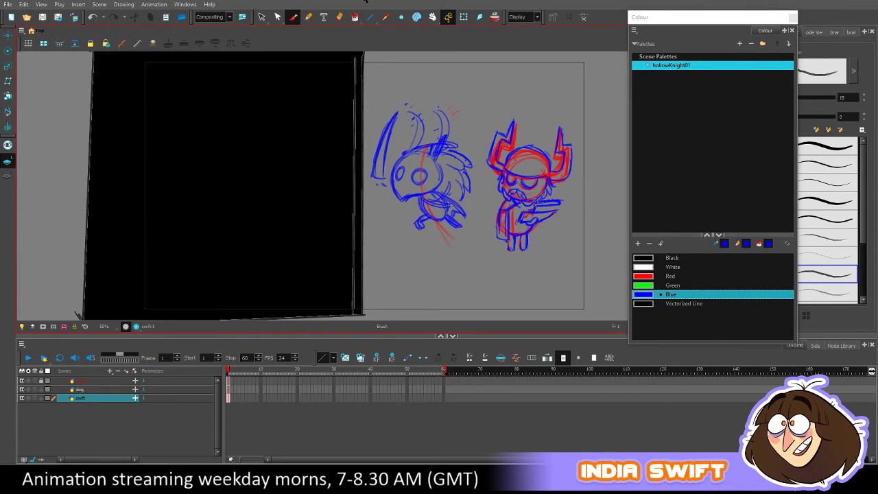
- Select the swift character without its blade, move it down and rotate it slightly, and save the scene
click(262, 16)
mouse_move(406, 99)
mouse_down()
mouse_move(389, 169)
mouse_move(395, 204)
mouse_move(421, 236)
mouse_move(475, 225)
mouse_move(483, 173)
mouse_move(467, 87)
mouse_up()
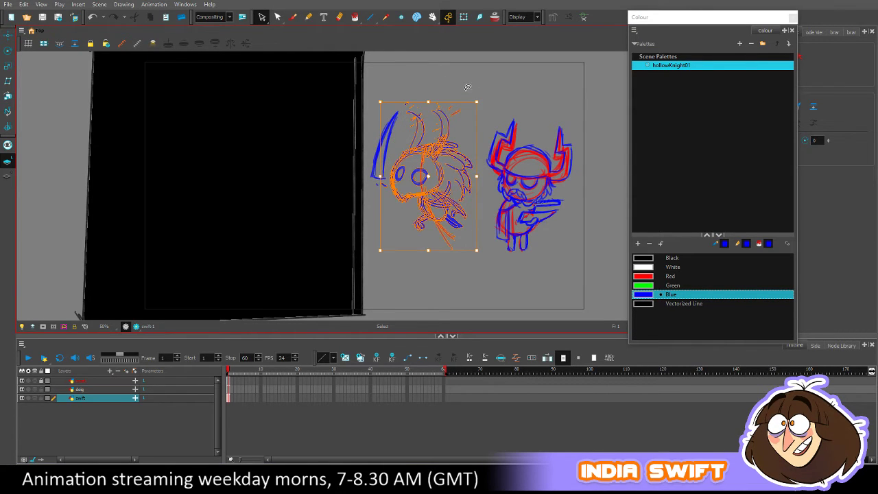
drag(444, 153, 446, 173)
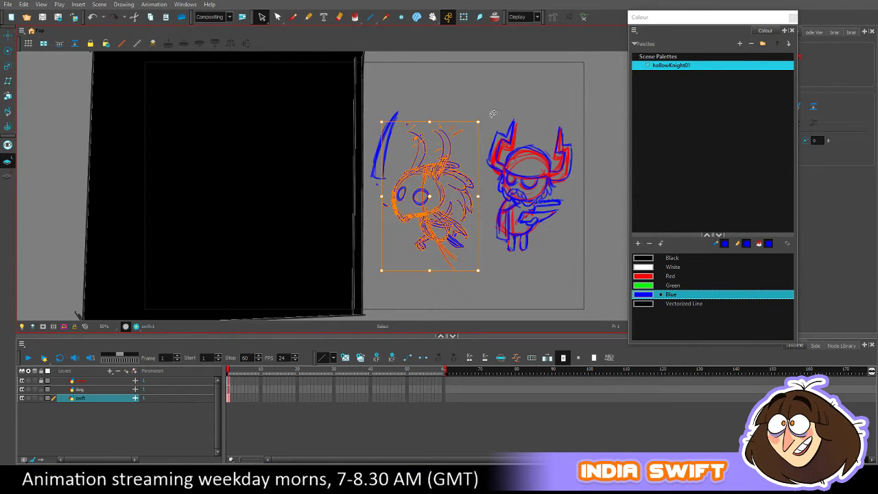
drag(493, 113, 491, 126)
key(ctrl+s)
- Nudge the selected swift character slightly toward the bearded character and deselect it
drag(441, 210, 434, 219)
key(ctrl+z)
key(ctrl+z)
key(ctrl+z)
key(ctrl+z)
key(ctrl+z)
key(ctrl+z)
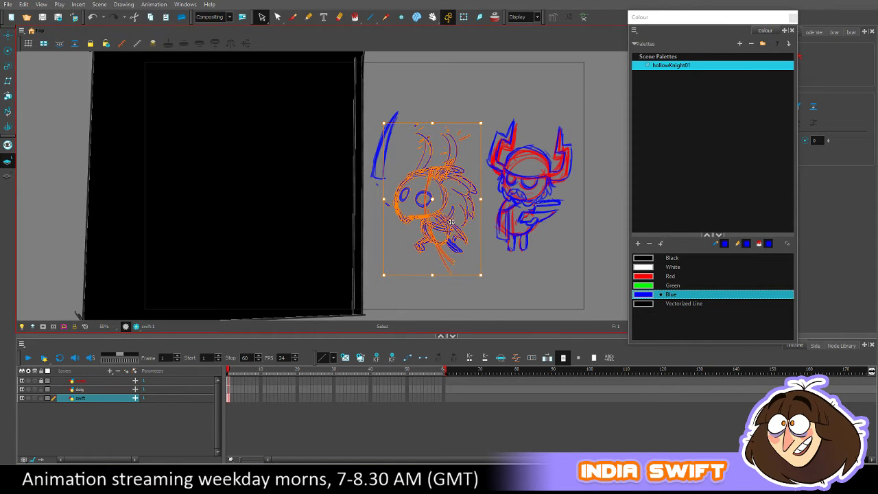
key(ctrl+z)
key(ctrl+z)
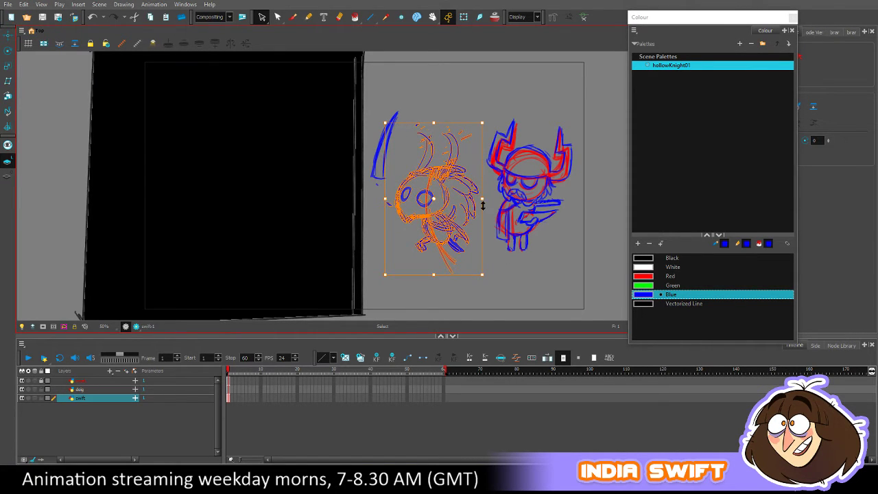
click(503, 256)
- On the doig layer, select the whole bearded character and stretch it slightly wider
mouse_move(530, 258)
mouse_down()
mouse_move(489, 224)
mouse_move(481, 163)
mouse_move(548, 89)
mouse_move(583, 212)
mouse_up()
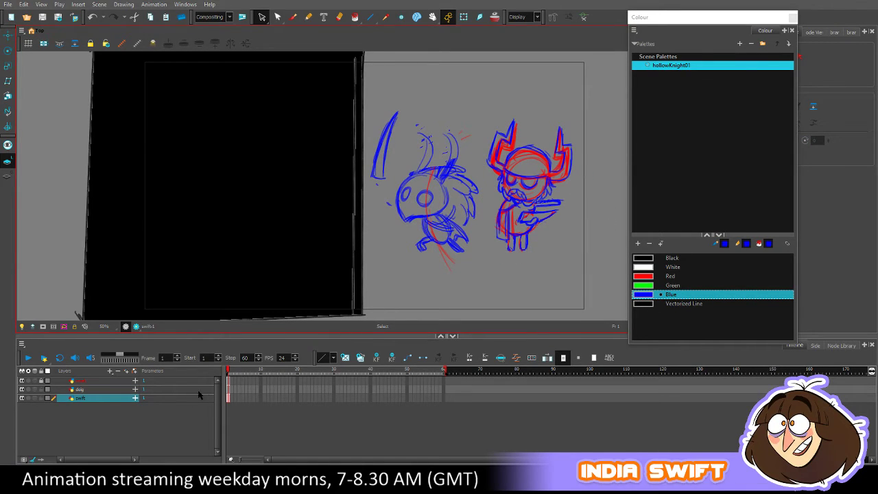
click(229, 390)
mouse_move(514, 255)
mouse_down()
mouse_move(482, 127)
mouse_move(586, 122)
mouse_move(577, 192)
mouse_move(588, 205)
mouse_move(526, 267)
mouse_move(494, 225)
mouse_move(488, 122)
mouse_move(591, 130)
mouse_move(570, 118)
mouse_up()
click(586, 184)
drag(582, 188, 578, 186)
click(592, 193)
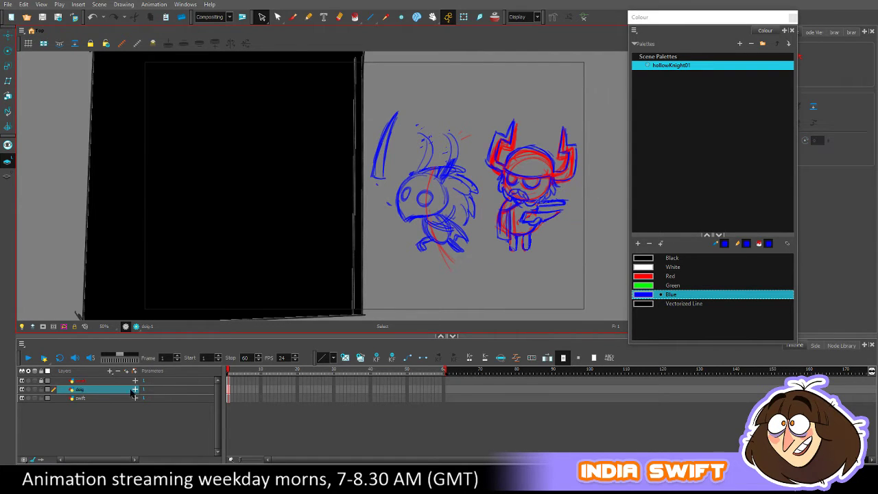
- On the swift layer, select the character without its blade and make it slightly narrower
click(114, 398)
mouse_move(483, 238)
mouse_down()
mouse_move(480, 158)
mouse_move(392, 180)
mouse_move(483, 233)
mouse_up()
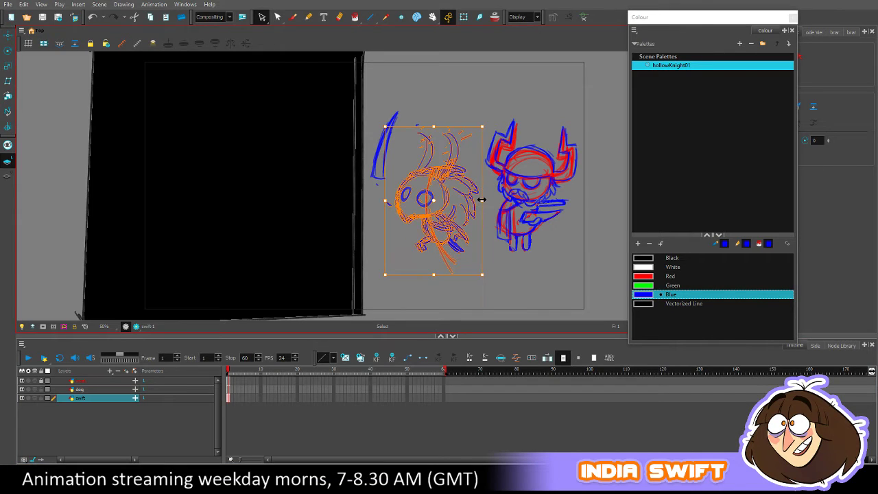
drag(482, 199, 435, 204)
click(508, 261)
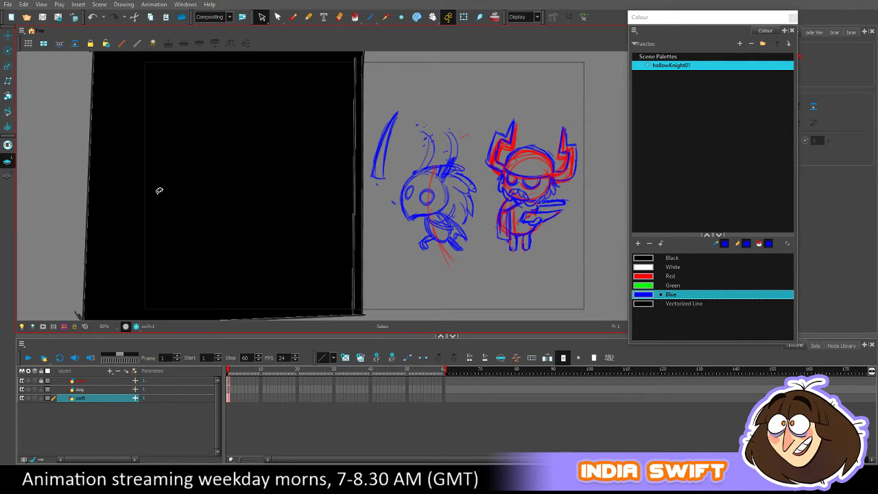
- Select the swift character without its blade and nudge it slightly away from the bearded character
mouse_move(417, 122)
mouse_down()
mouse_move(401, 248)
mouse_move(485, 225)
mouse_move(470, 125)
mouse_move(425, 133)
mouse_up()
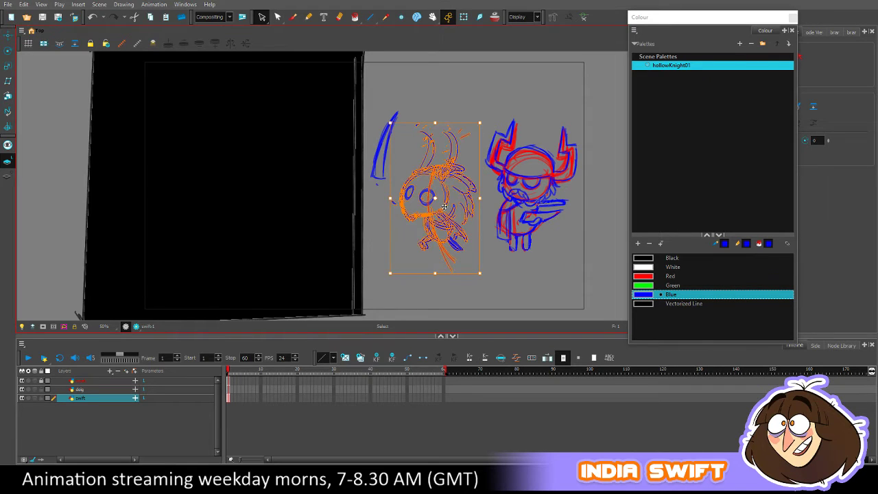
drag(444, 206, 439, 206)
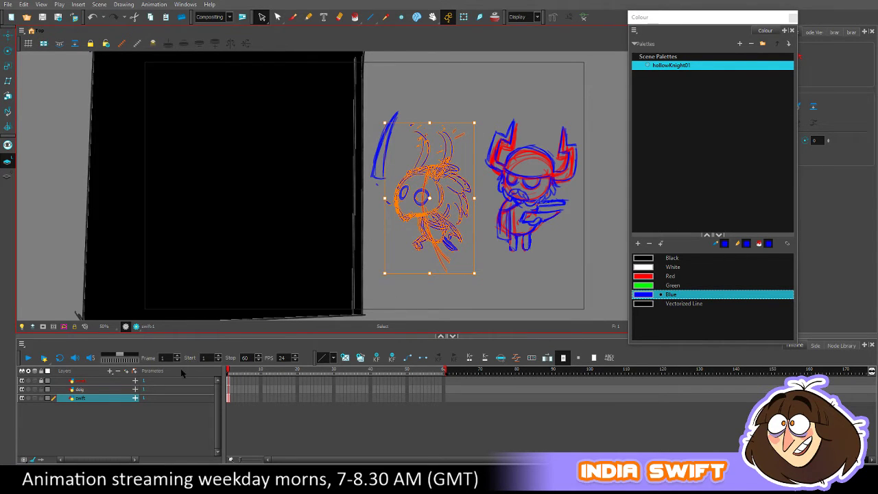
- Try to select both characters together across the doig and swift layers
ctrl+click(90, 389)
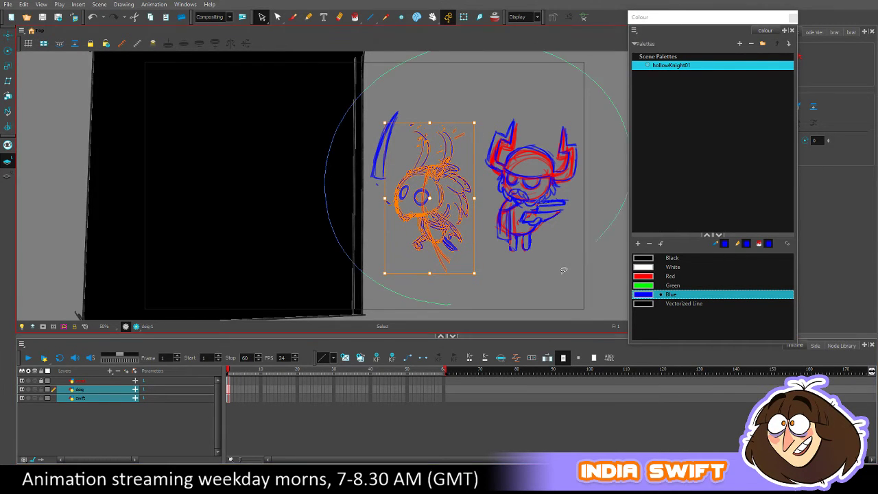
drag(564, 270, 508, 298)
mouse_move(543, 265)
mouse_down()
mouse_move(369, 254)
mouse_move(525, 311)
mouse_up()
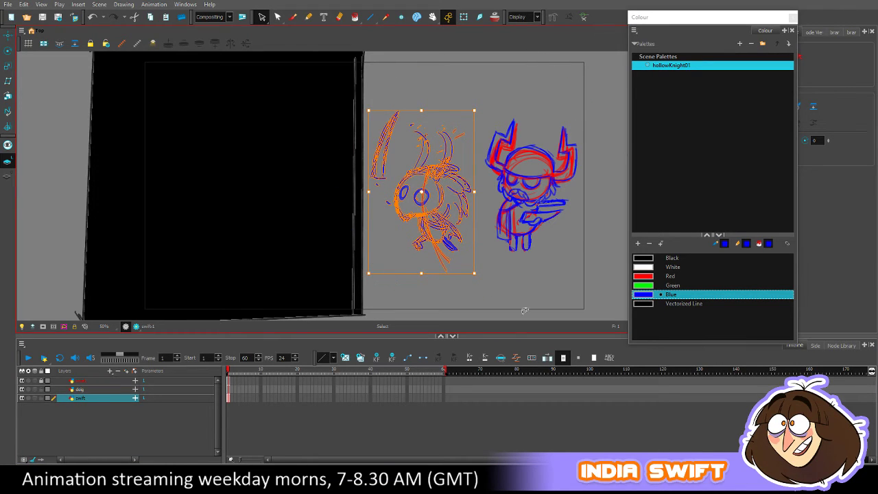
- Add a parent peg above the doig layer and parent the swift layer to the same peg
click(120, 389)
click(135, 371)
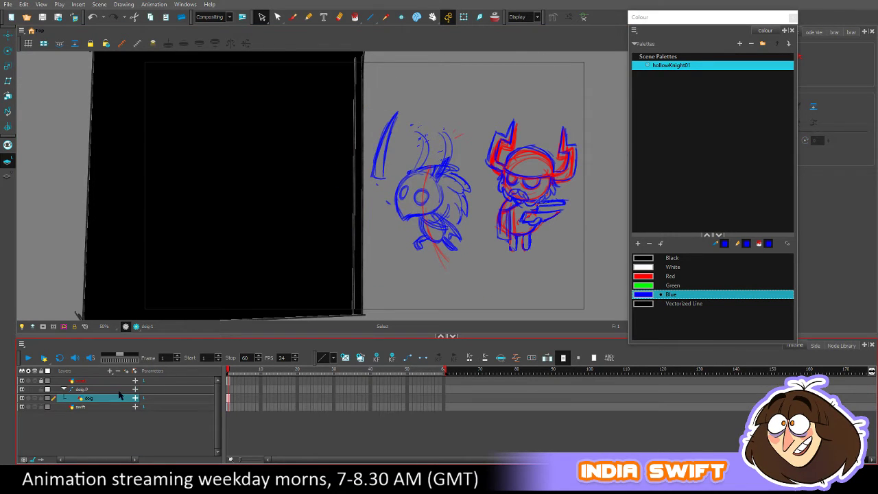
click(111, 407)
drag(111, 391, 88, 391)
- Rename the parent peg of the two character layers as both
double_click(88, 389)
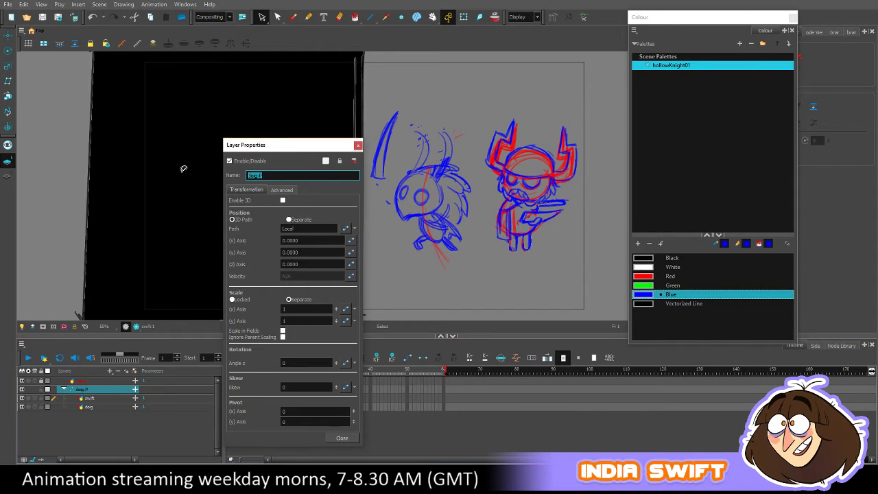
text(both)
key(Return)
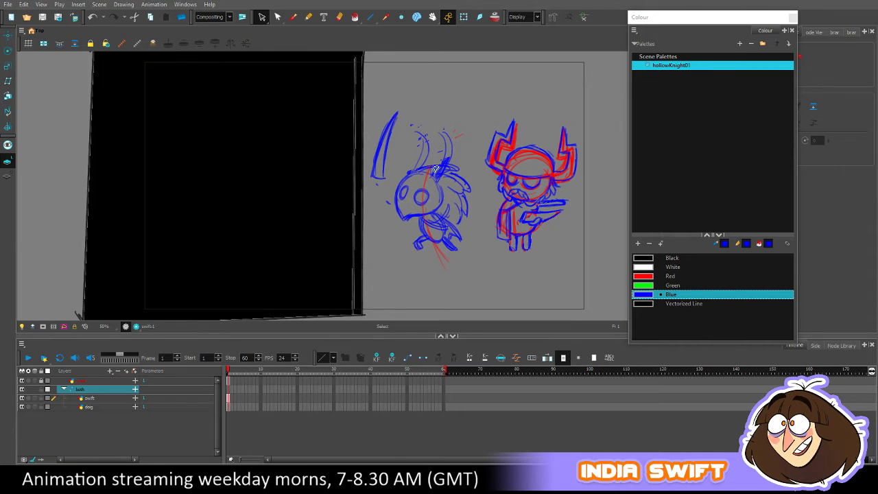
- Transform the both peg, scaling the two characters down slightly and shifting them a little toward the black shape
click(228, 389)
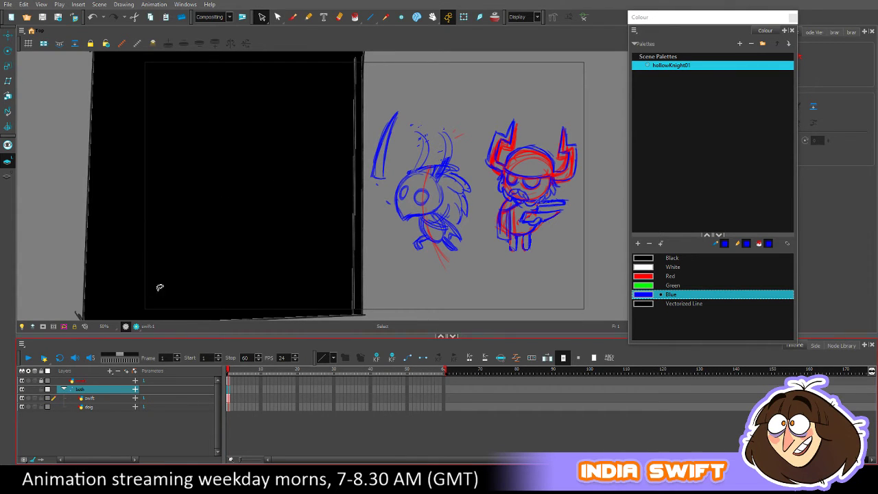
click(464, 18)
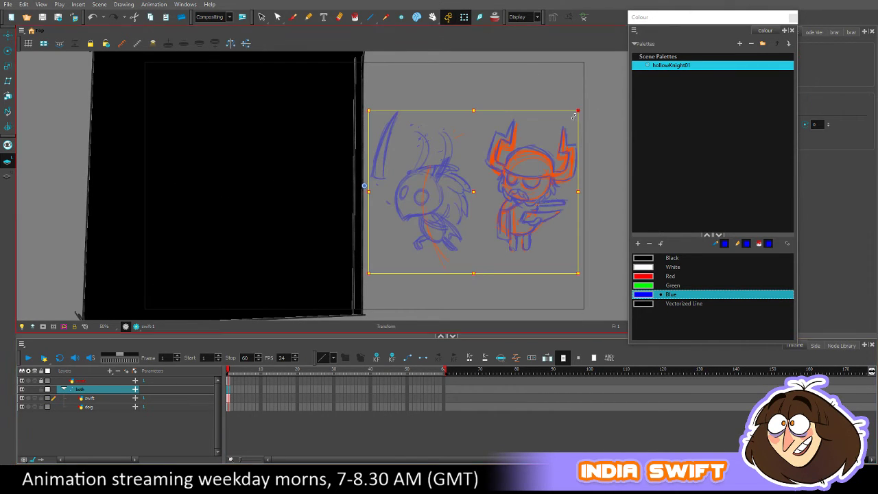
drag(578, 110, 559, 117)
mouse_move(472, 193)
mouse_down()
mouse_move(482, 193)
mouse_move(463, 188)
mouse_up()
- On the doig layer, select the whole bearded character and move it slightly farther from the swift character
click(112, 407)
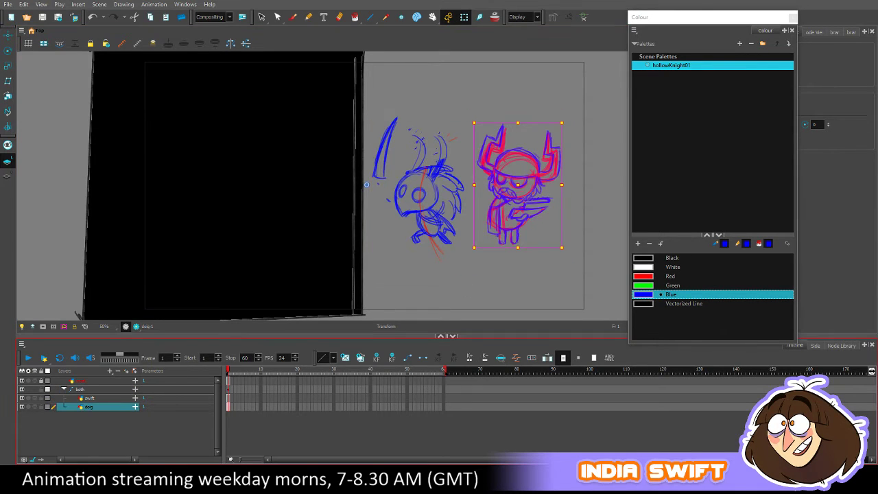
click(262, 17)
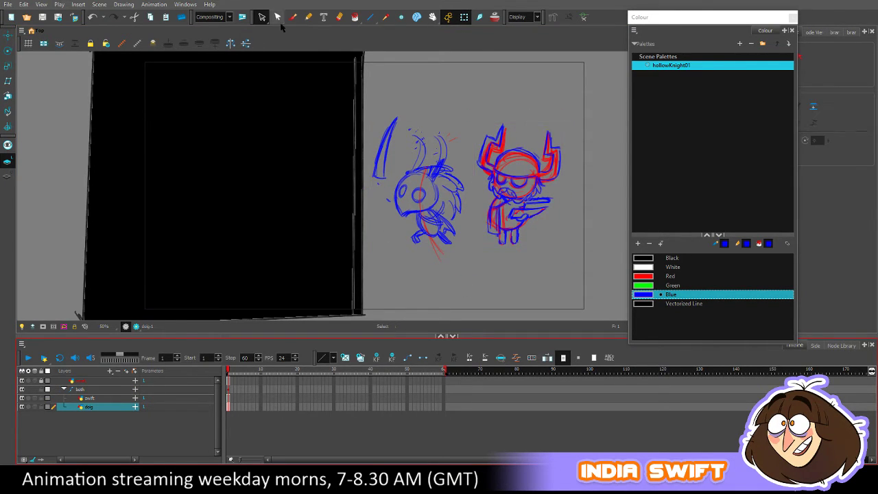
mouse_move(526, 97)
mouse_down()
mouse_move(483, 104)
mouse_move(570, 116)
mouse_move(549, 104)
mouse_up()
drag(513, 177, 529, 176)
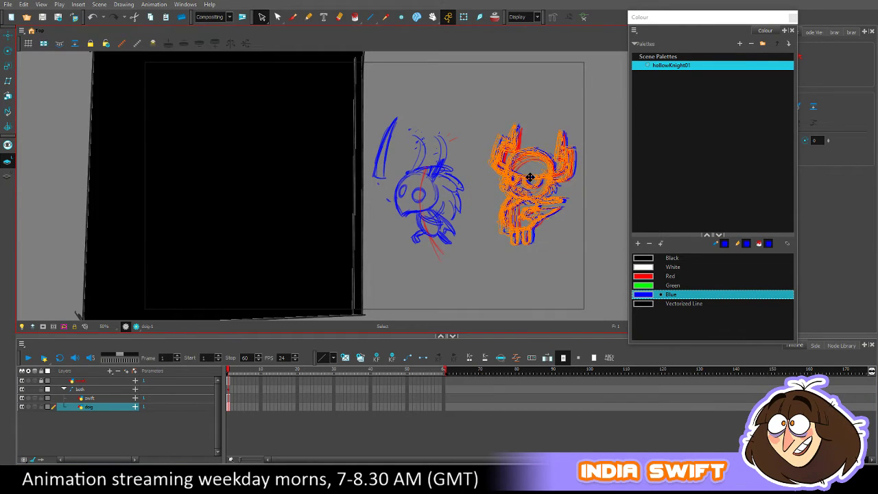
click(602, 232)
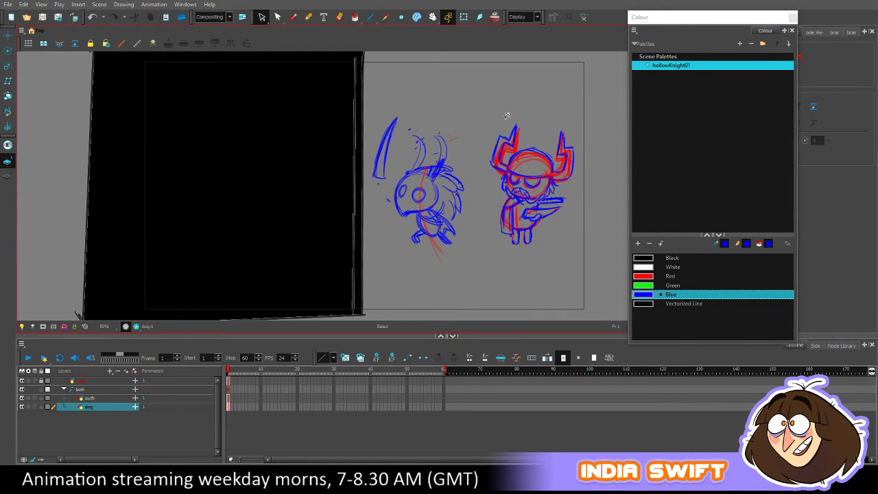
- Brush a second blue blade behind the swift character and transfer it from the doig layer to the swift layer
click(293, 17)
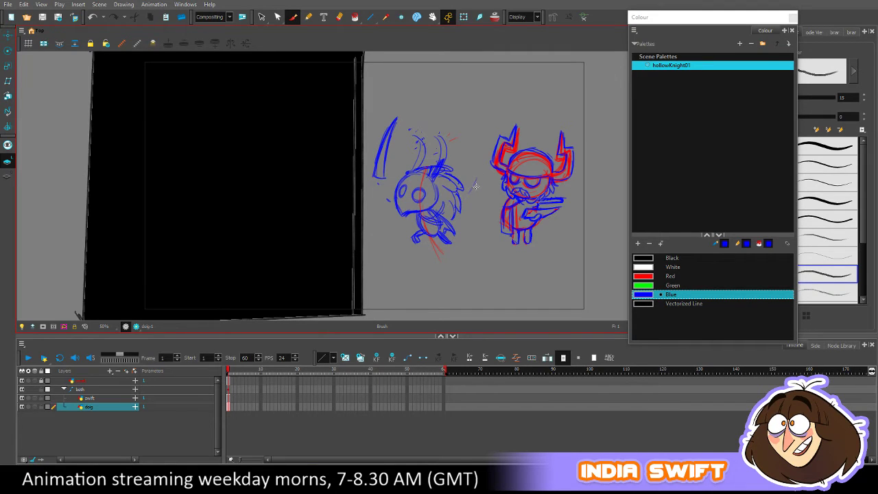
mouse_move(486, 148)
mouse_down()
mouse_move(457, 192)
mouse_move(483, 160)
mouse_move(471, 183)
mouse_move(447, 205)
mouse_move(471, 178)
mouse_move(451, 198)
mouse_up()
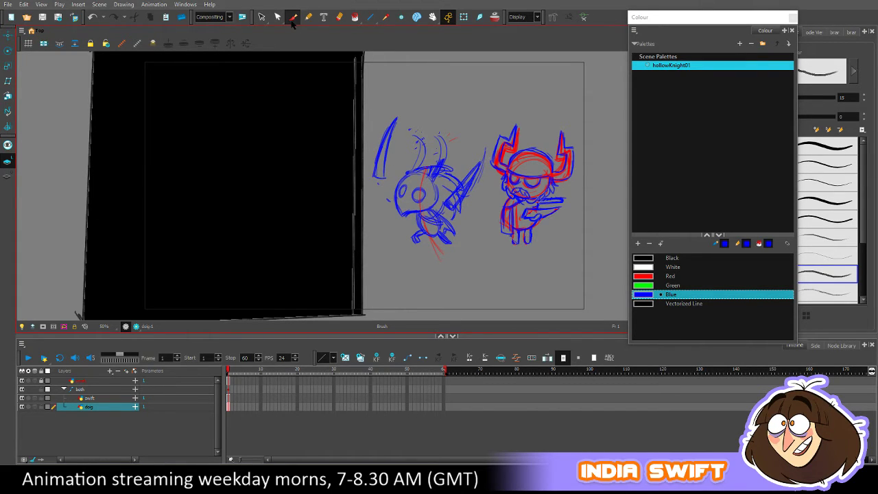
click(262, 16)
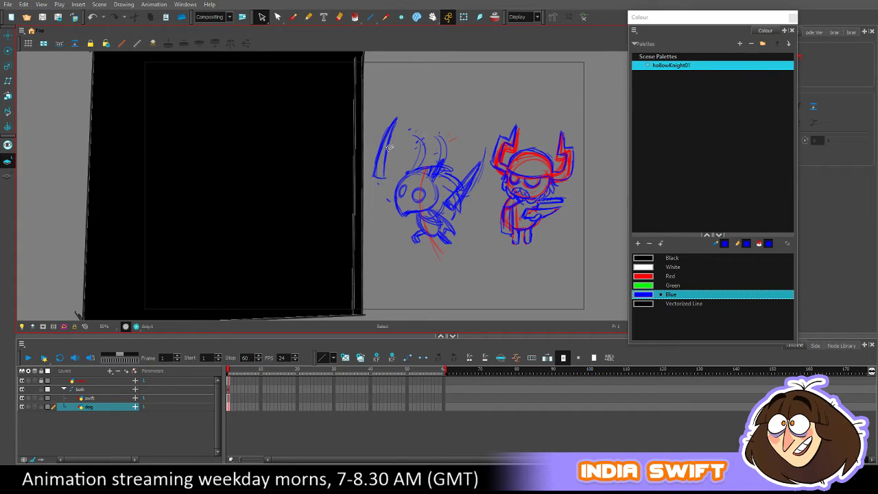
drag(490, 138, 432, 217)
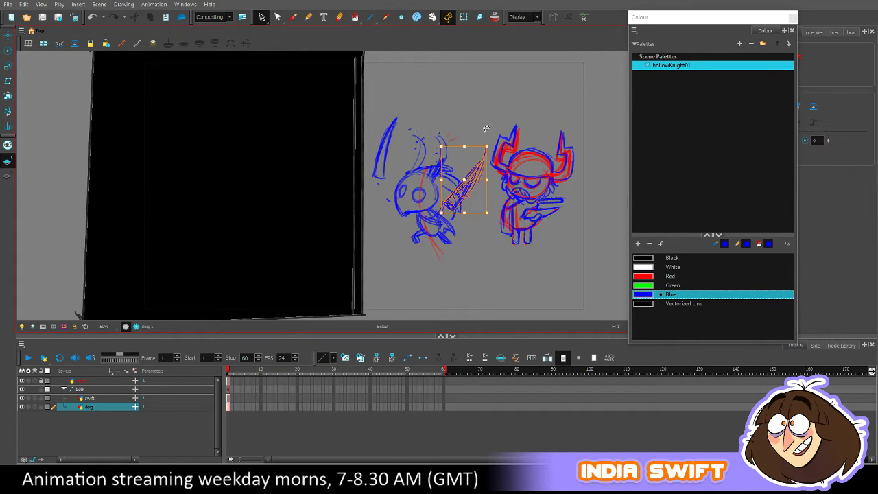
key(ctrl+x)
click(108, 398)
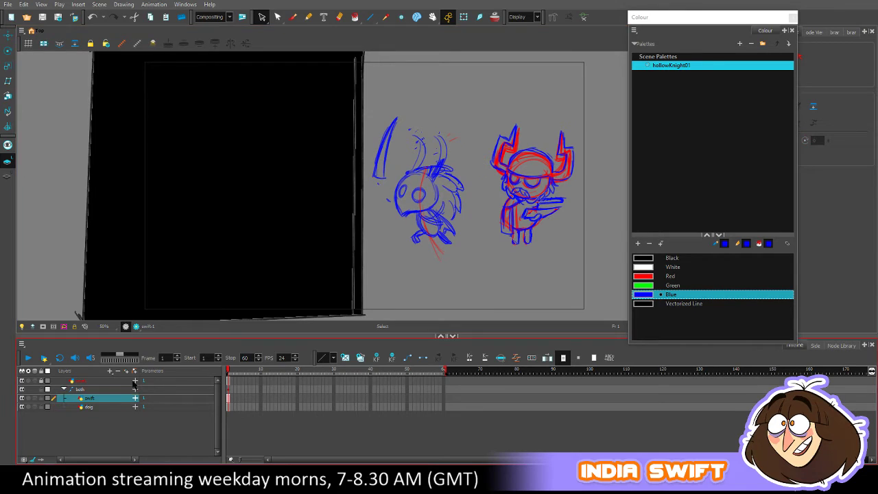
click(482, 199)
key(ctrl+v)
- Select the swift character's front blade, move it down and rotate it more upright beside the head
mouse_move(377, 211)
mouse_down()
mouse_move(384, 174)
mouse_move(398, 180)
mouse_up()
drag(388, 143, 387, 162)
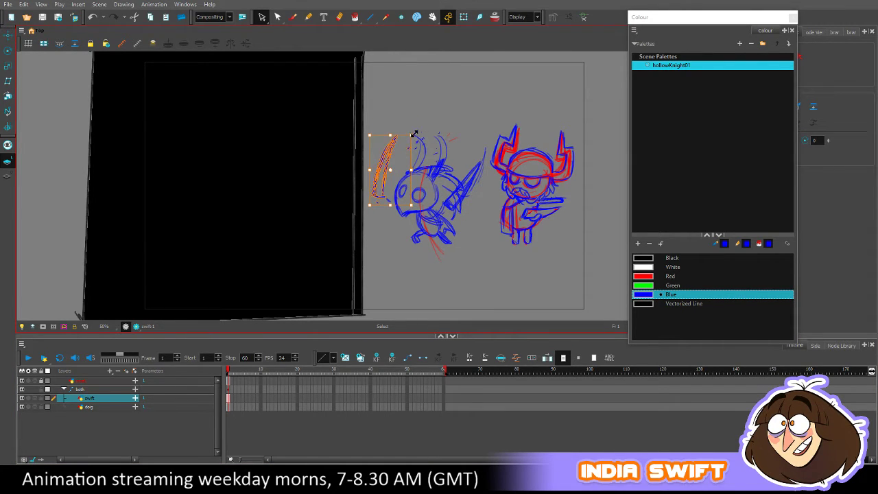
drag(415, 133, 406, 130)
drag(384, 160, 382, 164)
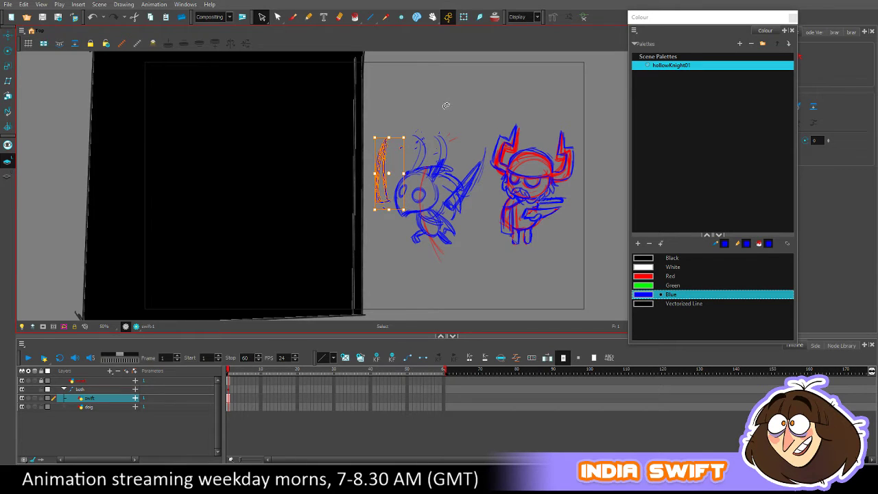
click(451, 107)
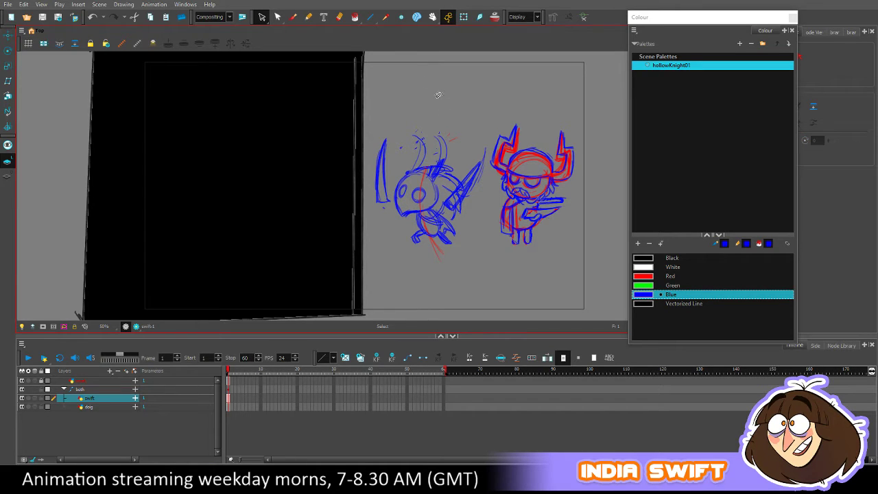
- Sketch a curved blue sweep from the front blade under the swift character's head to the rear blade
click(293, 16)
mouse_move(379, 199)
mouse_down()
mouse_move(430, 233)
mouse_move(458, 205)
mouse_move(370, 184)
mouse_move(436, 229)
mouse_move(436, 215)
mouse_move(379, 194)
mouse_move(432, 215)
mouse_move(401, 217)
mouse_move(443, 209)
mouse_up()
mouse_move(391, 203)
mouse_down()
mouse_move(380, 182)
mouse_move(387, 153)
mouse_up()
mouse_move(383, 187)
mouse_down()
mouse_move(395, 146)
mouse_move(379, 177)
mouse_up()
mouse_move(397, 143)
mouse_down()
mouse_move(384, 197)
mouse_move(382, 178)
mouse_move(449, 224)
mouse_up()
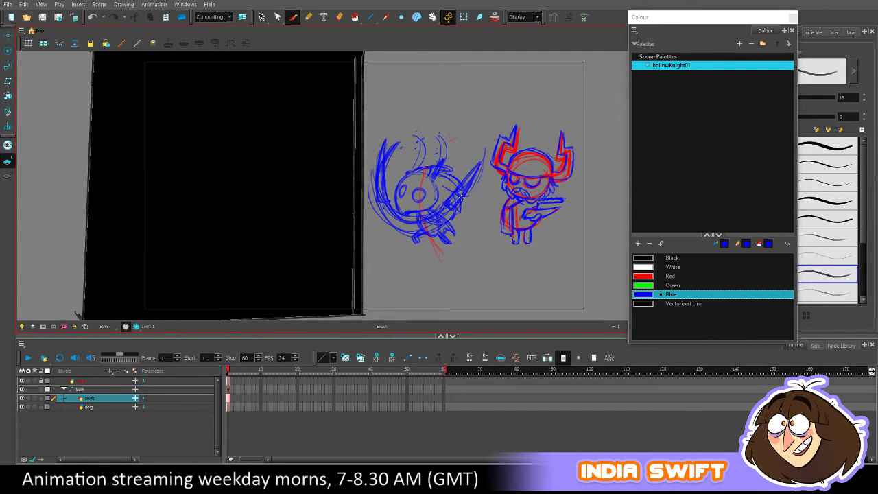
mouse_move(397, 211)
mouse_down()
mouse_move(423, 230)
mouse_move(459, 206)
mouse_up()
- Trace the inner and outer curves of the blade sweep in Green
click(642, 285)
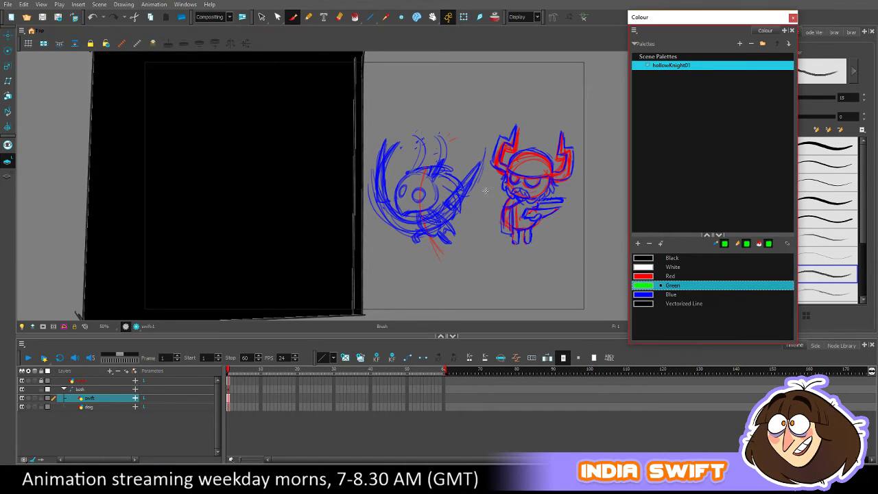
mouse_move(393, 146)
mouse_down()
mouse_move(384, 182)
mouse_move(395, 215)
mouse_move(408, 222)
mouse_move(434, 217)
mouse_move(480, 164)
mouse_move(412, 219)
mouse_up()
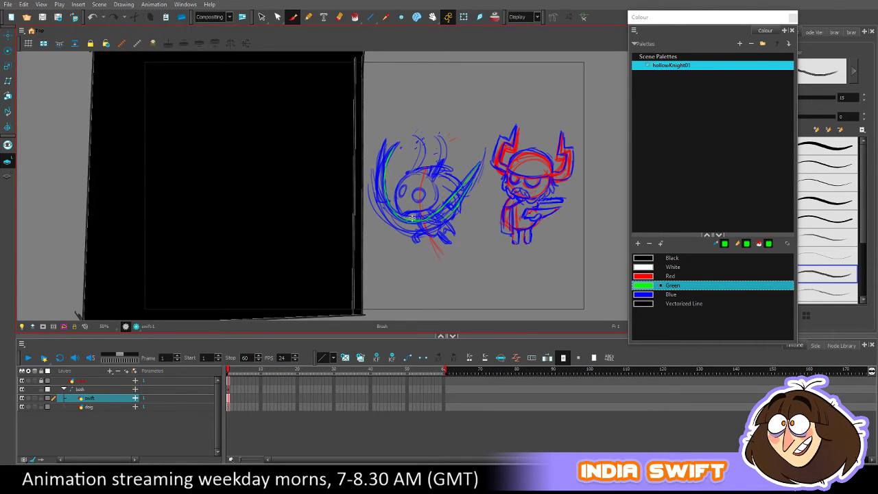
mouse_move(385, 154)
mouse_down()
mouse_move(385, 219)
mouse_move(415, 231)
mouse_move(448, 218)
mouse_move(439, 225)
mouse_move(461, 196)
mouse_up()
mouse_move(386, 172)
mouse_down()
mouse_move(404, 221)
mouse_move(463, 196)
mouse_up()
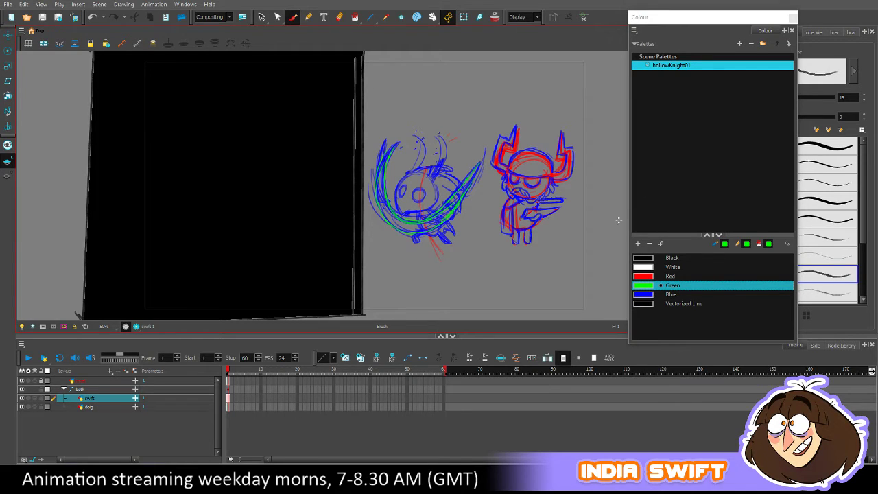
- Draw flat elliptical ground shadows in Blue under the feet of both characters
click(649, 294)
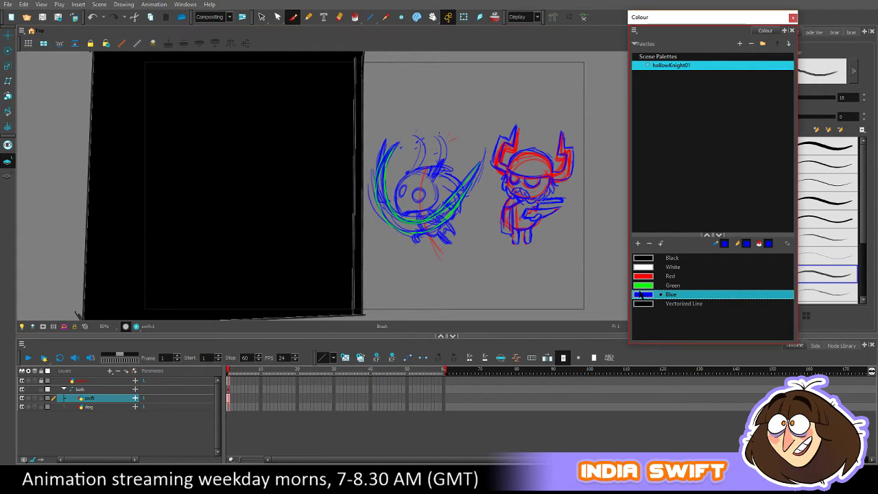
mouse_move(451, 239)
mouse_down()
mouse_move(467, 242)
mouse_move(391, 245)
mouse_move(545, 242)
mouse_move(484, 245)
mouse_up()
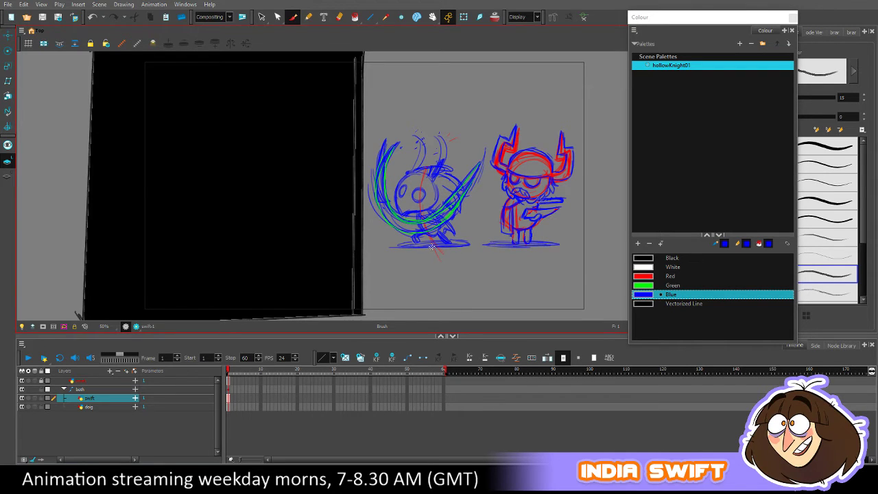
- Select the swift character with its blade and ground shadow, nudge it down very slightly, and deselect it
click(261, 16)
mouse_move(488, 138)
mouse_down()
mouse_move(471, 246)
mouse_move(429, 262)
mouse_move(379, 236)
mouse_move(371, 132)
mouse_move(480, 117)
mouse_move(474, 98)
mouse_up()
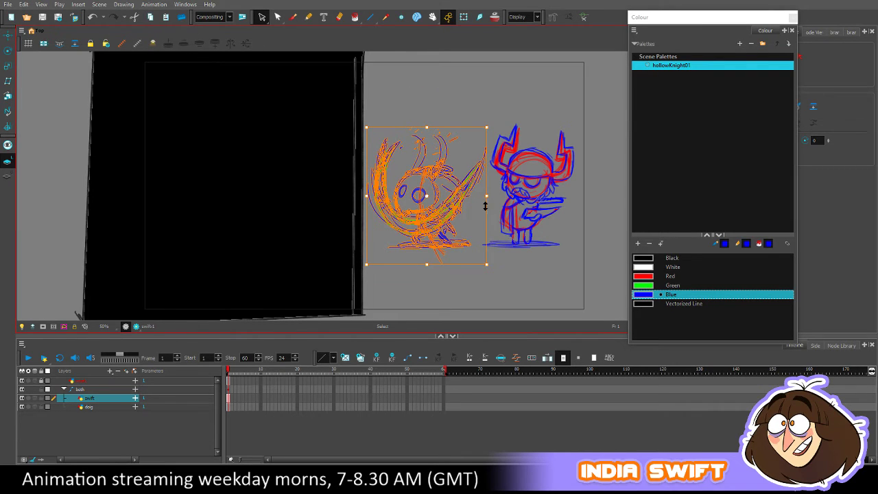
drag(485, 204, 487, 206)
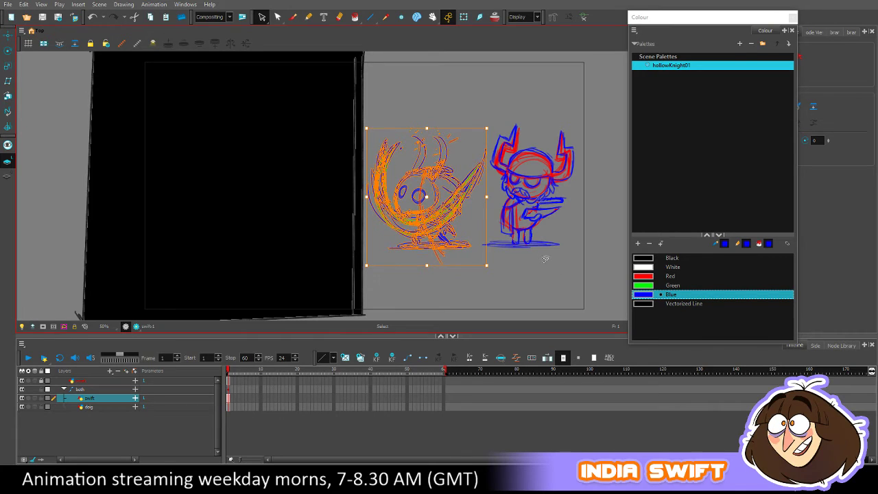
click(505, 267)
mouse_move(485, 255)
mouse_down()
mouse_move(409, 252)
mouse_move(378, 134)
mouse_move(459, 118)
mouse_move(486, 157)
mouse_move(484, 237)
mouse_up()
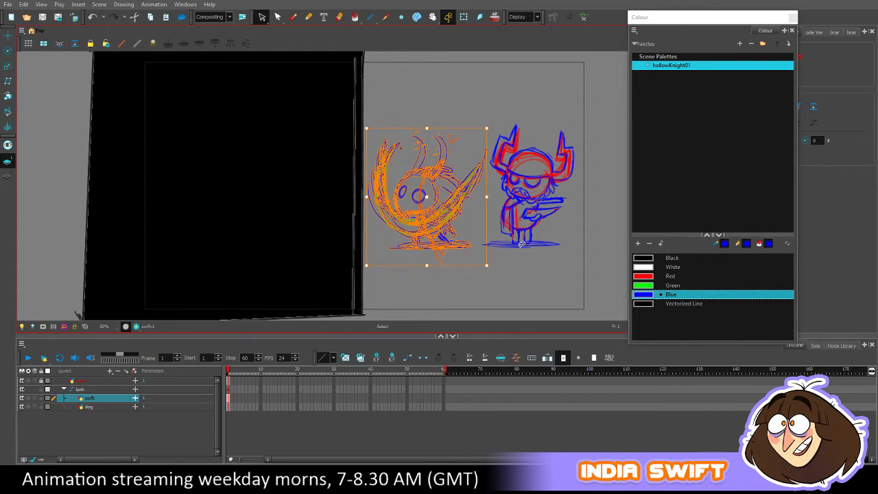
click(496, 266)
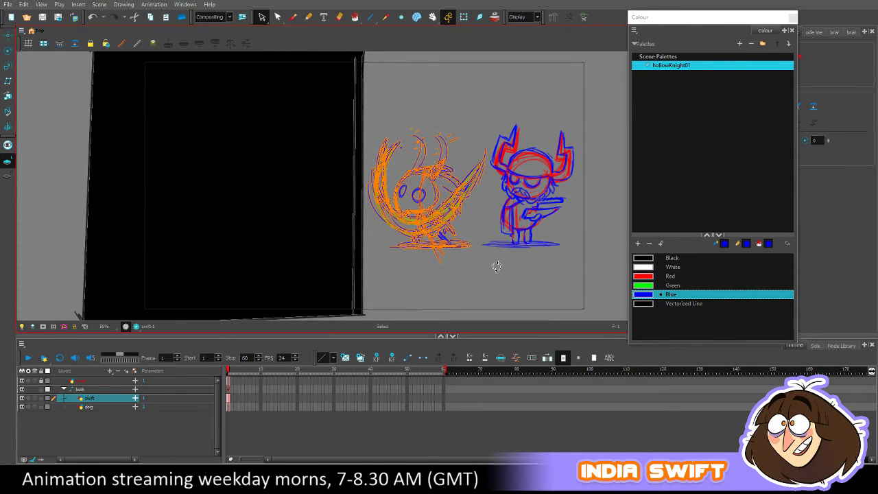
click(528, 258)
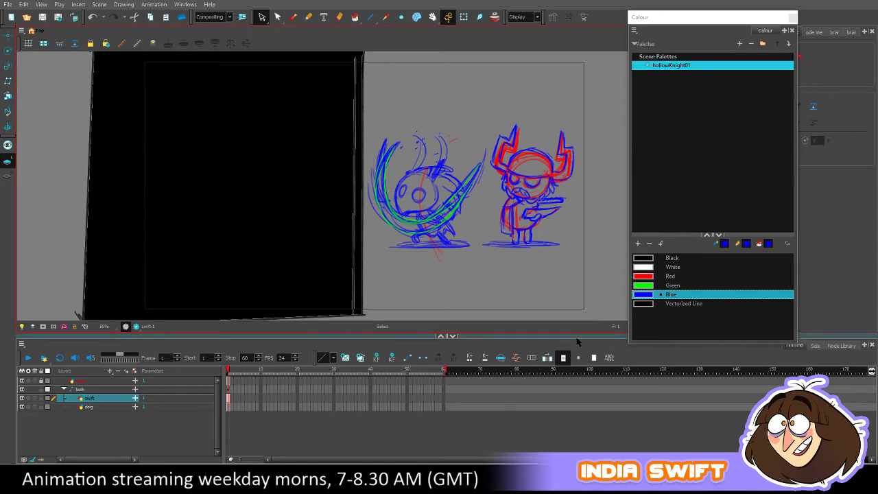
- On the doig layer, select the bearded character's head and horns, enlarge them slightly, and return to the Brush tool
click(116, 405)
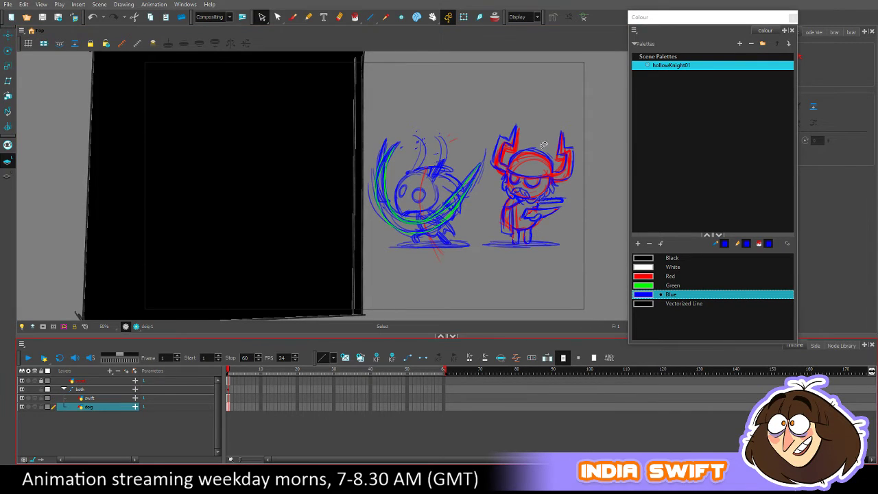
click(562, 188)
mouse_move(508, 187)
mouse_down()
mouse_move(498, 170)
mouse_move(501, 119)
mouse_move(580, 116)
mouse_move(566, 144)
mouse_up()
click(596, 136)
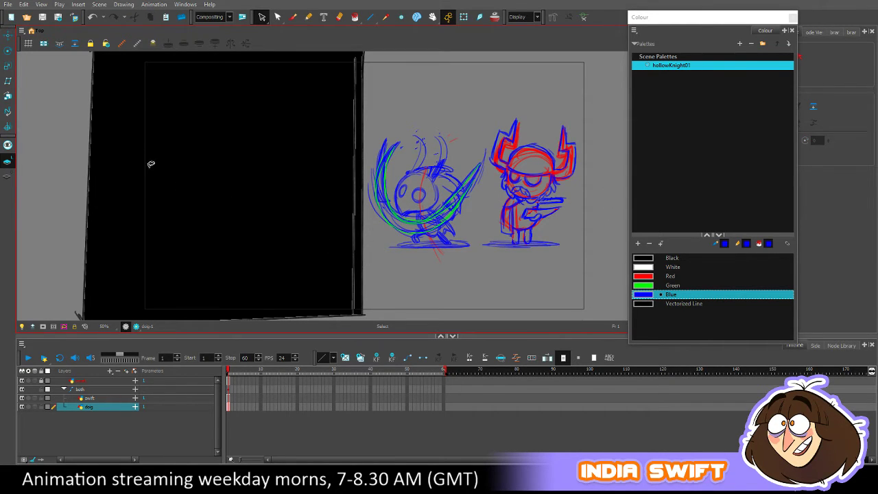
click(293, 18)
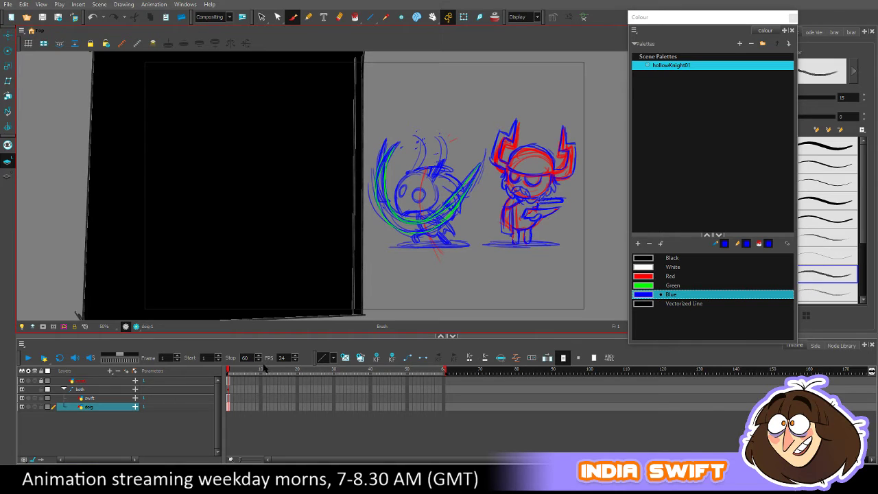
- Reduce the Marker brush's maximum size to 6 and move the Colour panel back clear of the characters
drag(726, 18, 648, 22)
click(730, 99)
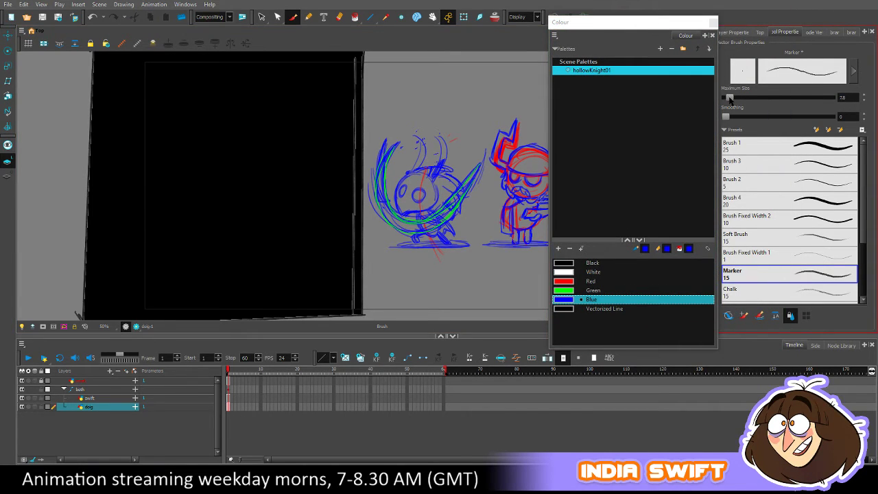
click(729, 99)
drag(598, 22, 660, 26)
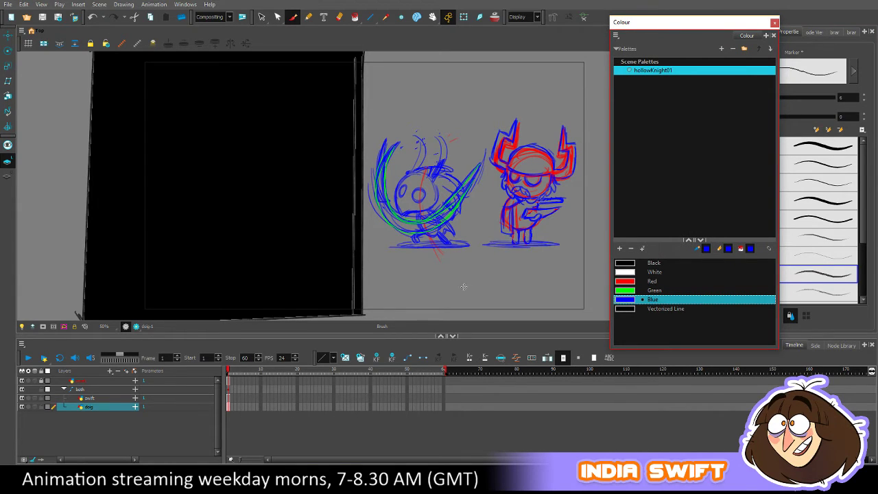
- Save the scene and add a vector drawing layer named swift-proof above the swift layer
click(230, 398)
key(ctrl+s)
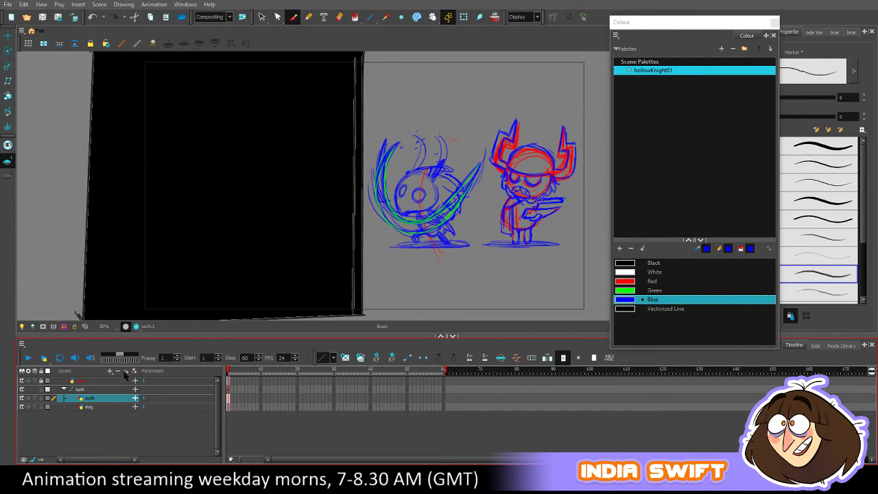
click(124, 372)
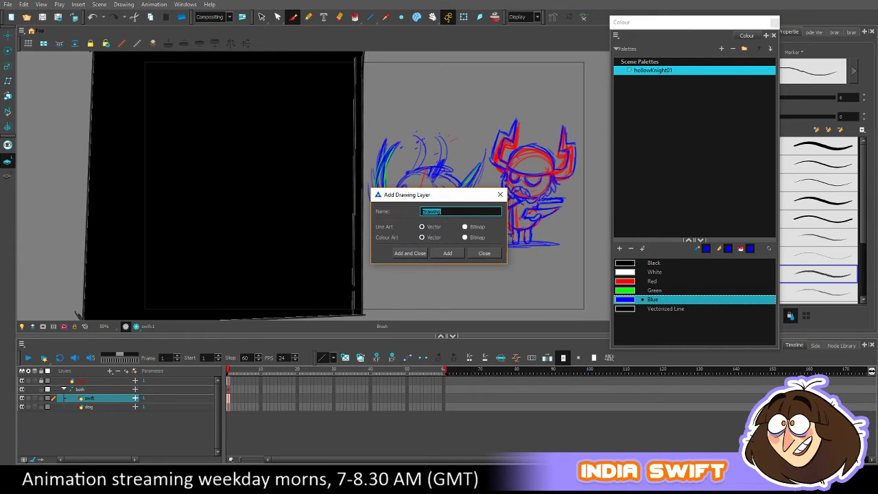
text(swift-proof)
click(418, 254)
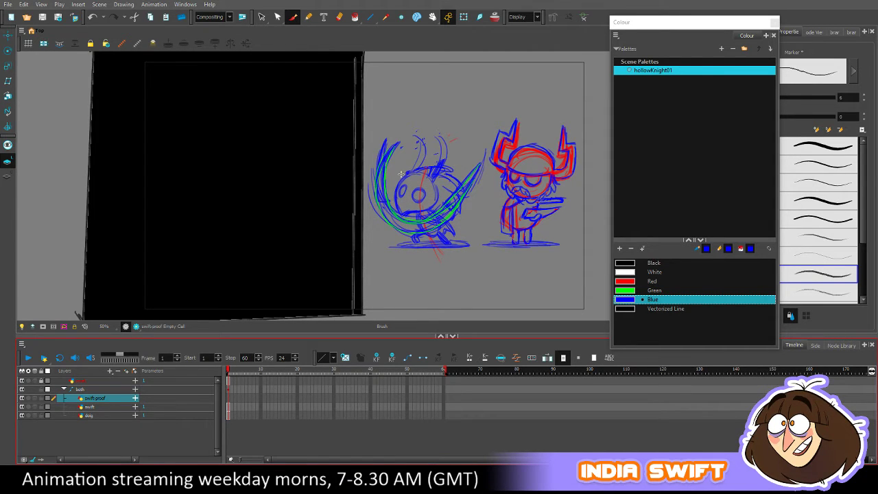
drag(406, 175, 401, 181)
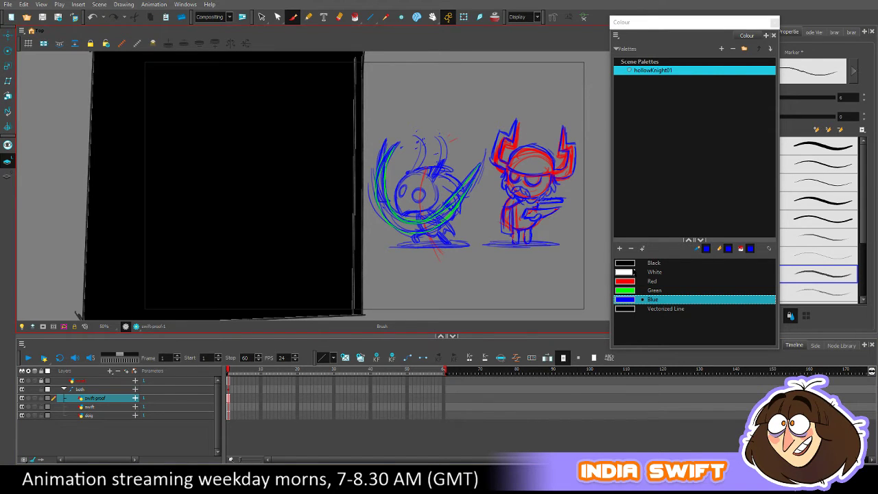
click(262, 16)
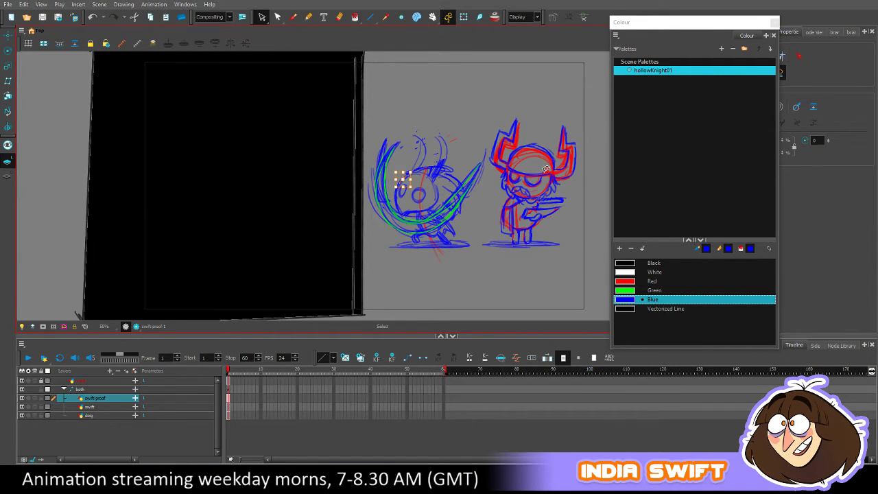
click(554, 186)
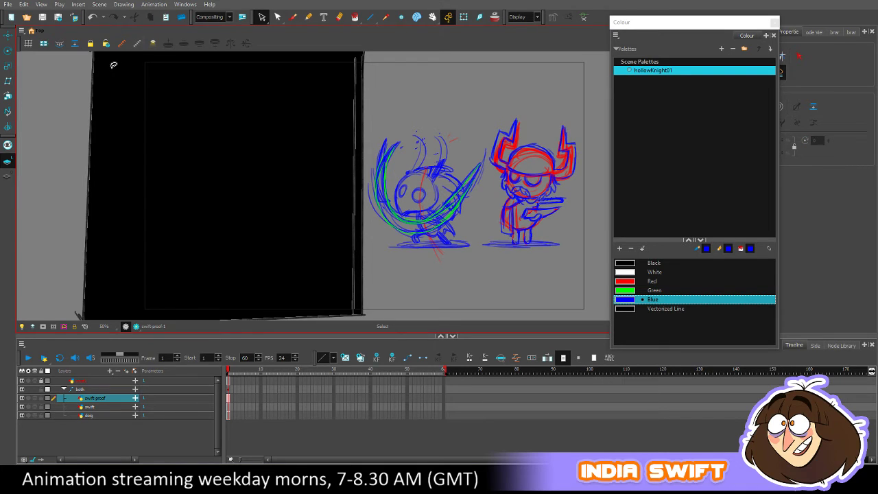
- Trace the swift character's head outline and both eyes with the Brush in Black on the swift-proof layer
click(296, 16)
click(645, 264)
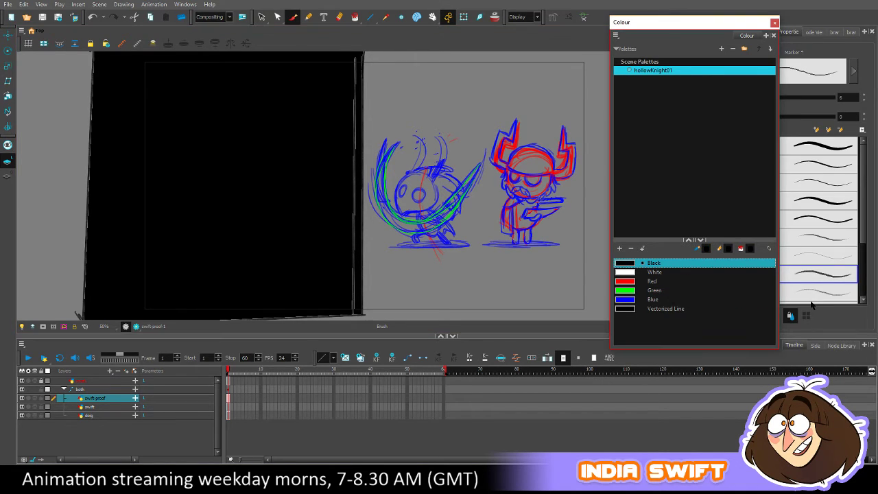
scroll(485, 296, up, 1)
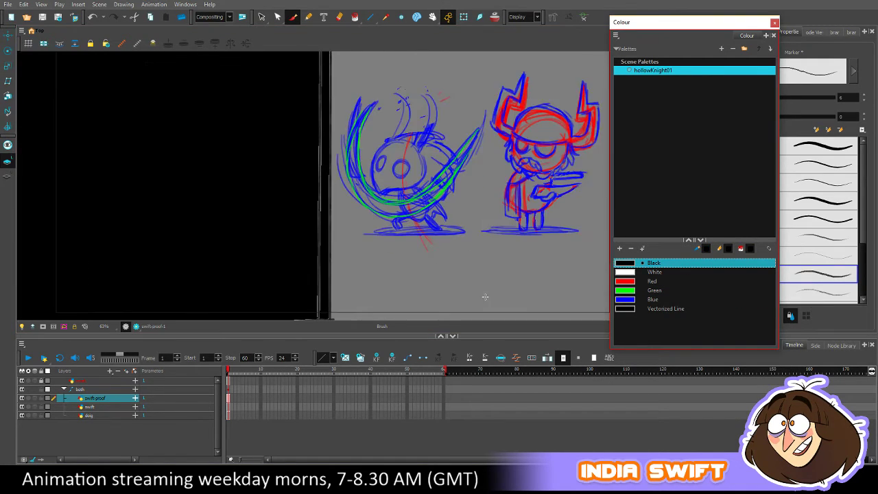
click(378, 150)
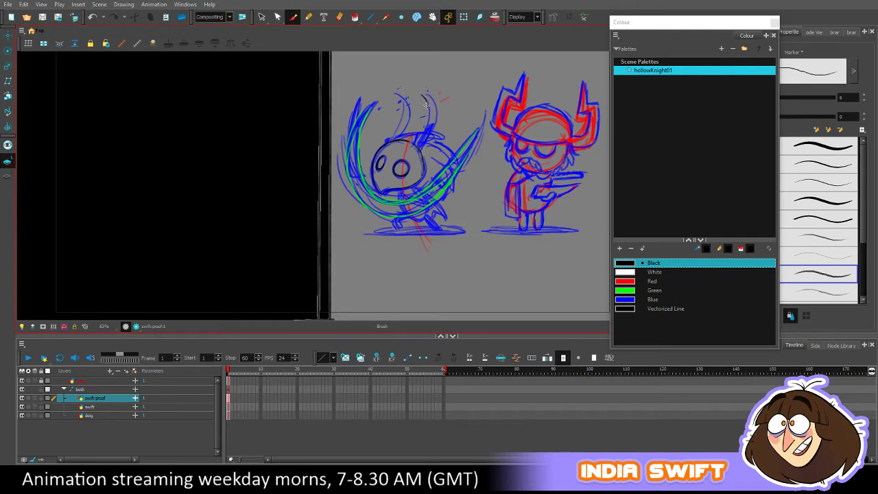
- Trace the swift character's two curved horns in Black down to the top of the head
drag(427, 102, 430, 127)
drag(425, 97, 432, 120)
mouse_move(393, 139)
mouse_down()
mouse_move(395, 91)
mouse_move(393, 137)
mouse_up()
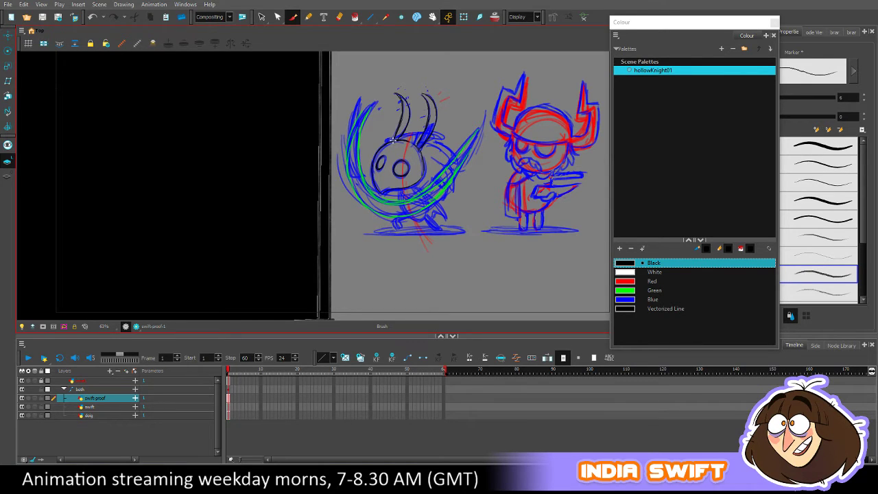
drag(398, 97, 400, 142)
- Trace the swift character's cloak, body and legs in Black, cleaning up rough cloak lines along the way
drag(419, 130, 408, 136)
key(e)
mouse_move(421, 132)
mouse_down()
mouse_move(413, 133)
mouse_move(442, 134)
mouse_up()
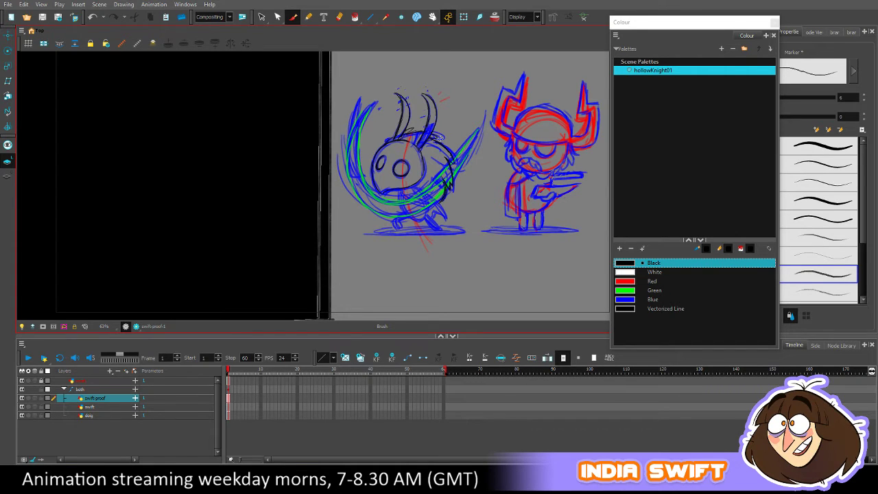
key(alt+s)
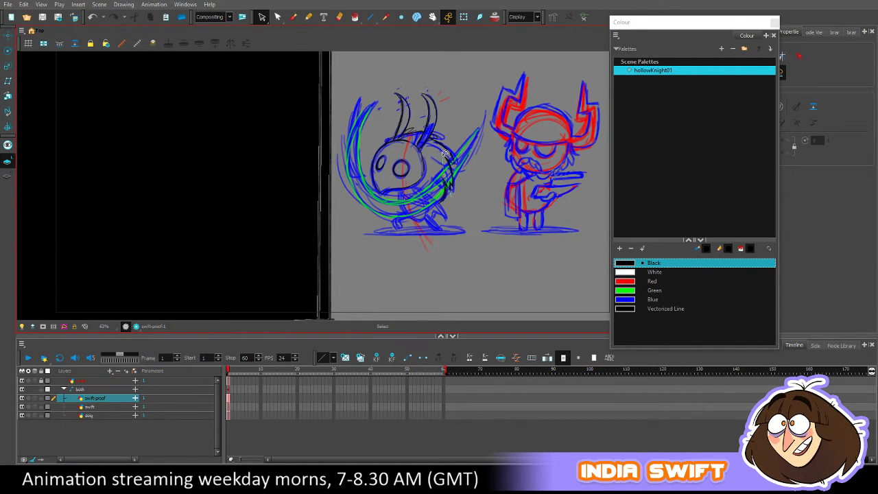
mouse_move(445, 154)
mouse_down()
mouse_move(450, 180)
mouse_move(465, 194)
mouse_up()
click(489, 164)
click(293, 16)
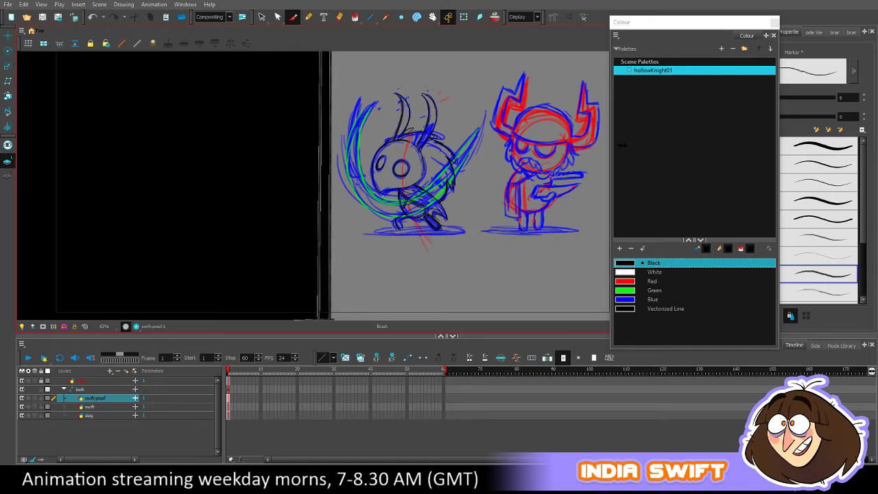
- Set the brush's maximum size to 13.8 and shade the swift character's body and legs in Black
drag(740, 20, 684, 20)
mouse_move(731, 98)
mouse_down()
mouse_move(740, 98)
mouse_move(732, 98)
mouse_up()
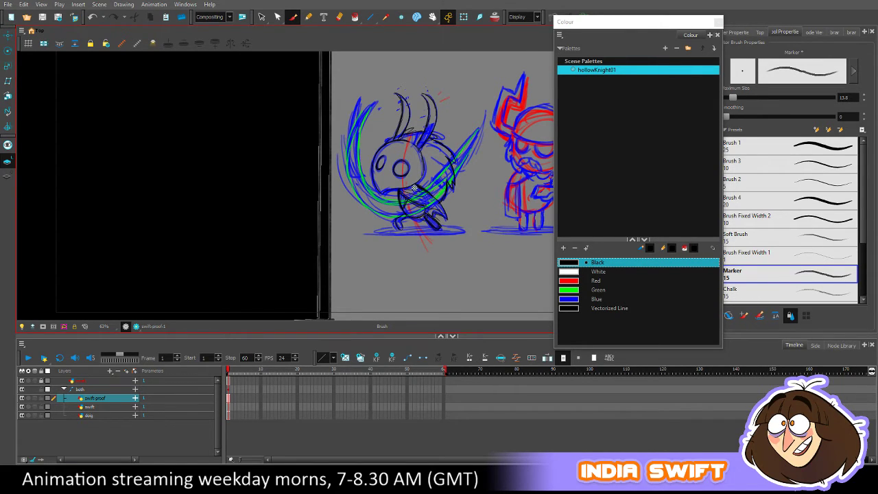
key(alt+e)
key(alt+b)
mouse_move(399, 193)
mouse_down()
mouse_move(415, 185)
mouse_move(407, 187)
mouse_up()
mouse_move(406, 202)
mouse_down()
mouse_move(405, 213)
mouse_move(421, 214)
mouse_move(398, 224)
mouse_up()
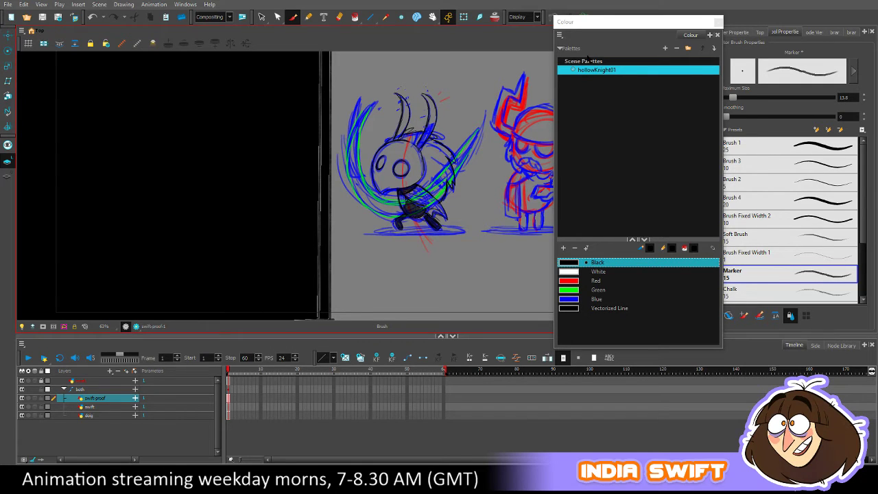
drag(617, 32, 697, 35)
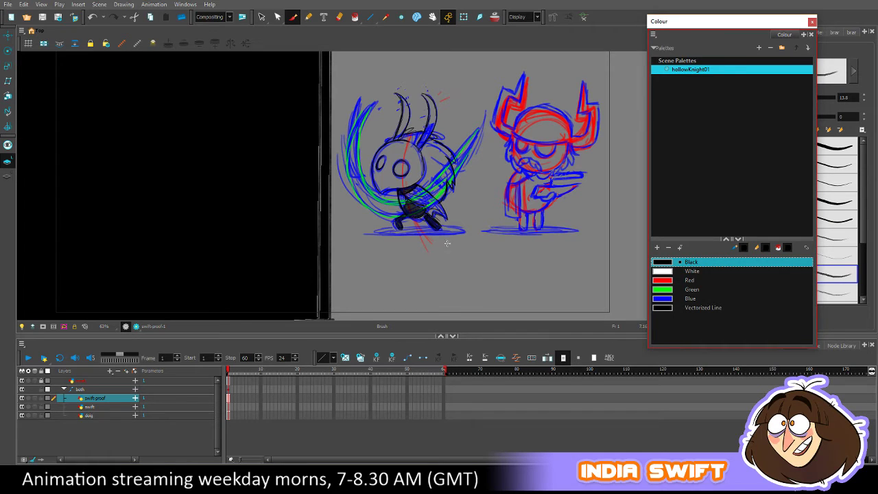
- Add a vector drawing layer named doig-proof directly above the doig layer
click(228, 408)
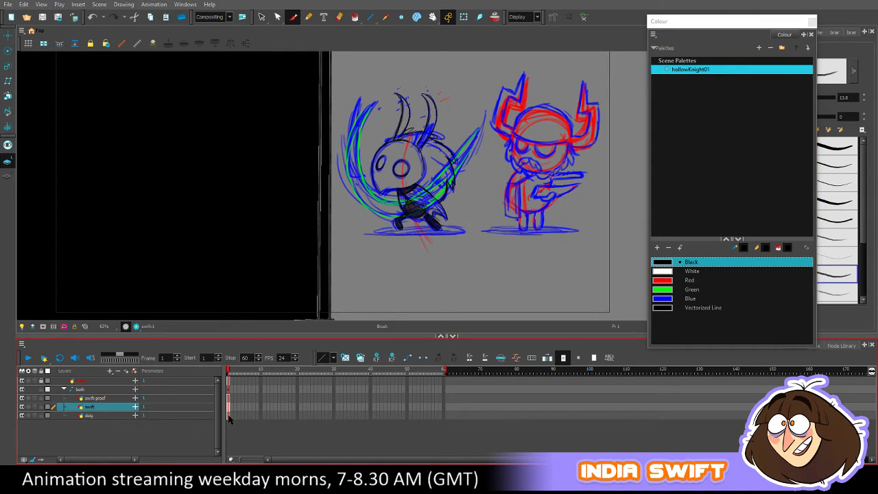
click(229, 417)
click(125, 372)
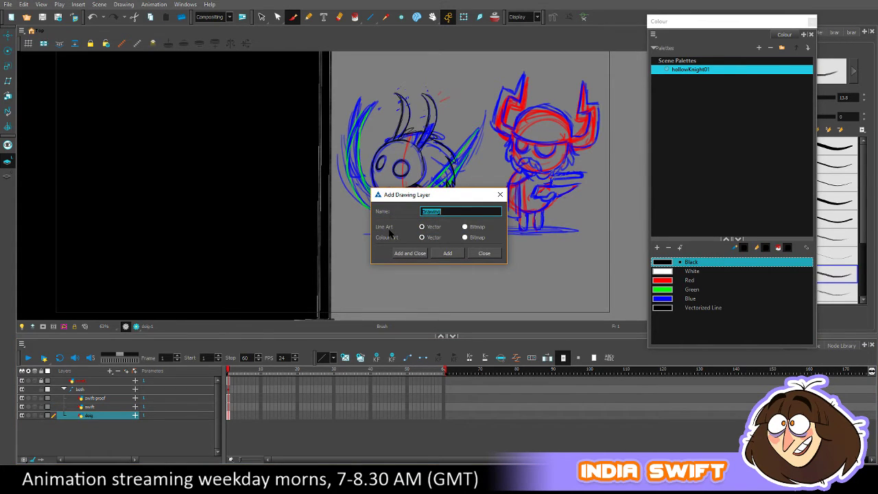
text(doig-proof)
key(Return)
click(484, 253)
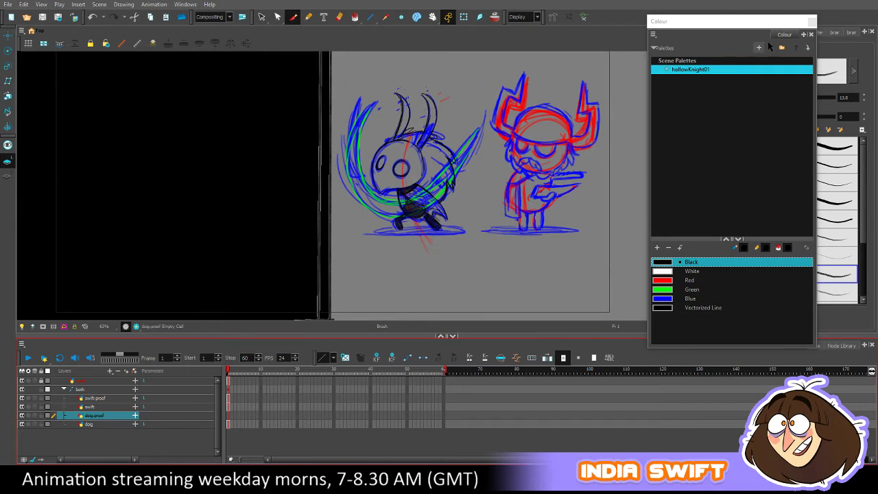
- Set the brush's maximum size to 6 and trace the bearded character's face outline in Black on the doig-proof layer
mouse_move(780, 24)
mouse_down()
mouse_move(753, 46)
mouse_move(755, 121)
mouse_up()
drag(784, 22, 739, 153)
drag(738, 98, 727, 100)
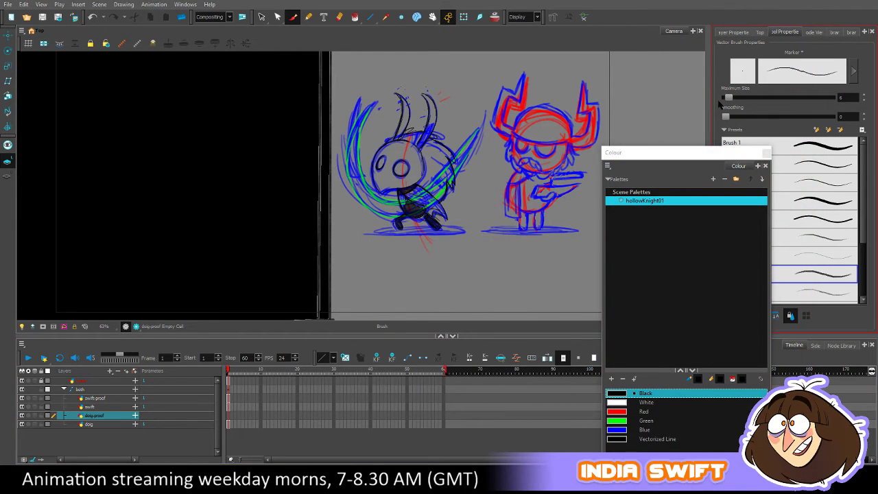
click(511, 139)
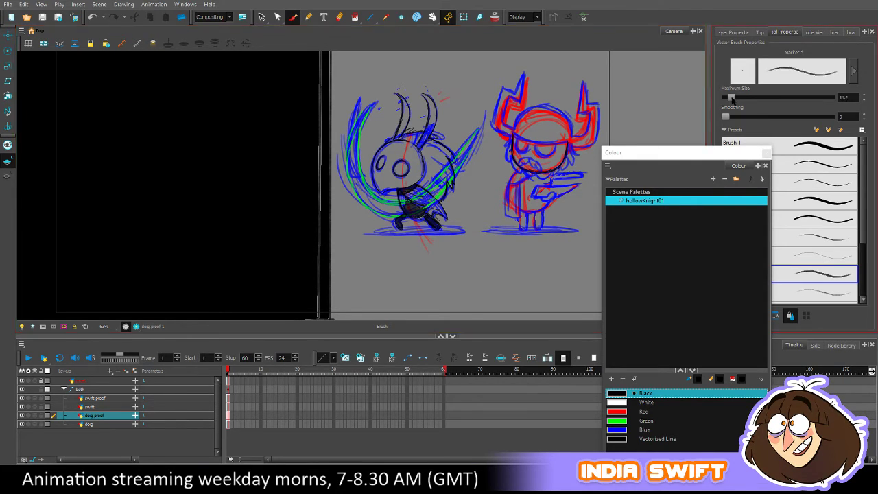
- Set the brush's maximum size to 10.4 and trace the bearded character's moustache and helmet dome in Black
drag(728, 97, 737, 97)
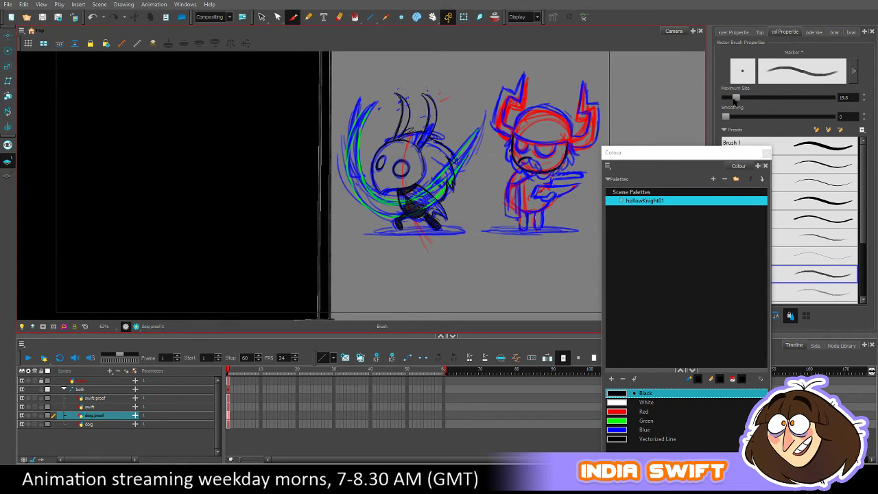
drag(736, 97, 732, 97)
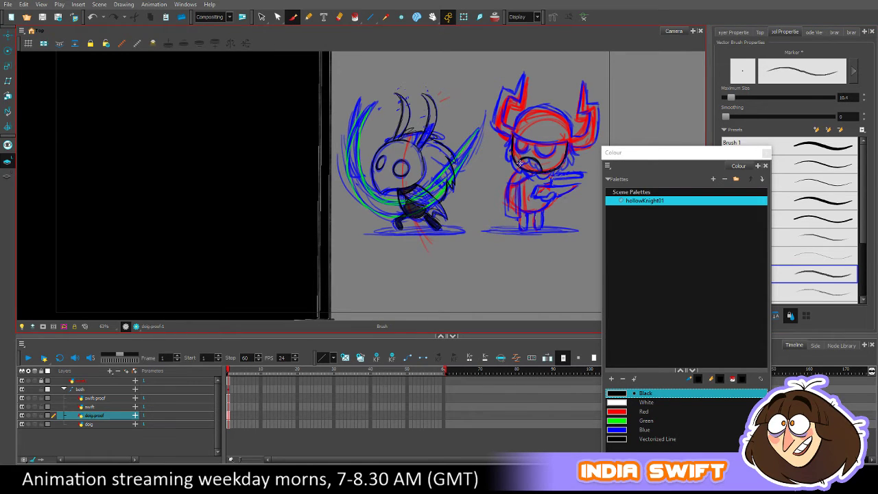
drag(519, 162, 540, 170)
drag(519, 132, 567, 140)
key(e)
mouse_move(523, 125)
mouse_down()
mouse_move(517, 130)
mouse_move(549, 138)
mouse_up()
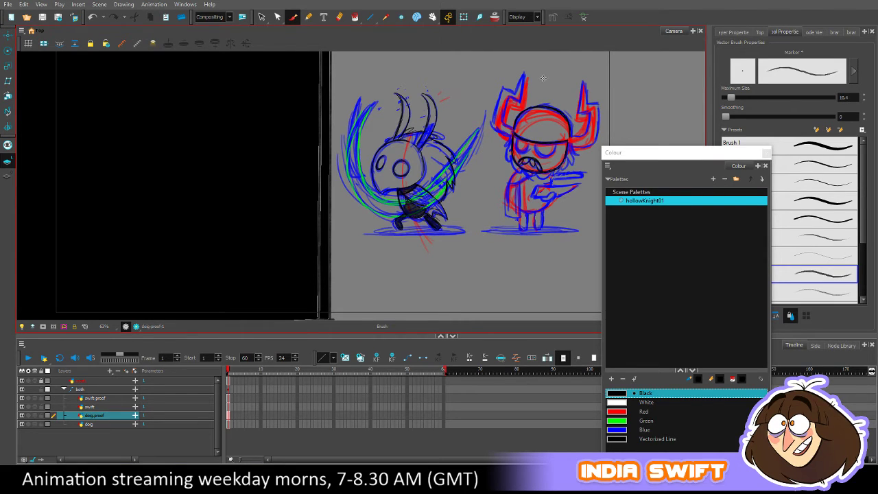
- Select the bearded character's helmet dome lines, save the scene, and clear the selection
click(261, 17)
click(506, 122)
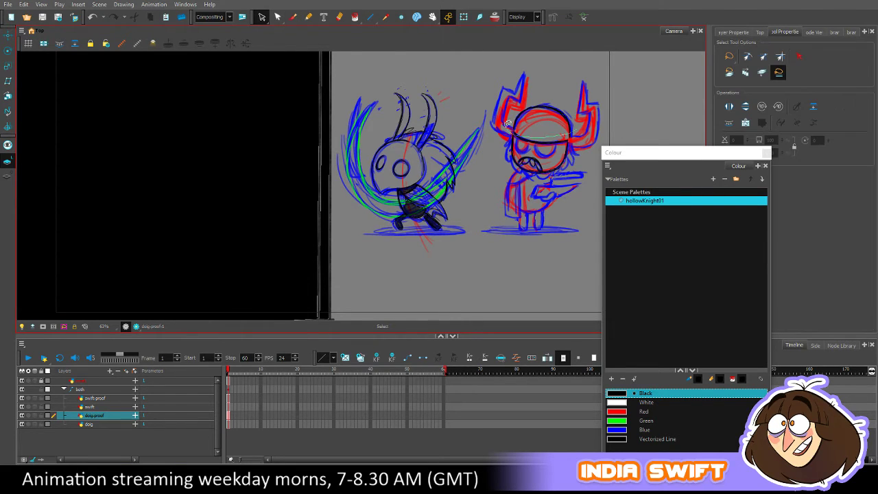
mouse_move(507, 124)
mouse_down()
mouse_move(590, 101)
mouse_move(575, 134)
mouse_move(591, 103)
mouse_up()
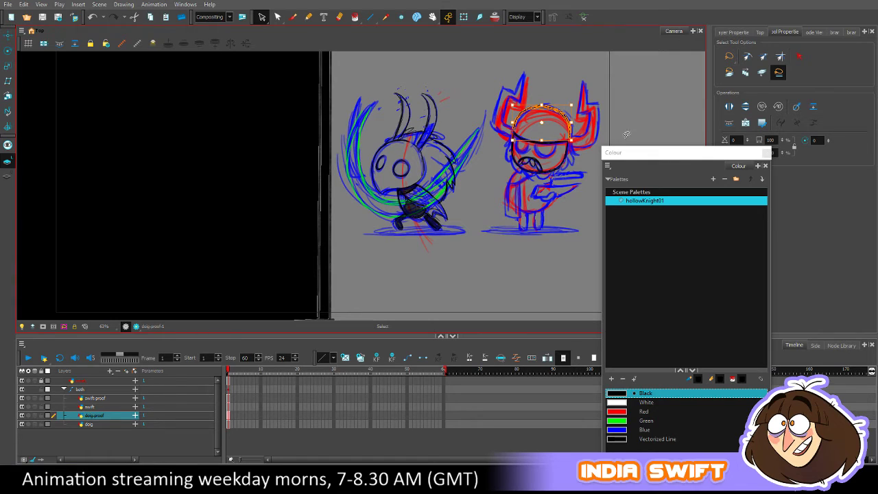
key(ctrl+s)
key(Escape)
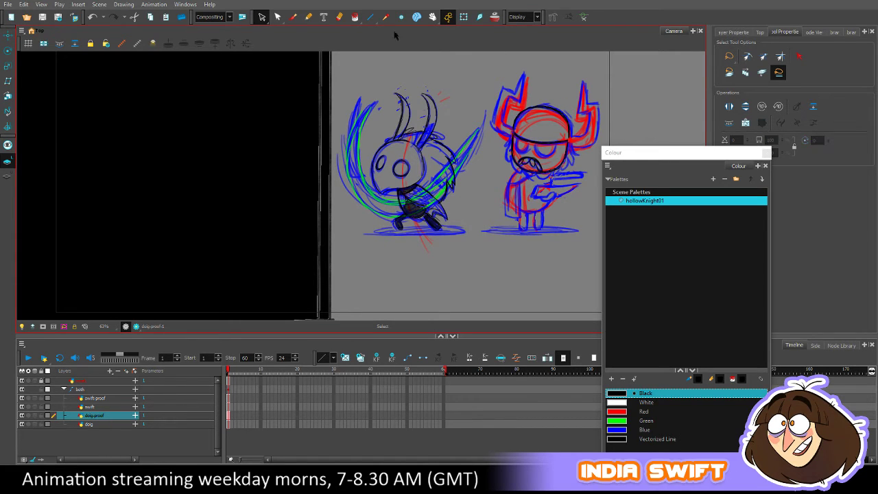
- Trace the bearded character's jagged horns, shaggy hair and cloaked body in Black, erasing stray lines on the horn
click(293, 16)
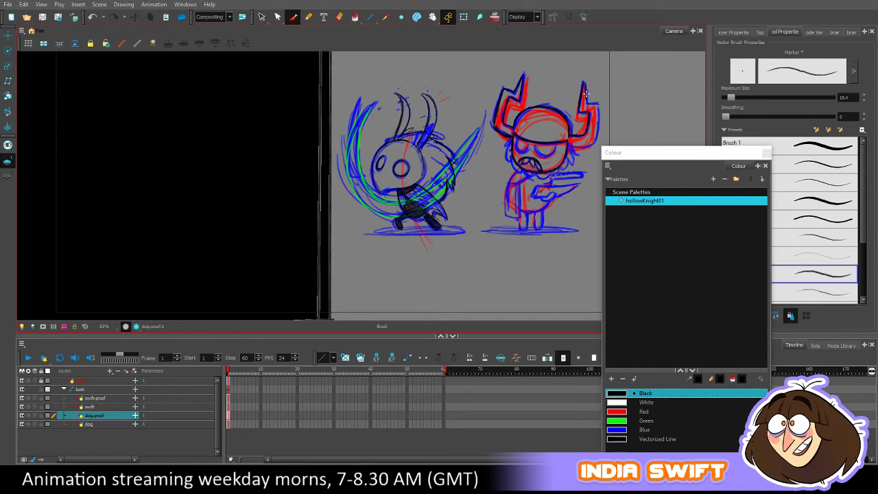
mouse_move(585, 94)
mouse_down()
mouse_move(596, 127)
mouse_move(598, 109)
mouse_move(590, 141)
mouse_up()
key(alt+e)
mouse_move(594, 124)
mouse_down()
mouse_move(593, 114)
mouse_move(592, 137)
mouse_move(581, 110)
mouse_up()
key(alt+b)
mouse_move(588, 114)
mouse_down()
mouse_move(596, 120)
mouse_move(593, 141)
mouse_up()
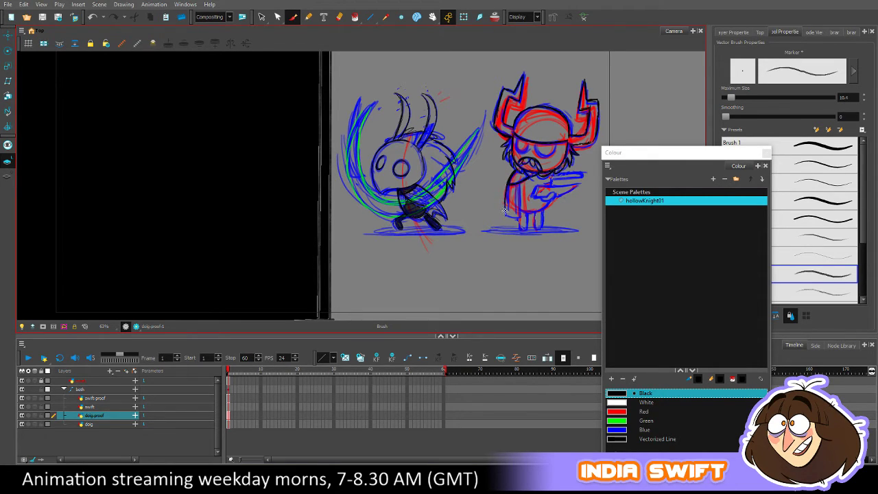
mouse_move(509, 181)
mouse_down()
mouse_move(506, 215)
mouse_move(521, 216)
mouse_up()
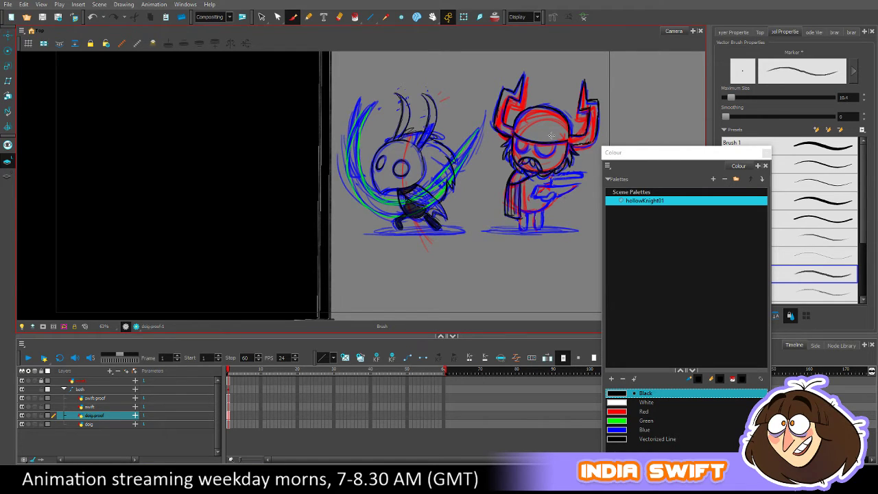
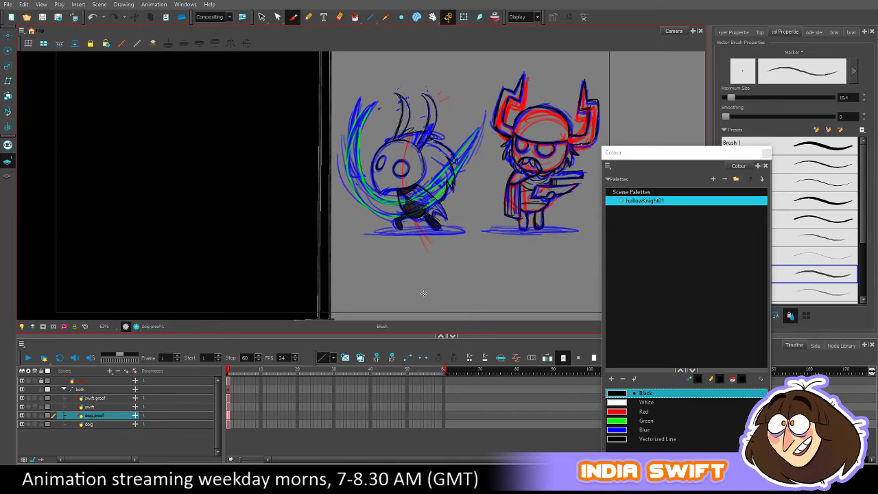
- Lower the doig layer's opacity to 18 in its layer properties
double_click(92, 423)
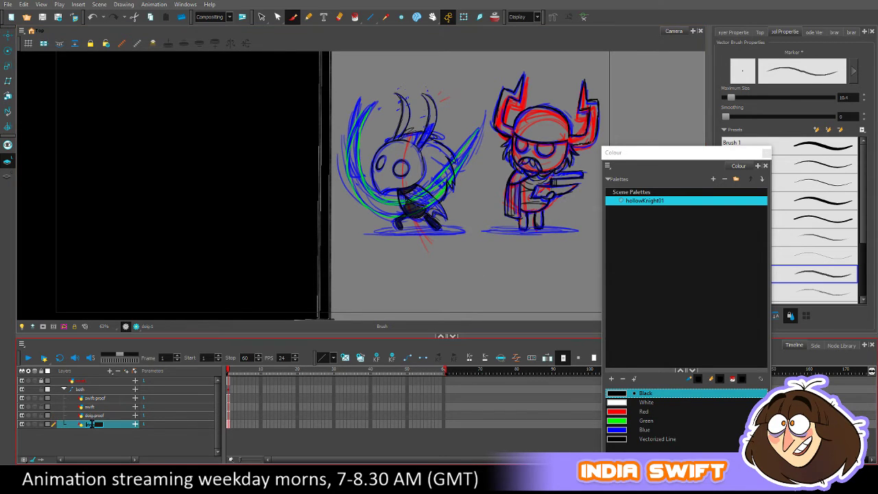
double_click(83, 424)
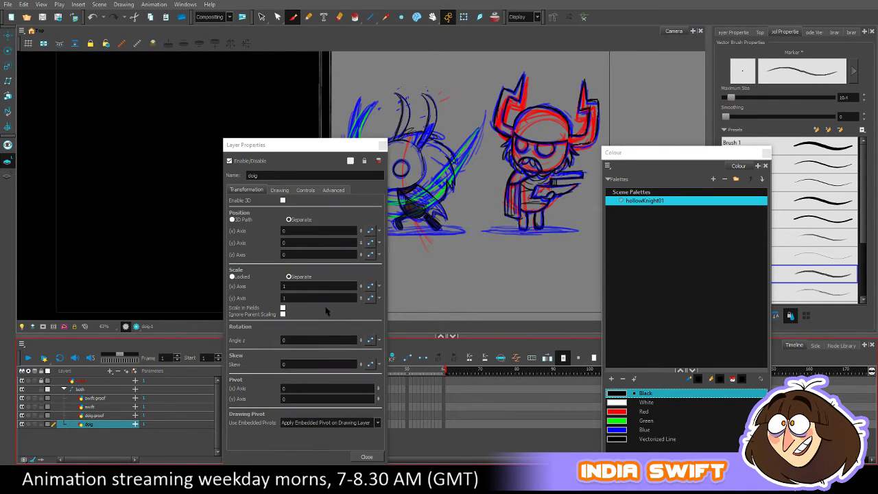
click(334, 190)
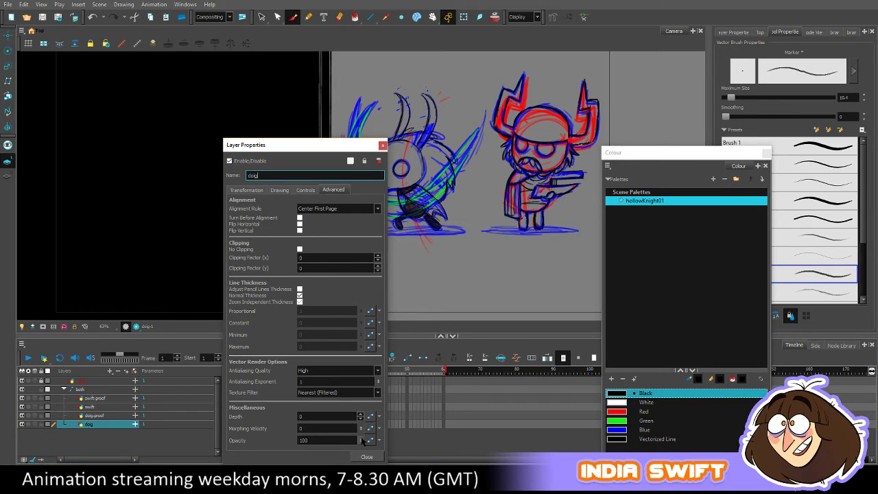
mouse_move(363, 441)
mouse_down()
mouse_move(360, 451)
mouse_move(365, 444)
mouse_up()
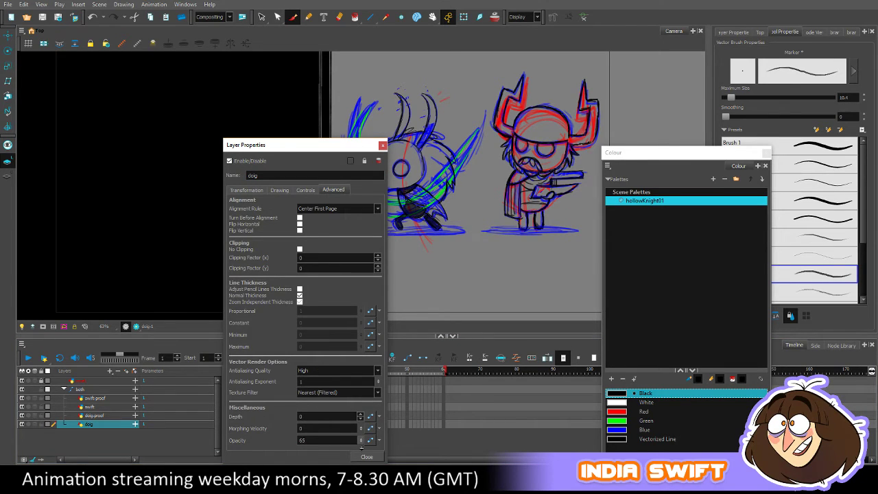
key(alt+Tab)
click(361, 442)
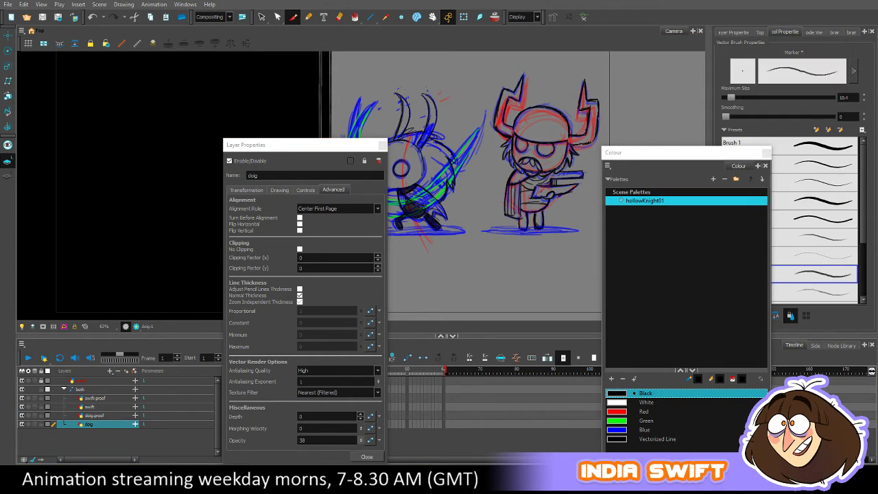
drag(359, 444, 360, 425)
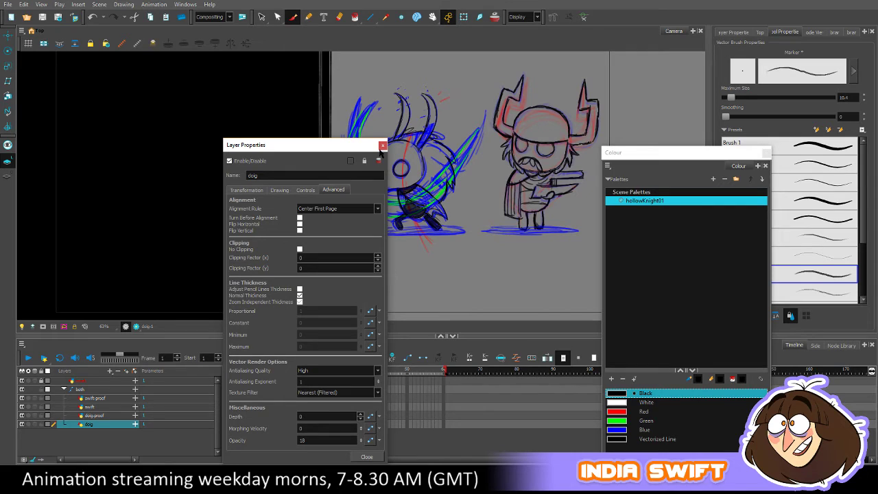
click(382, 146)
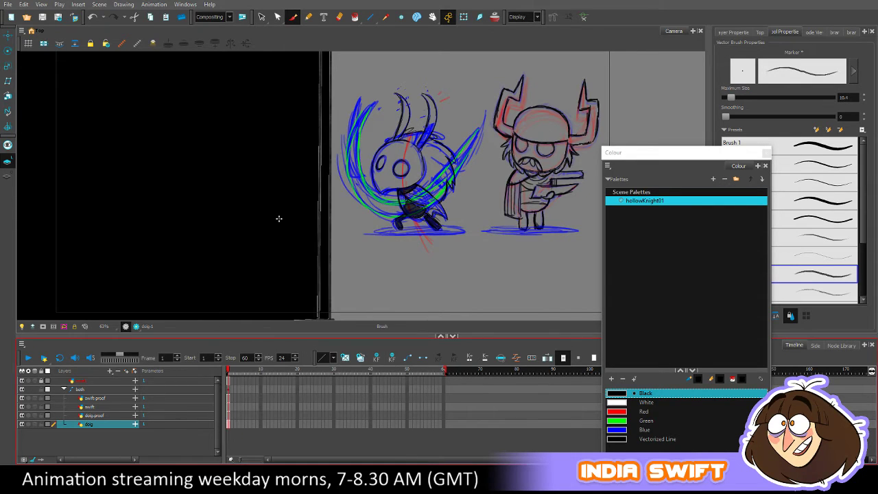
- Set the swift layer's opacity to 20 in its layer properties
double_click(97, 407)
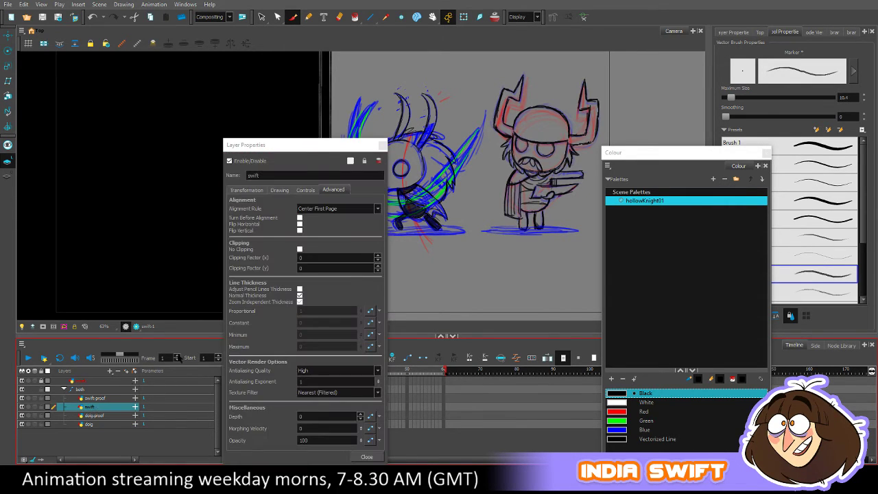
drag(361, 439, 361, 446)
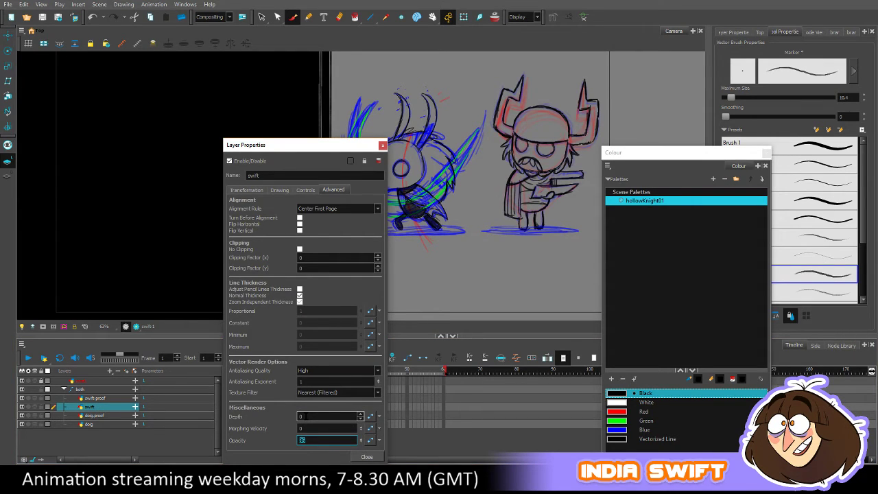
text(20)
click(359, 454)
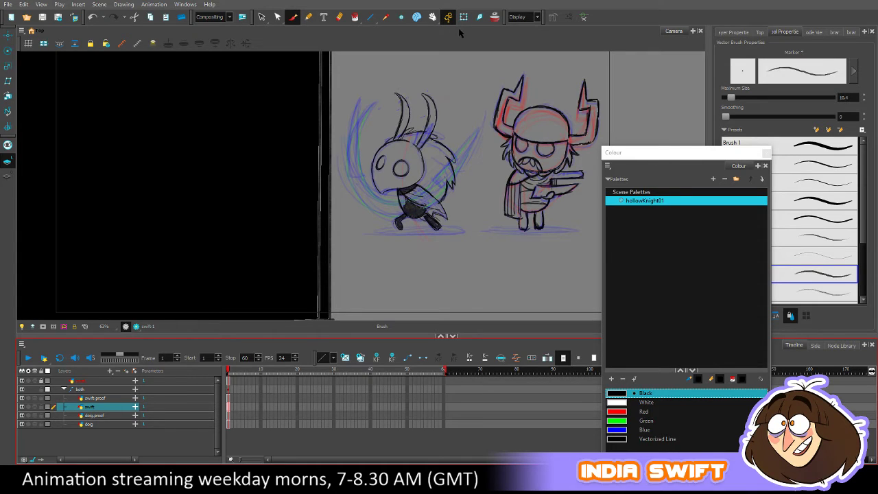
- Extend the exposure of the swift-proof, swift, doig-proof and doig drawings to frame 5
click(250, 370)
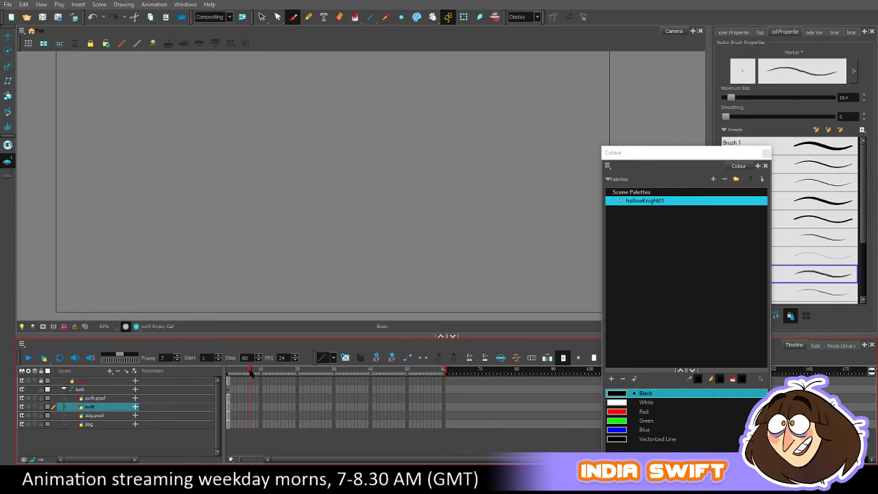
drag(243, 425, 241, 396)
click(246, 417)
key(F5)
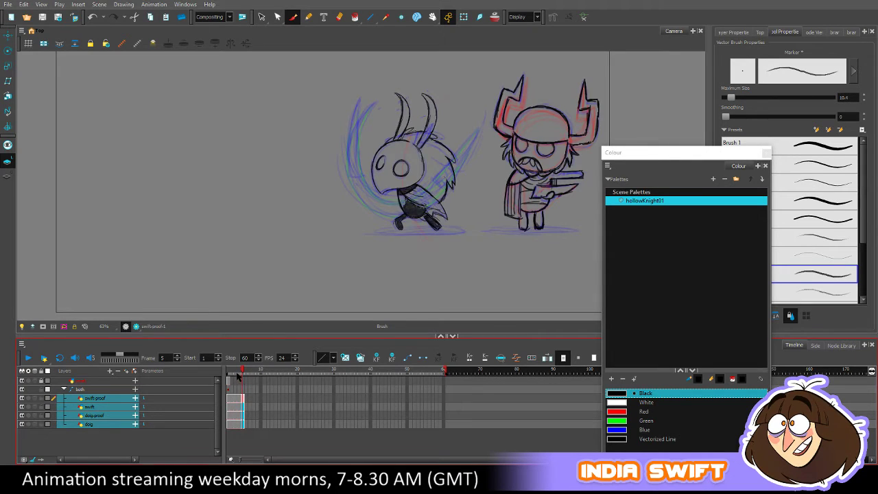
- Duplicate the drawings of all four character layers at frame 4 so the second pose can be edited separately
drag(242, 369, 238, 369)
click(239, 401)
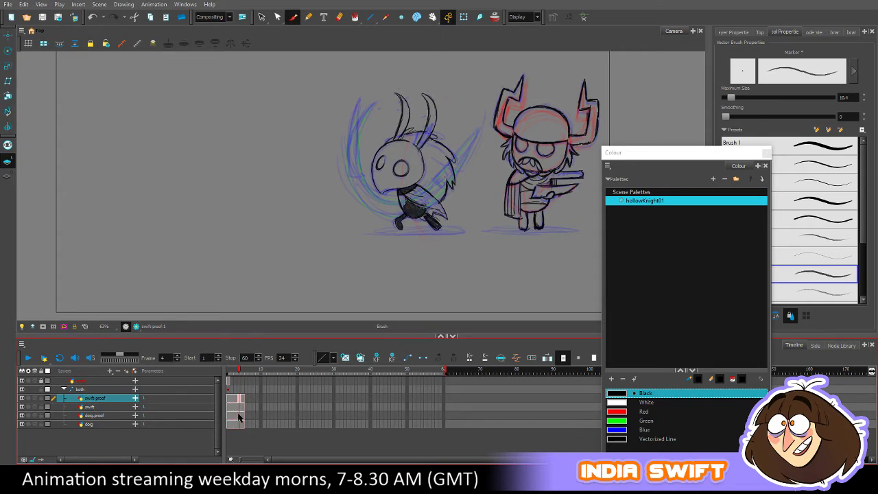
drag(239, 424, 240, 399)
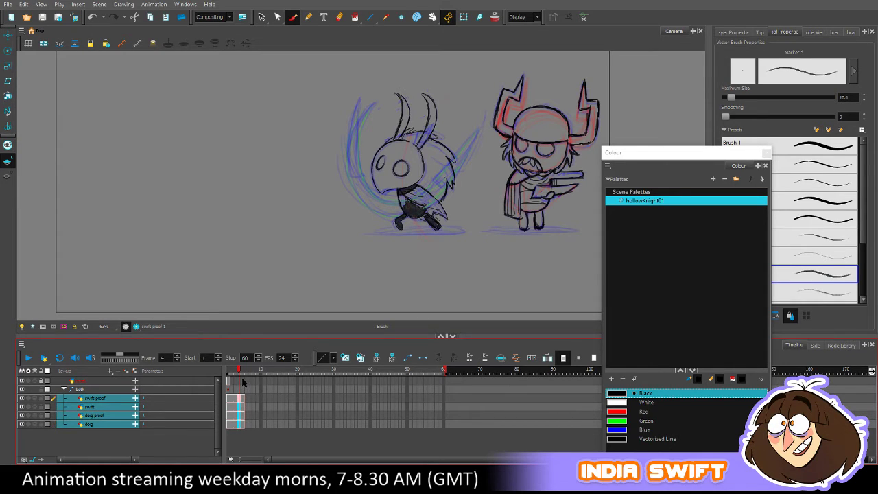
click(247, 398)
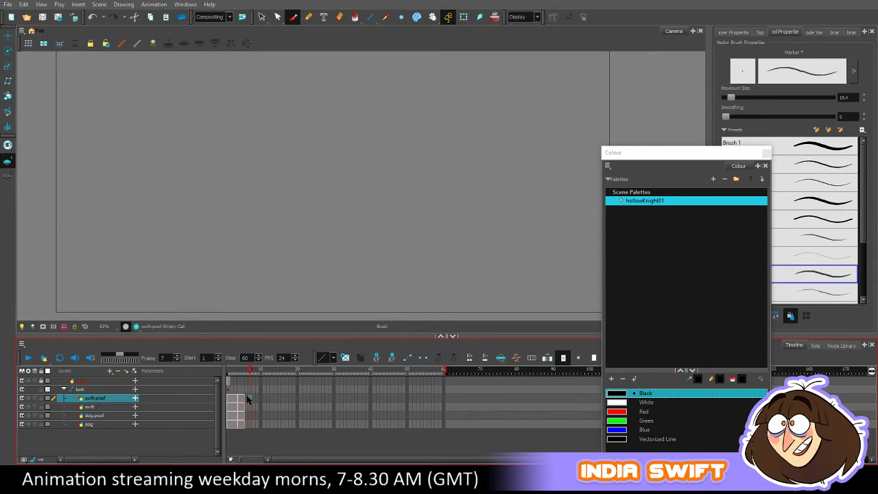
click(242, 401)
click(236, 401)
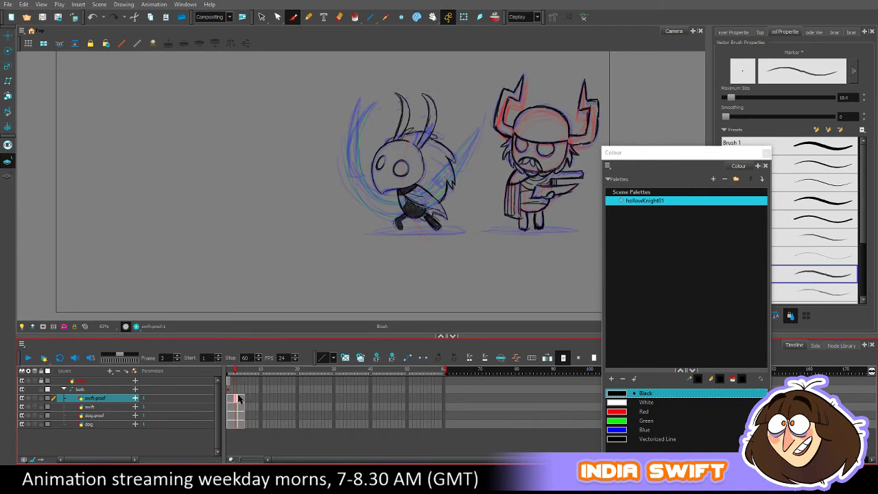
click(239, 399)
- Select the swift character's head and horns on frame 4, relocate the pivot near the neck, and rotate the selection slightly
click(262, 17)
mouse_move(434, 177)
mouse_down()
mouse_move(376, 192)
mouse_move(359, 103)
mouse_move(437, 58)
mouse_move(446, 103)
mouse_move(413, 153)
mouse_up()
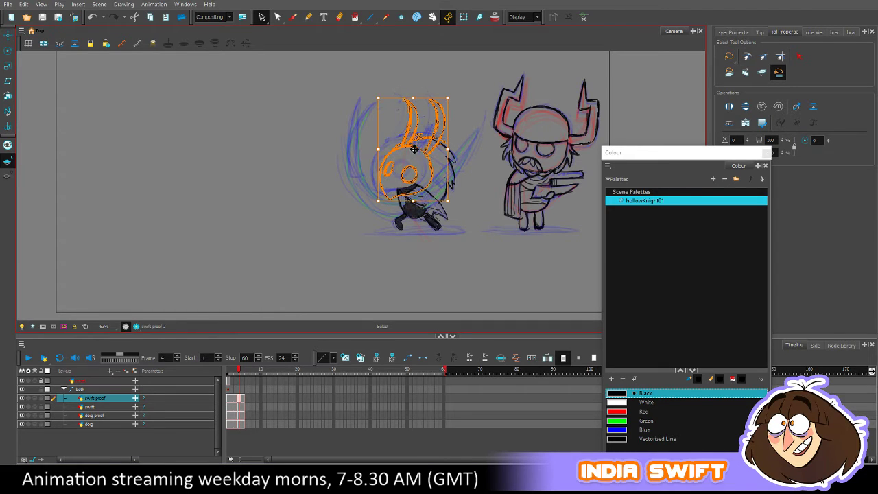
key(ctrl+z)
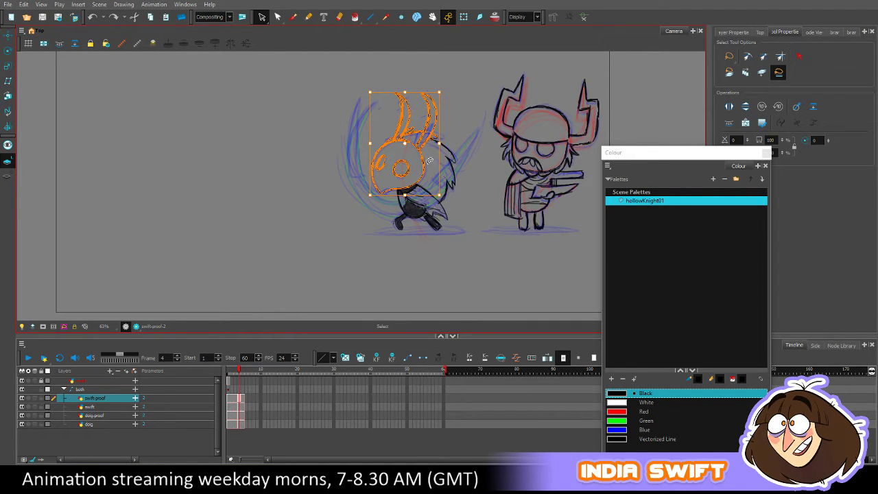
mouse_move(405, 143)
mouse_down()
mouse_move(417, 145)
mouse_move(423, 183)
mouse_up()
drag(373, 200, 371, 196)
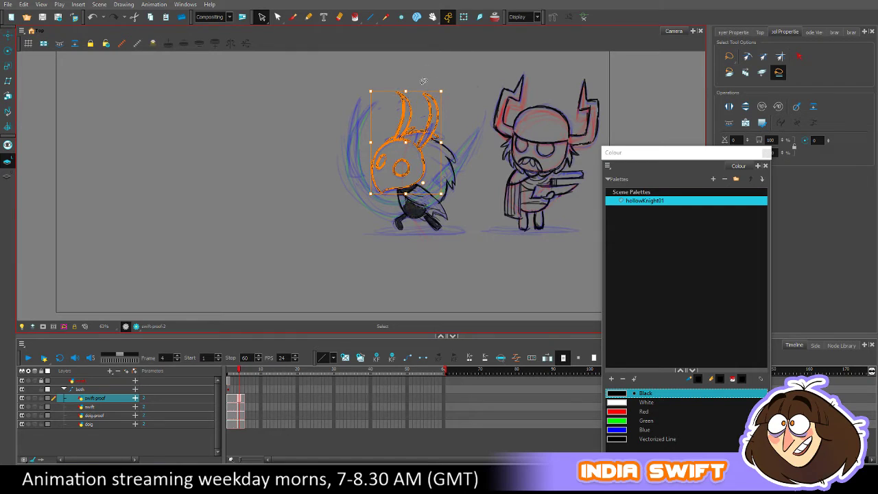
- Nudge the swift character's head and horns slightly up and left, and fine-tune their tilt on frame 4
key(Up)
key(Up)
key(Left)
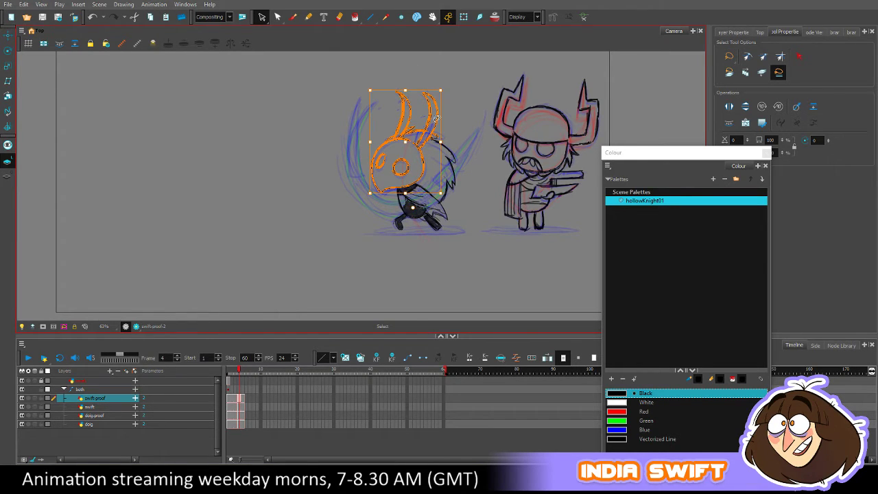
drag(442, 92, 442, 90)
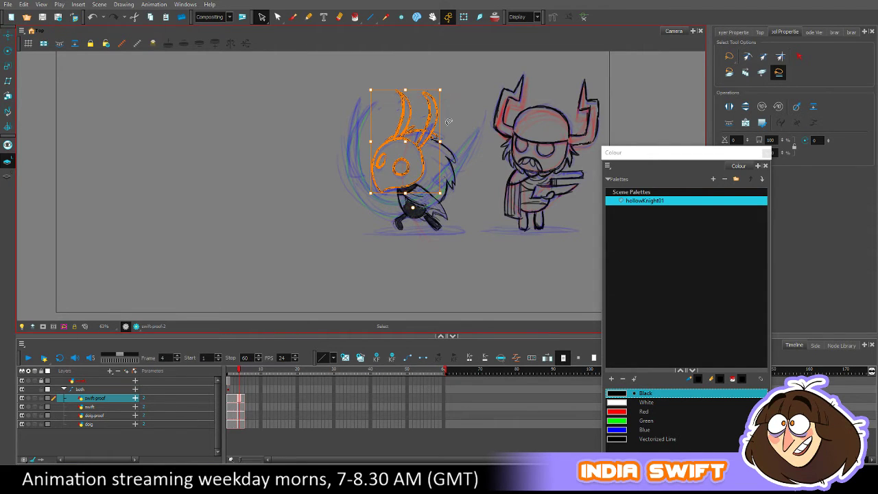
key(ctrl+a)
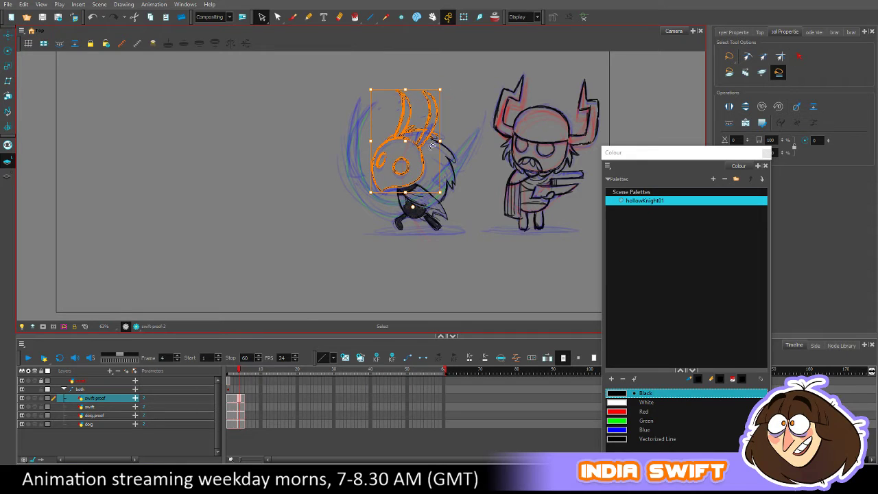
click(404, 171)
drag(449, 88, 448, 87)
key(comma)
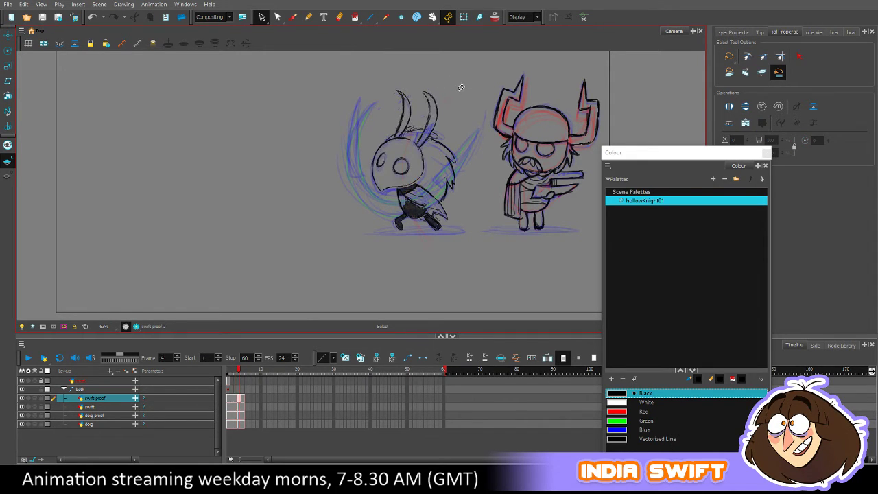
- Select the swift character's rear hair spikes on frame 4 and adjust them slightly to follow the raised head
key(period)
mouse_move(440, 141)
mouse_down()
mouse_move(456, 181)
mouse_move(443, 181)
mouse_move(429, 147)
mouse_move(467, 121)
mouse_move(463, 137)
mouse_move(444, 148)
mouse_move(463, 161)
mouse_move(450, 173)
mouse_move(470, 181)
mouse_move(445, 154)
mouse_up()
key(comma)
key(period)
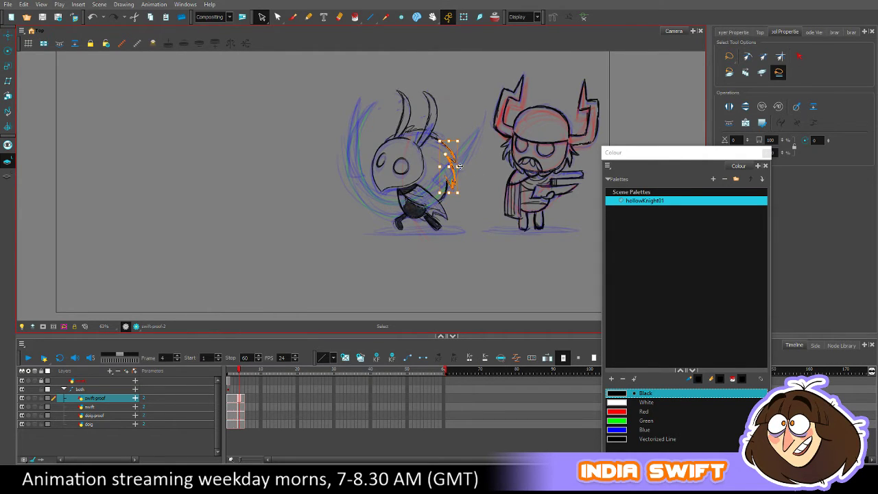
drag(462, 192, 464, 193)
click(466, 188)
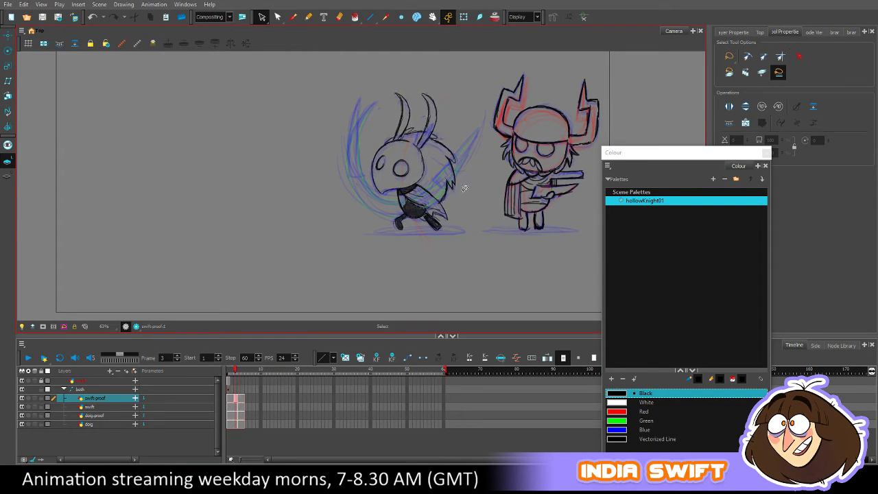
- Adjust the lower hair tip and the hair tufts beside the swift character's horns on frame 4
click(453, 201)
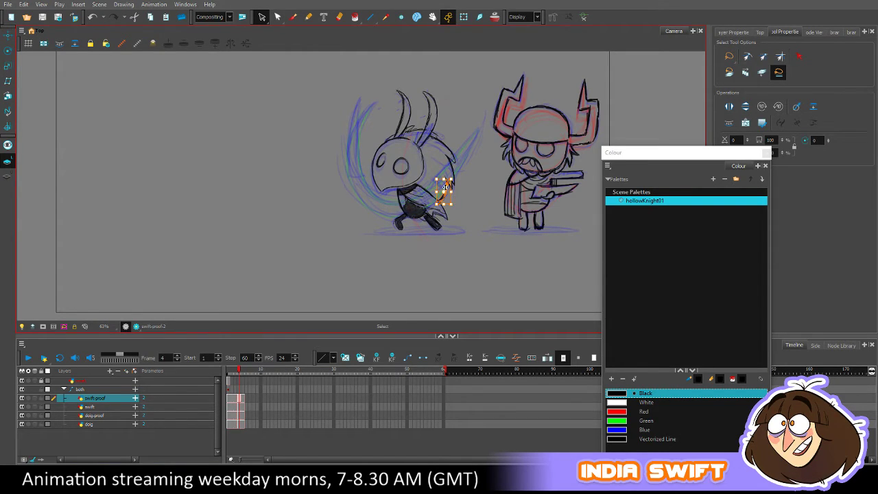
drag(446, 187, 443, 208)
click(464, 195)
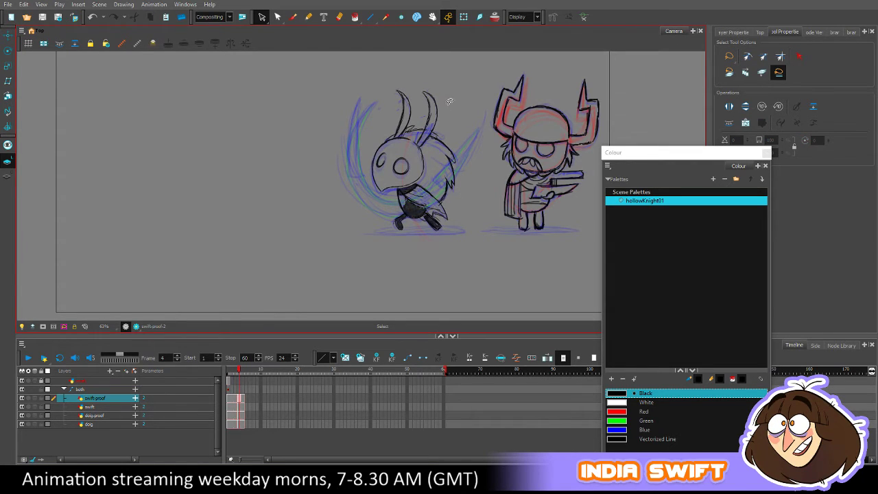
click(439, 131)
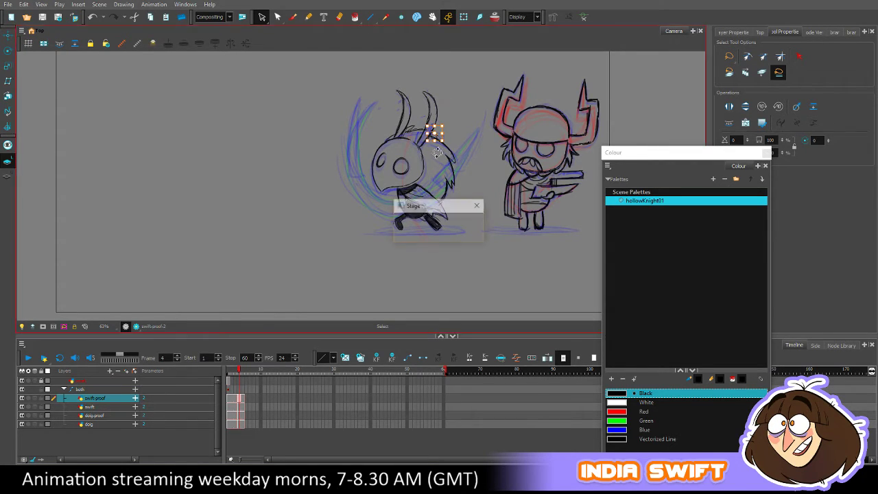
click(416, 130)
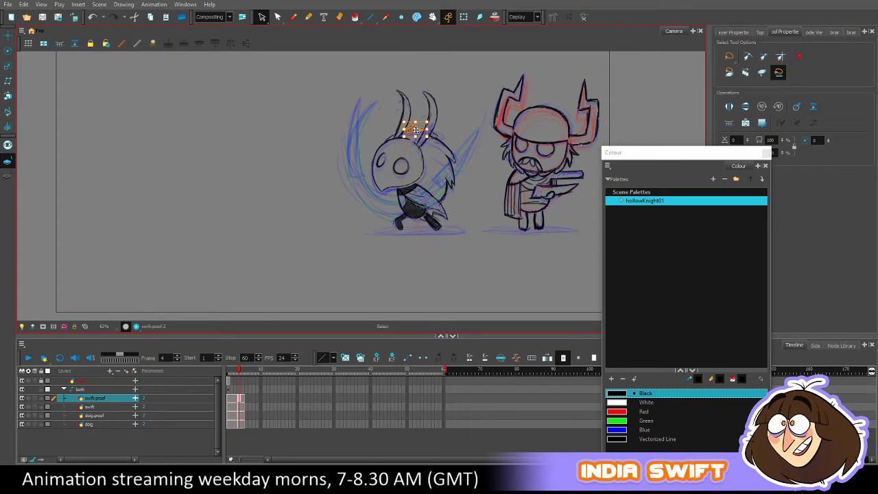
drag(433, 120, 432, 116)
click(458, 115)
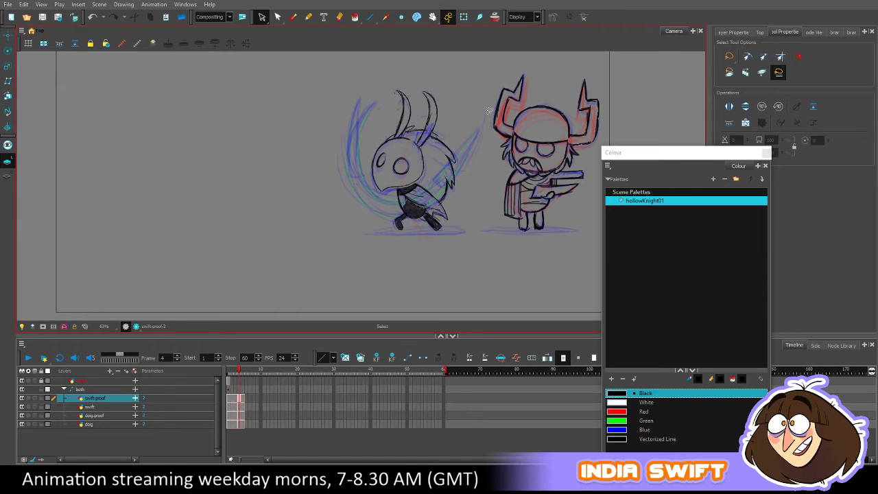
- Flip back and forth between the first frames to compare the swift character's two poses
key(comma)
key(period)
key(comma)
key(comma)
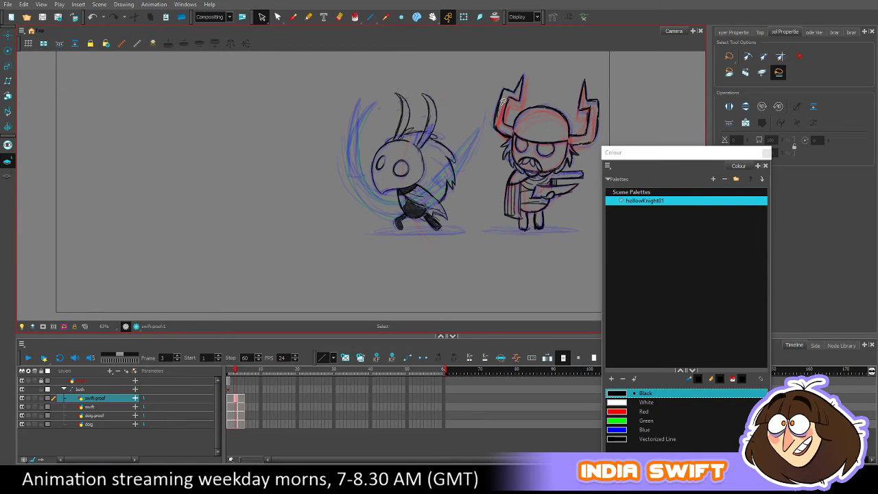
key(comma)
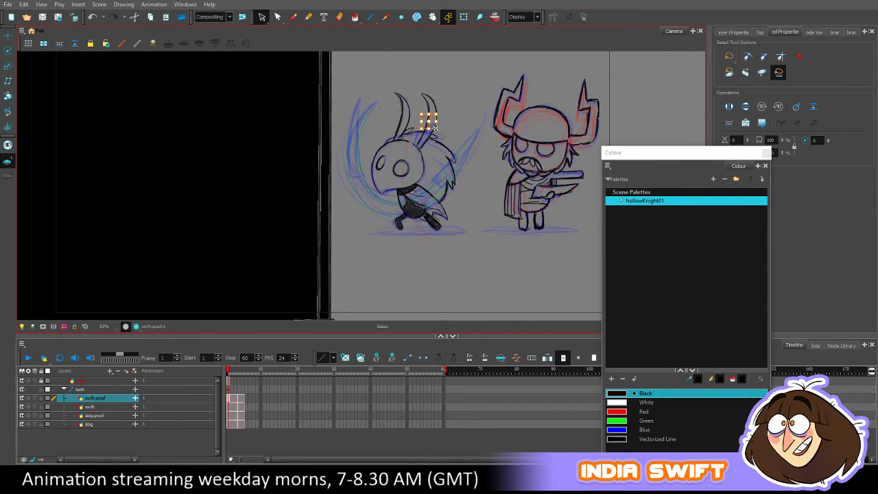
key(period)
key(period)
key(period)
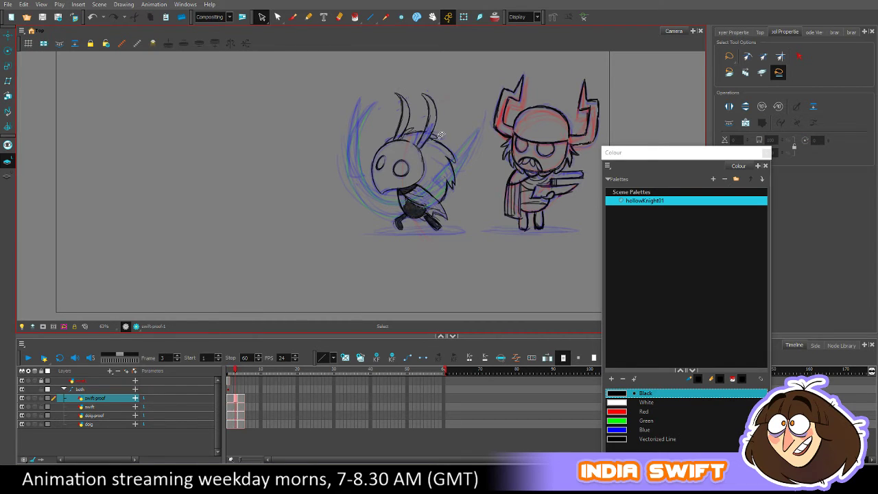
key(comma)
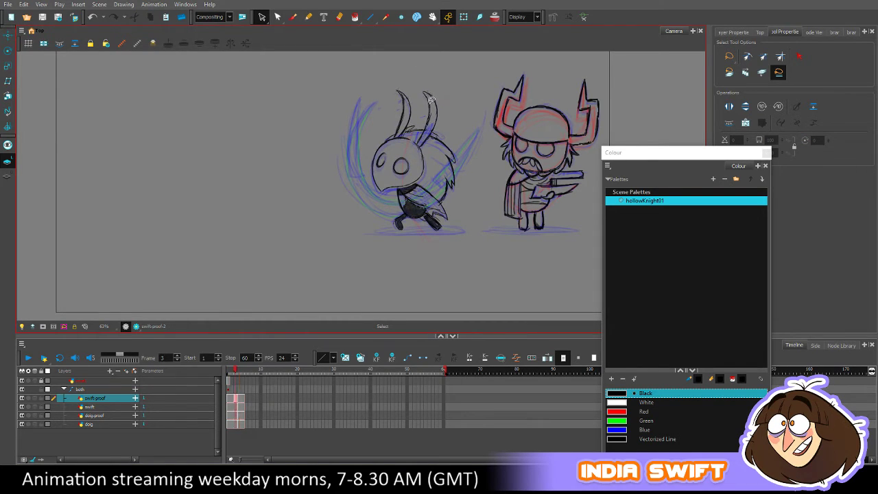
key(period)
key(comma)
key(period)
- Select the swift character's torso and front leg on frame 4 and adjust their position slightly
mouse_move(398, 191)
mouse_down()
mouse_move(394, 199)
mouse_move(416, 186)
mouse_up()
click(431, 176)
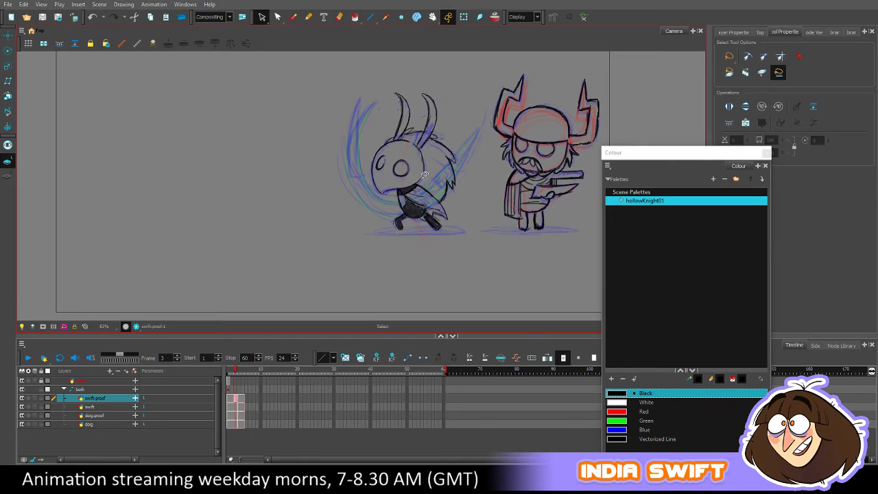
click(407, 217)
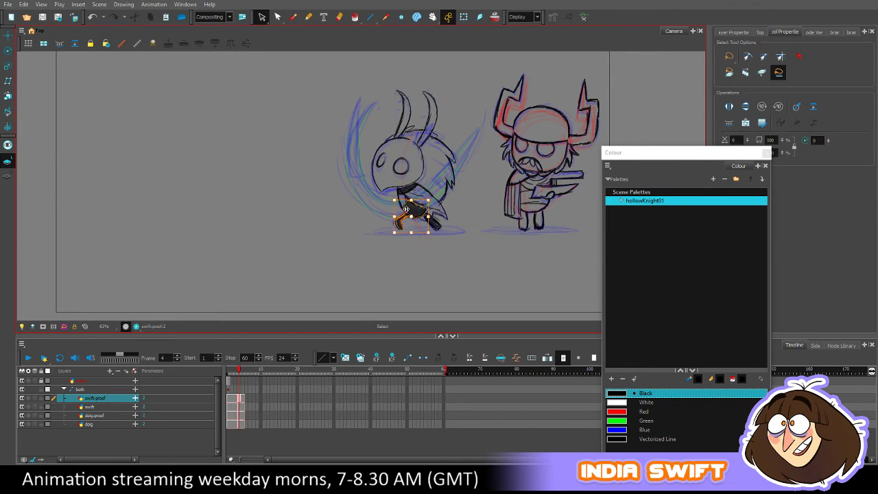
click(425, 249)
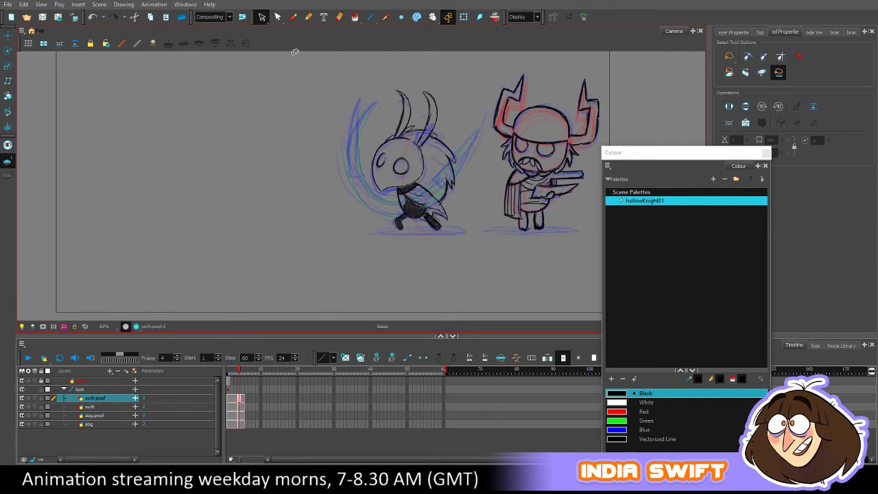
- Touch up the swift character's front leg on frame 4 with the eraser and the Marker brush
click(293, 17)
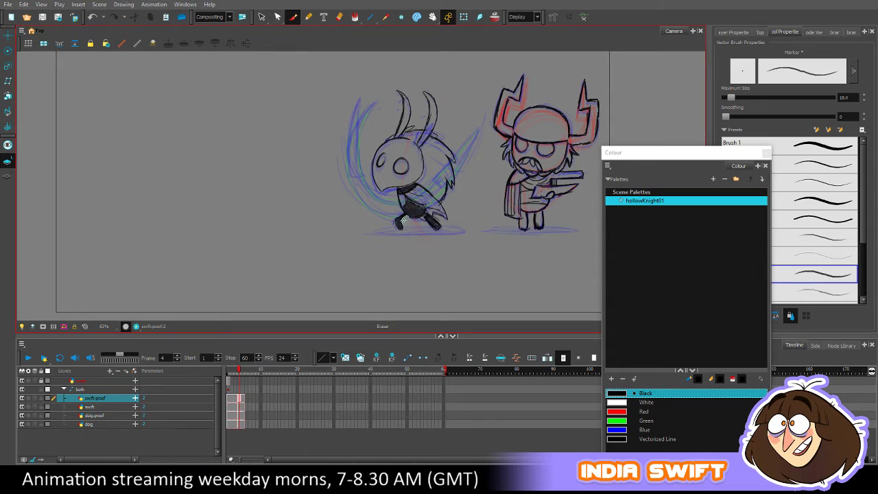
key(alt+b)
key(ctrl+z)
- Flip between frames 3 and 4 to compare the swift character's leg poses
key(.)
key(.)
key(period)
key(comma)
key(period)
key(comma)
key(period)
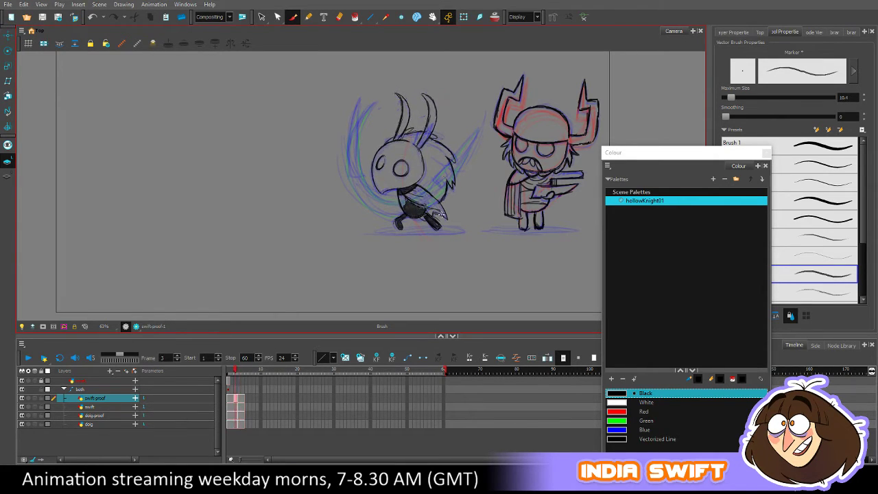
key(comma)
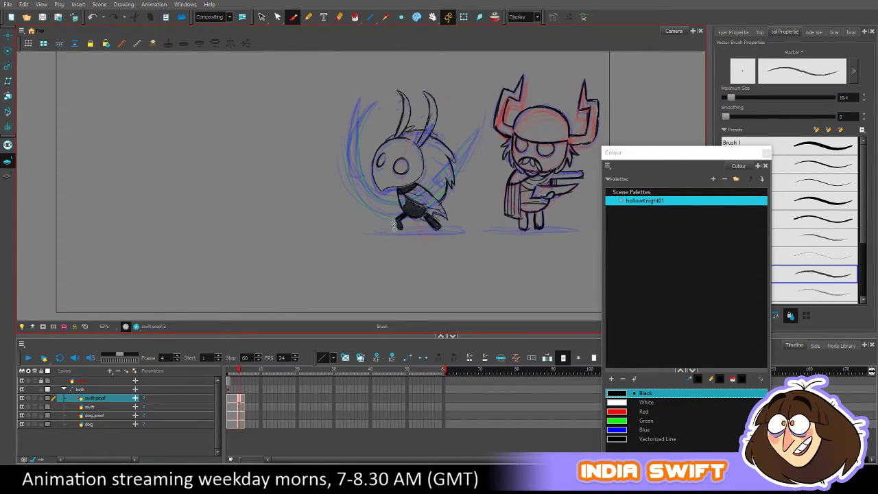
key(period)
key(period)
key(f)
key(g)
key(f)
key(period)
- Adjust the swift character's rear leg slightly on frame 4 and check it against frame 3
click(261, 16)
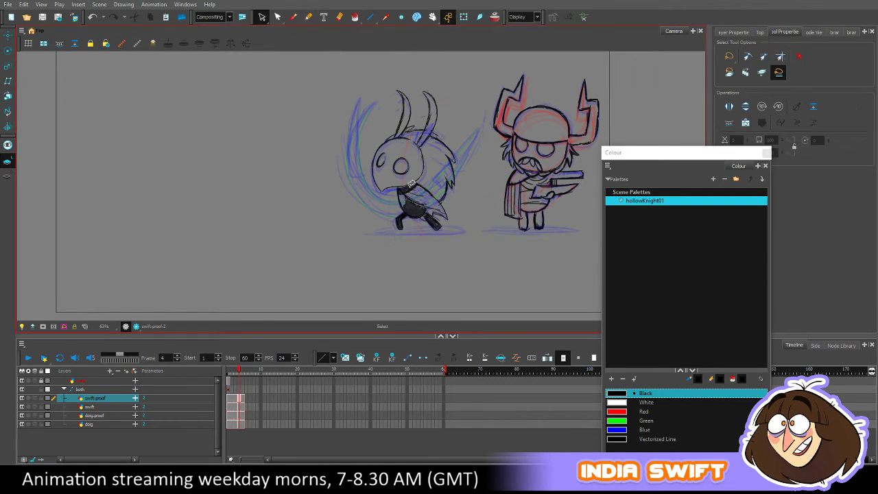
click(432, 228)
drag(438, 227, 422, 214)
key(ctrl+z)
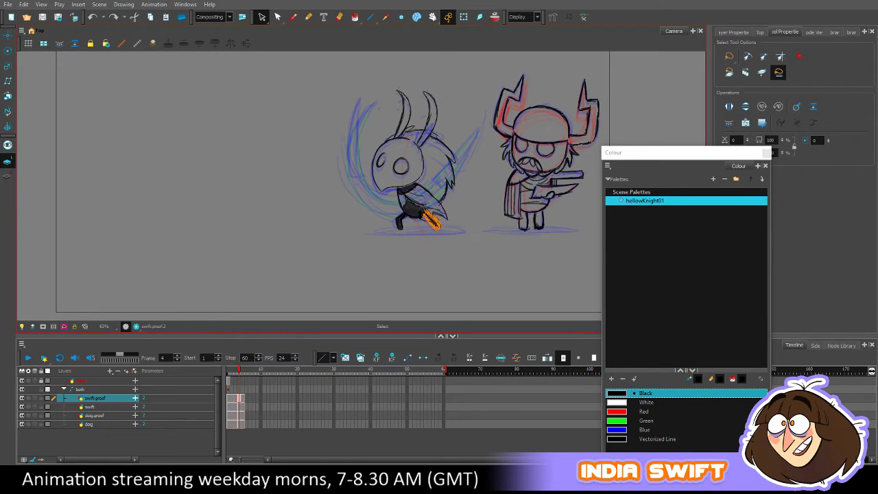
click(430, 250)
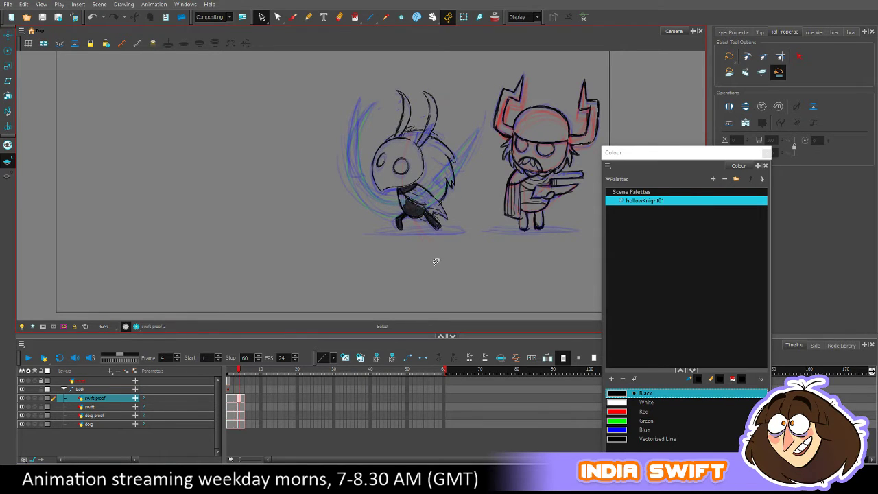
click(442, 218)
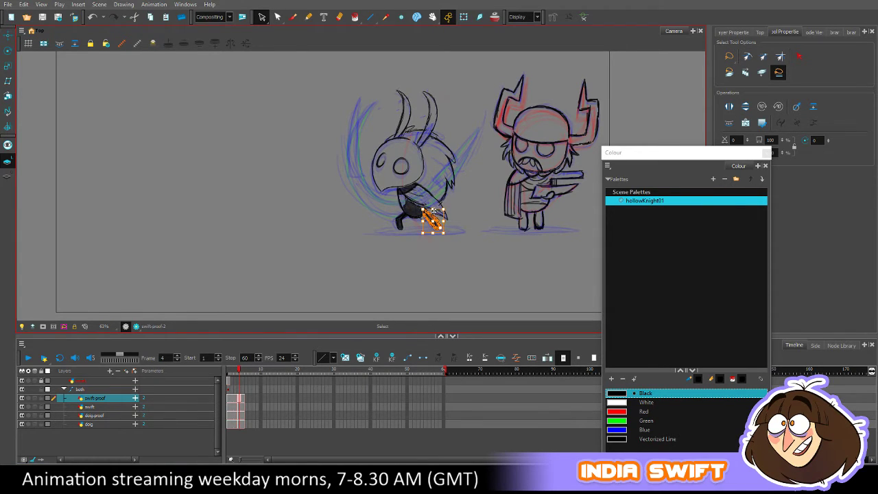
key(comma)
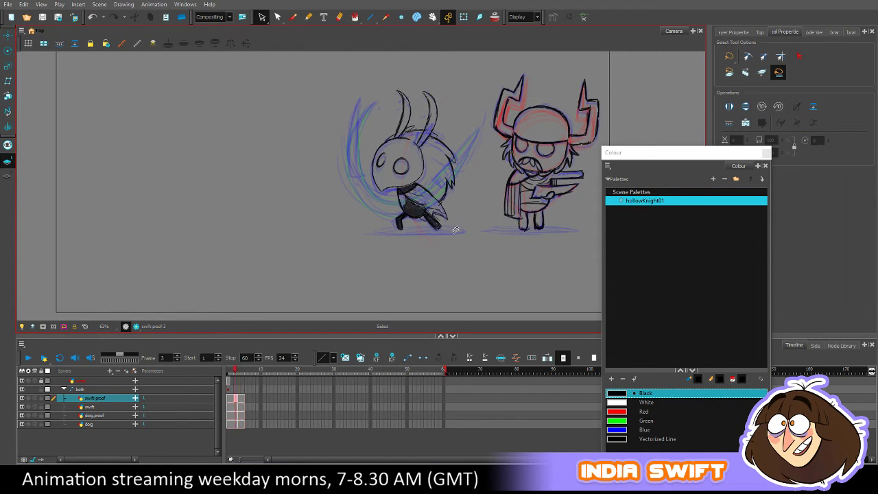
key(period)
key(comma)
key(period)
key(comma)
key(period)
key(comma)
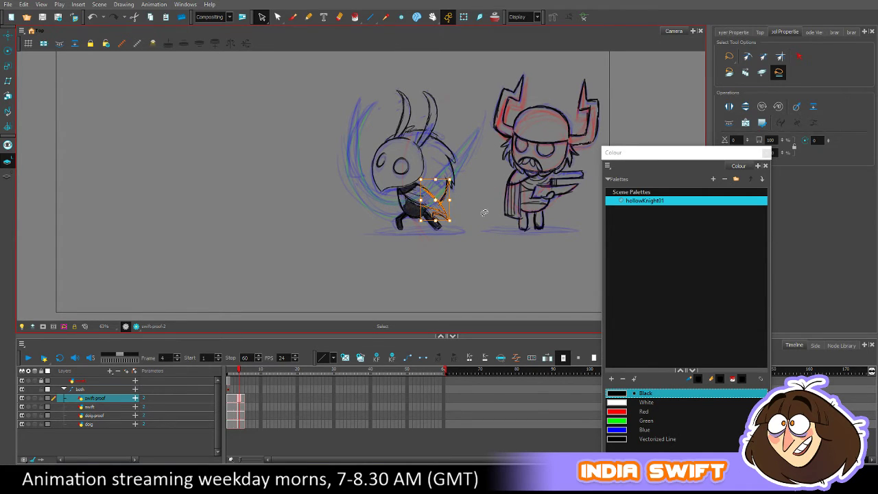
- Delete the lower cape tip of the swift character from the drawings on frames 4 and 3
key(period)
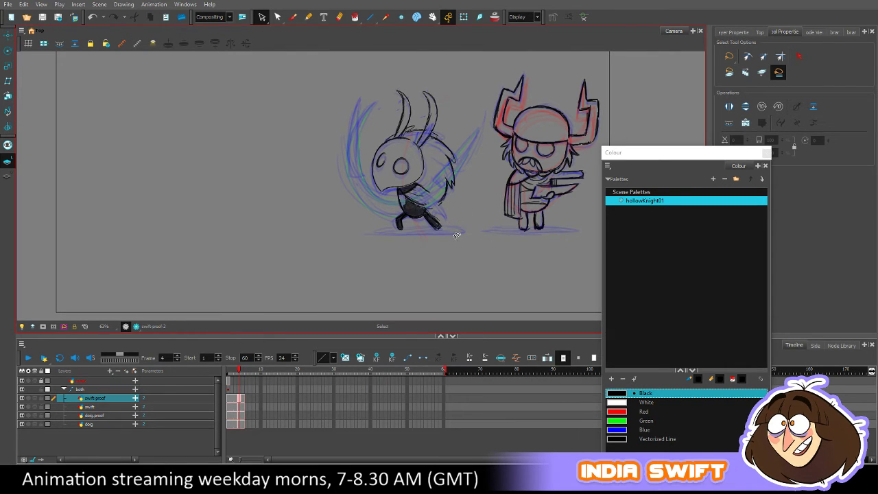
key(comma)
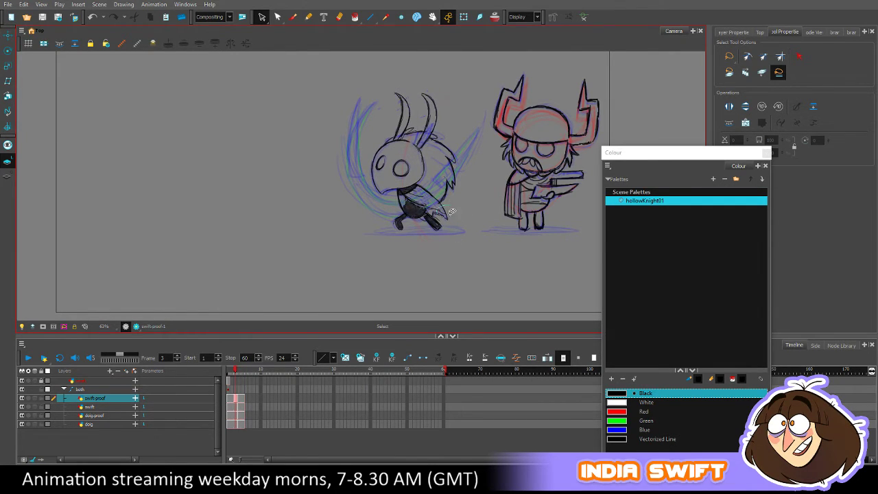
click(451, 213)
key(Delete)
key(comma)
key(period)
key(period)
key(comma)
key(period)
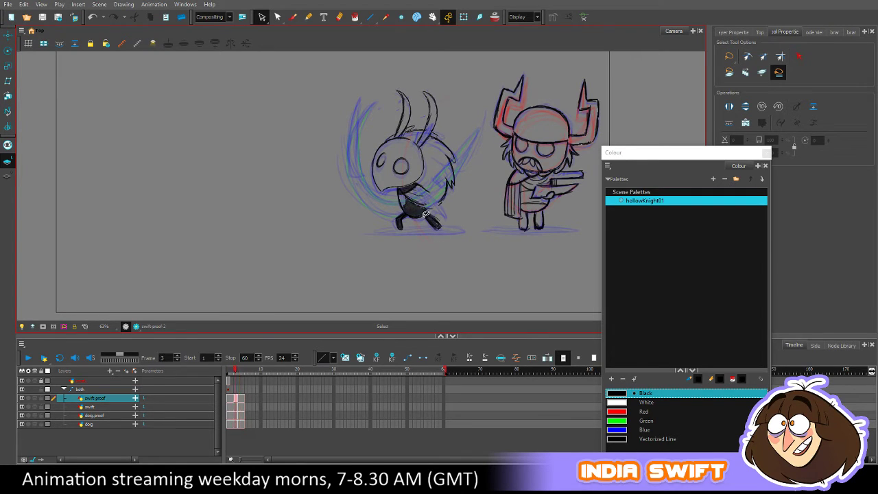
- Nudge the swift character's lower body slightly on frame 4 and compare it with frame 3
mouse_move(430, 206)
mouse_down()
mouse_move(419, 221)
mouse_move(429, 203)
mouse_up()
drag(412, 234, 414, 232)
key(Escape)
key(comma)
key(period)
key(period)
key(comma)
- Clean up the swift character's lower body lines on frame 4 with the eraser and the Marker brush
key(alt+e)
key(comma)
key(period)
key(alt+e)
key(comma)
key(period)
key(alt+b)
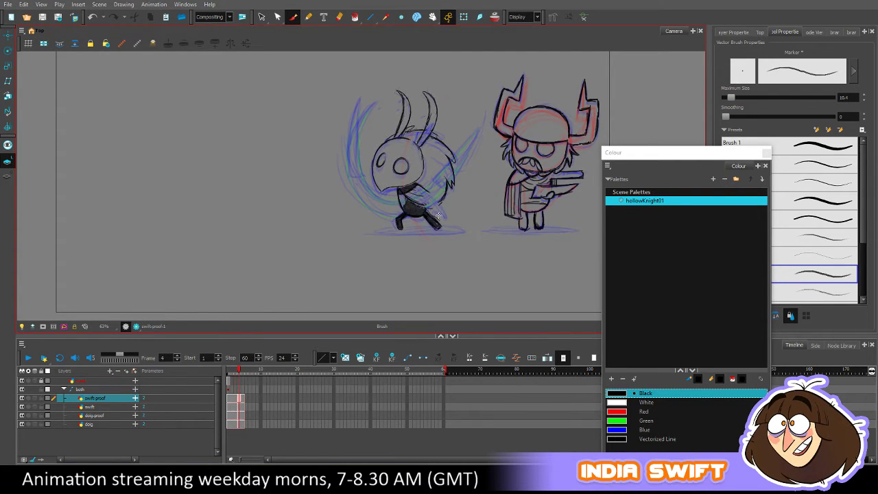
- Flip between frames 3 and 4 to examine the movement of the swift character's collar and body
key(f)
key(g)
key(f)
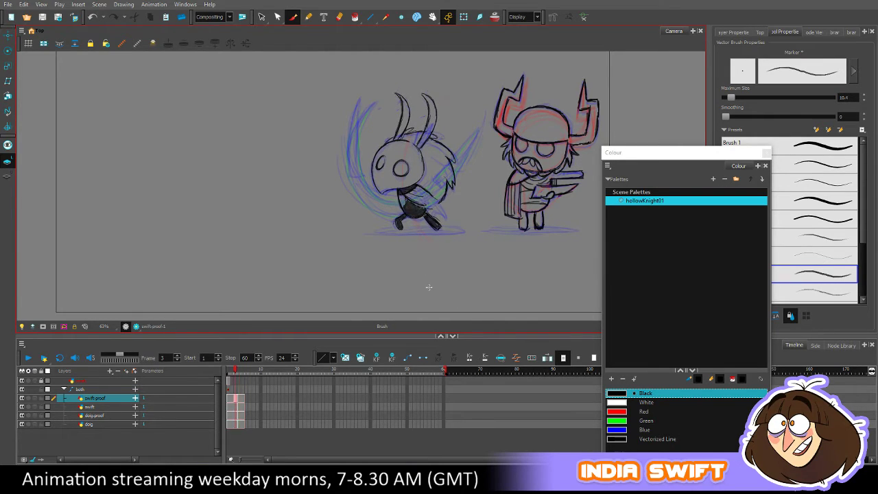
key(g)
key(f)
key(g)
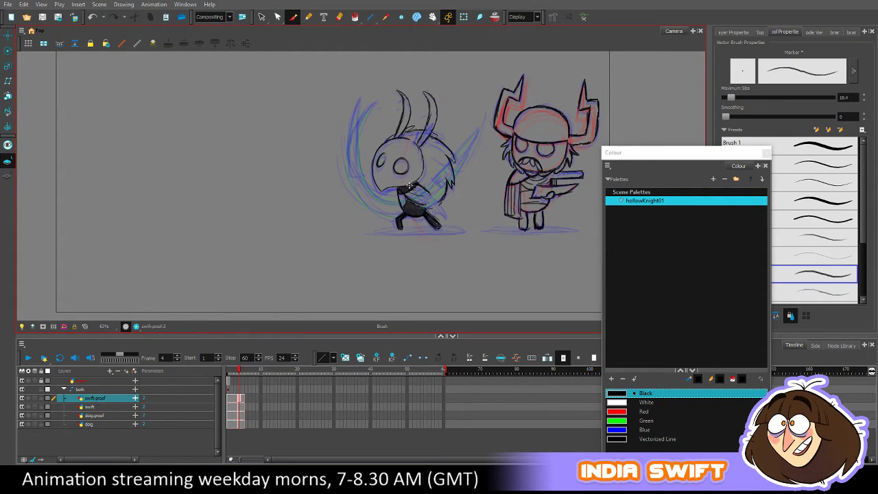
key(.)
key(.)
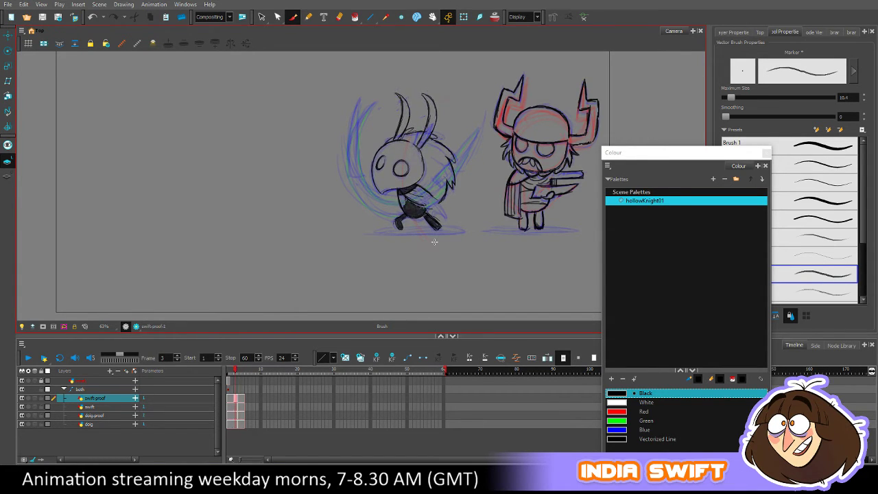
- Touch up the swift character's rear foot on frame 4 with the eraser, checking it against frame 3
key(.)
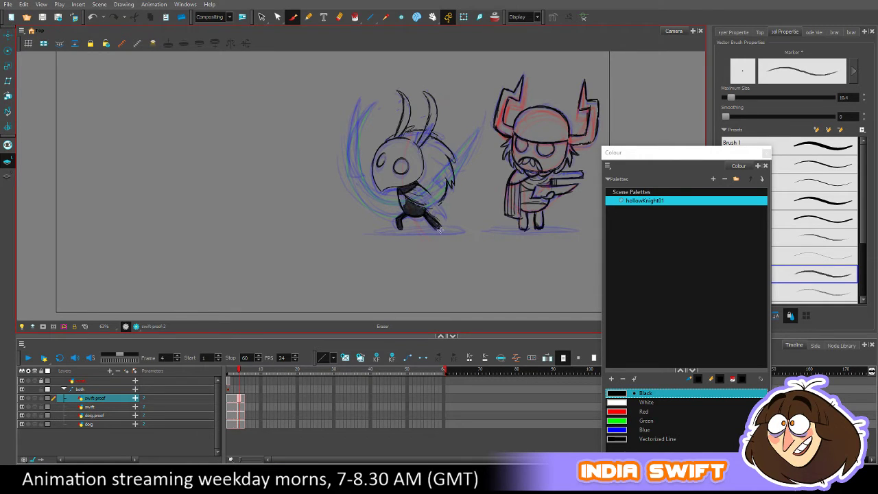
key(comma)
key(period)
key(comma)
key(period)
key(comma)
key(period)
key(comma)
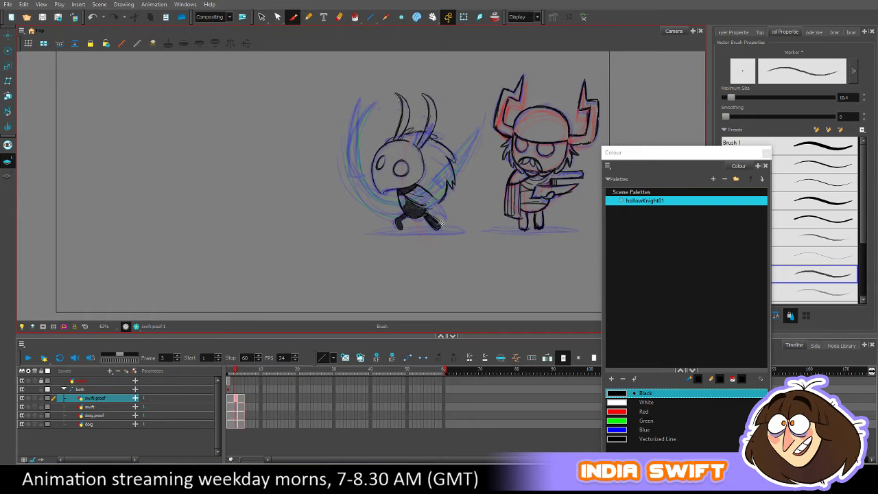
key(period)
key(comma)
key(period)
key(comma)
key(period)
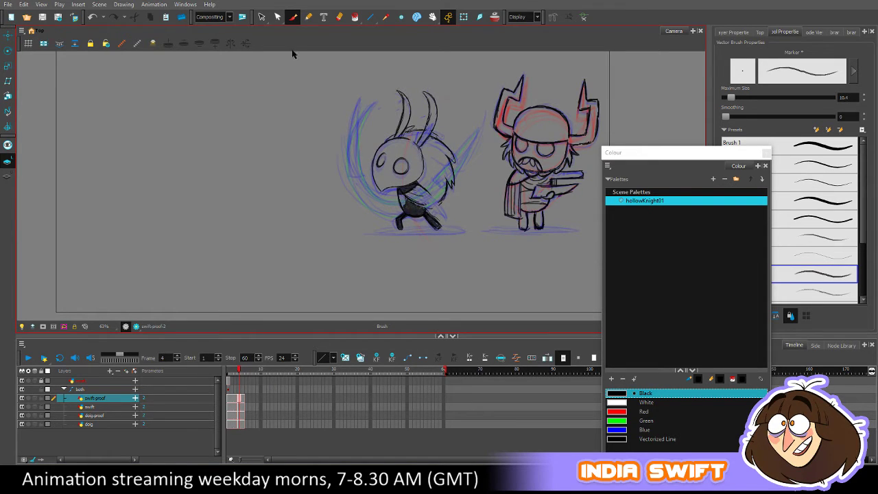
- Select the lower edge of the swift character's torso on frame 4 and adjust it slightly
click(261, 17)
click(419, 224)
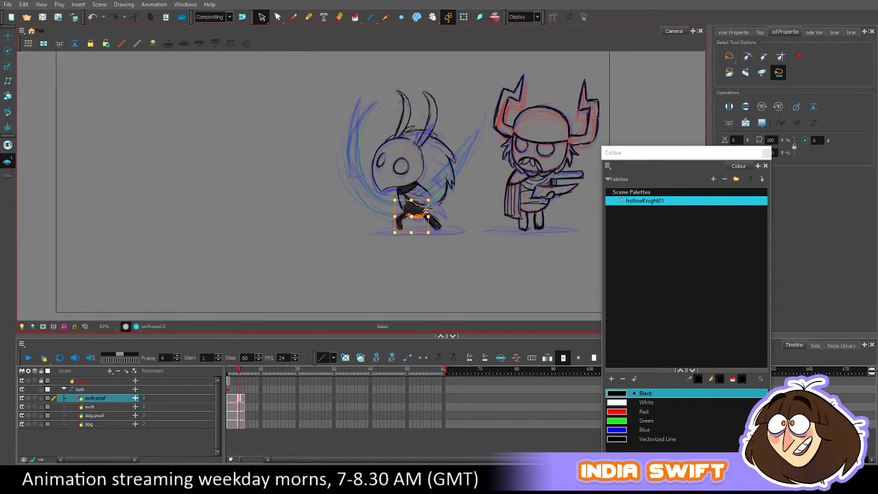
click(458, 245)
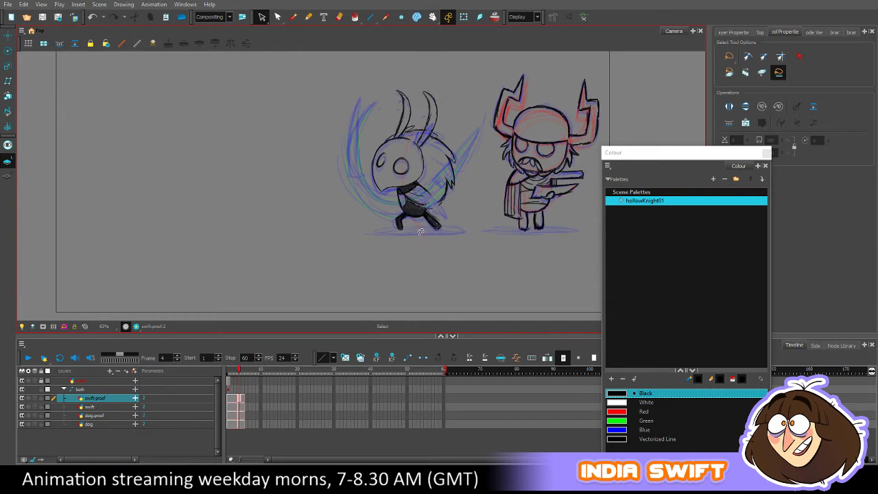
- Flip repeatedly between frames 3 and 4 to check the swift character's torso and leg motion
key(comma)
key(period)
key(comma)
key(period)
key(comma)
key(period)
key(comma)
key(period)
key(comma)
key(period)
key(comma)
key(period)
click(293, 17)
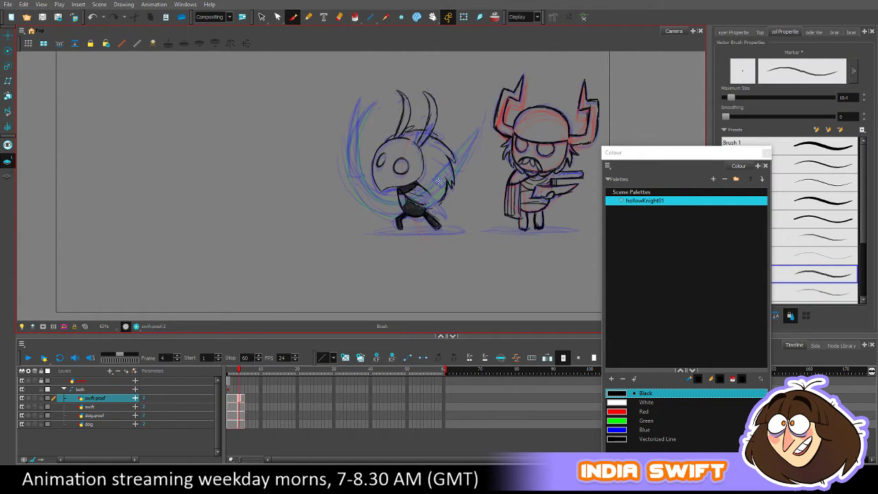
key(comma)
key(period)
key(comma)
key(period)
- Duplicate the swift-proof drawing on frame 5 and tilt the character's head, hair and upper body slightly clockwise around the waist
click(244, 398)
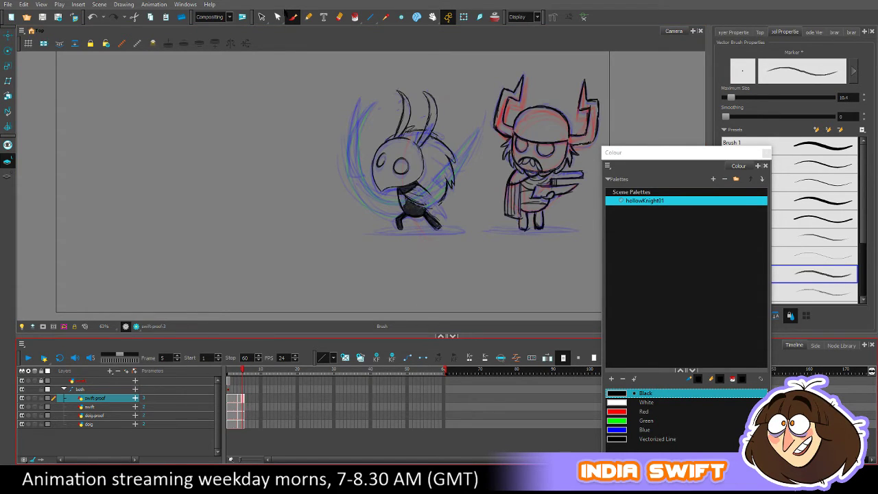
key(alt+s)
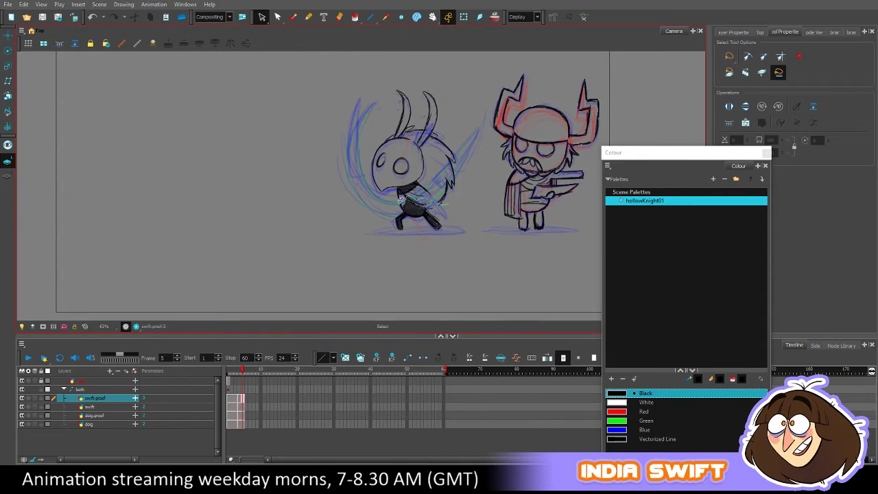
mouse_move(401, 200)
mouse_down()
mouse_move(412, 61)
mouse_move(432, 188)
mouse_up()
drag(413, 153, 414, 209)
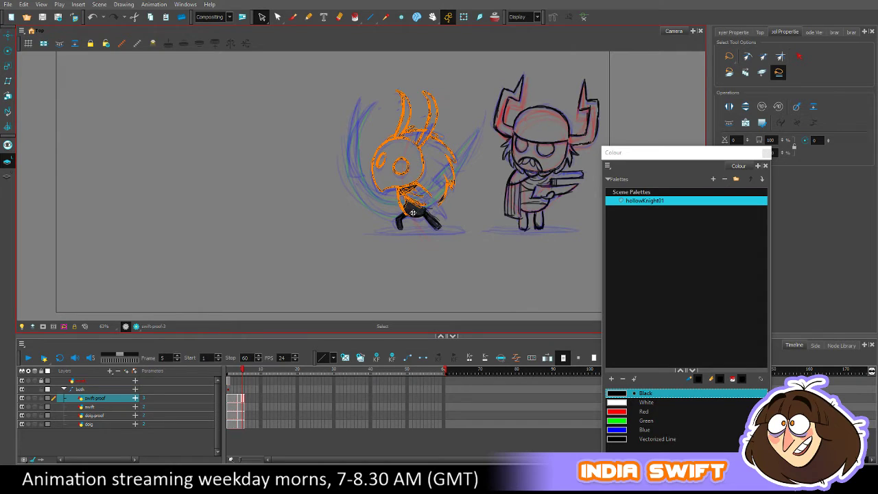
drag(463, 88, 468, 87)
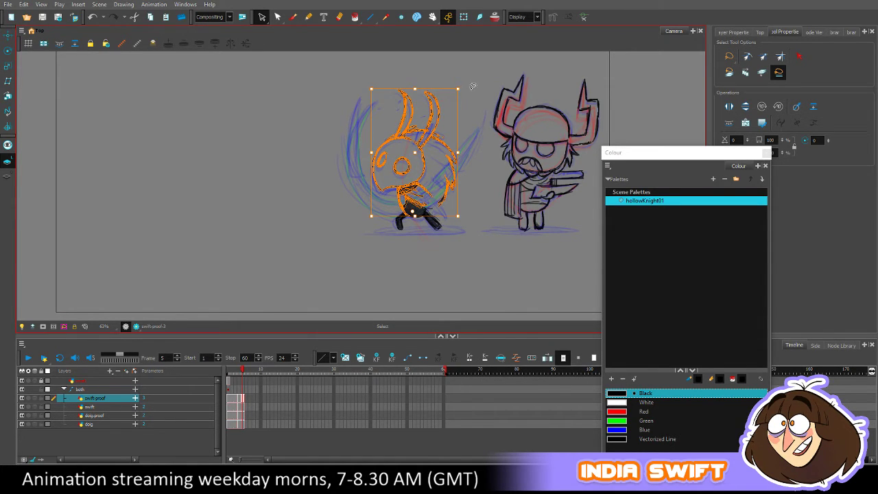
- Flip through frames 3 to 5 to compare the swift character's three poses
key(.)
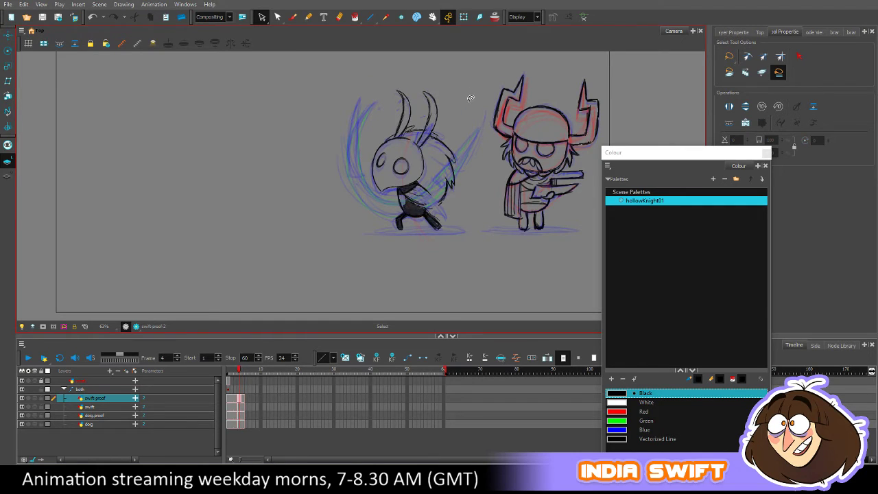
key(.)
key(.)
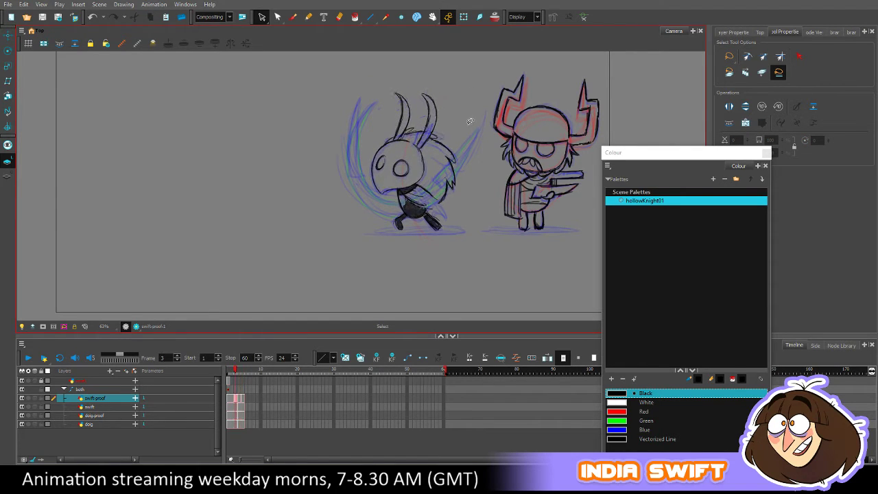
key(.)
key(.)
key(.)
key(.)
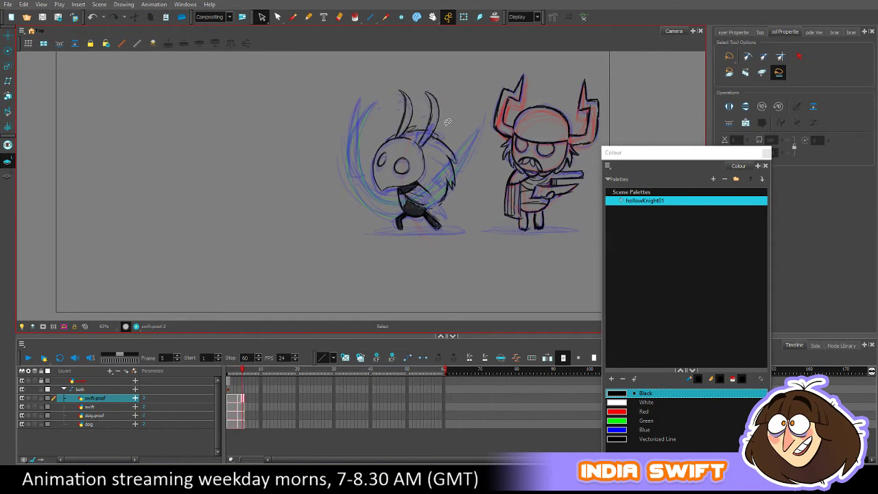
- Rotate the swift character's head and horns slightly clockwise on frame 5 and check the motion against the earlier frames
mouse_move(444, 121)
mouse_down()
mouse_move(425, 172)
mouse_move(398, 184)
mouse_move(365, 103)
mouse_move(444, 130)
mouse_up()
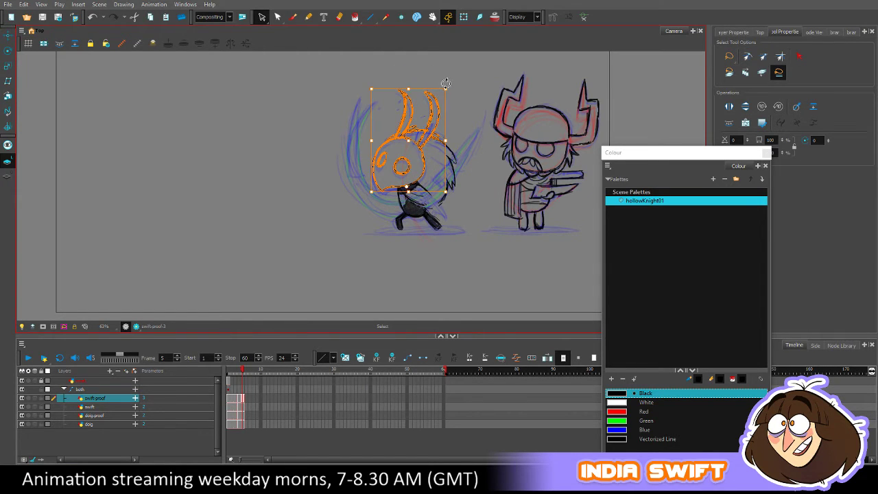
key(comma)
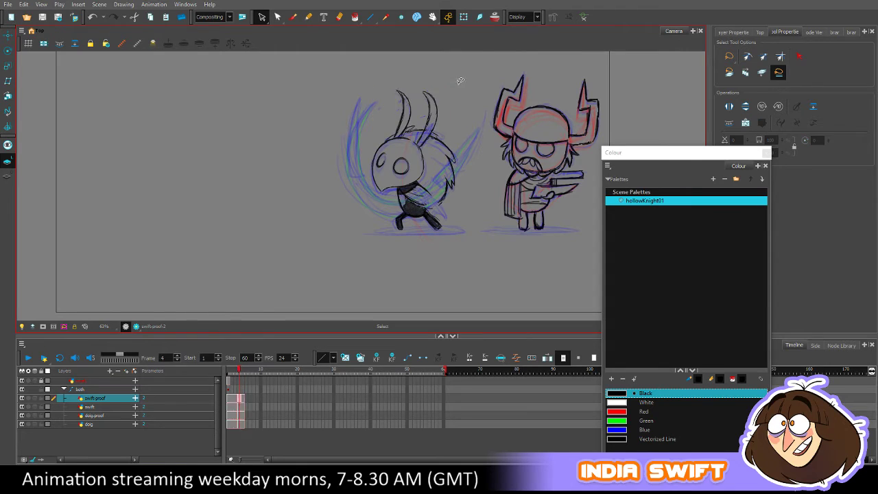
key(comma)
key(comma)
key(comma)
key(period)
key(period)
key(period)
key(period)
key(comma)
key(period)
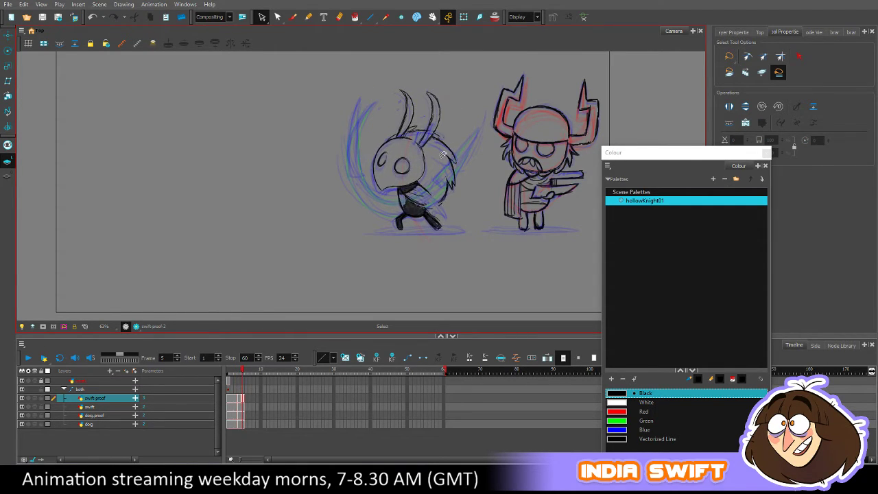
- Fine-tune the swift character's head, horns and top hair on frame 5 and compare them with frame 4
mouse_move(431, 172)
mouse_down()
mouse_move(391, 191)
mouse_move(415, 73)
mouse_move(442, 103)
mouse_up()
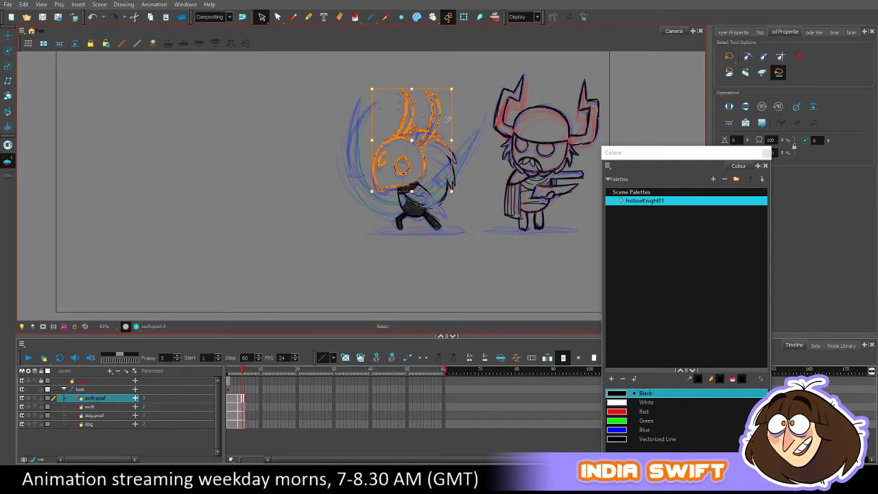
drag(449, 137, 452, 151)
click(466, 173)
key(comma)
key(period)
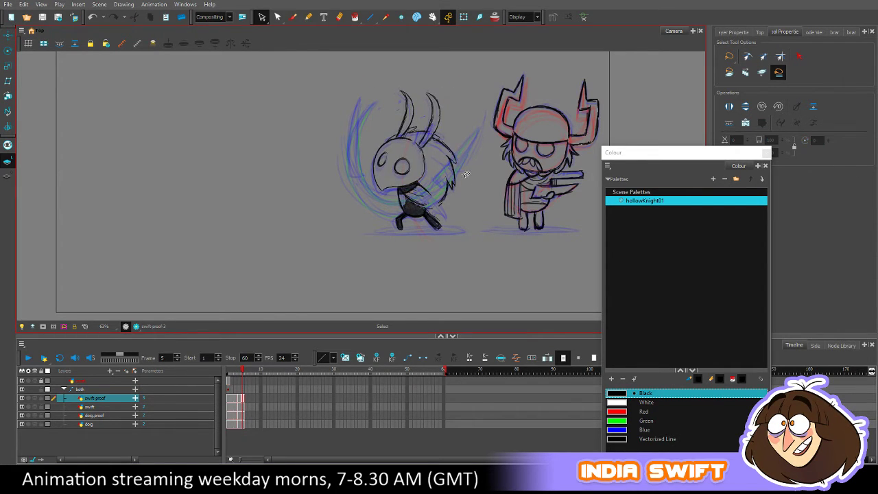
- Flip through frames 3 to 5 of the swift-proof layer to compare the horned knight's poses
key(comma)
key(period)
mouse_move(241, 373)
mouse_down()
mouse_move(232, 373)
mouse_move(243, 374)
mouse_up()
key(comma)
key(comma)
key(period)
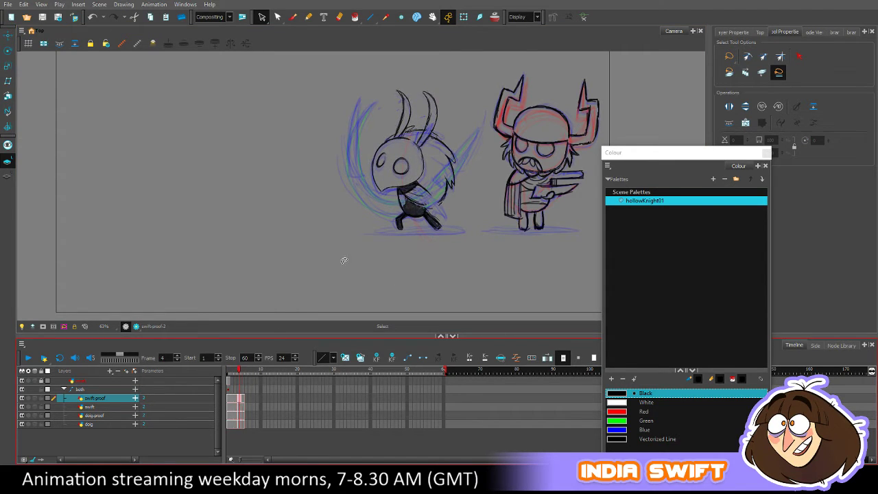
key(period)
key(comma)
key(comma)
key(period)
key(period)
- Nudge the hair strokes on the knight's upper back slightly up and right on frame 5
mouse_move(450, 196)
mouse_down()
mouse_move(464, 140)
mouse_move(473, 182)
mouse_move(461, 192)
mouse_move(443, 141)
mouse_move(479, 202)
mouse_up()
key(Delete)
key(comma)
key(period)
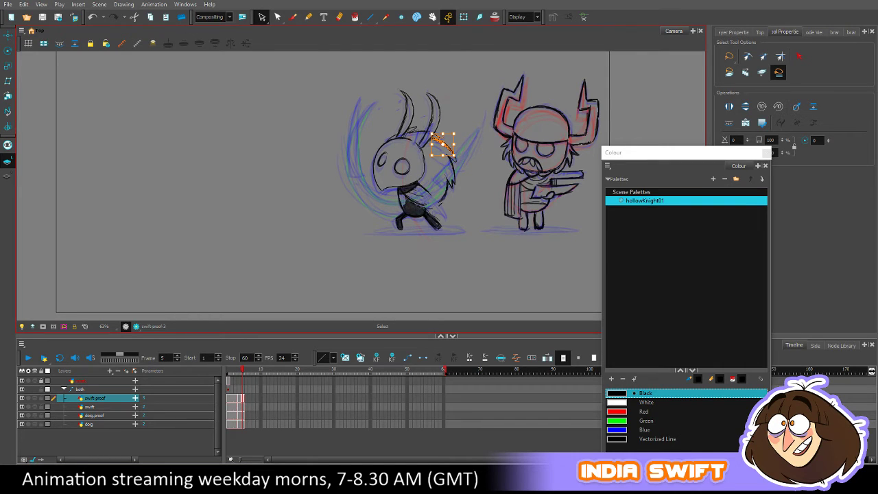
key(Up)
key(Right)
key(Delete)
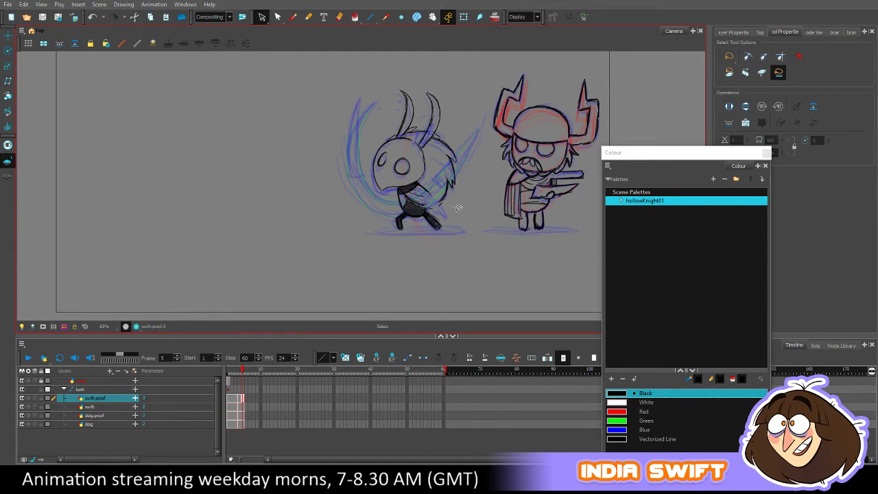
- Shift the lower hair strokes behind the knight's body slightly on frame 5
key(comma)
key(period)
click(450, 196)
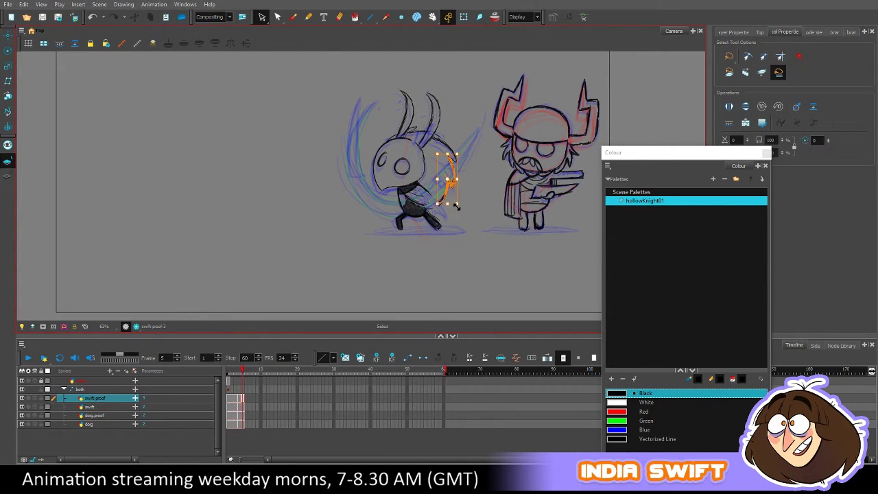
drag(445, 173, 446, 175)
click(469, 207)
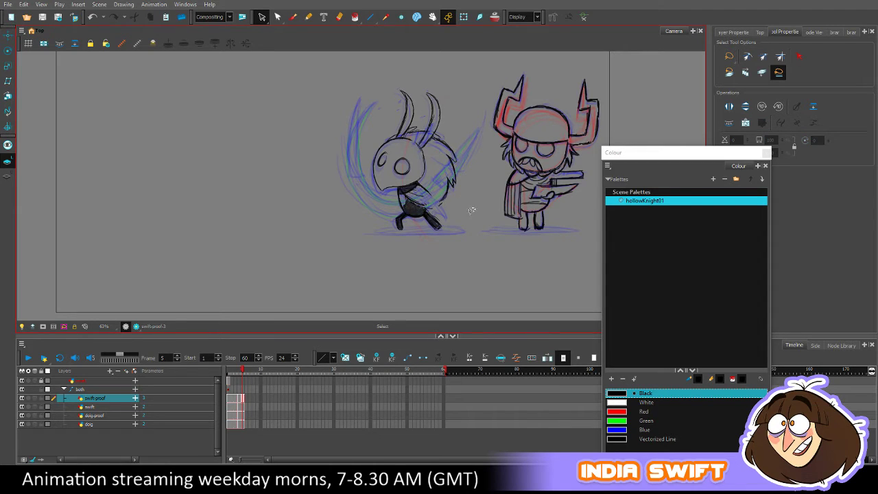
- Compare the knight's hair on frame 5 with its position on frames 3 and 4
key(comma)
key(comma)
key(comma)
key(period)
key(period)
key(comma)
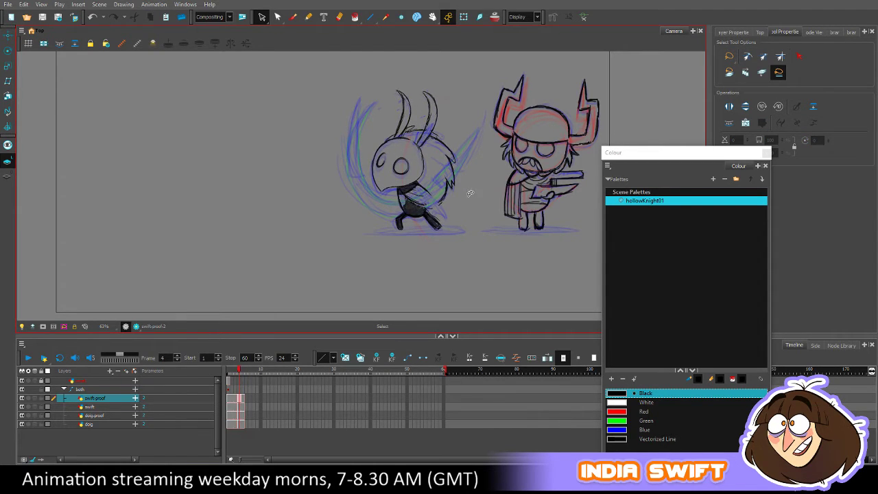
key(comma)
key(period)
key(period)
key(period)
- Adjust the full run of hair strokes down the knight's back on frame 5 against the previous frames
click(459, 197)
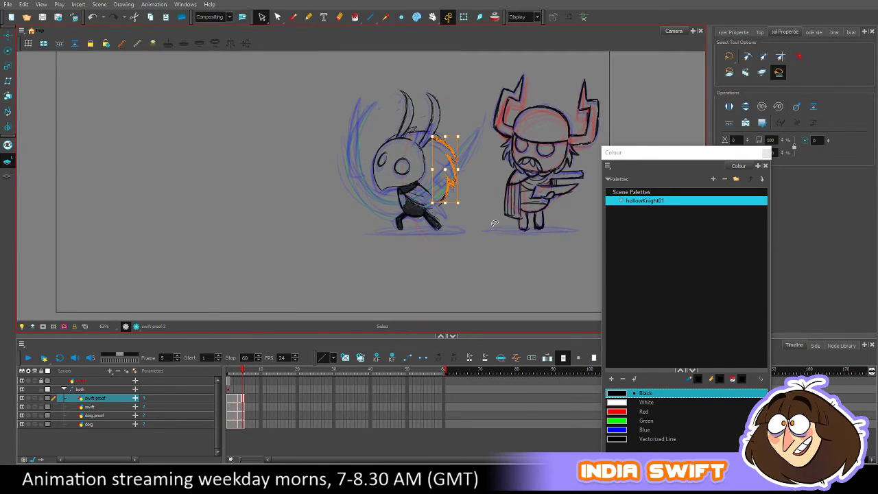
key(comma)
key(comma)
key(period)
key(period)
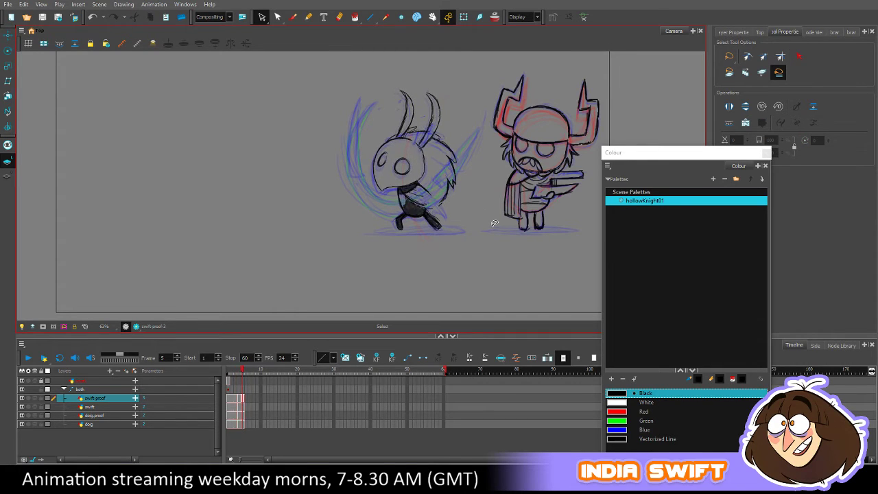
- Check how the knight's overall pose moves from frame 3 to frame 5
key(period)
key(comma)
key(comma)
key(comma)
key(comma)
key(period)
key(period)
key(period)
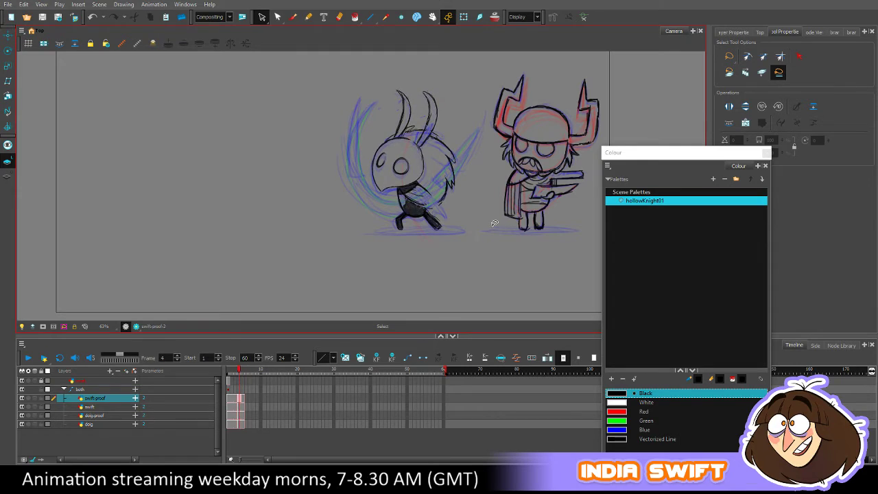
key(comma)
key(period)
- Rotate the whole knight drawing slightly clockwise on frame 5 about a pivot placed at its feet
mouse_move(443, 216)
mouse_down()
mouse_move(442, 56)
mouse_move(450, 208)
mouse_up()
drag(415, 160, 412, 229)
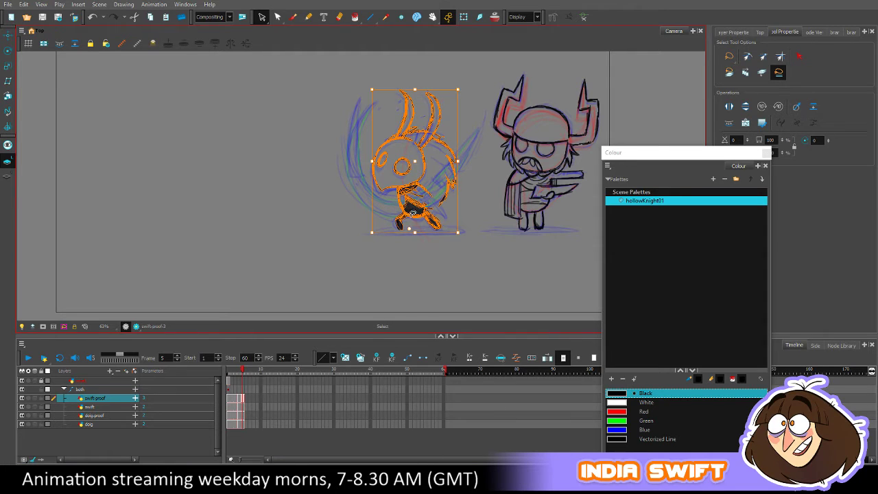
drag(440, 87, 449, 81)
click(455, 91)
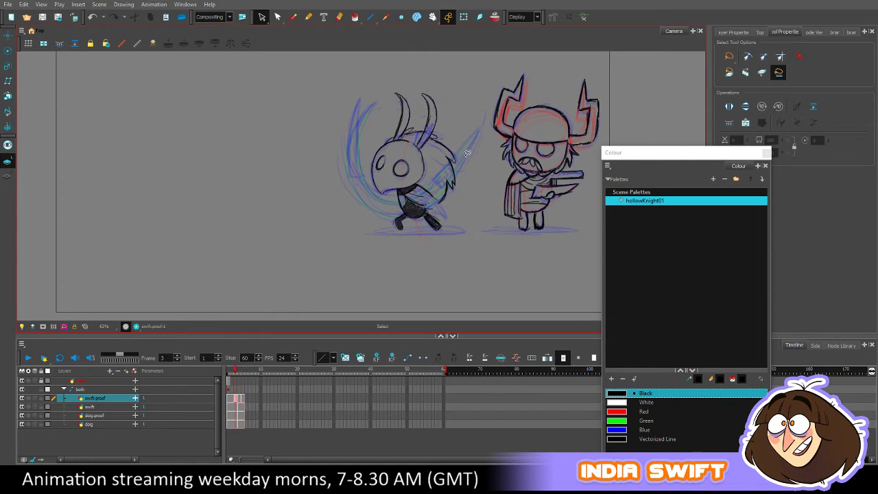
- Compare the rotated knight on frame 5 with its poses on frames 3 and 4
key(.)
key(.)
key(.)
key(.)
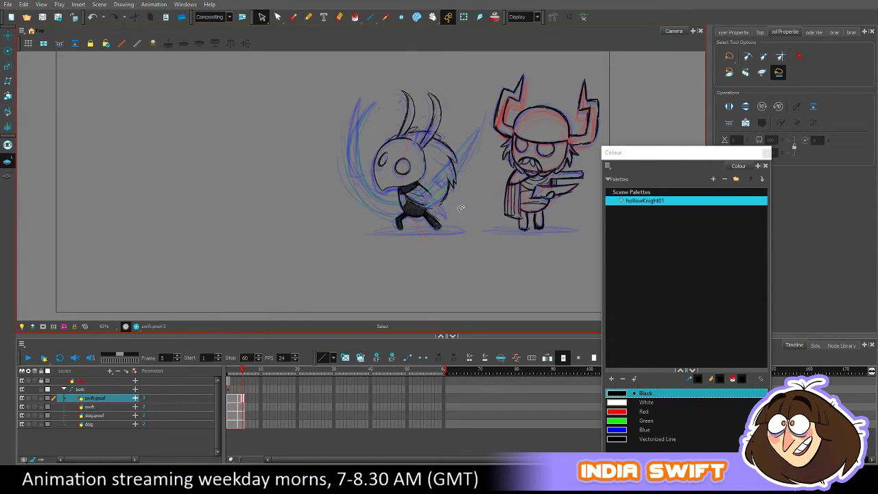
key(comma)
key(comma)
key(period)
key(period)
mouse_move(437, 214)
mouse_down()
mouse_move(484, 94)
mouse_move(467, 227)
mouse_up()
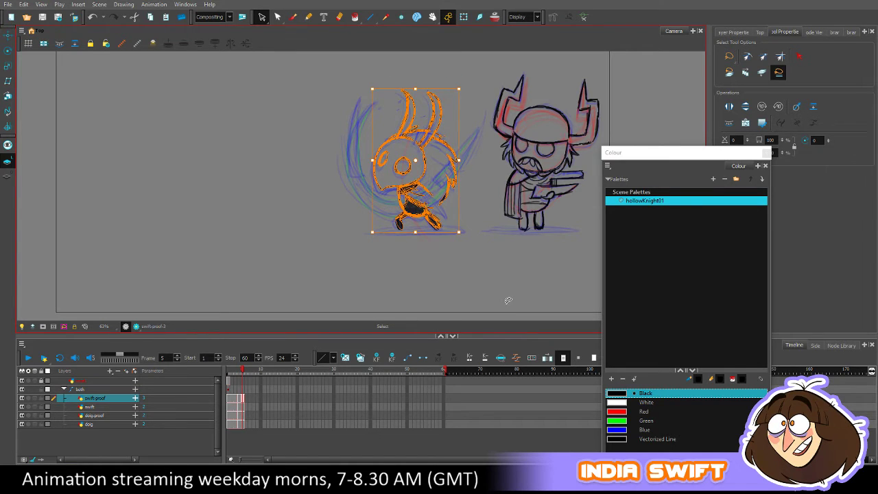
key(comma)
key(period)
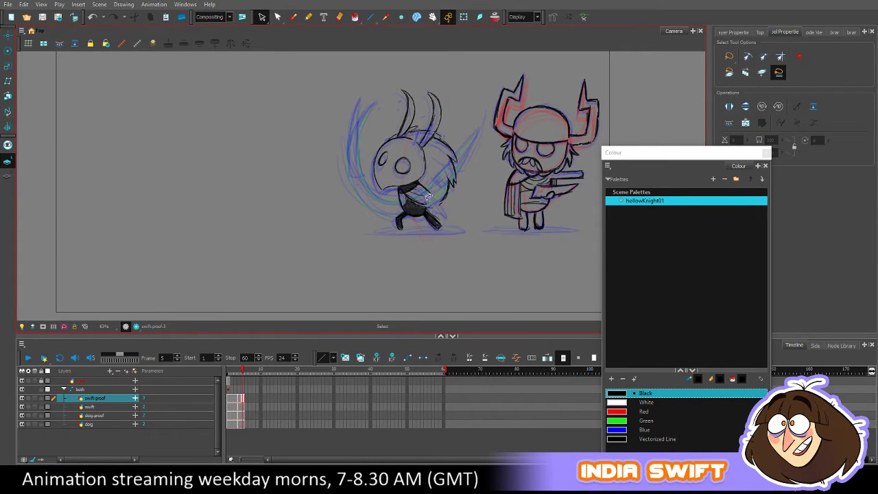
- Redraw the knight's front leg on frame 5 with the black Marker brush, using the neighbouring frames as reference
click(293, 16)
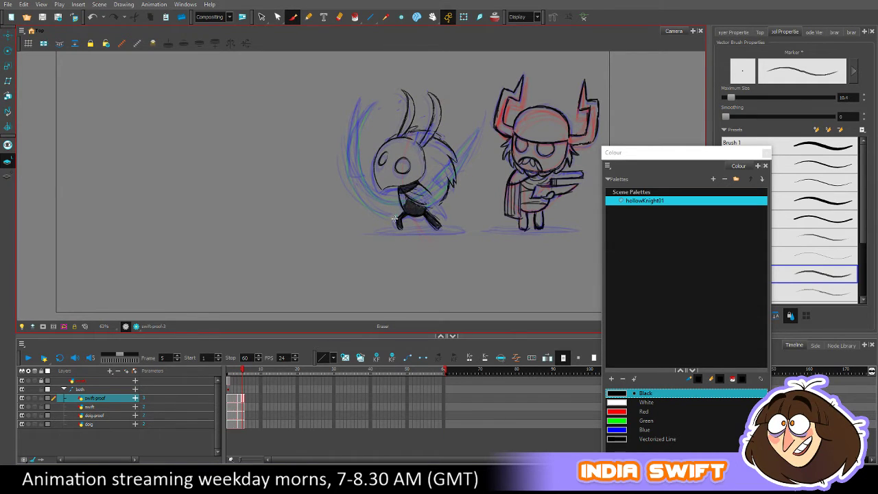
key(comma)
key(comma)
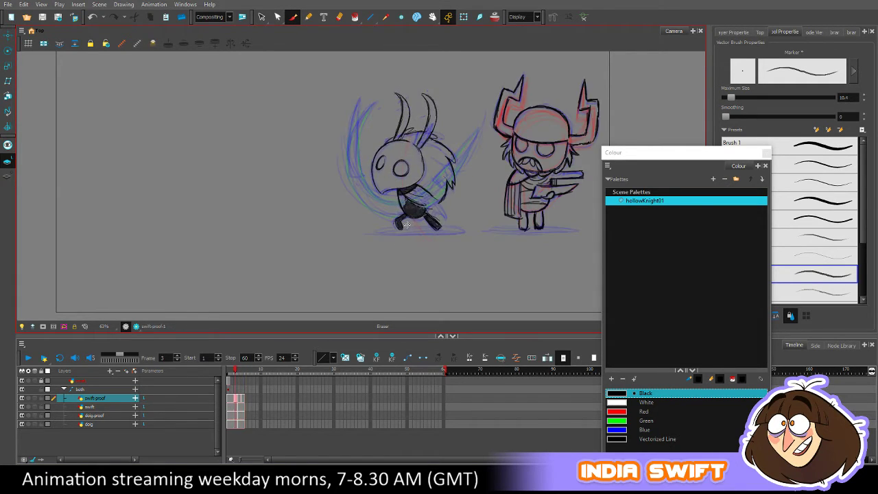
key(period)
key(period)
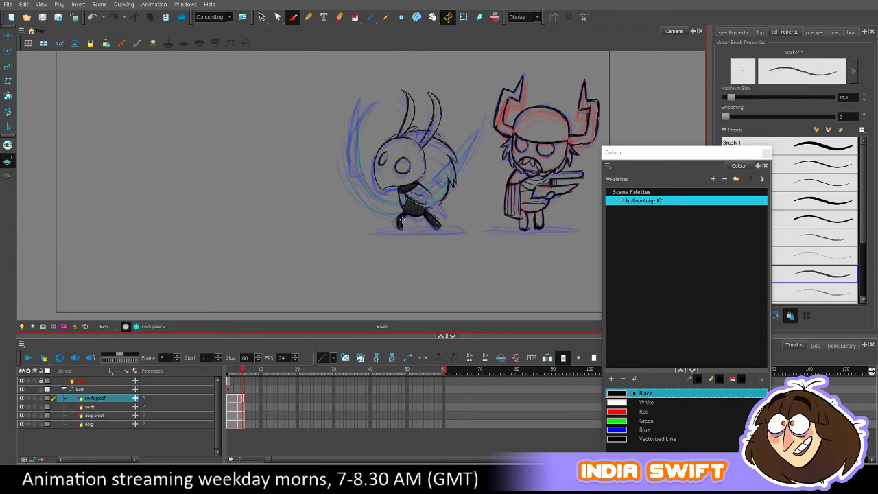
key(f)
key(g)
key(f)
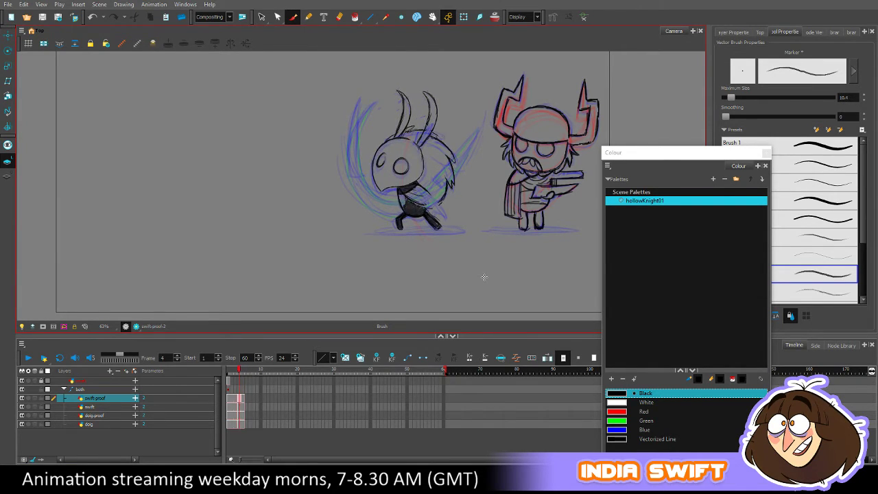
key(f)
key(g)
key(period)
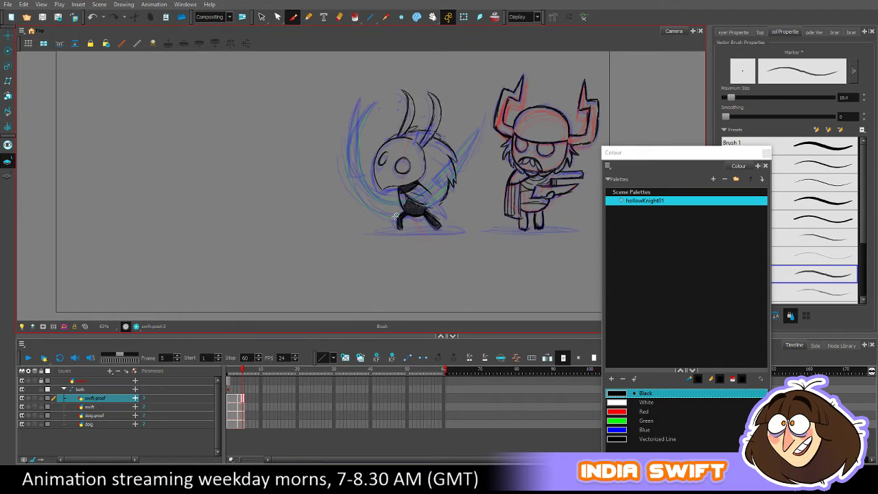
- Erase the lower part of the knight's front leg on frame 5 and redraw it in black to follow frame 4
key(f)
key(g)
key(f)
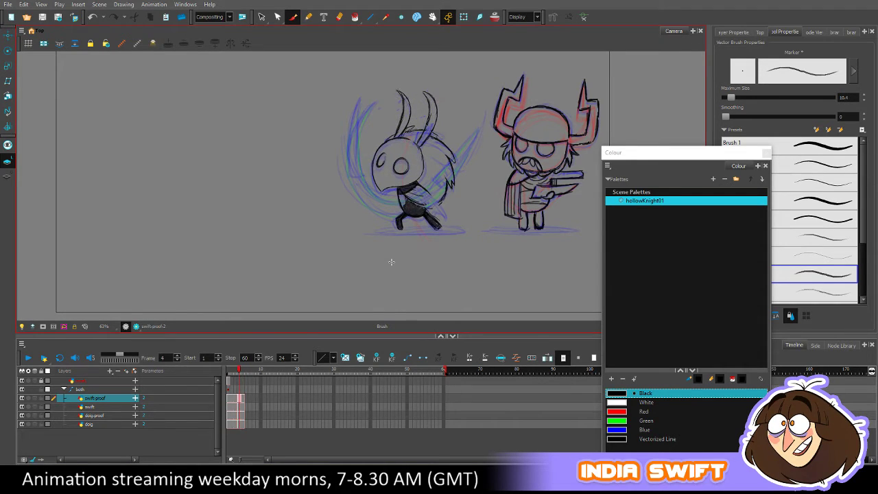
key(f)
key(g)
key(period)
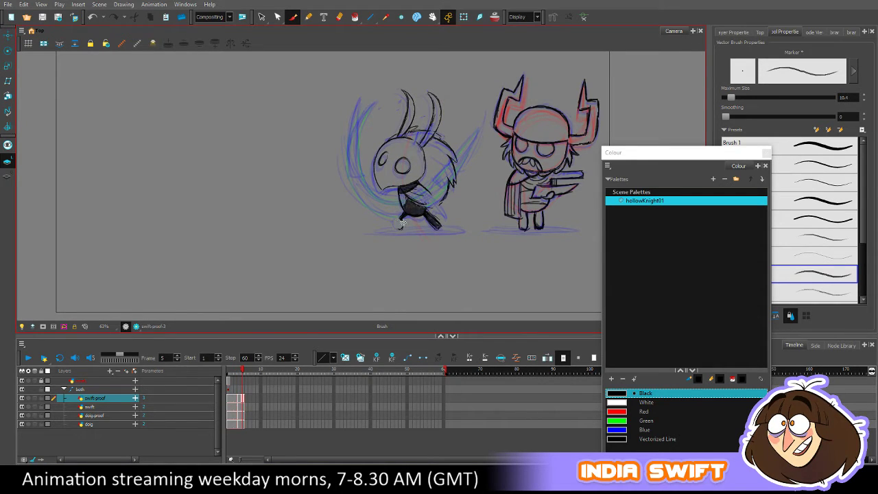
key(comma)
key(period)
key(comma)
key(period)
key(comma)
key(period)
key(comma)
key(period)
key(comma)
key(period)
- Adjust the position of the knight's rear leg on frame 5 to line up with frame 4
click(262, 17)
click(435, 216)
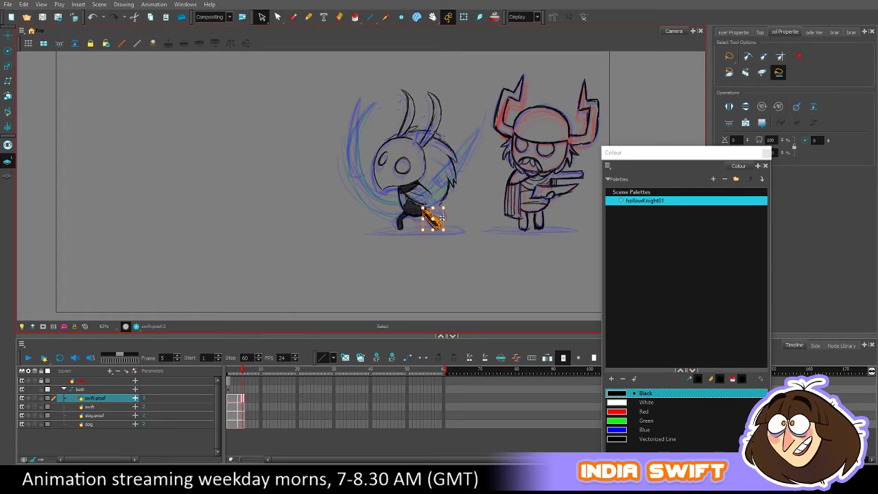
click(460, 221)
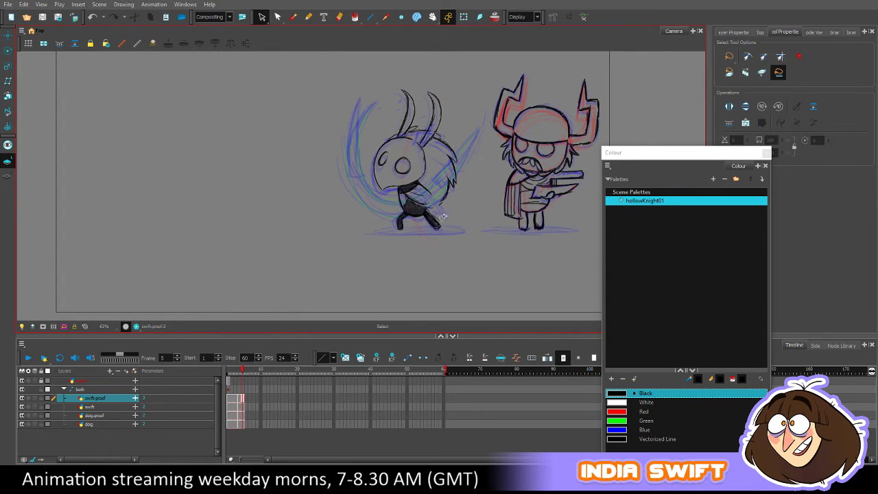
click(443, 217)
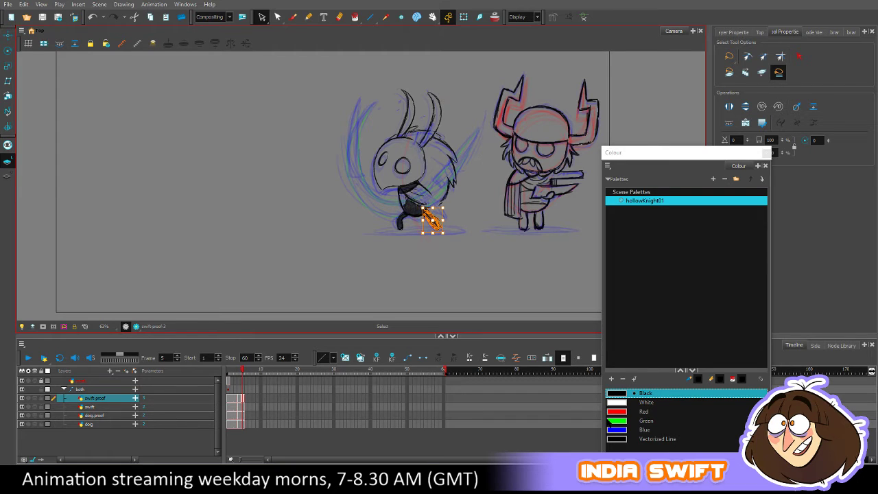
key(Escape)
key(comma)
key(.)
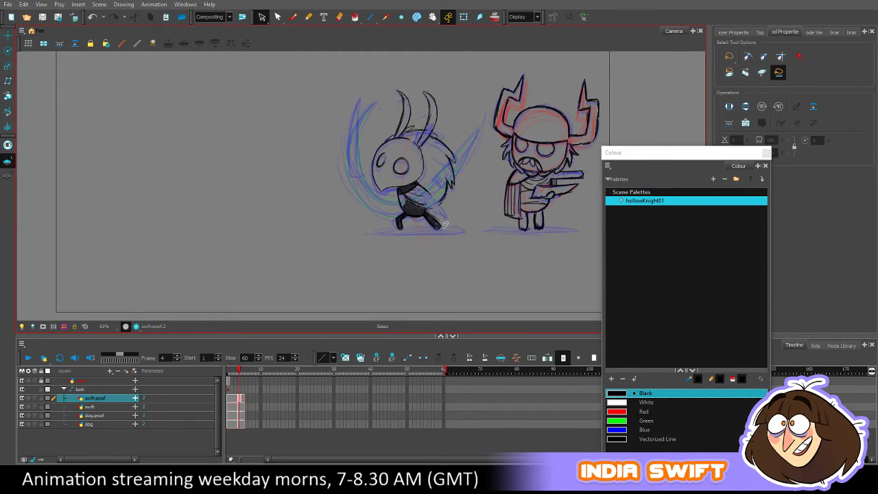
key(.)
mouse_move(444, 219)
mouse_down()
mouse_move(427, 220)
mouse_move(443, 231)
mouse_up()
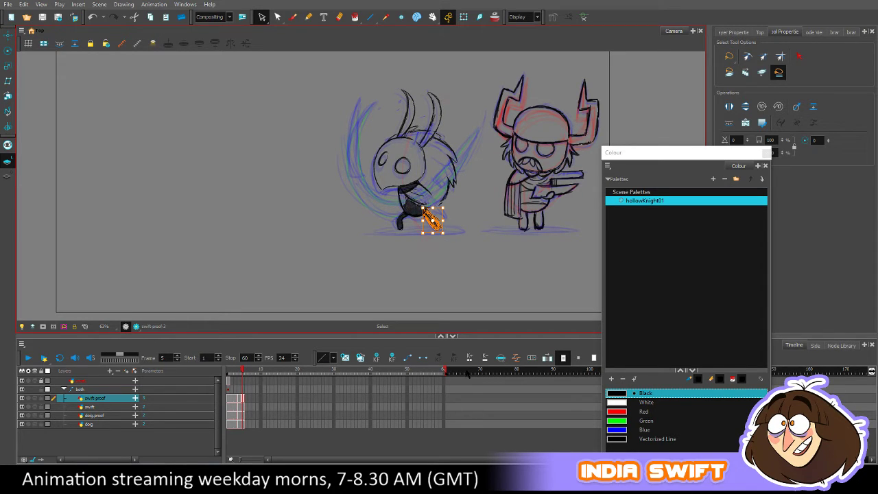
key(Escape)
key(.)
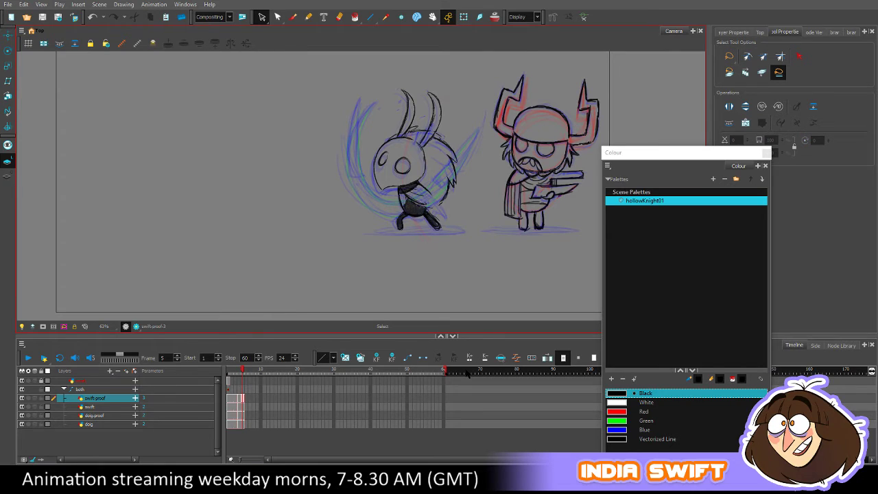
- Compare the knight's head and horns on frame 5 with the preceding frames
key(.)
key(.)
key(.)
key(.)
key(.)
key(.)
mouse_move(421, 172)
mouse_down()
mouse_move(387, 188)
mouse_move(365, 152)
mouse_move(423, 65)
mouse_move(456, 112)
mouse_move(436, 167)
mouse_up()
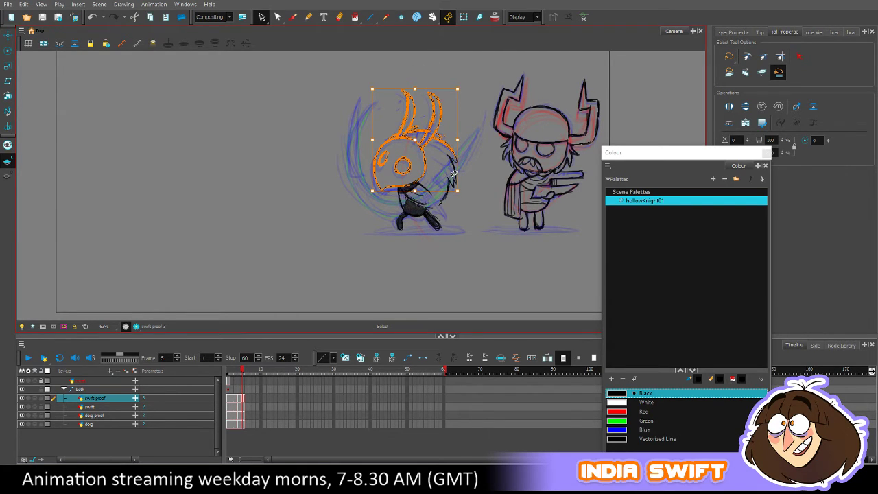
click(475, 196)
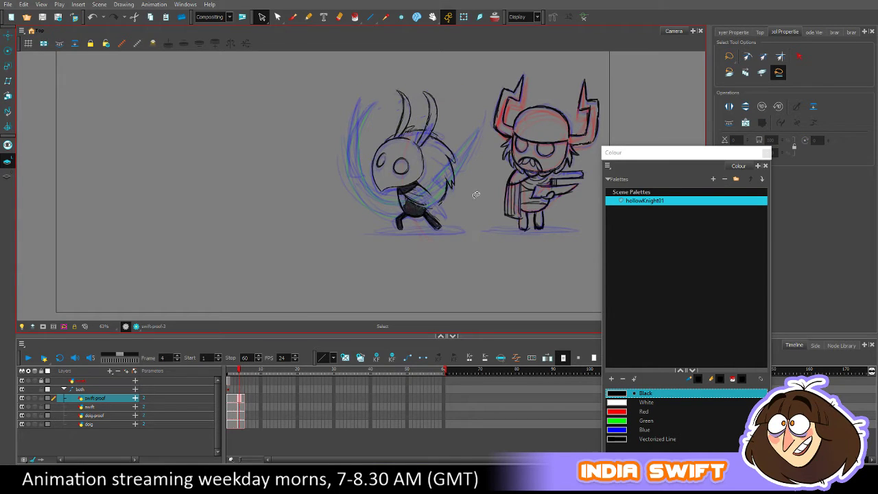
- Reposition the hair strokes along the knight's back slightly on frame 5
mouse_move(469, 196)
mouse_down()
mouse_move(438, 167)
mouse_move(460, 127)
mouse_move(481, 169)
mouse_move(449, 181)
mouse_up()
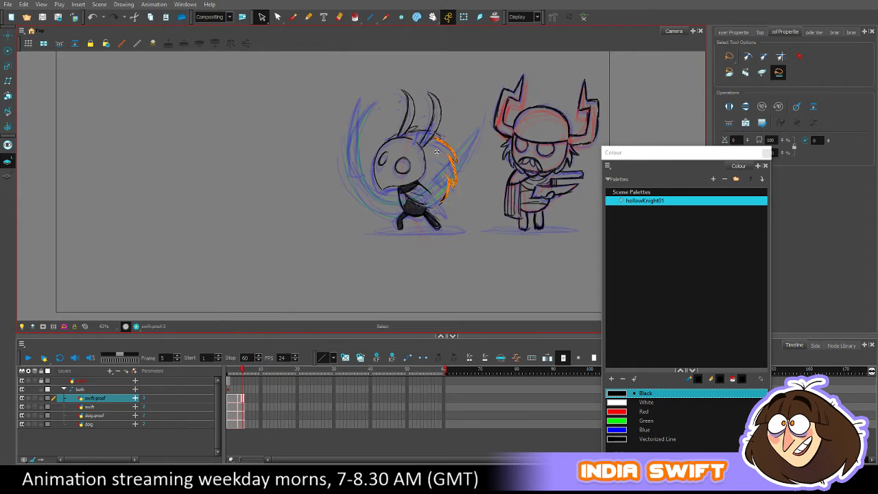
drag(460, 181, 455, 179)
click(471, 179)
- Flip between frames 3, 4 and 5 to check the motion of the repositioned hair
key(comma)
key(comma)
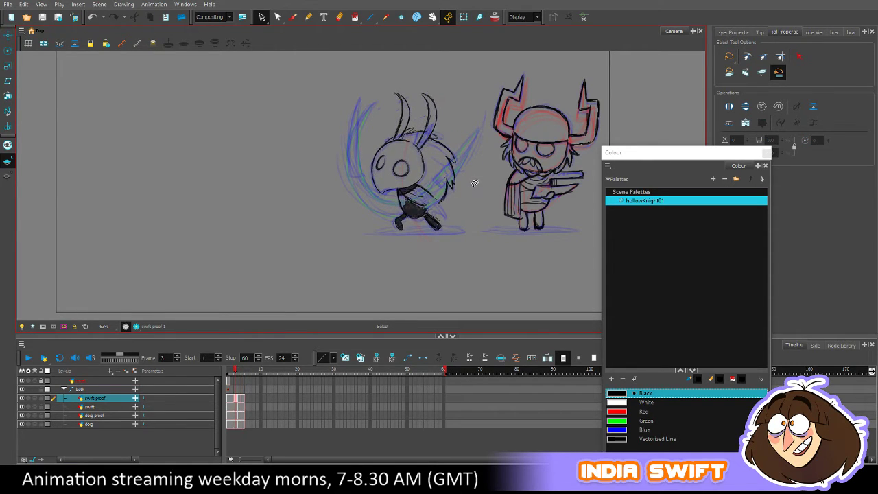
key(period)
key(period)
key(comma)
key(comma)
key(period)
key(period)
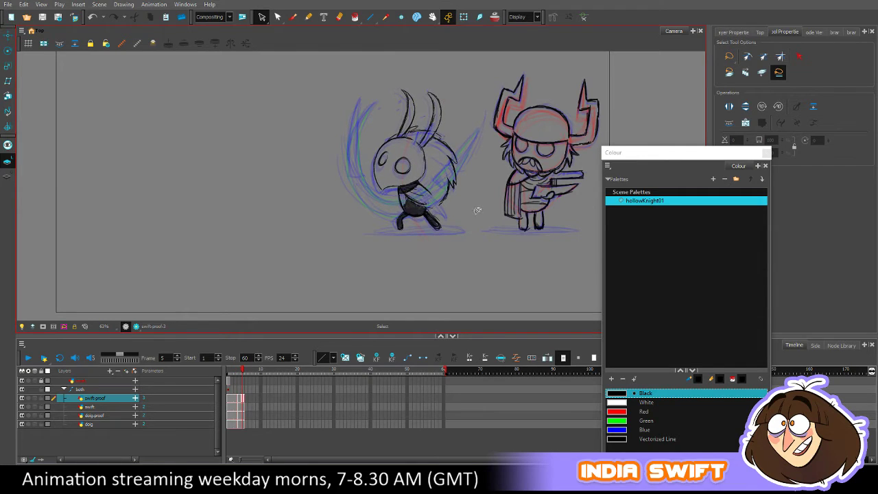
key(comma)
key(comma)
key(period)
key(period)
key(comma)
key(period)
- Retouch the knight's front leg on frame 5 with the black brush while checking it against the previous frames
key(alt+b)
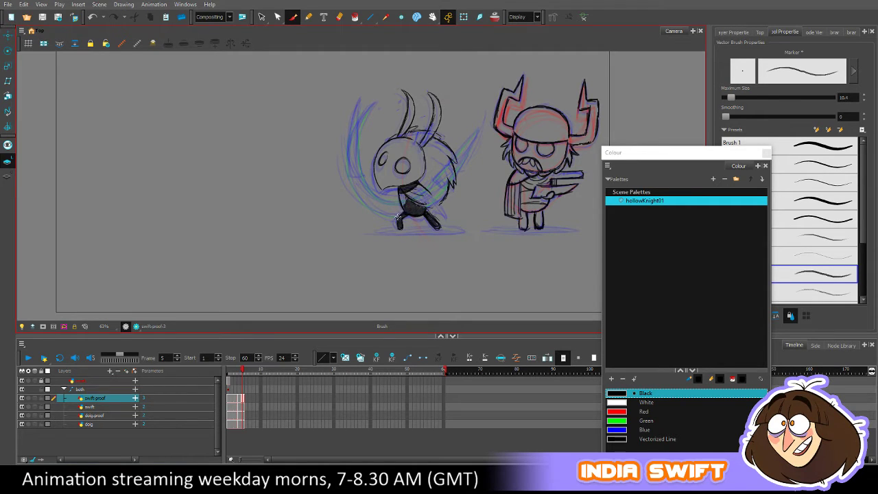
key(comma)
key(period)
key(comma)
key(period)
key(comma)
key(period)
key(comma)
key(period)
key(comma)
key(comma)
key(period)
key(period)
key(comma)
key(period)
key(comma)
key(period)
key(comma)
key(period)
key(comma)
- Tilt the horned knight's head, hair and torso slightly clockwise on frame 5, leaving the legs in place
key(alt+s)
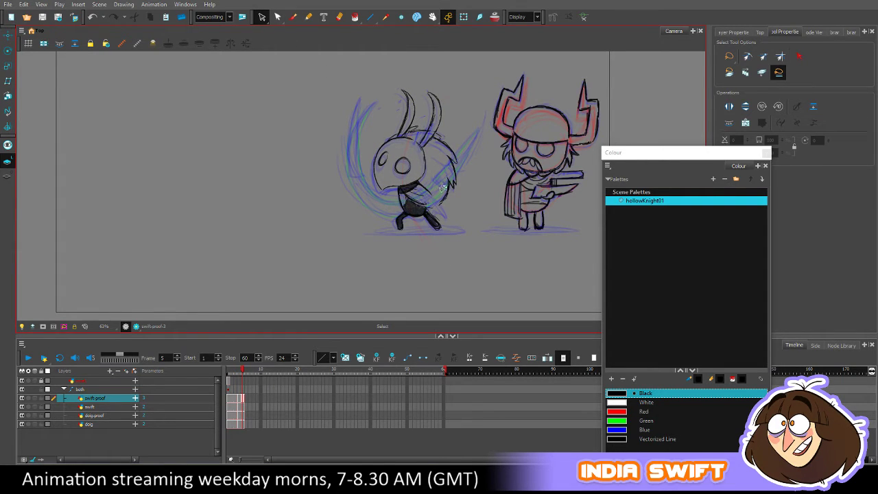
mouse_move(431, 196)
mouse_down()
mouse_move(364, 200)
mouse_move(343, 113)
mouse_move(461, 77)
mouse_up()
drag(415, 160, 416, 191)
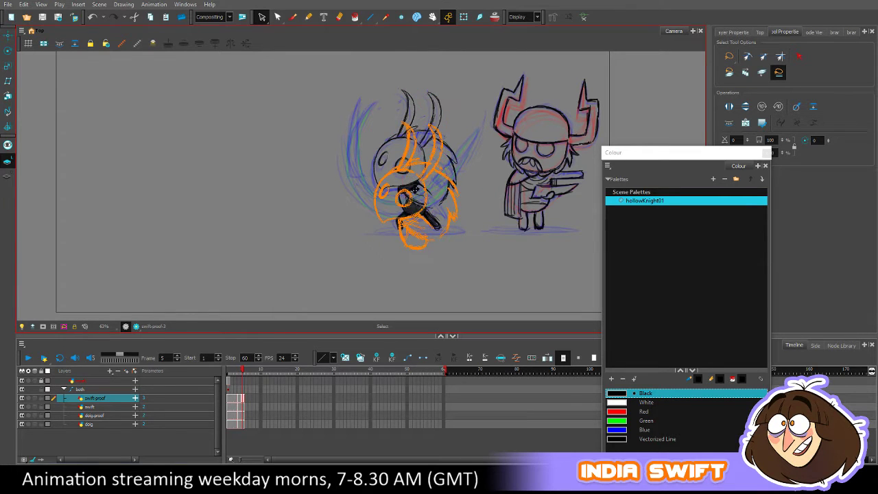
key(ctrl+z)
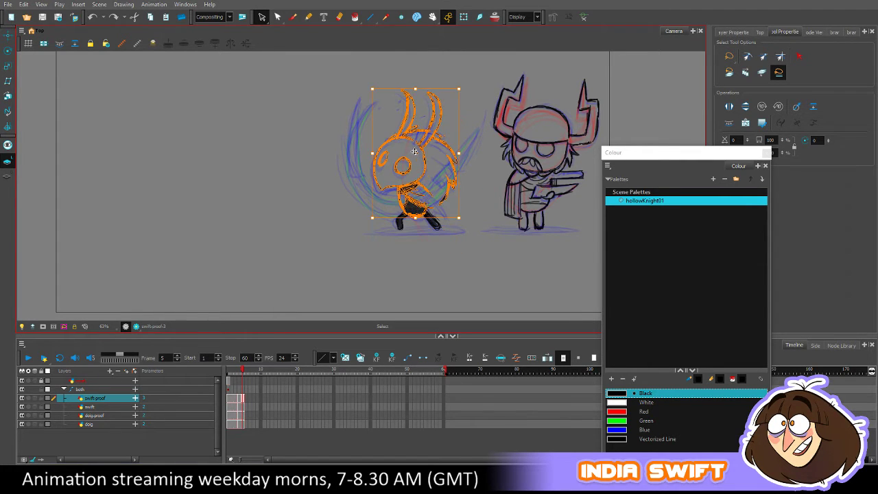
click(466, 84)
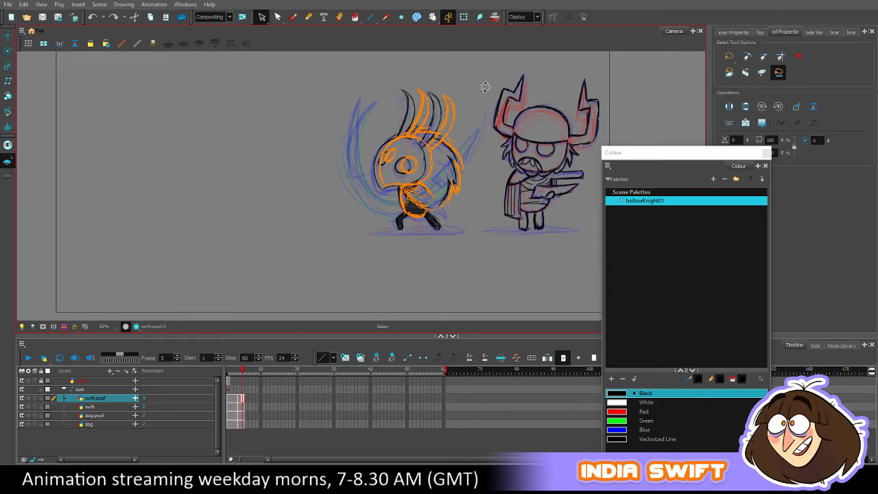
drag(486, 87, 467, 85)
click(483, 79)
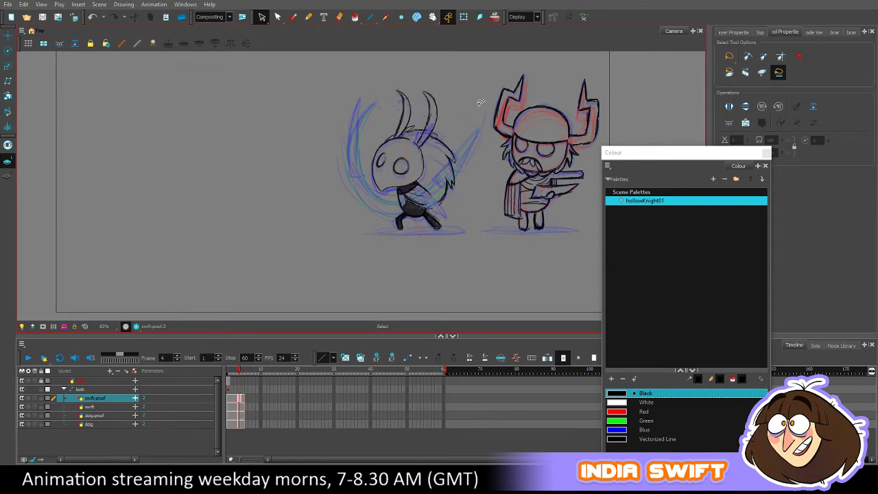
- Compare the tilt of the knight's upper body across frames 3, 4 and 5
key(.)
key(.)
key(.)
key(.)
key(.)
mouse_move(428, 201)
mouse_down()
mouse_move(404, 199)
mouse_move(429, 73)
mouse_move(452, 184)
mouse_up()
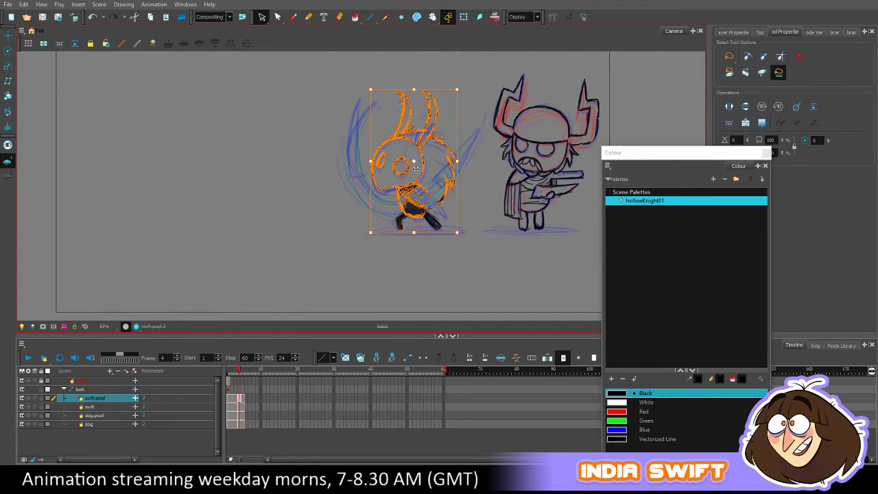
key(Delete)
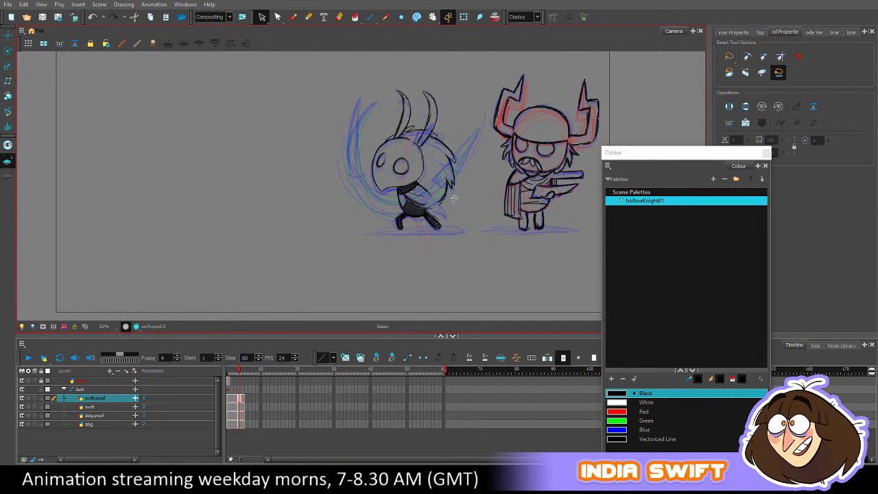
key(g)
key(f)
key(f)
key(g)
key(g)
key(f)
- Rotate the knight's upper body slightly clockwise about the waist on frame 4 and check it against frames 3 and 5
mouse_move(424, 204)
mouse_down()
mouse_move(349, 127)
mouse_move(461, 183)
mouse_move(444, 213)
mouse_move(457, 196)
mouse_move(464, 210)
mouse_move(413, 196)
mouse_move(358, 130)
mouse_move(459, 182)
mouse_up()
key(ctrl+z)
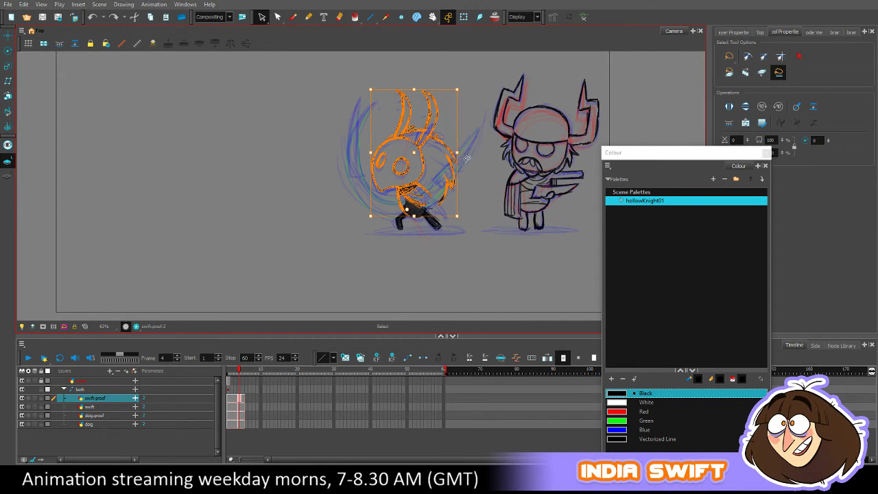
drag(407, 208, 410, 200)
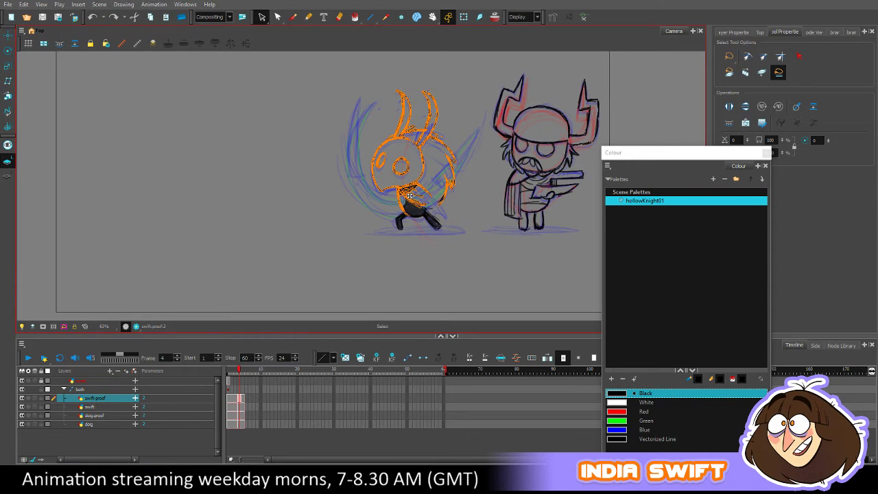
mouse_move(463, 89)
mouse_down()
mouse_move(472, 90)
mouse_move(464, 89)
mouse_up()
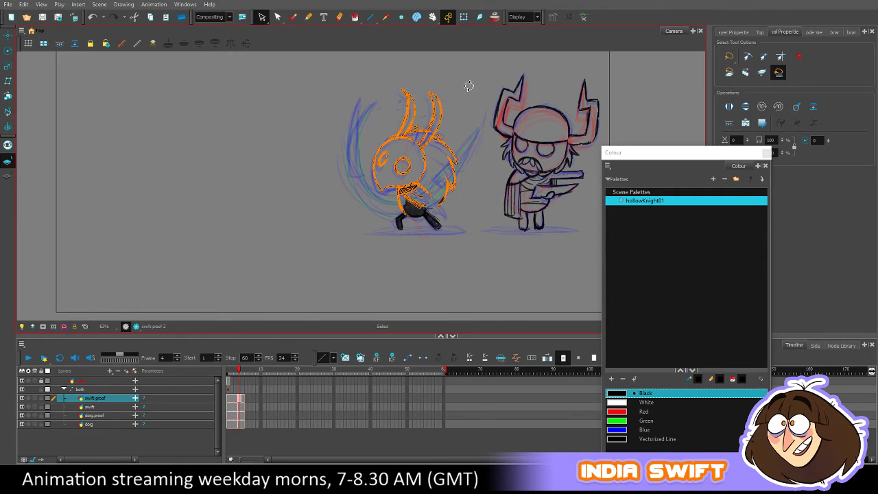
key(period)
key(f)
key(f)
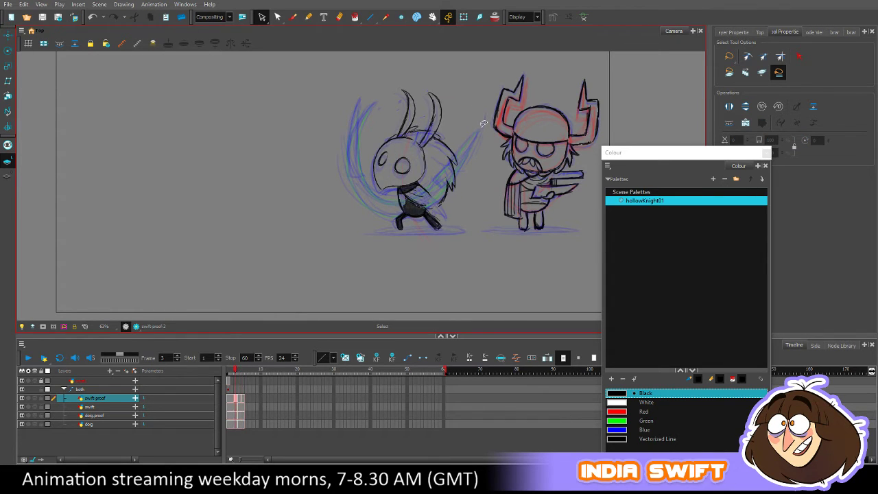
key(g)
key(g)
- Fine-tune the rotation of the knight's upper body about the waist on frame 5
mouse_move(440, 204)
mouse_down()
mouse_move(382, 201)
mouse_move(405, 72)
mouse_move(437, 162)
mouse_up()
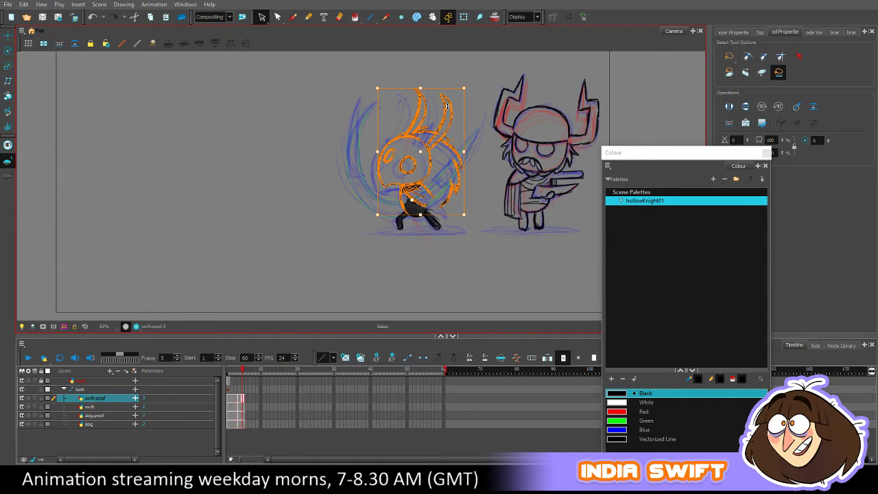
drag(467, 83, 471, 80)
click(473, 83)
- Flip between frames 3, 4 and 5 to check the flow of the backward lean
key(g)
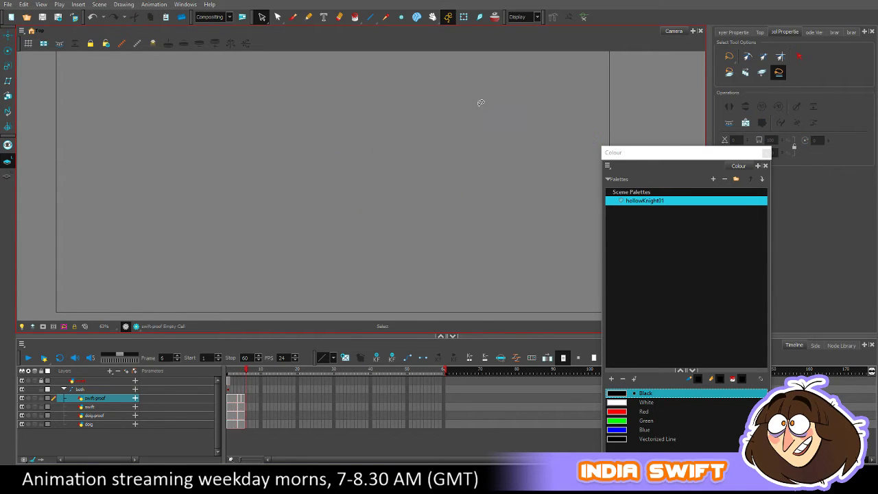
key(f)
key(f)
key(f)
key(g)
key(g)
key(f)
key(f)
key(g)
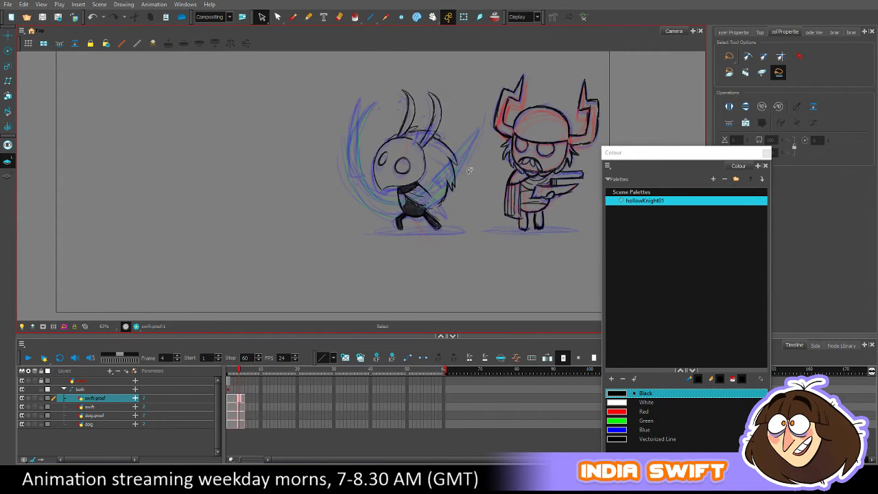
key(g)
- Reselect the knight's upper body on frame 5 and adjust its tilt slightly once more
mouse_move(428, 194)
mouse_down()
mouse_move(363, 140)
mouse_move(472, 170)
mouse_up()
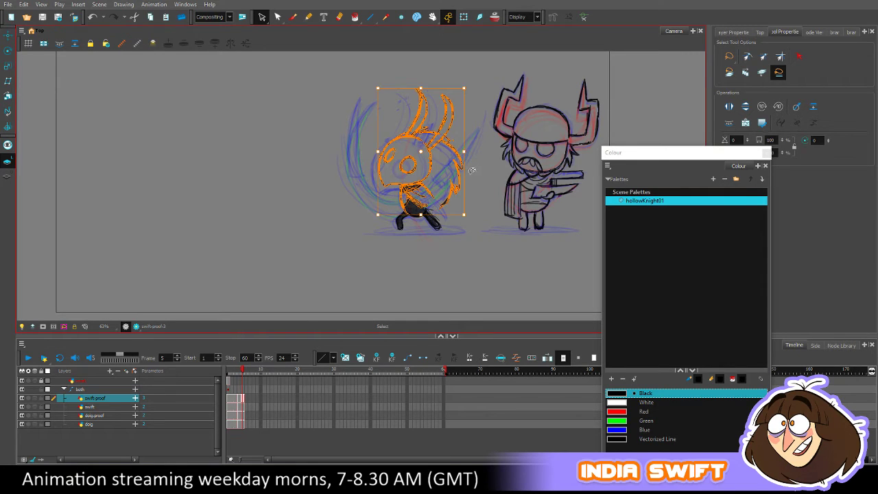
key(ctrl+s)
drag(471, 89, 474, 86)
- Flip repeatedly through frames 3 to 5 to judge the spacing of the knight's head and body movement
key(f)
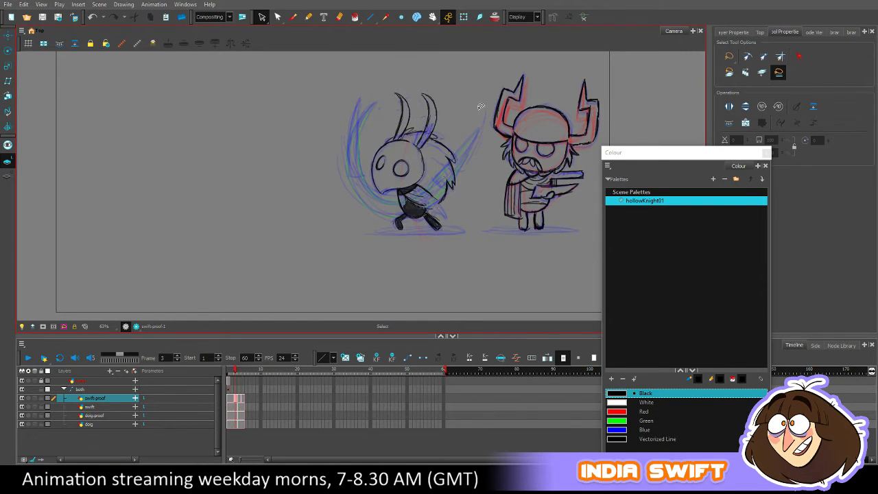
key(g)
key(f)
key(f)
key(f)
key(g)
key(g)
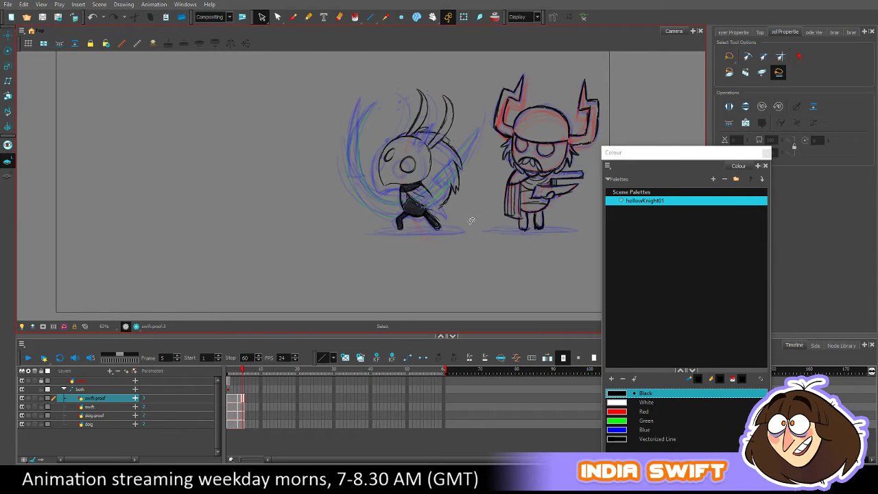
key(f)
key(f)
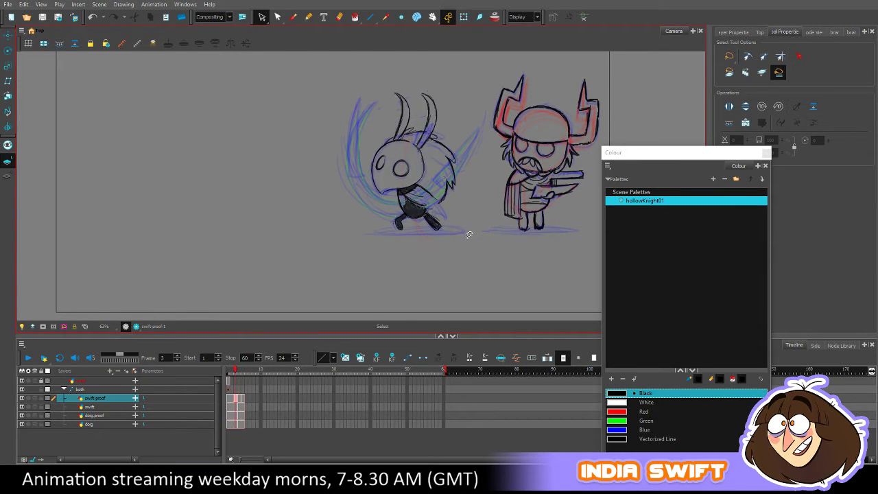
key(g)
key(f)
key(f)
key(g)
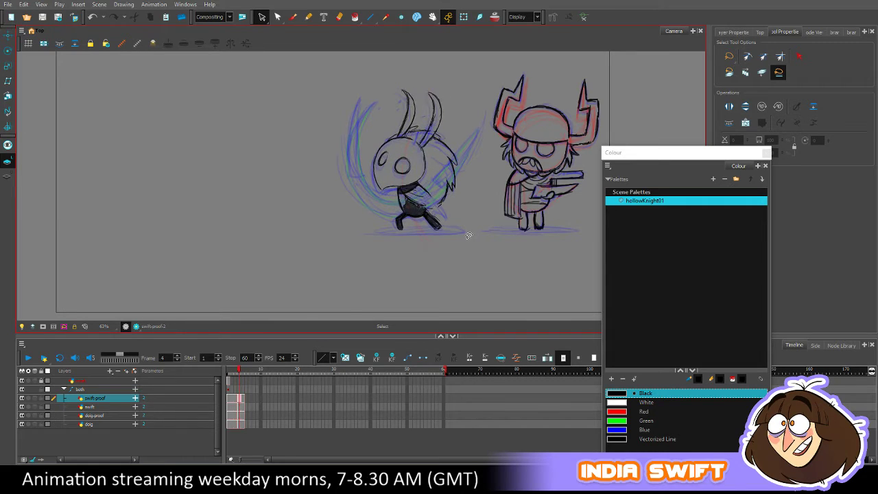
key(g)
key(f)
key(f)
key(period)
key(period)
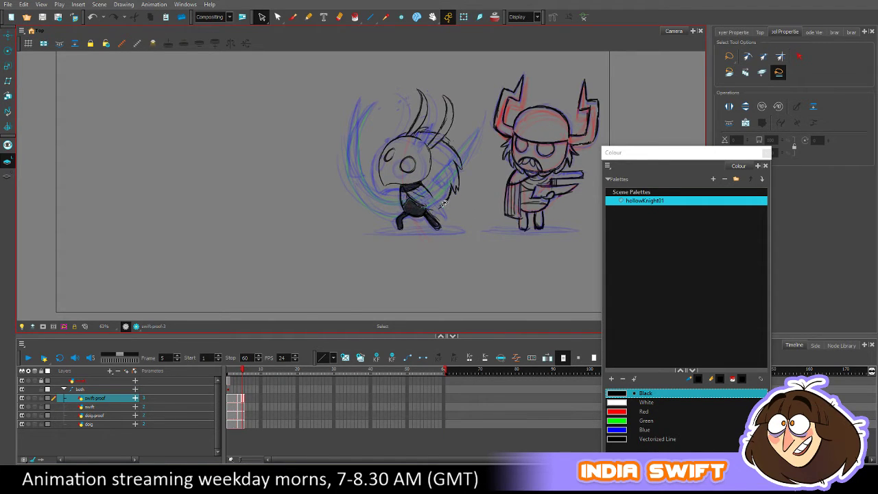
- Reposition the hair strokes along the knight's back on frame 5 and compare them with the preceding frames
click(444, 203)
mouse_move(442, 161)
mouse_down()
mouse_move(473, 194)
mouse_move(470, 209)
mouse_move(464, 194)
mouse_up()
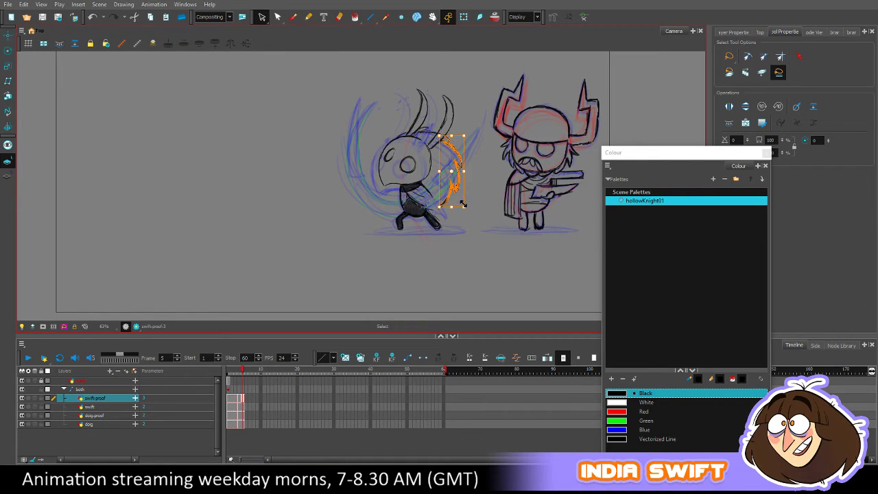
key(comma)
key(period)
key(period)
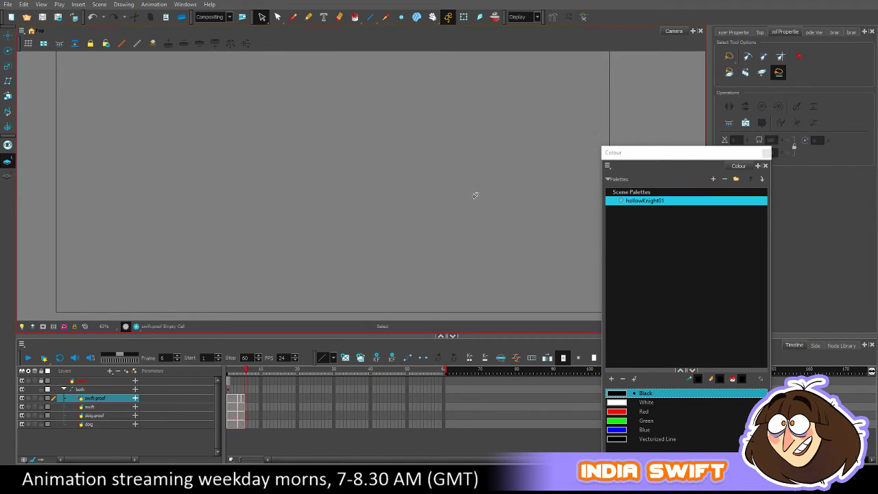
key(comma)
key(comma)
key(comma)
key(period)
key(period)
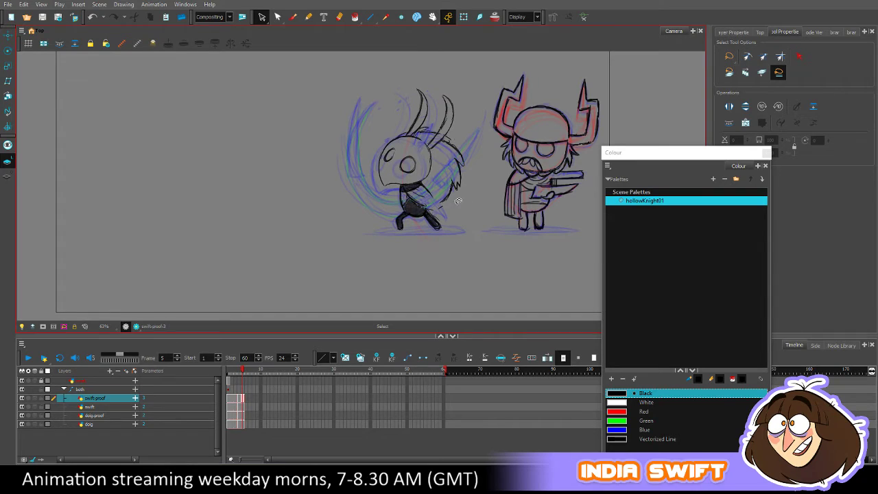
- Adjust the angle of the knight's back hair on frame 5 while checking it against frames 3 and 4
drag(476, 178, 456, 175)
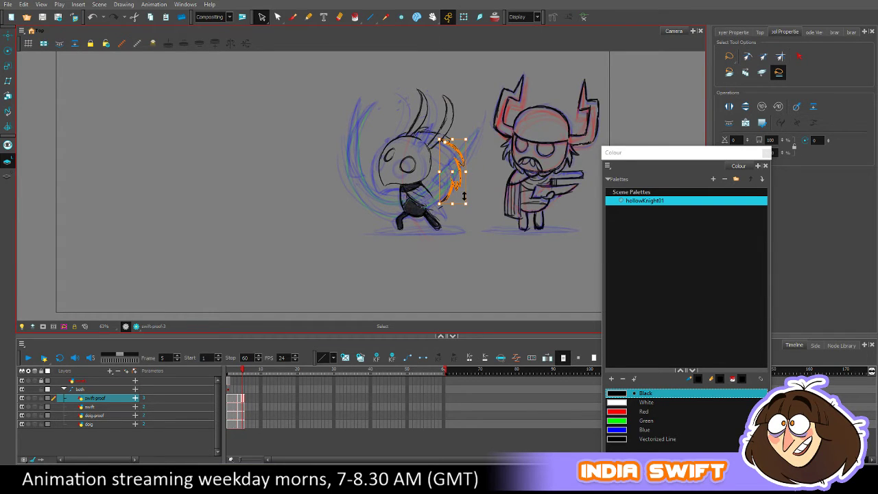
key(comma)
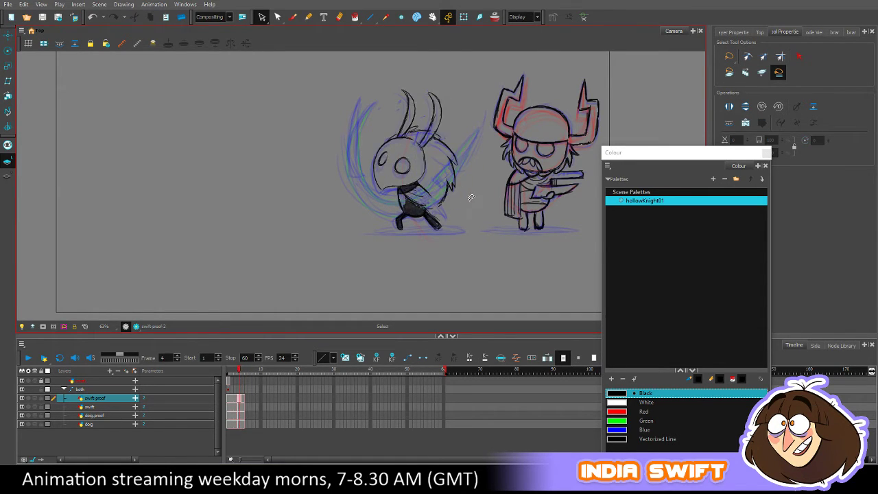
key(comma)
key(period)
key(period)
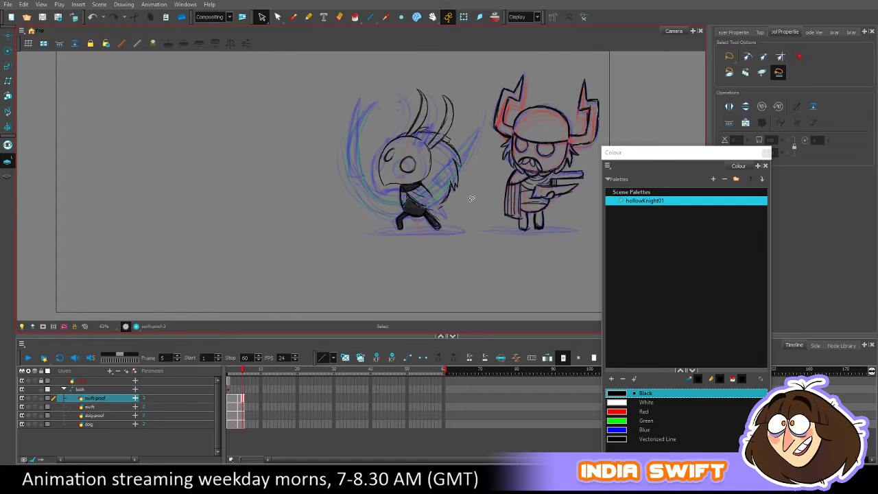
key(comma)
key(comma)
key(period)
key(period)
- Flip between frames 3, 4 and 5 to check how the back hair follows the body
drag(476, 188, 461, 198)
key(comma)
key(period)
key(period)
key(comma)
key(comma)
key(comma)
key(period)
key(period)
- Swing the back hair strokes slightly around their upper end on frame 5
click(451, 202)
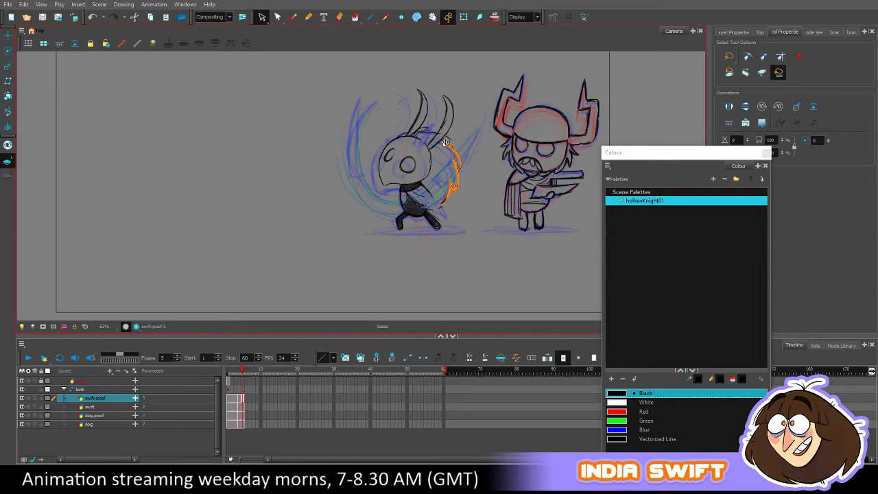
click(474, 200)
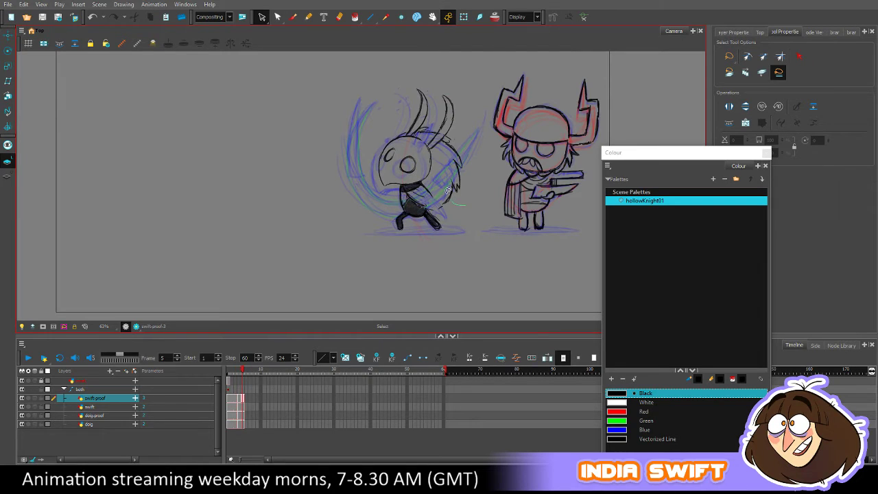
click(454, 177)
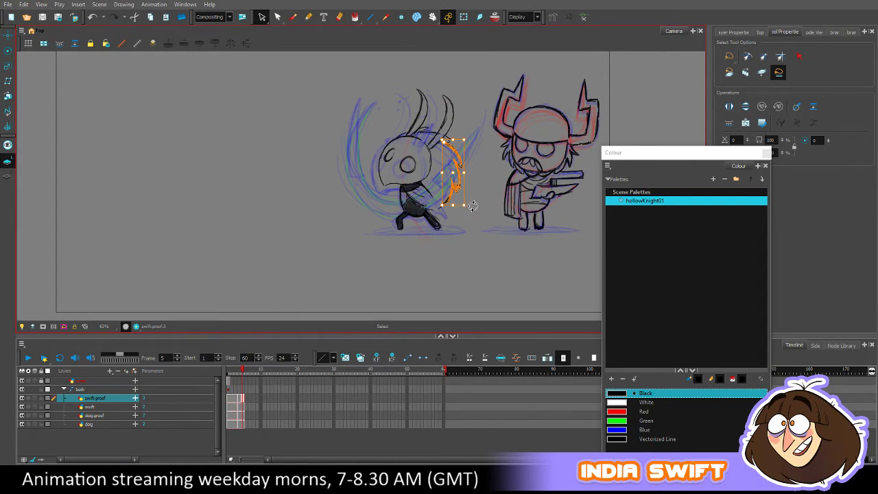
key(.)
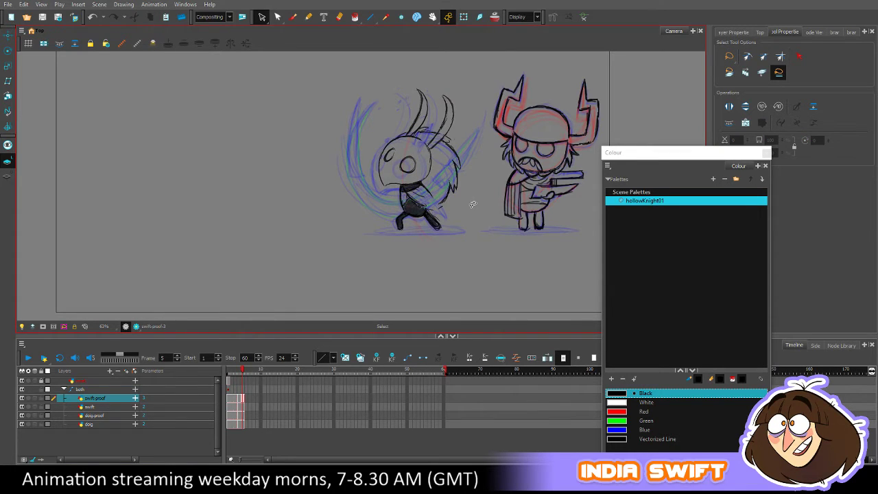
- Expose drawing 3 on frame 6 of the swift-proof layer as the base for the next pose
key(.)
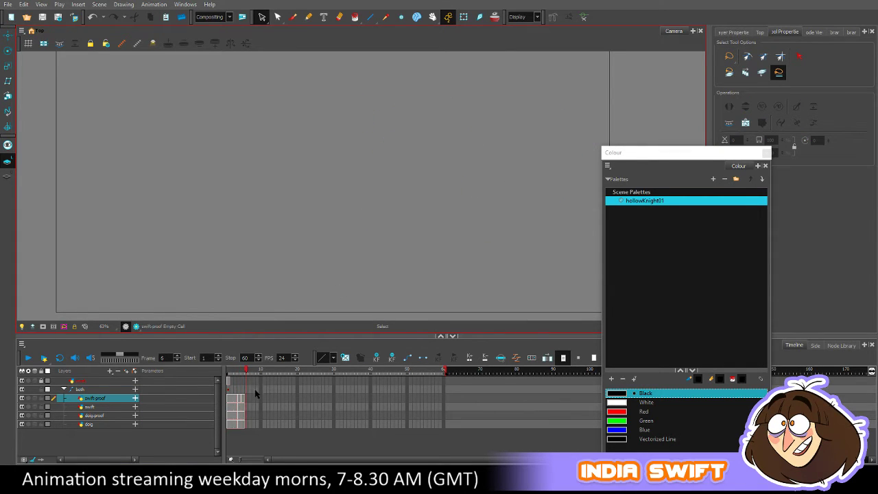
click(250, 397)
text(3)
key(Return)
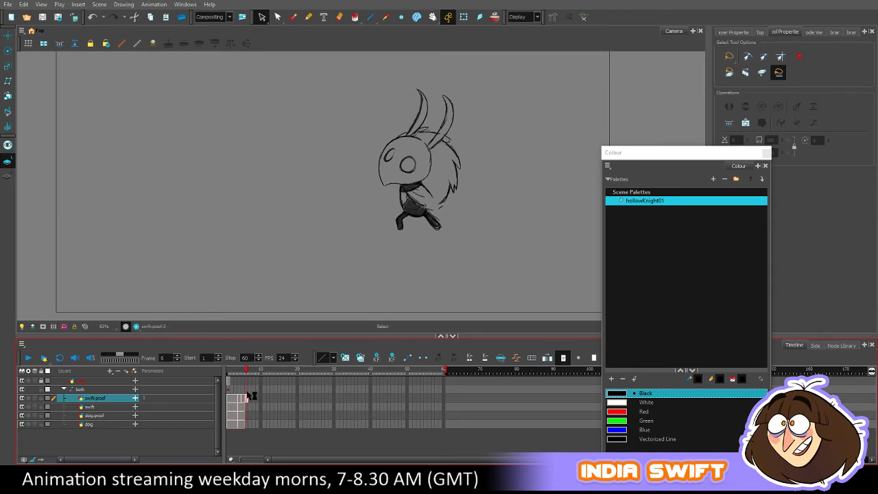
- Shift the knight's head and horns slightly up and to the right on frame 6 and compare with frame 5
mouse_move(431, 188)
mouse_down()
mouse_move(405, 192)
mouse_move(413, 205)
mouse_move(436, 188)
mouse_move(439, 163)
mouse_move(384, 185)
mouse_move(359, 121)
mouse_move(456, 71)
mouse_move(460, 154)
mouse_move(404, 183)
mouse_up()
drag(470, 86, 469, 91)
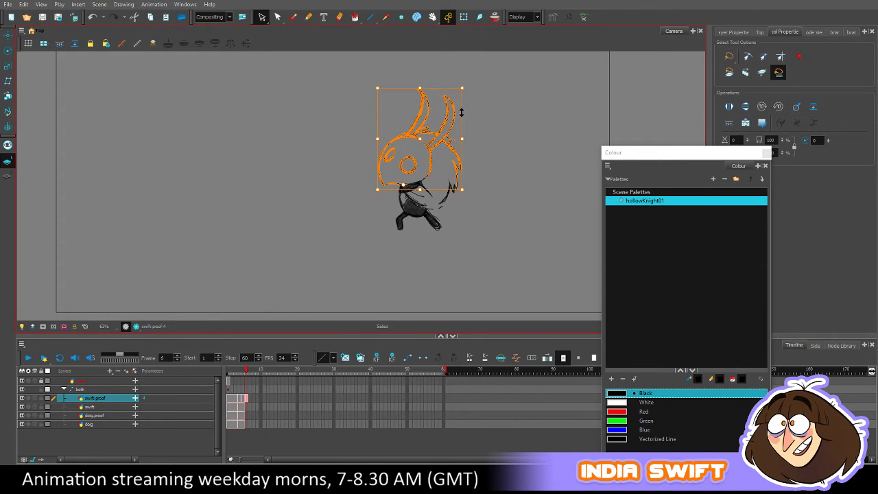
key(Up)
key(Up)
key(Right)
click(466, 117)
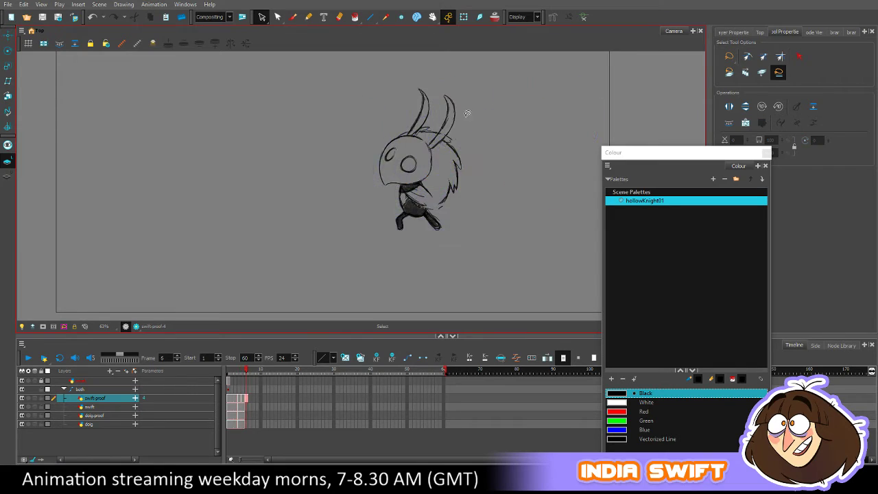
key(comma)
key(period)
- Nudge the knight's upper torso strokes slightly upward on frame 6
click(415, 186)
mouse_move(412, 192)
mouse_down()
mouse_move(407, 200)
mouse_move(399, 171)
mouse_move(410, 184)
mouse_up()
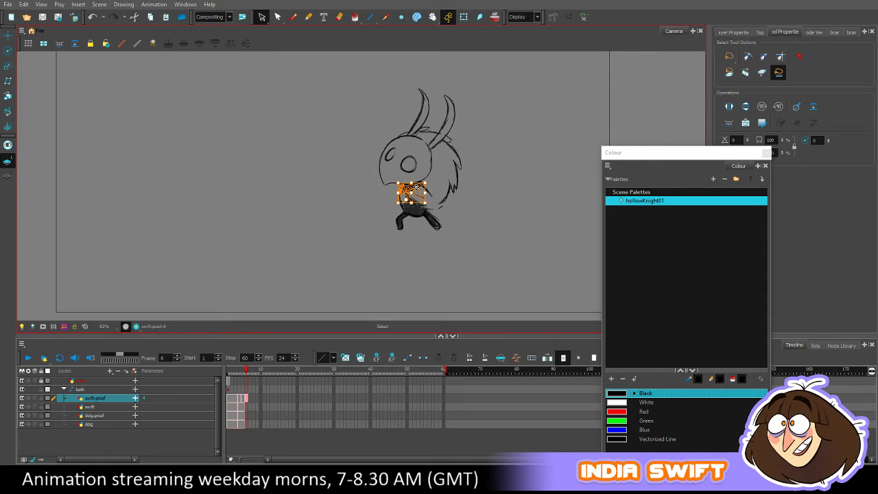
click(444, 172)
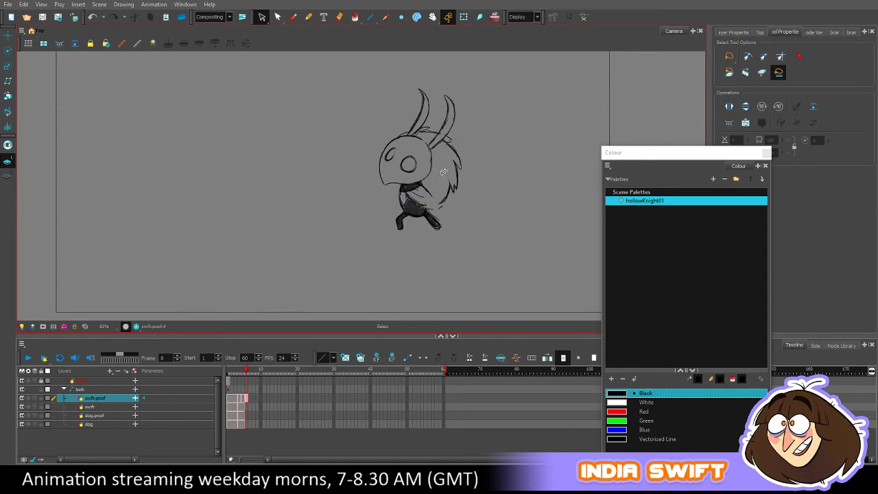
- Flip between frame 6 and the frames before it to check how the torso and head move
key(comma)
key(period)
key(comma)
key(comma)
key(comma)
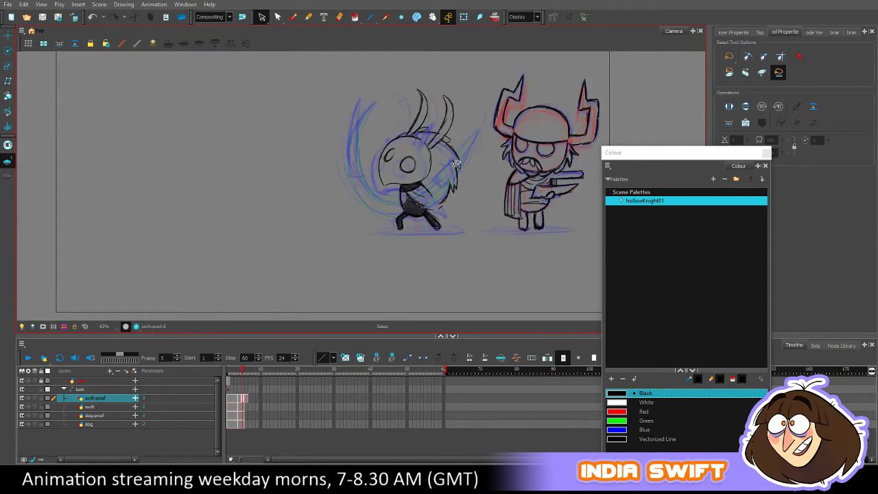
key(period)
key(period)
key(period)
key(shift+l)
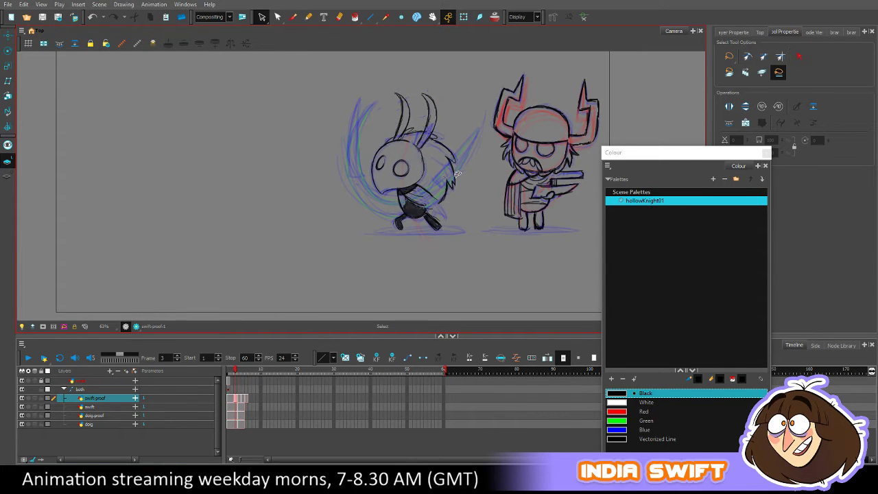
key(shift+l)
- Select the back hair strokes on frame 6 and compare their position with frame 5
mouse_move(481, 146)
mouse_down()
mouse_move(450, 179)
mouse_move(457, 204)
mouse_up()
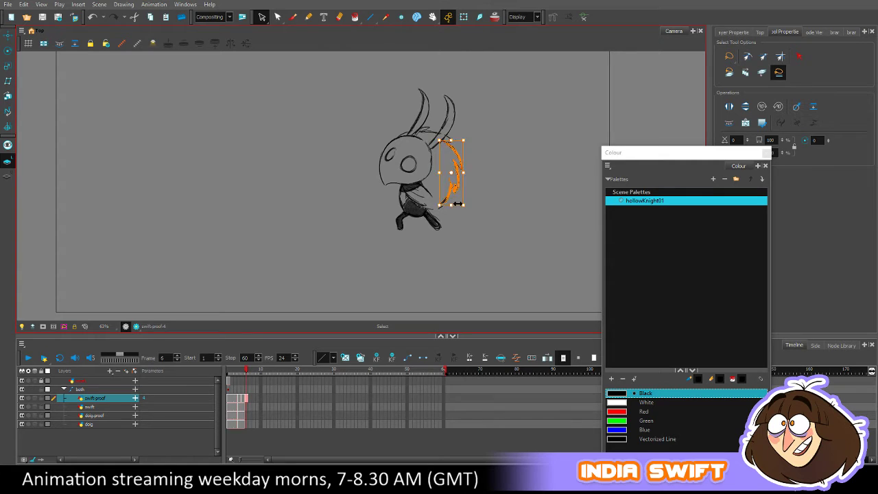
key(comma)
key(period)
key(comma)
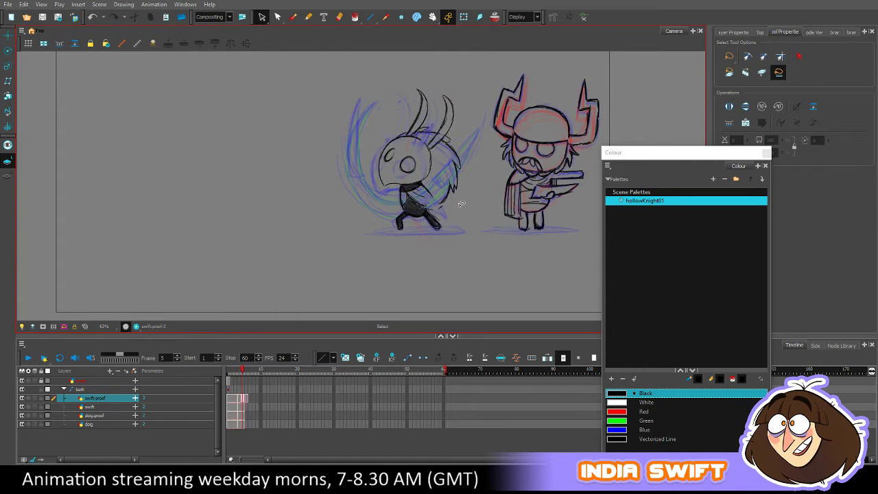
key(period)
click(446, 155)
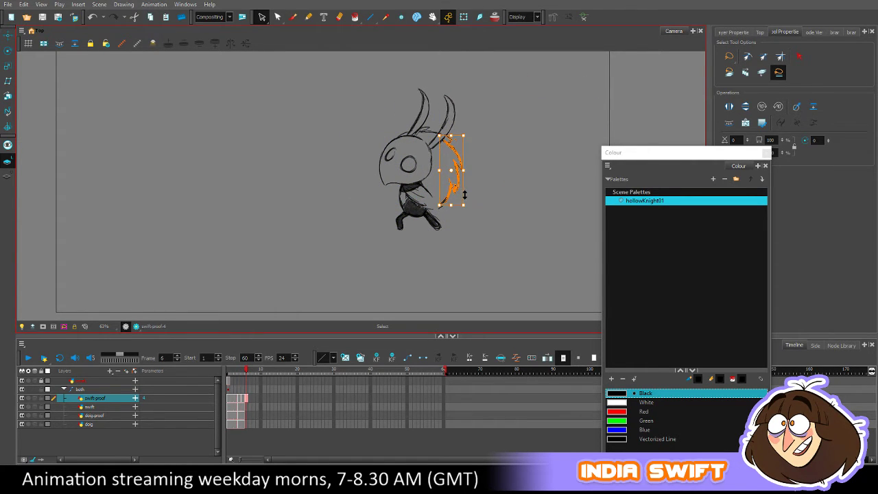
key(comma)
key(period)
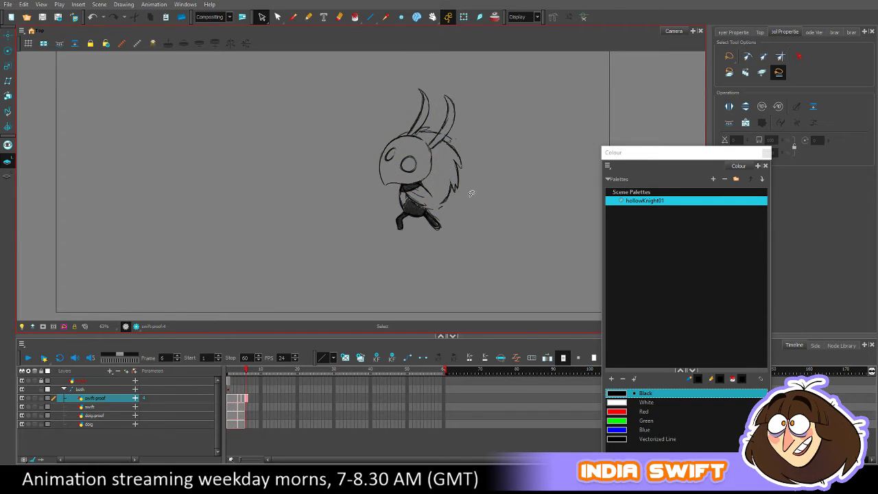
key(comma)
key(period)
key(comma)
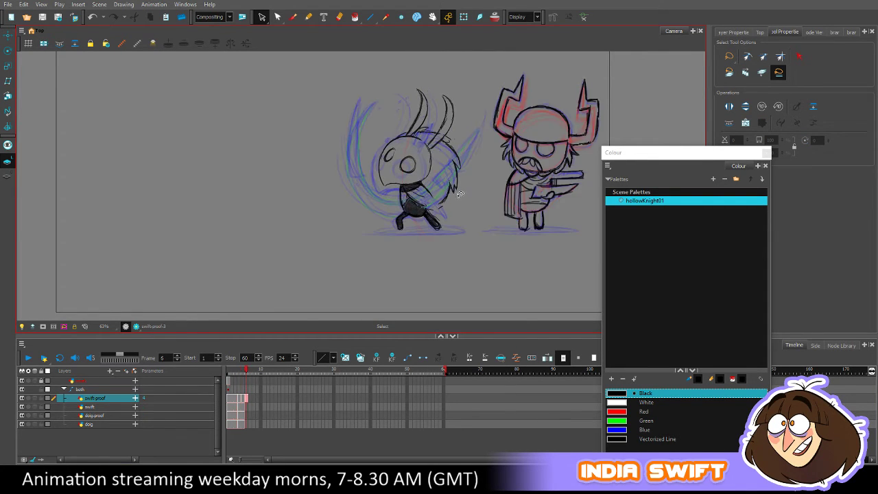
key(period)
- Swing the back hair strokes slightly outward around their upper end on frame 6 and compare with frame 5
click(445, 158)
click(447, 149)
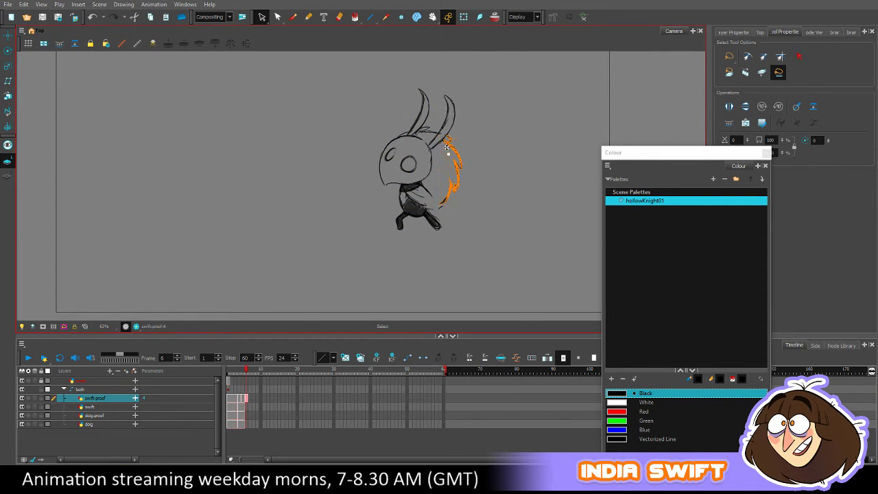
drag(468, 210, 474, 206)
key(comma)
key(period)
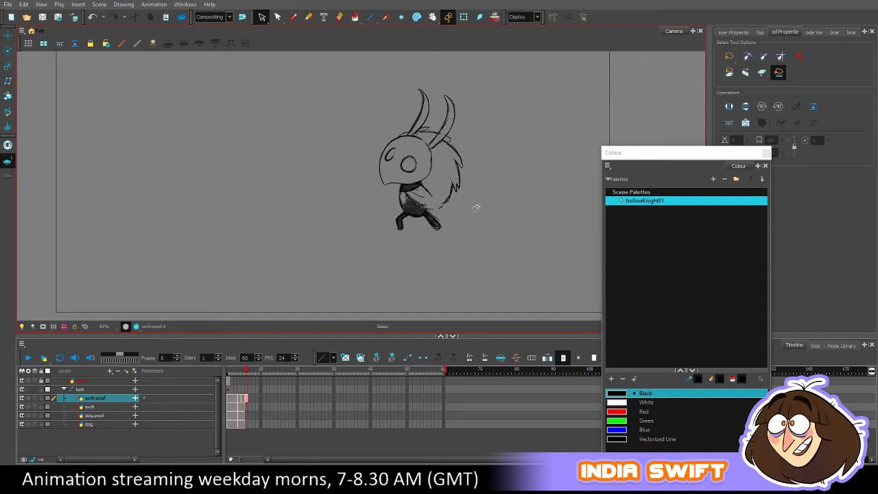
key(comma)
key(period)
- Step back and forth through frames 3 to 6 to check the flow of the hair and body
key(comma)
key(comma)
key(comma)
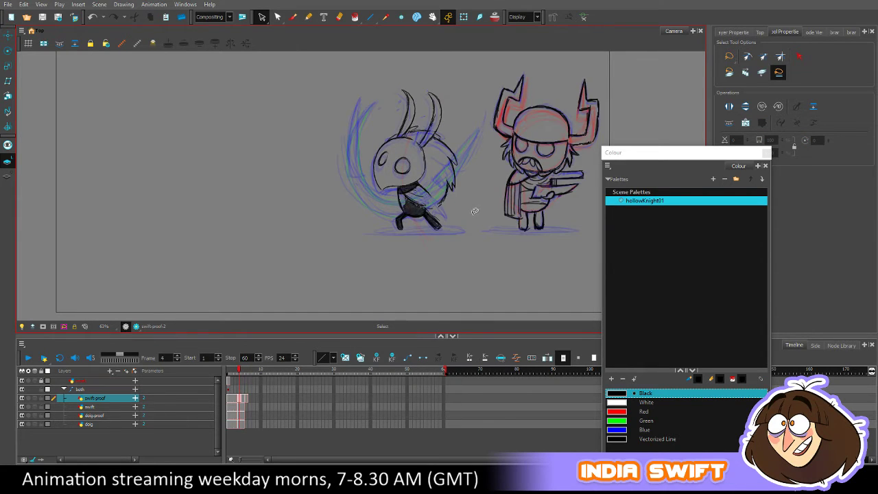
key(period)
key(comma)
key(period)
key(period)
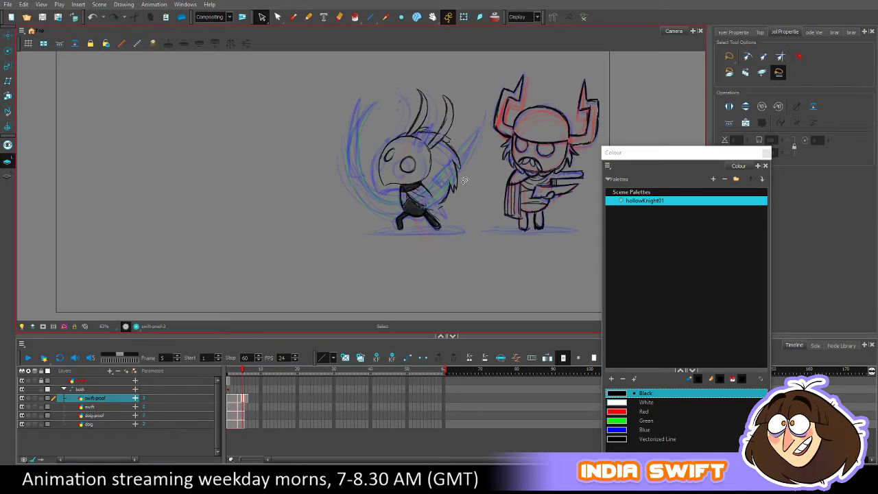
key(period)
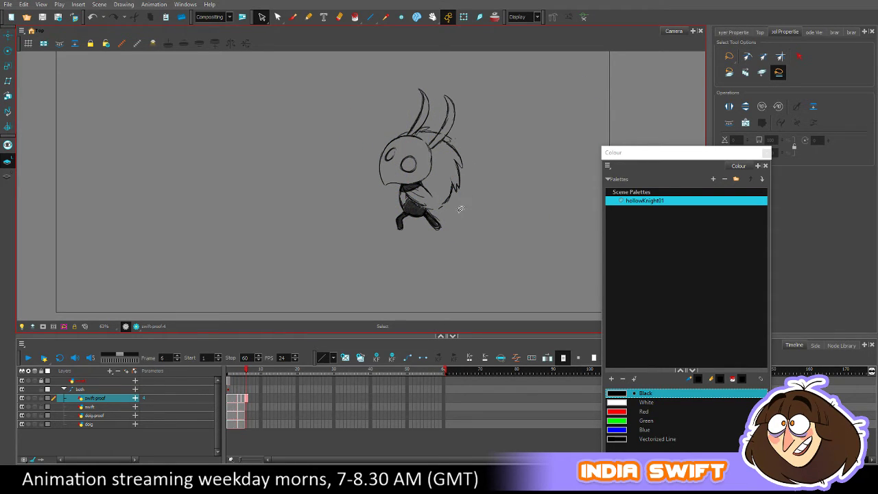
- Extend the frame 6 pose to frame 7 as a separate drawing and tilt the upper body slightly forward about the hips
mouse_move(247, 369)
mouse_down()
mouse_move(227, 370)
mouse_move(250, 372)
mouse_up()
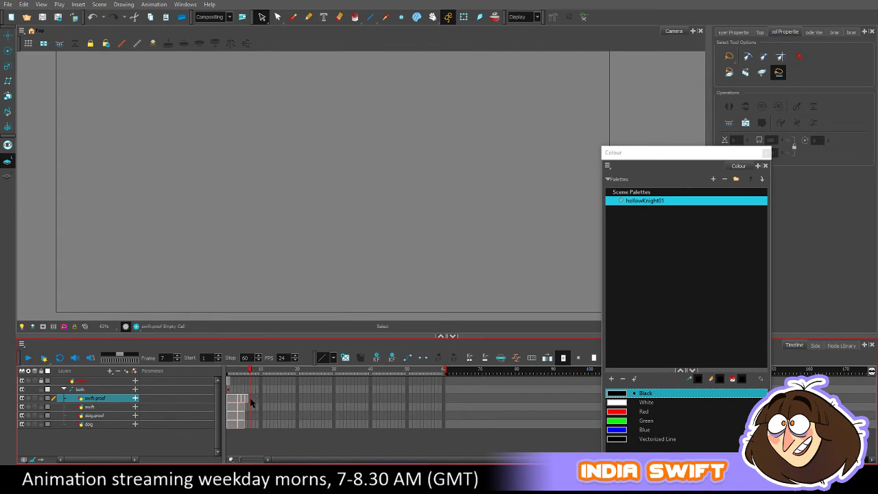
key(F5)
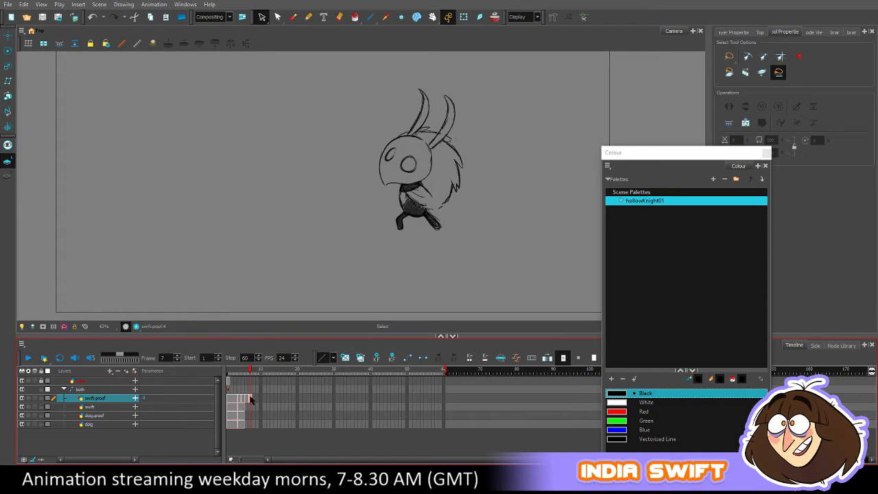
mouse_move(457, 197)
mouse_down()
mouse_move(410, 199)
mouse_move(469, 137)
mouse_move(458, 196)
mouse_up()
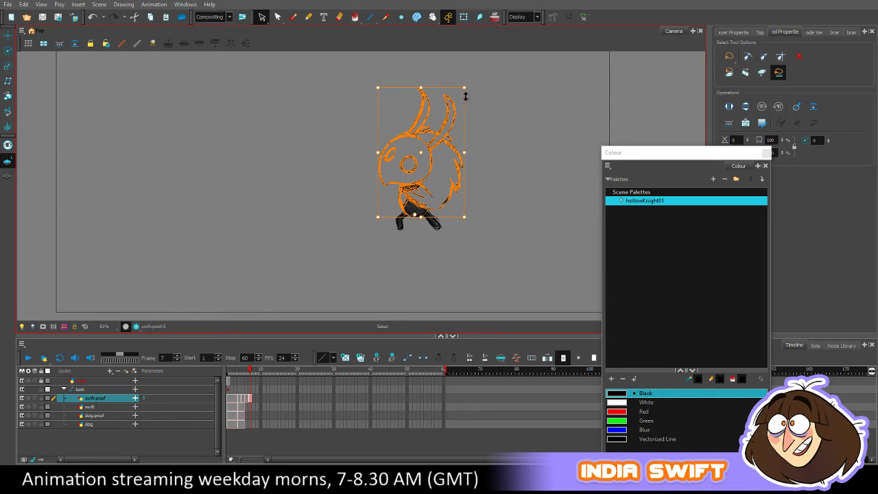
drag(470, 89, 467, 88)
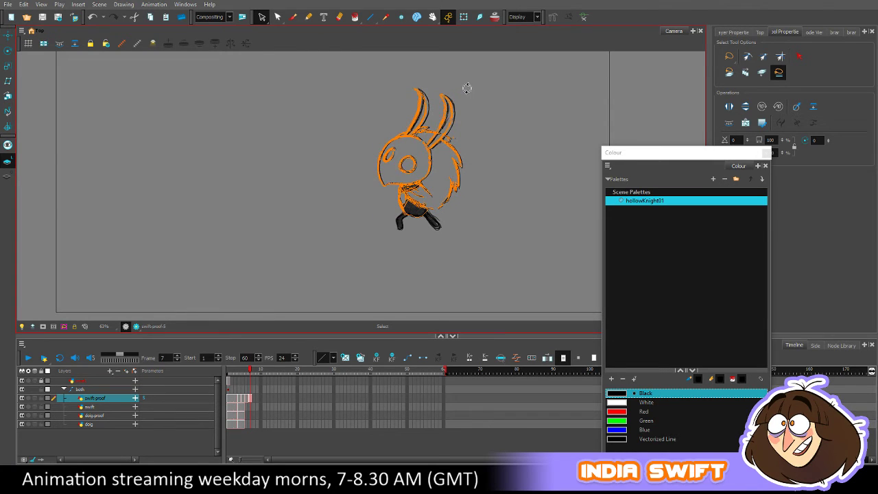
click(483, 187)
- Tilt the knight's head, horns and torso a little further forward on frame 7, pivoting at the hips
mouse_move(454, 204)
mouse_down()
mouse_move(415, 208)
mouse_move(356, 157)
mouse_move(445, 180)
mouse_up()
mouse_move(481, 204)
mouse_down()
mouse_move(423, 190)
mouse_move(415, 218)
mouse_move(363, 158)
mouse_up()
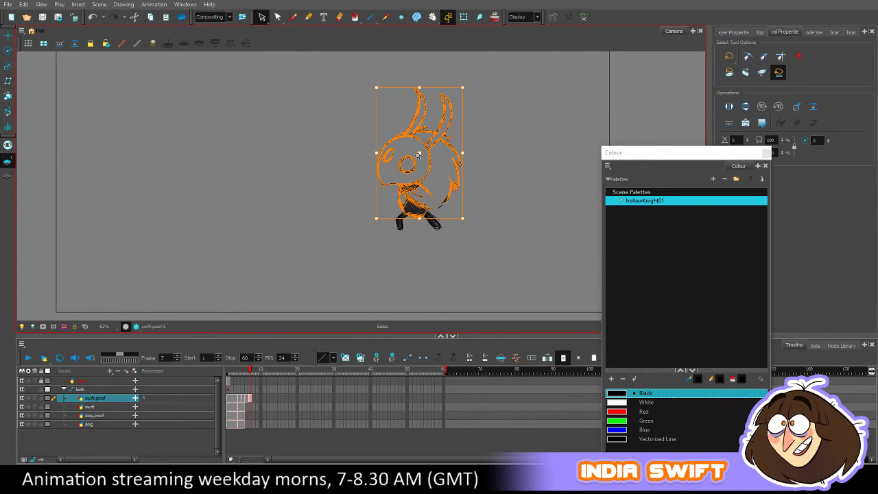
drag(418, 156, 416, 216)
drag(472, 88, 472, 91)
- Swing the back hair strokes around their upper end on frame 7 and compare with frame 6
mouse_move(504, 162)
mouse_down()
mouse_move(493, 183)
mouse_move(450, 208)
mouse_move(441, 165)
mouse_move(465, 127)
mouse_move(459, 155)
mouse_move(458, 125)
mouse_move(485, 158)
mouse_move(442, 139)
mouse_up()
drag(466, 206, 464, 188)
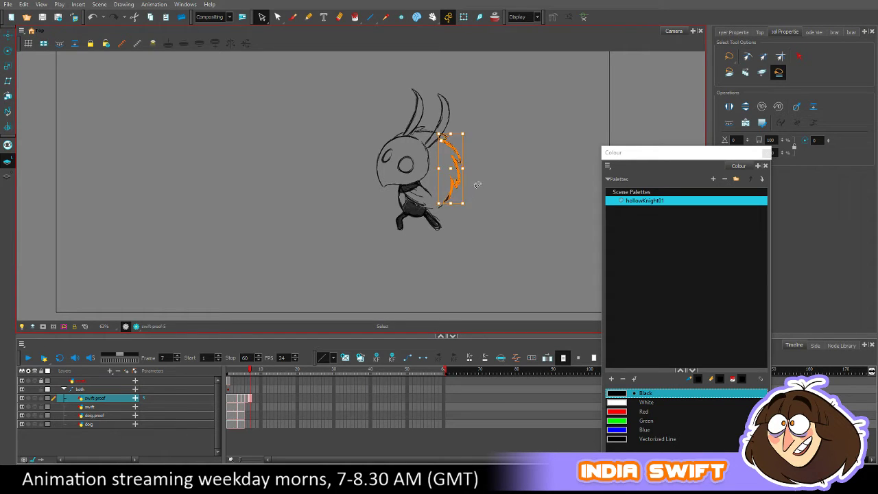
click(478, 183)
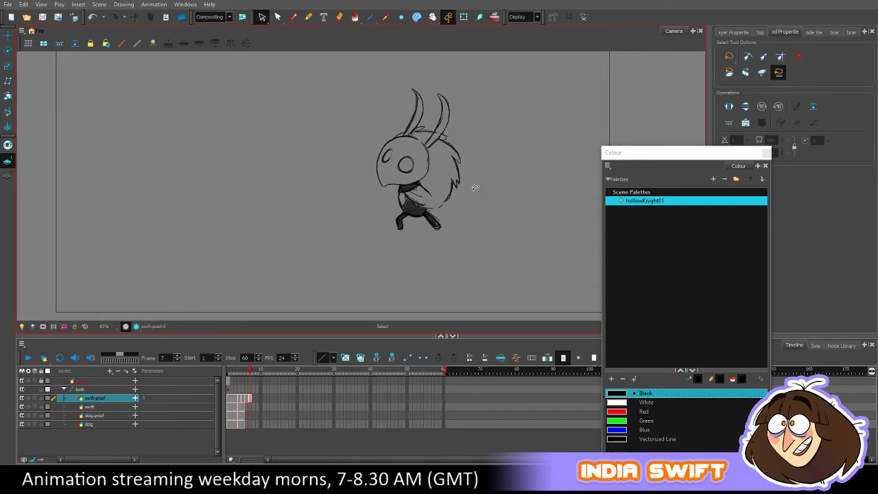
mouse_move(455, 195)
mouse_down()
mouse_move(440, 142)
mouse_move(492, 124)
mouse_up()
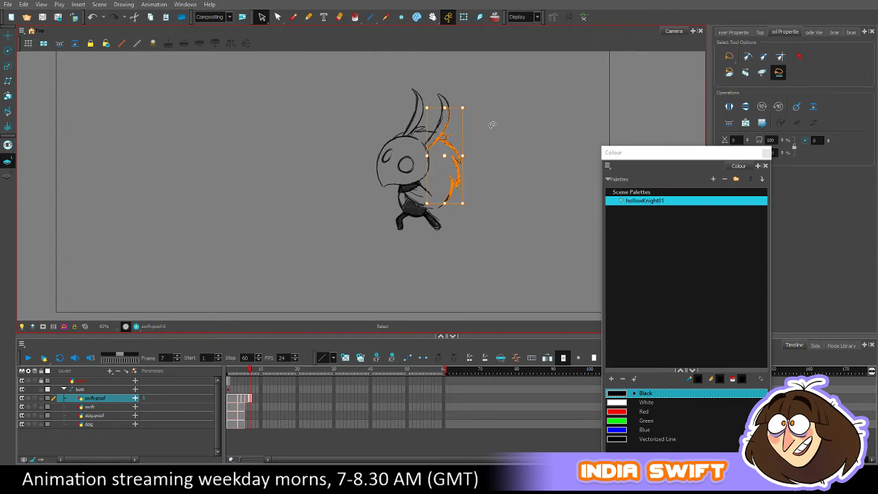
click(492, 123)
mouse_move(460, 199)
mouse_down()
mouse_move(445, 140)
mouse_move(471, 171)
mouse_up()
key(comma)
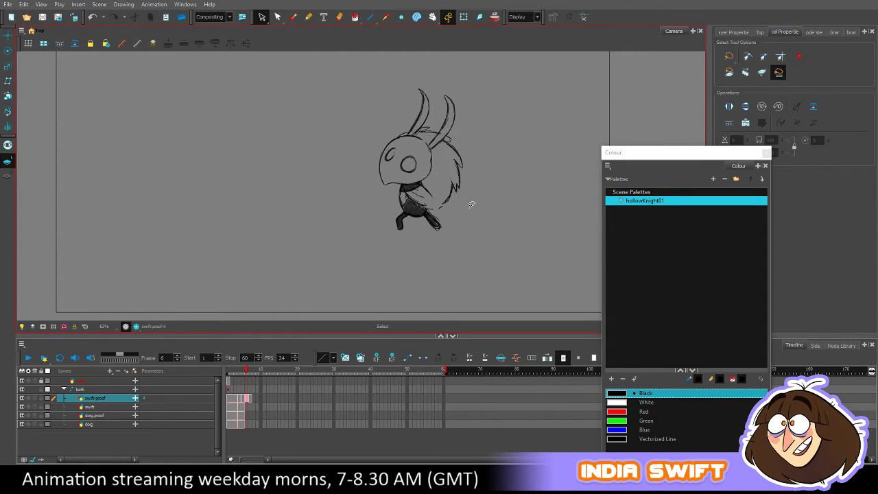
key(period)
key(comma)
- Rotate the head, horns and torso without the back hair slightly forward on frame 7 and compare with frame 6
mouse_move(245, 371)
mouse_down()
mouse_move(232, 371)
mouse_move(251, 372)
mouse_up()
mouse_move(434, 182)
mouse_down()
mouse_move(379, 198)
mouse_move(371, 157)
mouse_move(390, 125)
mouse_move(443, 79)
mouse_move(450, 110)
mouse_move(433, 123)
mouse_move(390, 124)
mouse_move(417, 137)
mouse_move(436, 184)
mouse_up()
mouse_move(425, 88)
mouse_down()
mouse_move(409, 88)
mouse_move(425, 88)
mouse_up()
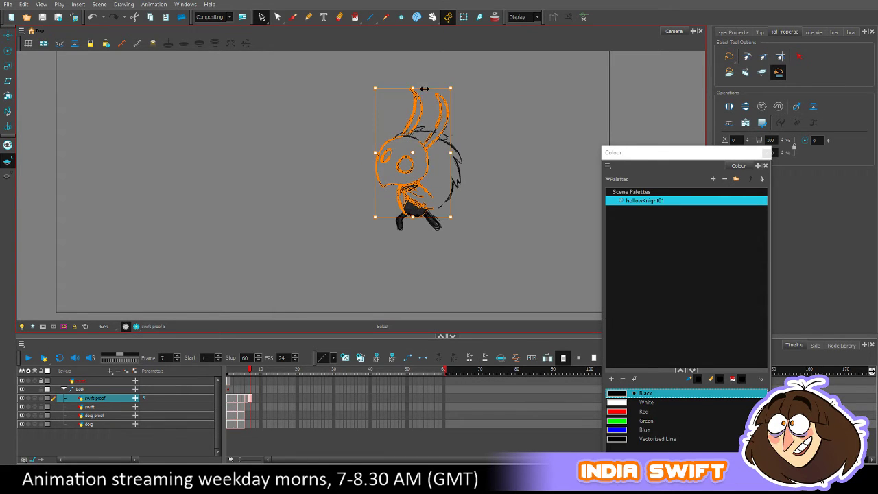
key(comma)
key(period)
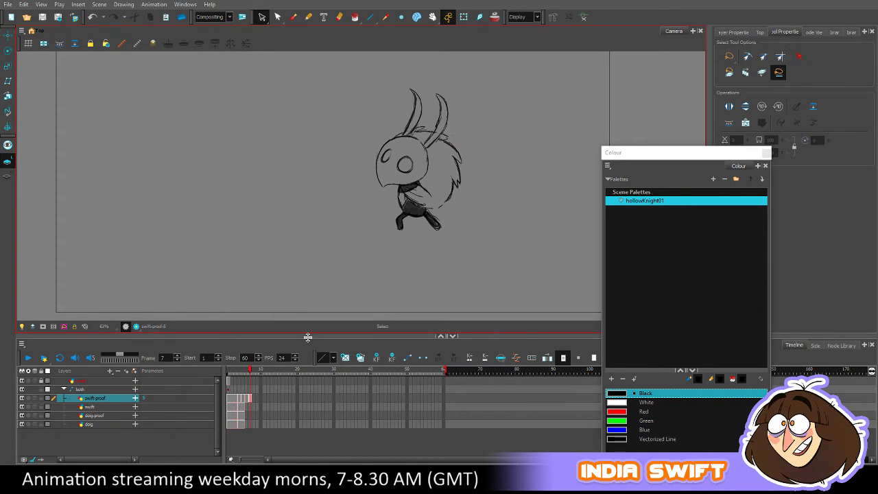
- Copy the starting pose from frame 2 of the swift-proof layer to frames 8 and 9
mouse_move(252, 371)
mouse_down()
mouse_move(229, 374)
mouse_move(249, 372)
mouse_up()
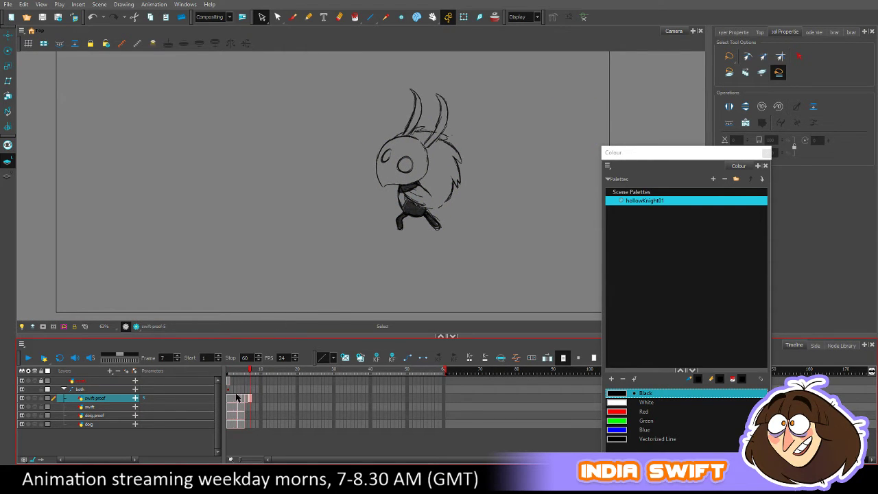
click(232, 398)
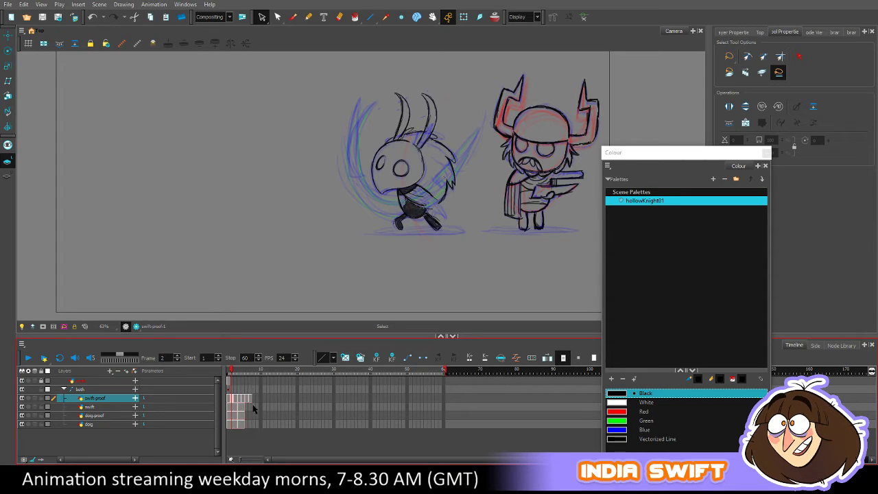
click(253, 409)
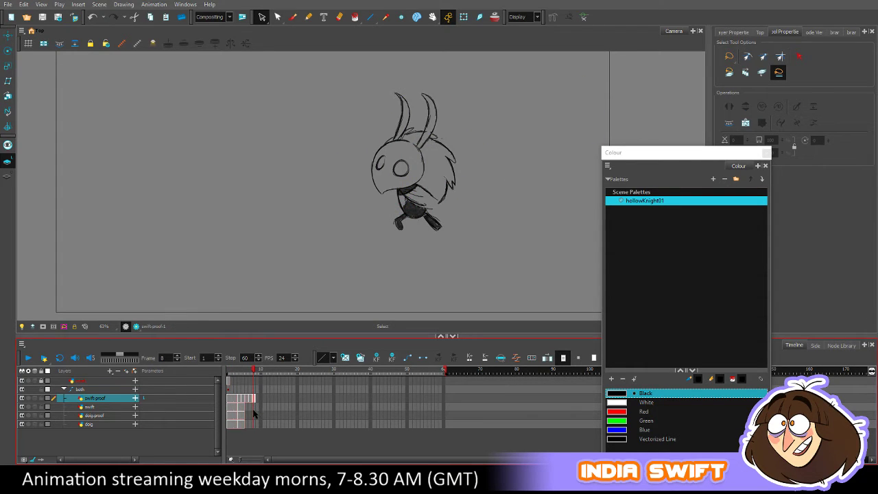
drag(252, 371, 258, 371)
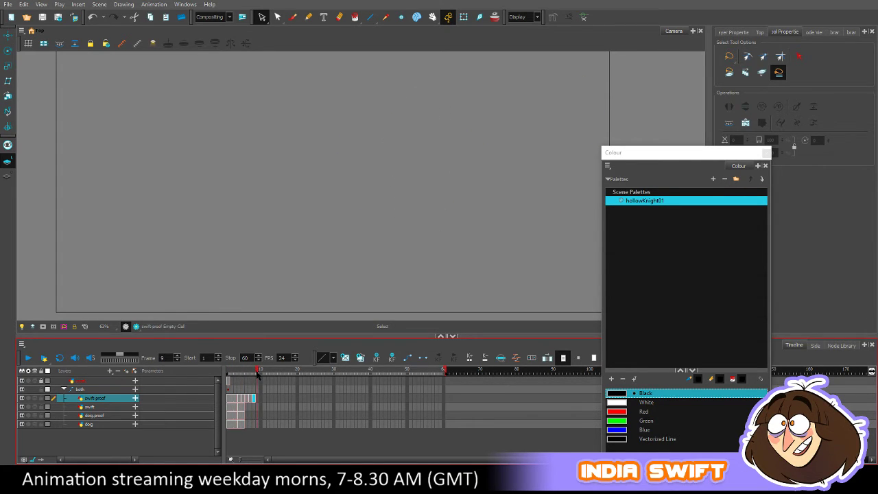
click(257, 398)
key(ctrl+v)
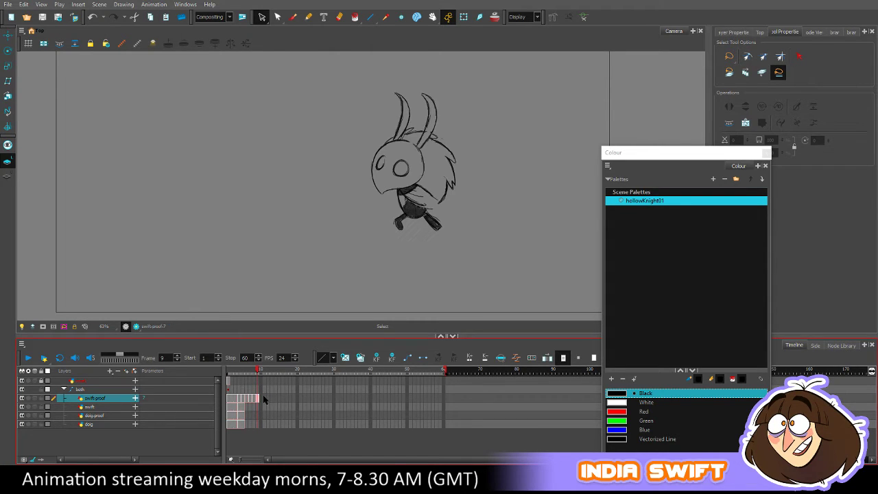
- Tilt the head, horns and back hair slightly forward around the neck on frame 9 and compare with the starting pose
mouse_move(372, 172)
mouse_down()
mouse_move(374, 198)
mouse_move(411, 179)
mouse_move(445, 186)
mouse_move(387, 80)
mouse_move(372, 183)
mouse_up()
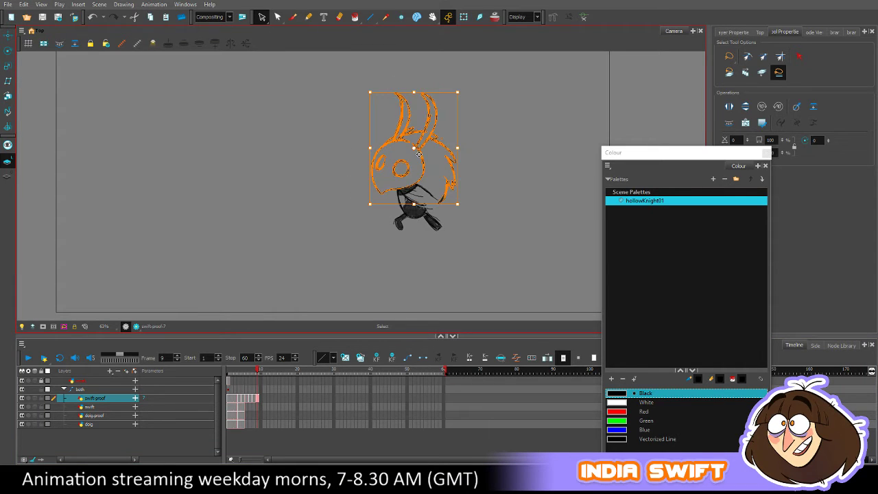
drag(413, 149, 407, 184)
drag(465, 91, 461, 90)
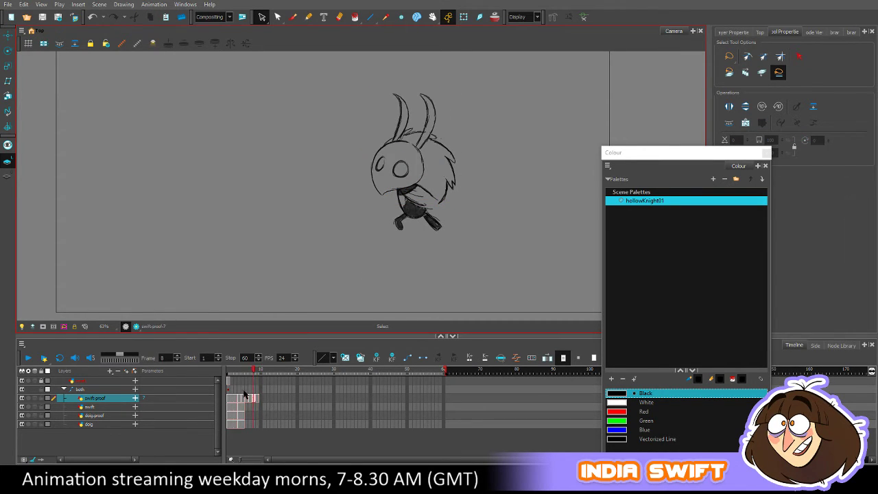
click(235, 400)
click(256, 399)
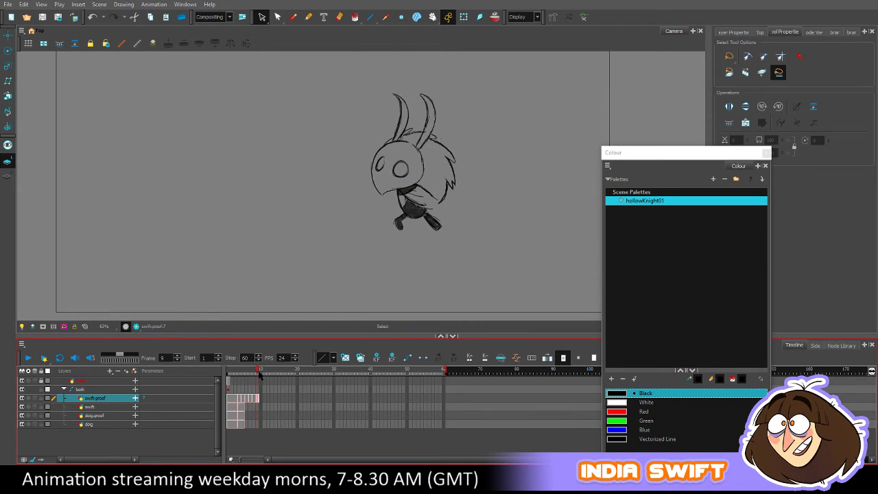
- Rotate the torso and legs slightly around the front foot on frame 8, save the scene and compare with frame 7
key(comma)
mouse_move(426, 204)
mouse_down()
mouse_move(390, 200)
mouse_move(443, 225)
mouse_up()
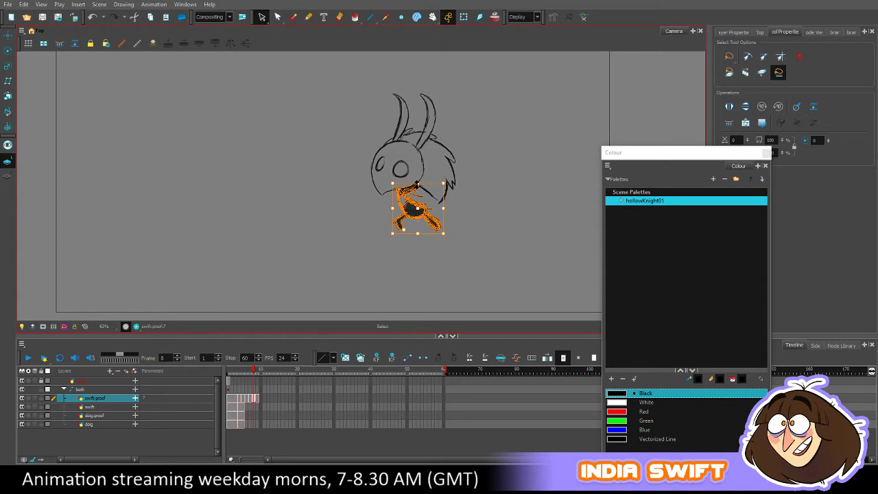
drag(425, 184, 428, 184)
click(461, 205)
key(ctrl+s)
key(comma)
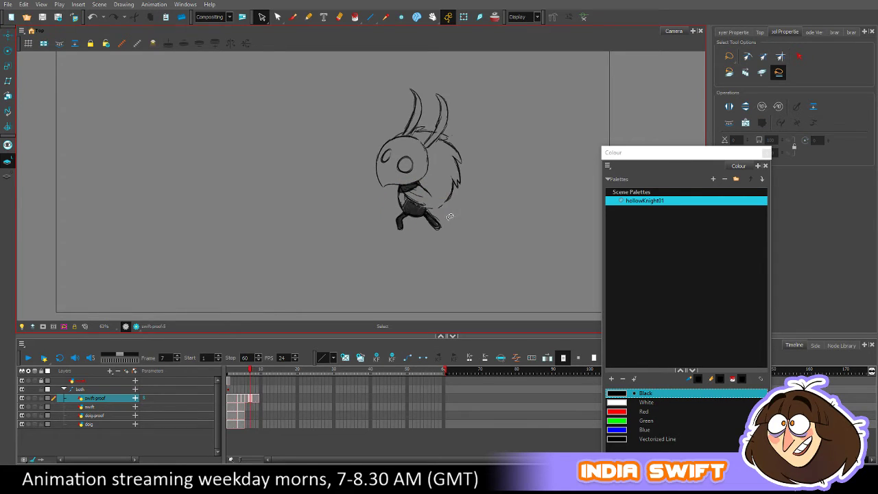
- Nudge the head, horns and back hair slightly down on frame 9 and compare with frames 7 and 8
key(period)
click(258, 398)
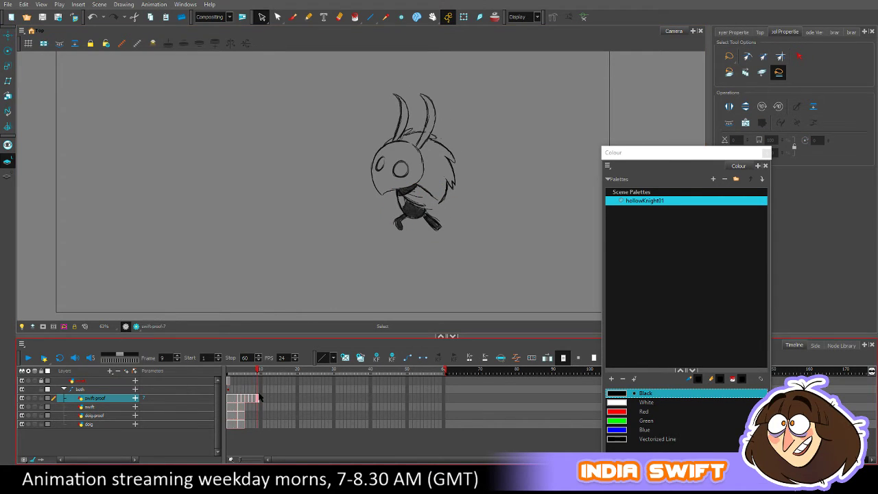
mouse_move(399, 173)
mouse_down()
mouse_move(367, 184)
mouse_move(411, 184)
mouse_move(472, 131)
mouse_move(384, 77)
mouse_move(369, 90)
mouse_up()
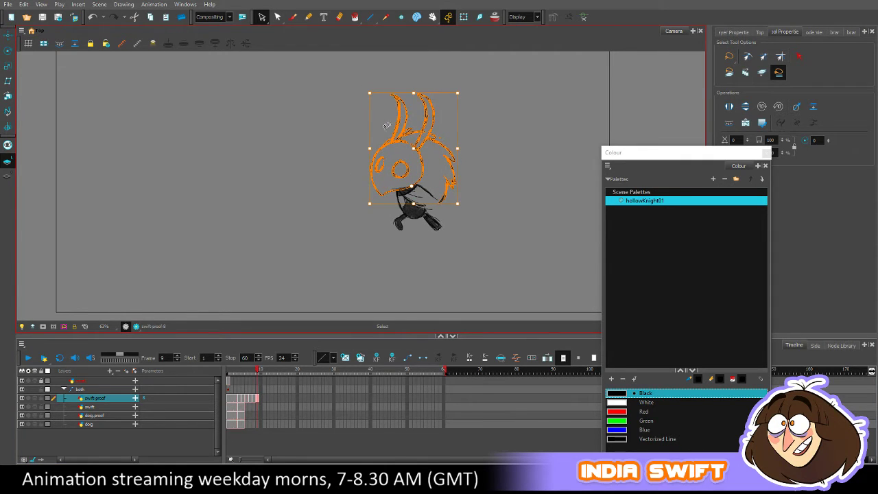
key(Down)
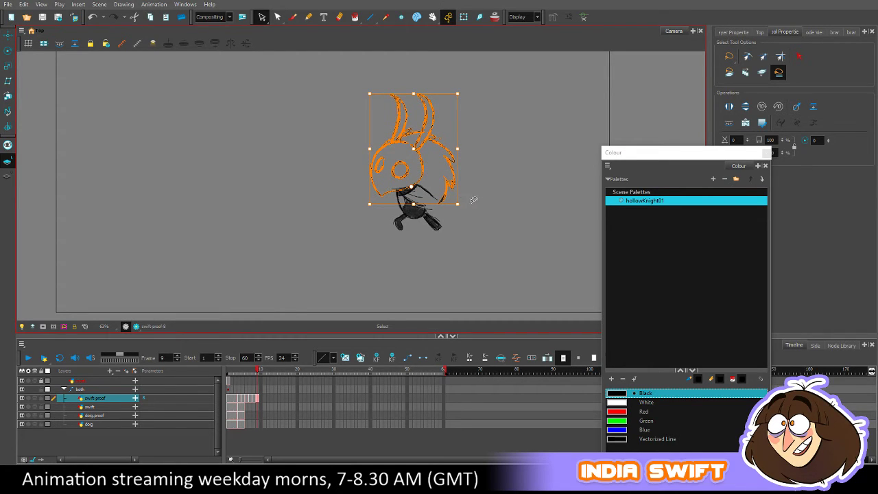
key(comma)
key(comma)
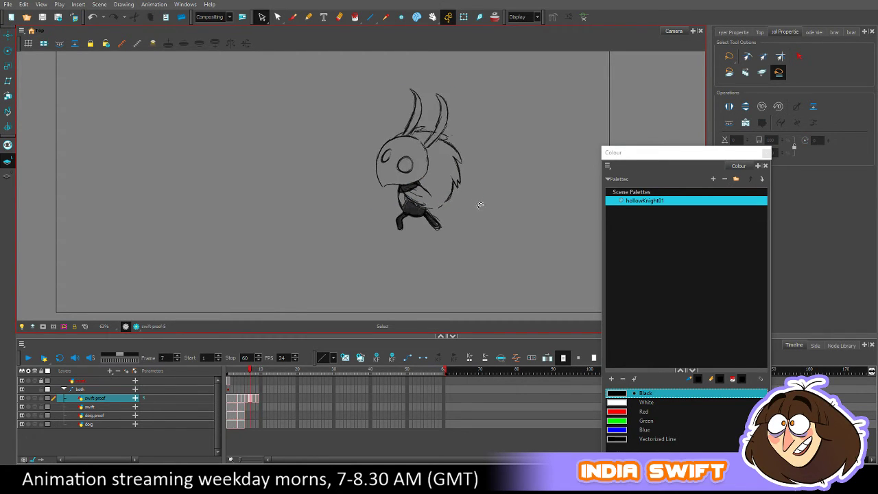
key(period)
key(period)
- Rotate the head, horns and back hair slightly forward around the head's lower centre on frame 9 and compare with the previous frames
mouse_move(463, 201)
mouse_down()
mouse_move(413, 162)
mouse_move(385, 196)
mouse_move(354, 160)
mouse_move(439, 77)
mouse_up()
drag(414, 149, 407, 164)
drag(465, 92, 465, 94)
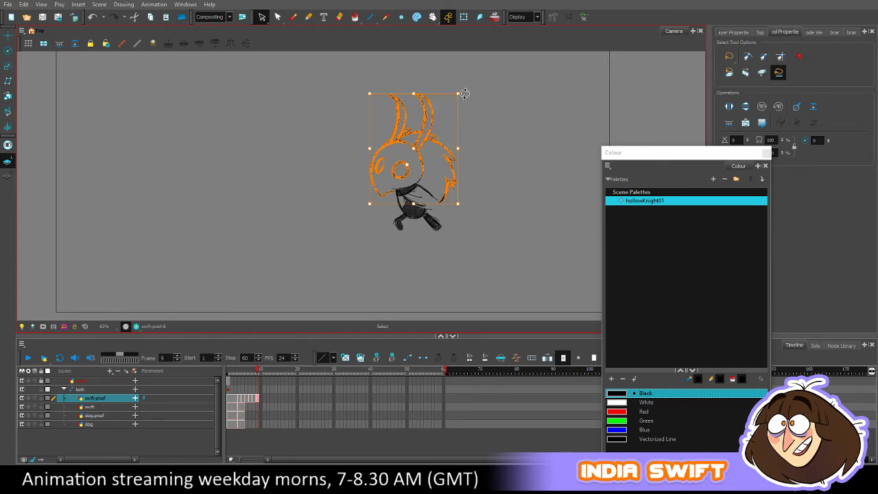
key(comma)
key(comma)
key(comma)
key(period)
key(period)
key(period)
key(comma)
key(comma)
key(comma)
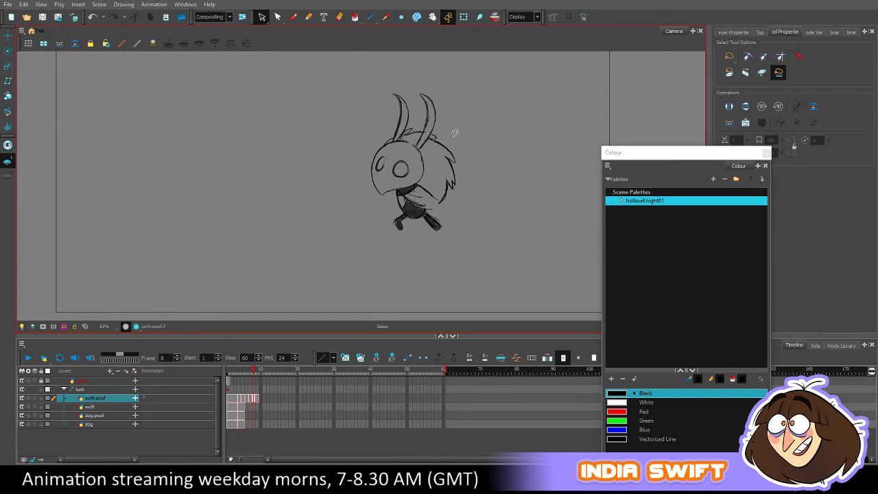
key(period)
key(period)
key(period)
- Reshape the torso and cloak lines slightly on frame 9 to sit under the tilted head
mouse_move(418, 189)
mouse_down()
mouse_move(395, 194)
mouse_move(416, 199)
mouse_move(415, 216)
mouse_move(425, 194)
mouse_move(395, 194)
mouse_up()
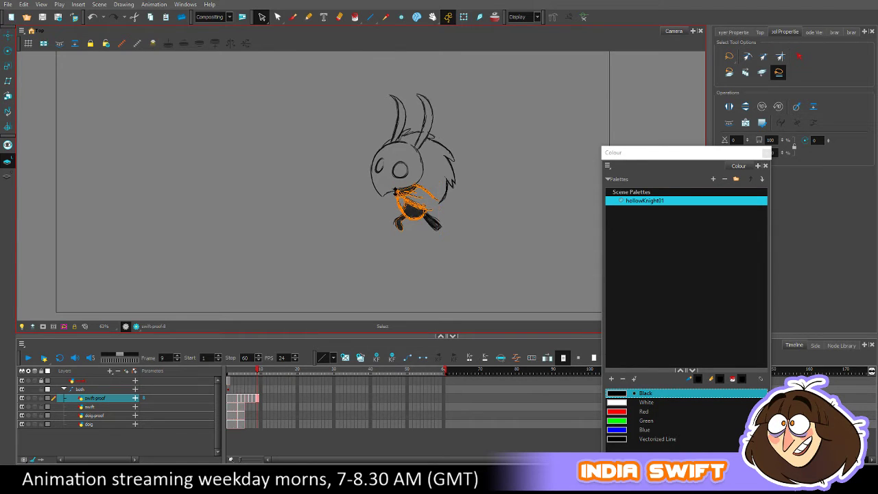
click(460, 202)
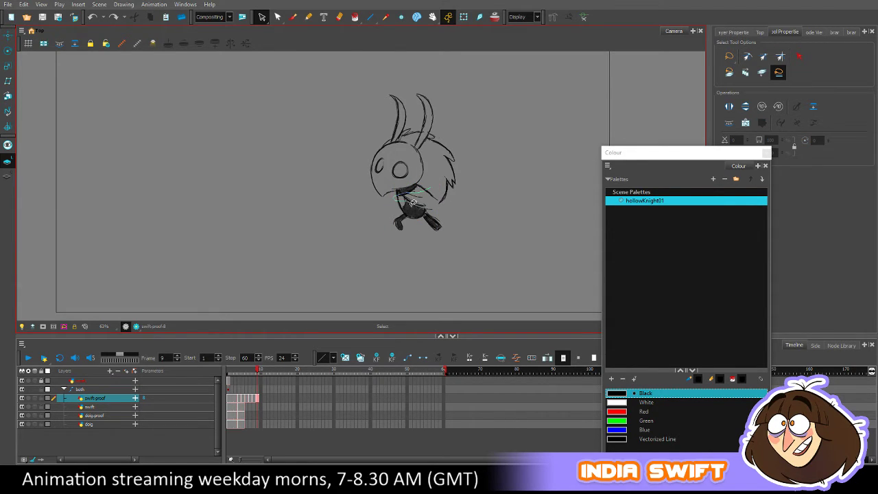
mouse_move(411, 203)
mouse_down()
mouse_move(437, 191)
mouse_move(393, 193)
mouse_up()
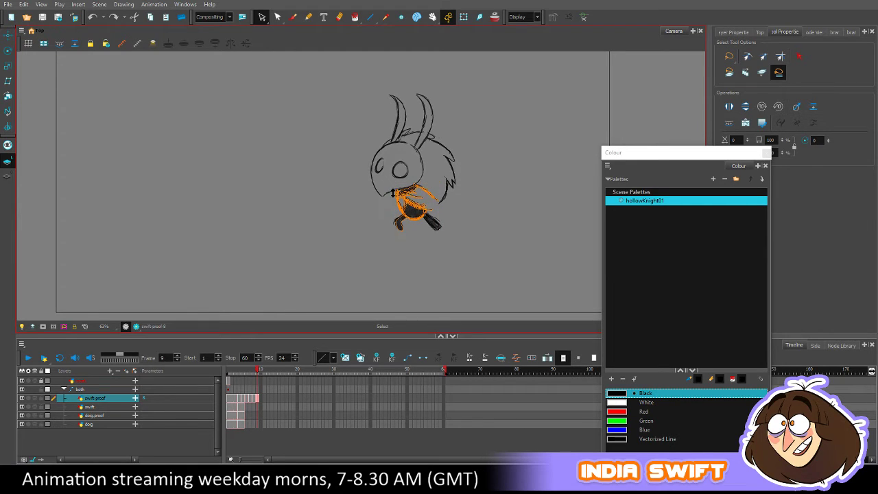
click(415, 249)
- Remove the dark fill from the belly and front leg on frame 9 and compare with frames 7 and 8
click(404, 226)
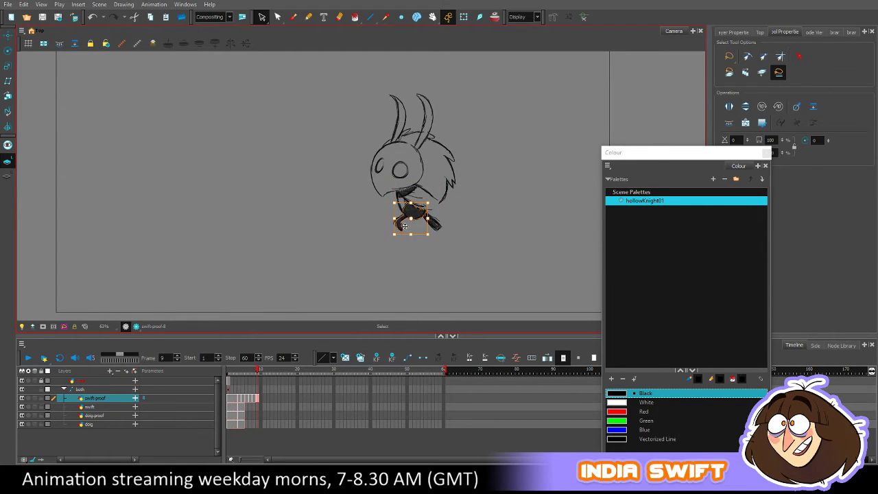
click(422, 237)
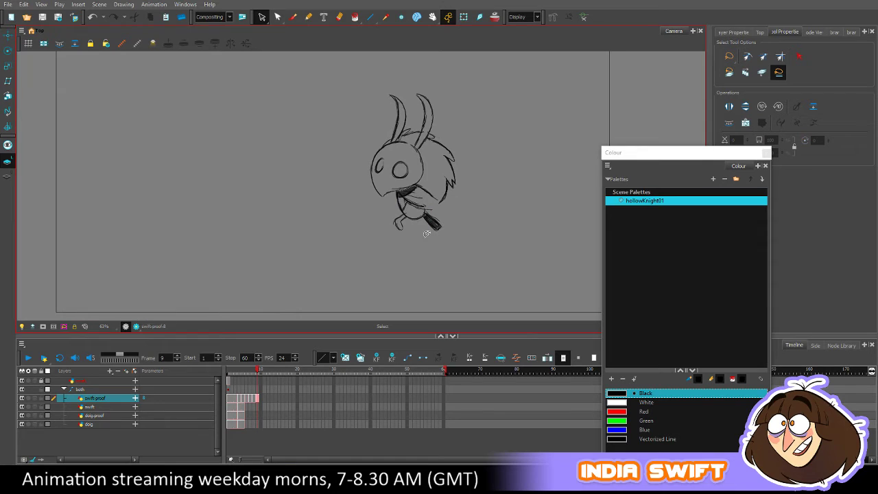
key(comma)
key(comma)
key(period)
key(period)
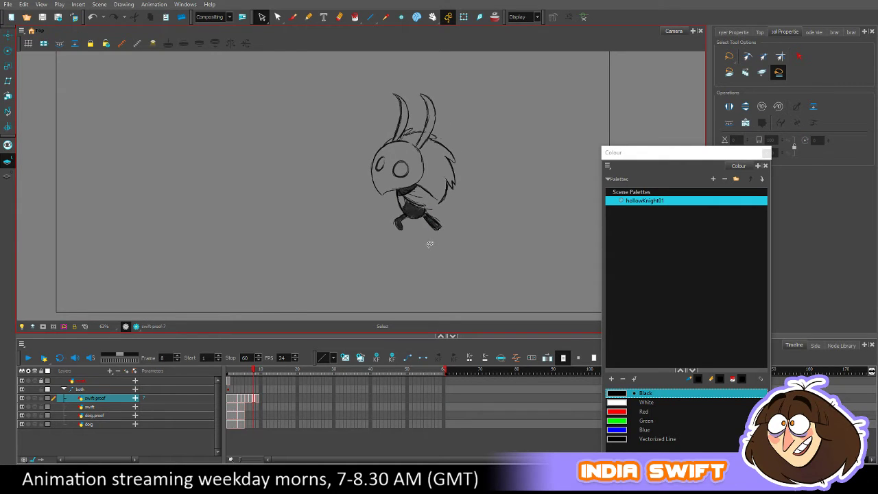
key(comma)
key(comma)
key(period)
key(period)
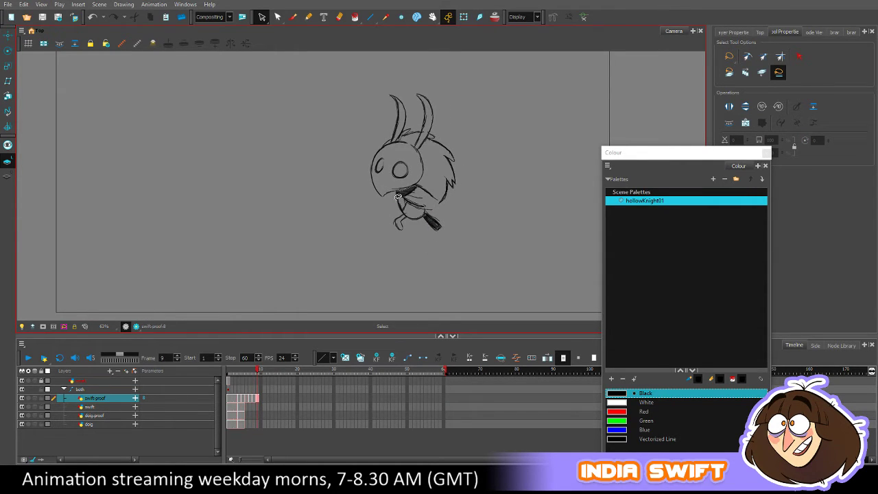
- Adjust the torso outline together with the cloak lines on frame 9 and compare with frame 8
drag(395, 198, 397, 199)
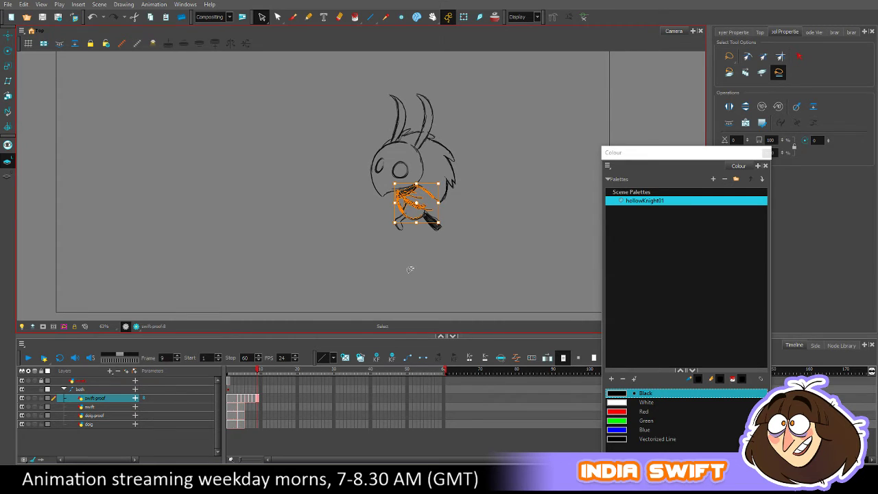
key(comma)
key(period)
key(period)
key(comma)
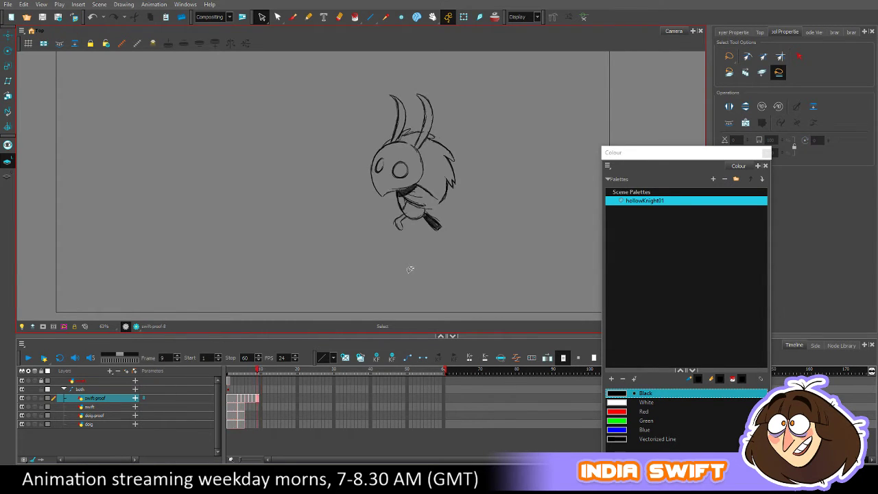
key(comma)
key(period)
- Fine-tune the belly outline on frame 9 and flip between frames 7 and 9 to check the motion
click(422, 227)
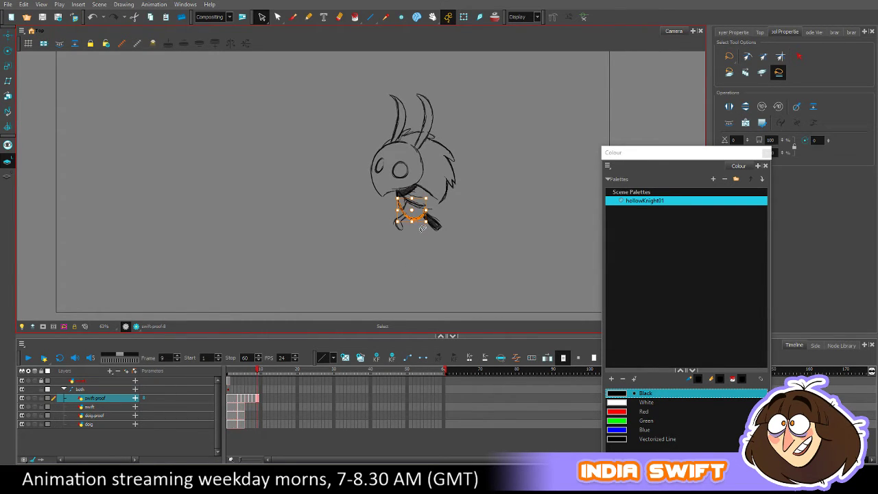
key(comma)
key(period)
key(comma)
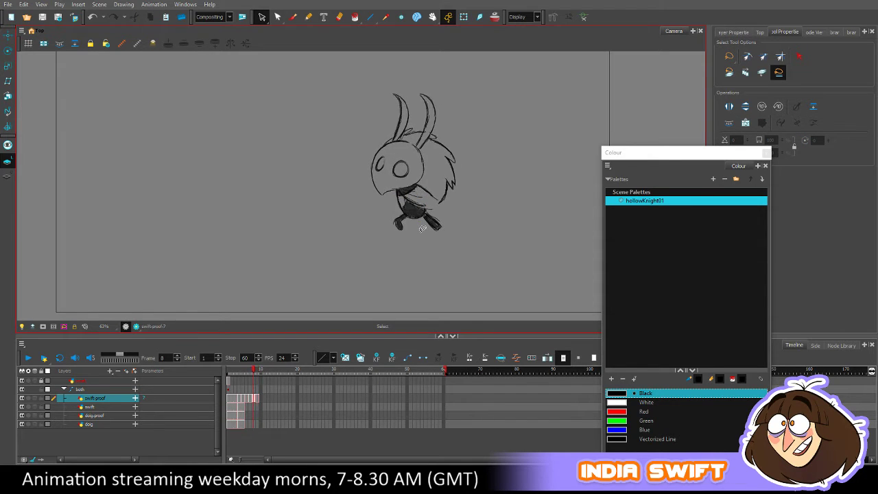
key(comma)
key(period)
key(period)
key(comma)
key(comma)
key(period)
key(period)
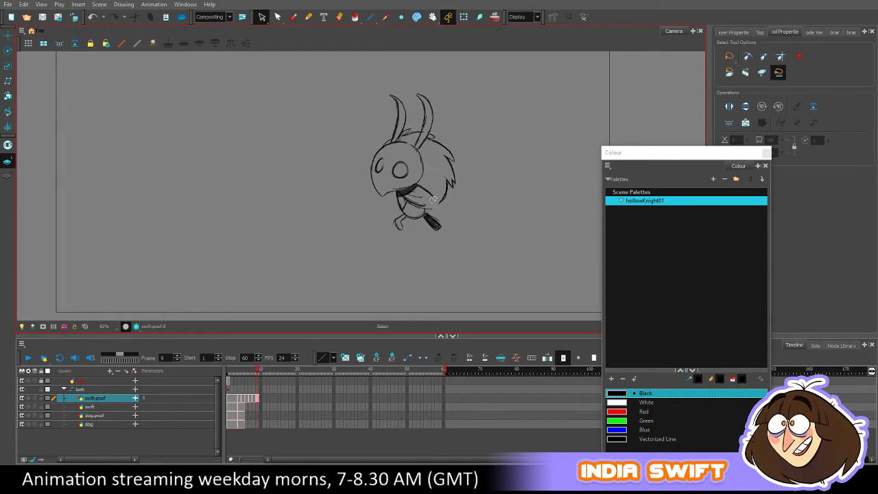
- Adjust the cloak lines behind the torso on frame 9 and flip through the previous frames to check the flow
click(429, 207)
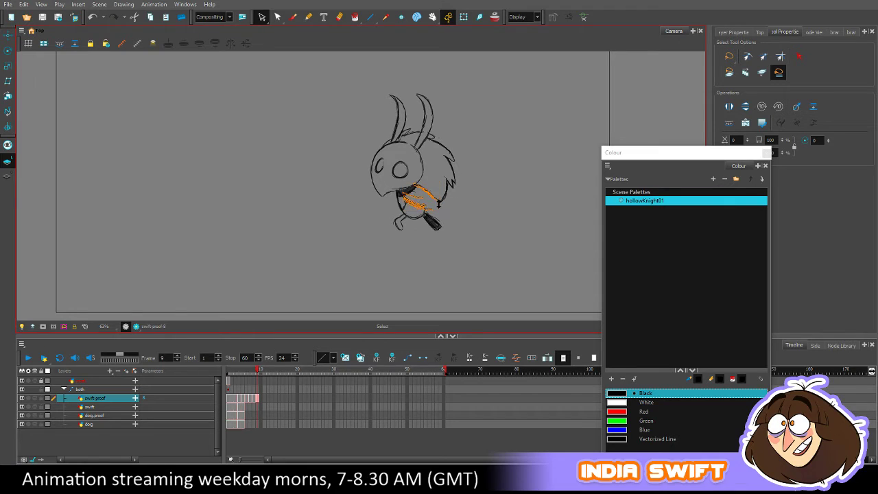
key(comma)
key(comma)
key(period)
key(period)
key(comma)
key(comma)
key(period)
key(period)
key(comma)
key(comma)
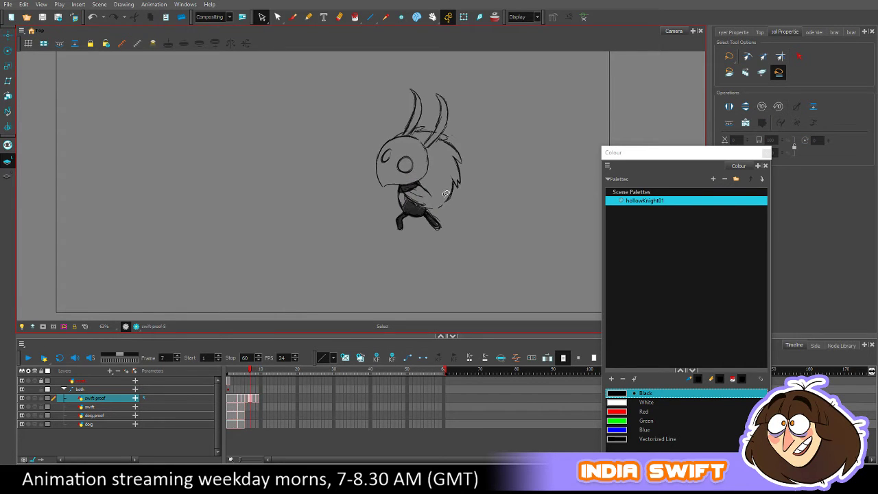
key(period)
key(comma)
key(comma)
key(comma)
key(period)
key(period)
key(period)
key(comma)
- Remove the dark fill from the front leg on frame 7 and compare with frame 8
click(400, 221)
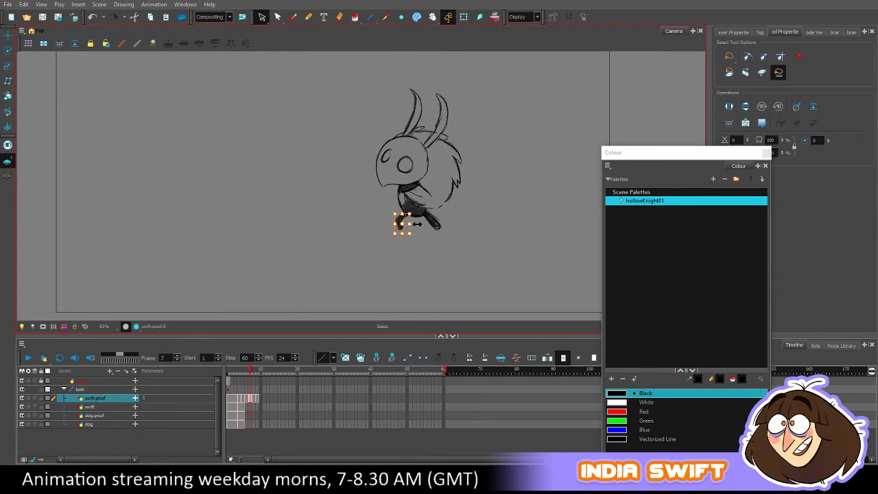
key(period)
key(comma)
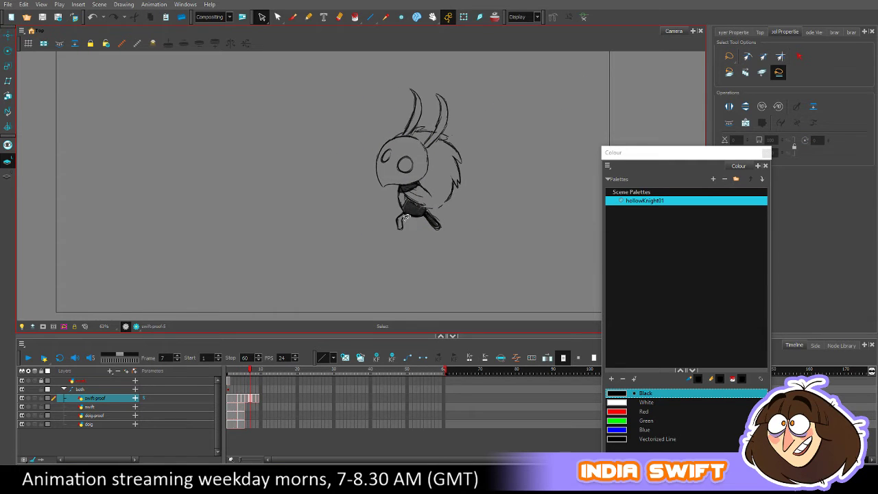
- Adjust the lower part of the front leg on frame 7 and compare with frame 6
click(404, 223)
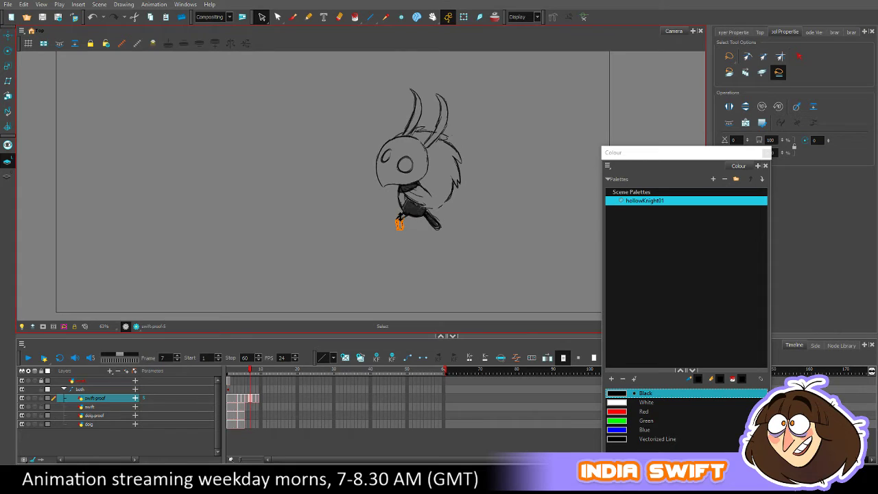
key(comma)
key(comma)
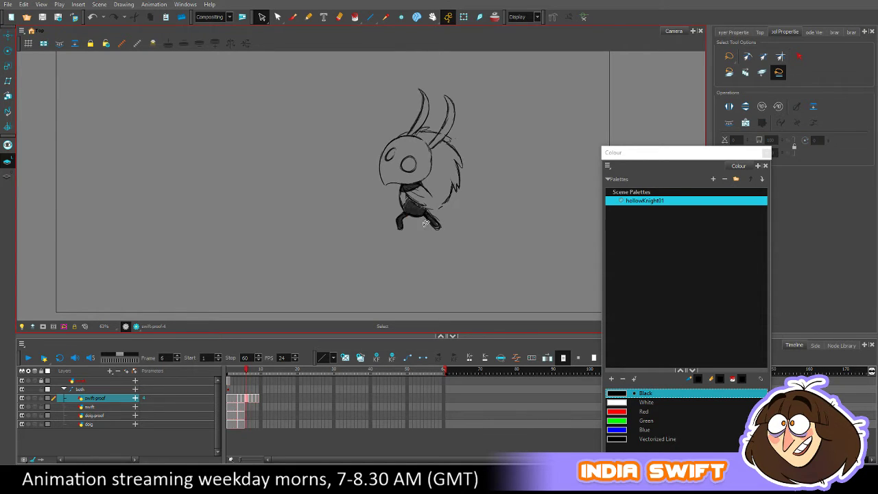
key(period)
key(period)
- Rotate the upper part of the front leg slightly around the hip on frame 7 and compare with frame 6
click(402, 210)
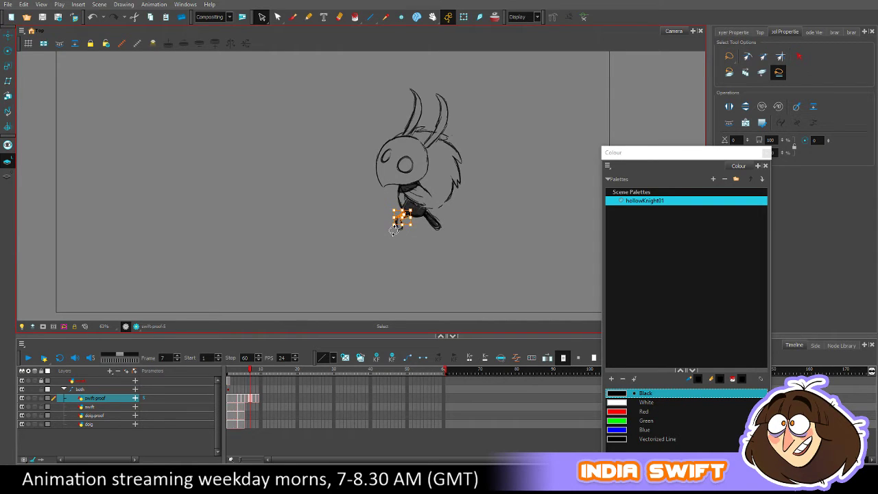
key(Escape)
key(comma)
key(period)
key(comma)
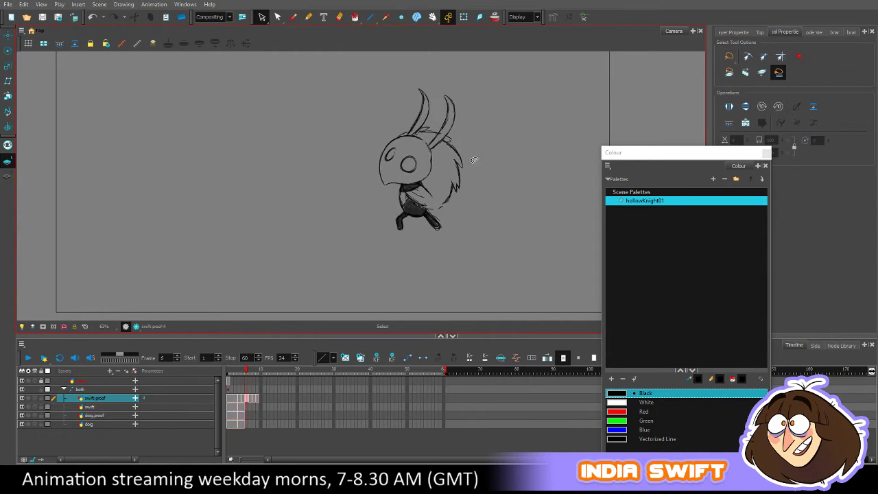
key(period)
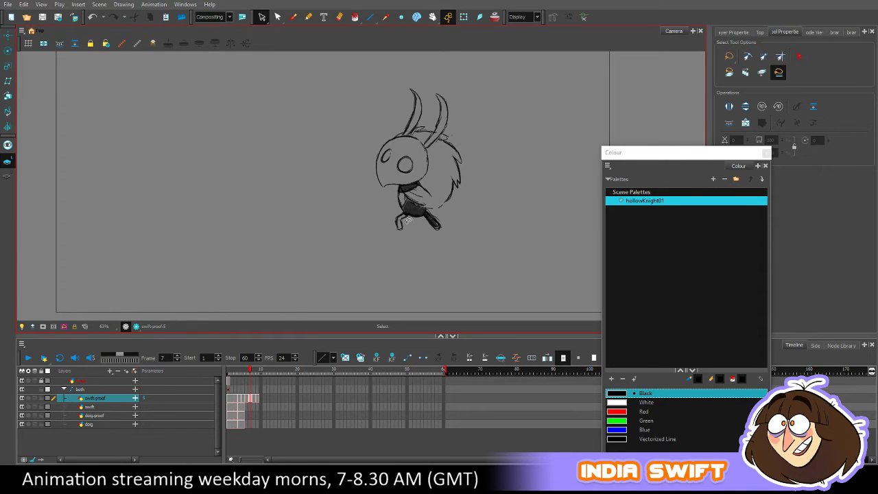
- Adjust the whole front leg slightly on frame 7 and check it against frame 6
click(403, 225)
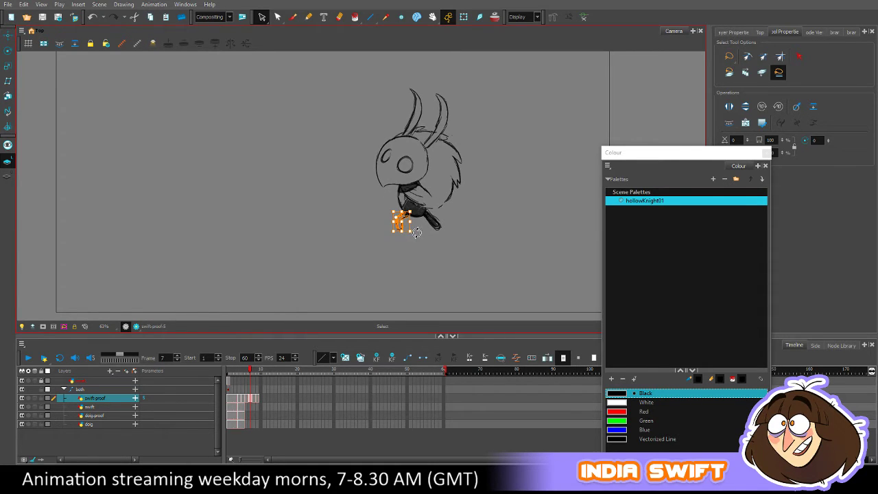
key(comma)
key(period)
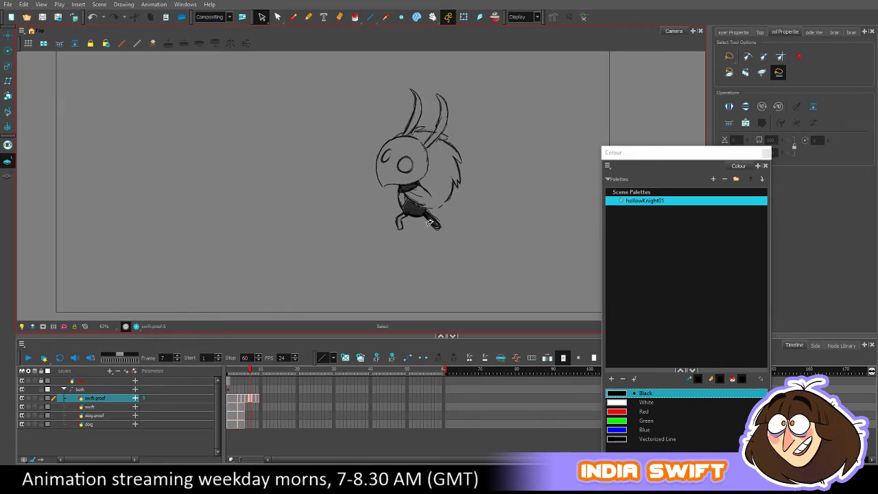
key(comma)
key(period)
key(comma)
key(period)
- Adjust the back leg on frame 7 with its pivot at the foot and compare with frame 6
click(428, 221)
drag(437, 227, 438, 229)
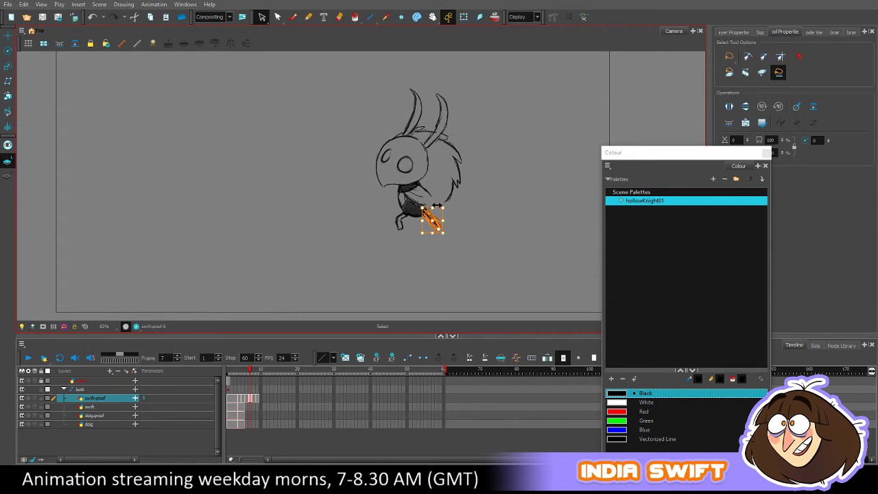
key(comma)
key(period)
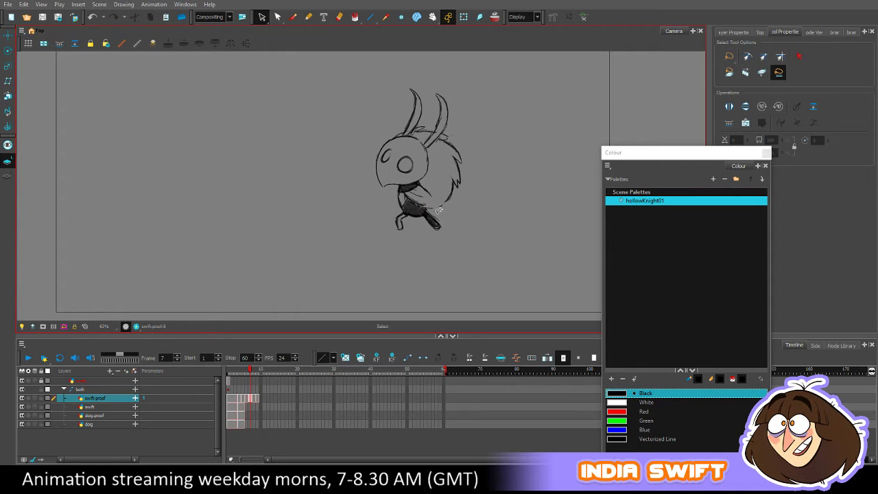
click(439, 209)
key(comma)
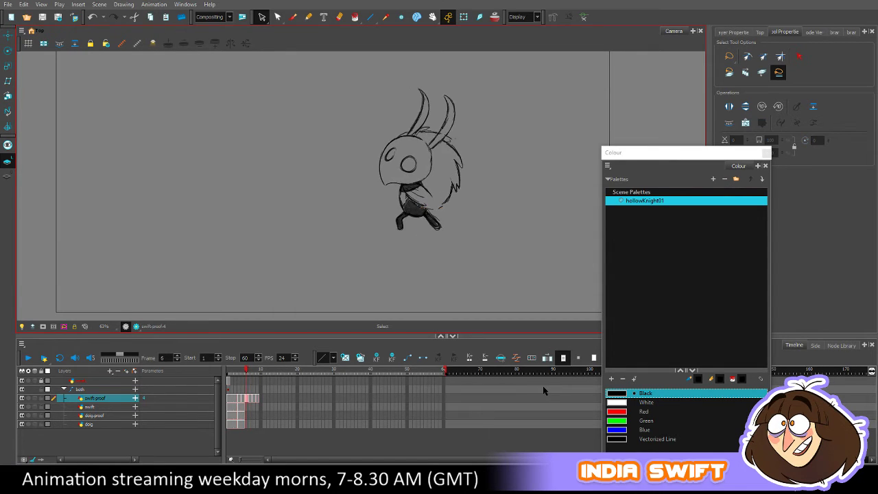
key(period)
- Check the leg motion across frames 5 to 7, and adjust the whole front leg slightly on frame 7
click(255, 370)
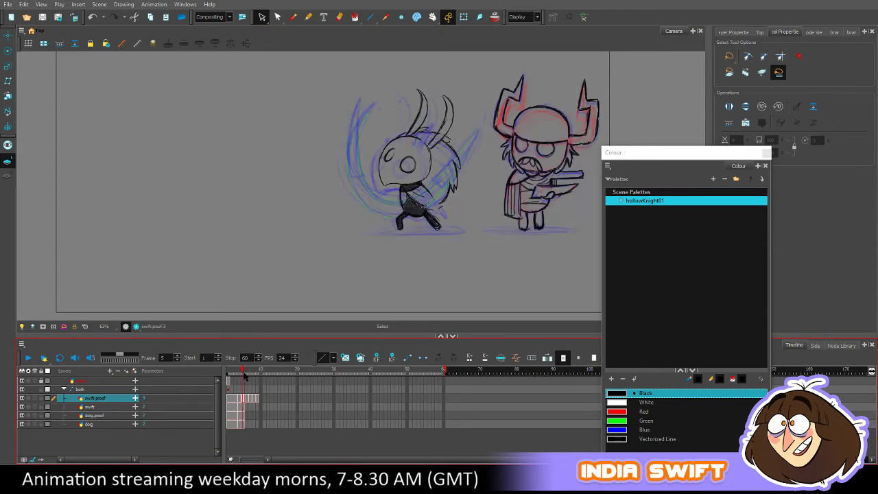
click(248, 371)
click(249, 372)
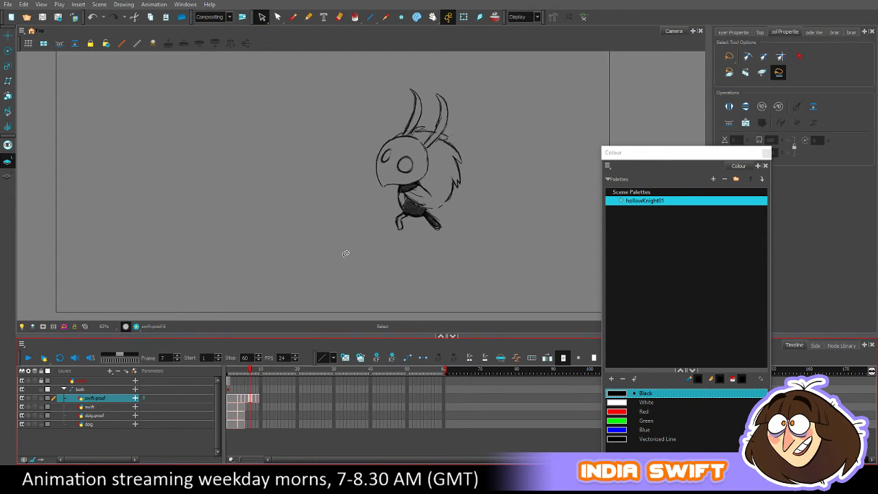
click(400, 223)
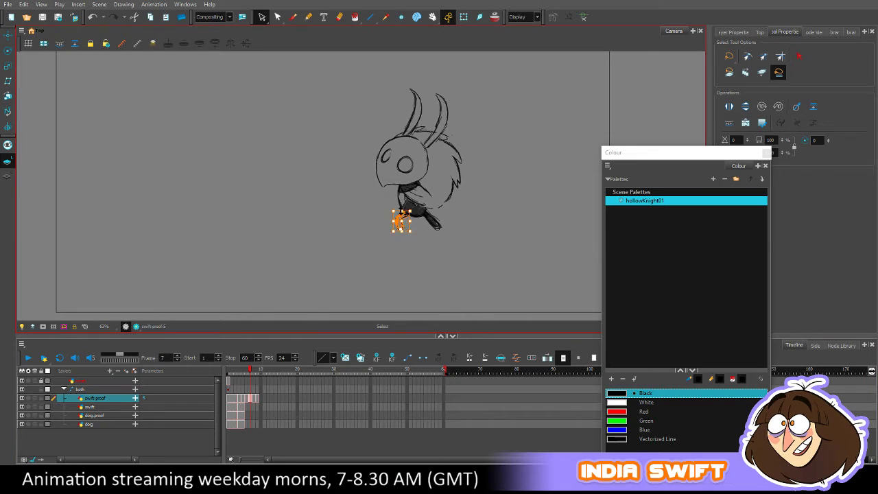
drag(402, 211, 401, 209)
click(425, 220)
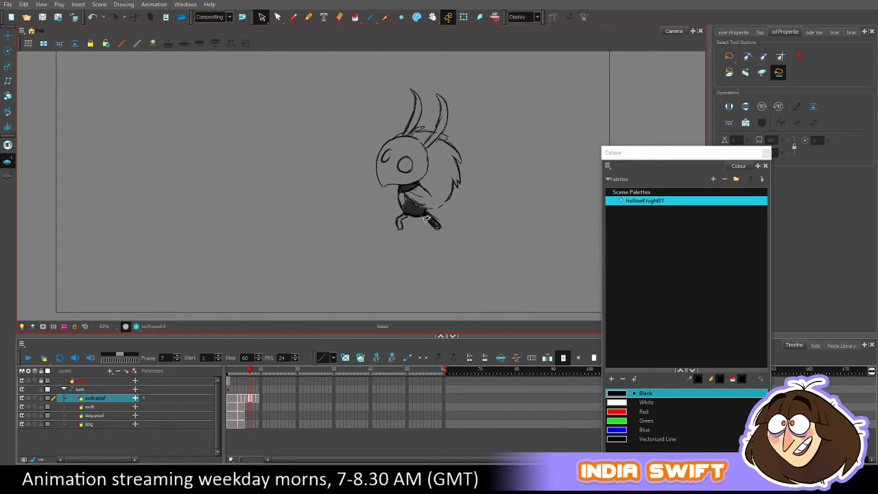
- Adjust the upper part of the front leg on frame 7 and compare it with the adjacent frame
click(404, 218)
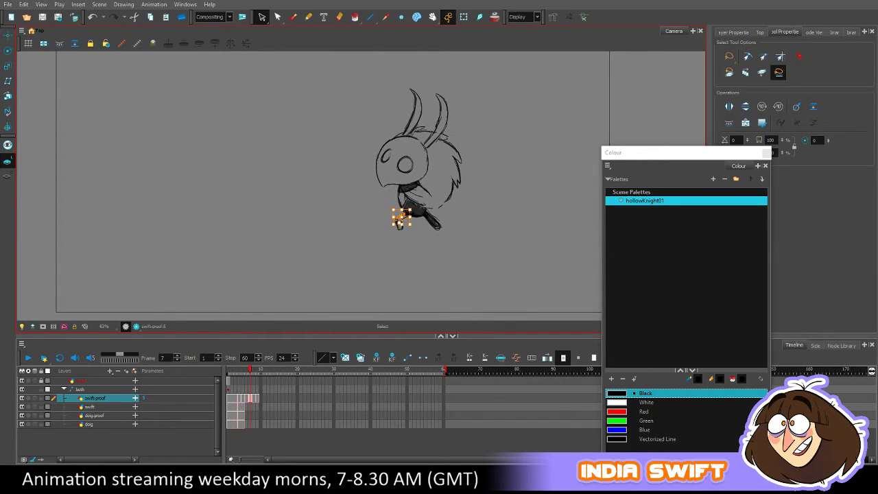
drag(413, 208, 415, 207)
key(f)
key(g)
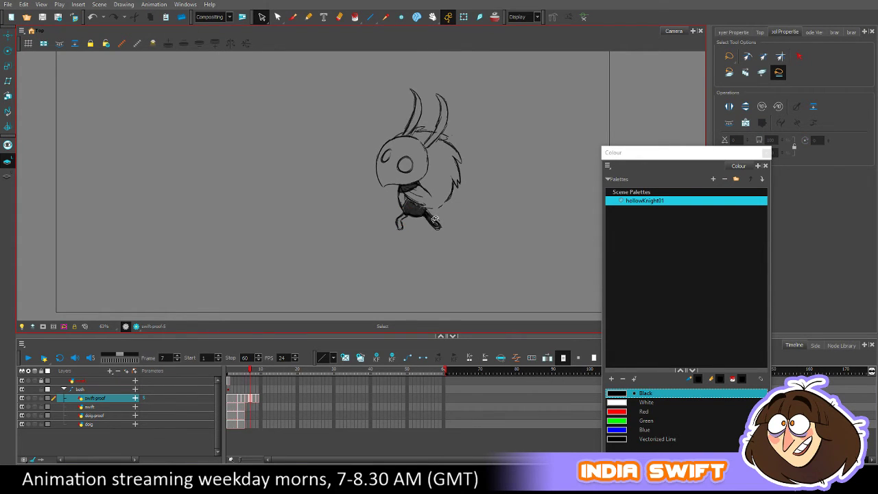
- Tilt the back leg slightly on frame 7 and compare it with frame 6
click(432, 218)
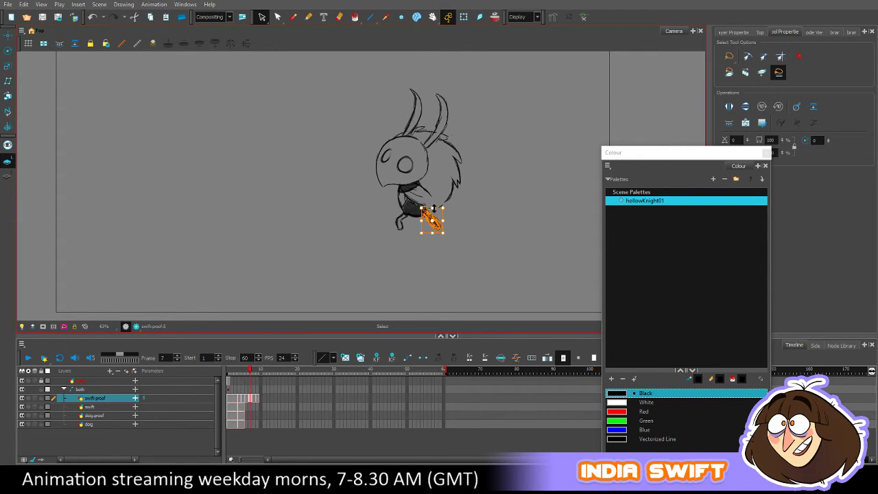
mouse_move(438, 207)
mouse_down()
mouse_move(434, 223)
mouse_move(436, 210)
mouse_up()
key(comma)
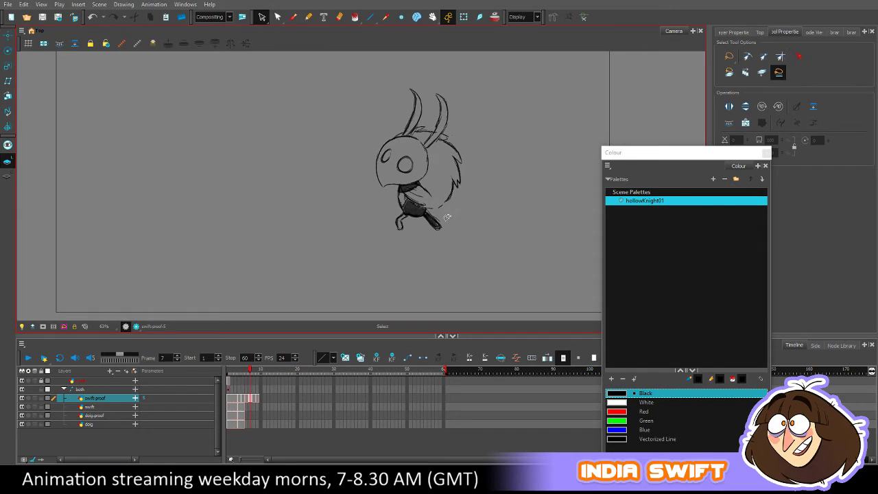
click(435, 219)
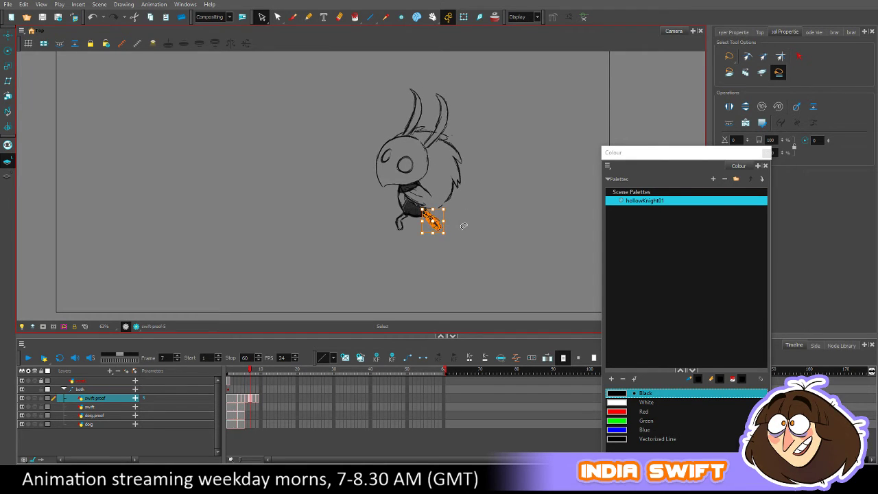
key(comma)
key(period)
click(478, 242)
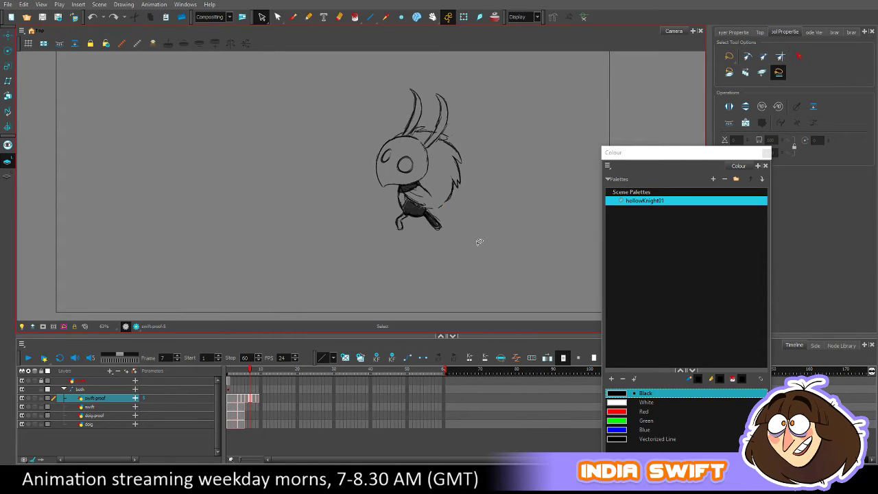
- Nudge the back leg again on frame 7 and flip through the neighbouring frames to check it
click(445, 216)
click(474, 238)
key(comma)
key(period)
key(period)
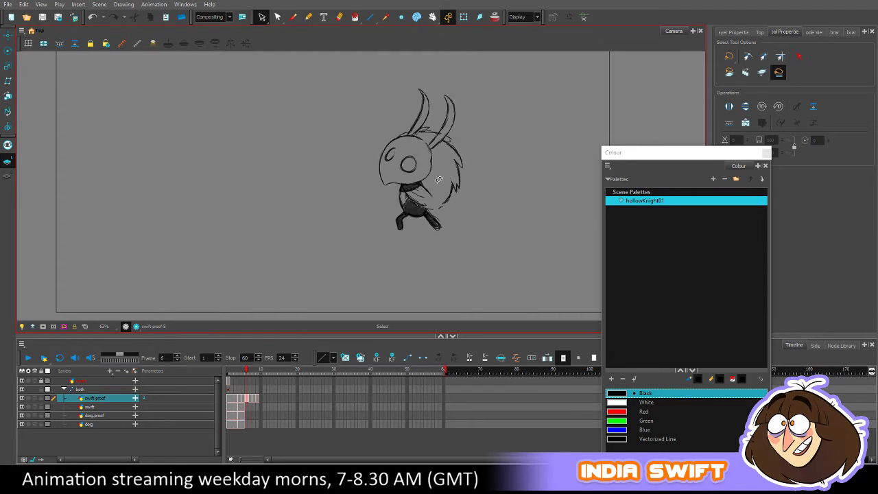
key(comma)
- Rotate the back leg a little further on frame 7 and check its movement against frame 6
click(429, 223)
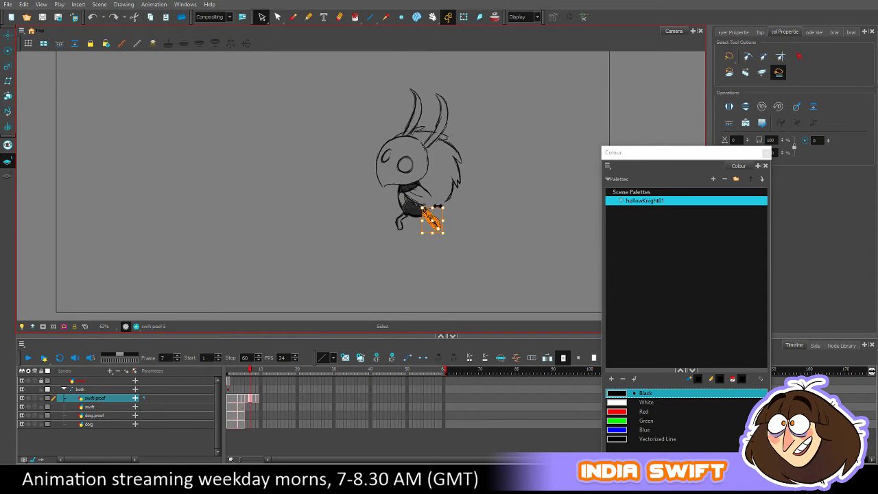
mouse_move(437, 205)
mouse_down()
mouse_move(424, 223)
mouse_move(421, 199)
mouse_up()
key(comma)
key(period)
click(425, 224)
click(430, 191)
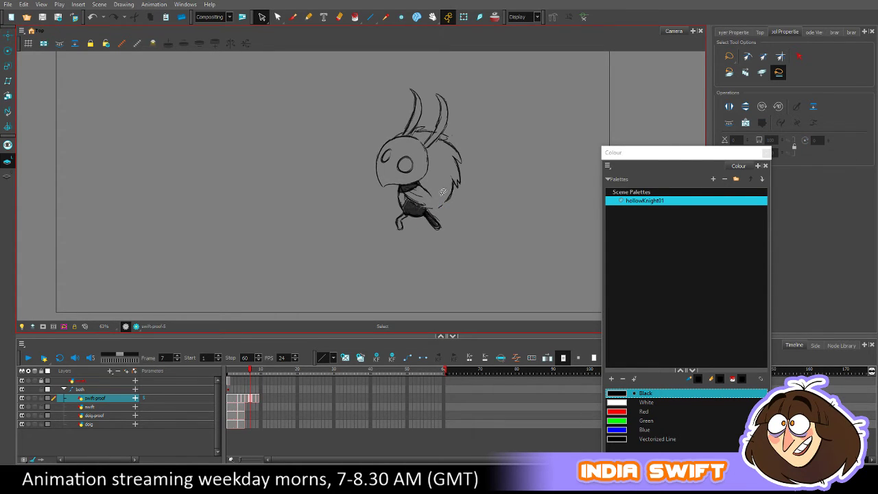
key(period)
key(comma)
key(period)
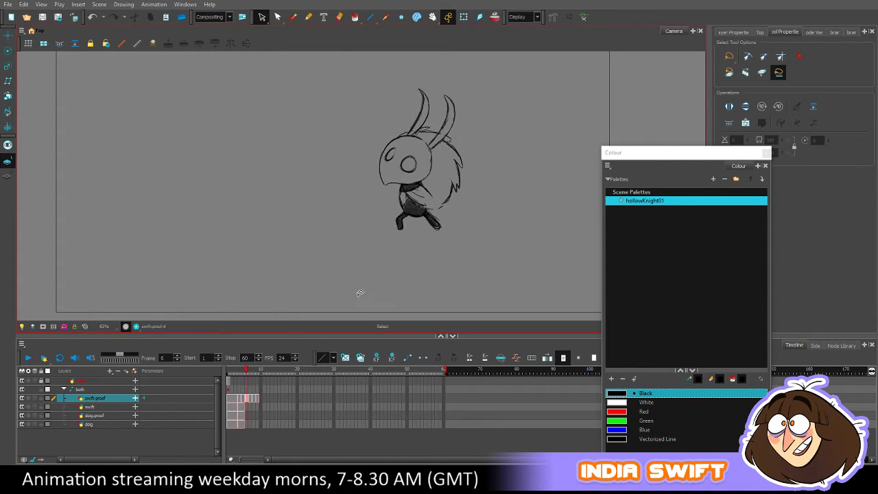
key(comma)
- Adjust the lower part of the front leg slightly on frame 9 and check it against frame 8
mouse_move(253, 372)
mouse_down()
mouse_move(239, 374)
mouse_move(257, 376)
mouse_up()
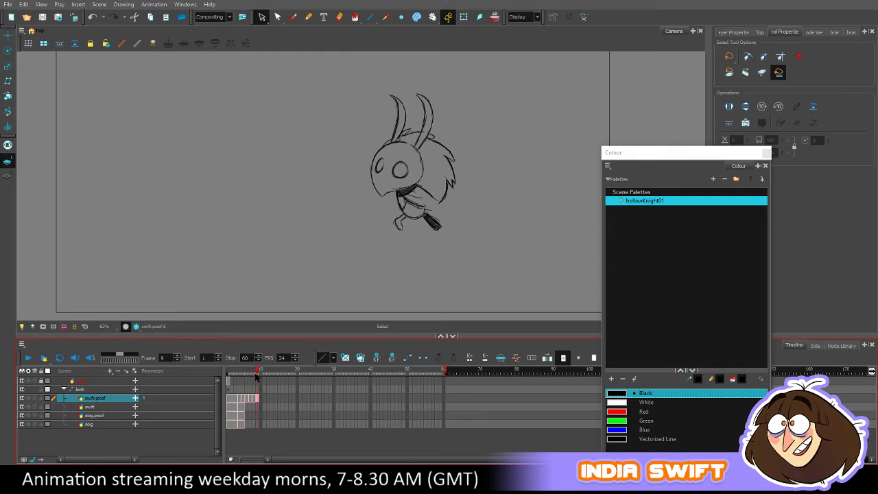
click(403, 220)
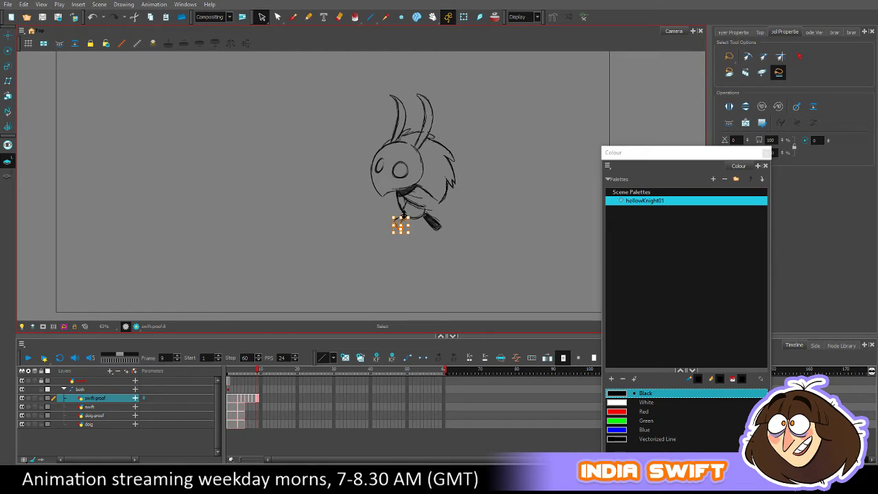
drag(411, 214, 412, 215)
key(.)
click(406, 219)
key(Escape)
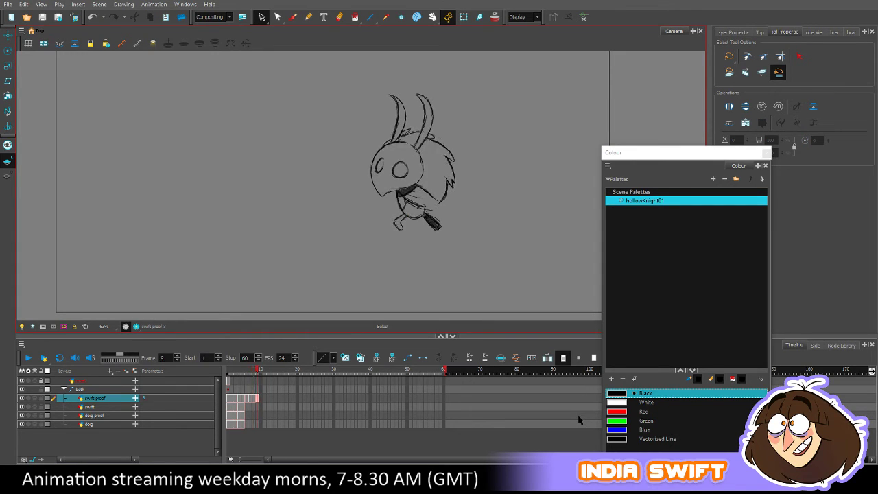
- Adjust the upper part of the front leg slightly on frame 9
click(404, 218)
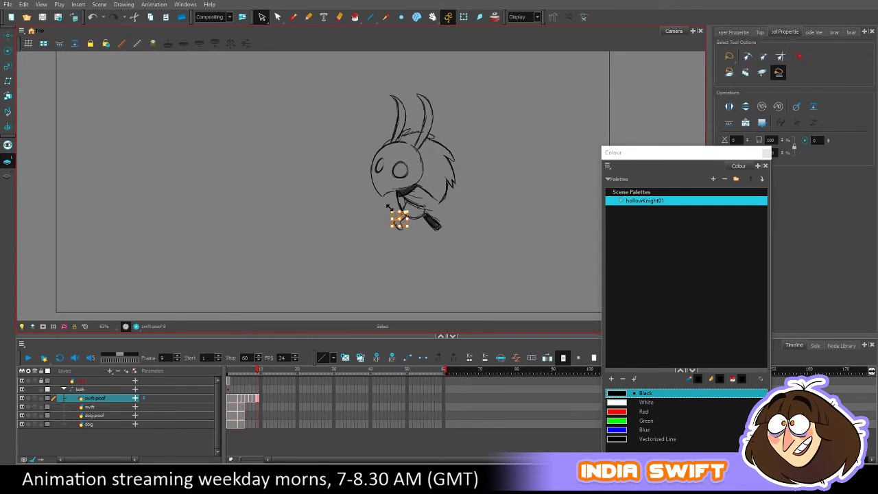
drag(391, 206, 390, 207)
key(Escape)
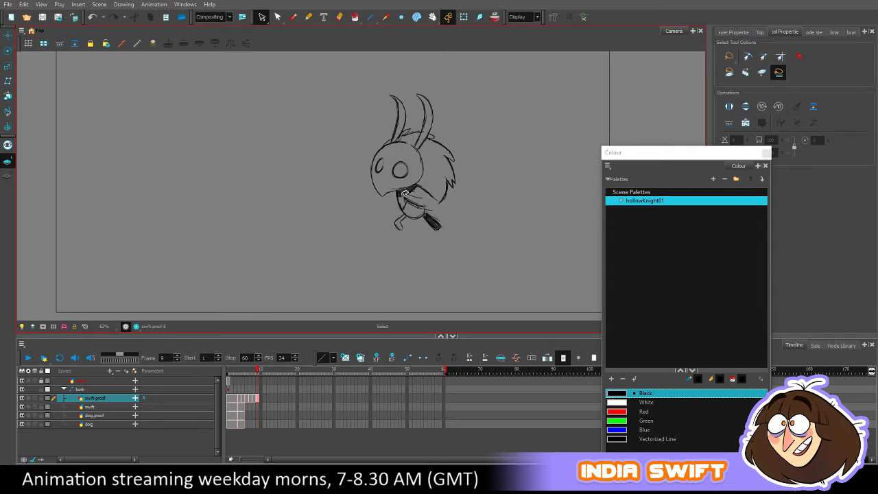
key(.)
- Adjust the back leg on frame 9 and flip between frames 8 and 9 to check it
click(432, 222)
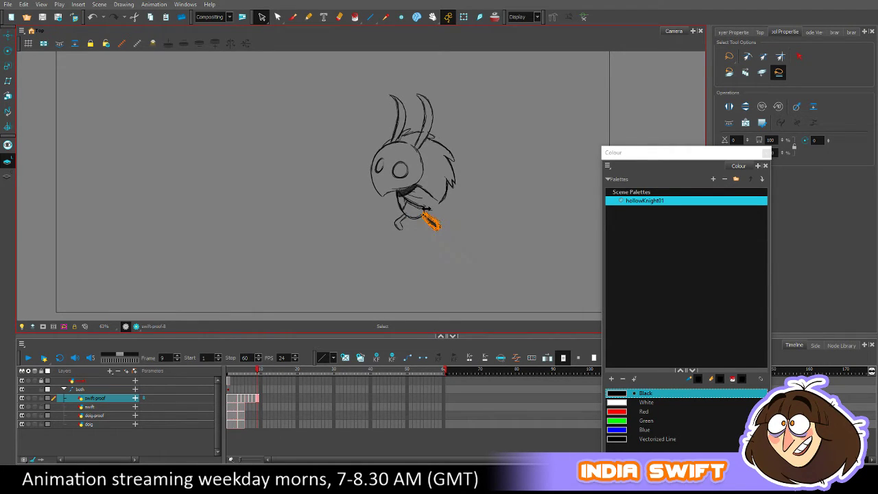
key(comma)
key(period)
key(comma)
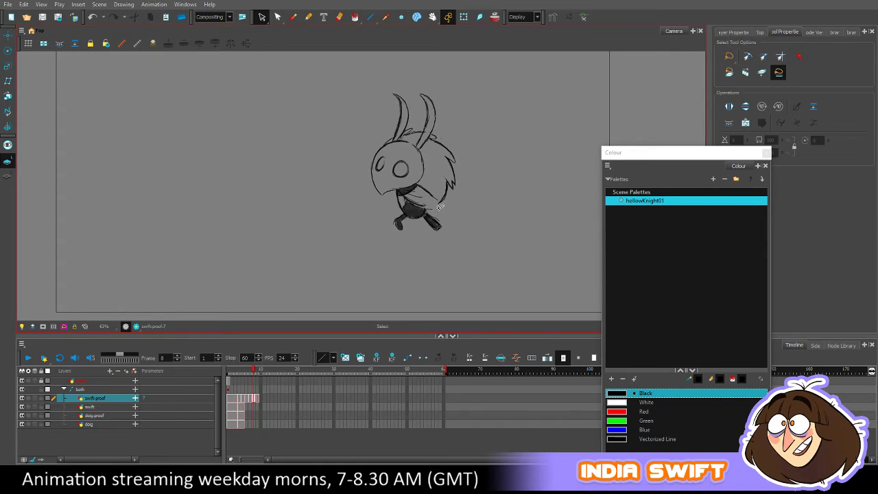
key(period)
key(comma)
key(period)
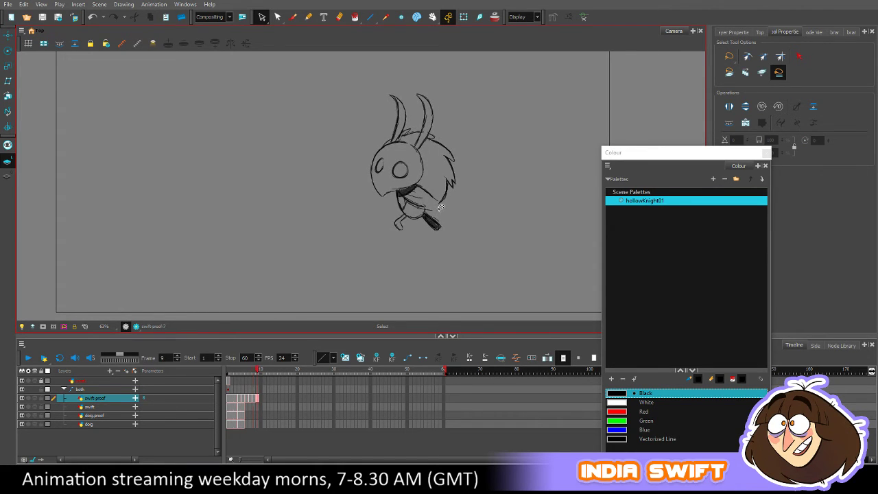
key(comma)
key(period)
- Fine-tune the tilt of the back leg on frame 9 and compare it with frame 8
mouse_move(421, 216)
mouse_down()
mouse_move(352, 112)
mouse_move(512, 254)
mouse_up()
key(Escape)
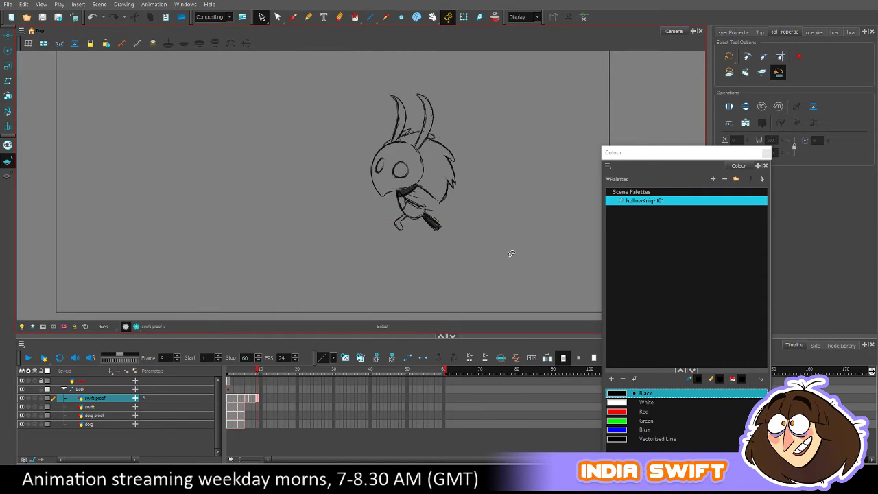
key(comma)
key(period)
mouse_move(444, 203)
mouse_down()
mouse_move(423, 221)
mouse_move(435, 209)
mouse_up()
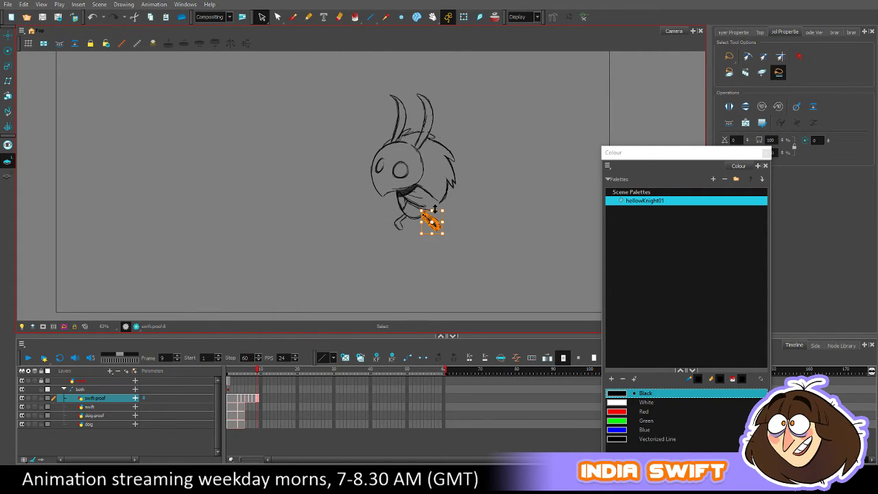
click(440, 204)
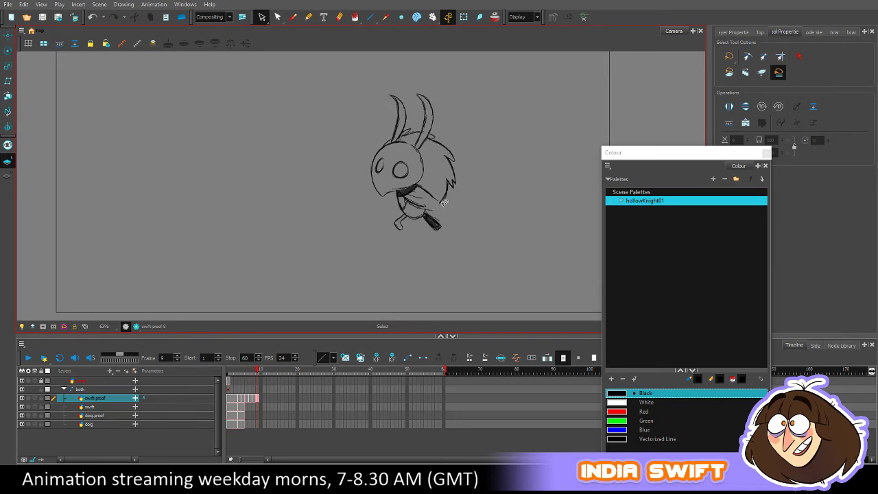
key(comma)
key(period)
- Adjust the back leg slightly on frame 8 and check it against frames 7 and 9
mouse_move(259, 372)
mouse_down()
mouse_move(247, 374)
mouse_move(263, 372)
mouse_move(255, 373)
mouse_up()
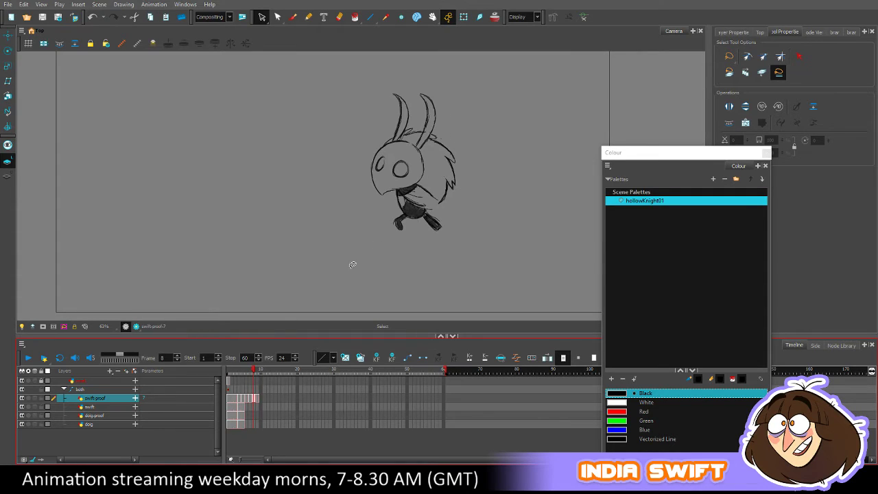
click(428, 214)
click(429, 218)
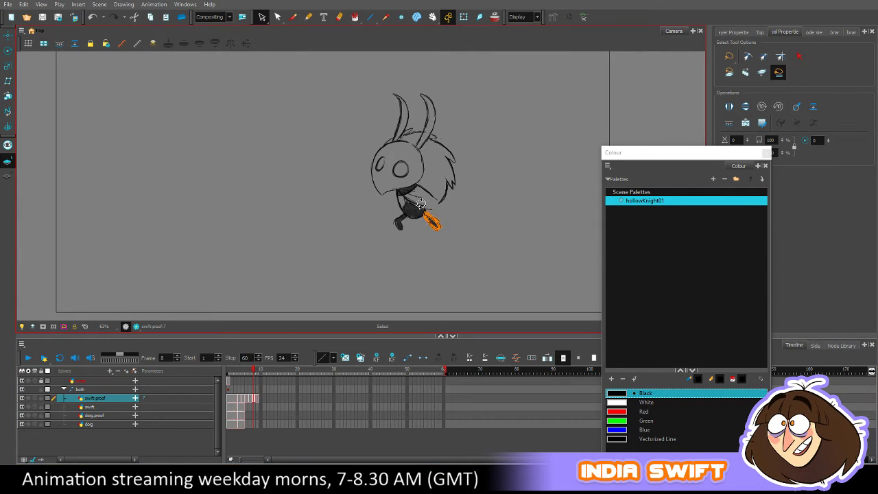
click(412, 242)
mouse_move(251, 372)
mouse_down()
mouse_move(262, 373)
mouse_move(253, 374)
mouse_up()
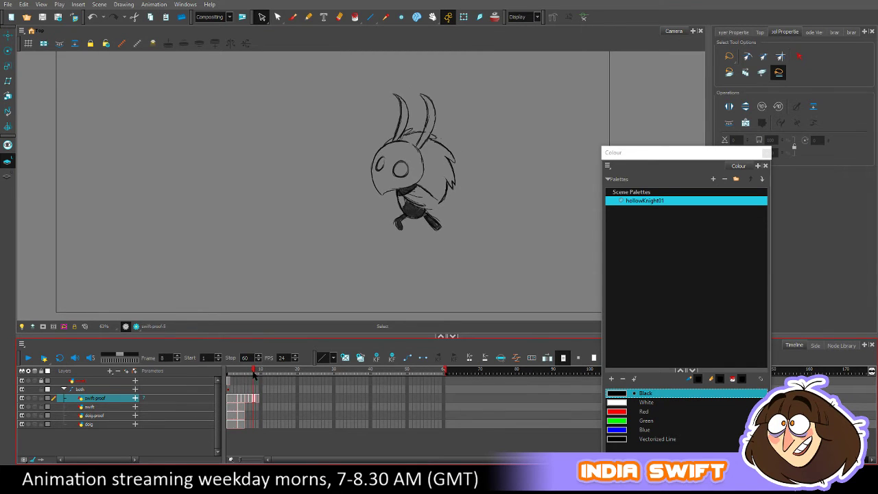
click(427, 218)
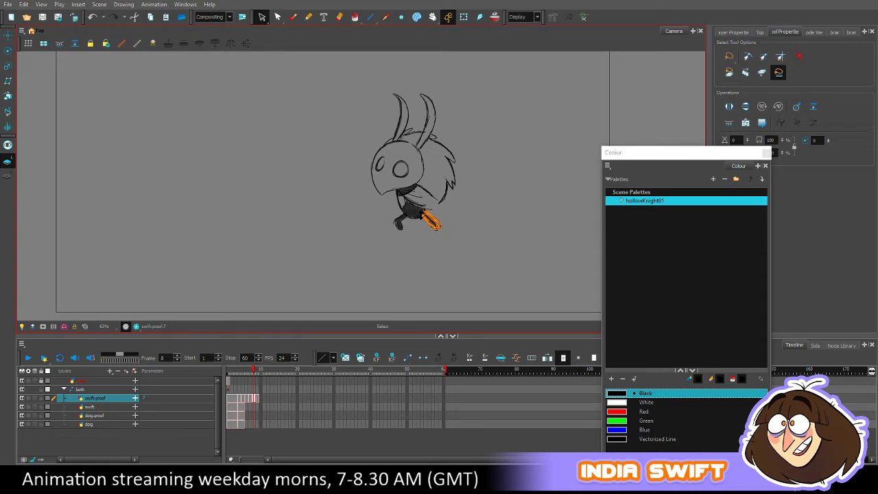
key(.)
key(.)
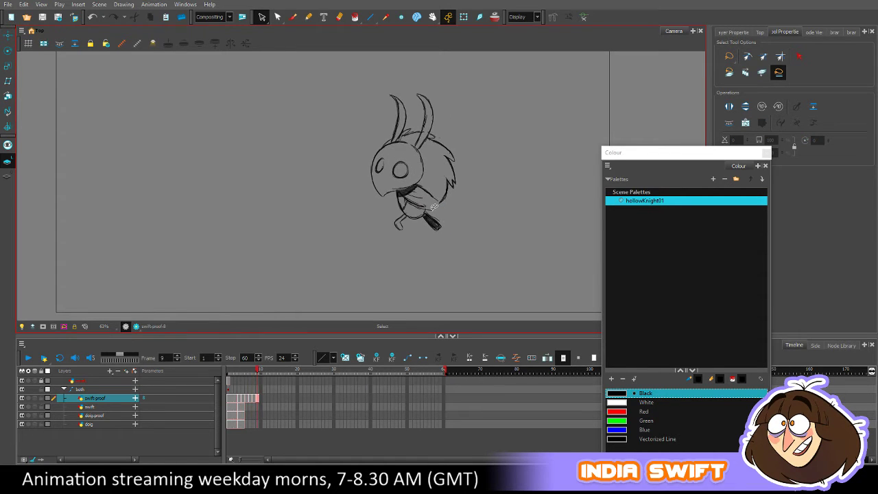
- Swing the cloak's outer back outline outward on frame 8, adjusting its lower section separately
click(240, 378)
mouse_move(239, 378)
mouse_down()
mouse_move(258, 377)
mouse_move(231, 382)
mouse_move(265, 371)
mouse_move(253, 371)
mouse_up()
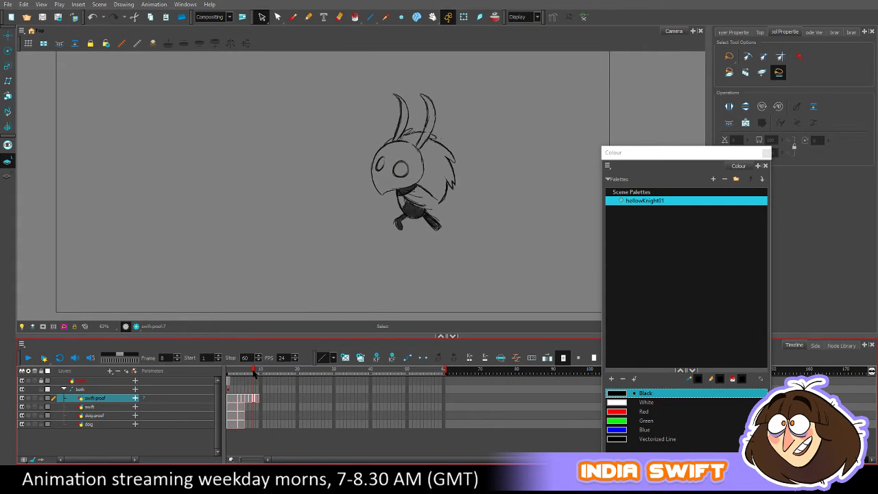
key(.)
drag(431, 135, 448, 178)
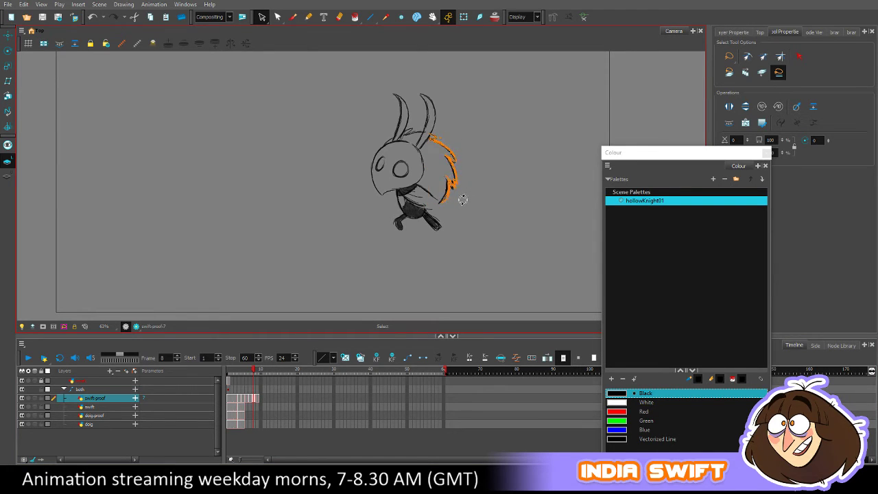
drag(462, 199, 460, 189)
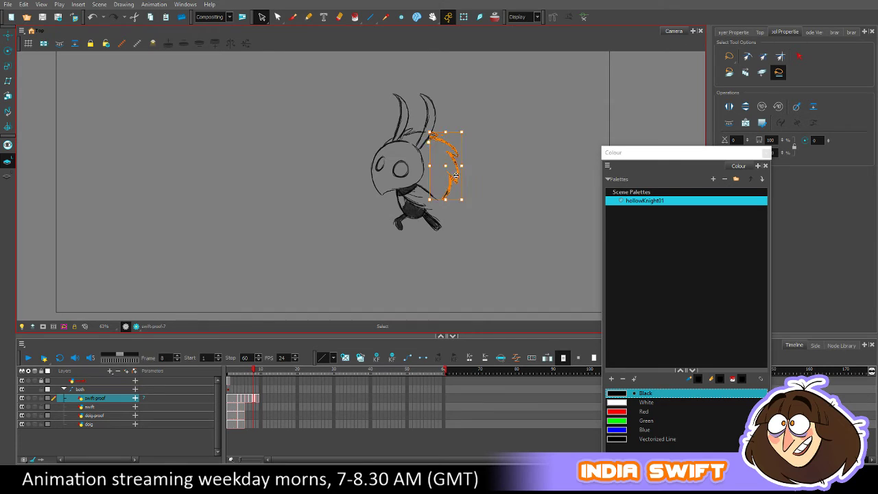
click(466, 179)
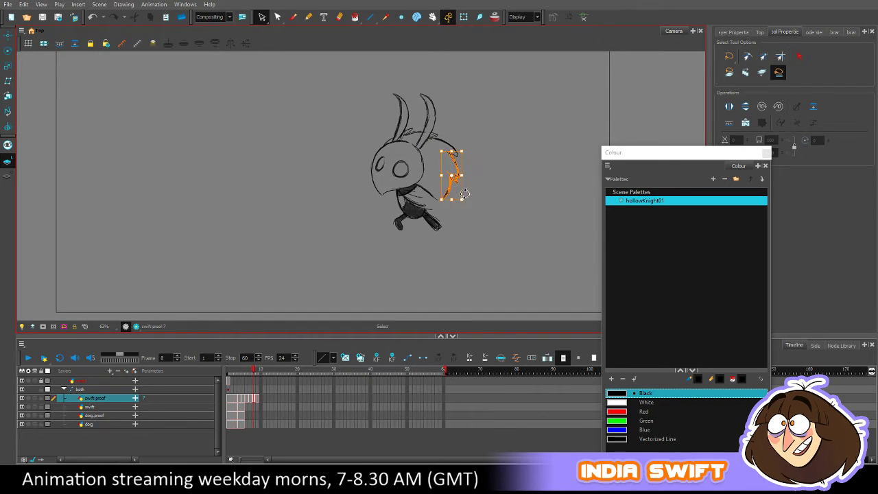
key(.)
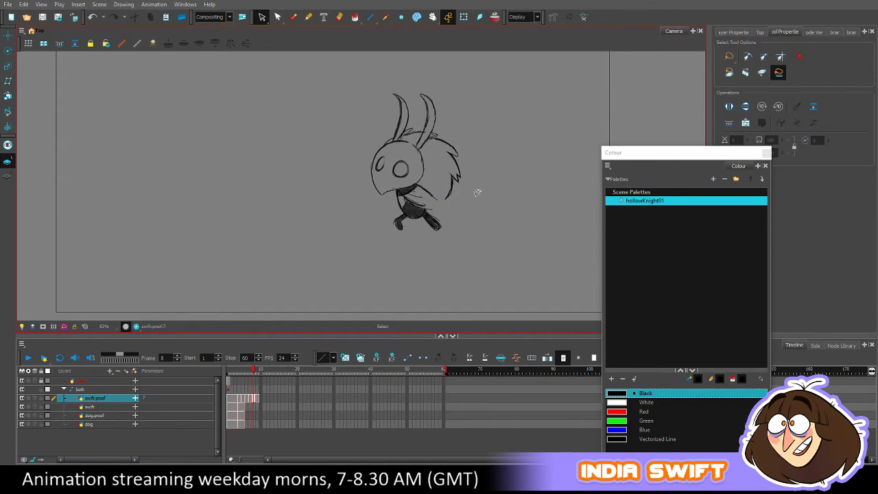
- Adjust the tilt of the cloak's outer back outline on frame 9 and compare it with frame 8
key(.)
mouse_move(464, 197)
mouse_down()
mouse_move(447, 126)
mouse_move(466, 203)
mouse_up()
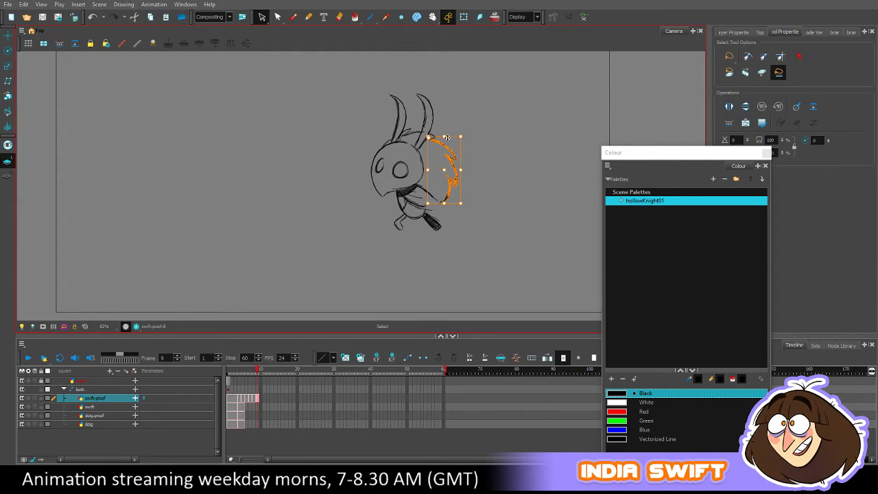
click(433, 133)
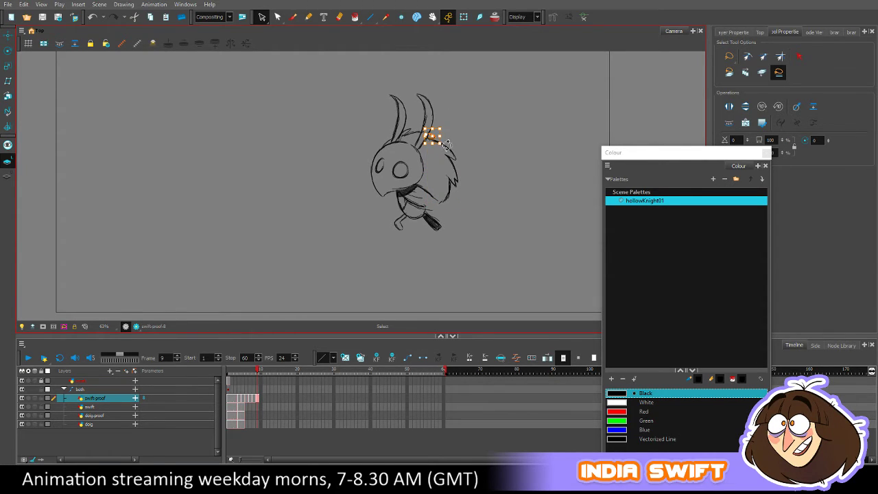
click(477, 163)
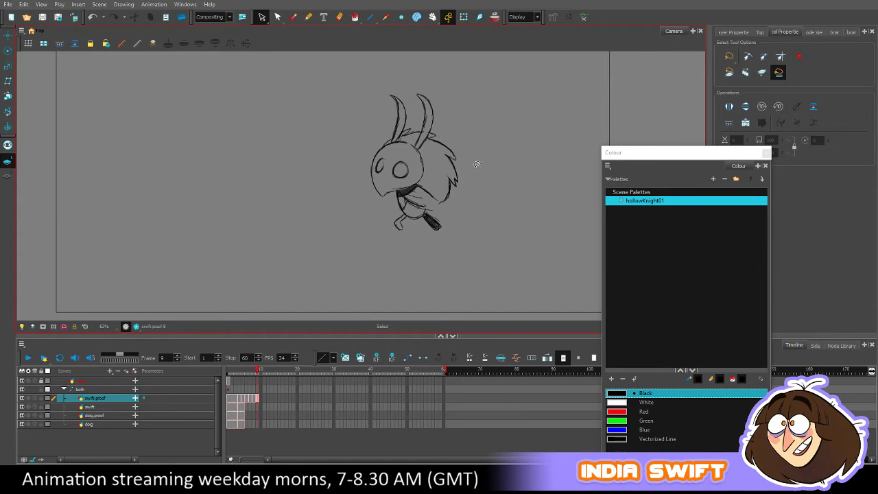
mouse_move(447, 165)
mouse_down()
mouse_move(471, 171)
mouse_move(464, 175)
mouse_move(467, 141)
mouse_up()
key(f)
key(g)
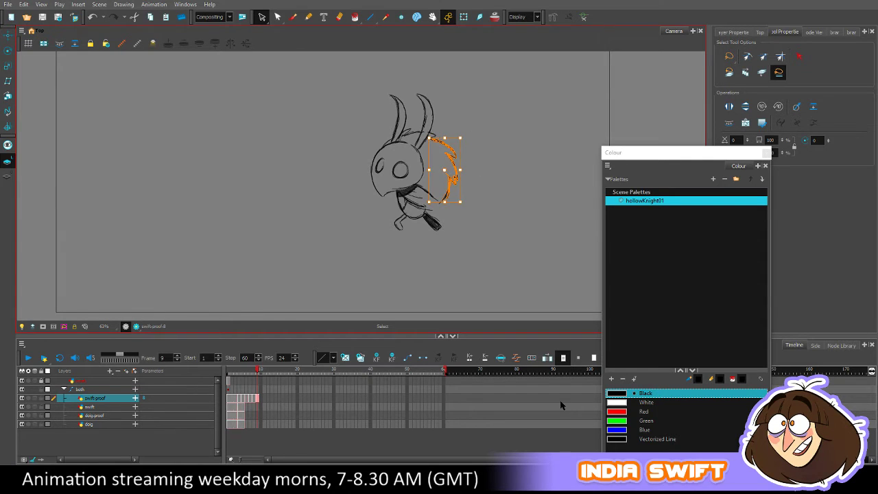
key(comma)
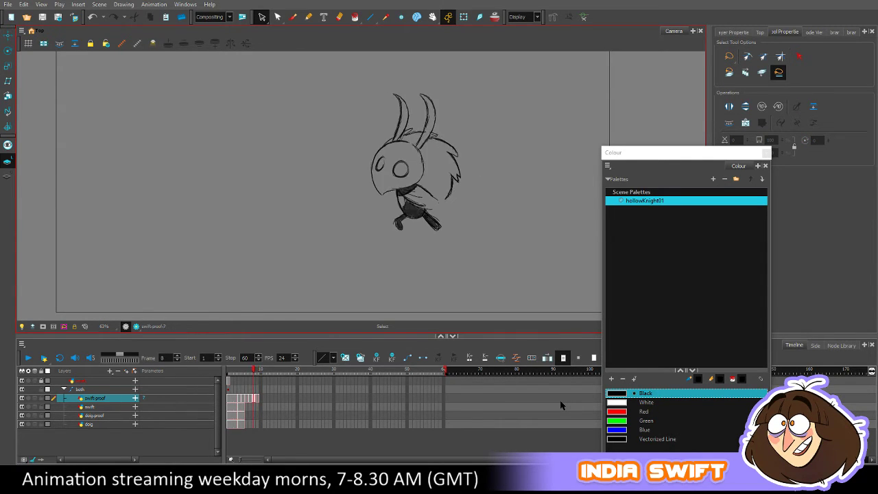
key(period)
key(period)
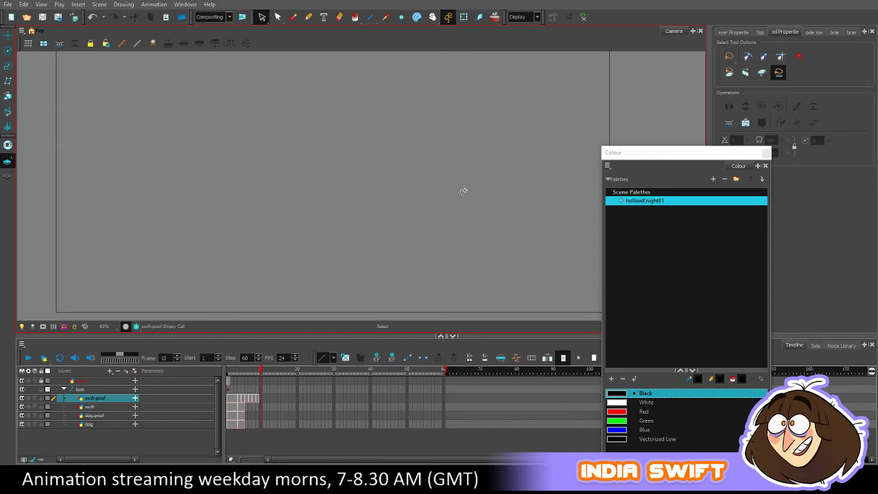
- Refine the cloak's back outline on frame 9 again and flip through frames 7 to 9 to check the motion
key(comma)
key(comma)
key(comma)
key(period)
key(period)
mouse_move(464, 169)
mouse_down()
mouse_move(454, 133)
mouse_move(464, 136)
mouse_move(428, 140)
mouse_up()
key(comma)
key(period)
key(period)
key(comma)
key(comma)
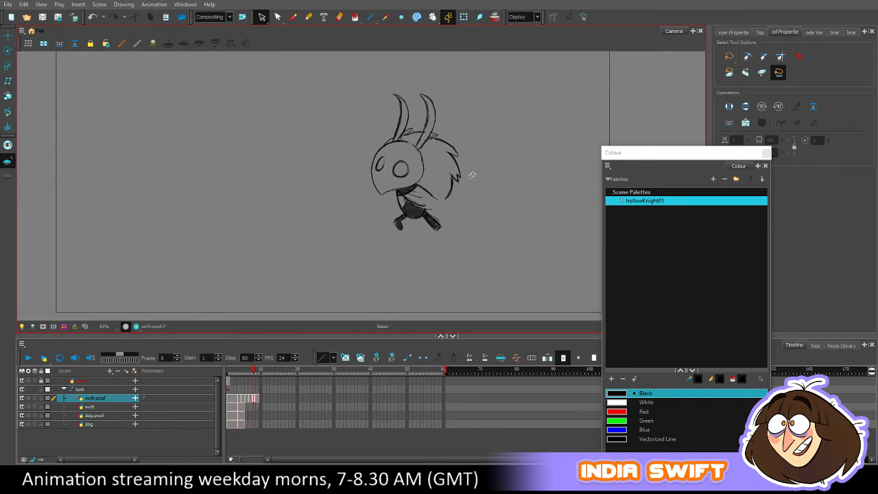
- Swing the cloak's back outline slightly outward on frame 9, nudge it into place and recheck it against frame 8
key(comma)
key(period)
key(period)
mouse_move(466, 172)
mouse_down()
mouse_move(434, 155)
mouse_move(461, 141)
mouse_up()
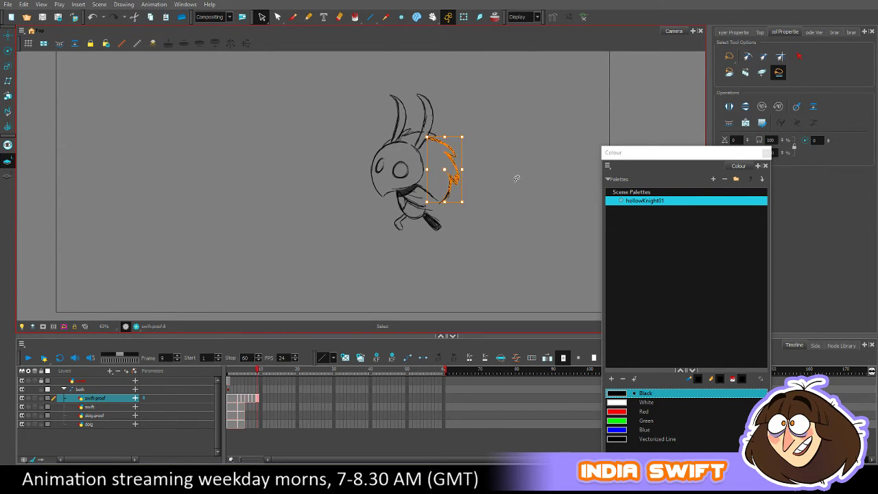
key(Right)
key(Up)
key(Escape)
key(period)
key(comma)
key(comma)
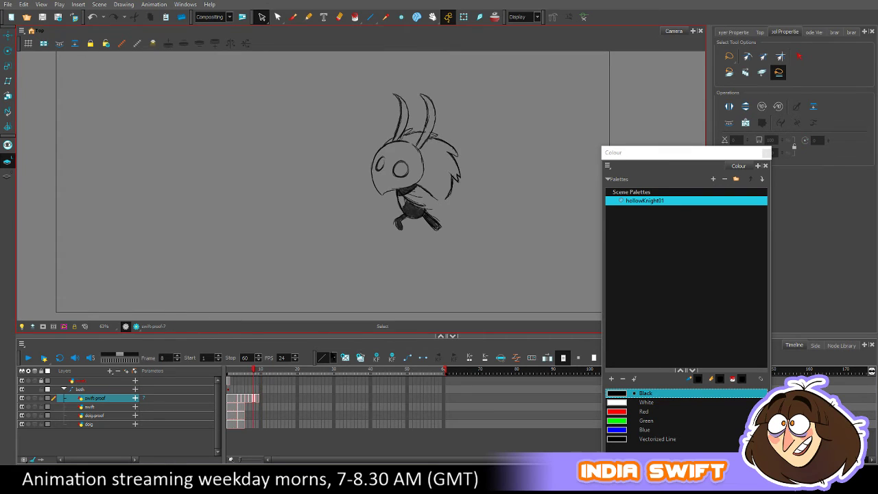
- Copy the swift-proof drawing from frame 1 to frame 10 to close the loop
mouse_move(257, 371)
mouse_down()
mouse_move(231, 374)
mouse_move(262, 372)
mouse_move(255, 371)
mouse_up()
click(230, 399)
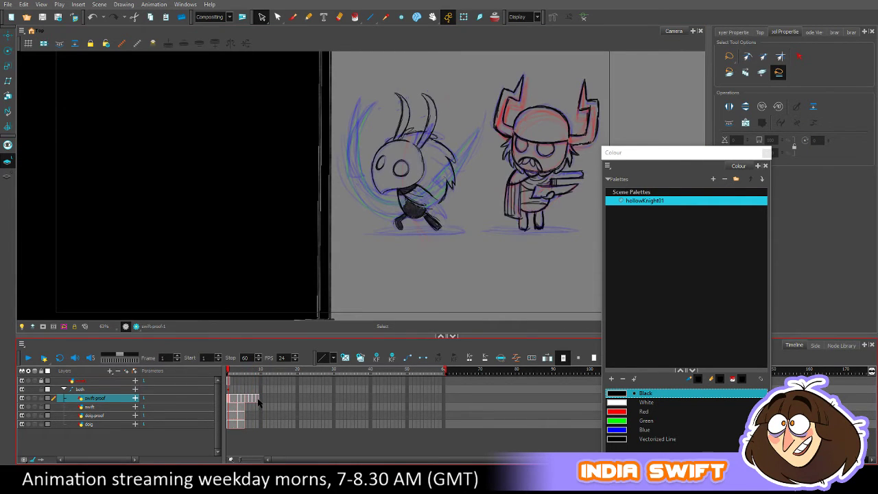
key(ctrl+z)
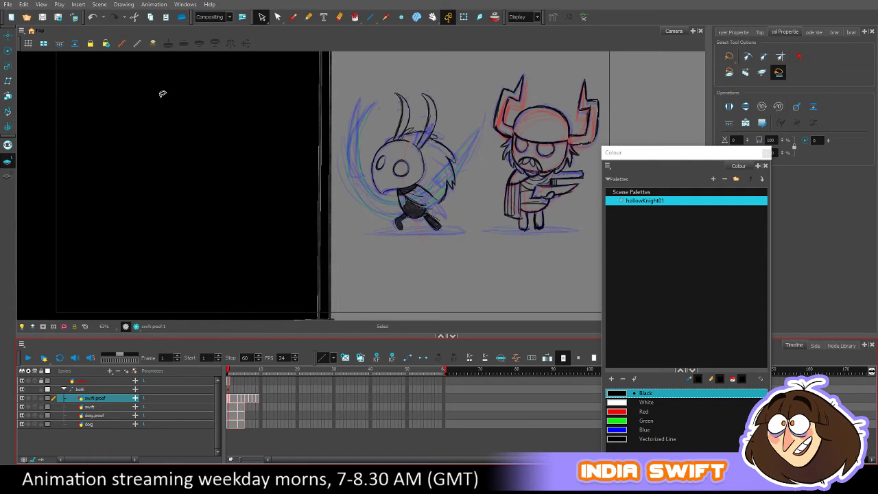
click(262, 401)
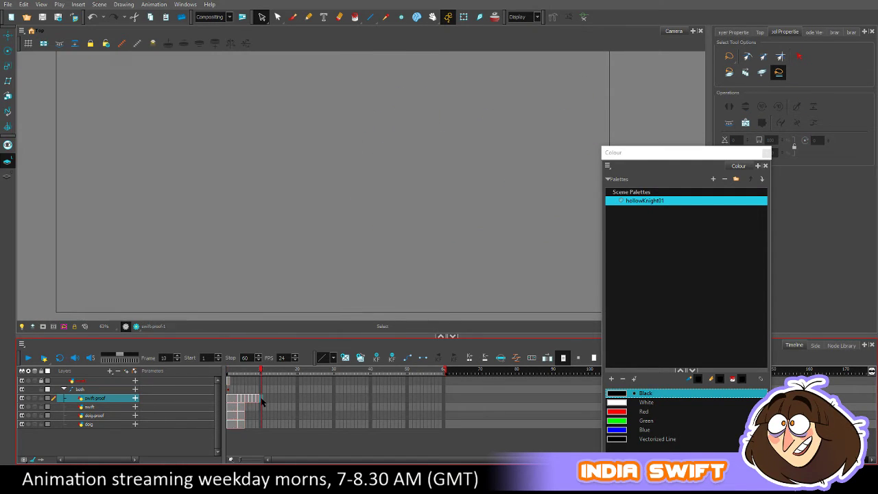
- Adjust the swing of the cloak's outer back outline on frame 6 and check it against the neighbouring frames
mouse_move(262, 371)
mouse_down()
mouse_move(236, 379)
mouse_move(247, 375)
mouse_up()
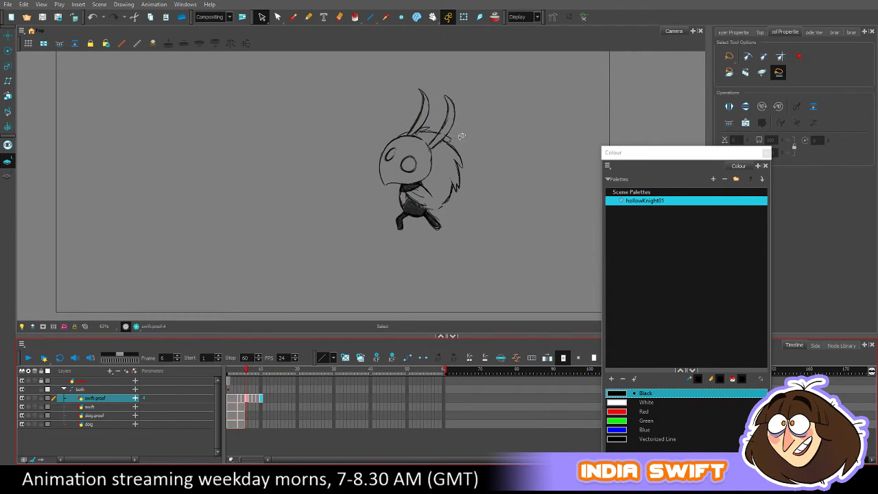
click(456, 165)
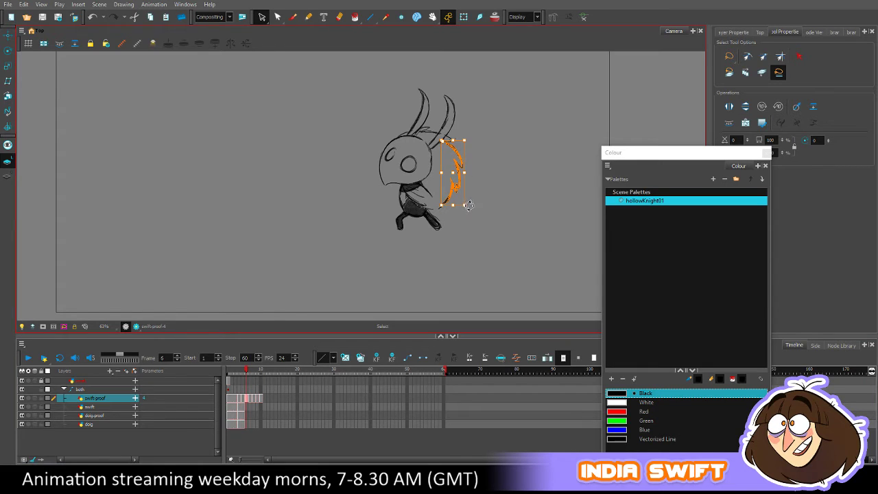
drag(470, 205, 464, 211)
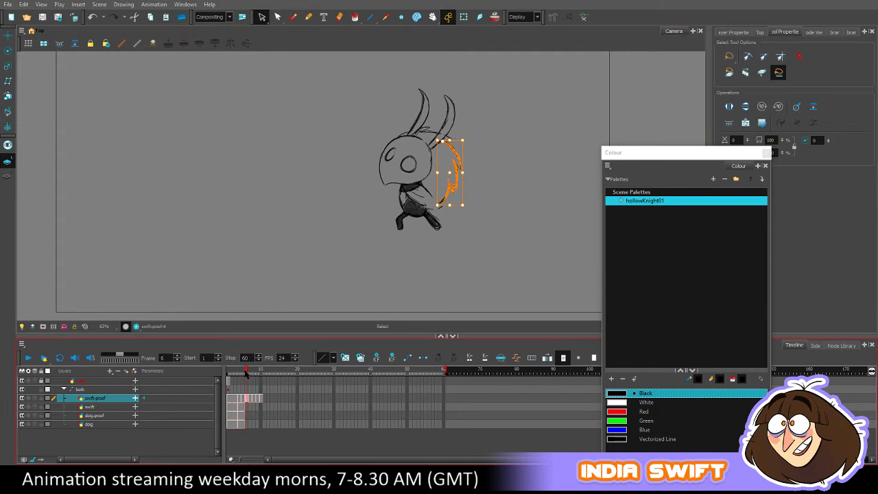
click(250, 370)
mouse_move(249, 371)
mouse_down()
mouse_move(236, 375)
mouse_move(246, 371)
mouse_up()
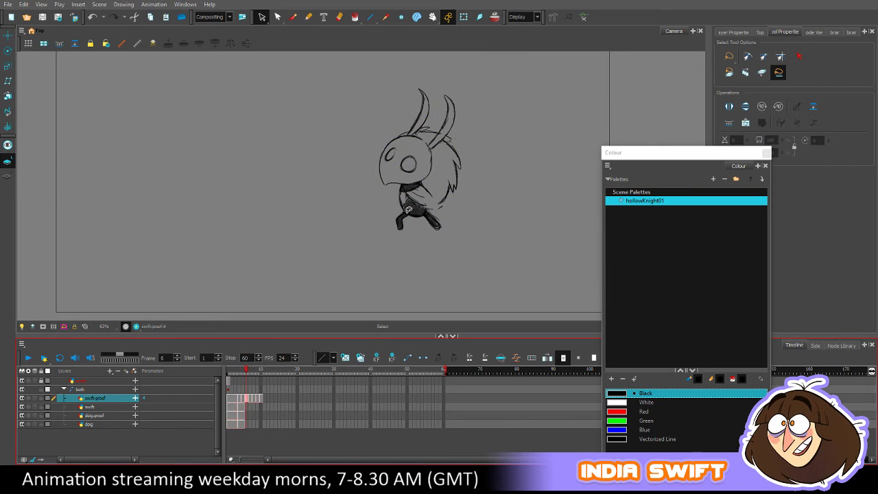
click(457, 199)
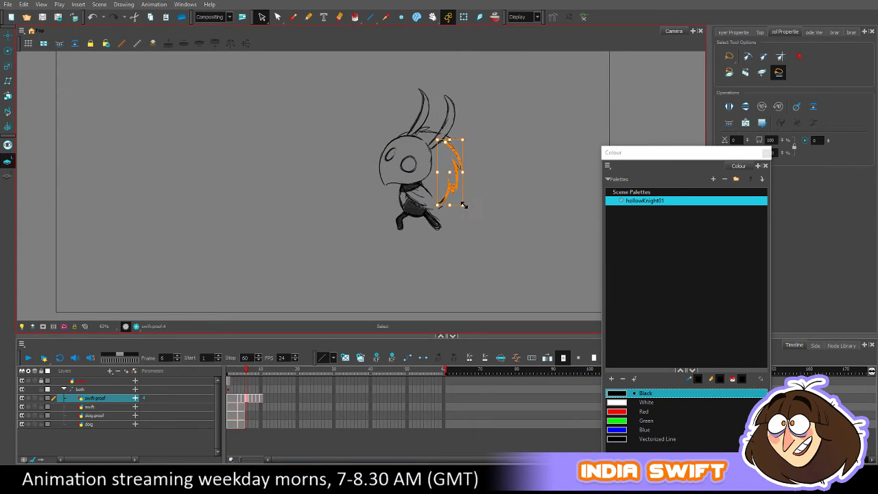
drag(463, 205, 472, 204)
click(483, 210)
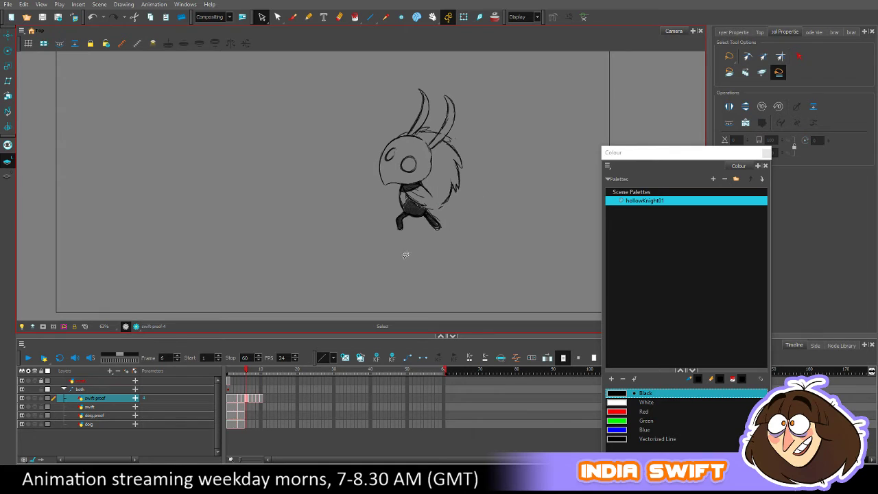
- Undo a trial move of the cloak's back outline on frame 6, swing it slightly inward and compare with frames 4 and 5
mouse_move(245, 371)
mouse_down()
mouse_move(271, 364)
mouse_move(229, 370)
mouse_move(265, 368)
mouse_move(240, 364)
mouse_move(248, 359)
mouse_up()
click(450, 166)
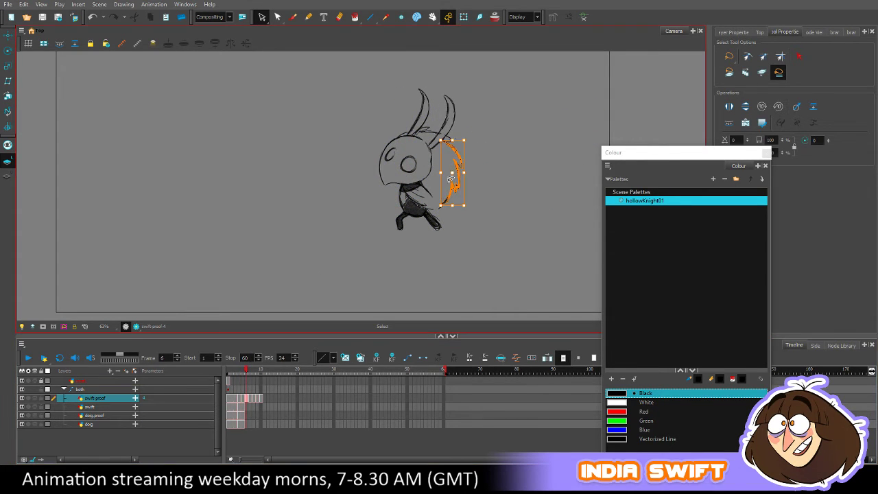
drag(449, 148, 449, 153)
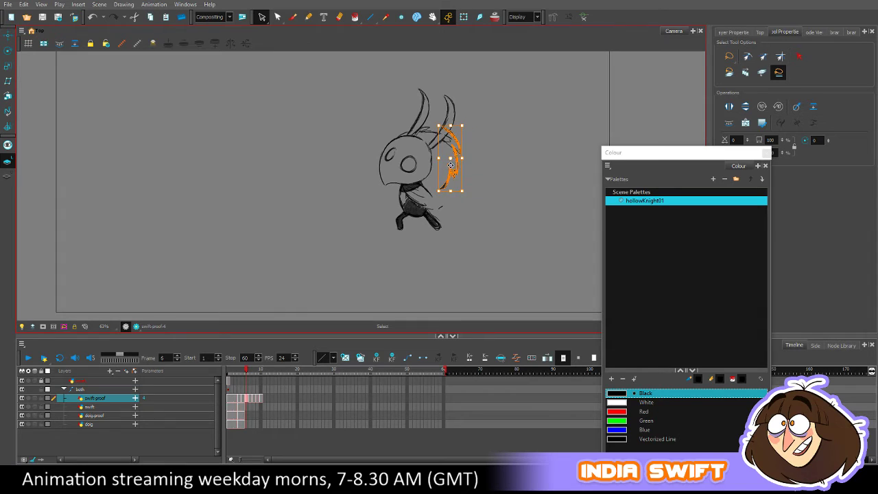
key(Delete)
key(ctrl+z)
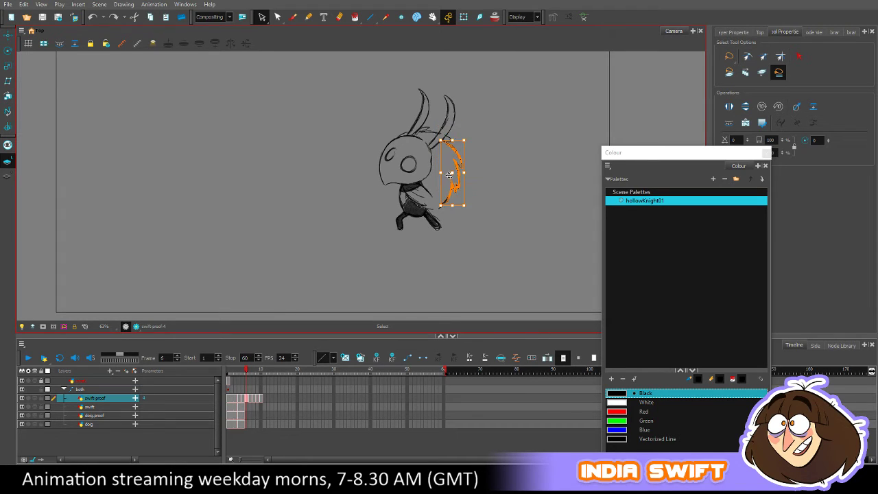
drag(467, 202, 469, 207)
click(474, 209)
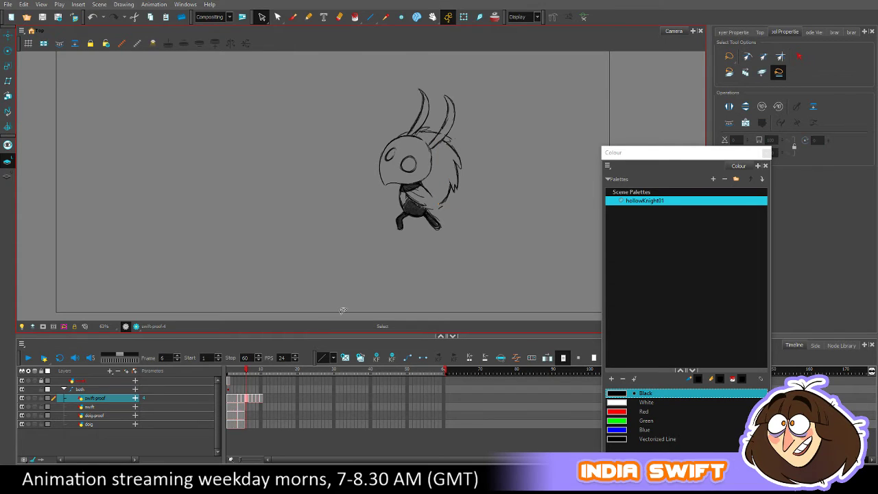
drag(247, 371, 243, 369)
key(comma)
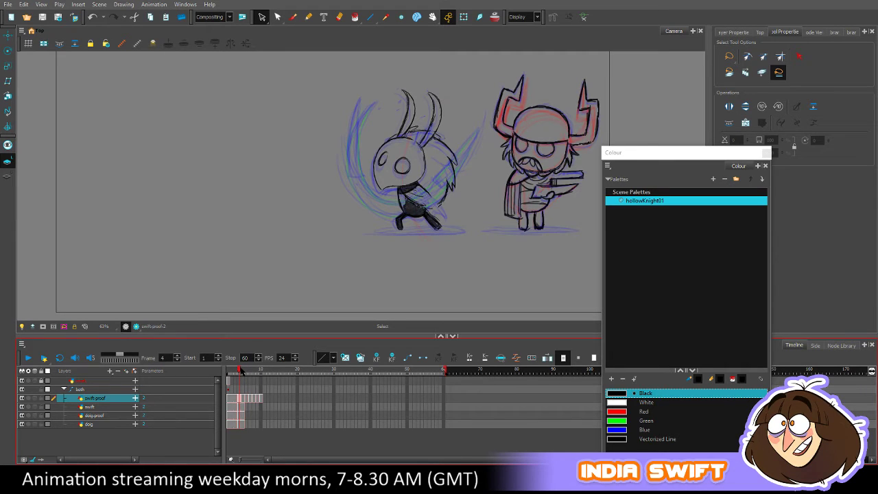
key(period)
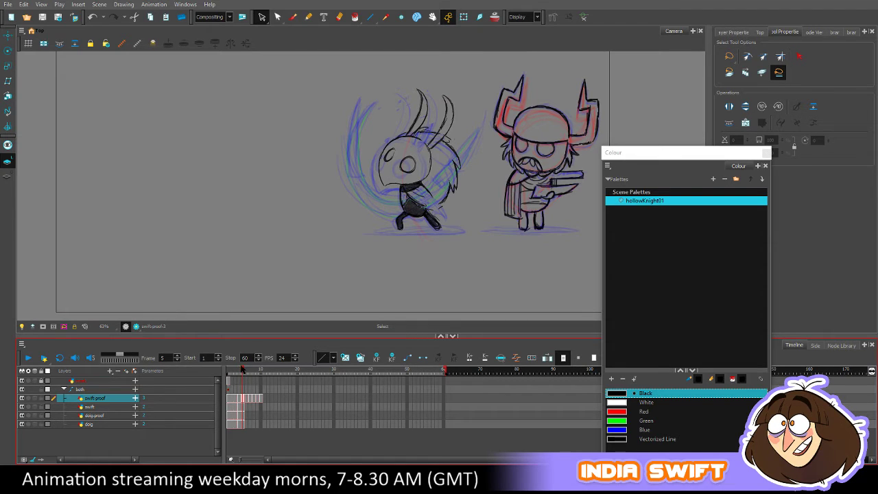
- Shift the cloak's outer back outline slightly inward on frame 7 and check it against frame 8
mouse_move(242, 369)
mouse_down()
mouse_move(234, 369)
mouse_move(251, 369)
mouse_up()
click(463, 178)
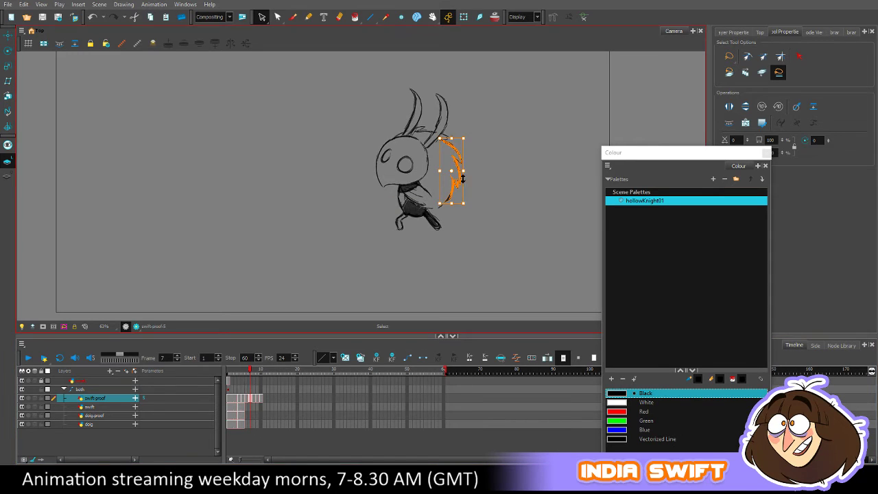
drag(456, 151, 454, 153)
click(483, 149)
mouse_move(252, 371)
mouse_down()
mouse_move(264, 365)
mouse_move(239, 377)
mouse_move(253, 369)
mouse_up()
- Set the playback end to frame 10 and shorten the first swift-proof drawing's hold by two frames
mouse_move(444, 371)
mouse_down()
mouse_move(446, 379)
mouse_move(264, 412)
mouse_up()
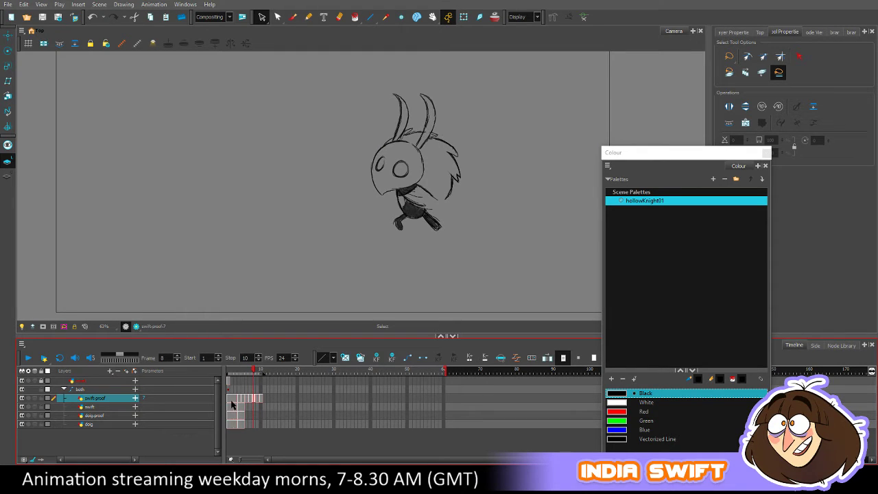
click(231, 404)
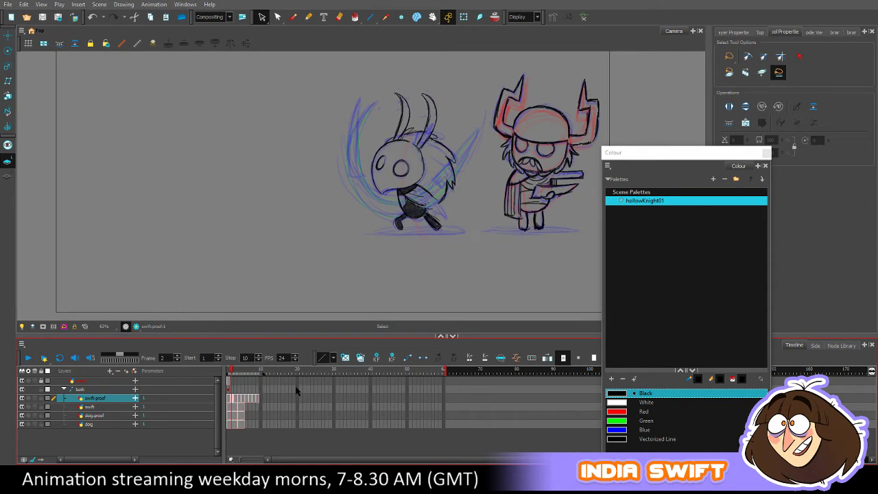
click(231, 401)
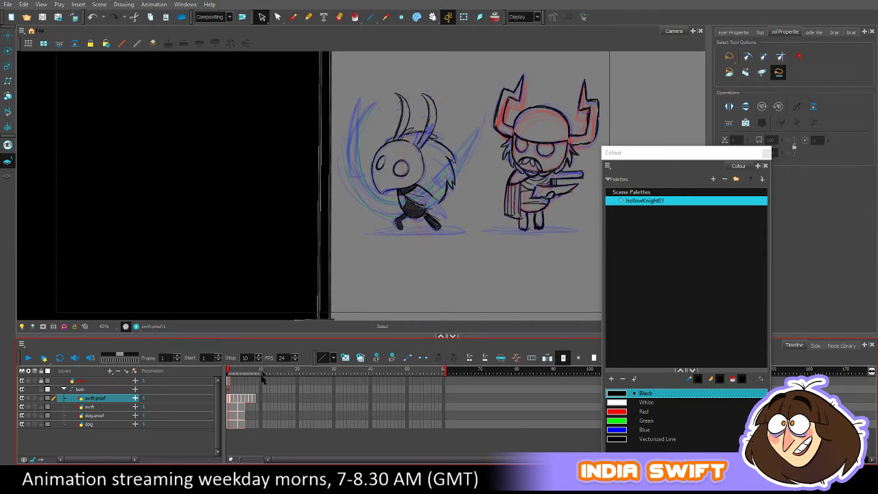
- Set the playback end to frame 8, enable looping and play the idle animation
drag(260, 376, 256, 379)
click(30, 358)
click(60, 359)
click(28, 358)
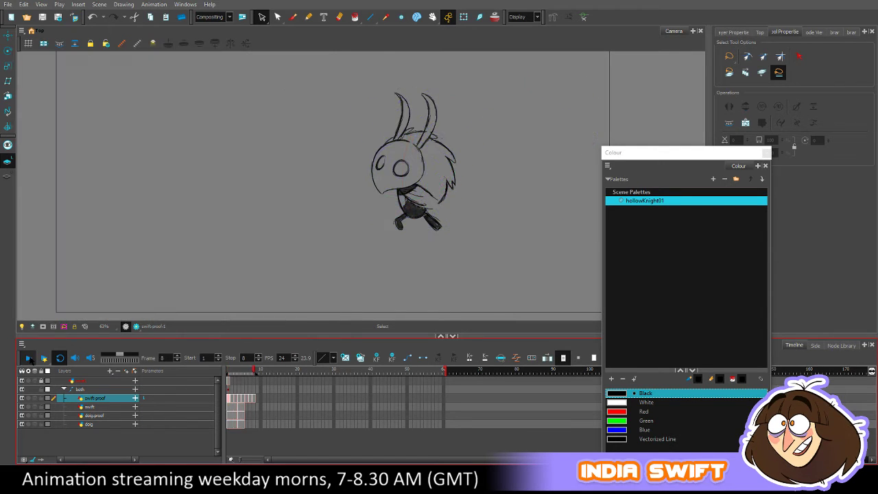
click(28, 358)
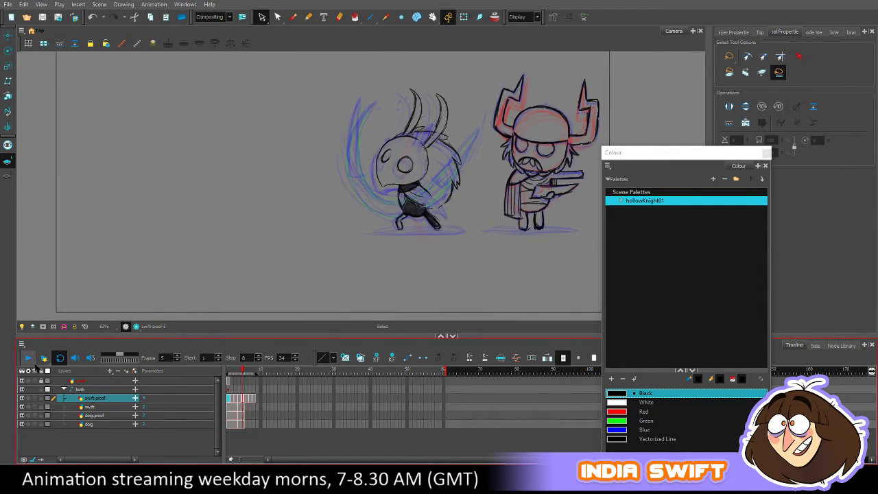
- Restore the playback end to frame 8, replay the loop and scrub through its frames up to frame 7
mouse_move(233, 367)
mouse_down()
mouse_move(226, 372)
mouse_move(296, 368)
mouse_move(227, 371)
mouse_up()
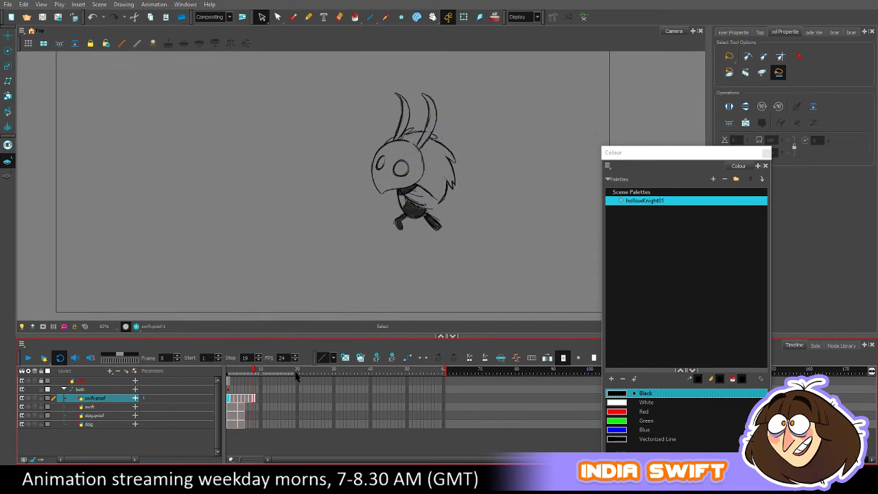
drag(295, 374, 258, 385)
click(27, 358)
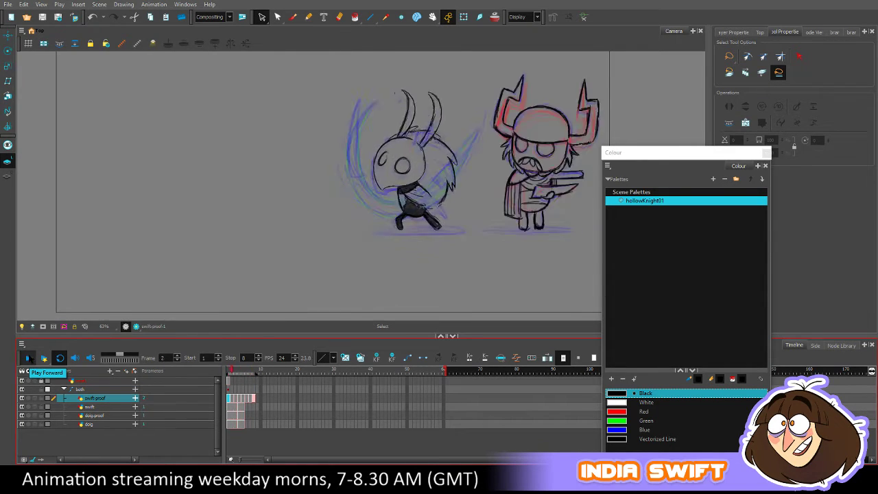
click(28, 360)
click(234, 371)
drag(235, 371, 251, 371)
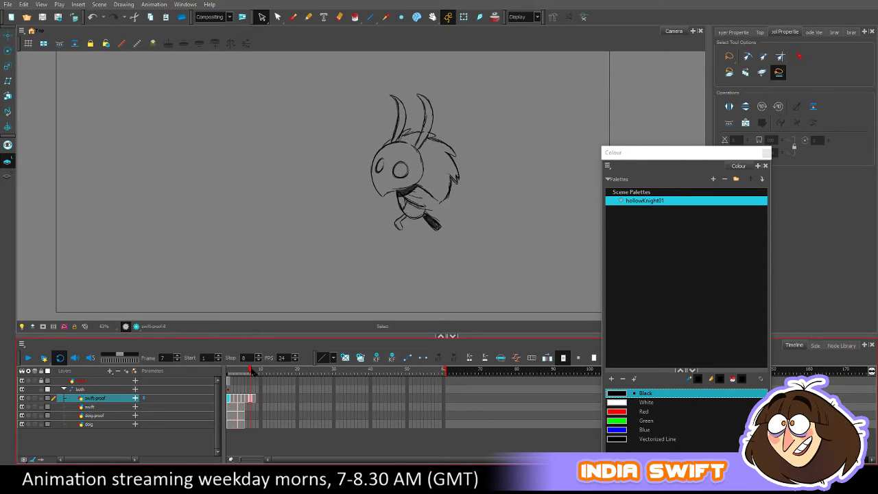
- Extend a swift-proof drawing's hold by one frame near the loop's end and set the playback end to frame 9
click(249, 399)
key(plus)
click(253, 398)
mouse_move(260, 374)
mouse_down()
mouse_move(228, 371)
mouse_move(259, 371)
mouse_up()
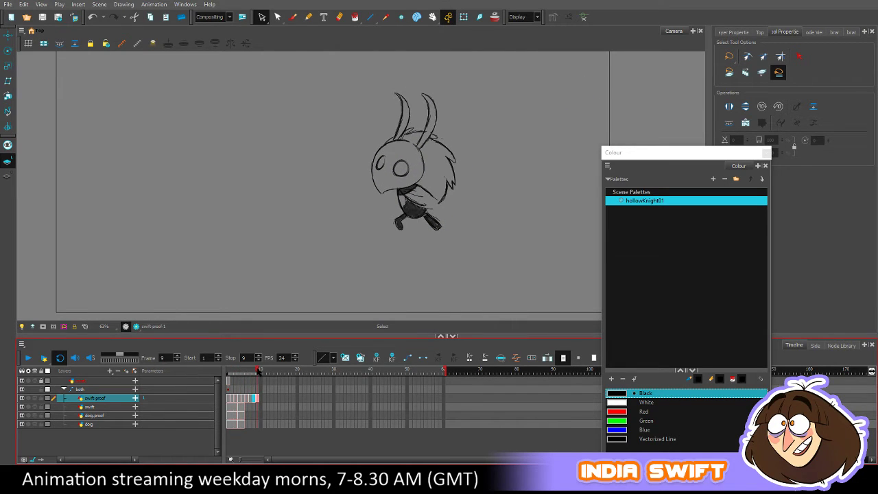
click(253, 399)
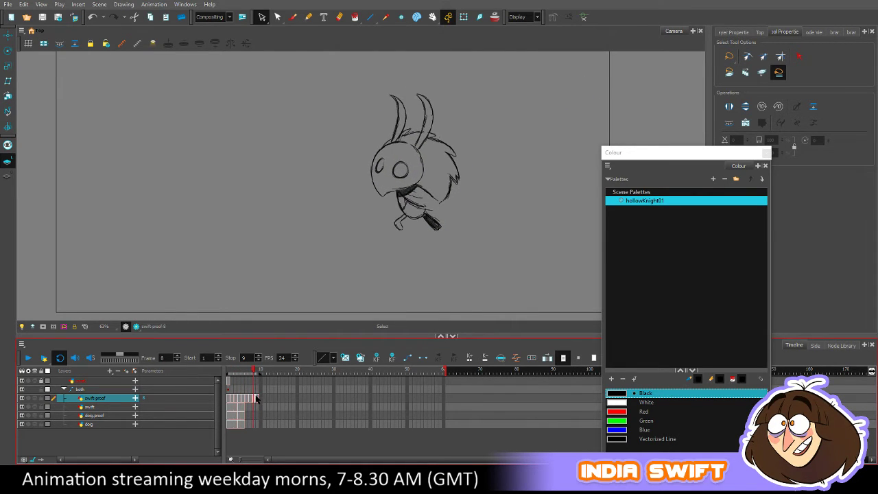
- Tilt the knight's head, horns and cloak outline slightly forward on the frame 8 drawing
mouse_move(378, 144)
mouse_down()
mouse_move(395, 184)
mouse_move(450, 192)
mouse_move(374, 78)
mouse_move(367, 141)
mouse_up()
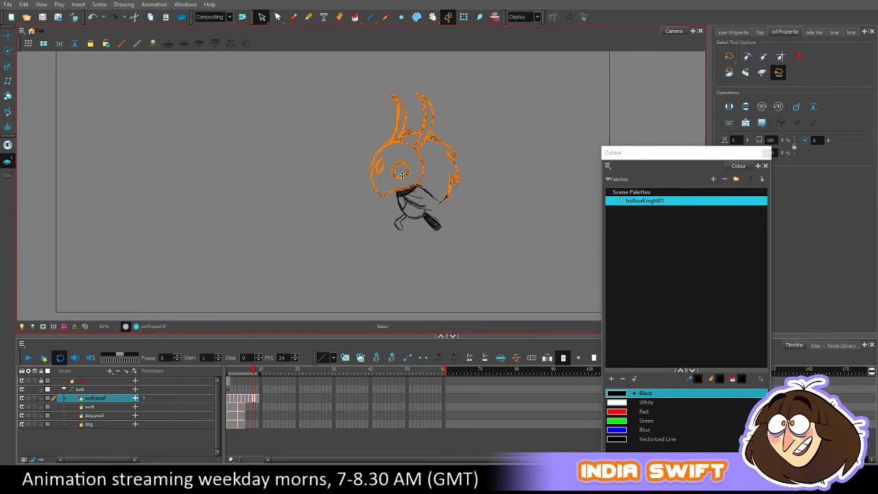
drag(469, 202, 469, 198)
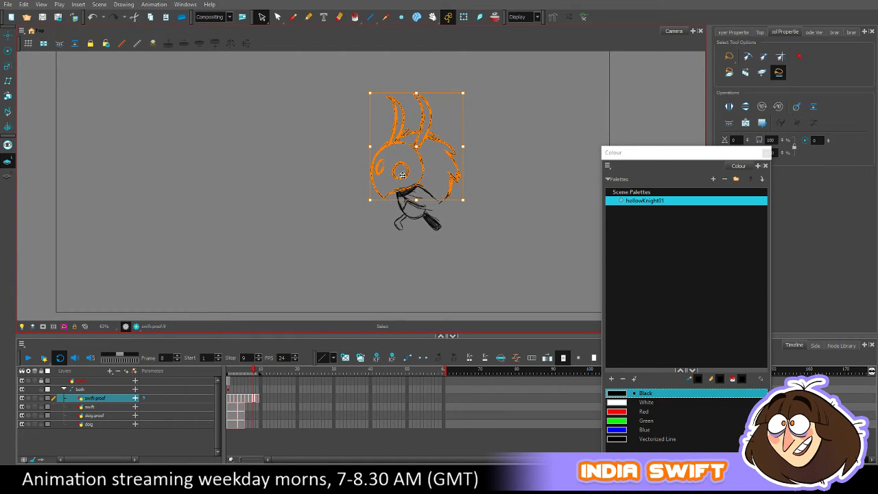
drag(464, 196, 471, 200)
click(485, 194)
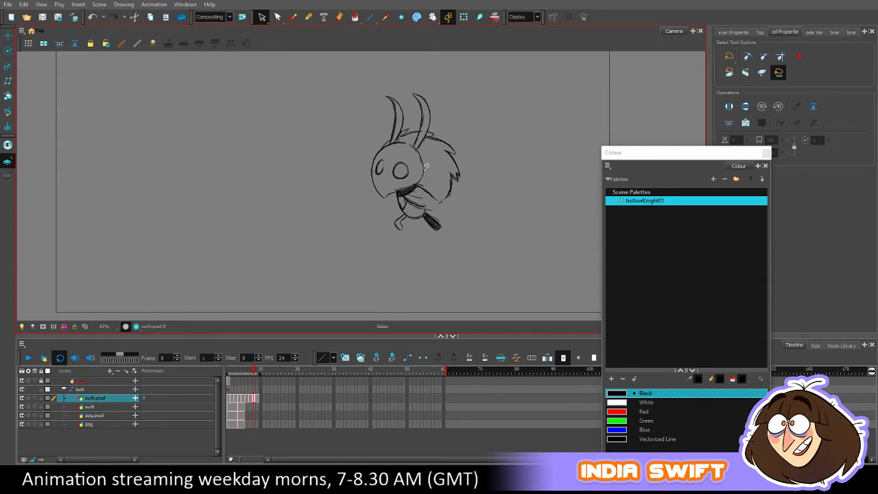
- Adjust the torso and lower-body lines on frame 8 to suit the tilted head, checking against frame 7
mouse_move(427, 184)
mouse_down()
mouse_move(411, 204)
mouse_move(419, 188)
mouse_move(413, 217)
mouse_move(408, 197)
mouse_up()
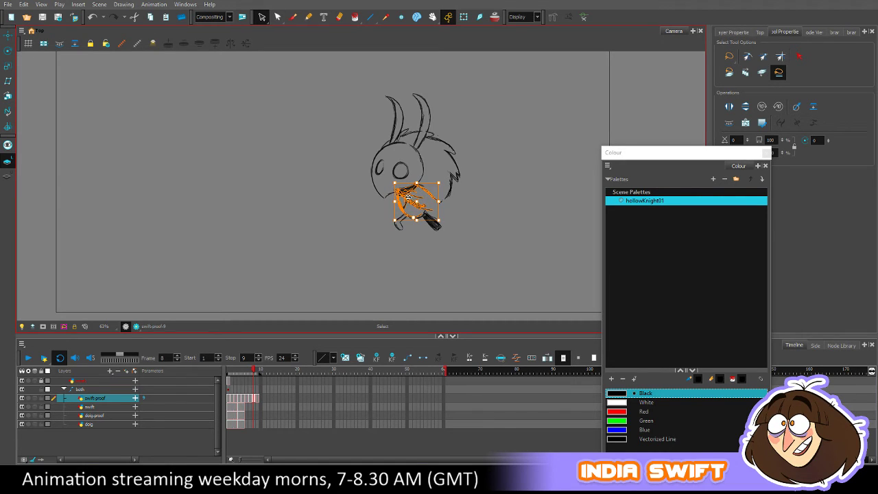
key(Escape)
key(.)
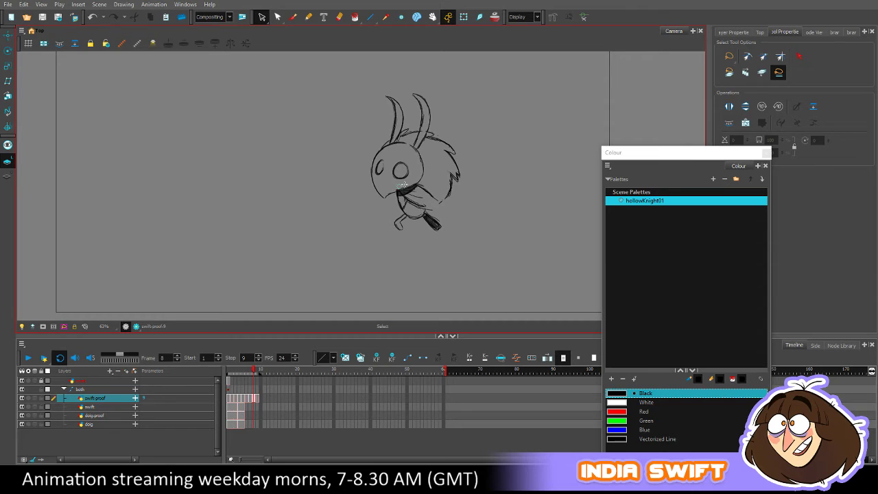
key(comma)
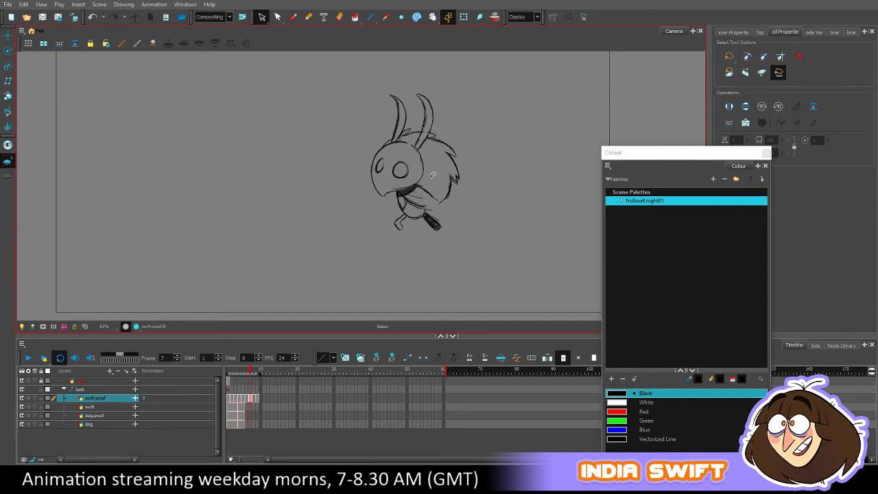
key(period)
click(424, 216)
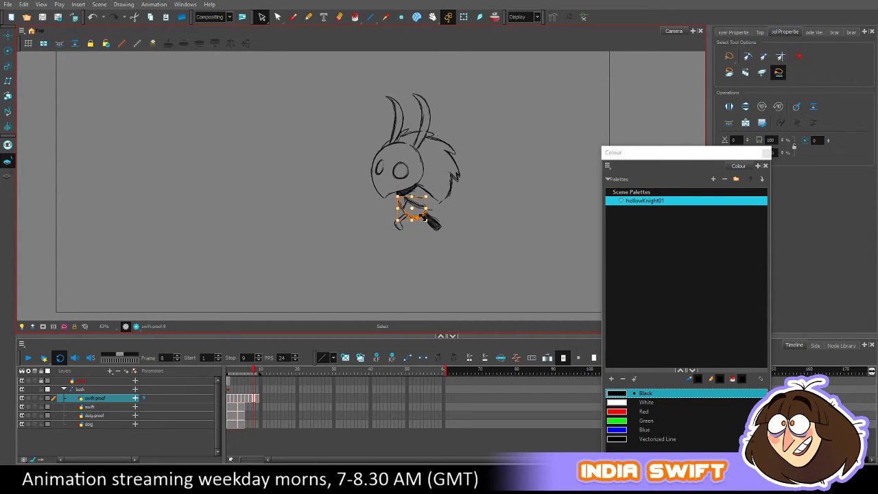
key(comma)
key(period)
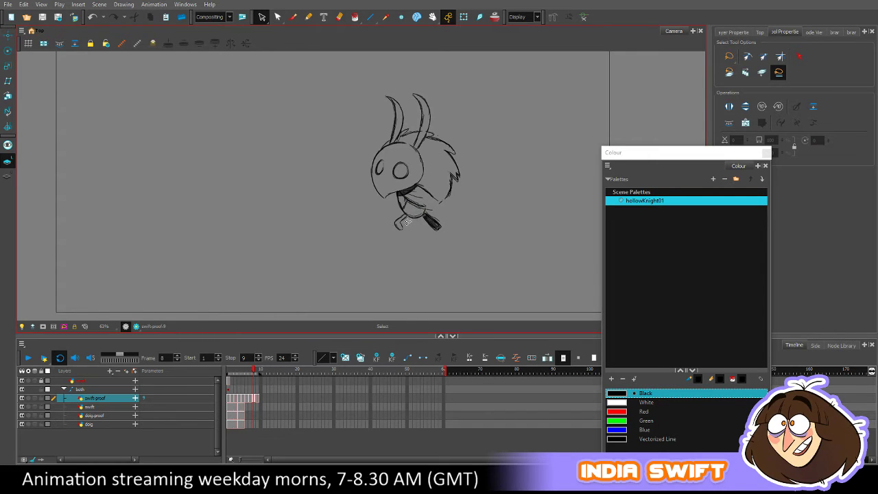
- Nudge and slightly rotate the front leg on frame 8, comparing it with the preceding frame
click(406, 222)
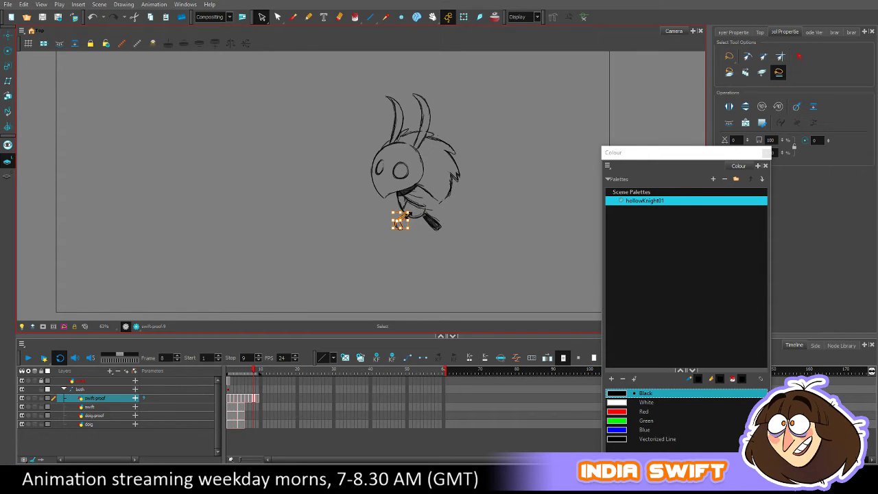
drag(410, 213, 407, 210)
key(comma)
key(period)
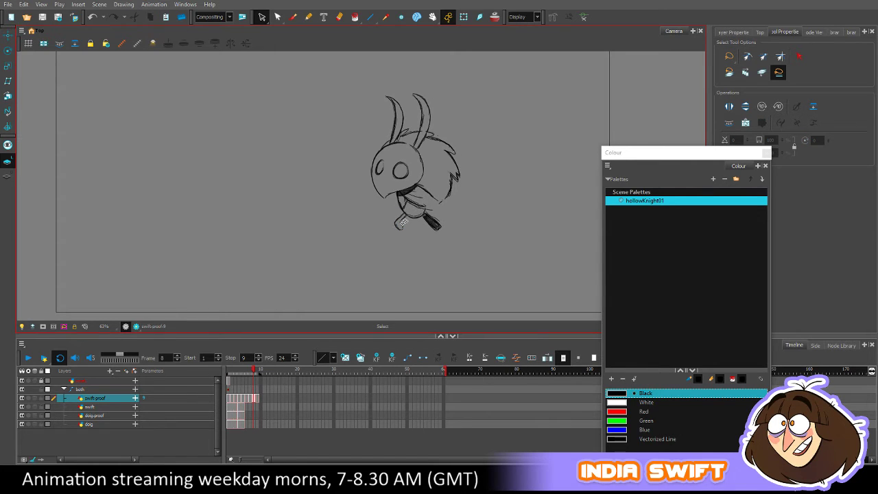
click(403, 223)
drag(392, 211, 391, 208)
key(comma)
key(period)
click(399, 223)
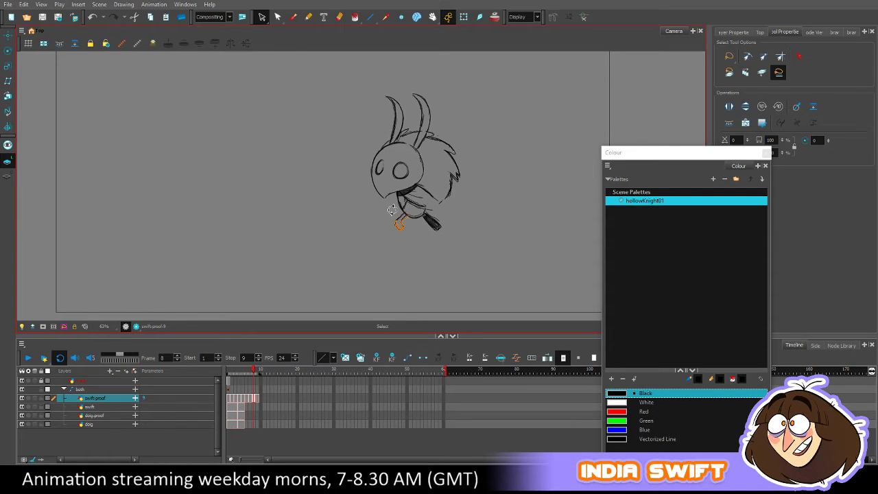
key(comma)
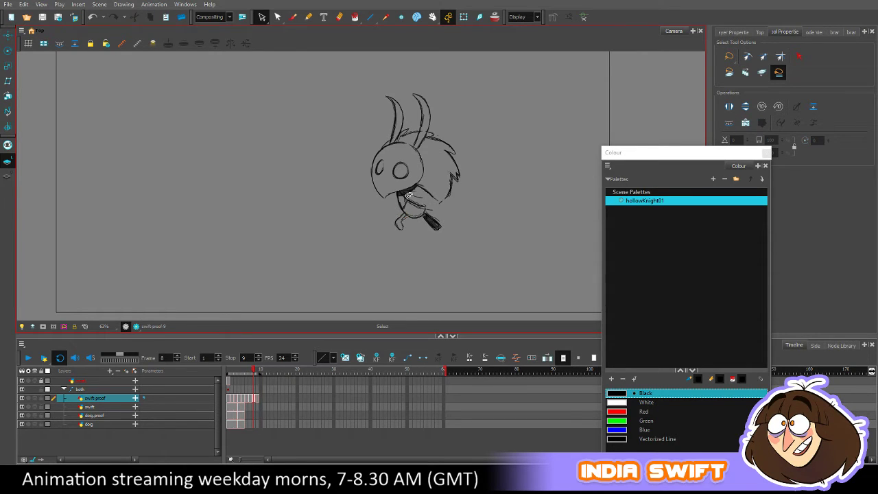
- Adjust the back leg's placement on frame 8 and flip between frames 8 and 9 to compare
click(434, 219)
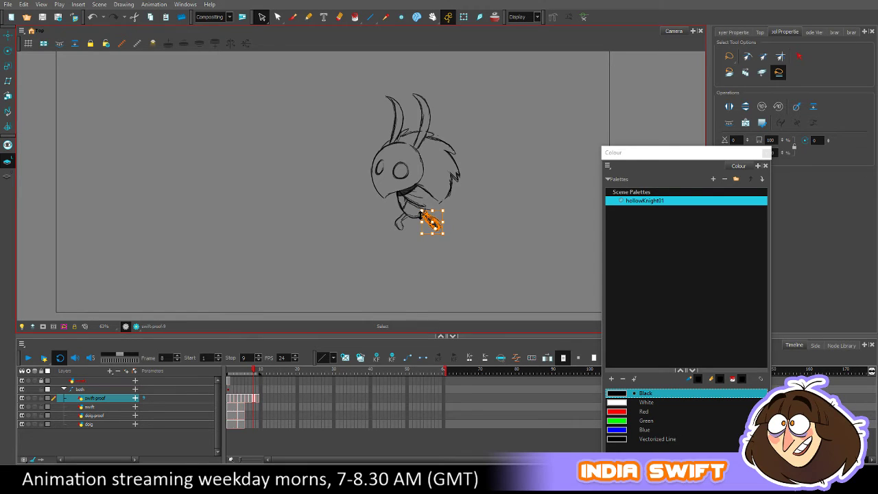
key(comma)
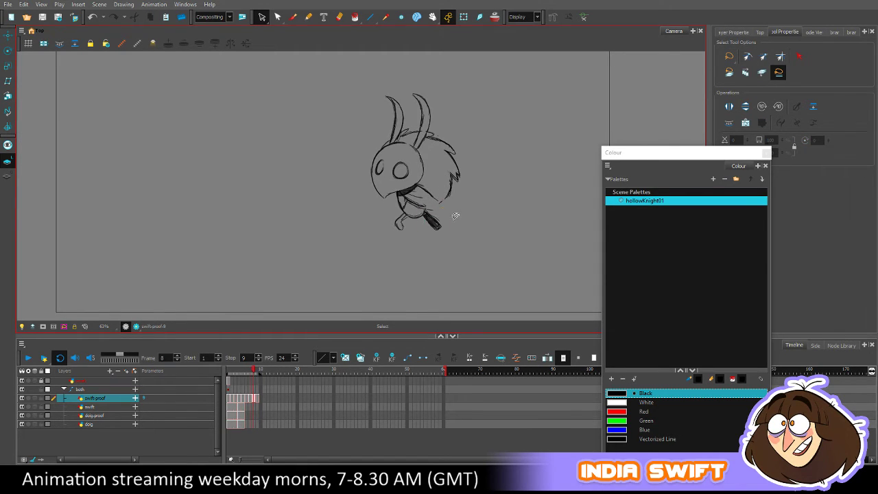
key(period)
key(comma)
key(period)
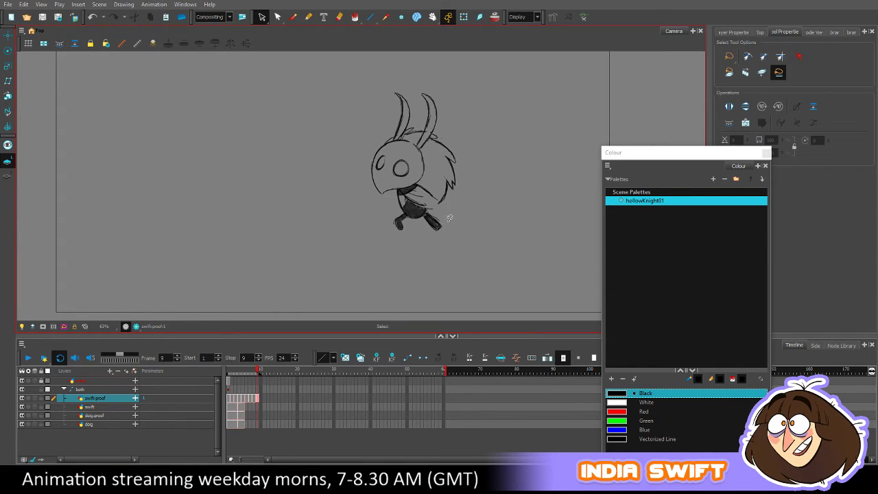
key(comma)
key(period)
key(comma)
- Shift frame 8's back leg slightly again to line it up with the frame 9 drawing
click(438, 214)
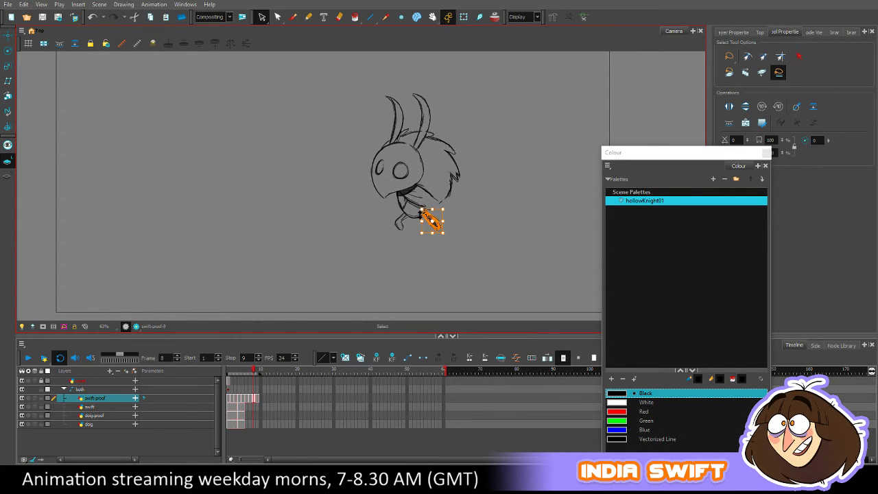
key(period)
key(comma)
key(period)
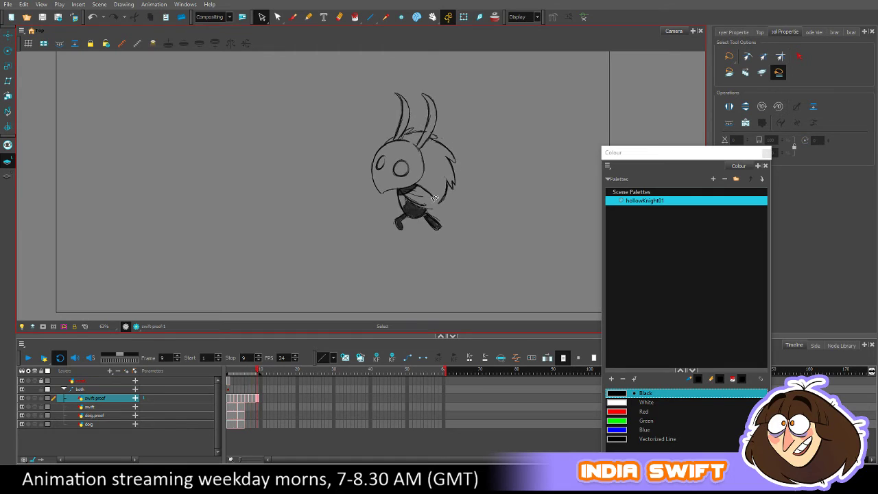
key(comma)
key(period)
key(comma)
key(period)
key(comma)
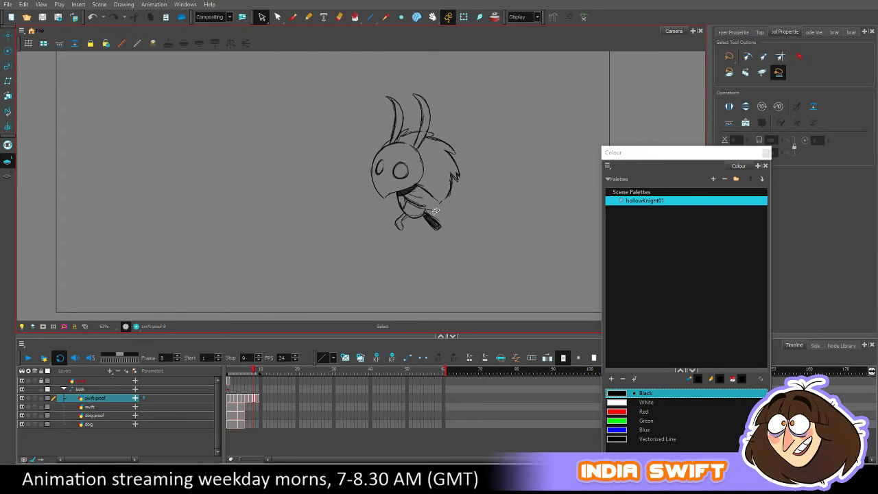
- Reshape the back leg on frame 8 and check its motion across the neighbouring frames
click(427, 214)
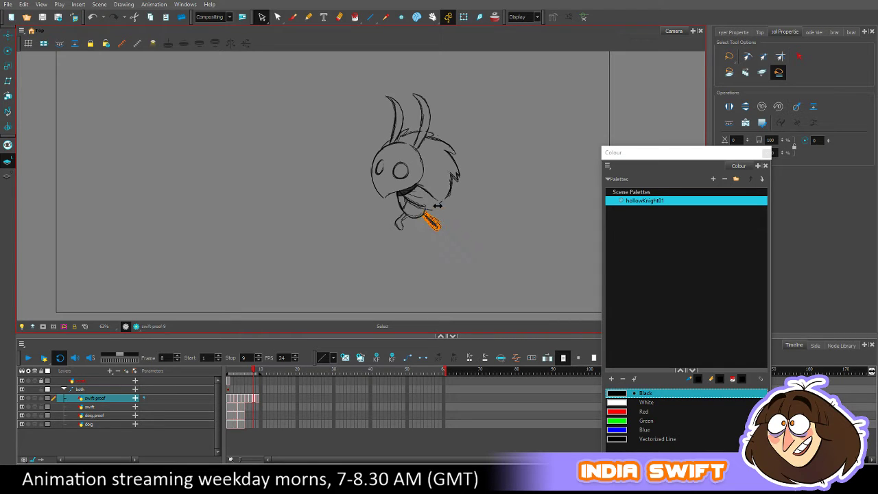
key(comma)
key(period)
key(period)
key(comma)
key(comma)
key(period)
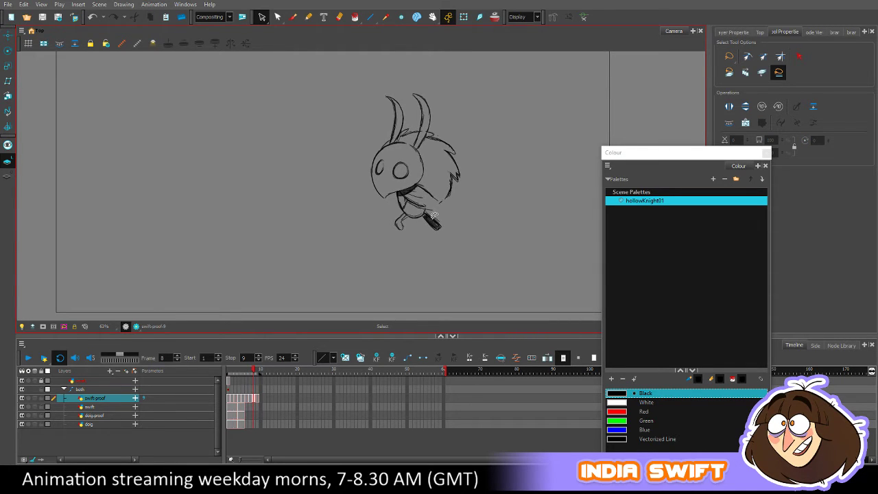
- Replace frame 8's back leg with a copy of the back leg from frame 9
click(434, 215)
key(period)
click(435, 220)
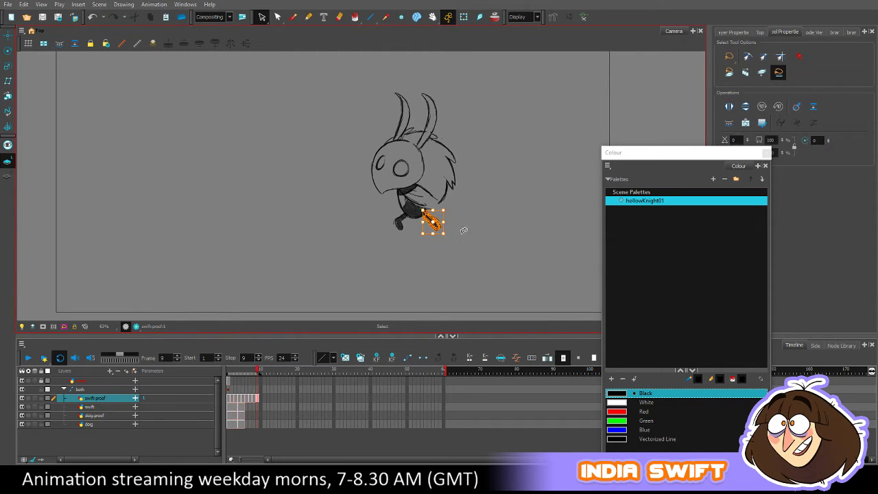
key(ctrl+s)
key(comma)
key(period)
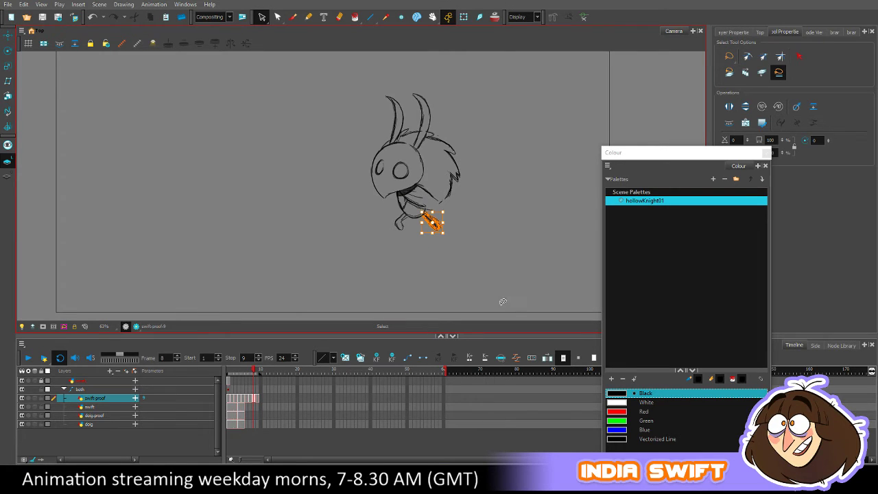
key(comma)
key(ctrl+v)
key(comma)
key(period)
key(period)
key(comma)
key(period)
key(comma)
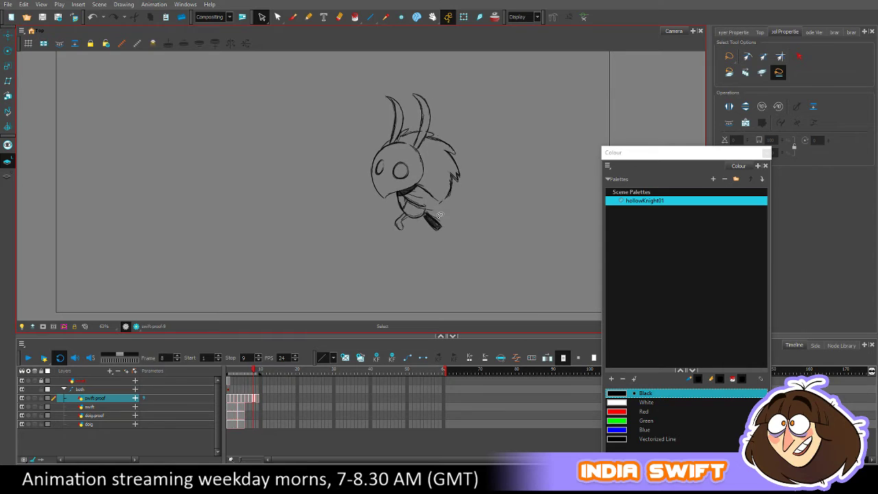
- Fine-tune the pasted back leg's position on frame 8, comparing it with the adjacent frames
click(431, 220)
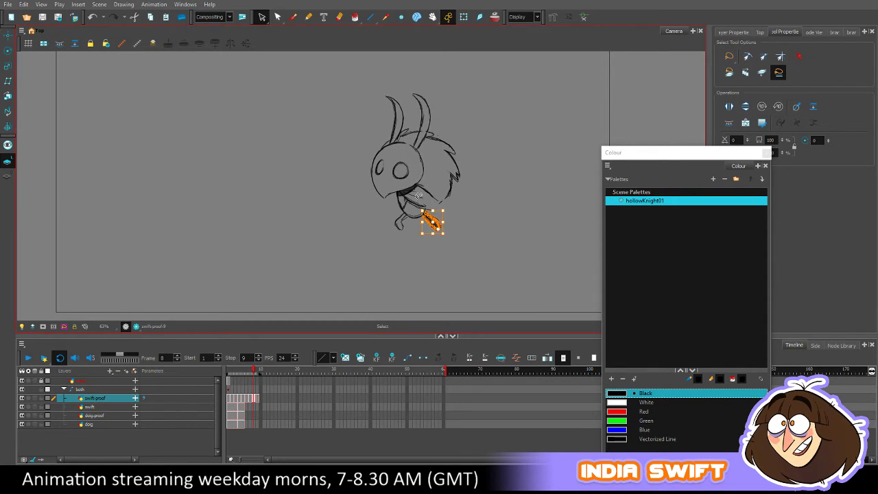
key(period)
key(comma)
key(period)
key(comma)
key(period)
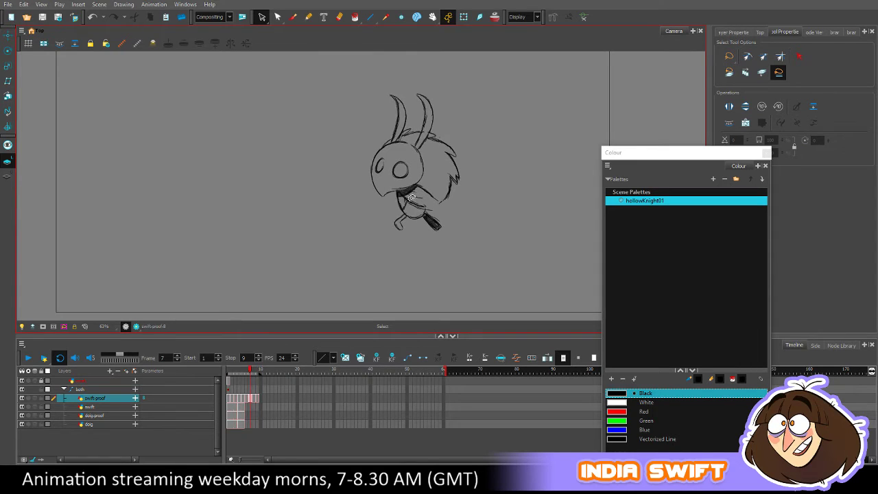
key(comma)
key(period)
key(comma)
- Reposition the front leg on frame 8 and compare it with frames 7 and 9
click(401, 218)
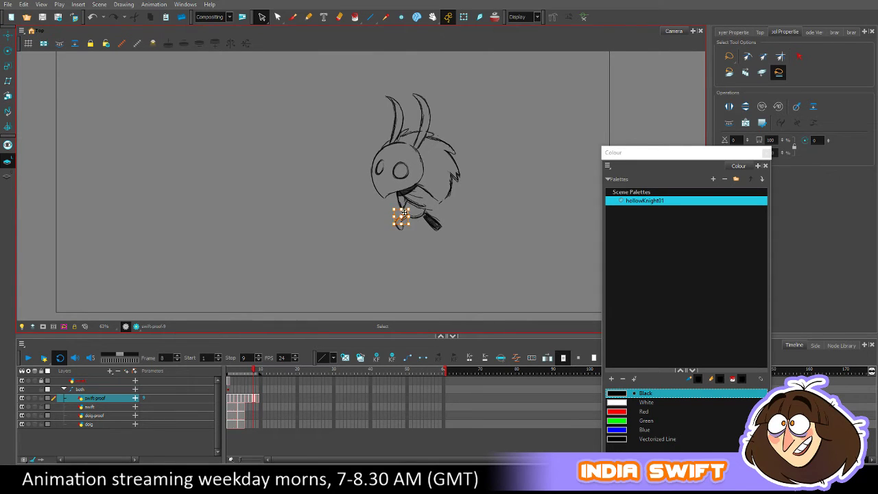
key(period)
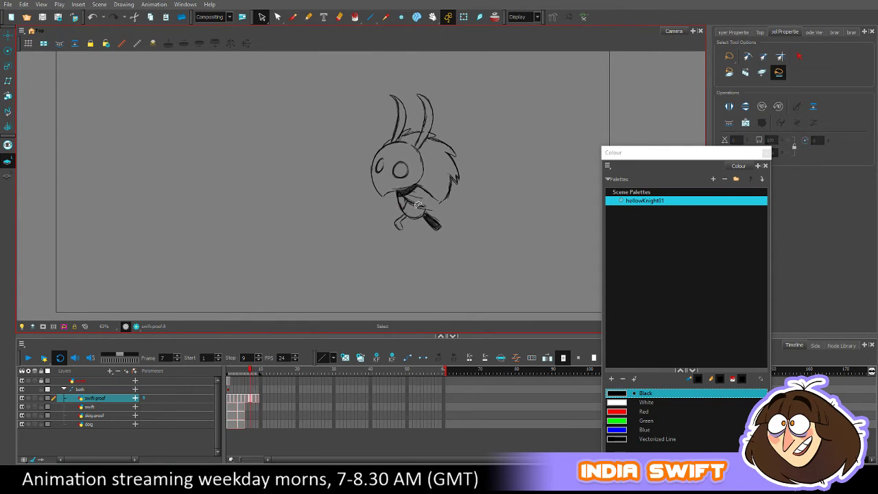
key(comma)
key(period)
key(comma)
key(comma)
key(period)
key(period)
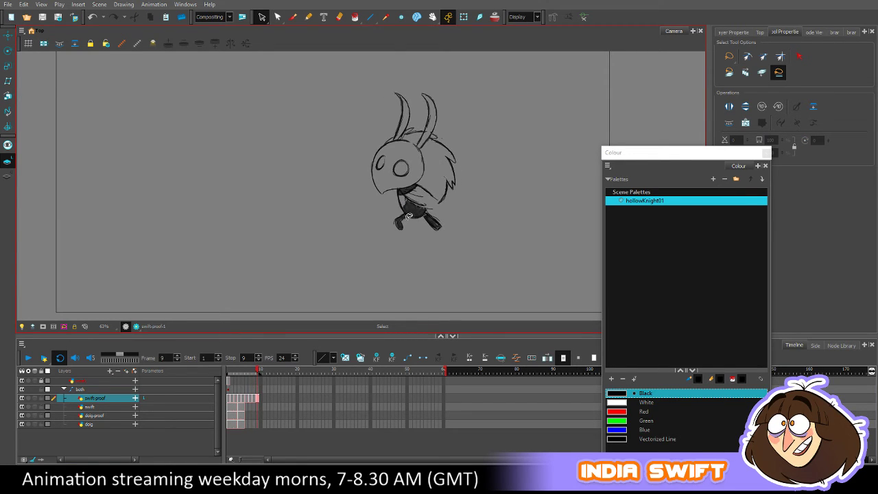
- Replace frame 8's front leg and lower body with a copy of the shaded ones from frame 9
drag(404, 238, 410, 225)
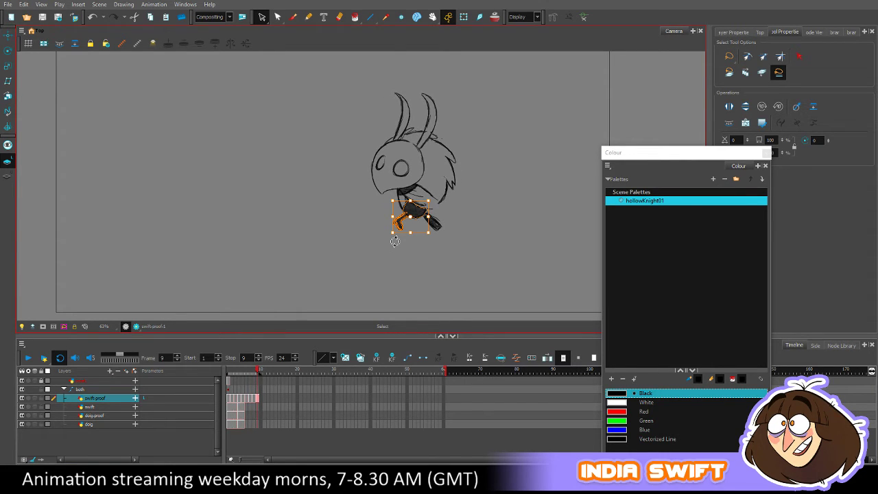
key(comma)
key(period)
key(comma)
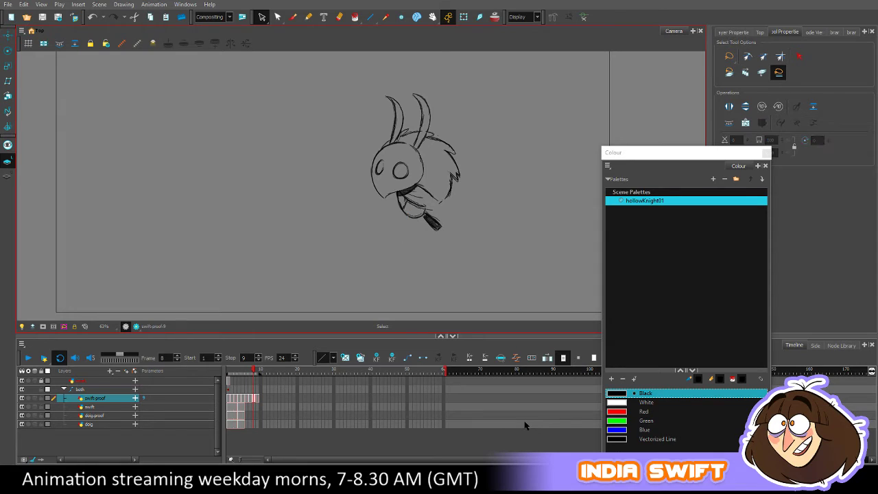
key(ctrl+v)
key(period)
key(comma)
key(period)
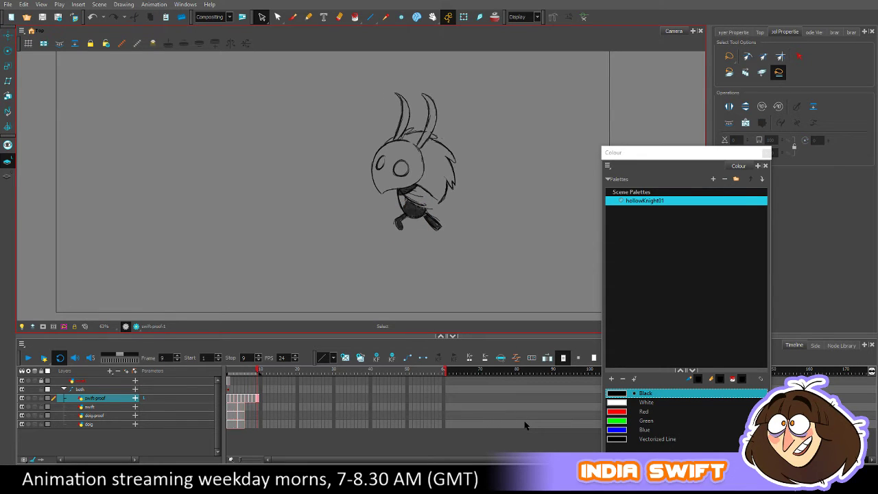
key(comma)
key(period)
key(comma)
key(period)
key(comma)
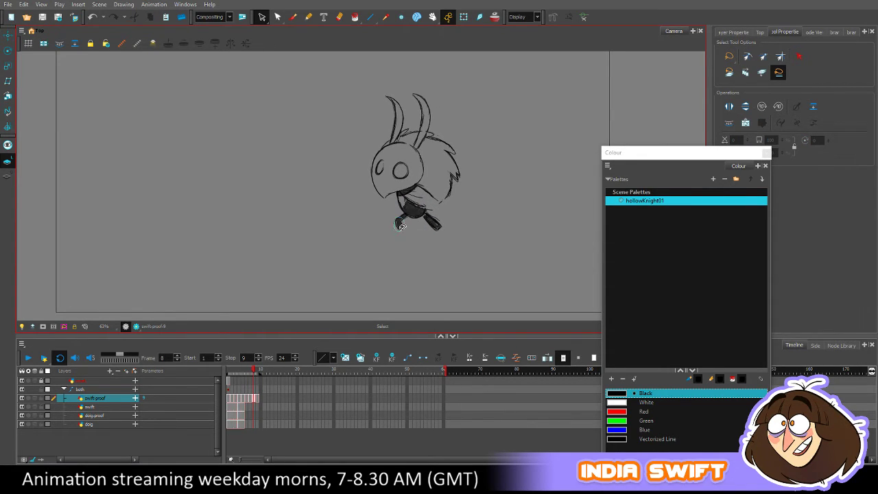
- Fine-tune the pasted front leg and lower body on frame 8, checking the motion between frames 7 and 9
click(401, 225)
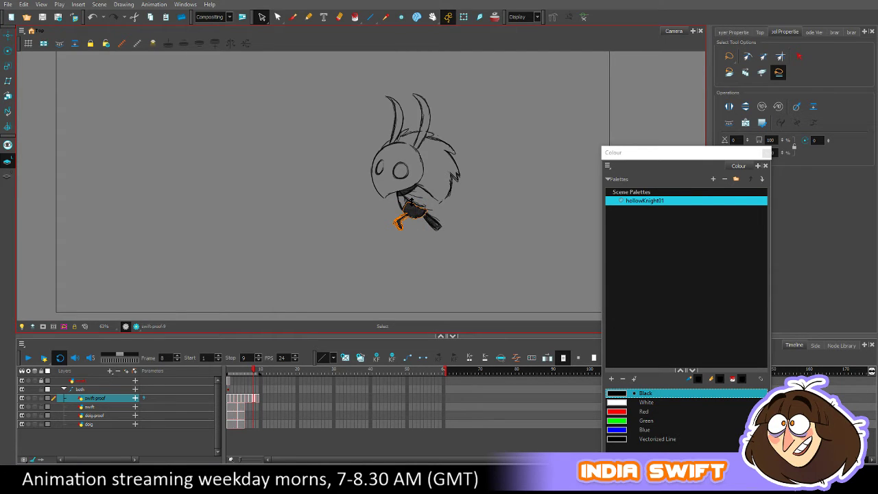
key(comma)
key(period)
key(period)
key(comma)
key(comma)
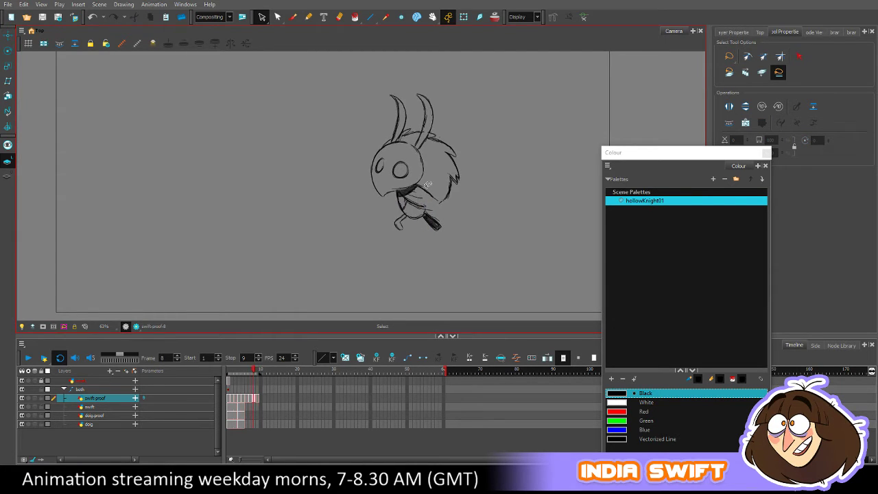
key(period)
key(period)
key(comma)
key(period)
key(comma)
key(period)
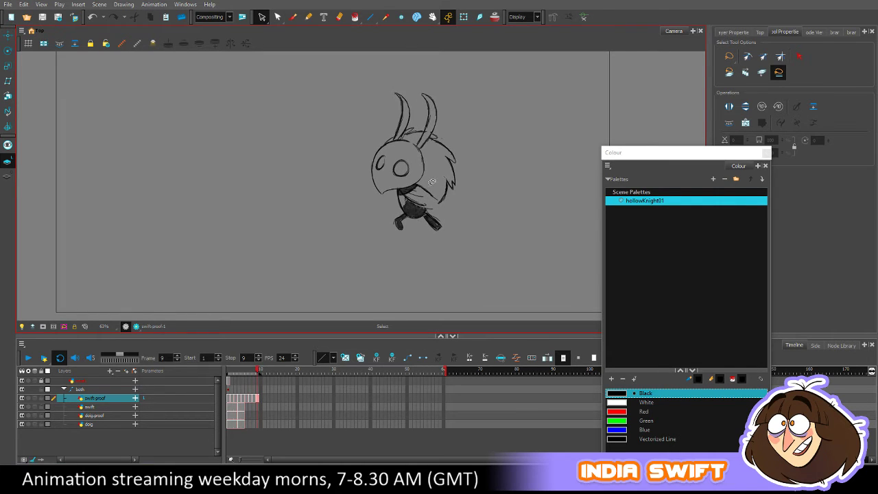
- Compare the knight's pose between frames 8 and 9 to check the head, hair and leg motion
key(comma)
key(period)
key(comma)
key(period)
key(comma)
key(period)
key(comma)
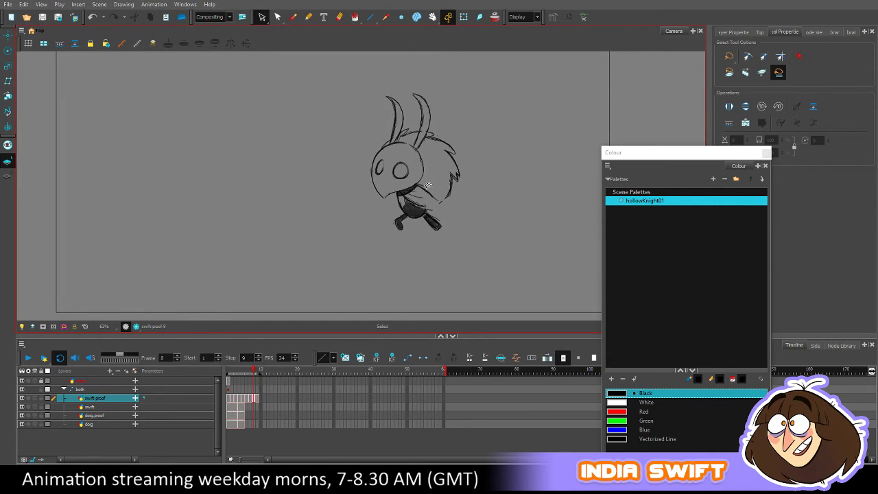
key(period)
key(comma)
key(period)
key(comma)
key(period)
key(comma)
key(period)
key(comma)
key(period)
key(comma)
key(period)
key(comma)
click(427, 192)
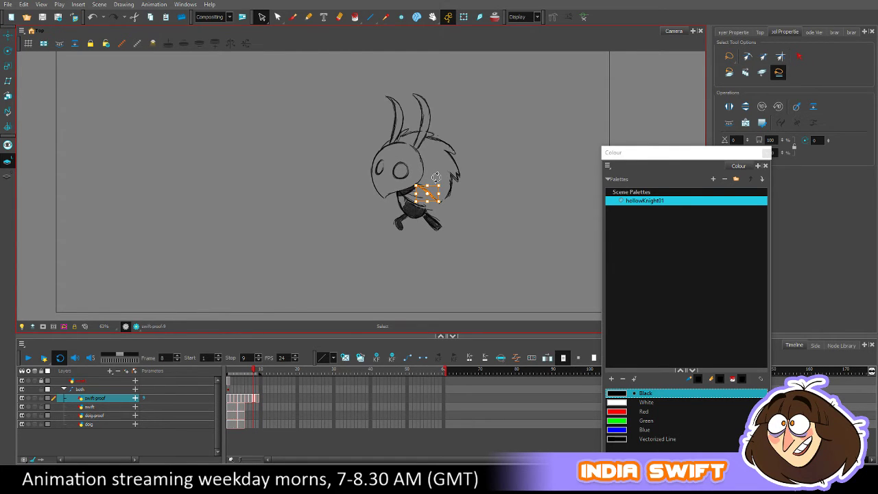
- Examine the knight's motion across frames 6 to 9, flipping back and forth between neighbouring drawings
key(period)
key(comma)
key(period)
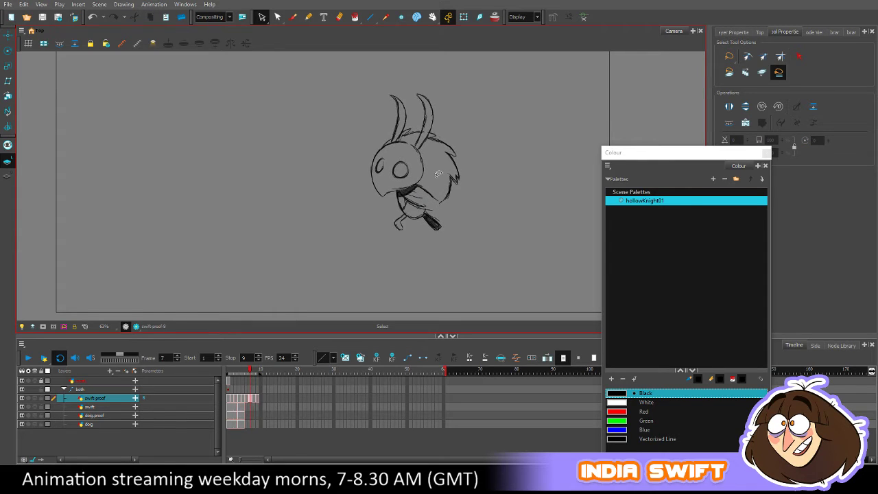
key(comma)
key(period)
key(comma)
key(period)
key(comma)
key(period)
key(comma)
key(period)
key(comma)
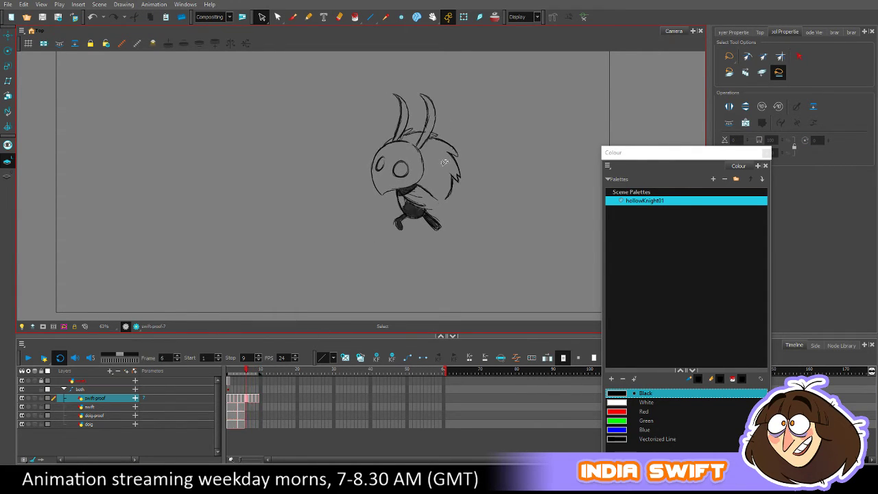
key(period)
key(comma)
key(period)
key(comma)
key(period)
key(comma)
key(period)
key(comma)
key(period)
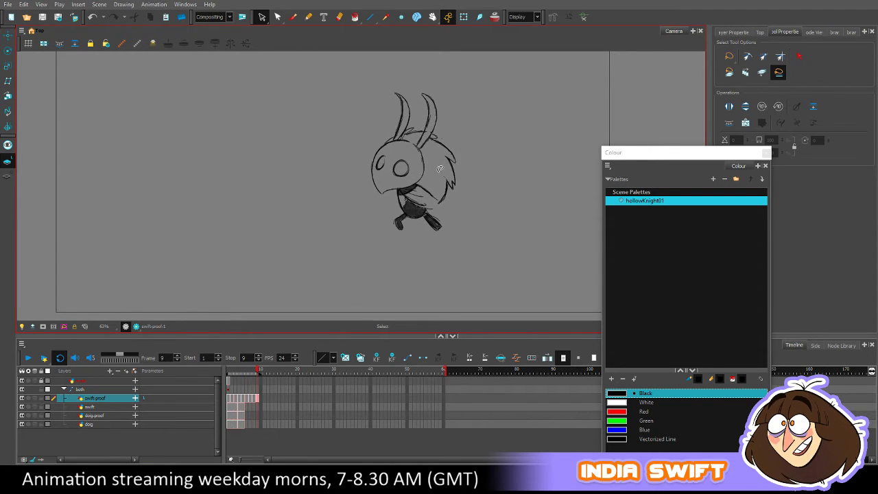
- Try to shift the knight's head and horns on frame 9, undo it and reselect the face
mouse_move(451, 154)
mouse_down()
mouse_move(351, 122)
mouse_move(432, 195)
mouse_up()
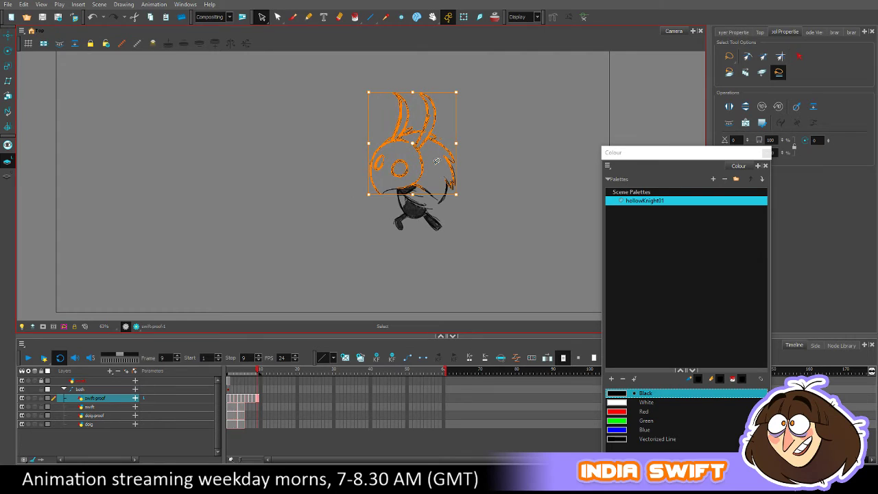
click(91, 18)
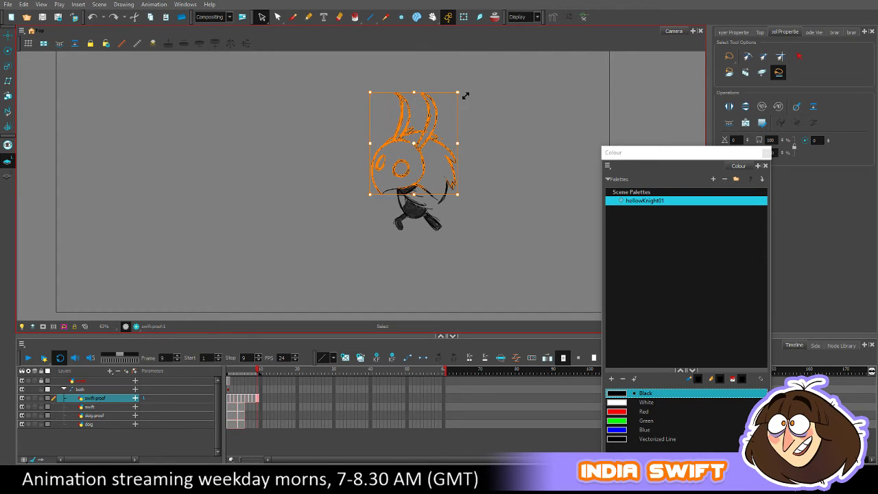
click(480, 107)
mouse_move(423, 161)
mouse_down()
mouse_move(414, 136)
mouse_move(363, 159)
mouse_move(376, 195)
mouse_up()
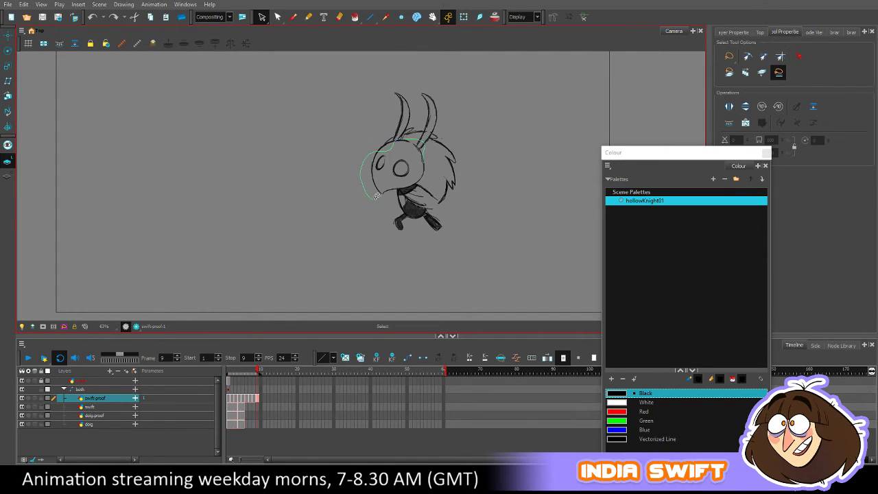
mouse_move(425, 171)
mouse_down()
mouse_move(433, 154)
mouse_move(392, 167)
mouse_up()
drag(441, 192, 446, 186)
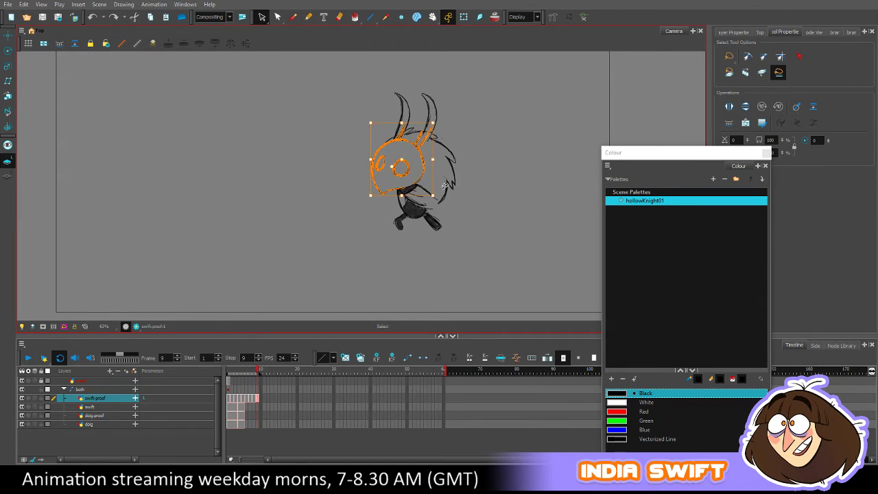
- Compare the head position on frame 9 with frames 7 and 8
key(comma)
key(period)
key(period)
key(comma)
key(comma)
key(comma)
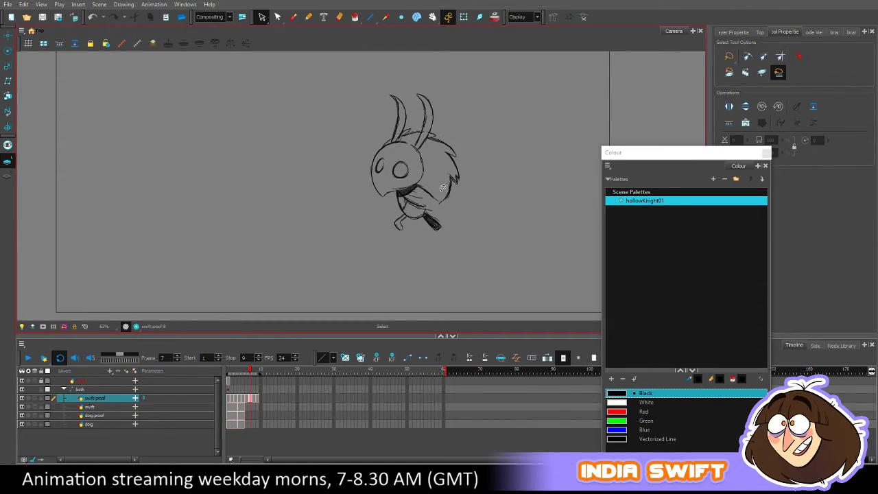
key(period)
key(period)
key(period)
key(comma)
key(comma)
key(comma)
key(period)
key(period)
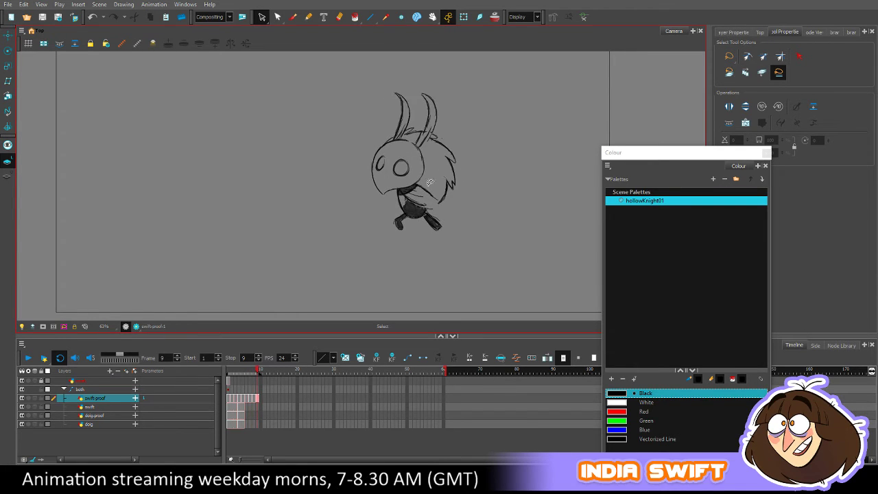
- Nudge the knight's head and horns slightly left on frame 9 and compare them with frames 7 and 8
mouse_move(396, 181)
mouse_down()
mouse_move(472, 93)
mouse_move(476, 144)
mouse_up()
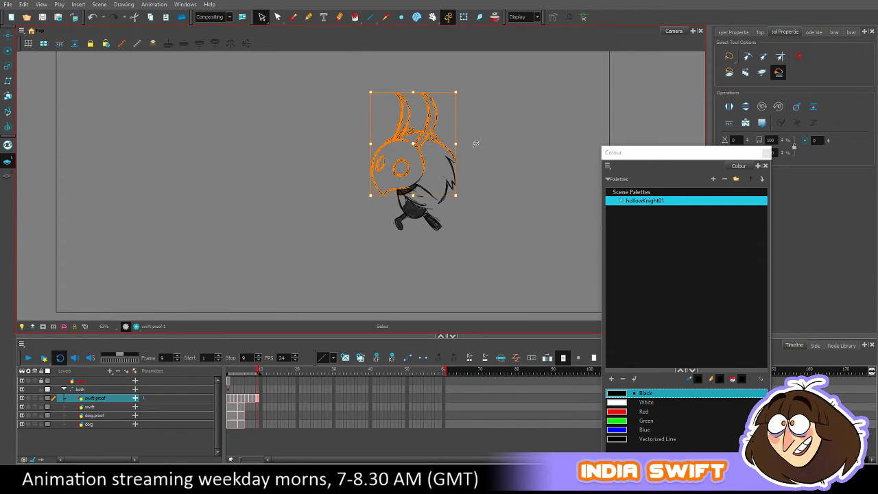
key(comma)
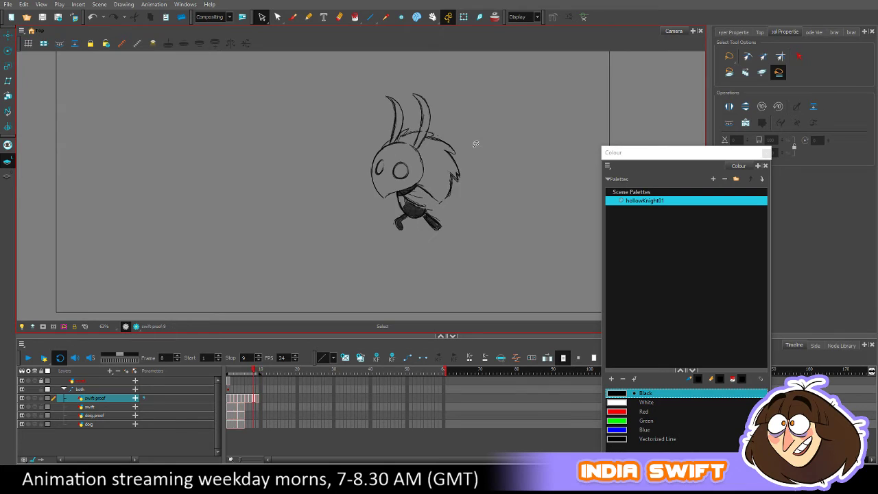
drag(258, 369, 257, 372)
key(.)
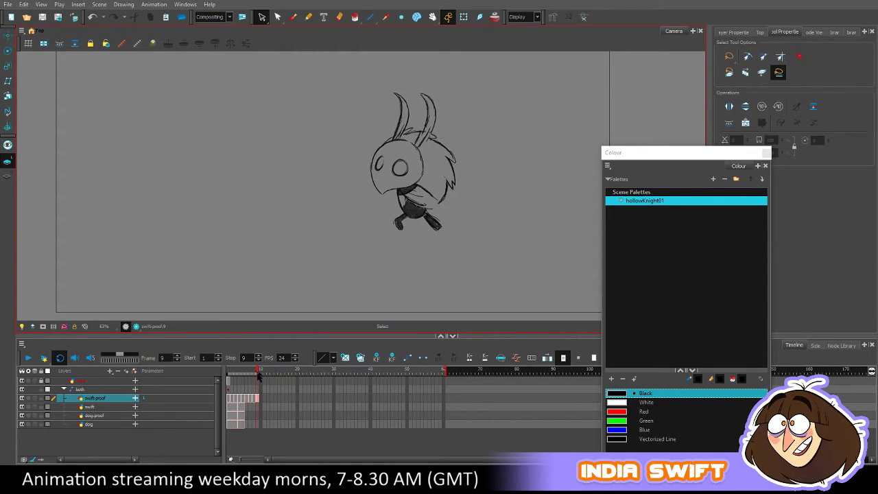
key(.)
key(period)
key(period)
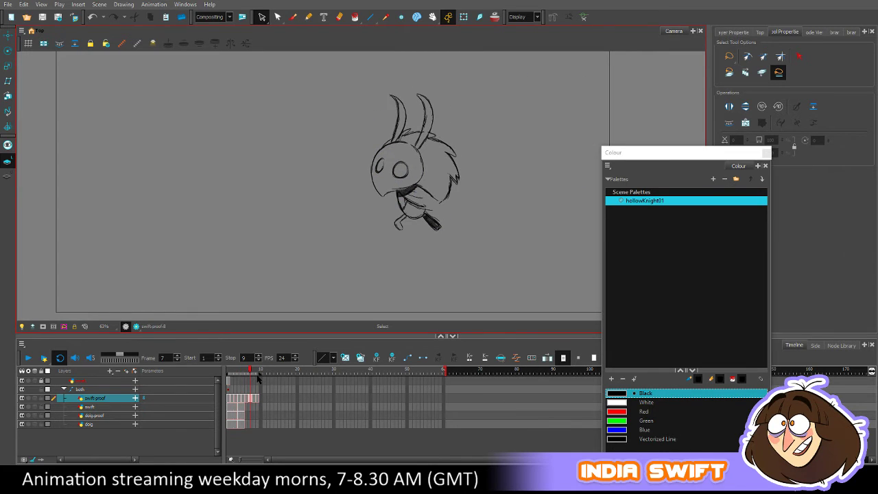
- Select the whole knight on frame 7, set the pivot at the front foot and squash the drawing slightly downward
key(ctrl+a)
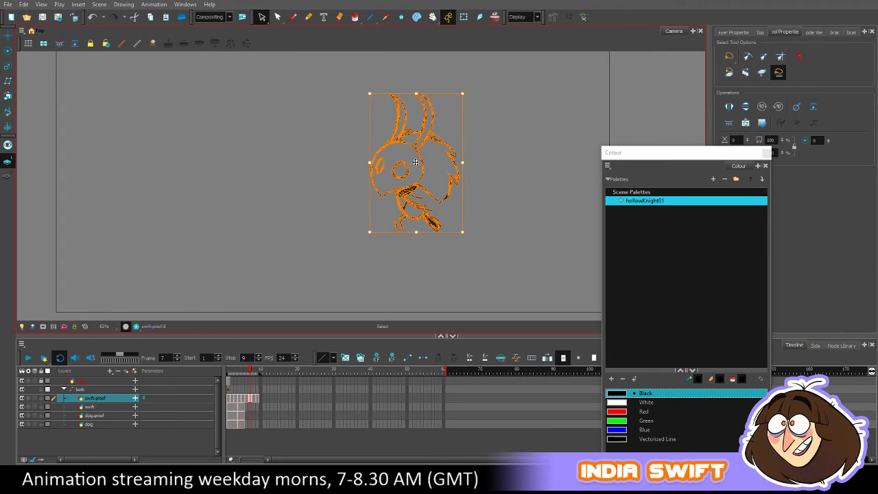
drag(399, 224, 398, 227)
mouse_move(484, 200)
mouse_down()
mouse_move(326, 148)
mouse_move(474, 93)
mouse_up()
drag(464, 94, 463, 94)
key(ctrl+z)
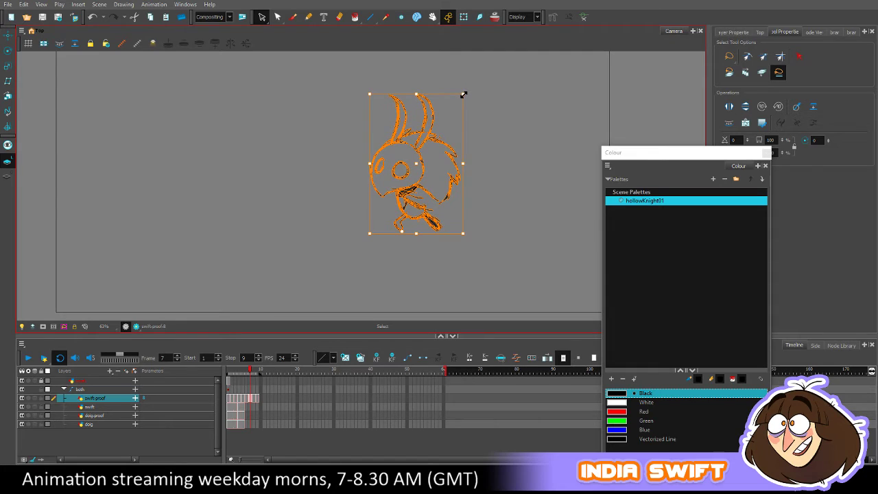
key(ctrl+z)
key(ctrl+z)
key(ctrl+z)
key(ctrl+z)
key(ctrl+z)
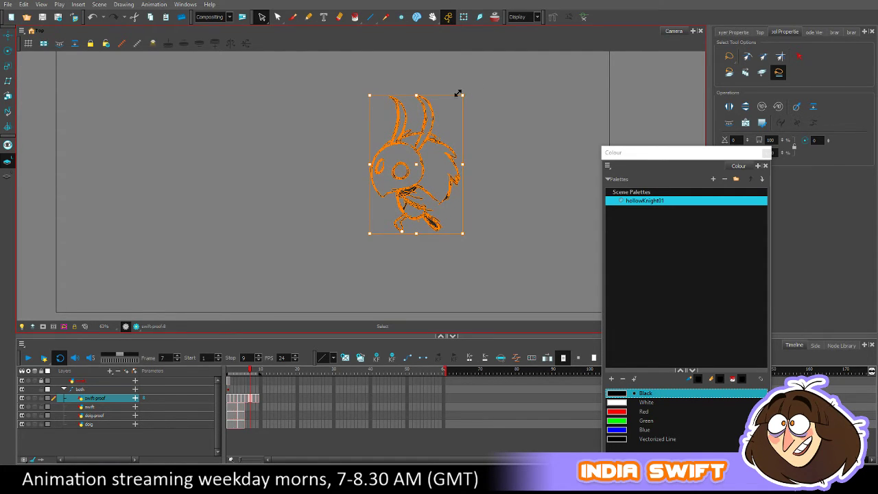
key(ctrl+z)
key(ctrl+z)
key(ctrl+z)
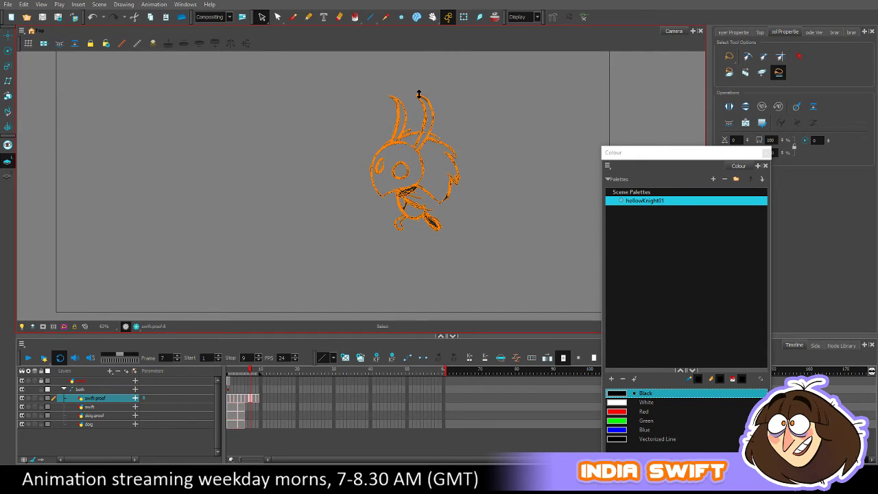
drag(420, 94, 420, 91)
click(443, 79)
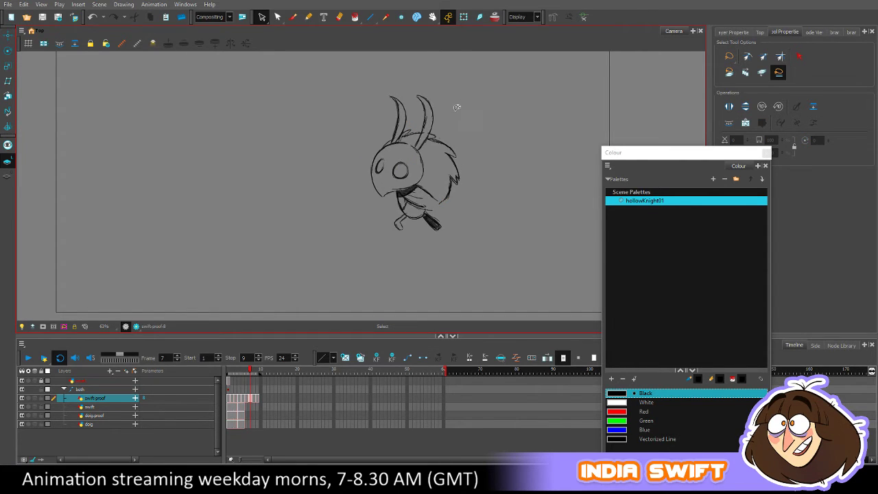
- Compare the squashed pose on frame 7 with frames 5, 6 and 8
key(period)
key(period)
key(comma)
key(comma)
key(period)
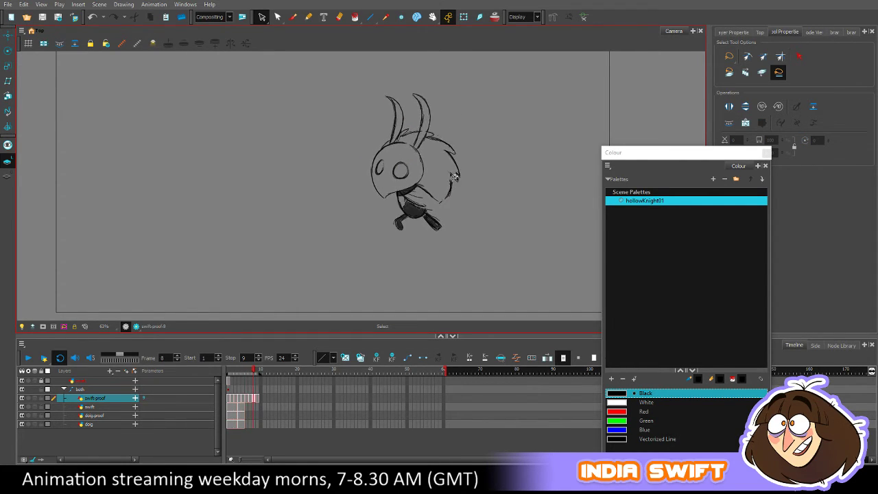
key(comma)
key(comma)
key(period)
key(comma)
key(comma)
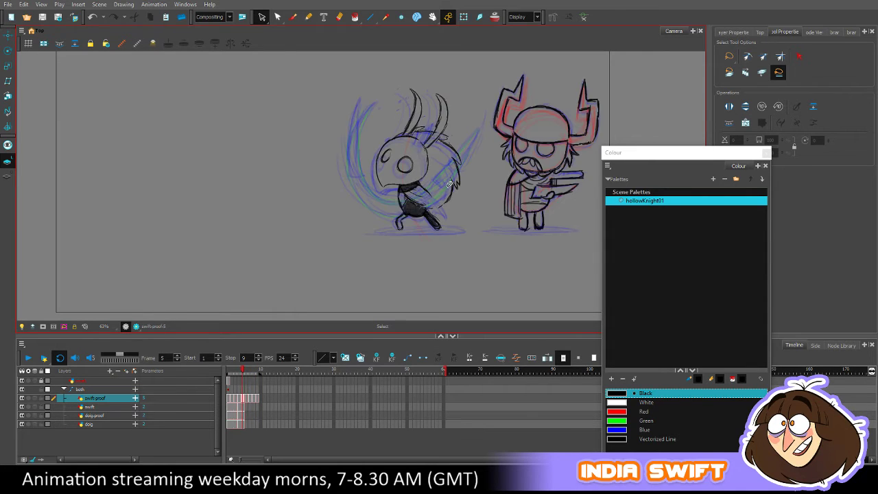
key(period)
key(period)
- Lower the knight's head, horns and hair slightly on frame 7, comparing them with frame 6
mouse_move(454, 198)
mouse_down()
mouse_move(388, 199)
mouse_move(463, 113)
mouse_move(468, 128)
mouse_up()
drag(469, 94, 465, 95)
key(ctrl+z)
key(comma)
key(period)
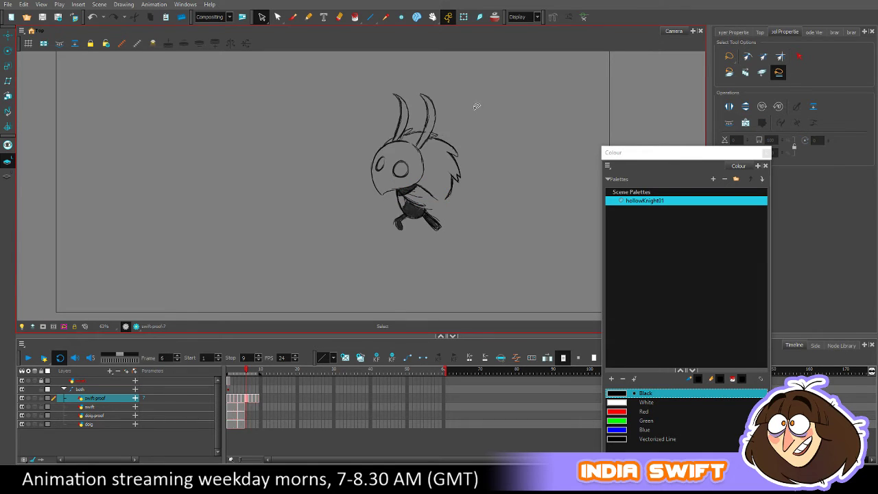
mouse_move(451, 187)
mouse_down()
mouse_move(404, 167)
mouse_move(349, 182)
mouse_move(471, 94)
mouse_up()
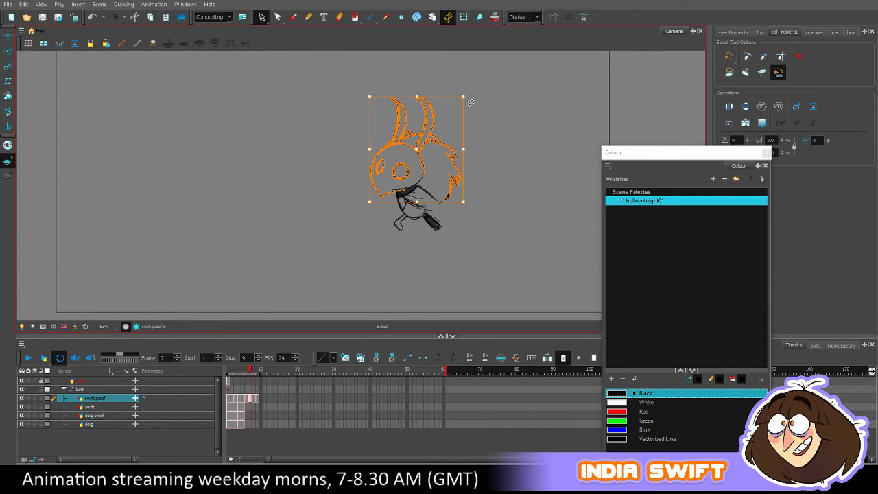
key(comma)
key(period)
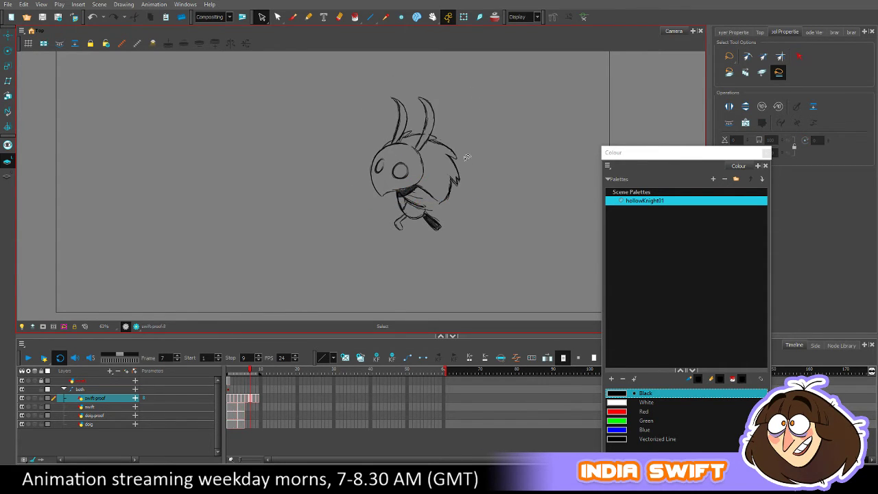
- Tilt the knight's head and horns very slightly clockwise on frame 7
mouse_move(452, 192)
mouse_down()
mouse_move(353, 177)
mouse_move(470, 96)
mouse_up()
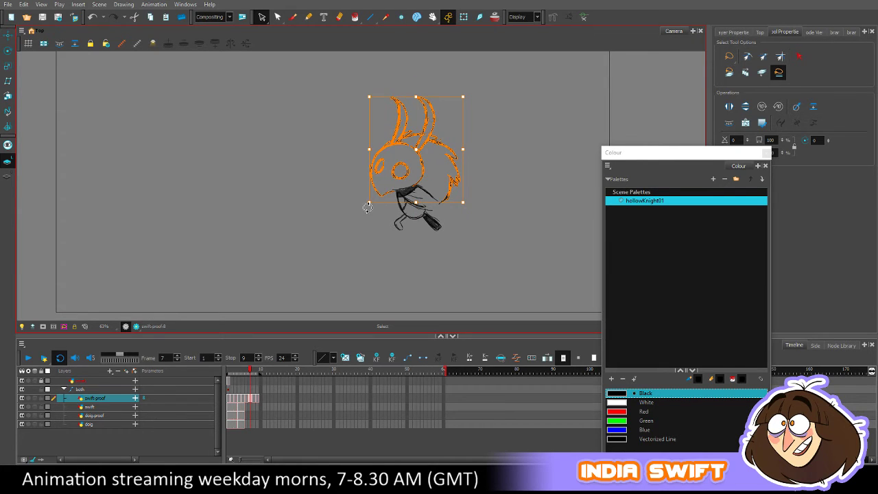
click(363, 208)
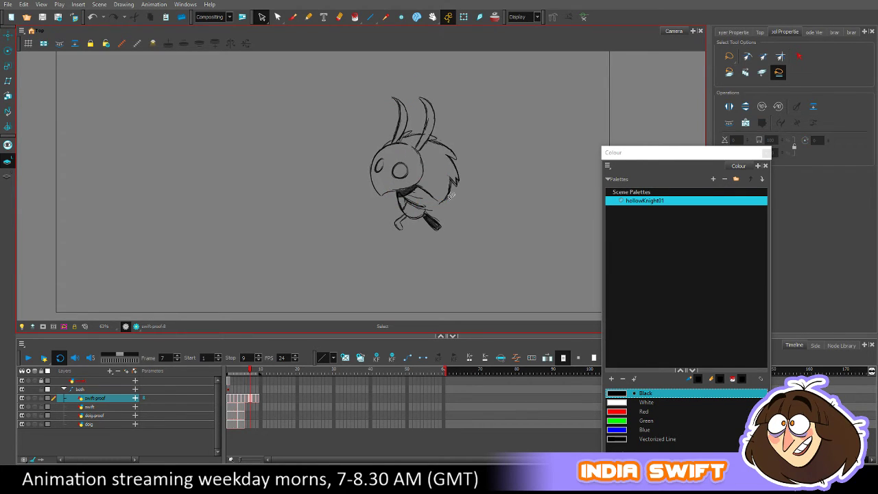
mouse_move(458, 188)
mouse_down()
mouse_move(350, 186)
mouse_move(452, 96)
mouse_up()
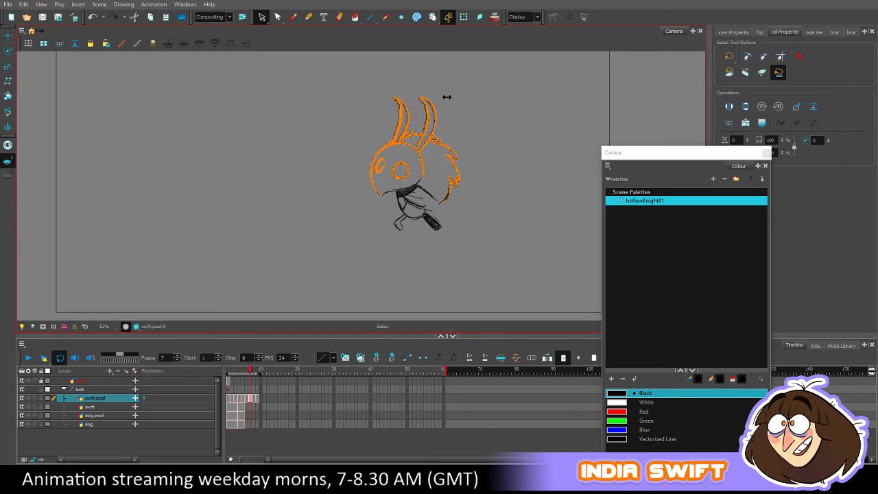
click(456, 120)
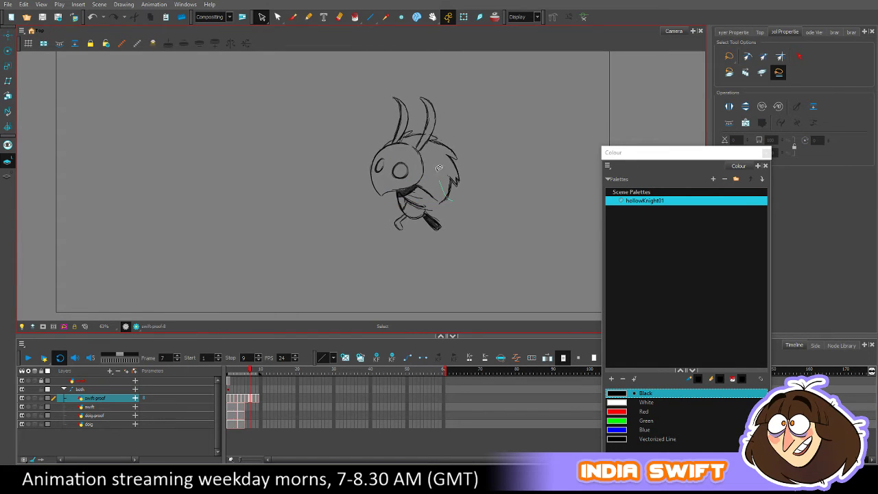
- Move the back of the hair slightly outward on frame 7, checking it against frame 6
mouse_move(439, 168)
mouse_down()
mouse_move(472, 190)
mouse_move(465, 203)
mouse_move(453, 111)
mouse_move(470, 169)
mouse_move(428, 151)
mouse_up()
click(469, 199)
key(comma)
key(period)
click(465, 189)
key(comma)
key(period)
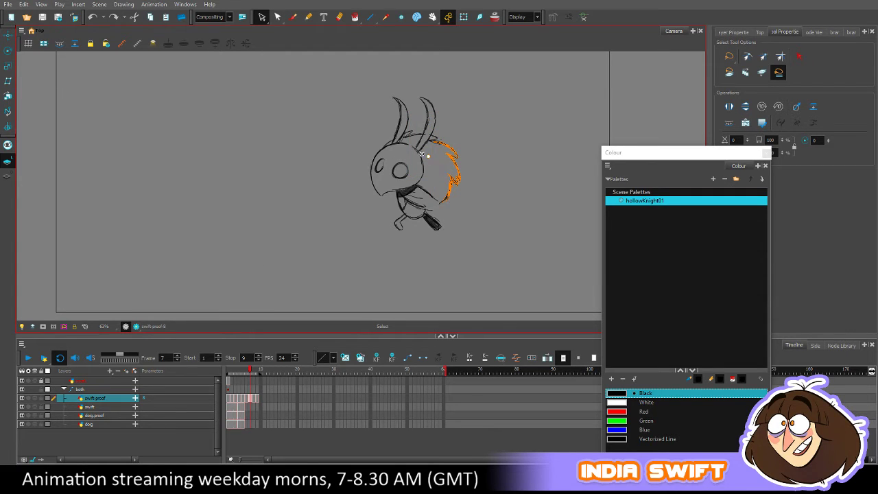
click(473, 210)
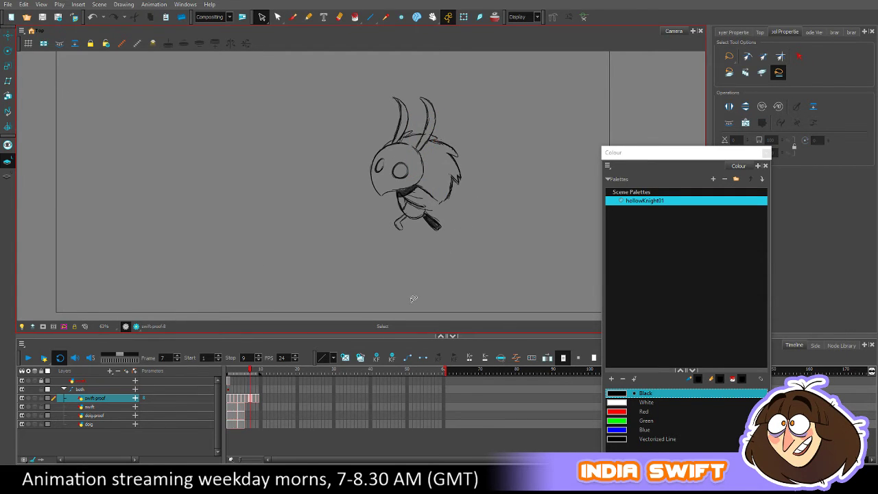
- Rotate the head, horns and hair slightly clockwise on frame 7 and compare them with the adjacent frames
mouse_move(252, 371)
mouse_down()
mouse_move(231, 372)
mouse_move(259, 370)
mouse_move(239, 373)
mouse_move(250, 371)
mouse_up()
click(456, 178)
drag(360, 191, 499, 233)
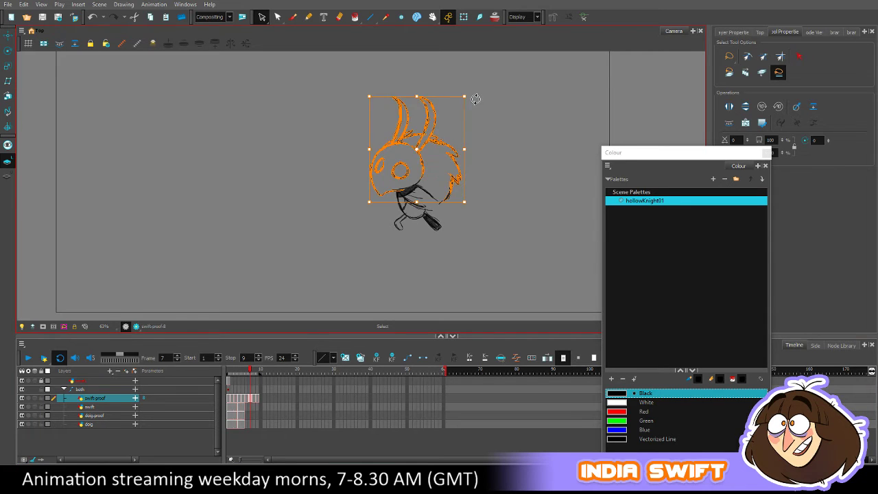
drag(476, 98, 493, 104)
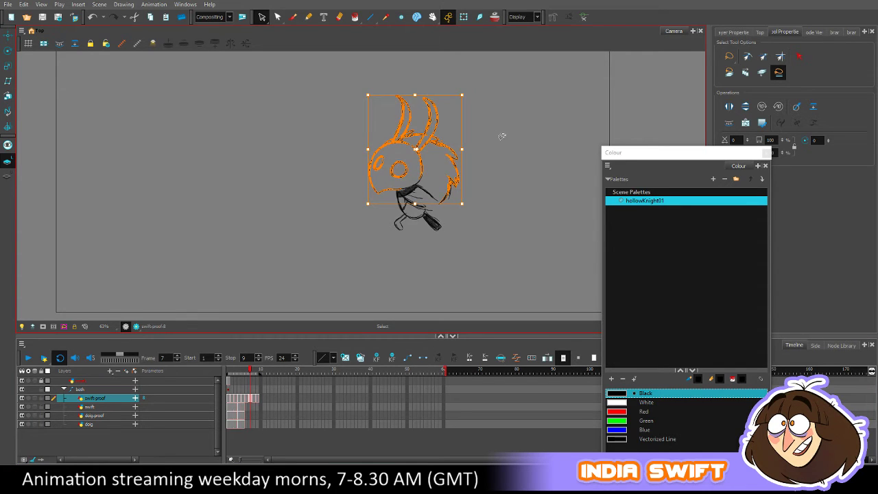
key(.)
key(.)
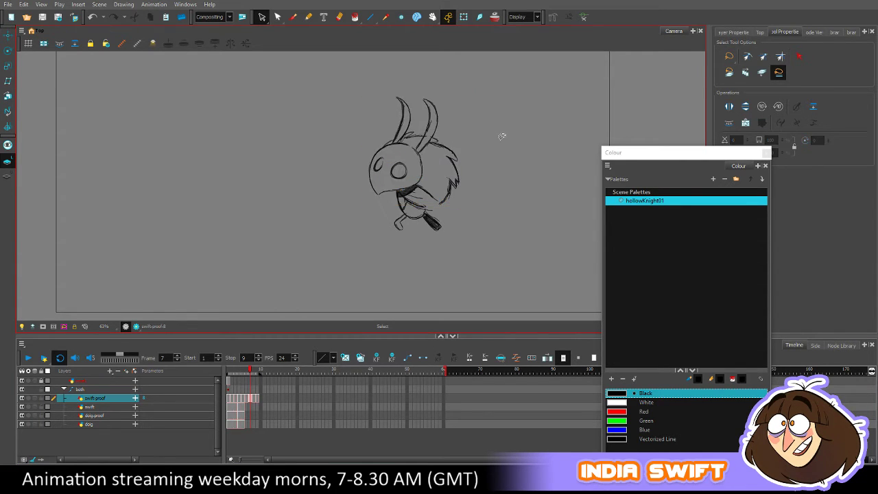
key(.)
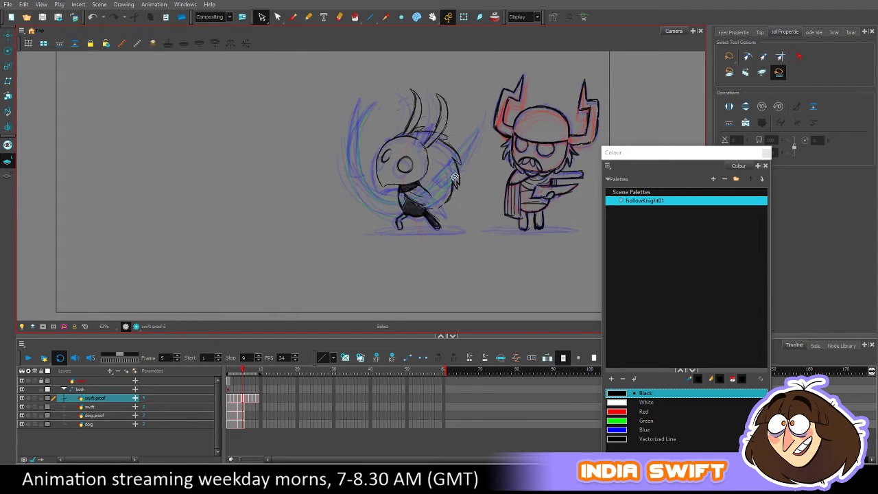
- Adjust the knight's head, horns and hair slightly on frame 6 and compare them with the neighbouring frames
mouse_move(479, 105)
mouse_down()
mouse_move(346, 186)
mouse_move(477, 169)
mouse_up()
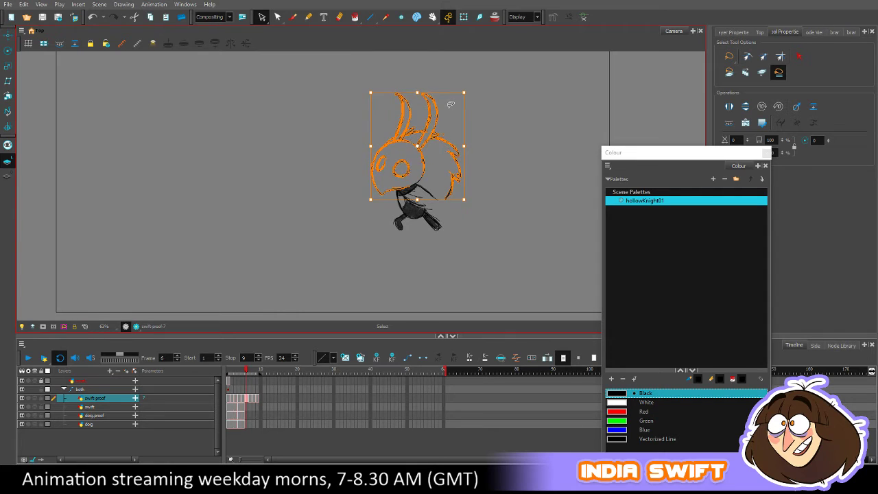
key(Escape)
key(.)
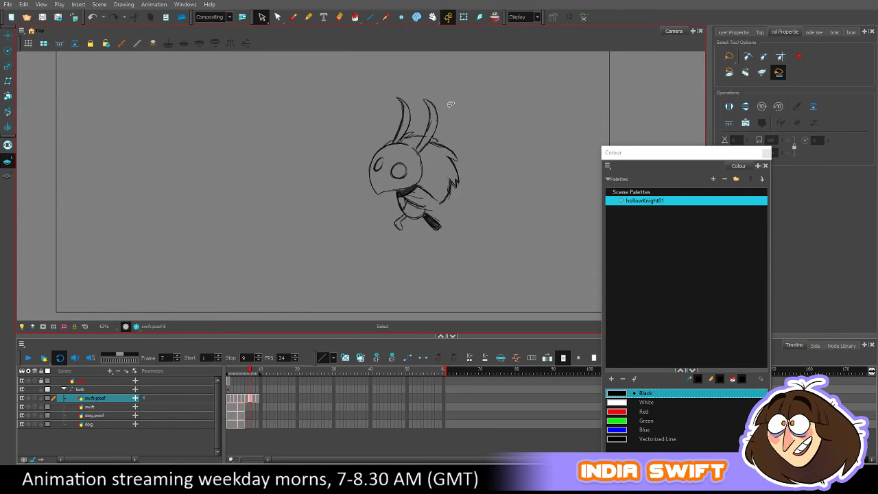
key(.)
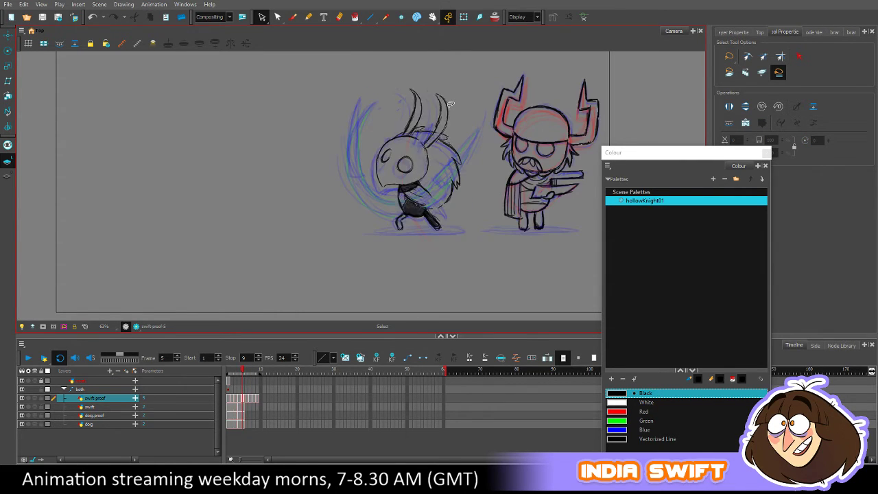
key(period)
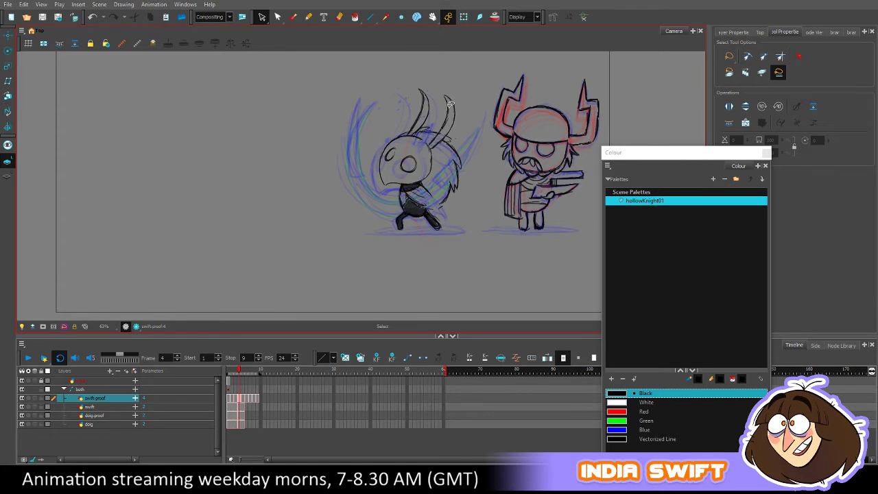
- Tilt the knight's head and horns slightly clockwise on frame 5, checking them against the adjacent frames
mouse_move(380, 104)
mouse_down()
mouse_move(479, 120)
mouse_move(476, 90)
mouse_up()
key(comma)
key(period)
key(period)
key(comma)
key(comma)
key(comma)
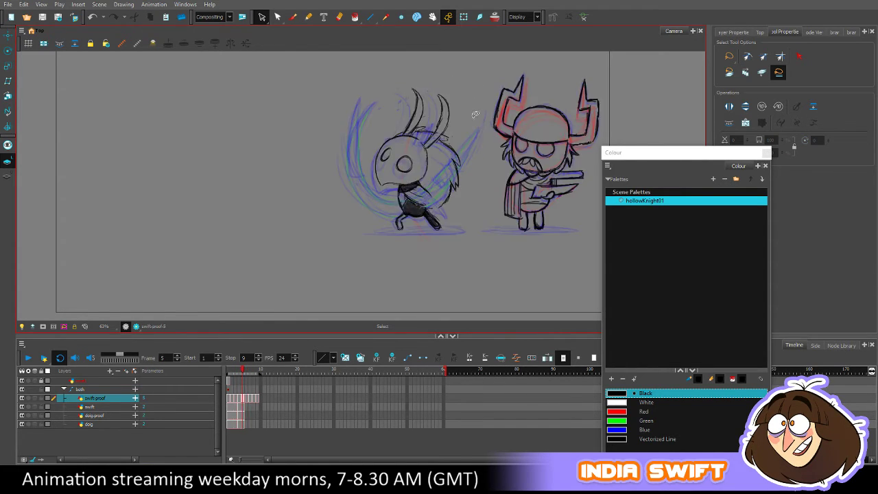
- Examine the motion of the knight's head and horns between frame 5 and its neighbouring frames
key(period)
key(period)
key(ctrl+a)
key(comma)
key(comma)
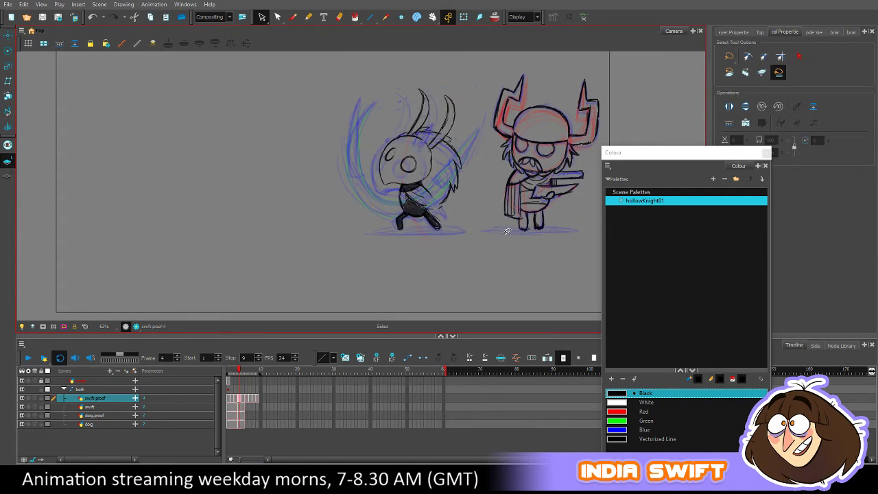
key(period)
key(period)
key(comma)
key(comma)
key(period)
key(period)
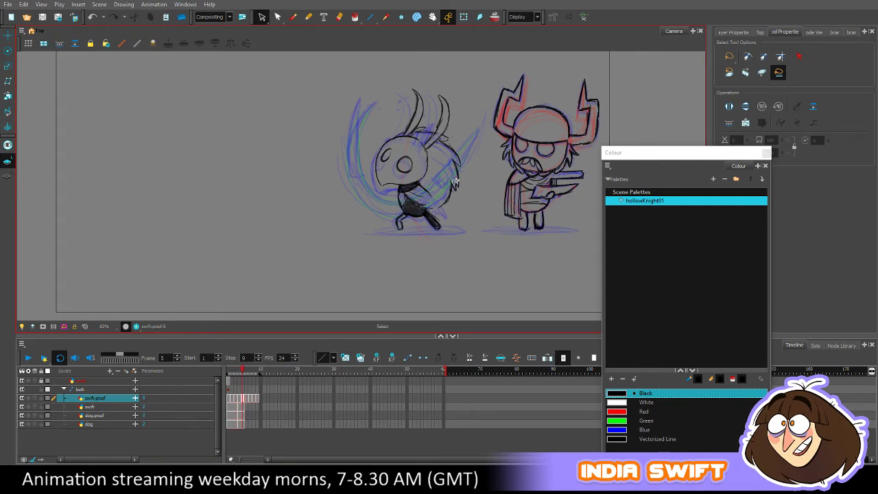
key(comma)
key(comma)
key(period)
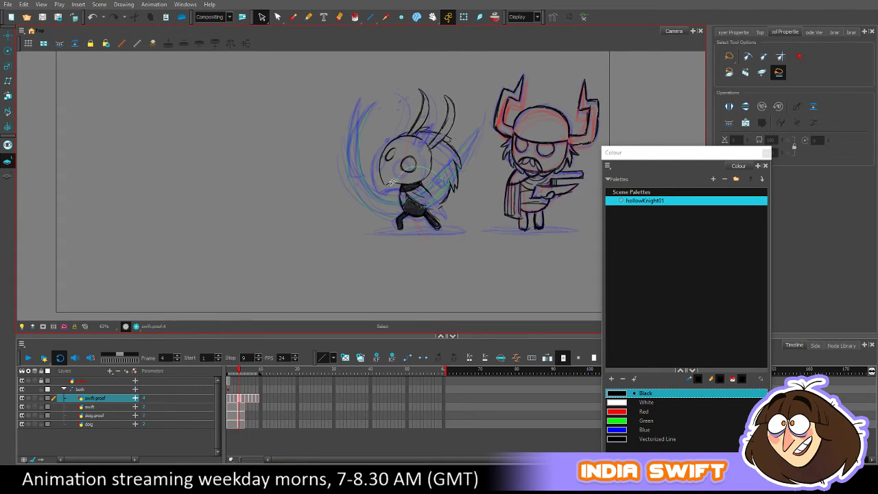
- Adjust the knight's head and horns slightly on frame 4 and compare them with the surrounding frames
mouse_move(393, 182)
mouse_down()
mouse_move(366, 125)
mouse_move(474, 91)
mouse_up()
key(comma)
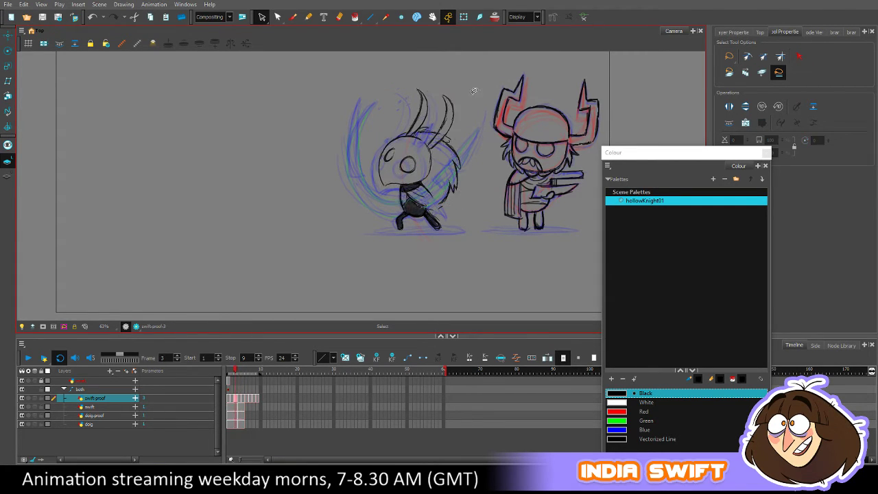
key(period)
key(period)
key(period)
- Lower the knight's head, horns and hair slightly on frame 7 and check them against the preceding frames
key(period)
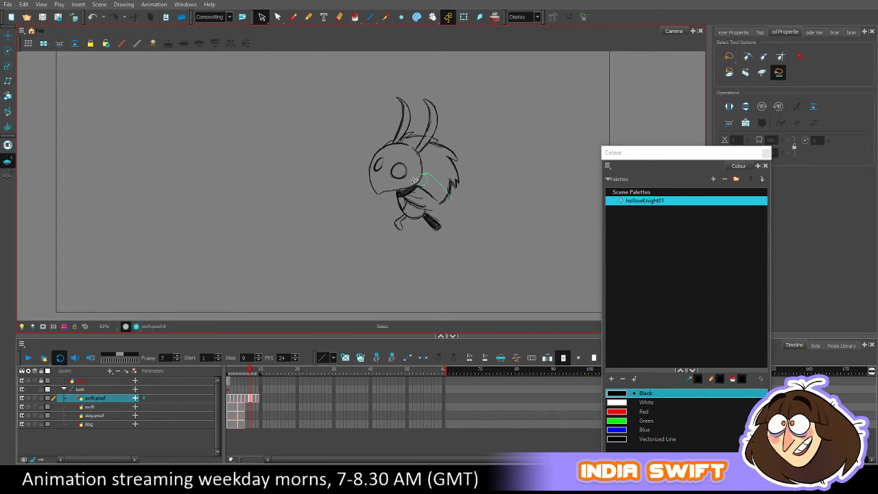
mouse_move(414, 181)
mouse_down()
mouse_move(376, 205)
mouse_move(410, 195)
mouse_up()
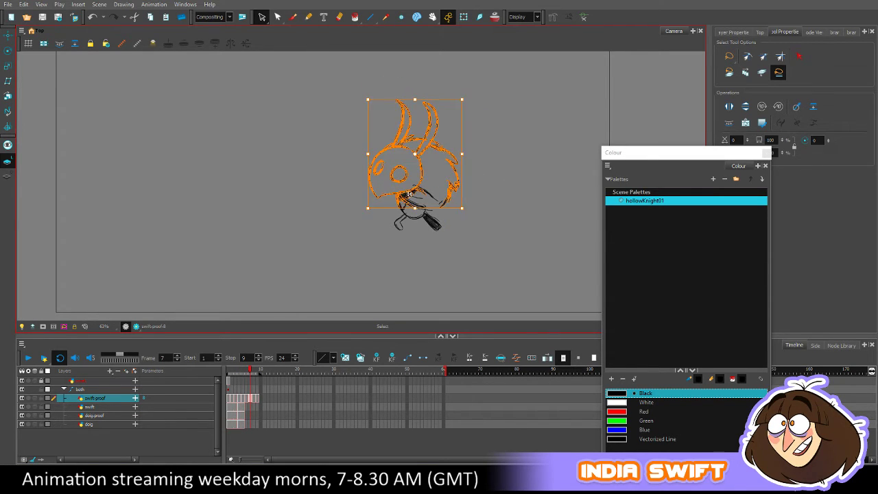
click(472, 204)
key(comma)
key(comma)
key(period)
key(period)
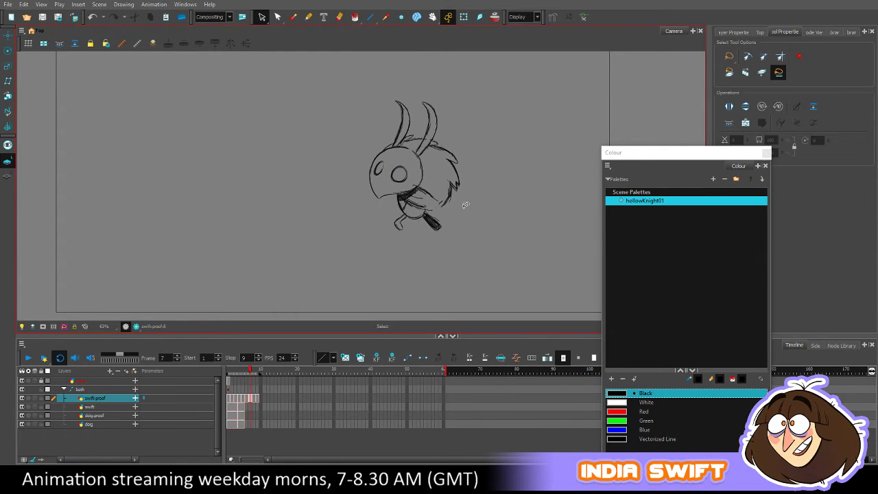
- Tilt the knight's head, horns and hair slightly counter-clockwise on frame 7 and compare them with the preceding frames
mouse_move(427, 169)
mouse_down()
mouse_move(353, 206)
mouse_move(432, 196)
mouse_up()
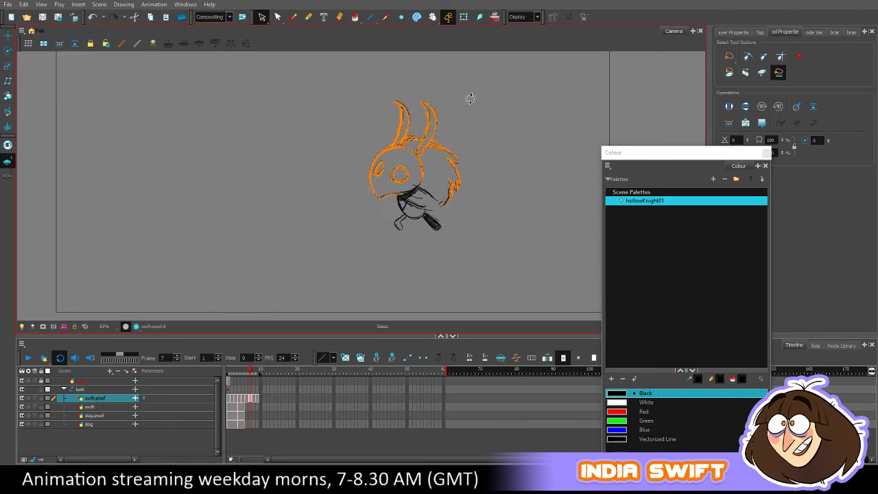
drag(417, 159, 419, 153)
key(comma)
key(period)
key(comma)
key(comma)
key(period)
key(period)
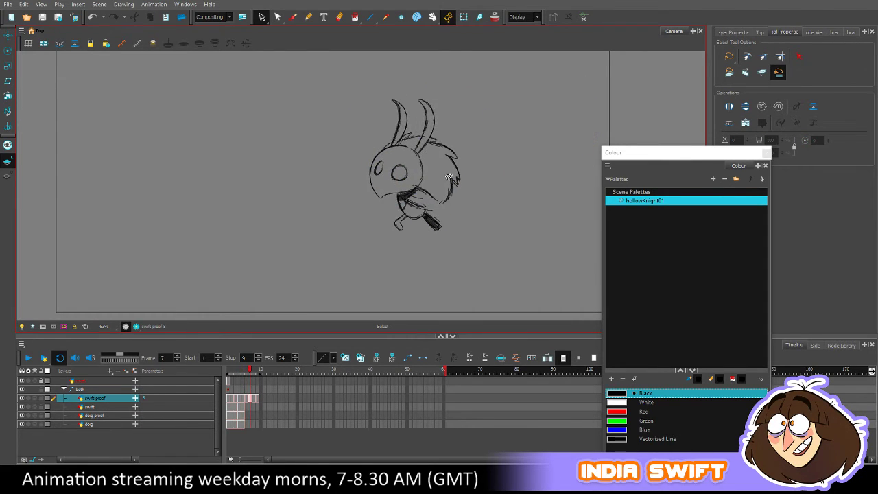
- Shift the knight's face outline and near eye slightly back toward the hair on frame 7, checking against the preceding frames
drag(451, 191, 419, 175)
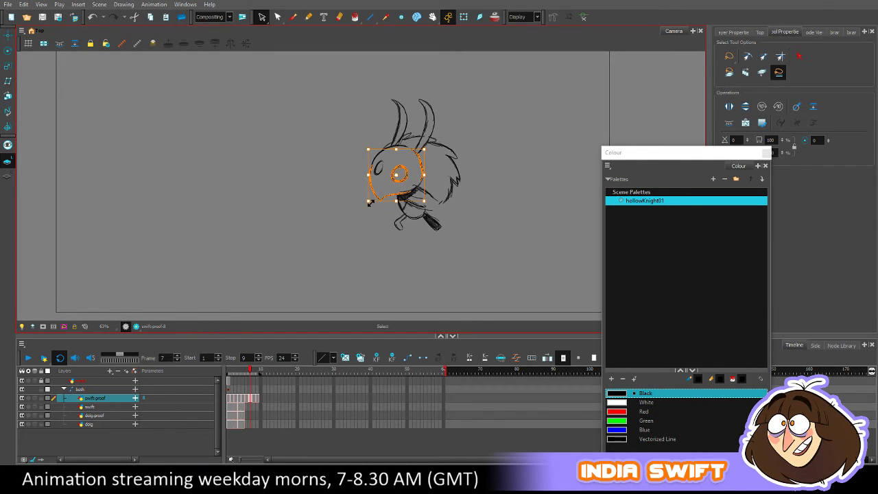
click(426, 184)
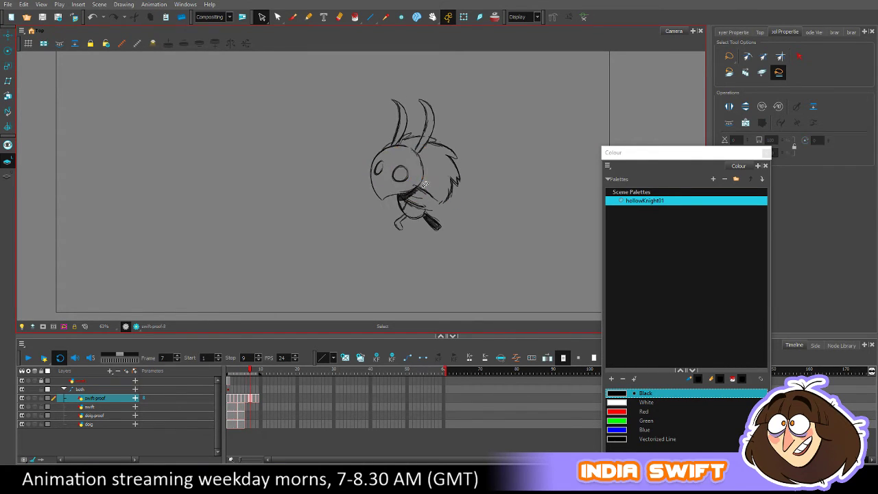
key(comma)
key(period)
key(comma)
key(comma)
key(period)
key(period)
- Move the front of the knight's face and both eyes slightly inward on frame 7, comparing them with adjacent frames
drag(361, 169, 384, 197)
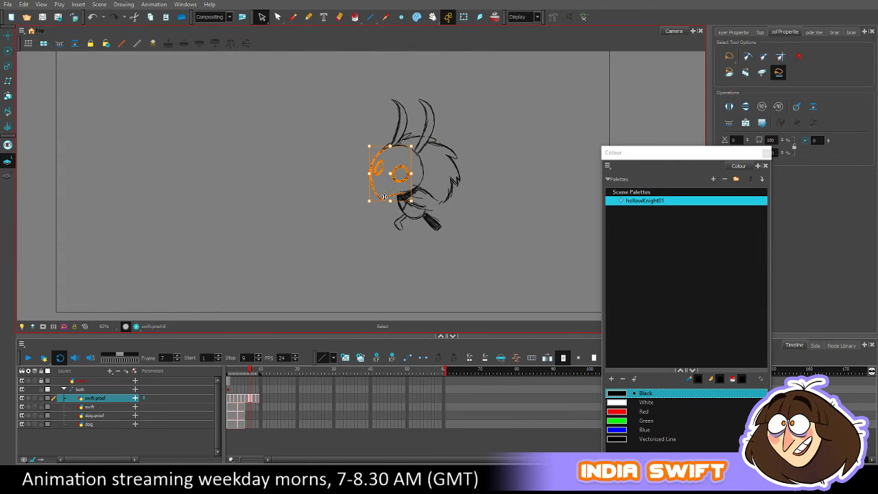
key(comma)
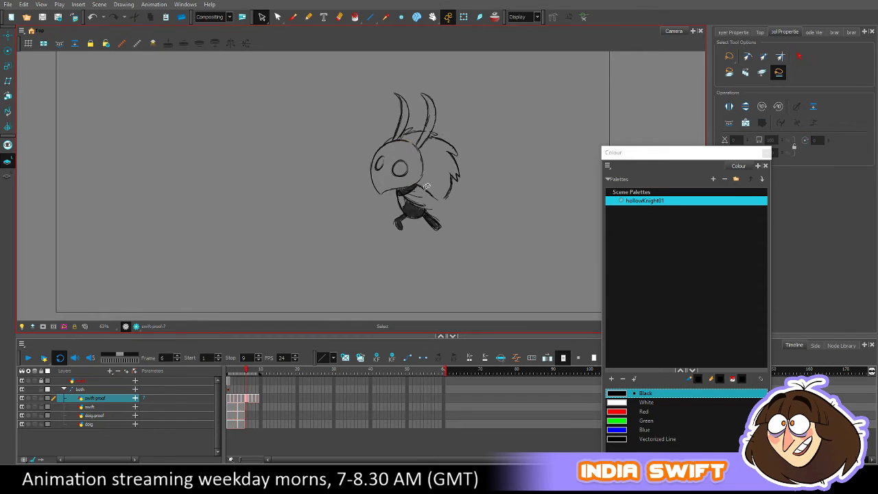
key(period)
key(period)
key(comma)
key(comma)
key(comma)
key(period)
key(period)
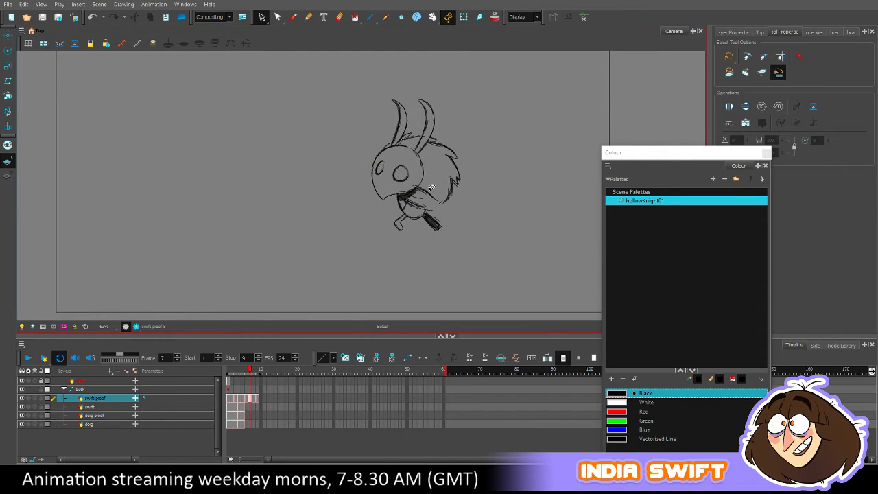
- Nudge only the knight's far eye on frame 7 and check its movement against frames 5 to 8
drag(384, 157, 385, 175)
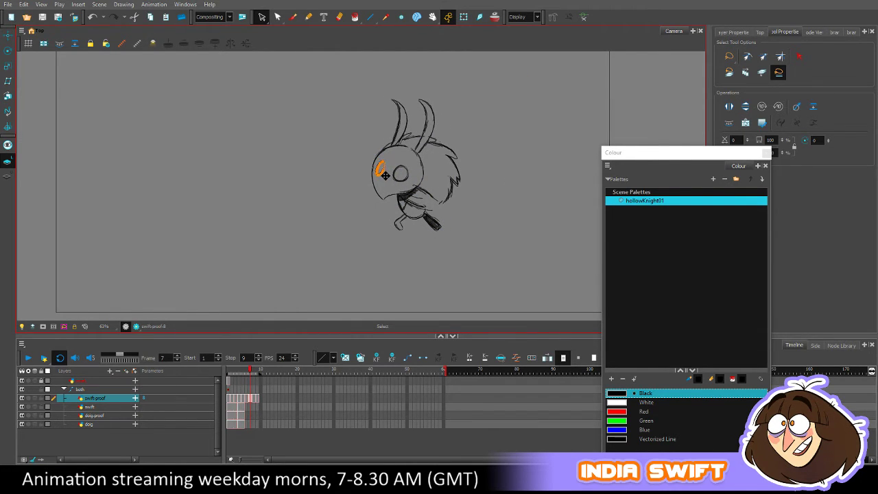
key(period)
key(comma)
key(period)
key(comma)
key(comma)
key(comma)
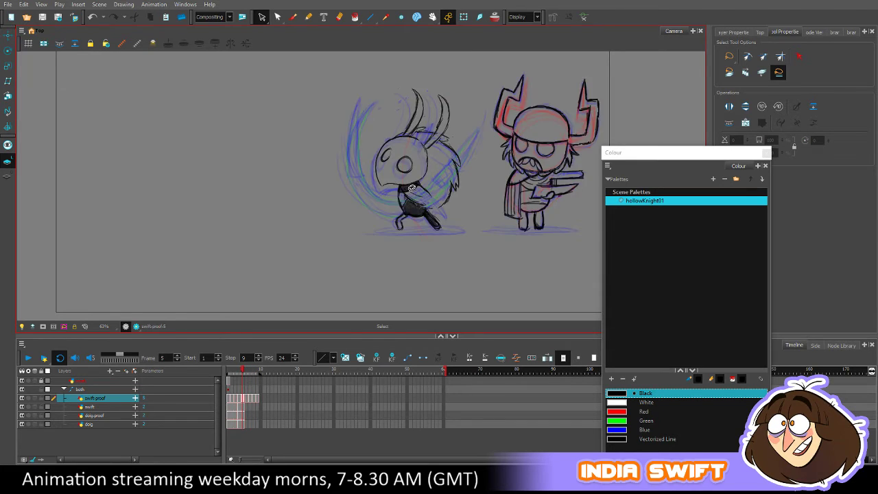
key(period)
key(comma)
key(period)
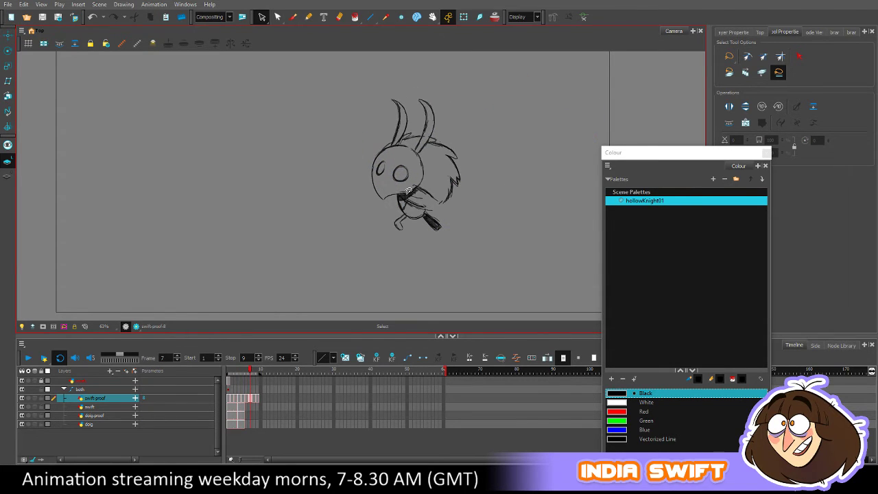
- Move the knight's front face outline together with the far eye slightly forward on frame 7, checking the neighbouring frames
click(389, 196)
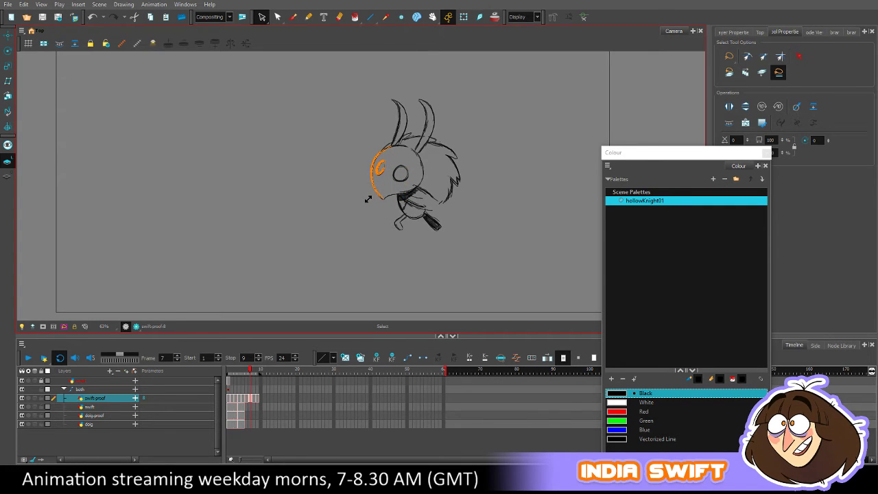
key(period)
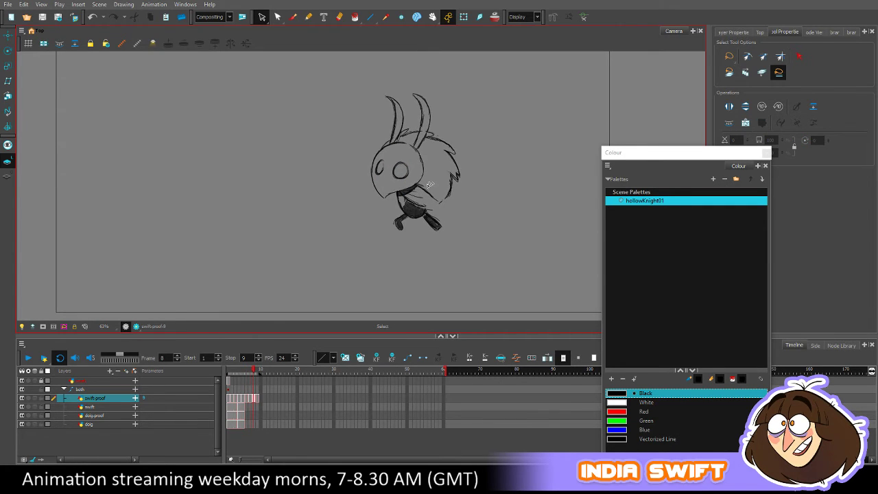
key(comma)
key(comma)
key(comma)
key(period)
key(period)
key(period)
key(comma)
key(period)
key(comma)
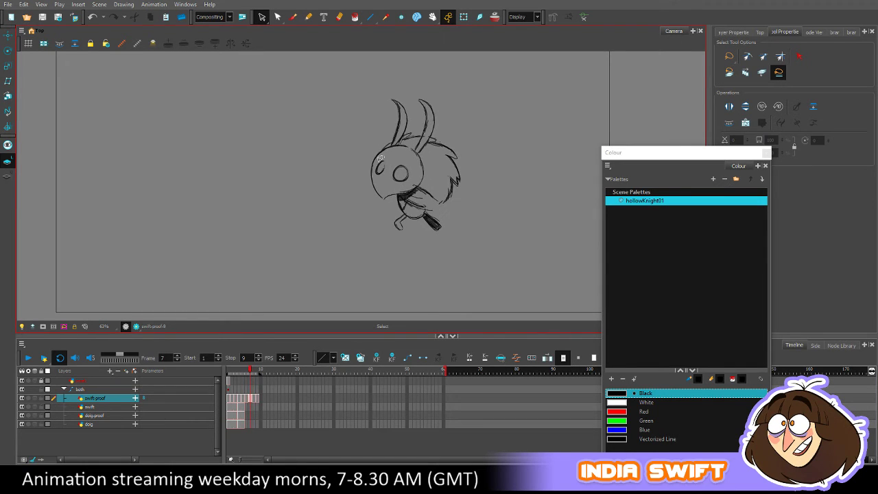
- Reposition the knight's far eye slightly on frame 7 and compare its placement with frames 6 and 8
click(380, 167)
key(comma)
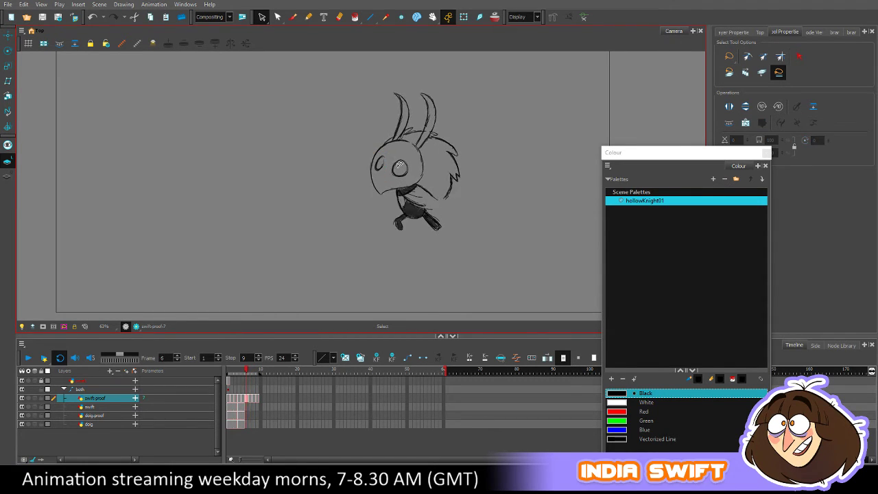
key(period)
key(comma)
key(period)
key(comma)
key(period)
key(comma)
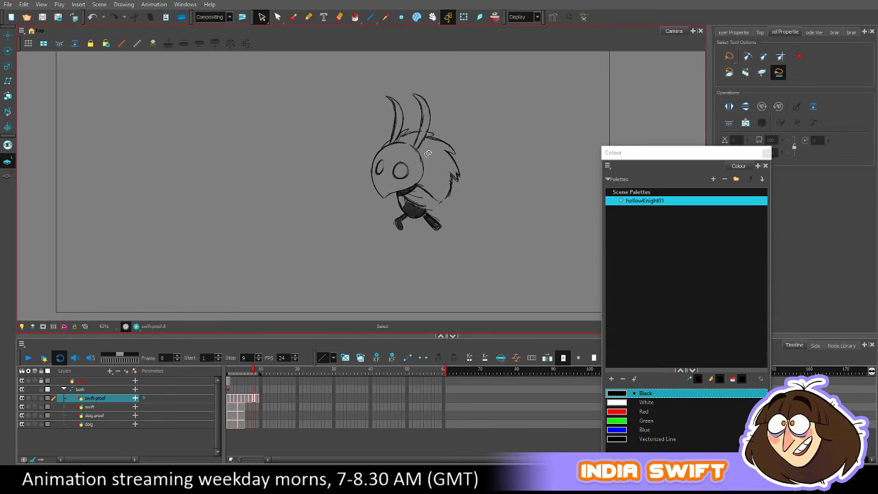
key(period)
key(comma)
key(period)
key(comma)
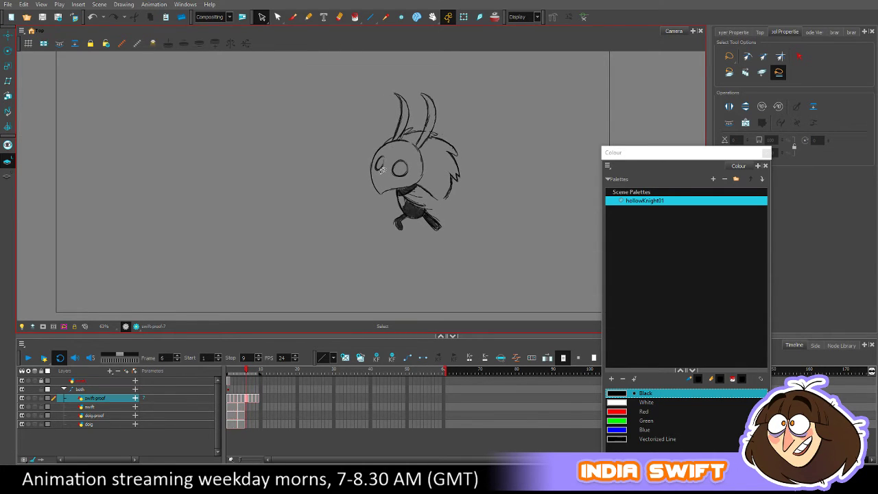
key(period)
key(comma)
key(comma)
key(period)
- Shift the knight's far eye slightly again on frame 7 and compare it with frame 6
key(period)
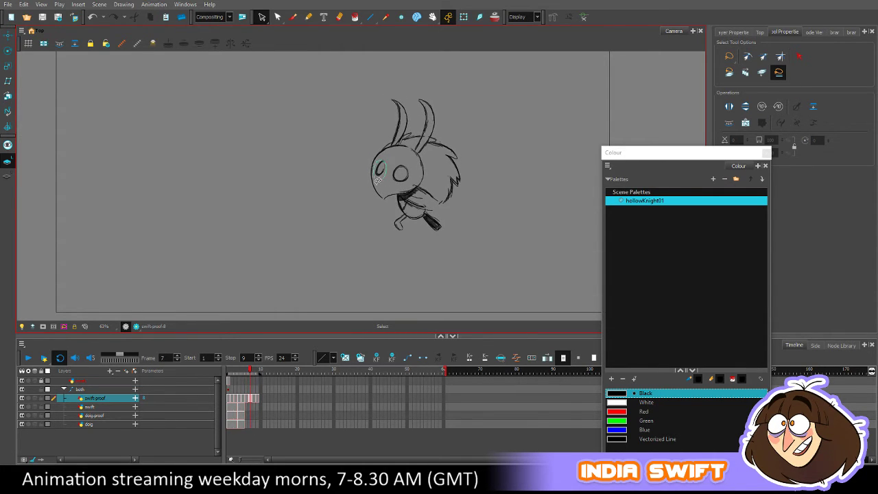
click(378, 180)
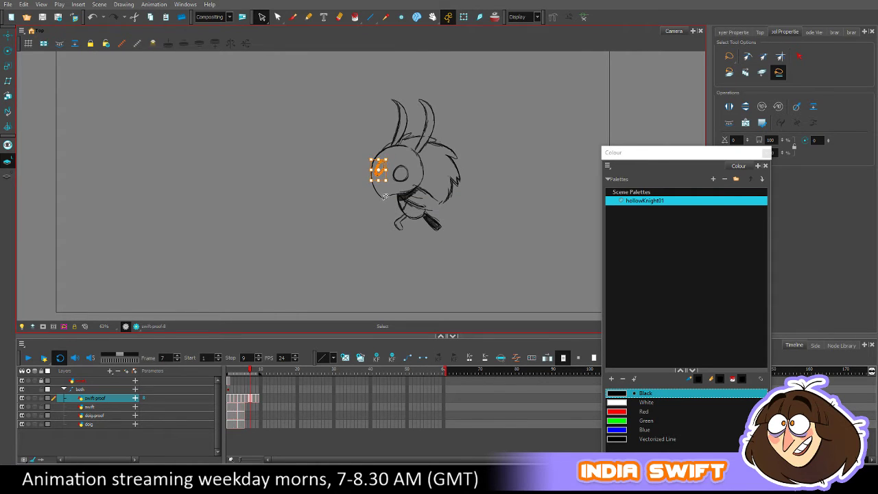
key(comma)
key(period)
key(comma)
key(period)
key(comma)
key(shift+Return)
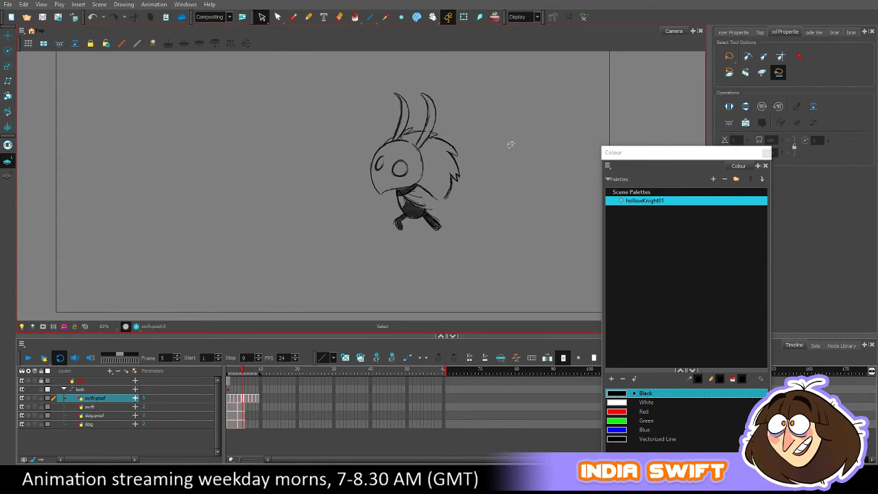
- Move the knight's near eye slightly back toward the hair on frame 8
key(period)
key(period)
key(period)
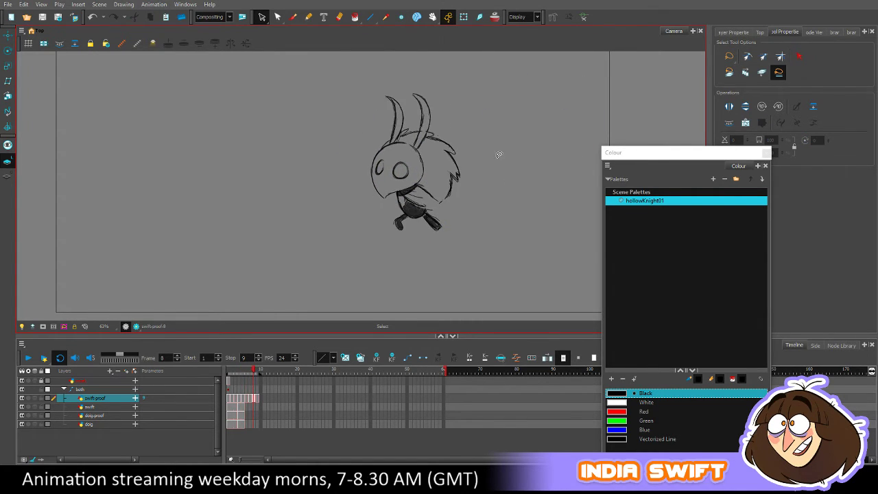
click(391, 170)
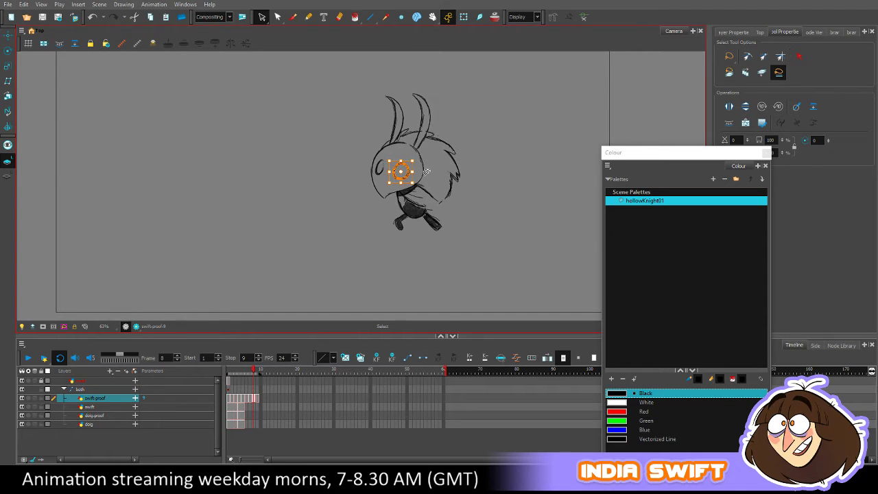
key(period)
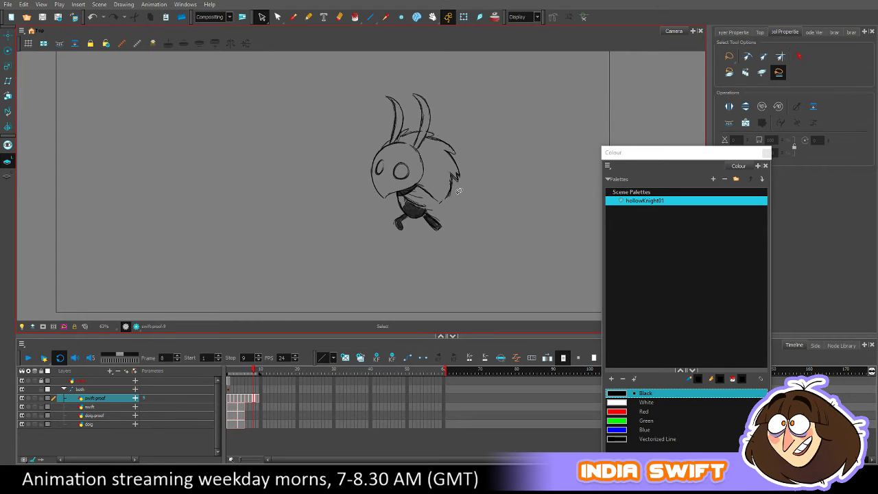
- Nudge the knight's whole head slightly on frame 8 and compare its placement with frames 7 and 9
mouse_move(396, 184)
mouse_down()
mouse_move(482, 115)
mouse_move(480, 205)
mouse_up()
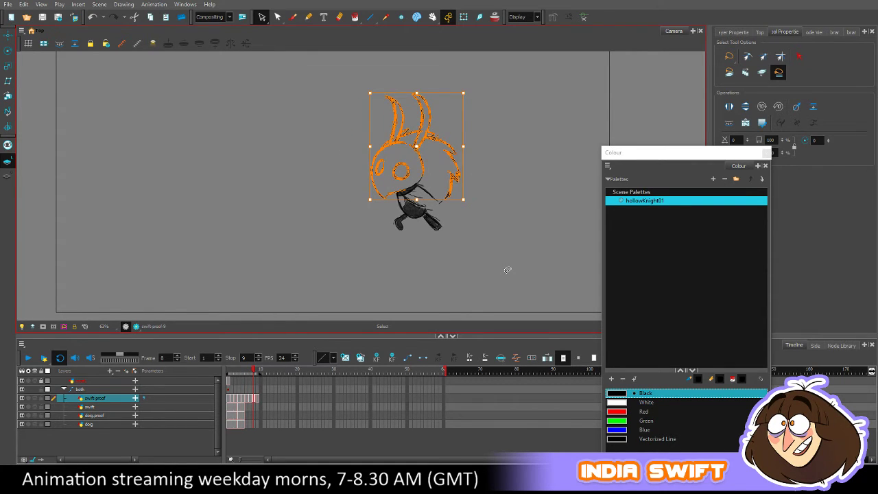
key(comma)
key(period)
key(period)
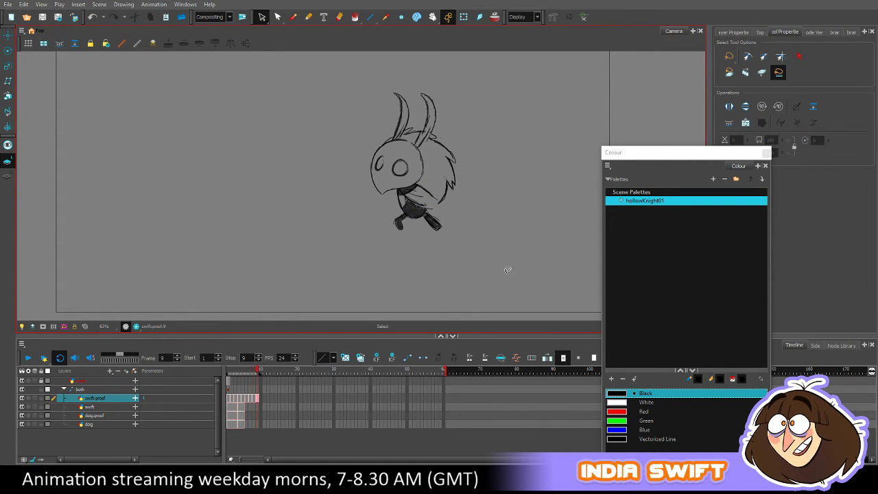
key(period)
- Play the idle loop from frame 1 to review the knight's motion
click(260, 371)
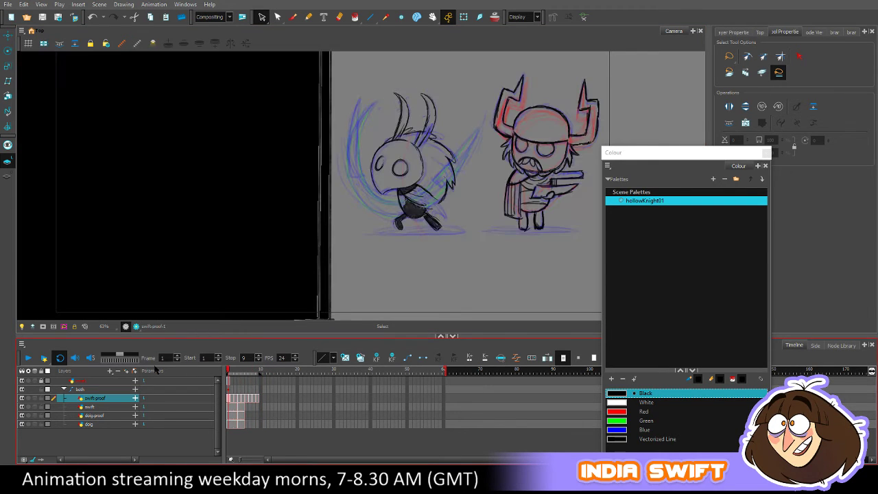
click(28, 357)
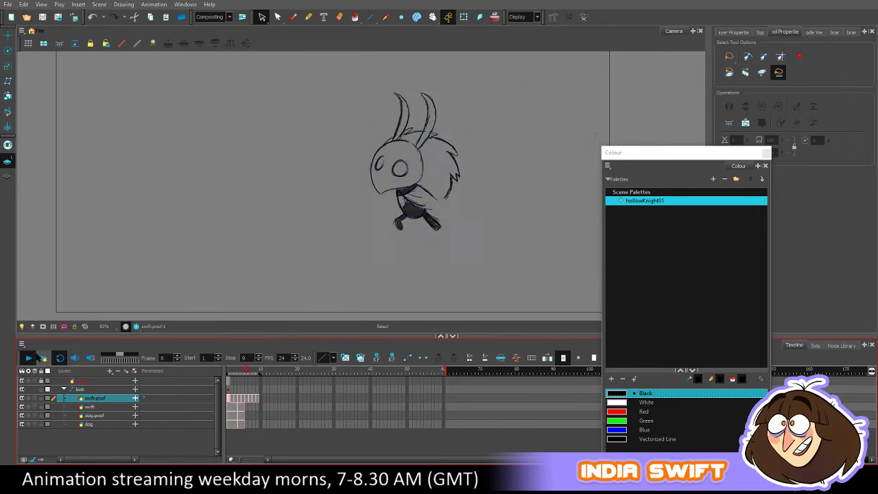
click(31, 358)
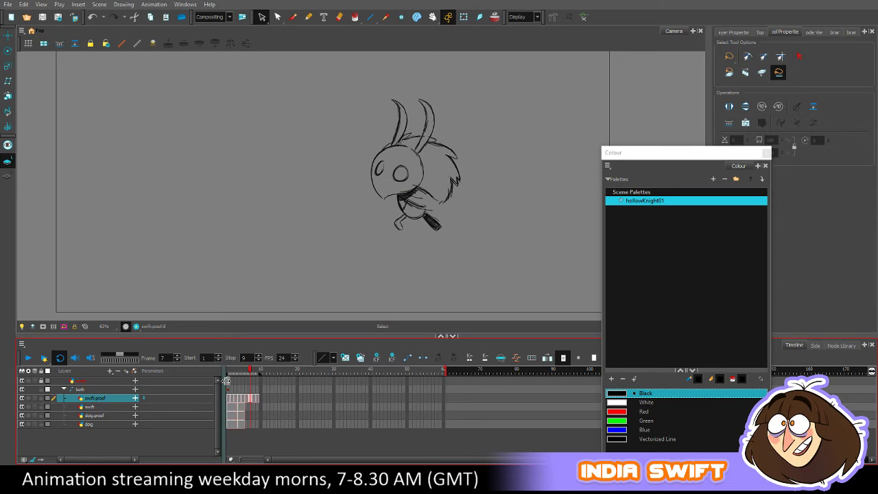
- Extend the mask layer's exposure to frame 9 and hide the swift, doig-proof and doig layers
click(257, 381)
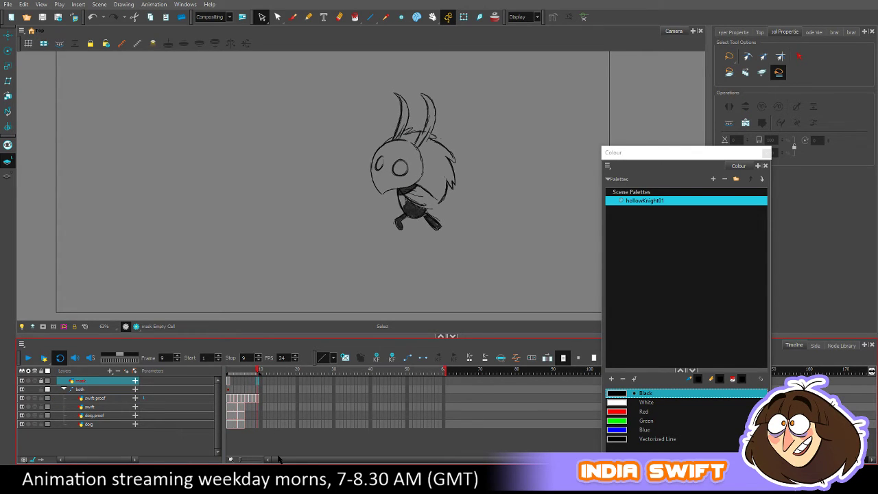
key(F5)
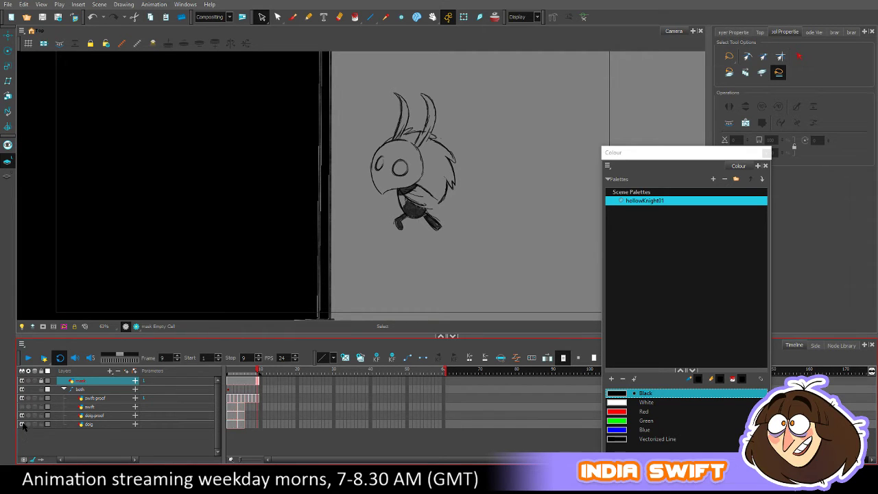
click(22, 415)
- Play the masked idle loop from frame 1 with only the knight's swift-proof animation showing
drag(244, 371, 222, 373)
click(29, 358)
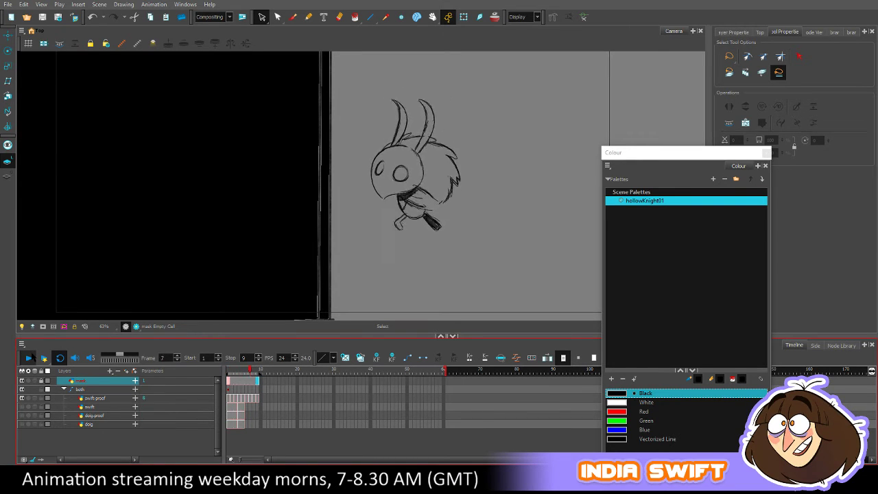
click(31, 357)
- Tilt the knight's head, horns and hair slightly forward on frame 9 of swift-proof and adjust their position
drag(236, 370, 258, 369)
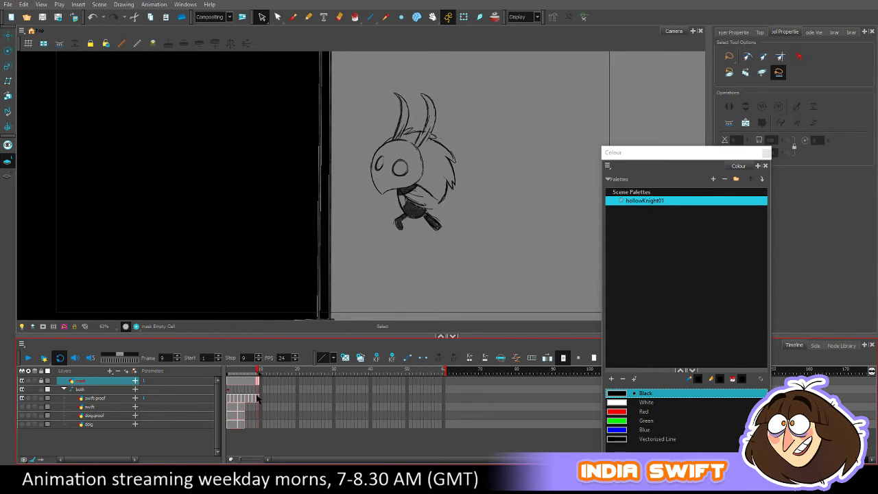
click(257, 398)
mouse_move(432, 181)
mouse_down()
mouse_move(353, 118)
mouse_move(474, 126)
mouse_up()
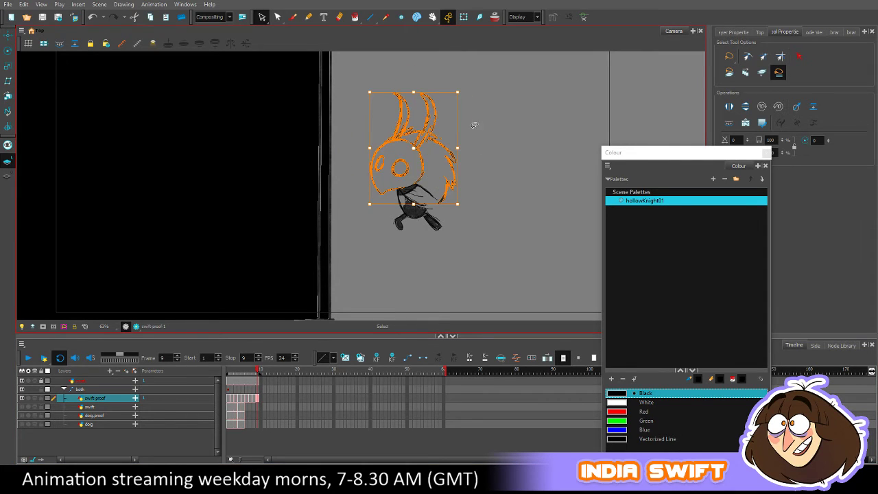
drag(463, 91, 456, 84)
drag(412, 171, 413, 169)
key(Escape)
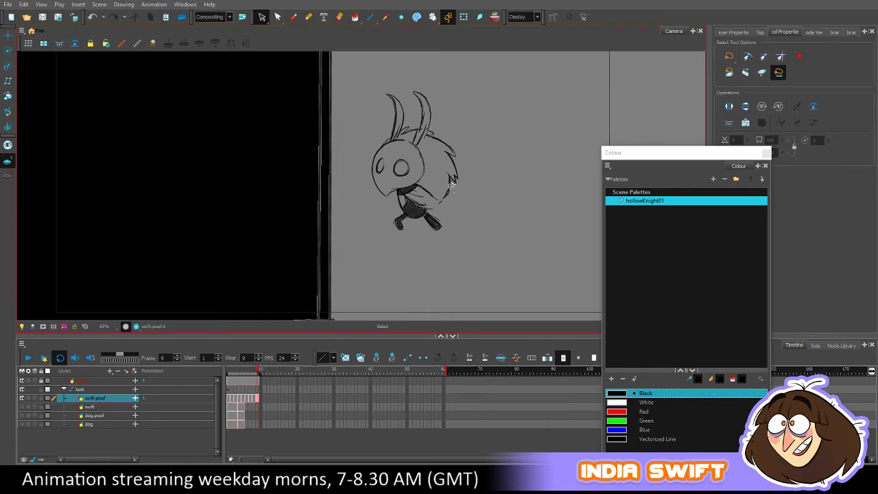
- Shift the knight's tilted head with its horns and hair slightly forward on frame 9
drag(352, 176, 469, 130)
drag(420, 144, 419, 143)
drag(420, 140, 417, 142)
key(Escape)
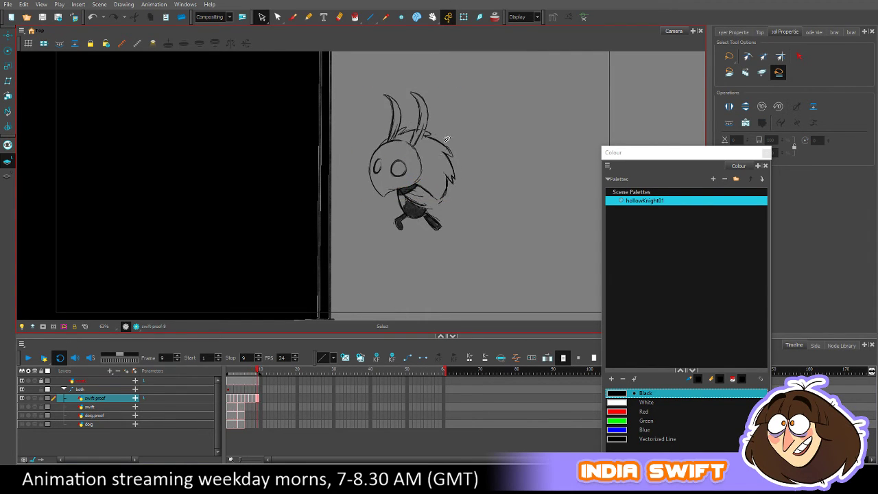
- Play the loop to check the adjusted head on frame 9, and return to frame 2
key(Return)
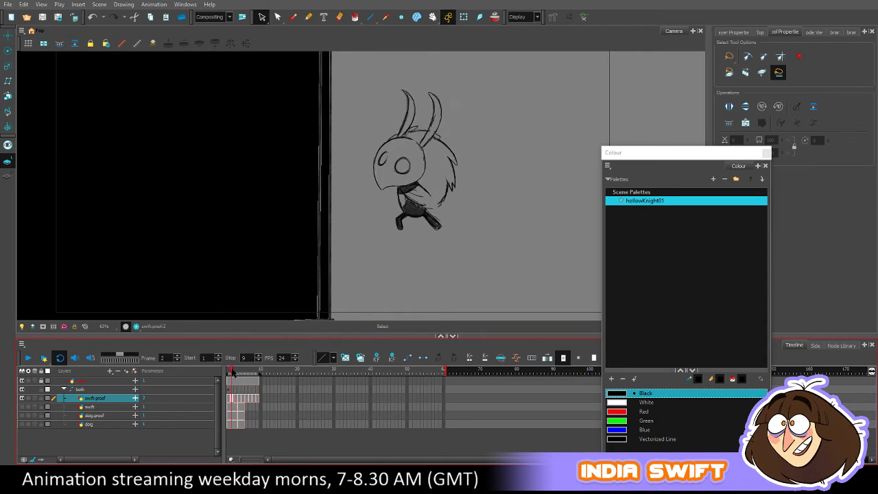
click(29, 358)
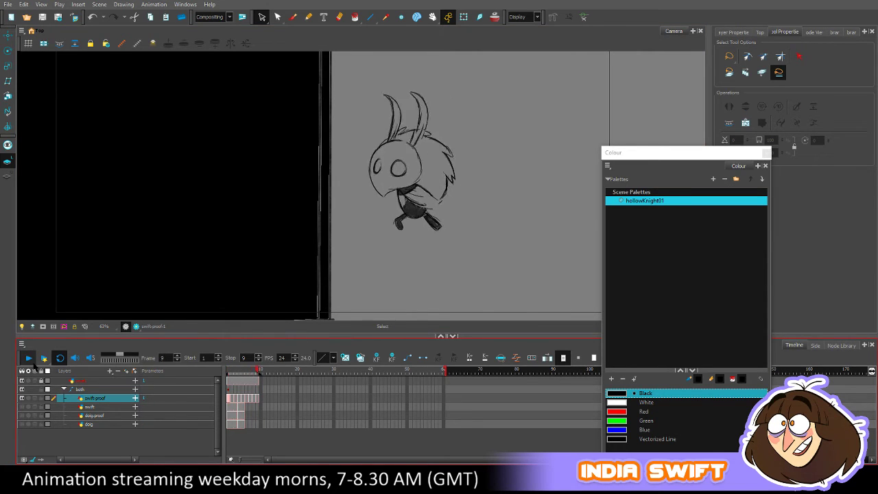
click(29, 358)
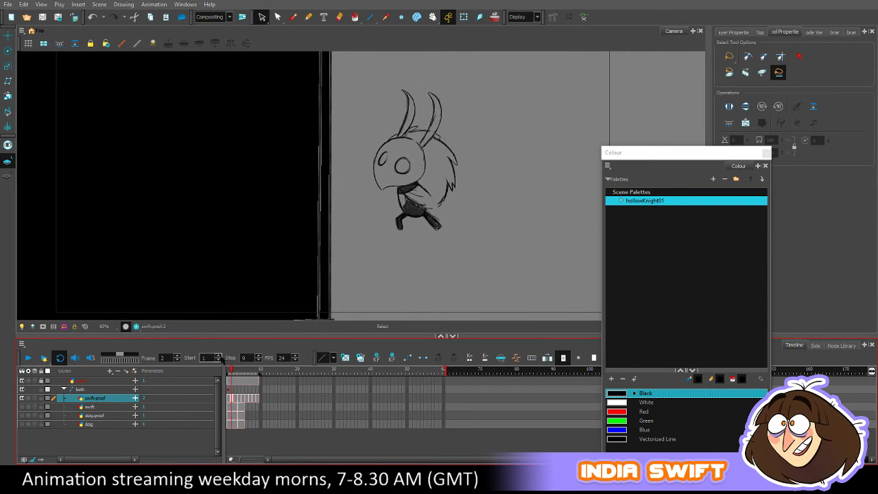
mouse_move(232, 371)
mouse_down()
mouse_move(246, 371)
mouse_move(222, 369)
mouse_move(231, 365)
mouse_up()
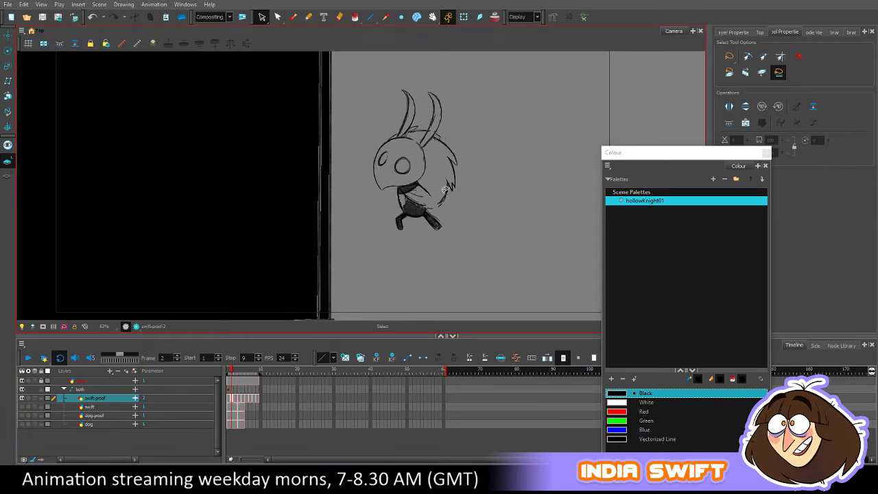
- Nudge the knight's head, horns and hair slightly forward on frame 2
drag(357, 188, 516, 178)
key(Left)
key(Left)
key(Left)
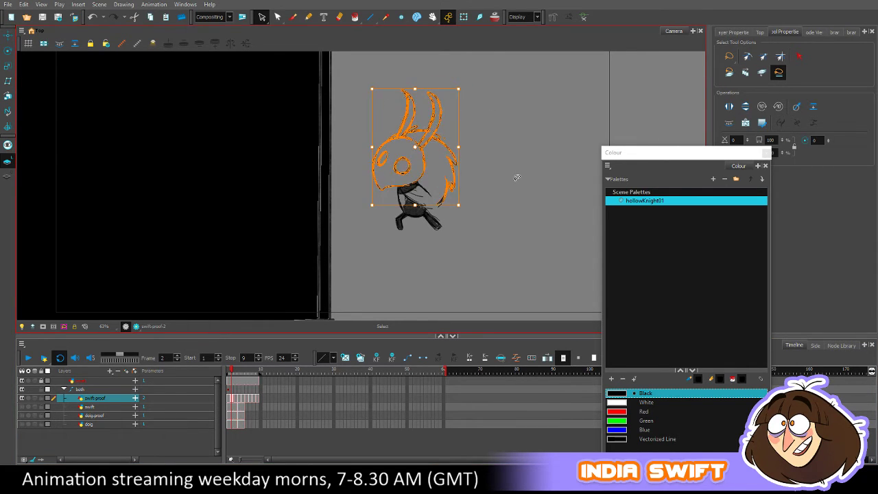
- Nudge the knight's head slightly forward on frame 7 and compare it with the drawings on frames 5 to 8
drag(231, 375, 253, 370)
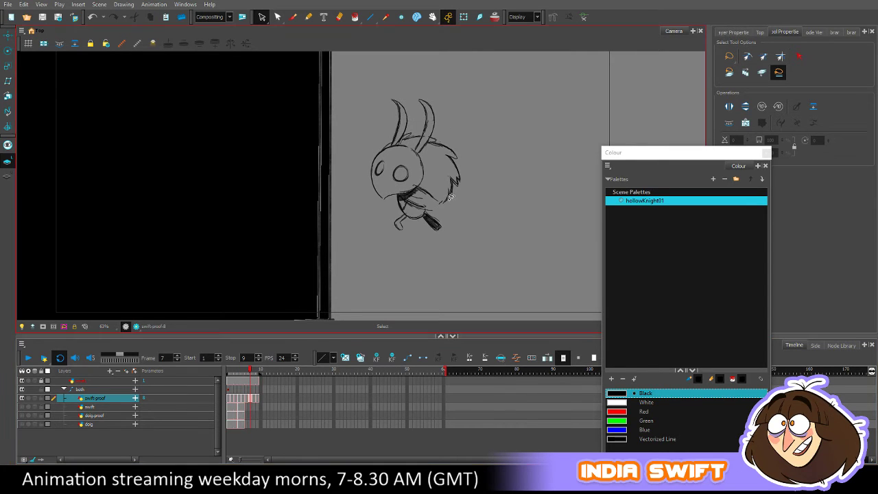
mouse_move(381, 207)
mouse_down()
mouse_move(360, 200)
mouse_move(476, 192)
mouse_move(473, 199)
mouse_up()
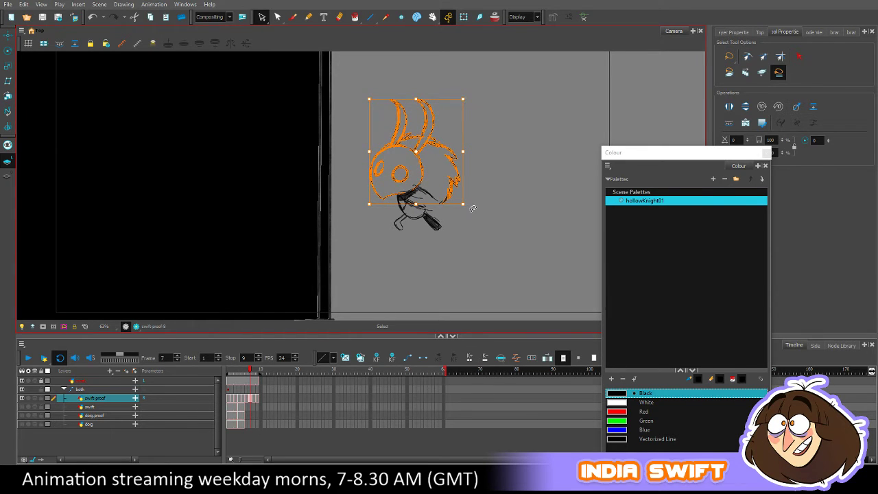
key(period)
key(comma)
key(comma)
key(comma)
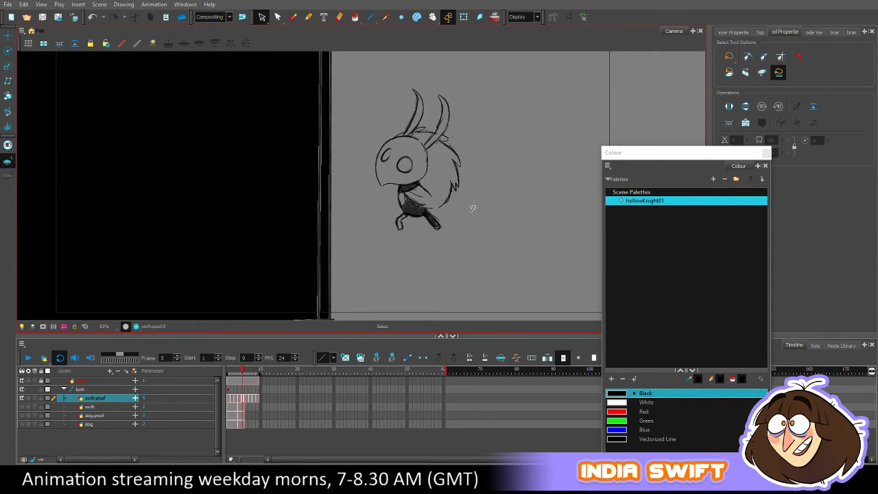
key(period)
key(period)
key(period)
key(comma)
key(comma)
key(period)
- Nudge the knight's head slightly back on frame 7 and compare it with frame 8
mouse_move(440, 180)
mouse_down()
mouse_move(360, 191)
mouse_move(467, 165)
mouse_up()
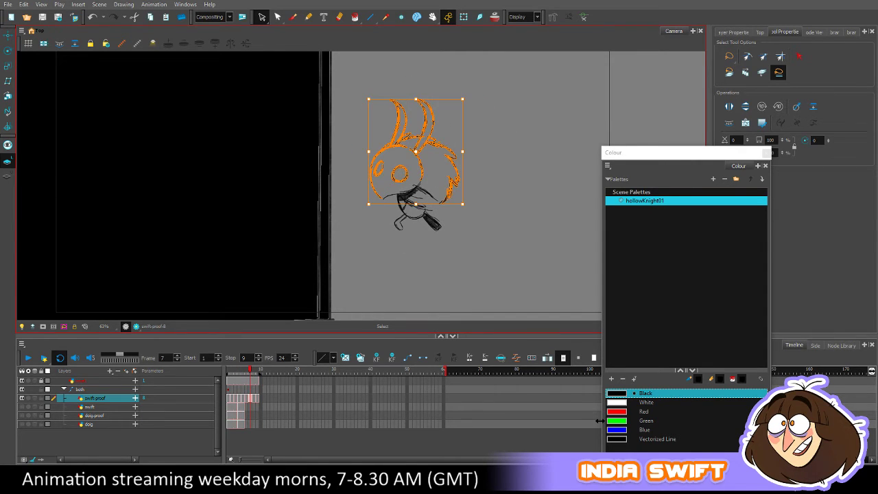
key(Right)
key(Escape)
key(period)
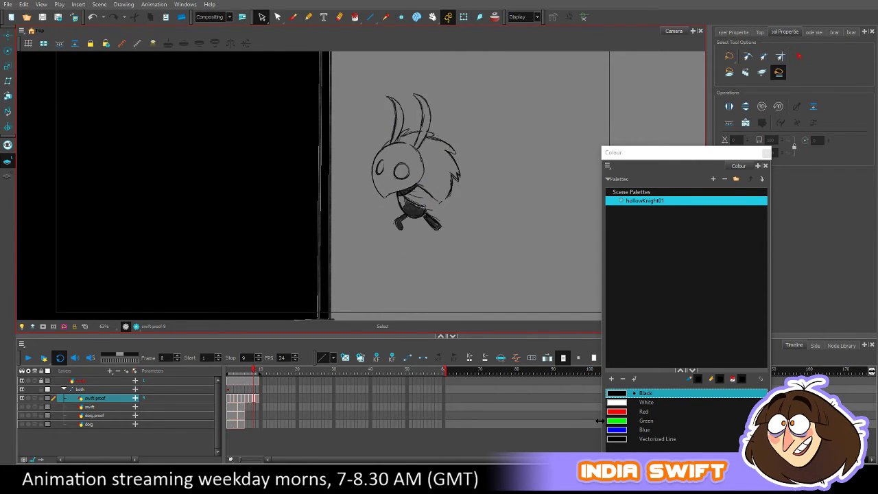
key(comma)
key(period)
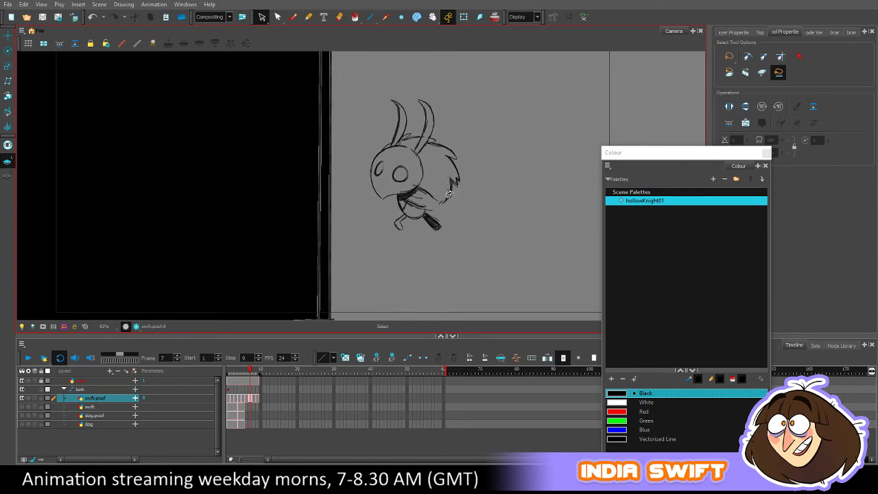
- Nudge the knight's head slightly forward on frame 8 and play the loop from frame 1
drag(369, 209, 506, 210)
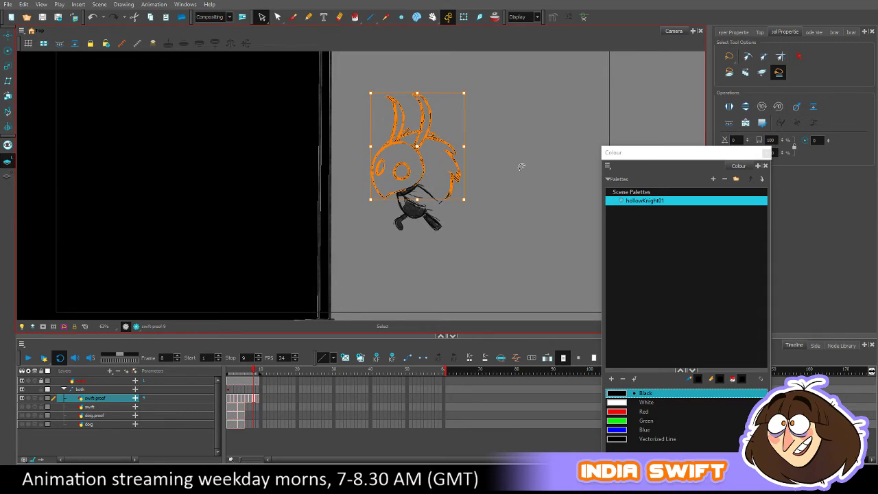
key(comma)
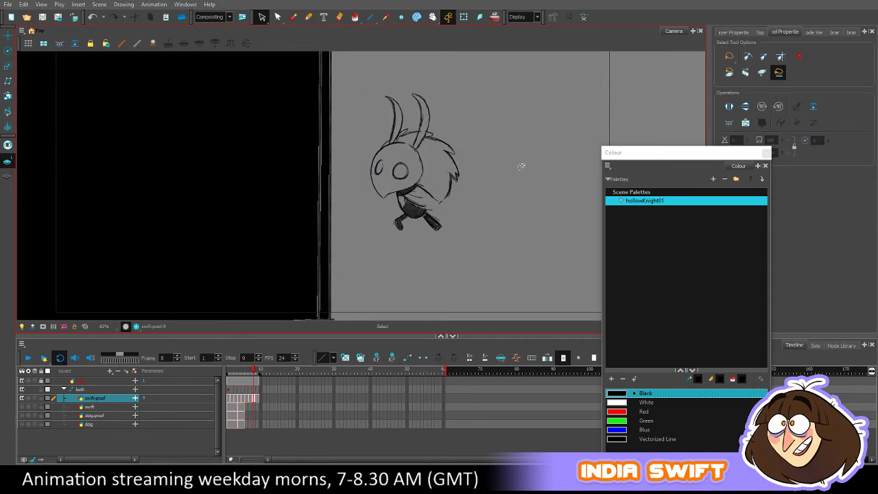
key(period)
drag(253, 370, 209, 373)
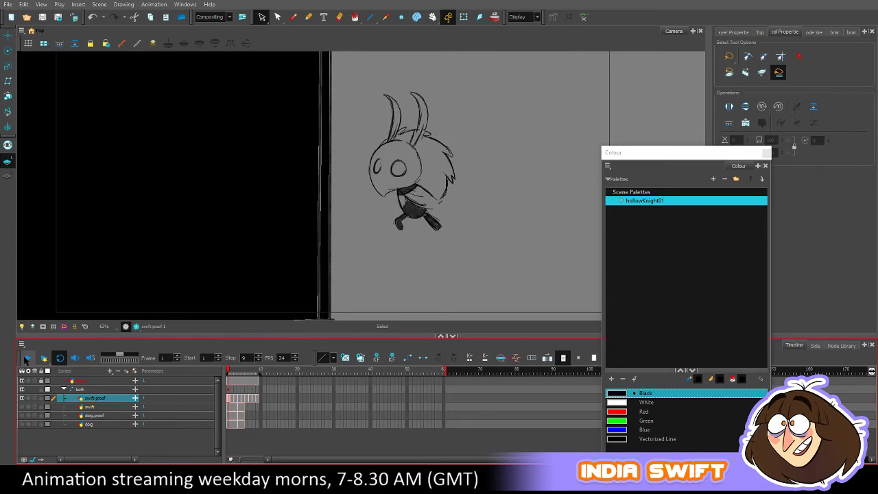
click(28, 357)
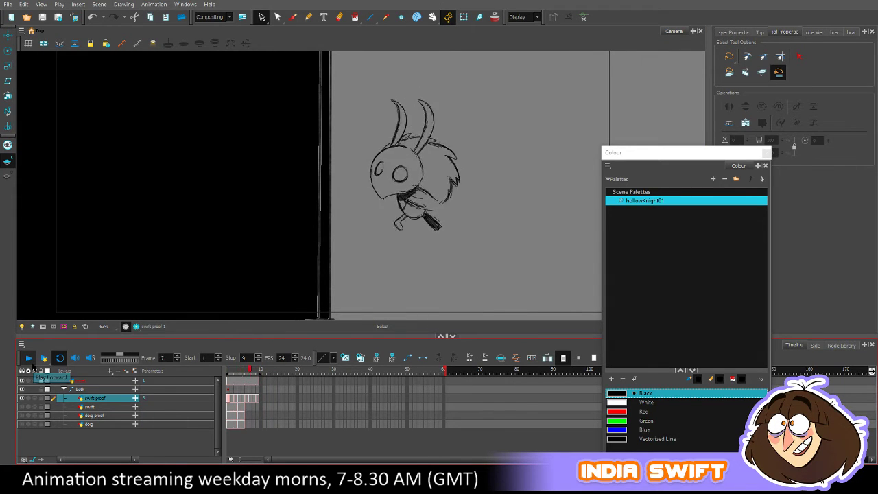
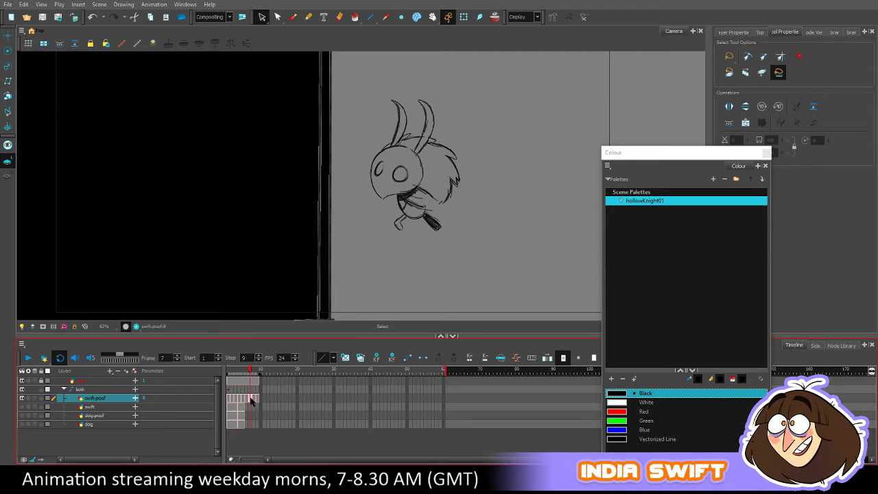
- Insert a duplicate of the frame 7 drawing at frame 8, moving the following swift-proof drawings one frame along
click(251, 401)
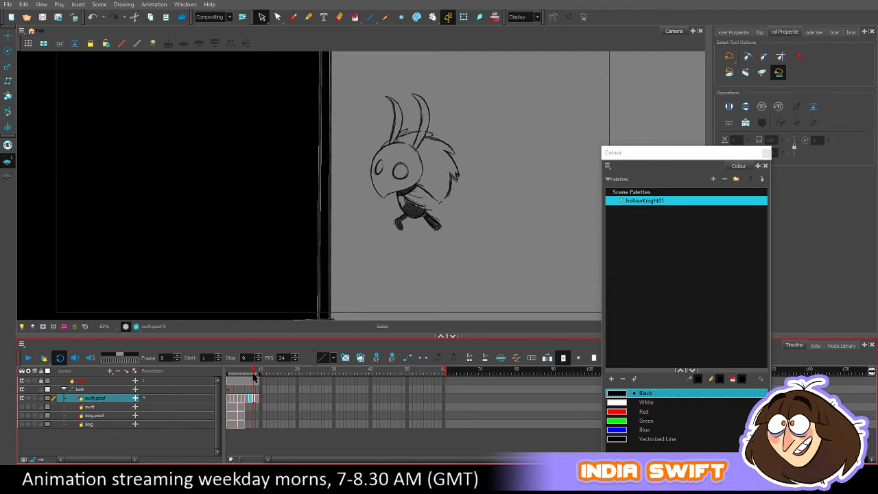
click(249, 398)
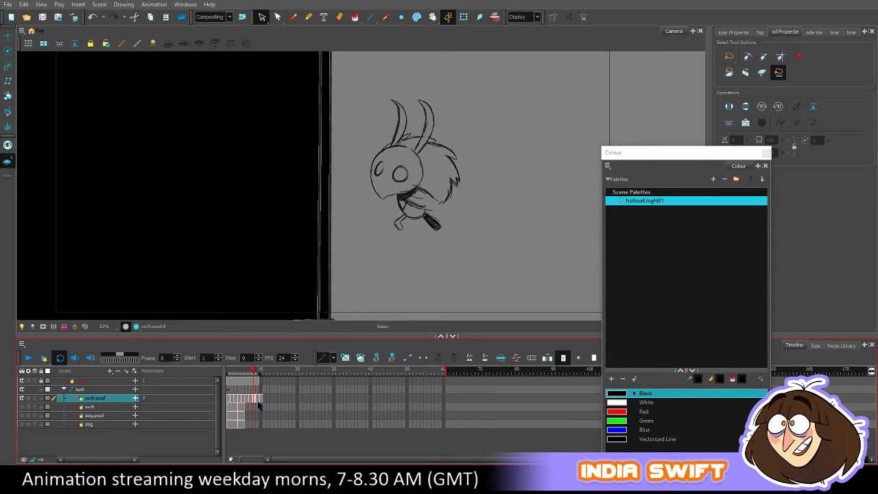
- Squash the whole knight slightly toward its feet on the duplicated frame 8 drawing and shift its head slightly back
mouse_move(429, 83)
mouse_down()
mouse_move(343, 172)
mouse_move(428, 85)
mouse_move(448, 101)
mouse_up()
drag(417, 166, 423, 229)
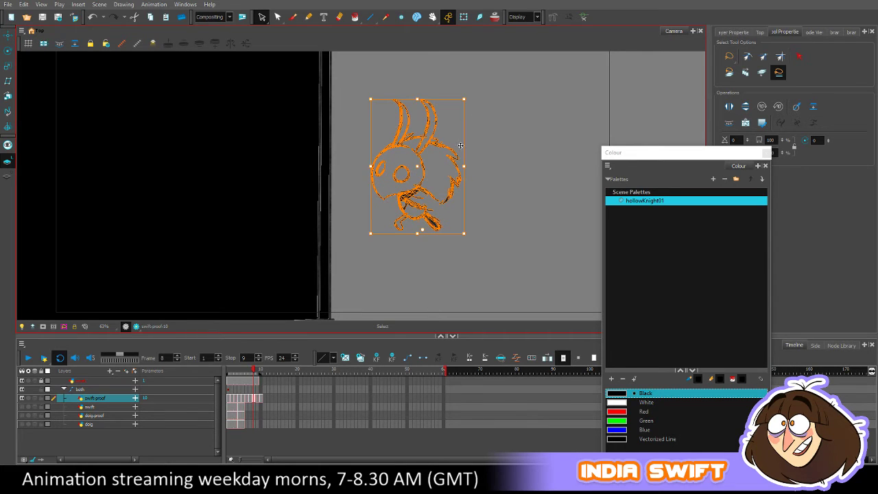
drag(466, 100, 466, 101)
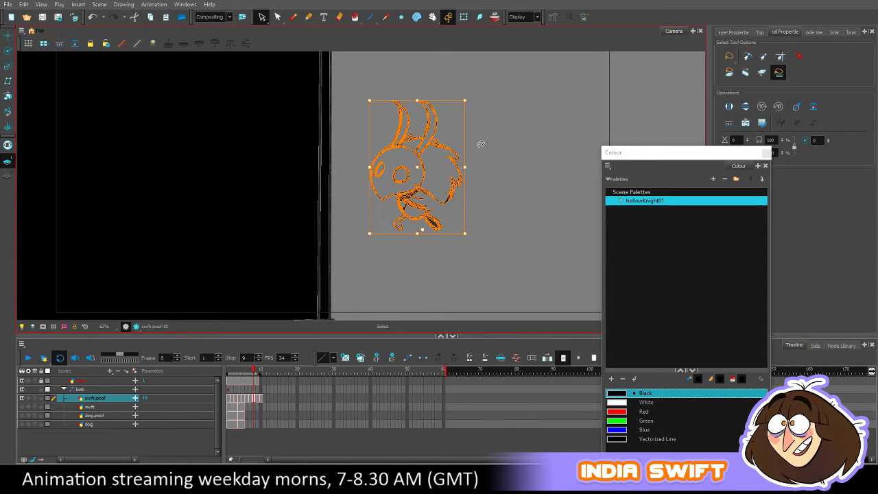
mouse_move(406, 168)
mouse_down()
mouse_move(360, 202)
mouse_move(407, 205)
mouse_up()
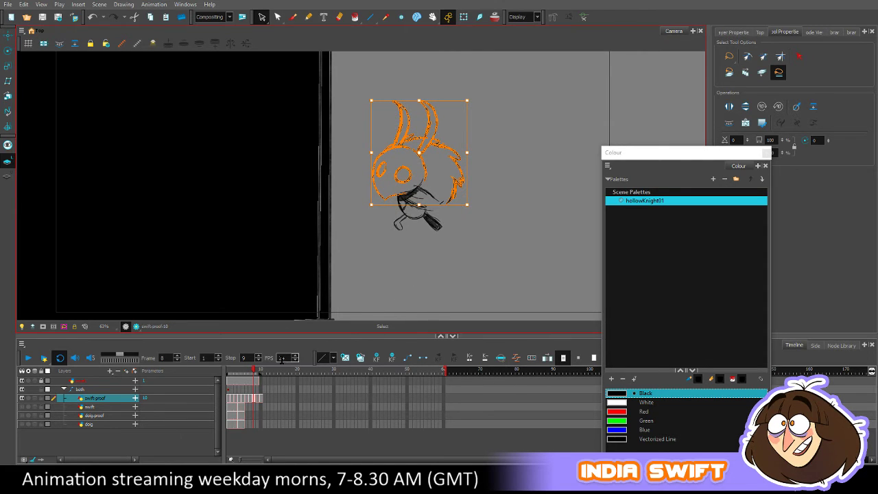
- Skew the whole knight slightly backward on frame 9 of the swift-proof layer and scrub back through the loop
mouse_move(253, 375)
mouse_down()
mouse_move(241, 374)
mouse_move(258, 382)
mouse_up()
drag(446, 202, 432, 171)
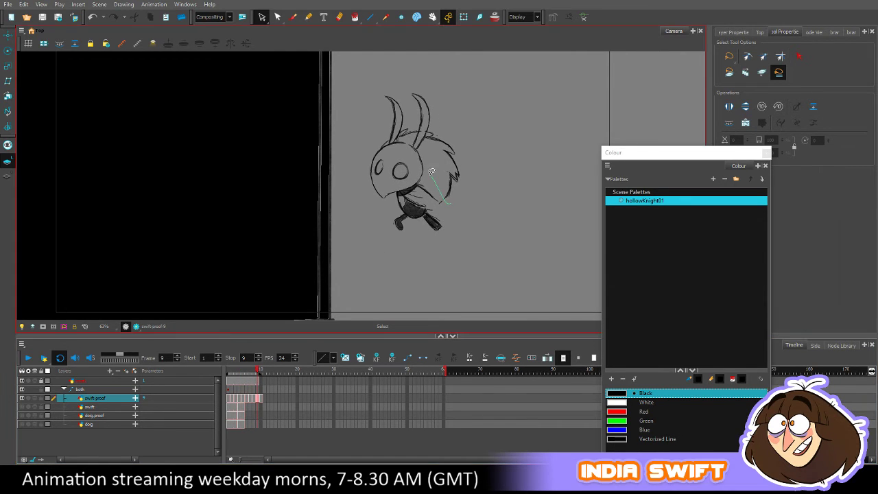
drag(369, 213, 422, 89)
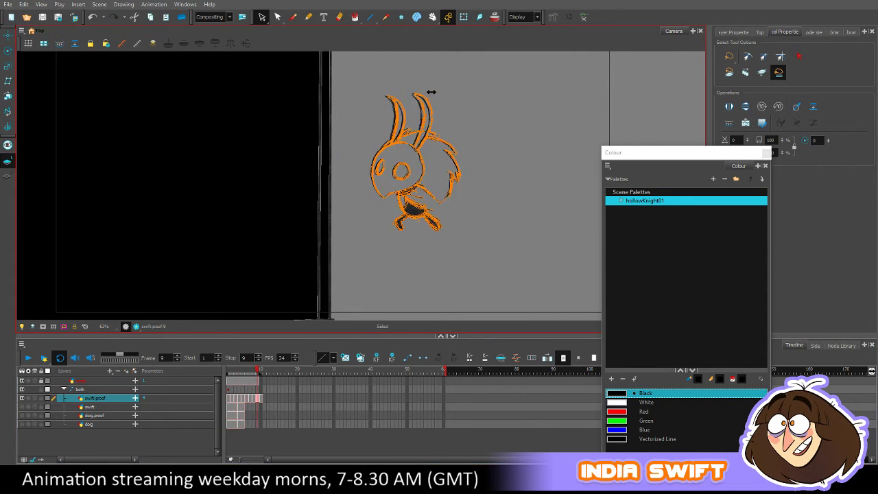
mouse_move(257, 373)
mouse_down()
mouse_move(245, 372)
mouse_move(266, 372)
mouse_move(245, 374)
mouse_move(273, 369)
mouse_move(227, 374)
mouse_up()
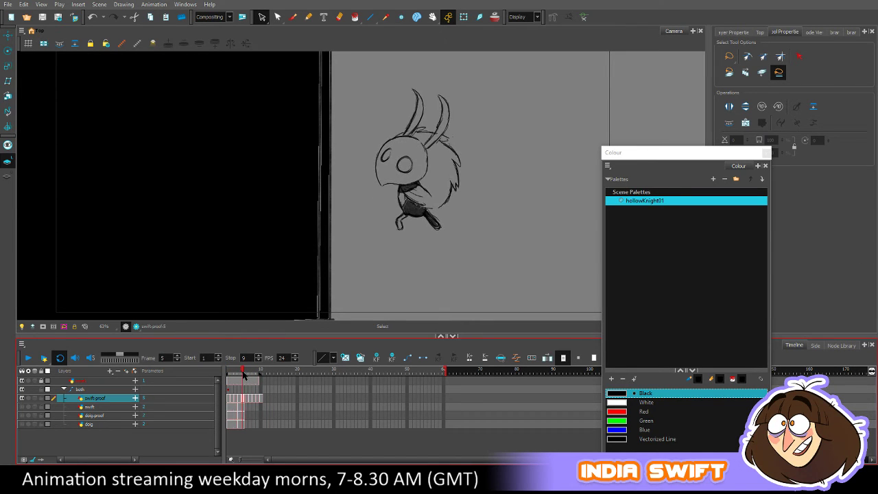
- Adjust the lean of the whole knight on frame 2 and compare it with frame 3
click(231, 374)
drag(232, 372, 231, 374)
mouse_move(425, 215)
mouse_down()
mouse_move(357, 115)
mouse_move(472, 73)
mouse_up()
click(479, 105)
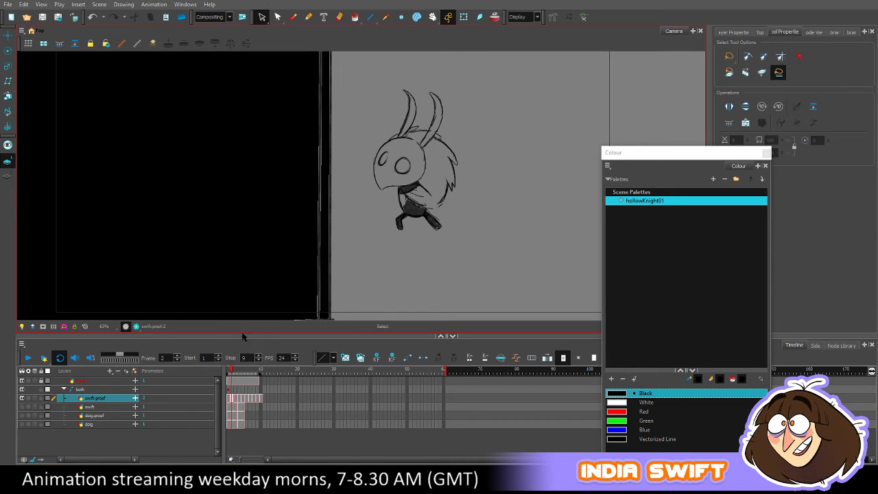
drag(228, 370, 235, 368)
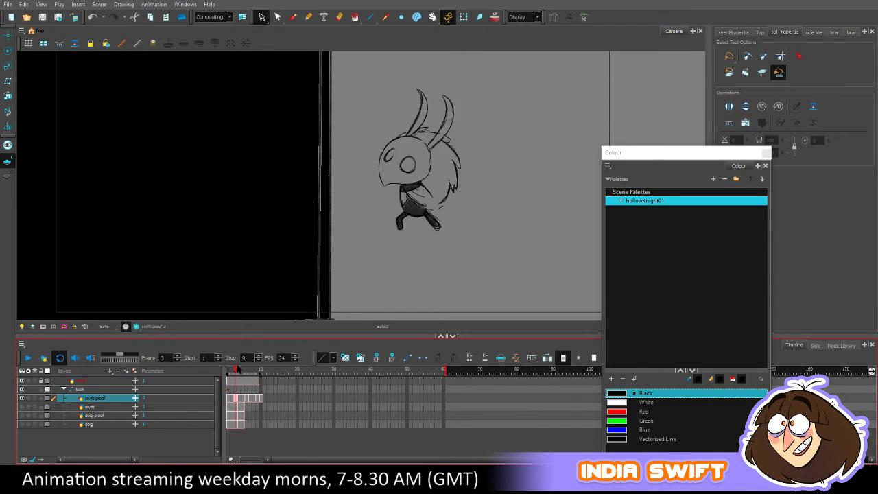
- Skew the whole knight slightly backward on frame 4 in small passes, comparing it with the preceding frame
click(240, 370)
mouse_move(408, 223)
mouse_down()
mouse_move(371, 159)
mouse_move(444, 90)
mouse_up()
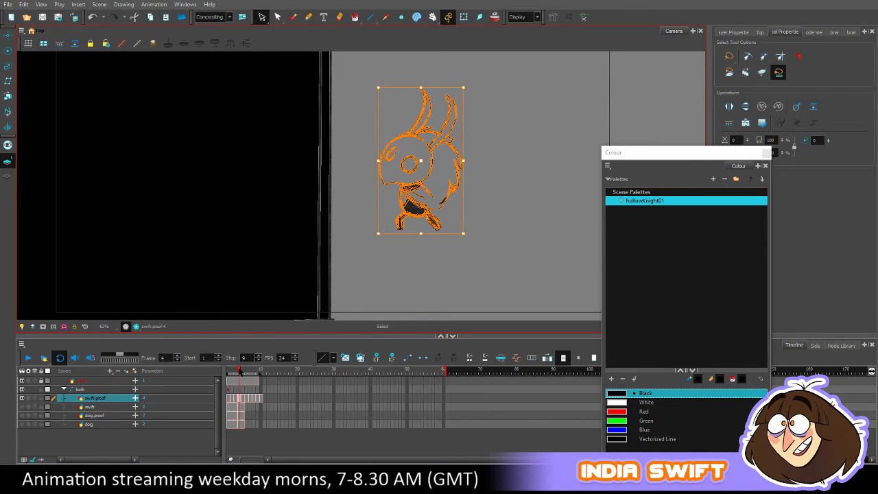
mouse_move(240, 370)
mouse_down()
mouse_move(233, 374)
mouse_move(240, 372)
mouse_up()
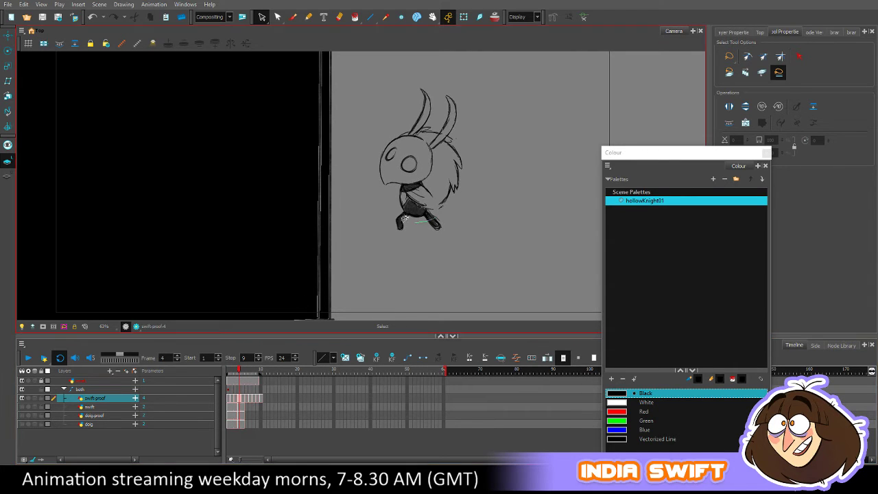
drag(407, 229, 470, 88)
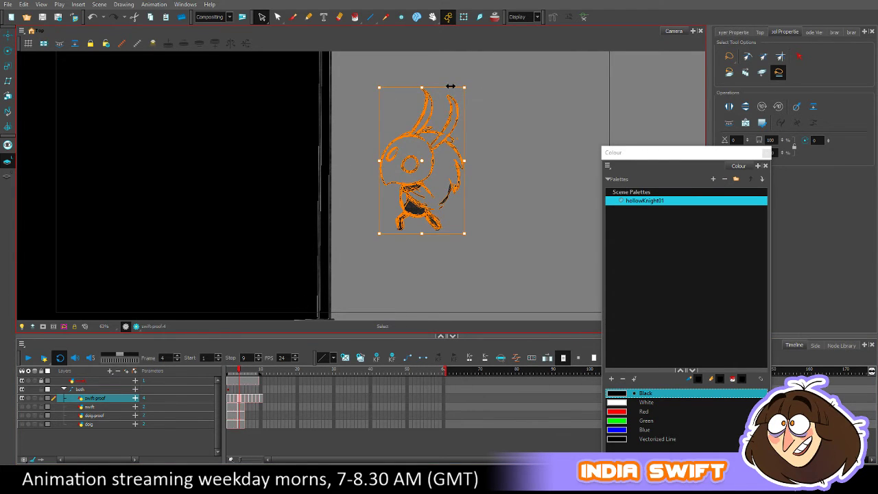
drag(236, 374, 239, 368)
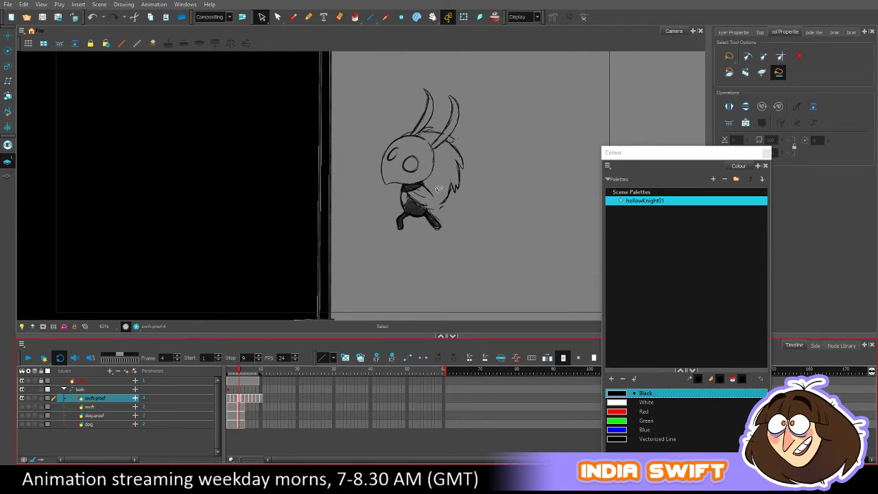
- Rotate the knight's head and torso slightly forward around the hips on frame 4, undoing the accidental downward move
mouse_move(420, 209)
mouse_down()
mouse_move(370, 175)
mouse_move(460, 175)
mouse_up()
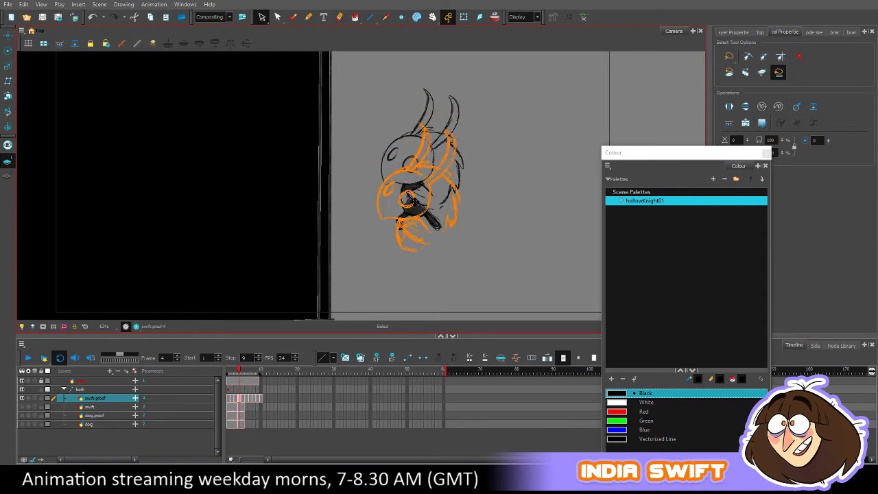
drag(414, 201, 413, 206)
key(ctrl+z)
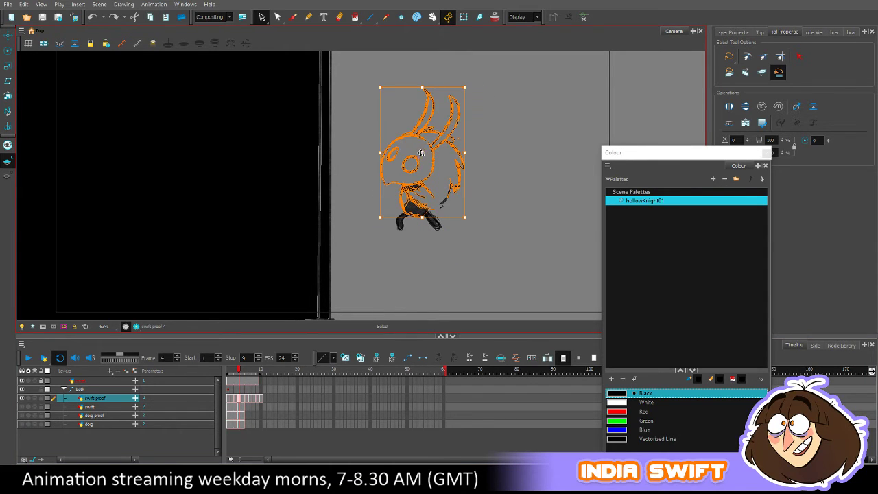
drag(471, 87, 468, 85)
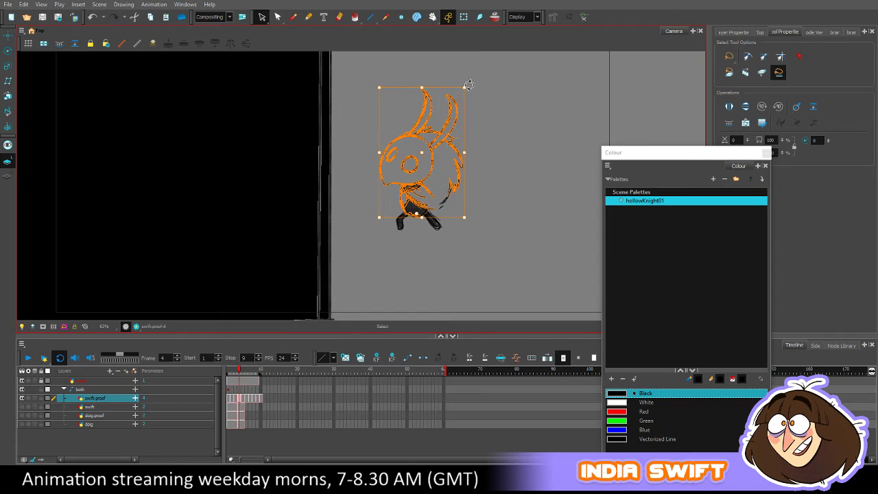
click(467, 144)
- Compare frames 3 and 4, then nudge only the knight's head slightly forward on frame 4
mouse_move(234, 374)
mouse_down()
mouse_move(247, 370)
mouse_move(235, 372)
mouse_up()
drag(235, 372, 238, 371)
mouse_move(435, 175)
mouse_down()
mouse_move(400, 79)
mouse_move(453, 182)
mouse_up()
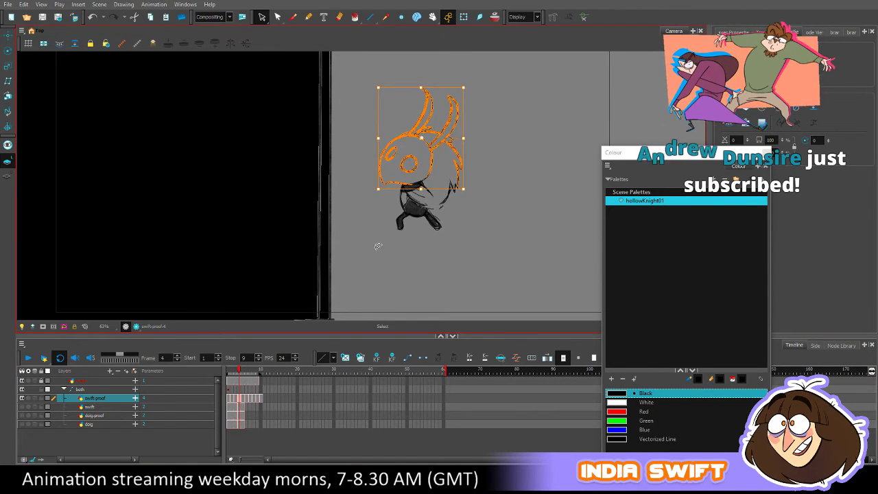
- Nudge the knight's head slightly down on frame 6
mouse_move(240, 372)
mouse_down()
mouse_move(229, 373)
mouse_move(248, 373)
mouse_up()
mouse_move(458, 182)
mouse_down()
mouse_move(395, 195)
mouse_move(481, 103)
mouse_move(496, 203)
mouse_up()
key(Down)
key(Down)
key(Down)
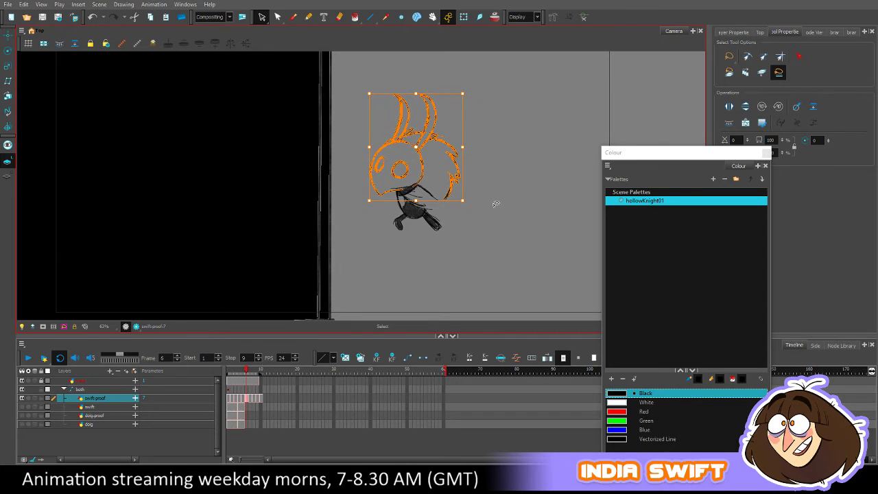
- Nudge the knight's head slightly forward on frame 8
mouse_move(247, 369)
mouse_down()
mouse_move(235, 371)
mouse_move(246, 370)
mouse_move(239, 378)
mouse_move(253, 371)
mouse_up()
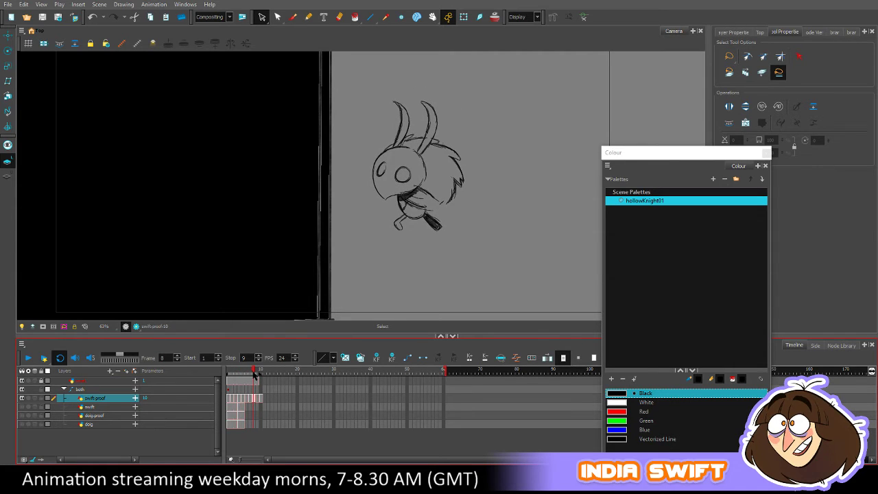
mouse_move(348, 186)
mouse_down()
mouse_move(496, 122)
mouse_move(505, 194)
mouse_up()
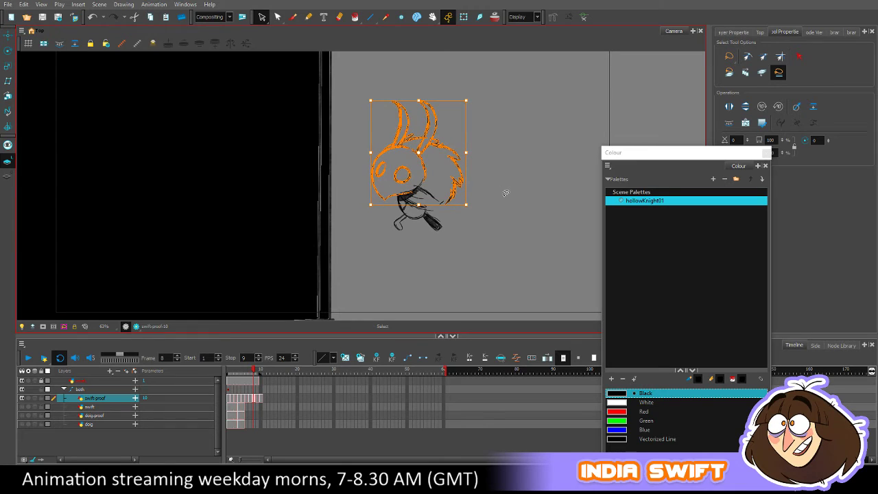
click(252, 371)
- Skew the knight's head slightly forward on frame 9
drag(253, 371, 259, 371)
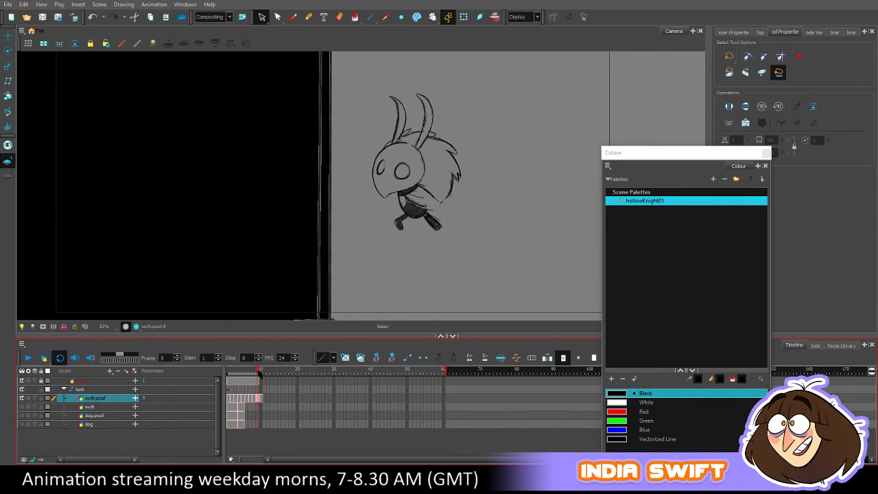
drag(453, 188, 404, 168)
drag(405, 68, 415, 75)
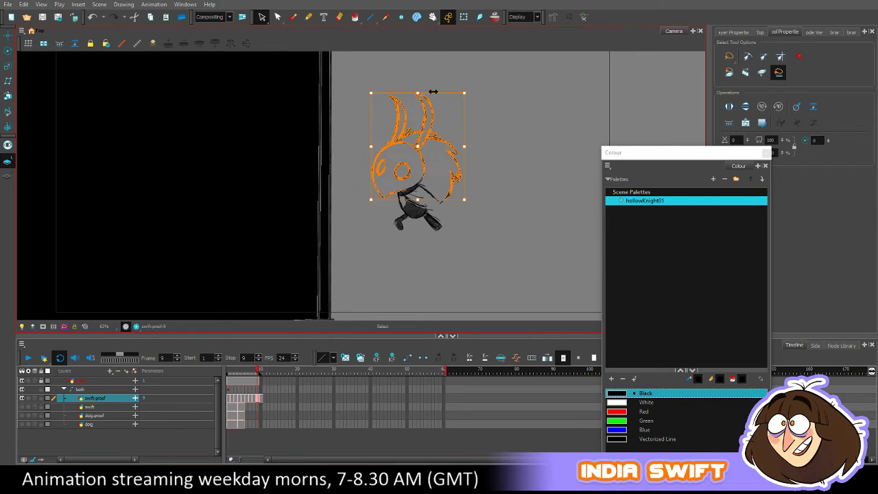
click(496, 178)
- Scrub through the drawings, extend the playback range to frame 10 and play the loop
drag(258, 372, 241, 369)
click(267, 367)
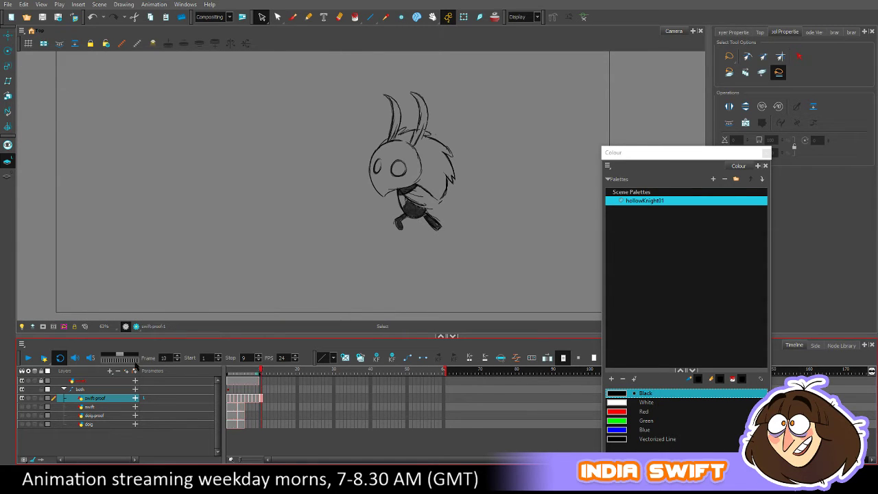
click(43, 357)
click(42, 358)
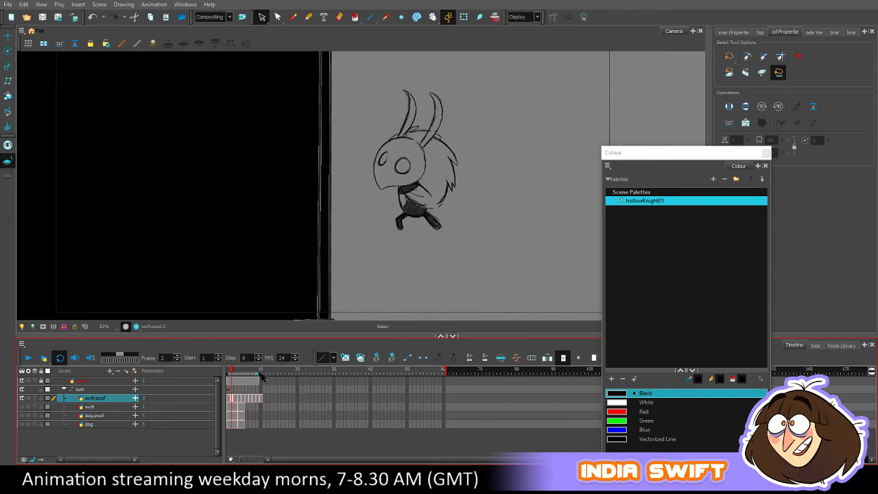
click(28, 357)
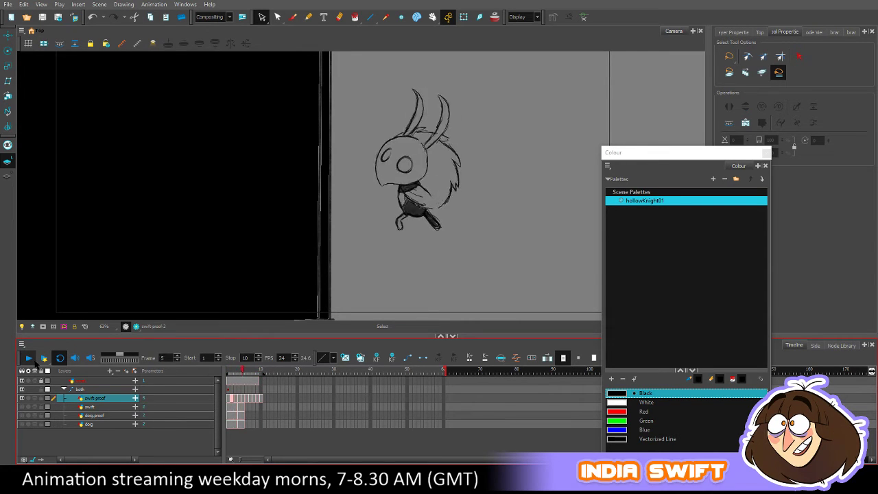
click(28, 358)
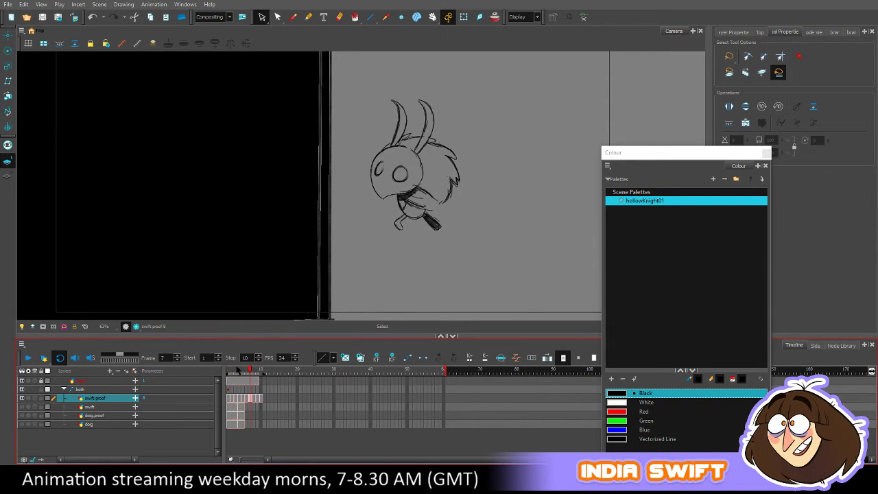
- Hold the frame 4 drawing and the drawing after it one extra frame each, and end playback at frame 11
drag(237, 371, 242, 366)
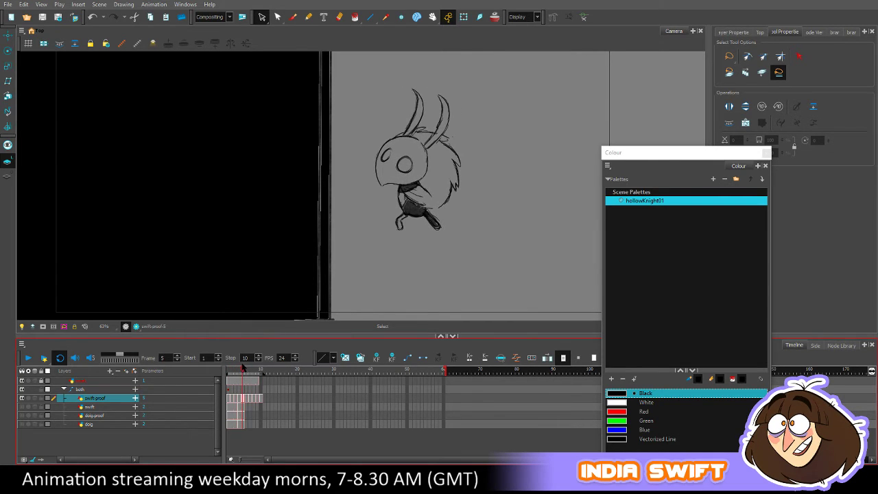
drag(432, 162, 407, 170)
drag(464, 58, 467, 172)
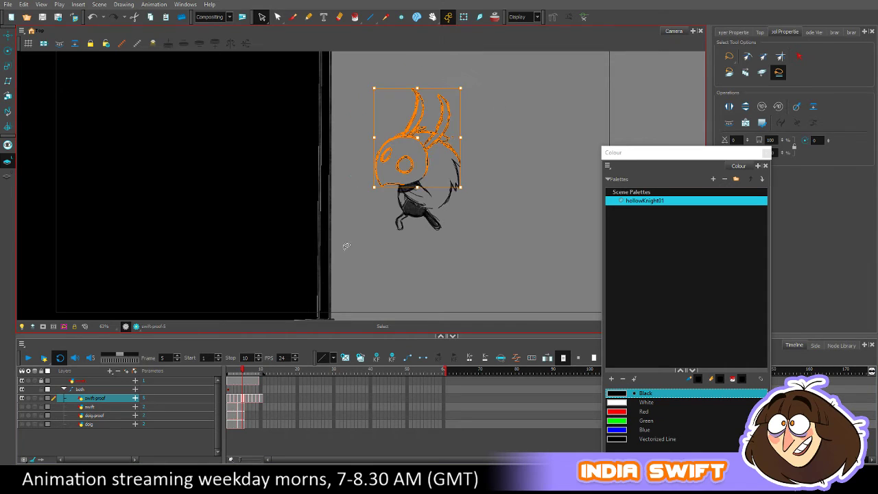
click(239, 398)
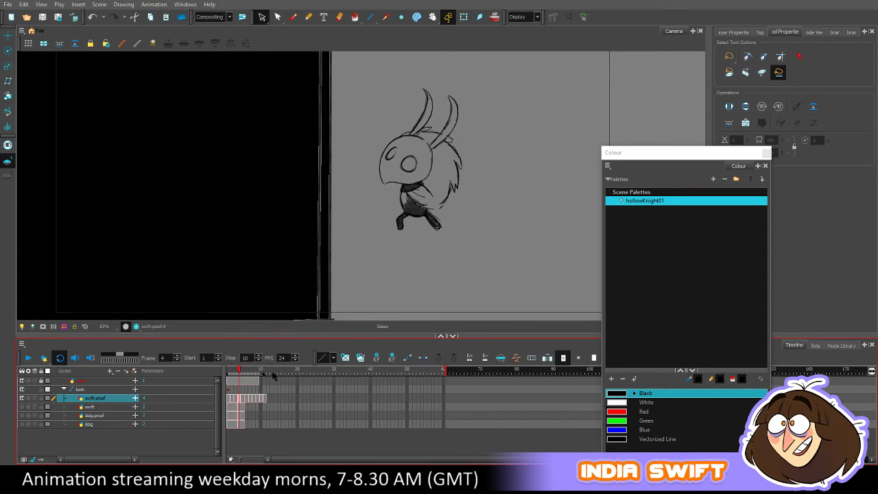
mouse_move(256, 374)
mouse_down()
mouse_move(223, 377)
mouse_move(261, 373)
mouse_up()
click(245, 399)
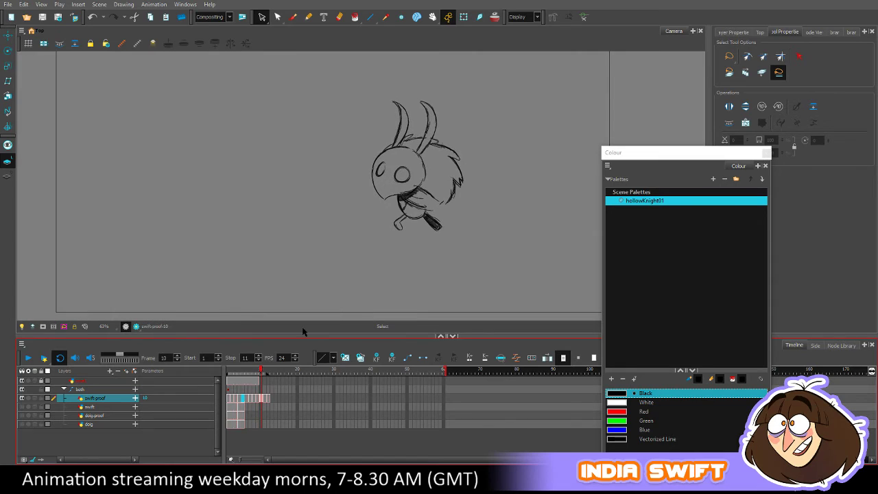
- Tilt the knight's head slightly forward on the squashed drawing at frame 10 and compare it with frame 11
mouse_move(455, 209)
mouse_down()
mouse_move(360, 128)
mouse_move(457, 137)
mouse_up()
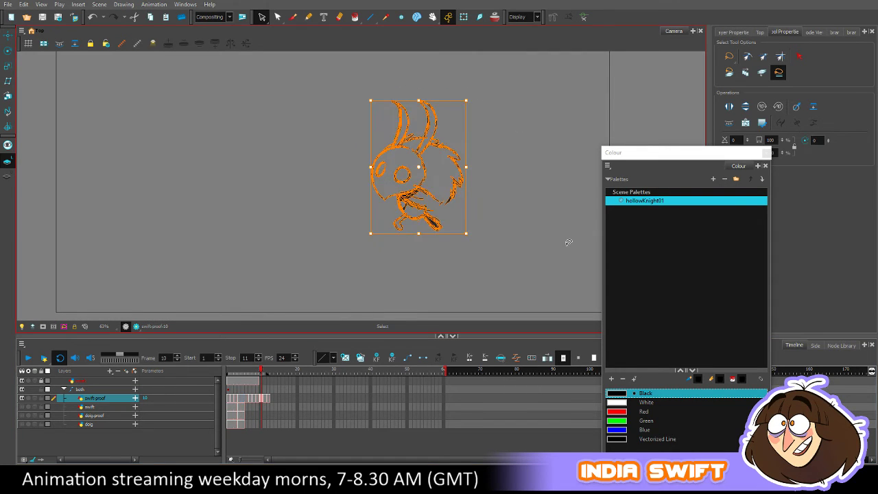
mouse_move(498, 214)
mouse_down()
mouse_move(434, 180)
mouse_move(369, 105)
mouse_move(486, 138)
mouse_up()
drag(471, 105, 470, 98)
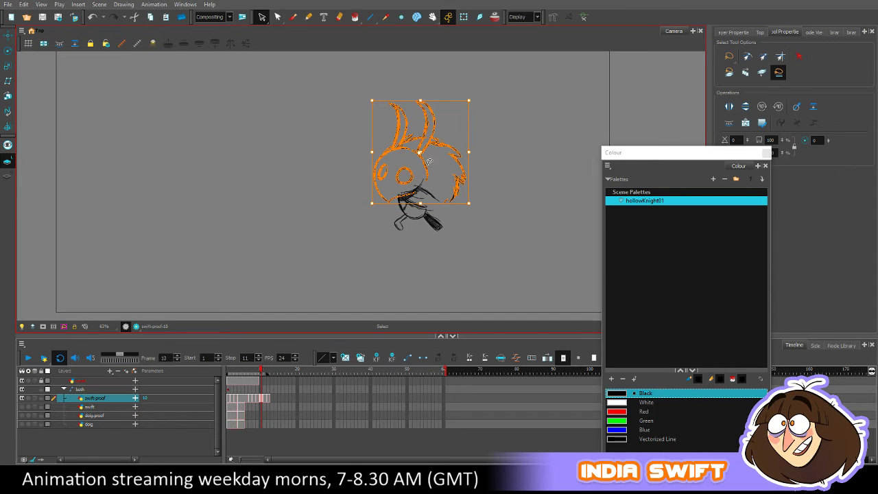
mouse_move(265, 372)
mouse_down()
mouse_move(246, 373)
mouse_move(264, 372)
mouse_up()
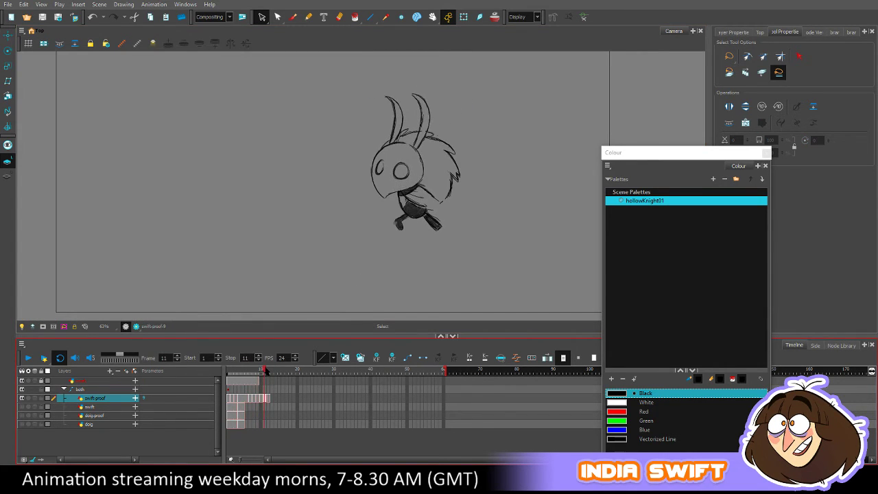
- Hold the squashed frame 10 drawing two frames longer and extend the playback range to frame 14
click(261, 400)
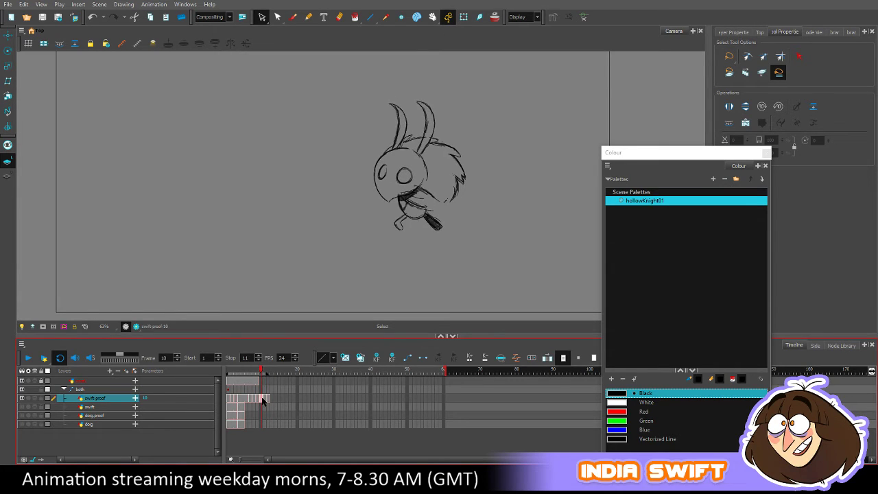
key(plus)
key(plus)
drag(268, 374, 274, 375)
- Extend the mask layer's drawing exposure to frame 14 and play the loop from the start
click(273, 380)
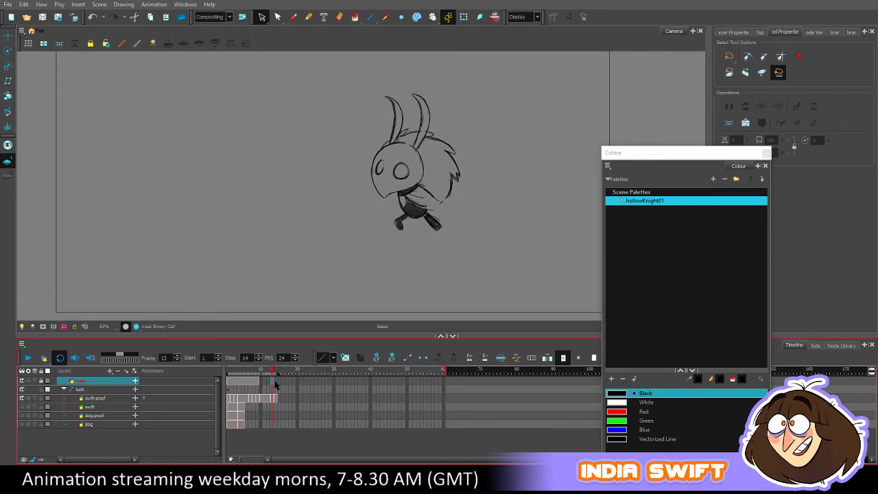
click(276, 382)
key(F5)
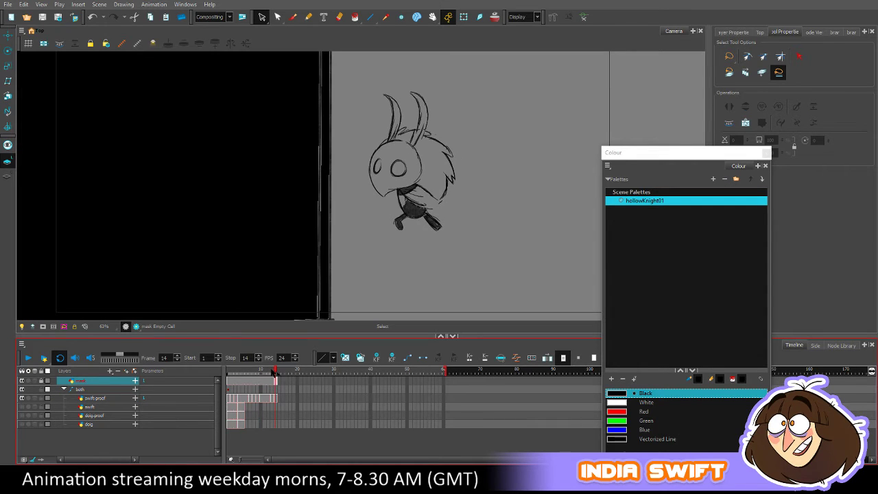
drag(273, 373, 218, 388)
click(28, 357)
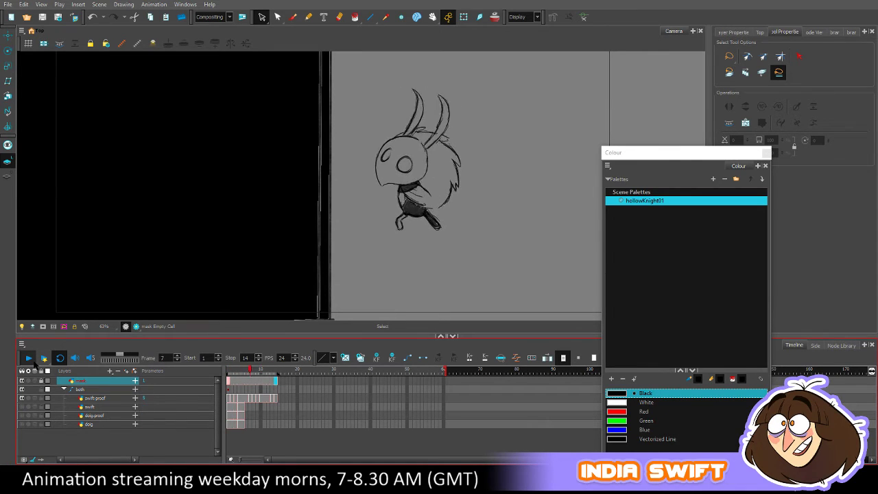
click(28, 357)
- Shorten the hold of the squashed frame 10 drawing by one frame, end playback at frame 13 and replay the loop
click(264, 399)
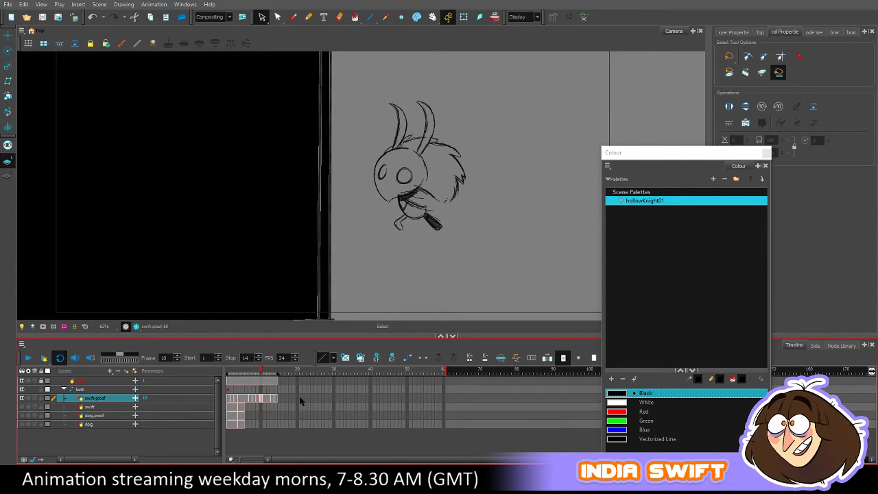
key(minus)
click(28, 357)
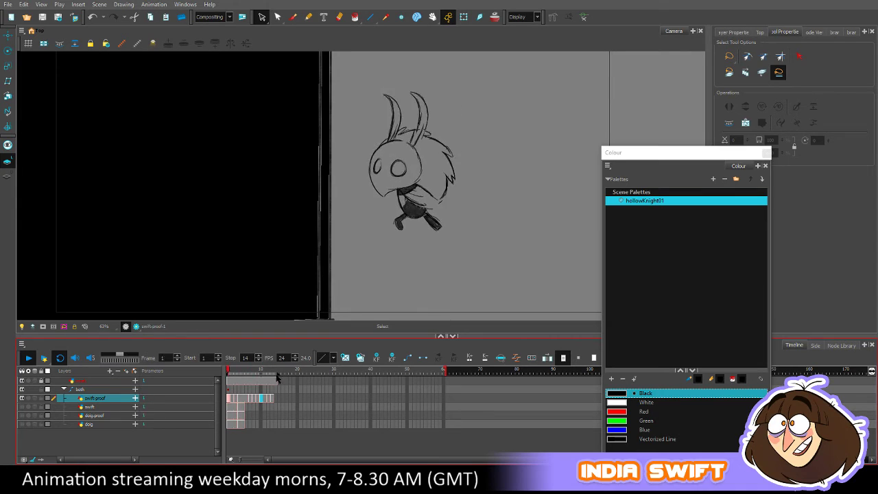
drag(278, 376, 275, 377)
click(28, 358)
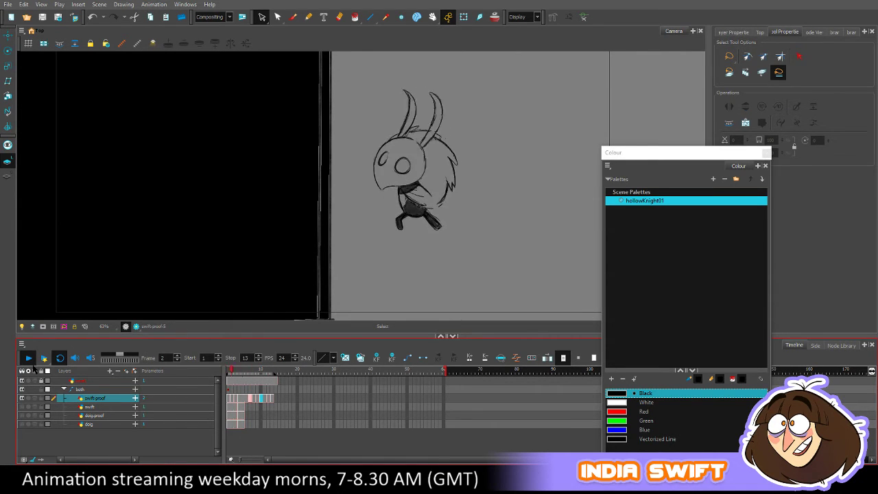
click(28, 357)
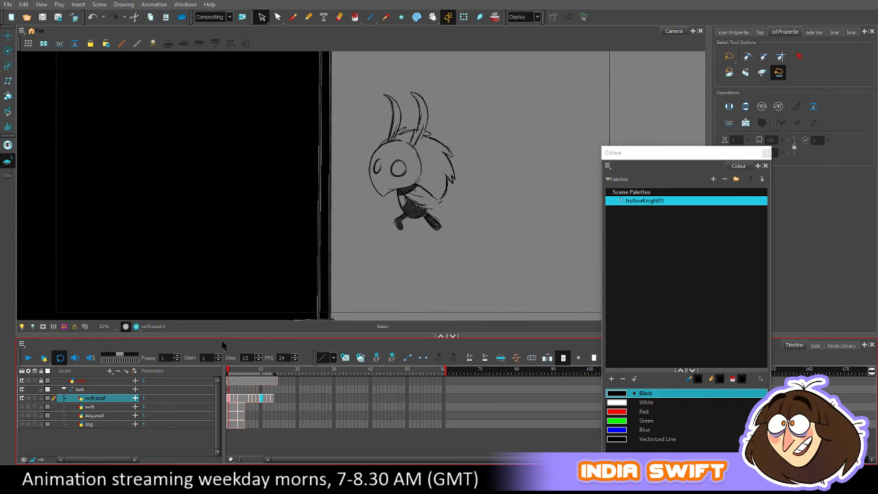
- Hold the frame 3 drawing one frame longer, shorten the hold at frame 6 by one frame, and play the loop
drag(230, 402, 235, 399)
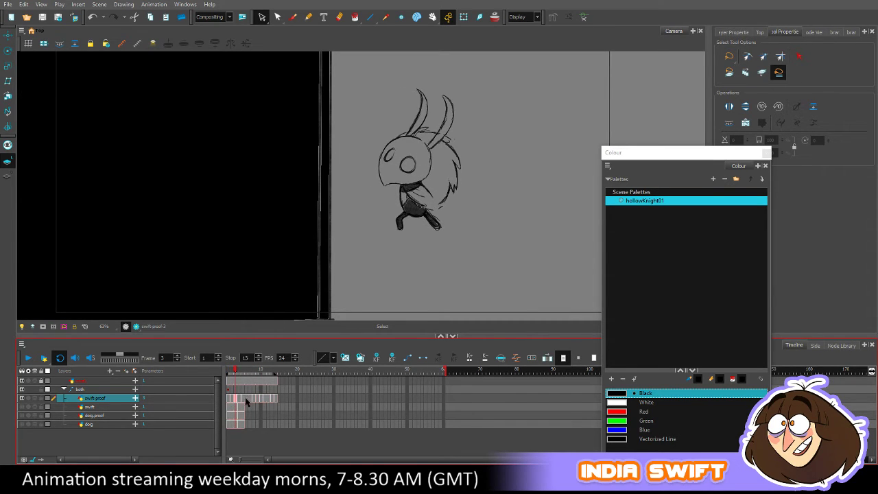
click(246, 398)
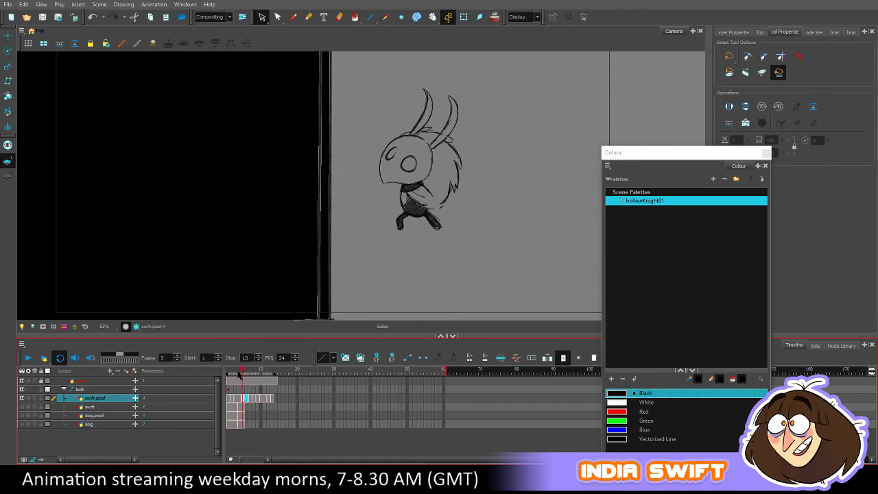
click(230, 398)
click(29, 357)
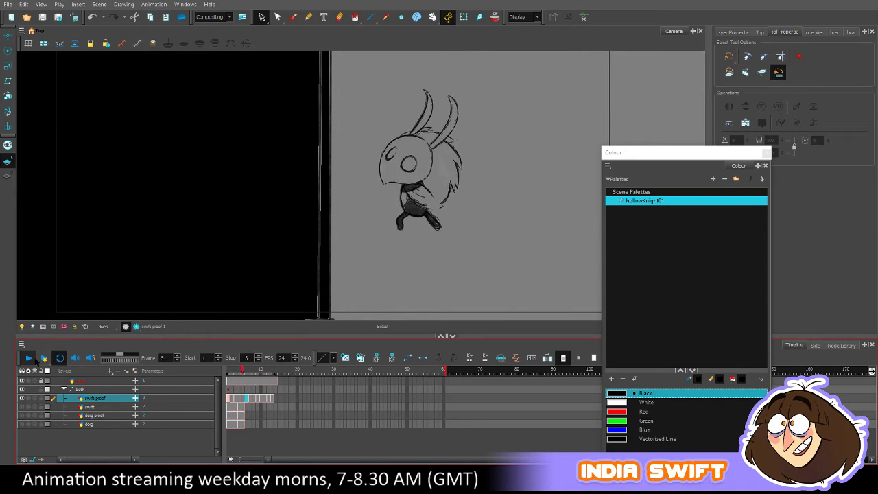
- Delete the first frame of the swift-proof layer's cycle and play back the loop with its end at frame 12
click(30, 359)
click(231, 372)
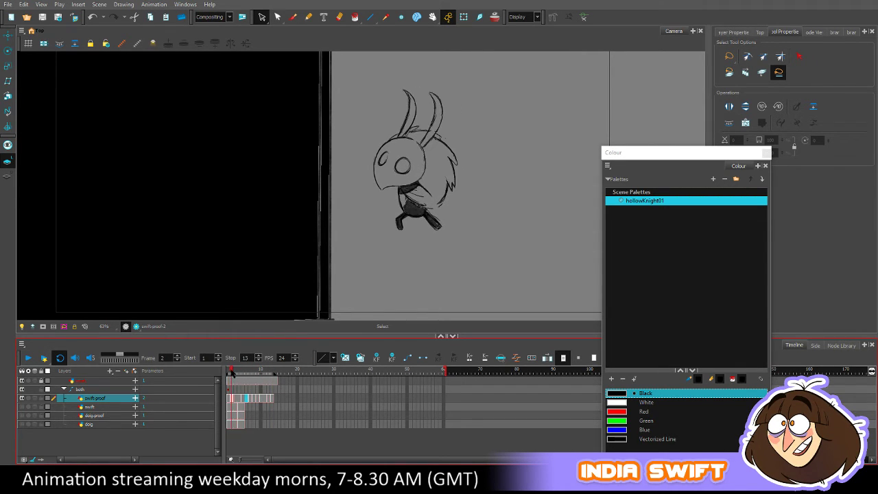
mouse_move(231, 372)
mouse_down()
mouse_move(239, 371)
mouse_move(229, 370)
mouse_up()
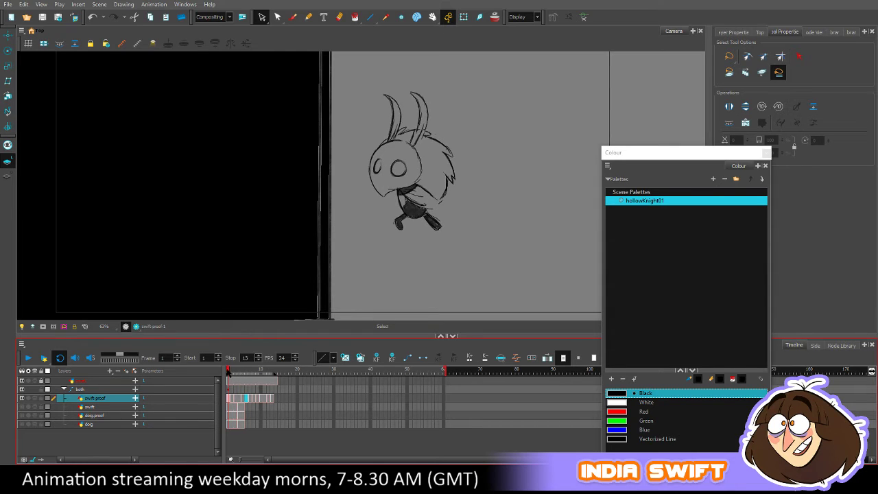
click(233, 398)
key(Delete)
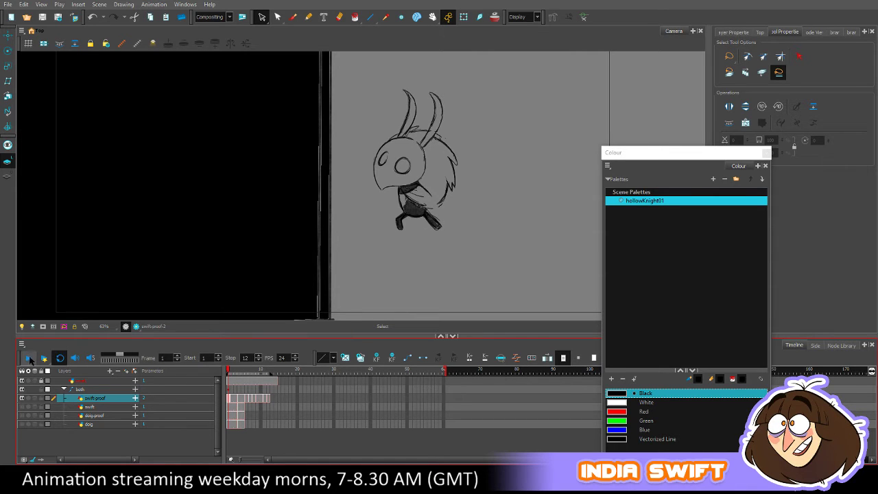
click(28, 358)
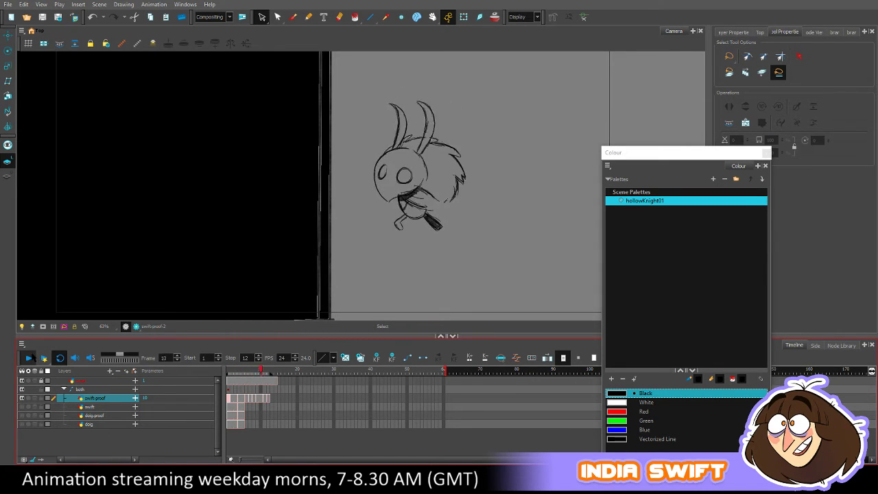
click(28, 358)
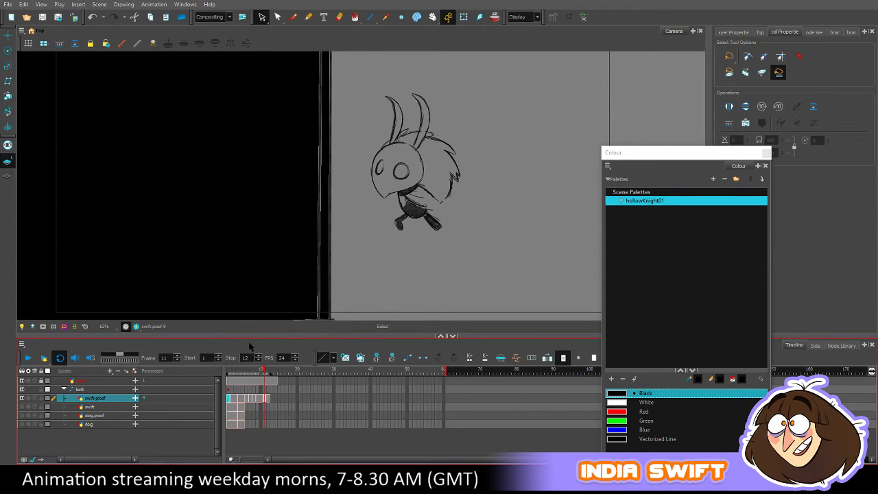
- Add a vector drawing layer named "arc" above the existing layers
click(110, 381)
click(134, 371)
text(arc)
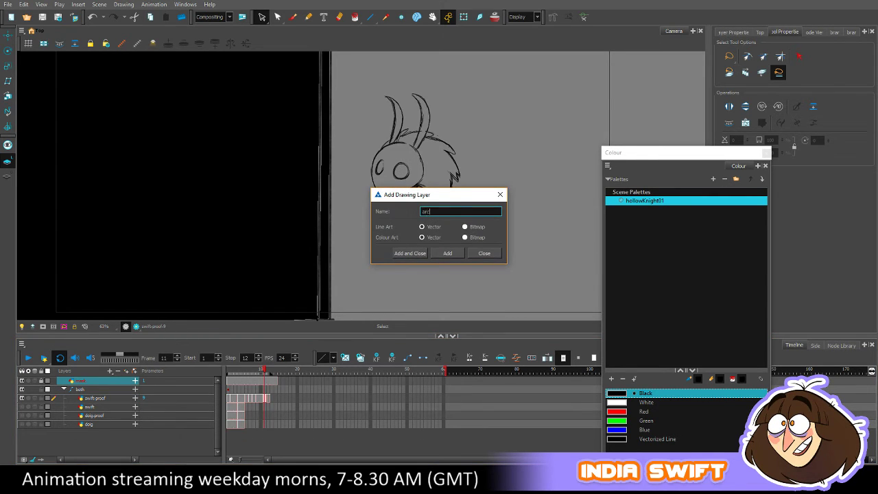
key(Return)
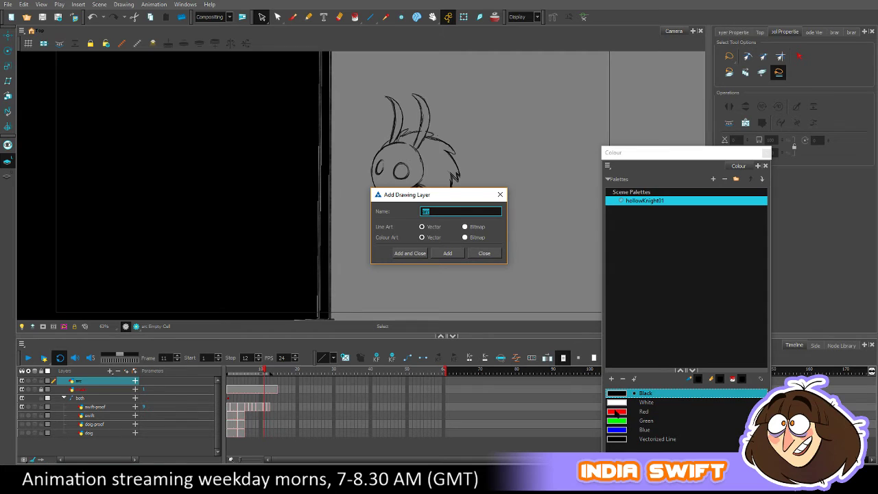
click(483, 252)
- Draw a green Brush mark at the front of the face on frame 11 and extend the arc drawing across frames 1 to 12
click(616, 420)
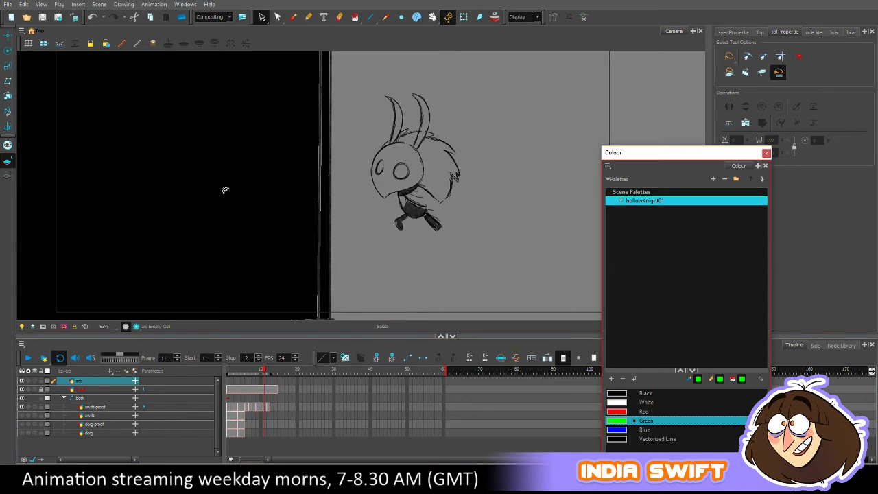
click(293, 17)
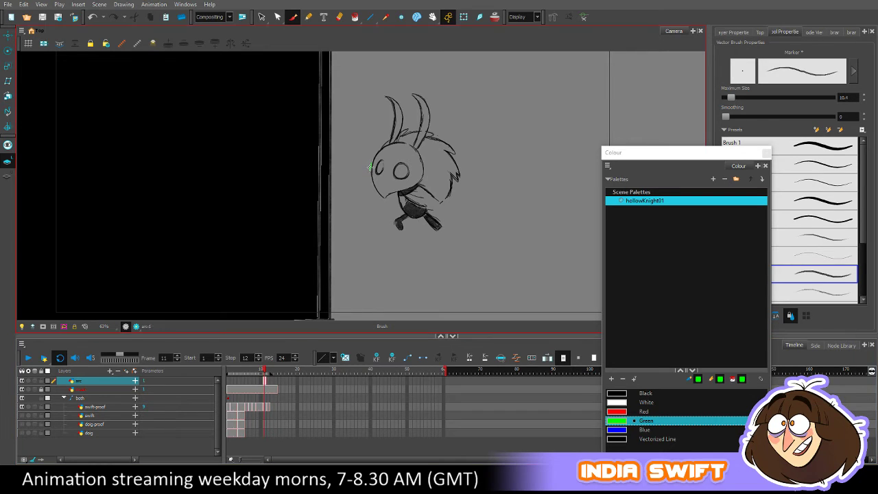
key(period)
key(comma)
drag(264, 383, 229, 382)
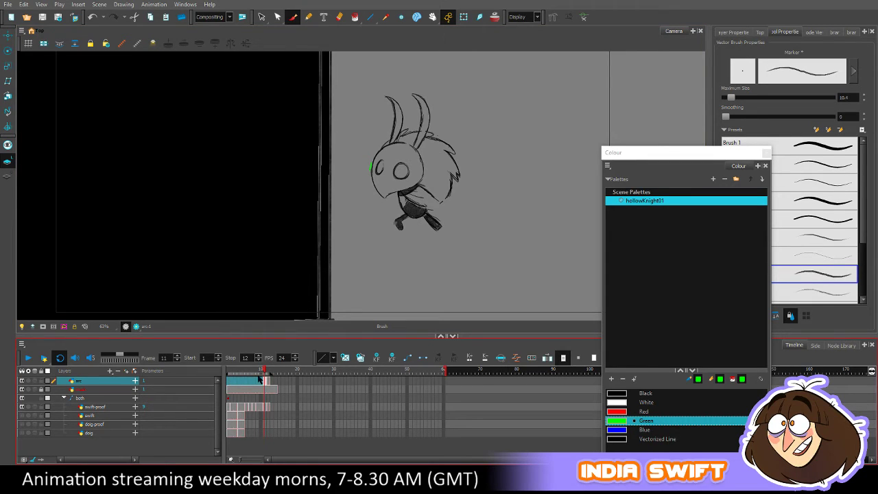
click(260, 379)
click(229, 383)
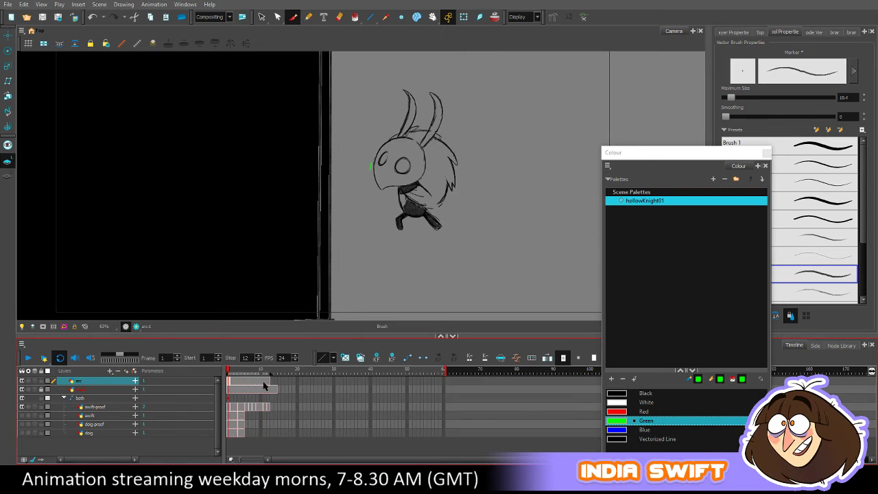
click(269, 382)
click(233, 383)
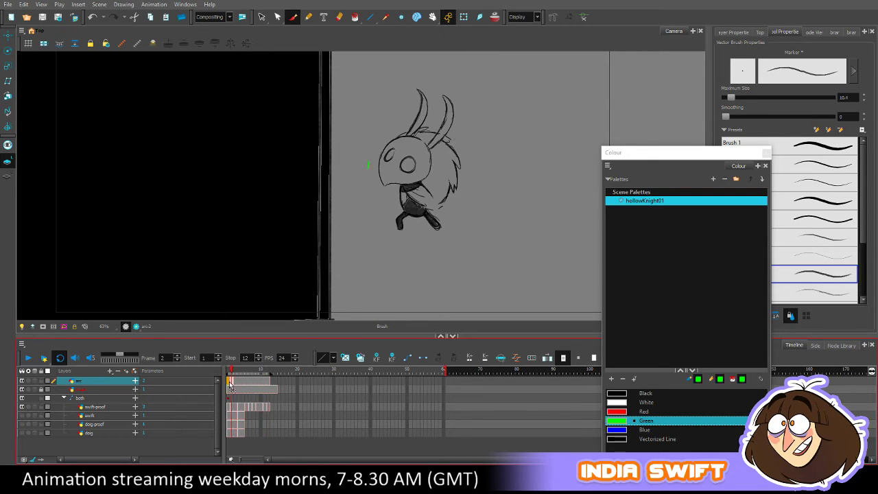
click(228, 384)
click(268, 382)
key(comma)
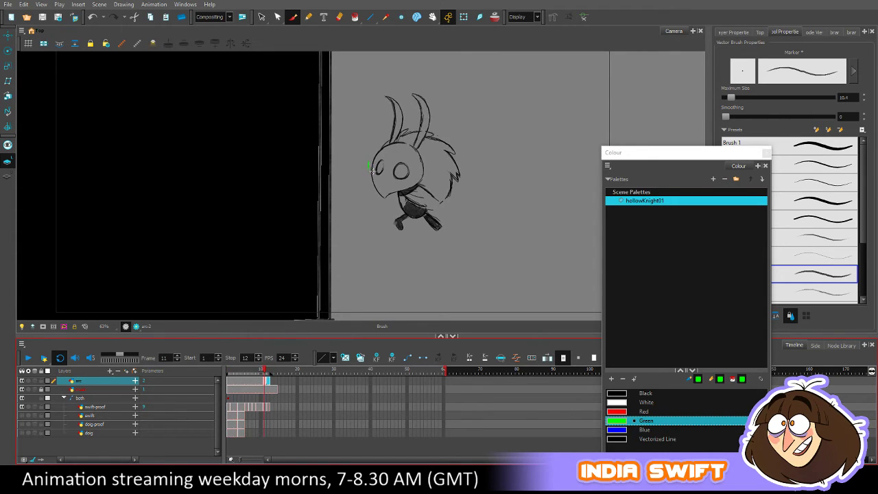
- Mark the front edge of the face in green on the arc layer while stepping between frames 6 and 11
key(period)
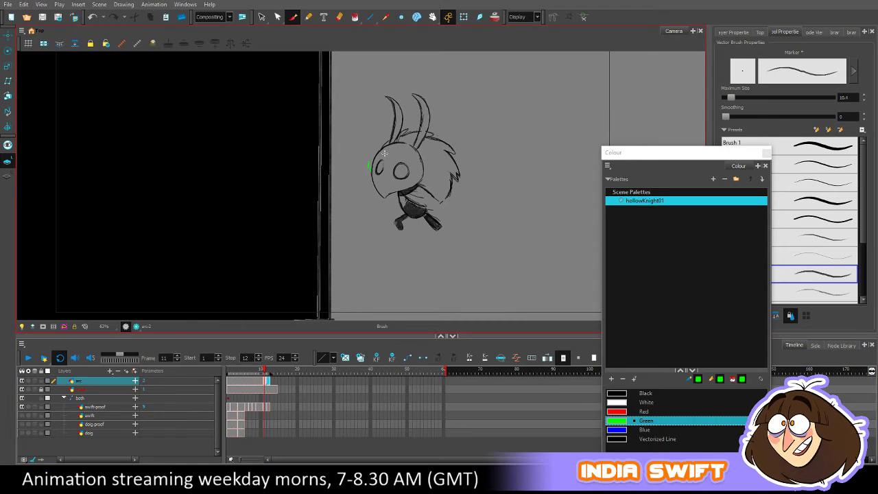
key(comma)
key(comma)
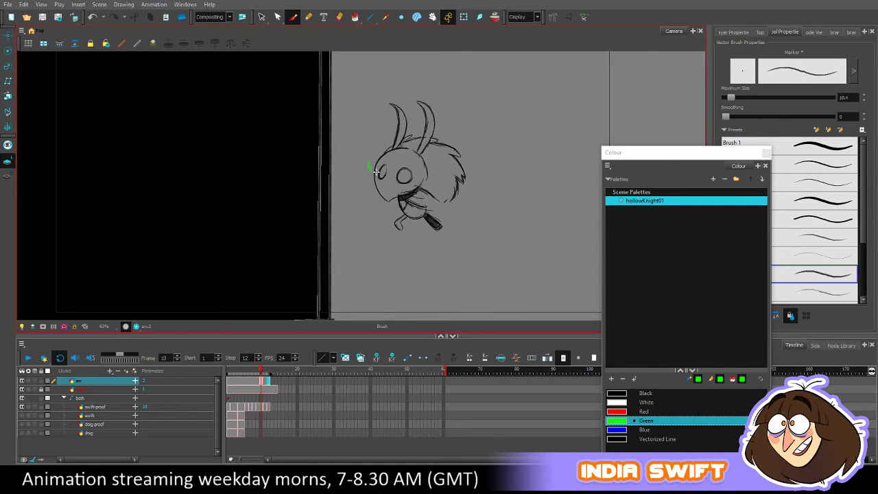
key(comma)
key(comma)
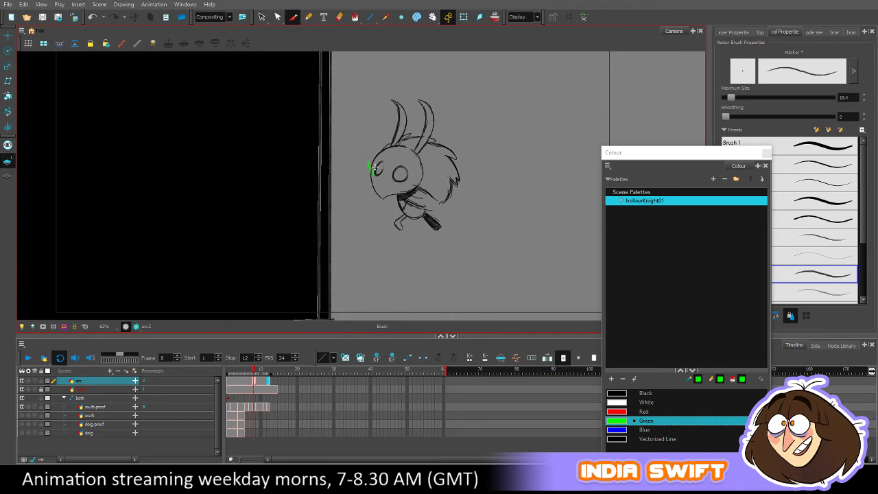
key(comma)
key(comma)
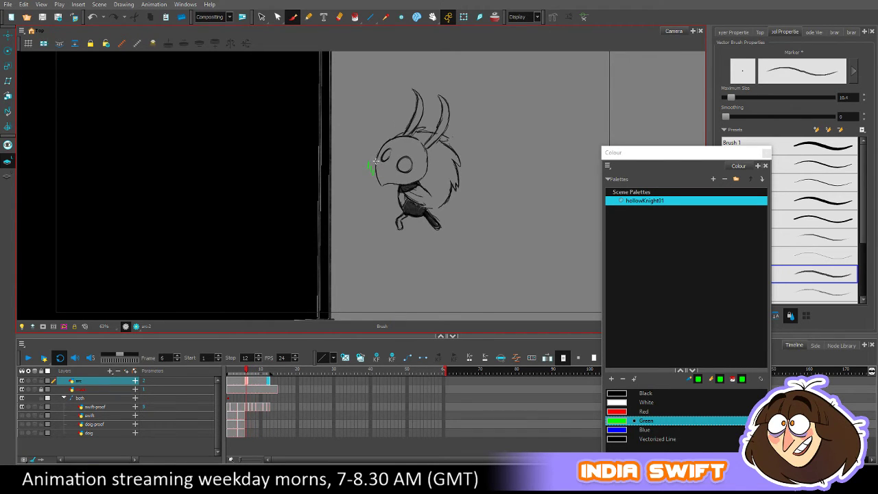
key(period)
key(period)
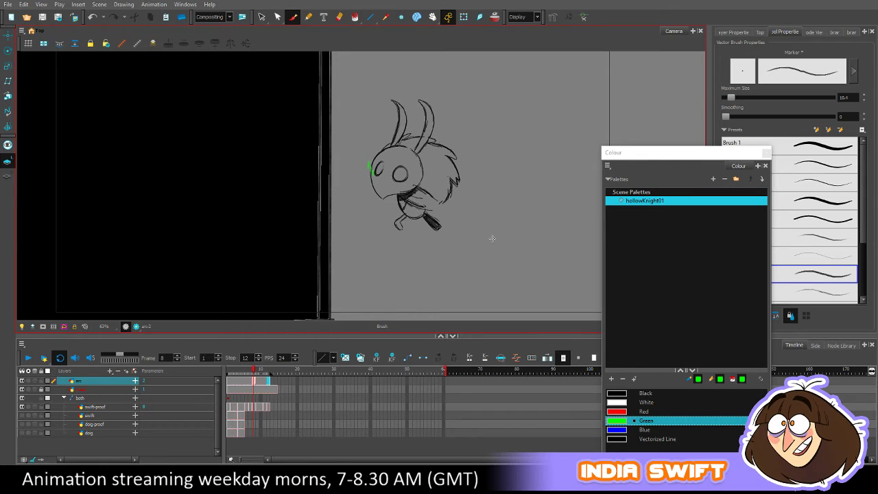
key(period)
key(period)
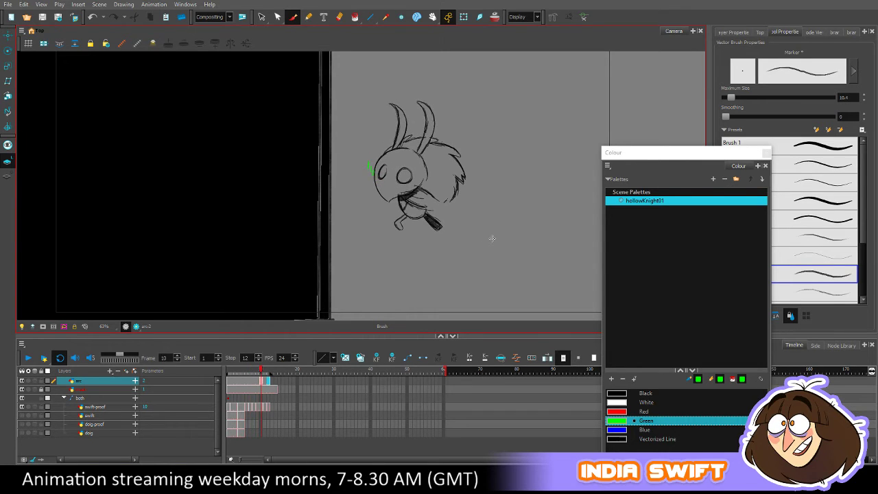
- Step back and forth through the cycle to compare the head's position with the green marks
key(comma)
key(comma)
key(comma)
key(comma)
key(comma)
key(comma)
key(comma)
key(comma)
key(comma)
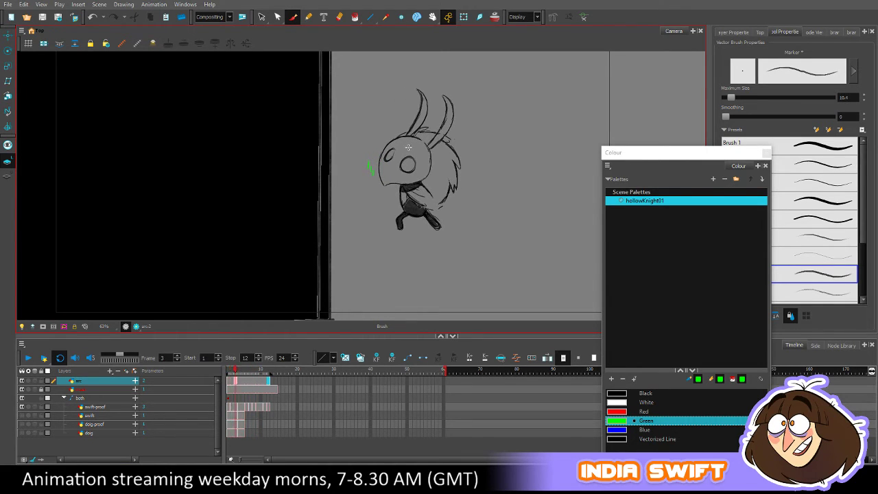
key(period)
key(period)
key(period)
key(period)
key(period)
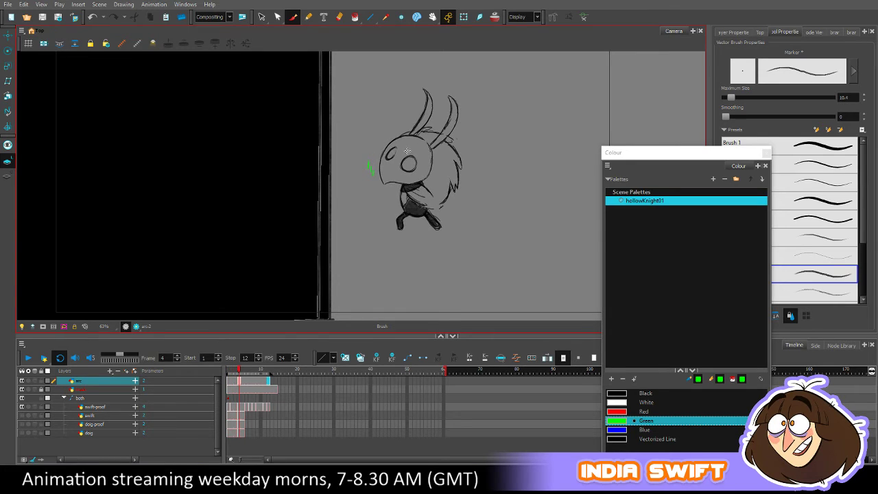
- Trace the front contour of the head with green arcs on the arc layer, frame by frame from 6 to 11
key(comma)
key(comma)
key(period)
key(period)
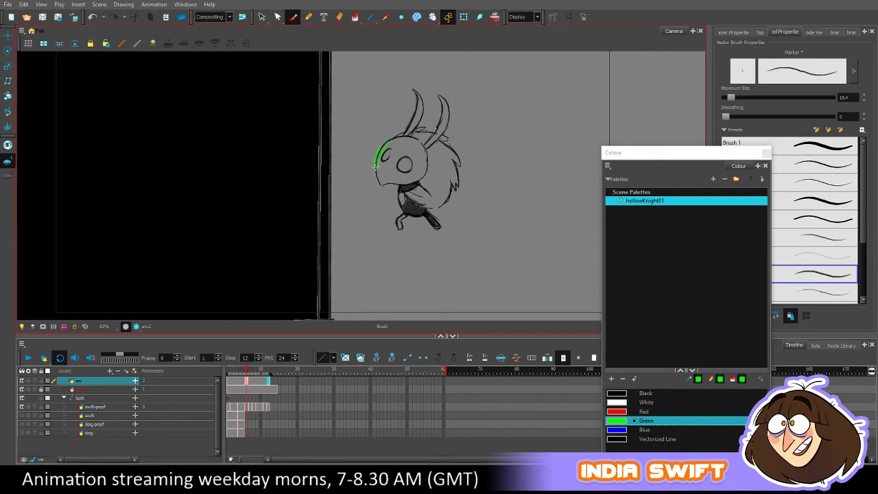
key(period)
drag(374, 155, 369, 174)
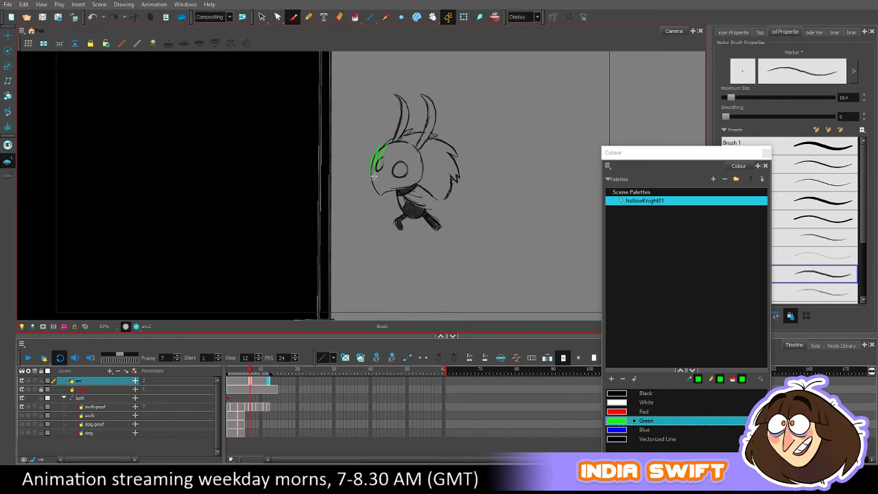
key(period)
key(period)
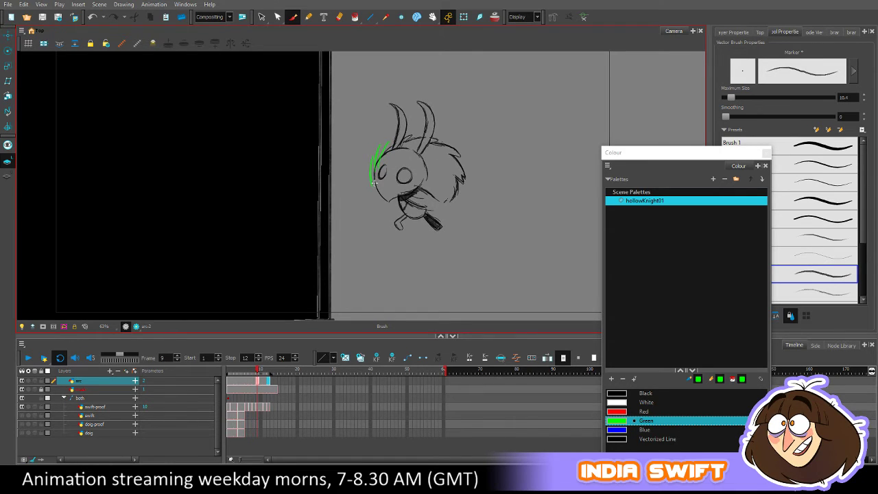
key(period)
key(period)
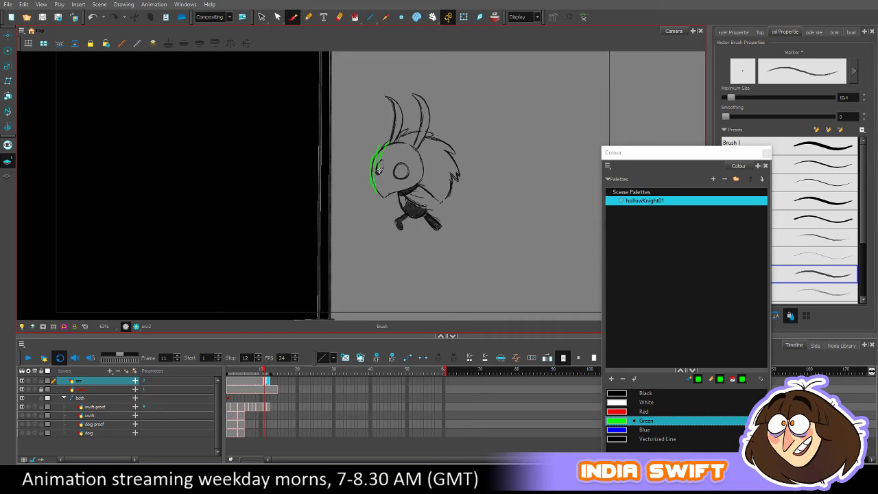
- Flip between frames 10, 11 and 12 to check the head's spacing against the green arcs
key(period)
key(period)
key(comma)
key(comma)
key(period)
key(comma)
key(period)
key(comma)
key(period)
key(comma)
key(comma)
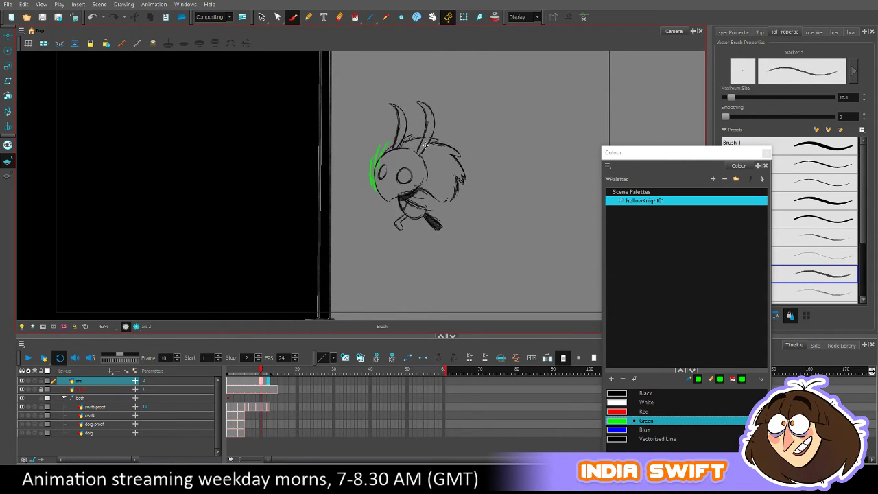
key(period)
key(period)
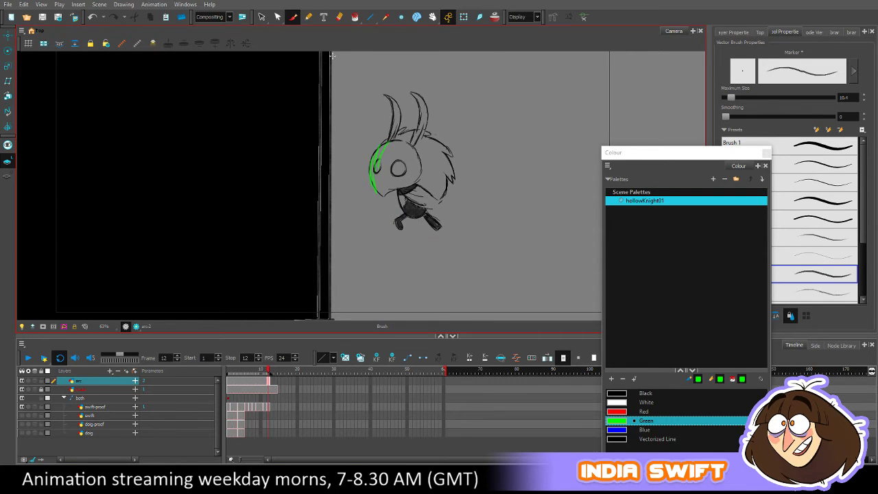
- Delete the swift-proof drawing at frame 12, set the playback stop to frame 11, and play the loop
click(267, 407)
key(Delete)
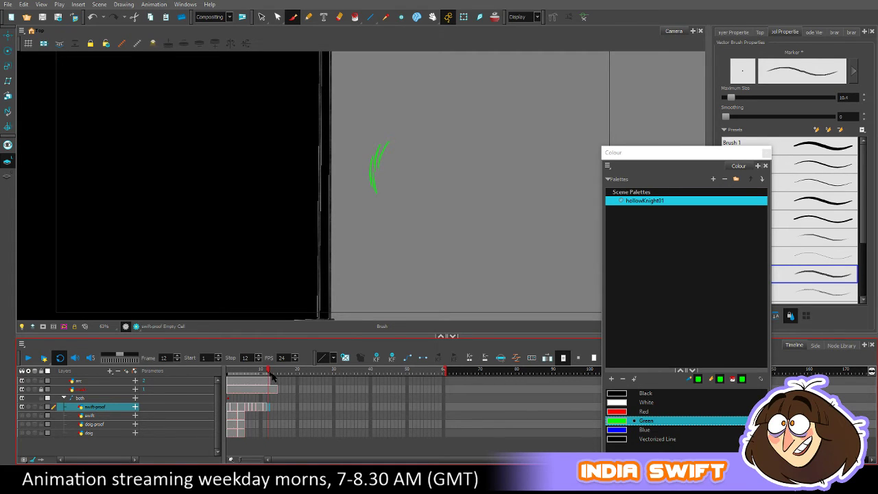
drag(270, 373, 268, 373)
click(29, 358)
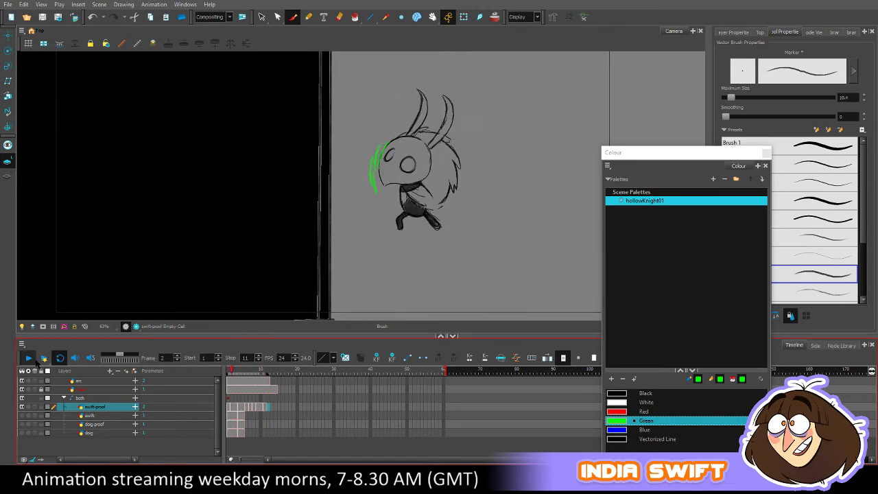
click(28, 358)
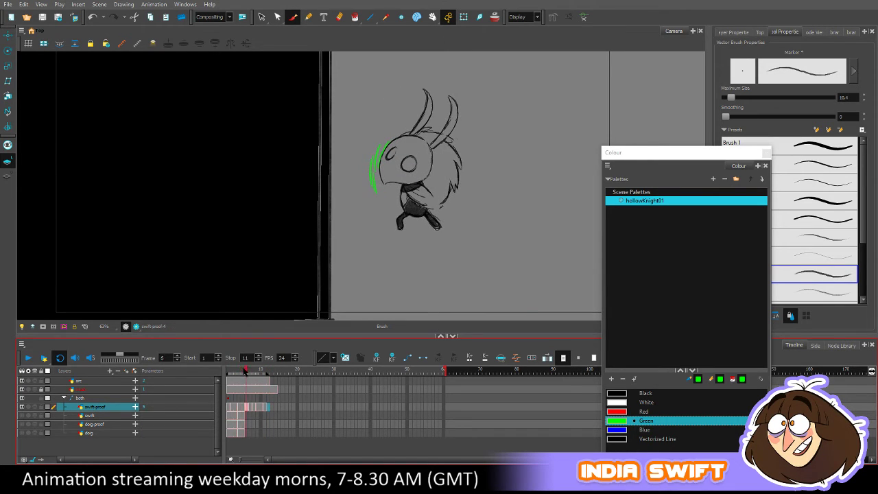
- On frame 6, select the character's head with horns and mane and shift it slightly away from the green arcs
click(230, 373)
mouse_move(230, 373)
mouse_down()
mouse_move(247, 372)
mouse_move(222, 383)
mouse_move(247, 374)
mouse_up()
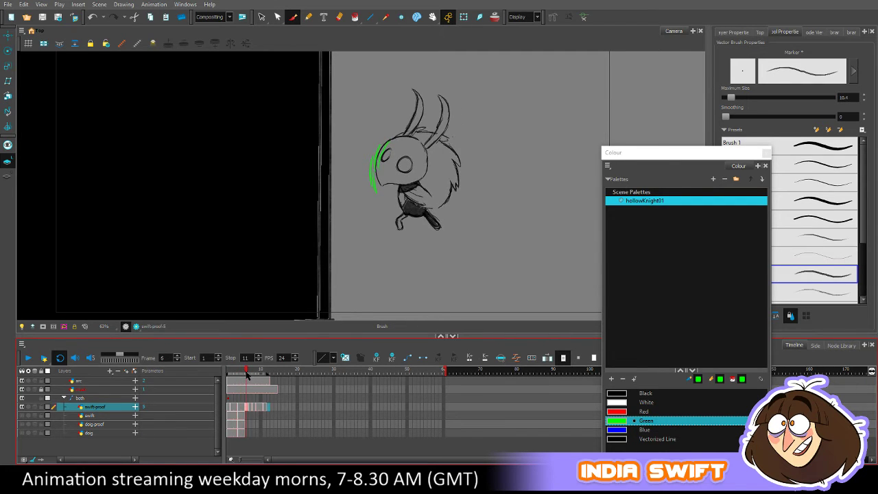
click(261, 17)
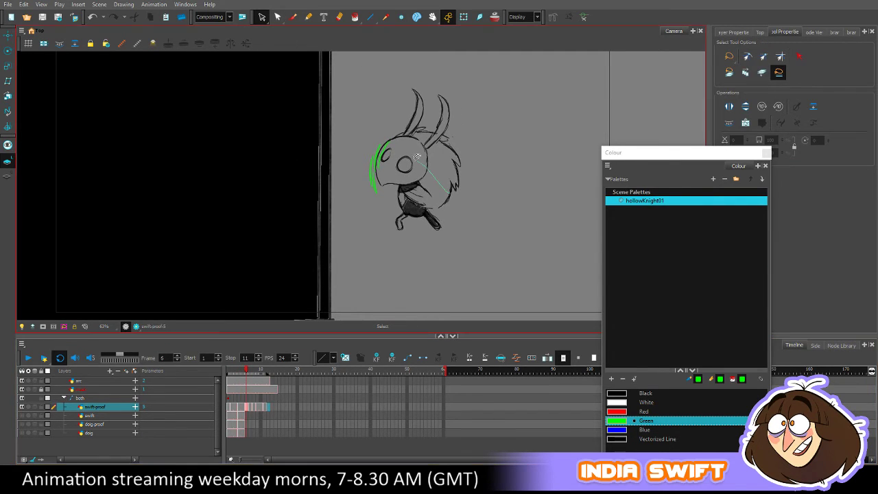
mouse_move(392, 88)
mouse_down()
mouse_move(378, 189)
mouse_move(420, 98)
mouse_move(408, 86)
mouse_up()
click(495, 111)
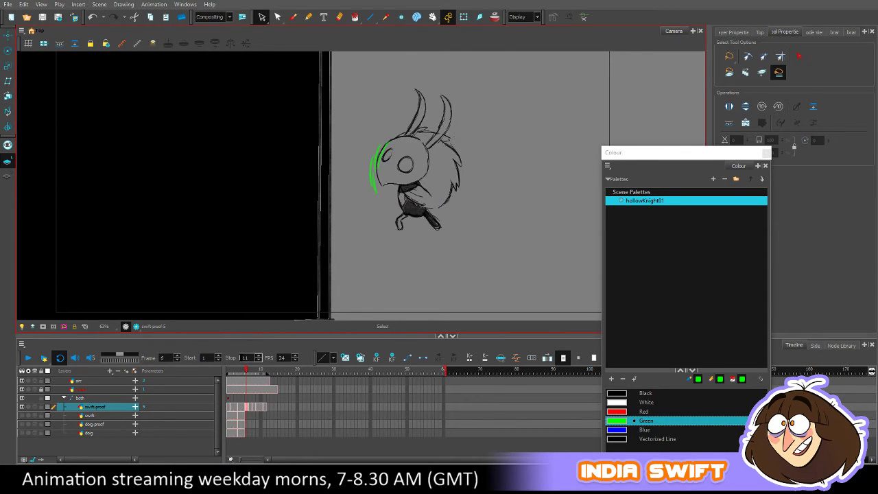
- On frame 7, select the head with its horns and mane and nudge it slightly against the green arcs
drag(244, 370, 251, 370)
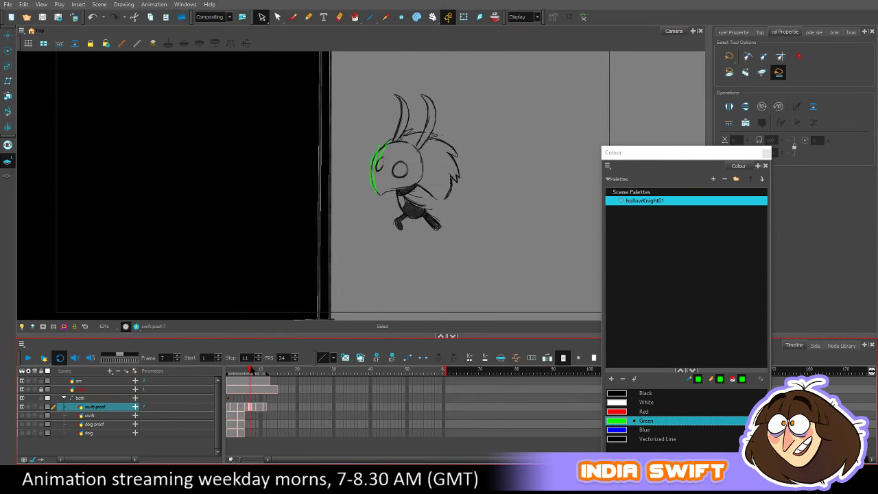
mouse_move(439, 196)
mouse_down()
mouse_move(354, 189)
mouse_move(353, 91)
mouse_up()
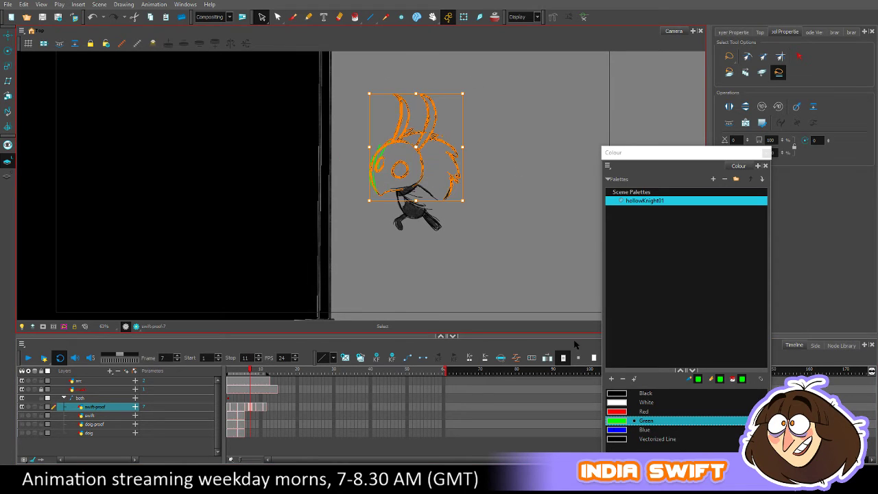
key(Right)
key(Right)
- On frame 9, select the head with its horns and mane and shift it slightly toward the green arcs
drag(250, 376, 258, 376)
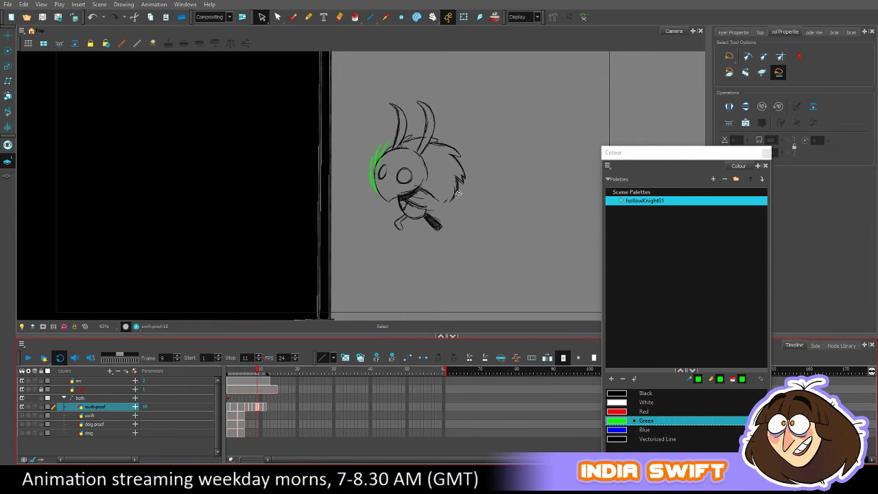
mouse_move(455, 195)
mouse_down()
mouse_move(389, 205)
mouse_move(519, 207)
mouse_up()
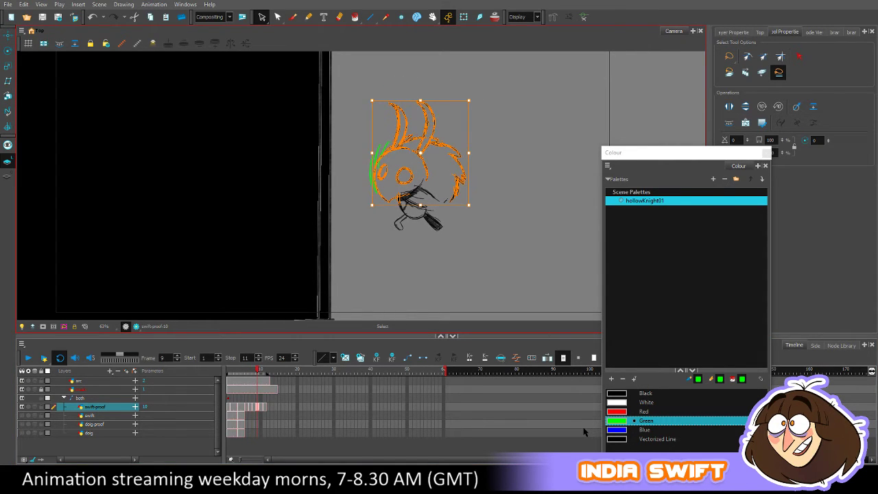
key(alt+0)
key(alt+s)
mouse_move(460, 194)
mouse_down()
mouse_move(434, 178)
mouse_move(452, 189)
mouse_up()
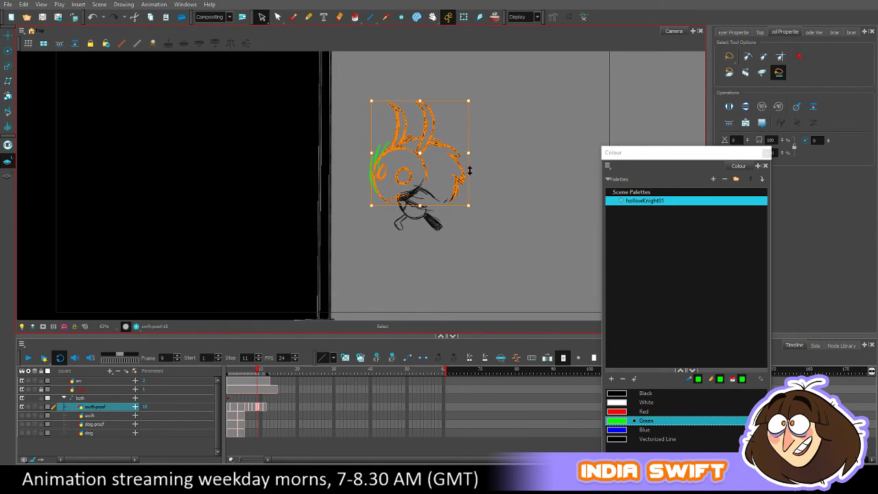
key(period)
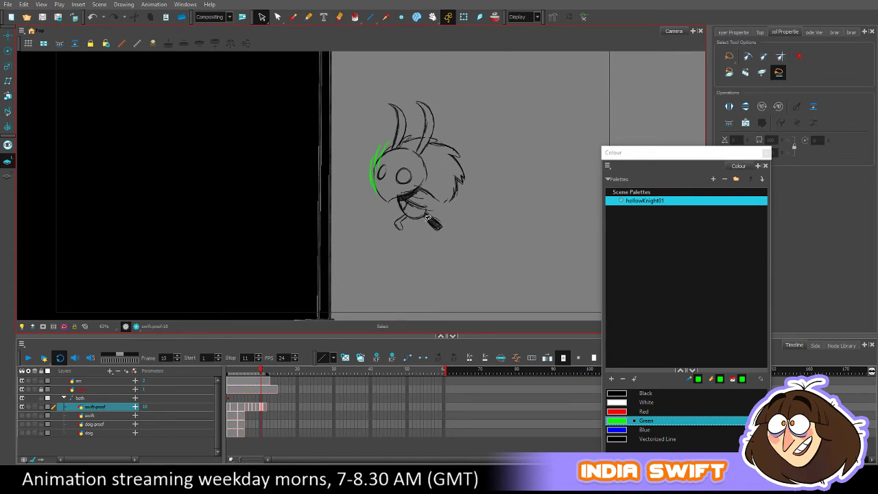
- Play the loop from frame 1 with the green arc layer hidden, and save the scene
mouse_move(264, 378)
mouse_down()
mouse_move(240, 373)
mouse_move(269, 370)
mouse_move(175, 374)
mouse_up()
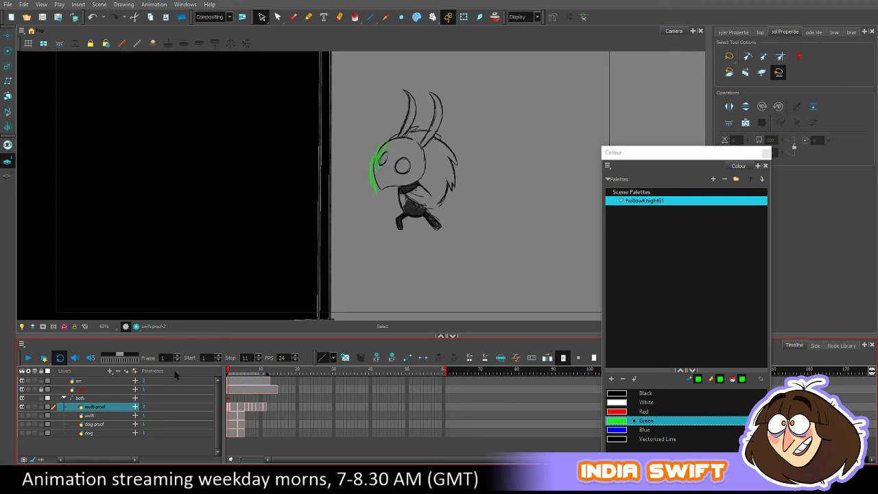
click(30, 358)
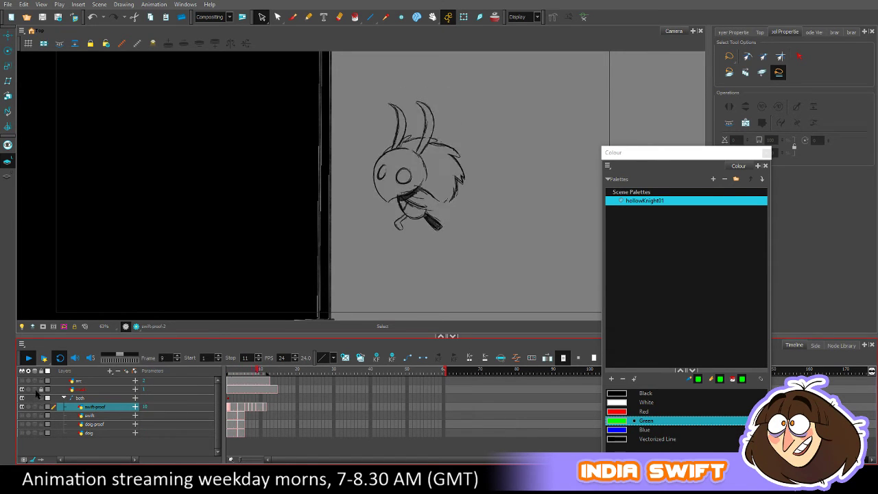
click(29, 358)
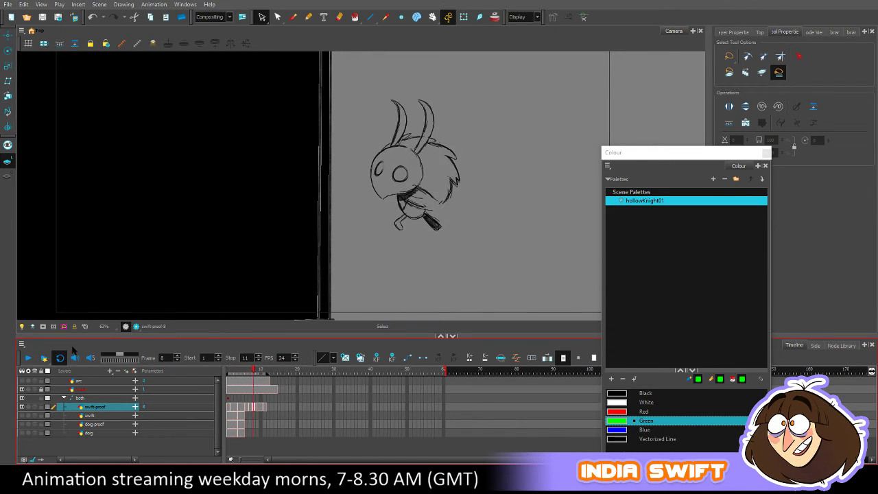
click(230, 371)
key(ctrl+s)
- On frame 4, select the back contour of the mane and shift it slightly away from the head
key(.)
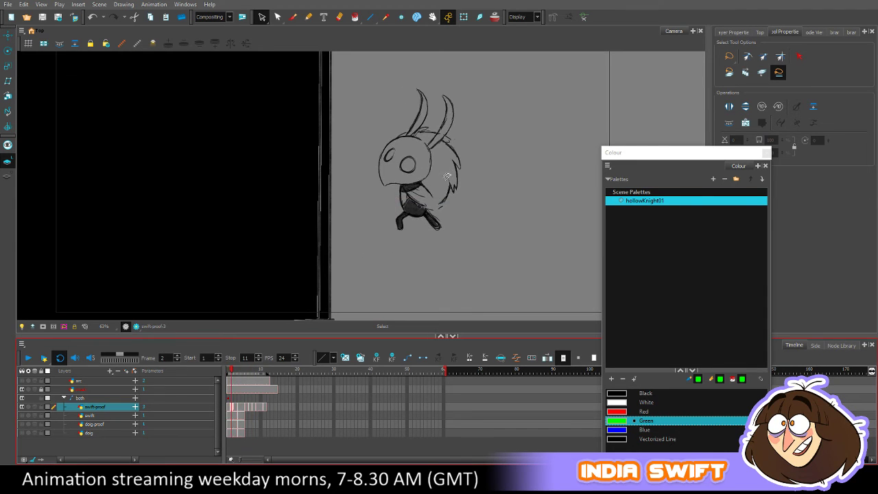
key(.)
key(period)
key(period)
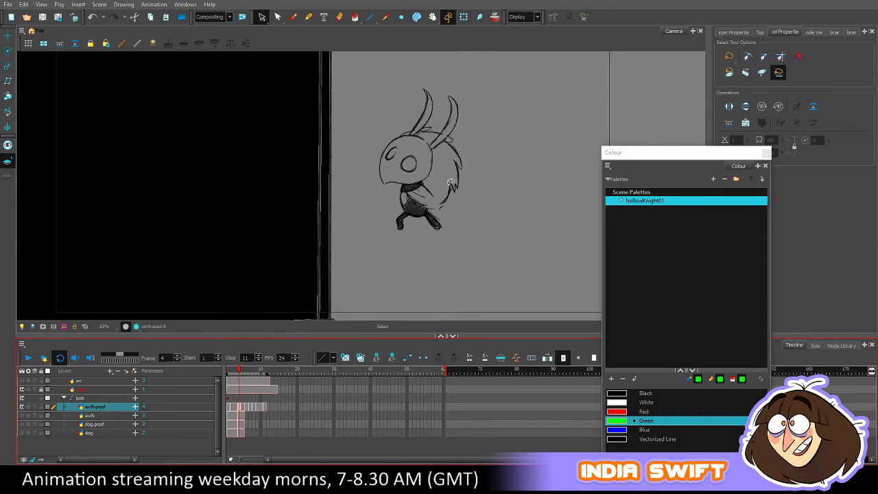
click(462, 163)
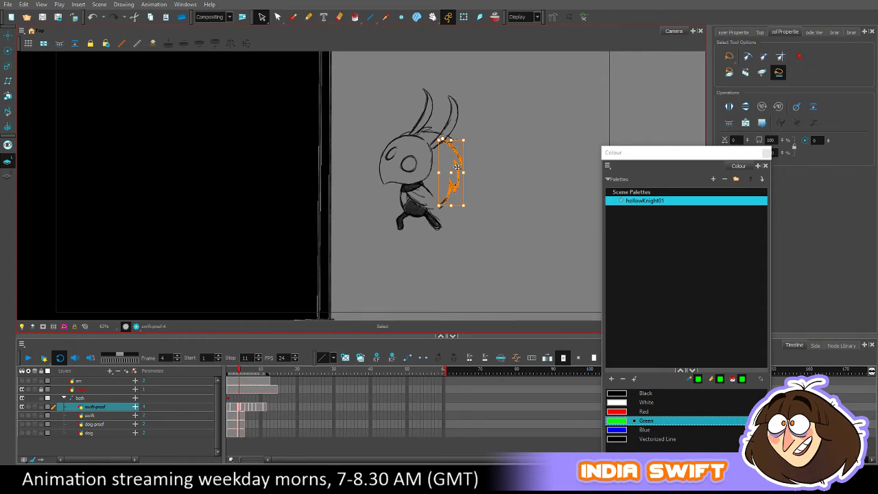
- Select the mane's back contour on frames 6 and 7 and adjust its position slightly on each
key(period)
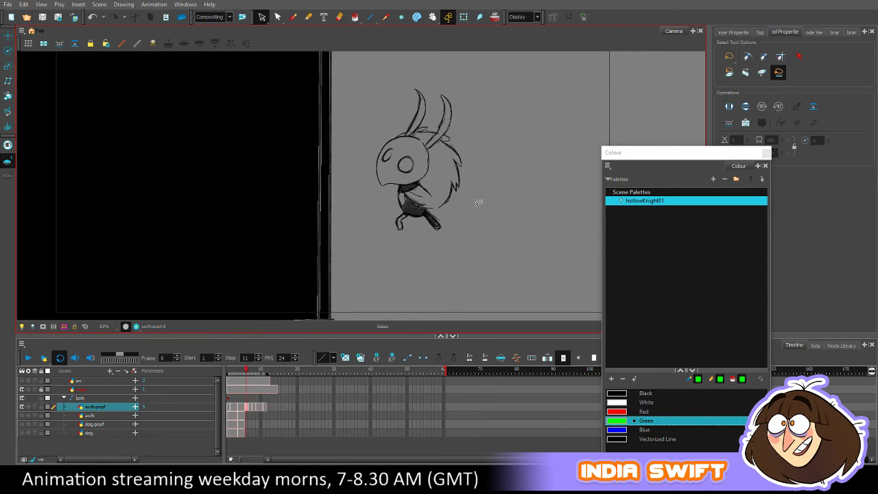
click(444, 190)
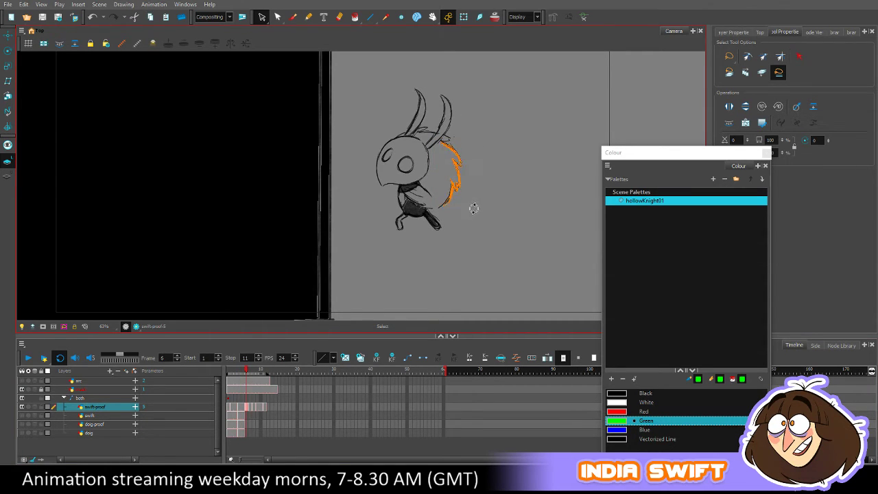
key(period)
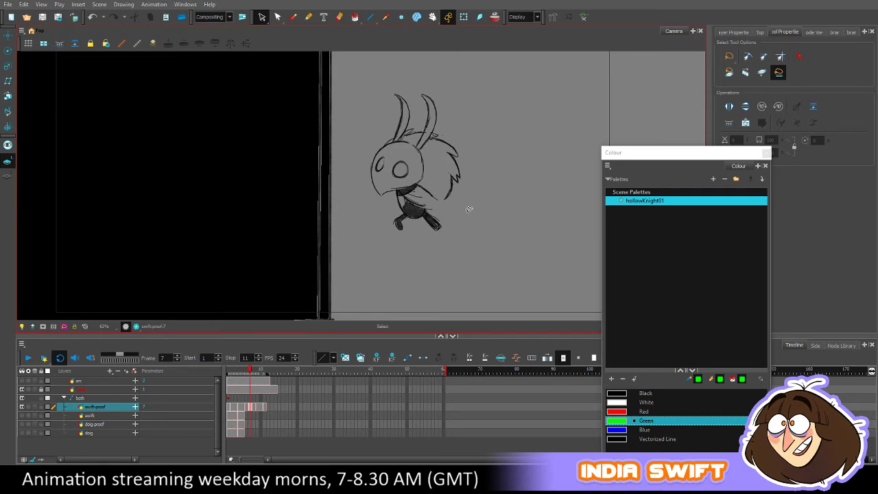
click(440, 187)
key(period)
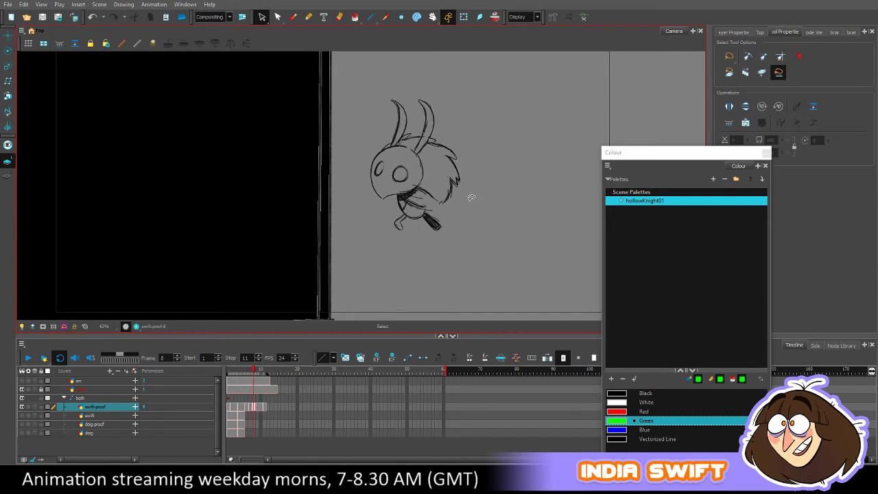
- On frame 9, select the mane's back contour and move it slightly closer to the head
key(period)
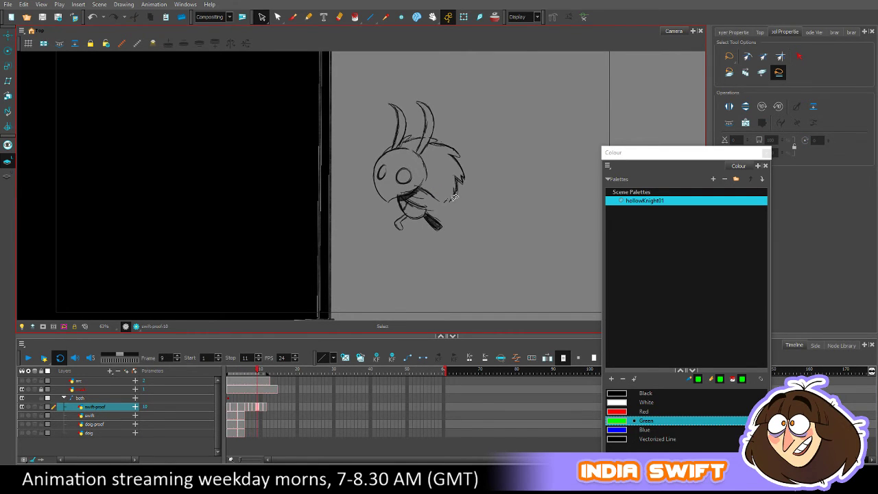
click(454, 197)
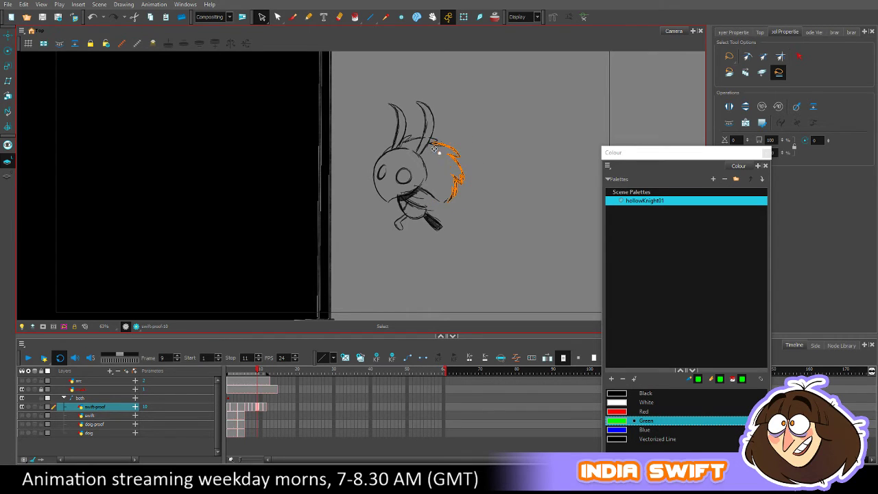
click(480, 145)
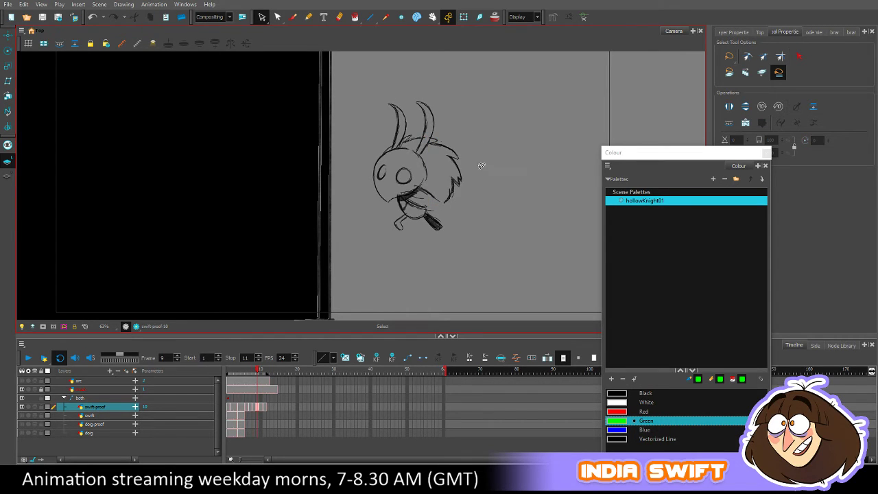
- Flip back and forth through the loop's frames to examine the mane's spacing and movement
key(period)
key(period)
key(comma)
key(comma)
key(comma)
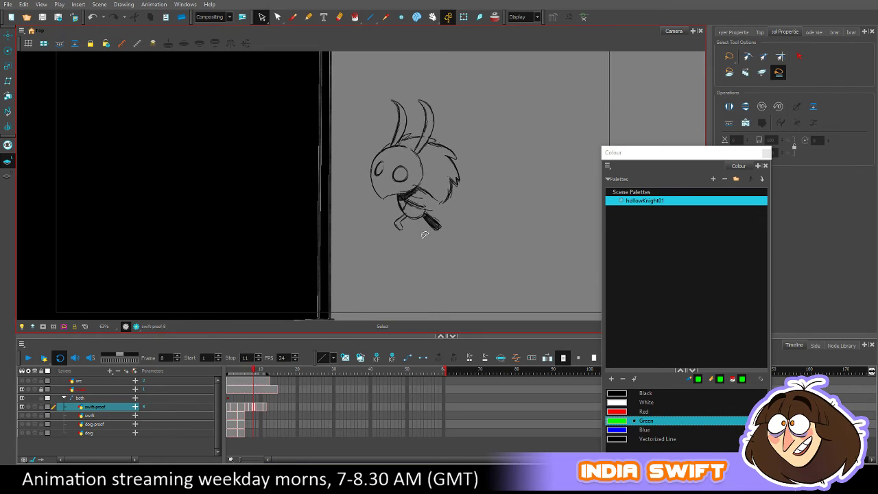
key(comma)
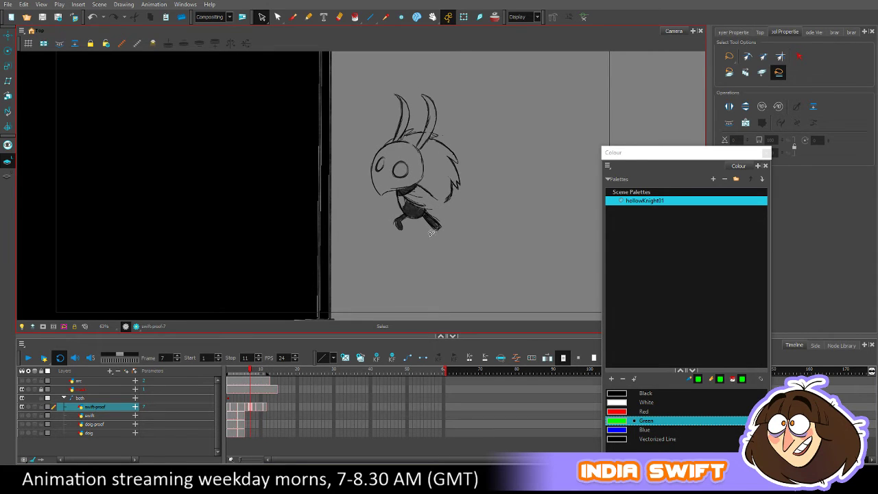
key(comma)
key(comma)
key(comma)
key(period)
key(period)
key(period)
key(comma)
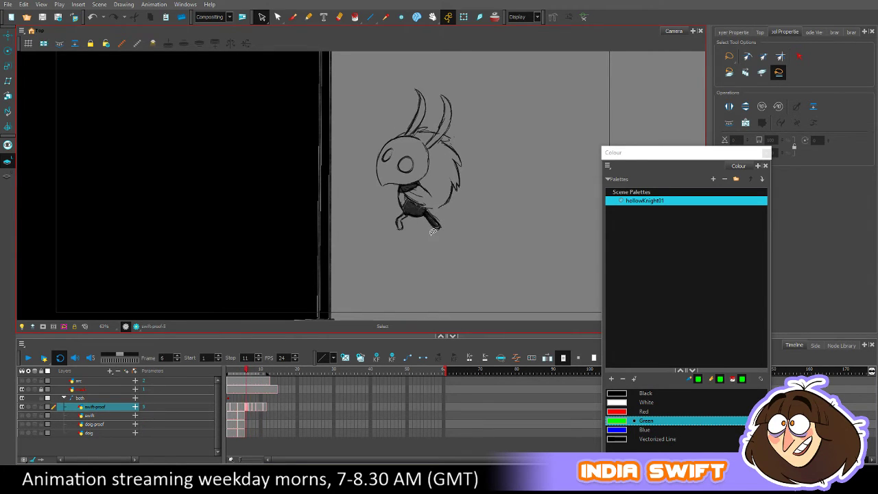
key(comma)
key(comma)
key(comma)
key(period)
key(period)
key(period)
key(comma)
key(comma)
key(comma)
key(comma)
key(comma)
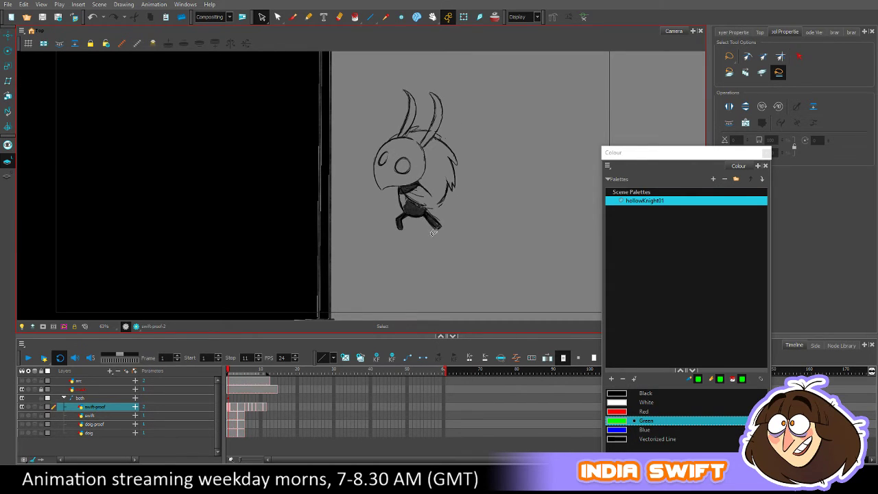
key(period)
key(period)
key(period)
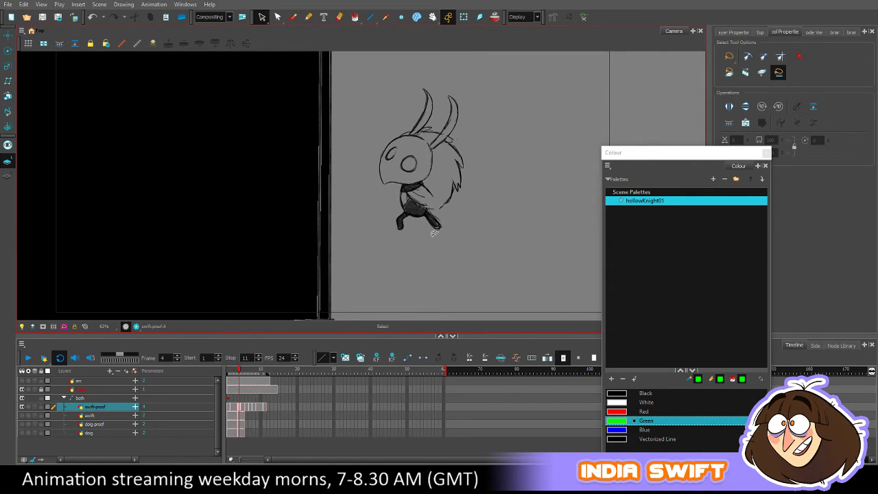
- On frame 6, lasso the mane's back contour and fine-tune its position by comparing it with frame 5
key(period)
key(period)
drag(470, 140, 452, 237)
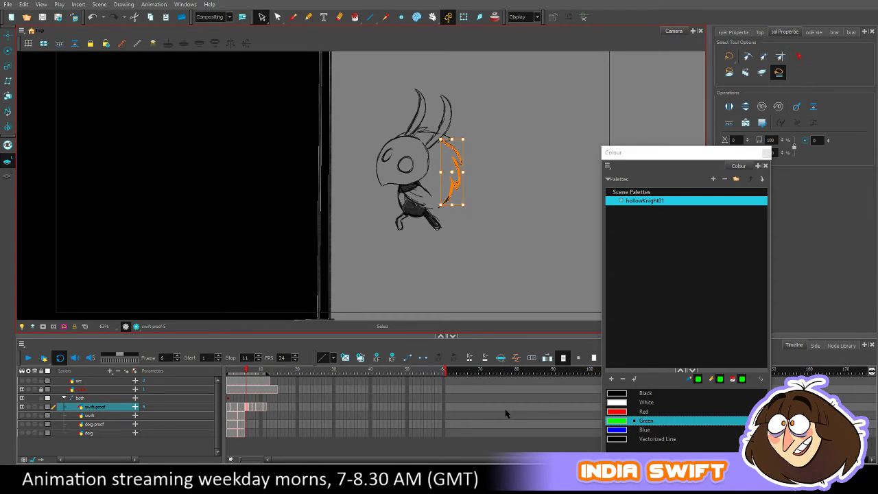
key(comma)
key(period)
key(comma)
key(period)
key(comma)
key(period)
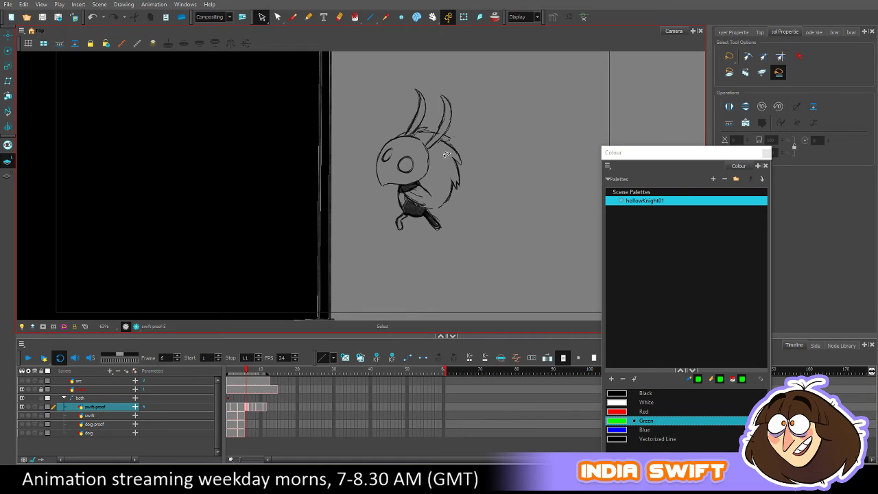
drag(446, 154, 442, 148)
- Flip repeatedly between frames 1 and 6 to check how the mane follows the head
key(comma)
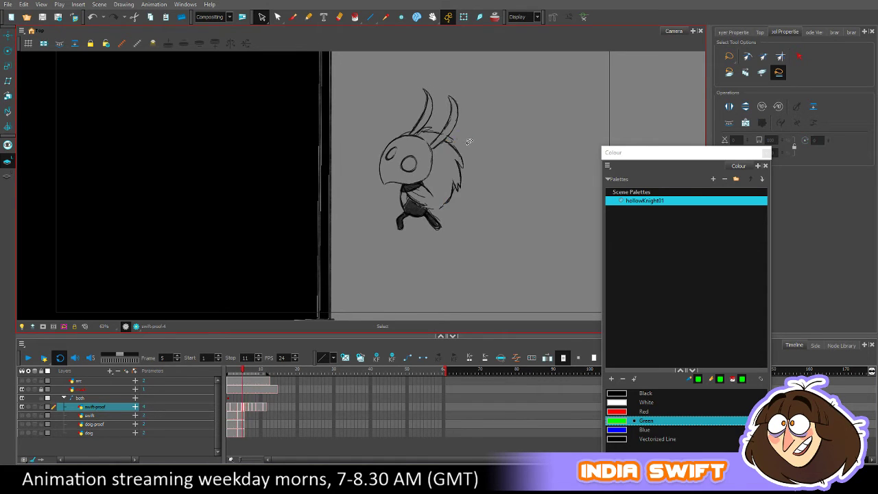
key(period)
key(comma)
key(period)
key(comma)
key(comma)
key(comma)
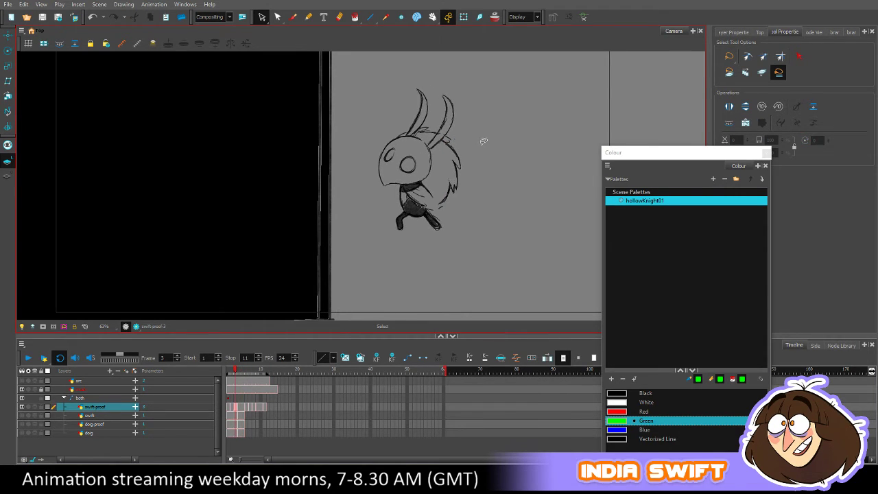
key(period)
key(period)
key(period)
key(comma)
key(comma)
key(comma)
key(comma)
key(period)
key(period)
key(comma)
key(comma)
key(comma)
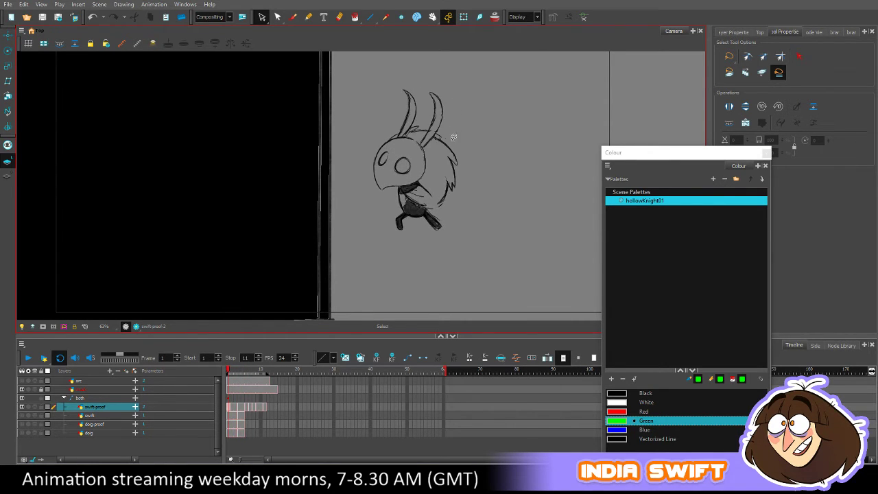
key(period)
key(period)
key(period)
key(comma)
key(comma)
key(comma)
key(period)
key(period)
key(period)
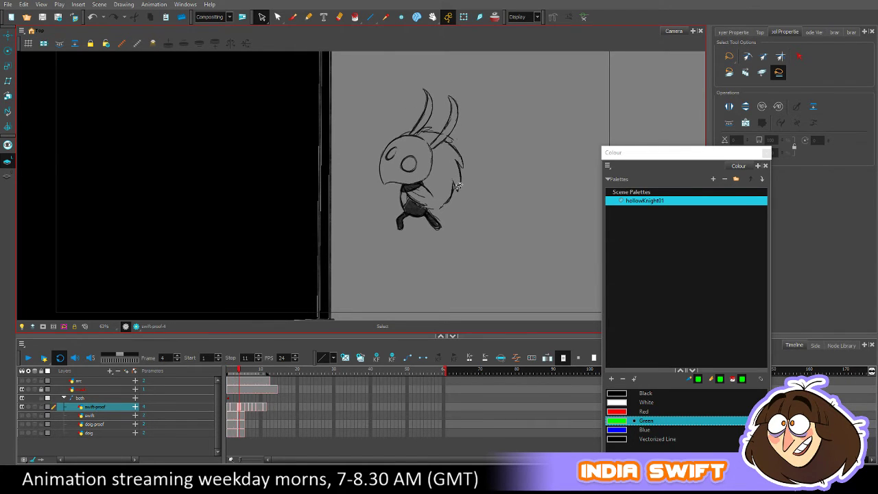
- Select the mane's back contour on frames 6 and 4 and nudge it slightly to even out the spacing
key(period)
key(period)
click(456, 164)
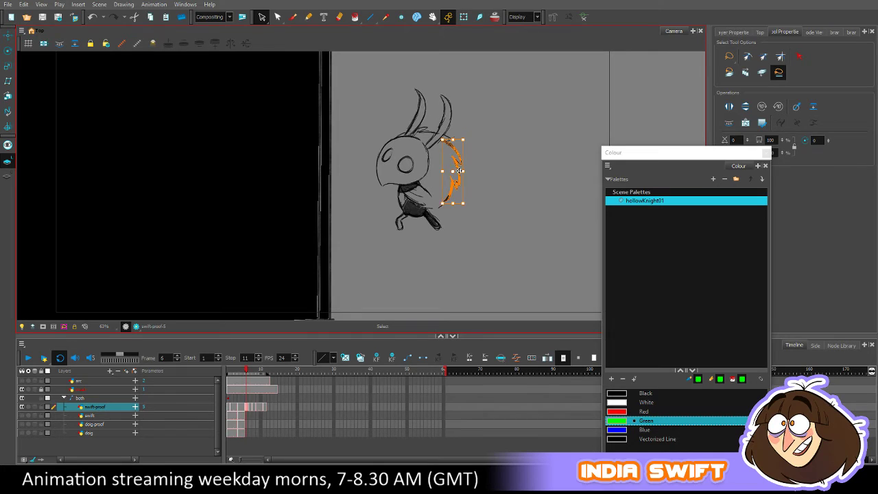
key(comma)
key(comma)
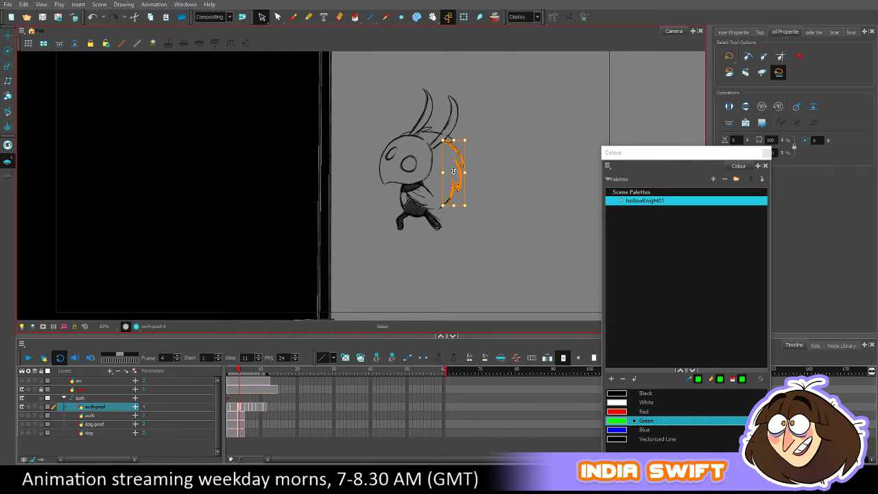
- Flip through the loop's frames again to check the adjusted mane contours on frames 4 and 6
key(period)
key(period)
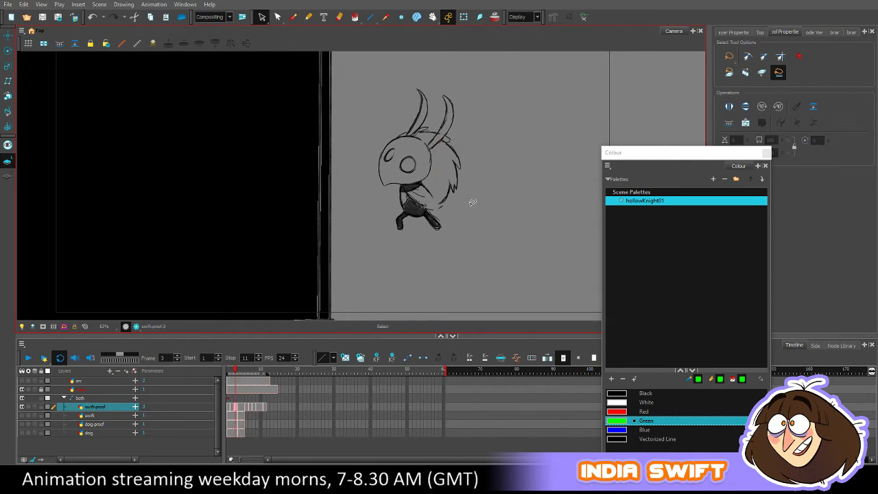
key(comma)
key(comma)
key(comma)
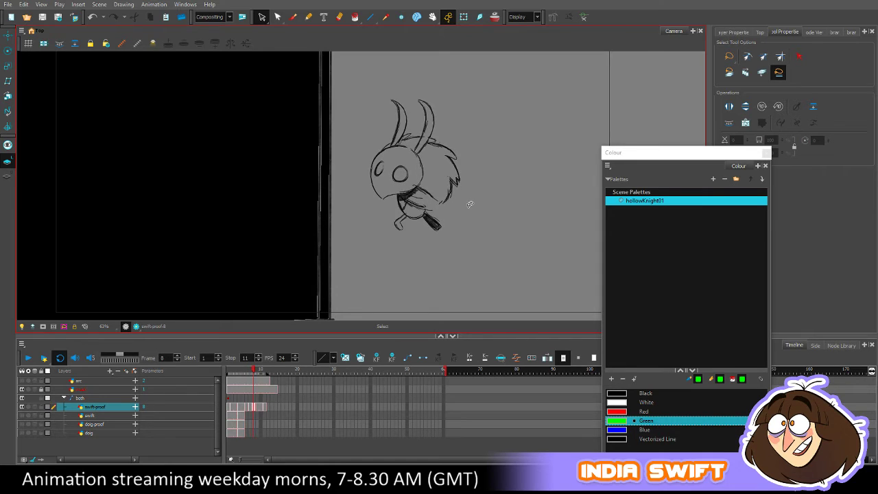
key(period)
key(period)
key(period)
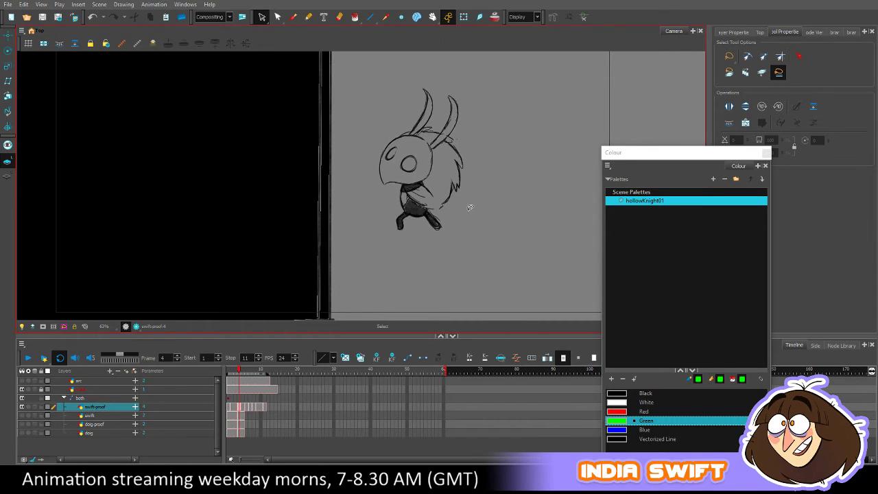
- On frame 7, lasso the mane's back contour and fine-tune its position by comparing it with frame 6
key(period)
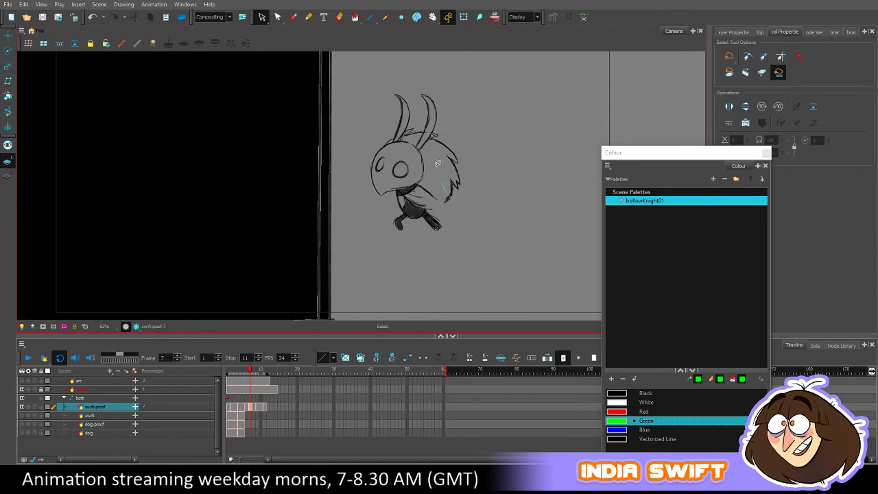
drag(438, 163, 464, 174)
key(comma)
key(period)
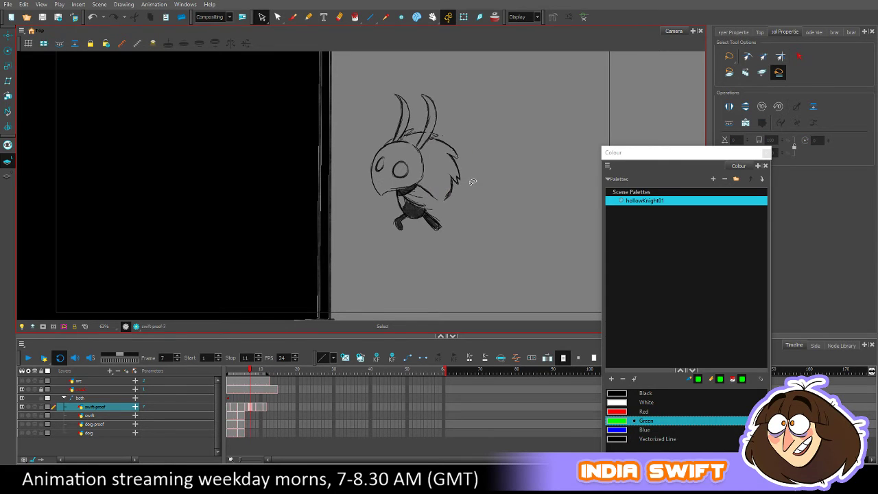
- On frame 8, reposition the mane's back contour against frame 7 and adjust the hair tuft between the horns
key(period)
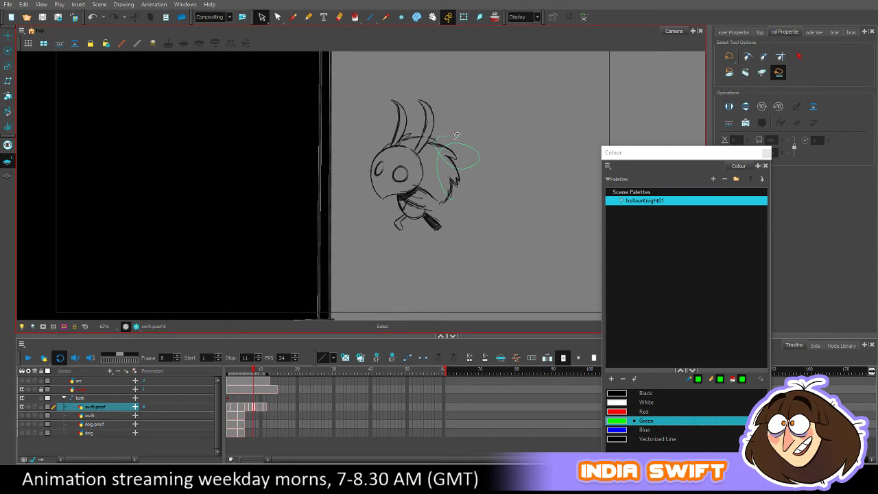
click(456, 153)
drag(452, 139, 453, 150)
key(comma)
key(period)
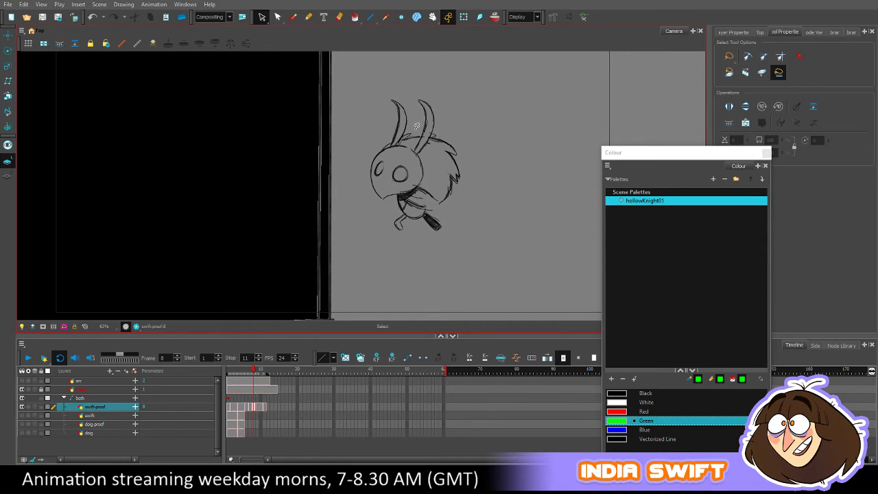
click(415, 140)
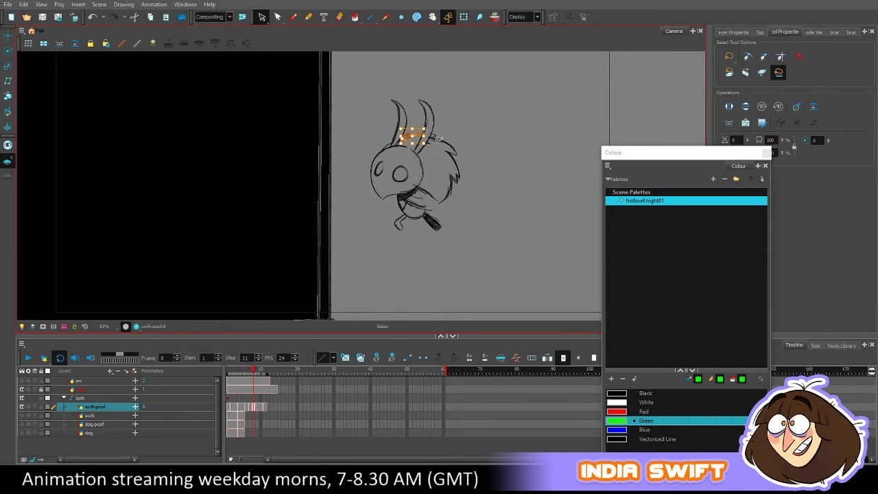
key(Delete)
- On frame 9, lasso the mane's back contour and nudge it into line with frame 8
key(period)
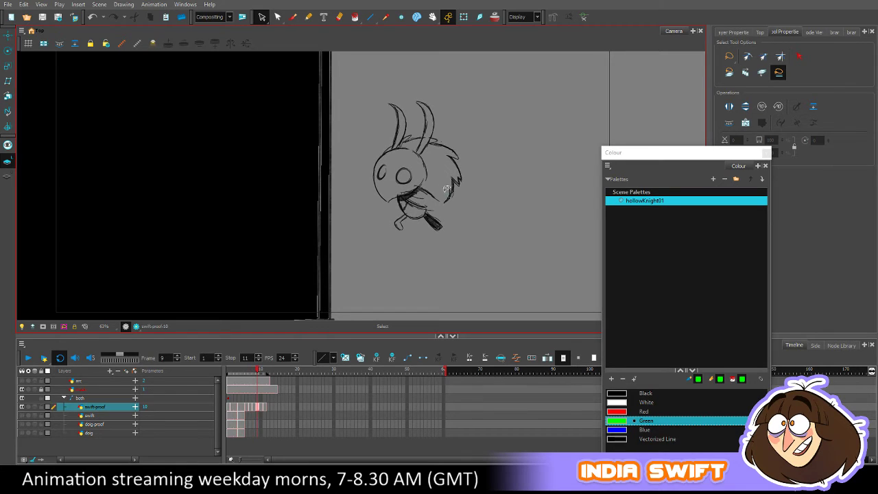
mouse_move(478, 159)
mouse_down()
mouse_move(466, 176)
mouse_move(454, 160)
mouse_up()
key(comma)
key(period)
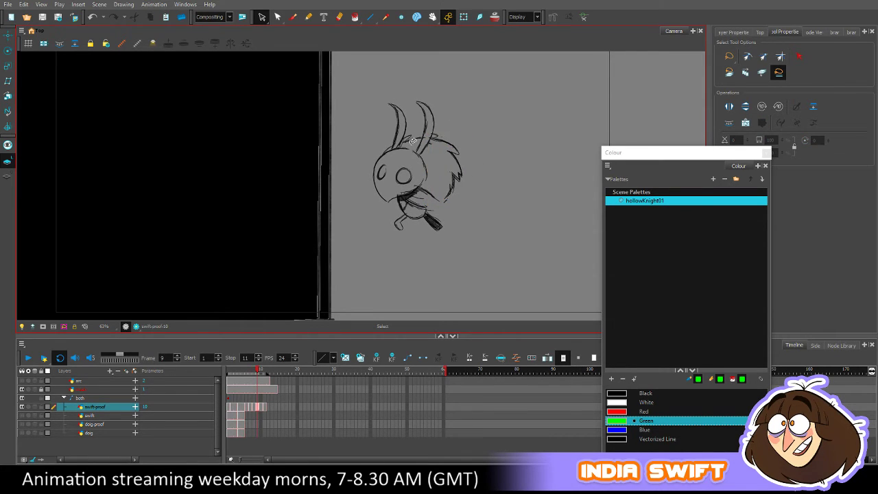
- Select the hair tuft between the horns on frame 9 and adjust its position against frame 8
mouse_move(413, 140)
mouse_down()
mouse_move(460, 138)
mouse_move(468, 149)
mouse_move(417, 138)
mouse_up()
click(466, 149)
key(comma)
key(period)
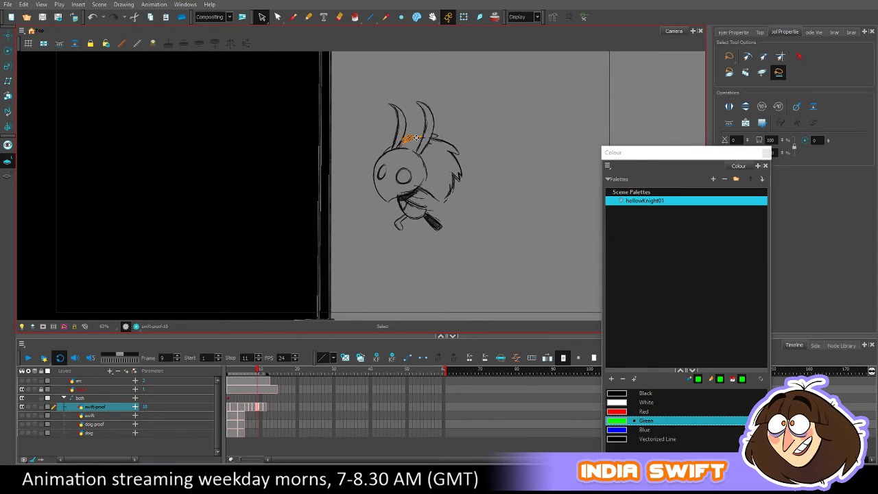
- Compare frame 9 with frames 7 and 8, and shift frame 9's mane contour outward, away from the head
key(comma)
key(comma)
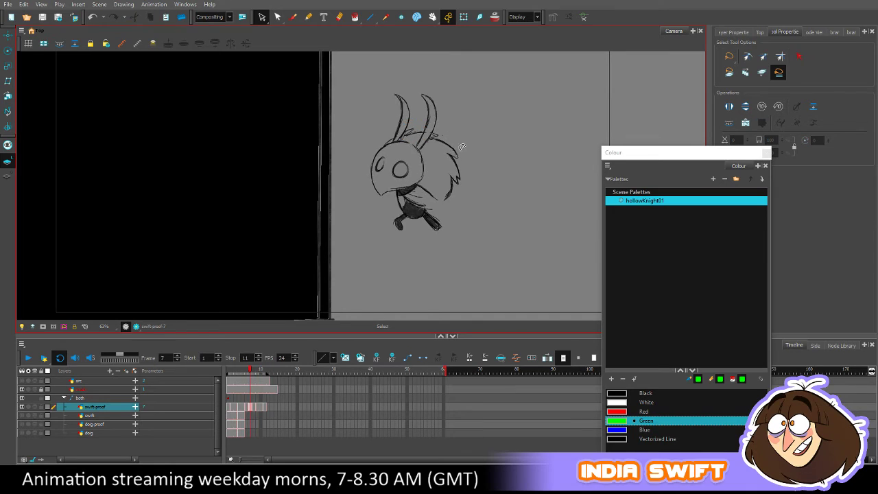
key(period)
key(period)
mouse_move(458, 173)
mouse_down()
mouse_move(449, 129)
mouse_move(466, 168)
mouse_up()
key(comma)
key(period)
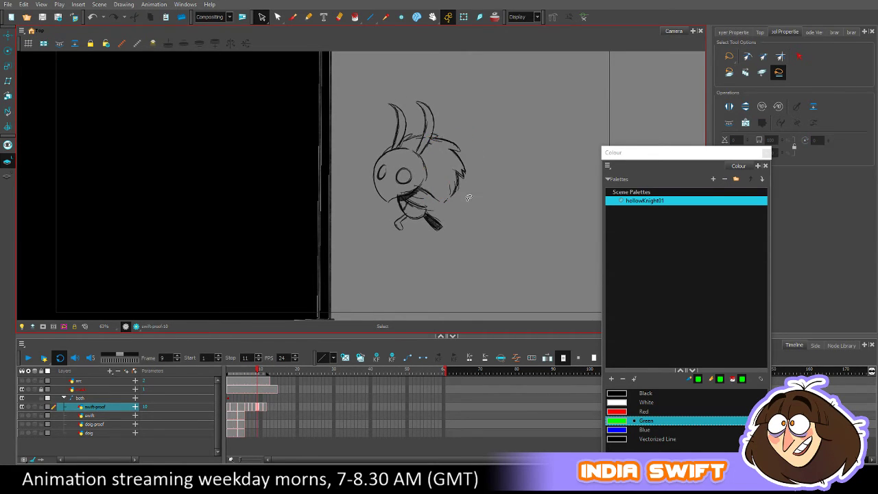
- Flip through frames 6 to 9 and adjust the upper part of frame 9's mane contour to match the motion
key(comma)
key(comma)
key(comma)
key(period)
key(period)
key(period)
mouse_move(447, 129)
mouse_down()
mouse_move(461, 184)
mouse_move(429, 140)
mouse_up()
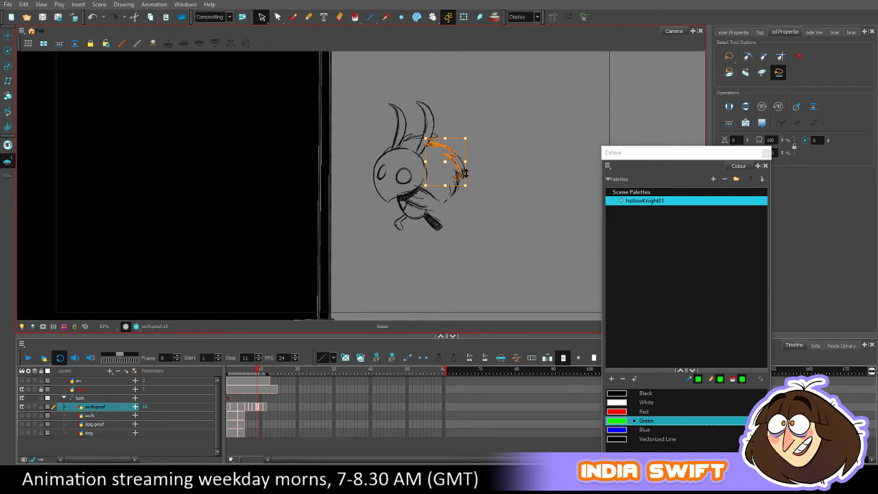
key(comma)
key(period)
key(comma)
key(period)
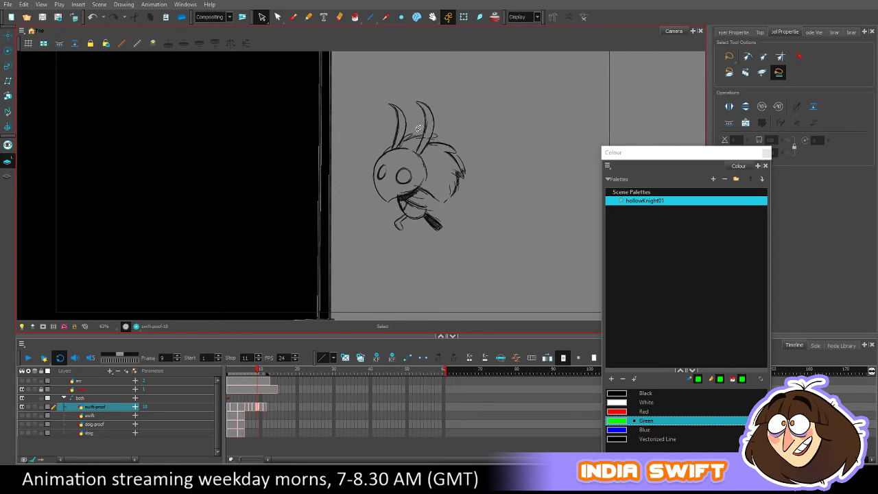
- Select the mane's top stroke behind the horns on frame 9 and adjust it against the preceding frames
click(418, 128)
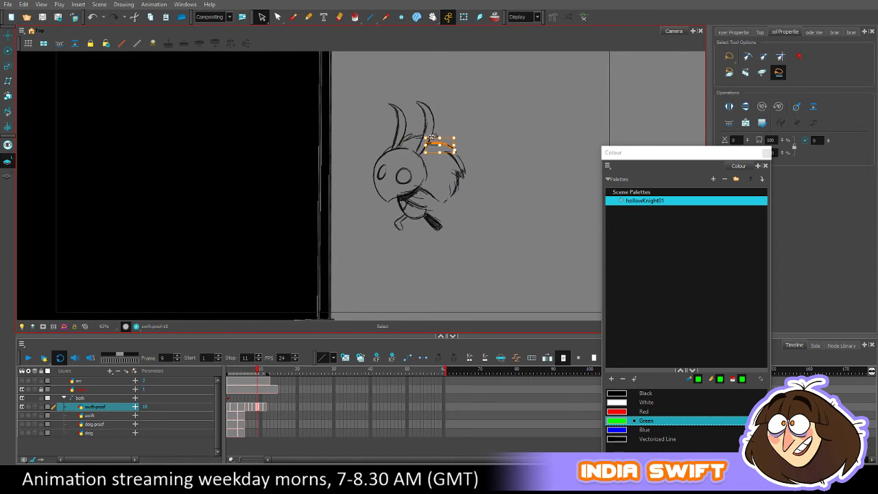
key(comma)
key(comma)
key(comma)
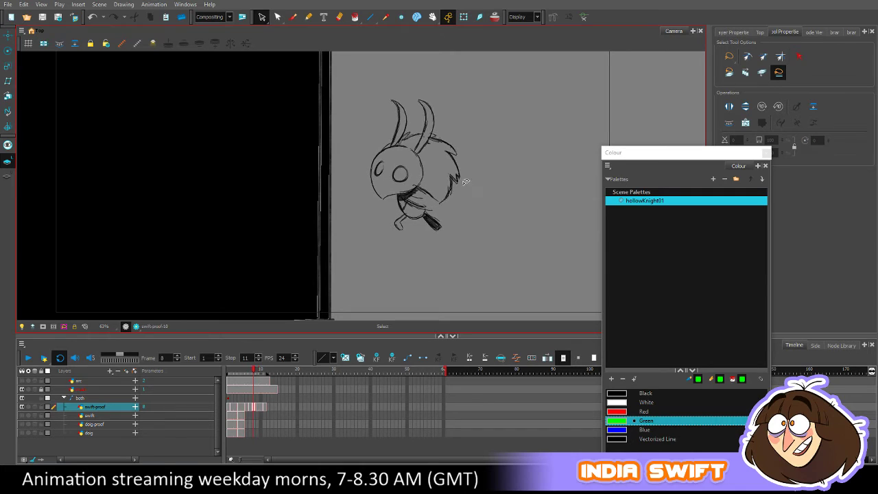
key(period)
key(period)
key(period)
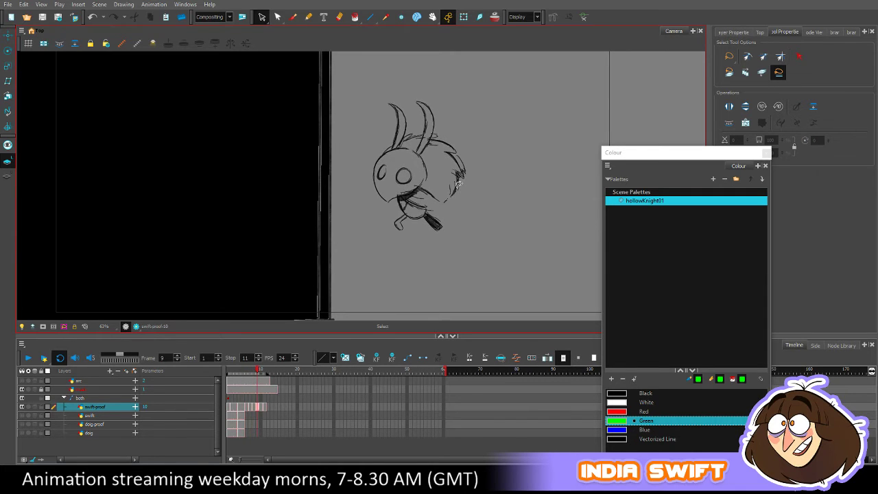
- Lasso the mane's outermost spike on frame 9 and rework it to sit closer to the head
drag(475, 176, 478, 138)
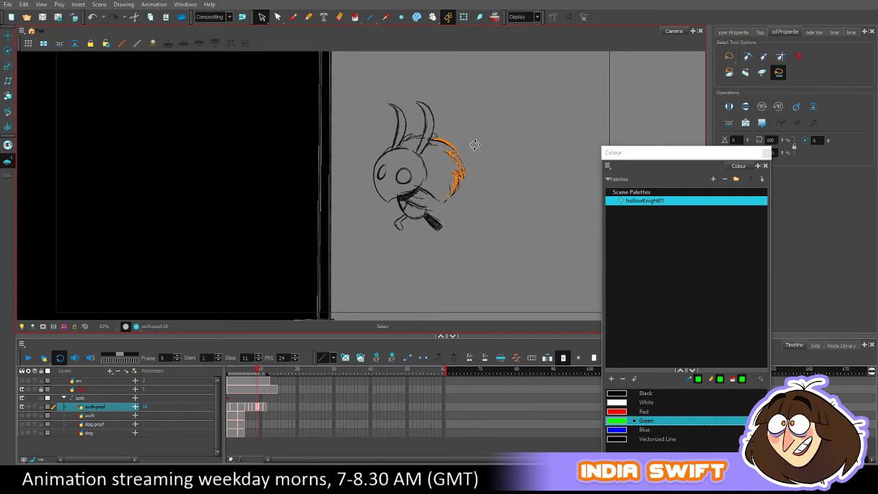
click(488, 150)
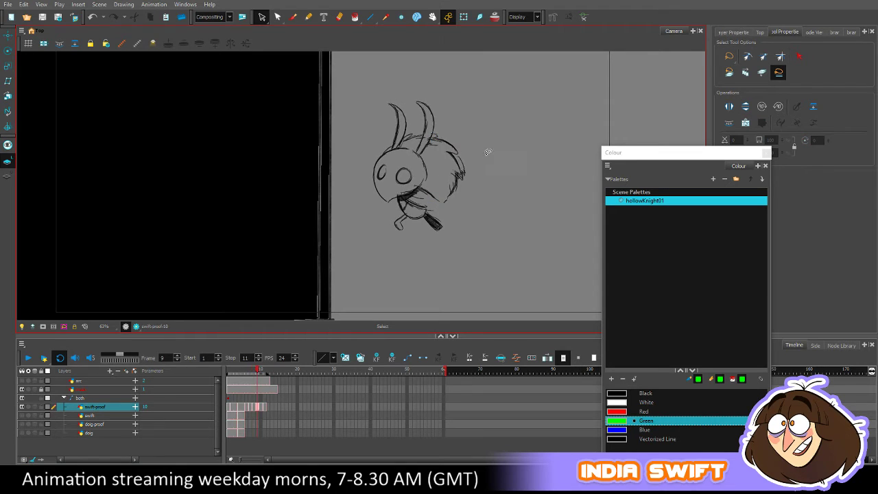
drag(465, 166, 463, 162)
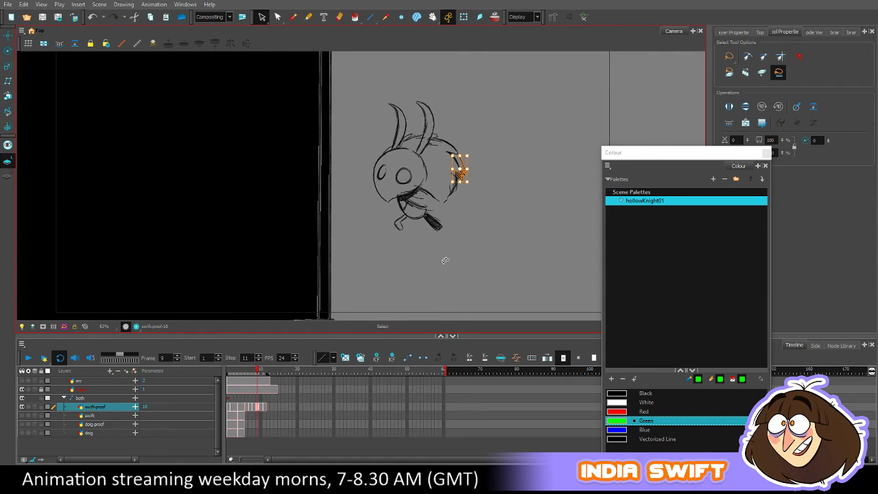
key(Delete)
key(comma)
key(comma)
key(period)
key(period)
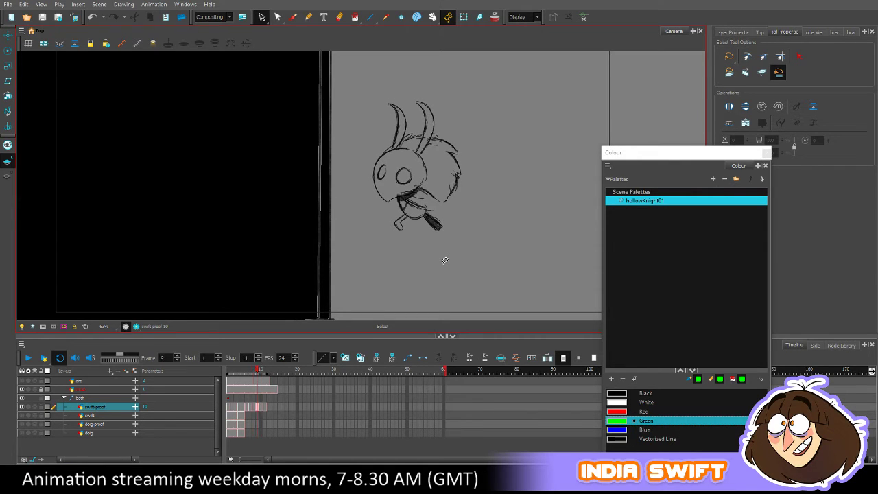
- Select the lower half of frame 9's mane contour and nudge it slightly, comparing it with frame 8
click(460, 193)
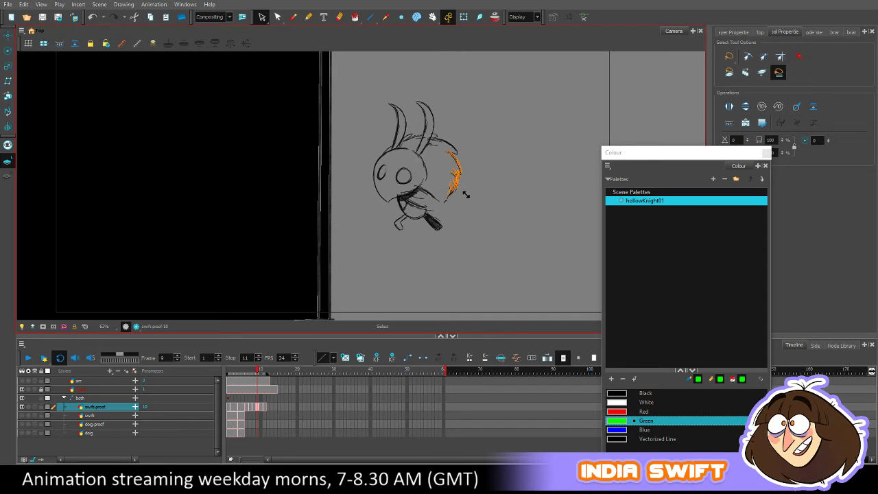
key(comma)
key(period)
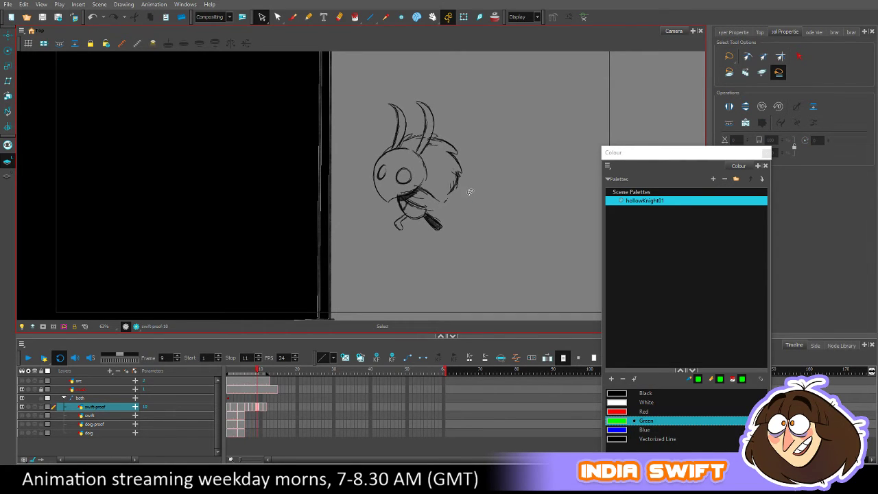
- Step through the remaining frames and play the loop to check the mane movement
key(period)
key(period)
key(comma)
key(period)
key(period)
key(period)
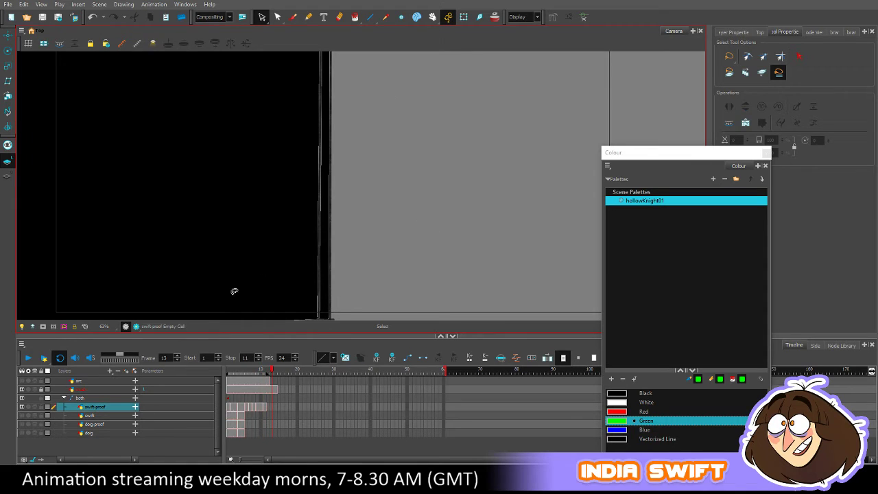
click(28, 358)
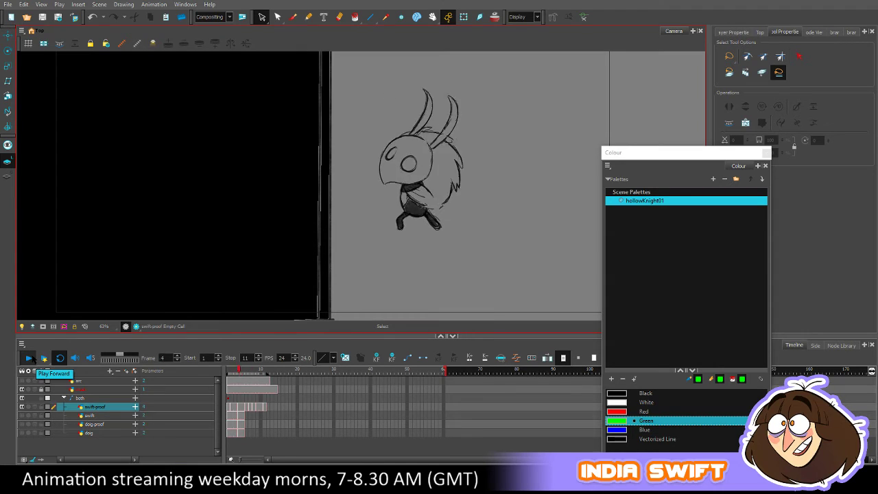
click(30, 358)
- On frame 9, delete the mane's whole back contour along with its leftover lower stroke
click(243, 372)
drag(242, 371, 258, 369)
click(443, 159)
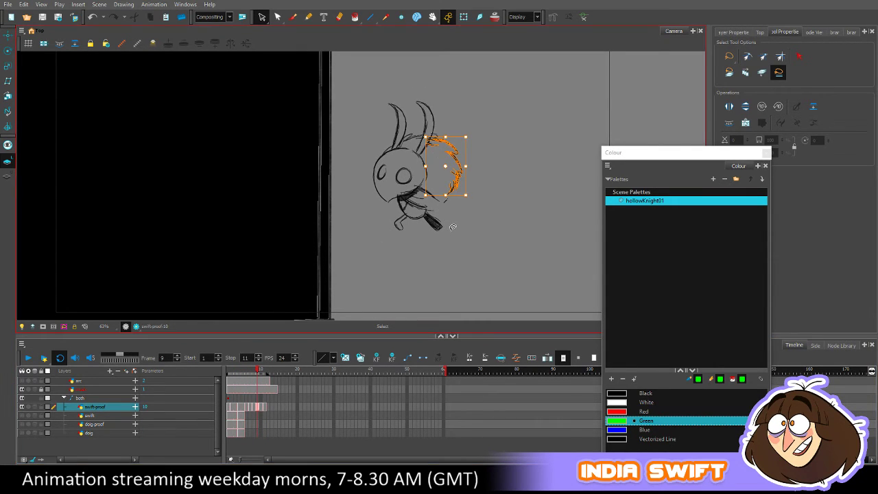
key(Delete)
drag(434, 180, 467, 226)
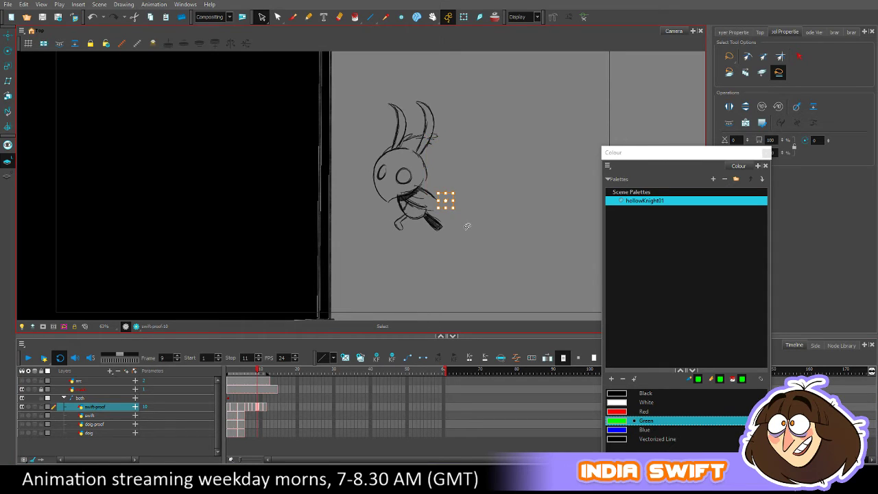
key(Delete)
click(433, 136)
key(Delete)
- With the Marker brush in green, start redrawing the mane's top edge behind the horns on frame 9
click(292, 17)
click(293, 17)
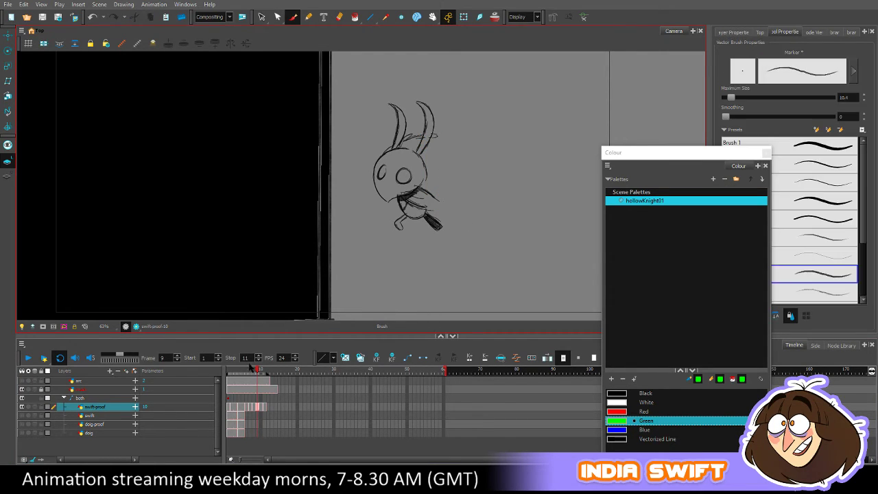
mouse_move(258, 370)
mouse_down()
mouse_move(240, 370)
mouse_move(260, 370)
mouse_up()
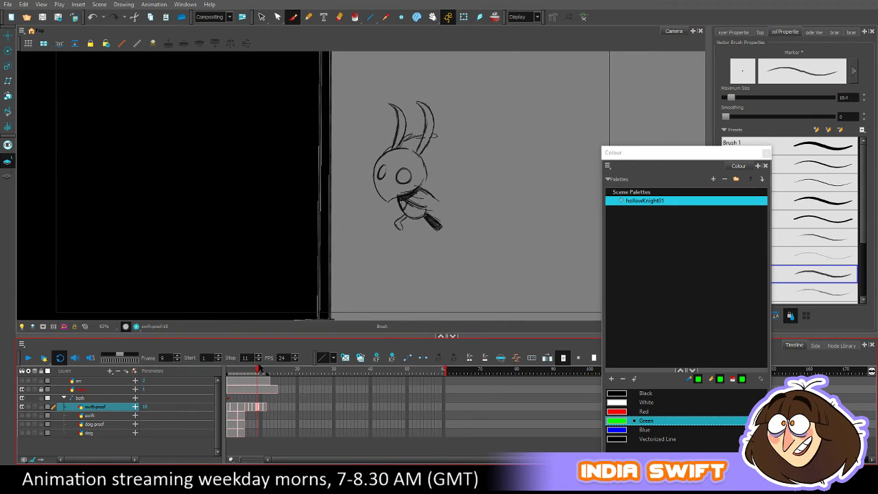
key(comma)
key(period)
drag(434, 139, 440, 141)
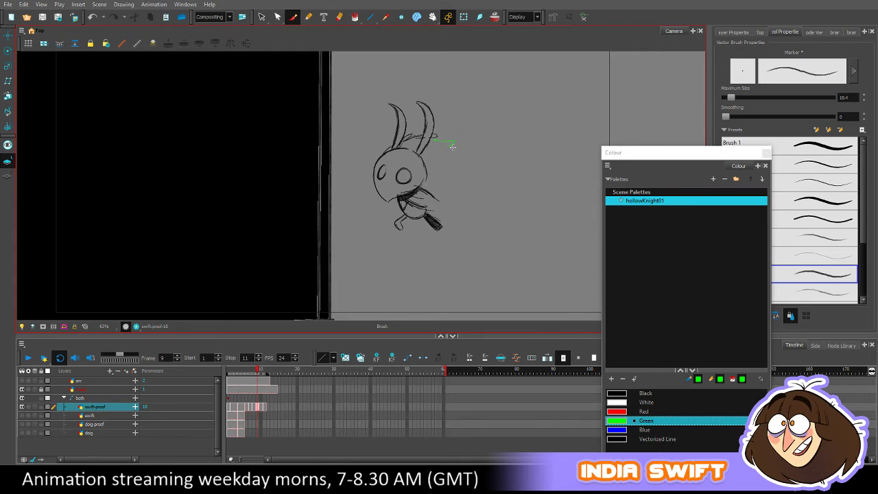
- Flip and scrub through the loop's frames to study how the mane's tufts move into frame 9
key(comma)
key(period)
key(comma)
key(comma)
key(period)
key(period)
key(comma)
key(comma)
key(comma)
key(period)
key(period)
key(period)
key(period)
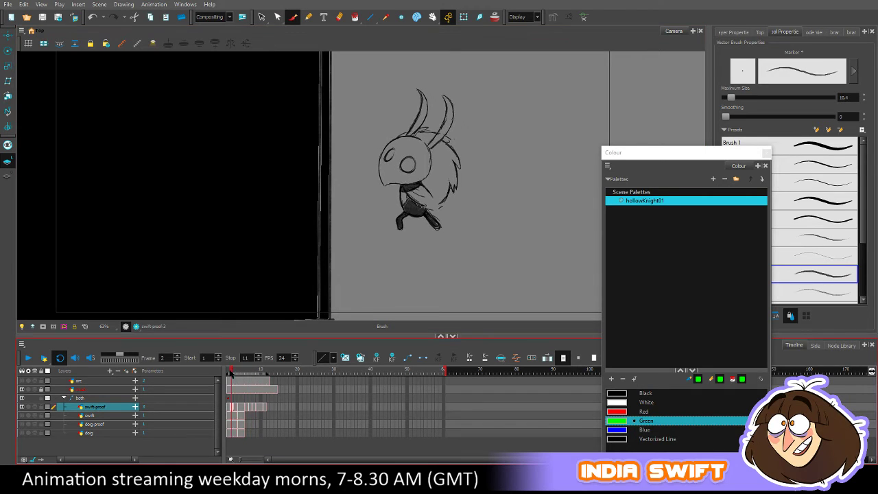
mouse_move(260, 358)
mouse_down()
mouse_move(242, 359)
mouse_move(255, 360)
mouse_up()
key(period)
key(period)
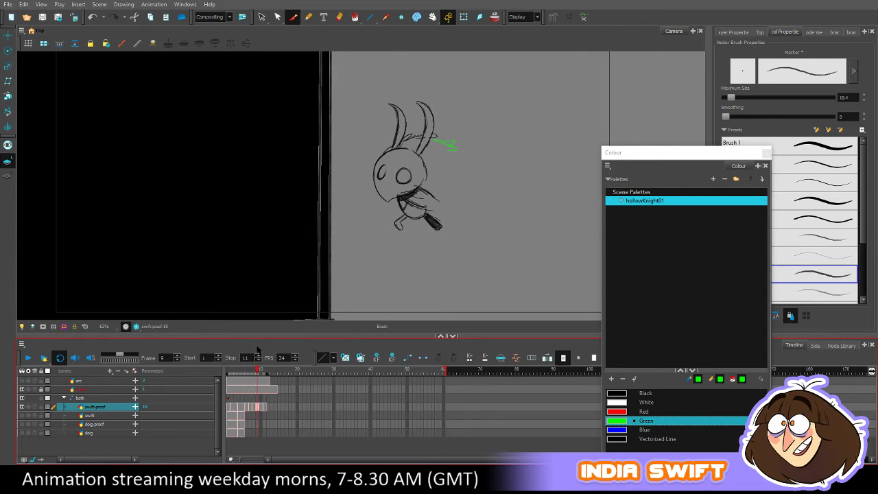
- Extend frame 9's green mane contour from between the horns down to the second back tuft
drag(425, 137, 415, 138)
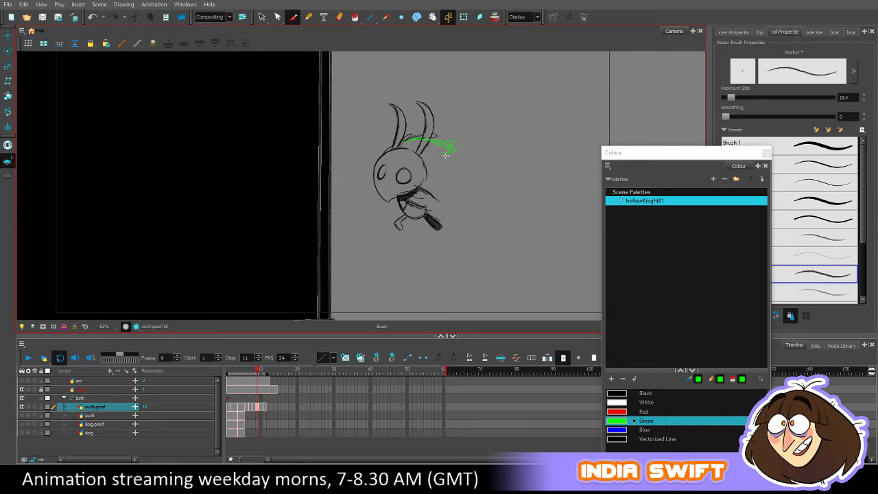
drag(453, 176, 453, 183)
key(comma)
key(period)
- On frame 7, trace the mane's two back tufts in green as a tracking guide
mouse_move(251, 373)
mouse_down()
mouse_move(261, 372)
mouse_move(240, 371)
mouse_move(250, 371)
mouse_up()
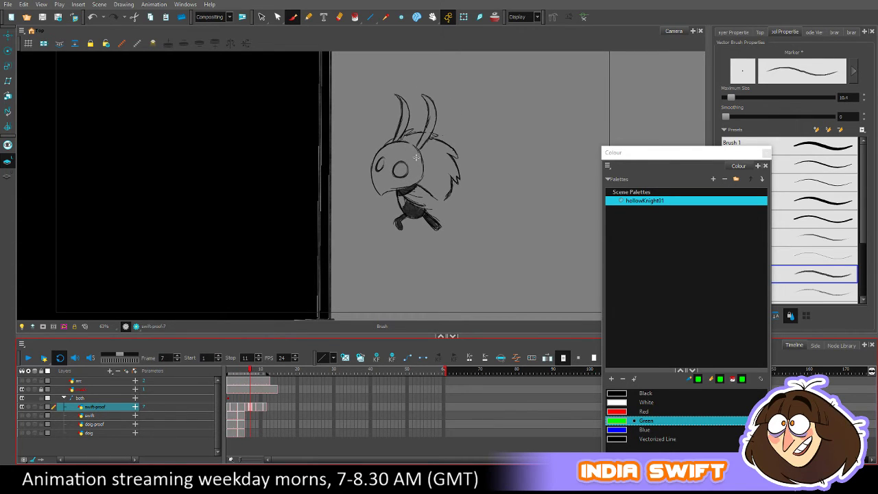
drag(439, 138, 454, 150)
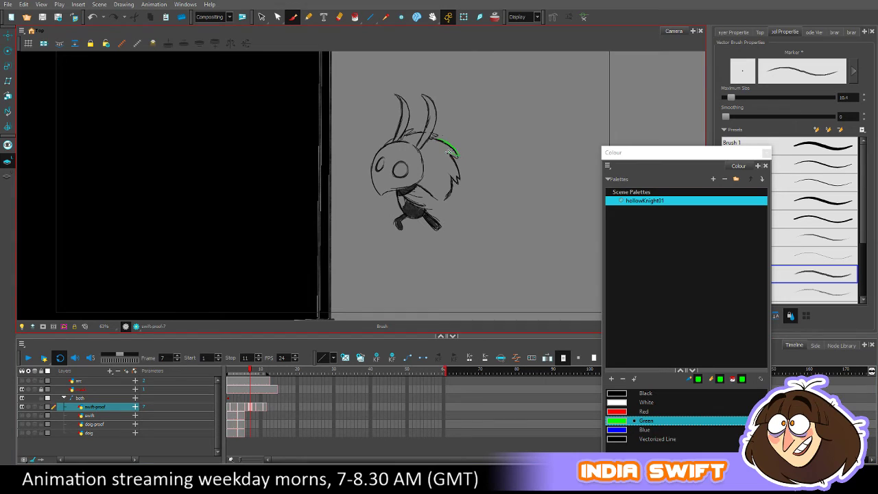
drag(453, 156, 455, 182)
- On frame 8, trace the matching two mane tufts in green and return to frame 9
key(.)
key(.)
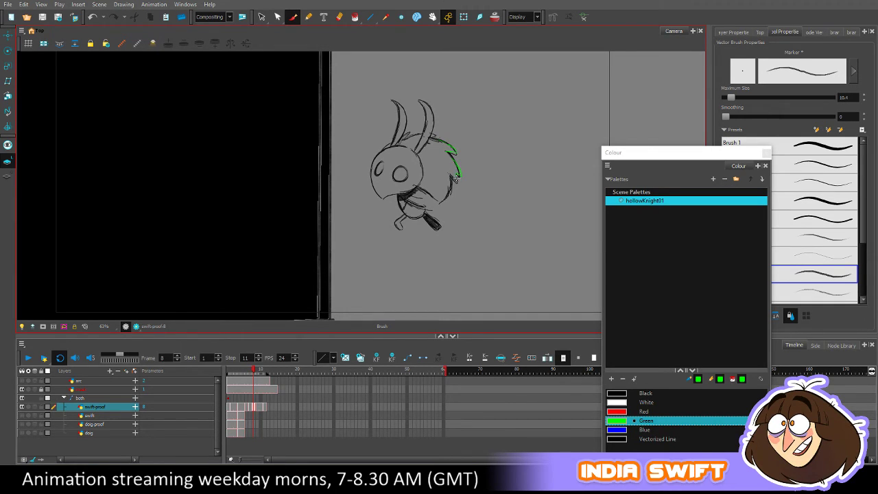
drag(456, 178, 452, 182)
key(period)
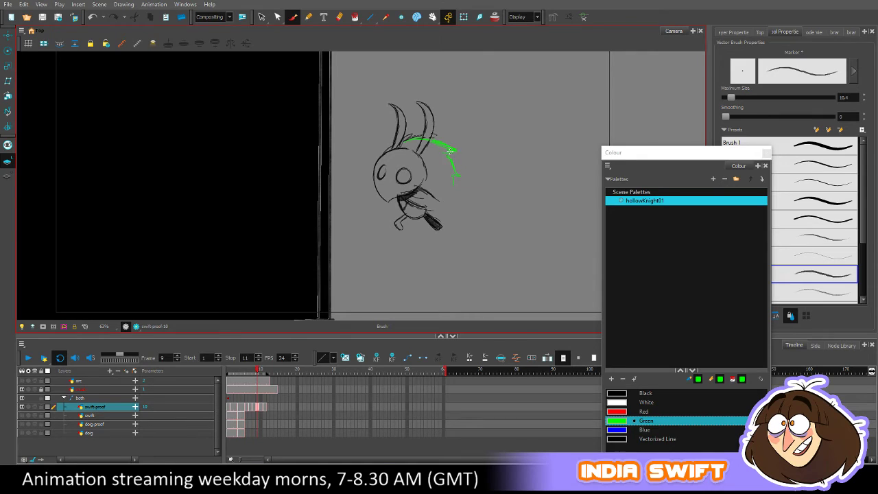
- On frame 9, extend the green mane contour below the second back tuft, matching it to frame 8, and save the scene
key(comma)
key(period)
key(period)
key(comma)
key(comma)
key(period)
key(comma)
key(period)
key(comma)
key(period)
drag(454, 184, 444, 194)
key(comma)
key(period)
key(ctrl+s)
- Finish frame 9's green contour down to the mane's lower end and scrub frames 4 to 9 to check the movement
key(alt+b)
key(comma)
key(period)
drag(454, 185, 449, 196)
click(239, 372)
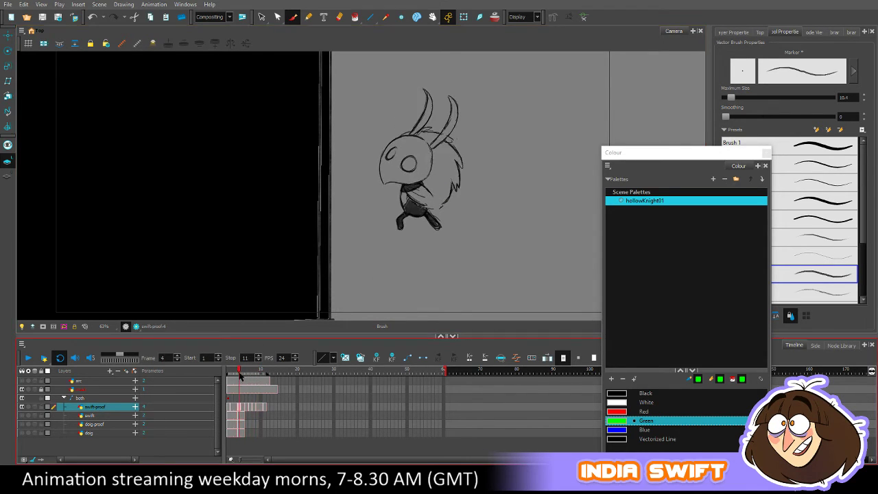
drag(239, 374, 260, 371)
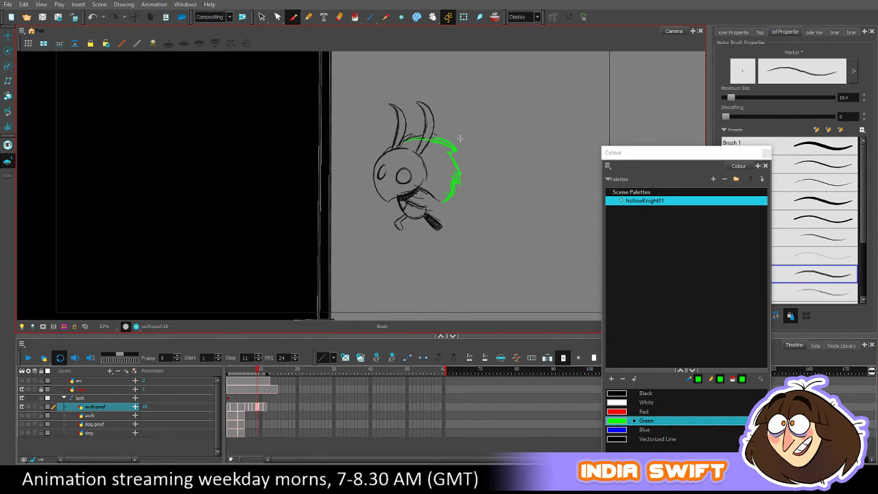
- Trace frame 9's two back tufts over the green guide with the Vectorized Line colour, comparing them with frame 8
click(628, 440)
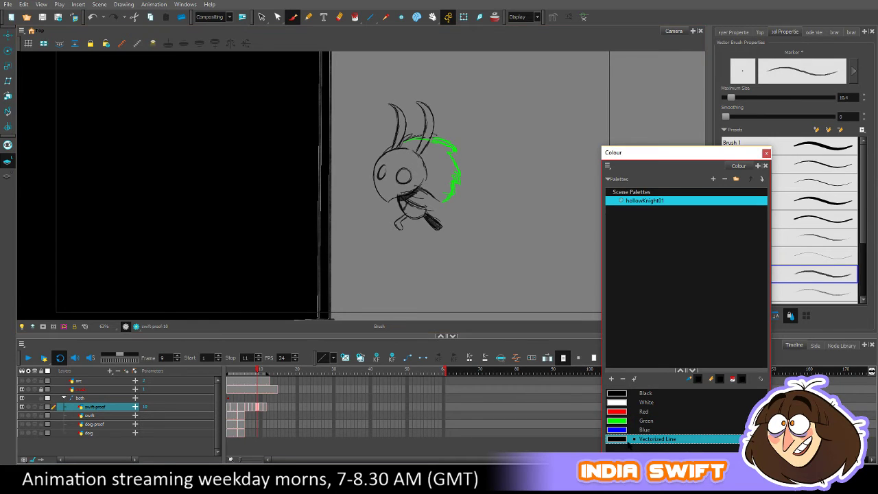
mouse_move(435, 138)
mouse_down()
mouse_move(456, 150)
mouse_move(459, 190)
mouse_up()
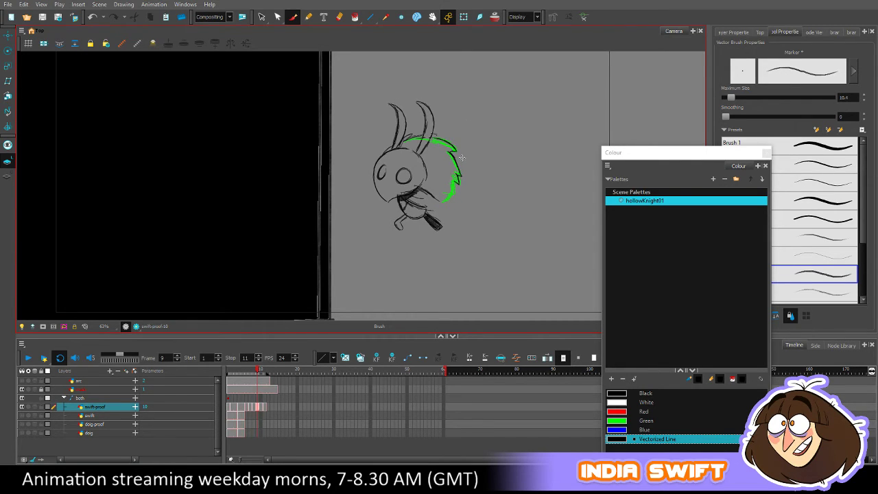
drag(449, 150, 459, 174)
key(comma)
key(period)
key(comma)
key(period)
key(comma)
key(period)
key(comma)
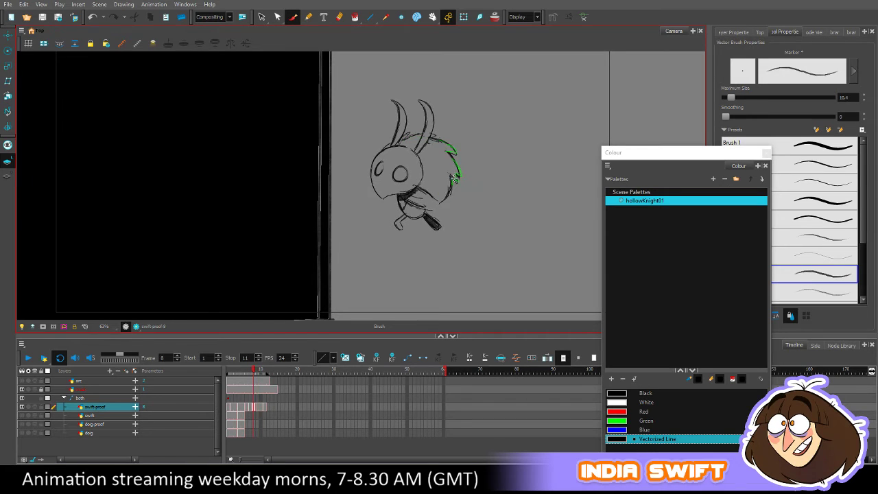
- Draw the black lower end of frame 9's mane and compare it with frame 8
key(period)
drag(447, 197, 443, 201)
key(comma)
key(period)
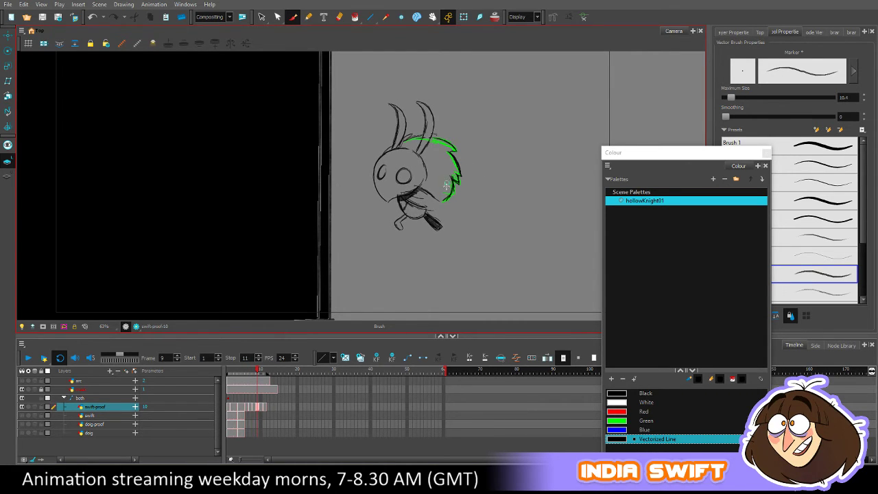
key(comma)
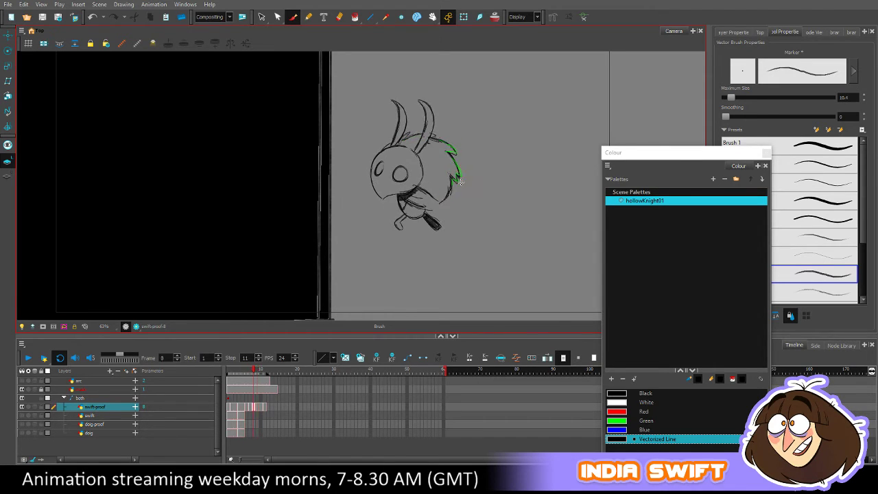
key(period)
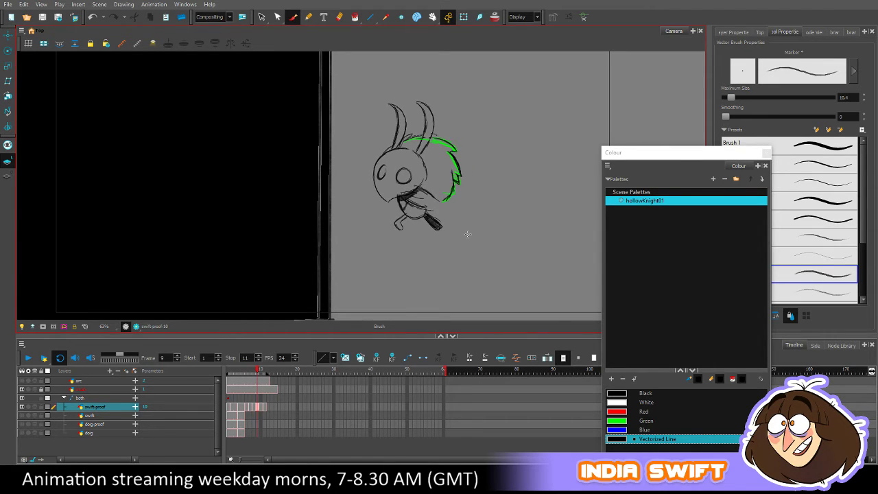
- Touch up frame 9's mane lines with the eraser and brush, and move on to frame 11
mouse_move(260, 371)
mouse_down()
mouse_move(240, 371)
mouse_move(267, 371)
mouse_move(248, 374)
mouse_move(258, 372)
mouse_up()
key(alt+e)
key(alt+e)
key(alt+b)
key(period)
key(period)
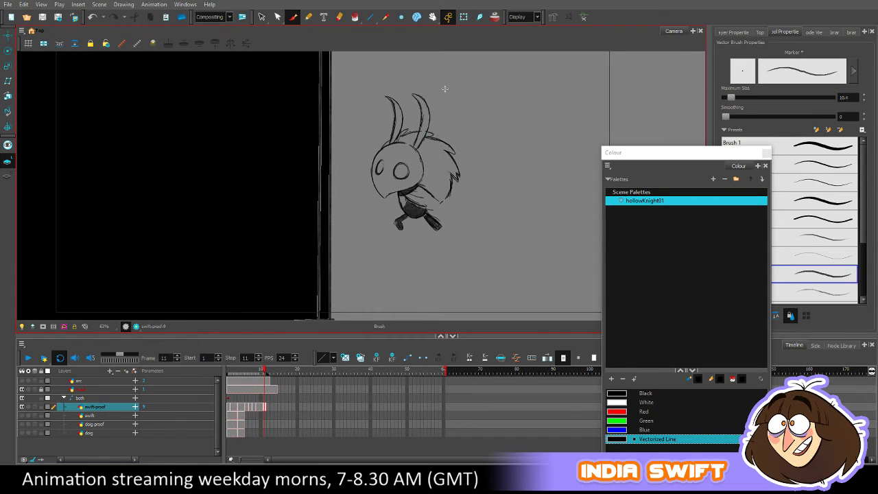
- Check the mane contour on frame 11 against the rest of the loop by playing and scrubbing the animation
click(261, 17)
drag(467, 134, 447, 209)
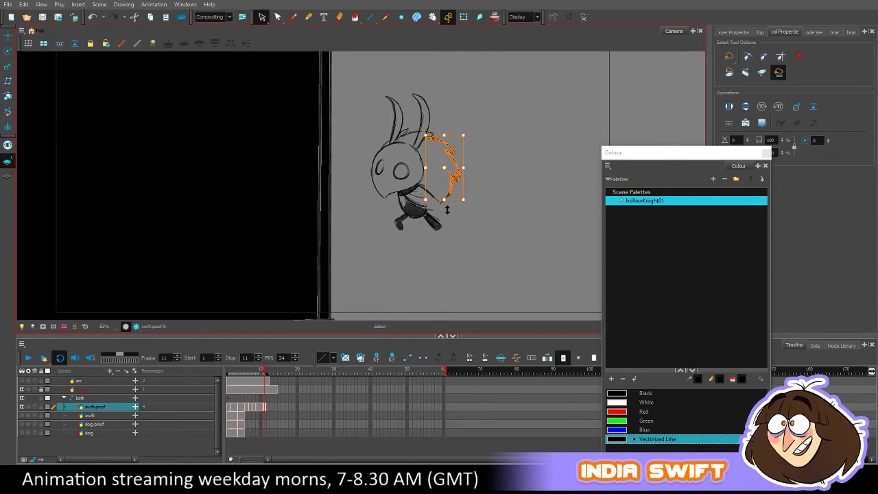
key(period)
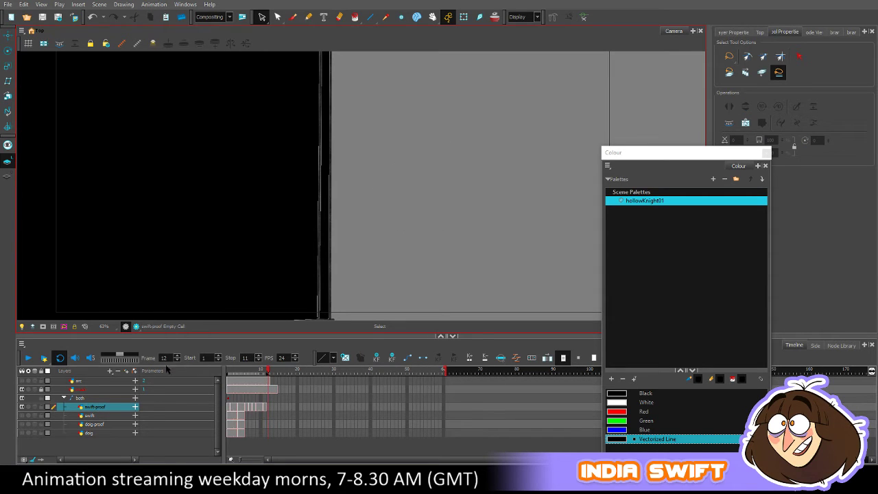
click(29, 358)
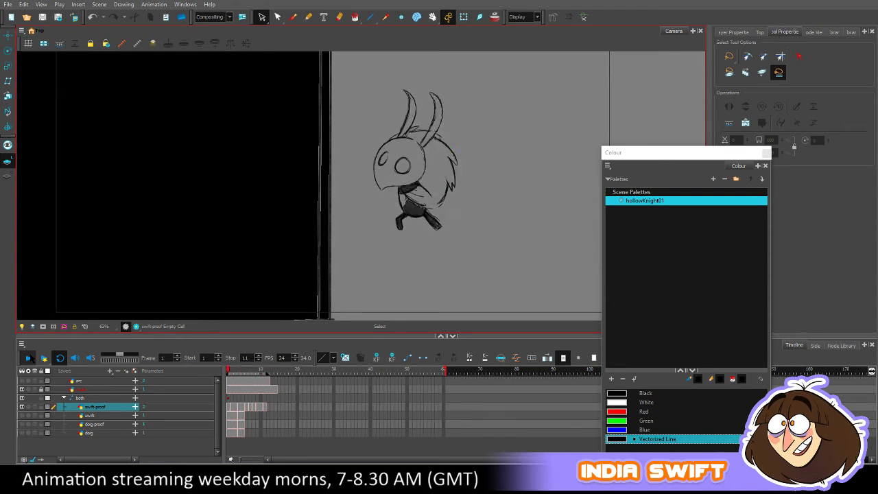
click(28, 358)
click(243, 373)
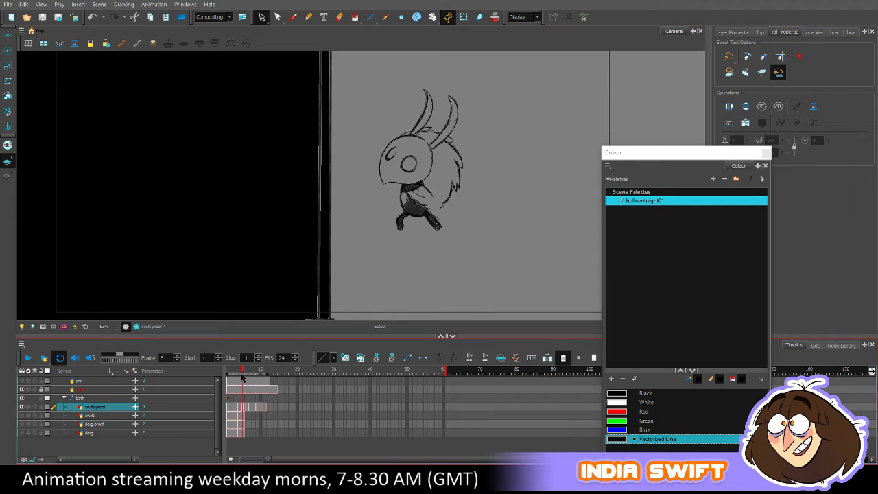
drag(250, 368, 264, 369)
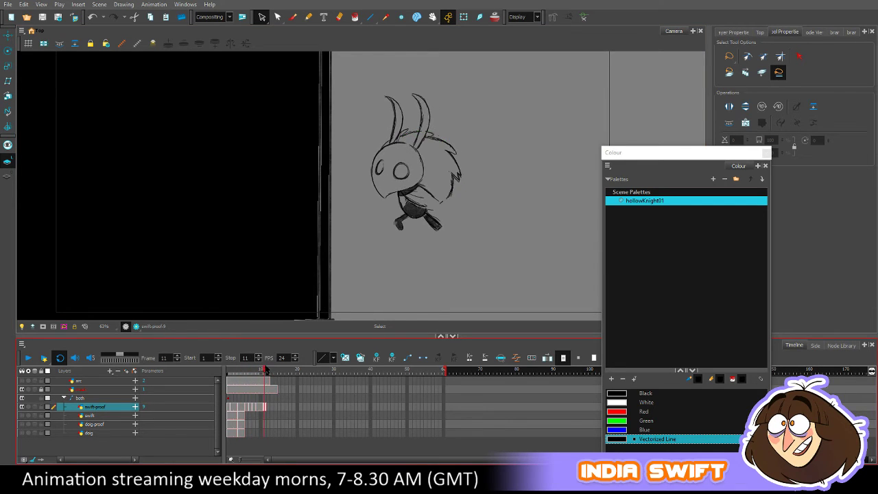
click(229, 371)
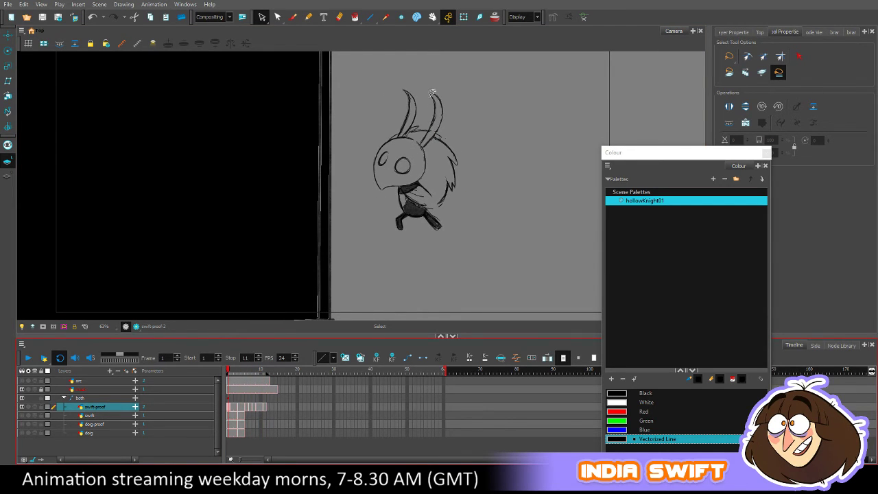
- Redraw the mane's two back tufts on frame 1 with the brush, pushing the upper tuft slightly outward
key(period)
click(439, 139)
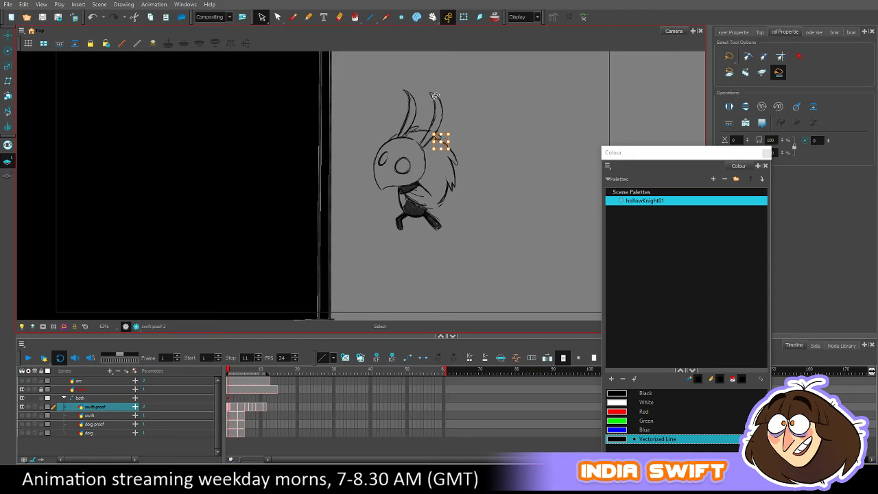
key(alt+b)
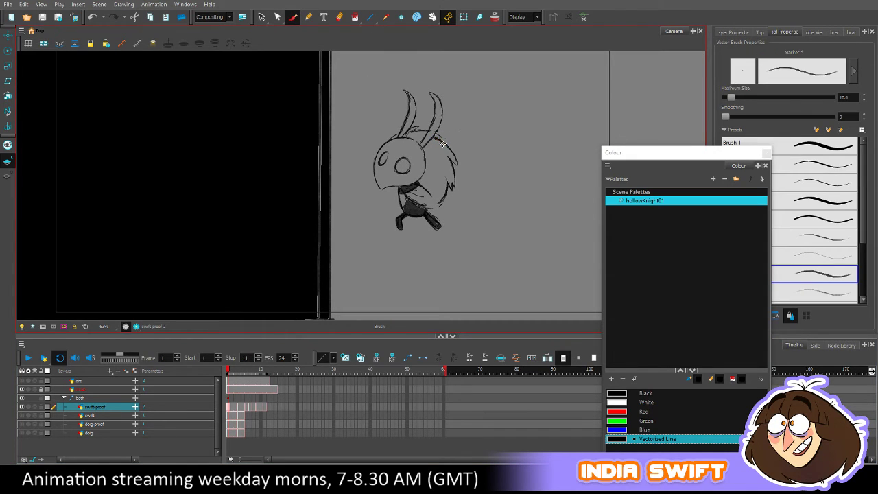
drag(450, 160, 452, 189)
key(g)
key(f)
key(e)
key(alt+b)
mouse_move(450, 152)
mouse_down()
mouse_move(459, 164)
mouse_move(454, 193)
mouse_up()
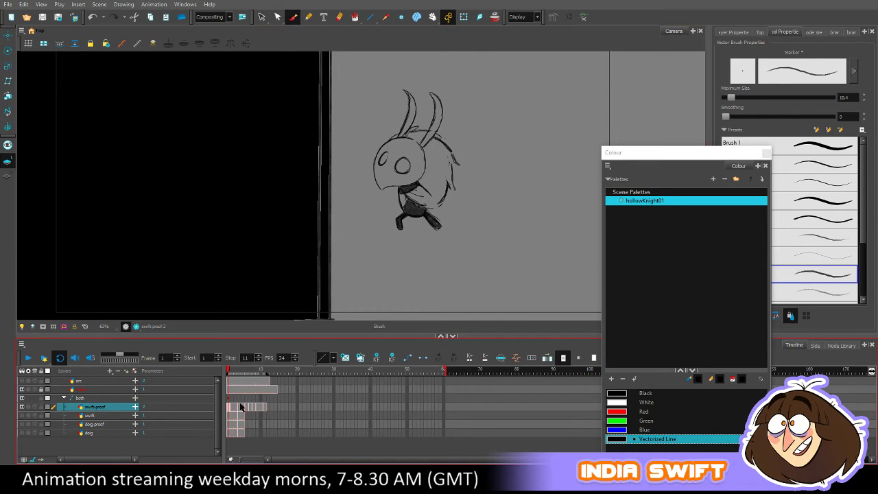
- Copy frame 1's drawing to frame 12 and rework its back tufts and lower mane contour against the previous frame
drag(241, 406, 267, 407)
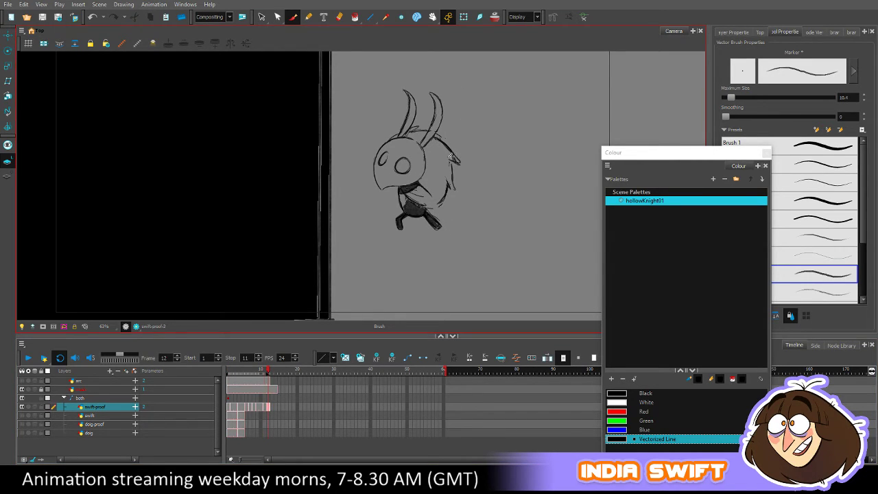
mouse_move(450, 160)
mouse_down()
mouse_move(455, 185)
mouse_move(447, 184)
mouse_move(444, 201)
mouse_up()
key(f)
key(g)
key(f)
key(g)
key(f)
key(g)
key(f)
key(g)
key(alt+e)
key(f)
key(g)
key(g)
key(alt+b)
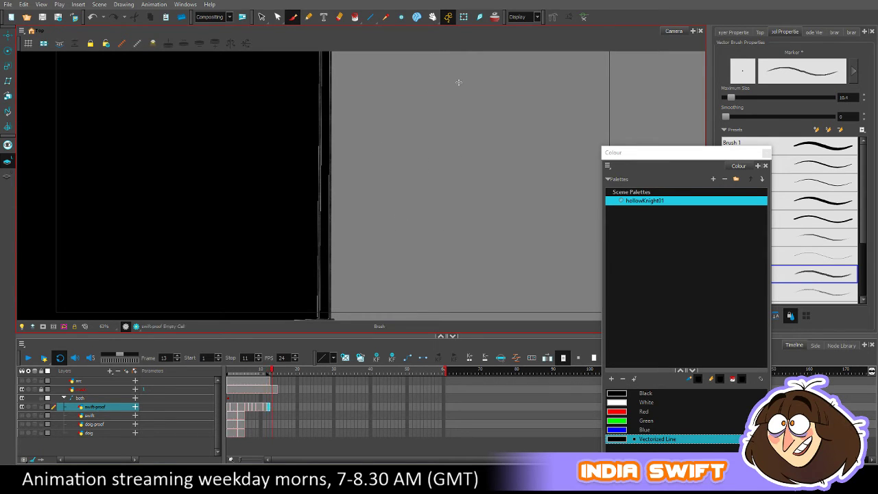
- Copy frame 2's drawing to the empty frame 13
click(231, 407)
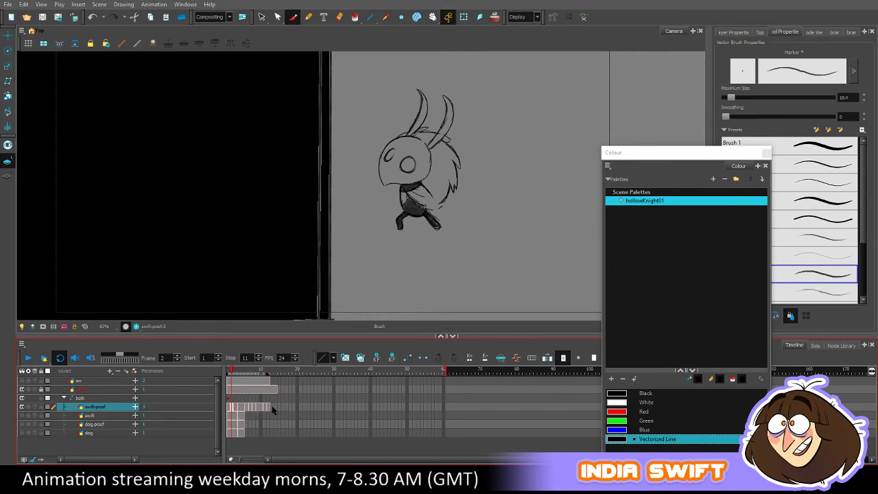
click(273, 407)
key(ctrl+v)
- Compare the mane on frames 1 and 2 and add a stroke to frame 2's lower back tuft
click(229, 408)
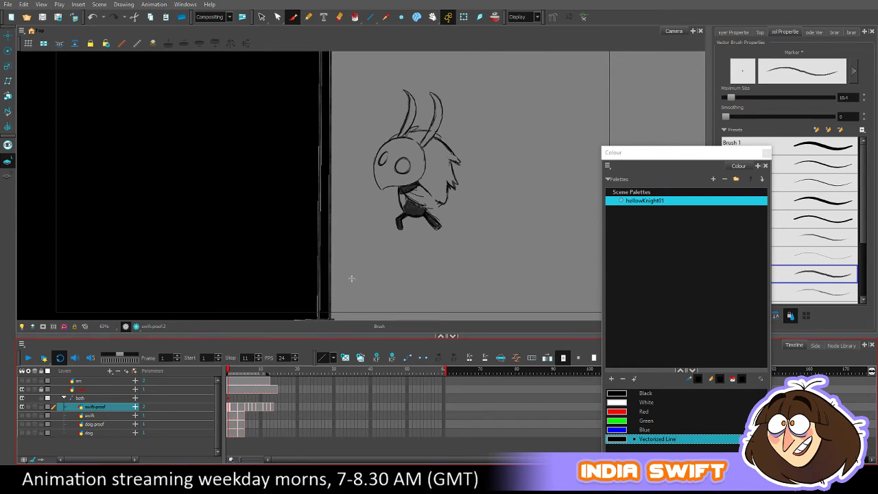
key(g)
key(f)
key(period)
key(comma)
key(period)
key(comma)
key(period)
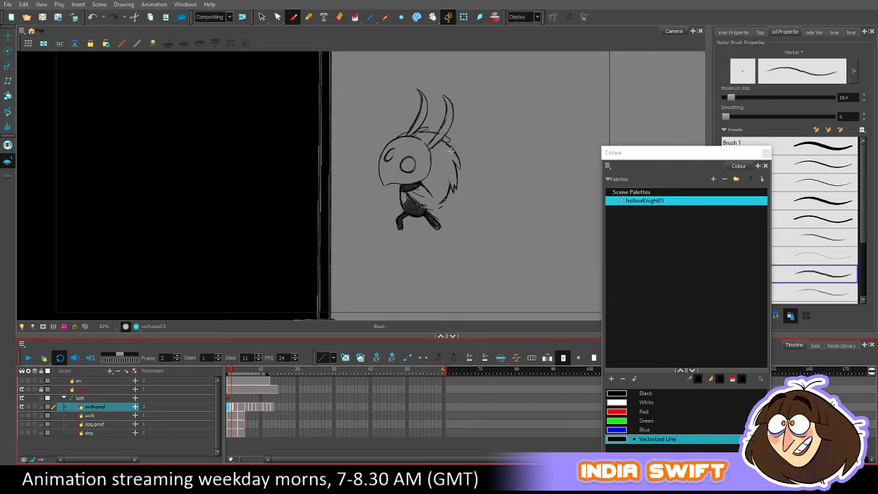
key(comma)
key(period)
key(comma)
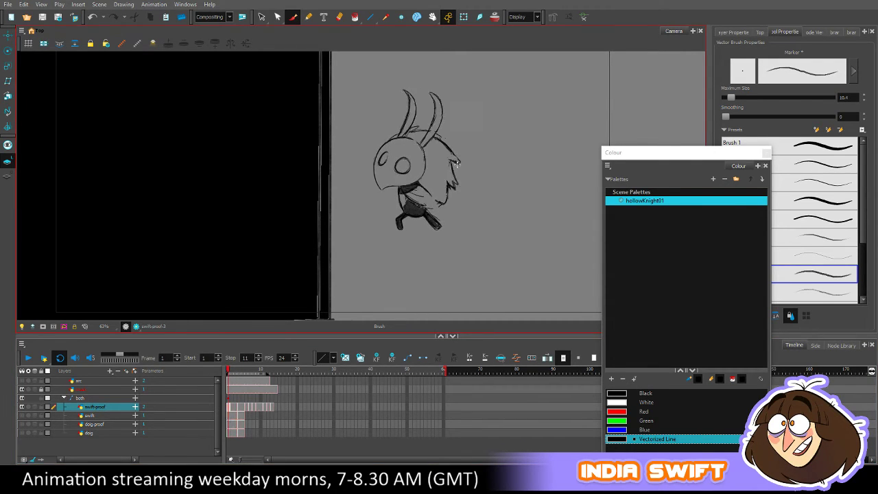
key(period)
drag(457, 180, 455, 192)
key(comma)
key(period)
- On frame 4, select the mane's back tufts and adjust their placement to follow the previous frame
key(period)
key(period)
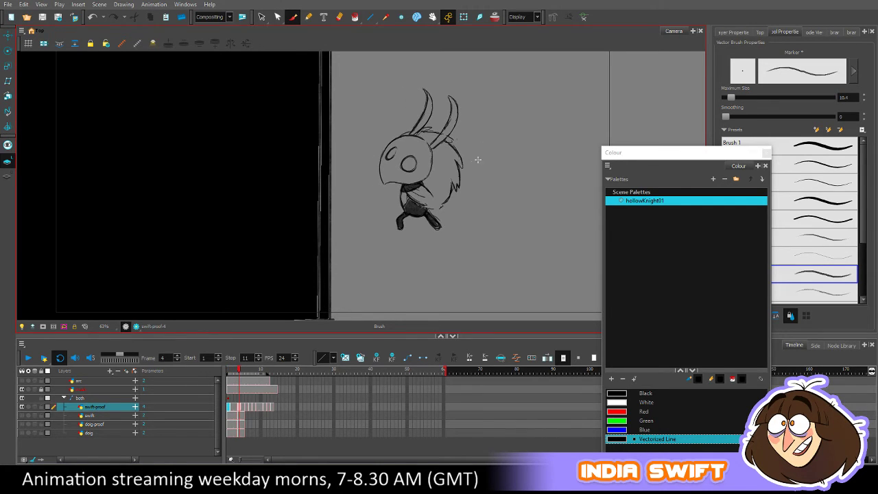
key(comma)
key(period)
click(261, 17)
drag(448, 148, 459, 196)
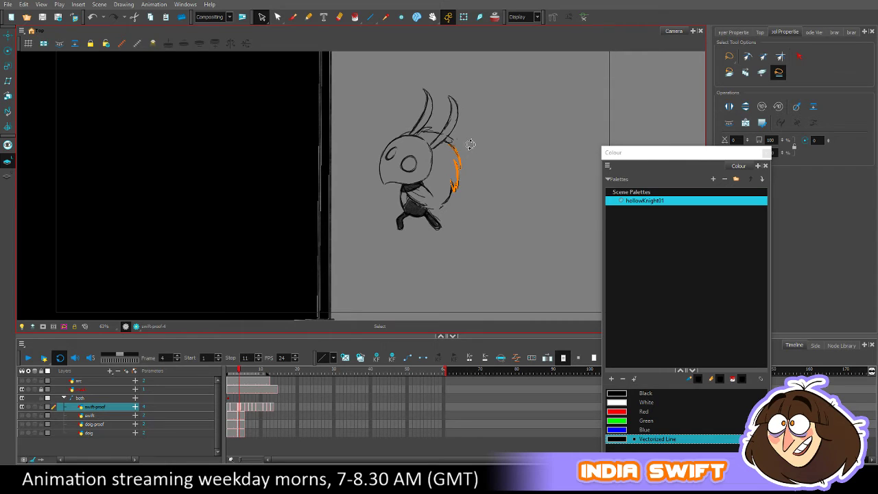
click(475, 138)
- Inspect frame 6's mane contour and play the loop to review the mane movement
key(.)
key(.)
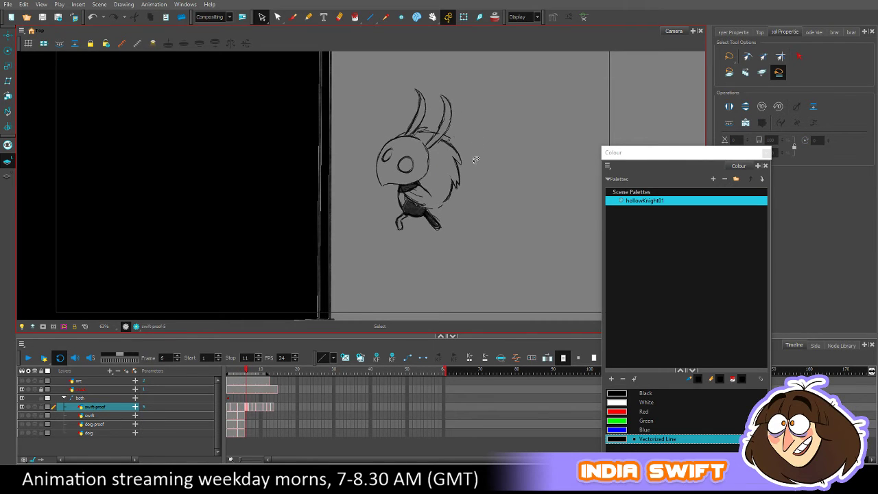
key(.)
click(458, 182)
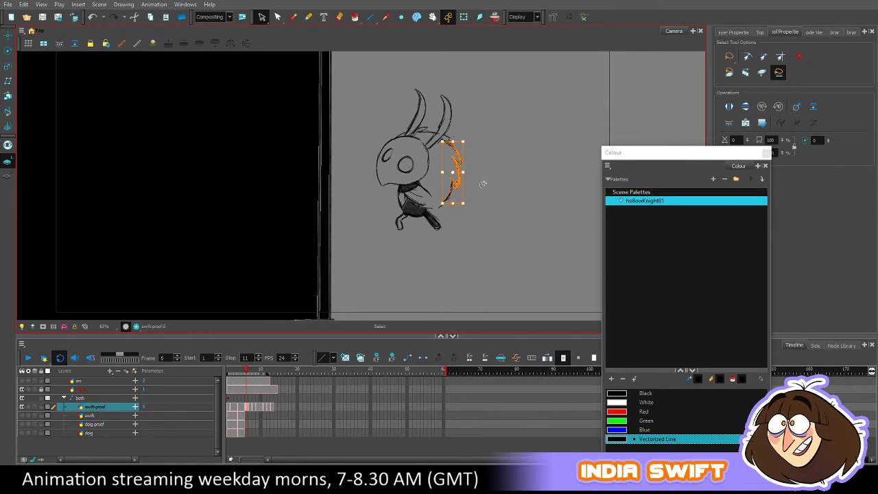
key(period)
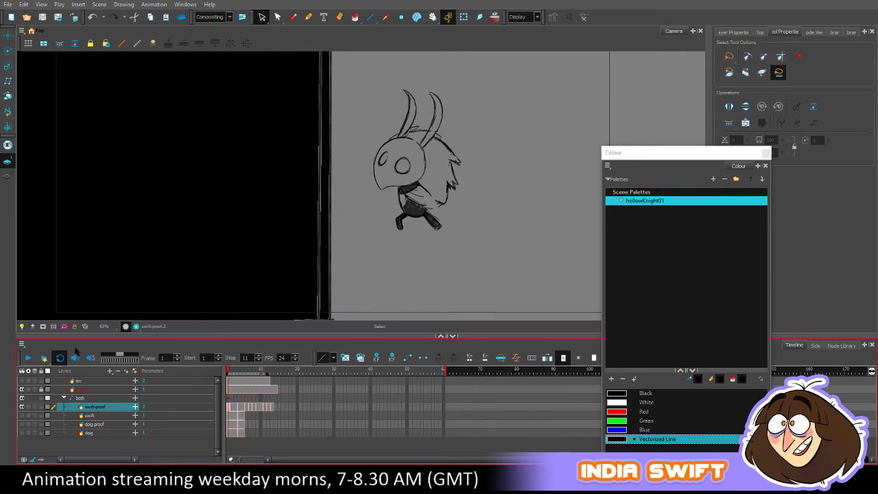
click(28, 358)
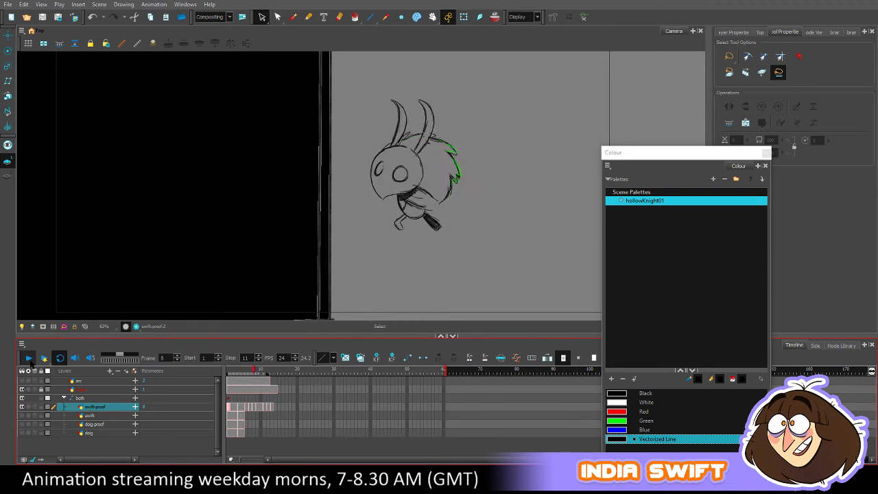
click(29, 357)
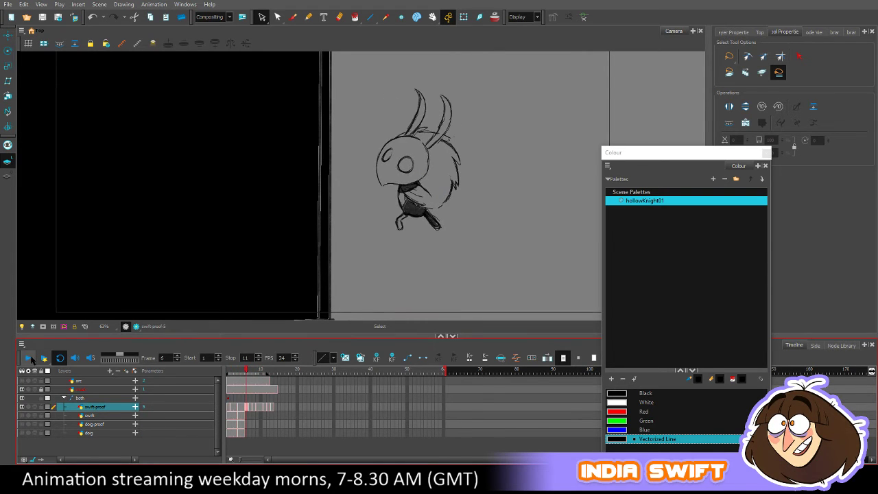
- Extend the exposure of frame 6's drawing by one frame, set the playback stop to 12, and play the loop
mouse_move(247, 375)
mouse_down()
mouse_move(231, 376)
mouse_move(248, 372)
mouse_up()
key(plus)
click(28, 357)
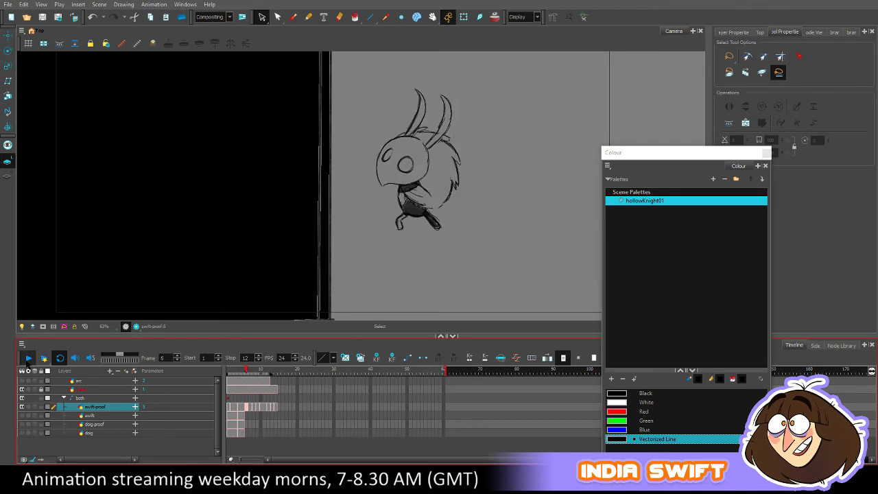
click(28, 357)
- On frame 13, select the mane's back contour and shift its tufts slightly outward and up
drag(238, 372, 273, 362)
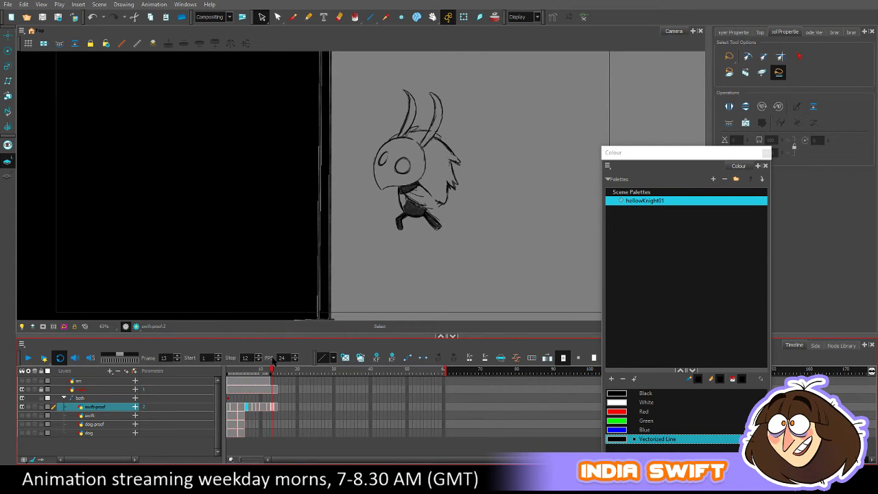
mouse_move(437, 139)
mouse_down()
mouse_move(468, 180)
mouse_move(458, 188)
mouse_up()
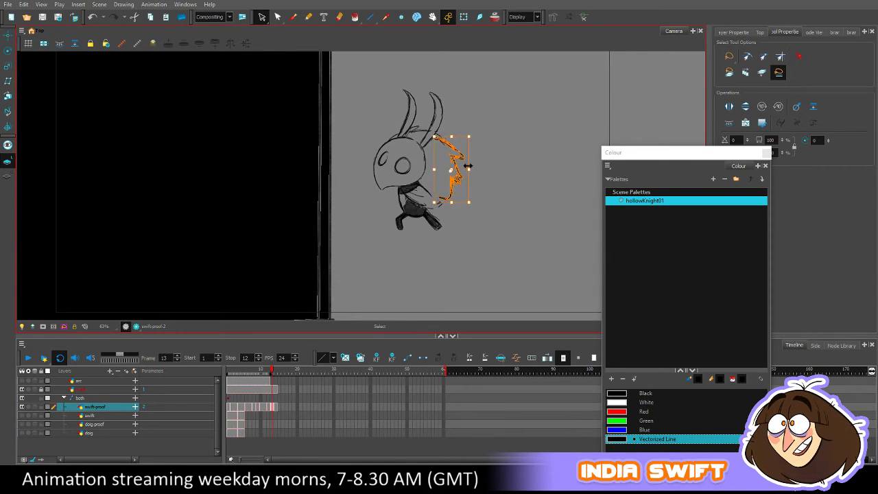
drag(469, 162, 469, 161)
click(490, 160)
mouse_move(273, 371)
mouse_down()
mouse_move(265, 365)
mouse_move(272, 364)
mouse_up()
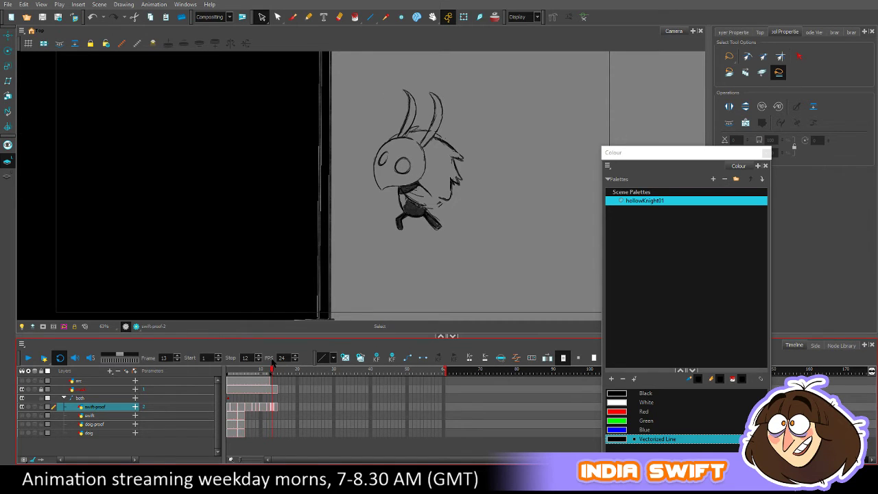
- Check the mane's back contour on frame 12 against neighbouring frames and play the loop to review the mane movement
click(463, 148)
click(379, 272)
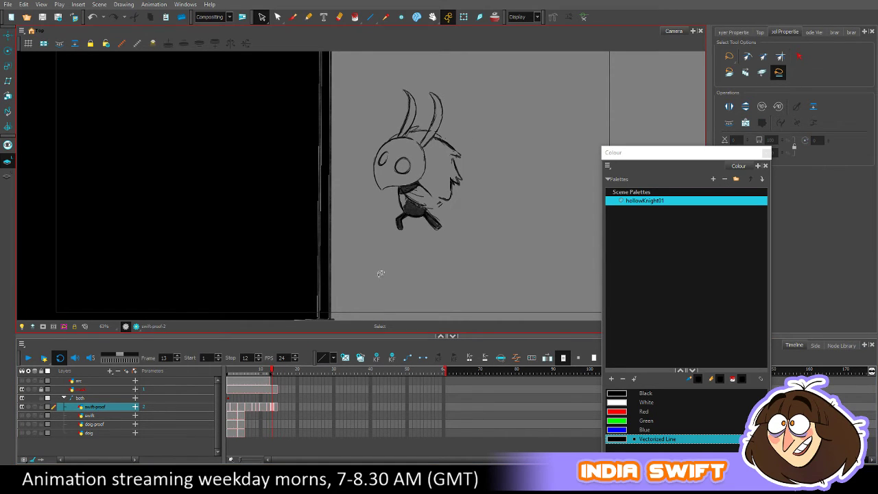
click(268, 369)
drag(268, 367, 268, 369)
mouse_move(423, 133)
mouse_down()
mouse_move(470, 148)
mouse_move(446, 202)
mouse_up()
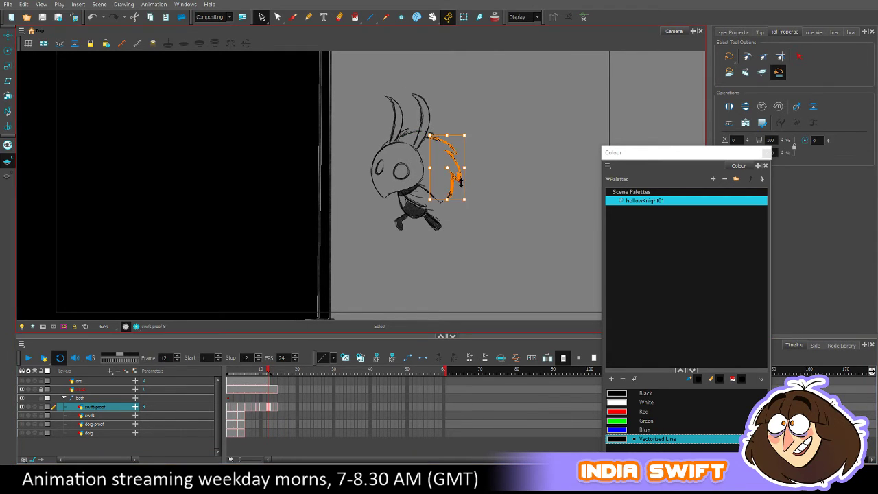
drag(264, 371, 274, 365)
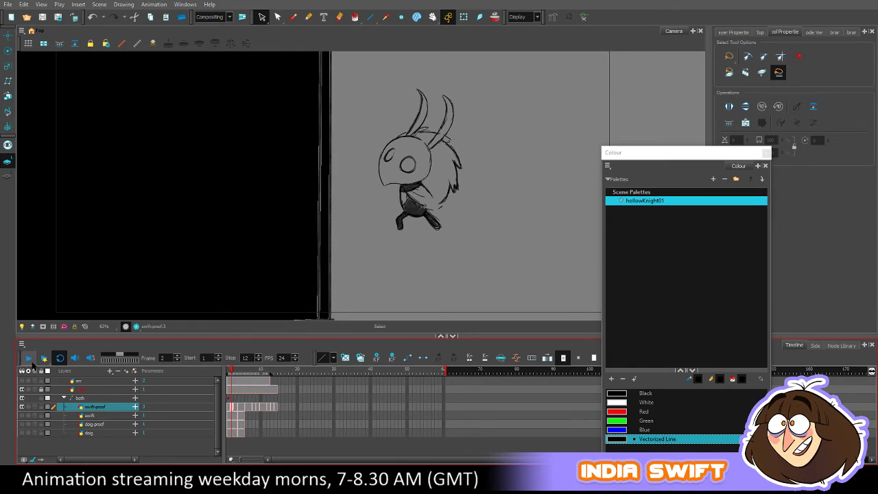
click(28, 358)
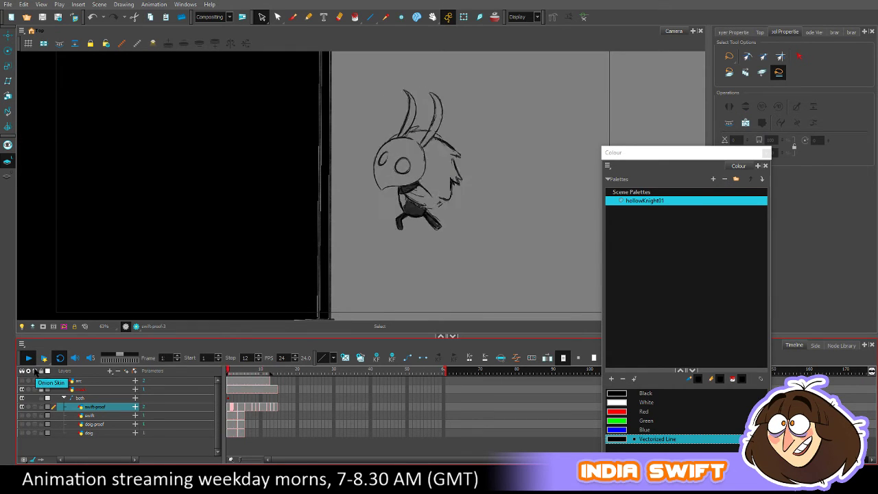
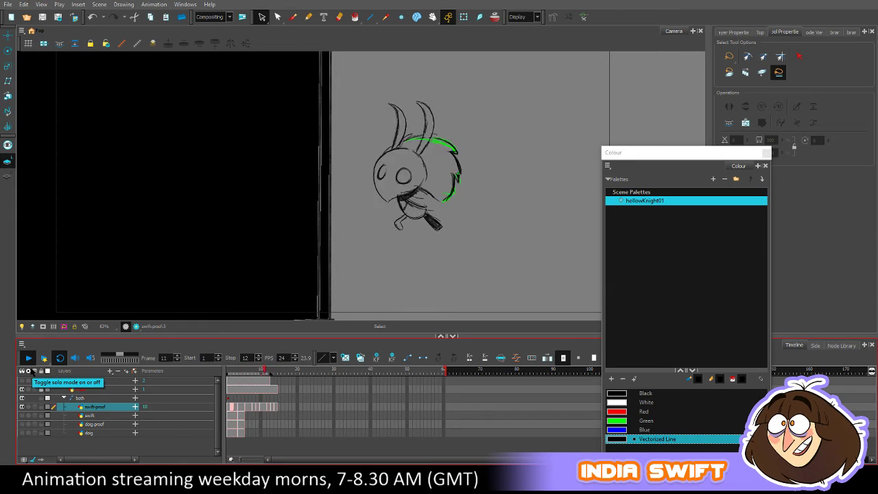
click(28, 358)
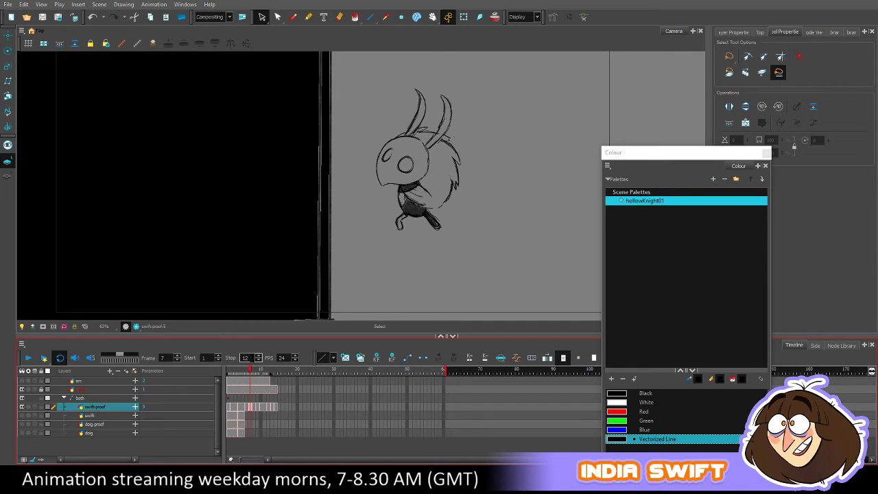
- Add one vector drawing layer named swordslashes above swift-proof, removing the surplus copies swordslashes_1 and swordslashes_2
click(293, 16)
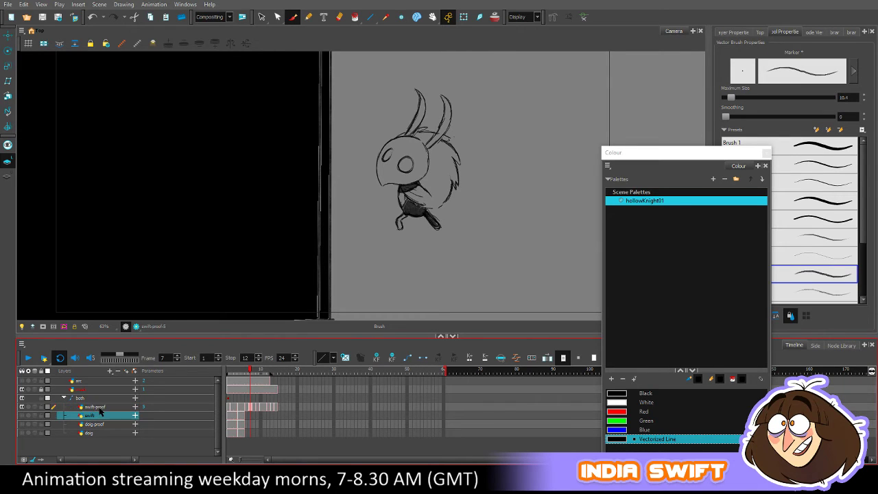
click(125, 372)
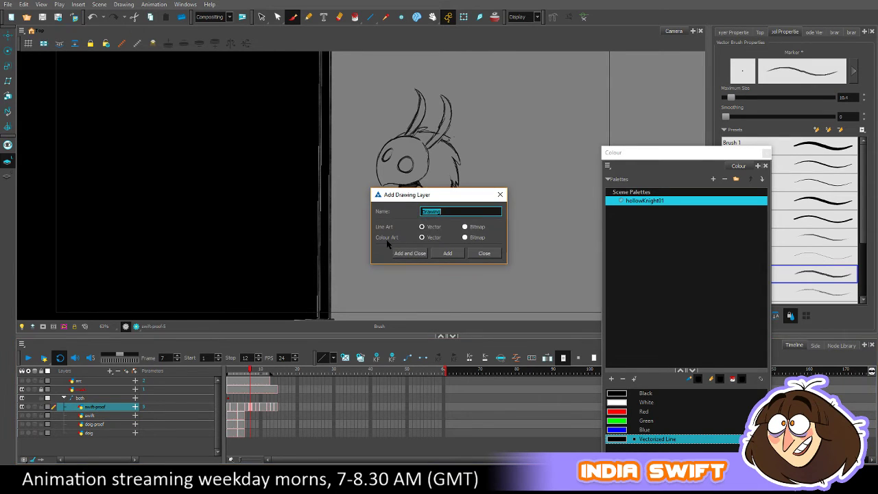
text(swordslashes)
key(Return)
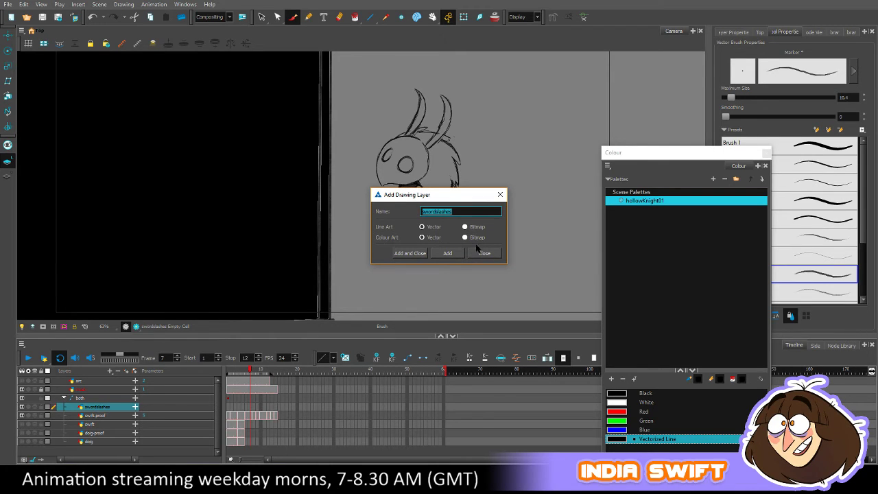
click(447, 253)
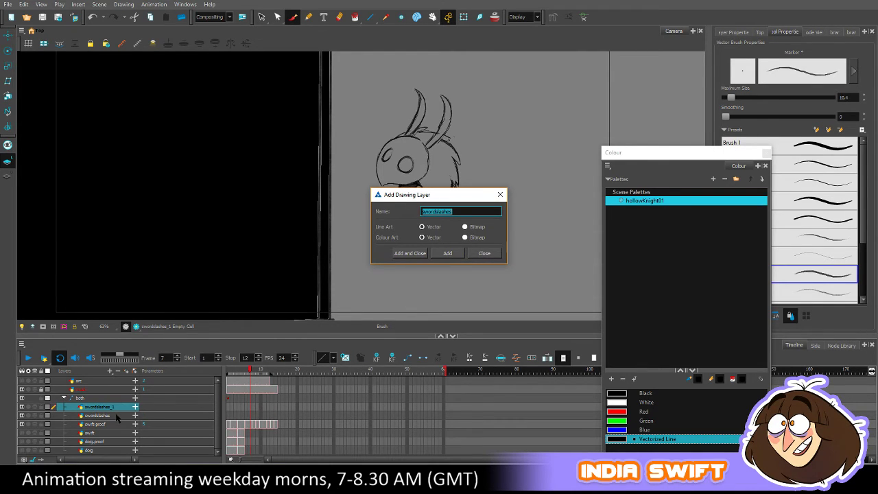
click(454, 258)
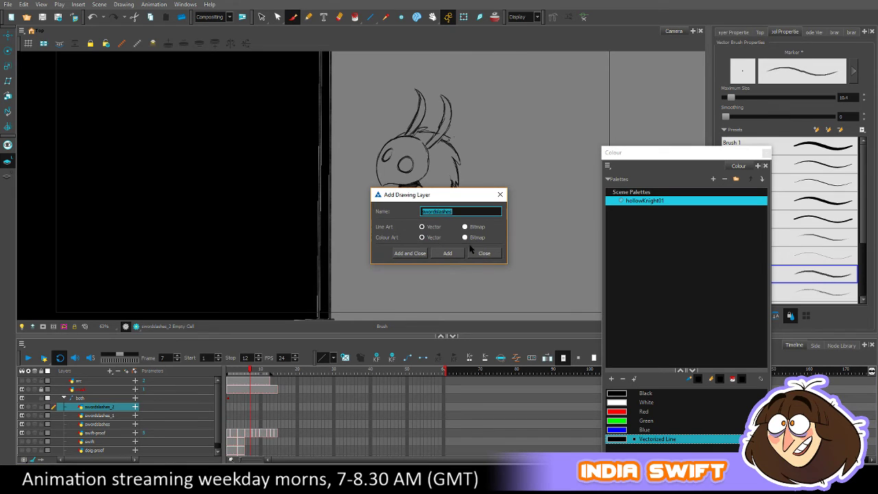
click(484, 253)
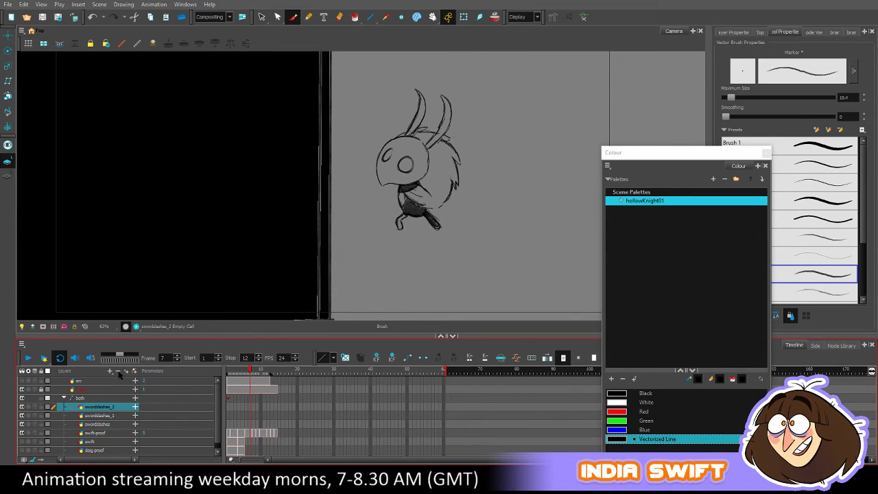
click(118, 371)
click(116, 407)
click(118, 372)
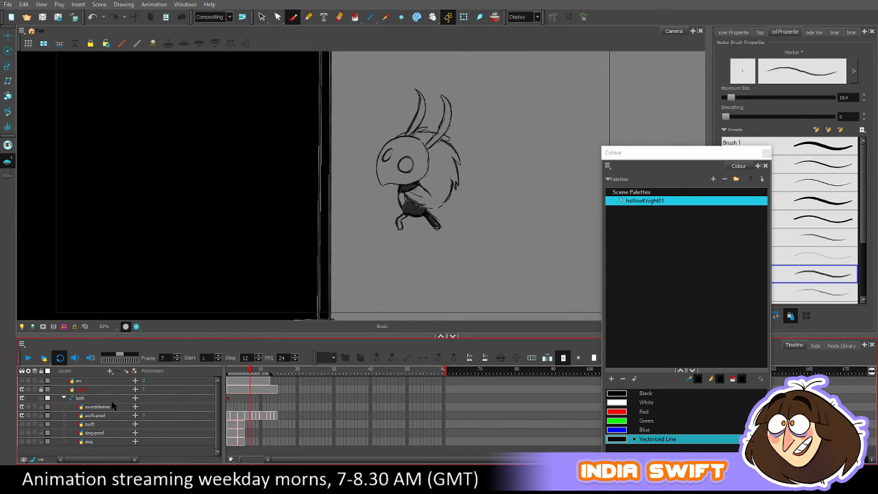
- Show the swift rough layer and draw the curved sword blade in front of the head on frame 1 of swordslashes
click(113, 408)
click(95, 416)
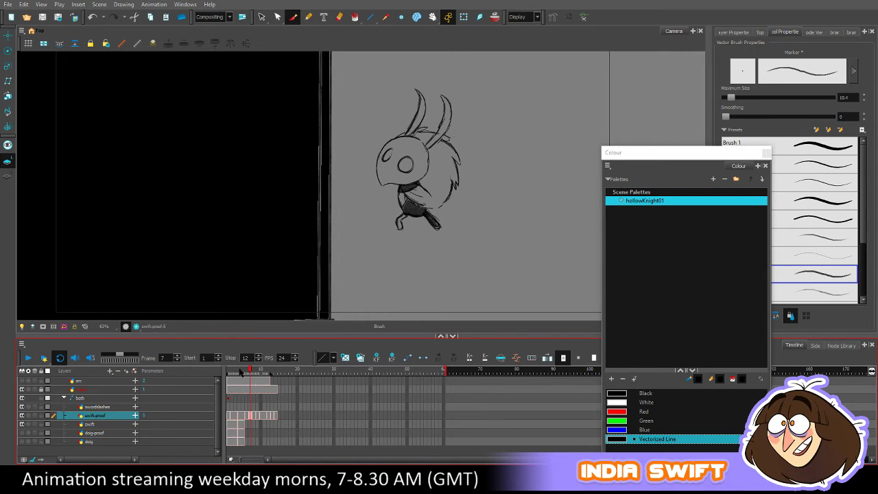
drag(241, 371, 223, 374)
click(229, 406)
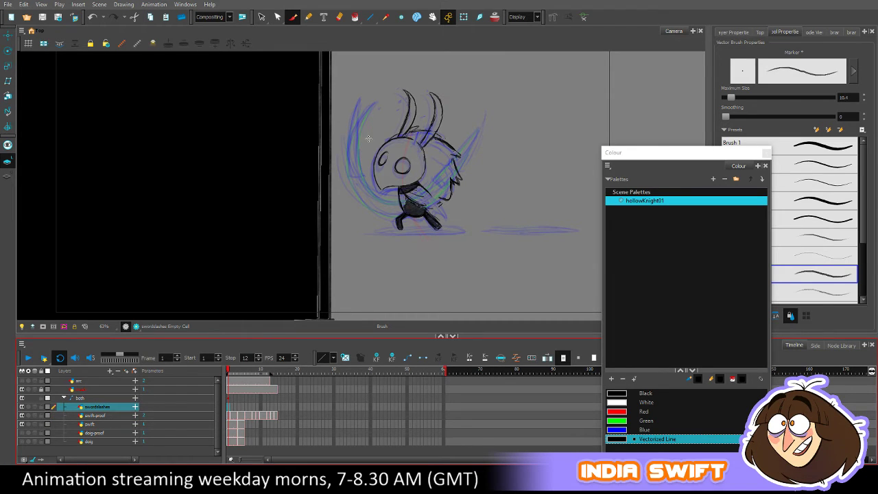
mouse_move(368, 107)
mouse_down()
mouse_move(374, 102)
mouse_move(360, 137)
mouse_move(361, 174)
mouse_up()
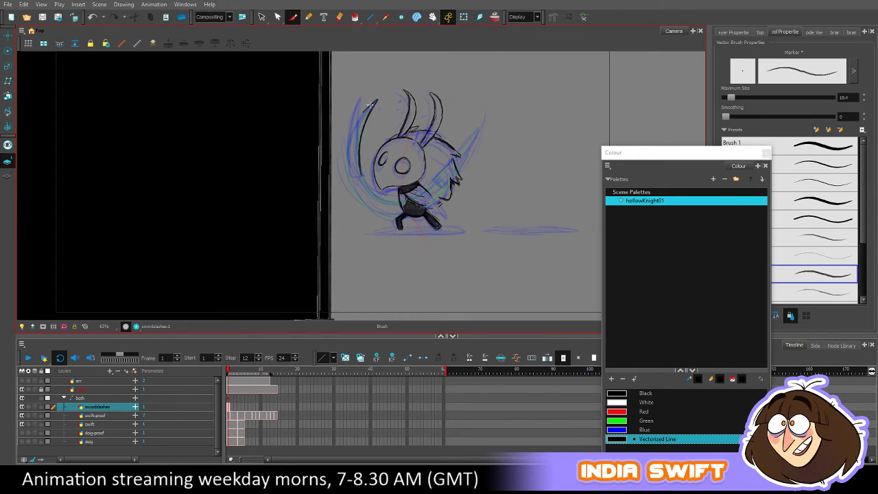
mouse_move(375, 101)
mouse_down()
mouse_move(345, 166)
mouse_move(349, 145)
mouse_move(348, 177)
mouse_move(351, 132)
mouse_move(348, 146)
mouse_move(372, 100)
mouse_move(357, 175)
mouse_up()
key(e)
drag(363, 108, 349, 134)
key(alt+b)
- Extend the exposure of the swift layer's second rough drawing through frame 14
click(242, 424)
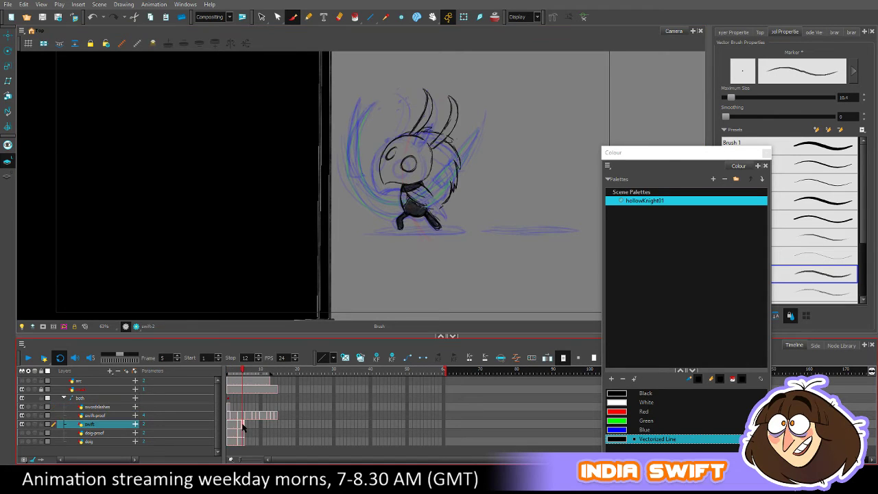
click(235, 425)
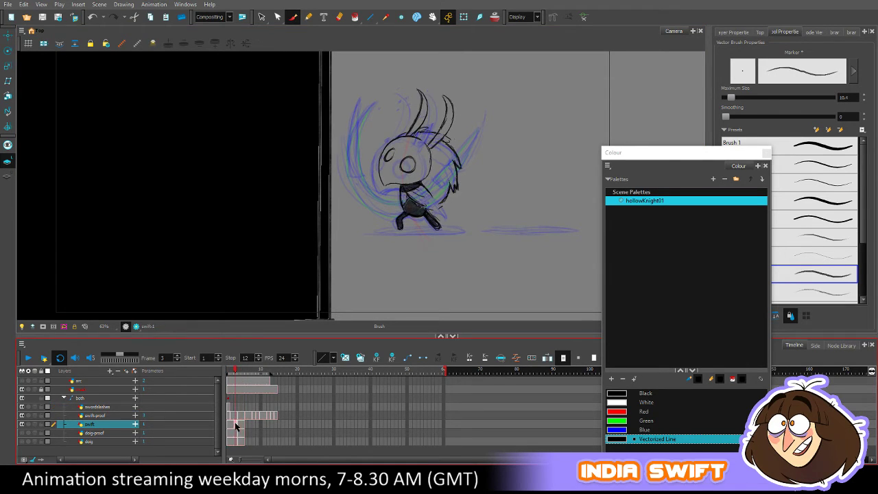
click(243, 425)
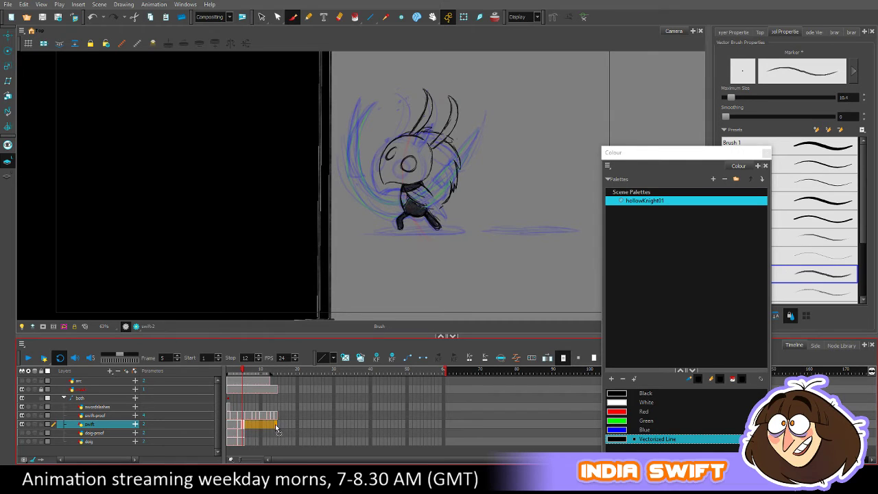
- Copy the blade drawing from frame 1 of swordslashes and paste it on frame 14
click(231, 406)
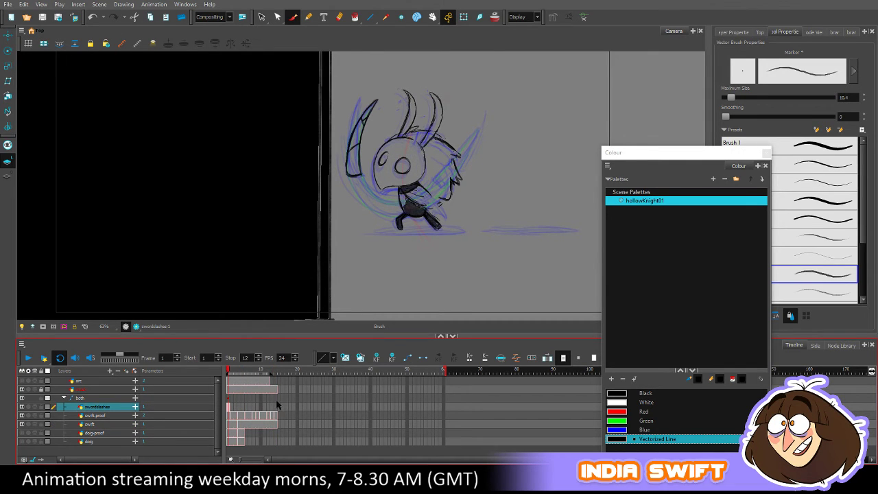
click(261, 17)
mouse_move(379, 82)
mouse_down()
mouse_move(360, 90)
mouse_move(409, 83)
mouse_up()
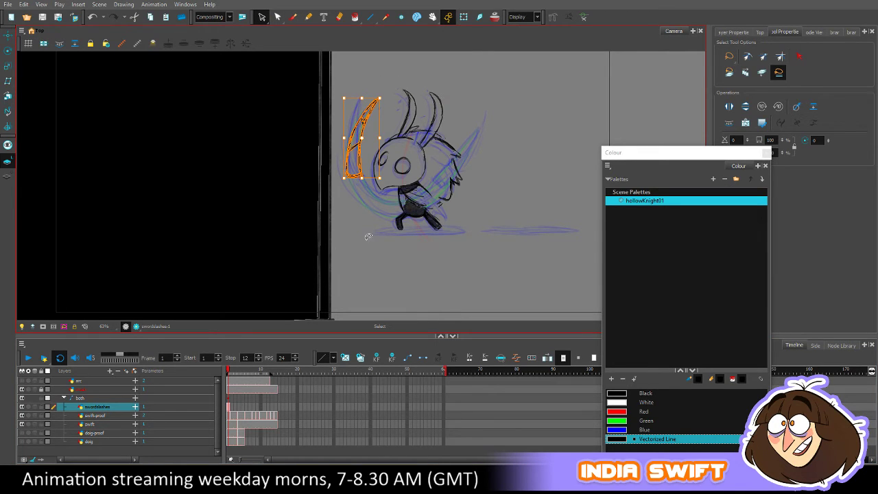
click(275, 408)
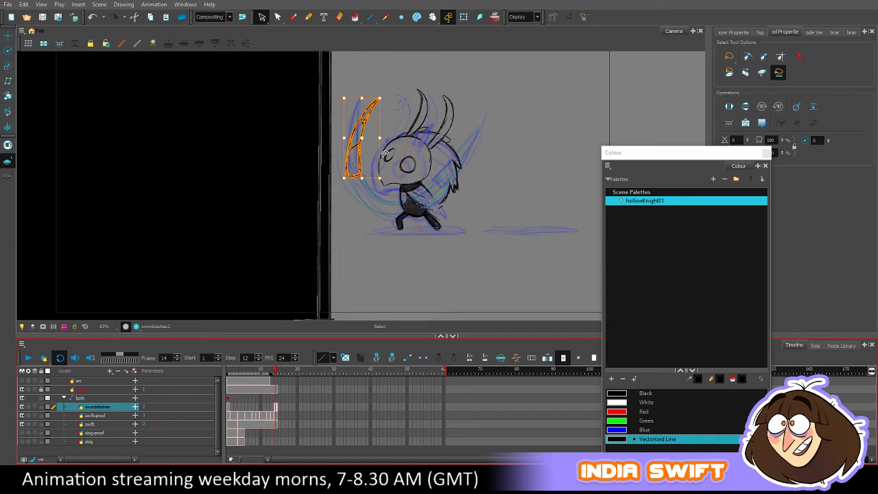
- Move, rotate and reshape the pasted blade on frame 14 to match the rough sword behind the character's back
drag(344, 138, 424, 138)
drag(432, 99, 477, 178)
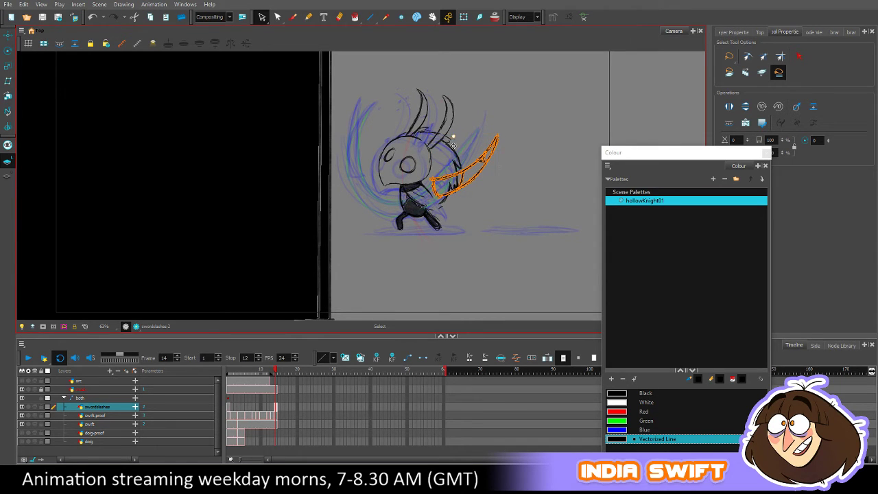
mouse_move(503, 132)
mouse_down()
mouse_move(489, 152)
mouse_move(481, 137)
mouse_move(490, 90)
mouse_move(483, 118)
mouse_up()
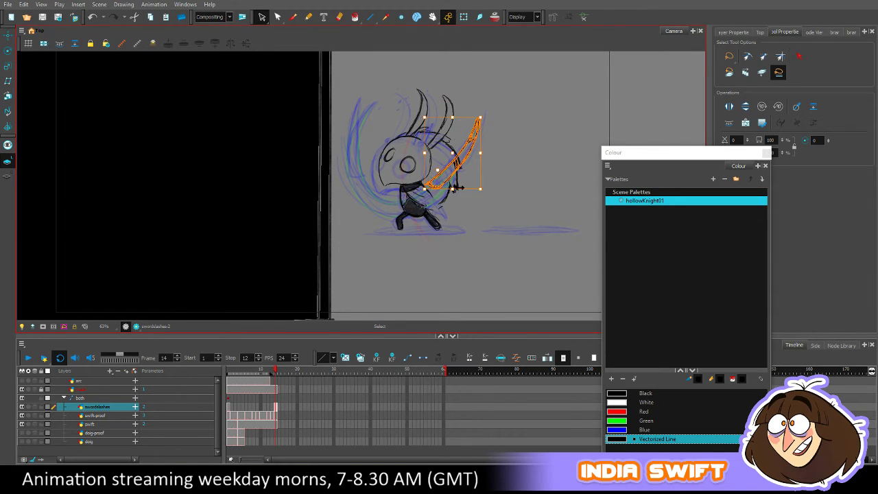
drag(459, 189, 470, 189)
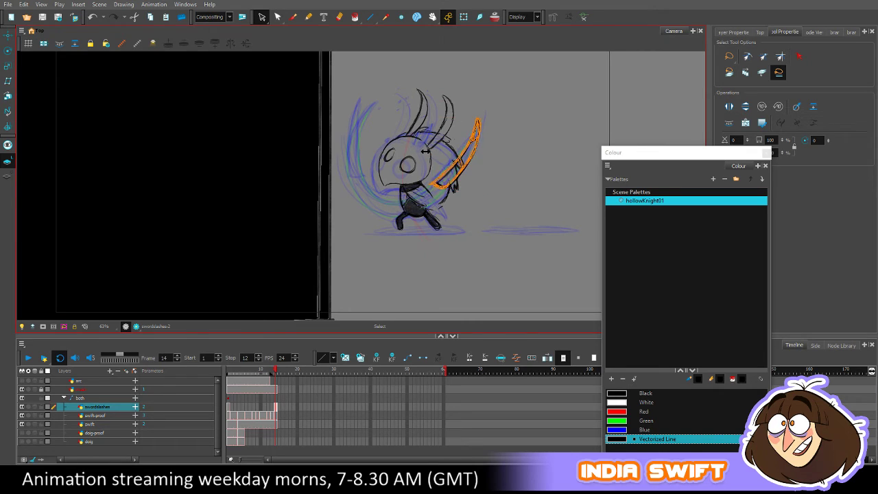
drag(481, 118, 487, 114)
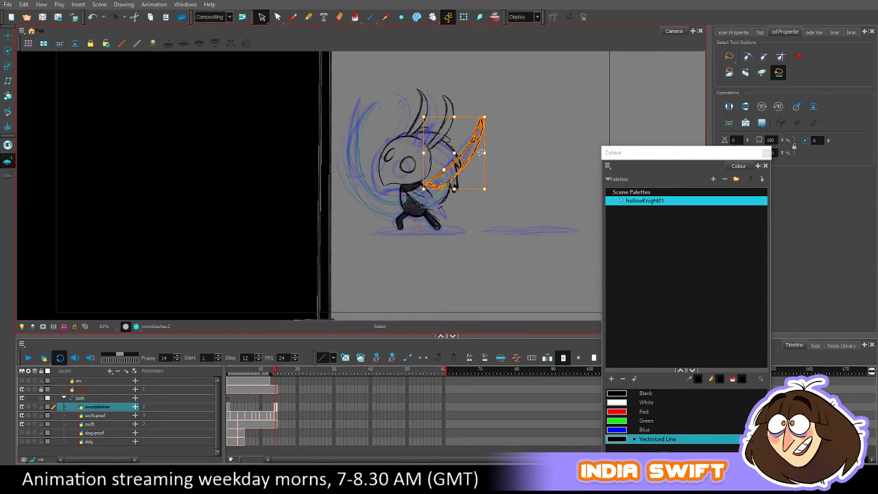
- Try to stretch the blade's upper edge line on frame 14 down toward the character's chest
click(479, 142)
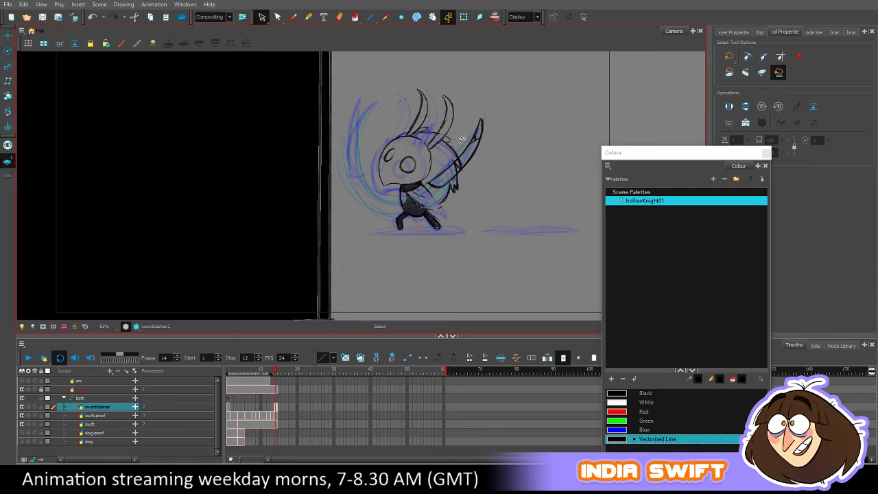
click(469, 155)
click(471, 146)
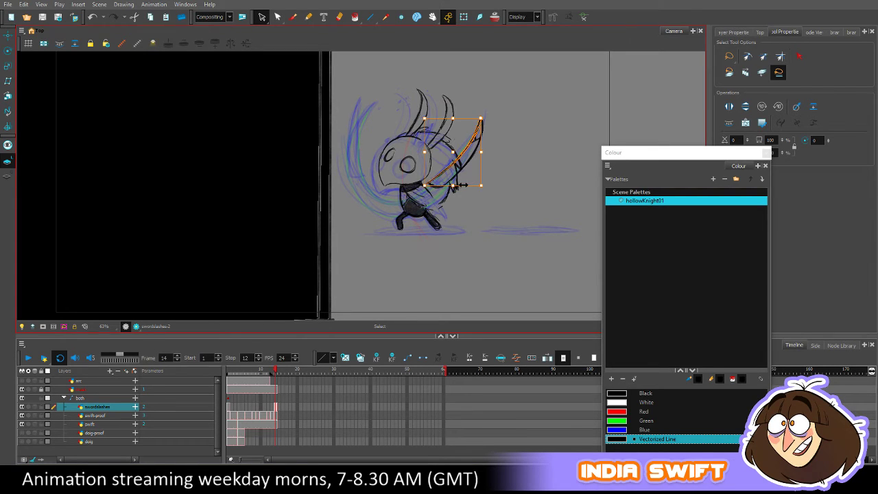
drag(460, 186, 404, 194)
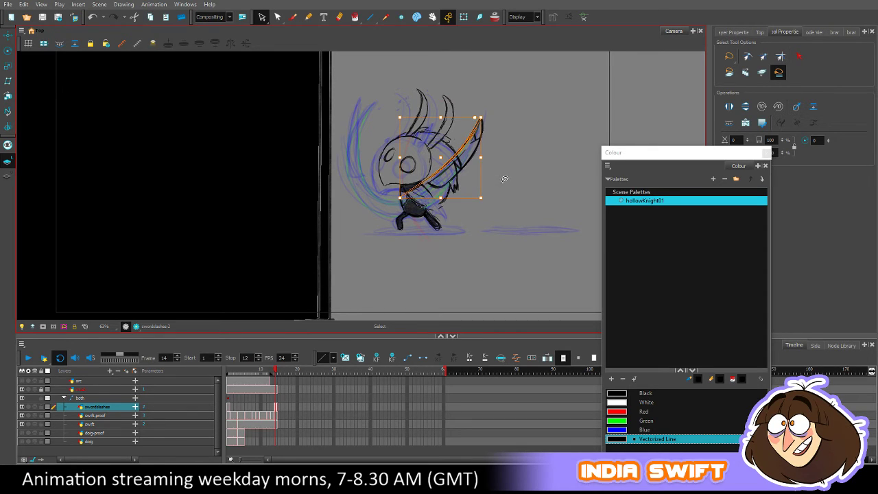
click(484, 196)
- Redraw the blade's outline over the rough on frame 14 and erase the stray lines around it
key(alt+e)
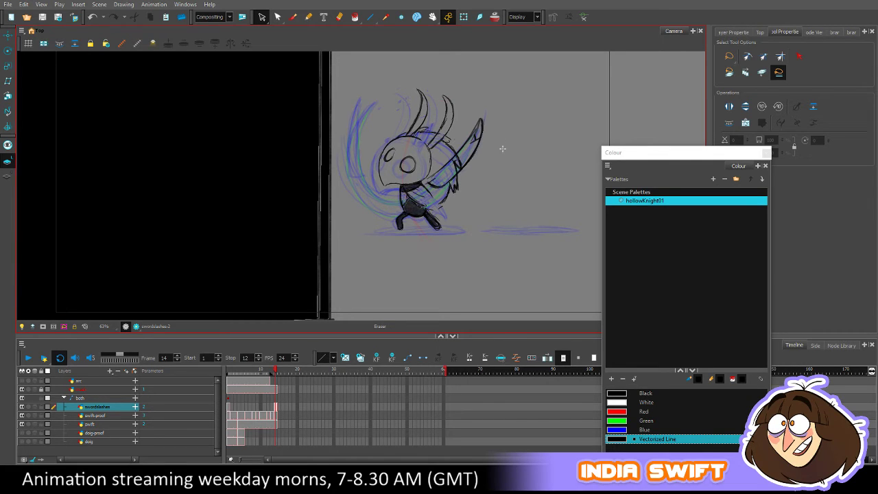
click(293, 17)
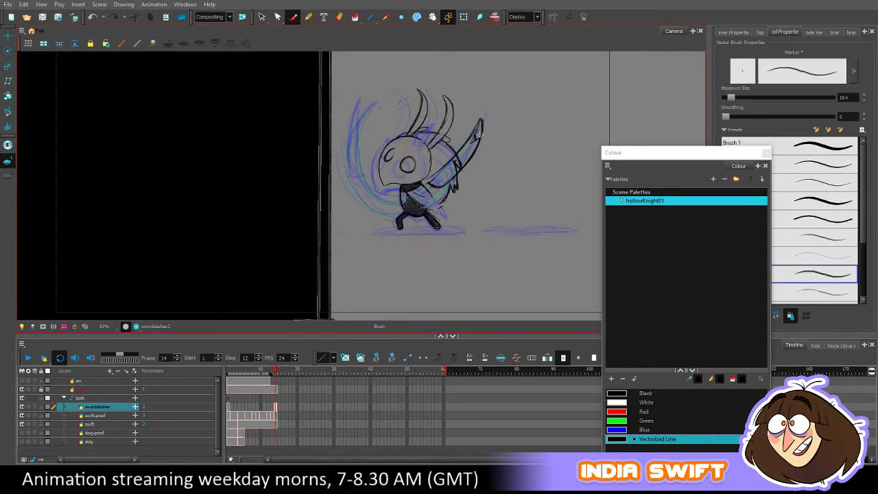
drag(480, 131, 470, 162)
key(alt+e)
drag(479, 129, 463, 165)
drag(483, 116, 450, 177)
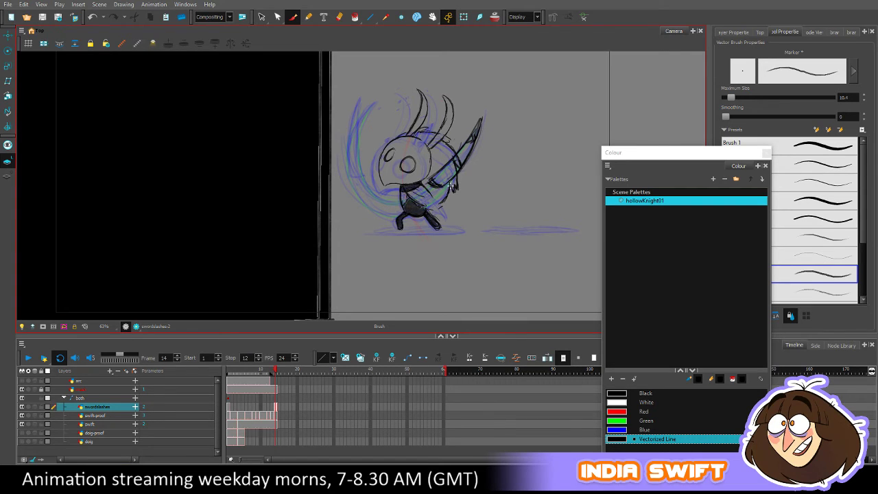
key(alt+e)
drag(460, 212, 401, 205)
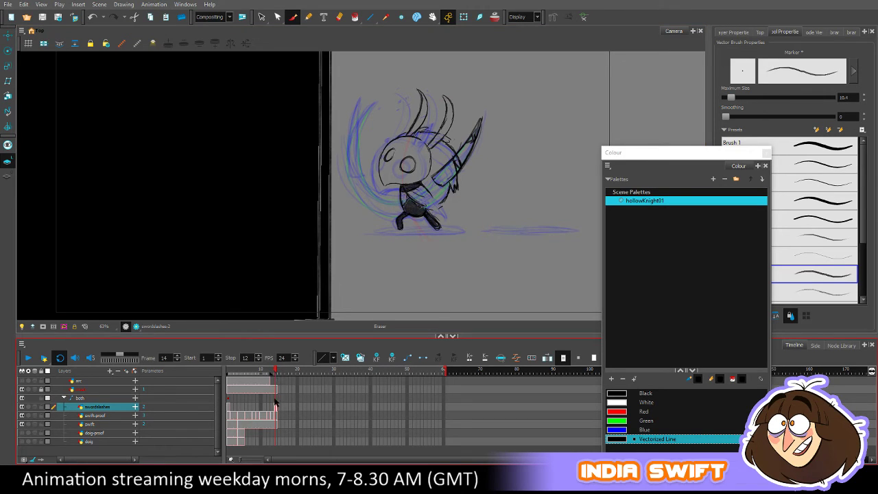
- Select the blade's tip on frame 14 and adjust it to fit the rough, and scrub back to frame 8
click(262, 17)
mouse_move(488, 140)
mouse_down()
mouse_move(488, 103)
mouse_move(449, 200)
mouse_move(492, 111)
mouse_move(447, 134)
mouse_move(478, 107)
mouse_up()
click(492, 121)
click(504, 108)
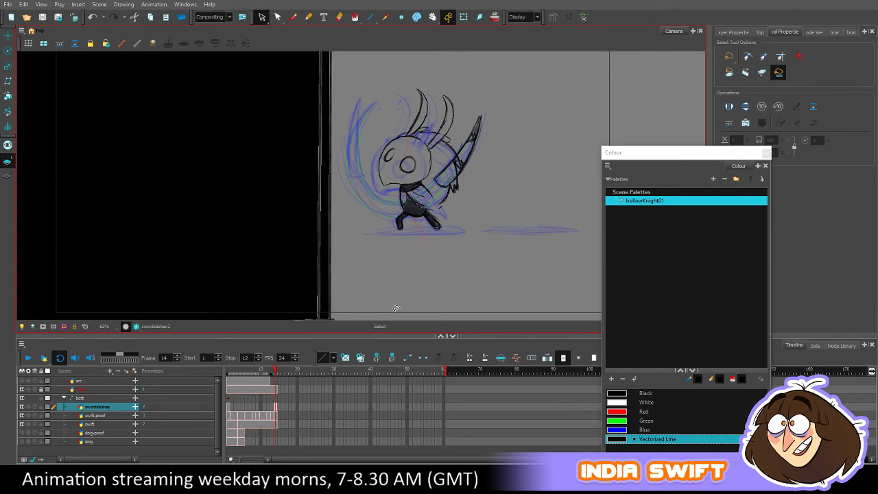
mouse_move(265, 371)
mouse_down()
mouse_move(227, 368)
mouse_move(279, 365)
mouse_move(228, 371)
mouse_move(254, 377)
mouse_up()
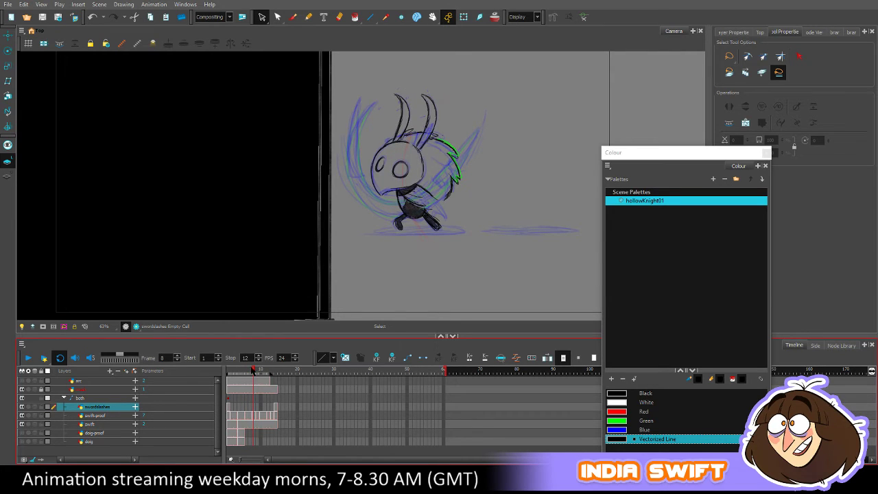
- Extend the first sword drawing on the swordslashes layer from frame 1 through frame 8, and select the empty cells following it
drag(229, 405, 255, 407)
mouse_move(254, 376)
mouse_down()
mouse_move(244, 377)
mouse_move(253, 374)
mouse_up()
click(258, 408)
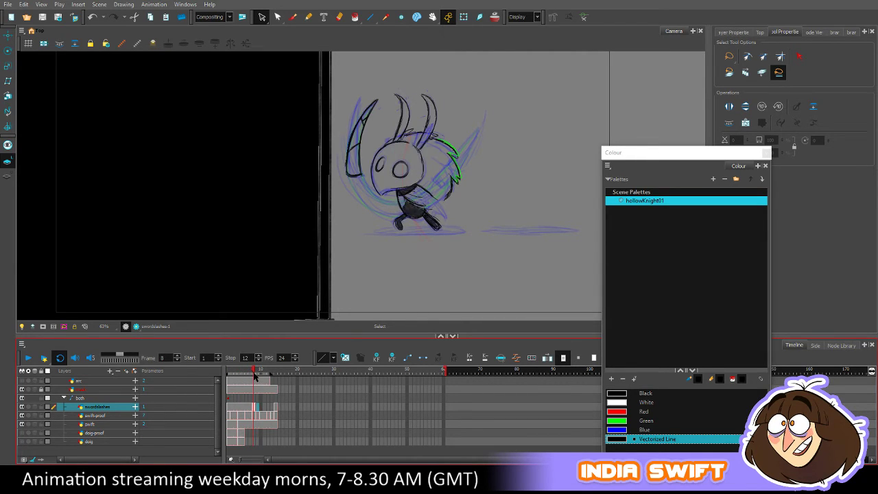
click(256, 408)
click(262, 409)
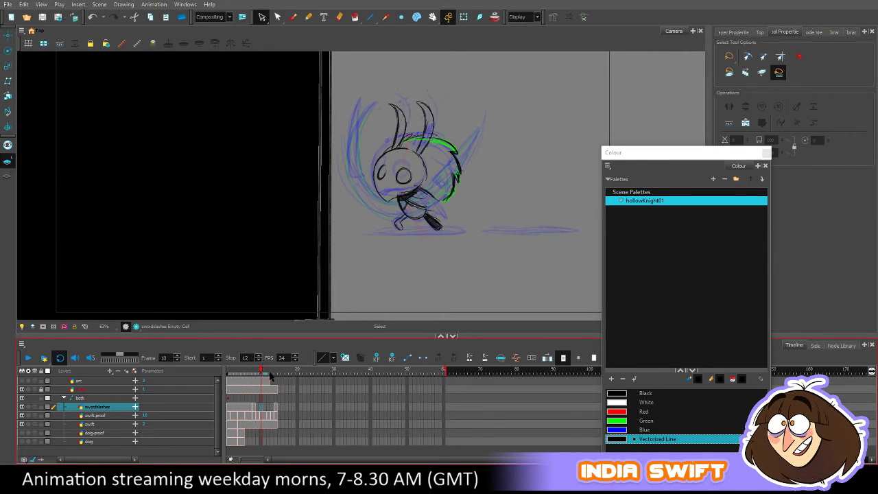
- Scrub between frames 8 and 13 and play back the loop to check the sword's timing
click(272, 374)
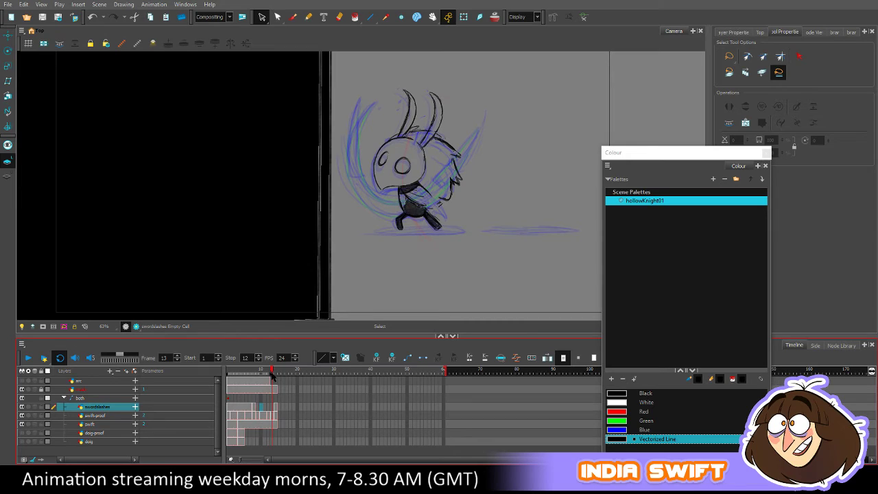
drag(273, 375, 272, 374)
click(253, 373)
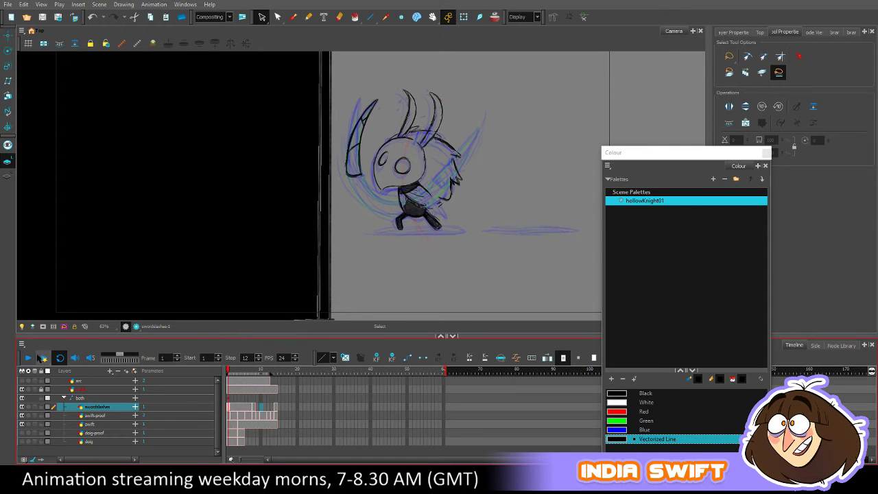
click(28, 357)
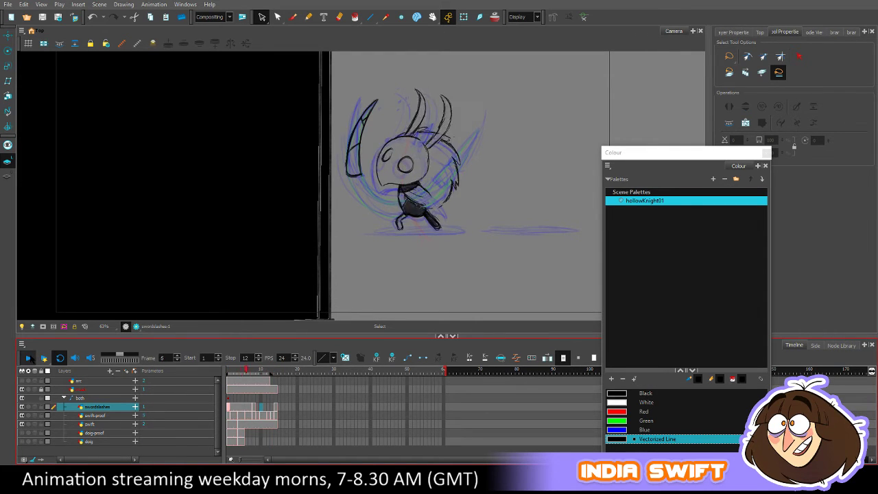
click(28, 357)
drag(260, 370, 271, 369)
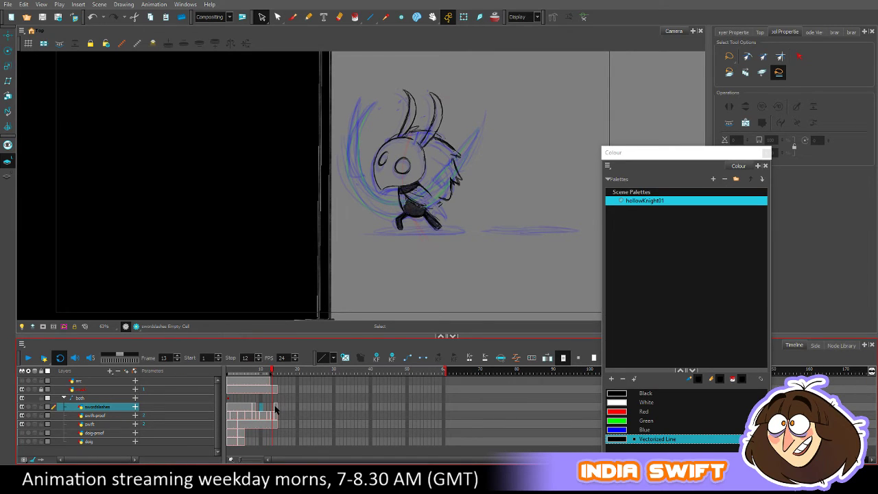
- Copy the raised sword drawing from frame 14 of the swordslashes layer and paste it onto frame 1
click(275, 409)
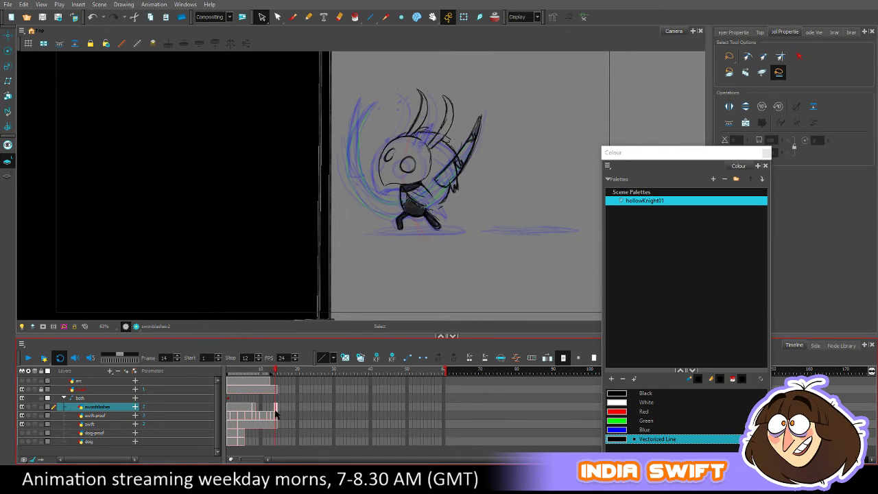
click(229, 407)
key(ctrl+v)
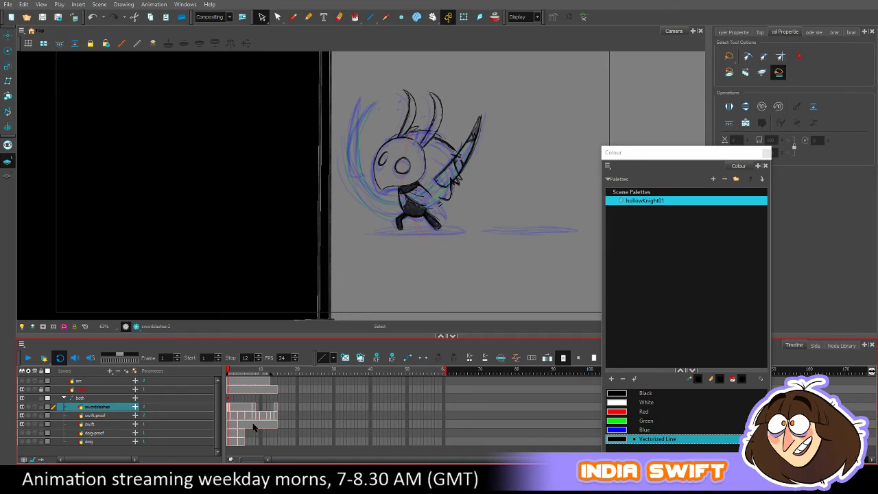
- Duplicate the sword drawing on frame 2, swing the blade down across the character's torso, and save the scene
mouse_move(239, 371)
mouse_down()
mouse_move(258, 370)
mouse_move(232, 391)
mouse_up()
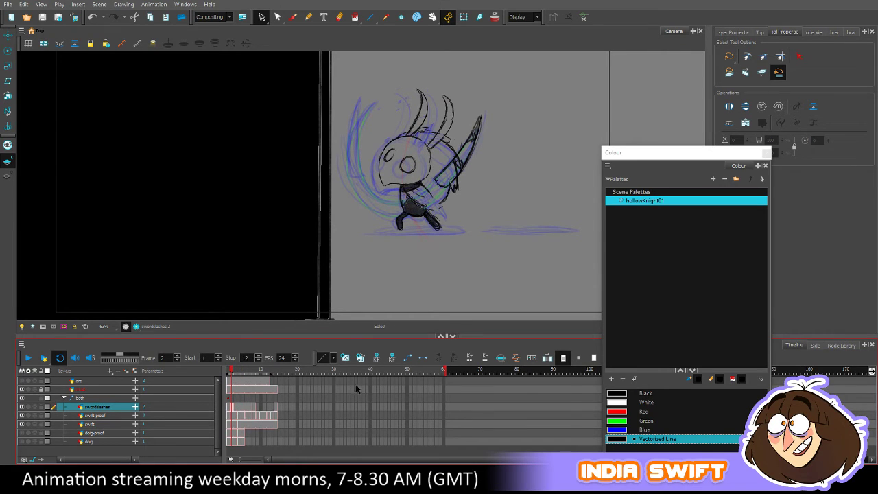
key(alt+shift+d)
drag(478, 174, 420, 210)
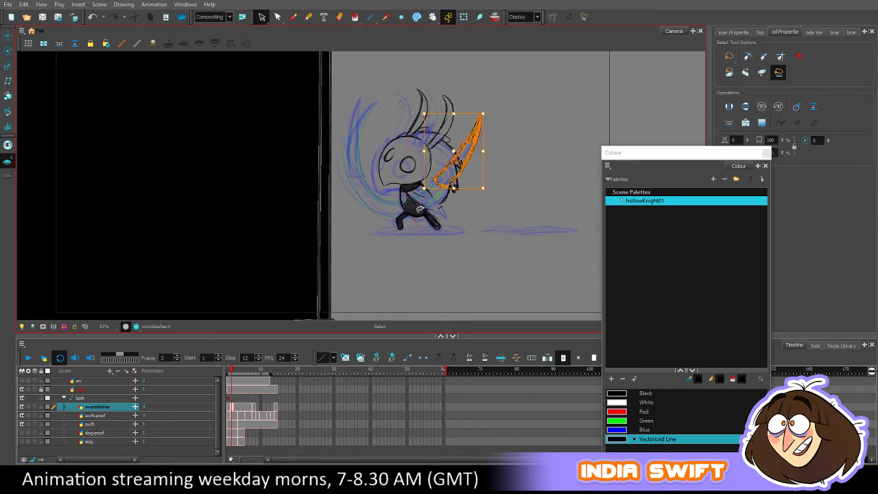
mouse_move(484, 168)
mouse_down()
mouse_move(479, 183)
mouse_move(446, 193)
mouse_up()
drag(490, 129, 468, 203)
drag(462, 144, 457, 144)
click(486, 190)
key(ctrl+s)
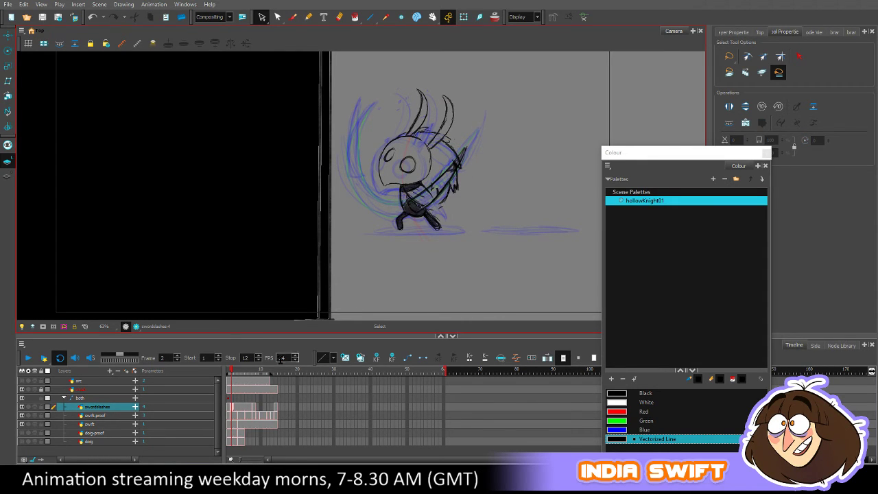
- Compare frames 1 and 2, and brush in the lower end of the lowered blade on frame 2 over the character's waist
click(228, 371)
drag(228, 371, 232, 371)
click(293, 17)
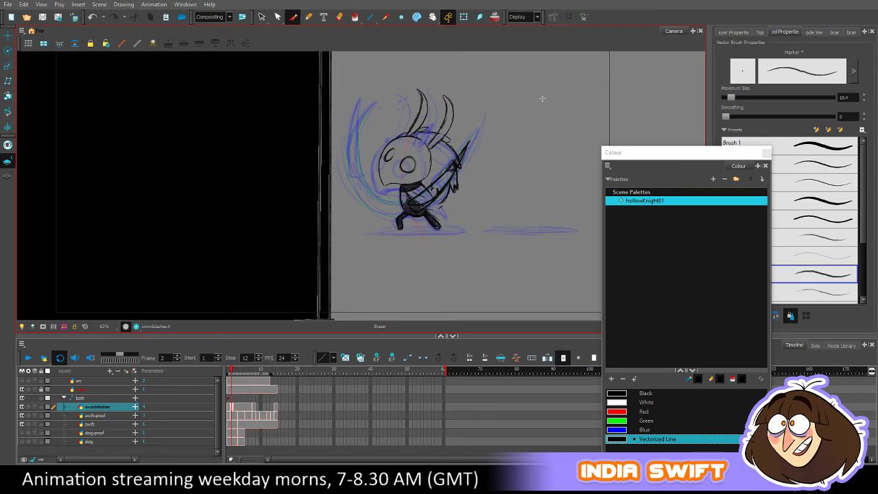
mouse_move(409, 214)
mouse_down()
mouse_move(447, 193)
mouse_move(437, 199)
mouse_up()
- Keep the lowered sword drawing from frame 4 onward and put a duplicate of the raised sword on frames 2 and 3
click(239, 408)
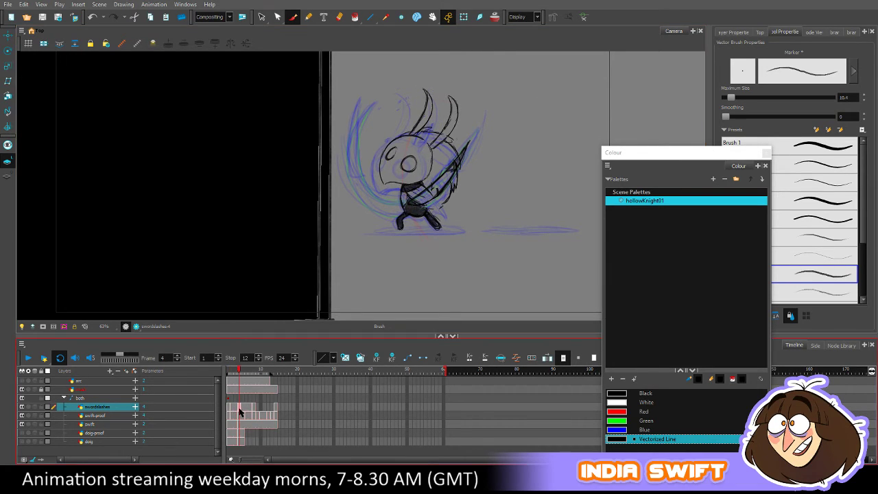
click(232, 408)
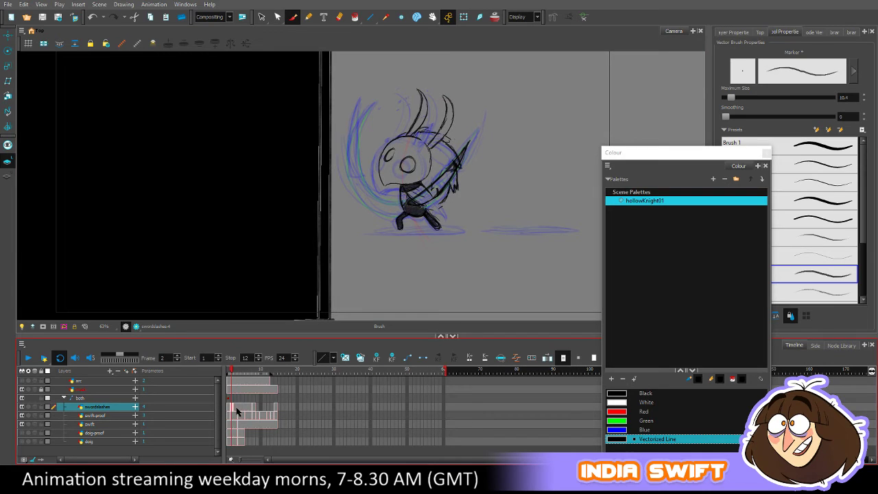
click(239, 408)
click(242, 407)
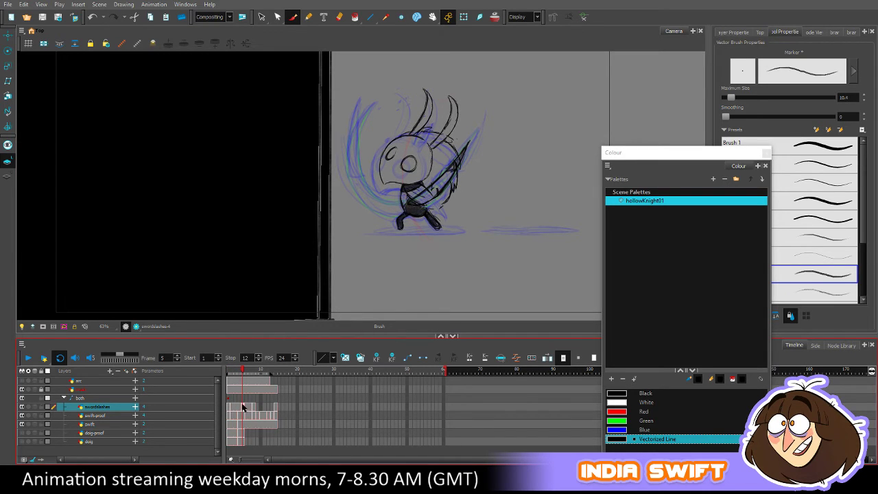
click(239, 406)
drag(240, 374, 235, 376)
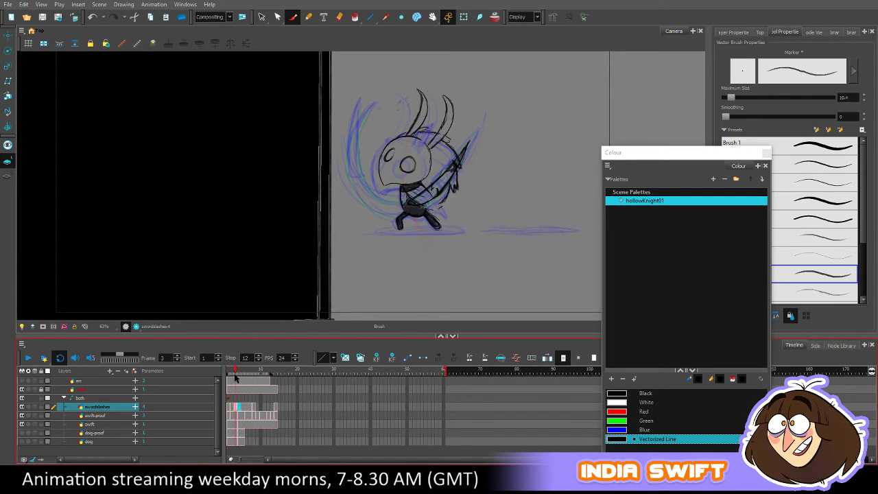
click(232, 377)
drag(238, 409, 234, 405)
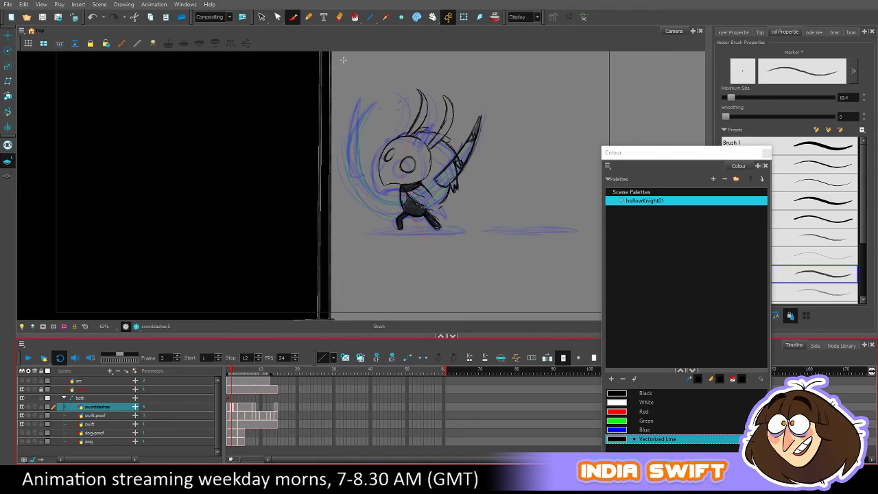
- Select the raised blade on frame 2 and shift it slightly lower than on frame 1, comparing it with the neighbouring frames
key(alt+s)
mouse_move(489, 143)
mouse_down()
mouse_move(477, 172)
mouse_move(480, 115)
mouse_up()
drag(482, 174, 489, 193)
click(491, 200)
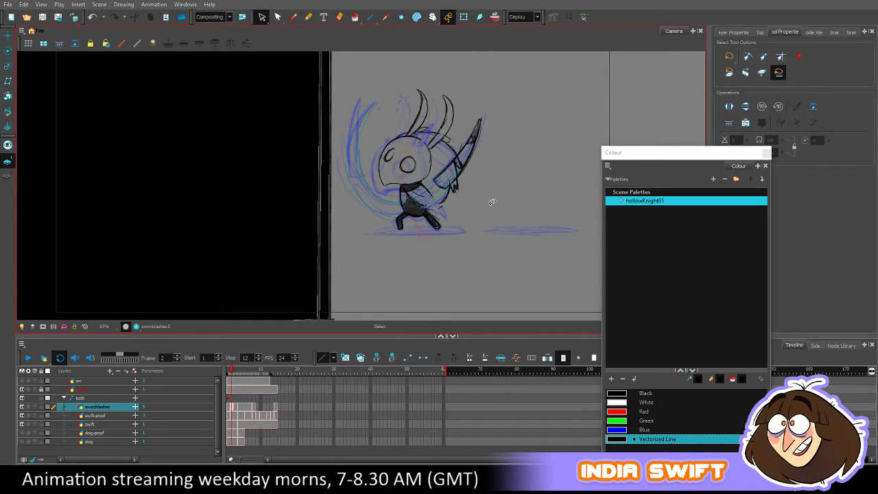
key(.)
mouse_move(478, 189)
mouse_down()
mouse_move(442, 140)
mouse_move(464, 197)
mouse_move(491, 195)
mouse_up()
key(Escape)
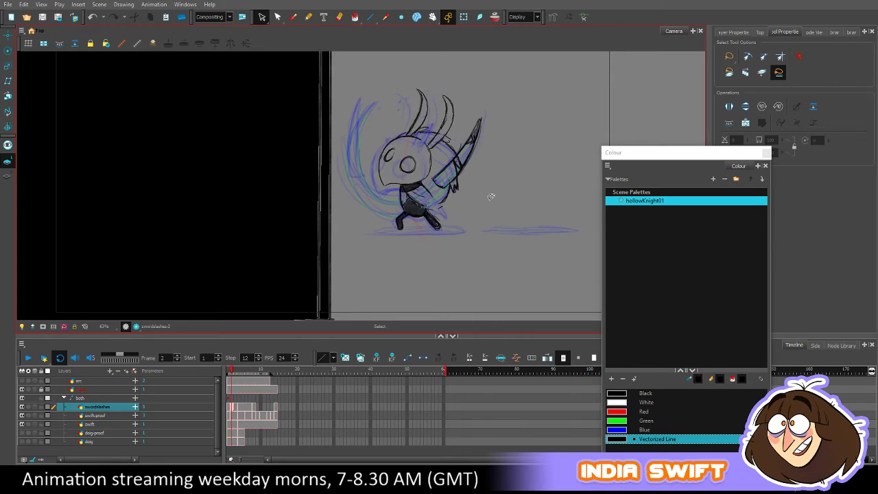
click(438, 159)
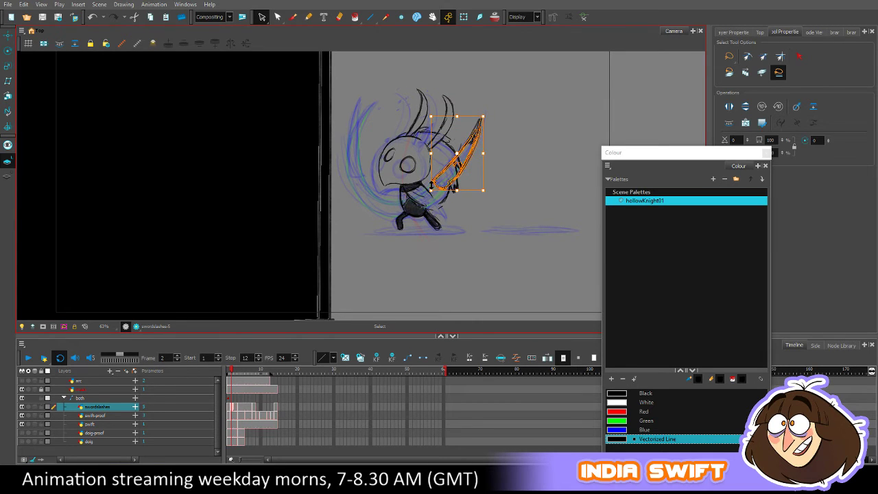
key(Escape)
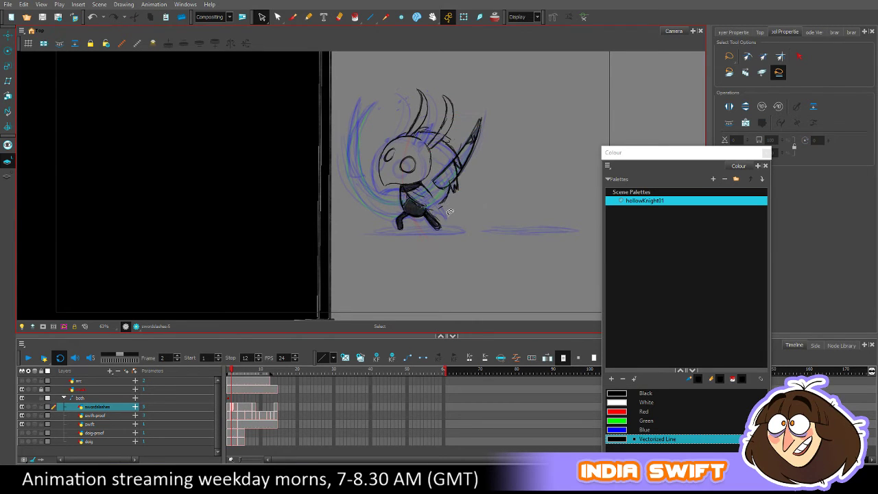
- Adjust the lower end of the blade on frame 4 where it crosses the character's waist
click(238, 370)
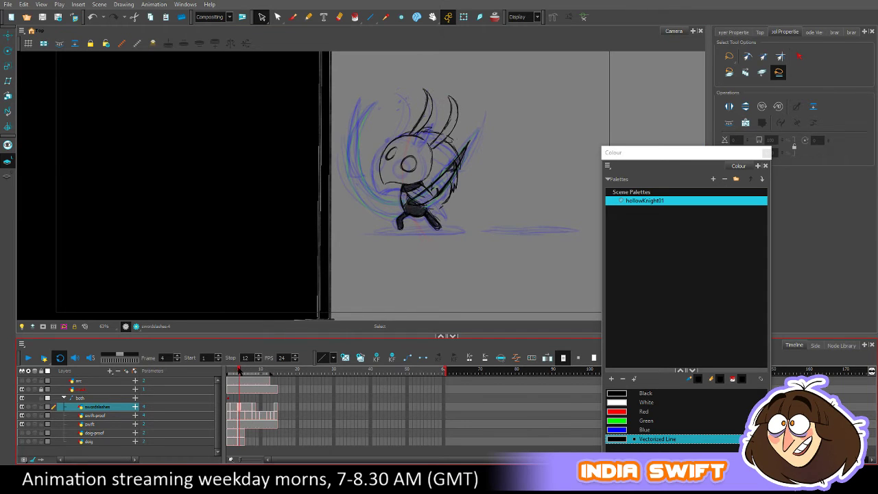
click(439, 180)
drag(403, 199, 400, 195)
click(396, 251)
key(.)
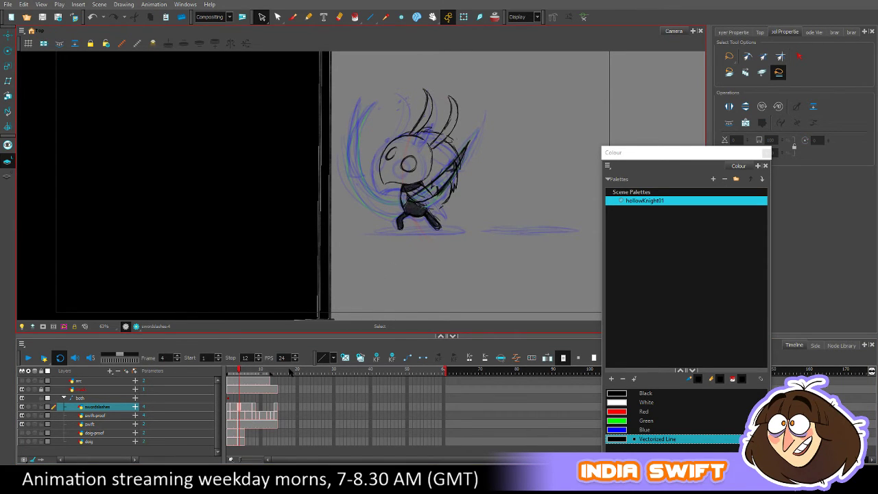
click(437, 198)
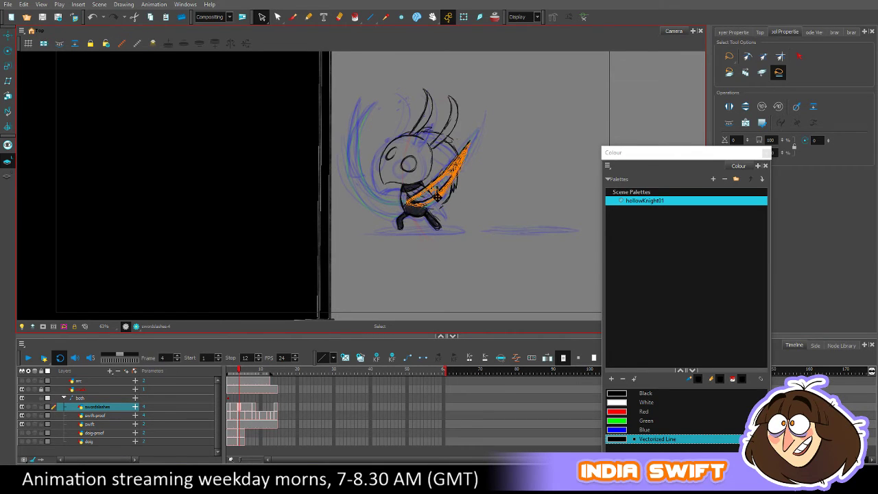
key(Escape)
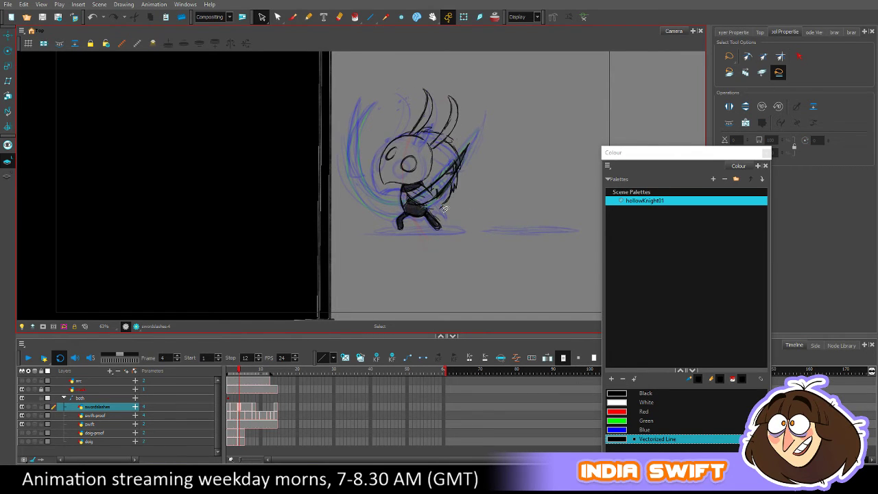
- Swing the tip of the blade on frame 4 lower and farther out behind the back, flipping through the neighbouring frames to compare
click(461, 168)
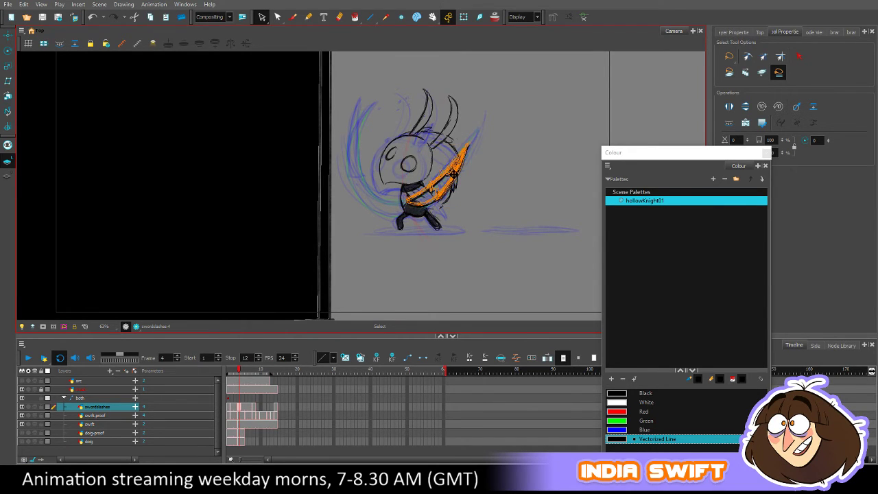
key(Escape)
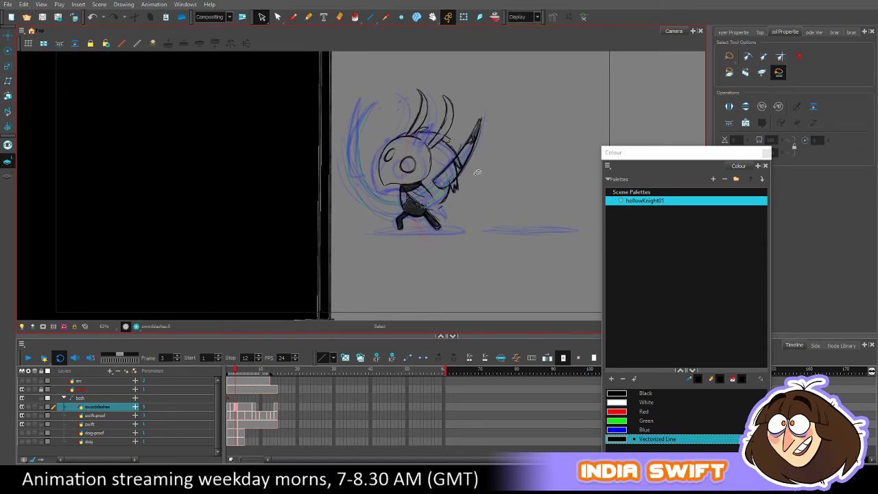
key(.)
key(.)
key(.)
key(.)
key(period)
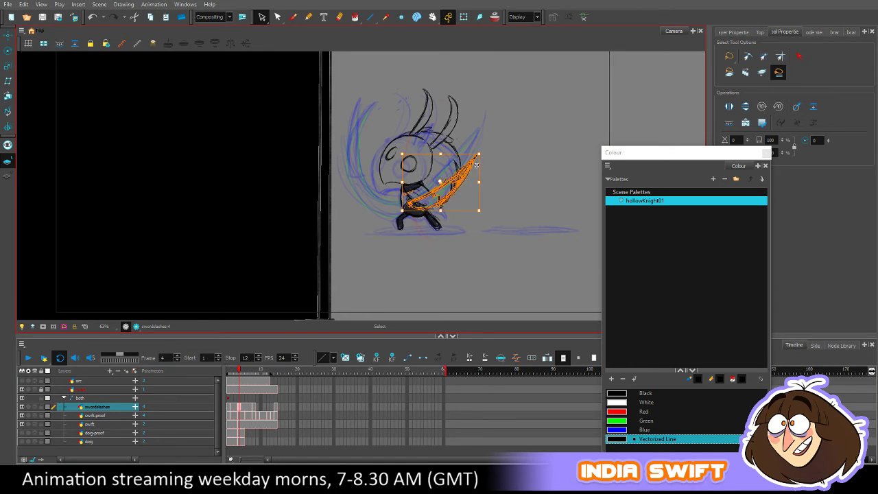
key(comma)
key(comma)
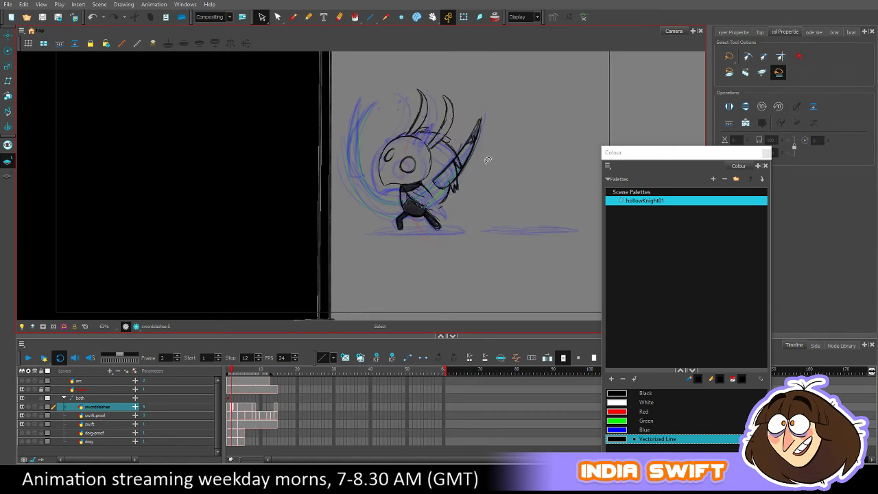
- Fine-tune the raised blade's tip on frame 2, and flip between frames 1 to 3 to check the spacing
click(464, 166)
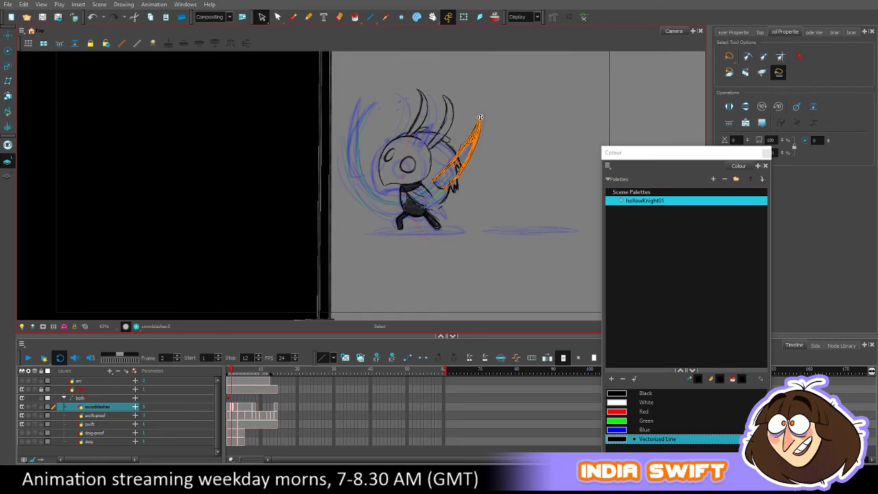
drag(480, 116, 481, 117)
drag(510, 130, 471, 105)
key(period)
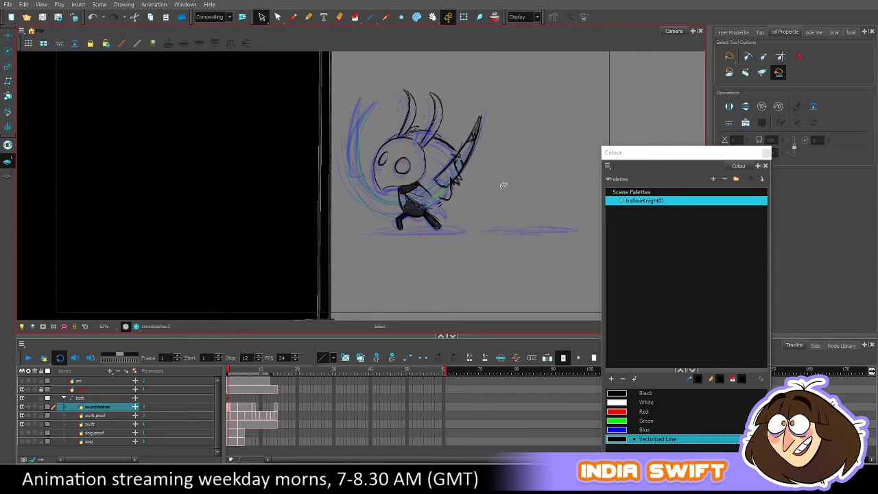
key(comma)
key(comma)
key(period)
key(comma)
key(period)
key(period)
key(comma)
- Nudge and narrow the whole raised blade on frame 2, and flip against frames 1 and 3 to check the motion
click(479, 133)
drag(456, 154, 456, 151)
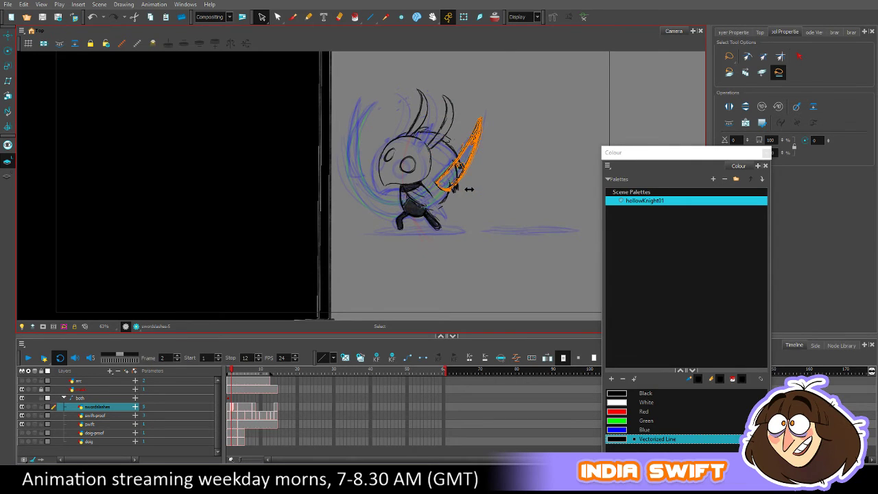
key(period)
key(comma)
key(comma)
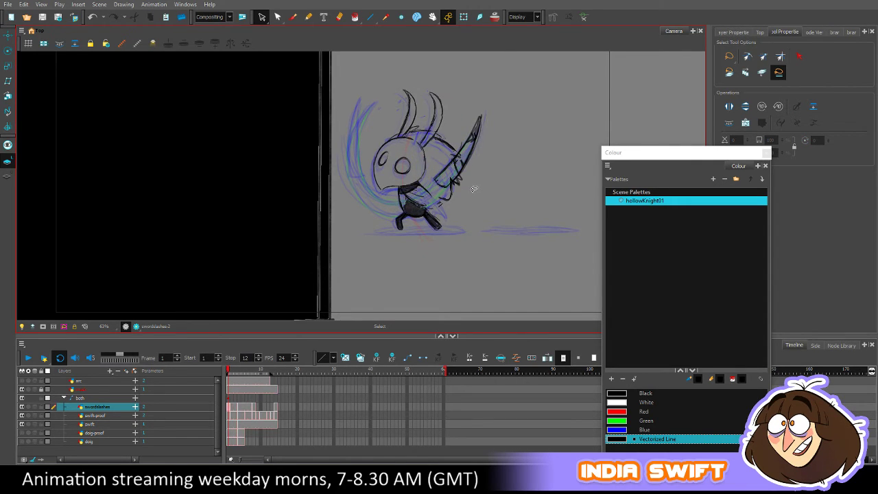
key(period)
key(period)
key(comma)
key(comma)
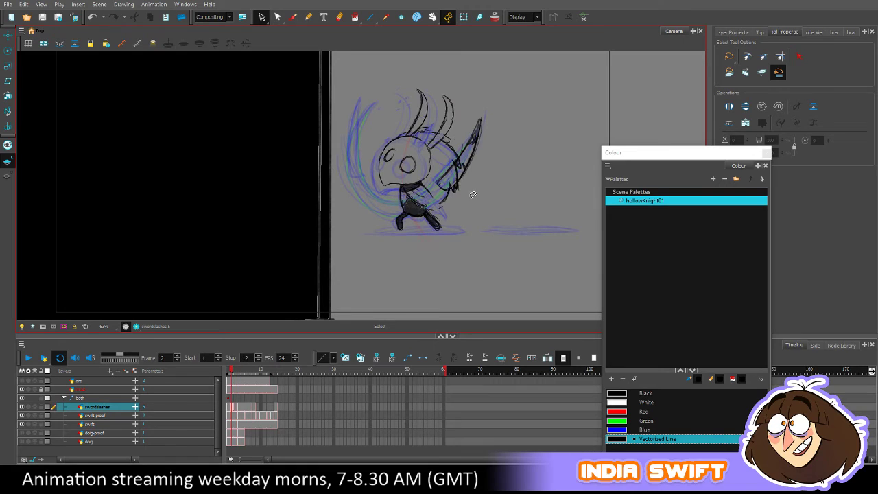
- Make a small adjustment to the raised blade on frame 2, flipping against frame 1 to compare
key(comma)
key(period)
key(comma)
key(period)
drag(480, 190, 475, 193)
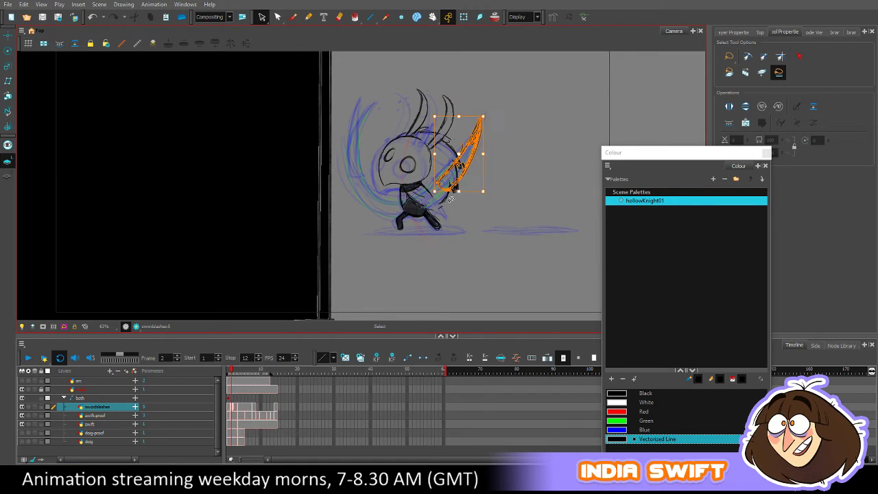
key(comma)
key(period)
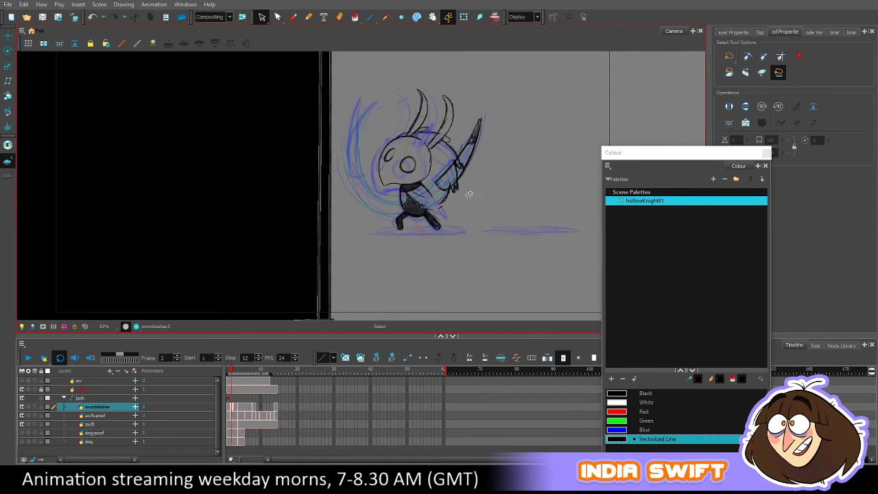
- Nudge the blade on frame 4 where its tip extends behind the back, comparing its position with frame 1
key(period)
key(period)
click(469, 151)
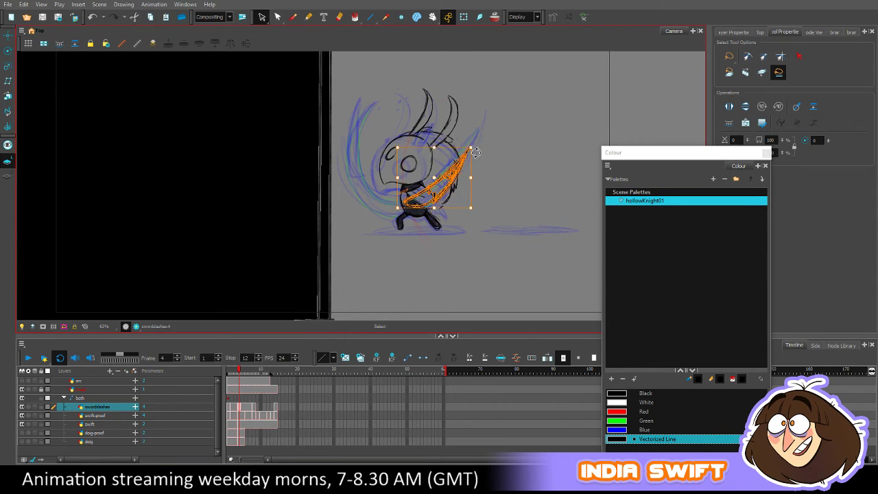
click(483, 163)
key(comma)
key(comma)
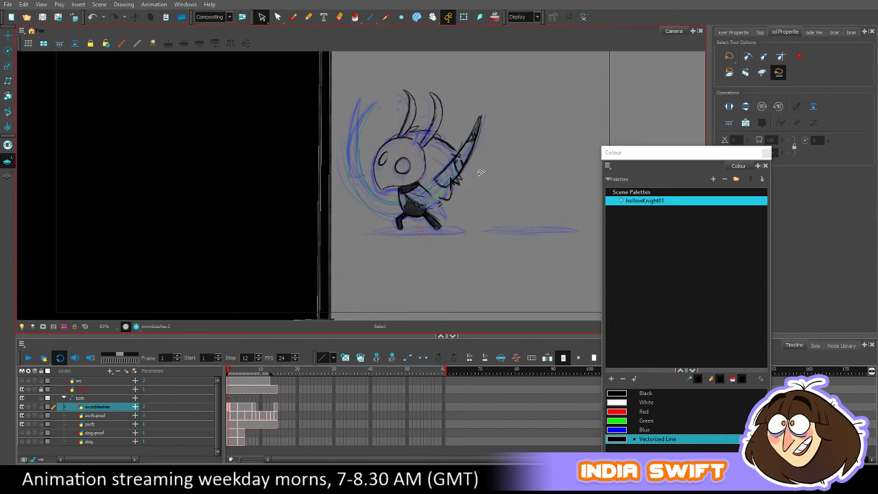
key(period)
key(period)
click(468, 152)
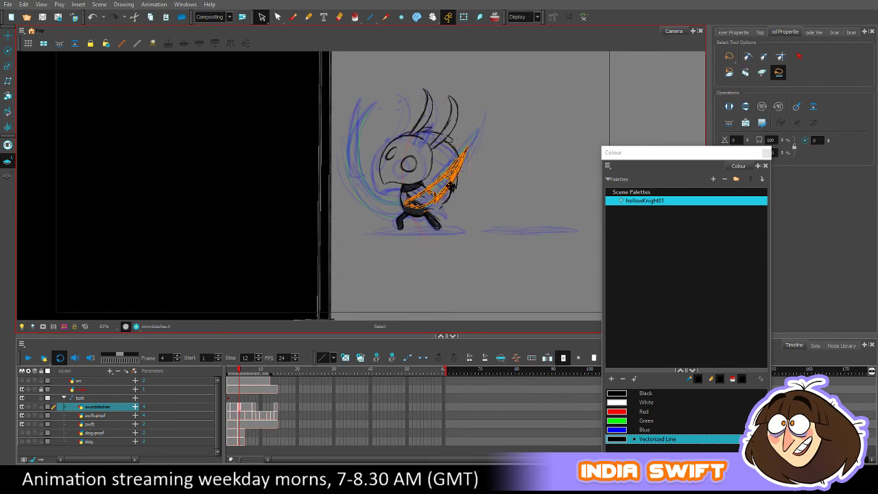
- Flip back and forth through frames 1 to 4 to examine the spacing of the blade drawings
key(comma)
key(comma)
key(period)
key(period)
key(comma)
key(comma)
key(comma)
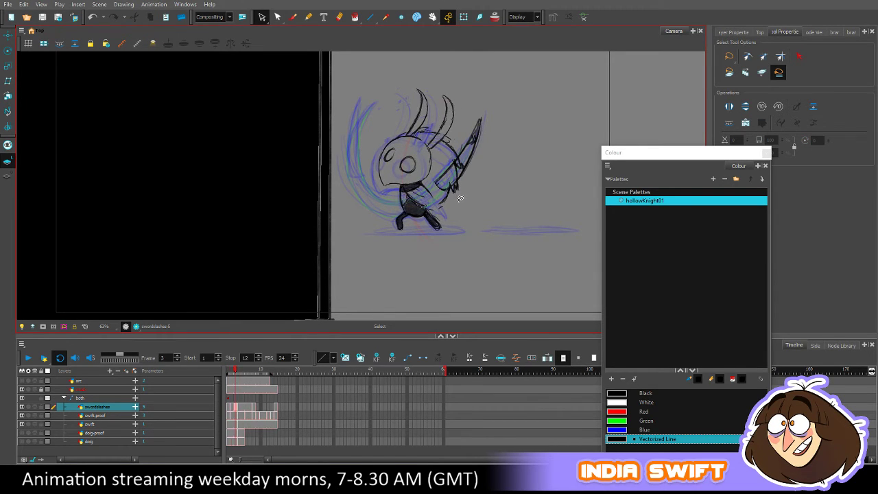
key(period)
key(period)
key(period)
key(comma)
key(comma)
key(comma)
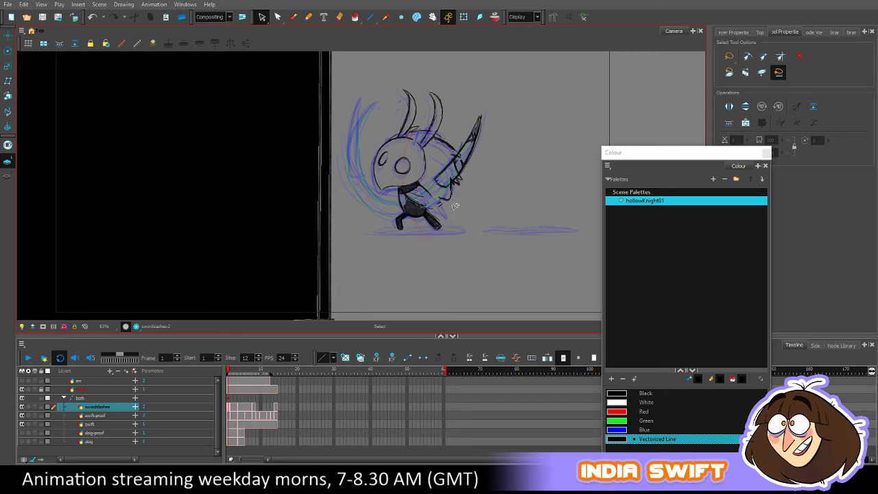
- Lasso the blade across the character's waist on frame 4 to adjust it, and step back to frame 2
key(period)
key(period)
key(period)
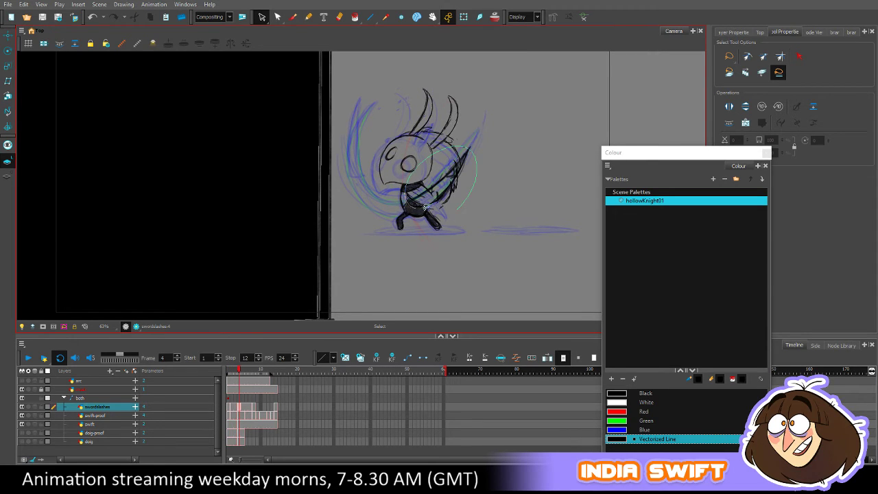
click(451, 180)
key(comma)
key(comma)
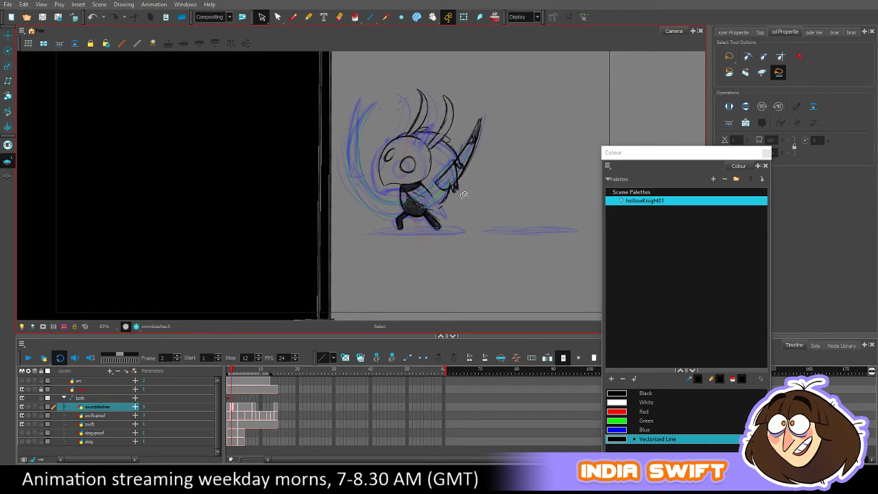
- Rotate the raised blade on frame 2 very slightly so its lower end shifts forward, and flip against the neighbouring frames
click(470, 165)
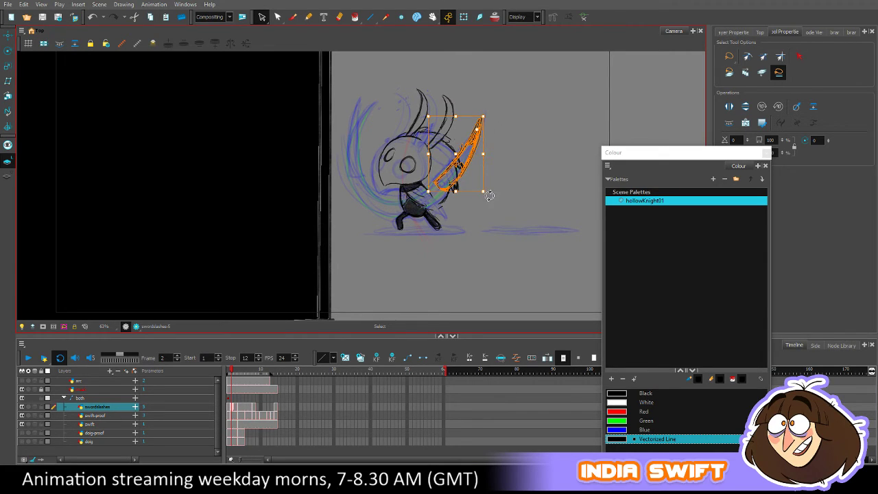
drag(490, 196, 487, 200)
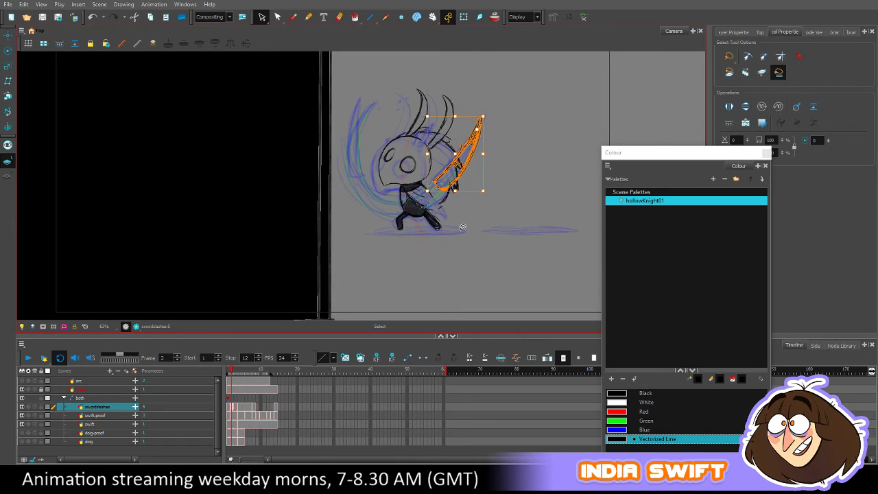
click(431, 260)
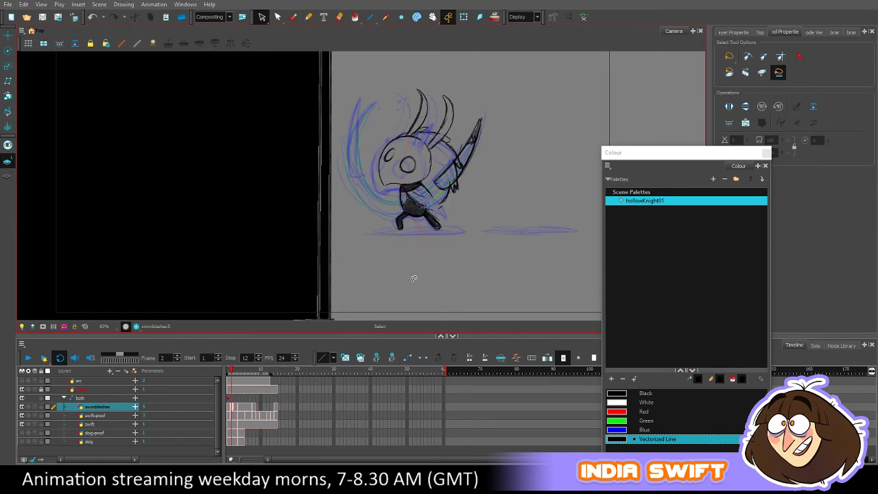
key(comma)
key(period)
key(period)
key(period)
key(comma)
- Delete the existing blade drawing from frame 6 of the swordslashes layer
click(293, 17)
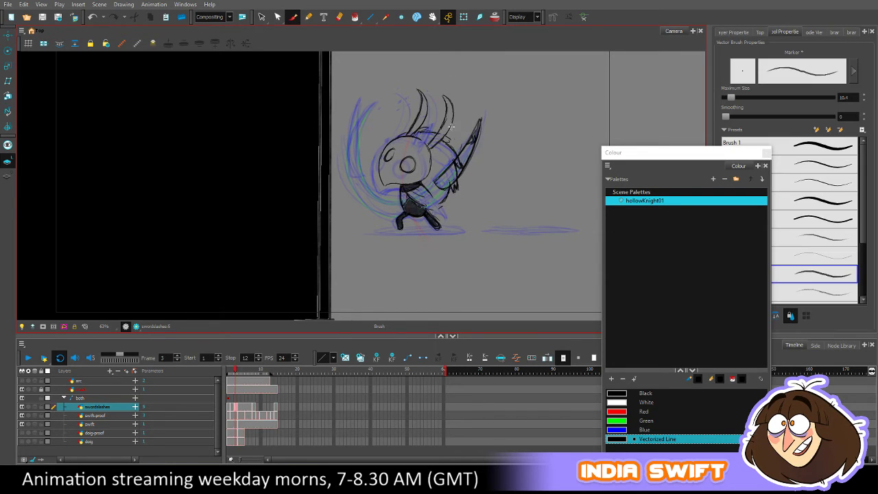
key(period)
key(period)
key(period)
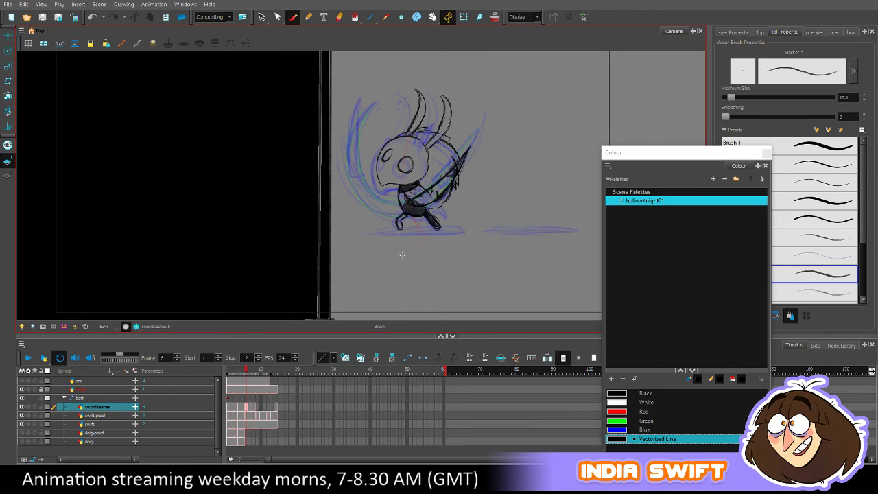
click(262, 16)
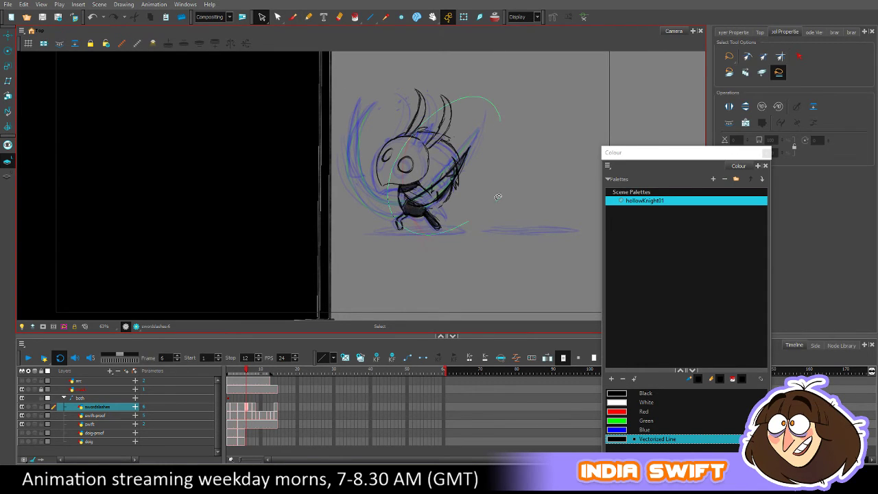
drag(498, 197, 515, 146)
key(Delete)
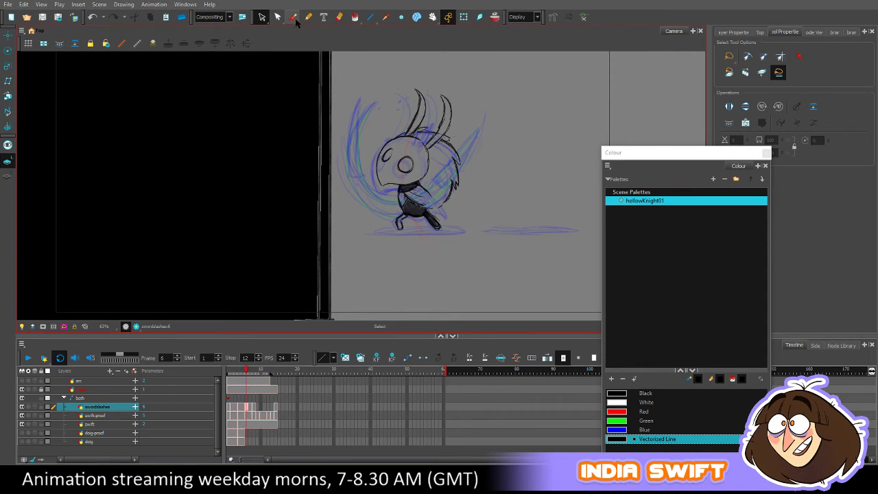
- Brush a curved slash arc on frame 6, sweeping from in front of the face down across the character's lower body
click(294, 18)
mouse_move(368, 189)
mouse_down()
mouse_move(398, 200)
mouse_move(437, 188)
mouse_up()
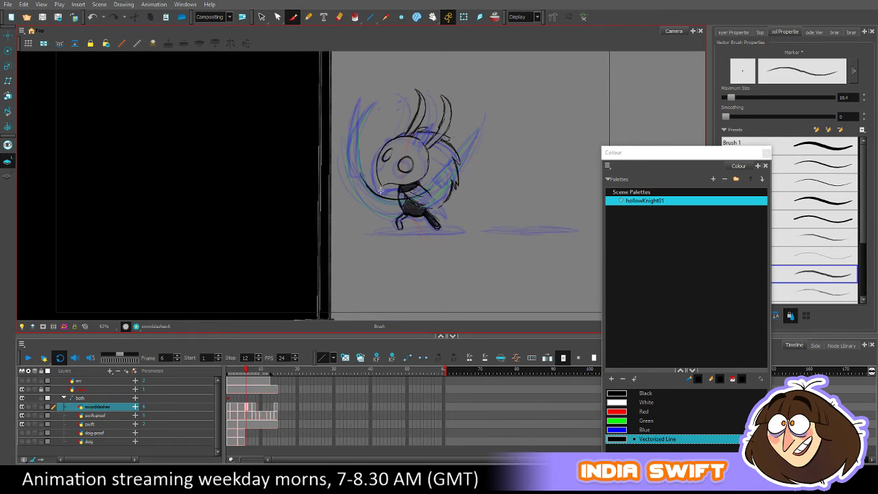
drag(360, 170, 391, 199)
mouse_move(358, 169)
mouse_down()
mouse_move(373, 204)
mouse_move(366, 197)
mouse_move(402, 217)
mouse_move(367, 199)
mouse_move(364, 192)
mouse_move(402, 216)
mouse_up()
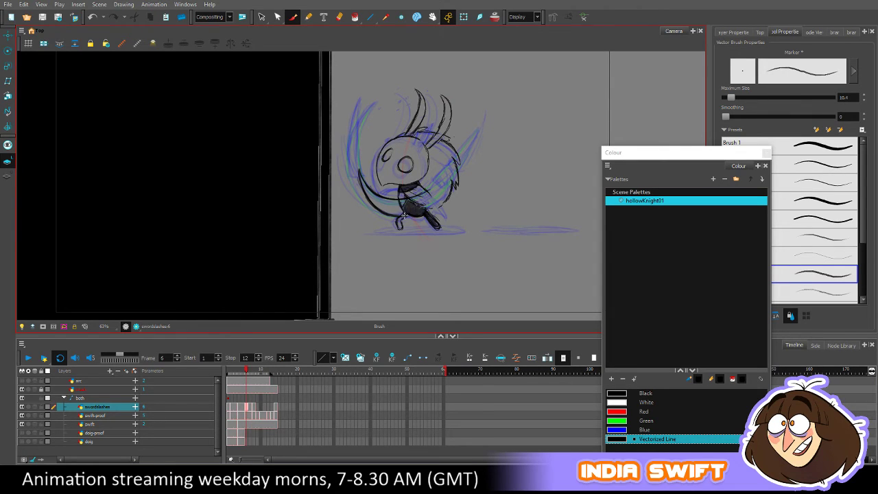
drag(410, 213, 426, 199)
- Adjust the trailing end of the slash arc on frame 6 behind the character's back
mouse_move(248, 371)
mouse_down()
mouse_move(237, 374)
mouse_move(247, 374)
mouse_up()
mouse_move(247, 371)
mouse_down()
mouse_move(258, 368)
mouse_move(235, 376)
mouse_move(247, 370)
mouse_up()
click(262, 16)
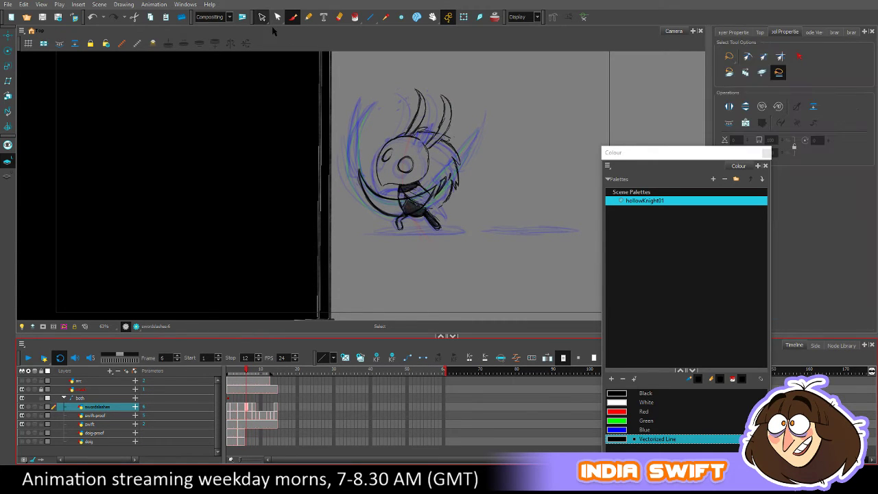
click(445, 175)
mouse_move(453, 163)
mouse_down()
mouse_move(463, 173)
mouse_move(443, 181)
mouse_up()
- Extend the sword drawing on frame 8 of the swordslashes layer to cover frame 9
mouse_move(260, 371)
mouse_down()
mouse_move(227, 377)
mouse_move(254, 381)
mouse_up()
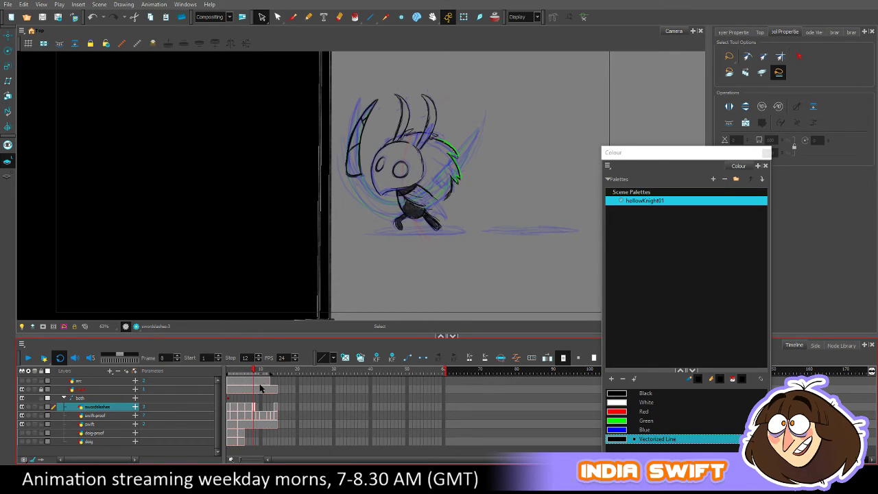
click(258, 406)
click(253, 406)
key(period)
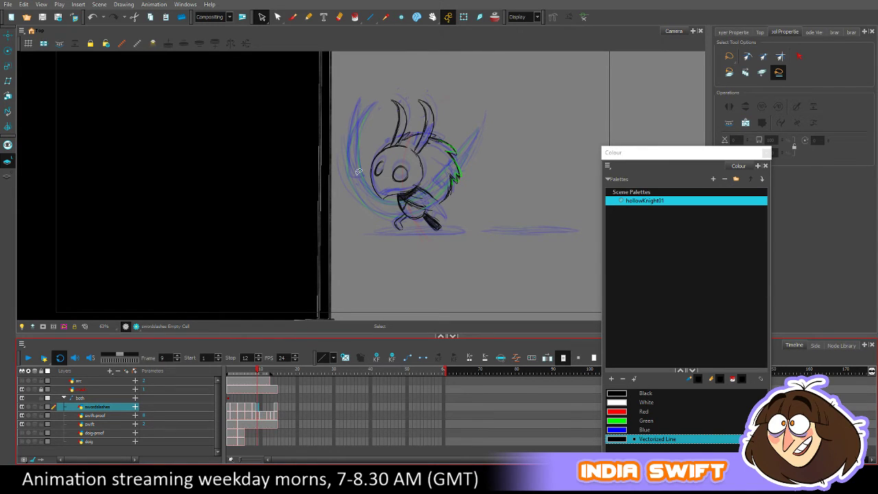
key(F5)
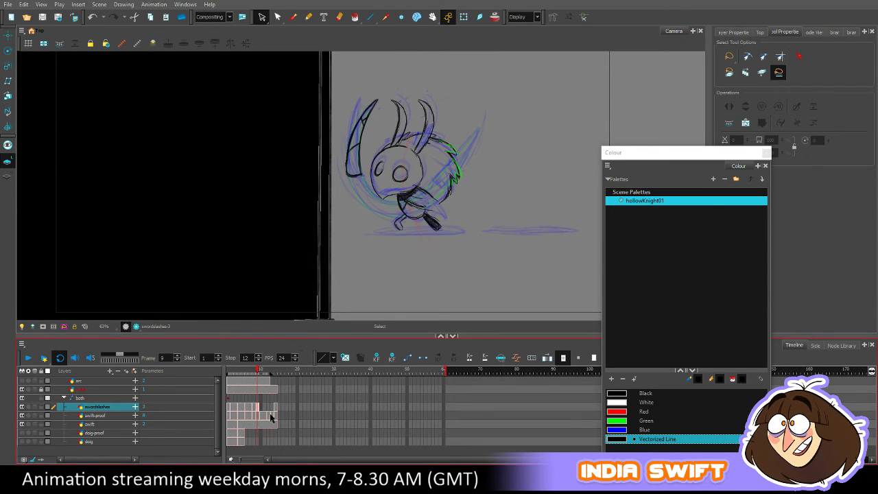
- Shift the upright blade on frame 9 slightly upward as its own drawing, and save the scene
click(375, 167)
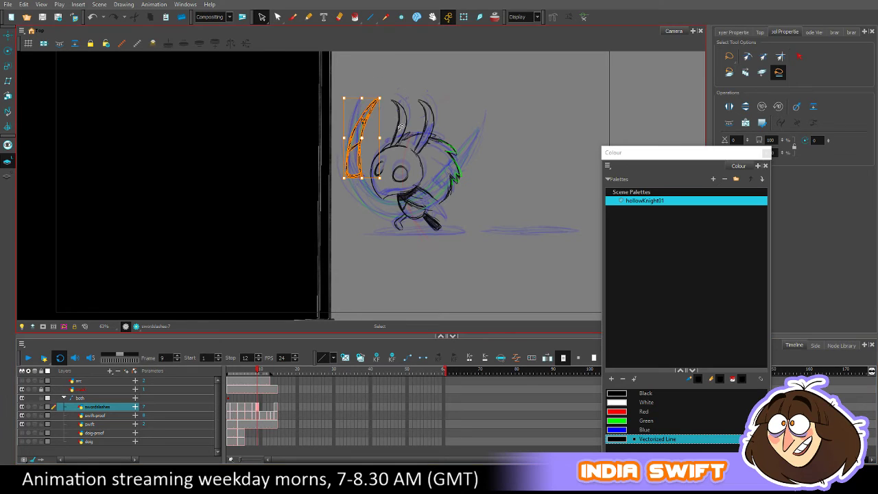
drag(361, 138, 354, 165)
drag(386, 93, 373, 111)
click(402, 97)
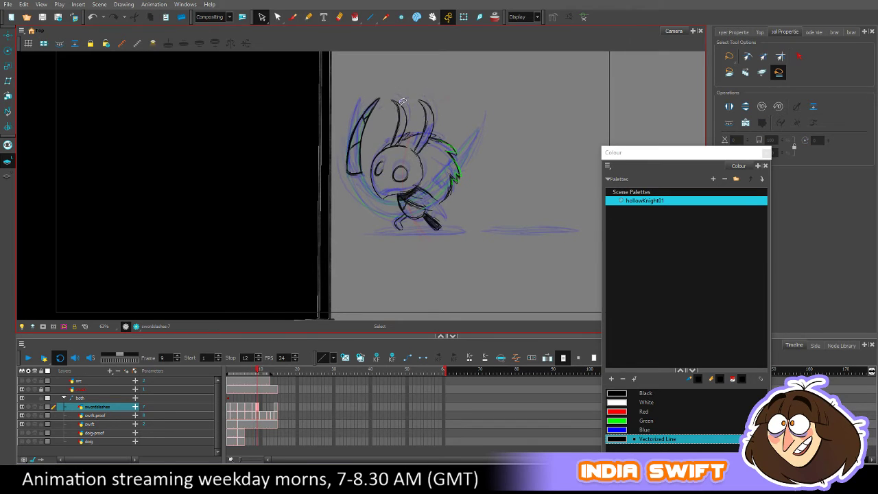
key(ctrl+a)
key(ctrl+s)
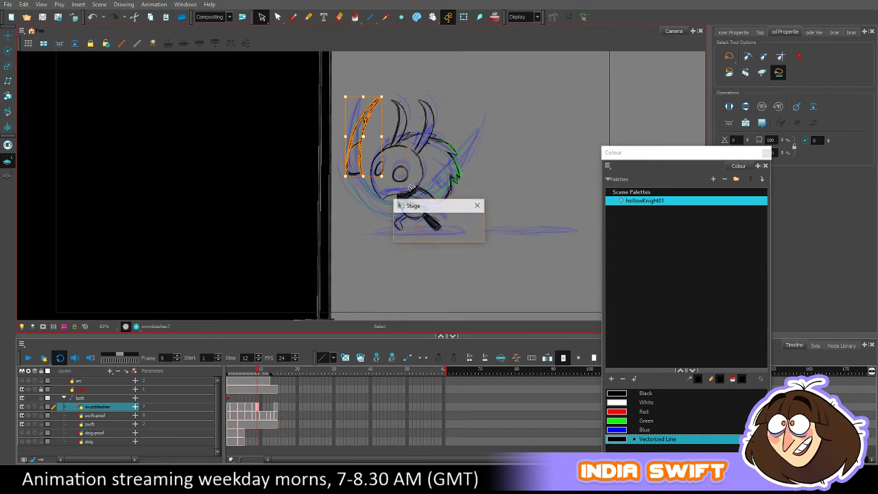
- Fine-tune the base of the upright blade on frame 9, flipping against frame 8 to check the movement
key(.)
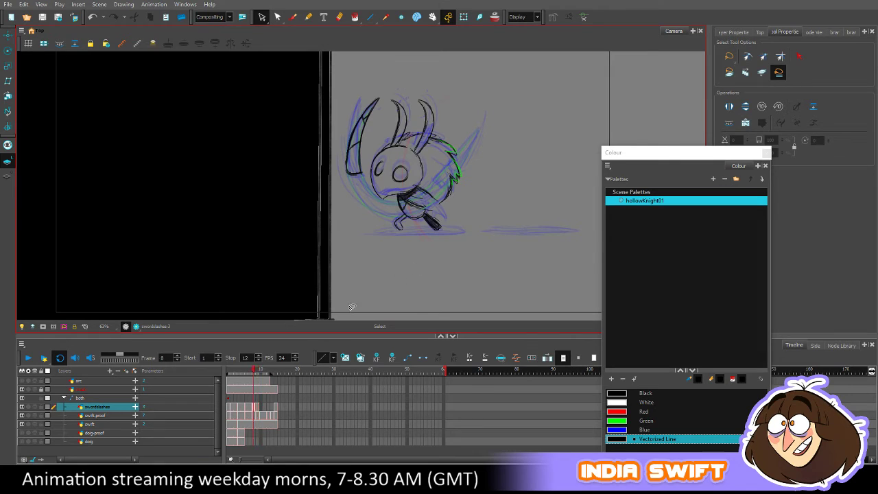
mouse_move(358, 176)
mouse_down()
mouse_move(361, 101)
mouse_move(380, 173)
mouse_up()
key(comma)
key(period)
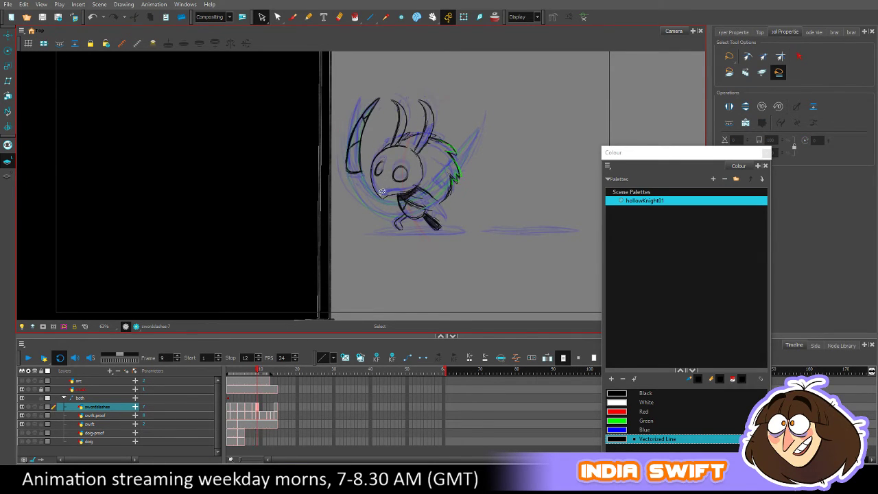
key(comma)
key(period)
key(comma)
key(period)
- Extend the sword drawing to frame 10 and lower its blade slightly as a separate drawing
click(262, 410)
key(F5)
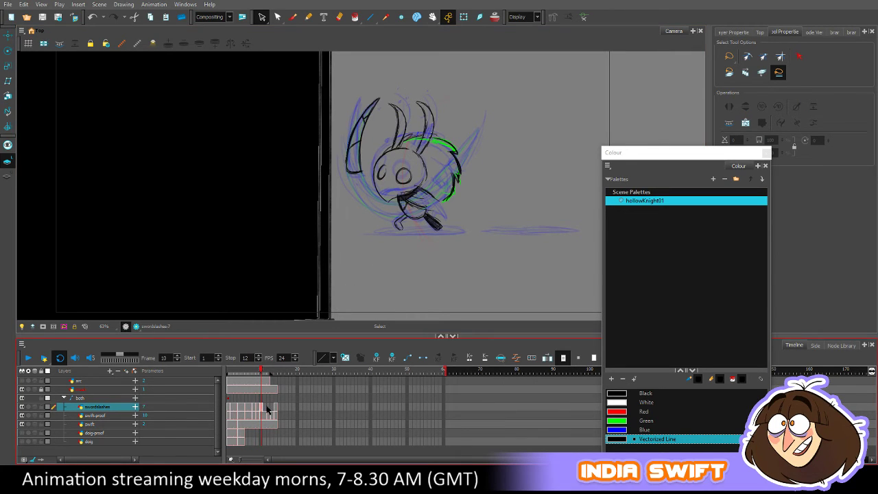
mouse_move(364, 192)
mouse_down()
mouse_move(336, 106)
mouse_move(364, 185)
mouse_move(380, 177)
mouse_move(370, 179)
mouse_up()
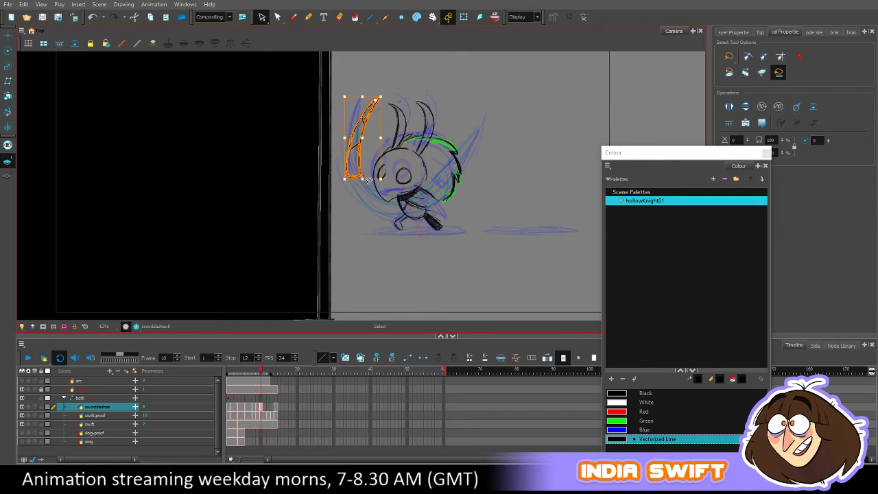
click(376, 182)
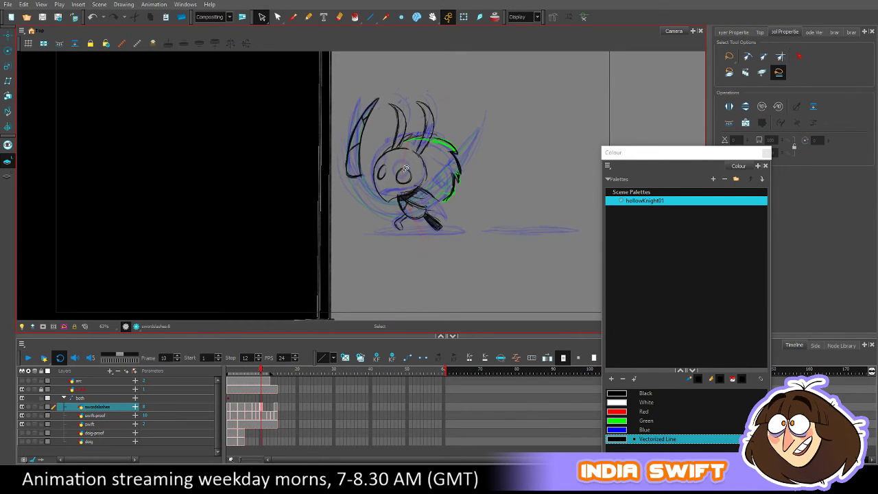
- Flip between frame 10 and its neighbouring frames to examine how the upright blade settles
key(comma)
key(period)
key(period)
key(comma)
key(comma)
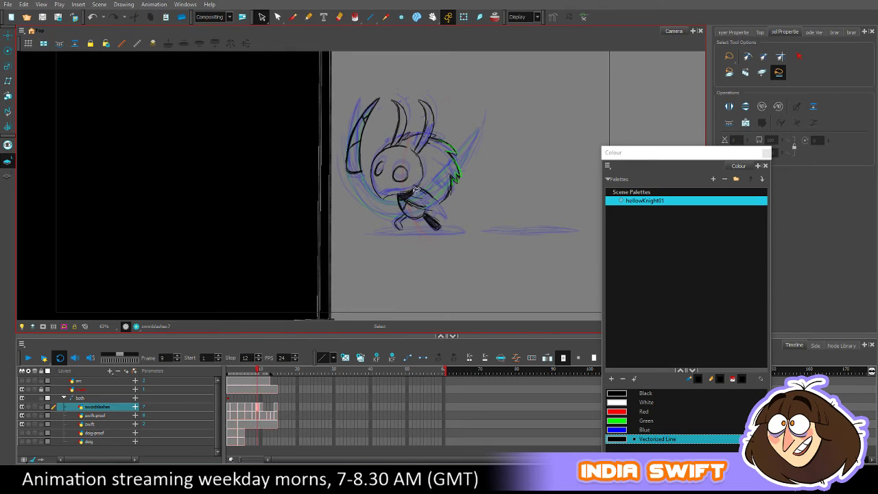
key(period)
key(comma)
key(period)
- Make a small adjustment to the tilt of the upright blade on frame 10, comparing it with frame 9
click(352, 148)
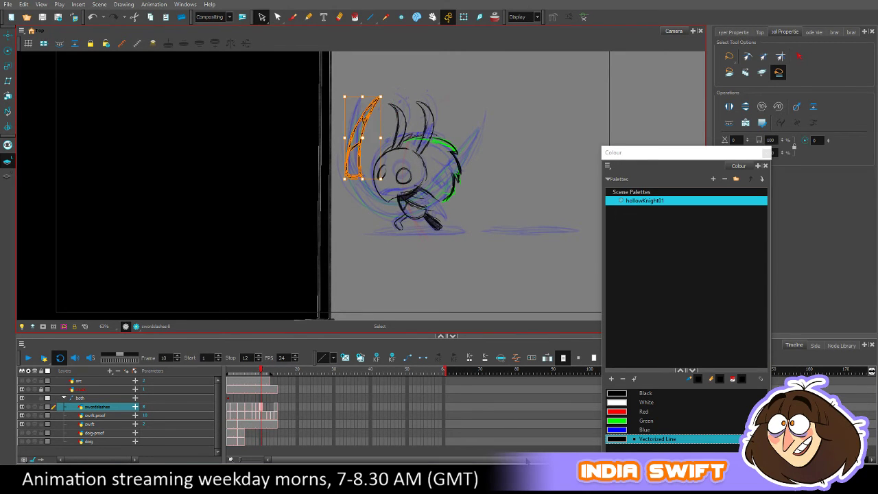
key(comma)
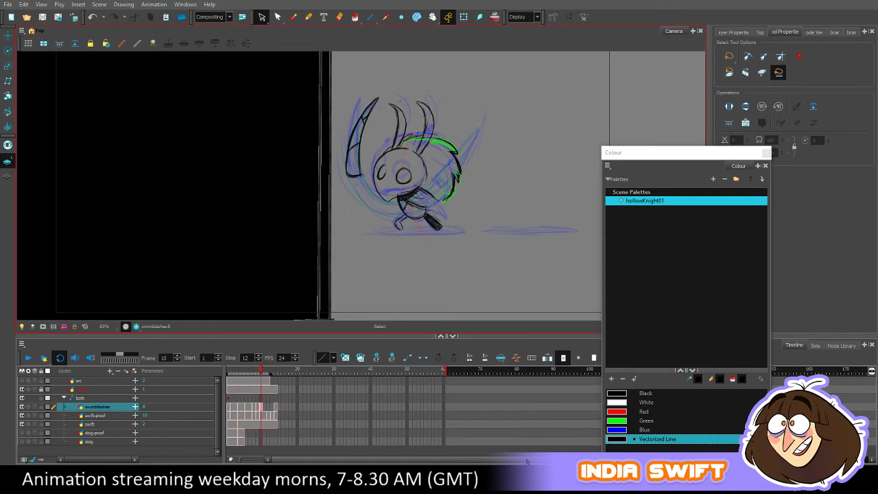
key(period)
click(388, 103)
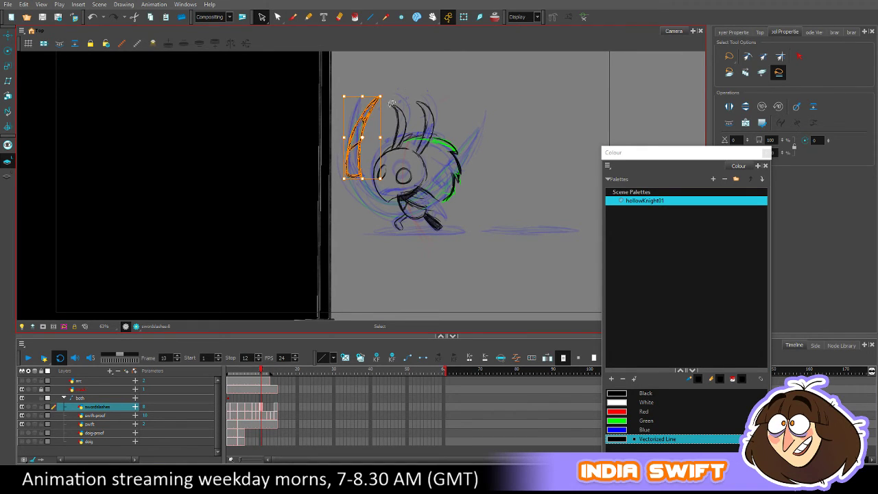
drag(389, 99, 396, 93)
click(403, 147)
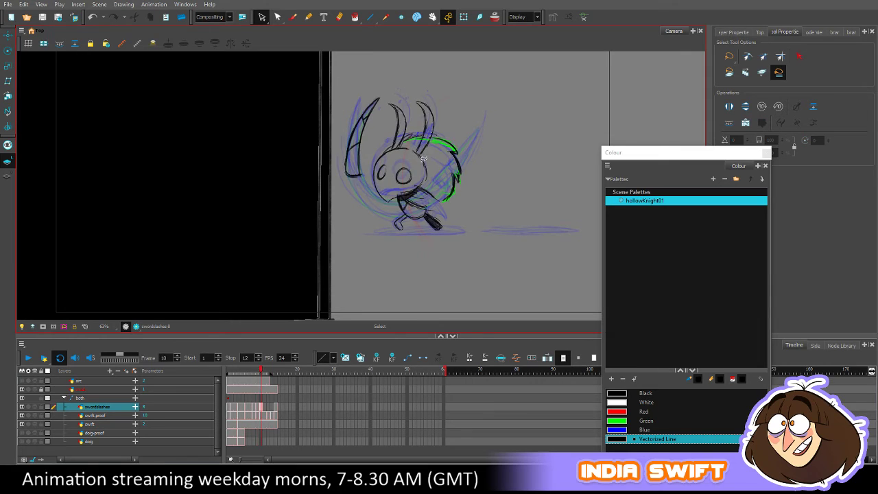
- Slightly adjust the upper blade section of the upright sword on frame 10, comparing it with the neighbouring frames
key(comma)
key(period)
key(comma)
key(period)
key(comma)
key(comma)
key(period)
key(period)
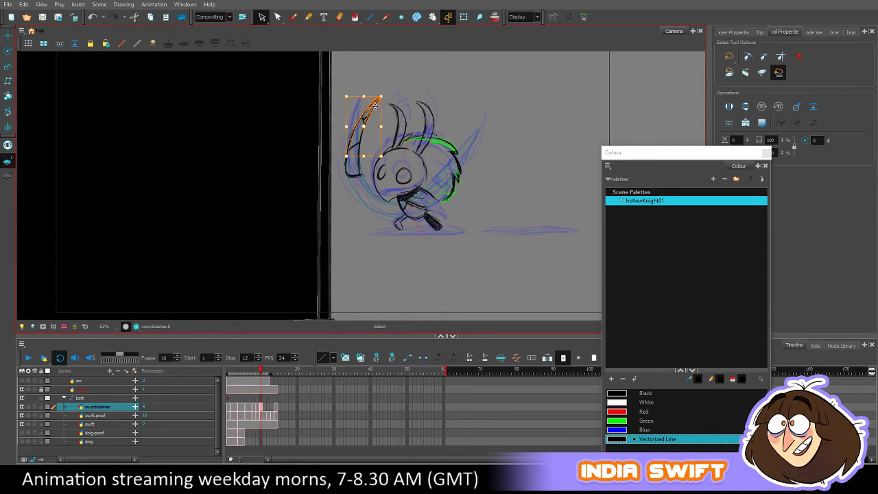
click(365, 127)
drag(390, 93, 396, 89)
key(comma)
key(period)
key(period)
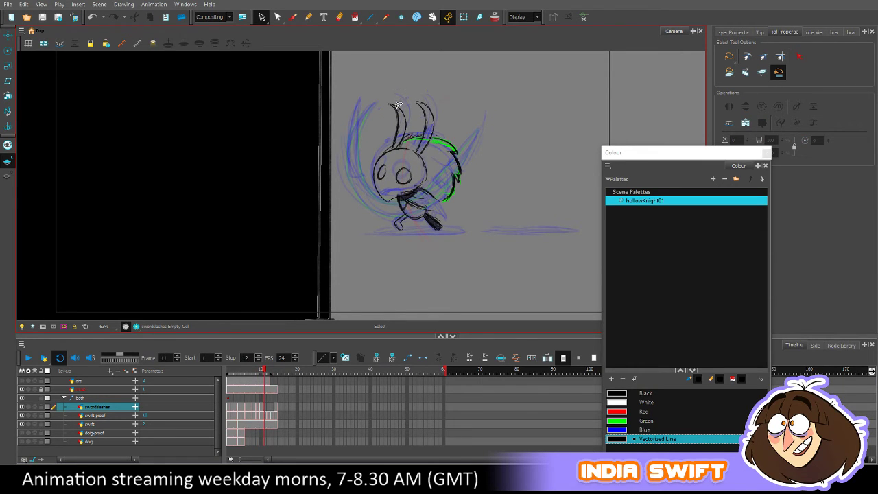
- Nudge the whole upright sword on frame 10 and check its motion against the frames around it
key(comma)
key(comma)
key(comma)
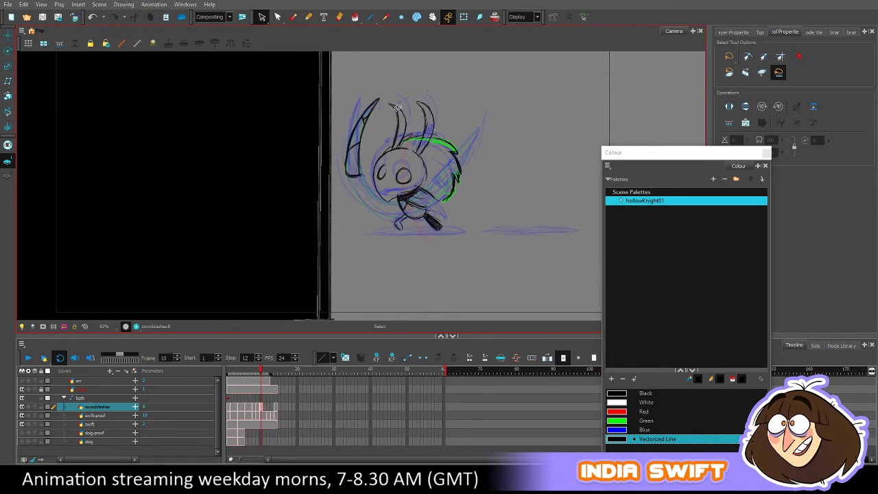
key(period)
key(period)
key(comma)
key(period)
click(357, 134)
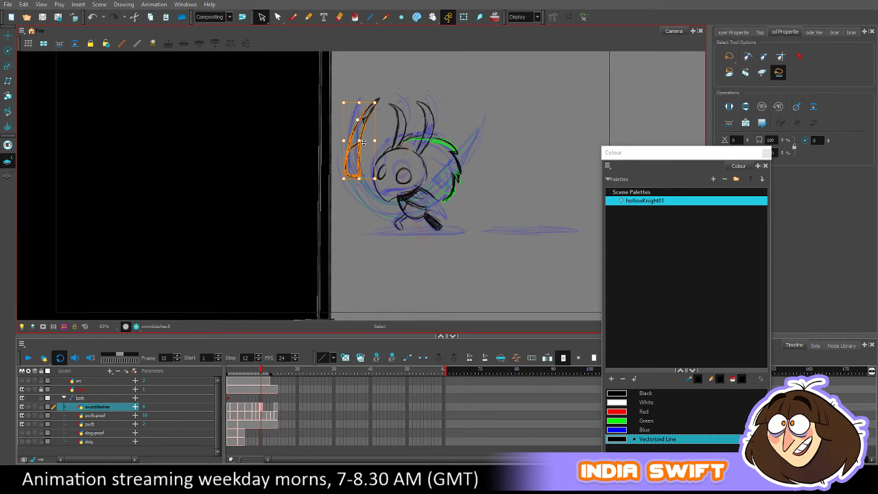
key(comma)
key(period)
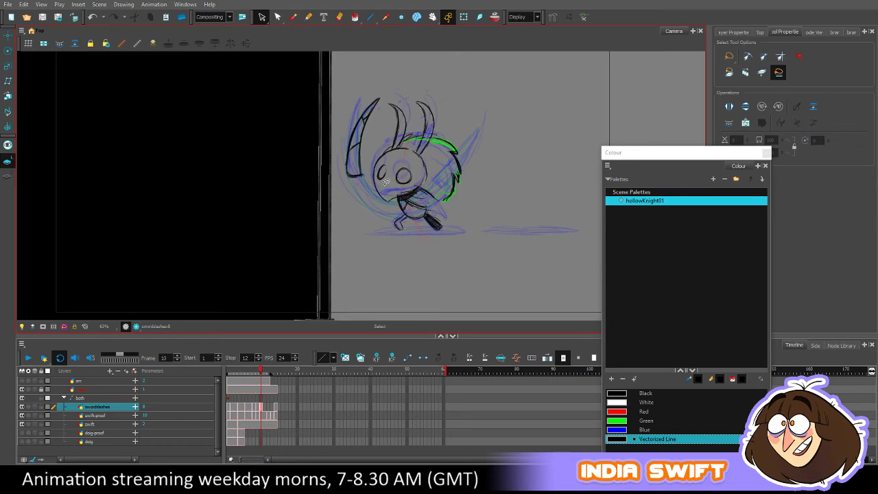
key(comma)
key(comma)
key(period)
key(period)
key(period)
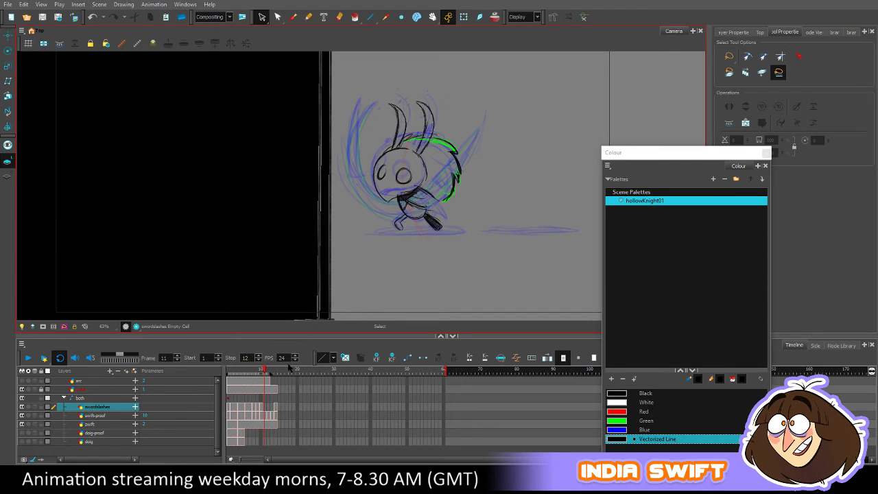
- Brush the first curved blade stroke of the lowered sword on empty frame 11 of the swordslashes layer
click(292, 16)
mouse_move(352, 150)
mouse_down()
mouse_move(353, 177)
mouse_move(354, 145)
mouse_move(356, 194)
mouse_up()
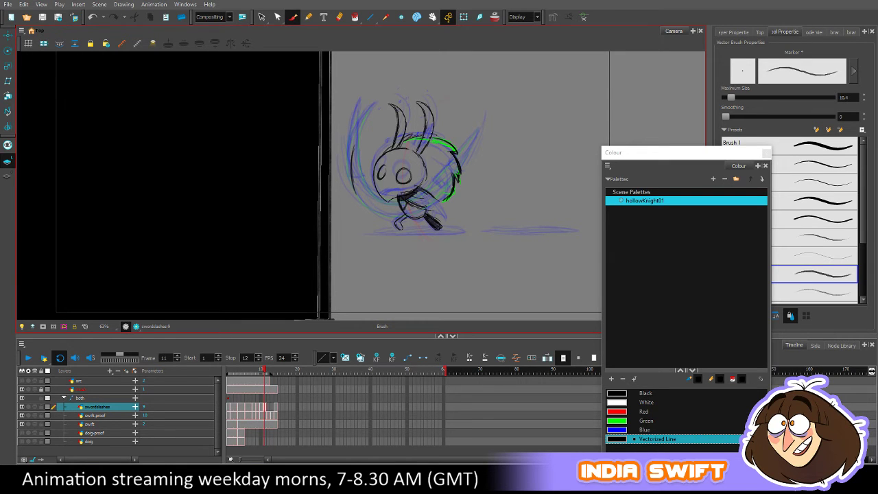
- Show the chelsi.jpg dog photo in the web browser and close it to return to the animation
drag(0, 82, 263, 34)
double_click(262, 34)
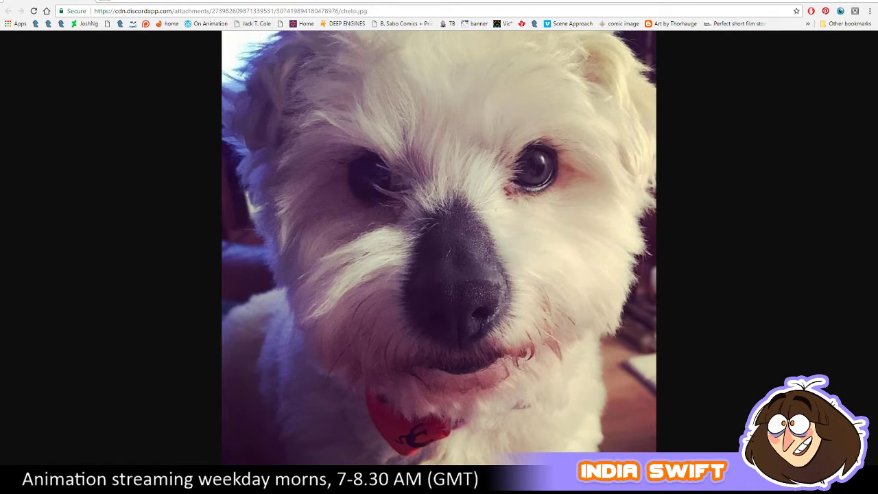
click(863, 3)
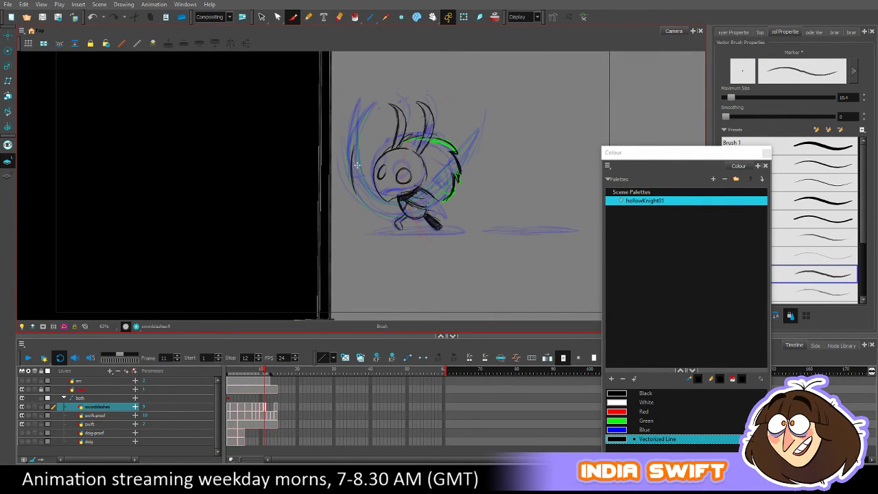
- Brush the curved, downward-swinging sword in front of the face on frame 11 and finish its base near the feet
drag(354, 147, 360, 175)
mouse_move(354, 153)
mouse_down()
mouse_move(370, 196)
mouse_move(367, 181)
mouse_move(388, 204)
mouse_up()
mouse_move(354, 147)
mouse_down()
mouse_move(360, 197)
mouse_move(354, 176)
mouse_move(382, 215)
mouse_move(365, 202)
mouse_up()
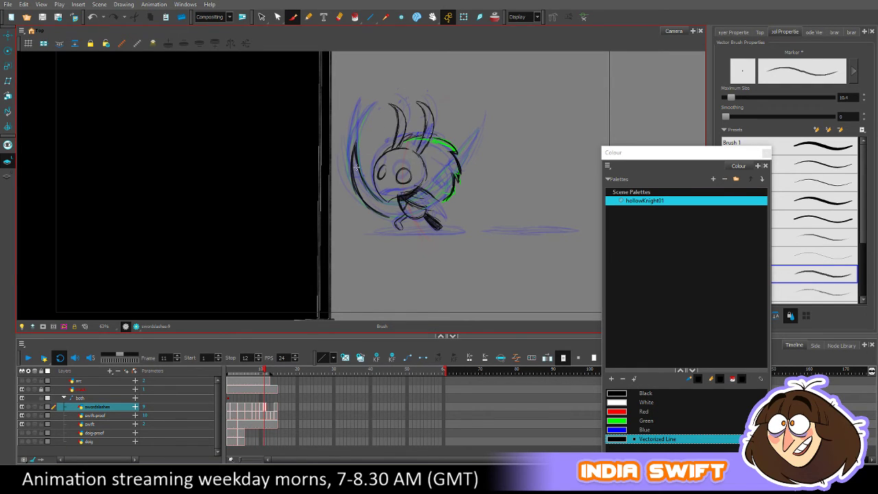
mouse_move(356, 167)
mouse_down()
mouse_move(362, 199)
mouse_move(388, 213)
mouse_up()
key(.)
key(e)
drag(383, 204, 387, 210)
drag(385, 216, 380, 204)
- Flip repeatedly between frames 10 and 11 to examine how the upright sword swings down
key(comma)
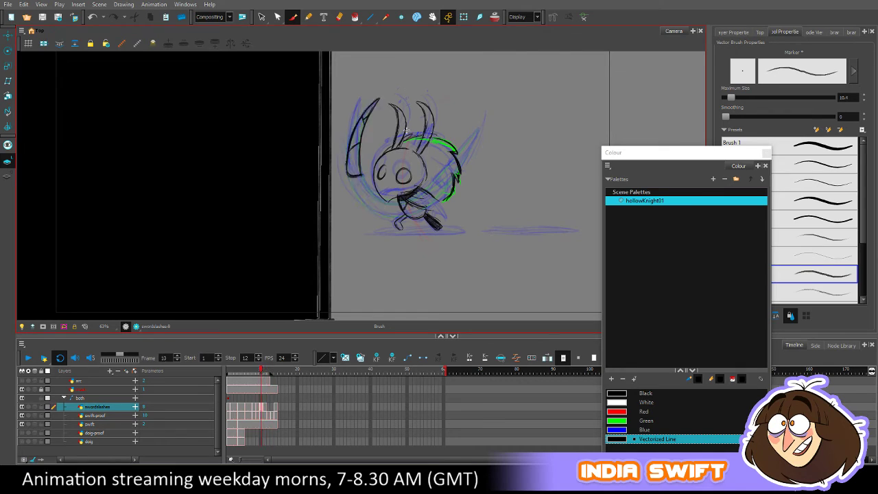
key(period)
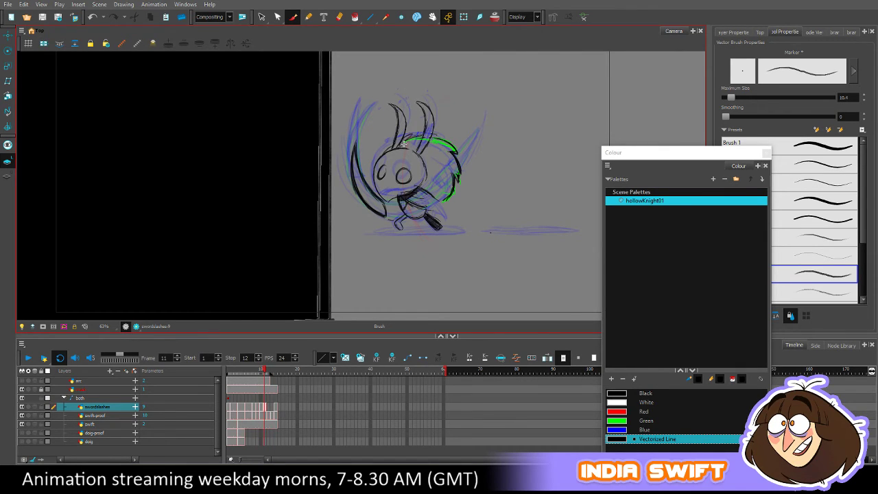
key(comma)
key(period)
key(comma)
key(period)
key(comma)
key(period)
key(comma)
key(period)
key(comma)
key(period)
key(comma)
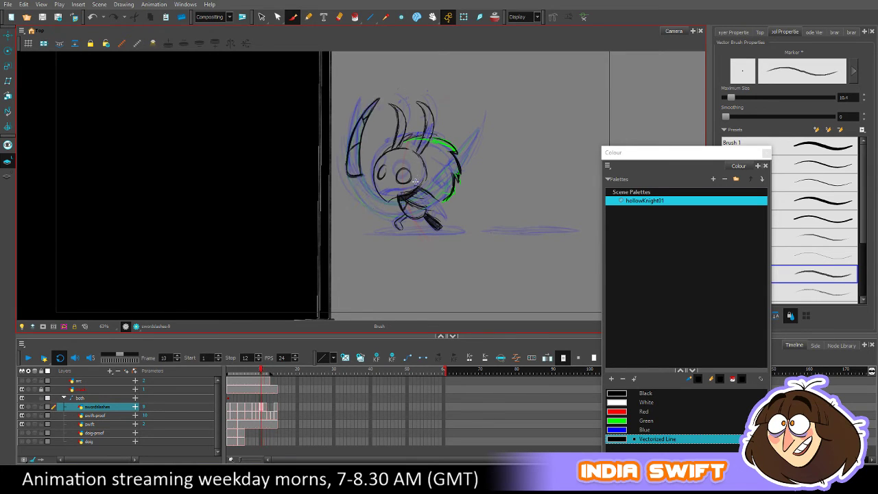
- Select the lowered sword on frame 11 and shift it slightly away from the face, comparing it with frame 10
key(period)
click(261, 16)
drag(388, 152, 401, 131)
key(comma)
key(period)
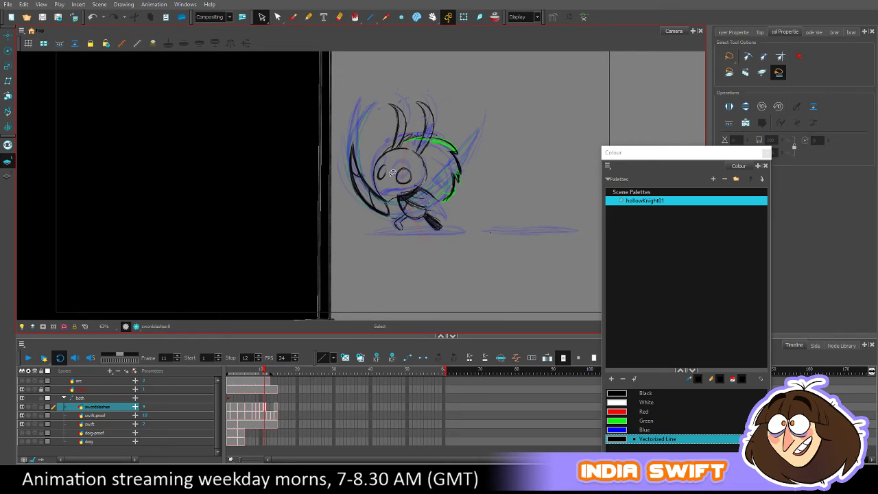
click(364, 162)
drag(396, 196, 399, 204)
key(Escape)
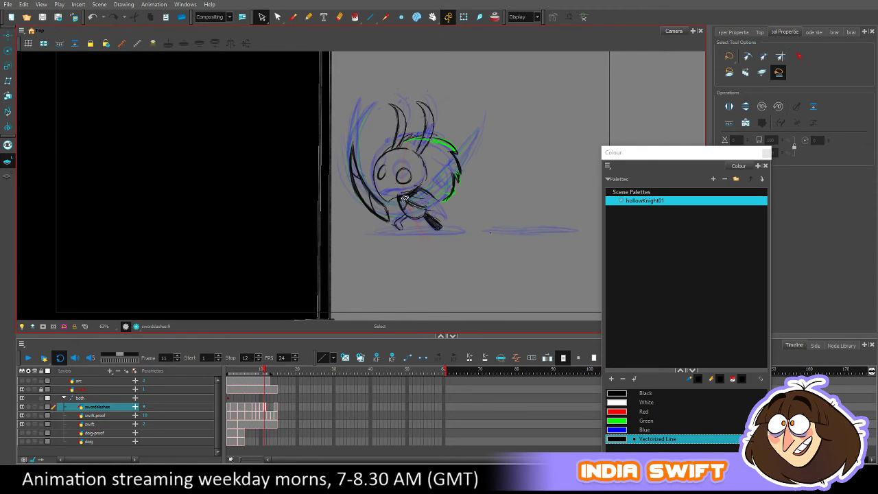
click(358, 144)
click(388, 169)
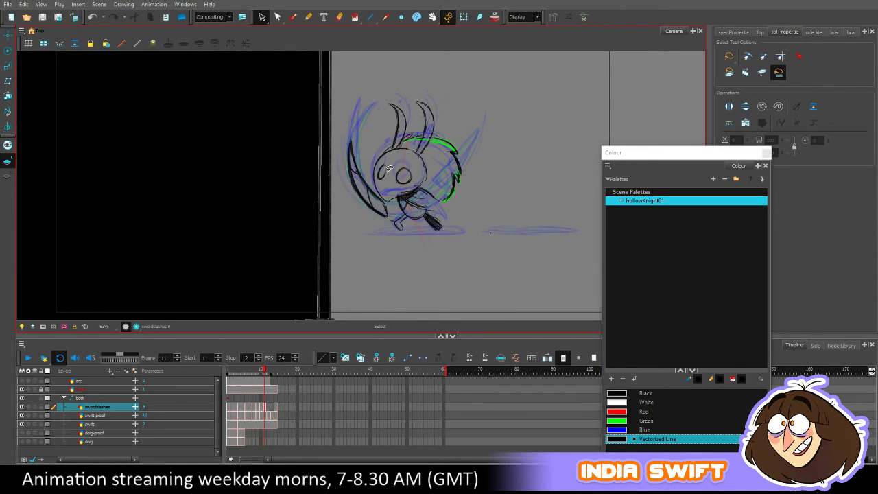
- Move the frame 11 sword further outward and up along the rough slash arc, flipping against frame 10
key(comma)
key(period)
mouse_move(381, 173)
mouse_down()
mouse_move(388, 214)
mouse_move(395, 200)
mouse_up()
key(comma)
key(period)
click(378, 212)
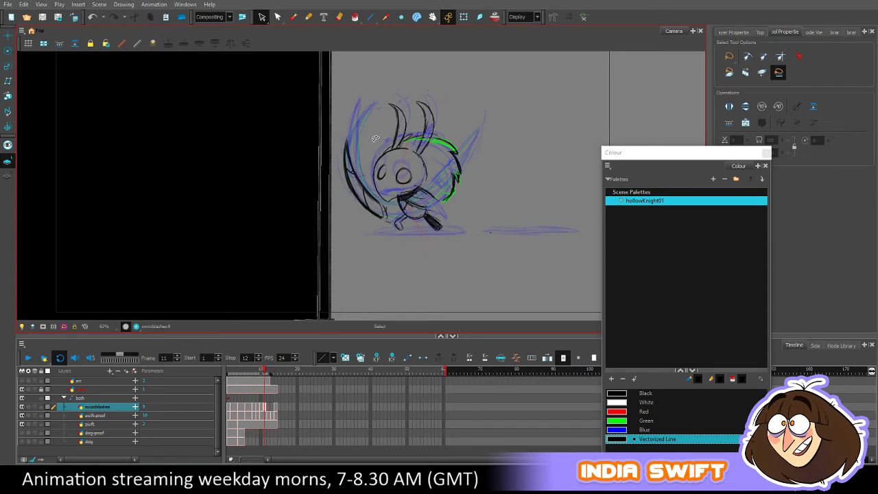
- Select the upright sword on frame 10 and fine-tune its placement, flipping to frames 9 and 11 to compare
mouse_move(378, 126)
mouse_down()
mouse_move(342, 170)
mouse_move(382, 177)
mouse_up()
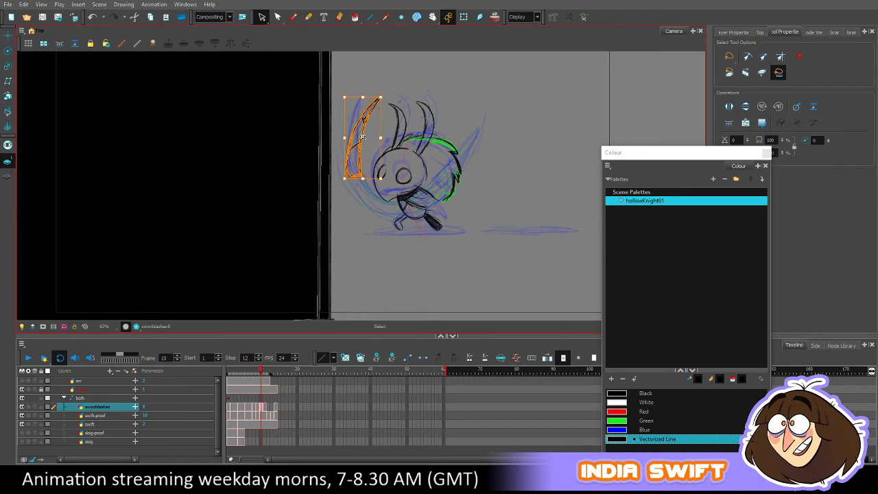
click(384, 156)
mouse_move(380, 123)
mouse_down()
mouse_move(343, 140)
mouse_move(372, 157)
mouse_up()
key(Escape)
key(period)
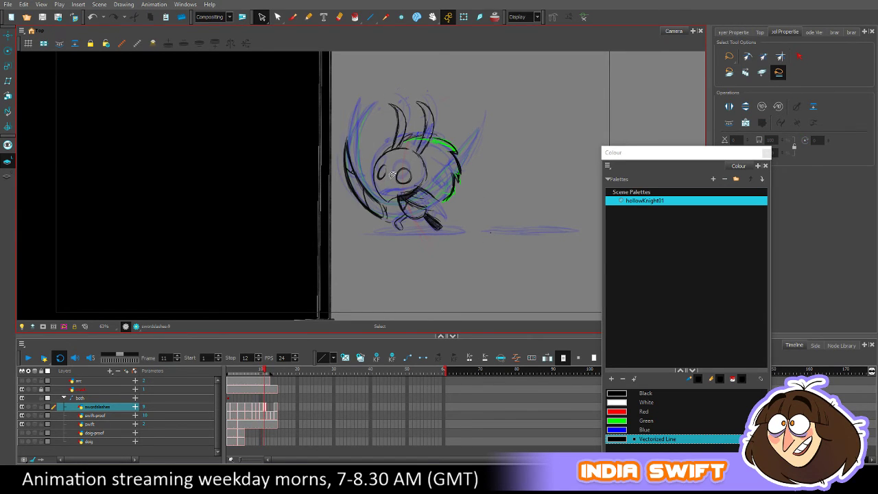
key(comma)
key(comma)
key(period)
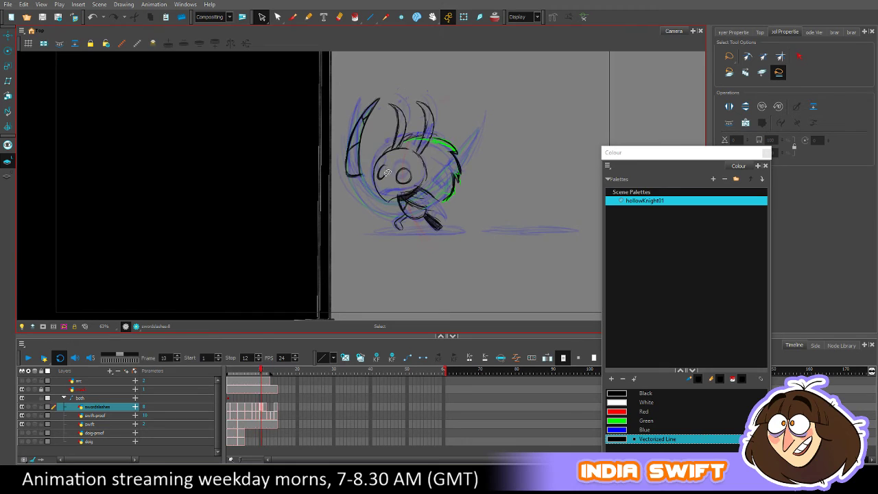
- Tweak the blade tip and tilt of the frame 10 sword, comparing it with frame 9
click(380, 101)
key(comma)
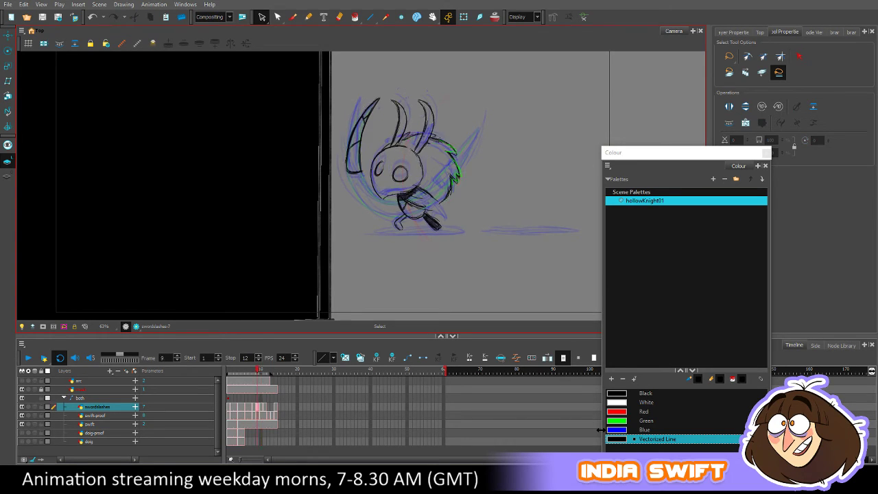
key(period)
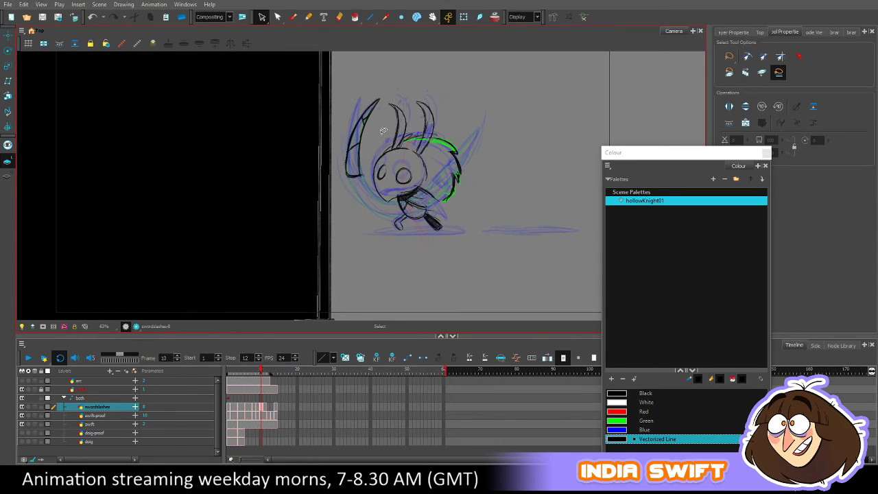
click(363, 128)
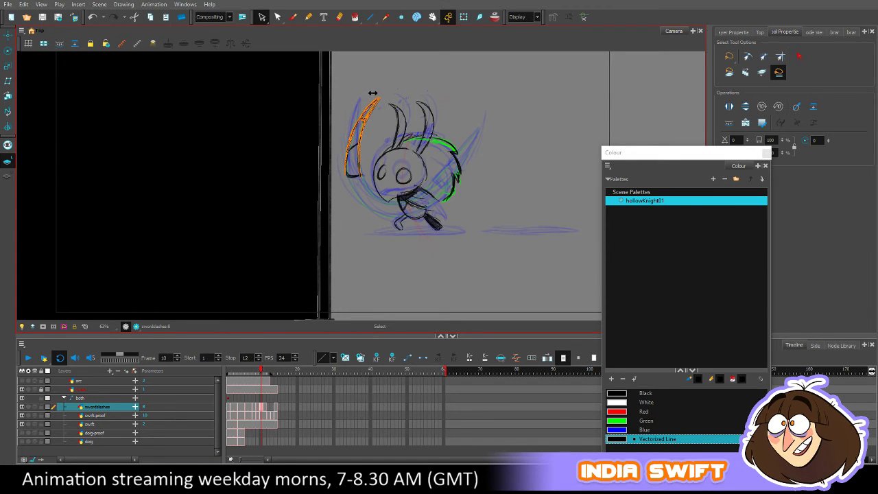
key(comma)
key(period)
key(comma)
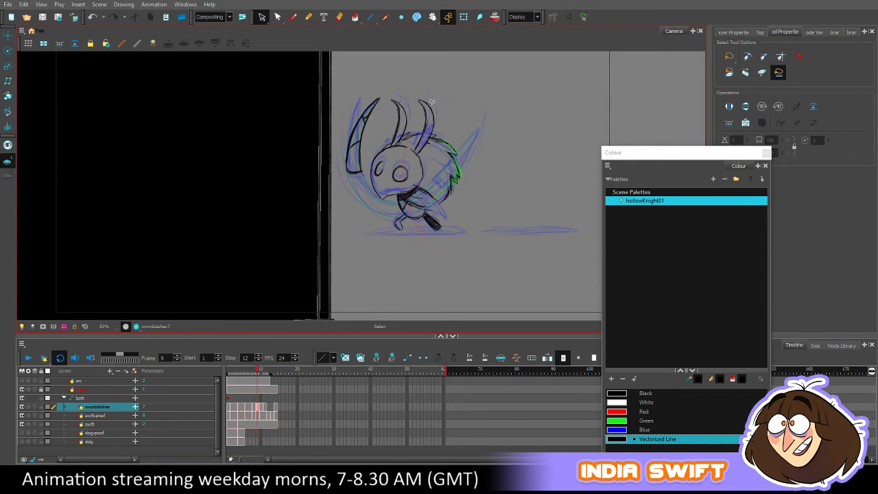
- Flip back and forth through frames 8 to 11 to examine the spacing of the sword drawings
key(comma)
key(period)
key(period)
key(period)
key(comma)
key(comma)
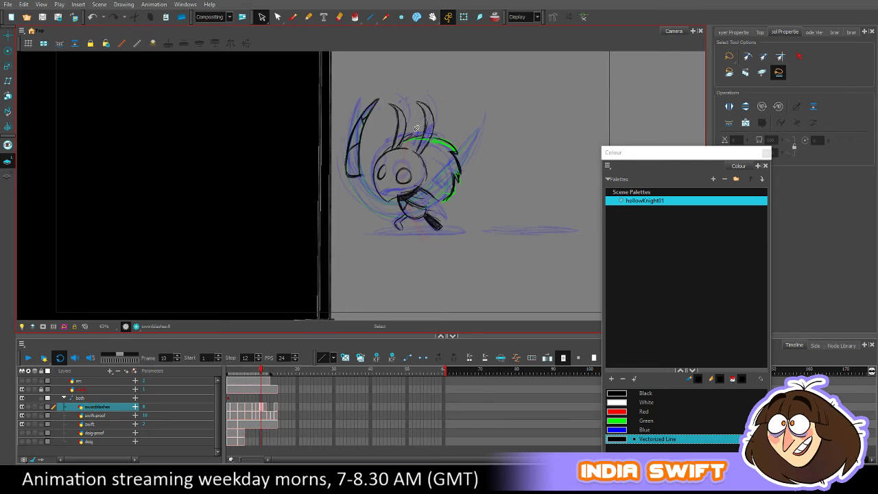
key(period)
key(comma)
key(comma)
key(period)
- Make a small adjustment to the upright sword on frame 9 and check it through to frame 11
click(381, 104)
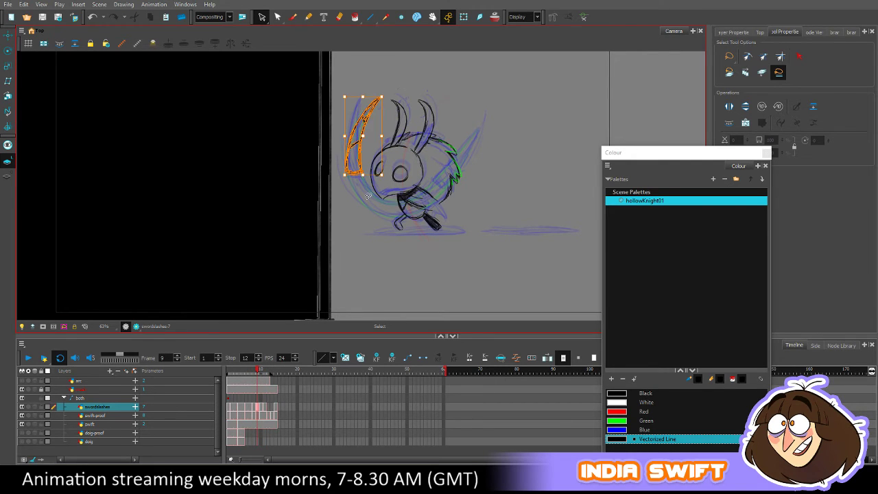
key(comma)
key(period)
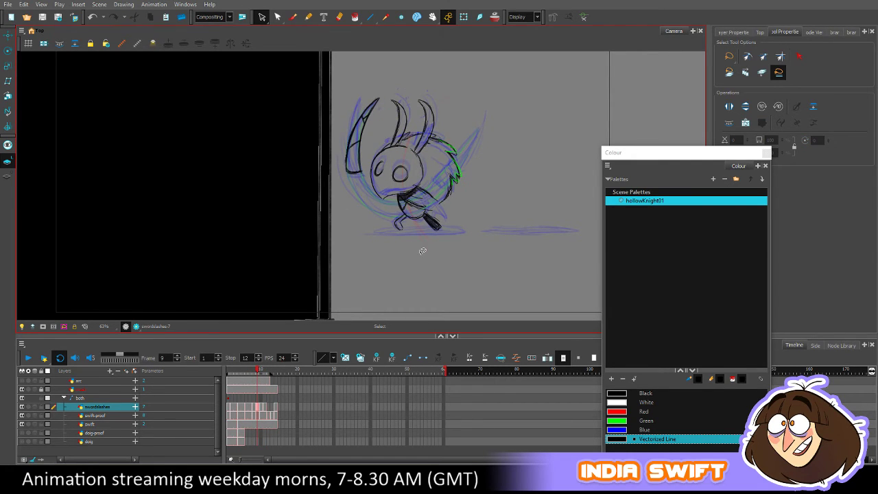
key(period)
key(period)
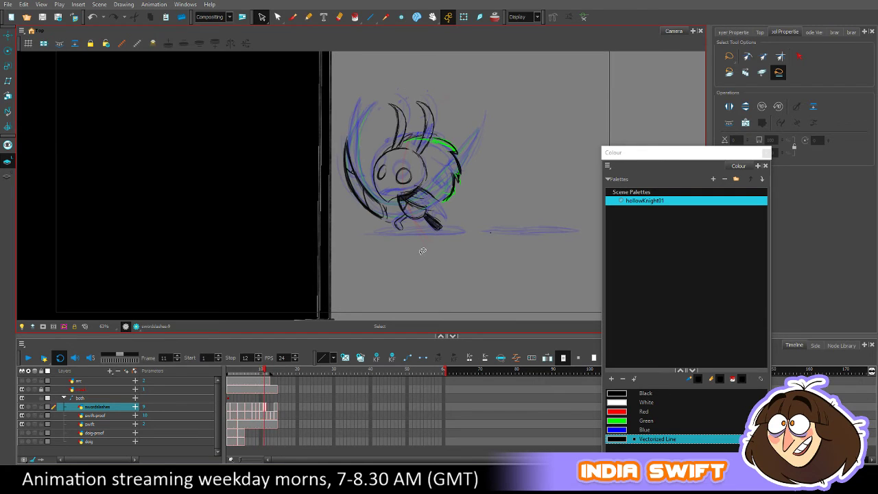
- Select the lowered sword on frame 11, nudge it slightly toward the body and flip through the neighbouring frames
mouse_move(367, 158)
mouse_down()
mouse_move(360, 131)
mouse_move(354, 201)
mouse_move(361, 126)
mouse_up()
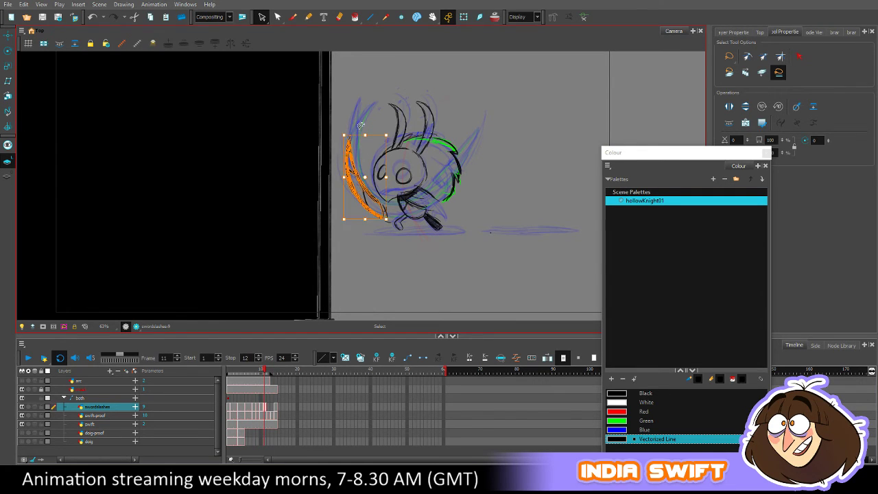
key(Escape)
key(comma)
key(period)
key(period)
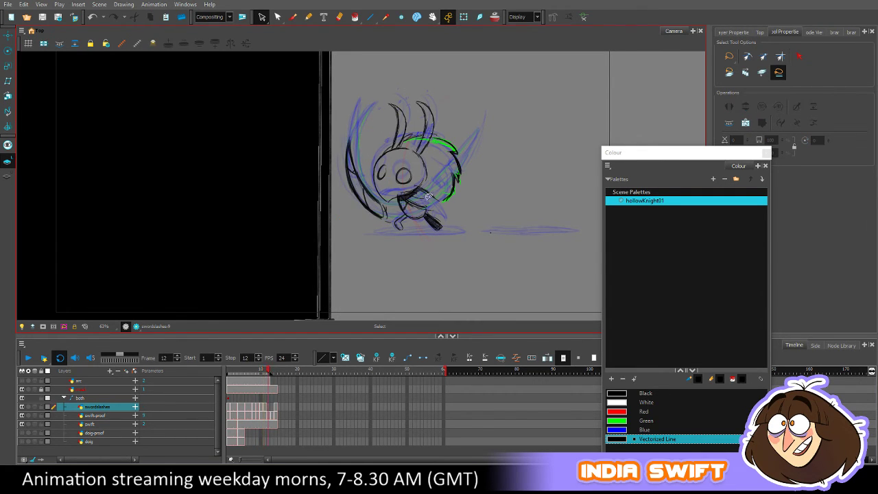
- Check the sword on frame 3, then flip through frames 8 to 12 with the Brush to plan the frame 12 drawing
click(235, 410)
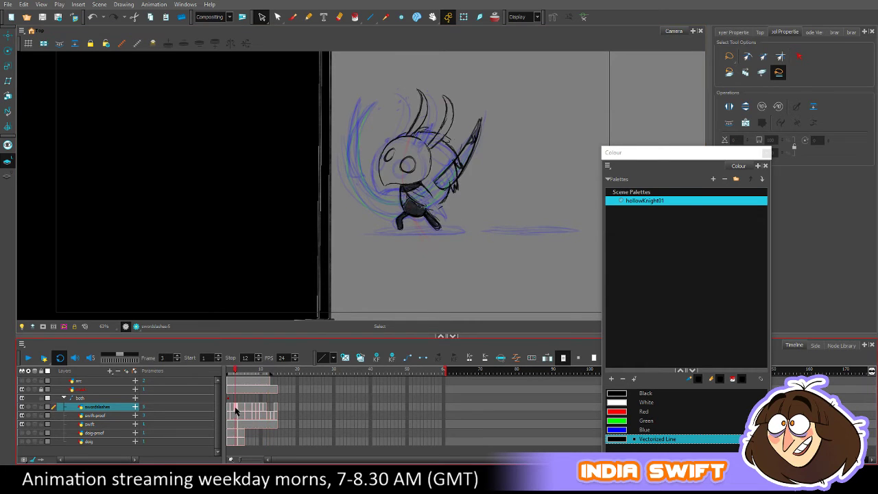
click(267, 410)
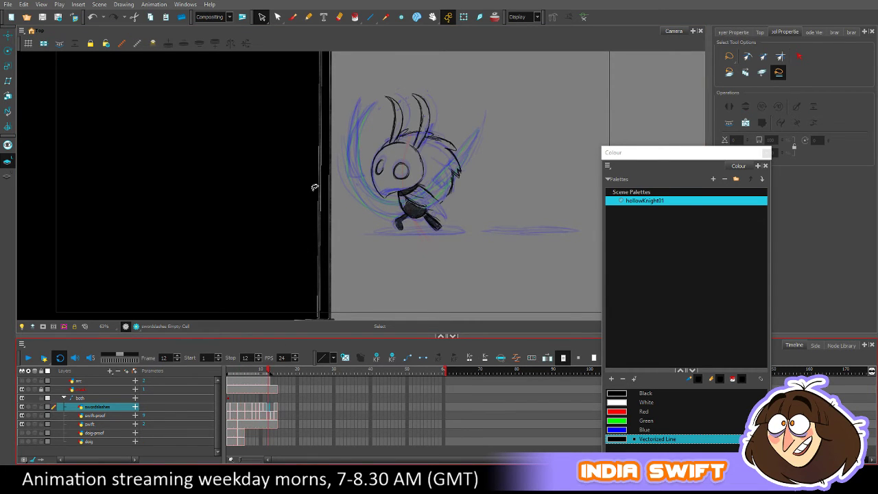
click(293, 16)
key(comma)
key(comma)
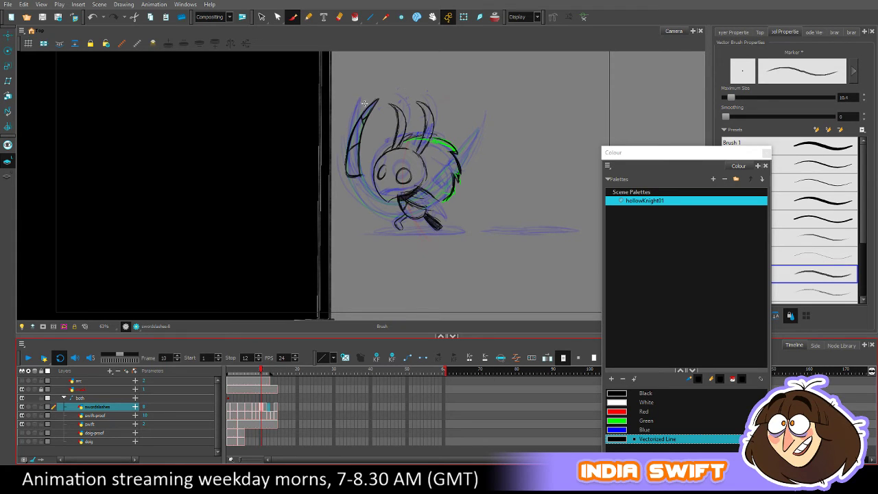
key(comma)
key(comma)
key(period)
key(period)
key(period)
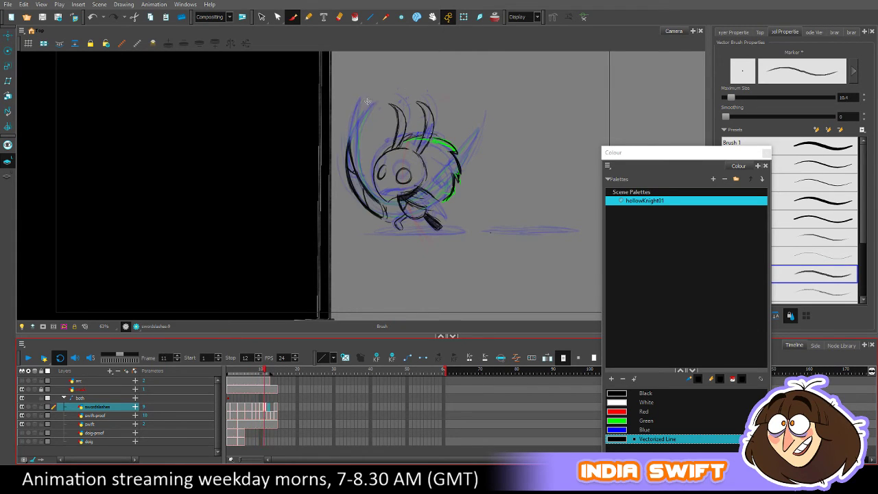
key(comma)
key(comma)
key(period)
key(period)
key(period)
key(comma)
key(period)
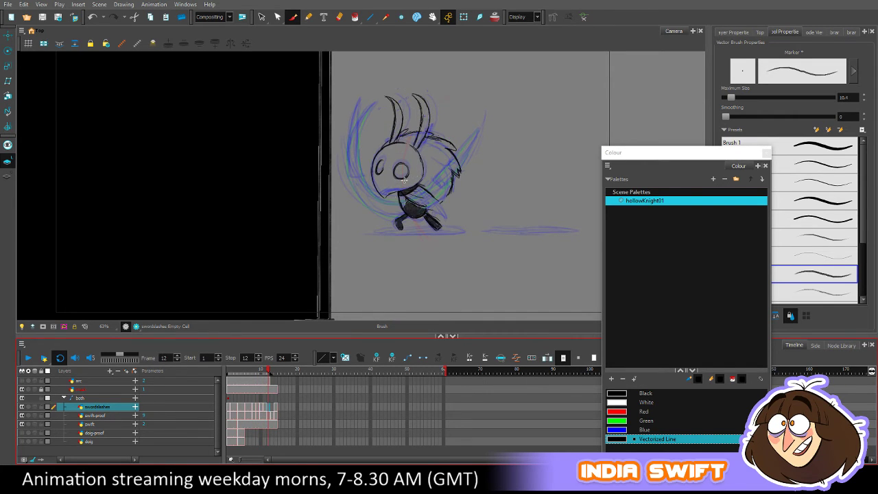
- Sketch a crescent-shaped sword slash sweeping beneath the head on frame 12, cleaning the lines with the Eraser and redrawing with the Brush
mouse_move(390, 203)
mouse_down()
mouse_move(411, 200)
mouse_move(437, 179)
mouse_up()
mouse_move(371, 191)
mouse_down()
mouse_move(392, 201)
mouse_move(408, 184)
mouse_move(408, 199)
mouse_move(431, 184)
mouse_up()
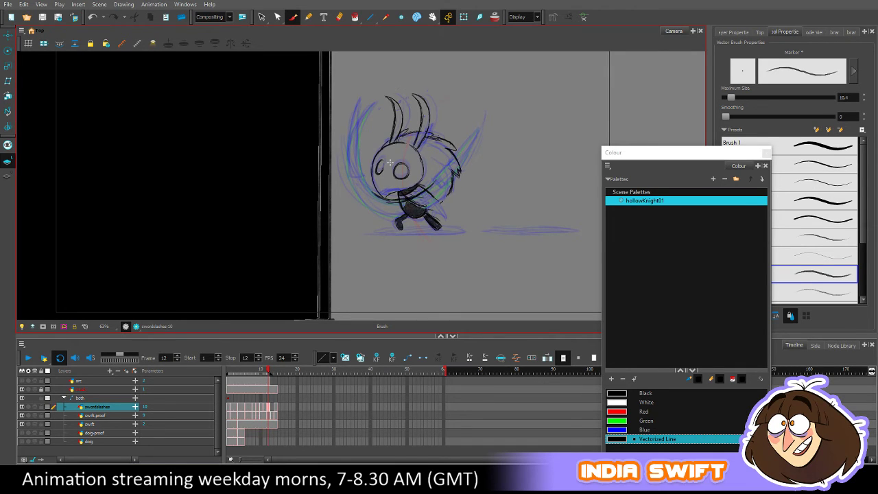
key(alt+e)
drag(376, 192, 415, 195)
key(alt+b)
mouse_move(365, 184)
mouse_down()
mouse_move(398, 199)
mouse_move(373, 202)
mouse_move(401, 217)
mouse_up()
key(f)
key(g)
mouse_move(377, 206)
mouse_down()
mouse_move(410, 216)
mouse_move(437, 181)
mouse_up()
key(f)
key(g)
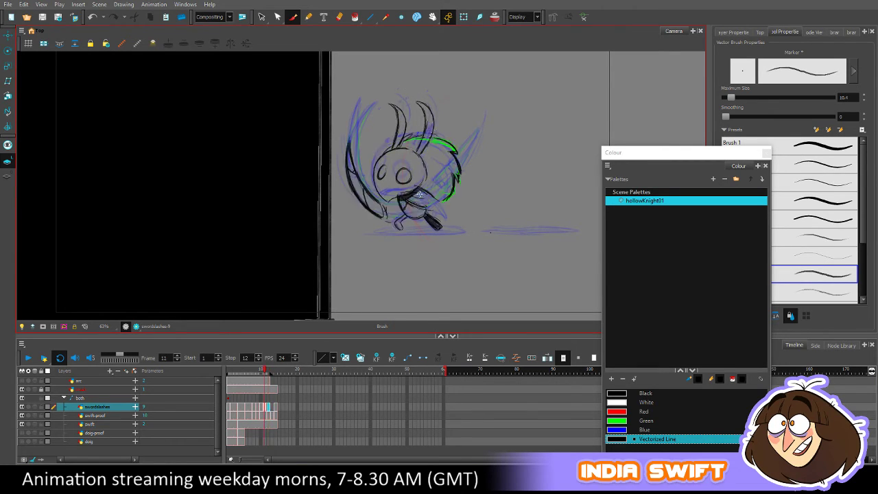
- Refine the crescent slash on frame 12 with the Eraser and Brush while flipping against frame 11
key(.)
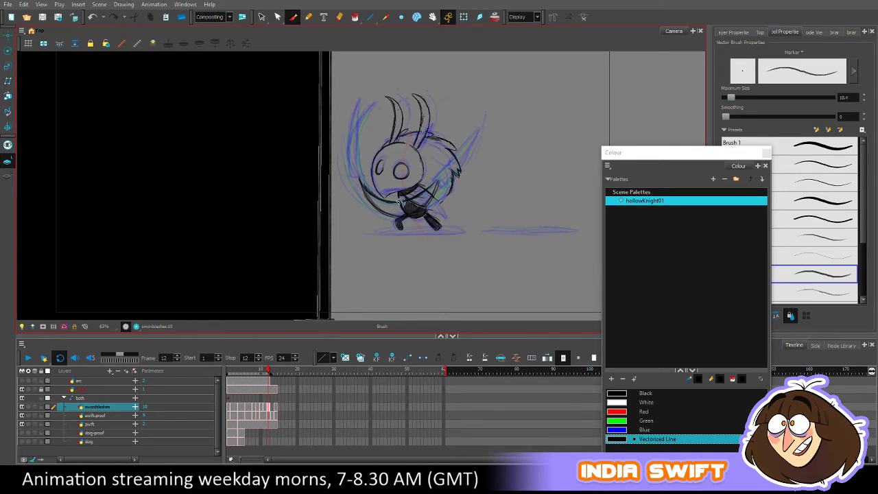
key(.)
key(alt+e)
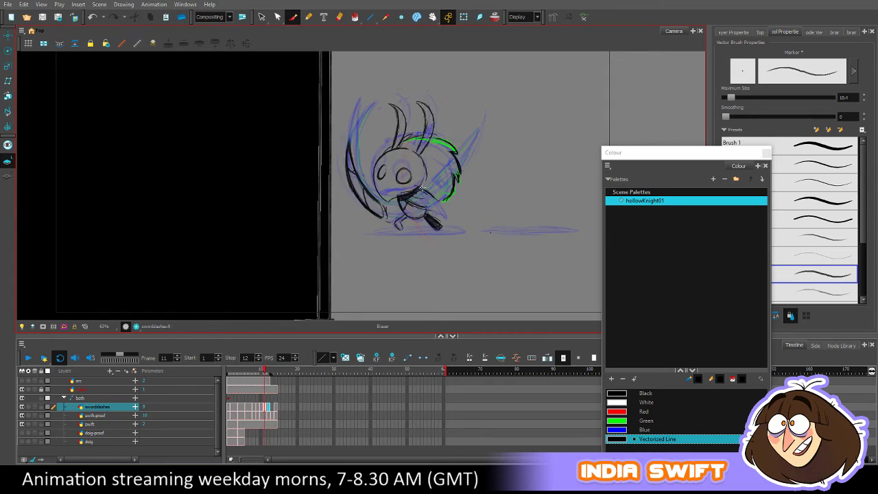
key(.)
key(.)
key(.)
key(alt+b)
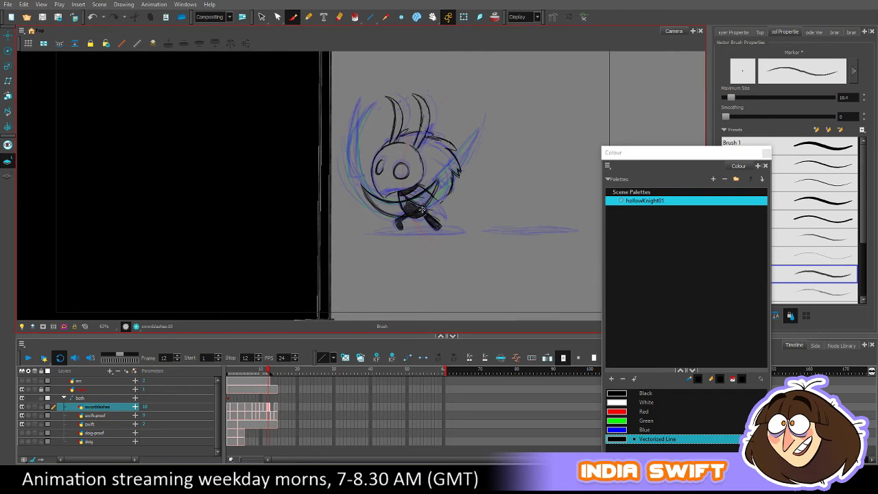
key(.)
key(.)
- Select the crescent slash on frame 12, adjust it slightly and check it against frame 11
click(262, 17)
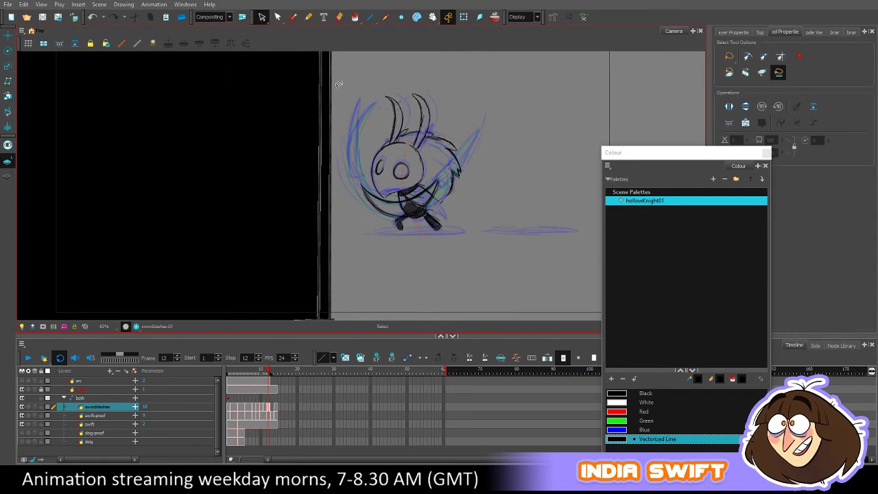
mouse_move(454, 191)
mouse_down()
mouse_move(351, 202)
mouse_move(439, 199)
mouse_up()
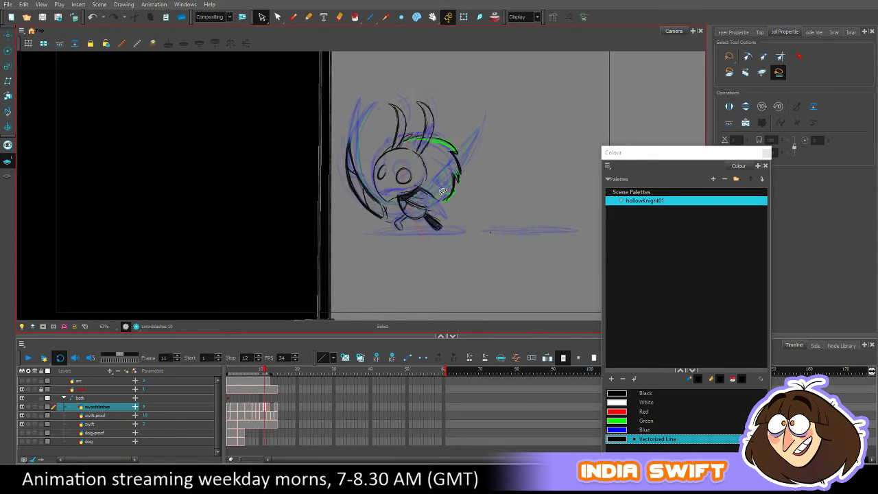
key(.)
click(386, 213)
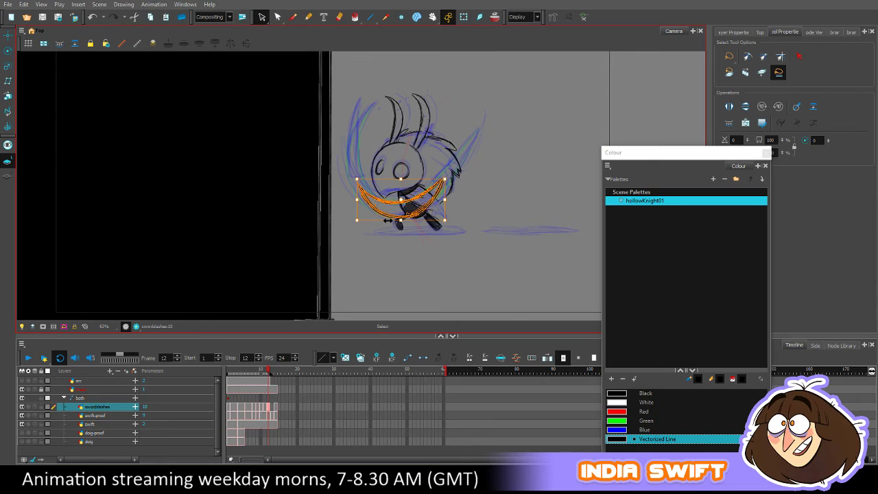
key(.)
key(.)
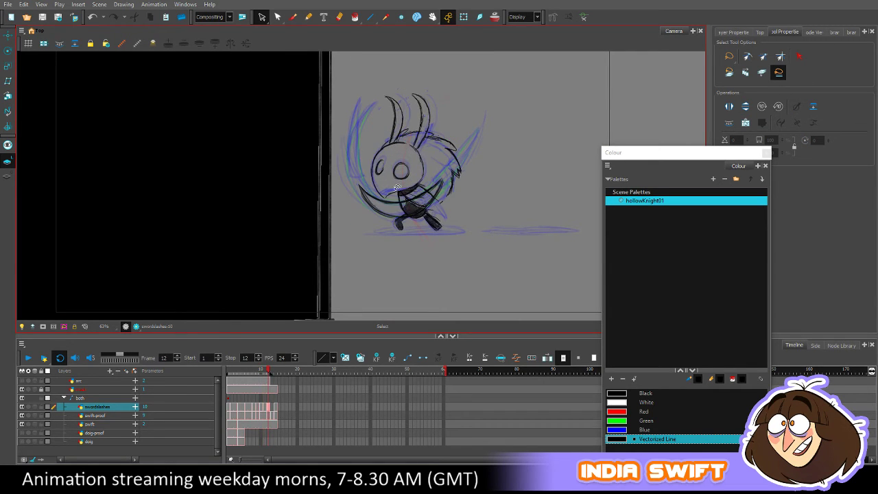
- Reselect the front part of the frame 12 slash and shift it slightly forward, away from the body
drag(371, 172, 405, 192)
drag(349, 205, 350, 197)
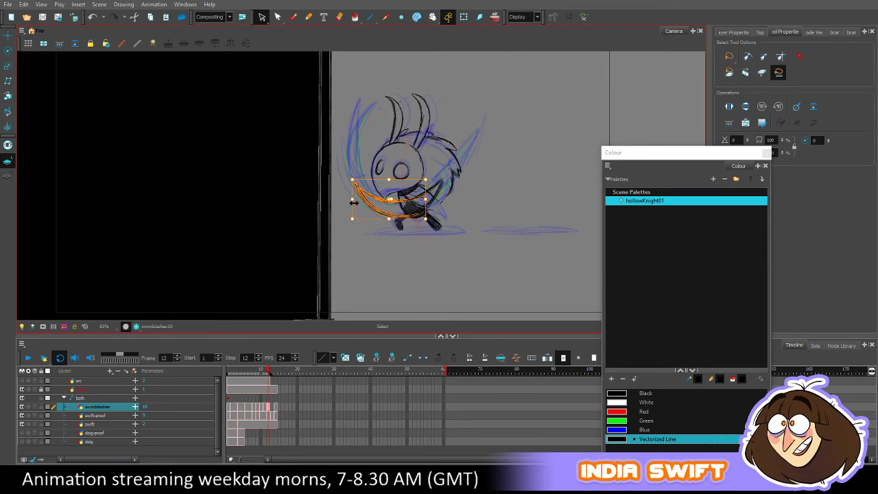
key(Return)
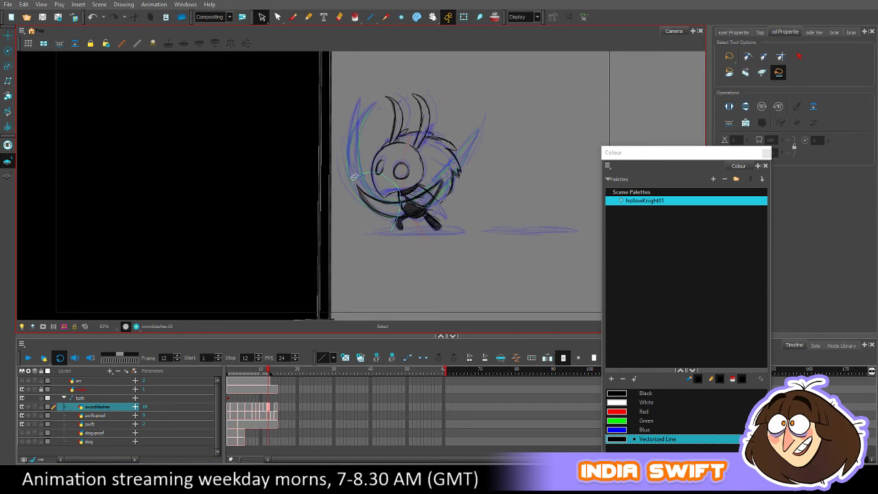
click(430, 181)
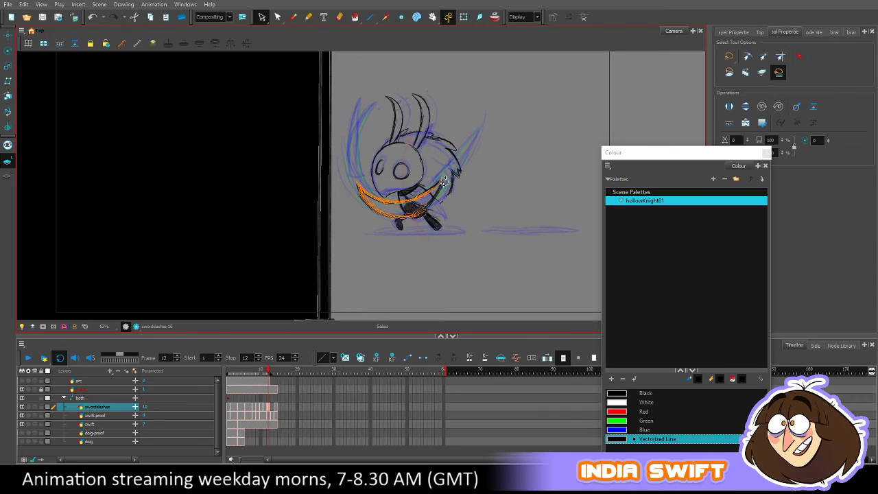
drag(445, 181, 439, 186)
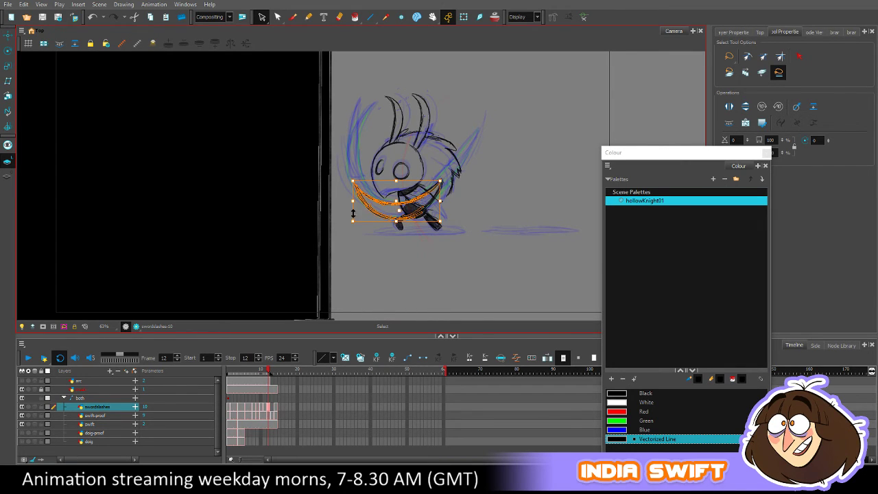
- Select the rear end of the frame 12 slash, extend it slightly back and up, and compare it with frame 11
key(comma)
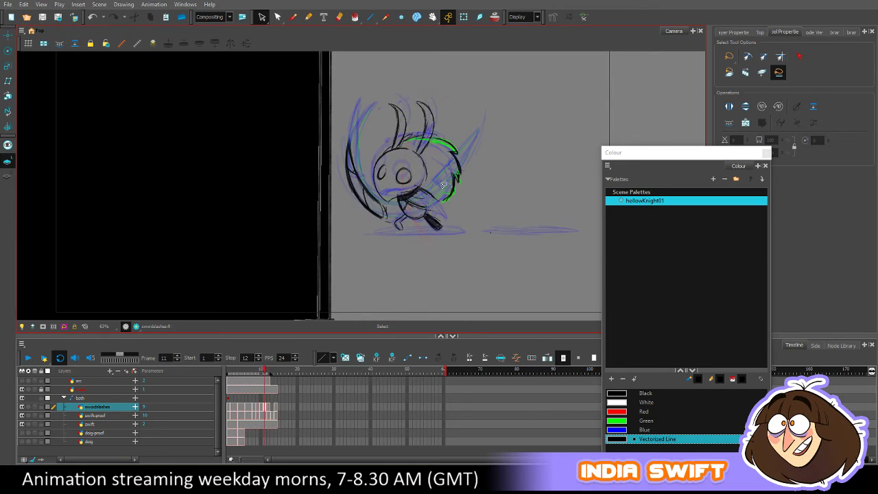
key(period)
drag(443, 207, 446, 204)
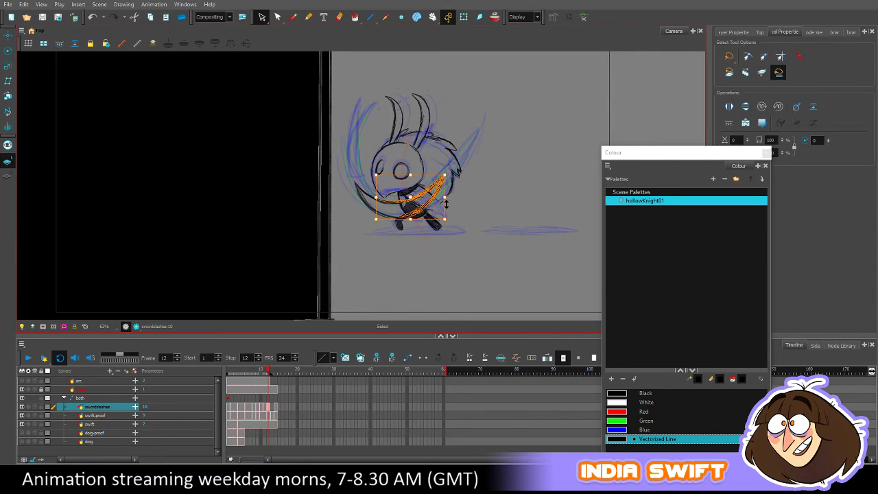
key(comma)
key(period)
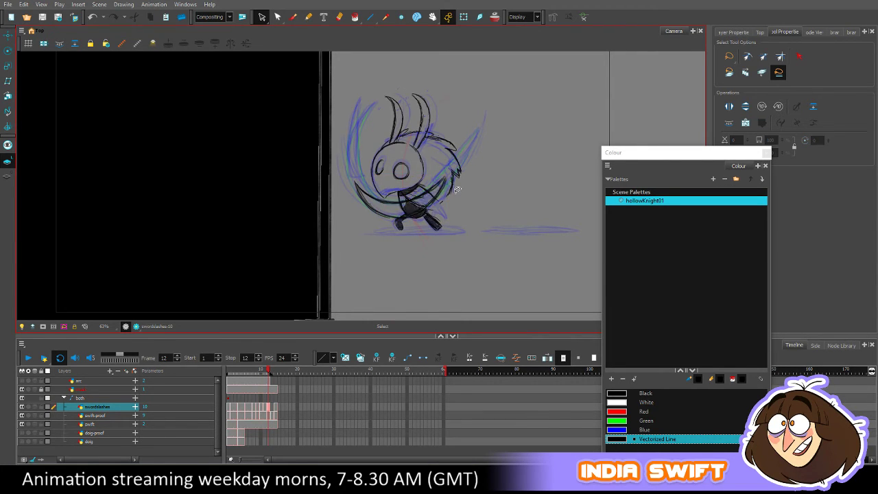
key(comma)
key(period)
key(comma)
key(period)
- Flatten the whole frame 12 slash vertically and move it up slightly
click(449, 192)
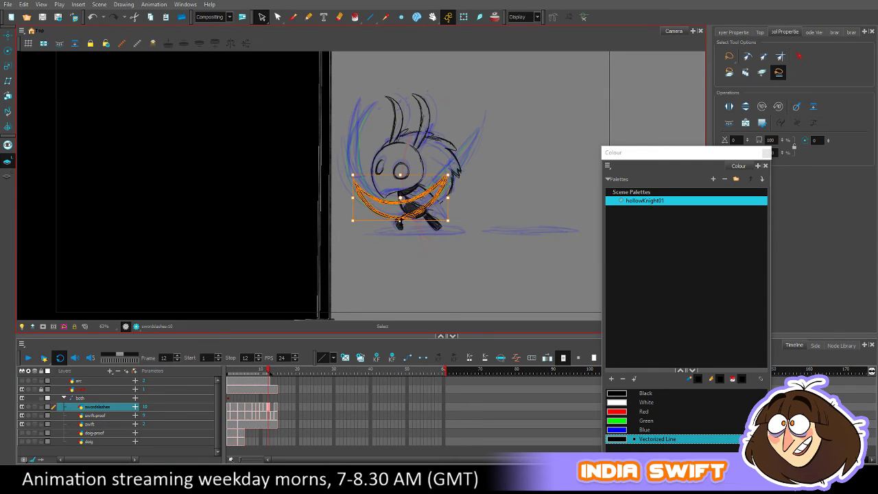
mouse_move(402, 198)
mouse_down()
mouse_move(400, 216)
mouse_move(445, 210)
mouse_up()
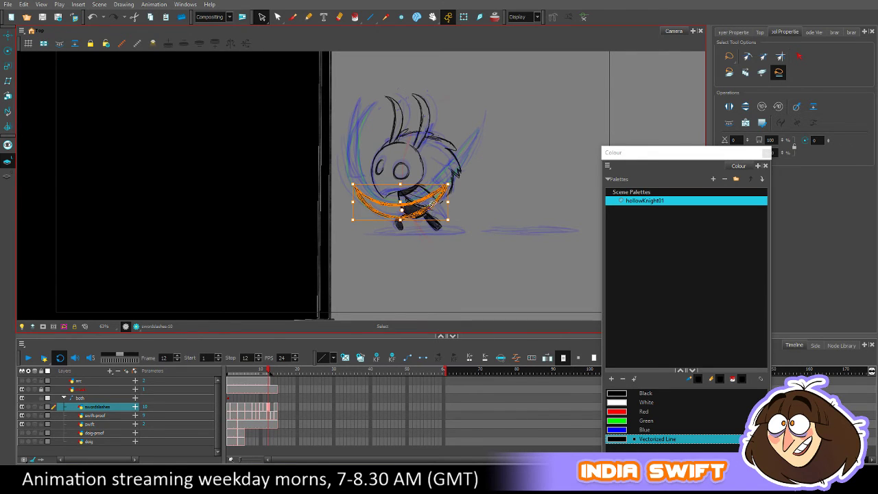
drag(416, 199, 419, 193)
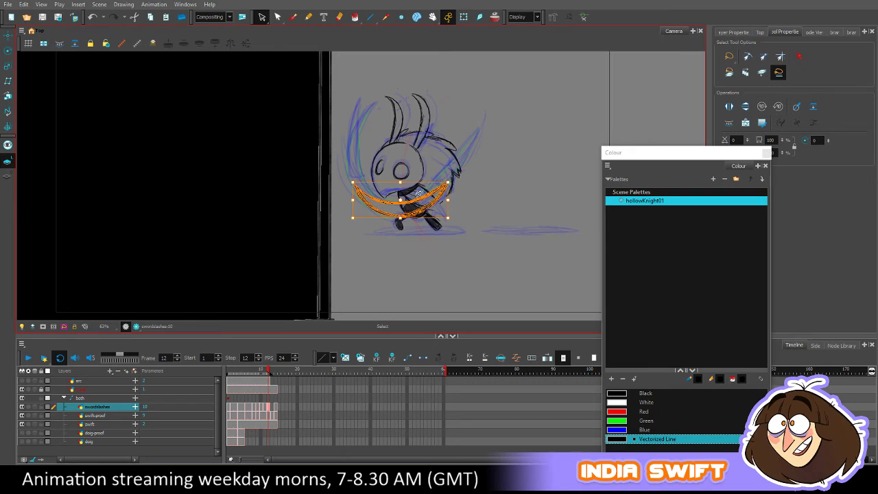
click(459, 212)
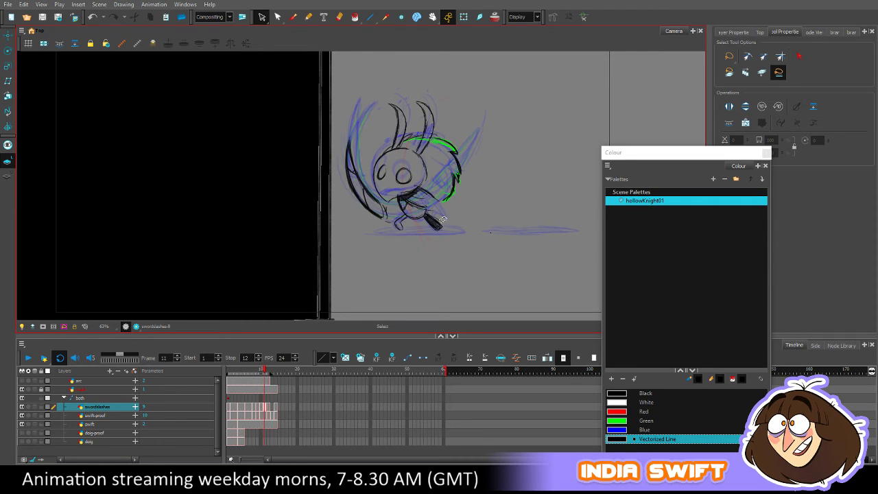
- Check the flattened slash against frames 11 and 13, and save the scene
click(410, 225)
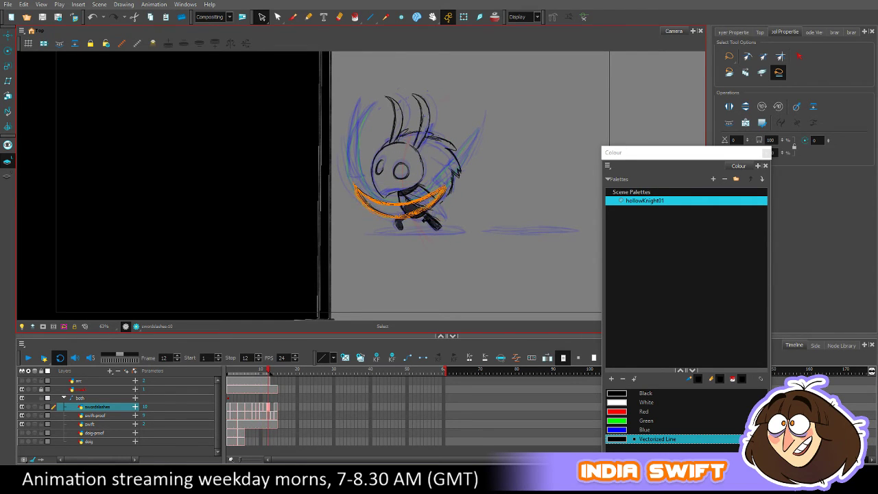
key(.)
key(.)
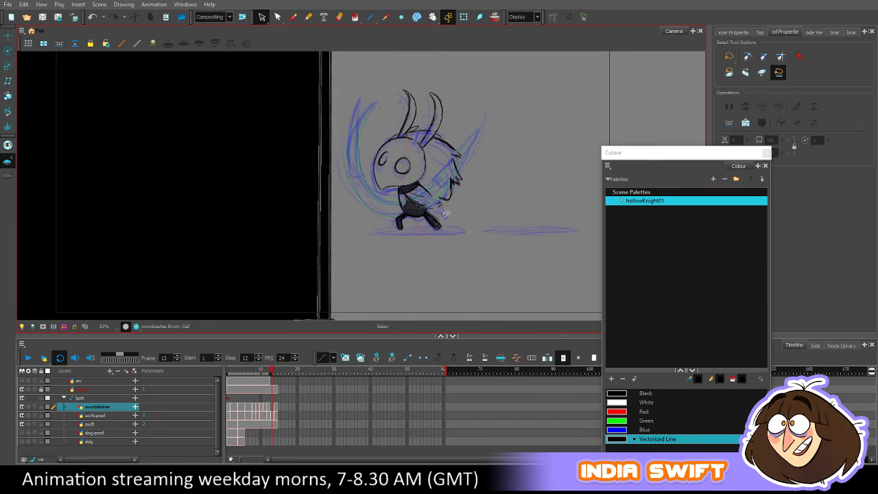
key(ctrl+s)
- Try to delete a cell at the end of the swordslashes layer around frame 14, and undo it
click(277, 408)
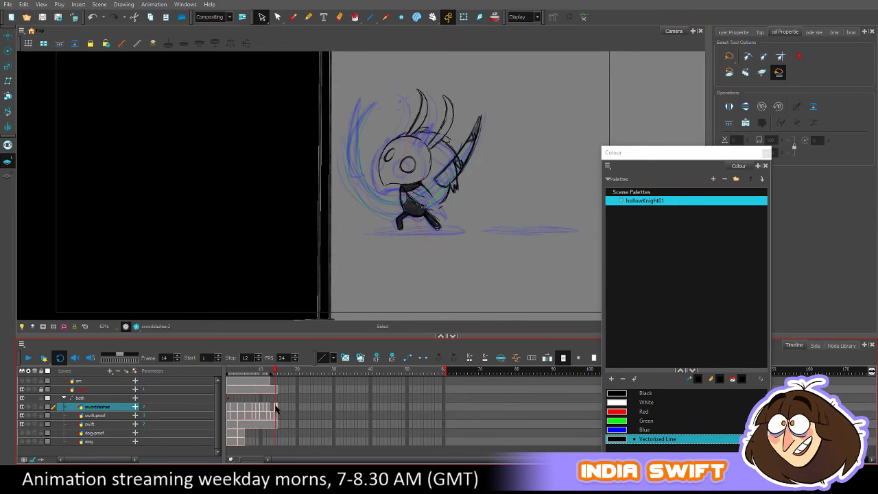
click(273, 408)
click(276, 409)
click(277, 409)
key(Delete)
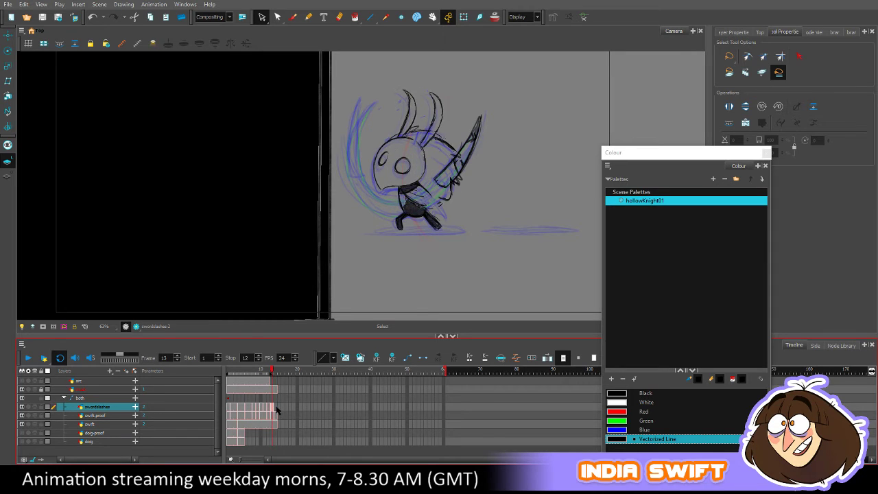
key(ctrl+z)
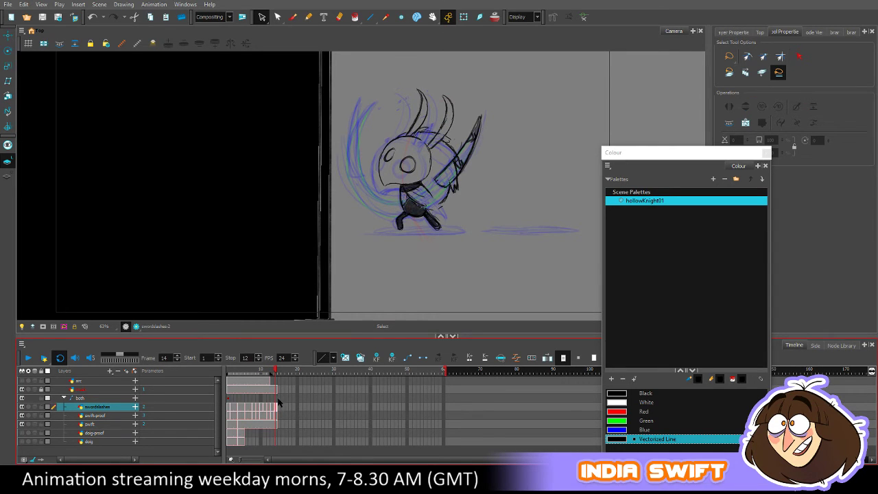
- Step through the swordslashes cells from frame 2 to frame 13 to examine the sword drawing exposed on each
click(230, 407)
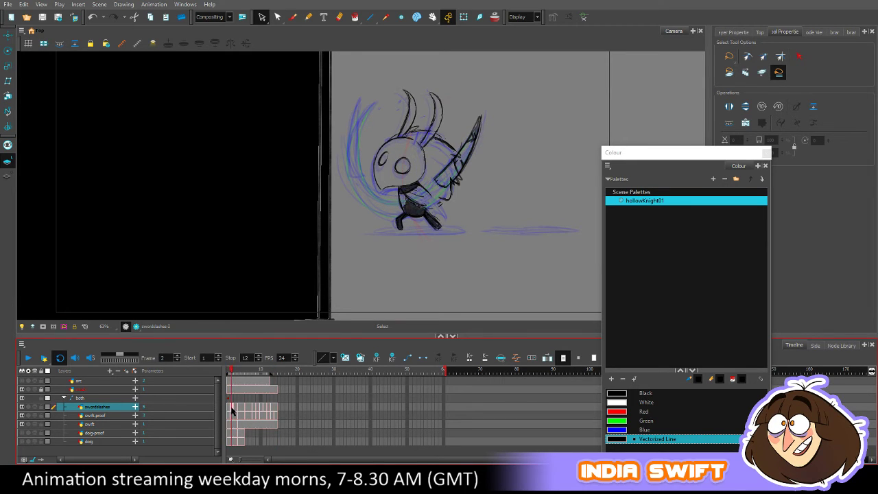
click(235, 409)
click(239, 410)
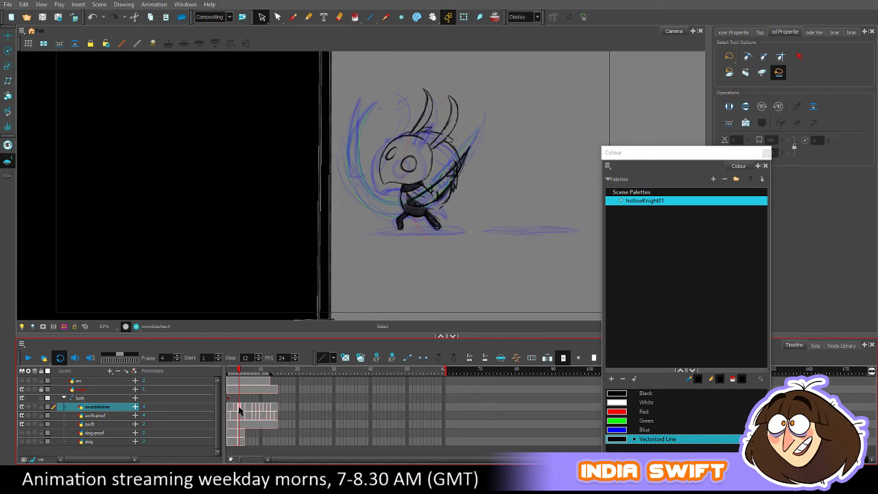
click(245, 409)
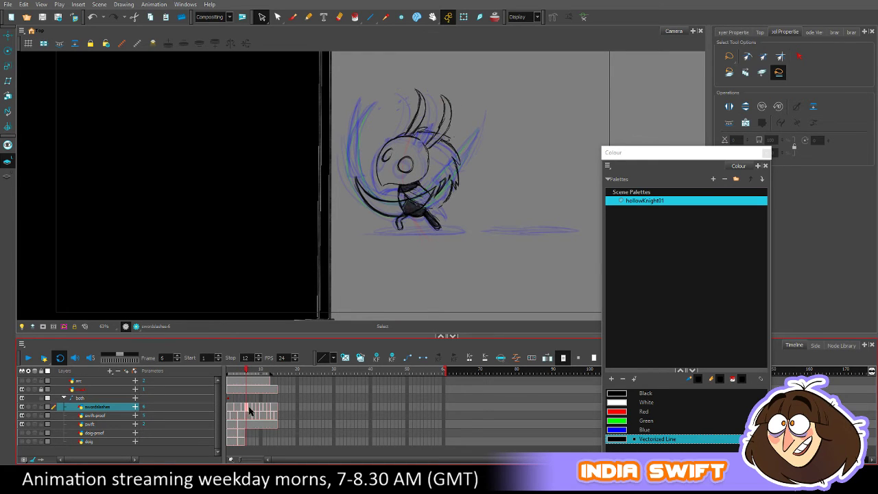
click(250, 409)
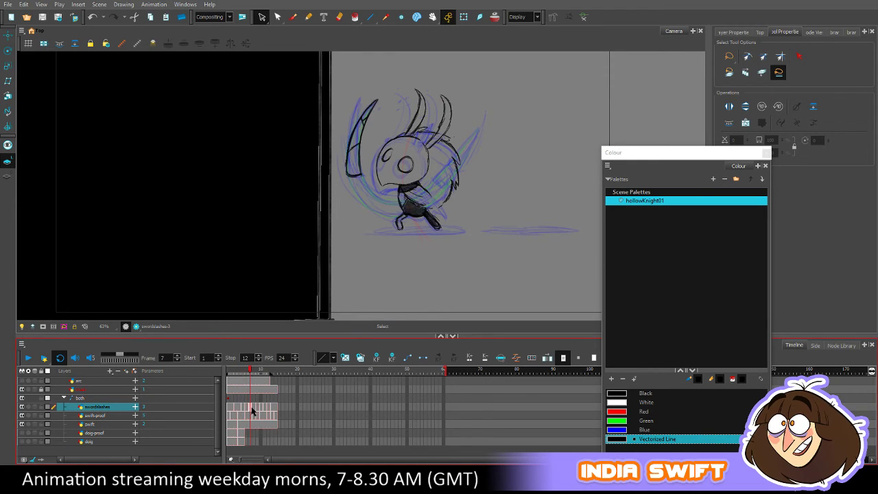
click(253, 409)
click(257, 410)
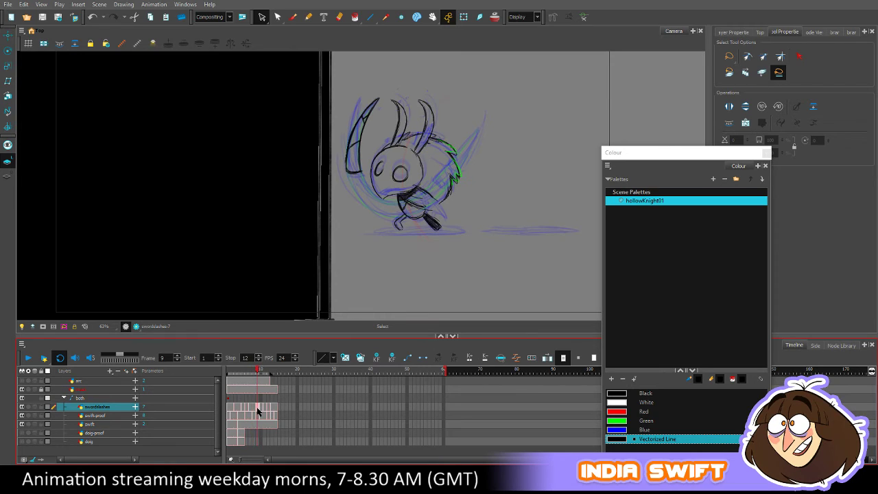
drag(258, 408, 254, 410)
click(262, 410)
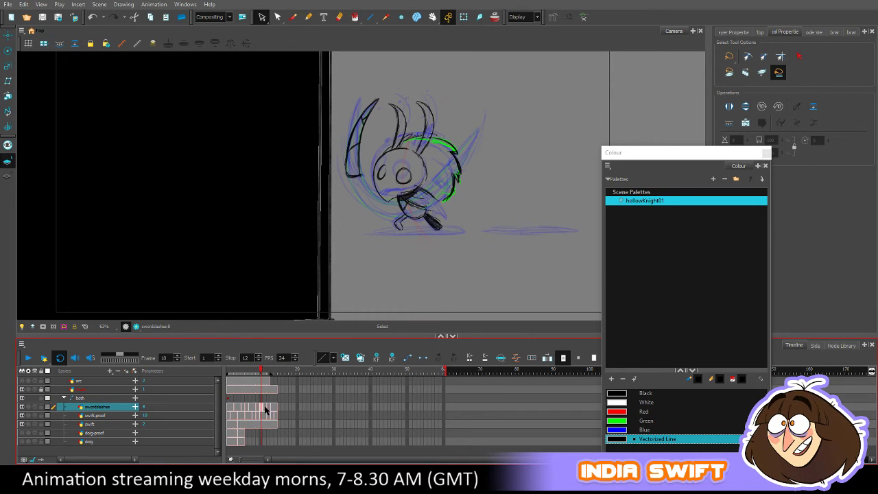
click(267, 411)
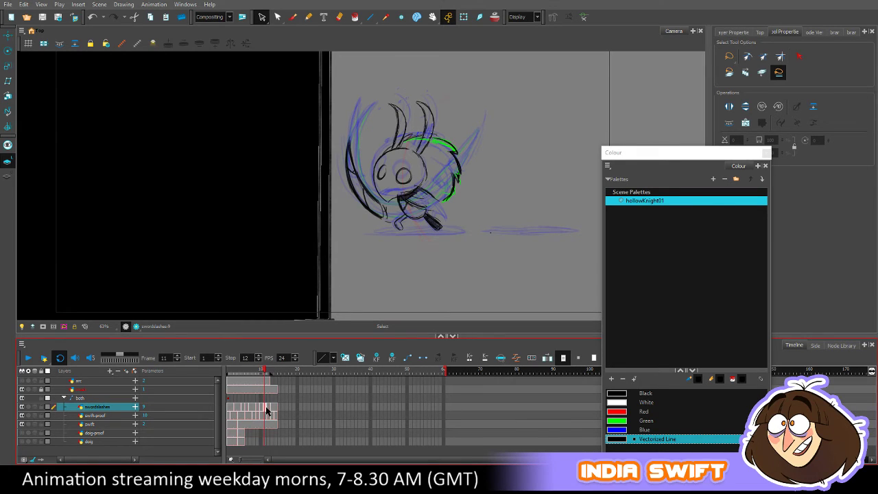
click(269, 411)
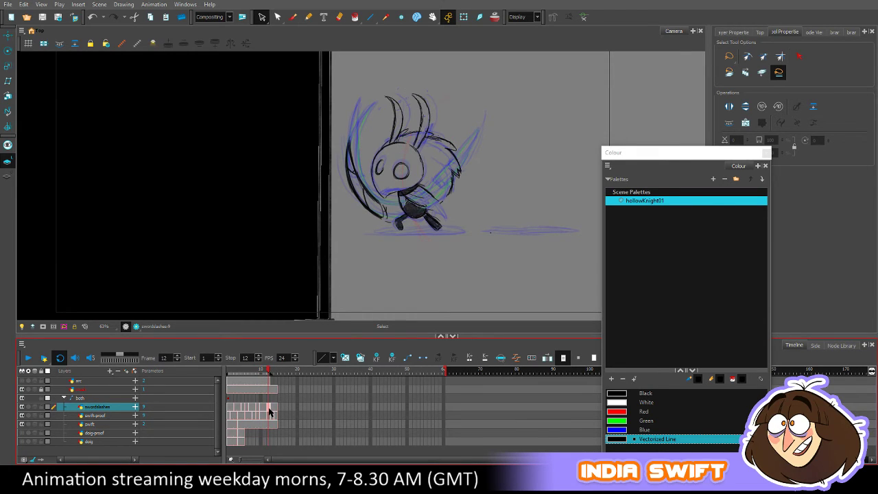
click(235, 405)
click(273, 410)
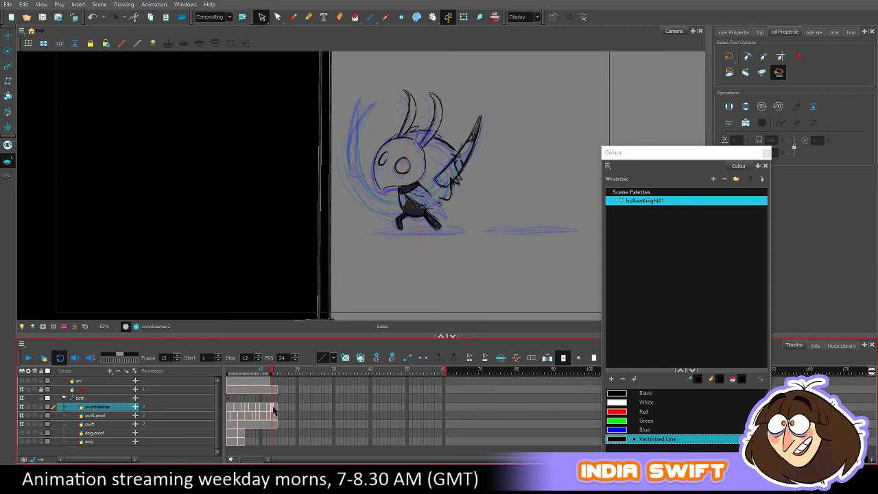
click(271, 412)
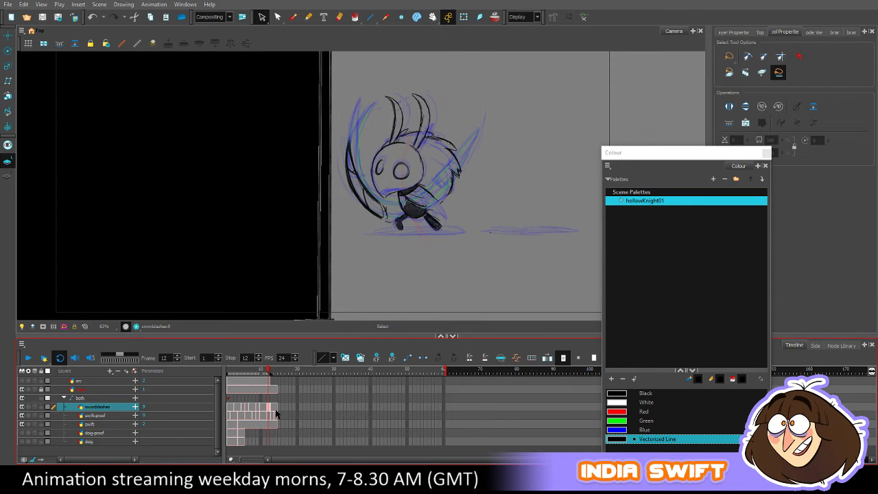
- Delete the frame 14 cells on the swordslashes, swift-proof and swift layers
key(ctrl+z)
click(264, 410)
click(270, 411)
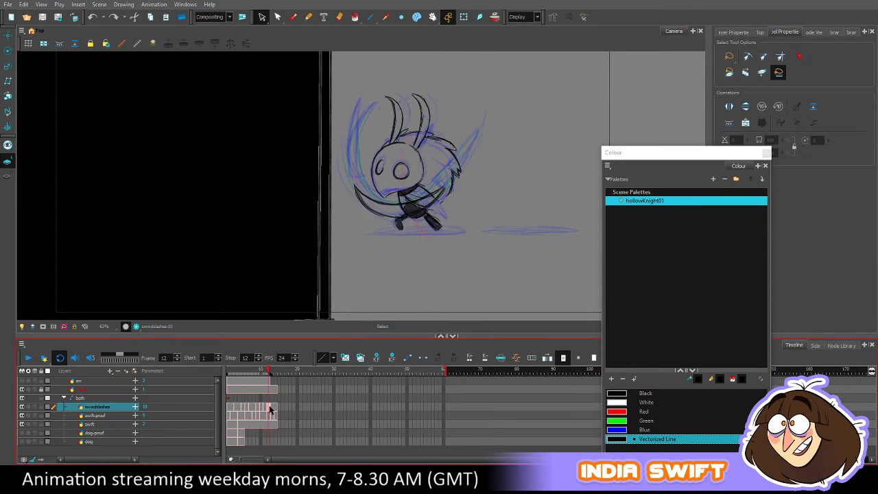
click(266, 409)
click(272, 410)
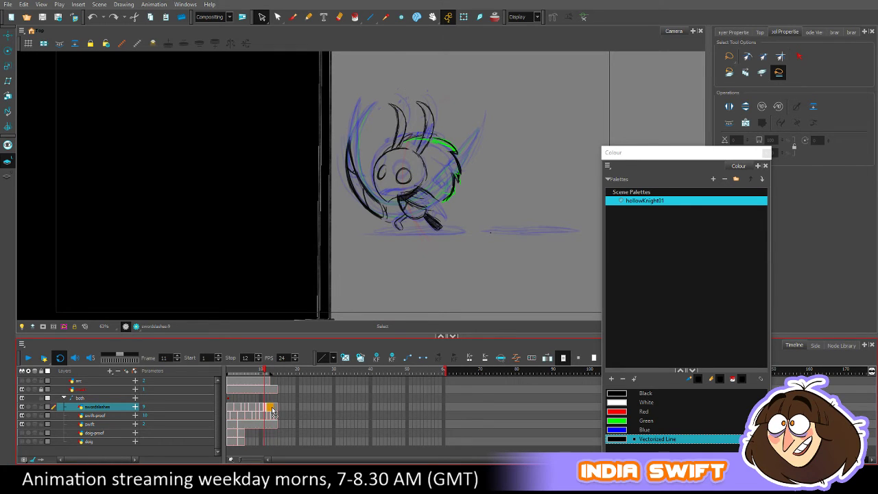
click(277, 410)
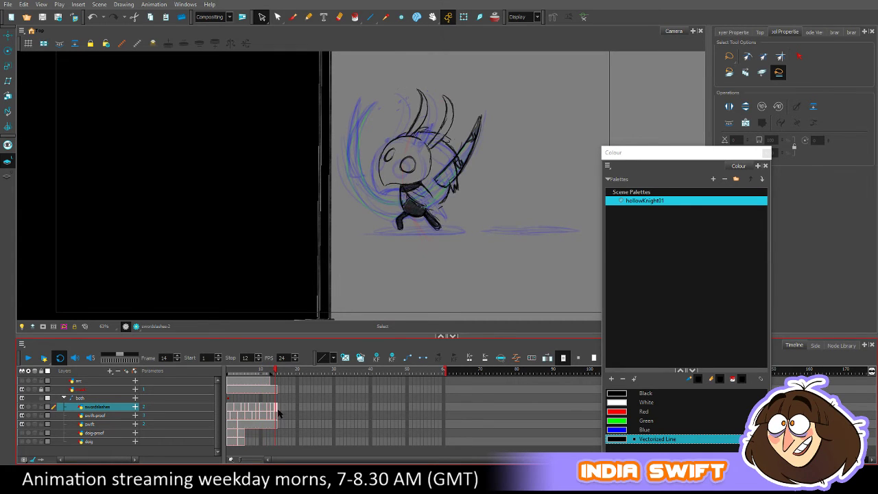
click(282, 407)
drag(276, 406, 276, 423)
key(Delete)
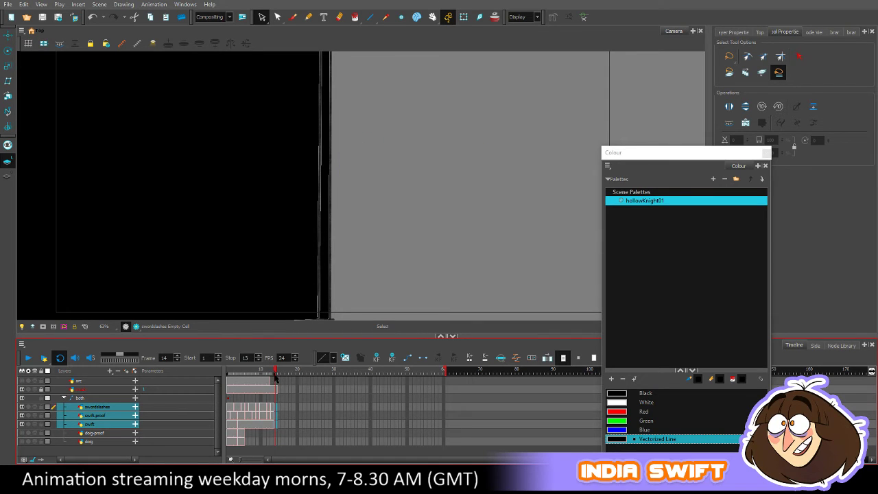
- Set the playback range to stop at frame 13 and play the loop from frame 1
click(272, 381)
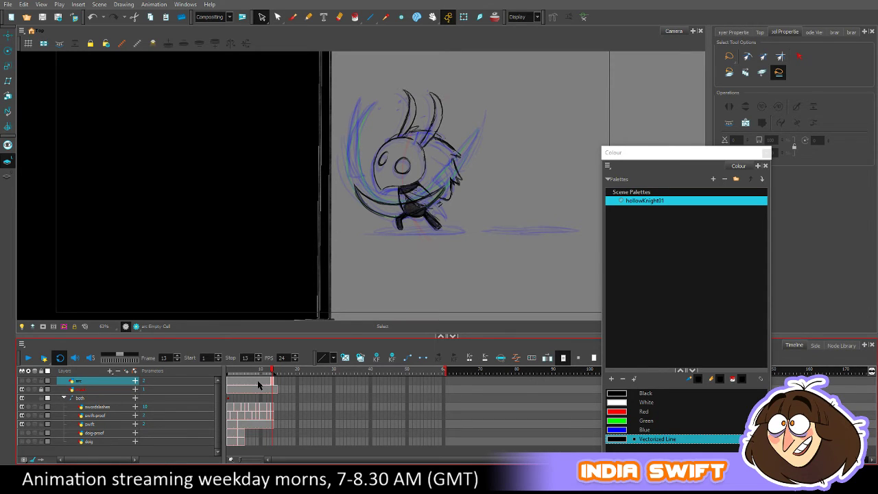
drag(271, 370, 273, 370)
drag(268, 372, 225, 371)
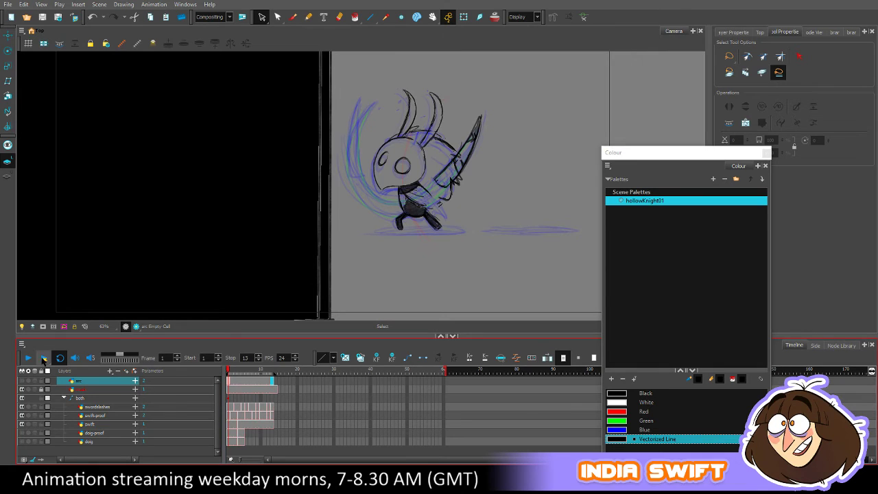
click(30, 358)
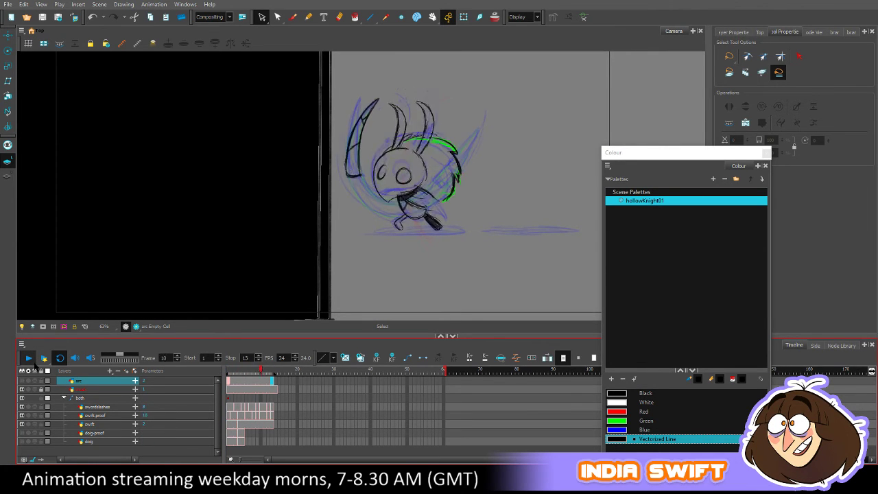
click(30, 358)
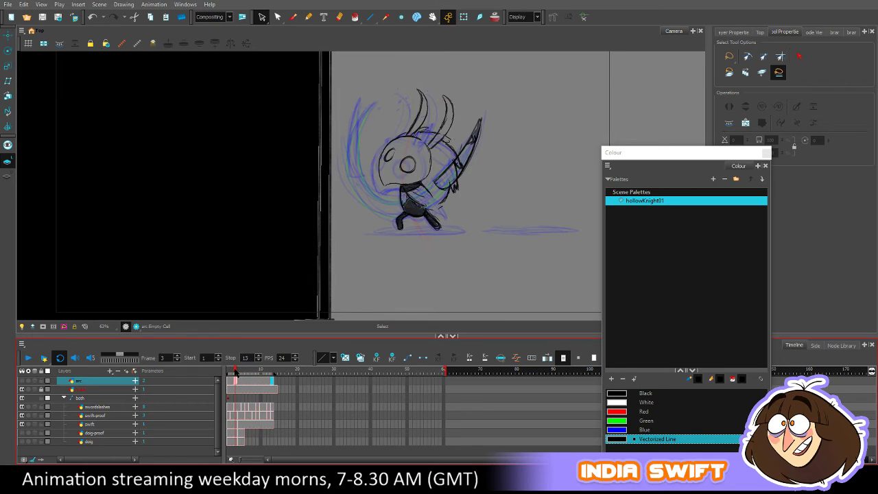
- Step through frames 3 to 9 to examine the order and timing of the swordslashes drawings
drag(235, 371, 243, 374)
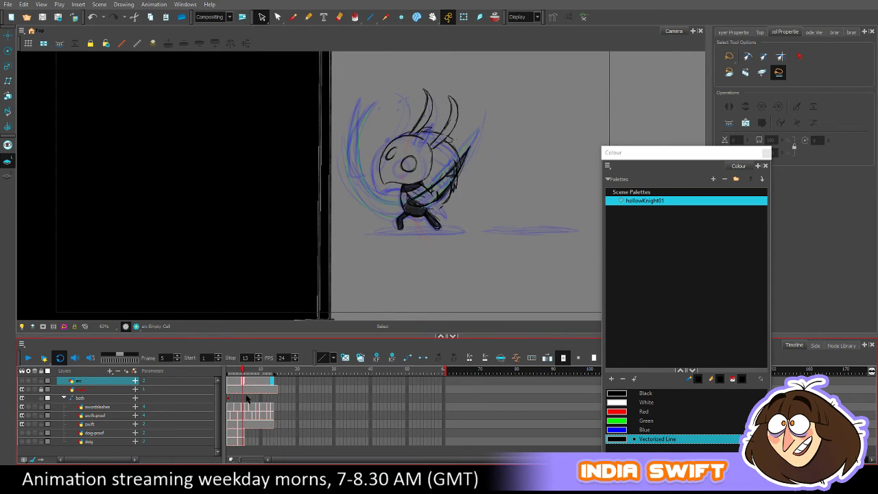
click(243, 409)
click(247, 409)
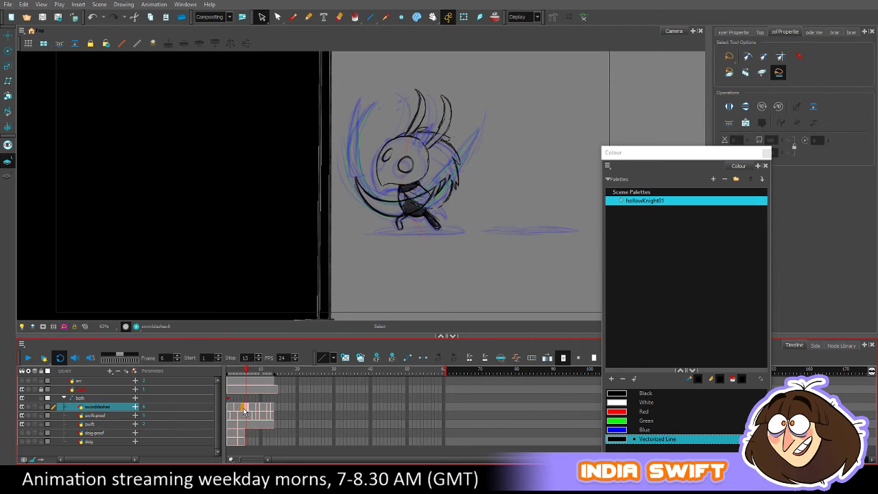
click(243, 409)
click(248, 409)
click(253, 409)
click(258, 410)
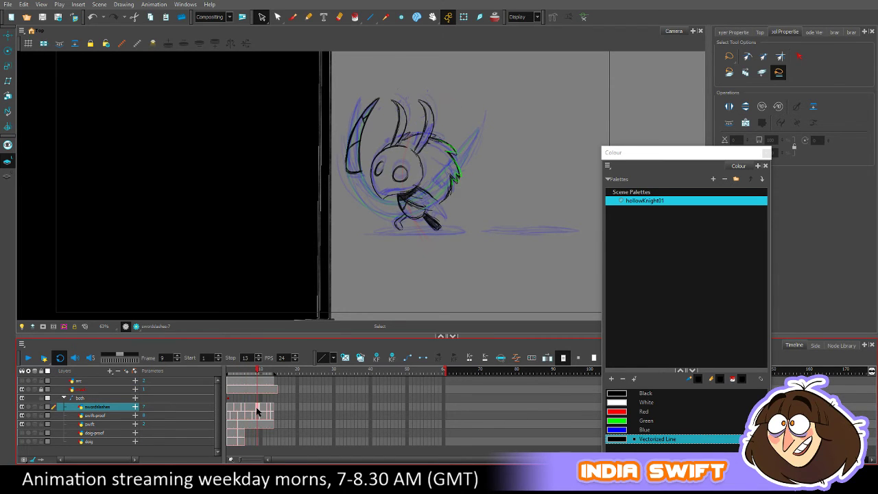
- Go back and forth through the swordslashes cells between frames 8 and 13 to compare the slash poses
click(260, 410)
click(257, 411)
click(253, 410)
click(257, 411)
click(261, 410)
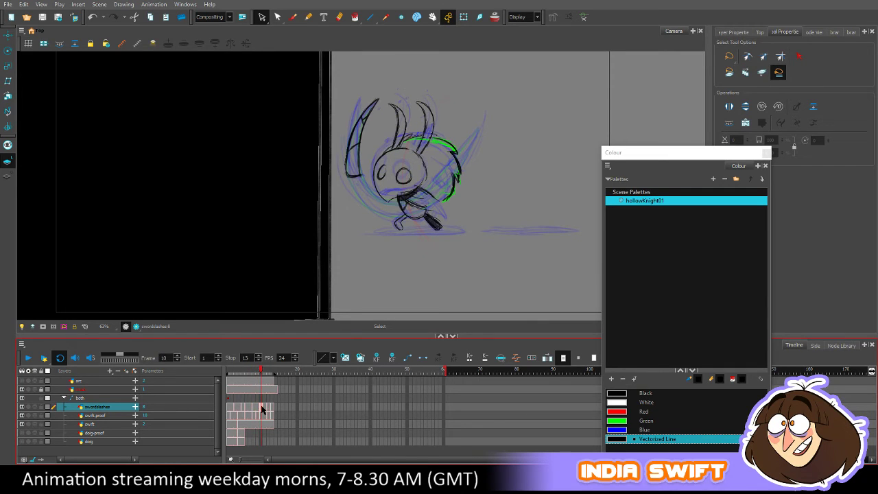
click(263, 409)
click(268, 406)
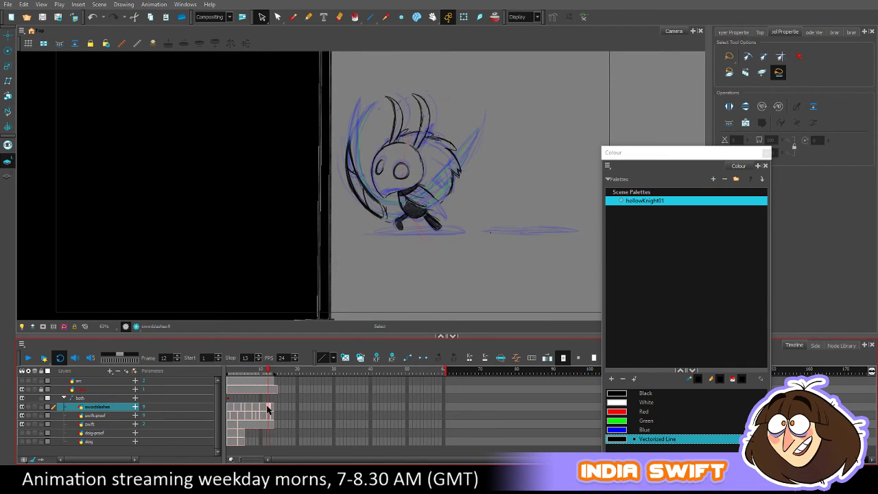
click(265, 409)
click(258, 408)
click(263, 407)
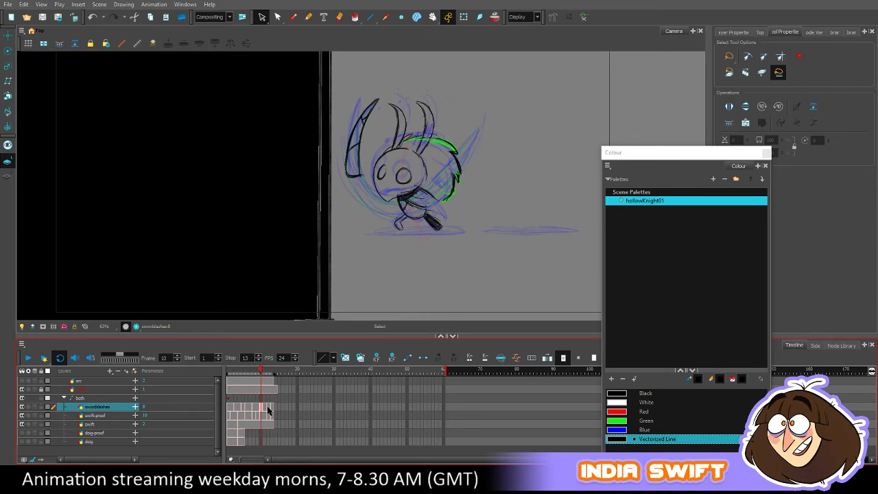
click(268, 410)
click(271, 410)
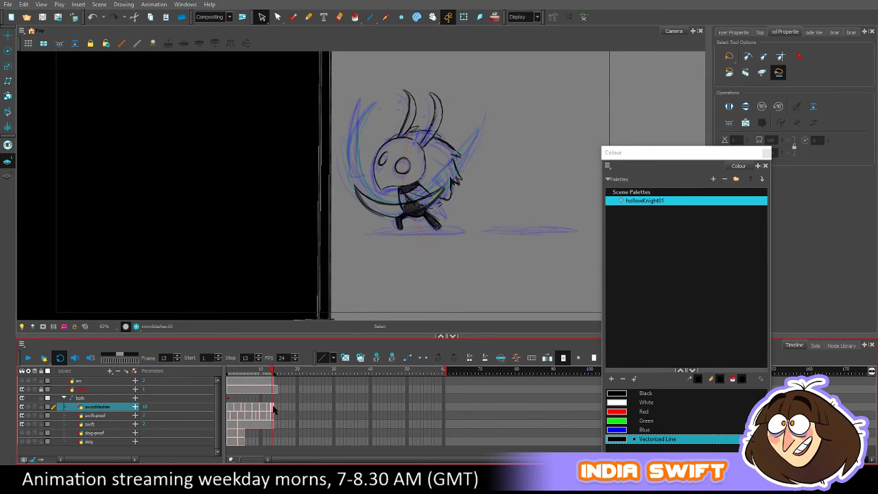
- Shorten the swordslashes layer by one frame and play the loop with the playback stop at frame 12
click(268, 410)
drag(275, 374, 230, 385)
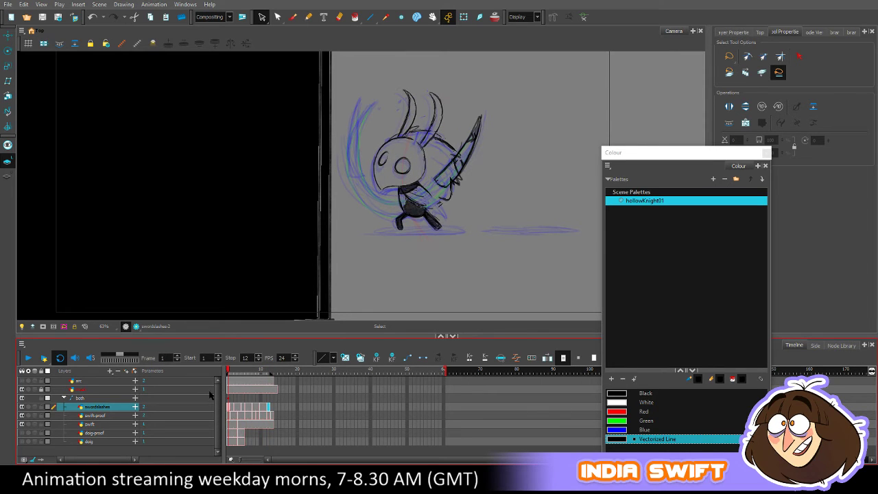
click(29, 359)
click(28, 357)
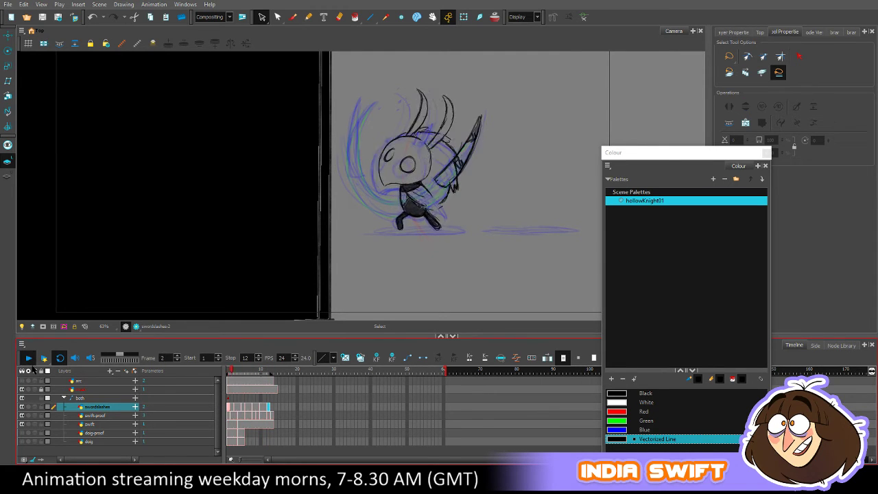
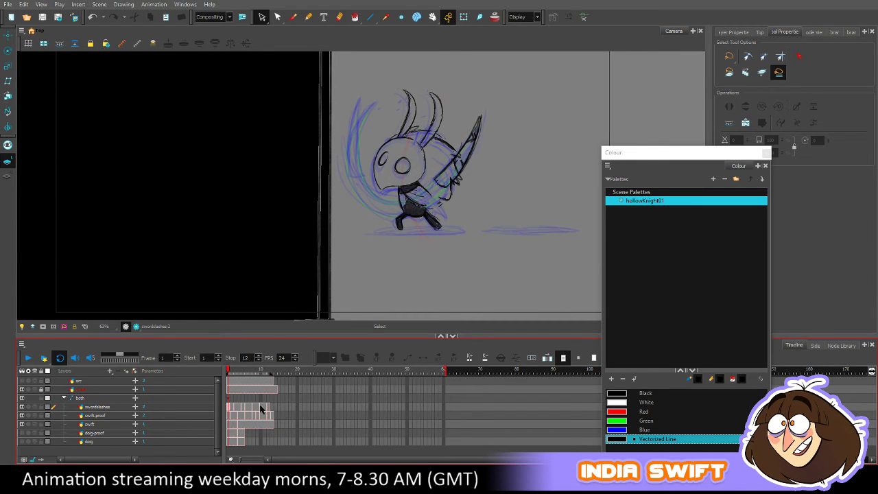
- Copy the run of swordslashes drawings from the start of the loop and paste it from frame 13 onward
click(271, 407)
click(237, 373)
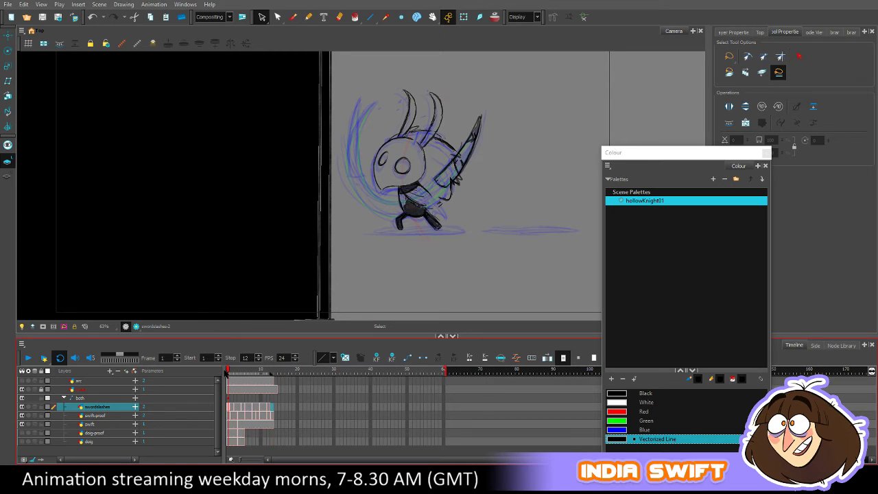
click(228, 375)
click(236, 372)
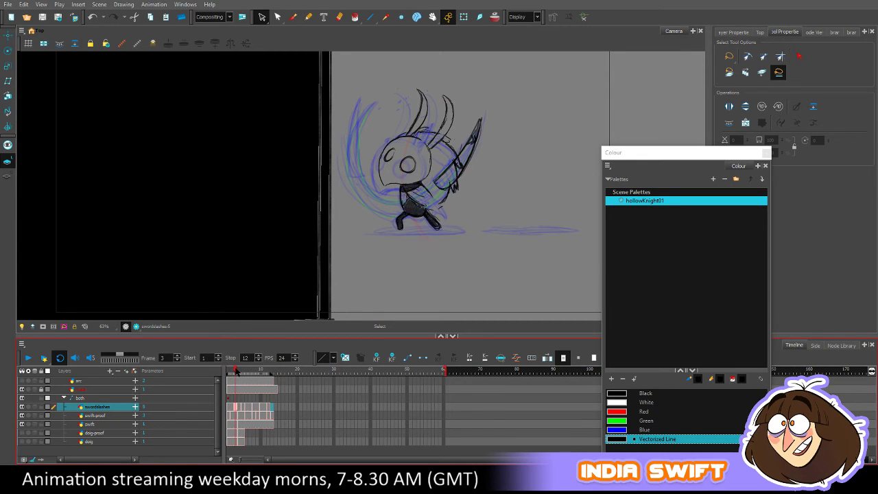
click(243, 371)
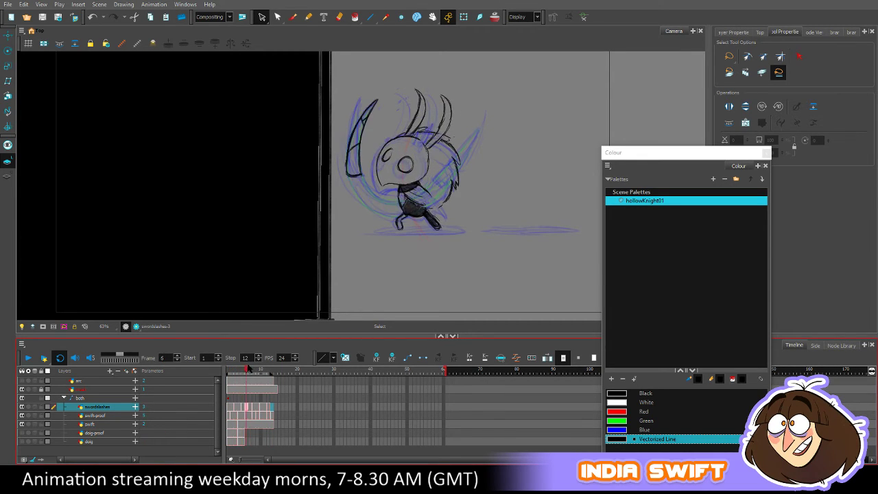
click(249, 370)
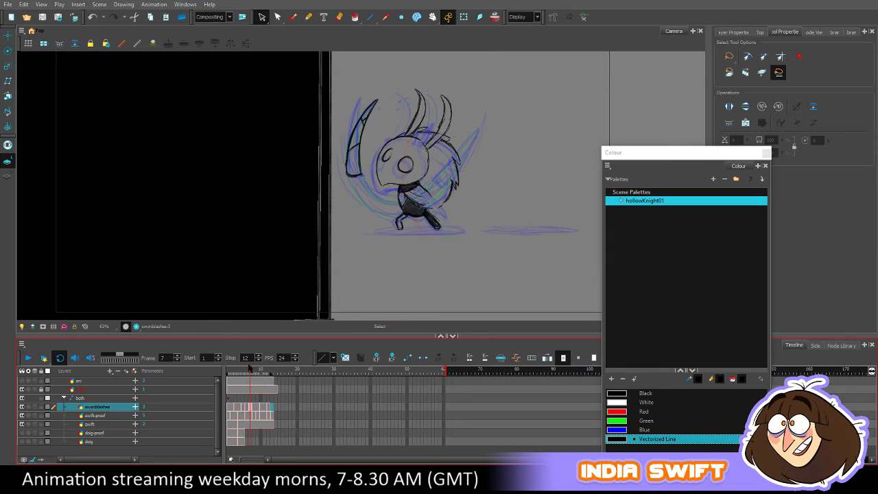
click(228, 410)
click(235, 412)
click(231, 408)
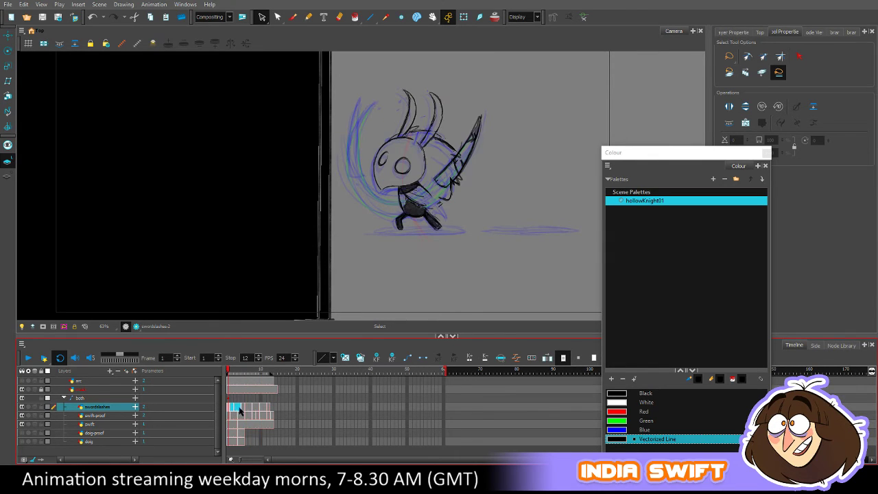
drag(231, 408, 265, 411)
click(272, 410)
key(ctrl+v)
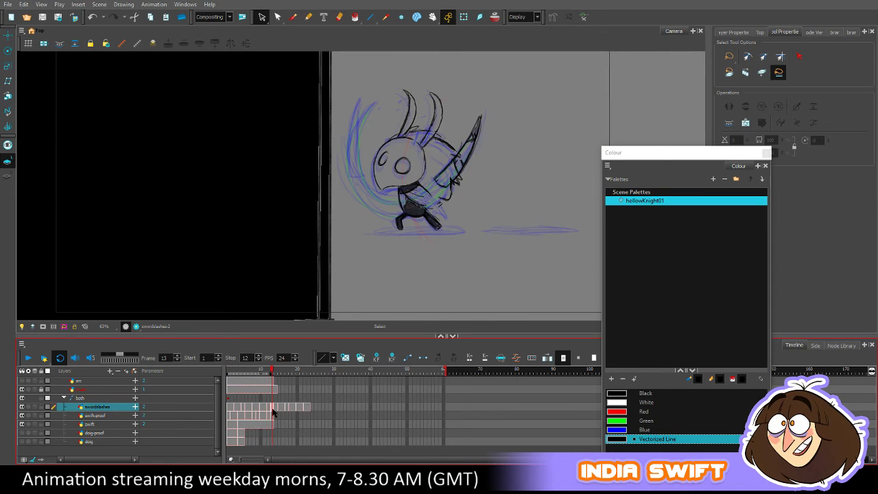
- Remove two frames of exposure at frame 1 of swordslashes and play the loop to check the offset timing
click(244, 408)
click(228, 410)
key(minus)
key(minus)
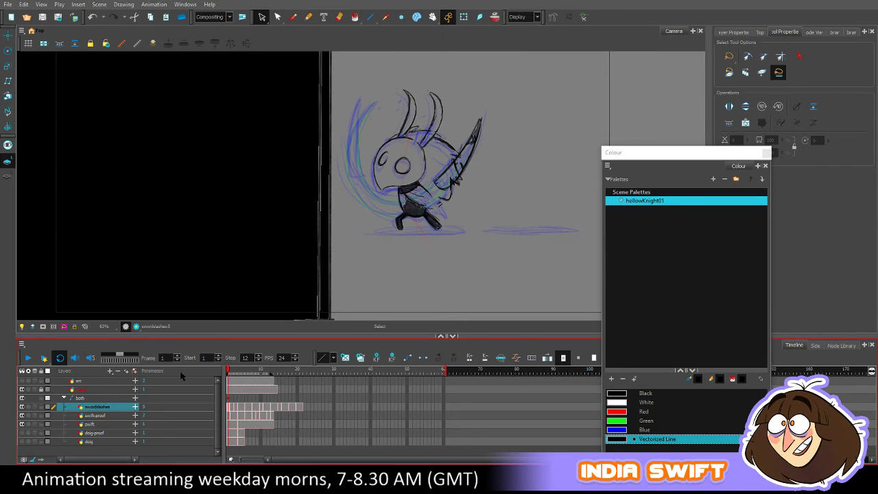
click(28, 357)
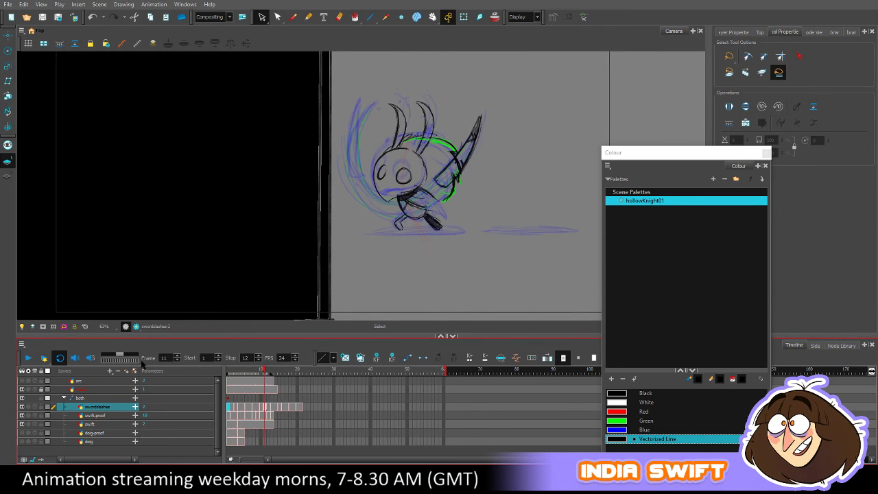
- Shift the swordslashes drawings another two frames earlier by reducing exposure at frame 1, and play the loop
click(229, 408)
key(minus)
key(minus)
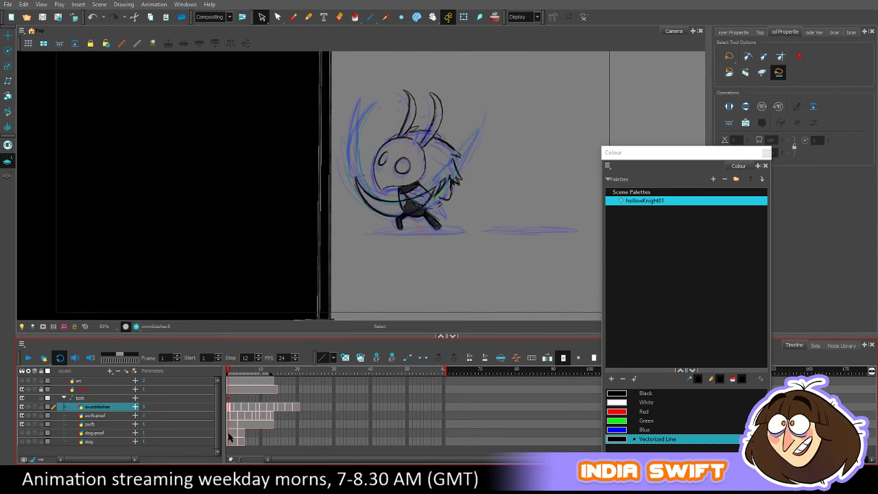
click(28, 357)
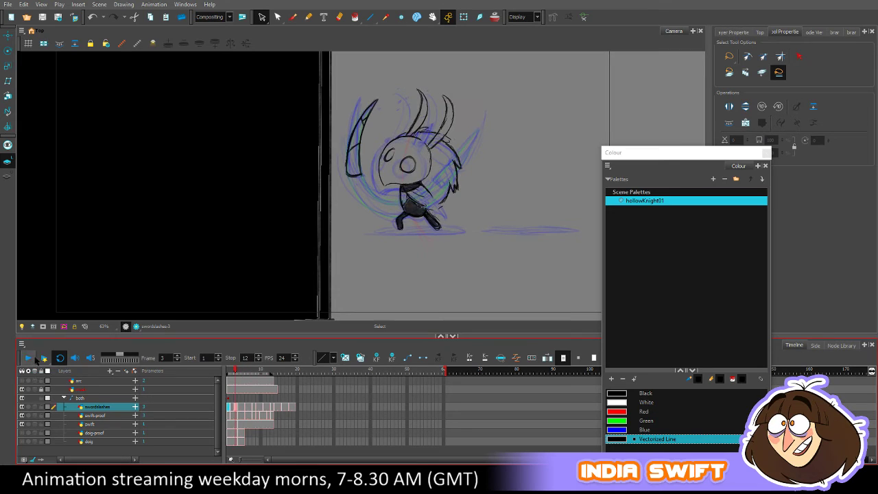
click(28, 357)
- Return to frame 1, reduce the opening swordslashes exposure by two more frames, and replay the loop
drag(235, 373, 228, 378)
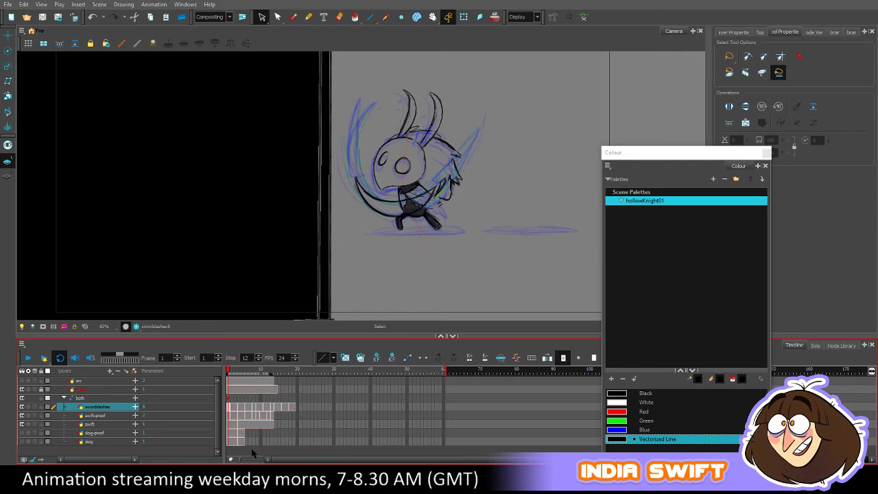
key(minus)
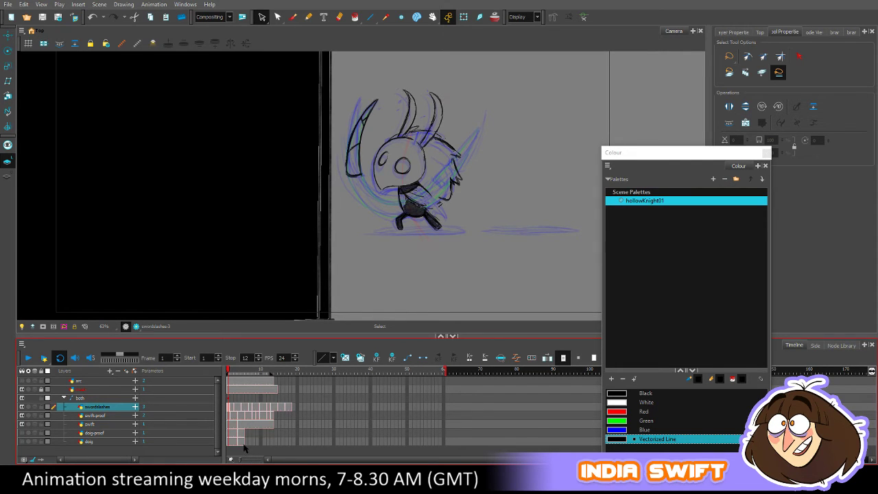
click(28, 358)
click(29, 358)
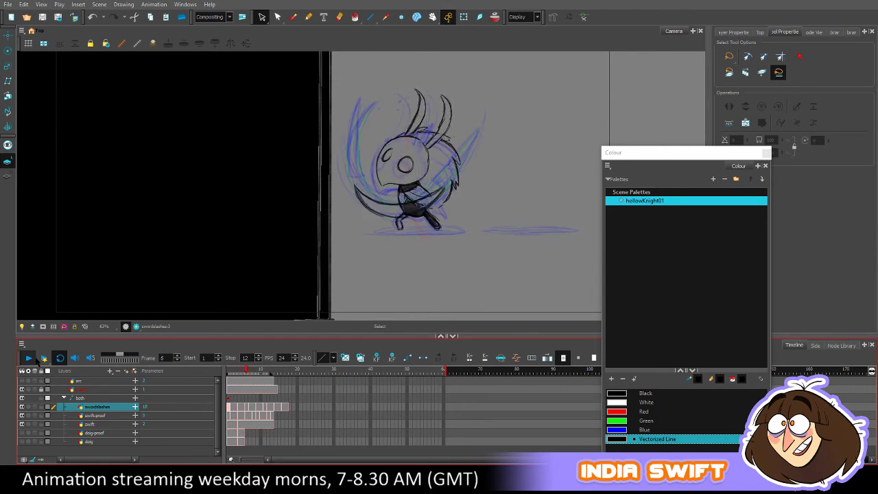
click(30, 358)
- Pull the swordslashes drawings one more frame earlier at frame 1 and play the loop again
click(244, 410)
click(229, 410)
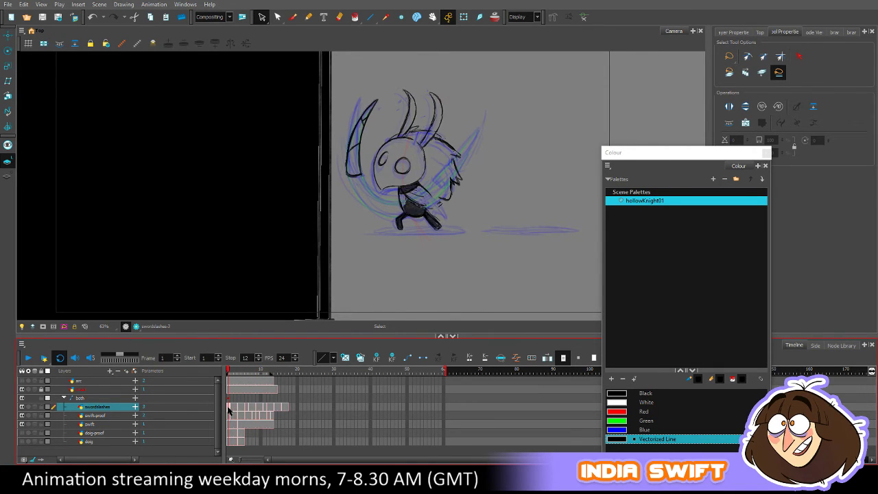
key(minus)
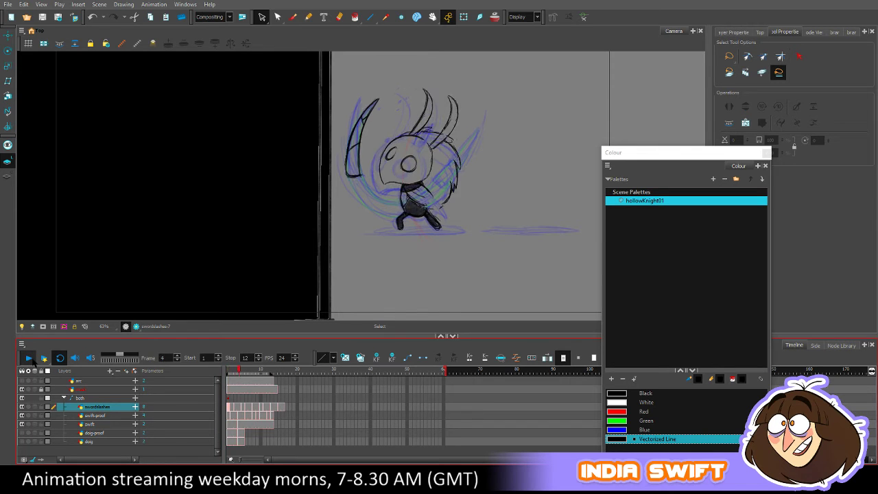
click(32, 359)
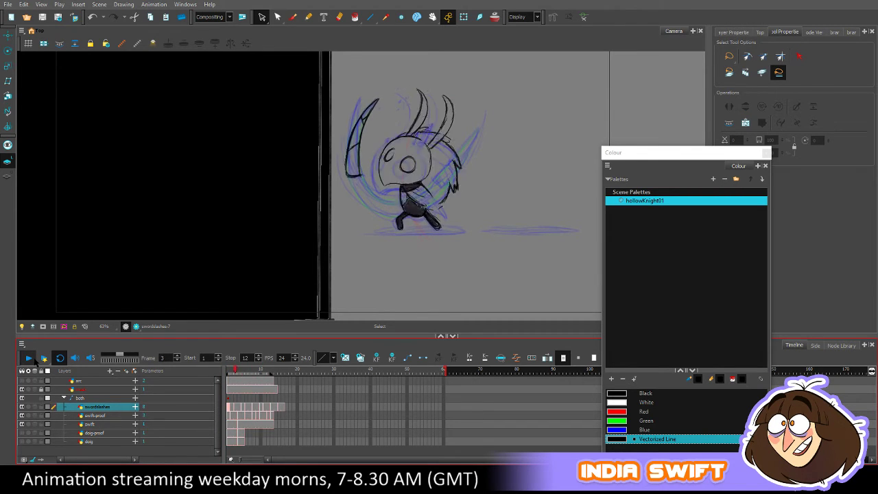
click(41, 358)
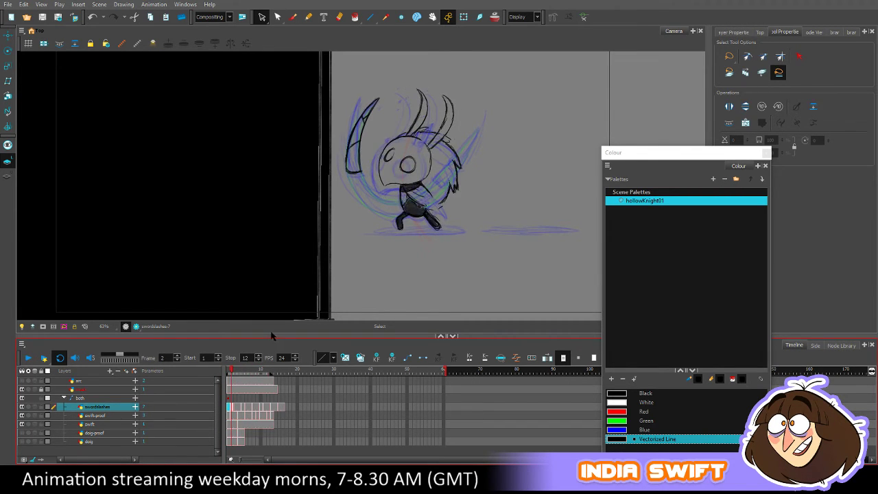
- Undo the last swordslashes exposure reductions at the start of the layer and replay the loop
key(ctrl+z)
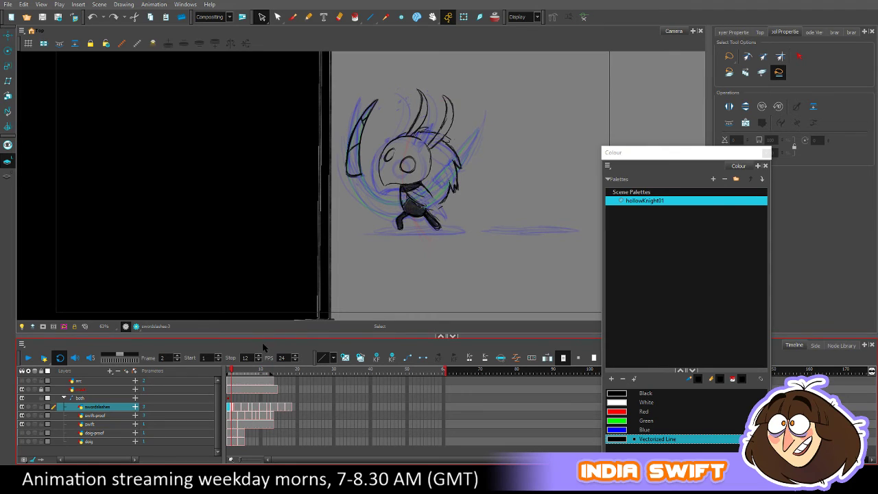
click(230, 407)
click(38, 359)
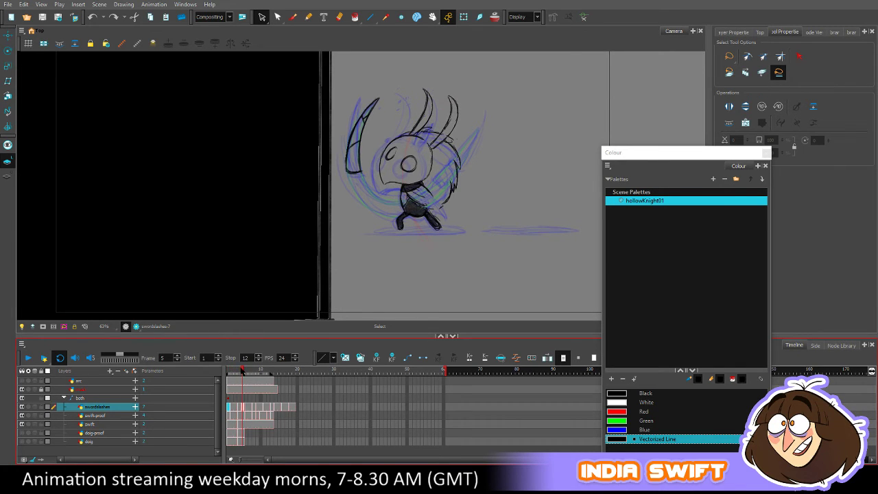
- Step through the swordslashes drawings between frames 3 and 13 to compare the sword positions with the body poses
drag(232, 371, 240, 369)
click(239, 409)
click(234, 410)
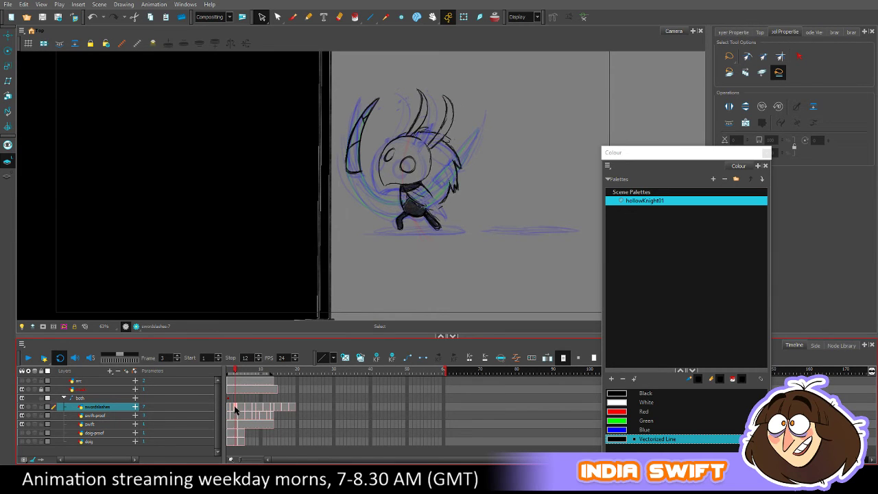
key(comma)
key(ctrl+z)
click(240, 407)
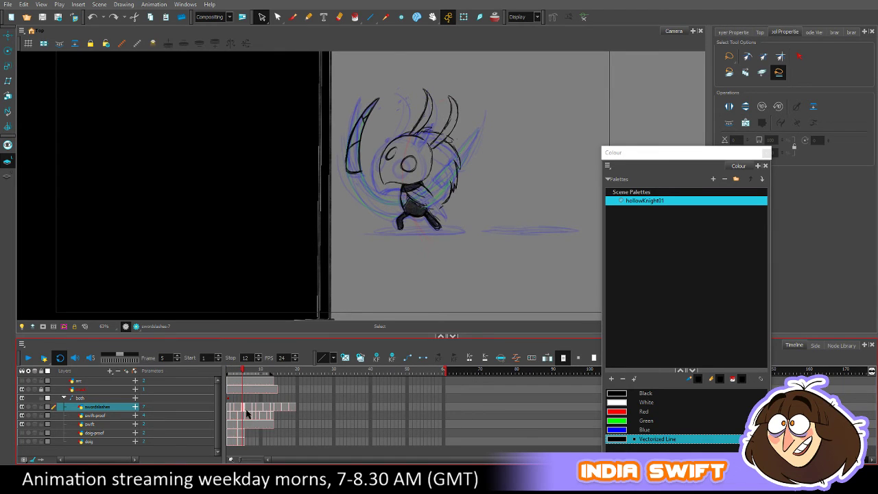
click(247, 408)
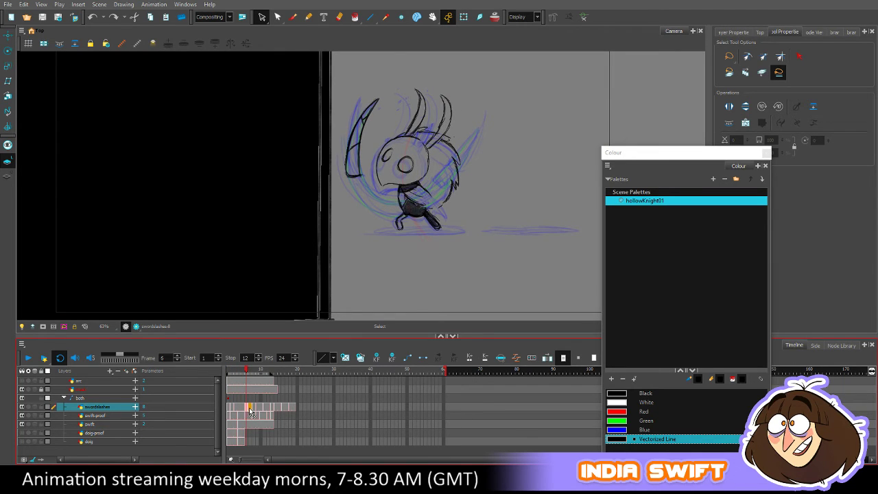
click(249, 410)
click(254, 409)
click(258, 409)
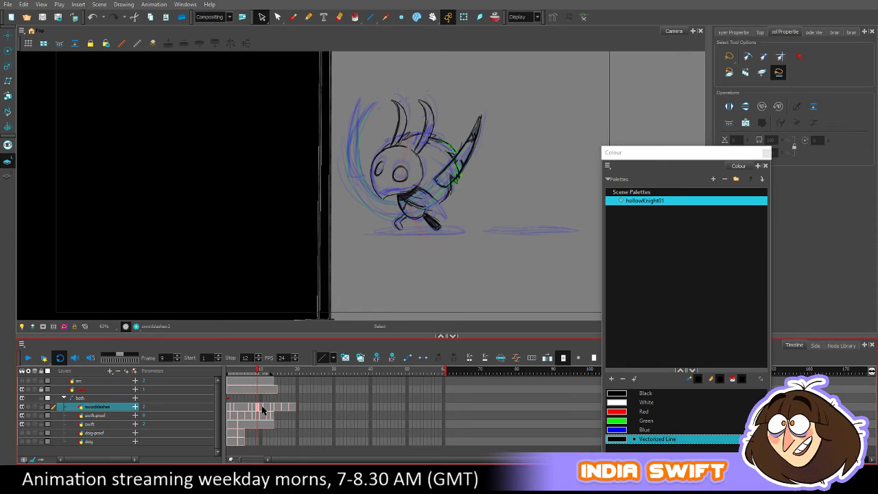
click(261, 409)
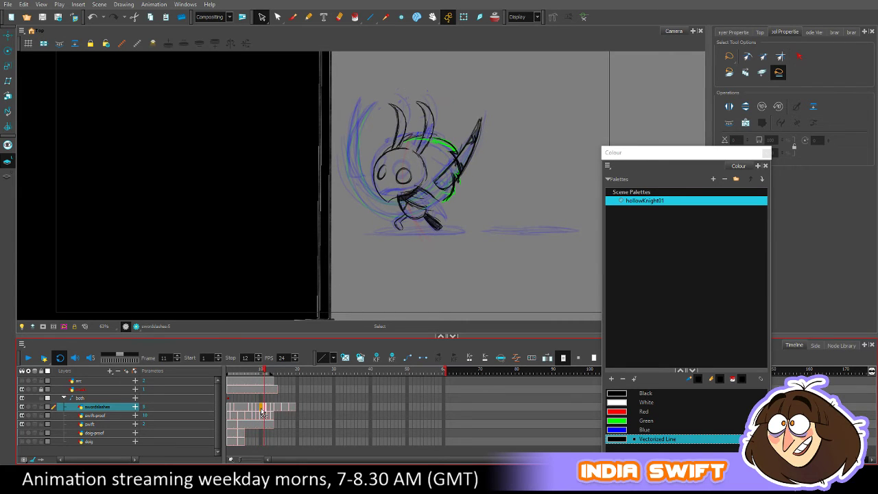
click(268, 411)
click(271, 410)
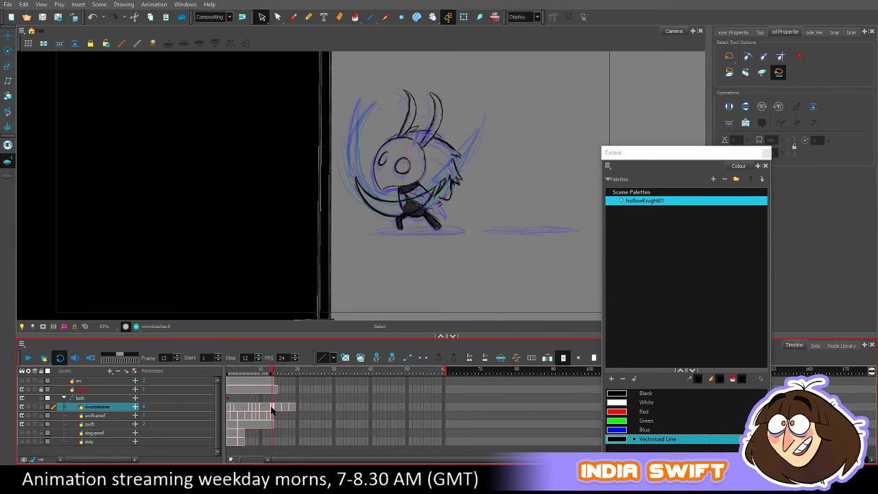
click(267, 410)
click(264, 410)
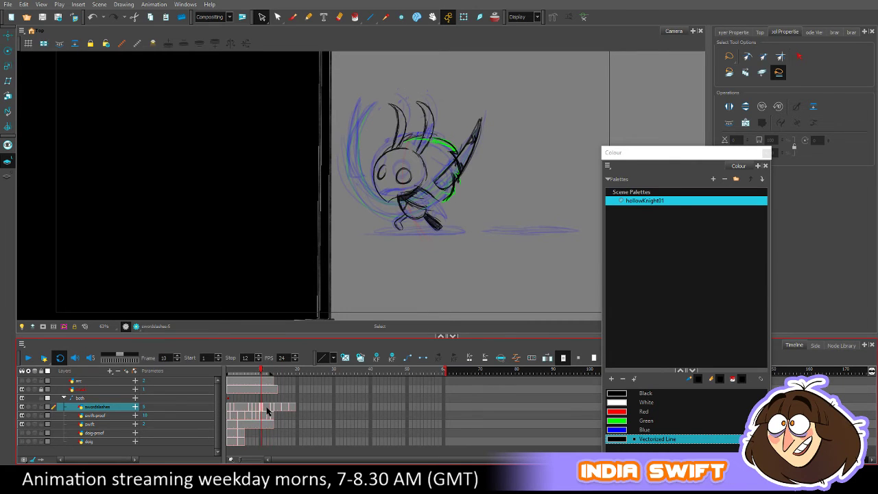
click(267, 410)
- Return to frame 1 and save the scene
mouse_move(257, 371)
mouse_down()
mouse_move(227, 376)
mouse_move(267, 382)
mouse_move(224, 395)
mouse_move(262, 392)
mouse_move(229, 402)
mouse_move(248, 399)
mouse_up()
mouse_move(238, 400)
mouse_down()
mouse_move(227, 400)
mouse_move(266, 394)
mouse_move(243, 398)
mouse_move(274, 418)
mouse_move(222, 420)
mouse_up()
key(ctrl+s)
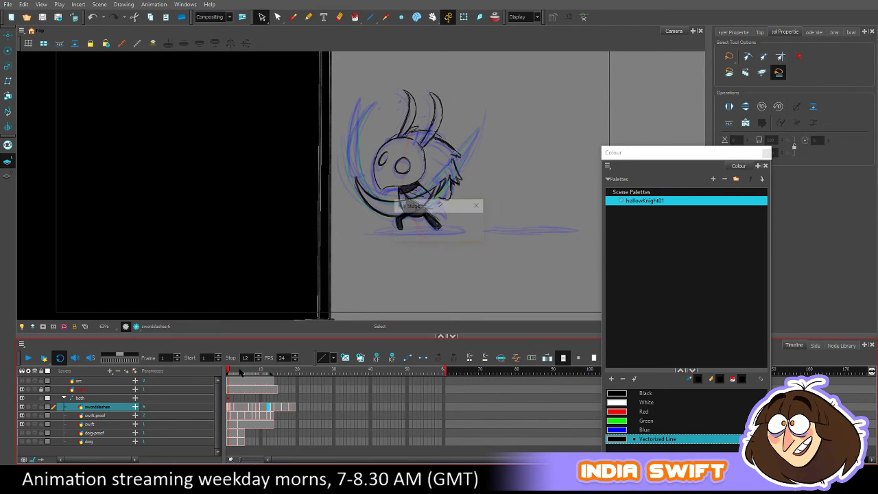
- On frame 11 of swordslashes, select the whole sword sketch and nudge it slightly left toward the body
drag(231, 374, 261, 374)
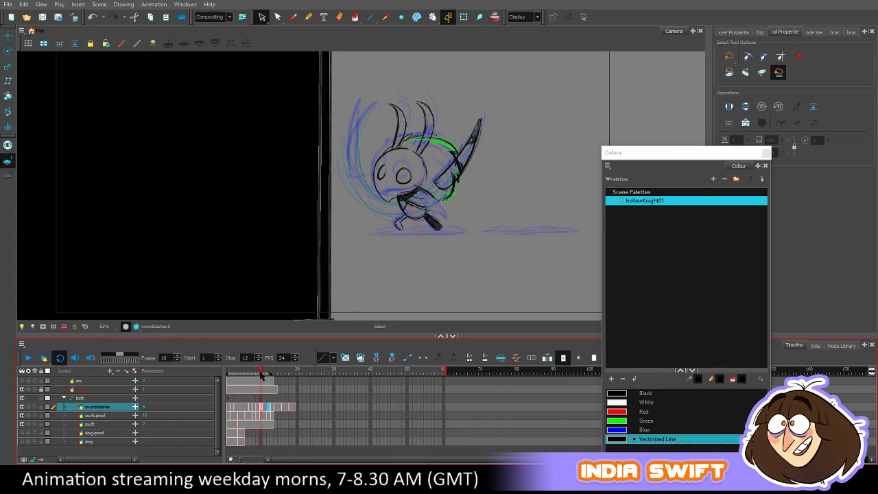
click(267, 409)
click(459, 172)
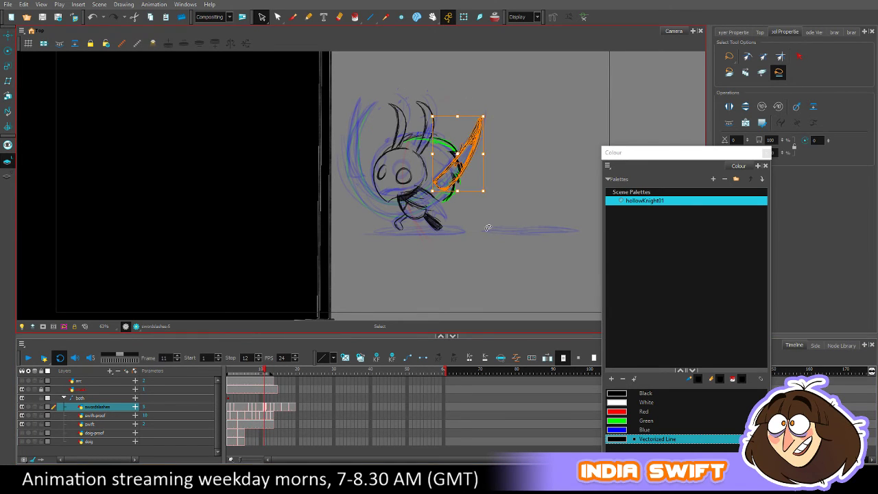
key(Left)
key(Left)
key(Left)
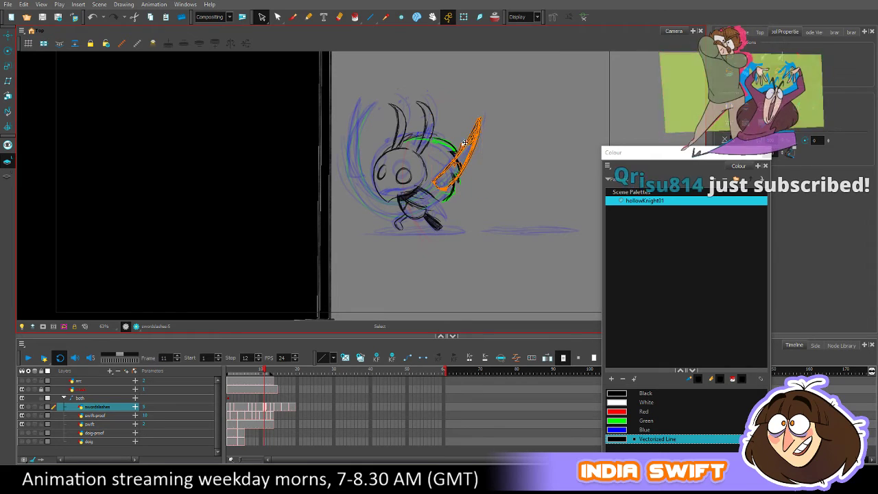
click(489, 193)
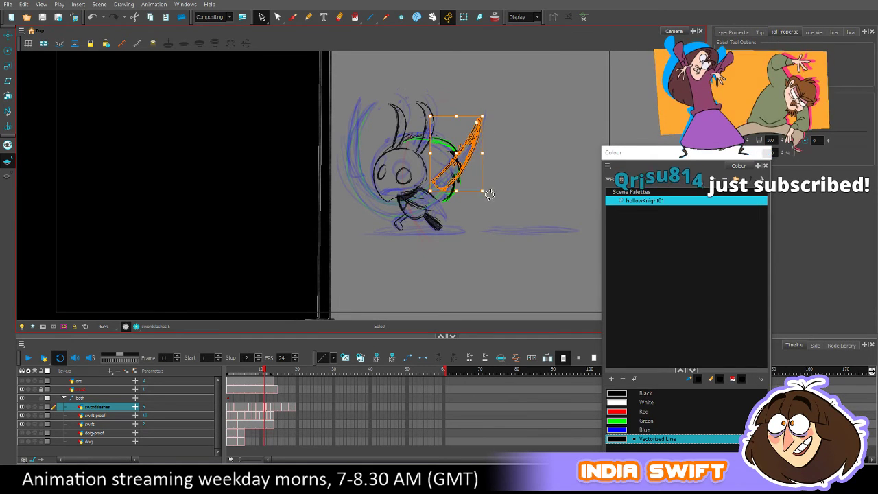
- Compare the neighbouring frames up to frame 13, and readjust the tilt and placement of the frame 11 sword
click(261, 370)
drag(262, 372, 272, 372)
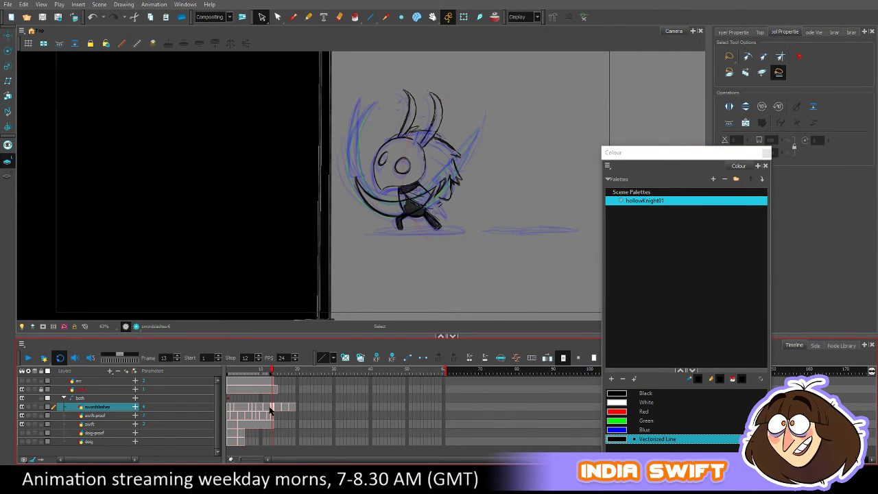
click(270, 409)
drag(268, 373, 264, 375)
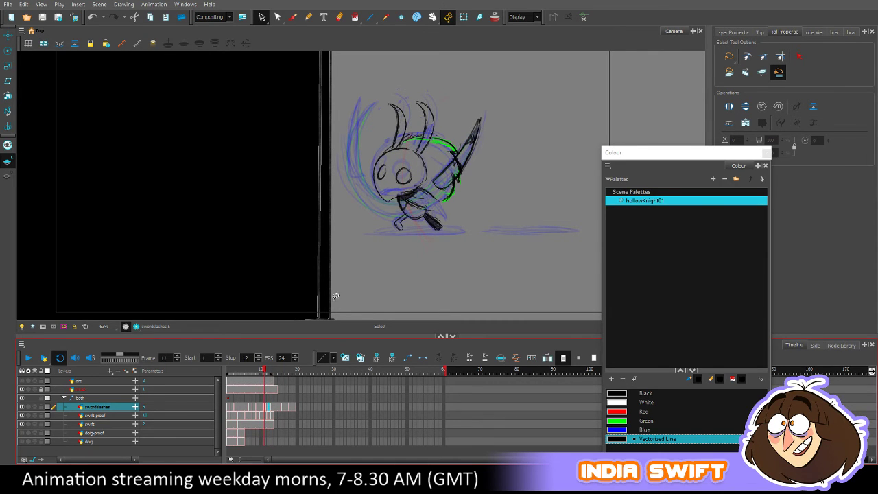
click(479, 148)
drag(483, 146, 480, 115)
click(498, 126)
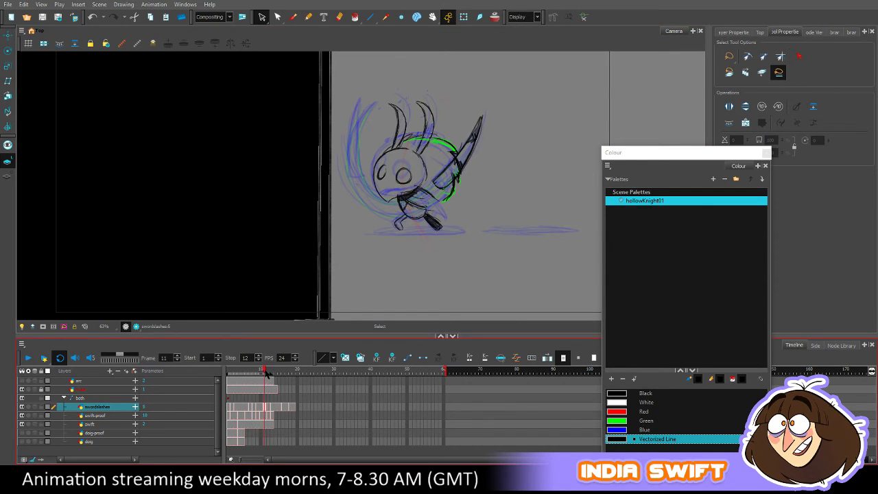
- Skew the frame 11 sword slightly at its tip and at its lower end, checking it against the adjacent frame
drag(436, 174, 452, 199)
click(475, 127)
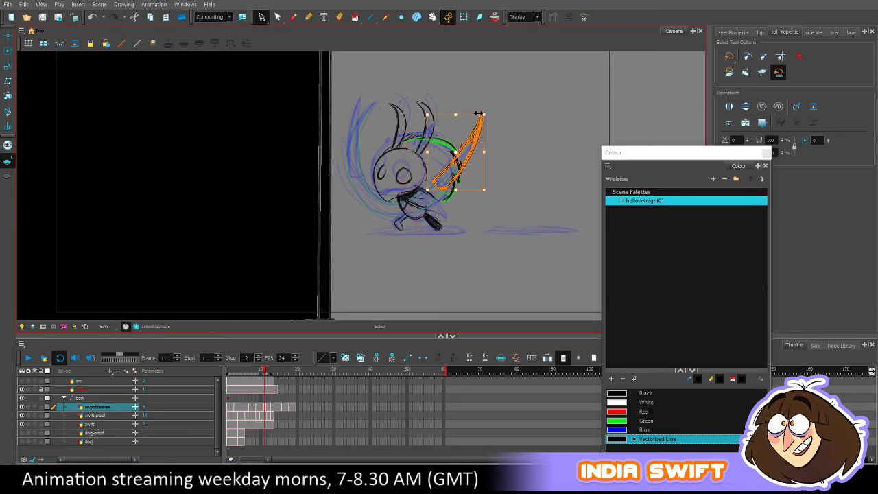
drag(476, 114, 480, 117)
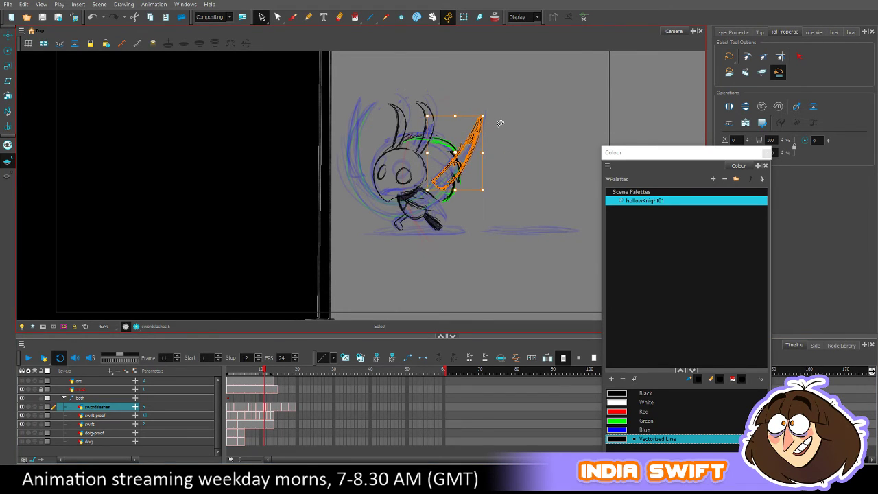
click(500, 123)
drag(266, 369, 267, 372)
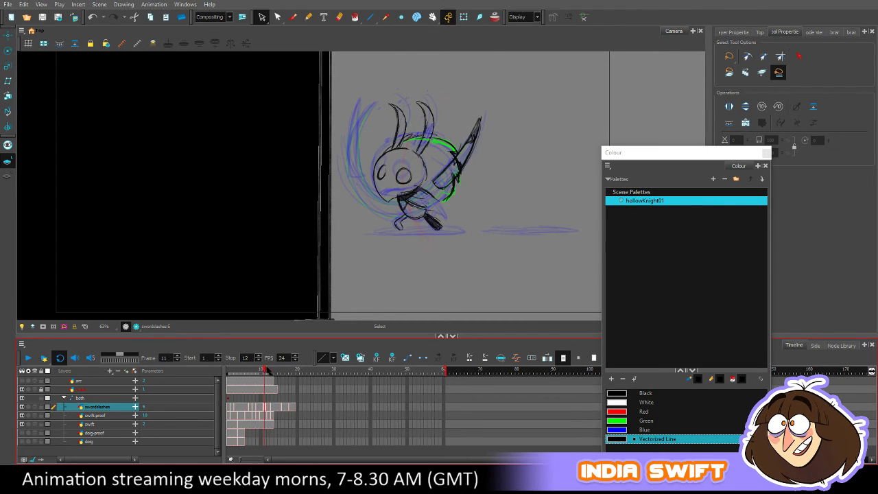
mouse_move(462, 187)
mouse_down()
mouse_move(506, 128)
mouse_move(478, 188)
mouse_up()
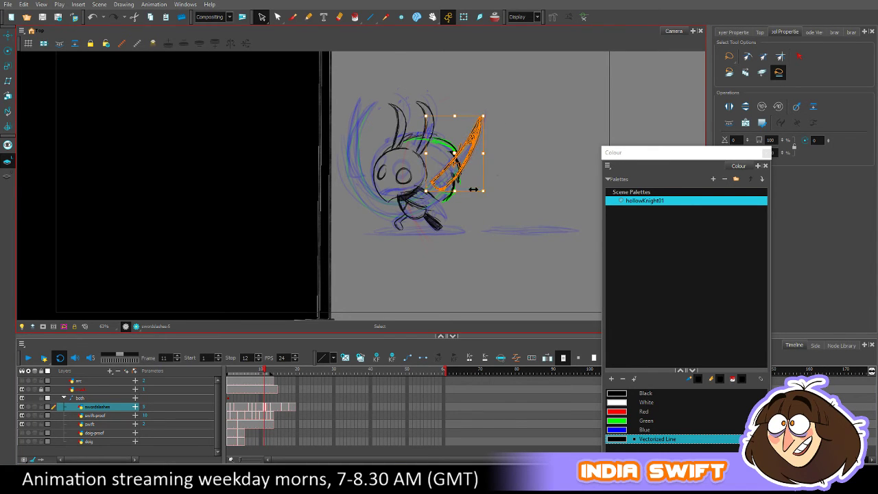
click(496, 184)
- Return to frame 1 and play the loop to review the adjusted sword slash
mouse_move(263, 372)
mouse_down()
mouse_move(251, 378)
mouse_move(276, 406)
mouse_move(220, 388)
mouse_up()
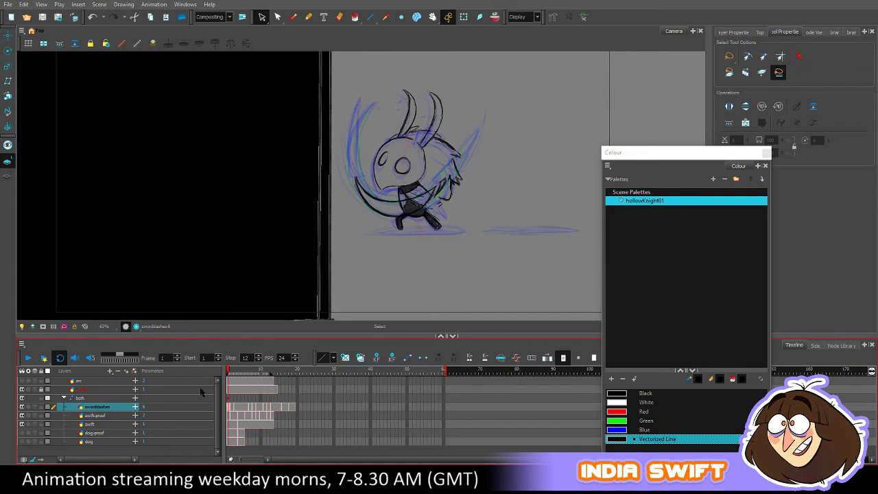
click(28, 358)
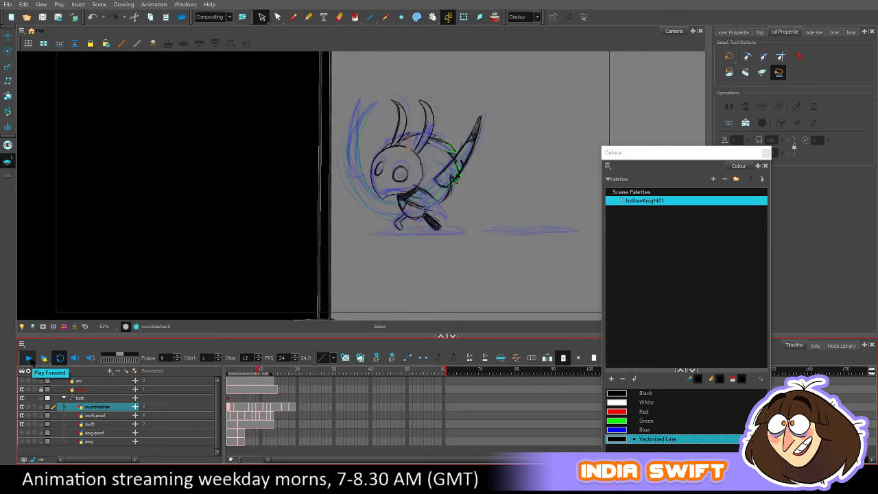
click(28, 358)
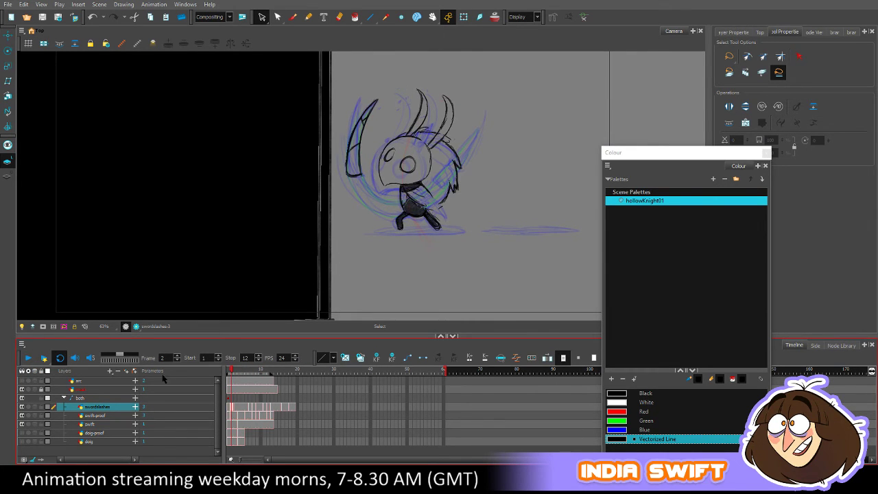
drag(238, 370, 250, 371)
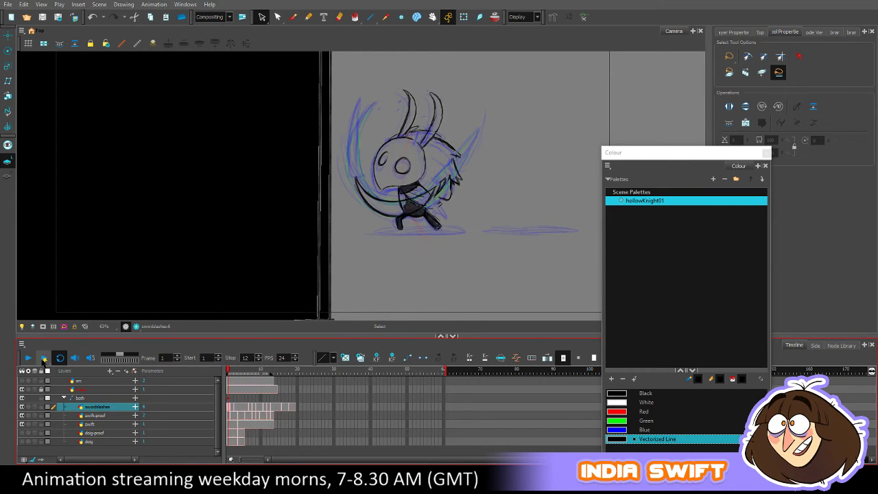
click(28, 357)
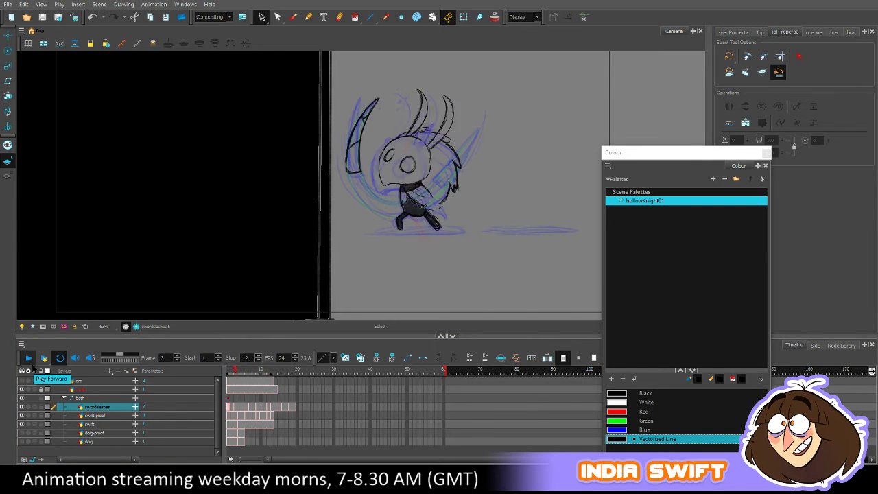
click(68, 371)
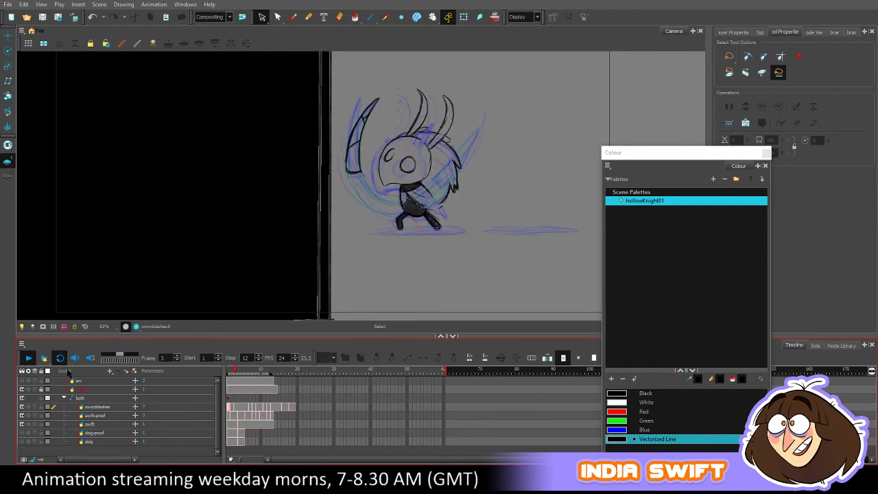
- On frame 9 of swordslashes, turn the sword so its blade points down behind the body, and refine its position
click(239, 371)
drag(241, 372, 258, 373)
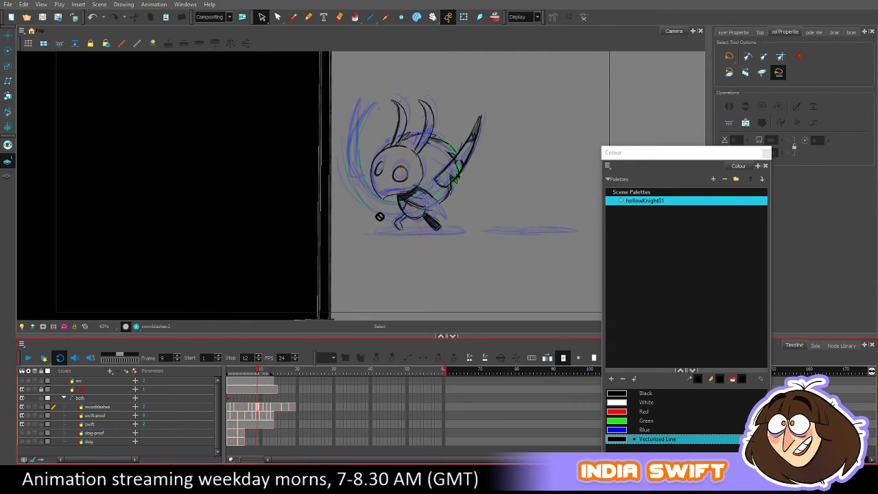
click(254, 409)
click(257, 408)
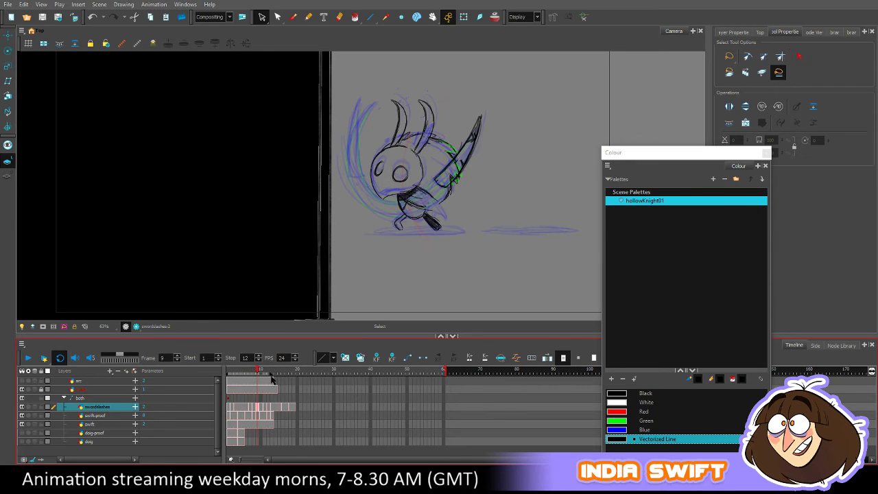
mouse_move(446, 201)
mouse_down()
mouse_move(488, 88)
mouse_move(491, 132)
mouse_move(452, 114)
mouse_move(453, 188)
mouse_move(469, 197)
mouse_move(444, 196)
mouse_up()
key(ctrl+z)
drag(458, 115, 455, 196)
drag(472, 151, 464, 146)
drag(458, 177, 468, 182)
mouse_move(260, 371)
mouse_down()
mouse_move(253, 374)
mouse_move(265, 376)
mouse_move(247, 378)
mouse_move(262, 377)
mouse_up()
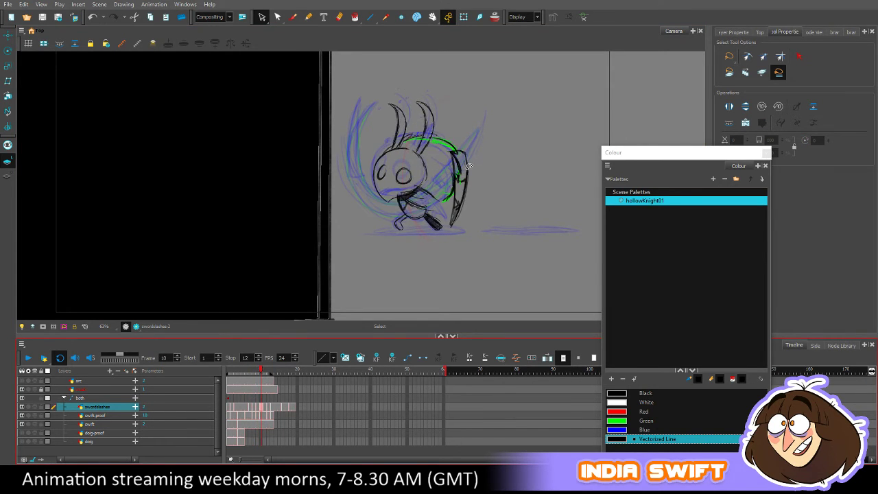
- Angle the downward sword's tip toward the feet, shift it closer to the body, and compare it with frame 11
mouse_move(464, 165)
mouse_down()
mouse_move(471, 216)
mouse_move(481, 182)
mouse_up()
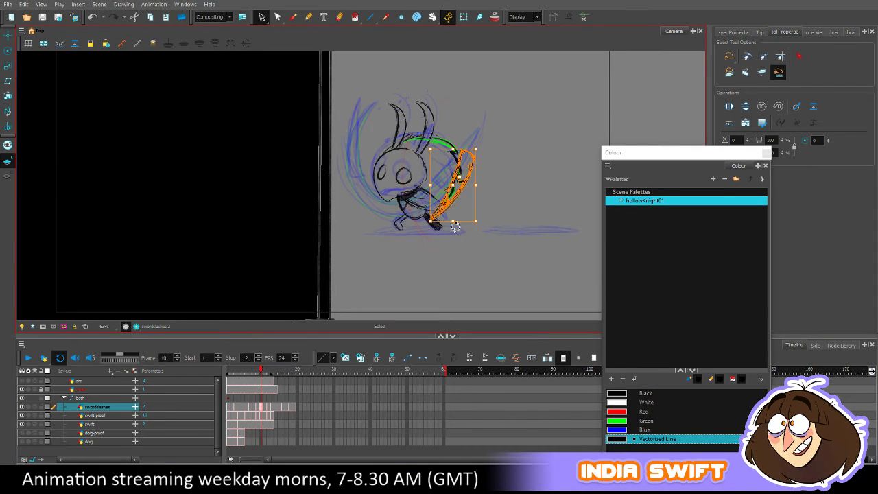
drag(458, 186, 454, 186)
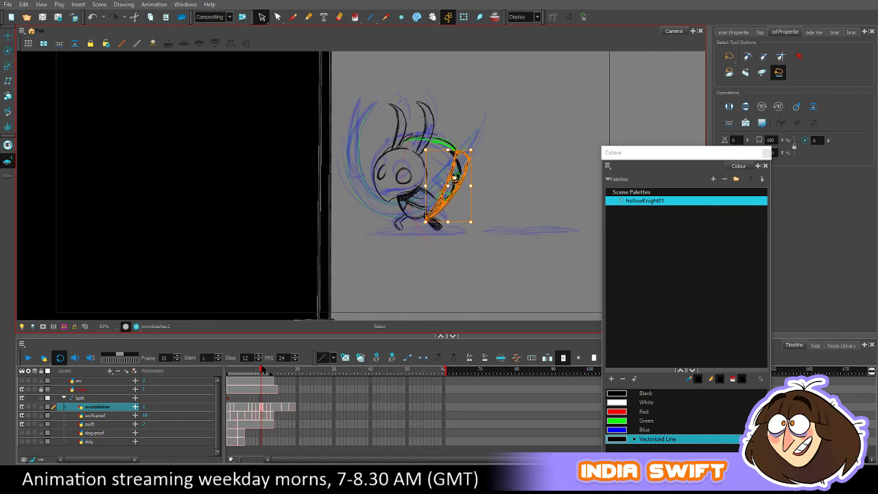
mouse_move(262, 369)
mouse_down()
mouse_move(252, 369)
mouse_move(262, 369)
mouse_up()
click(265, 370)
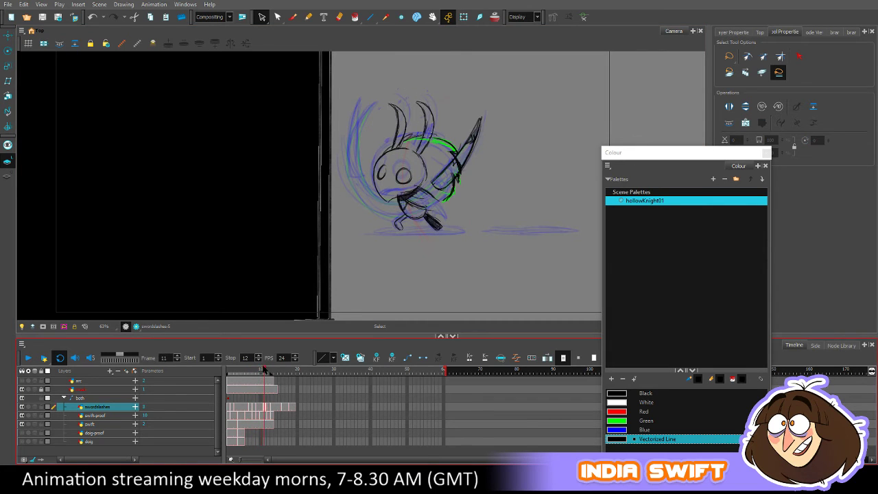
- Try rotating and repositioning the sword on frame 11 of the swordslashes layer so it stands upright behind the cape, and undo it
mouse_move(472, 210)
mouse_down()
mouse_move(461, 98)
mouse_move(430, 191)
mouse_up()
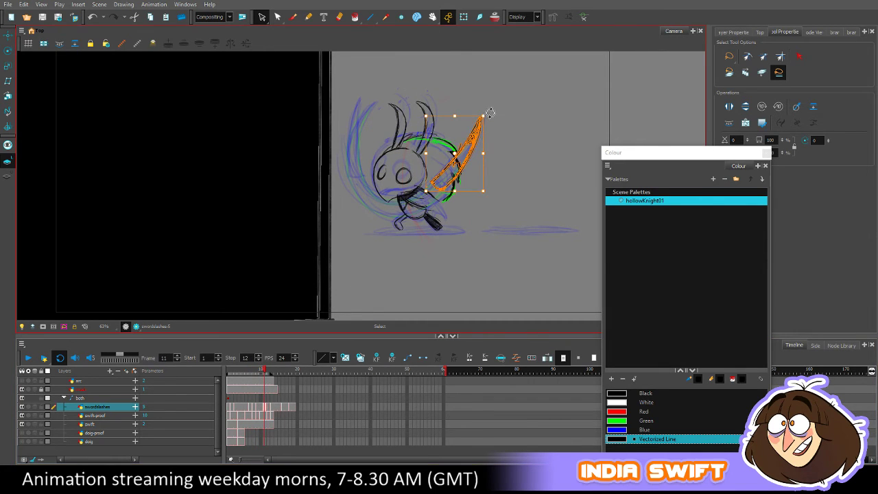
drag(490, 111, 458, 109)
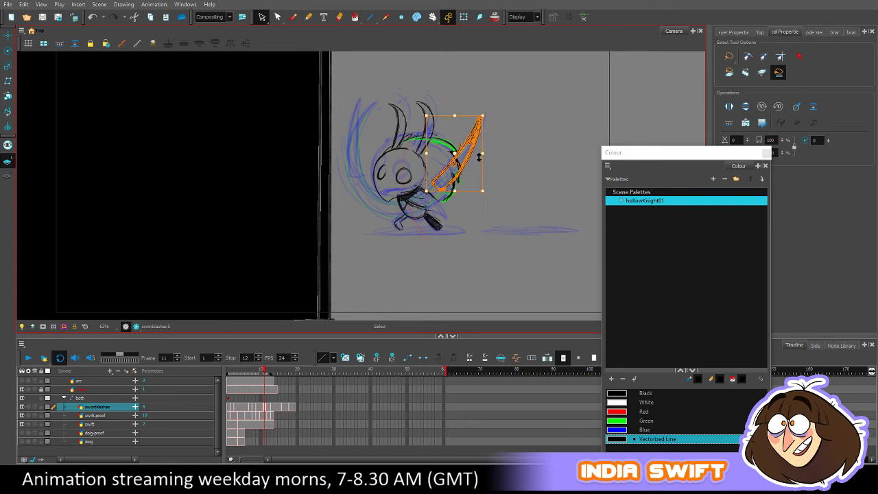
drag(447, 161, 421, 181)
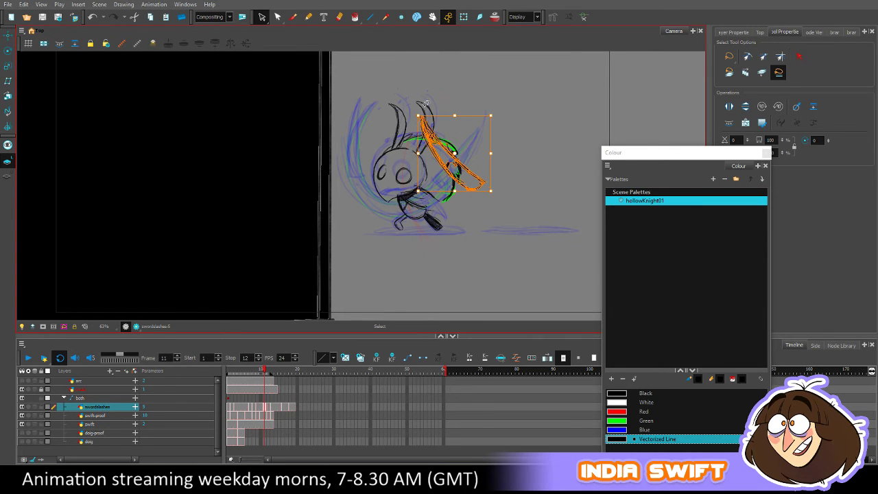
mouse_move(416, 110)
mouse_down()
mouse_move(410, 118)
mouse_move(449, 189)
mouse_up()
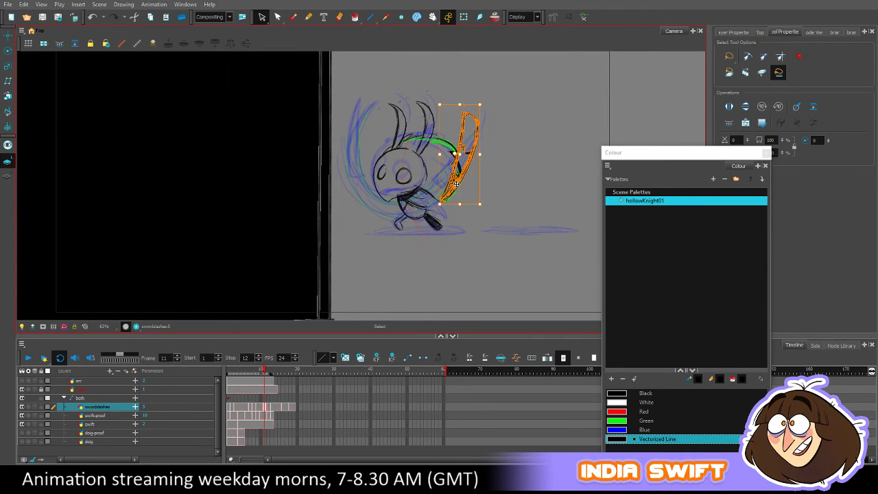
mouse_move(281, 374)
mouse_down()
mouse_move(255, 370)
mouse_move(278, 369)
mouse_move(255, 371)
mouse_move(265, 374)
mouse_up()
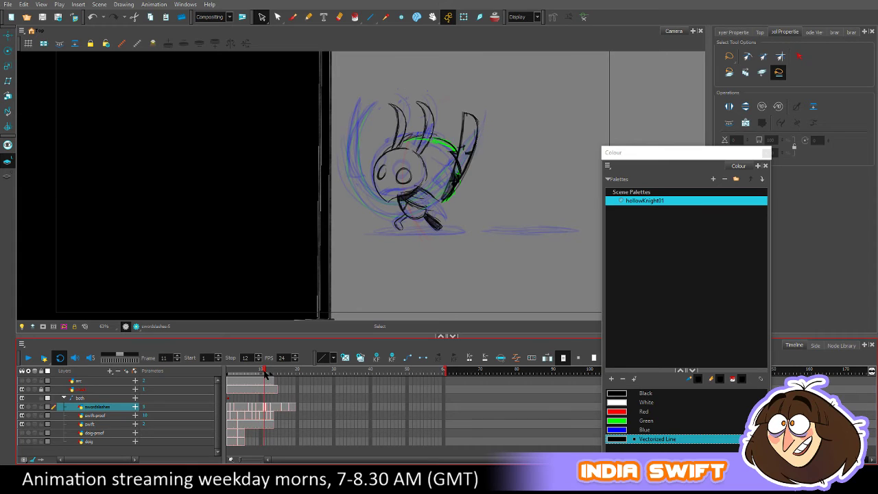
key(ctrl+z)
key(ctrl+z)
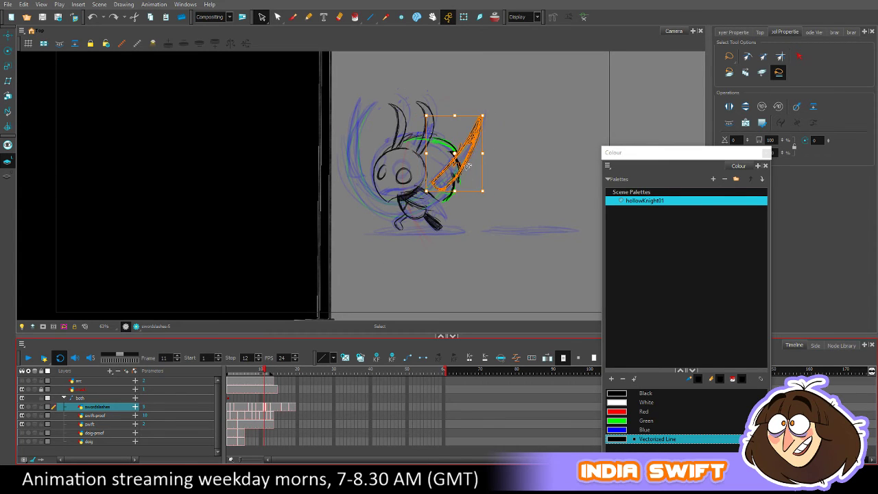
- Try shifting and rotating the sword nearer the cape's edge, compare it on frames 9 and 10, and undo the sword changes
drag(465, 169, 476, 175)
drag(502, 120, 491, 114)
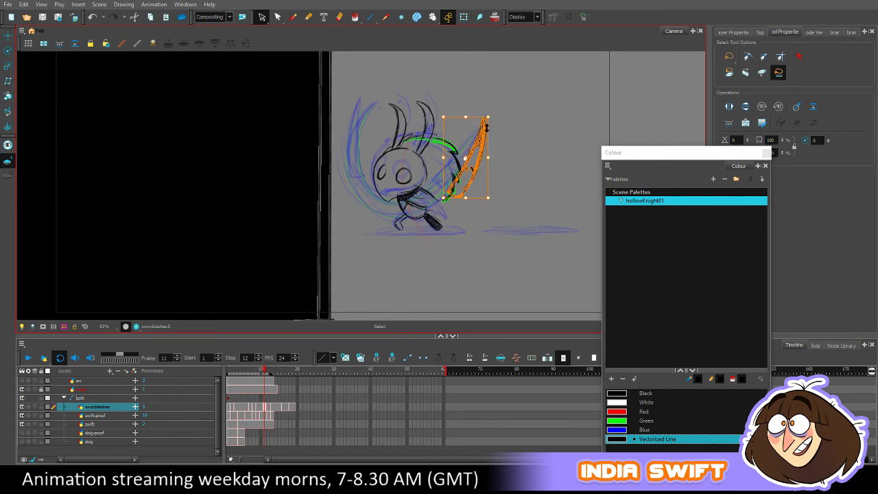
drag(470, 179, 467, 177)
mouse_move(268, 372)
mouse_down()
mouse_move(249, 375)
mouse_move(277, 370)
mouse_move(260, 372)
mouse_up()
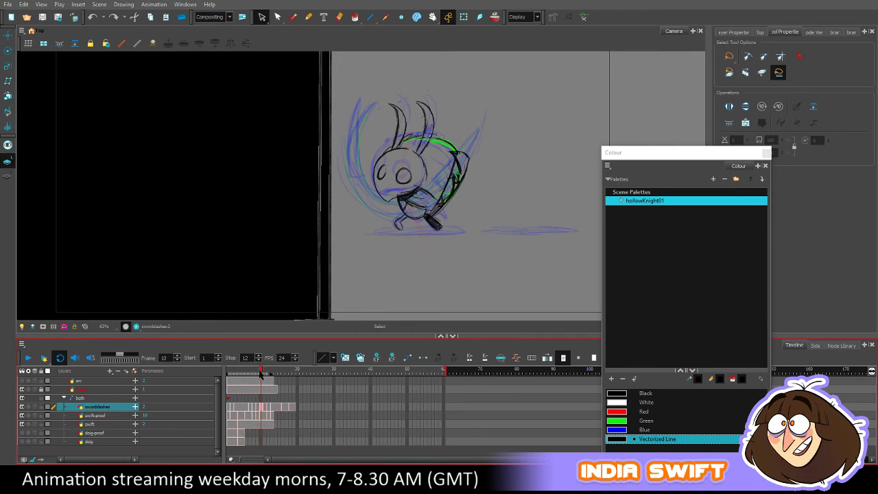
drag(261, 402, 258, 404)
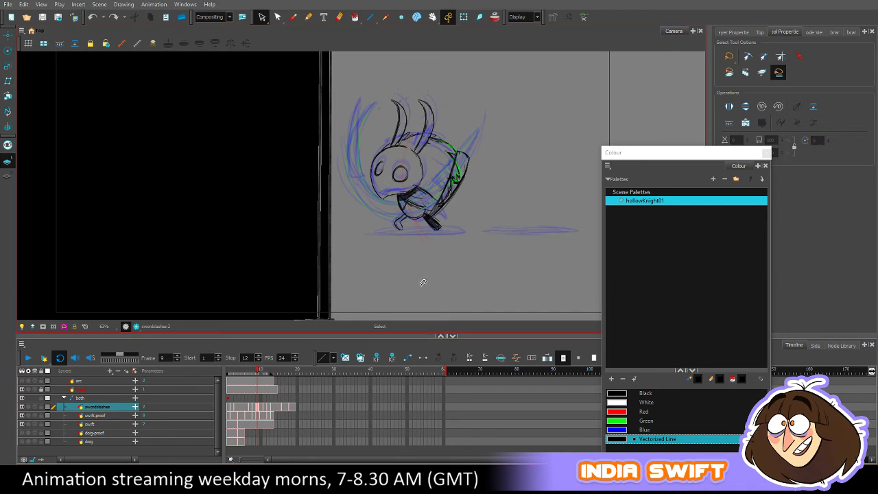
key(ctrl+z)
key(ctrl+z)
key(ctrl+z)
key(ctrl+z)
key(ctrl+z)
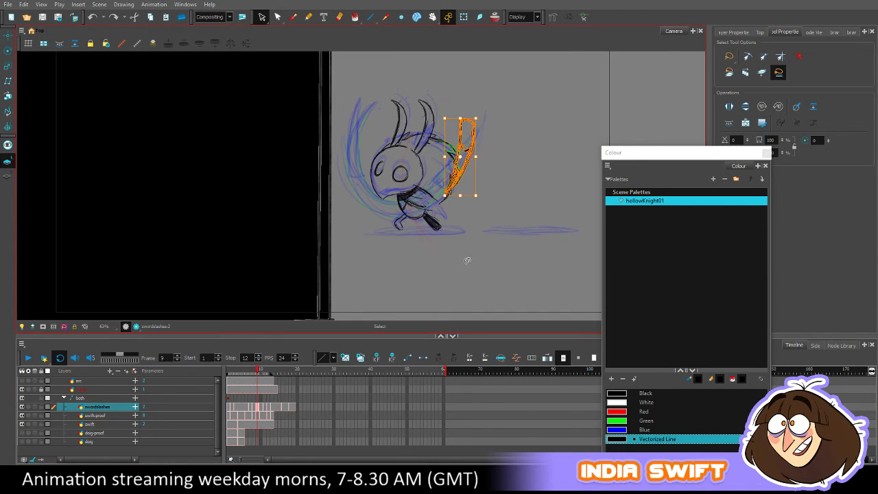
drag(482, 254, 488, 241)
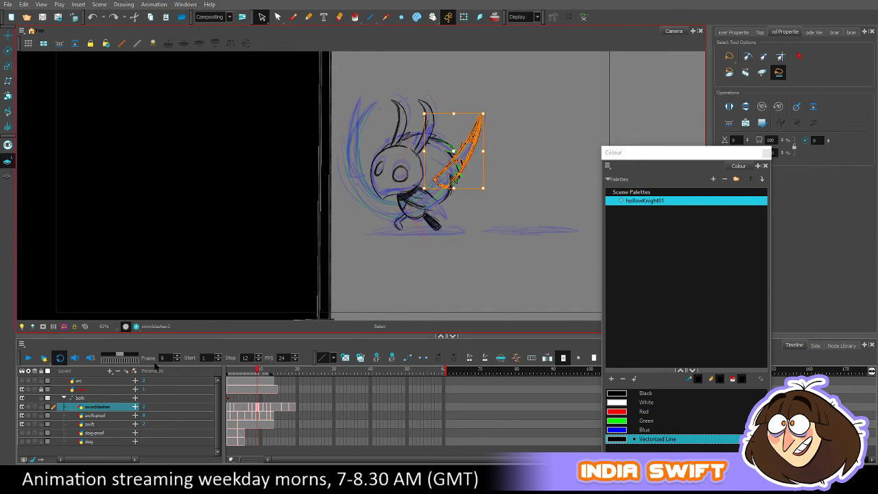
- Play back the slash loop and extend the frame 10 drawing's exposure on the swordslashes layer by one frame
click(28, 357)
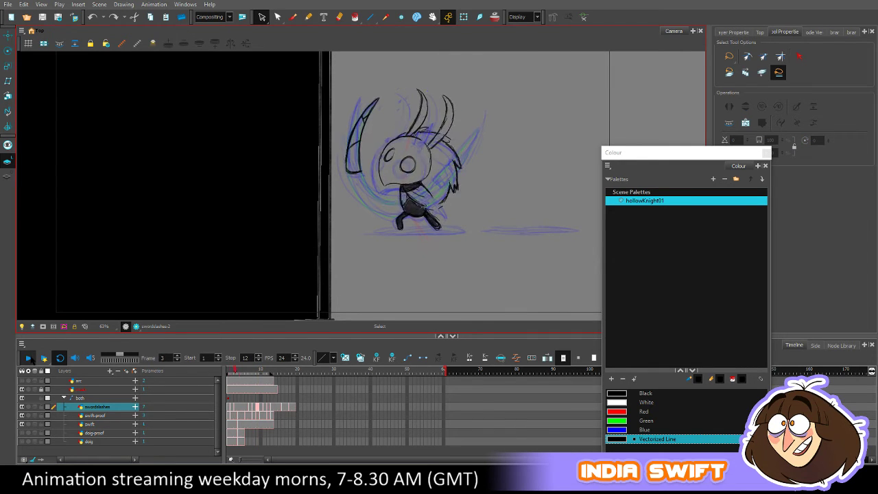
click(28, 358)
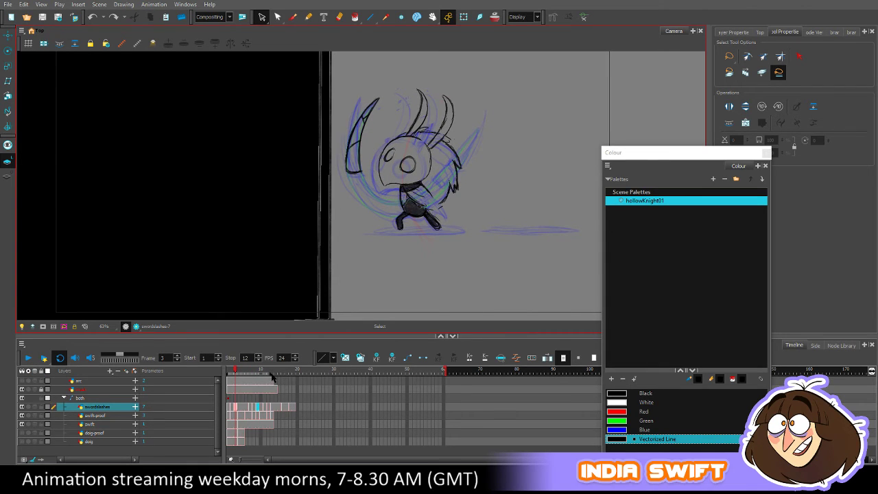
click(272, 372)
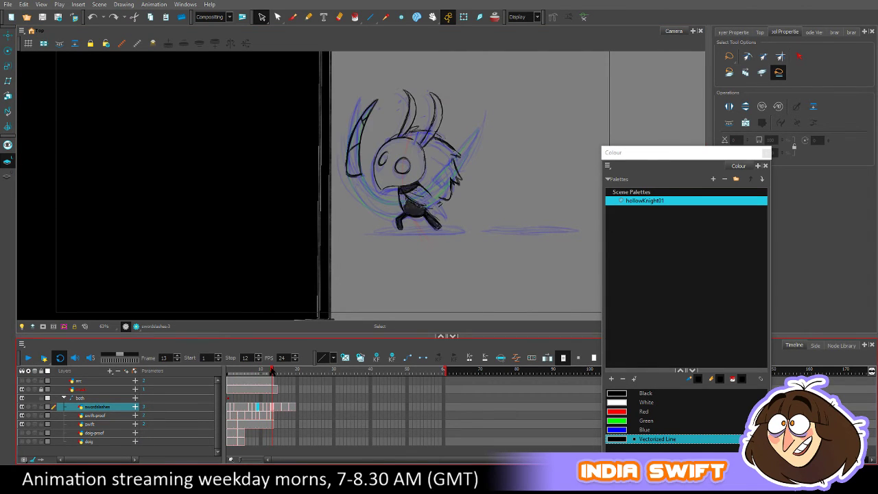
mouse_move(272, 372)
mouse_down()
mouse_move(214, 389)
mouse_move(275, 373)
mouse_move(266, 372)
mouse_up()
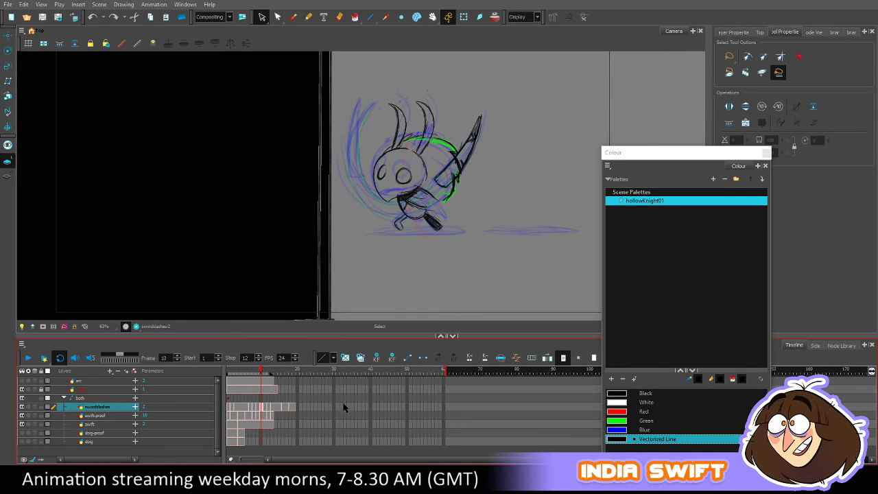
key(plus)
click(29, 358)
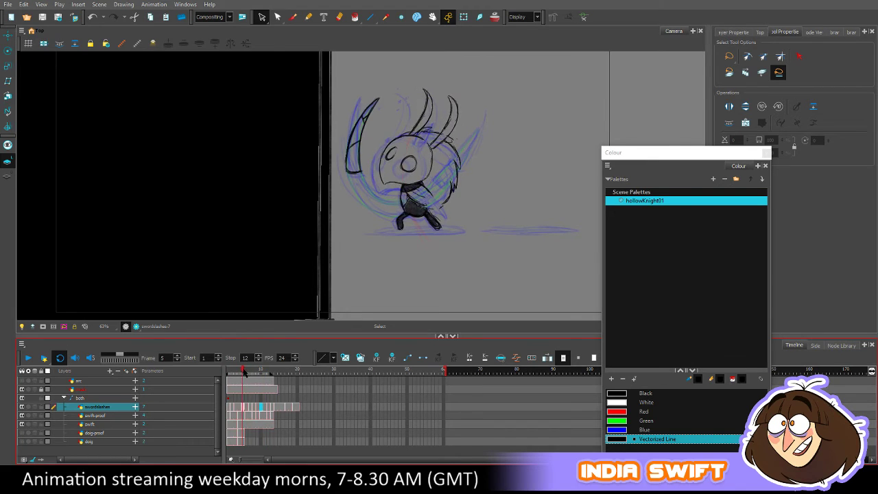
- Delete all existing drawings from the swordslashes layer
drag(233, 406, 314, 401)
key(Delete)
click(229, 406)
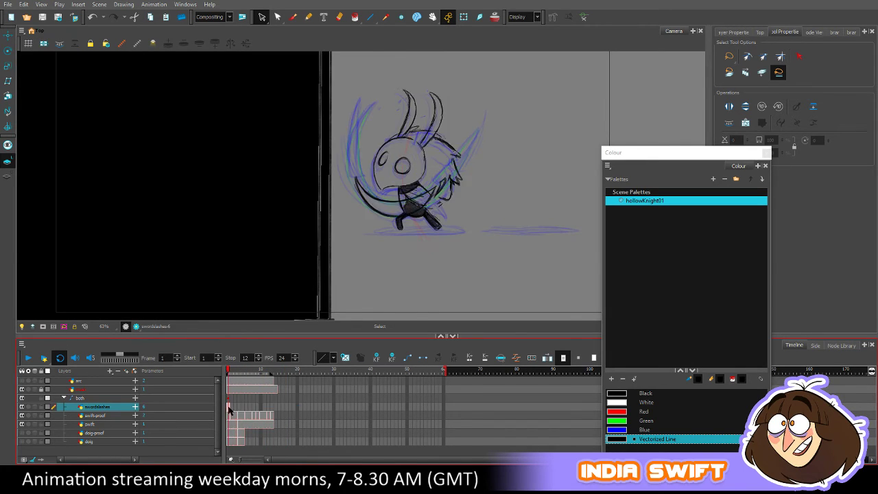
key(Delete)
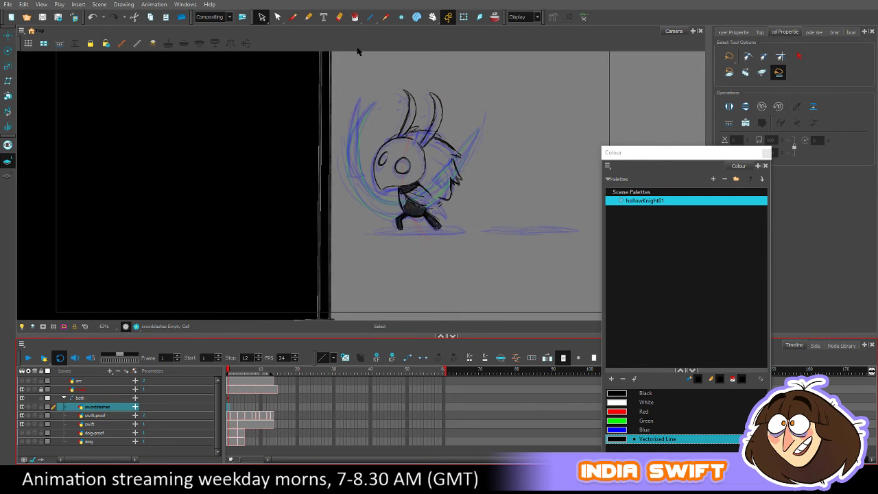
- Hide the swift layer and brush a curved sword blade in front of the horns on frame 6 of swordslashes, held through frame 7
click(293, 17)
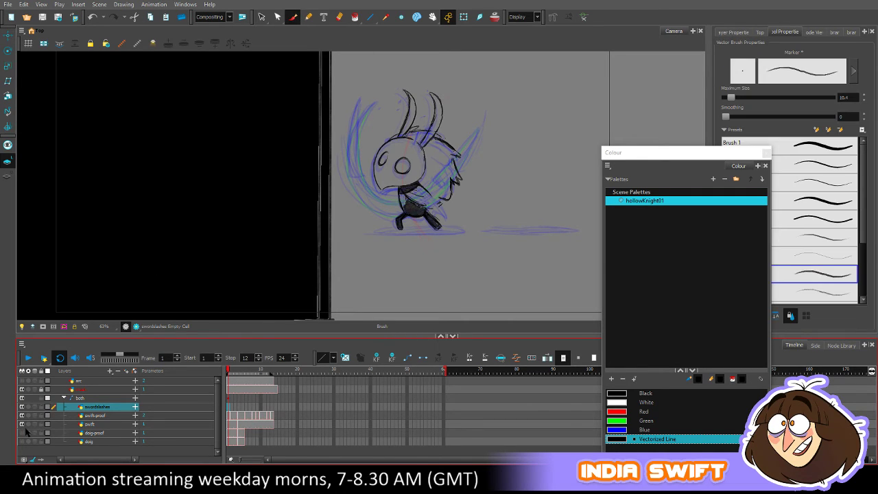
click(22, 424)
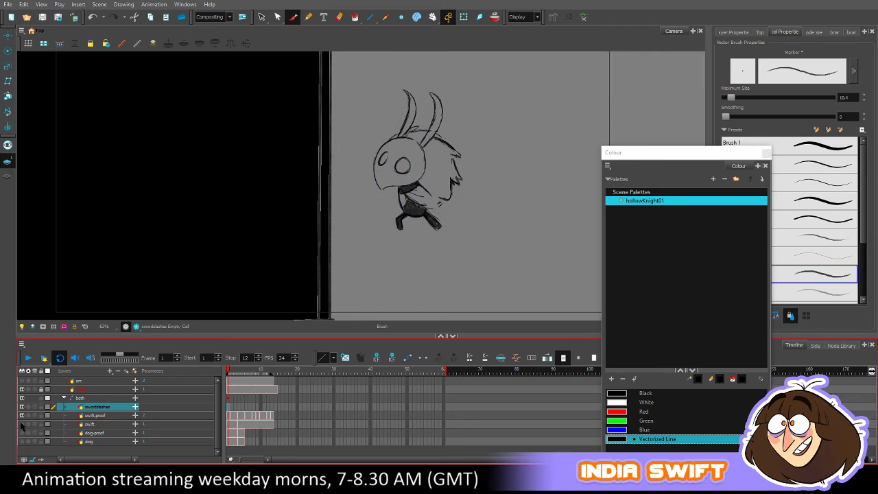
drag(221, 372, 248, 374)
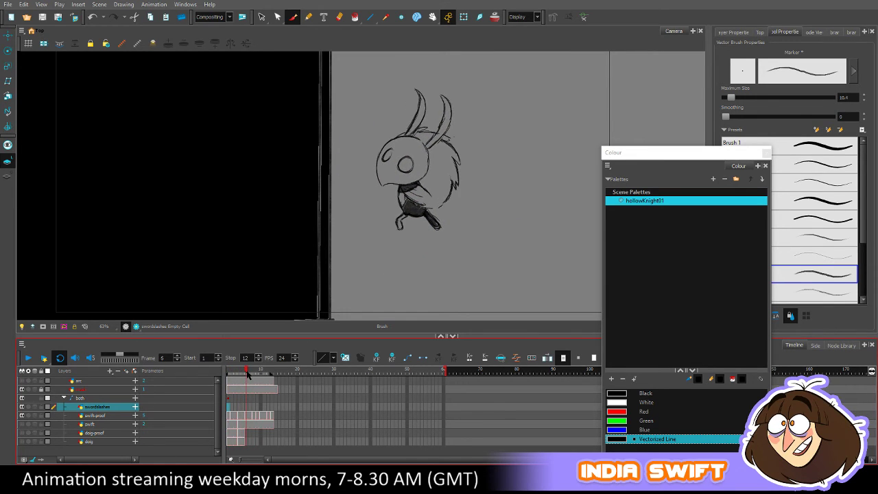
mouse_move(372, 143)
mouse_down()
mouse_move(396, 89)
mouse_move(354, 147)
mouse_up()
mouse_move(384, 90)
mouse_down()
mouse_move(349, 154)
mouse_move(371, 145)
mouse_move(350, 159)
mouse_up()
drag(357, 130, 347, 156)
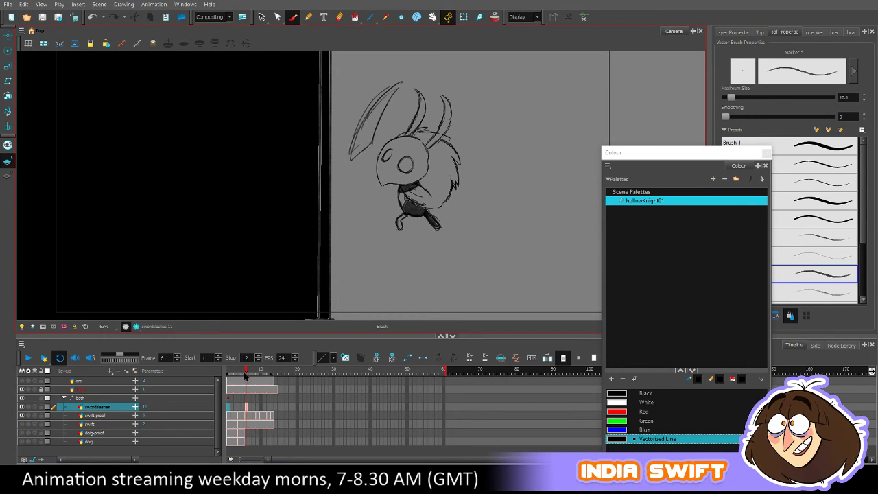
drag(245, 374, 249, 372)
click(249, 405)
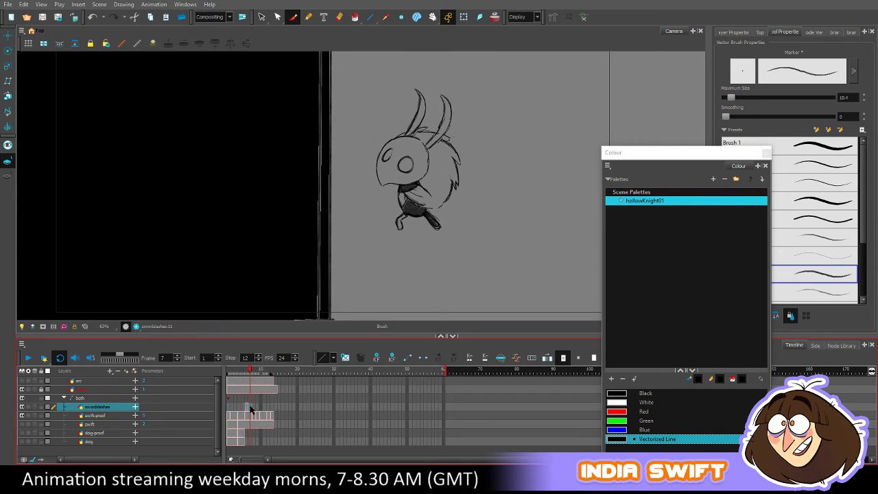
- Brush a tall crescent slash with jagged edges in front of the character's face on frame 8 of swordslashes
click(255, 372)
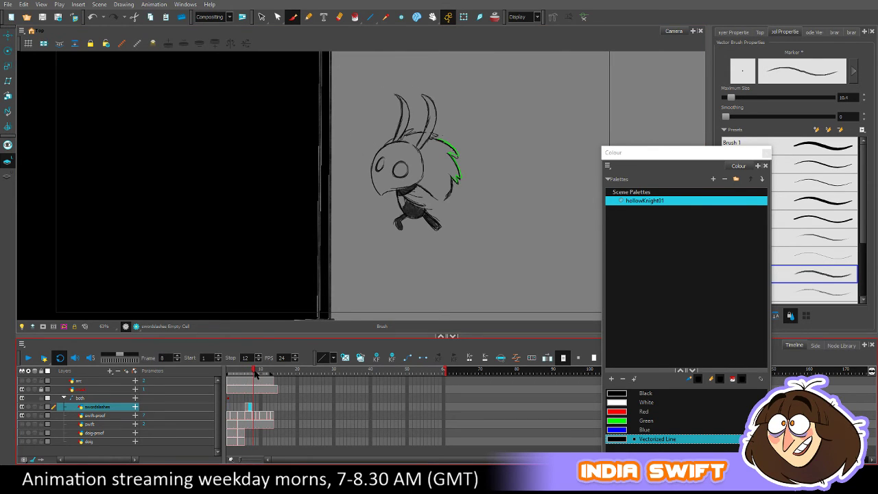
drag(354, 127, 343, 177)
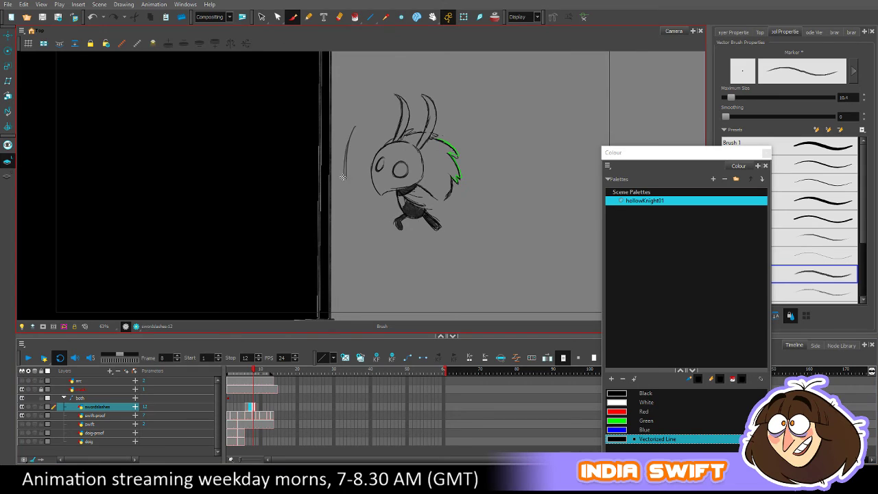
mouse_move(355, 123)
mouse_down()
mouse_move(351, 171)
mouse_move(365, 149)
mouse_move(358, 172)
mouse_up()
mouse_move(355, 126)
mouse_down()
mouse_move(342, 173)
mouse_move(341, 166)
mouse_move(359, 215)
mouse_up()
click(259, 371)
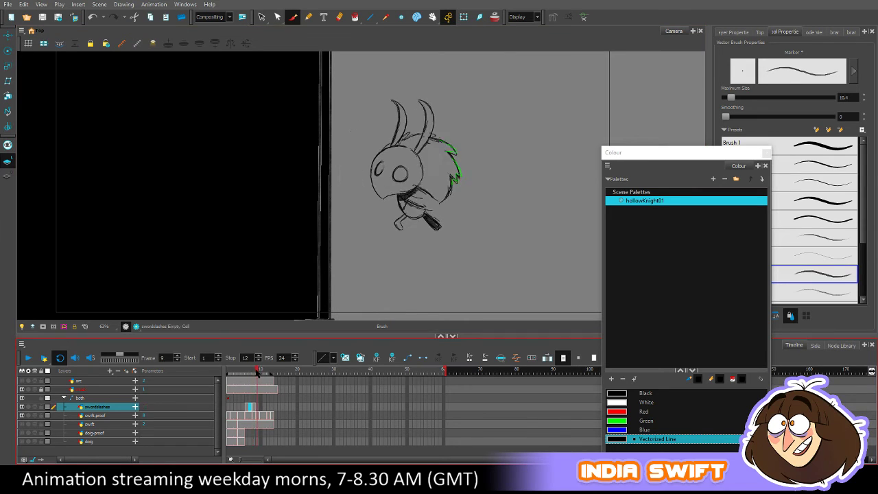
drag(258, 373, 254, 372)
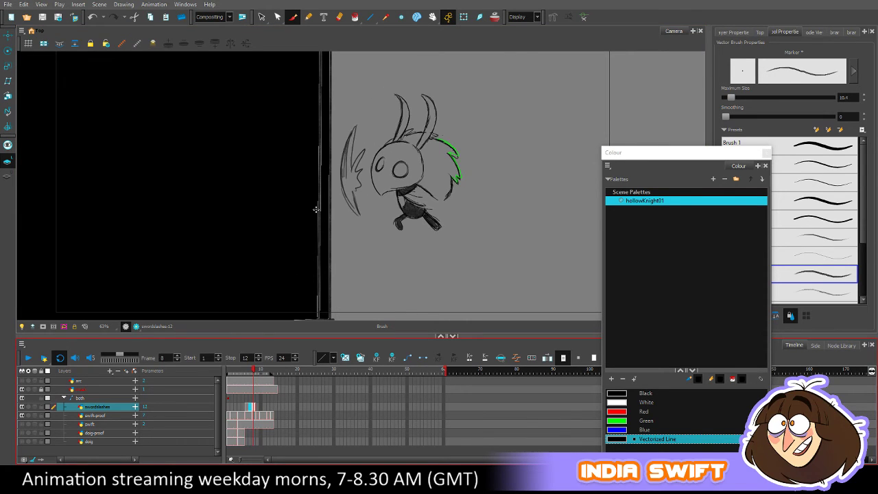
mouse_move(371, 106)
mouse_down()
mouse_move(342, 155)
mouse_move(353, 137)
mouse_move(350, 167)
mouse_move(359, 122)
mouse_move(343, 188)
mouse_move(357, 217)
mouse_up()
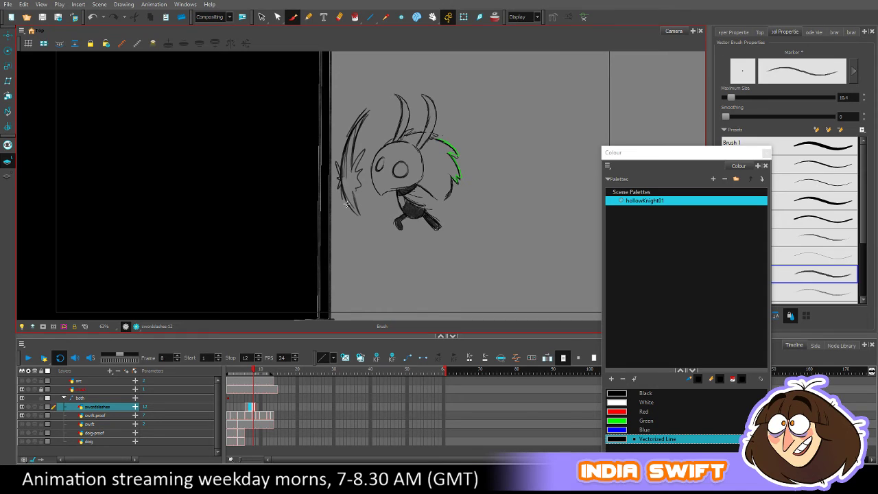
- Brush a wide crescent slash sweeping beneath the character's body on frame 9 of swordslashes
mouse_move(255, 372)
mouse_down()
mouse_move(246, 372)
mouse_move(259, 375)
mouse_up()
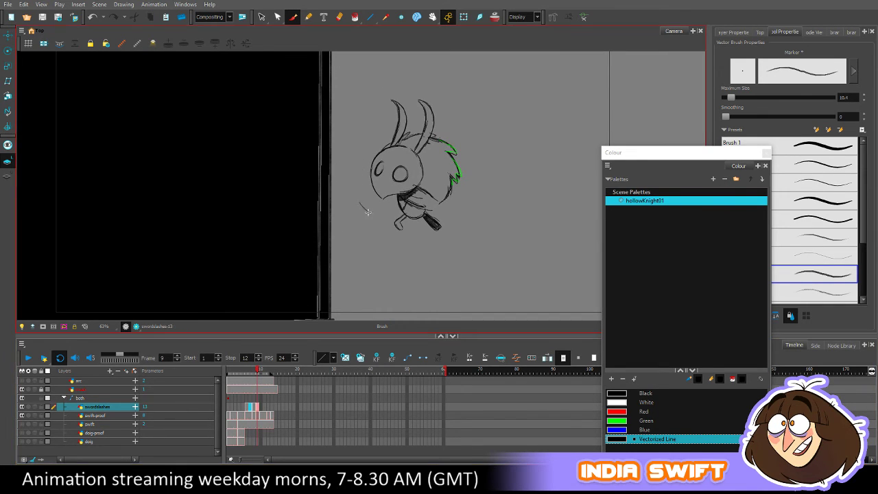
mouse_move(359, 203)
mouse_down()
mouse_move(403, 214)
mouse_move(457, 187)
mouse_up()
mouse_move(350, 202)
mouse_down()
mouse_move(398, 225)
mouse_move(464, 198)
mouse_up()
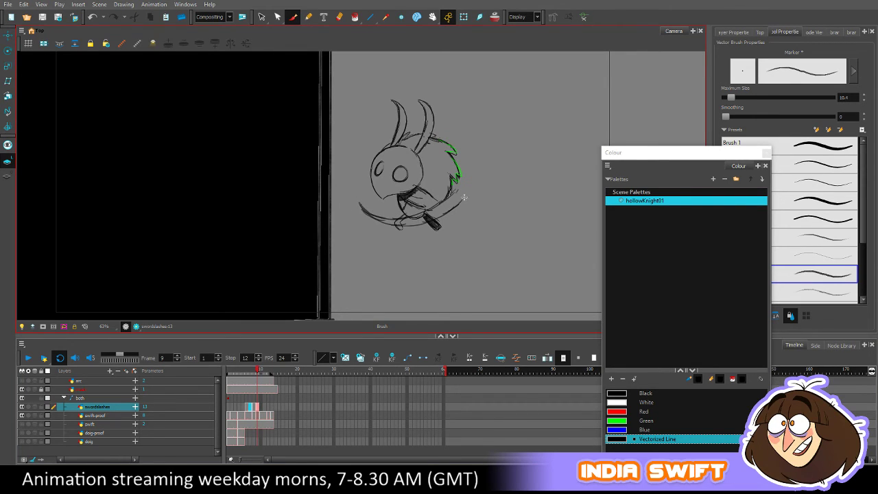
- Brush a curved blade pointing up behind the cape on frame 10 of swordslashes, and extend its exposure to frame 11
drag(255, 373, 262, 372)
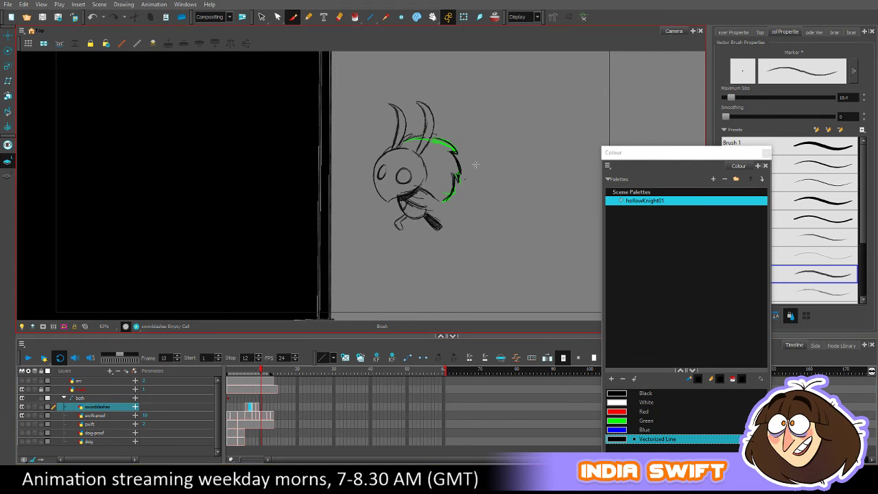
mouse_move(466, 179)
mouse_down()
mouse_move(496, 128)
mouse_move(495, 140)
mouse_up()
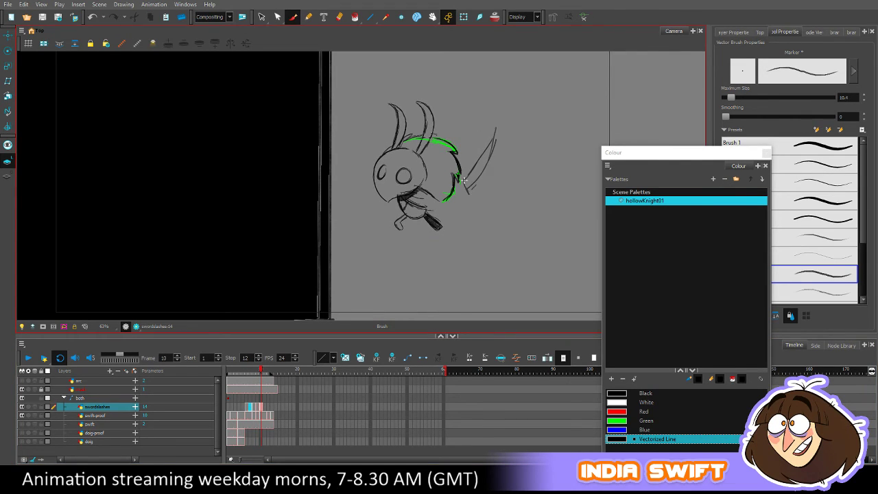
drag(469, 194, 498, 124)
mouse_move(498, 123)
mouse_down()
mouse_move(464, 176)
mouse_move(494, 125)
mouse_up()
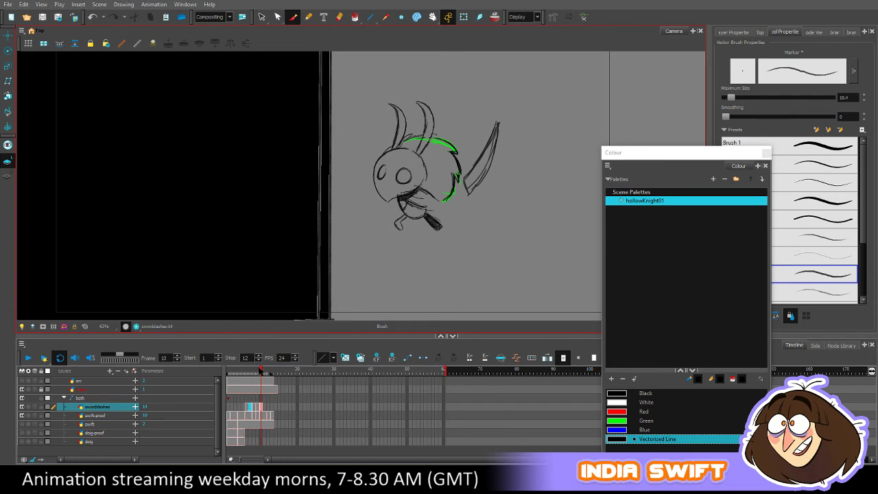
drag(261, 372, 266, 374)
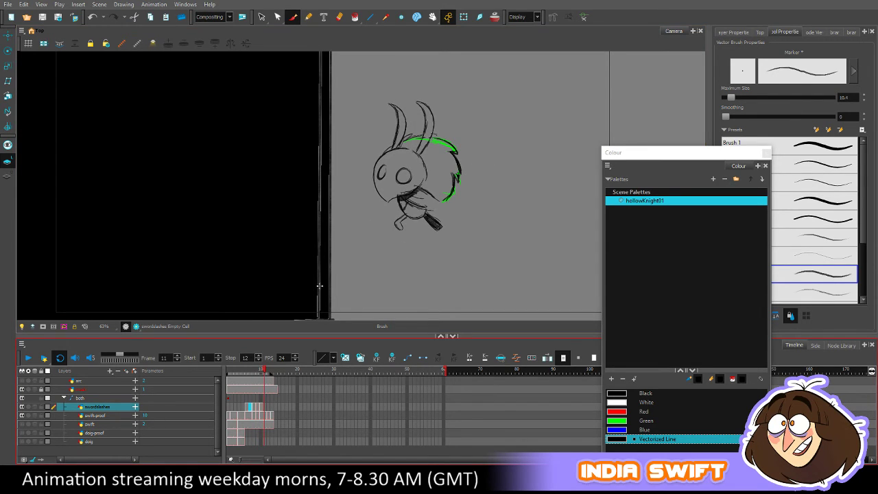
click(265, 406)
key(F5)
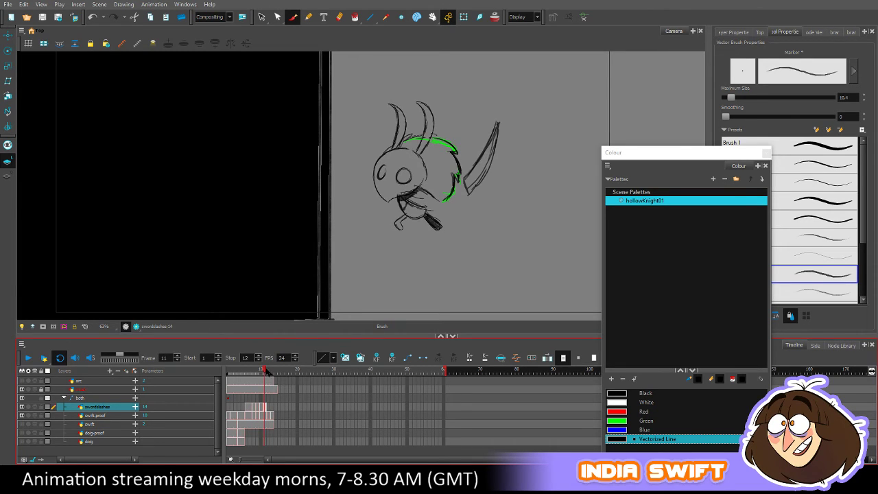
- Brush a curved sword blade pointing up behind the cape on frame 12 of swordslashes
drag(266, 372, 269, 372)
key(.)
click(470, 173)
mouse_move(467, 173)
mouse_down()
mouse_move(485, 114)
mouse_move(476, 177)
mouse_move(492, 121)
mouse_move(481, 176)
mouse_move(488, 104)
mouse_move(483, 173)
mouse_move(469, 179)
mouse_move(532, 181)
mouse_up()
key(comma)
key(period)
- Select the frame 12 blade and nudge it slightly right and down to line up with the frame 11 blade
click(262, 17)
key(Right)
key(Right)
key(Right)
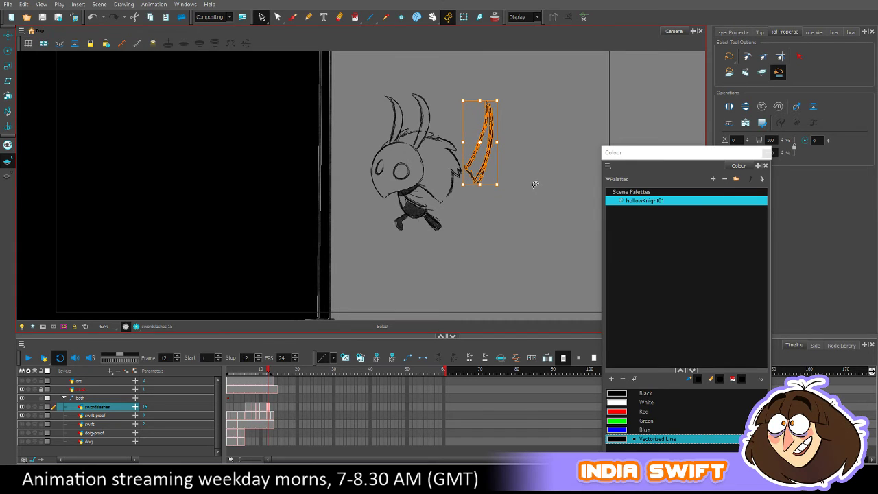
mouse_move(268, 372)
mouse_down()
mouse_move(257, 376)
mouse_move(264, 375)
mouse_up()
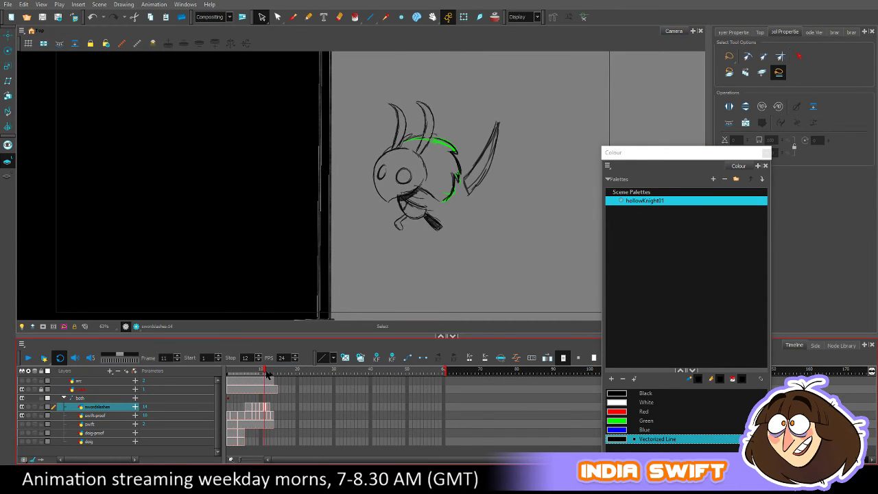
click(267, 374)
drag(458, 180, 518, 175)
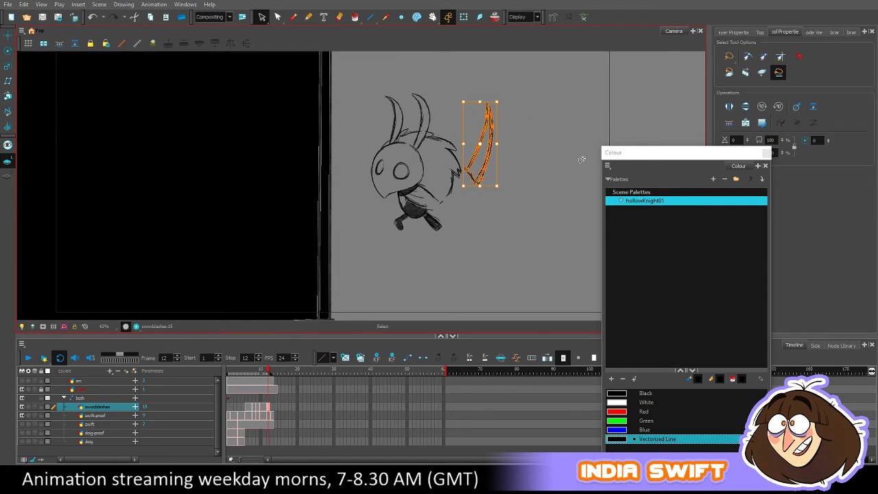
key(Down)
key(Left)
key(Down)
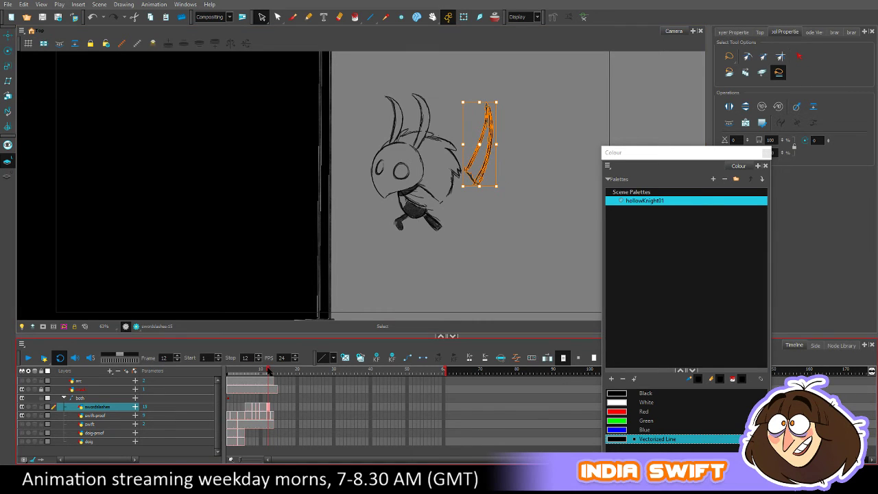
- Lasso the frame 12 blade, shift it slightly lower behind the cape and adjust its angle
click(262, 371)
drag(263, 373, 269, 374)
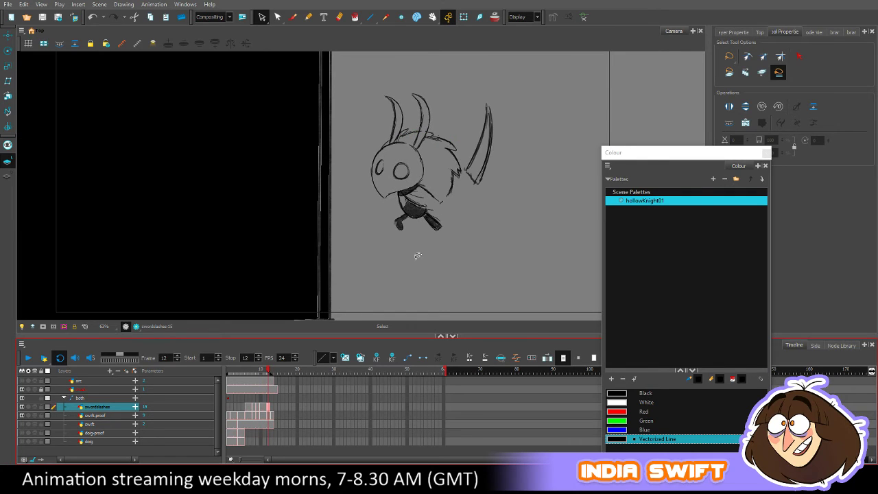
mouse_move(479, 211)
mouse_down()
mouse_move(505, 102)
mouse_move(495, 196)
mouse_up()
drag(483, 159, 483, 161)
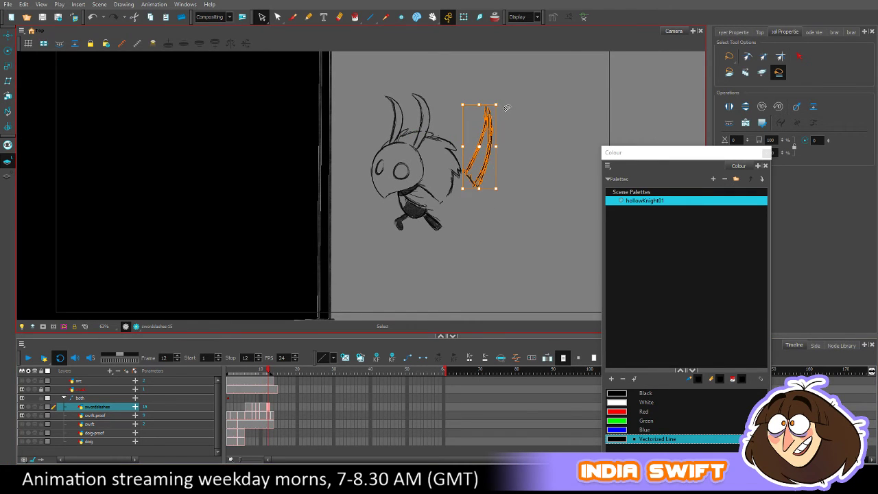
drag(504, 104, 508, 109)
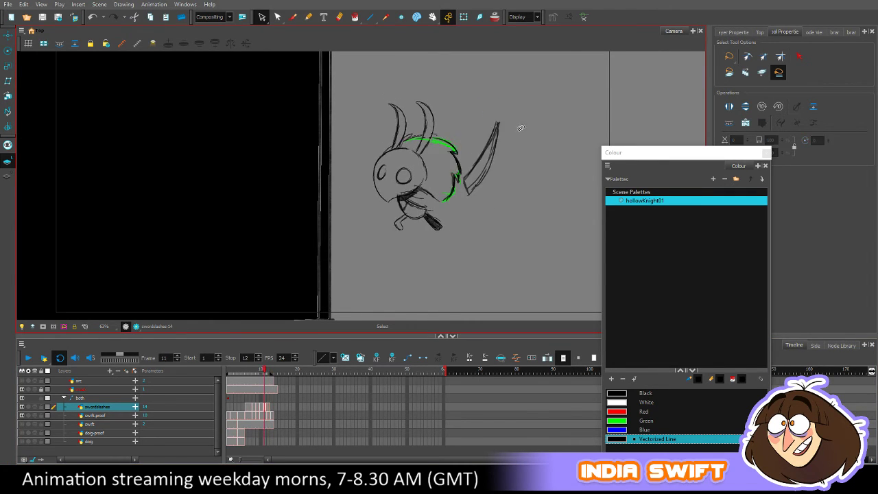
key(.)
key(.)
- Rotate the frame 12 blade counterclockwise in small amounts so that it stands more upright
drag(269, 371, 268, 371)
mouse_move(481, 208)
mouse_down()
mouse_move(500, 95)
mouse_move(506, 179)
mouse_up()
drag(505, 102, 500, 100)
key(comma)
key(period)
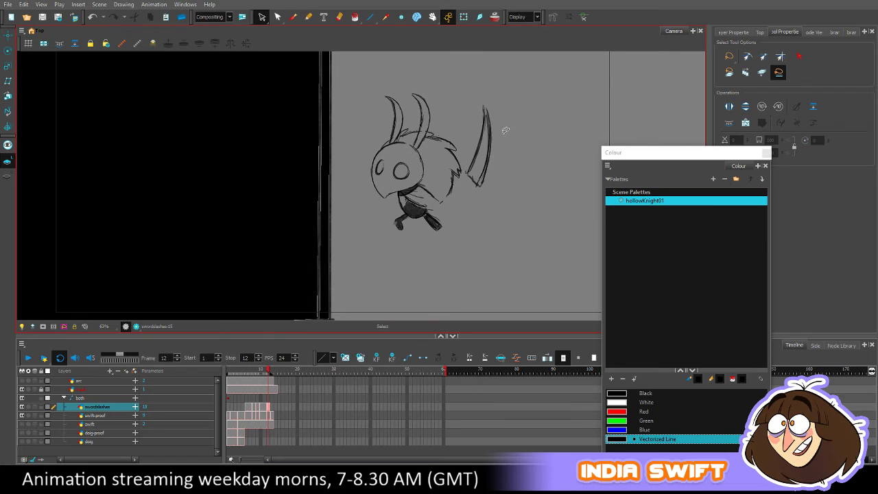
mouse_move(506, 130)
mouse_down()
mouse_move(494, 187)
mouse_move(480, 171)
mouse_up()
drag(503, 112, 497, 117)
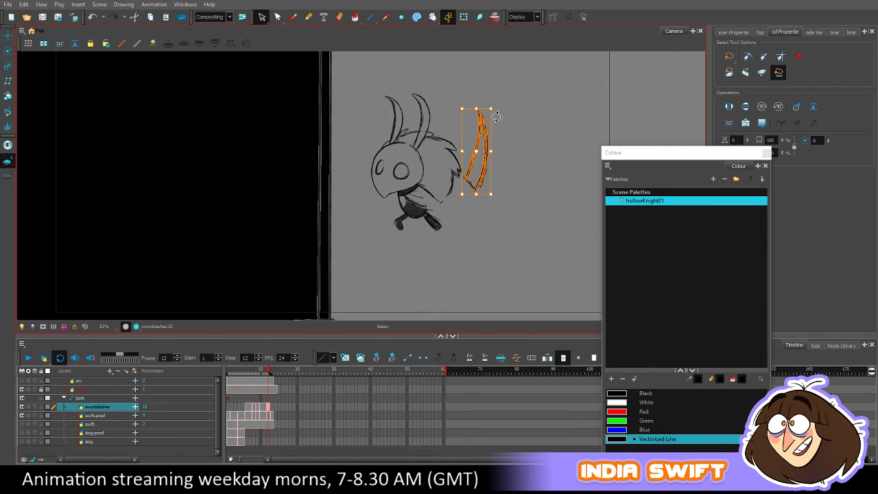
key(comma)
key(period)
- Rotate the frame 12 blade slightly clockwise and move it up and to the right
drag(260, 371, 267, 371)
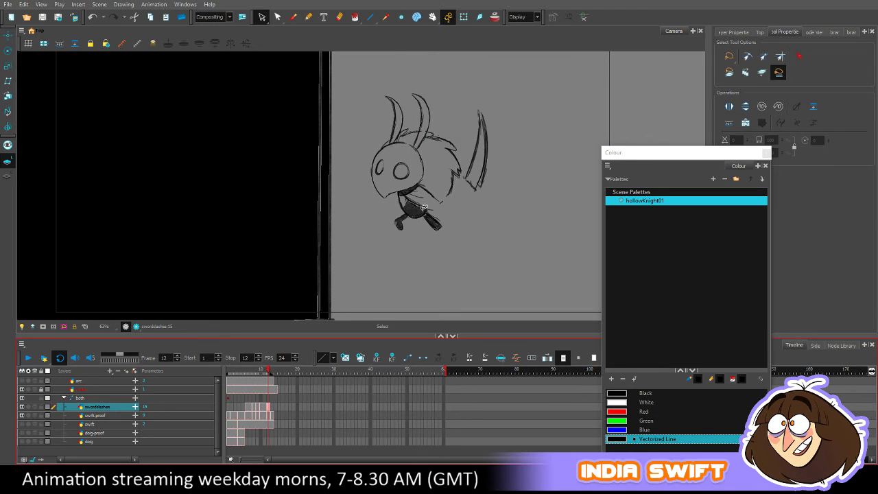
mouse_move(503, 94)
mouse_down()
mouse_move(456, 199)
mouse_move(508, 108)
mouse_up()
drag(484, 132, 488, 128)
mouse_move(267, 371)
mouse_down()
mouse_move(257, 371)
mouse_move(268, 370)
mouse_up()
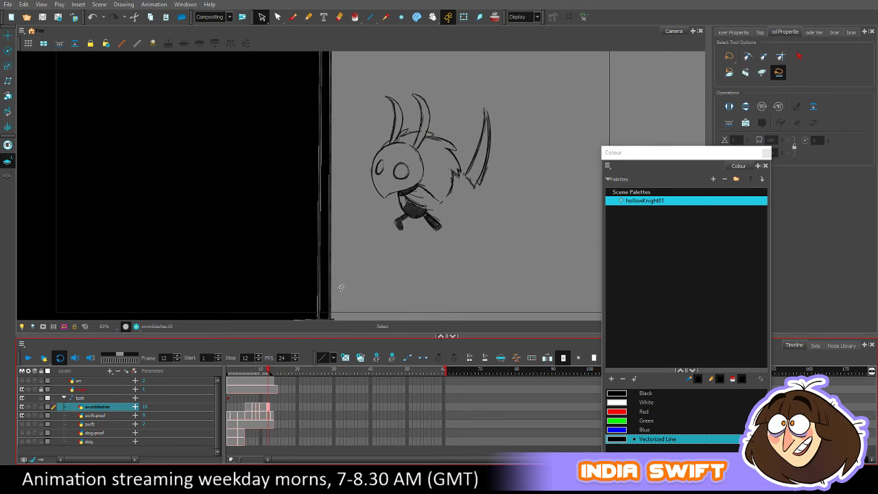
mouse_move(484, 188)
mouse_down()
mouse_move(459, 109)
mouse_move(513, 114)
mouse_move(503, 104)
mouse_move(493, 125)
mouse_up()
drag(268, 371, 272, 371)
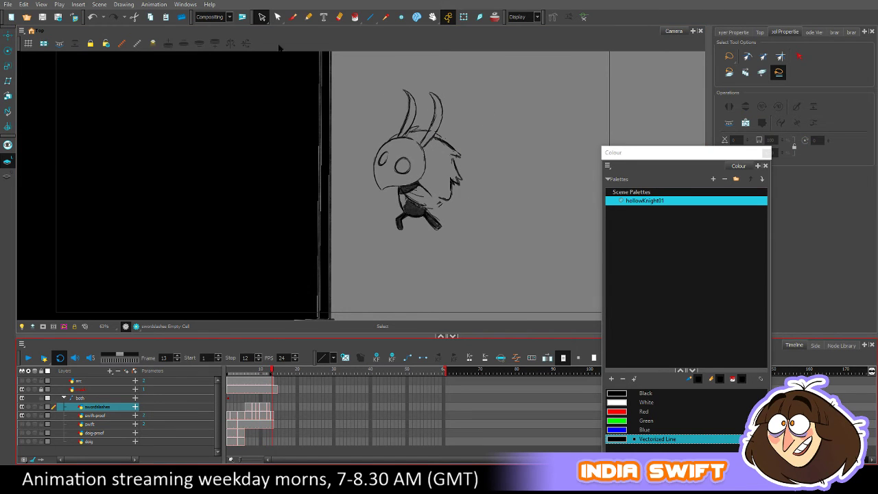
- Brush a blade with its tip tilted toward the horns, plus short speed lines, on frame 13 of swordslashes
click(293, 17)
key(comma)
key(comma)
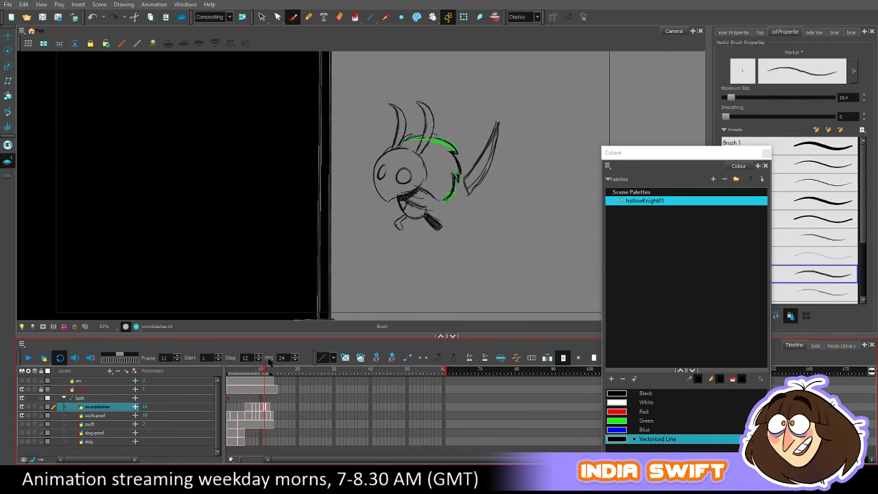
mouse_move(265, 372)
mouse_down()
mouse_move(244, 372)
mouse_move(282, 371)
mouse_move(272, 371)
mouse_up()
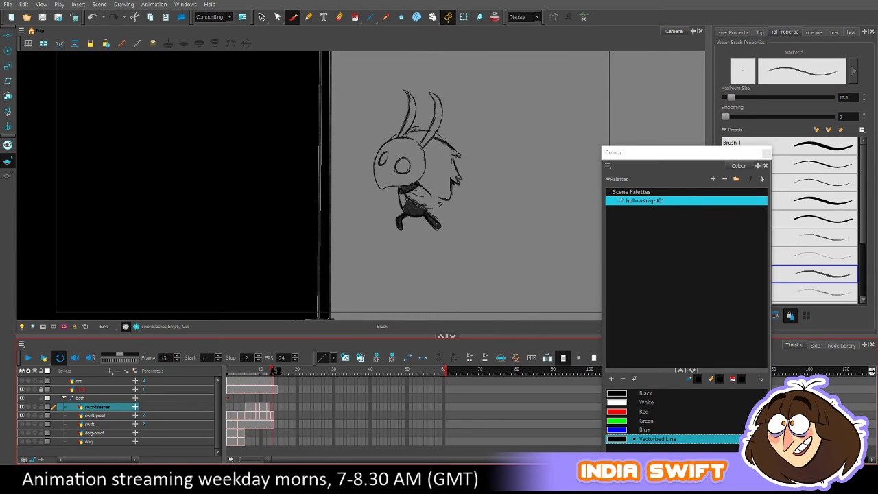
mouse_move(466, 129)
mouse_down()
mouse_move(474, 148)
mouse_move(464, 112)
mouse_move(487, 139)
mouse_move(473, 162)
mouse_up()
mouse_move(456, 112)
mouse_down()
mouse_move(486, 161)
mouse_move(456, 115)
mouse_move(470, 168)
mouse_up()
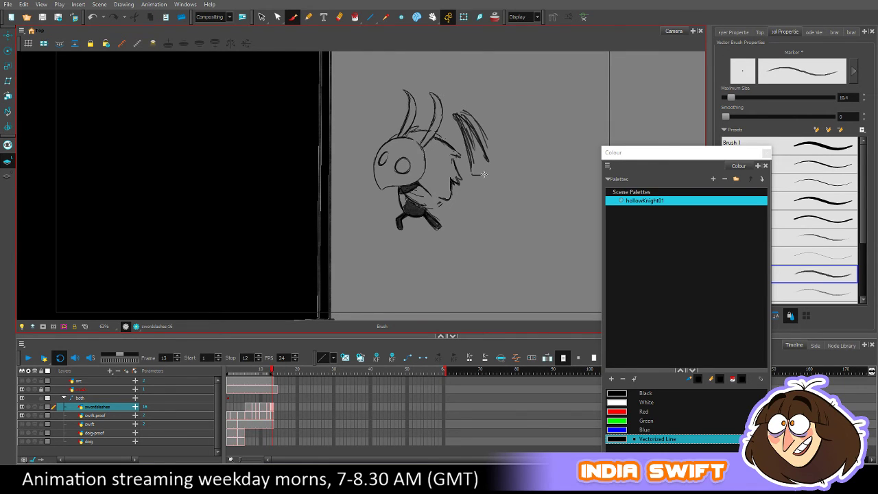
drag(478, 136, 487, 176)
- Rotate the frame 12 blade counterclockwise so its tip leans toward the horns, and undo the last stray change
key(.)
key(.)
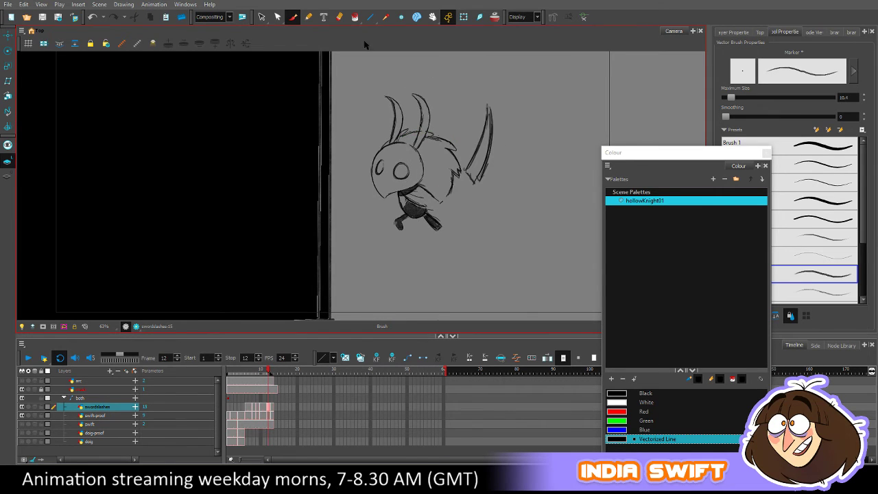
click(262, 17)
click(489, 124)
drag(504, 106, 483, 94)
mouse_move(491, 145)
mouse_down()
mouse_move(455, 122)
mouse_move(494, 108)
mouse_up()
key(.)
key(.)
key(.)
click(506, 100)
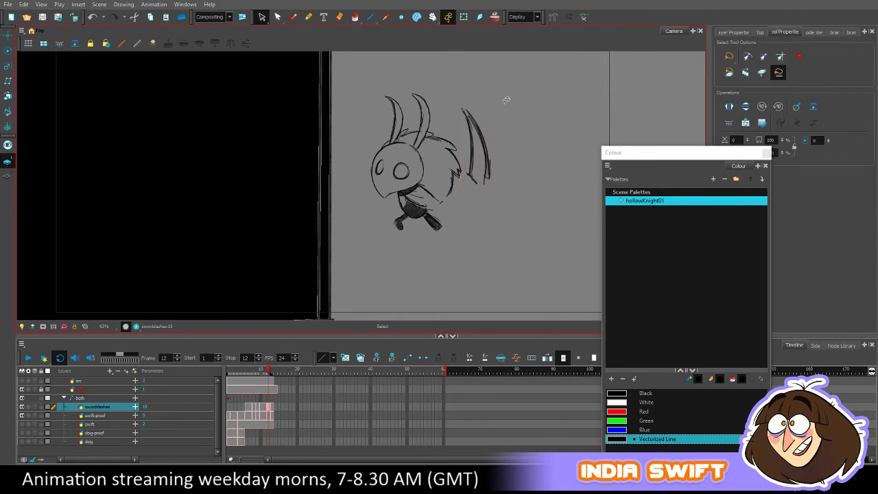
key(ctrl+z)
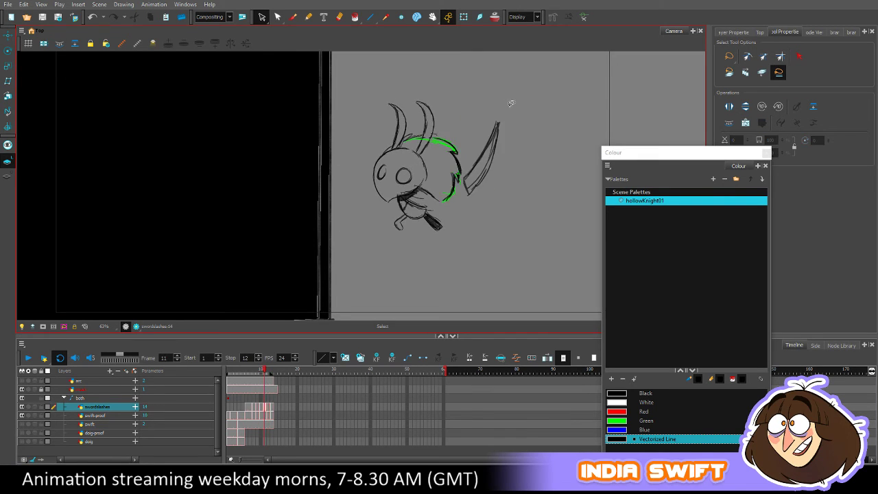
- Select the whole frame 12 blade, tilt it further toward the horns and raise it slightly
key(.)
key(.)
key(ctrl+a)
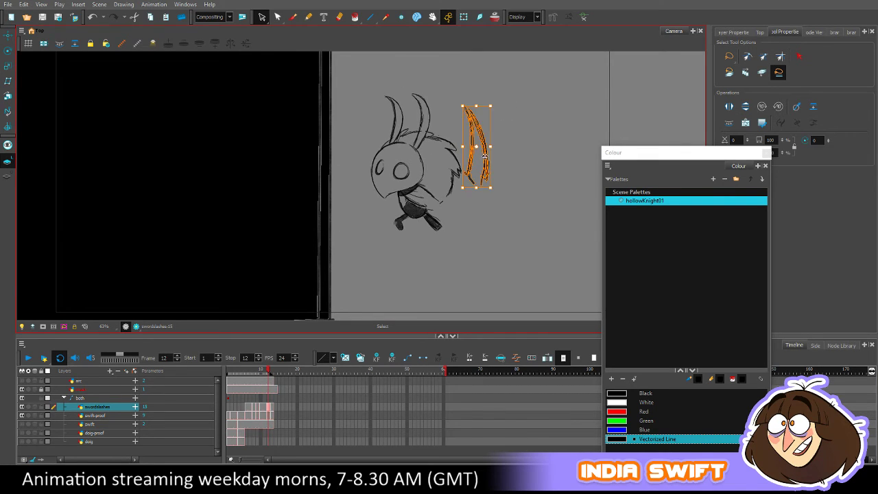
drag(487, 101, 486, 94)
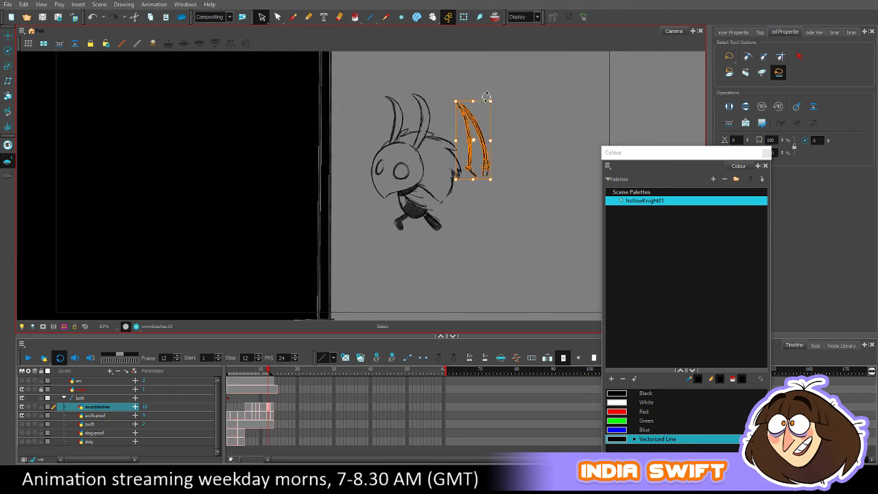
key(.)
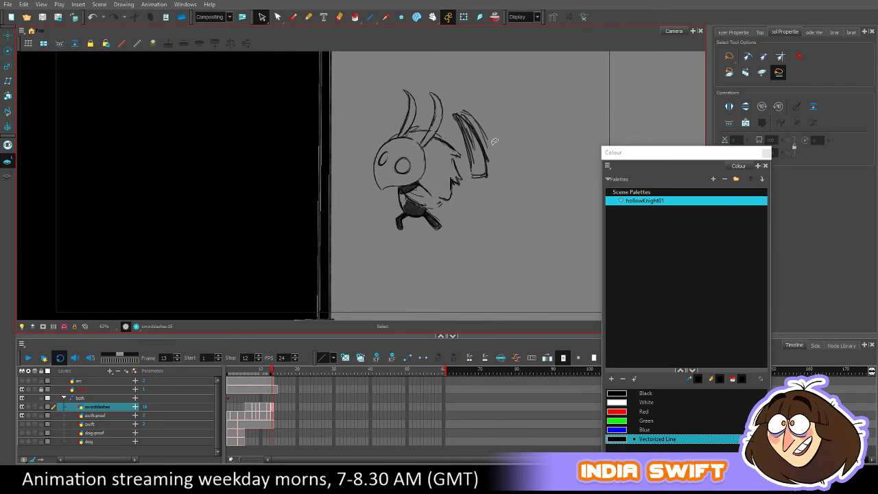
- Copy the frame 13 blade drawing to frame 1 of swordslashes and return to the Brush tool
key(alt+b)
key(.)
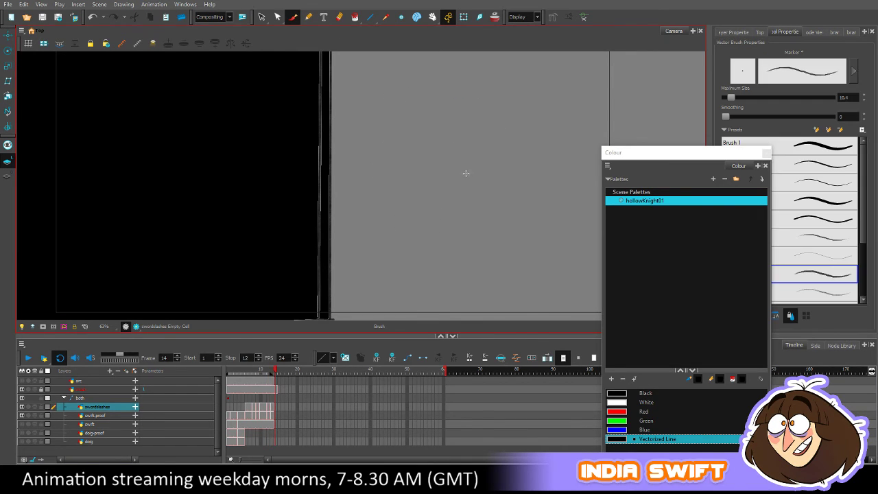
click(232, 373)
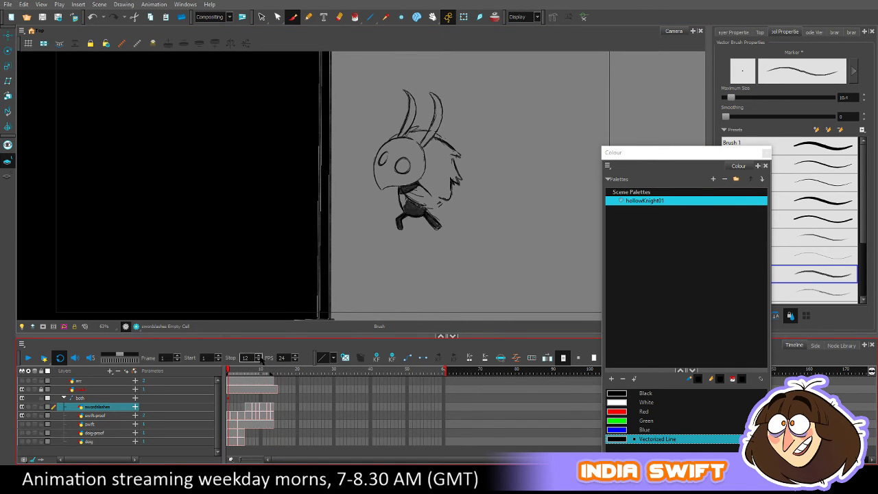
click(273, 406)
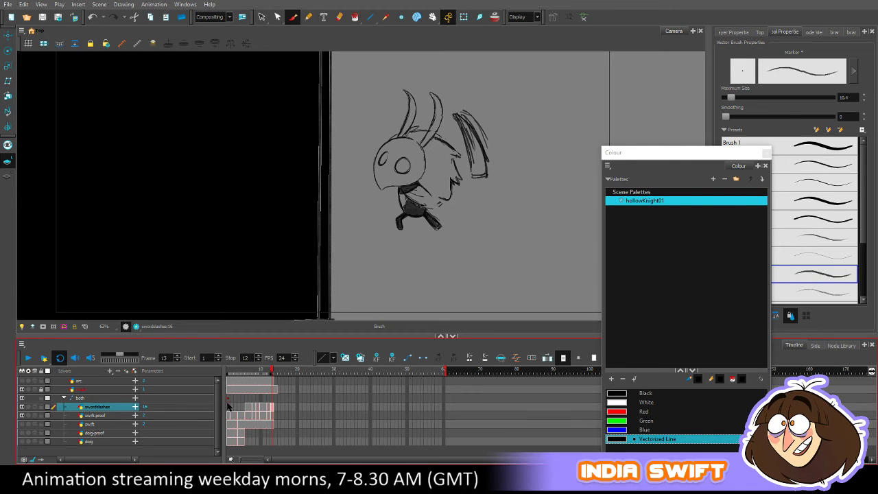
click(228, 408)
- Brush a crescent slash curving down behind the cape to the feet on frame 2 of swordslashes
key(.)
key(.)
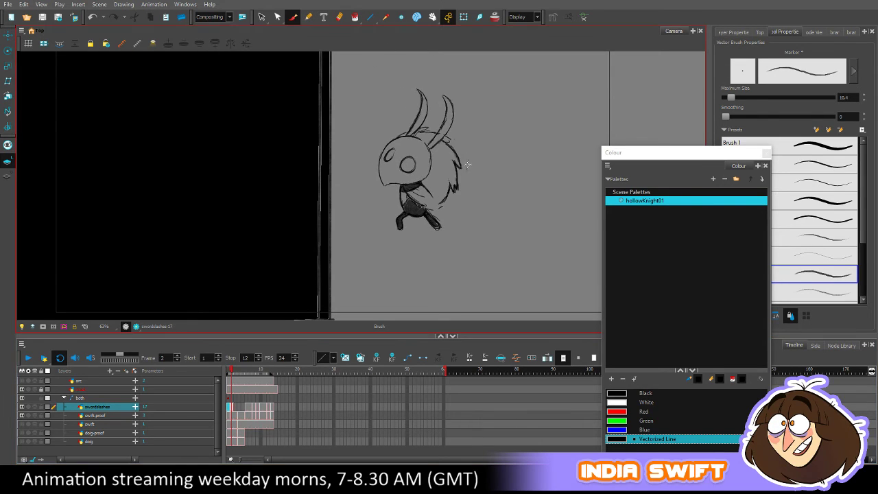
mouse_move(471, 159)
mouse_down()
mouse_move(464, 179)
mouse_move(474, 142)
mouse_move(471, 185)
mouse_move(442, 205)
mouse_up()
key(.)
drag(476, 162, 462, 207)
drag(465, 202, 454, 211)
key(.)
key(.)
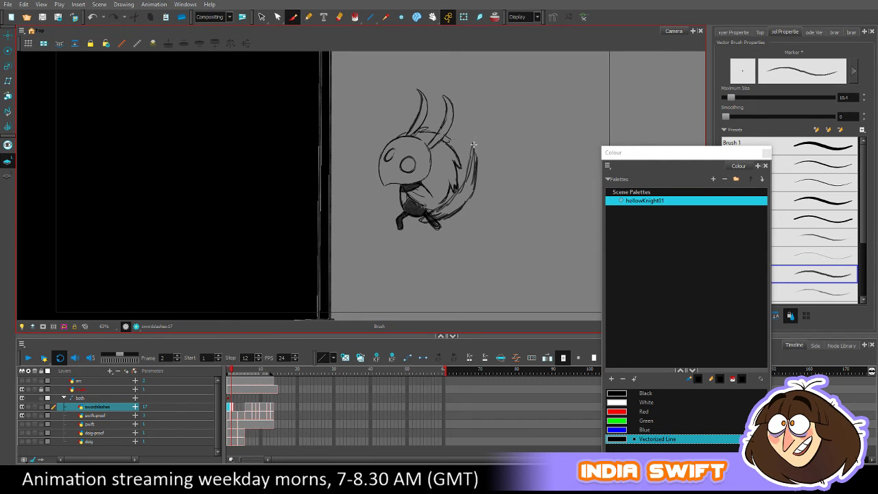
mouse_move(474, 145)
mouse_down()
mouse_move(471, 191)
mouse_move(457, 214)
mouse_move(448, 208)
mouse_up()
mouse_move(471, 149)
mouse_down()
mouse_move(463, 182)
mouse_move(437, 213)
mouse_move(423, 221)
mouse_move(374, 207)
mouse_up()
- Move the newly started slash drawing from frame 3 to frame 4 and hold the frame 2 slash through frame 3
key(.)
key(period)
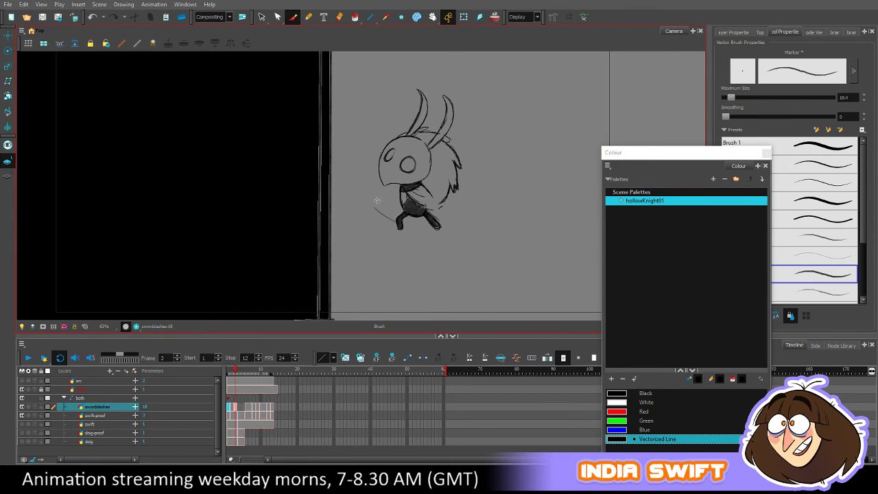
click(238, 410)
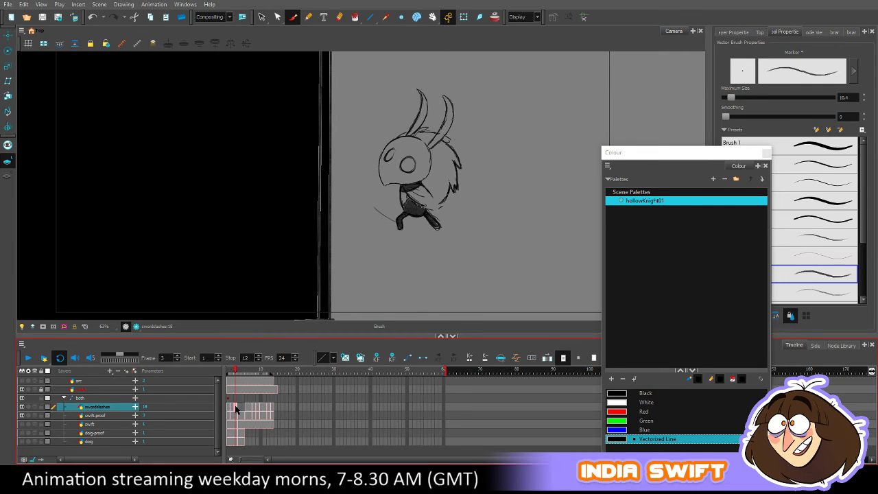
drag(235, 406, 239, 403)
key(comma)
key(period)
key(comma)
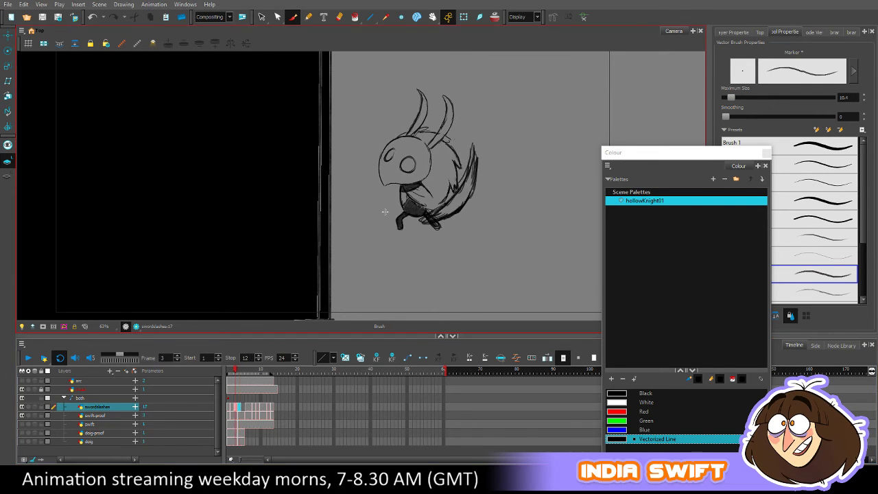
- Brush a large crescent slash sweeping from the feet up in front of the face on frame 4 of swordslashes
key(period)
mouse_move(413, 222)
mouse_down()
mouse_move(364, 198)
mouse_move(351, 134)
mouse_up()
drag(364, 194, 353, 144)
key(comma)
key(period)
mouse_move(398, 222)
mouse_down()
mouse_move(353, 205)
mouse_move(341, 179)
mouse_up()
drag(362, 208, 338, 163)
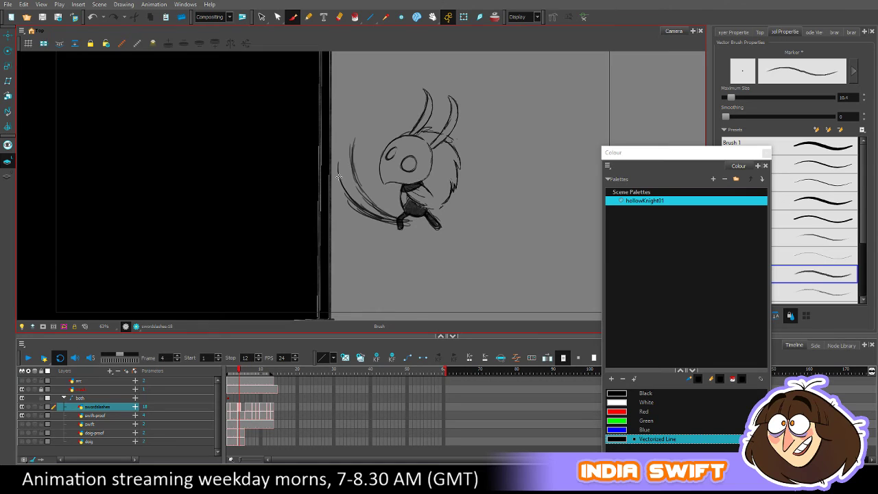
- Add a pointed upper tip and jagged inner and outer edges to the frame 4 crescent slash
drag(345, 153, 343, 136)
key(comma)
key(period)
key(comma)
key(period)
mouse_move(342, 185)
mouse_down()
mouse_move(380, 218)
mouse_move(350, 155)
mouse_up()
key(comma)
key(comma)
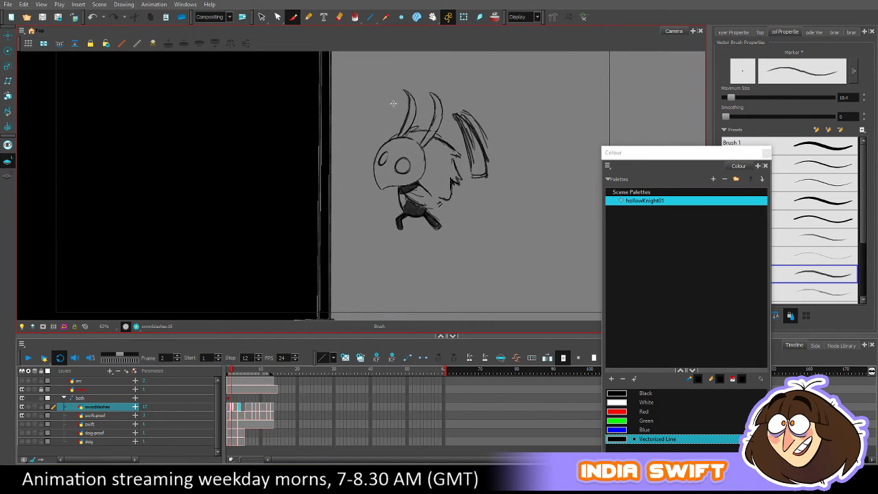
key(period)
key(period)
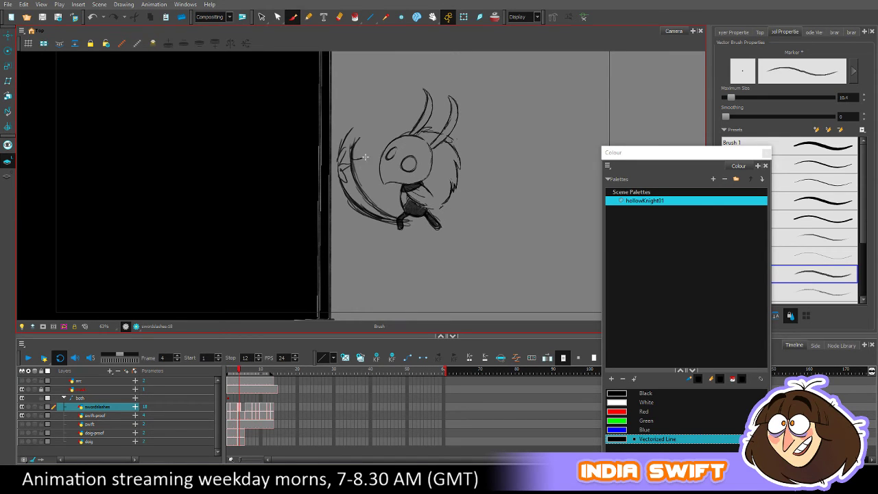
drag(365, 157, 374, 197)
drag(356, 122, 350, 148)
- Flip between frame 5 and its neighbouring frames to compare the slash poses
click(243, 405)
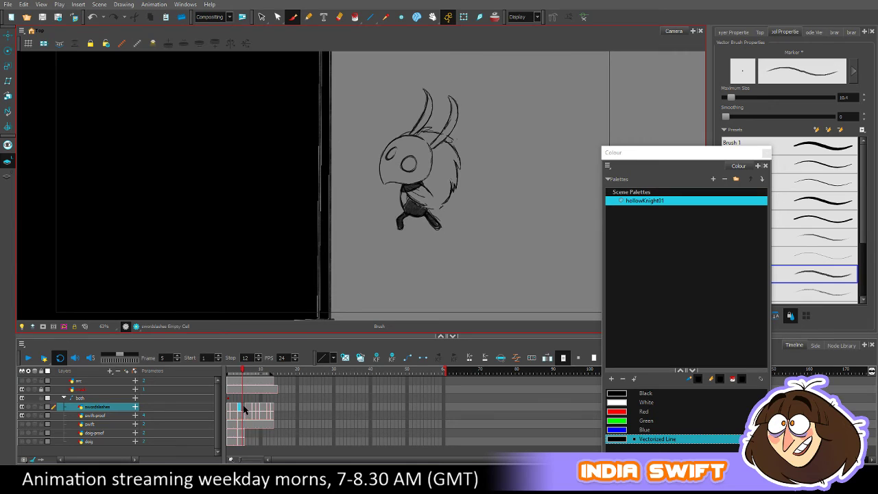
click(241, 407)
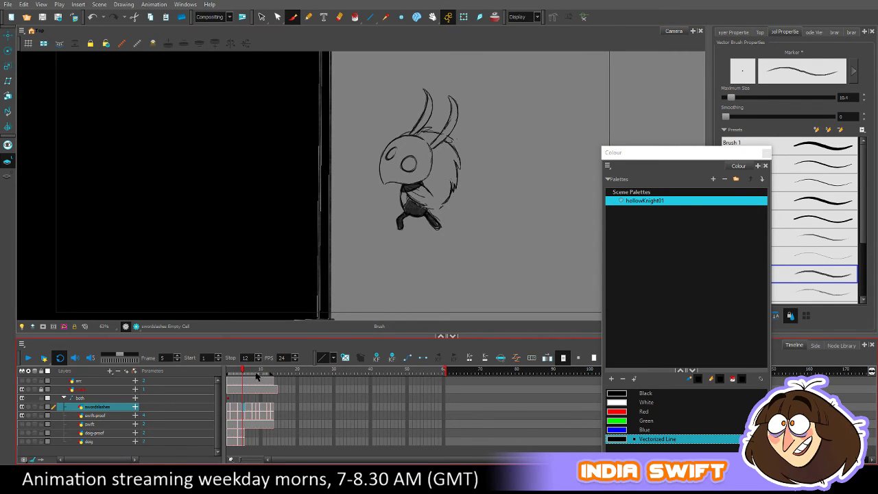
key(comma)
key(comma)
key(period)
key(period)
key(comma)
key(comma)
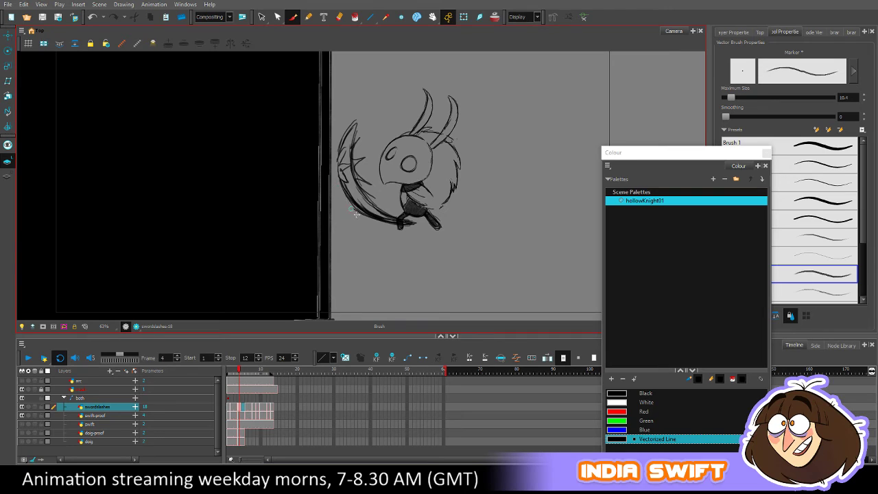
- Thin the lower trail of the frame 4 crescent slash by erasing its heavy strokes and restroking its outer edge
key(e)
mouse_move(339, 180)
mouse_down()
mouse_move(354, 208)
mouse_move(384, 226)
mouse_move(365, 216)
mouse_move(419, 227)
mouse_up()
key(comma)
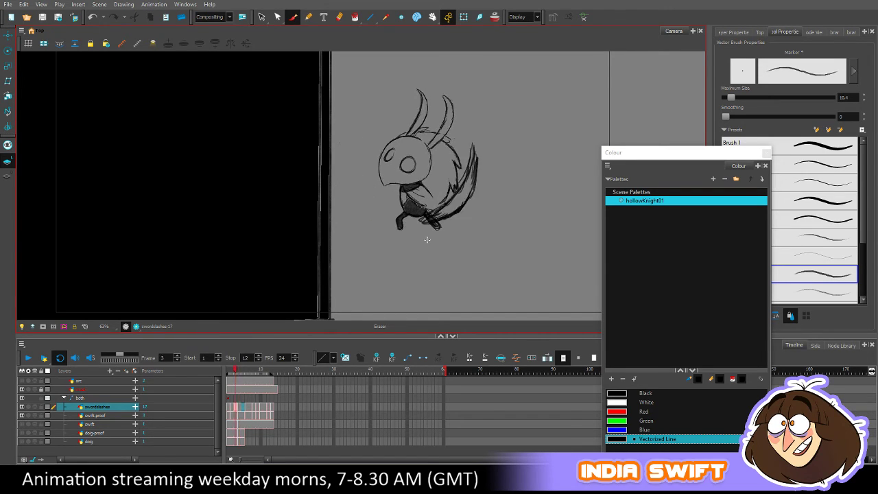
key(alt+b)
key(period)
key(comma)
key(period)
mouse_move(349, 199)
mouse_down()
mouse_move(366, 215)
mouse_move(347, 195)
mouse_move(401, 224)
mouse_up()
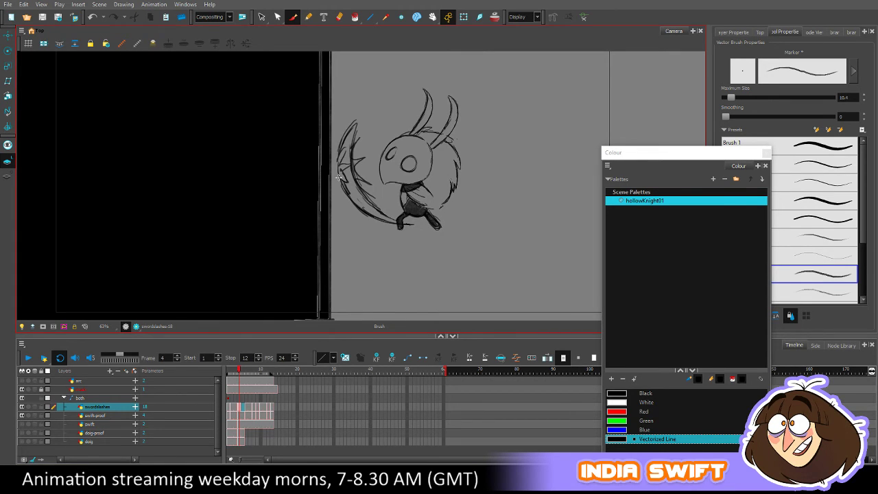
mouse_move(338, 177)
mouse_down()
mouse_move(349, 135)
mouse_move(354, 154)
mouse_up()
- Undo the last strokes on the frame 4 crescent and compare it with the frame 3 slash
key(comma)
key(period)
key(ctrl+z)
key(ctrl+z)
key(ctrl+z)
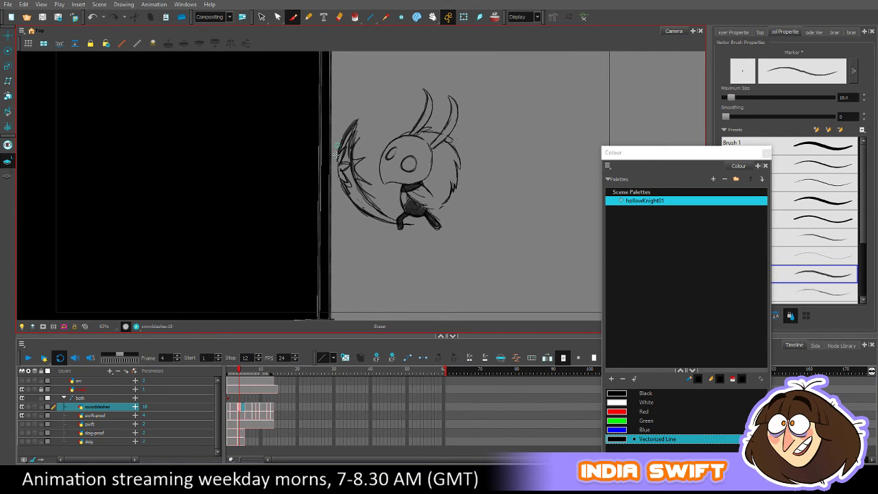
key(comma)
key(period)
key(comma)
key(period)
key(comma)
key(period)
- Erase the upper tip of the frame 4 crescent and brush a spiky burst inside its upper curve
drag(340, 177, 342, 153)
key(alt+e)
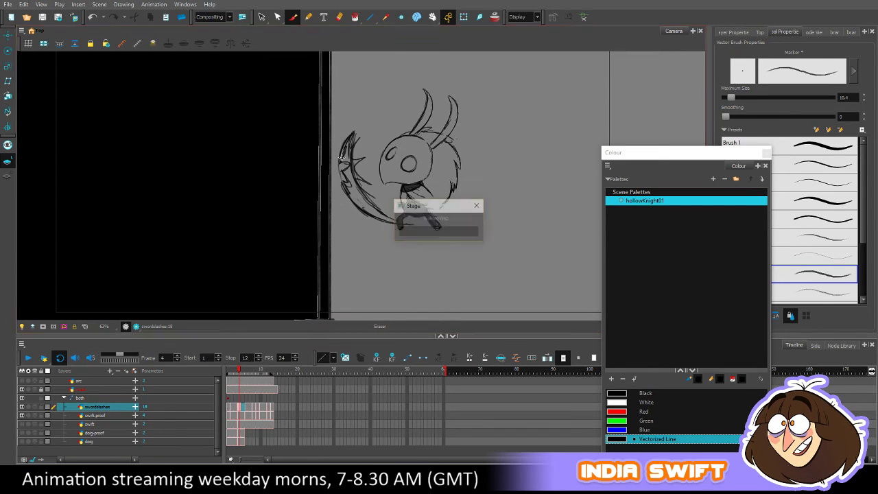
key(alt+b)
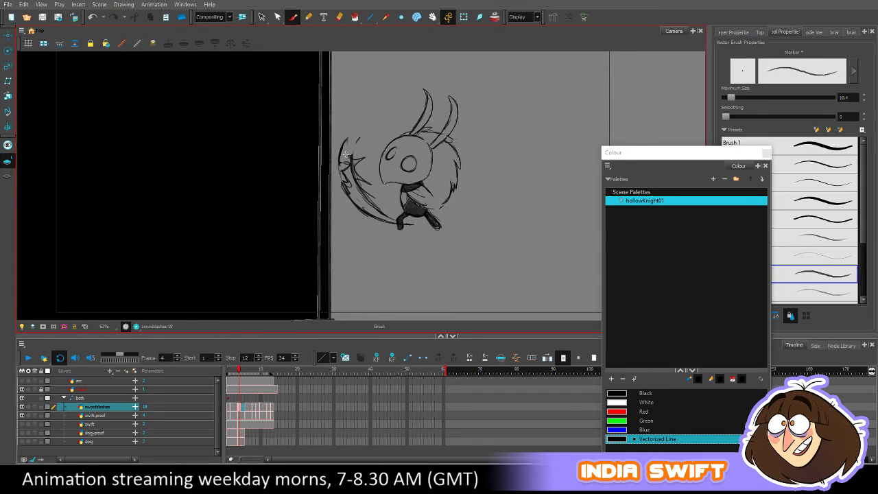
drag(347, 150, 364, 160)
- Brush tall curved slash lines in front of the face on the empty frame 5 of swordslashes and compare neighbouring frames
key(period)
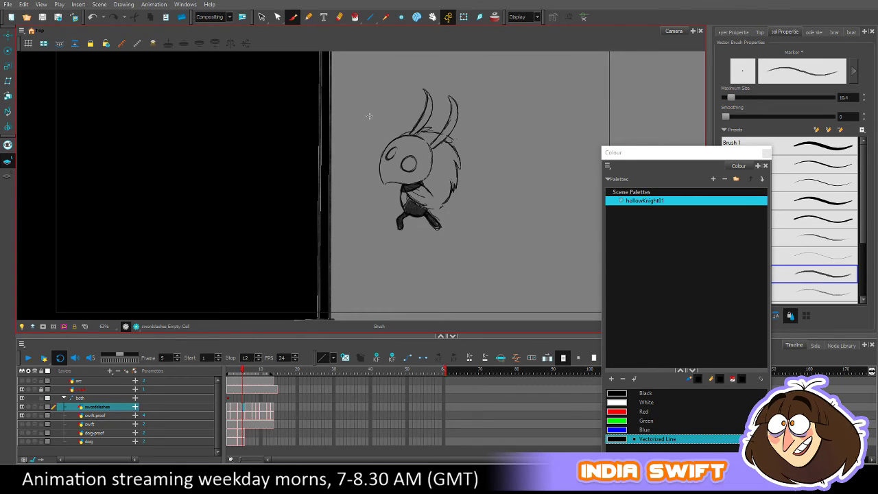
drag(359, 122, 349, 153)
mouse_move(366, 115)
mouse_down()
mouse_move(350, 141)
mouse_move(378, 106)
mouse_move(362, 142)
mouse_move(364, 199)
mouse_move(349, 153)
mouse_up()
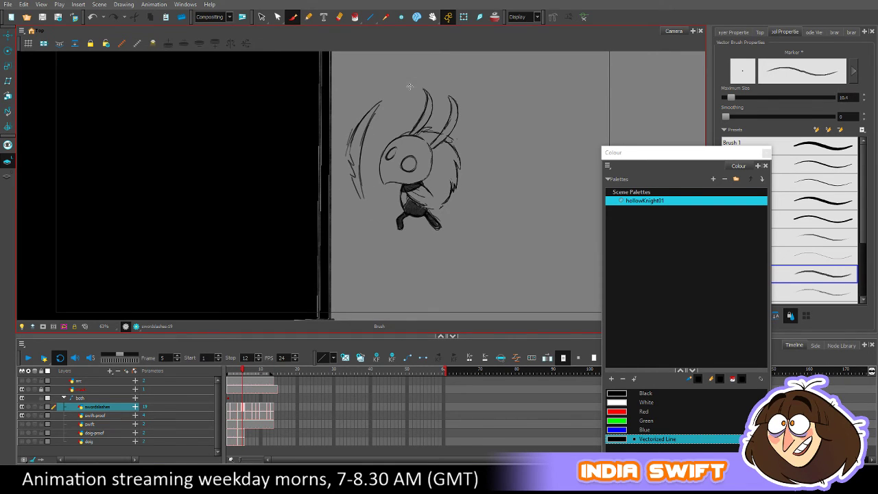
key(.)
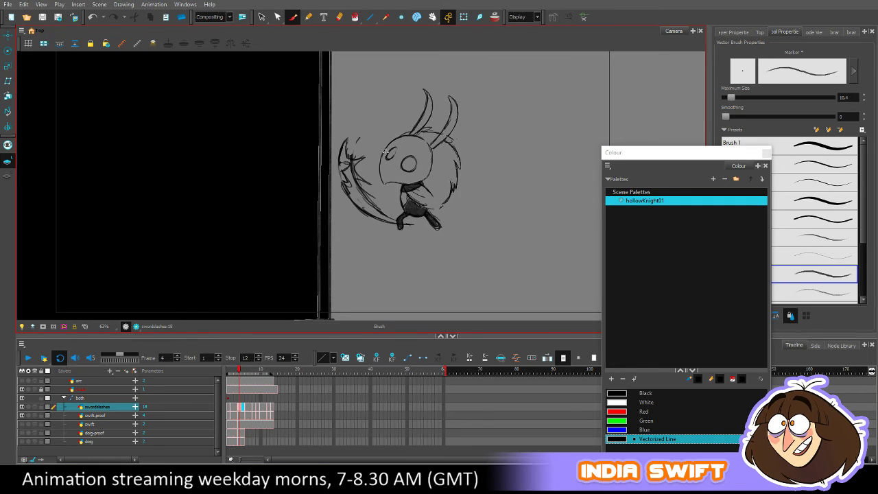
key(.)
key(.)
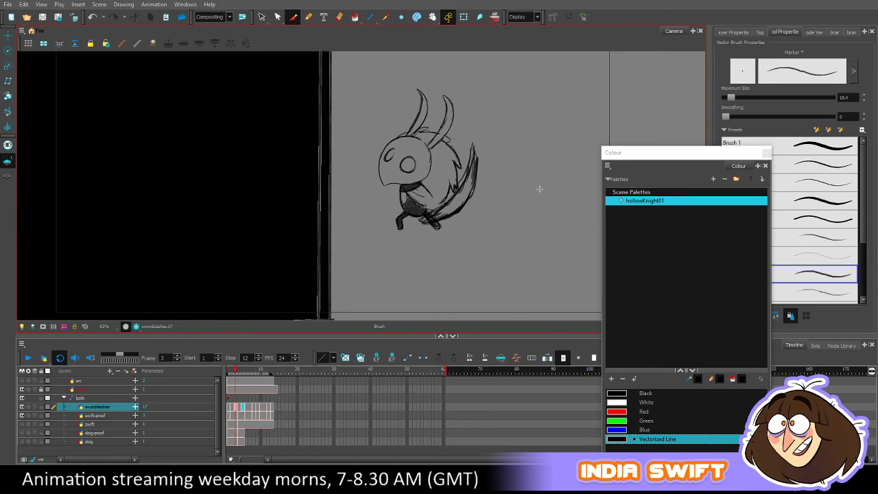
- Erase the frame 4 slash and redraw it as a thinner crescent from the foot to above the face, with inner spikes
key(.)
key(alt+e)
mouse_move(370, 164)
mouse_down()
mouse_move(340, 174)
mouse_move(350, 147)
mouse_move(373, 218)
mouse_move(374, 202)
mouse_move(347, 193)
mouse_move(378, 215)
mouse_up()
key(.)
key(.)
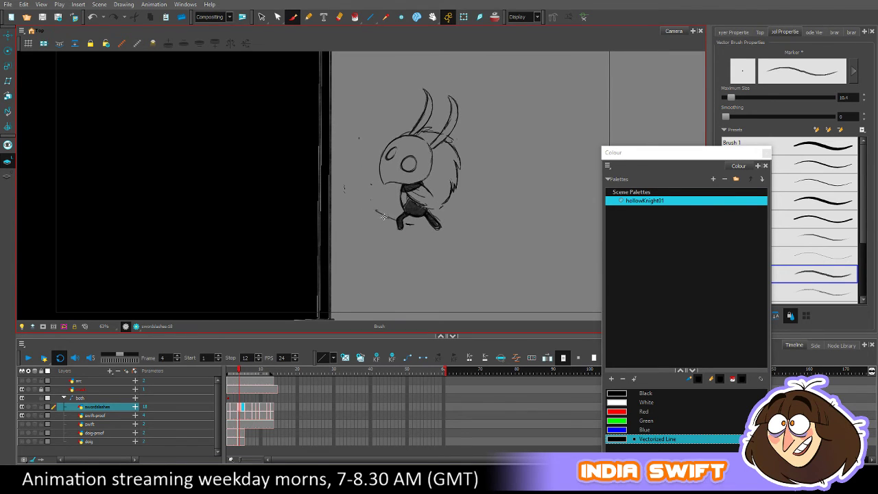
mouse_move(402, 224)
mouse_down()
mouse_move(356, 200)
mouse_move(369, 215)
mouse_move(343, 179)
mouse_move(400, 224)
mouse_move(377, 216)
mouse_move(409, 223)
mouse_move(383, 212)
mouse_move(358, 175)
mouse_move(357, 128)
mouse_move(344, 176)
mouse_move(355, 148)
mouse_move(371, 188)
mouse_up()
key(comma)
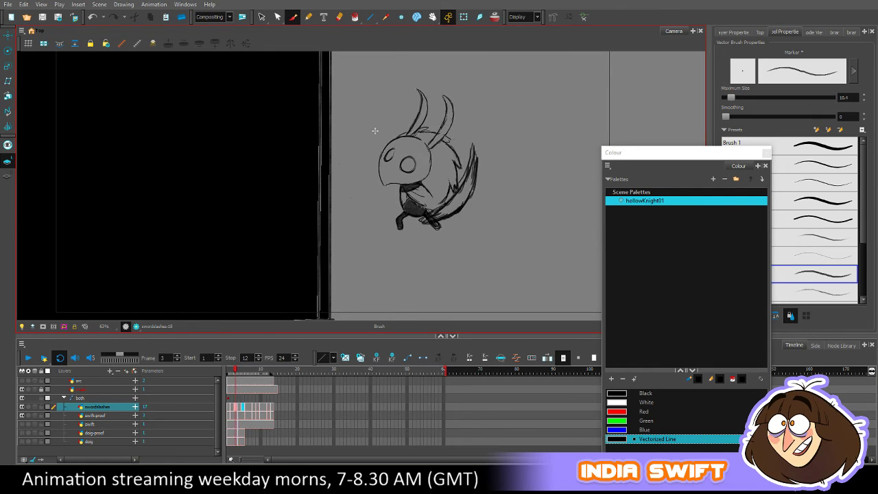
key(period)
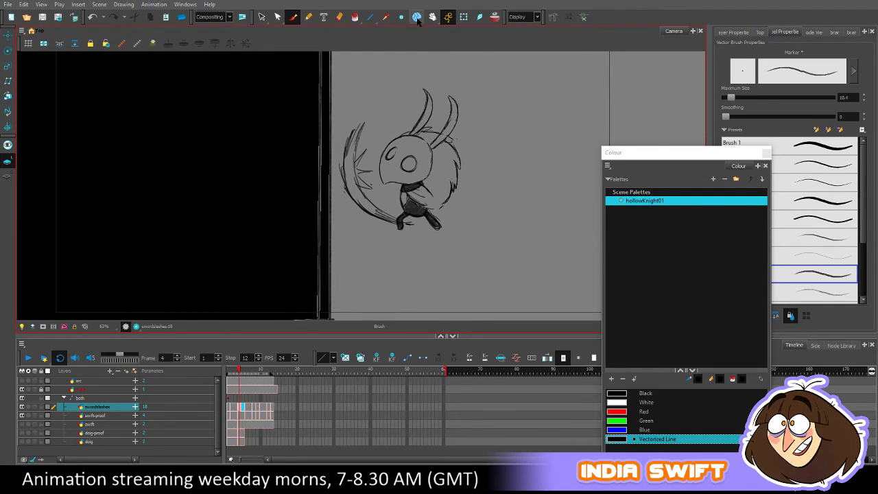
- Select the whole frame 4 crescent slash and nudge it slightly left, away from the character's face
click(262, 16)
mouse_move(324, 98)
mouse_down()
mouse_move(358, 208)
mouse_move(418, 242)
mouse_up()
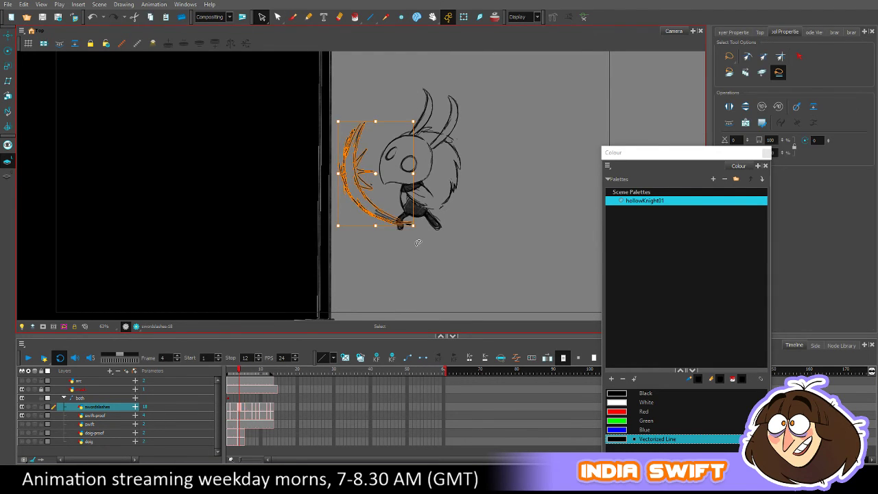
key(Left)
key(Left)
key(Left)
key(Left)
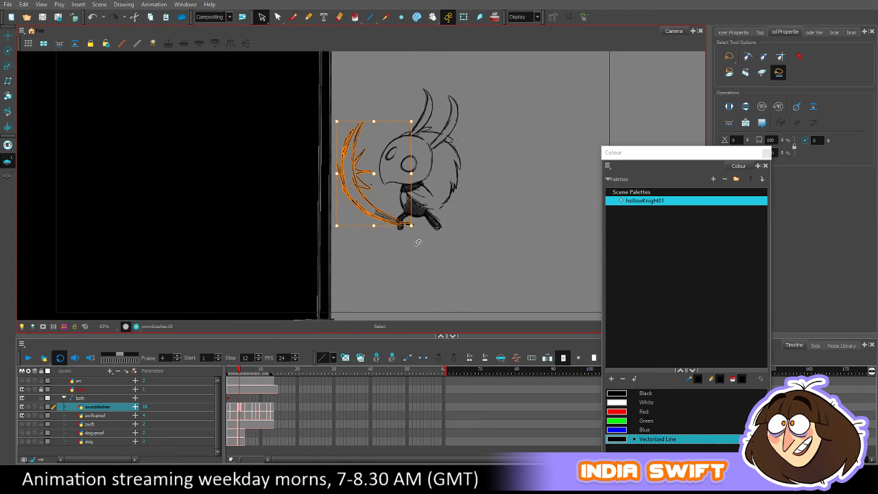
key(Left)
key(Left)
key(comma)
key(period)
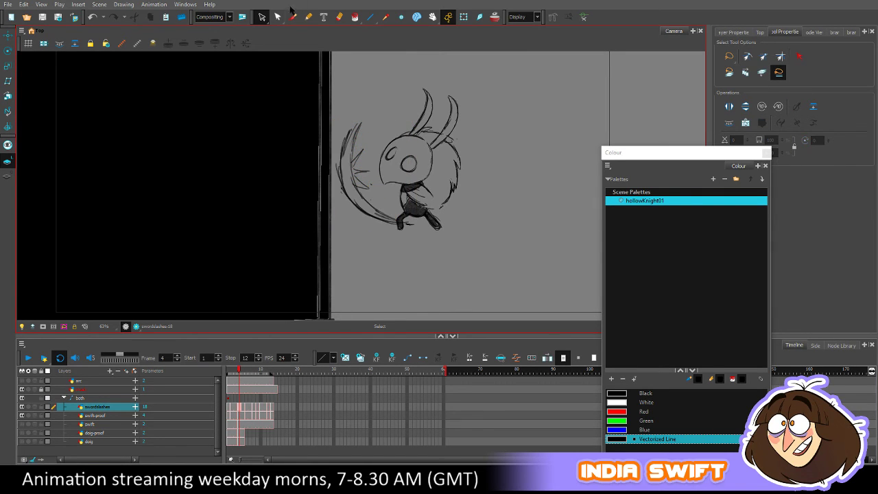
- Complete the frame 5 slash with jagged outer strokes, a pointed tip and a spiky burst near its lower inner edge
click(292, 16)
key(period)
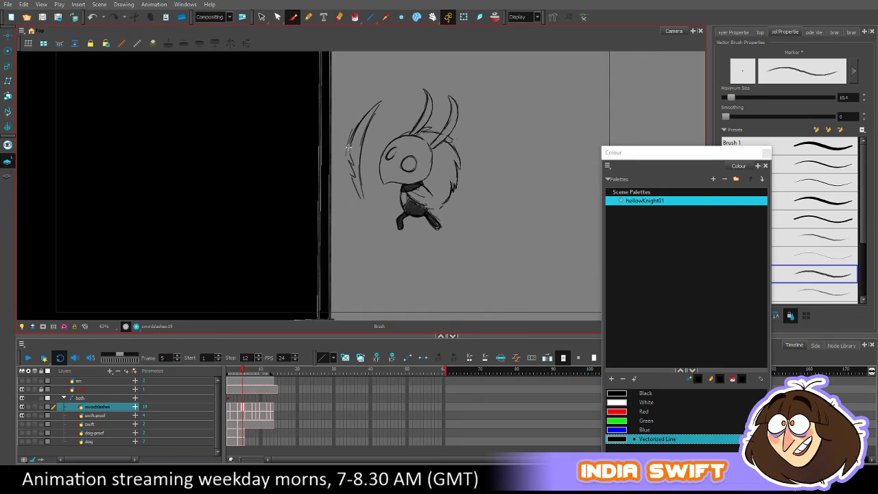
mouse_move(368, 108)
mouse_down()
mouse_move(345, 161)
mouse_move(356, 205)
mouse_up()
drag(343, 167, 357, 206)
drag(372, 114, 348, 180)
drag(392, 102, 360, 152)
key(e)
mouse_move(382, 116)
mouse_down()
mouse_move(364, 147)
mouse_move(365, 204)
mouse_move(358, 187)
mouse_move(380, 119)
mouse_move(368, 122)
mouse_move(355, 164)
mouse_move(363, 190)
mouse_up()
key(.)
key(.)
key(period)
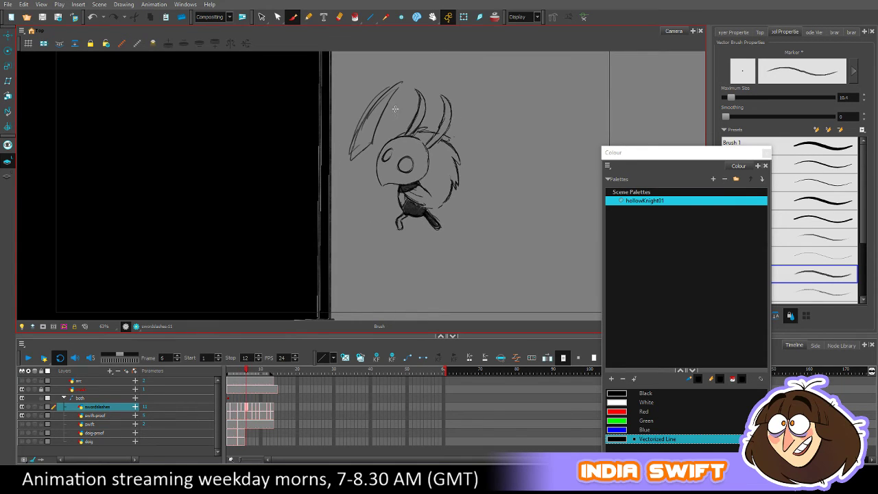
- Play back the slash loop from frame 1, return to frame 5 and save the scene
drag(245, 372, 228, 373)
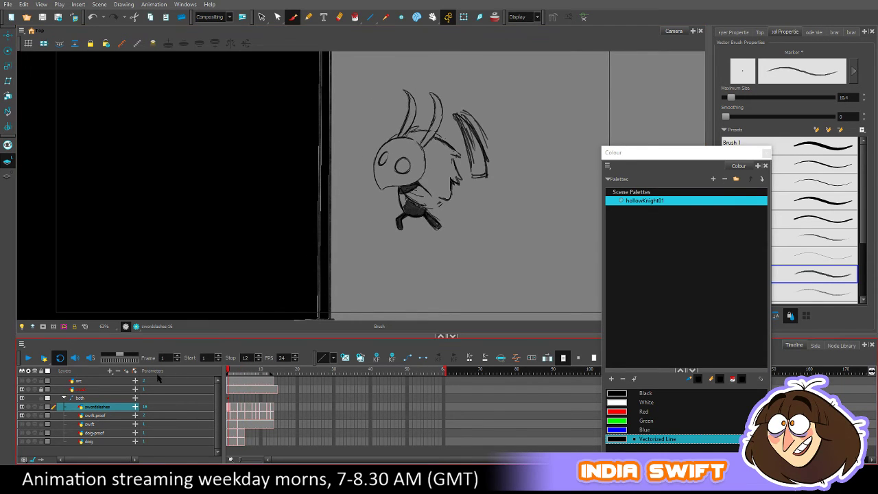
click(43, 358)
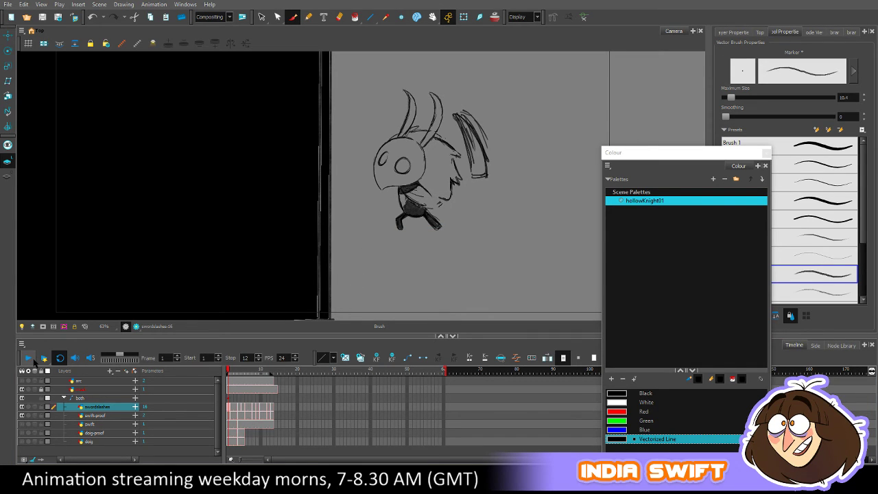
click(29, 358)
click(868, 4)
click(29, 358)
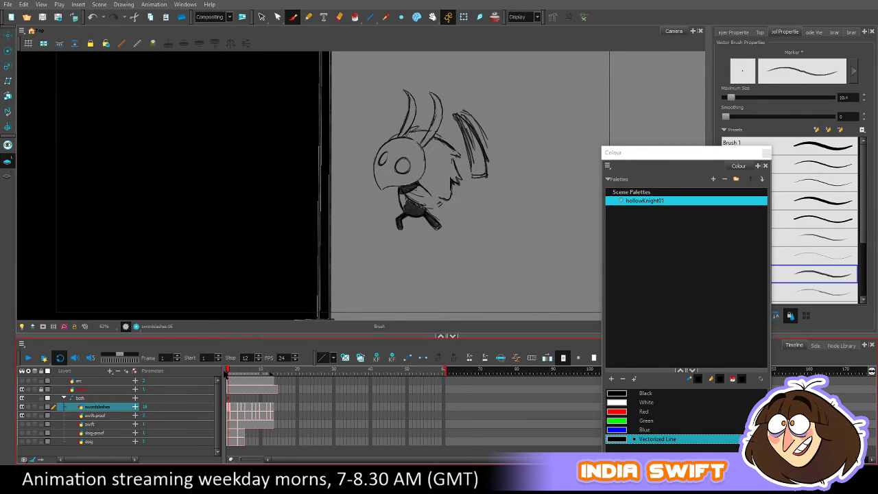
click(241, 368)
key(ctrl+s)
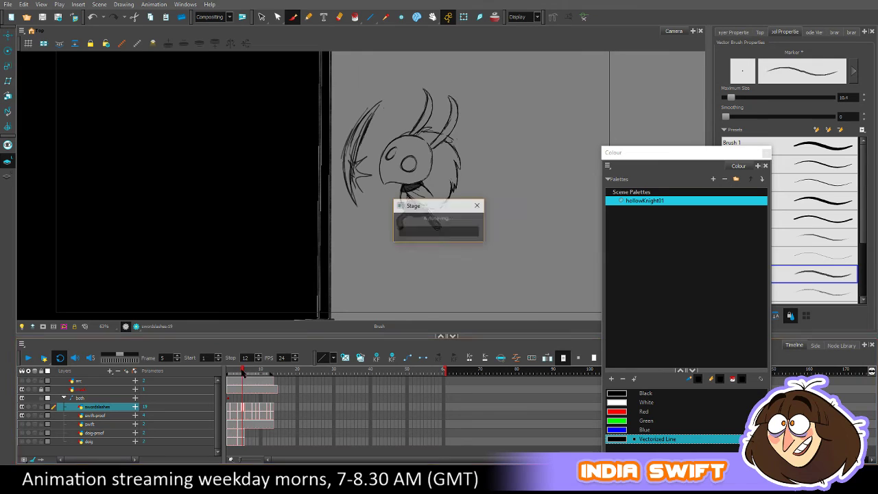
- Replay the slash loop and inspect the individual swordslashes drawings between frames 2 and 8
click(246, 408)
drag(246, 408, 241, 412)
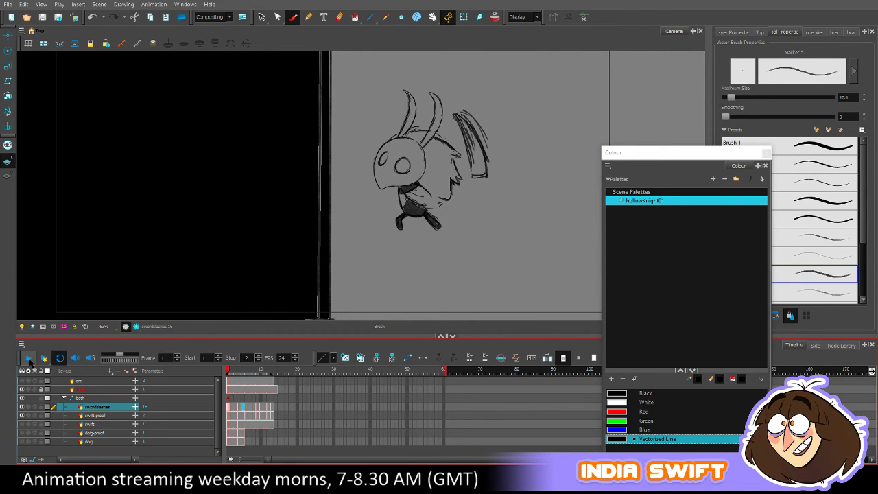
click(28, 357)
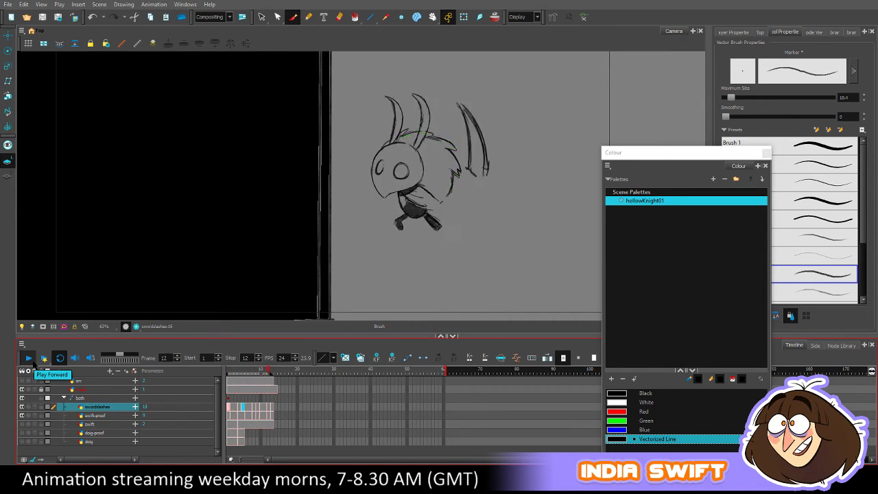
click(28, 357)
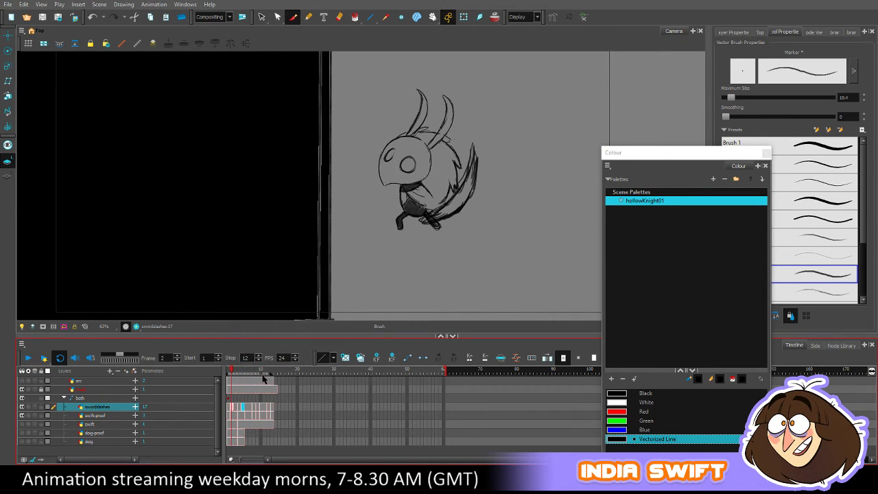
click(249, 412)
click(254, 409)
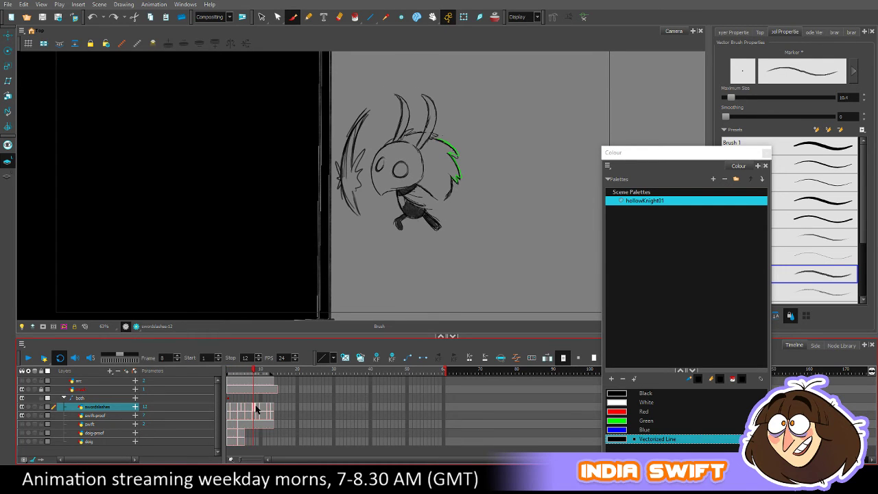
click(251, 411)
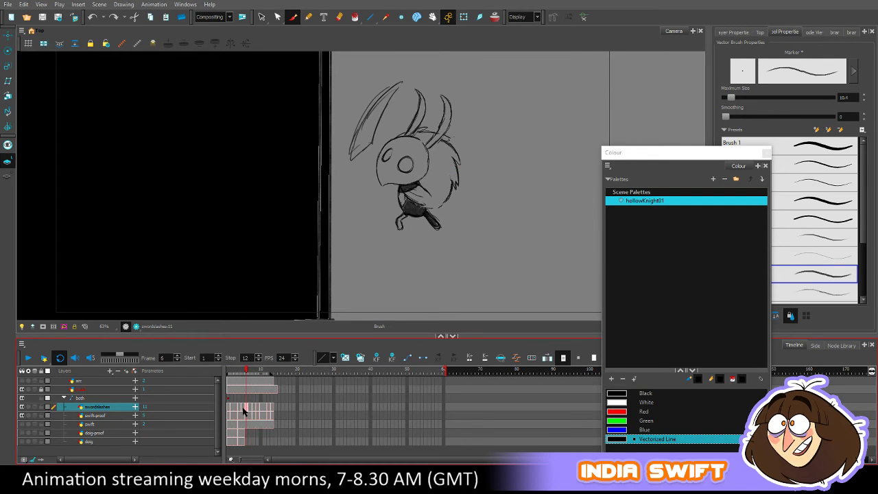
click(242, 409)
click(233, 373)
drag(234, 372, 232, 374)
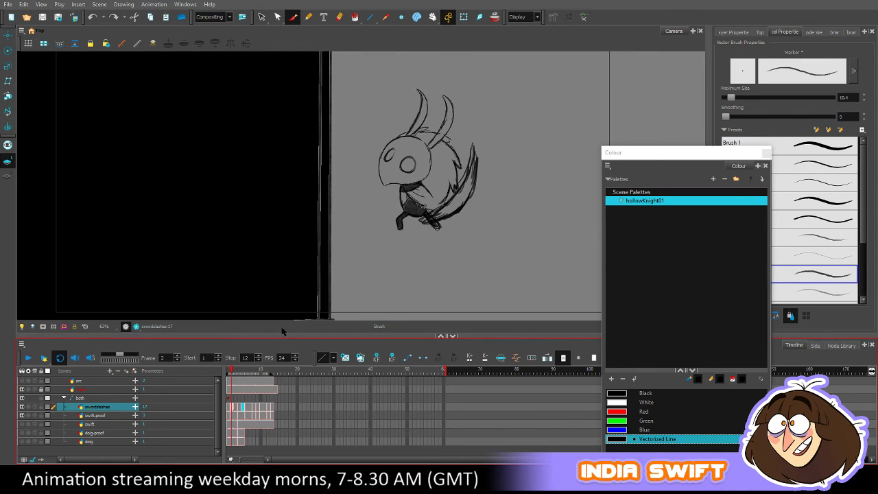
- Select the entire frame 2 slash behind the cape, try skewing it across the body, and delete it
click(261, 17)
click(537, 93)
key(ctrl+a)
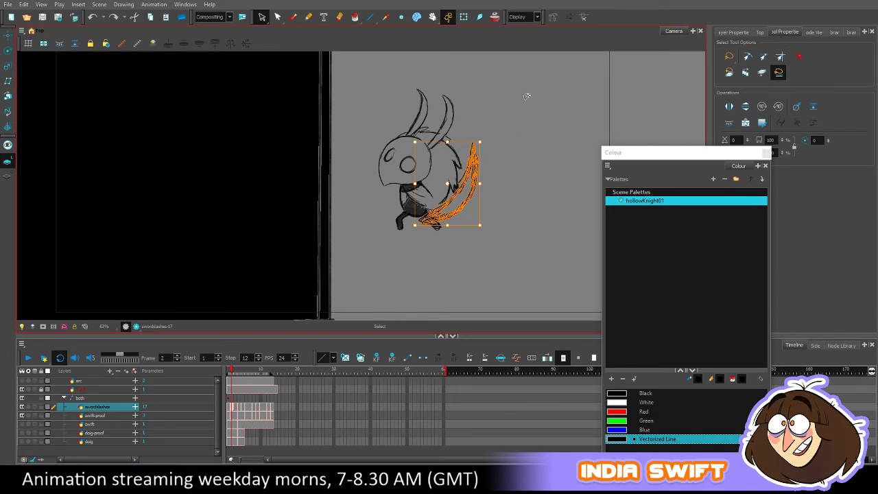
mouse_move(430, 225)
mouse_down()
mouse_move(387, 229)
mouse_move(446, 220)
mouse_up()
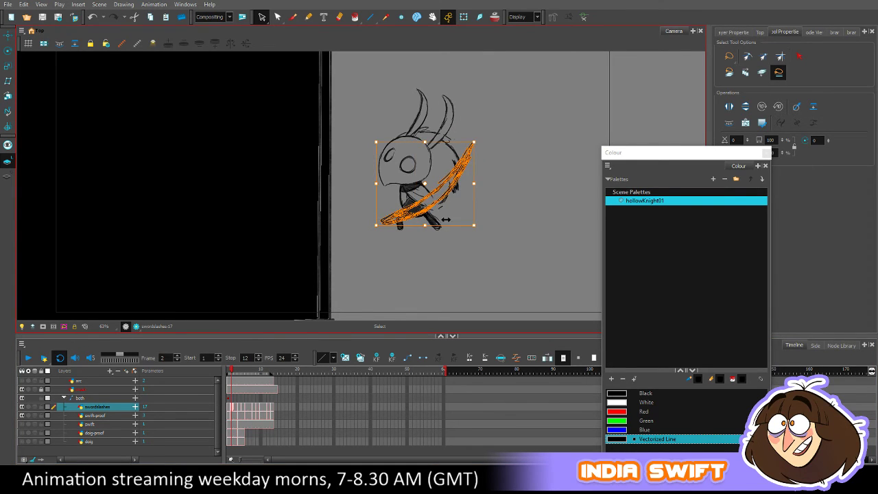
key(Delete)
- Brush a replacement slash curving from behind the cape down to the feet for frames 2 and 3, comparing adjacent frames
click(294, 17)
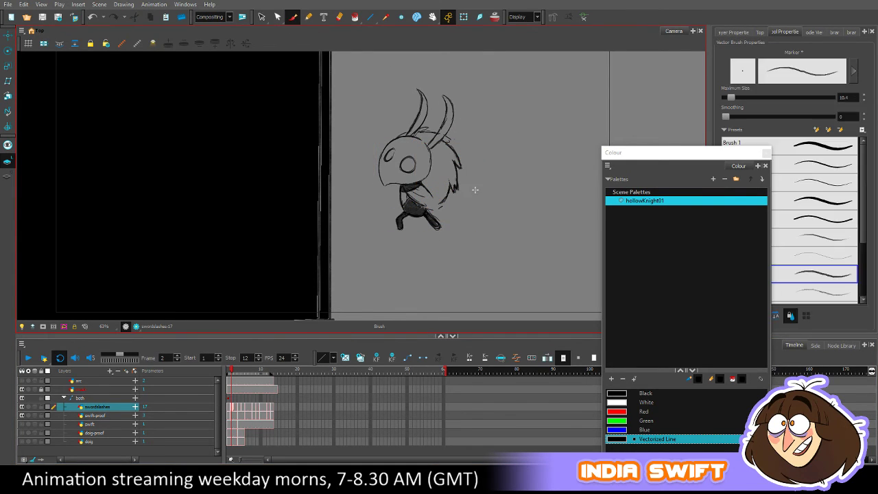
key(period)
mouse_move(467, 177)
mouse_down()
mouse_move(439, 215)
mouse_move(398, 226)
mouse_move(448, 216)
mouse_up()
mouse_move(474, 161)
mouse_down()
mouse_move(445, 218)
mouse_move(406, 226)
mouse_move(455, 212)
mouse_move(473, 165)
mouse_move(422, 218)
mouse_move(462, 201)
mouse_move(436, 222)
mouse_move(399, 220)
mouse_up()
key(.)
key(period)
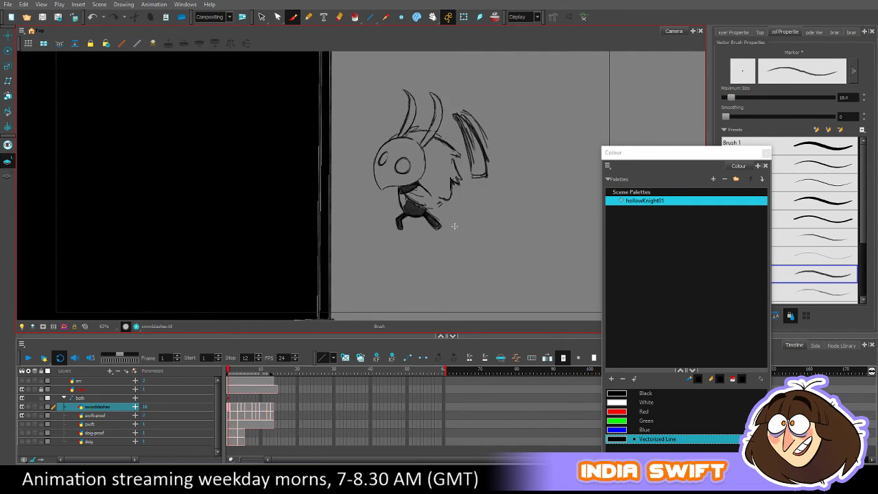
key(comma)
key(period)
key(period)
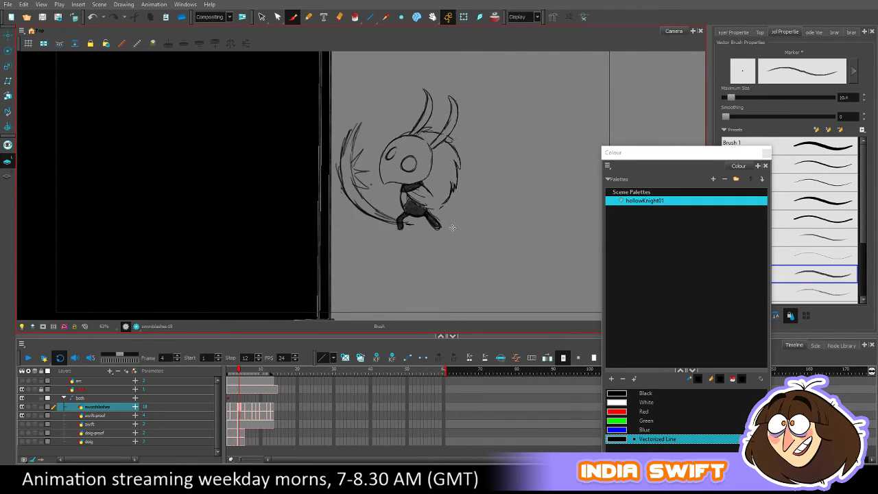
- Extend the frame 4 crescent with a longer pointed upper tip and darken its inner curve
key(comma)
key(period)
key(alt+b)
mouse_move(357, 178)
mouse_down()
mouse_move(354, 150)
mouse_move(363, 124)
mouse_move(345, 157)
mouse_up()
drag(370, 116, 345, 172)
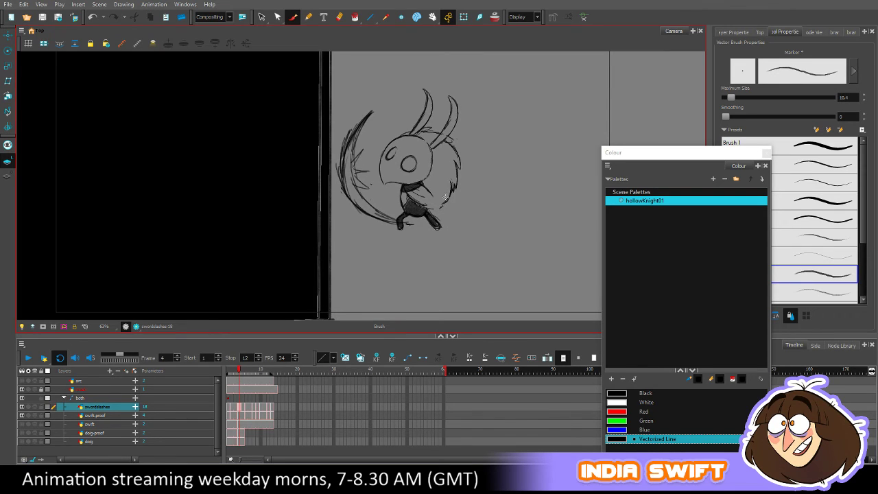
- Check the slash motion by flipping between the swordslashes drawings on frames 4 to 6
key(period)
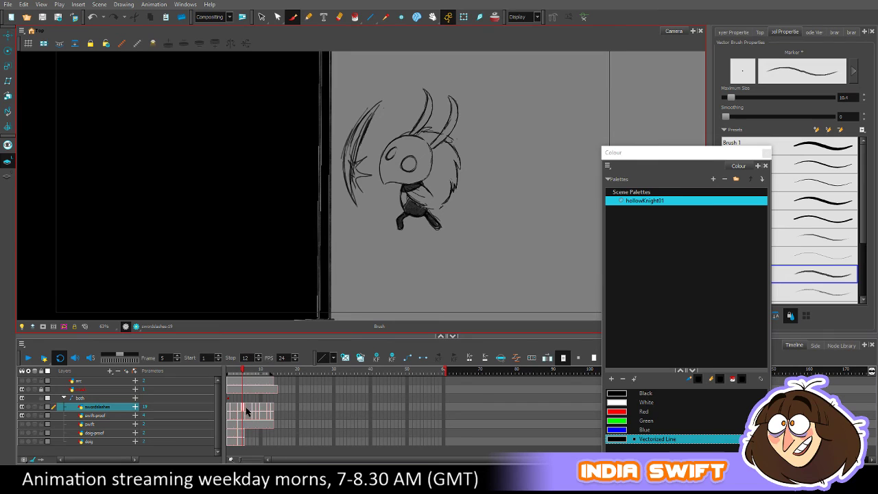
click(246, 408)
drag(246, 408, 243, 408)
key(comma)
key(period)
key(period)
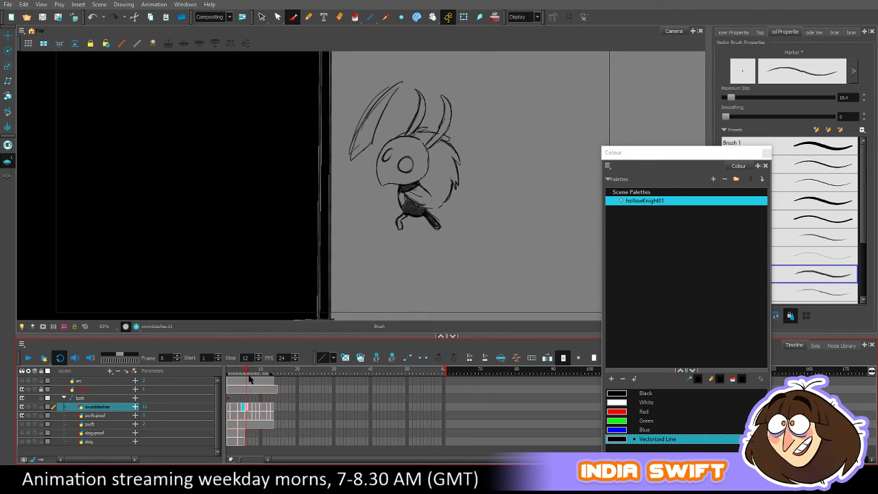
- Select the frame 6 slash above the head and rotate it slightly, checking it against the neighbouring frames
key(period)
key(comma)
key(comma)
key(period)
click(245, 409)
click(262, 16)
click(378, 123)
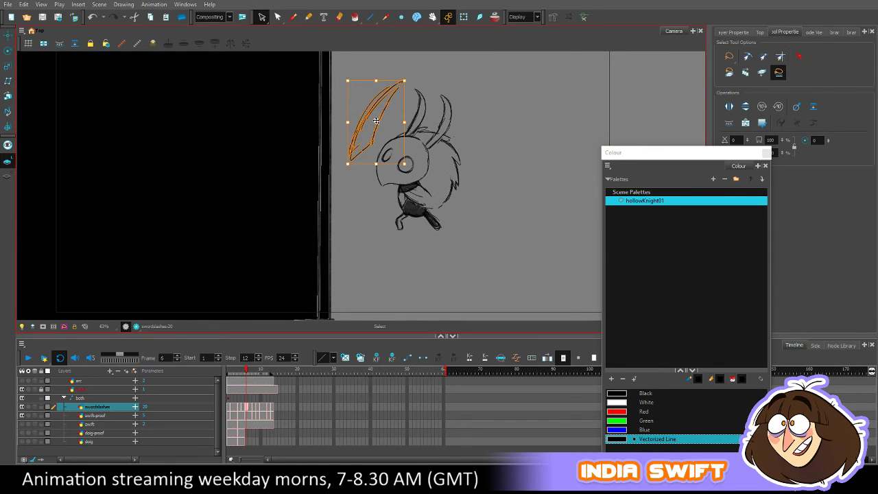
mouse_move(410, 78)
mouse_down()
mouse_move(397, 95)
mouse_move(405, 109)
mouse_up()
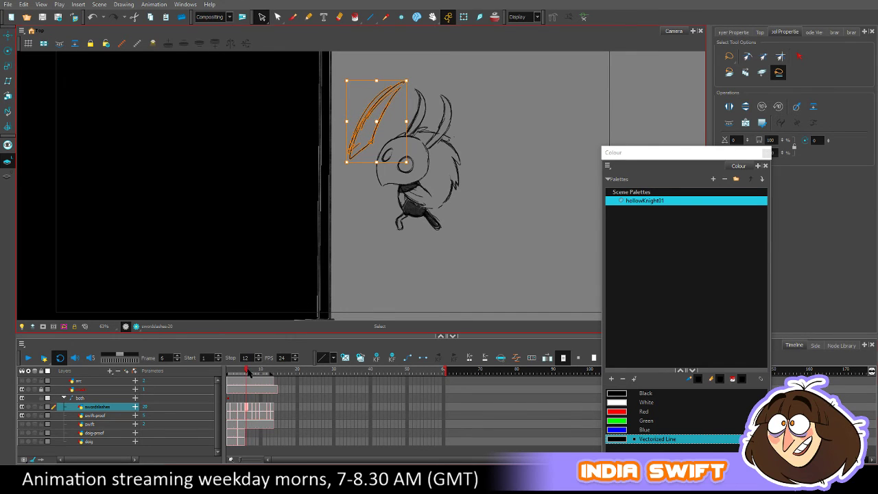
drag(246, 372, 246, 374)
mouse_move(406, 102)
mouse_down()
mouse_move(350, 154)
mouse_move(391, 136)
mouse_up()
drag(416, 81, 415, 79)
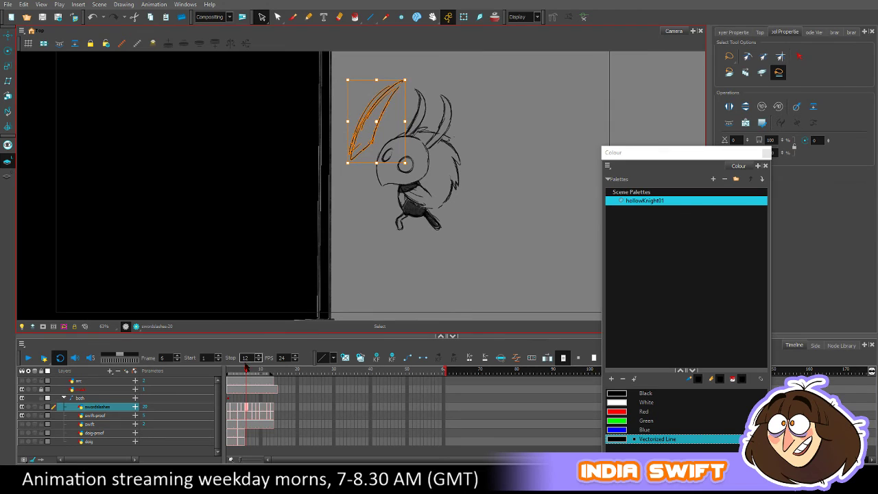
drag(247, 372, 247, 372)
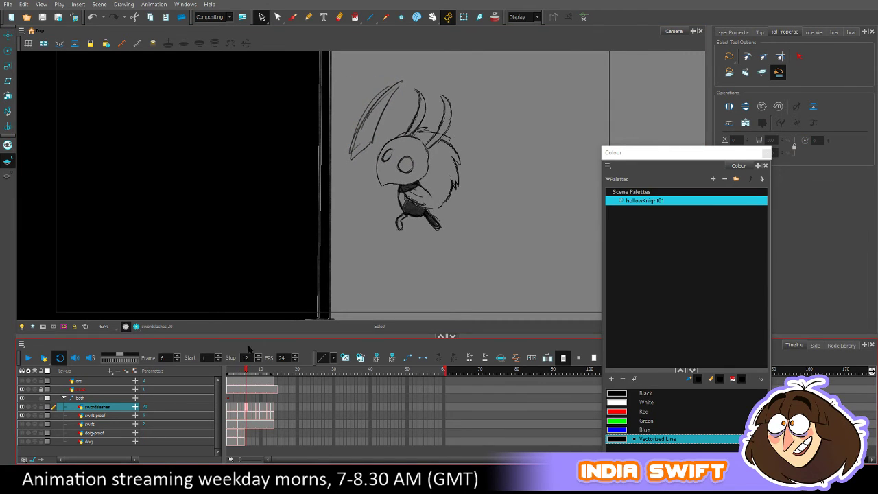
- Save the scene and readjust the angle of the slash in front of the head on frame 6
click(372, 148)
key(ctrl+s)
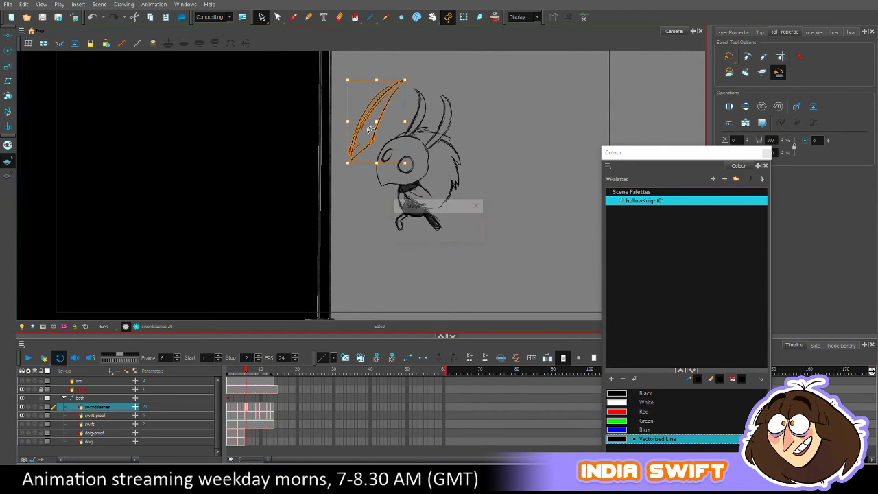
click(375, 123)
drag(411, 77, 423, 69)
click(423, 69)
- Rotate the frame 10 slash behind the cape so that it stands more upright
drag(246, 372, 261, 371)
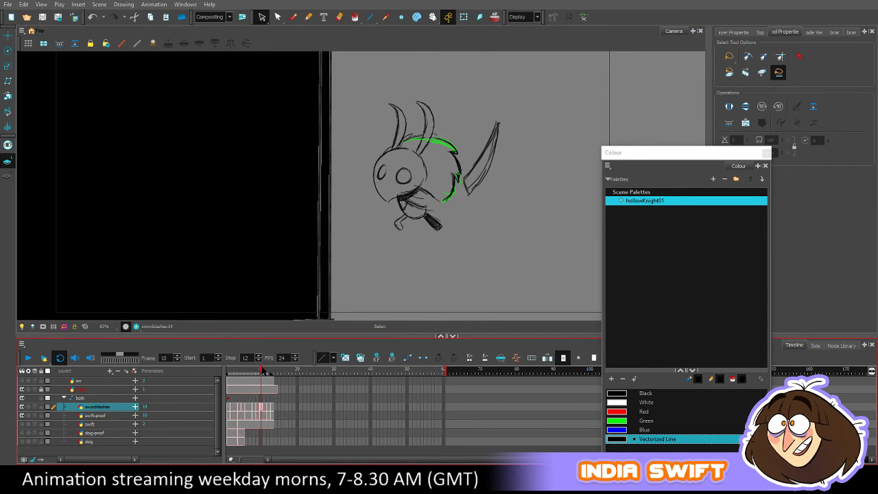
mouse_move(495, 178)
mouse_down()
mouse_move(507, 112)
mouse_move(472, 193)
mouse_up()
drag(480, 158, 465, 185)
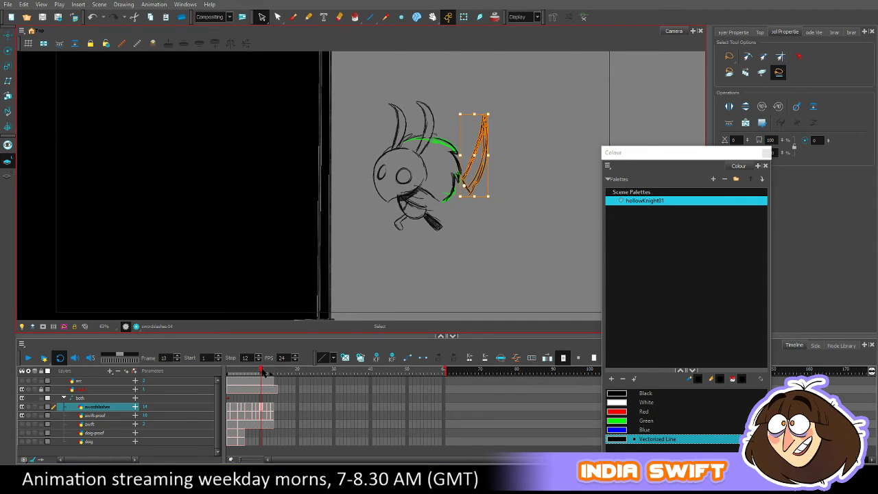
click(261, 373)
mouse_move(258, 371)
mouse_down()
mouse_move(268, 372)
mouse_move(260, 376)
mouse_up()
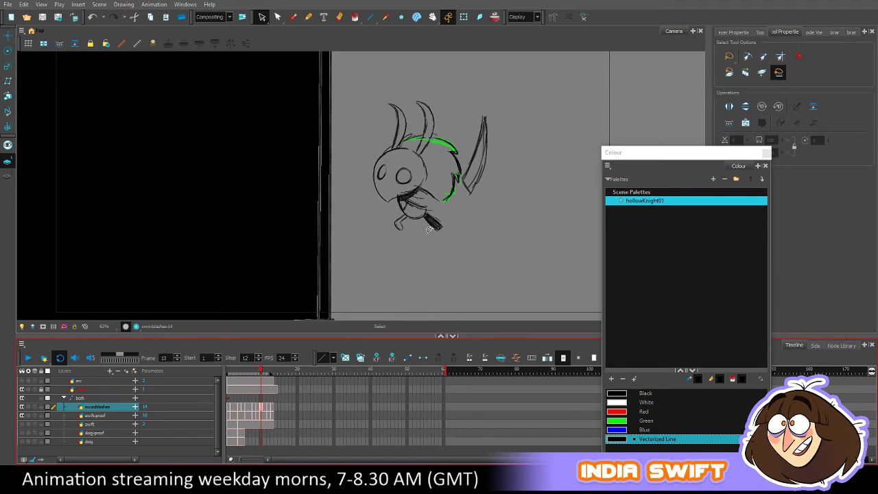
mouse_move(439, 224)
mouse_down()
mouse_move(435, 194)
mouse_move(471, 190)
mouse_up()
key(.)
key(.)
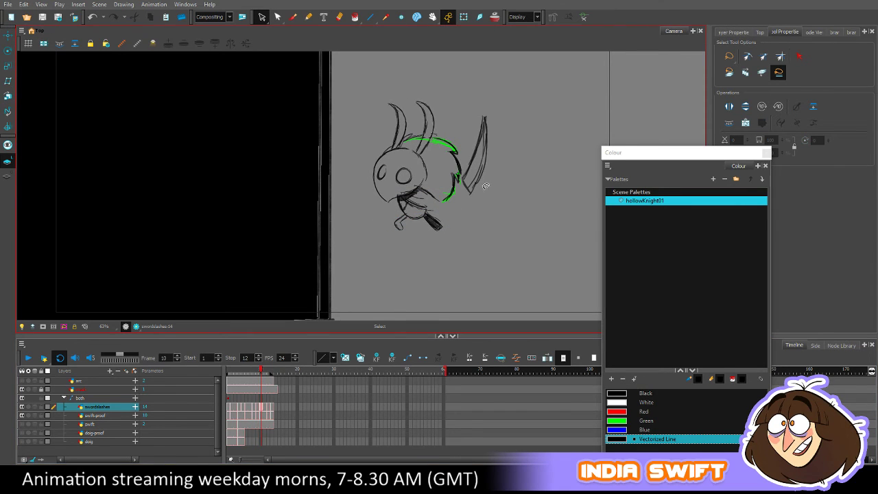
mouse_move(472, 140)
mouse_down()
mouse_move(506, 119)
mouse_move(479, 112)
mouse_up()
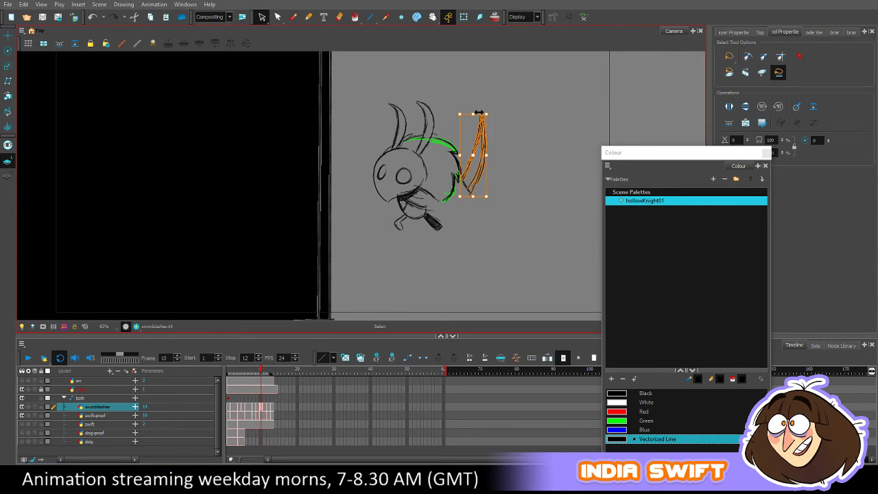
click(499, 108)
- Adjust the frame 12 slash behind the cape, flipping between adjacent frames to compare its position
key(period)
key(period)
mouse_move(489, 159)
mouse_down()
mouse_move(482, 86)
mouse_move(490, 171)
mouse_move(486, 178)
mouse_move(470, 174)
mouse_move(484, 98)
mouse_up()
key(comma)
key(period)
key(comma)
key(period)
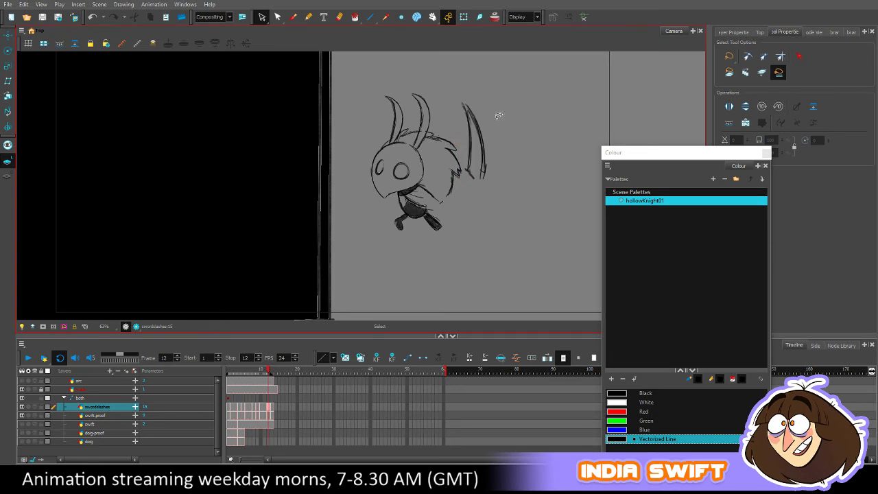
- Delete the stray outer curve of the slash on frame 13
key(period)
click(488, 134)
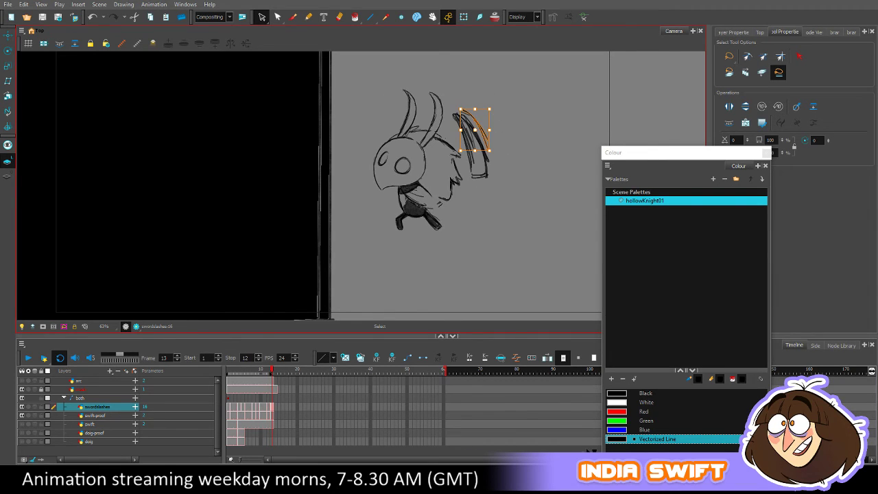
key(Delete)
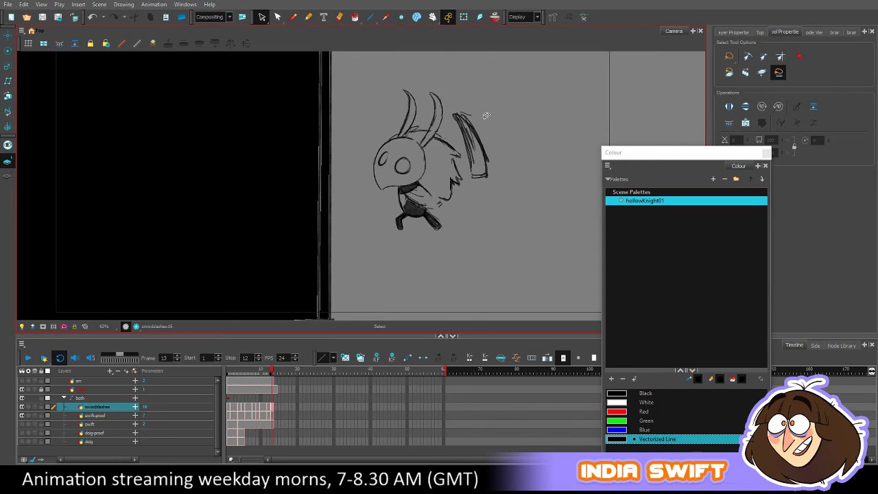
- Tilt the frame 12 slash tip towards the head and narrow the frame 13 slash to match
mouse_move(486, 116)
mouse_down()
mouse_move(472, 166)
mouse_move(496, 118)
mouse_move(476, 183)
mouse_move(468, 157)
mouse_up()
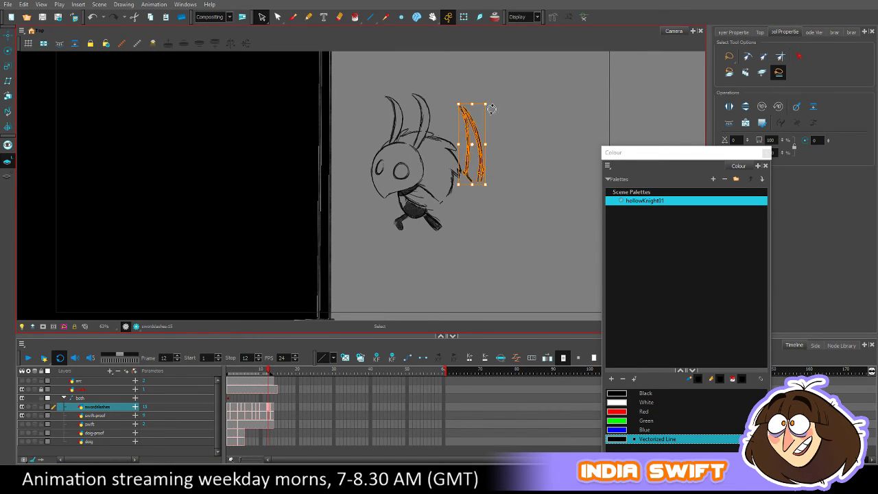
click(487, 141)
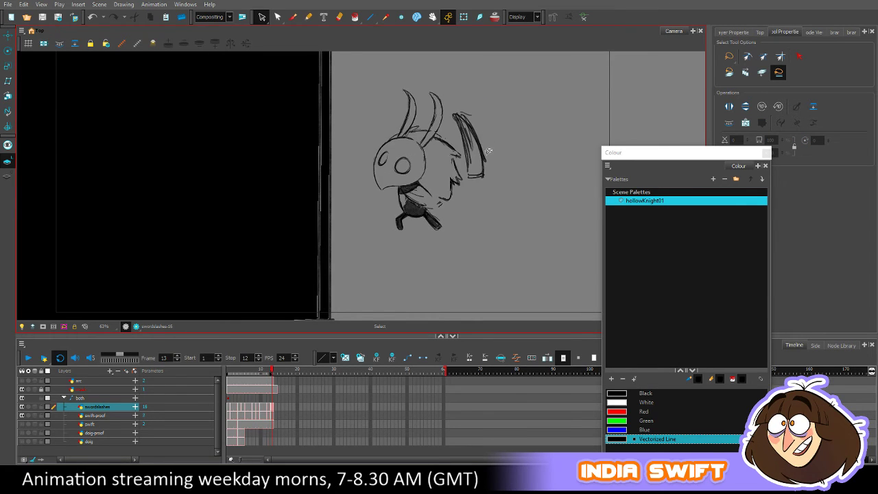
drag(483, 189, 486, 168)
drag(493, 119, 489, 113)
key(.)
key(.)
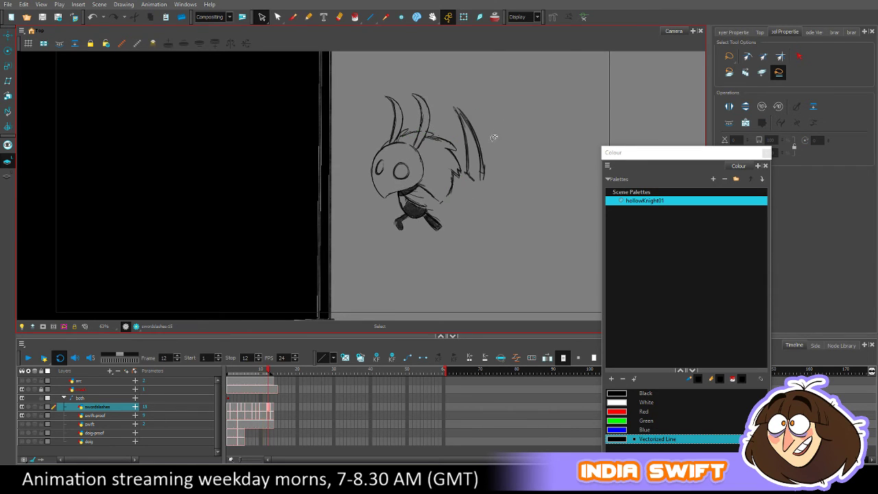
- Tilt the frame 10 slash further towards the head and flip through frames 10 to 13 to check the motion
click(483, 118)
key(.)
key(.)
key(.)
key(.)
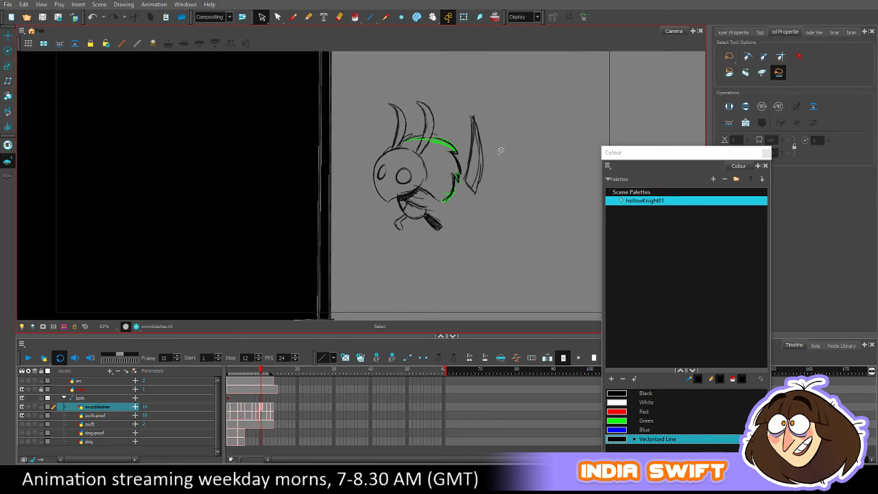
key(.)
key(.)
key(.)
key(.)
key(.)
key(shift+)
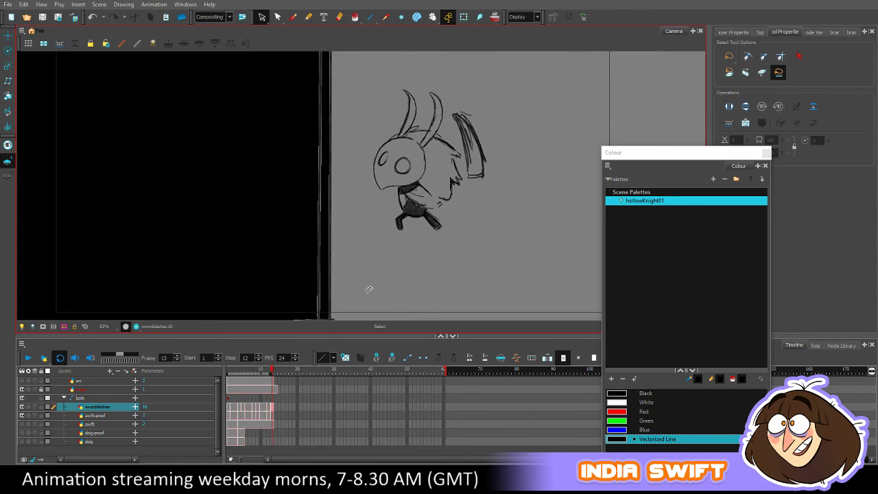
- Raise the upper tip of the frame 2 slash behind the cape and delete its stray inner strokes
click(227, 373)
drag(230, 368, 232, 370)
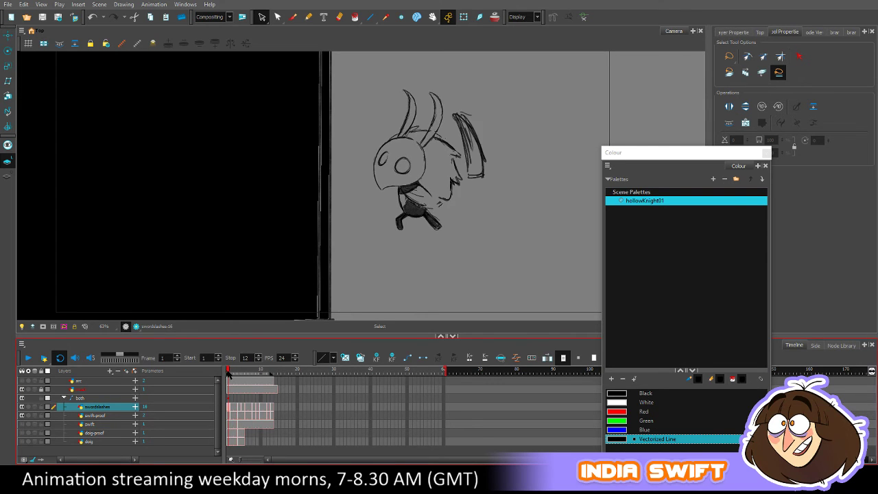
key(.)
click(471, 168)
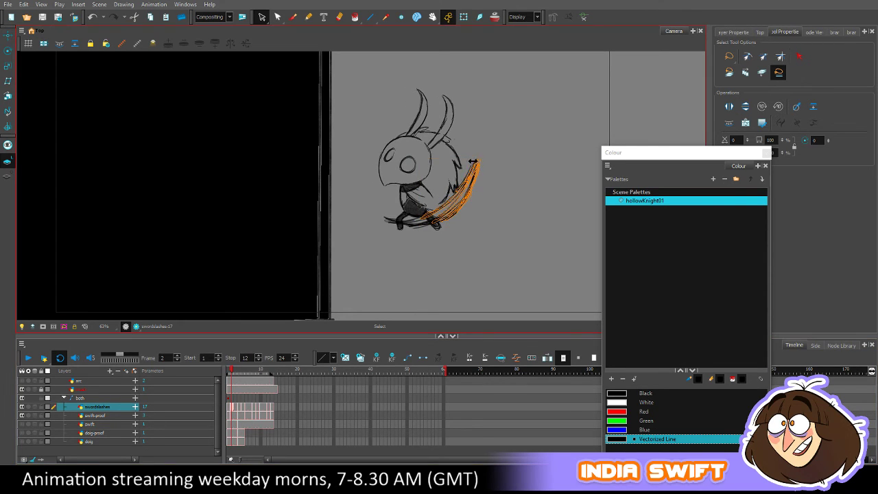
key(Delete)
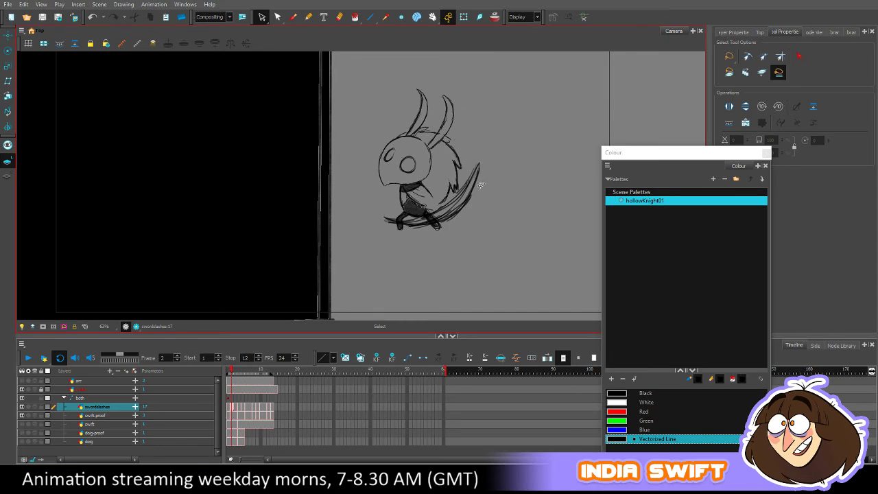
key(ctrl+z)
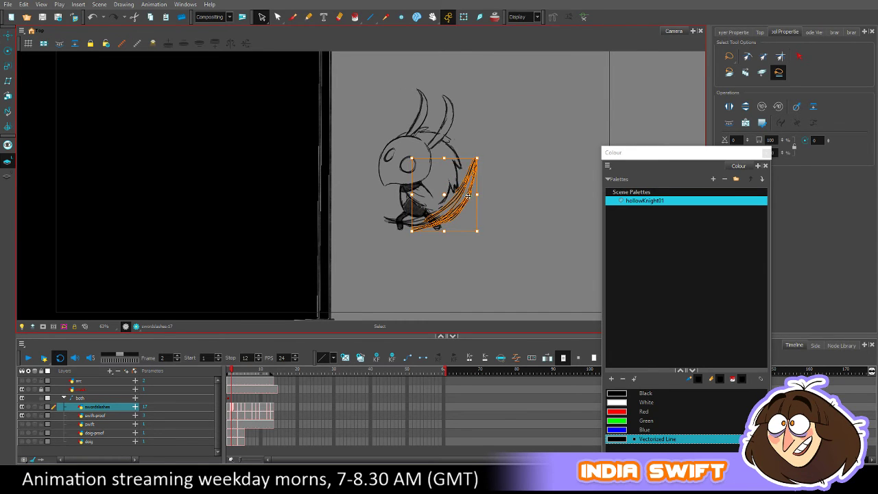
key(Delete)
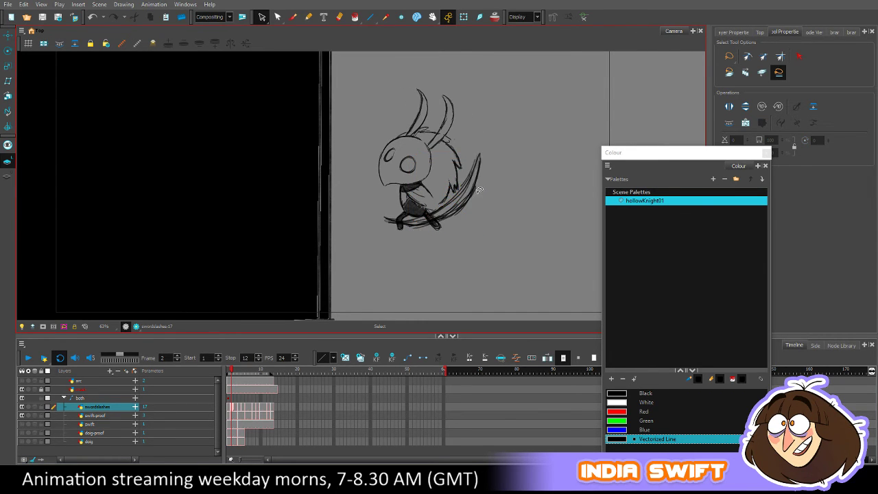
key(ctrl+z)
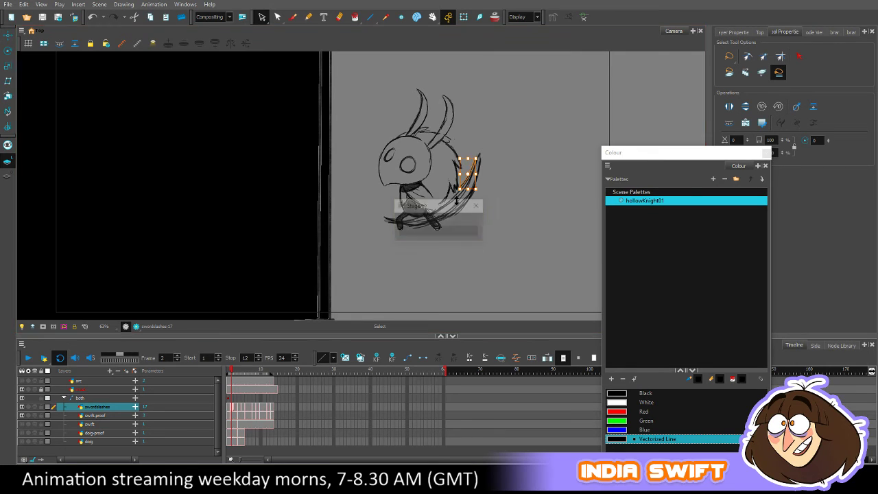
key(Delete)
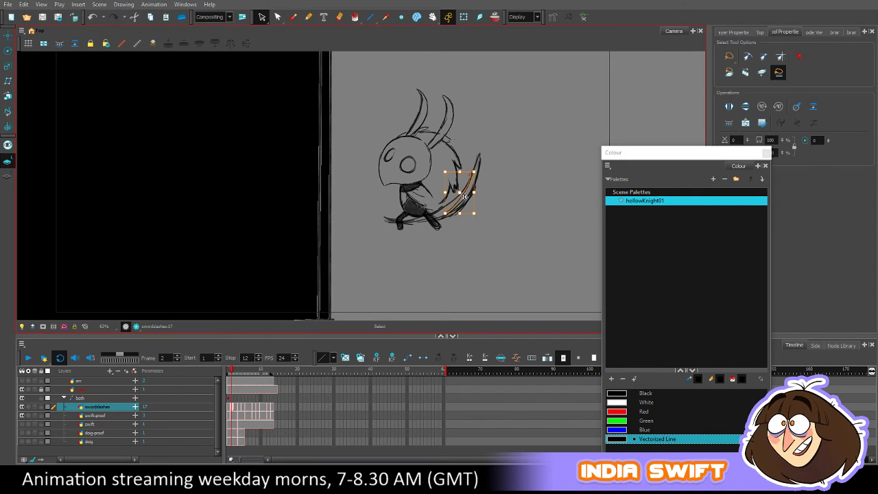
- Play the animation loop from frame 1 and scrub back to frame 7 to review the slashes
drag(233, 375, 197, 373)
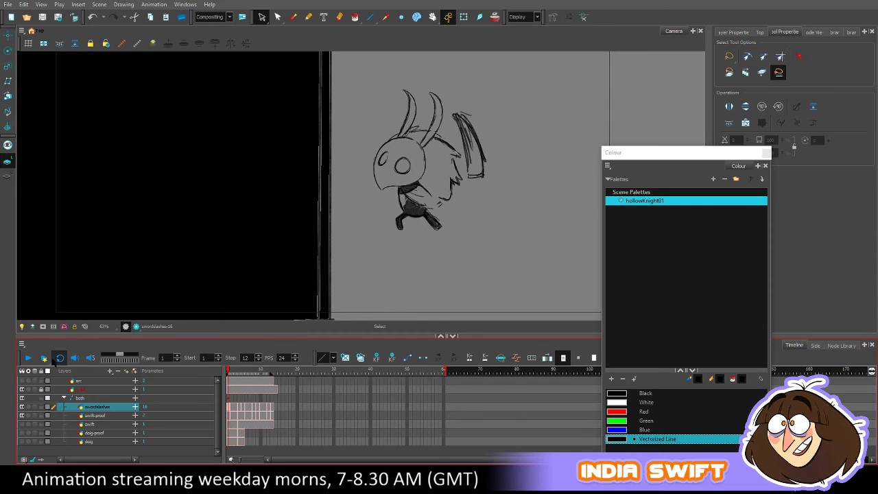
click(29, 358)
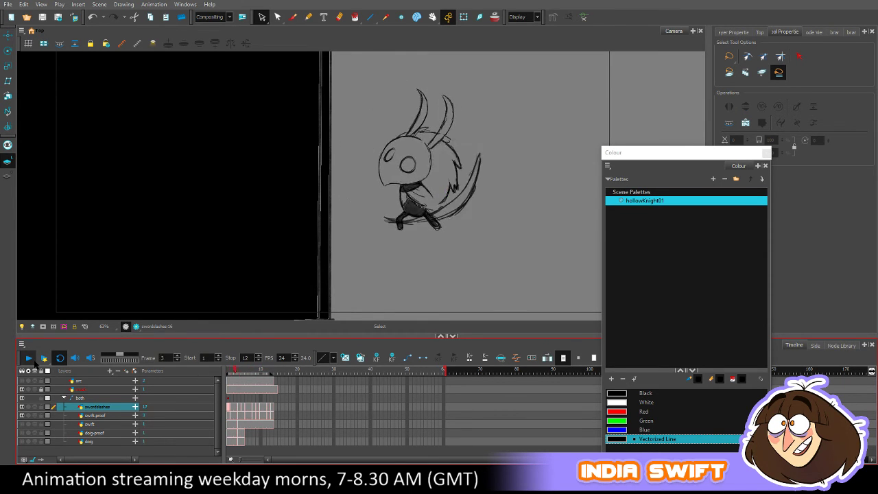
click(29, 358)
mouse_move(266, 368)
mouse_down()
mouse_move(252, 369)
mouse_move(275, 369)
mouse_move(251, 371)
mouse_up()
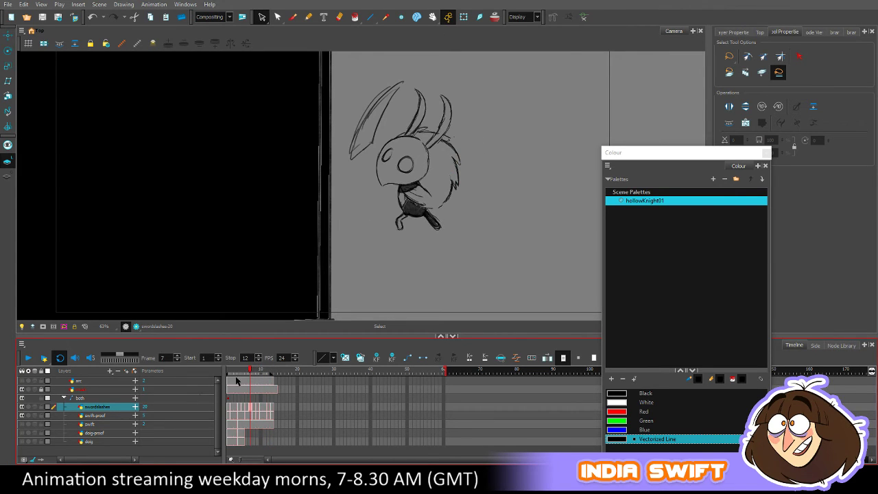
- Hide the swordslashes layer and add a new vector drawing layer named Drawing
click(21, 406)
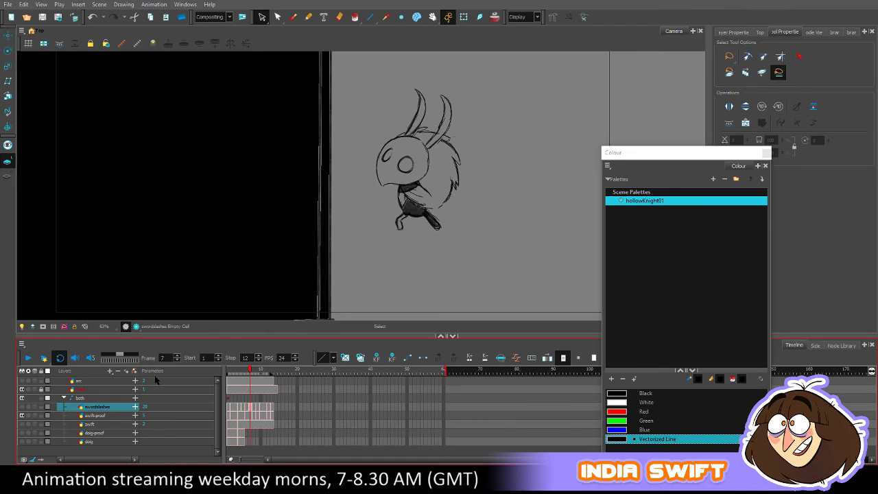
click(126, 373)
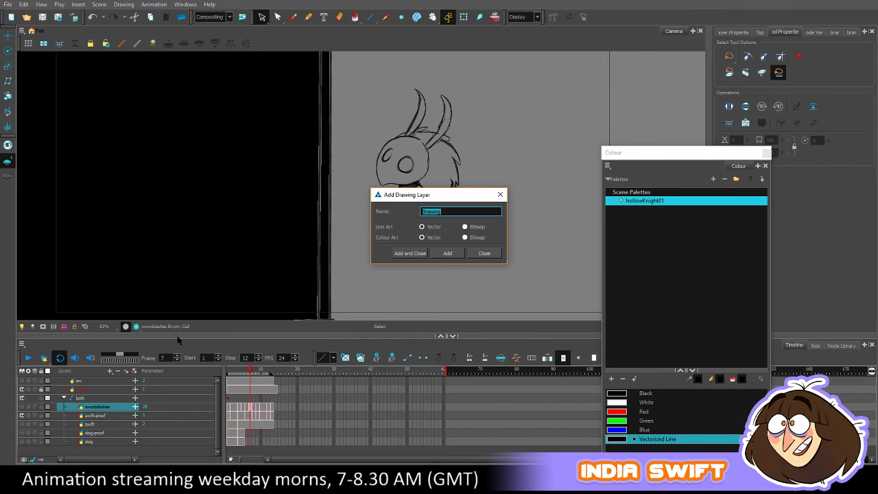
click(431, 250)
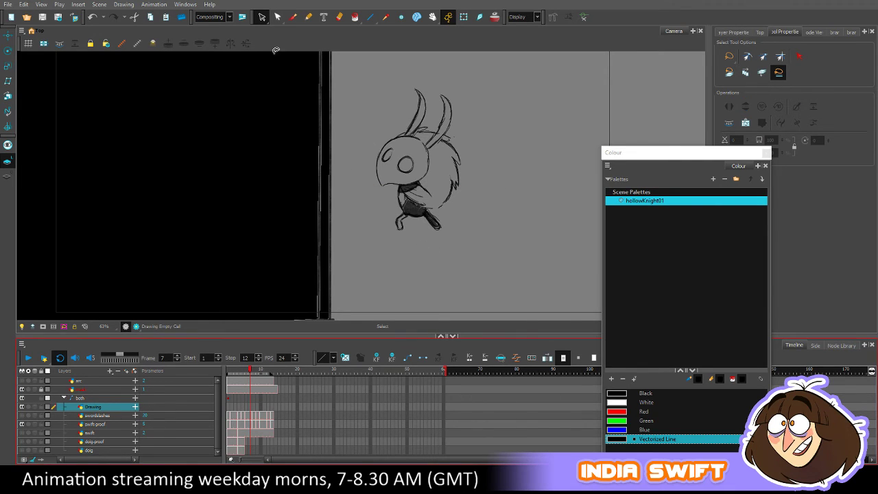
- Brush a large crescent slash on frame 7 of the Drawing layer, sweeping from before the face under the feet to behind the cape
click(293, 16)
mouse_move(352, 123)
mouse_down()
mouse_move(387, 208)
mouse_move(380, 199)
mouse_move(465, 187)
mouse_move(450, 202)
mouse_move(487, 151)
mouse_up()
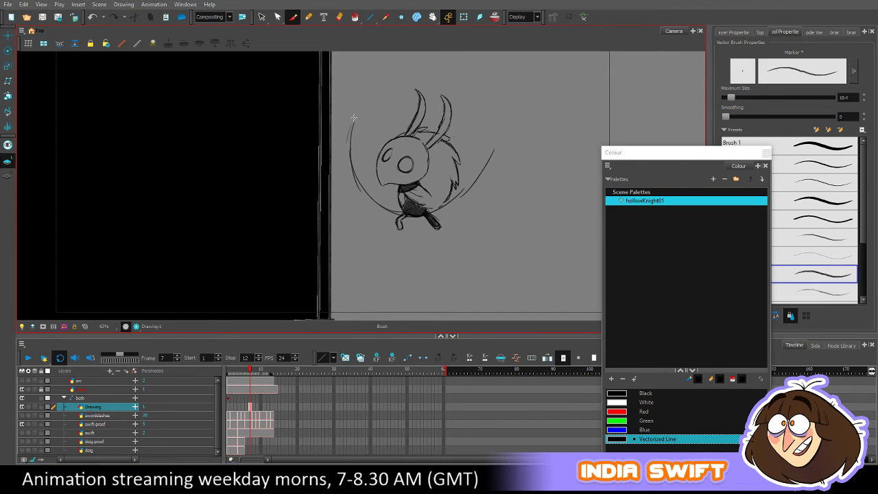
mouse_move(353, 118)
mouse_down()
mouse_move(351, 198)
mouse_move(345, 171)
mouse_move(398, 223)
mouse_move(464, 199)
mouse_move(491, 158)
mouse_up()
mouse_move(351, 136)
mouse_down()
mouse_move(401, 226)
mouse_move(465, 197)
mouse_move(491, 155)
mouse_up()
mouse_move(348, 156)
mouse_down()
mouse_move(398, 218)
mouse_move(458, 199)
mouse_up()
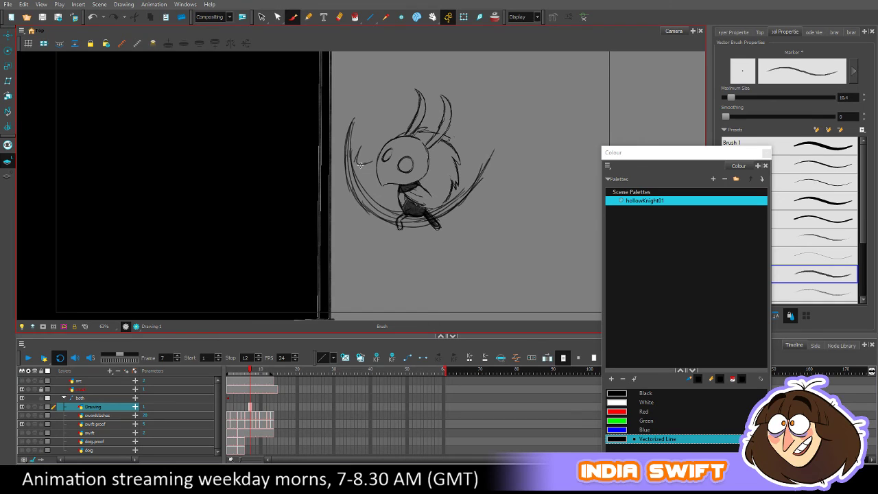
- Brush a short, narrow blade-shaped slash just behind the cape on frame 8 of the Drawing layer
click(253, 406)
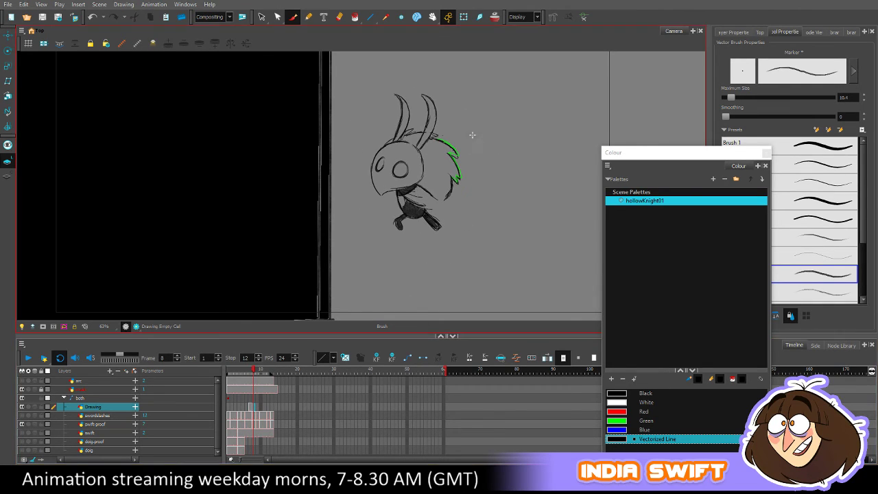
mouse_move(471, 120)
mouse_down()
mouse_move(483, 145)
mouse_move(471, 126)
mouse_move(468, 168)
mouse_move(479, 171)
mouse_move(478, 127)
mouse_move(483, 169)
mouse_move(471, 114)
mouse_up()
key(period)
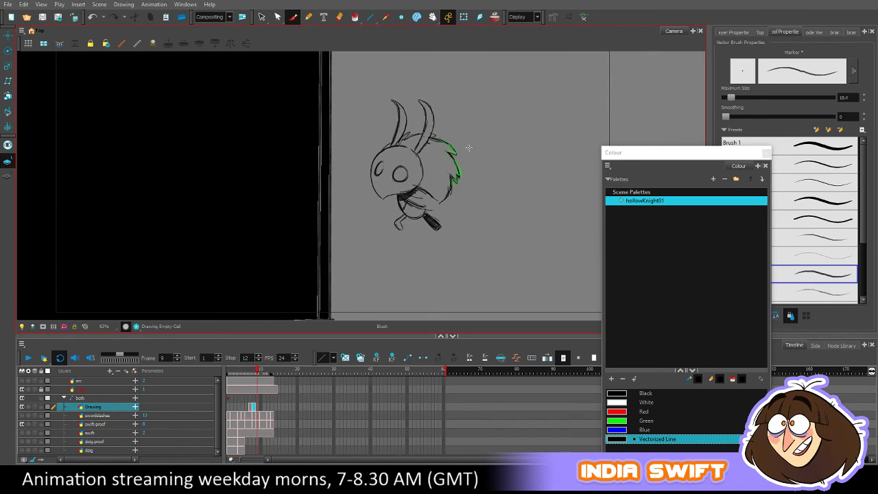
- Brush a short curved slash tapering upward behind the cape on frame 9, closing its base and comparing it with frame 8
drag(464, 120, 470, 151)
drag(464, 114, 482, 150)
mouse_move(460, 112)
mouse_down()
mouse_move(469, 161)
mouse_move(480, 166)
mouse_up()
key(.)
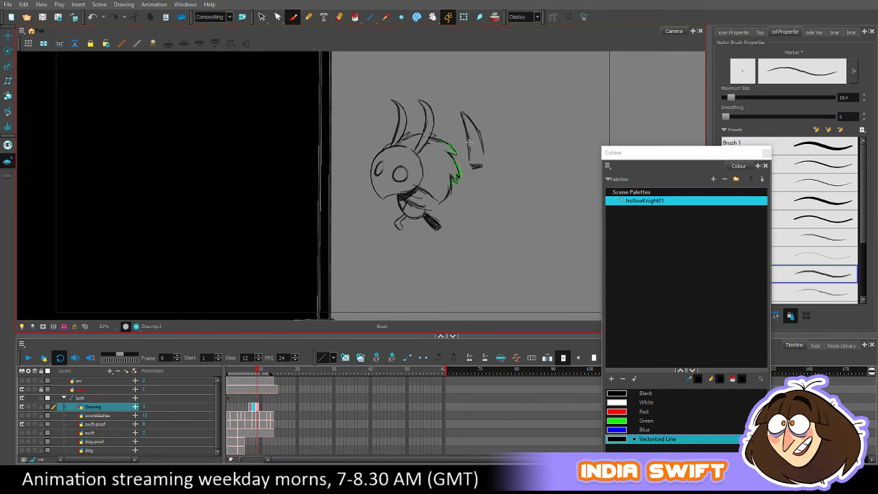
drag(470, 142, 470, 169)
key(comma)
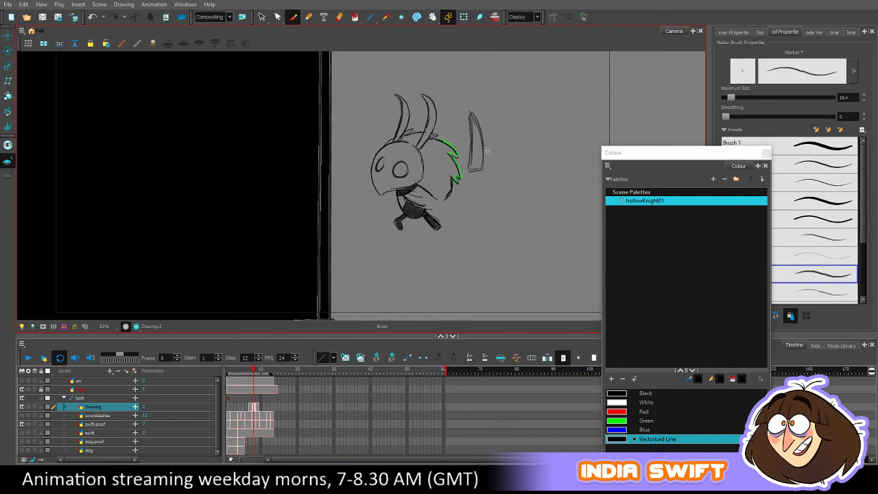
key(.)
mouse_move(471, 169)
mouse_down()
mouse_move(464, 112)
mouse_move(483, 167)
mouse_up()
key(comma)
key(period)
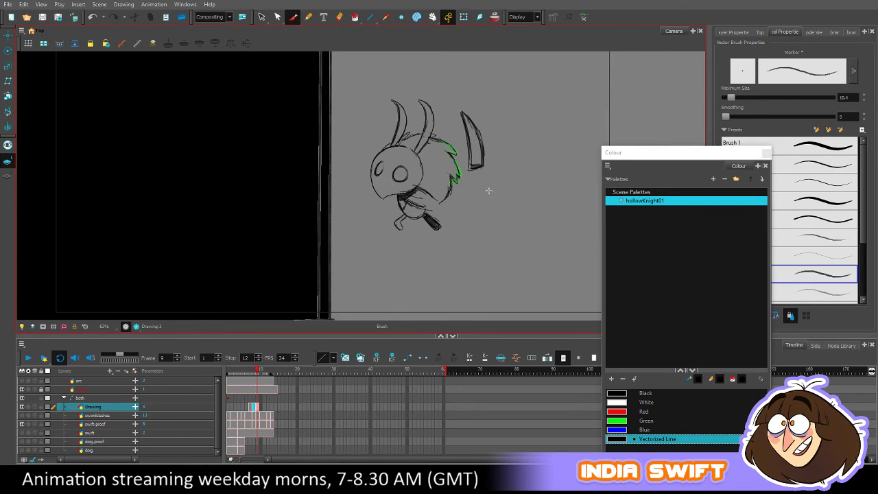
- Repeat the frame 9 slash on frame 10 as a separate drawing and nudge it slightly
key(period)
key(comma)
click(262, 16)
drag(456, 117, 463, 180)
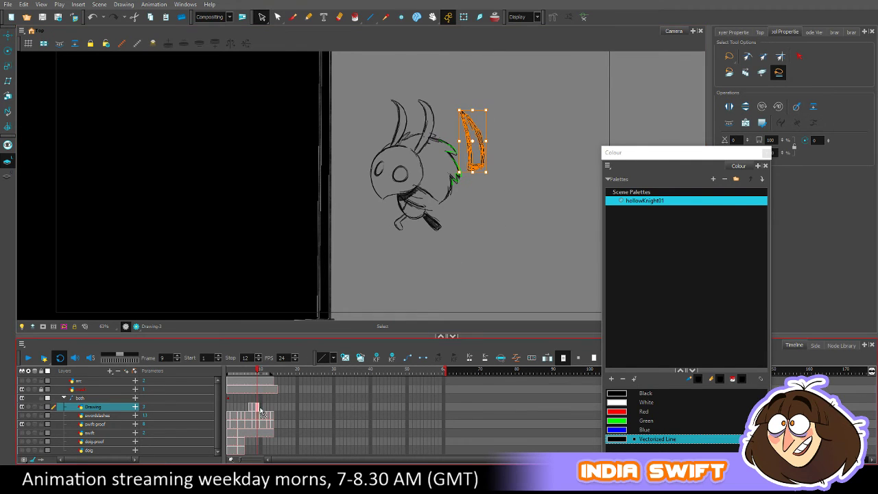
key(period)
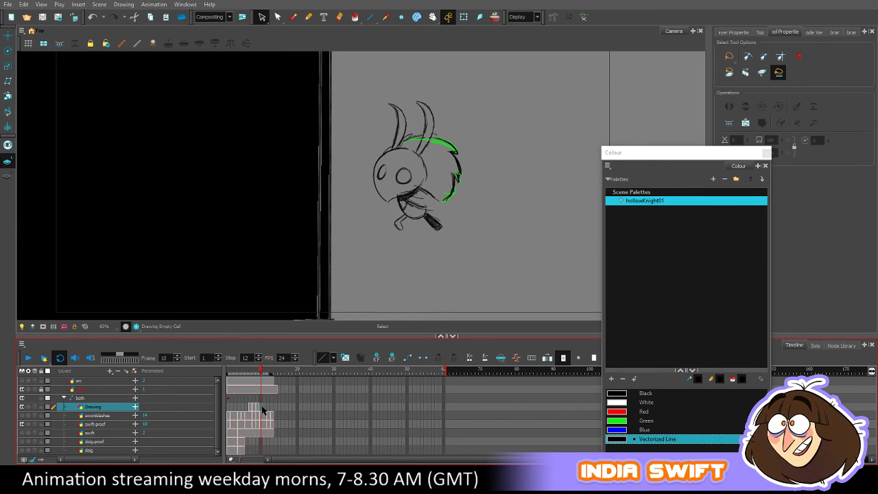
key(F5)
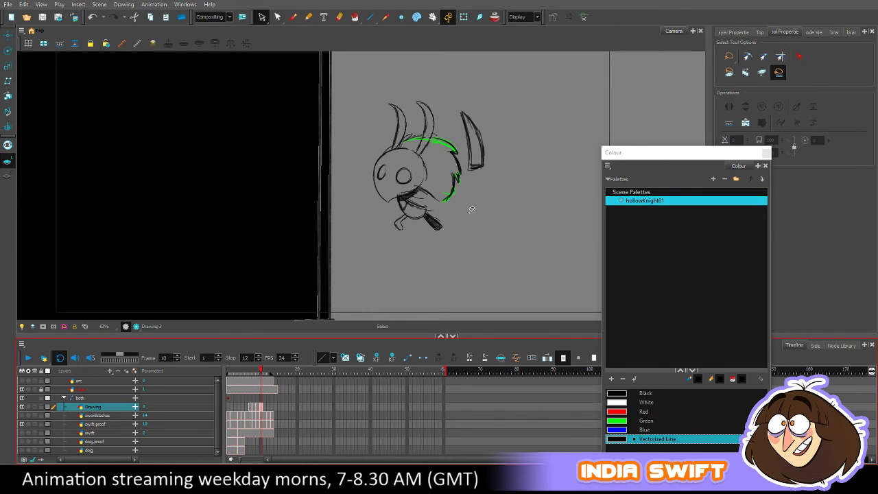
drag(481, 93, 490, 158)
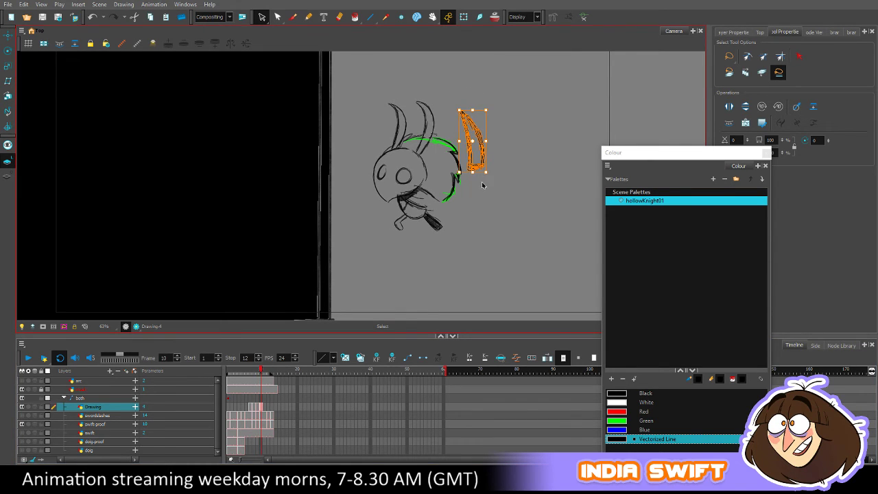
click(482, 183)
drag(479, 167, 487, 164)
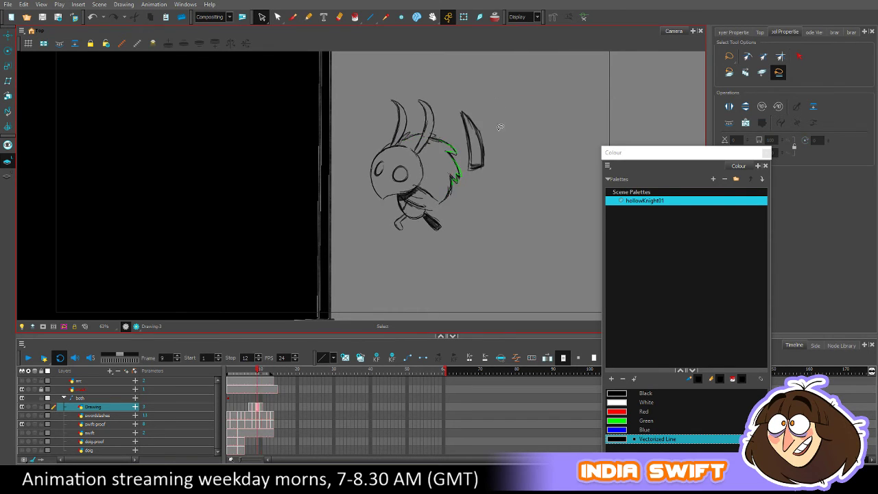
- Extend the frame 10 slash through frame 11 on the Drawing layer
key(.)
key(.)
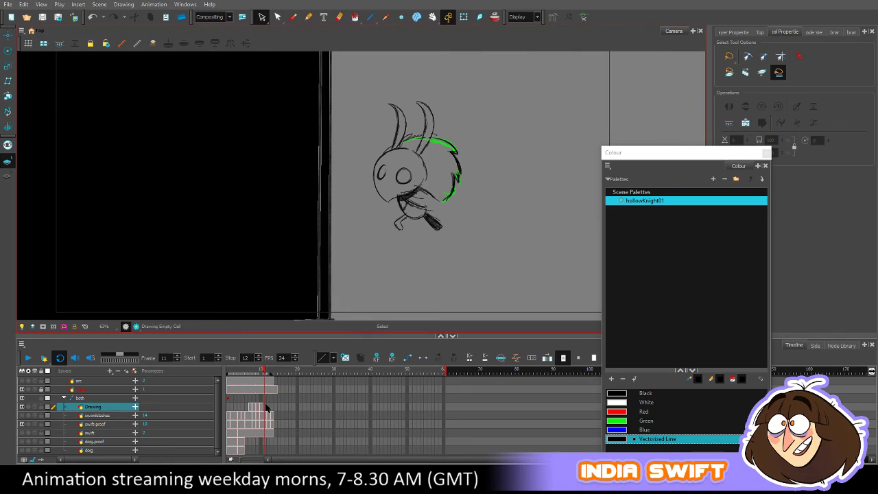
click(265, 409)
key(F5)
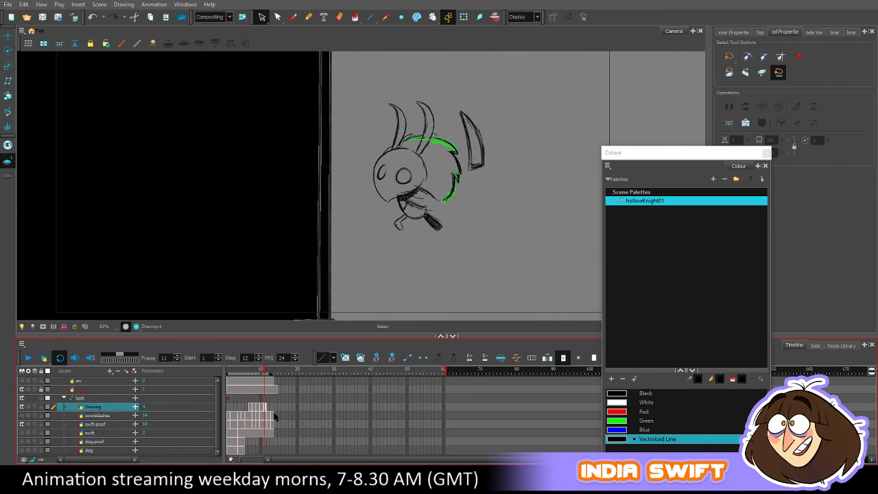
click(269, 408)
click(251, 410)
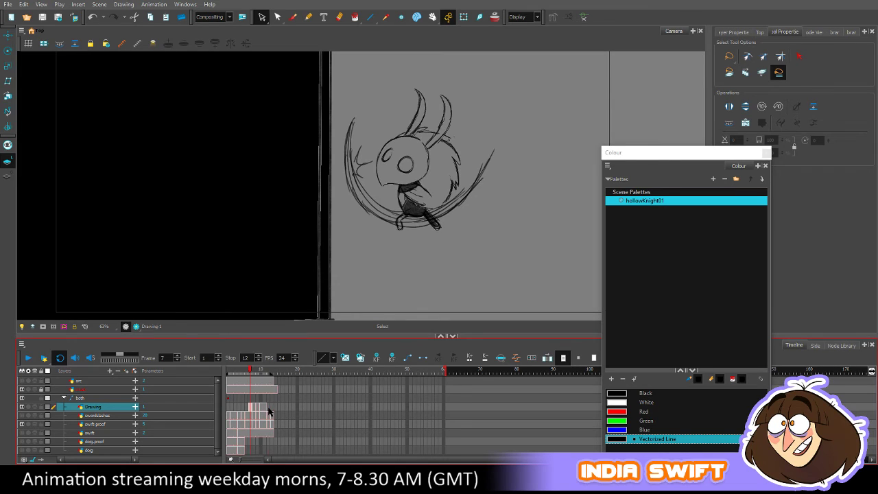
click(268, 410)
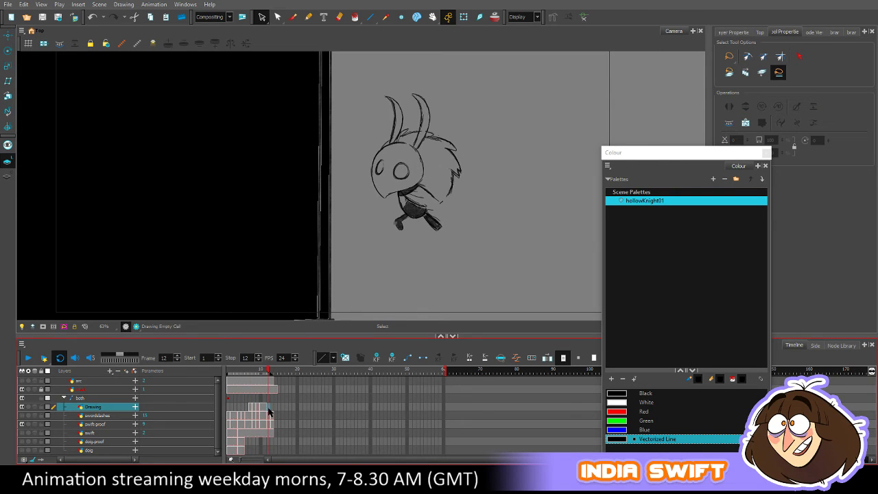
click(229, 410)
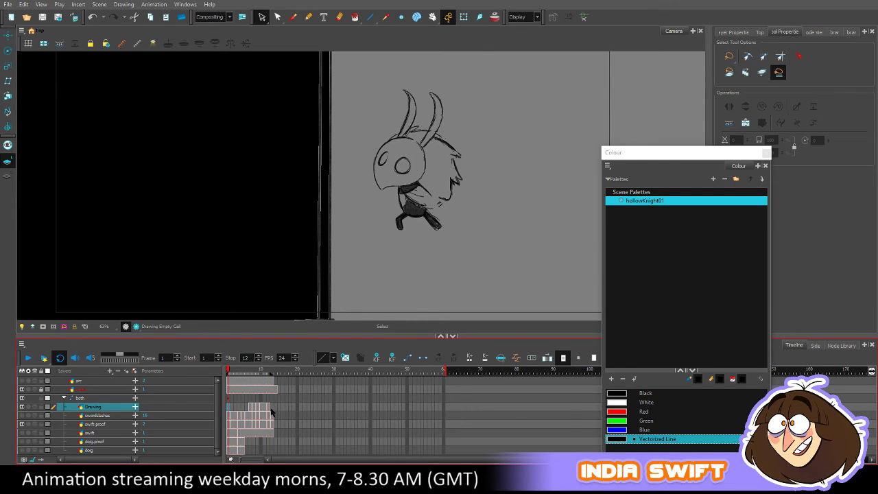
click(268, 409)
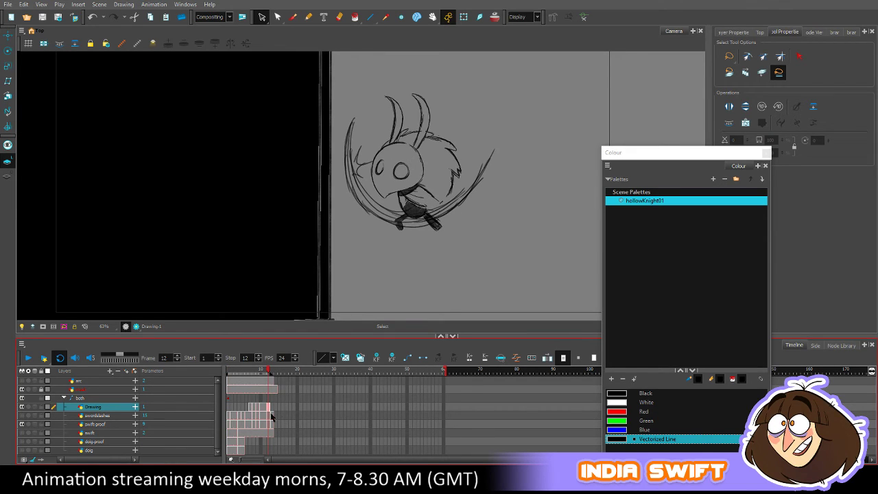
key(Delete)
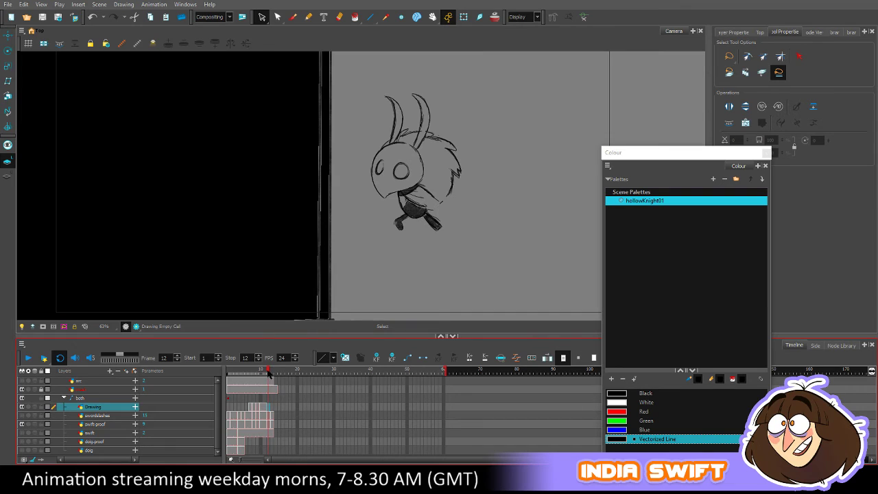
drag(268, 372, 272, 371)
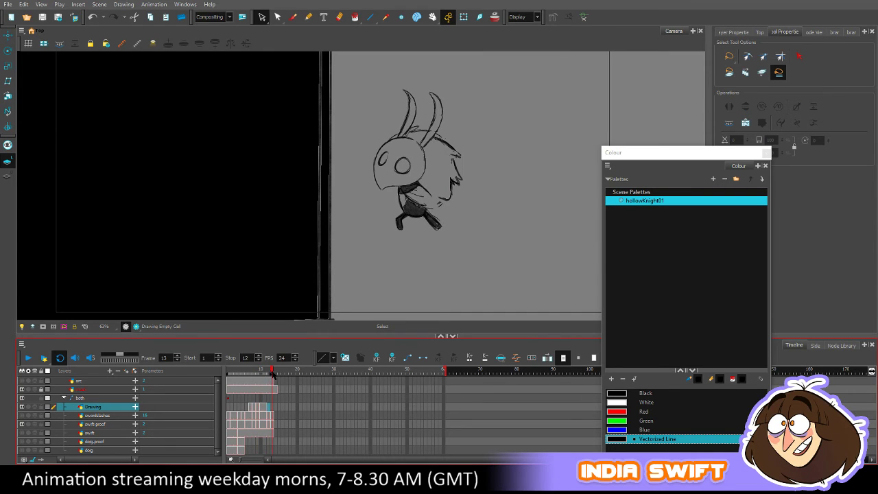
- Extend the short slash through frame 12 and paste a copy of the frame 10 slash on frame 1
click(268, 409)
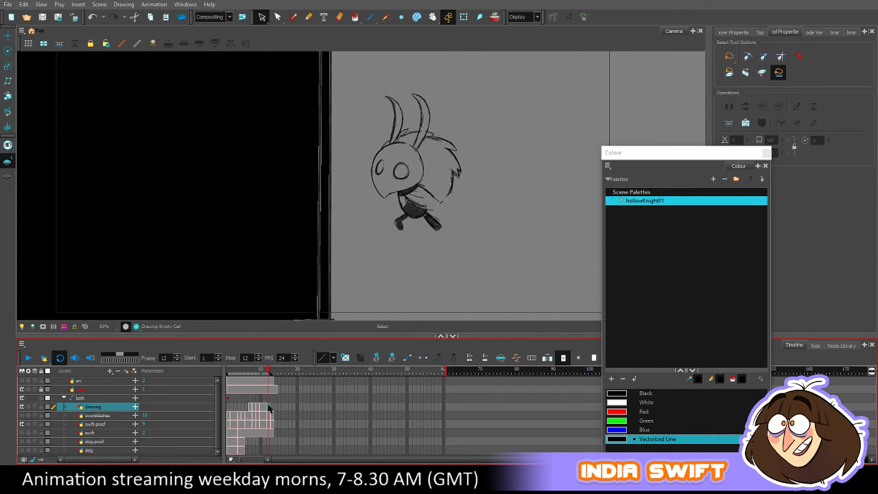
key(F5)
click(262, 408)
click(228, 409)
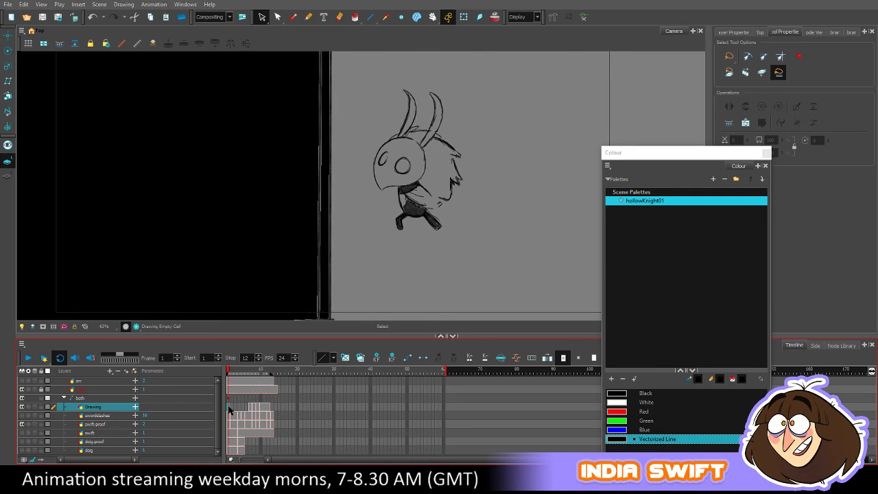
key(ctrl+v)
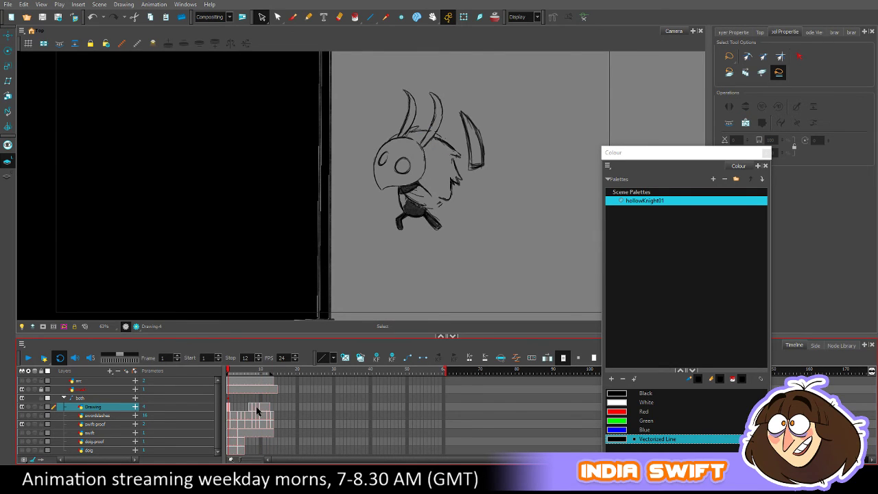
- Copy the large crescent slash from frame 7 to frame 2 of the Drawing layer
click(257, 410)
click(255, 409)
click(250, 409)
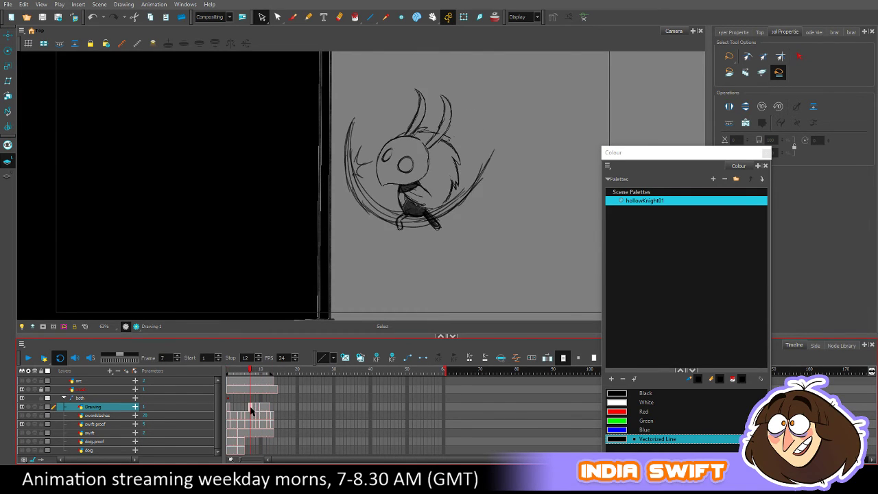
click(231, 410)
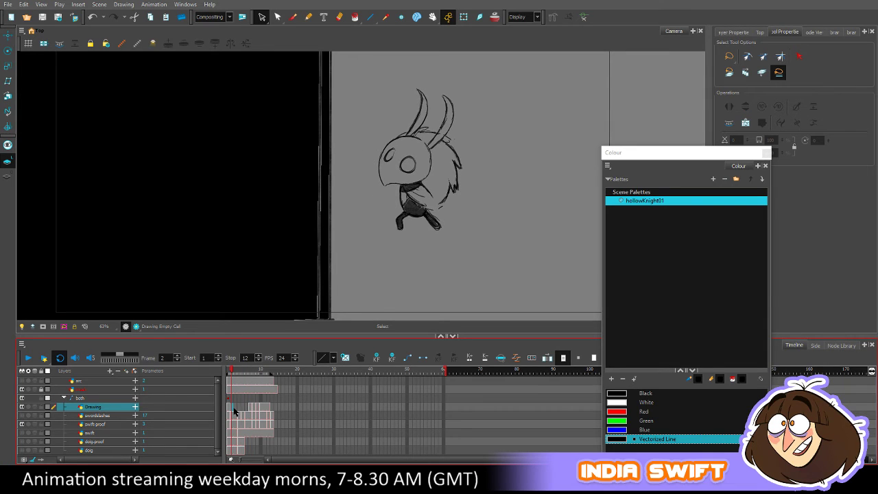
key(ctrl+v)
- Brush a narrow curved slash in front of the face on frame 3 of the Drawing layer
click(238, 409)
click(239, 406)
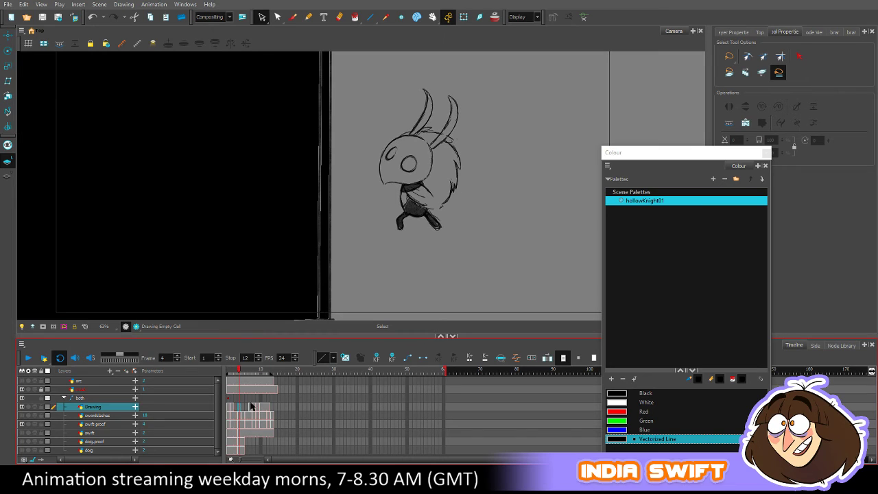
click(237, 410)
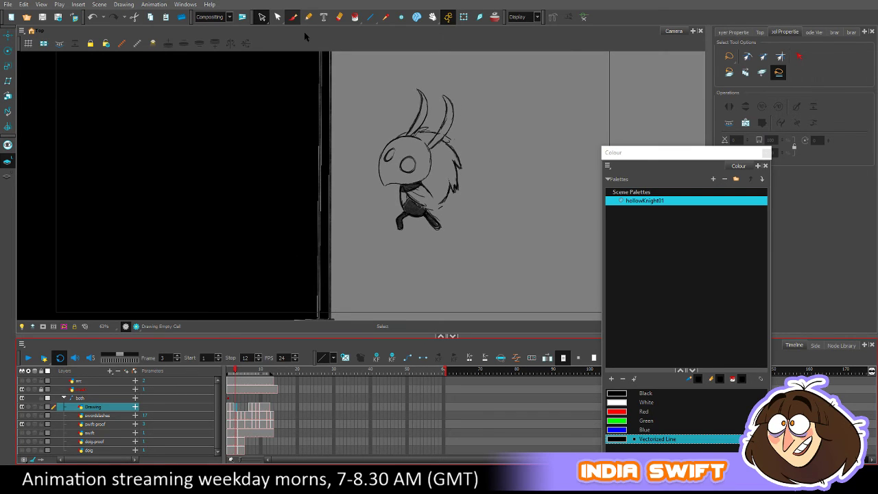
click(293, 17)
drag(361, 112, 349, 141)
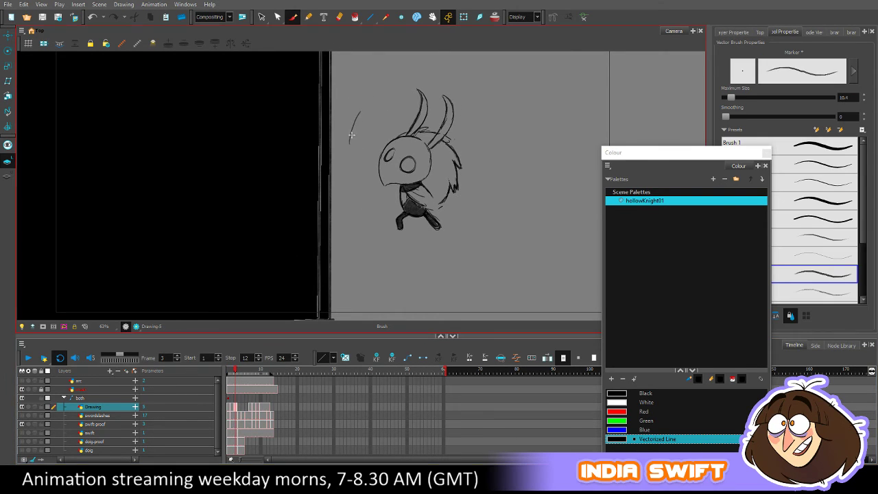
drag(371, 104, 359, 157)
drag(366, 127, 360, 172)
- Brush a similar curved slash on frame 4, with its upper tip leaning closer to the horns
key(.)
drag(360, 143, 373, 109)
mouse_move(370, 110)
mouse_down()
mouse_move(348, 147)
mouse_move(363, 140)
mouse_move(359, 159)
mouse_up()
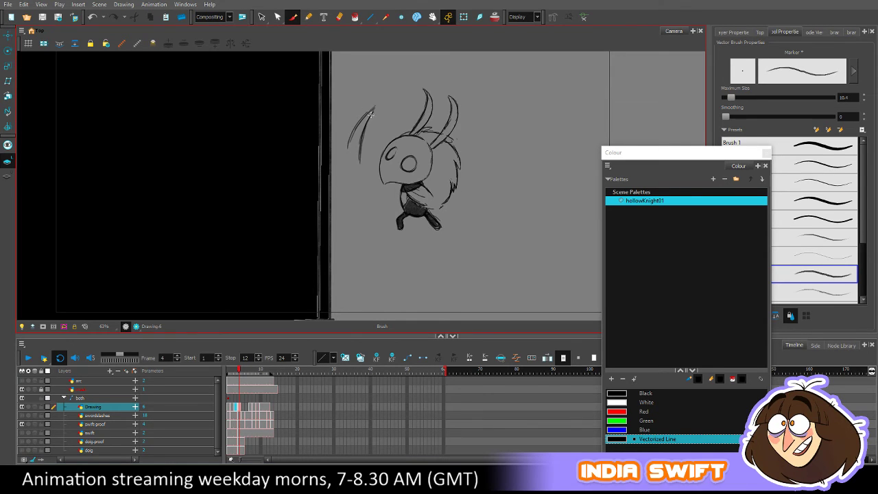
drag(375, 105, 346, 161)
- Select the strokes of the frame 4 slash, adjust their position slightly and check them against frame 3
click(262, 16)
mouse_move(347, 145)
mouse_down()
mouse_move(370, 140)
mouse_move(361, 141)
mouse_up()
click(378, 127)
key(.)
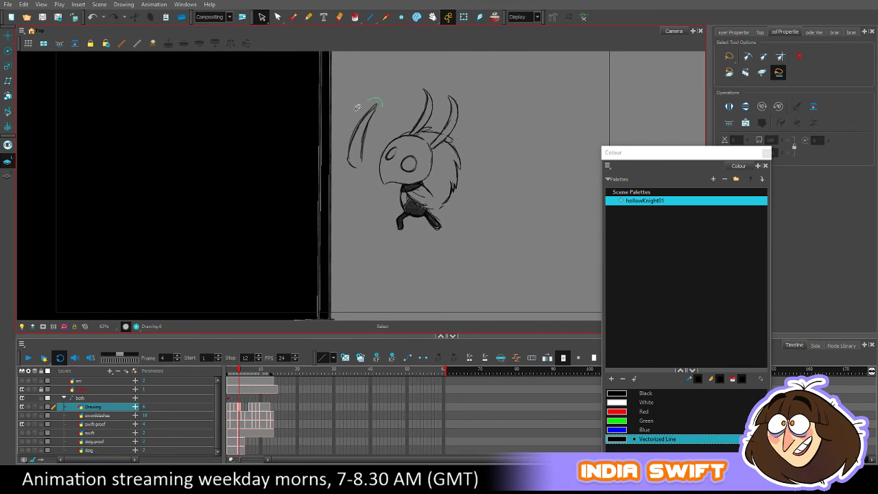
drag(357, 107, 363, 150)
click(382, 110)
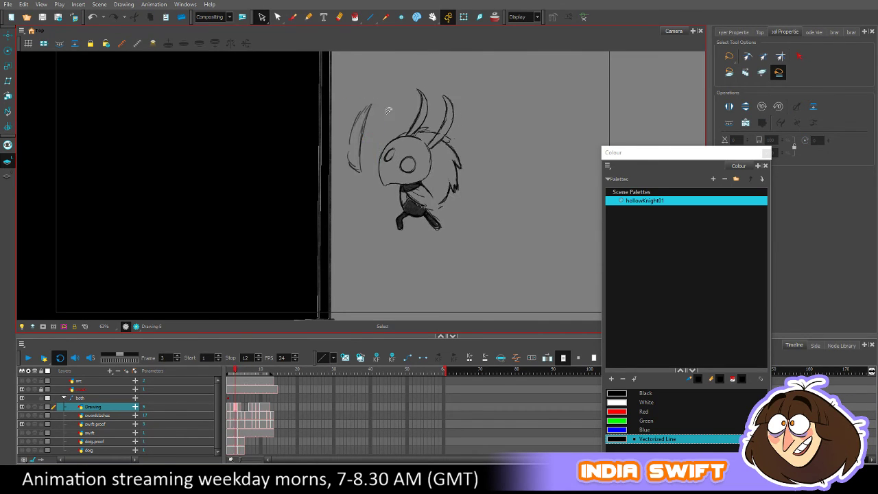
- Brush one more stroke down the inside of the frame 4 slash from its upper tip
key(.)
click(292, 17)
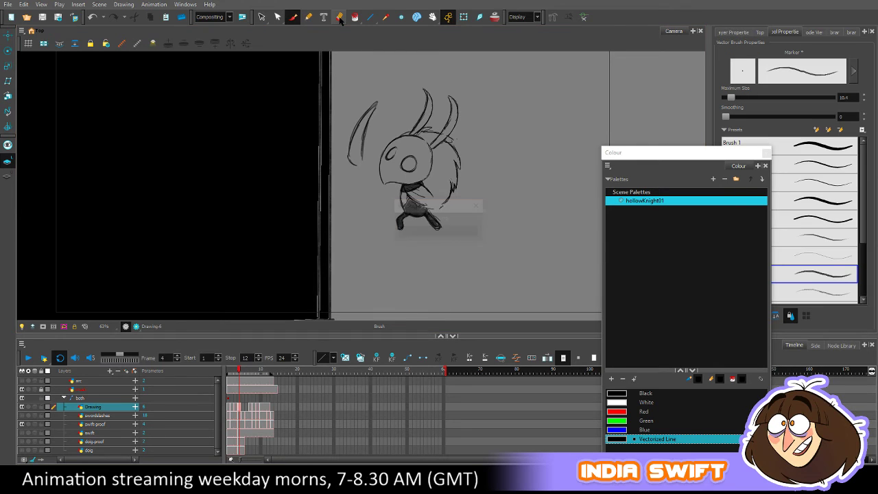
key(.)
drag(375, 103, 356, 157)
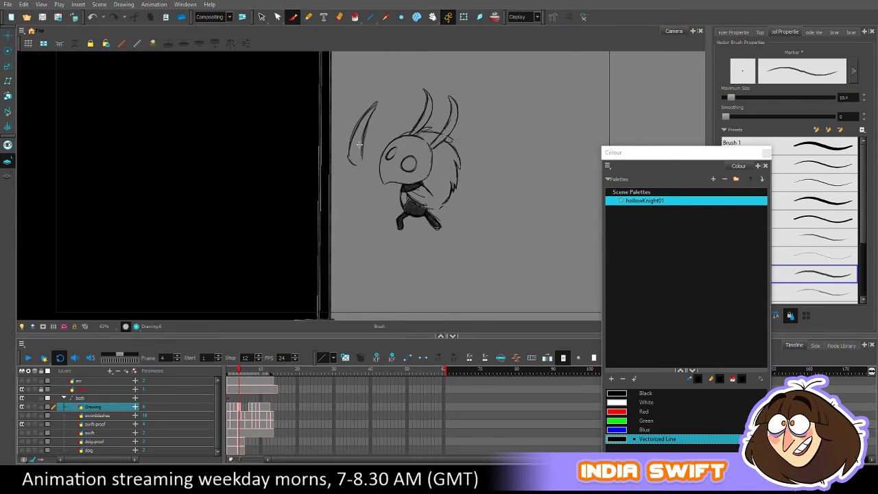
key(.)
- Nudge the frame 4 slash slightly away from the face and extend its drawing through frame 5
click(261, 17)
drag(384, 136, 370, 154)
drag(373, 97, 375, 92)
click(382, 86)
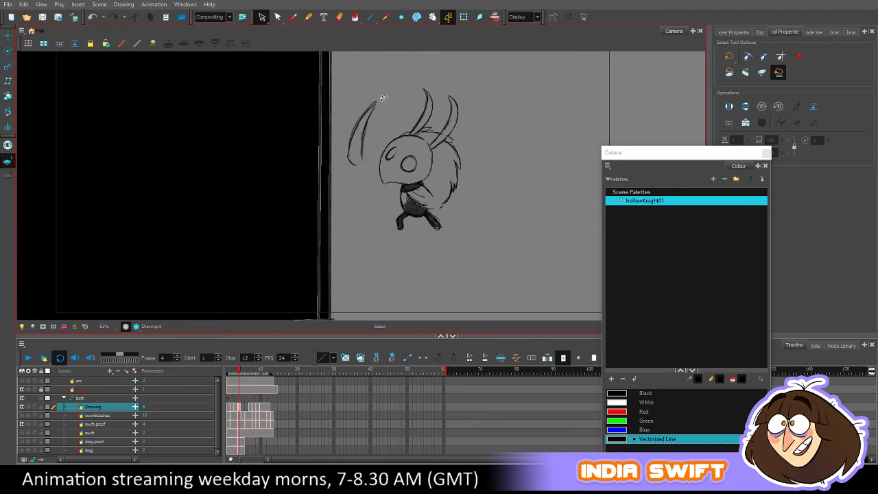
mouse_move(382, 127)
mouse_down()
mouse_move(347, 123)
mouse_move(400, 173)
mouse_up()
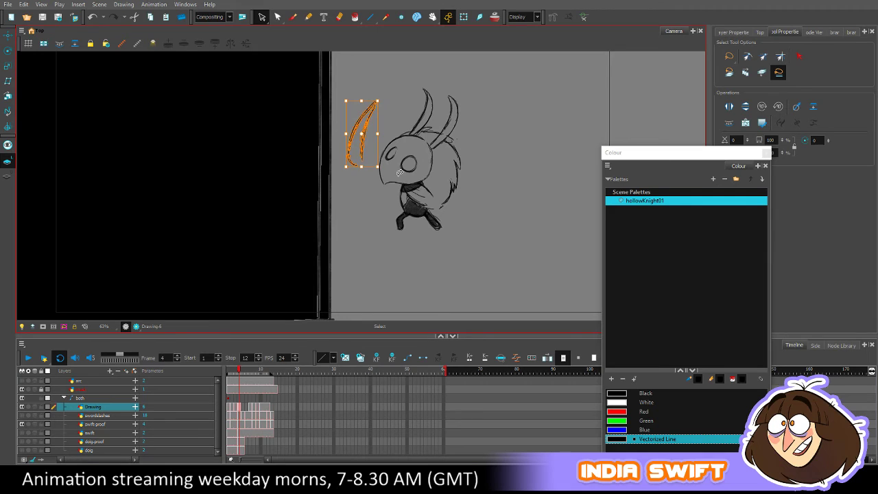
click(400, 173)
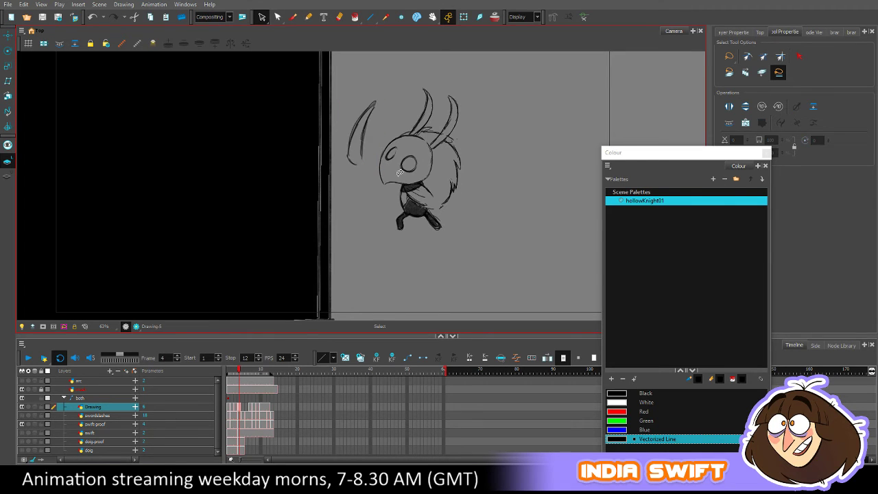
drag(386, 122, 349, 164)
click(386, 98)
click(244, 408)
key(F5)
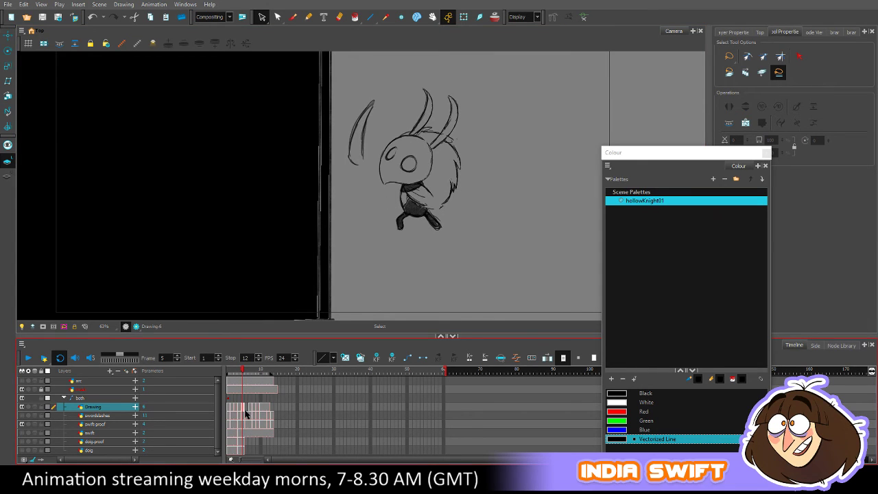
- Duplicate the slash as a separate drawing on frame 5 and adjust the copy's strokes slightly at its upper tip
drag(377, 124, 377, 145)
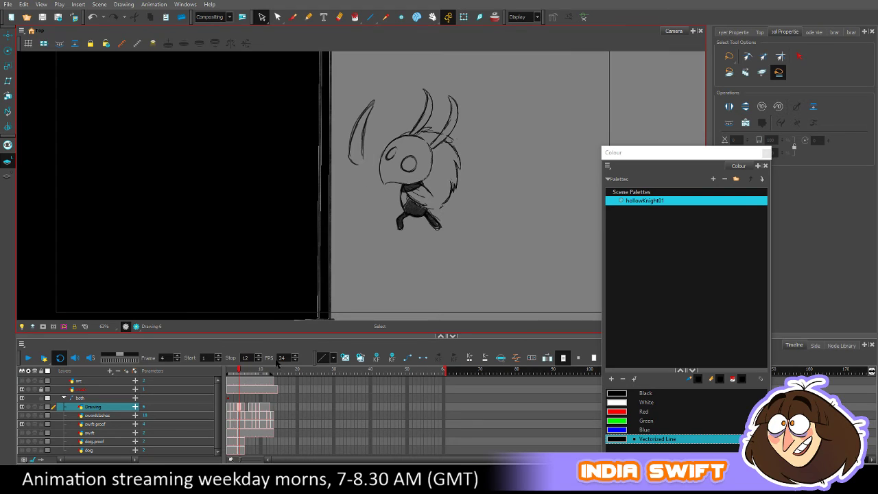
click(243, 407)
key(alt+shift+d)
mouse_move(377, 103)
mouse_down()
mouse_move(339, 133)
mouse_move(386, 98)
mouse_up()
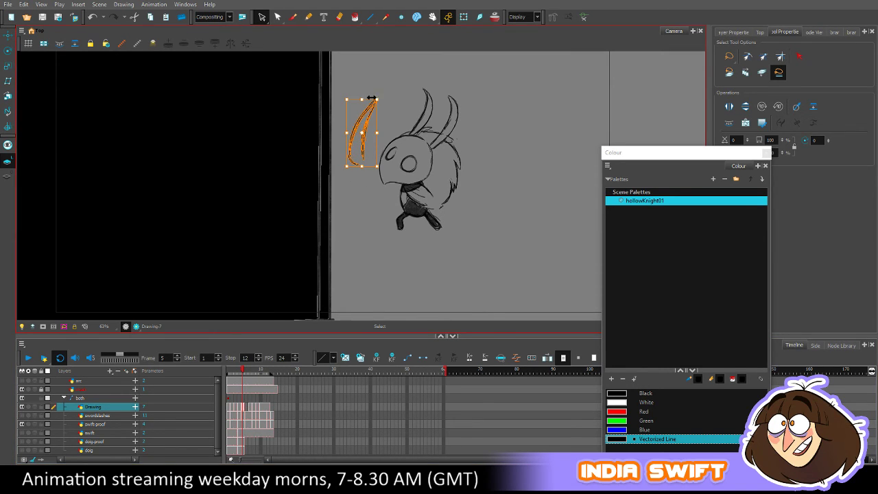
click(397, 96)
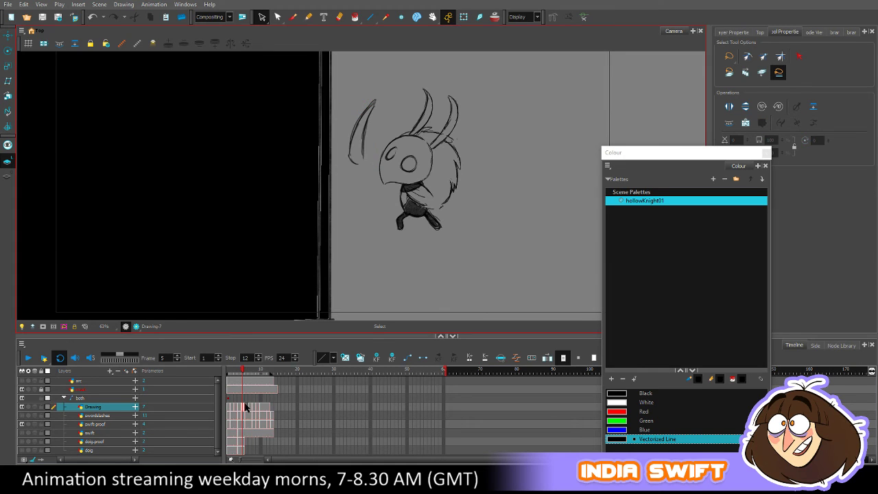
- Play the running and slashing loop from frame 1 and stop it
drag(242, 373, 196, 389)
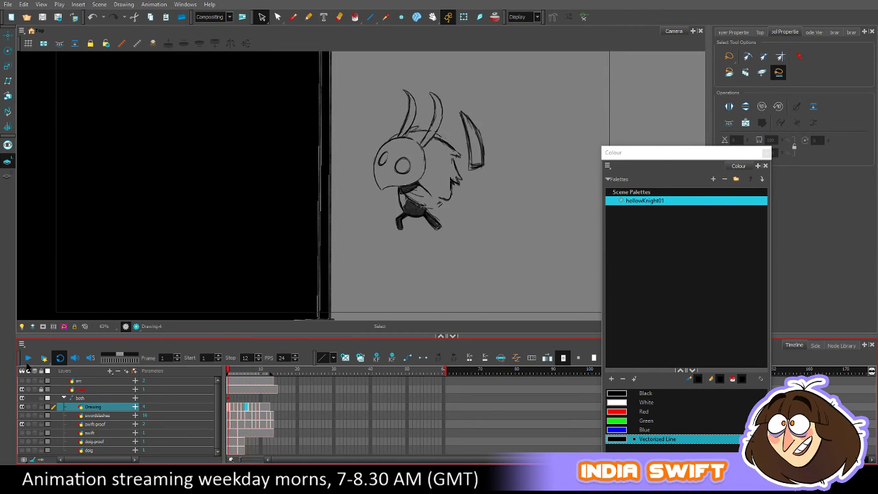
click(27, 358)
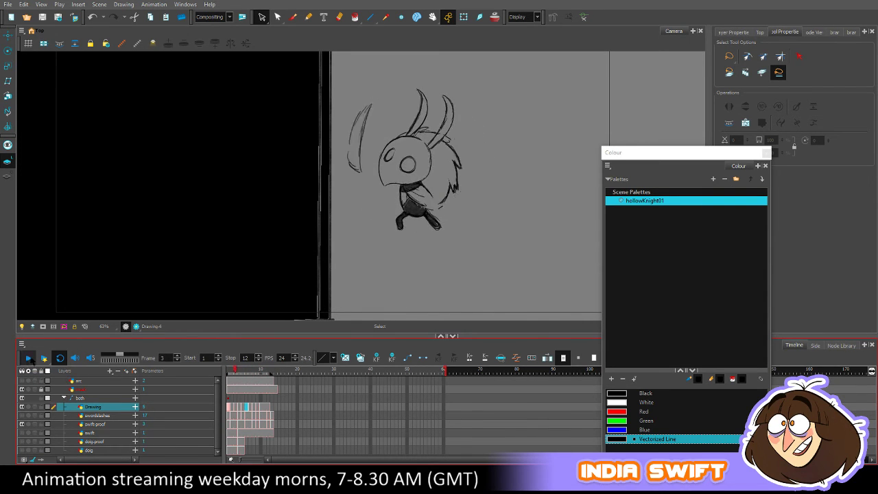
click(28, 357)
- Compare the slash drawings with the body poses across frames 4 to 8 to judge the slash's timing
mouse_move(239, 371)
mouse_down()
mouse_move(227, 370)
mouse_move(249, 361)
mouse_up()
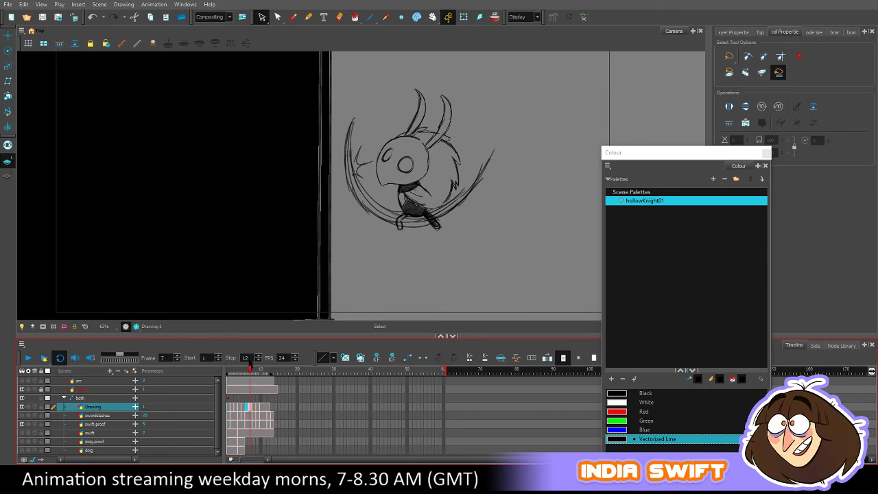
click(246, 366)
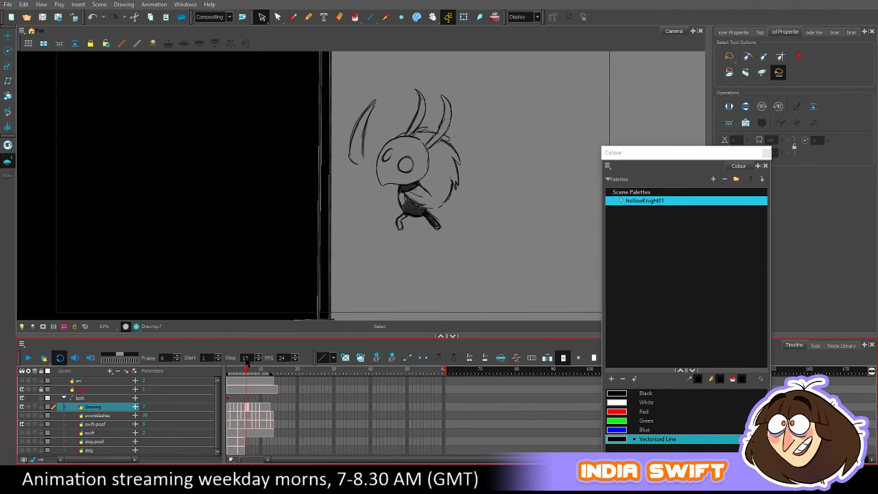
click(243, 367)
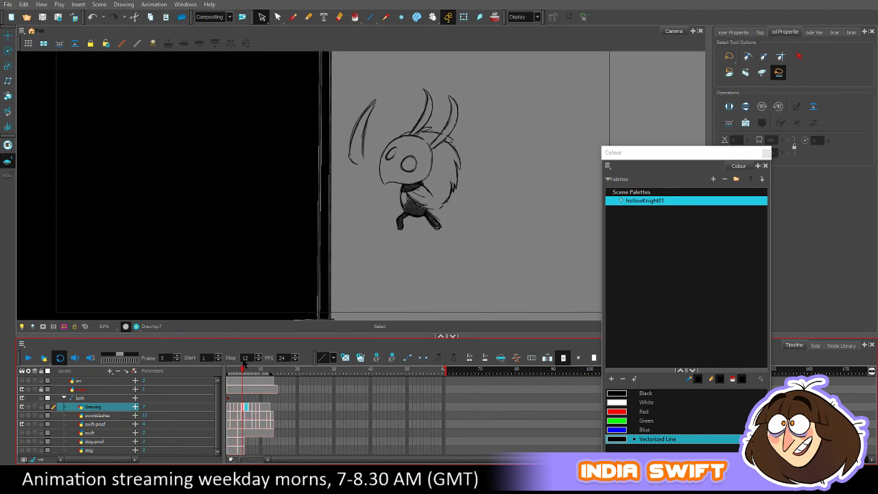
click(246, 406)
click(253, 408)
click(242, 410)
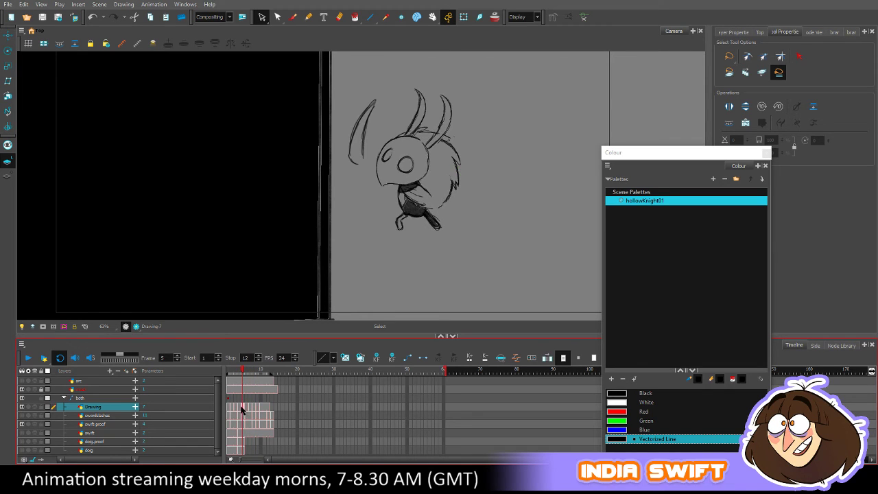
click(239, 409)
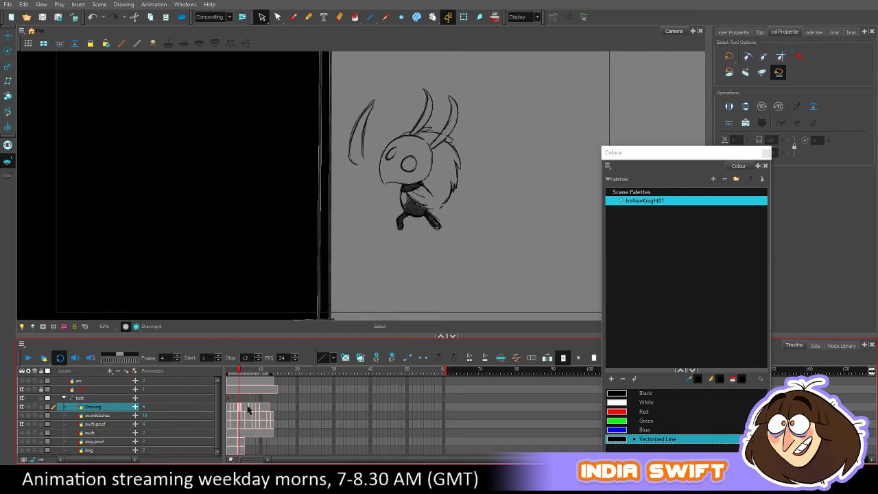
click(247, 409)
click(250, 408)
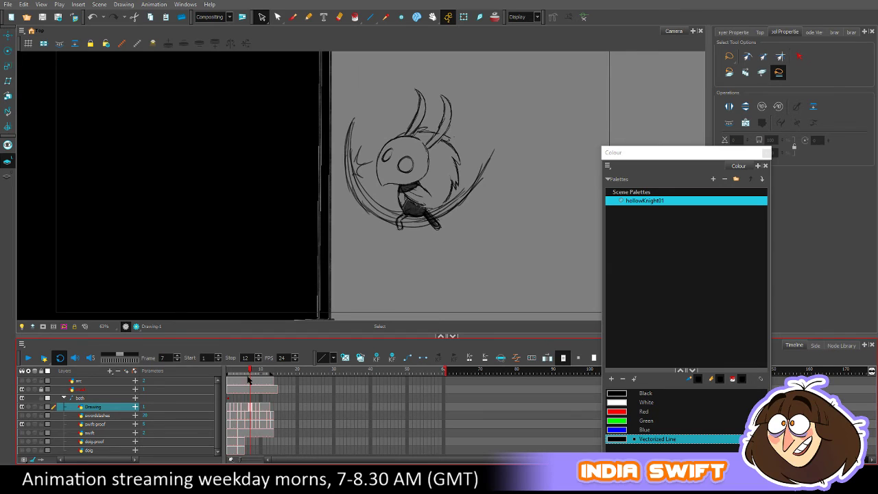
mouse_move(249, 368)
mouse_down()
mouse_move(238, 373)
mouse_move(254, 371)
mouse_up()
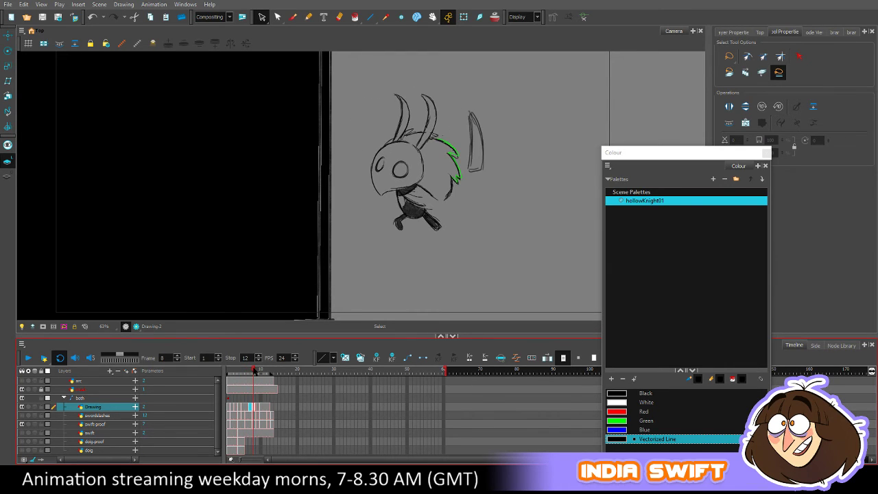
- Extend the frame 6 slash through frame 7 on the Drawing layer and save the scene
click(247, 407)
click(250, 408)
click(247, 407)
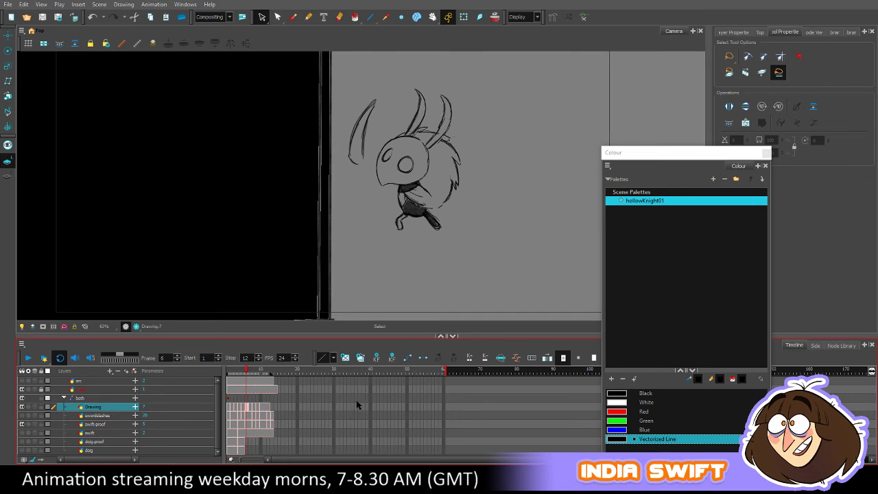
key(plus)
click(272, 405)
mouse_move(249, 374)
mouse_down()
mouse_move(261, 372)
mouse_move(234, 384)
mouse_move(242, 380)
mouse_up()
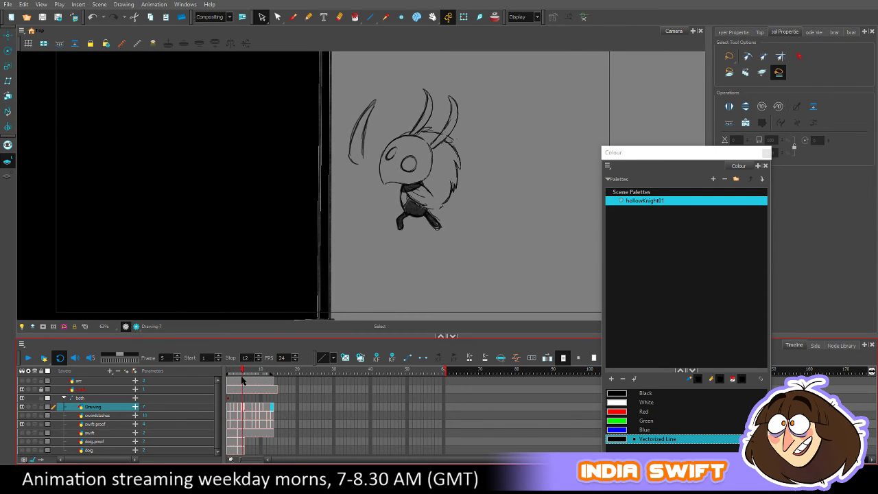
key(ctrl+s)
- Check the extended slash against the frames around it and play the loop
click(249, 400)
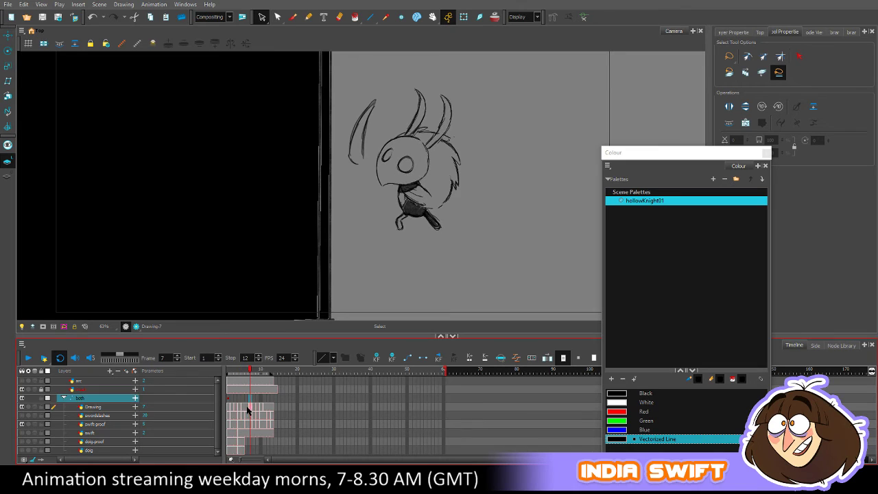
click(242, 409)
mouse_move(244, 410)
mouse_down()
mouse_move(237, 377)
mouse_move(226, 382)
mouse_move(239, 376)
mouse_move(224, 382)
mouse_move(258, 373)
mouse_up()
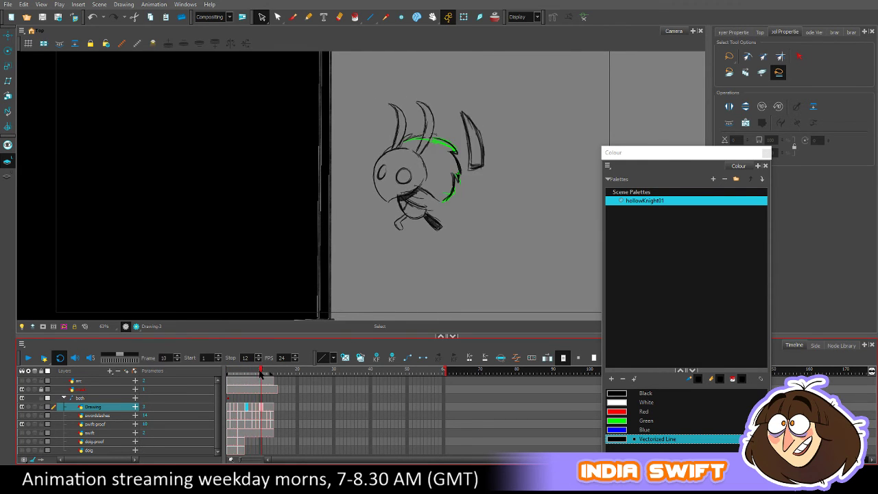
click(28, 357)
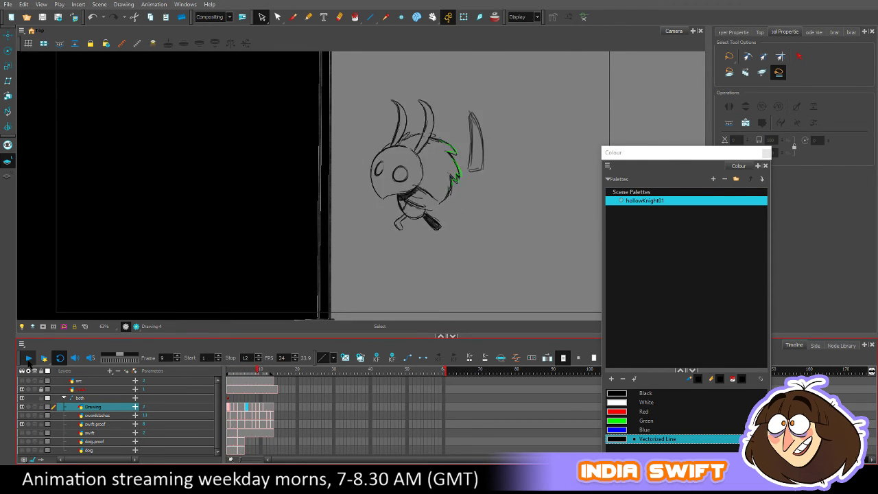
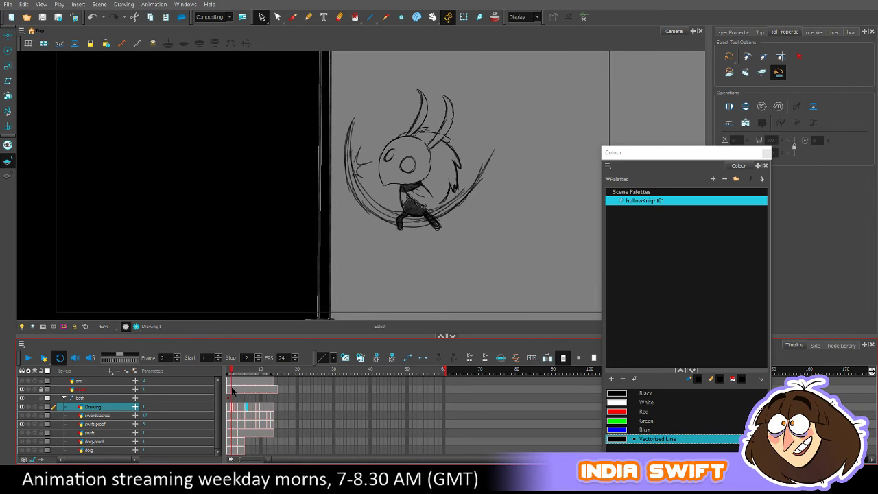
- Retime the swift-proof layer so the lowered-head pose from frame 8 starts on frame 7
click(232, 425)
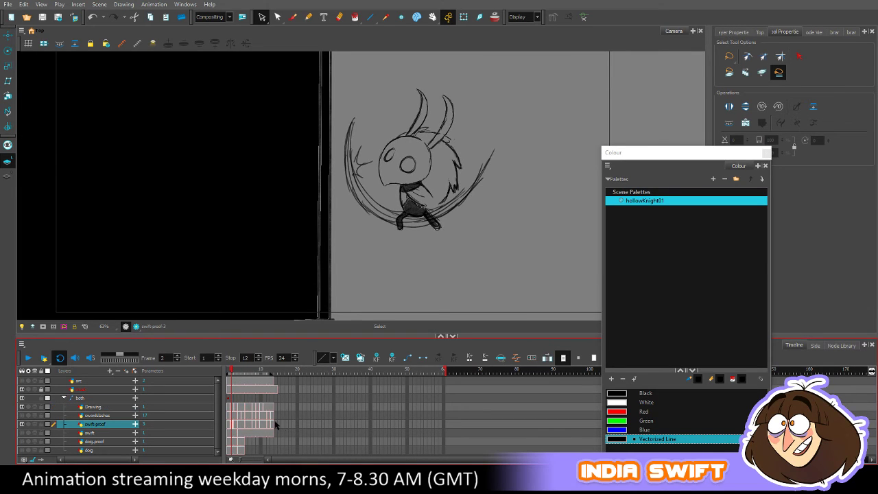
click(247, 425)
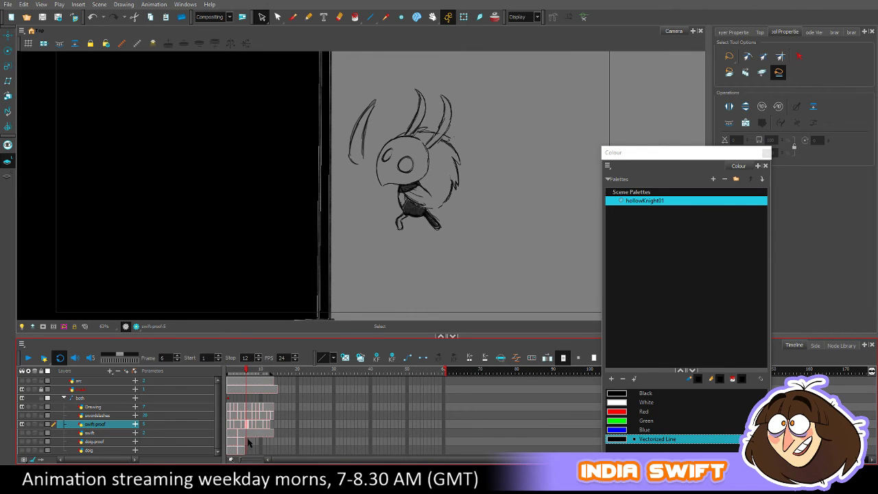
click(255, 424)
click(249, 426)
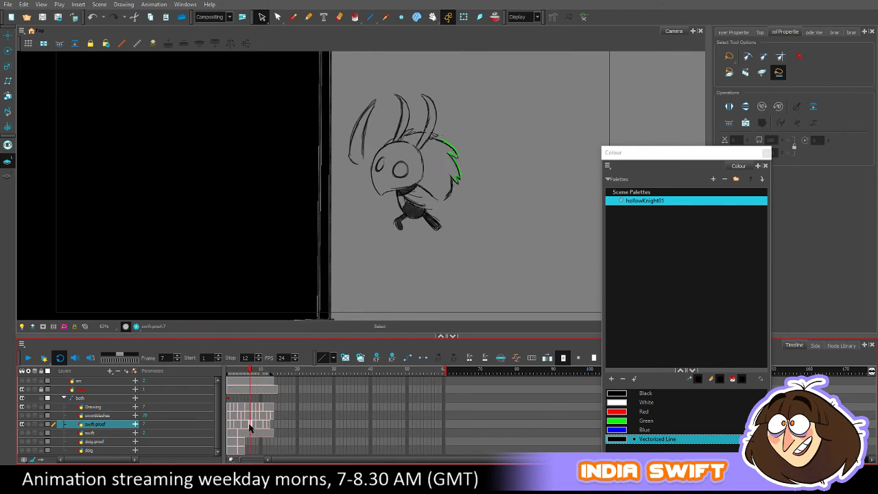
click(254, 426)
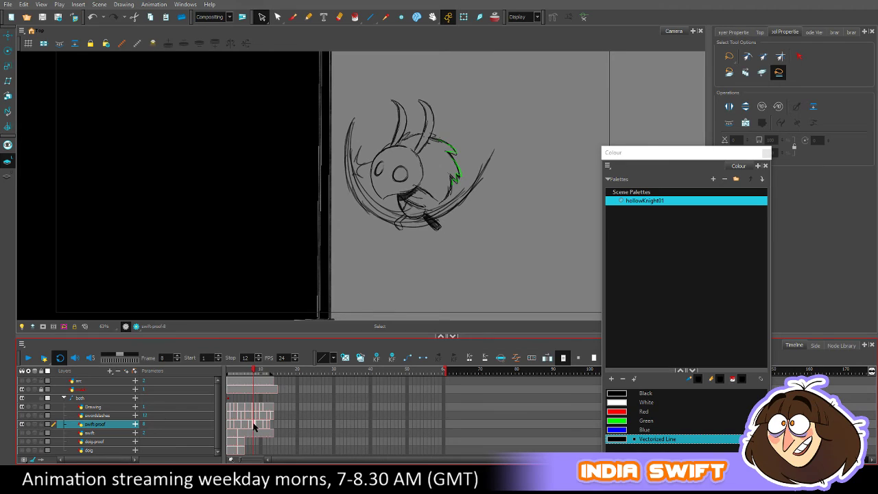
click(249, 430)
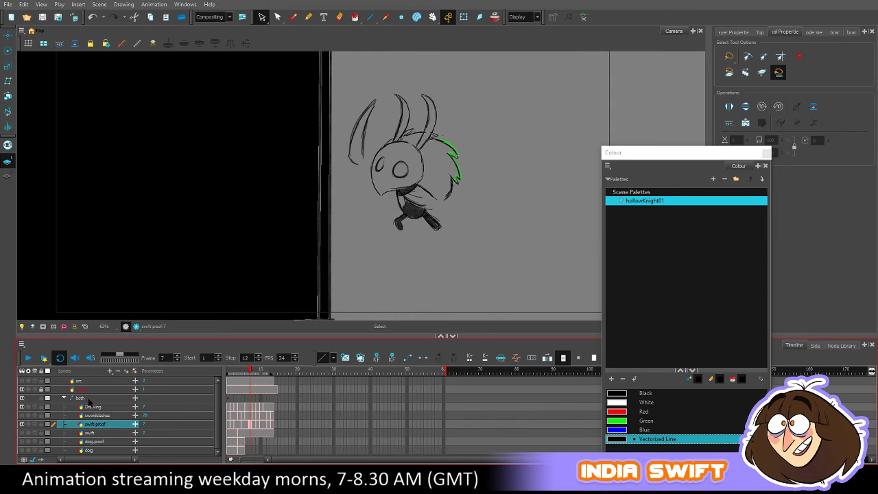
- Play the loop and scrub frames 1 to 8 to check the body poses against the slash timing
click(28, 357)
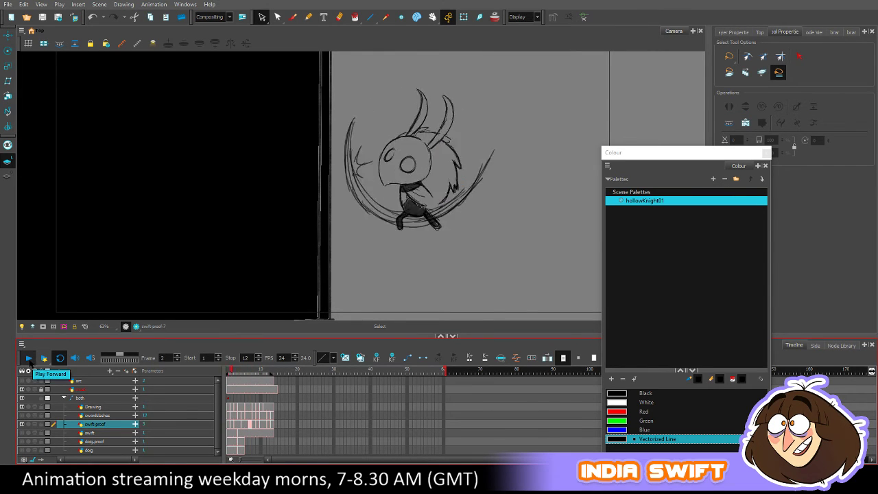
click(29, 357)
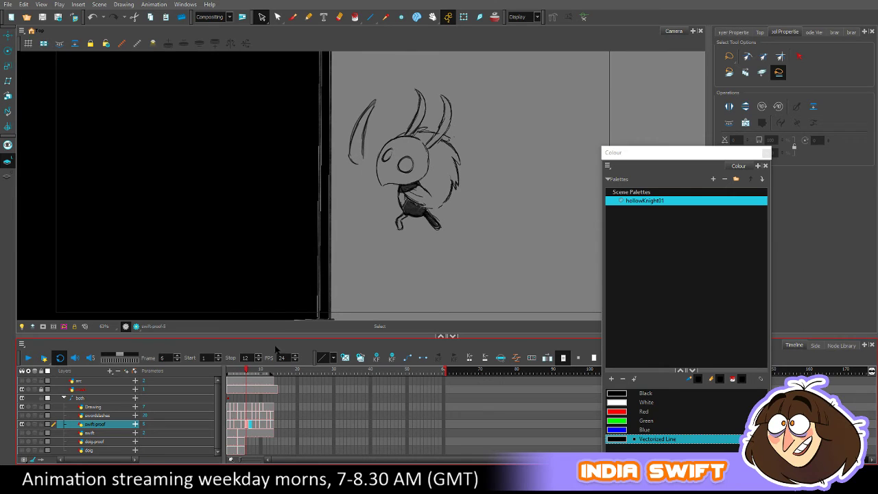
click(230, 372)
drag(230, 372, 252, 371)
click(245, 424)
drag(248, 373, 255, 370)
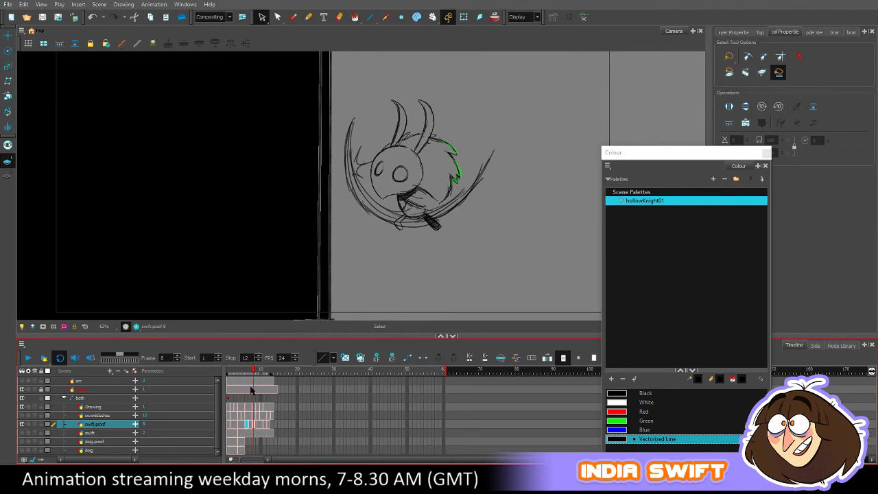
drag(253, 425, 253, 423)
mouse_move(255, 372)
mouse_down()
mouse_move(218, 381)
mouse_move(269, 370)
mouse_move(227, 371)
mouse_up()
click(231, 372)
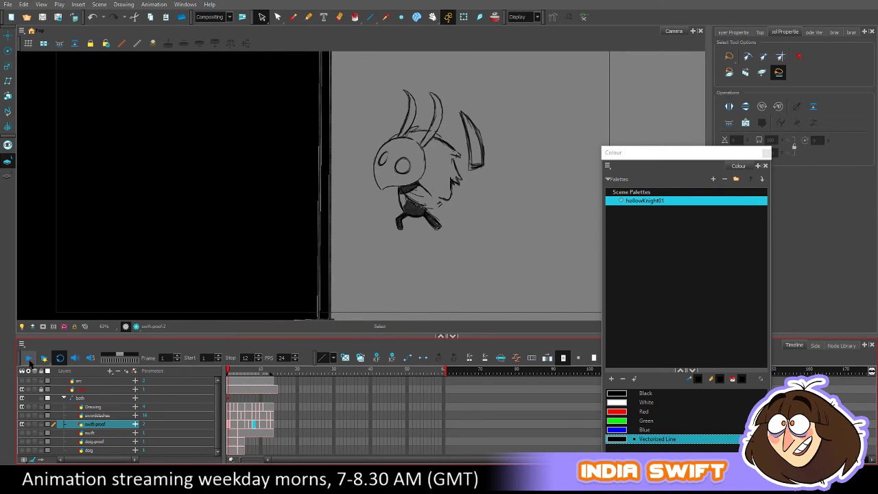
click(29, 358)
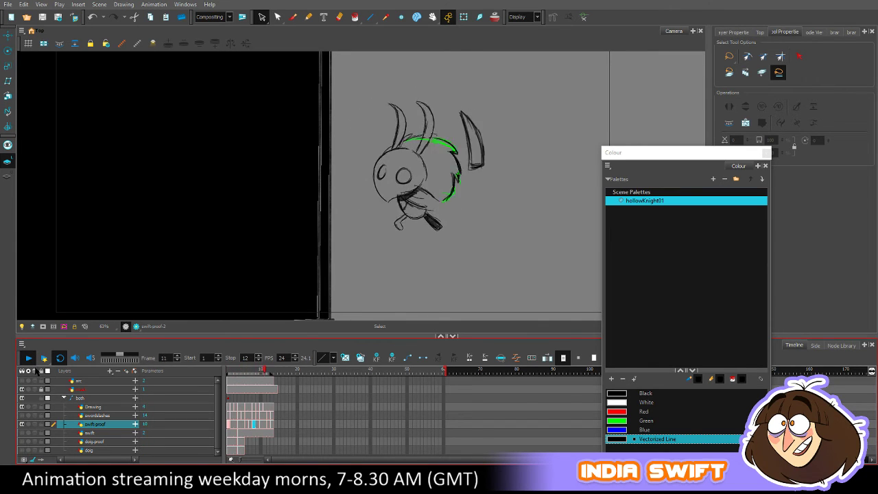
click(31, 361)
- Retime the swift-proof layer so the raised-head pose from frame 4 starts on frame 3
click(245, 423)
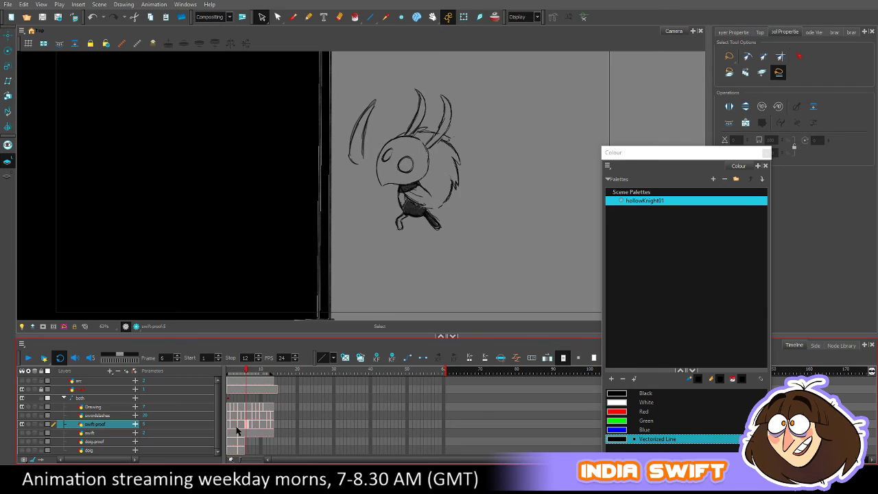
click(233, 425)
click(237, 423)
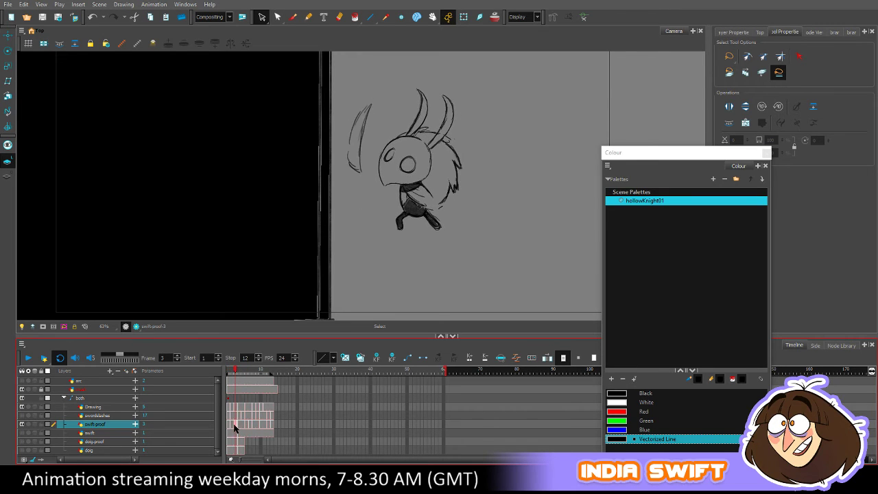
click(234, 429)
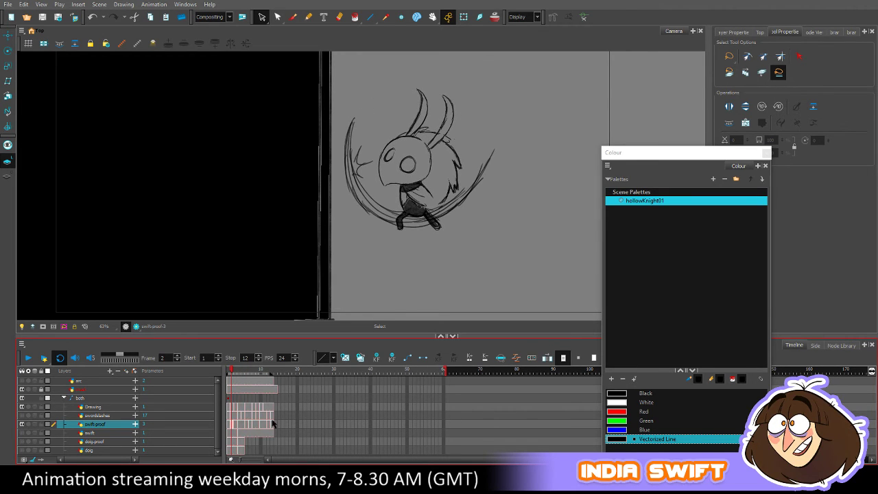
click(236, 424)
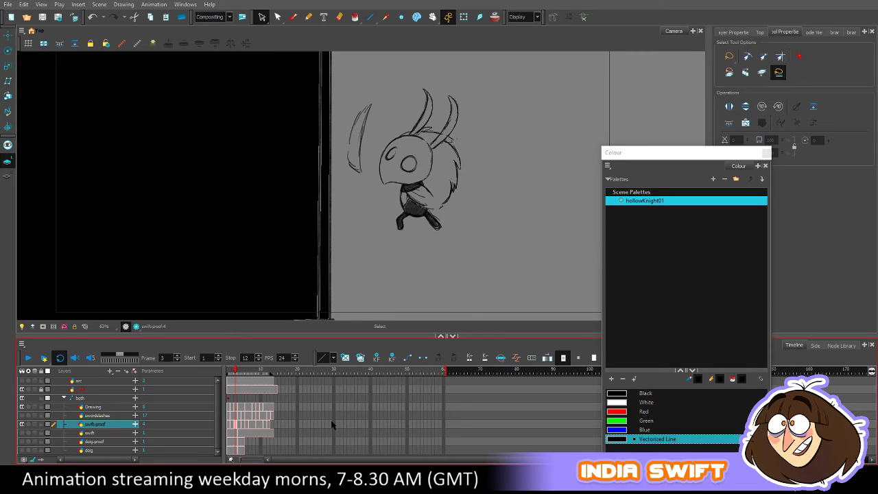
- Check the swift-proof poses around frames 8 to 10 and play the loop
click(255, 425)
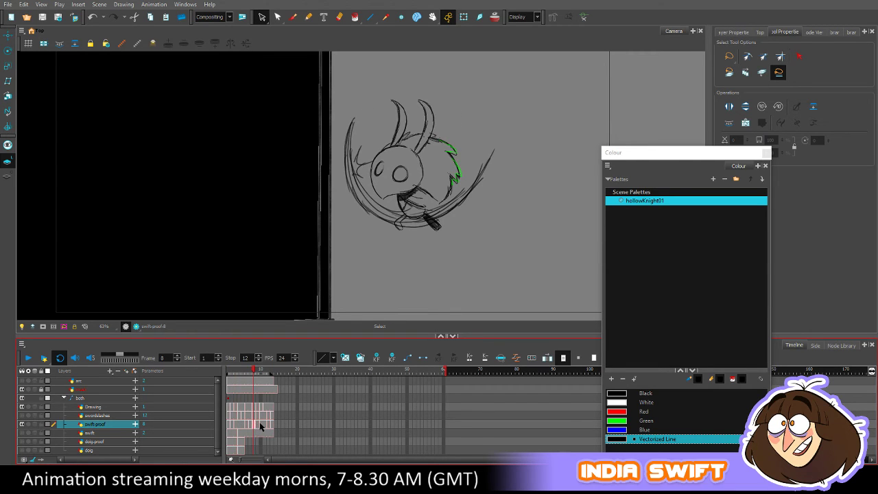
click(261, 422)
click(255, 426)
click(259, 426)
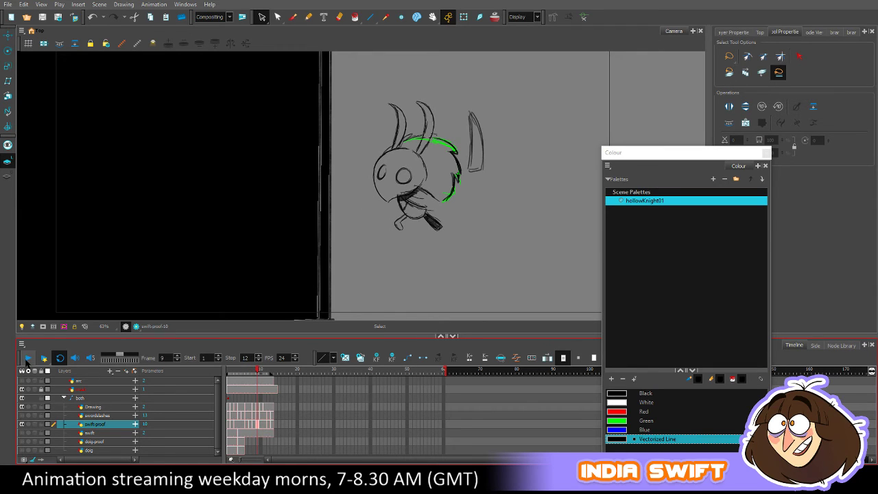
click(28, 358)
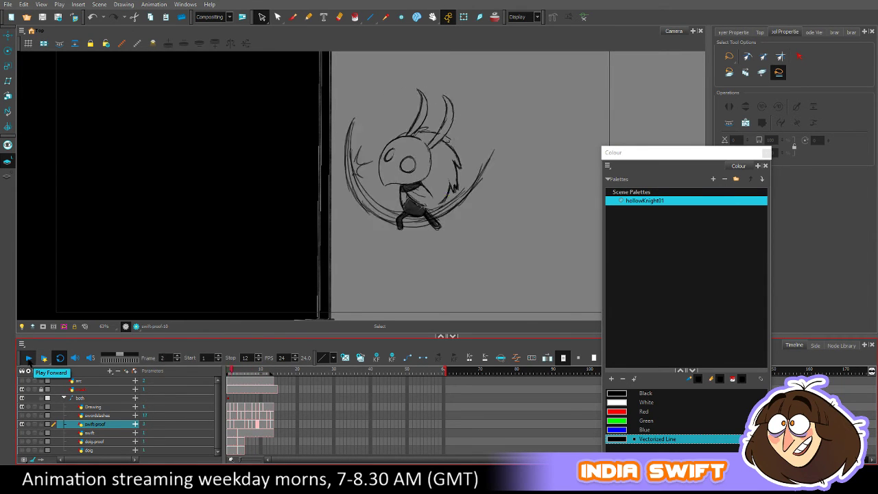
- Clear the swift-proof drawing from frame 13, rewind to frame 1 and play the loop
click(28, 357)
click(246, 415)
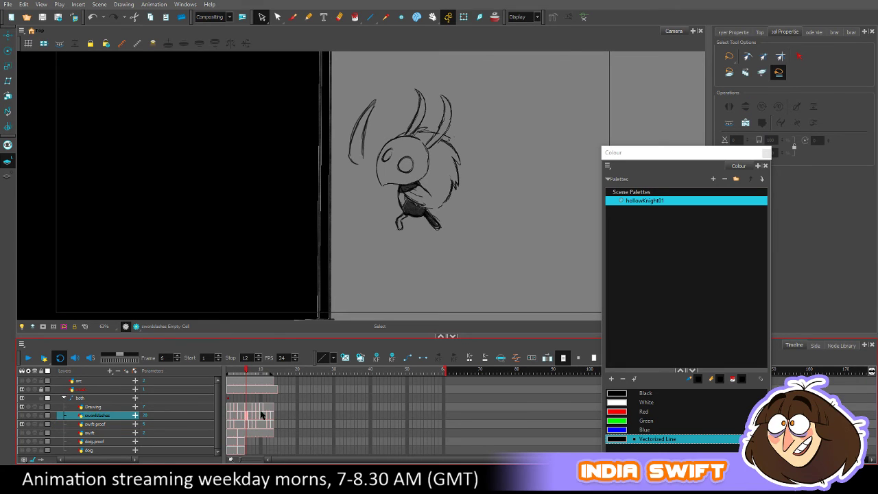
click(271, 425)
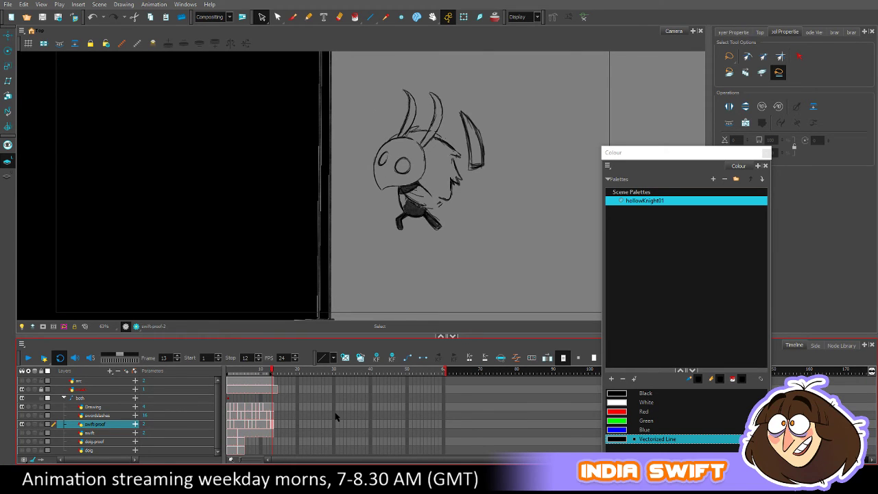
click(274, 415)
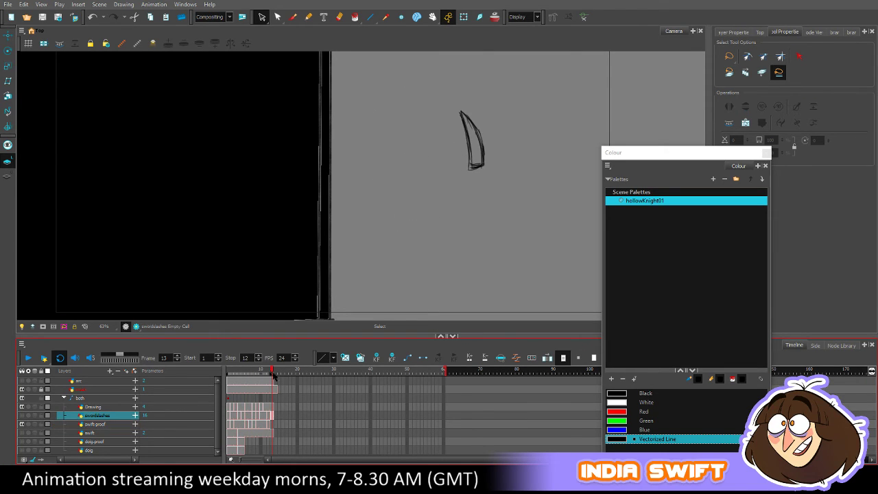
drag(256, 372, 222, 372)
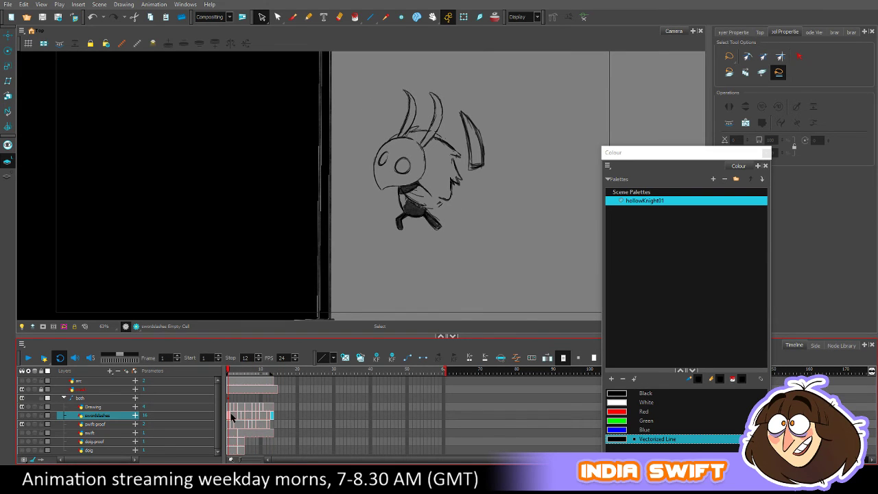
click(28, 358)
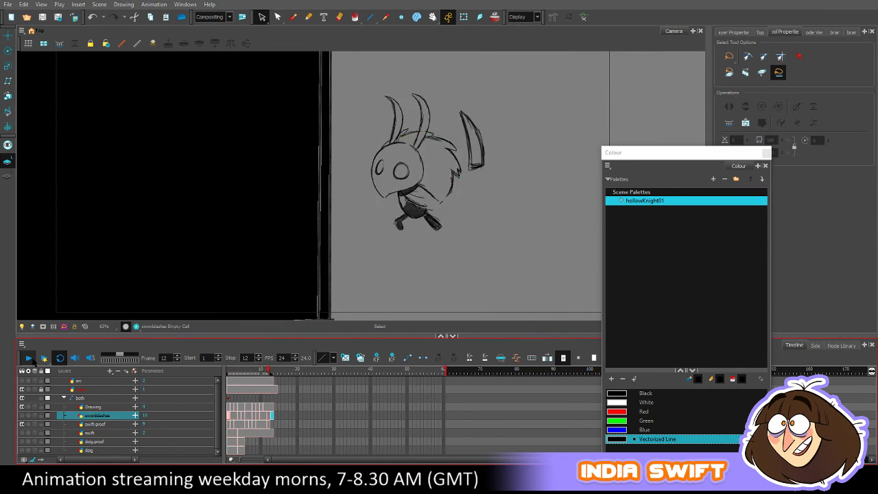
click(29, 358)
- Reduce the exposure at frame 1 of the swordslashes layer so drawing 17 starts on frame 1, and play the loop
drag(234, 372, 249, 370)
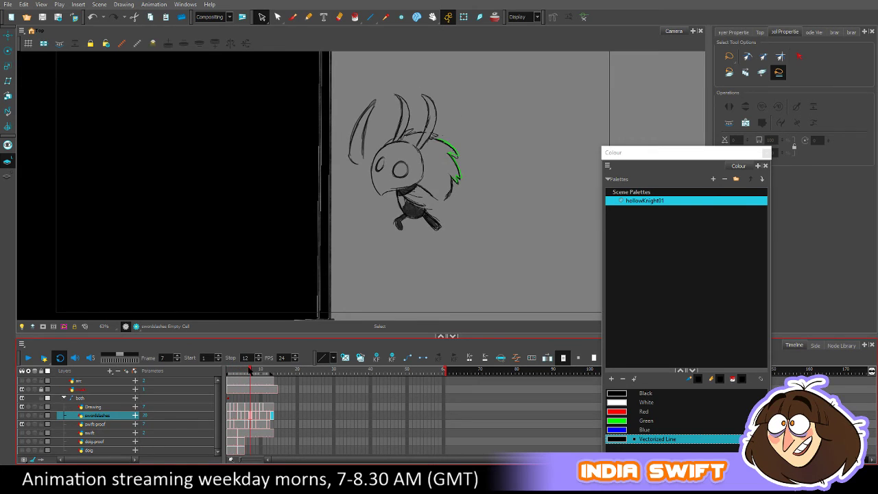
click(254, 415)
click(249, 415)
click(229, 413)
key(minus)
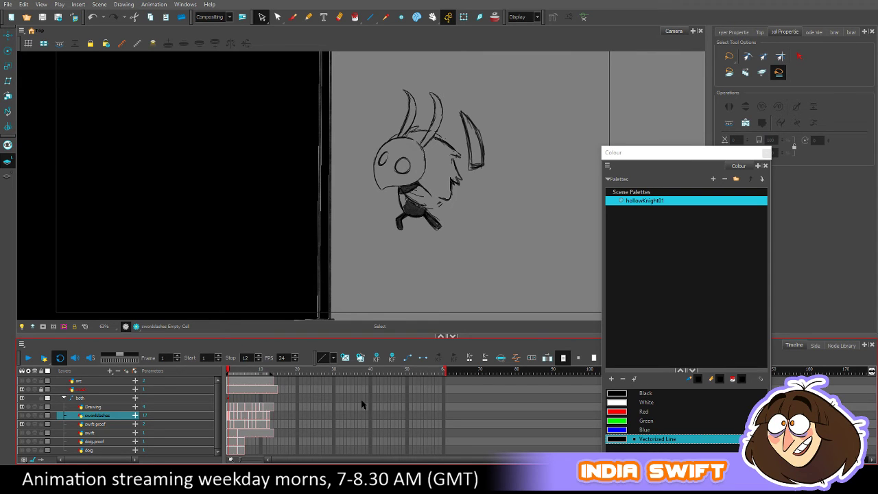
click(29, 359)
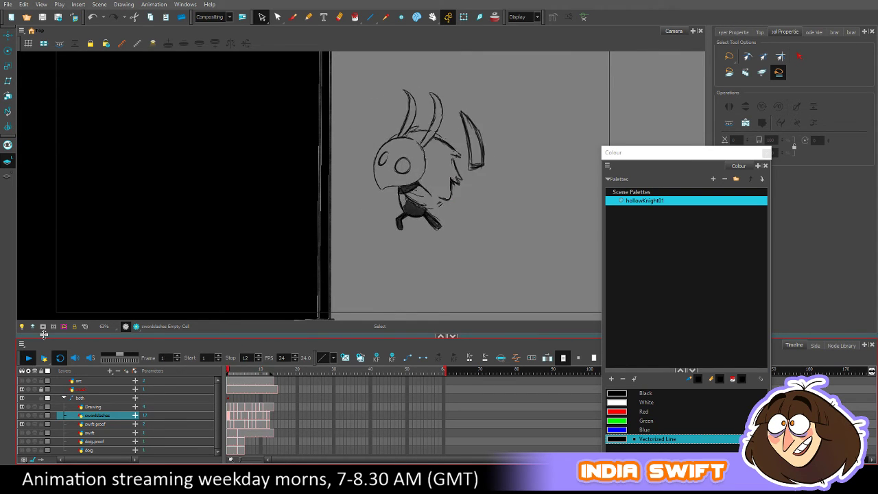
click(30, 357)
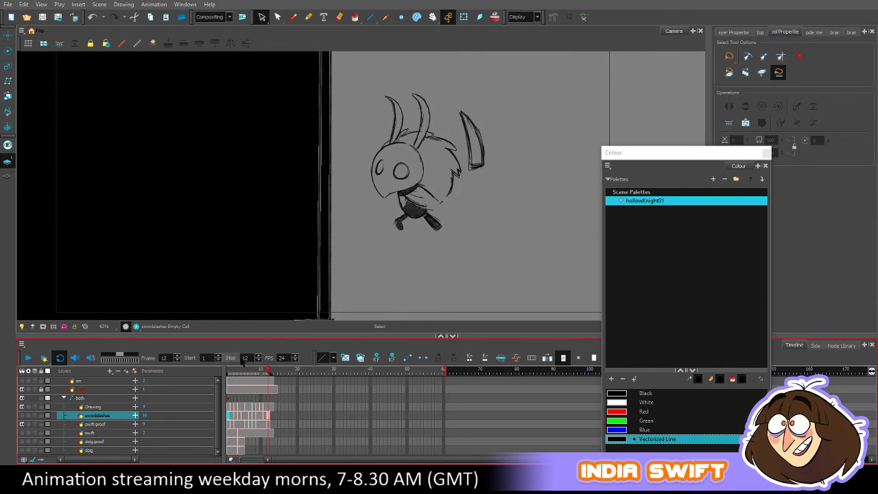
- Clear the swordslashes exposure on frame 12 and check the slash drawings on frames 1 and 2
mouse_move(243, 371)
mouse_down()
mouse_move(228, 378)
mouse_move(272, 368)
mouse_move(227, 373)
mouse_up()
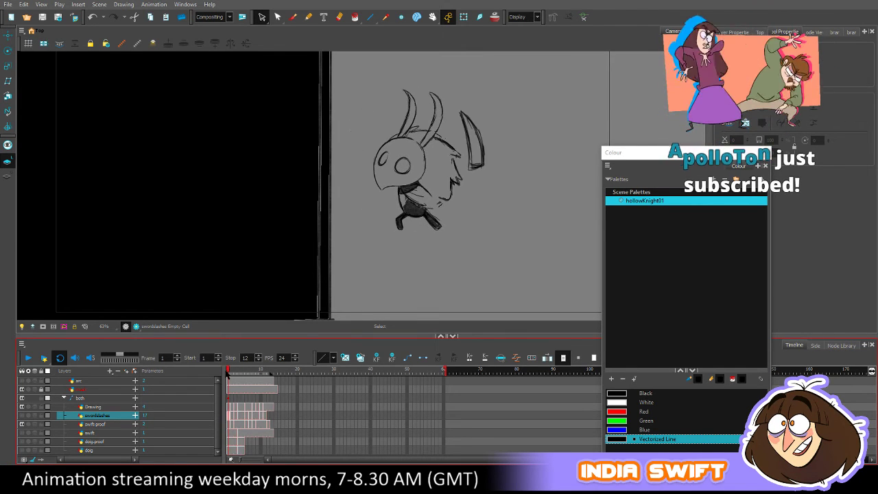
drag(226, 372, 259, 372)
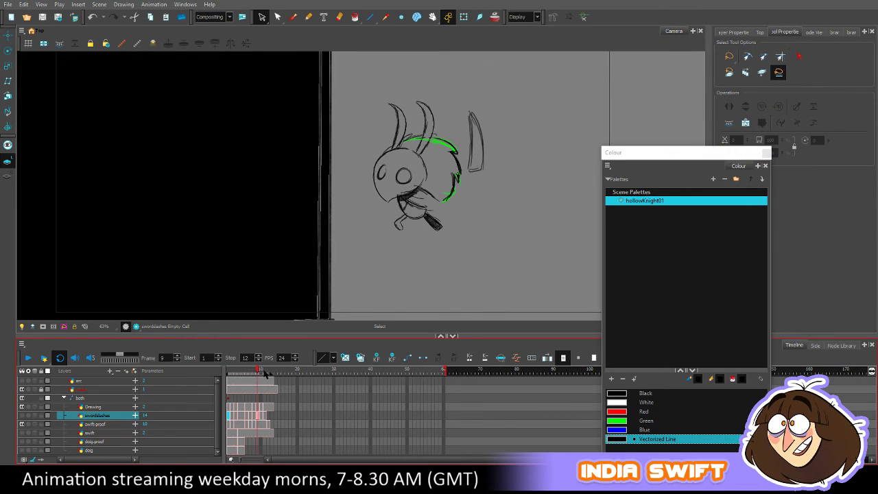
click(266, 416)
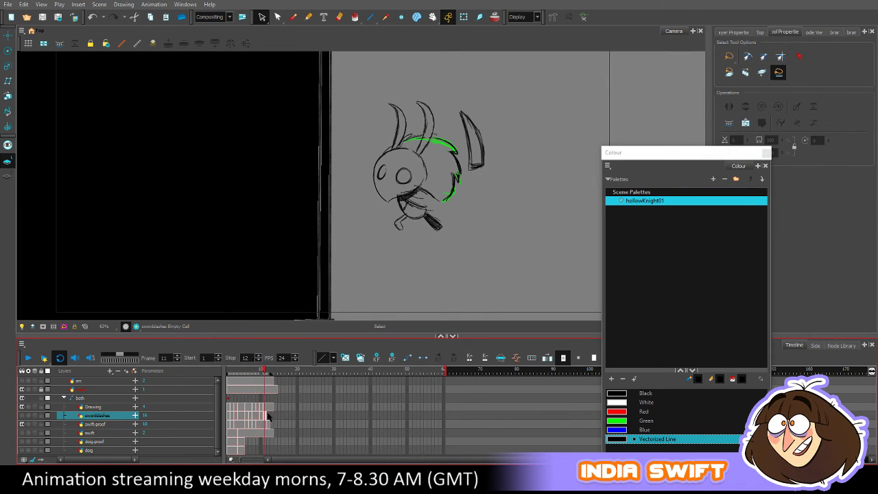
click(268, 415)
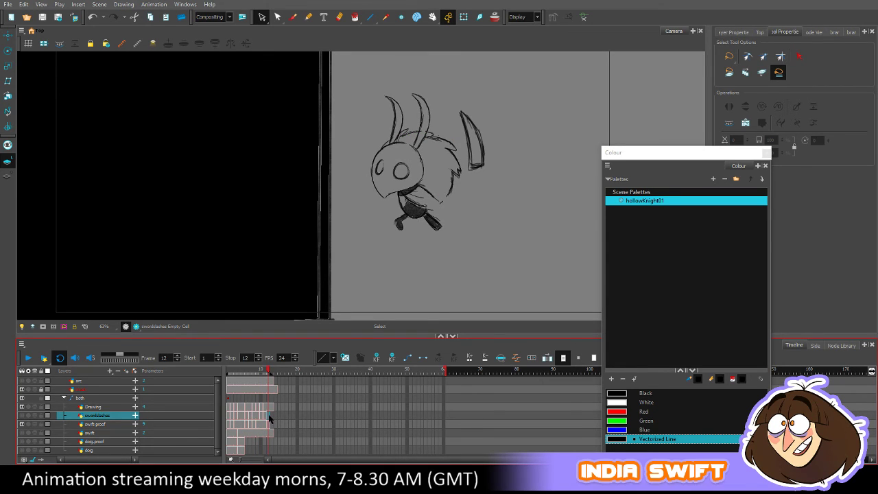
drag(265, 376, 269, 372)
click(230, 415)
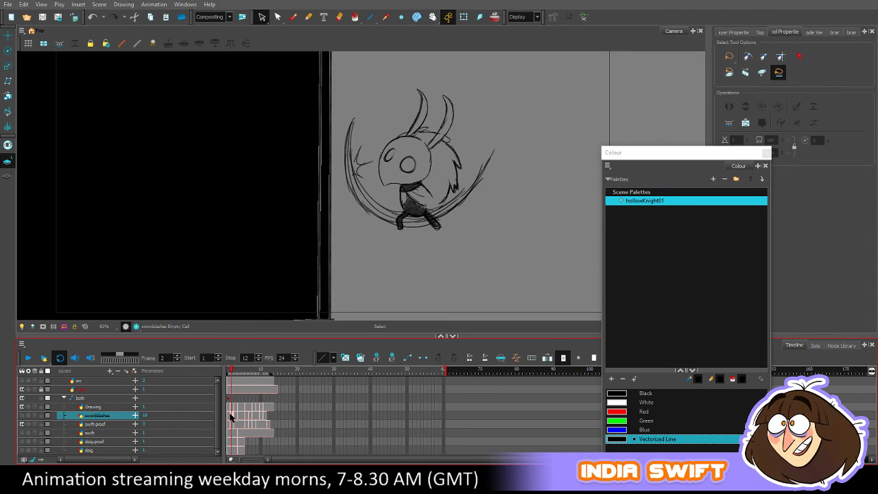
click(231, 417)
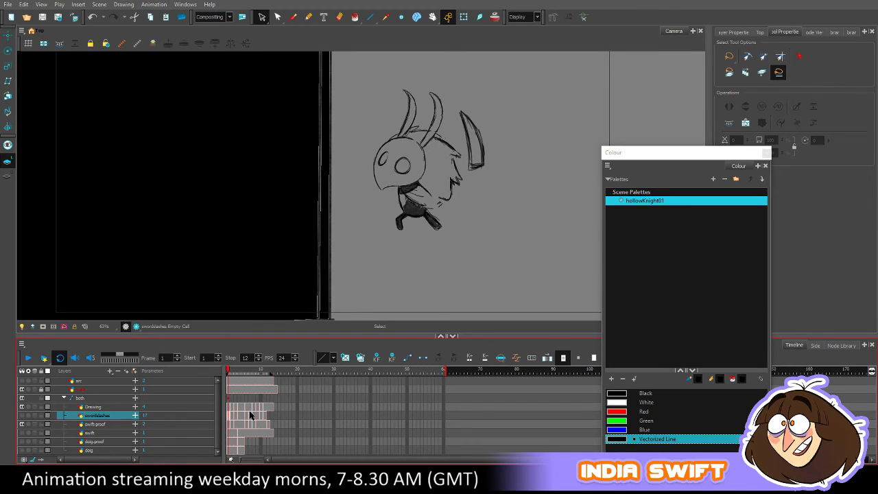
- Extend the swordslashes drawing on frame 10 to hold through frame 11 and play the loop
click(269, 420)
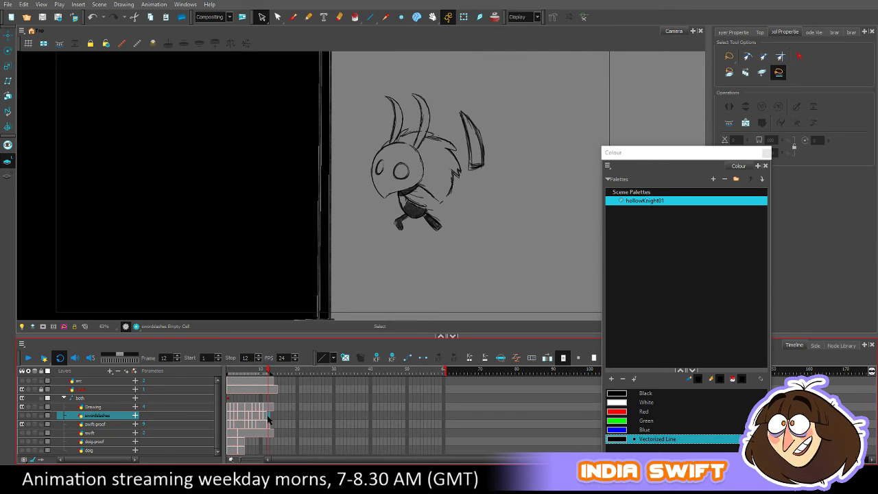
click(271, 417)
click(268, 418)
click(264, 416)
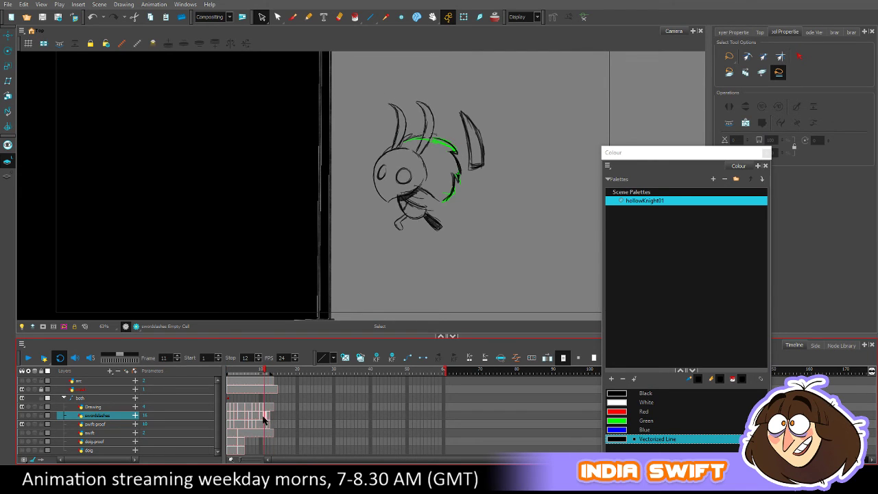
click(260, 417)
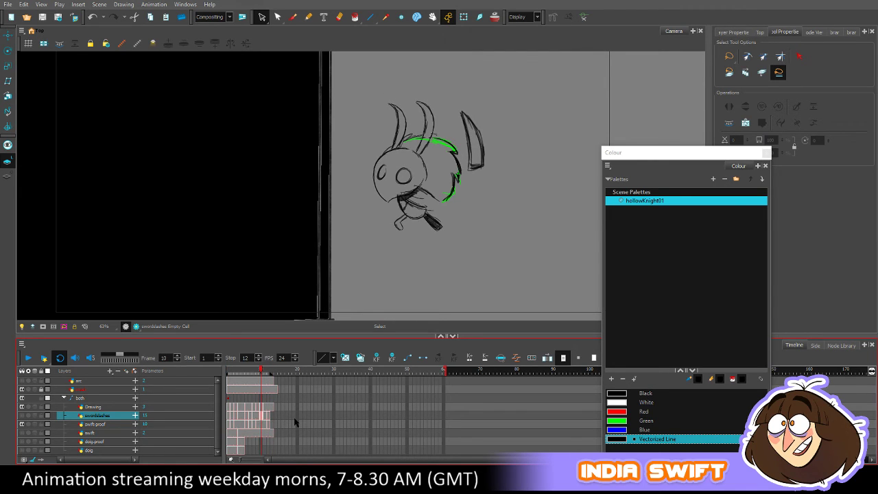
click(272, 415)
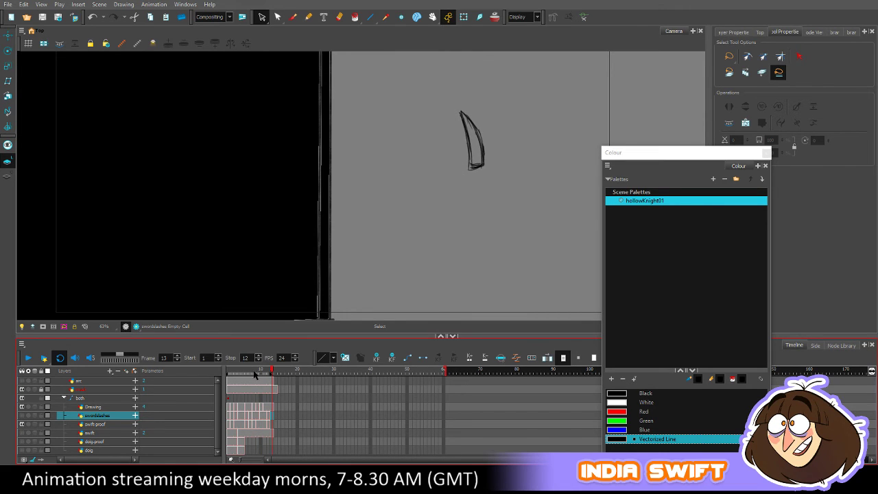
drag(255, 375, 227, 373)
click(28, 359)
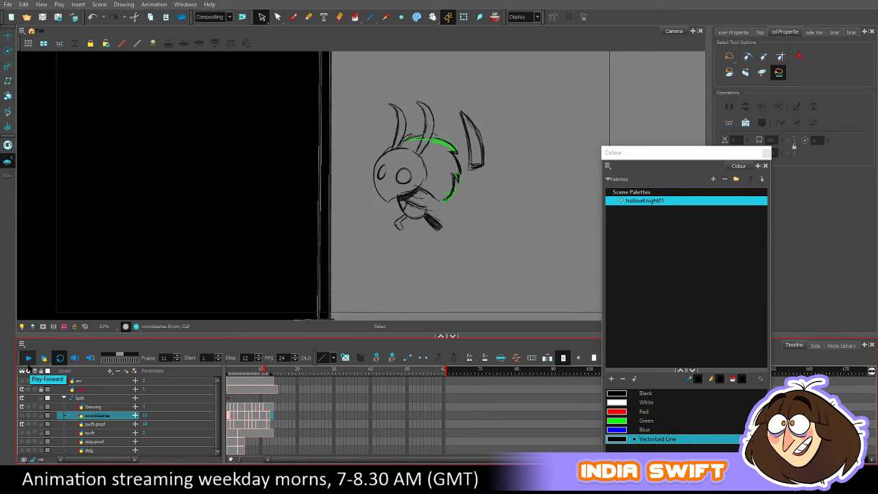
click(28, 360)
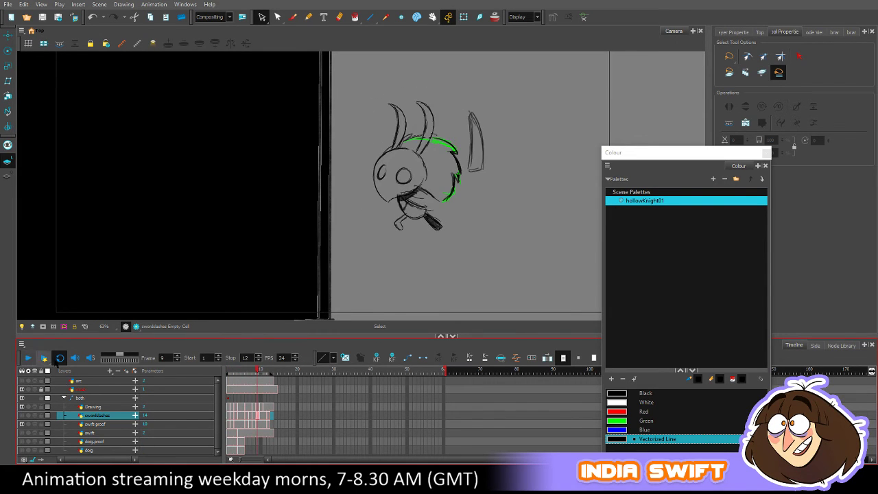
- Delete the swordslashes exposure on frame 13 and play the loop to check the slash timing
click(268, 413)
click(272, 415)
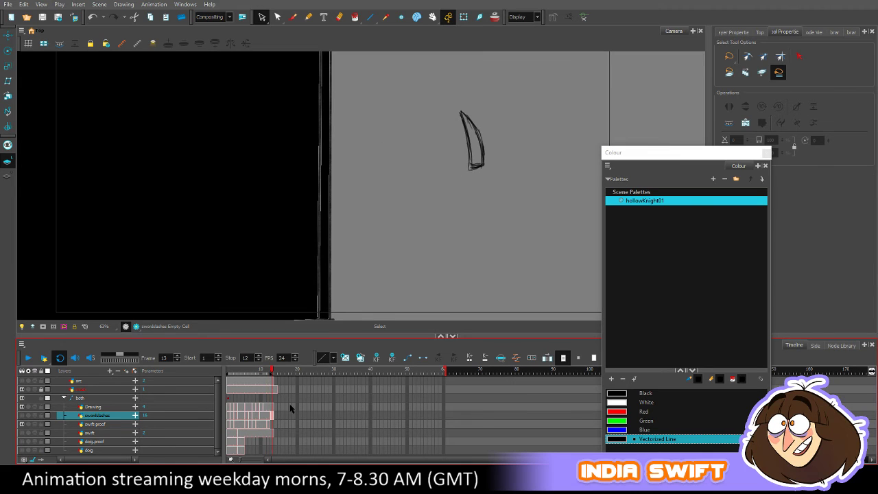
key(Delete)
click(28, 358)
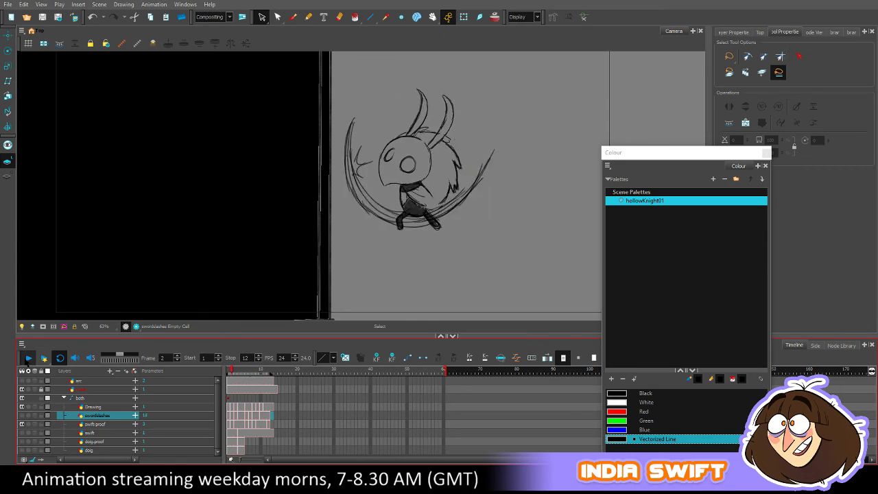
click(30, 358)
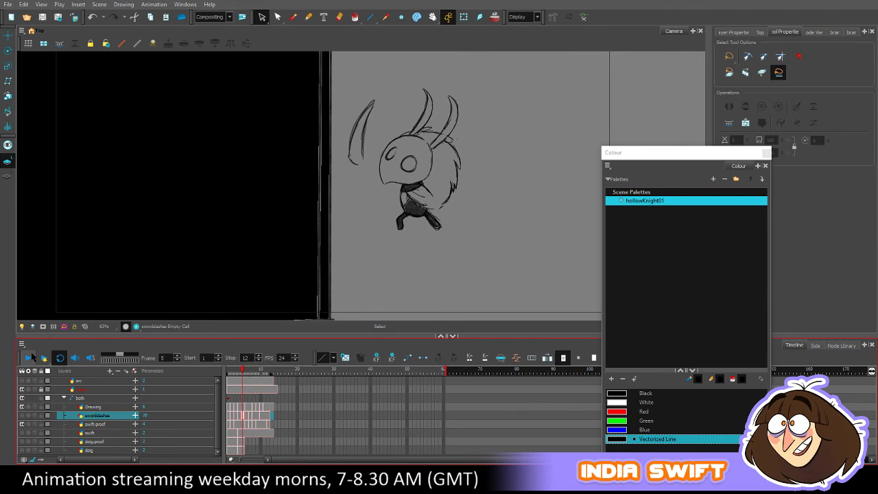
click(28, 358)
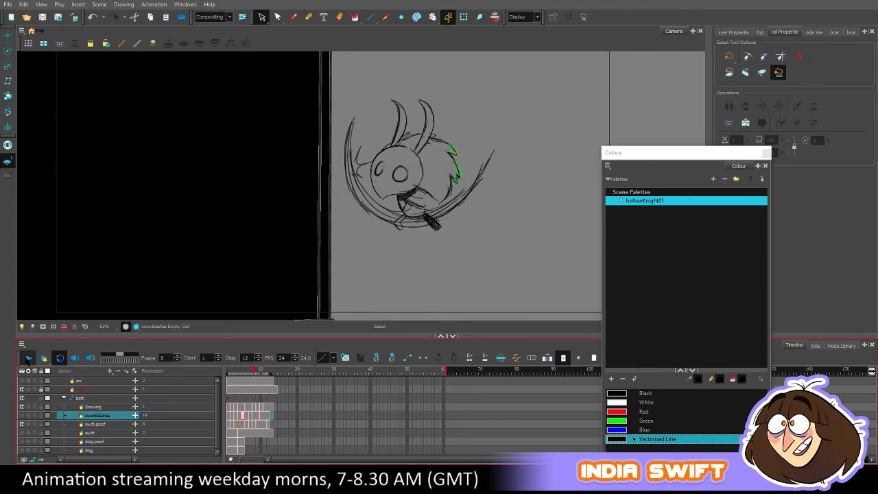
click(26, 358)
- Stretch the knight's pose on frame 2 of the swift-proof layer slightly taller and narrower
mouse_move(244, 373)
mouse_down()
mouse_move(235, 373)
mouse_move(250, 369)
mouse_move(236, 371)
mouse_up()
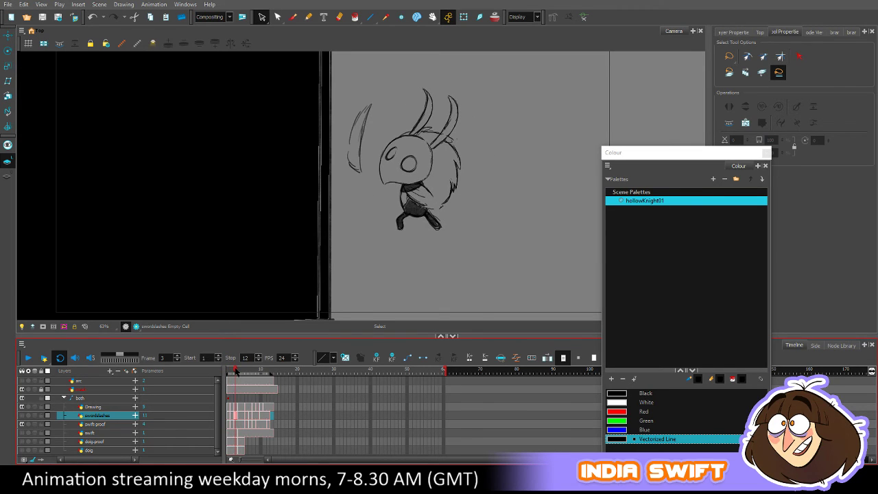
click(242, 417)
click(233, 423)
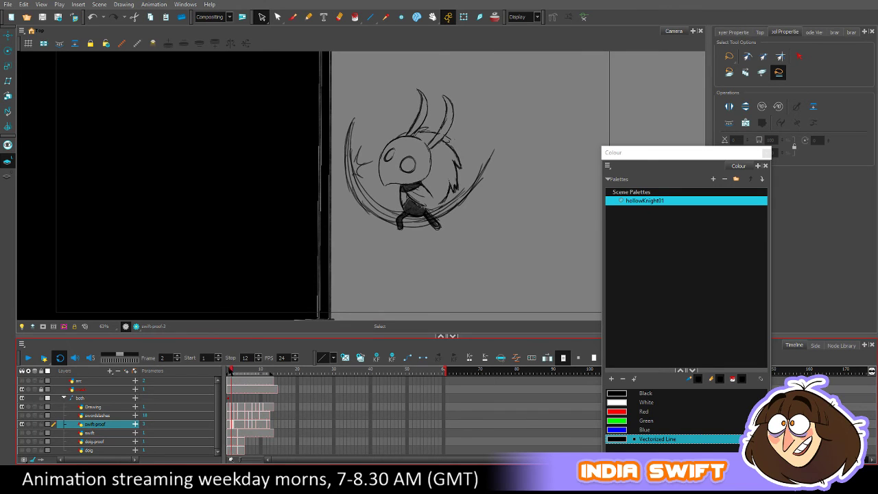
mouse_move(232, 369)
mouse_down()
mouse_move(246, 369)
mouse_move(232, 374)
mouse_up()
click(263, 17)
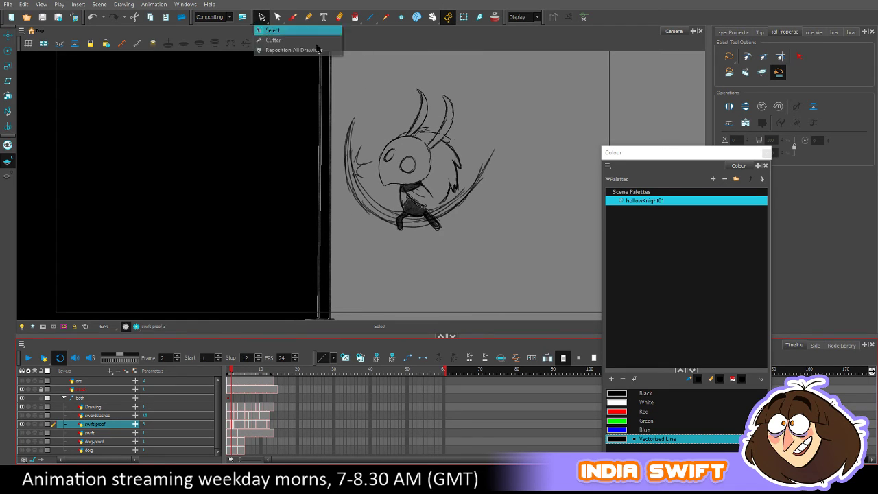
mouse_move(450, 197)
mouse_down()
mouse_move(473, 82)
mouse_move(411, 100)
mouse_up()
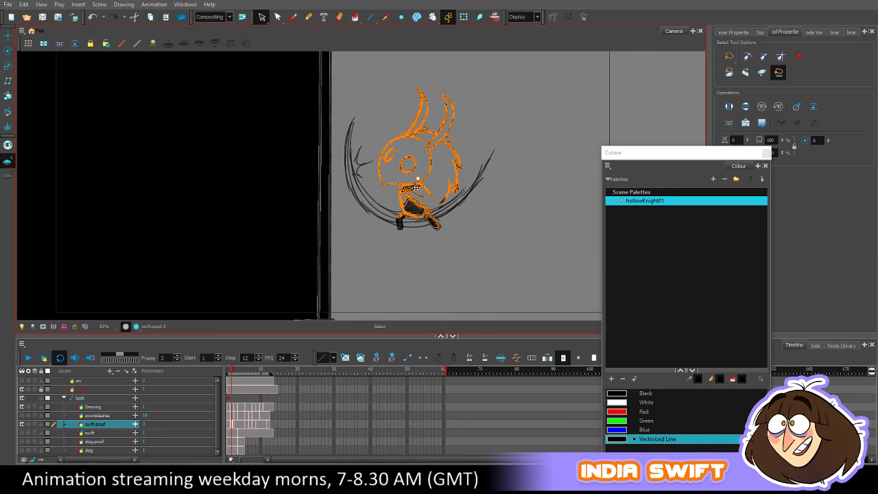
mouse_move(376, 86)
mouse_down()
mouse_move(405, 96)
mouse_move(379, 84)
mouse_up()
click(470, 128)
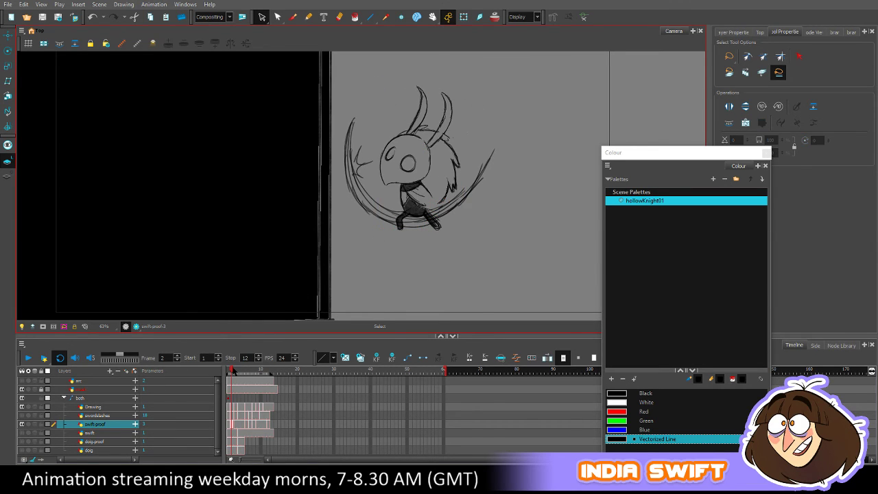
- Squash the lowered-head pose on frame 8 of the swift-proof layer slightly shorter and wider, and play the loop
drag(232, 370, 258, 372)
click(254, 422)
mouse_move(458, 215)
mouse_down()
mouse_move(370, 199)
mouse_move(489, 109)
mouse_move(493, 120)
mouse_move(465, 101)
mouse_move(470, 94)
mouse_move(464, 101)
mouse_up()
key(ctrl+z)
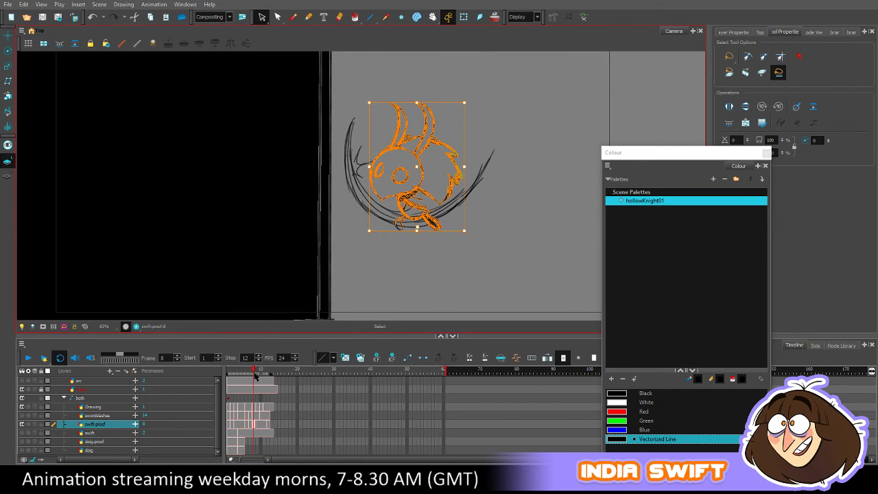
drag(255, 374, 273, 373)
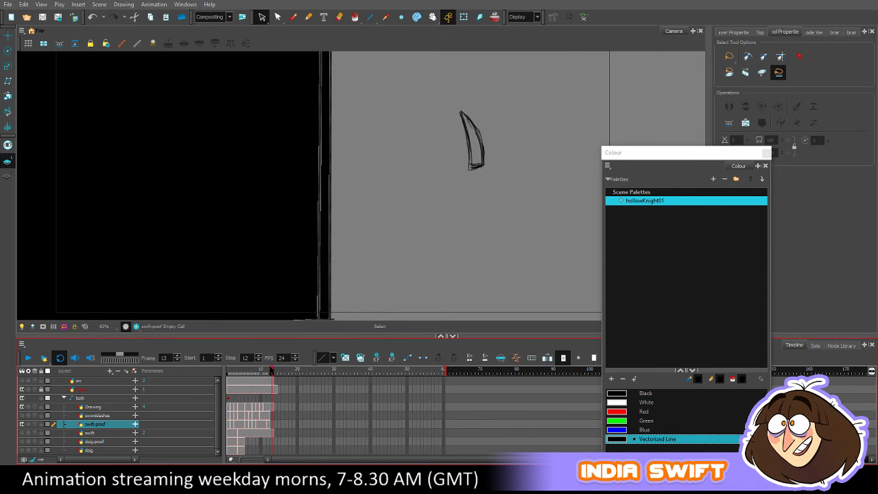
click(28, 357)
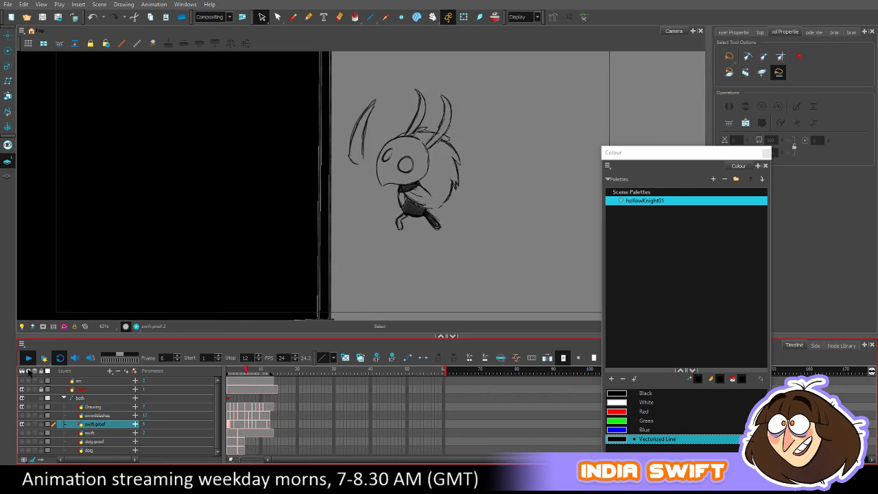
click(28, 358)
- Stretch the knight's head and upper body on frame 2 of the swift-proof layer slightly taller, and play the loop
click(234, 425)
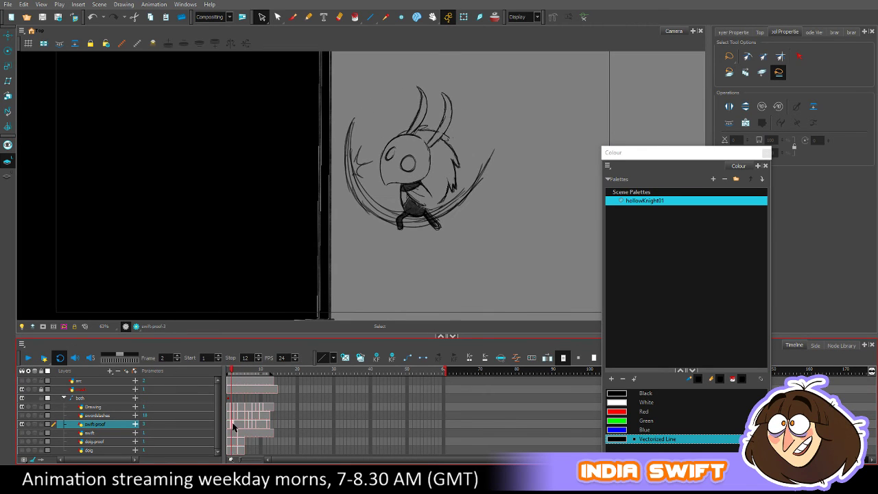
mouse_move(427, 199)
mouse_down()
mouse_move(385, 186)
mouse_move(438, 112)
mouse_up()
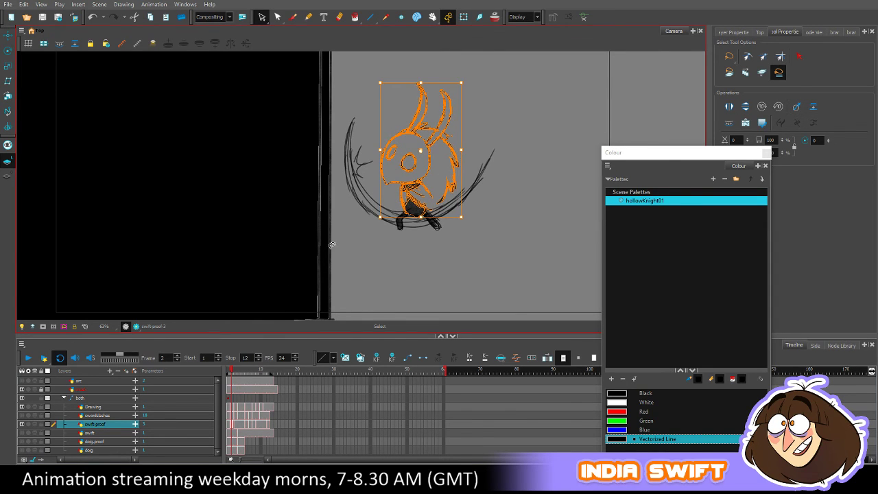
click(229, 372)
click(28, 357)
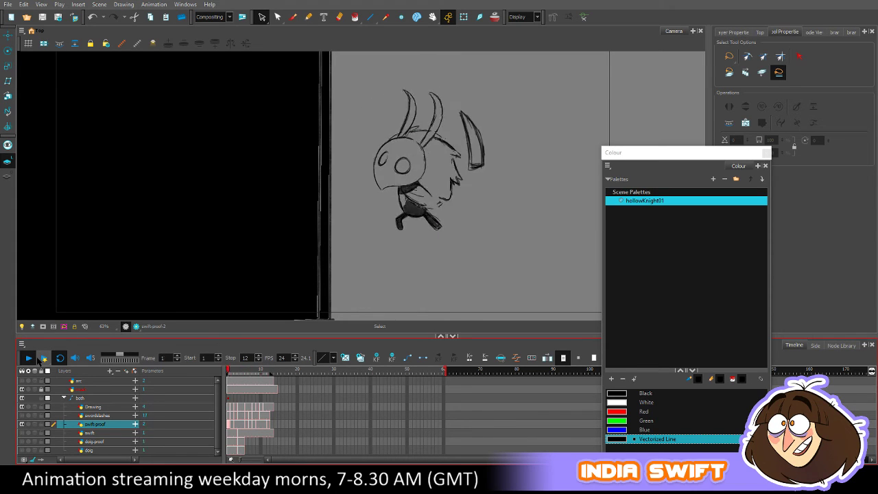
click(28, 358)
- Stretch the knight's head and upper body on frame 3 slightly taller and narrower, leaning a little further right
click(235, 371)
mouse_move(236, 369)
mouse_down()
mouse_move(228, 368)
mouse_move(234, 365)
mouse_up()
mouse_move(444, 184)
mouse_down()
mouse_move(384, 96)
mouse_move(480, 75)
mouse_up()
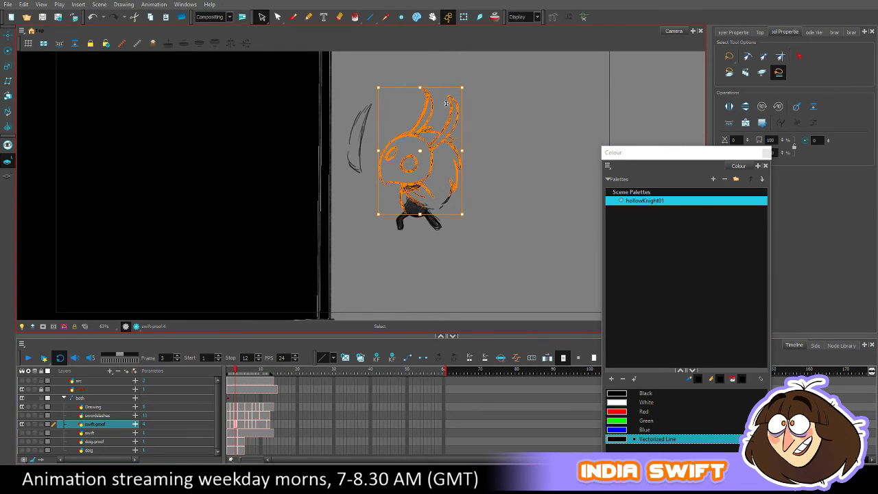
drag(421, 87, 383, 82)
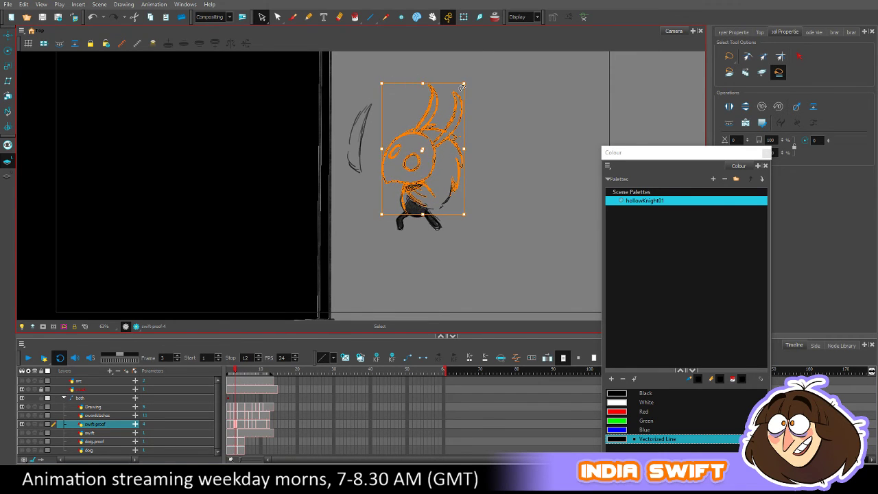
click(498, 115)
- Lower the knight's head on frame 6 slightly and nudge the face and torso a little left
click(234, 371)
mouse_move(233, 371)
mouse_down()
mouse_move(255, 367)
mouse_move(247, 365)
mouse_up()
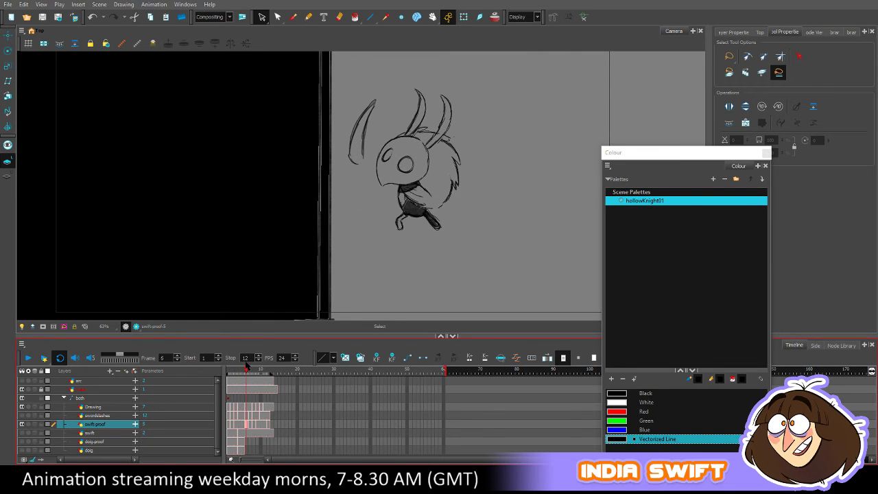
mouse_move(453, 169)
mouse_down()
mouse_move(383, 123)
mouse_move(439, 88)
mouse_up()
drag(439, 137, 435, 141)
drag(245, 371, 246, 371)
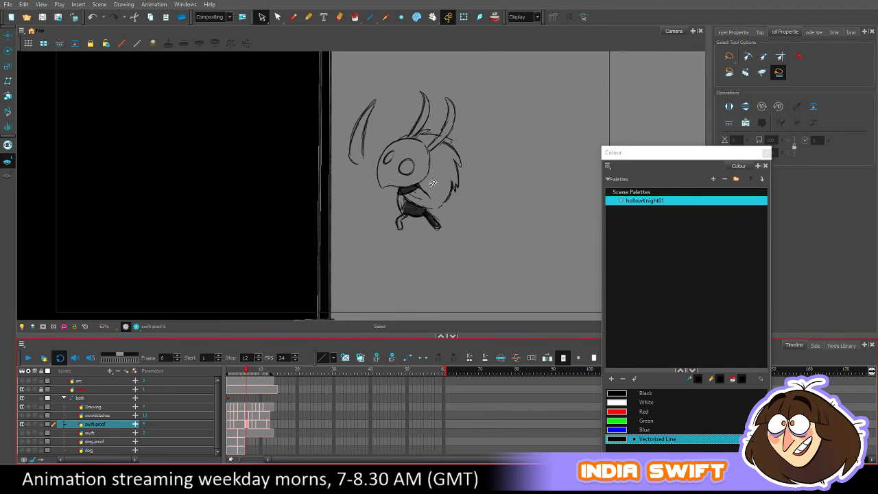
key(ctrl+a)
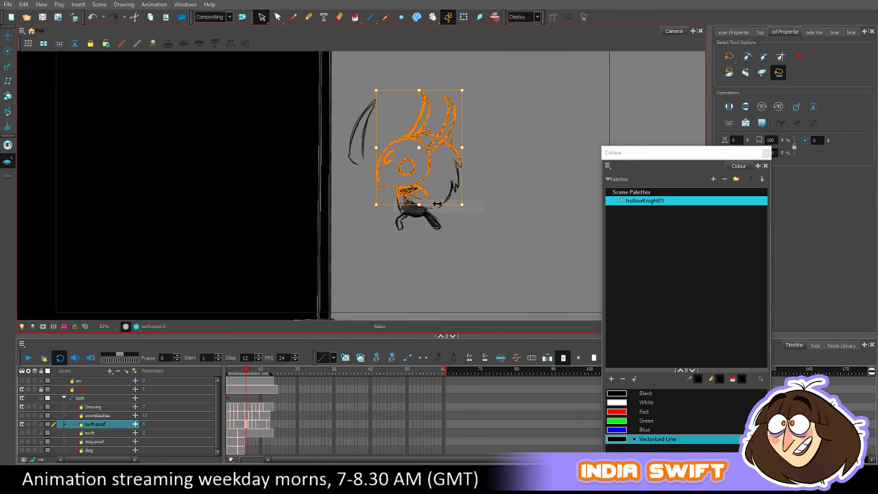
drag(438, 196, 435, 205)
key(.)
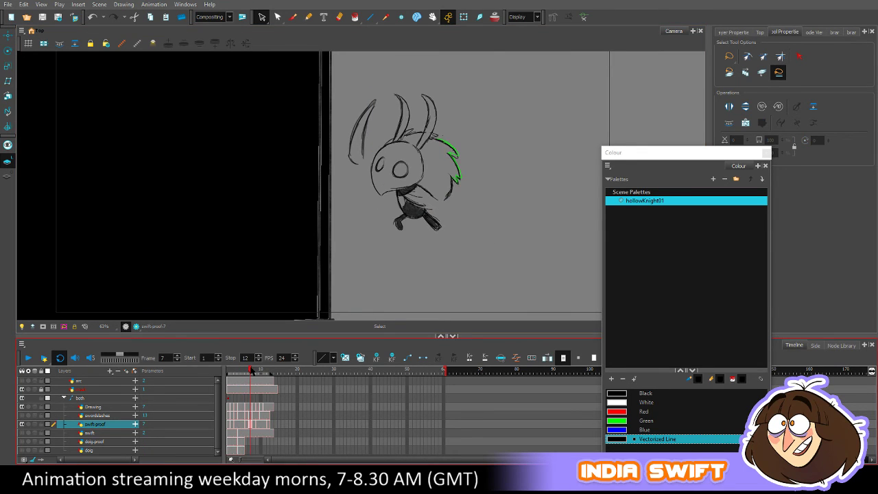
- Select the knight's head and fur on frame 7 of swift-proof and nudge them slightly left
mouse_move(251, 371)
mouse_down()
mouse_move(240, 371)
mouse_move(251, 371)
mouse_up()
mouse_move(446, 186)
mouse_down()
mouse_move(411, 81)
mouse_move(445, 103)
mouse_up()
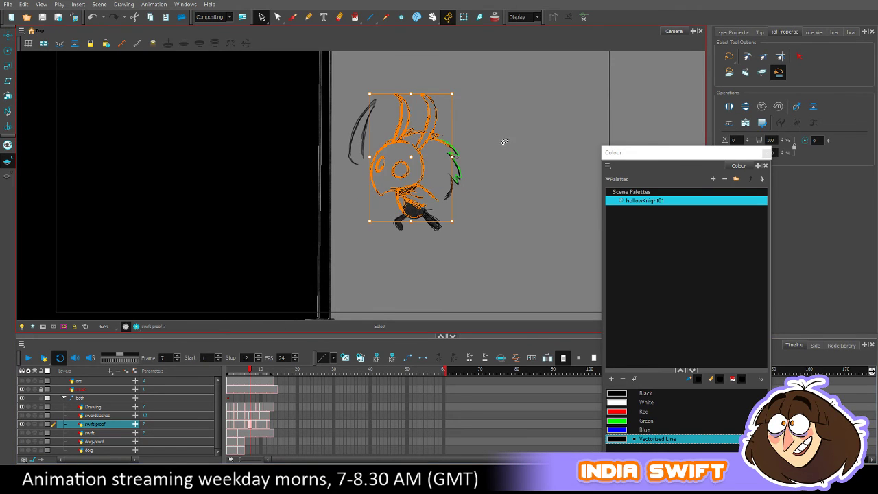
mouse_move(475, 182)
mouse_down()
mouse_move(425, 204)
mouse_move(435, 65)
mouse_move(458, 117)
mouse_up()
drag(412, 186, 411, 186)
mouse_move(480, 188)
mouse_down()
mouse_move(413, 180)
mouse_move(413, 80)
mouse_move(504, 167)
mouse_up()
key(Left)
key(Left)
key(Left)
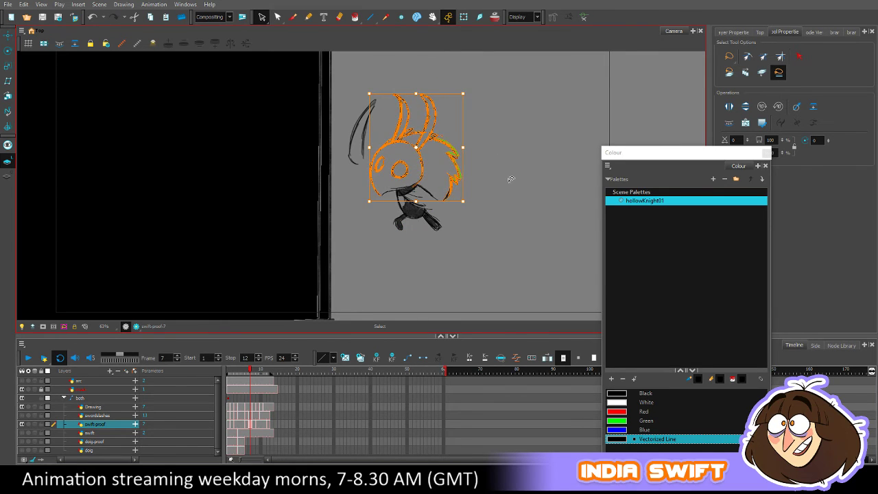
- Select the face lines on the frame 6 pose and nudge them slightly right
mouse_move(249, 373)
mouse_down()
mouse_move(230, 389)
mouse_move(246, 380)
mouse_up()
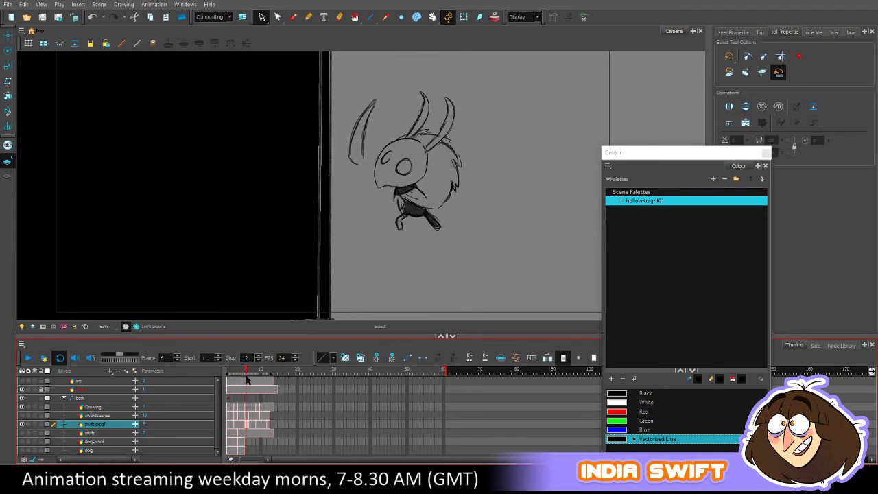
mouse_move(426, 147)
mouse_down()
mouse_move(381, 171)
mouse_move(453, 158)
mouse_up()
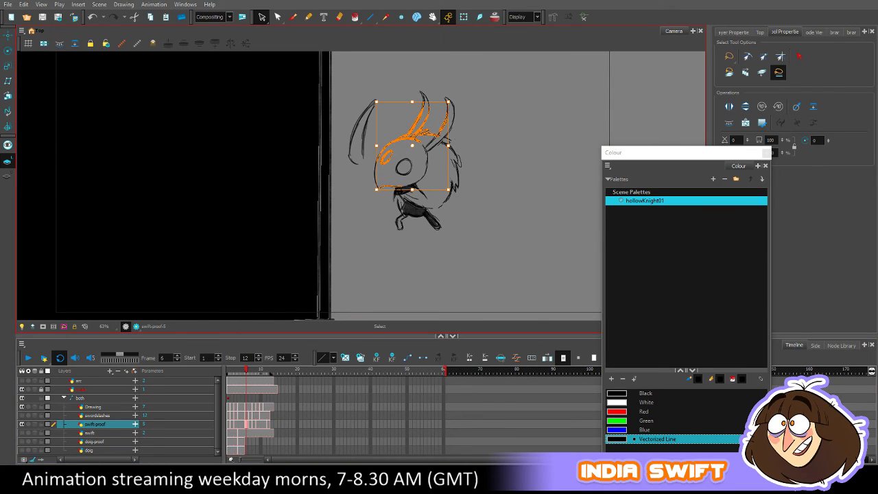
mouse_move(376, 209)
mouse_down()
mouse_move(398, 144)
mouse_move(395, 200)
mouse_up()
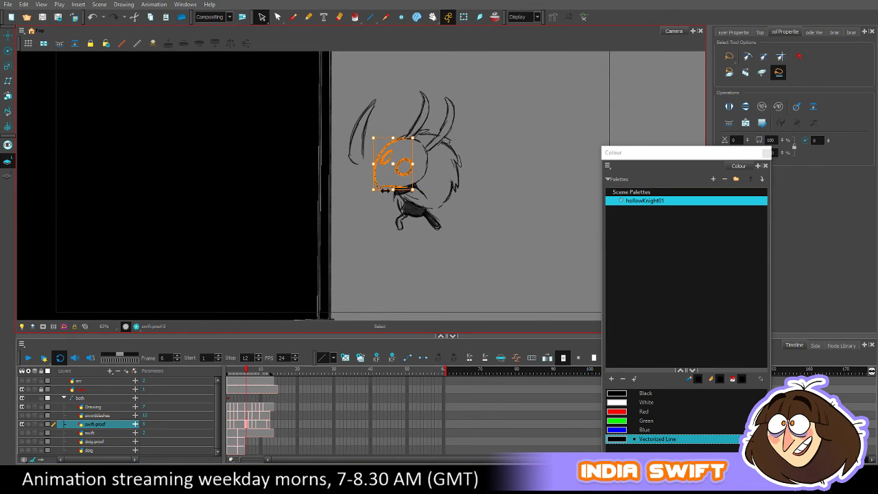
click(382, 227)
- Nudge the head on the frame 7 pose slightly right, and play the loop to check the motion
mouse_move(246, 374)
mouse_down()
mouse_move(235, 373)
mouse_move(251, 373)
mouse_up()
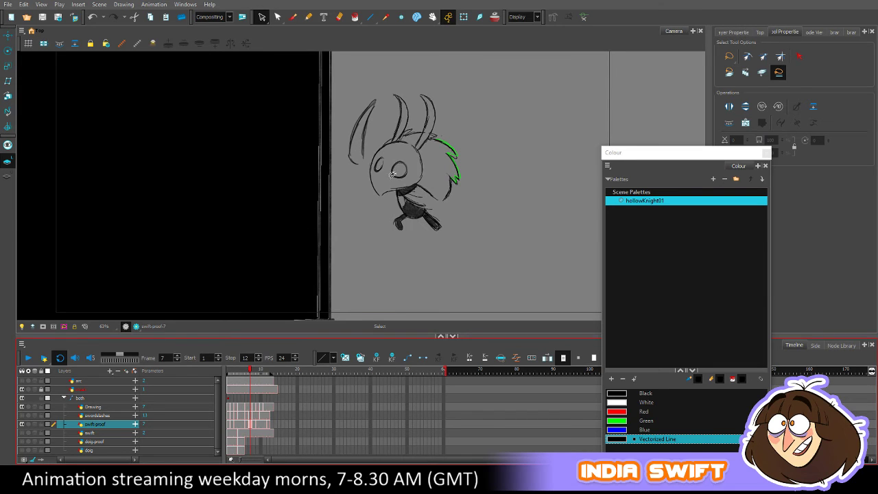
drag(449, 89, 388, 177)
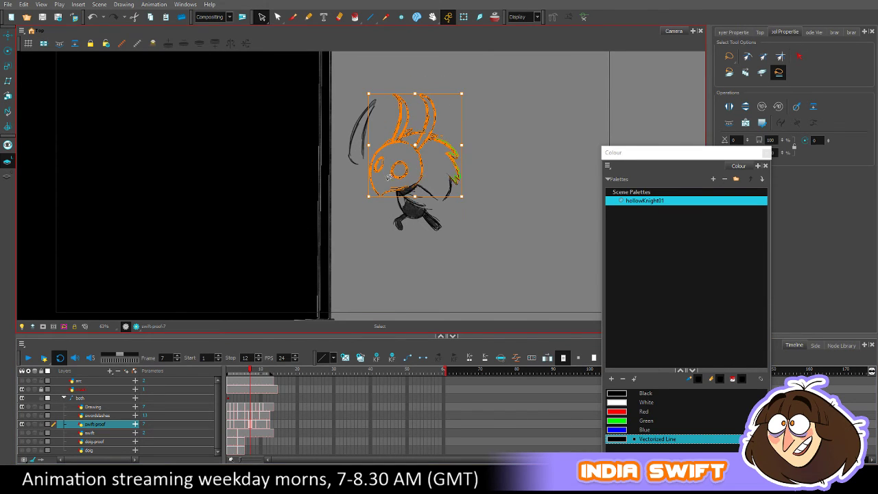
mouse_move(249, 372)
mouse_down()
mouse_move(262, 370)
mouse_move(237, 372)
mouse_up()
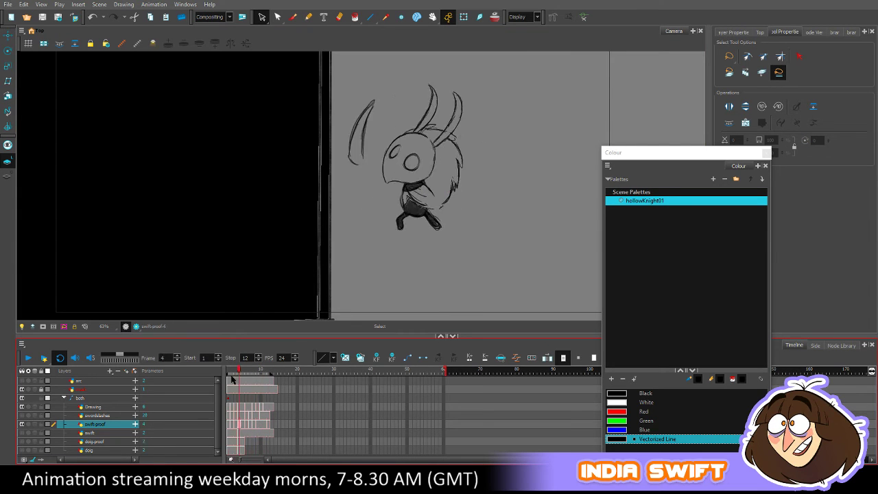
click(28, 357)
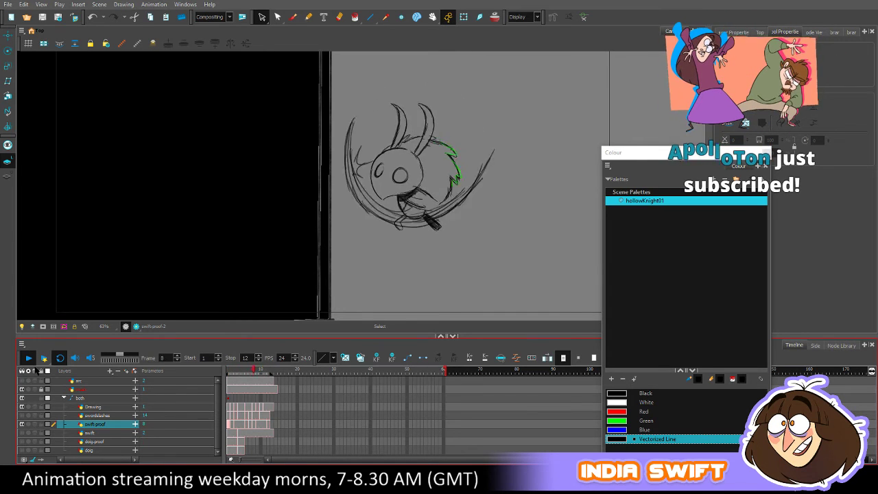
click(28, 357)
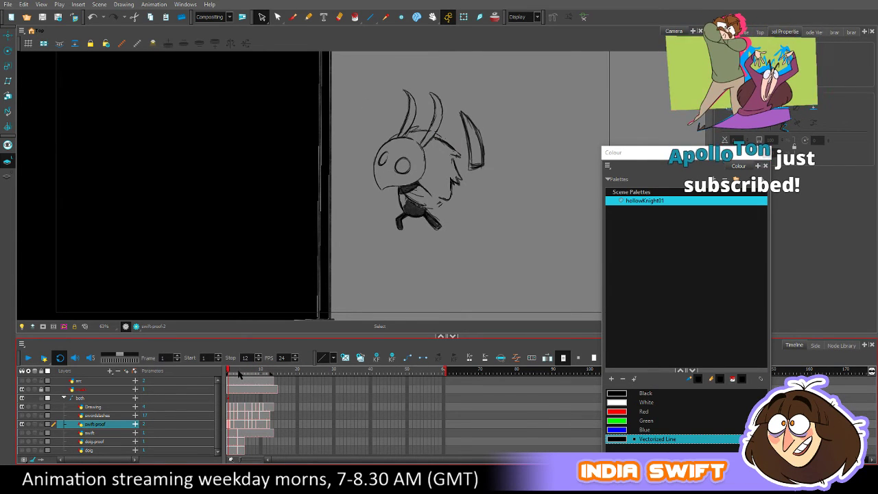
- Duplicate the swift-proof drawing on frame 11 and nudge the knight's head and torso slightly right
drag(229, 371, 259, 371)
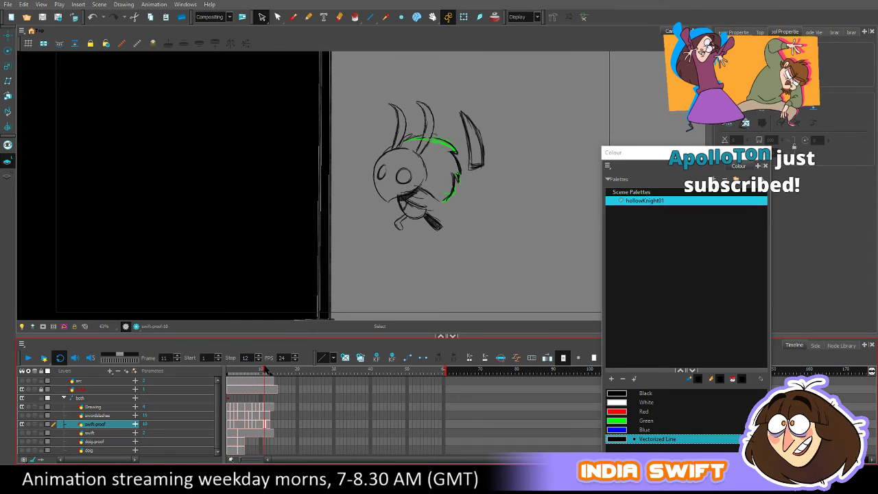
key(period)
key(period)
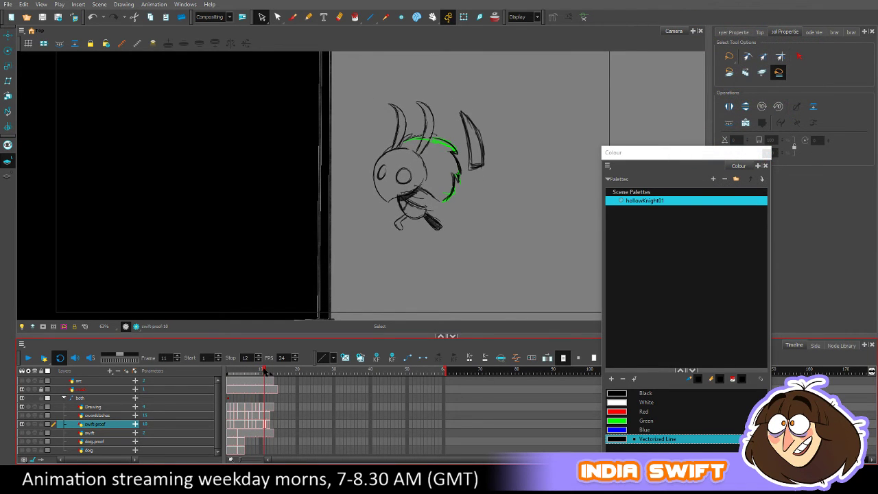
mouse_move(370, 205)
mouse_down()
mouse_move(378, 208)
mouse_move(353, 156)
mouse_move(371, 205)
mouse_up()
drag(435, 102, 441, 102)
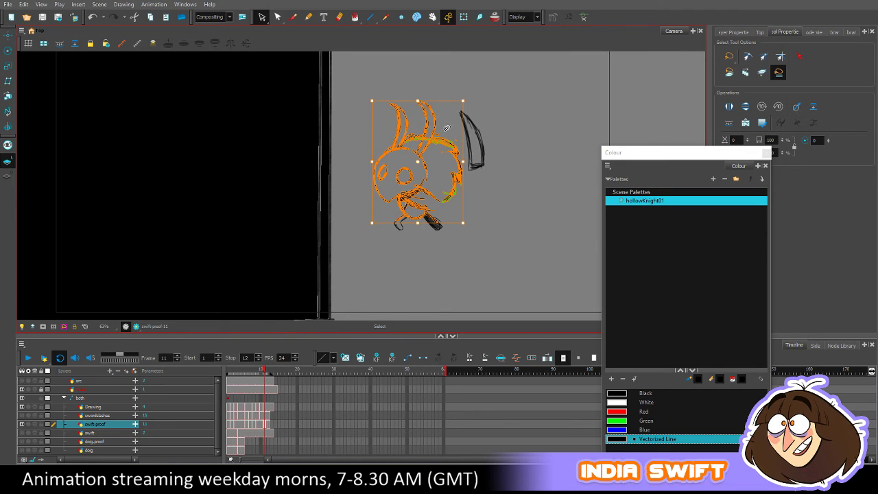
key(Right)
key(Right)
key(Right)
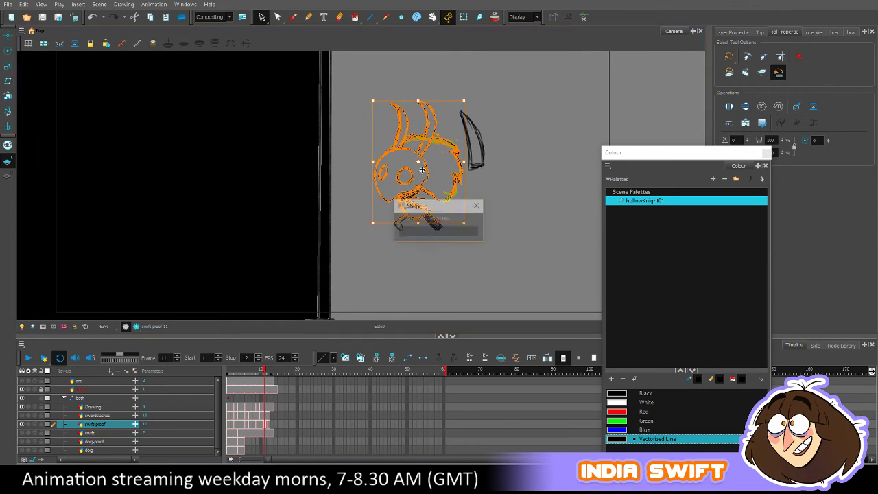
- Adjust the position of the head and fur on frame 11, and play the loop
mouse_move(263, 371)
mouse_down()
mouse_move(246, 371)
mouse_move(267, 371)
mouse_up()
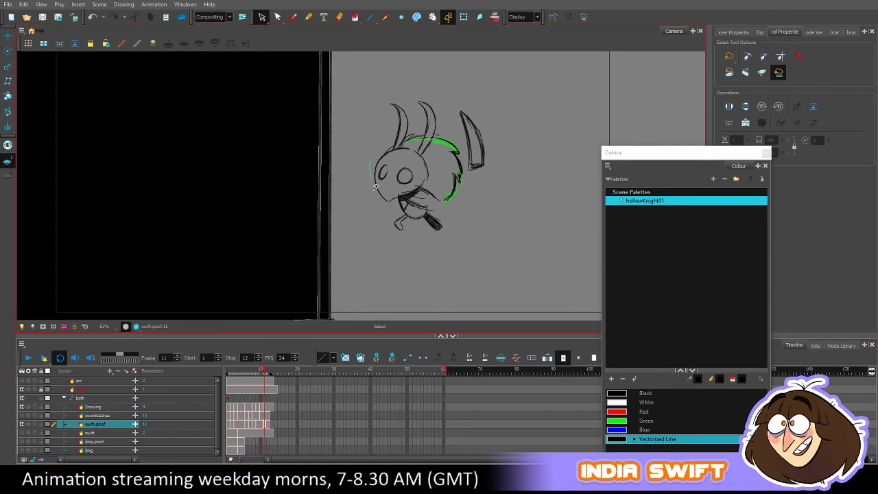
drag(459, 155, 379, 141)
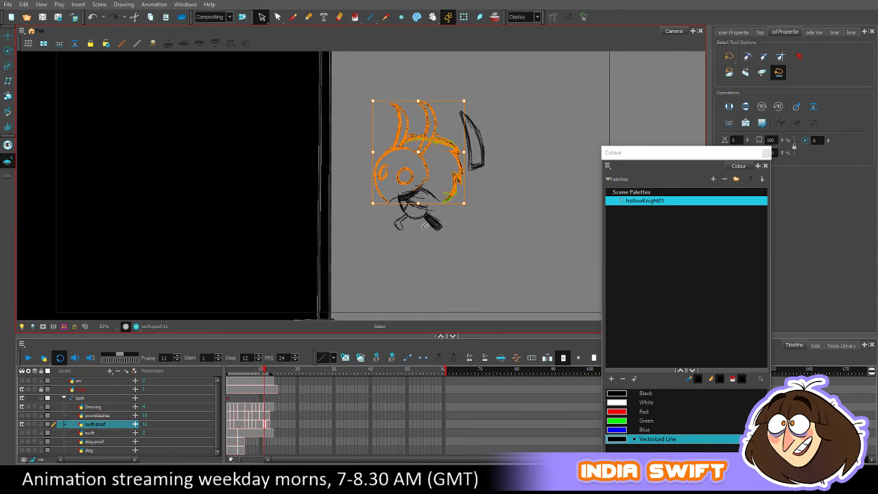
drag(264, 372, 232, 384)
click(28, 357)
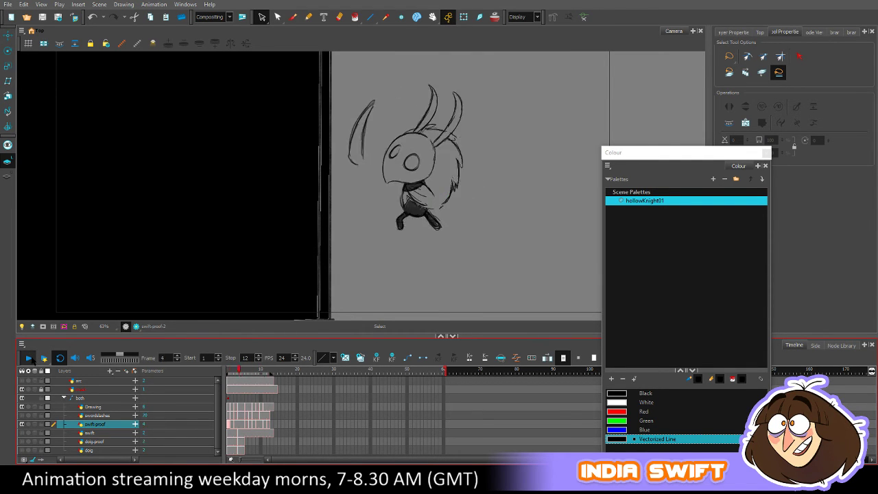
click(29, 358)
- Hold the swift-proof pose on frame 6 through frame 7 and nudge its torso slightly right
drag(236, 370, 247, 370)
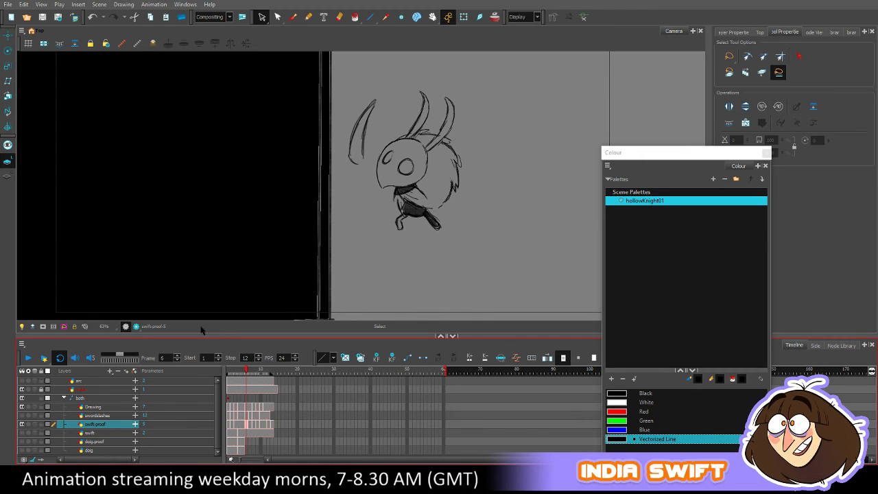
click(28, 357)
mouse_move(421, 181)
mouse_down()
mouse_move(411, 207)
mouse_move(430, 184)
mouse_up()
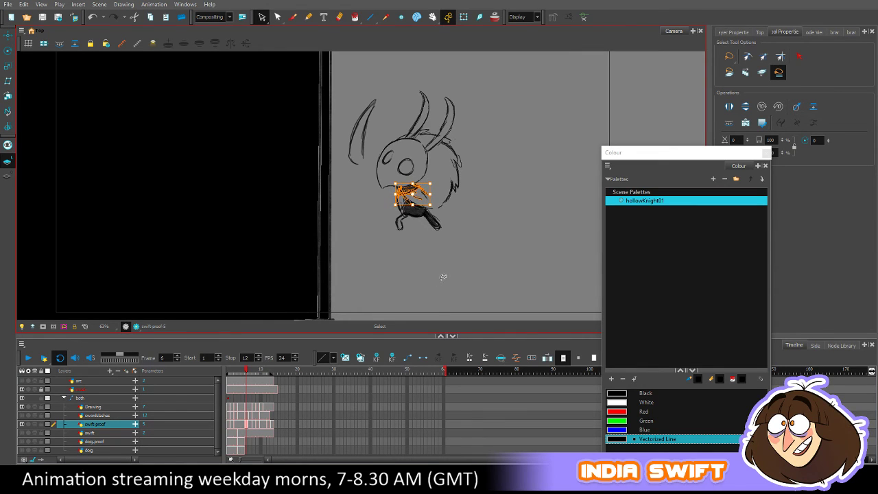
- Select the torso lines on frame 8 of swift-proof and nudge them slightly right
mouse_move(249, 372)
mouse_down()
mouse_move(240, 373)
mouse_move(255, 371)
mouse_up()
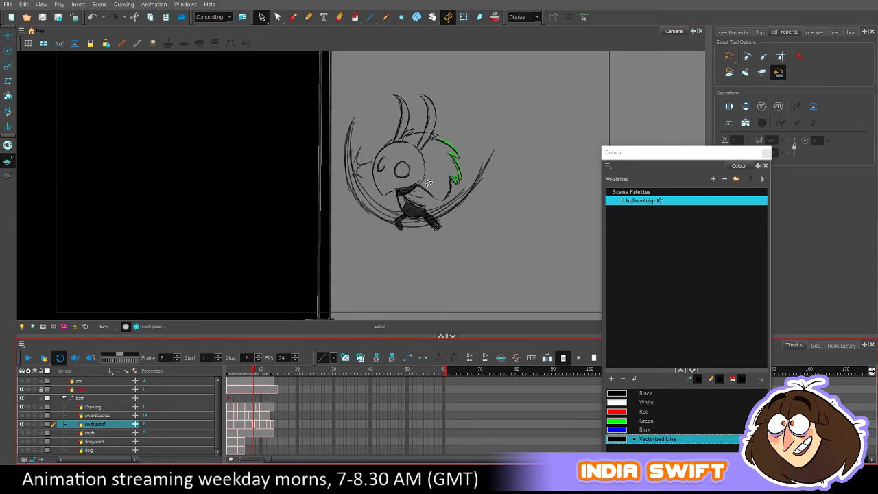
click(430, 194)
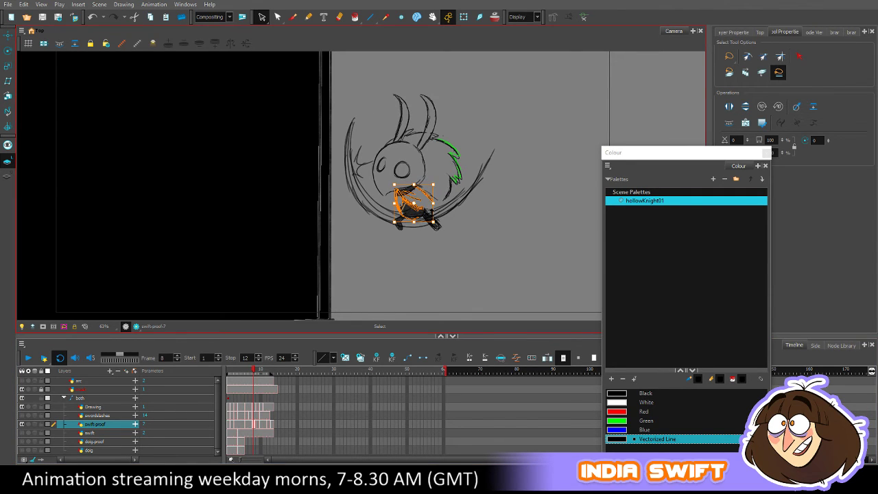
drag(255, 371, 254, 372)
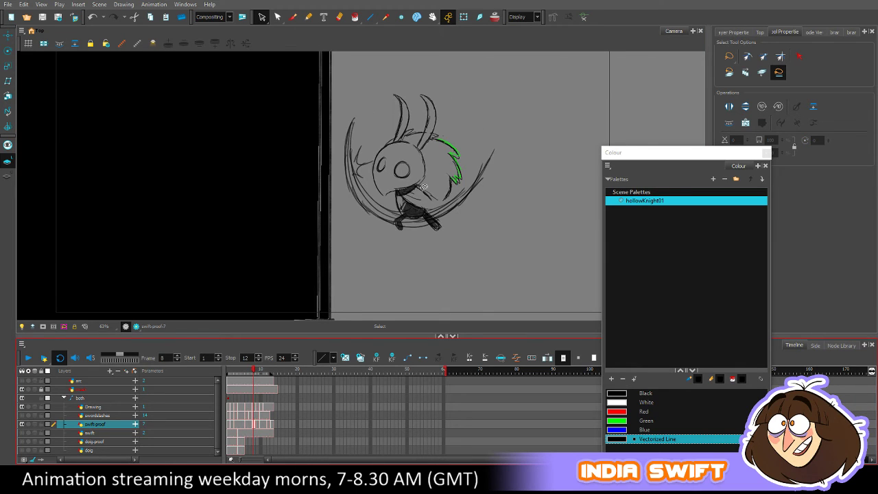
click(417, 195)
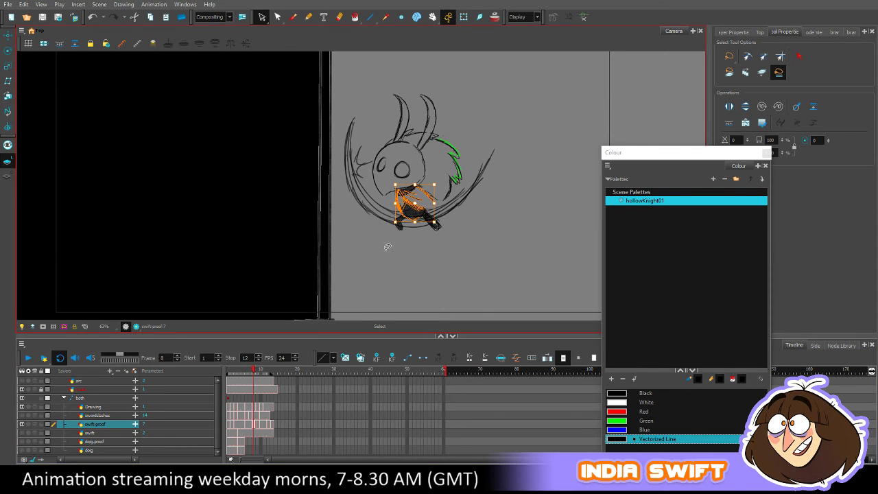
- Compare the torso on frames 7 and 8 of swift-proof, and squash the torso lines slightly on frame 8
drag(258, 372, 250, 374)
click(405, 196)
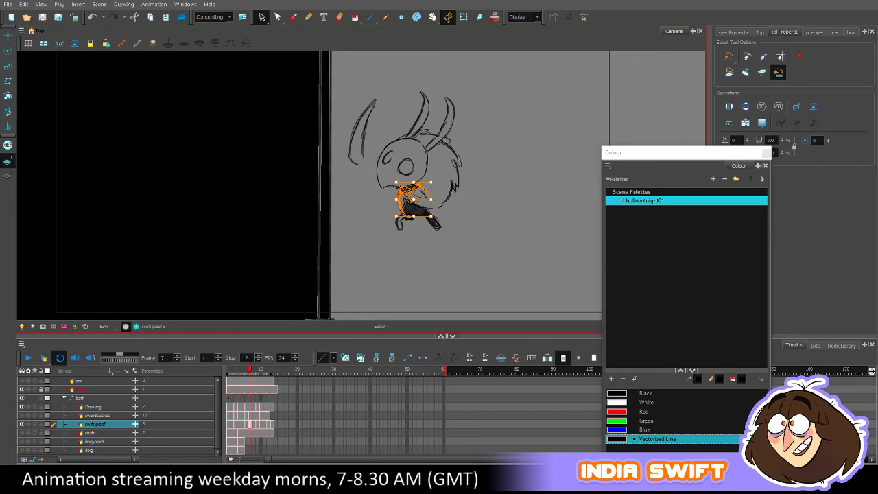
drag(253, 371, 258, 369)
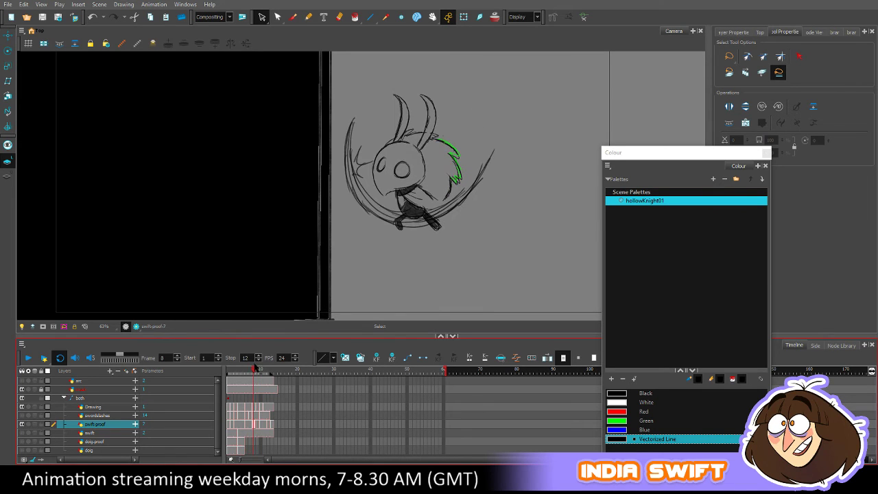
click(406, 197)
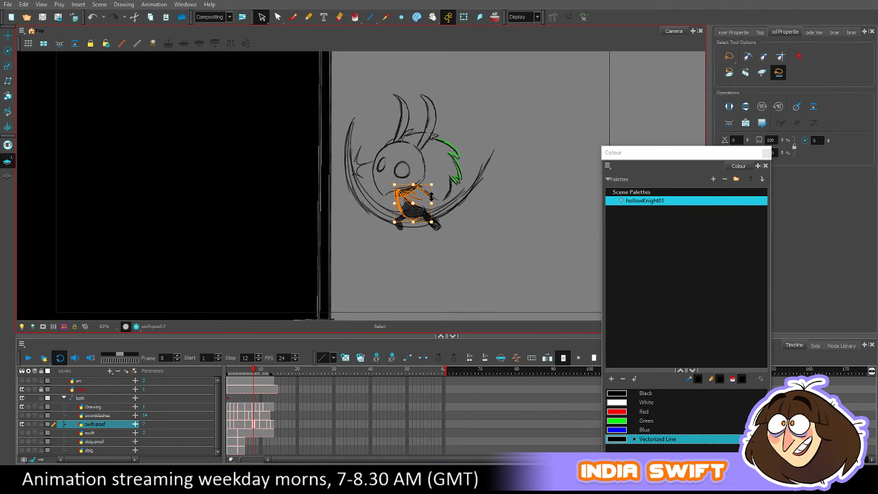
drag(414, 222, 414, 223)
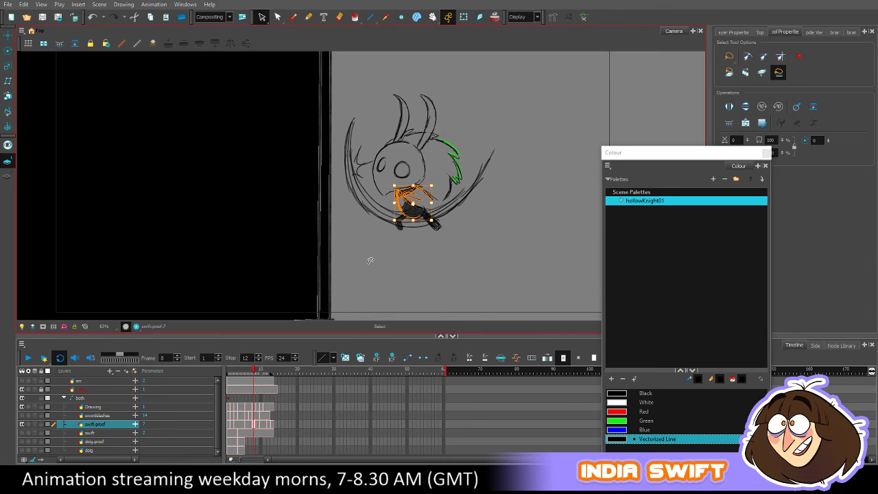
- Check the torso on frame 12 of swift-proof, and play the loop from frame 1
drag(254, 372, 270, 364)
mouse_move(433, 186)
mouse_down()
mouse_move(483, 221)
mouse_move(451, 167)
mouse_up()
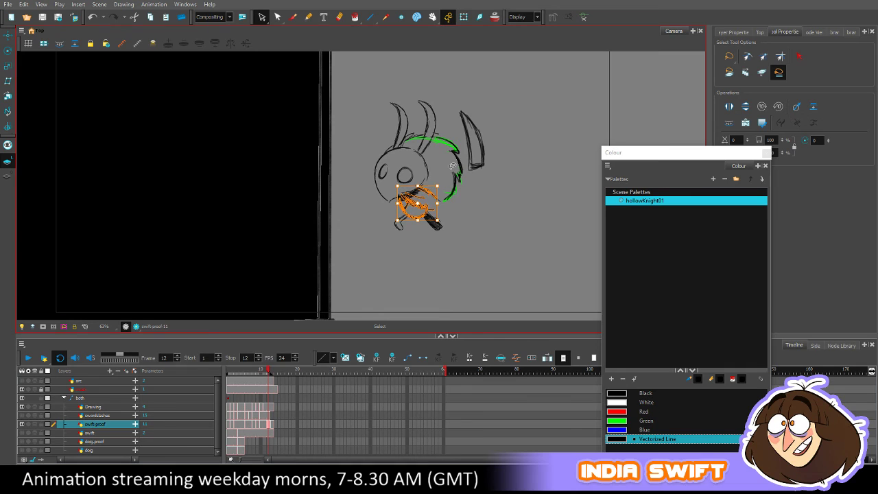
drag(265, 369, 227, 376)
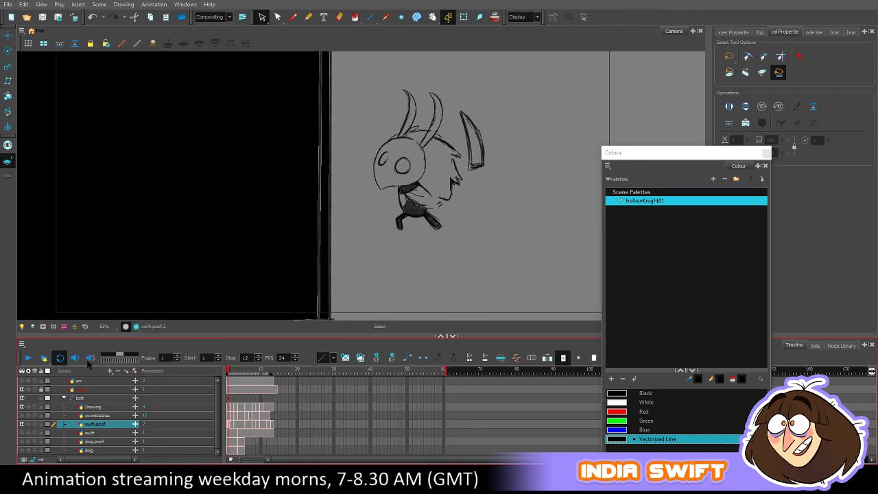
click(29, 357)
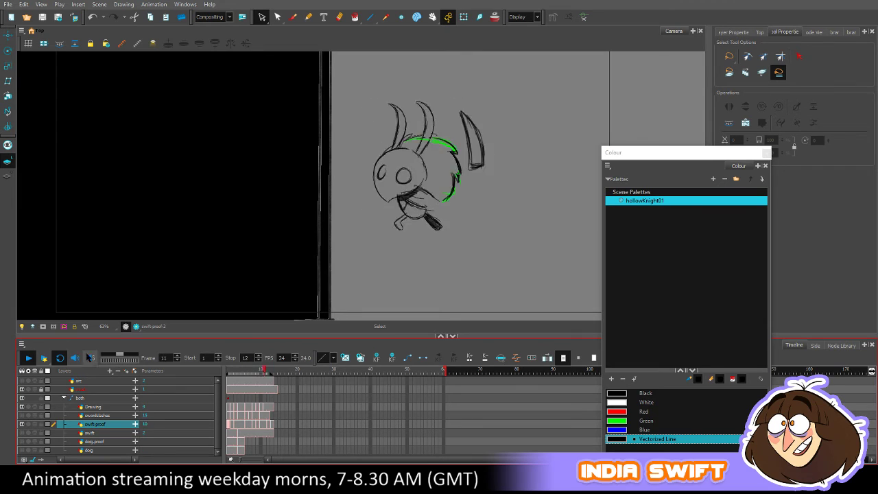
click(28, 357)
drag(248, 370, 223, 370)
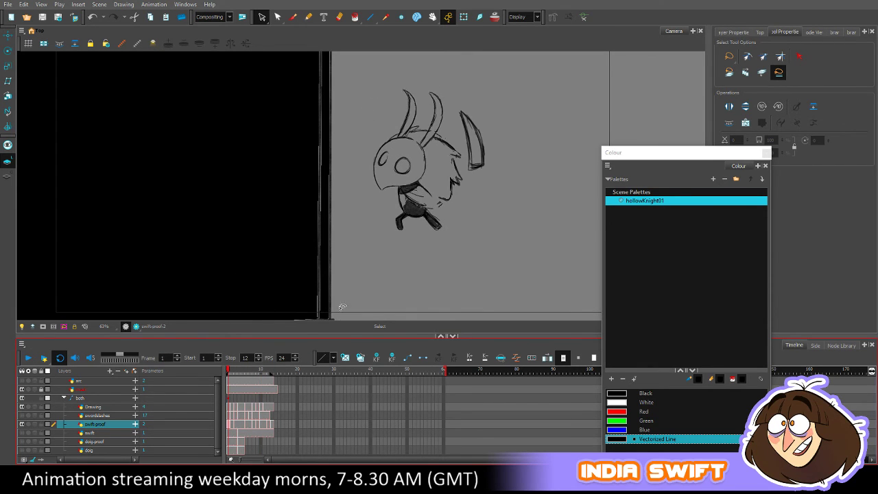
- Brush small spark marks in front of the knight's face on frame 3 of swift-proof
key(period)
click(293, 17)
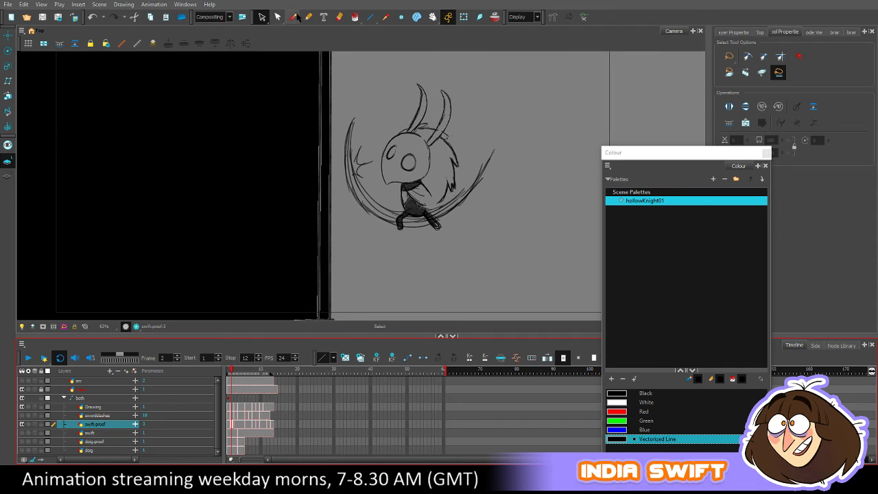
key(period)
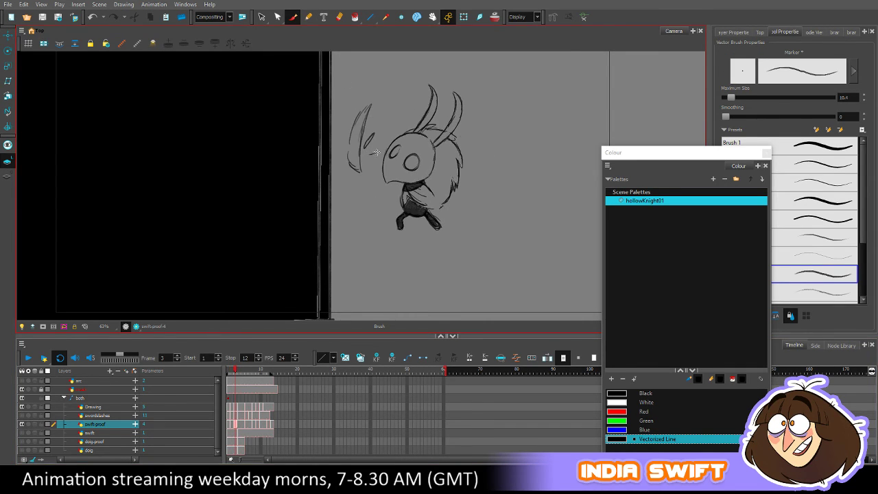
key(comma)
key(period)
key(comma)
key(period)
key(comma)
key(period)
drag(363, 182, 365, 188)
key(period)
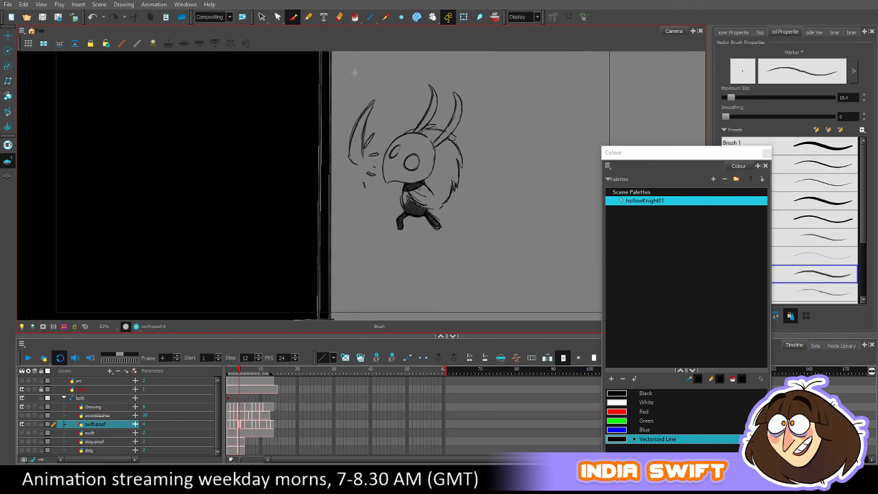
- Select only the spark marks, cut them from swift-proof, and paste them on frame 3 of the Drawing layer
click(262, 16)
mouse_move(346, 115)
mouse_down()
mouse_move(353, 192)
mouse_move(391, 198)
mouse_up()
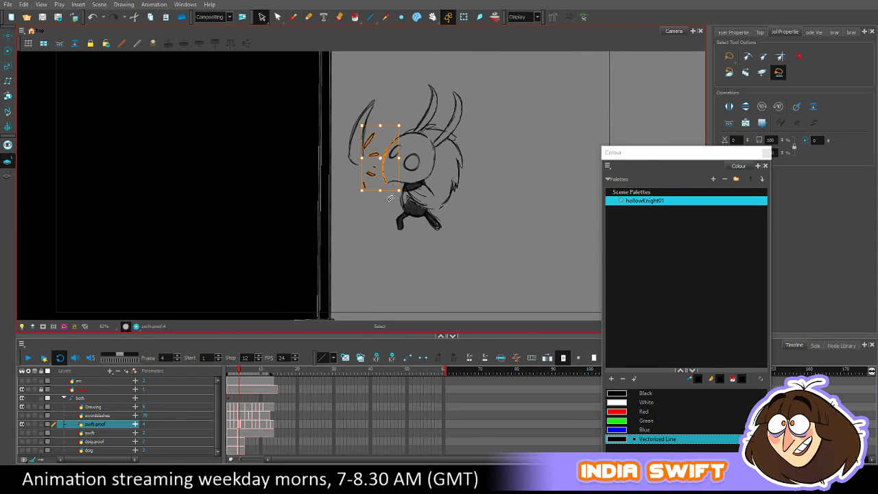
click(415, 122)
mouse_move(379, 113)
mouse_down()
mouse_move(366, 184)
mouse_move(384, 116)
mouse_up()
key(comma)
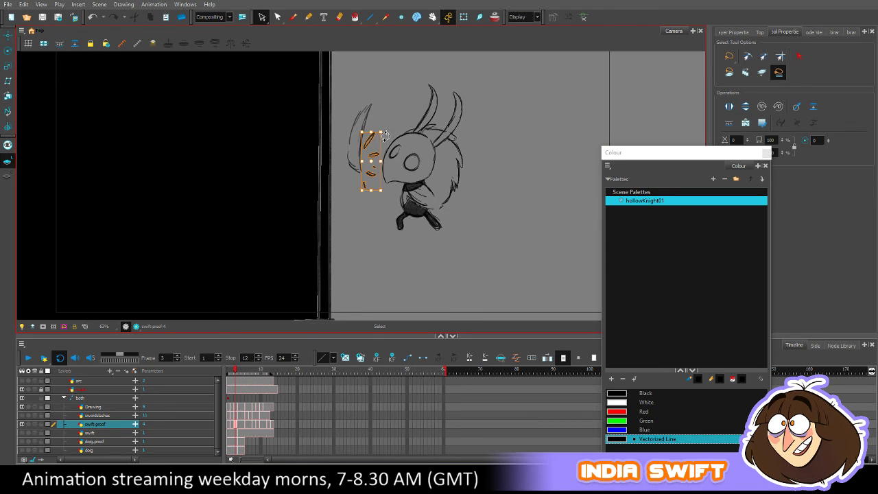
key(Escape)
click(293, 16)
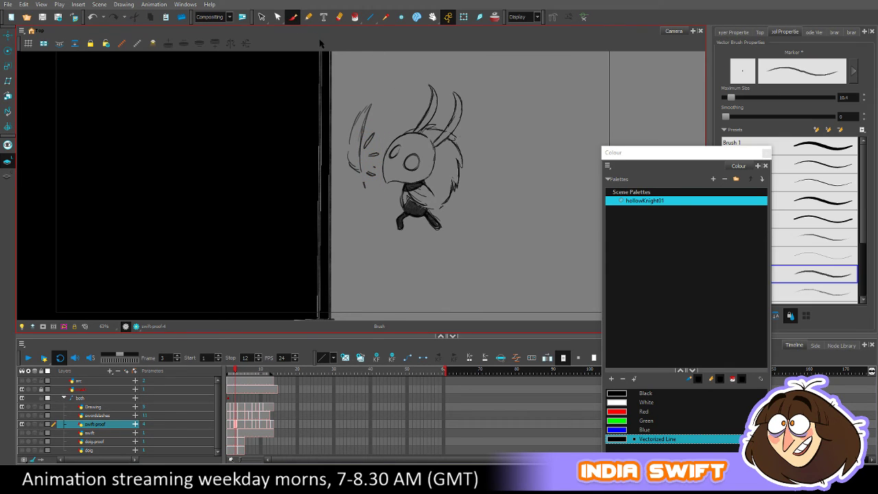
key(period)
key(comma)
click(234, 415)
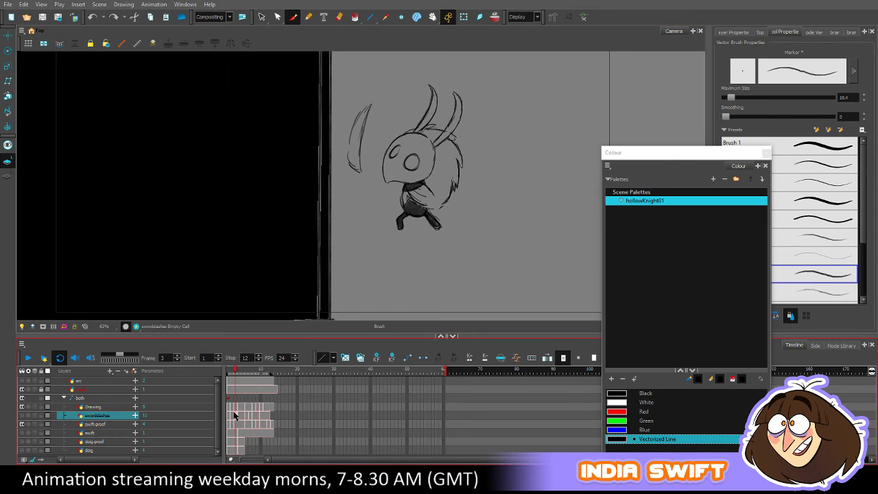
click(402, 107)
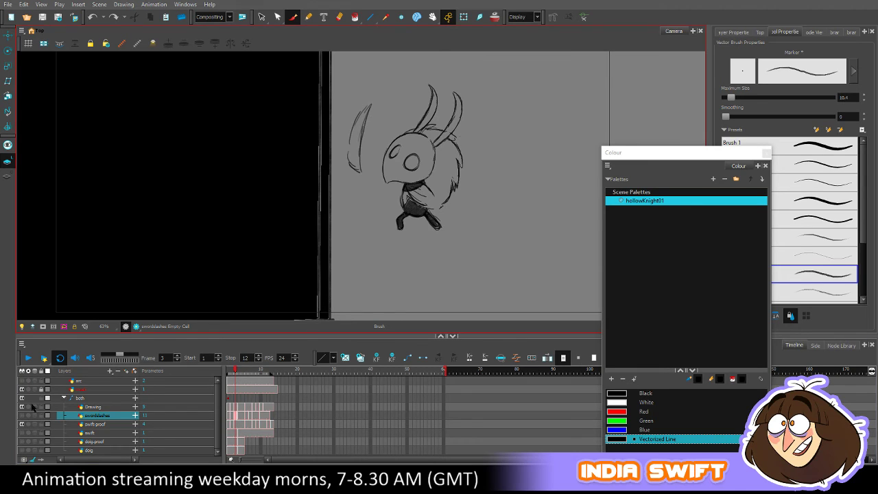
click(236, 408)
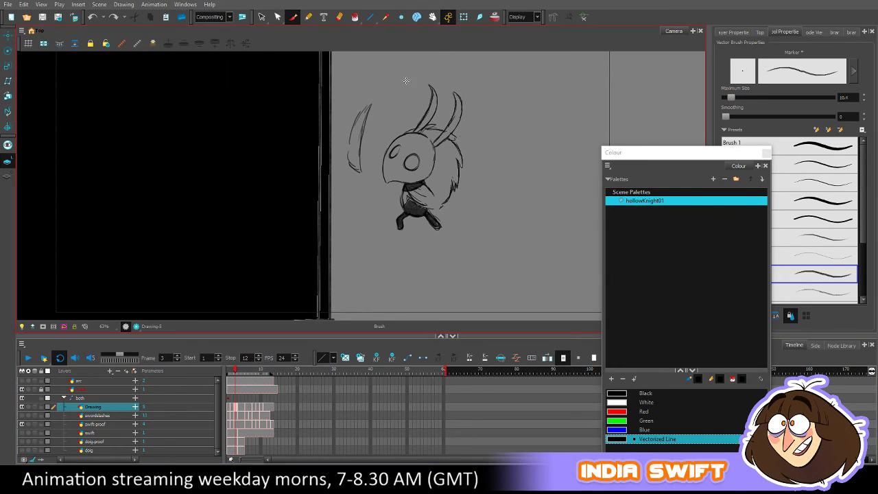
key(ctrl+v)
- Brush smaller, scattered spark marks in front of the face on frame 4 of the Drawing layer, comparing with frame 3
key(.)
key(.)
key(.)
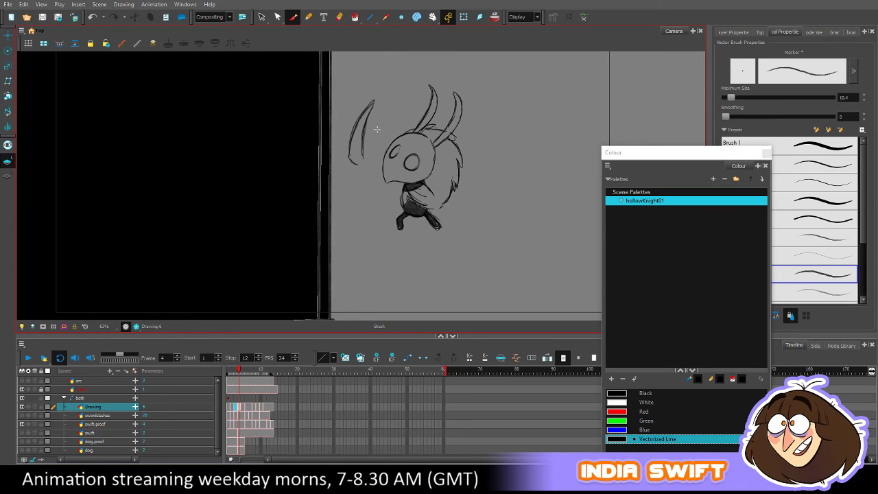
key(.)
key(.)
key(comma)
key(period)
key(comma)
key(period)
key(comma)
key(period)
key(comma)
key(period)
key(comma)
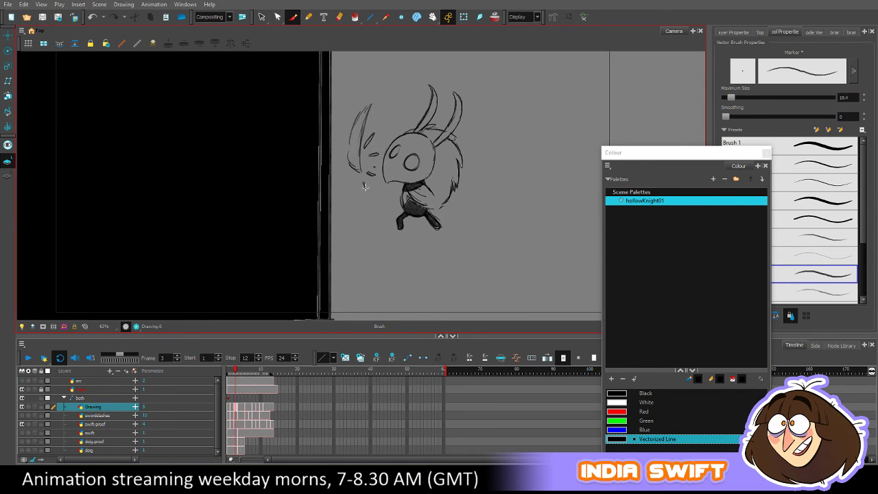
key(period)
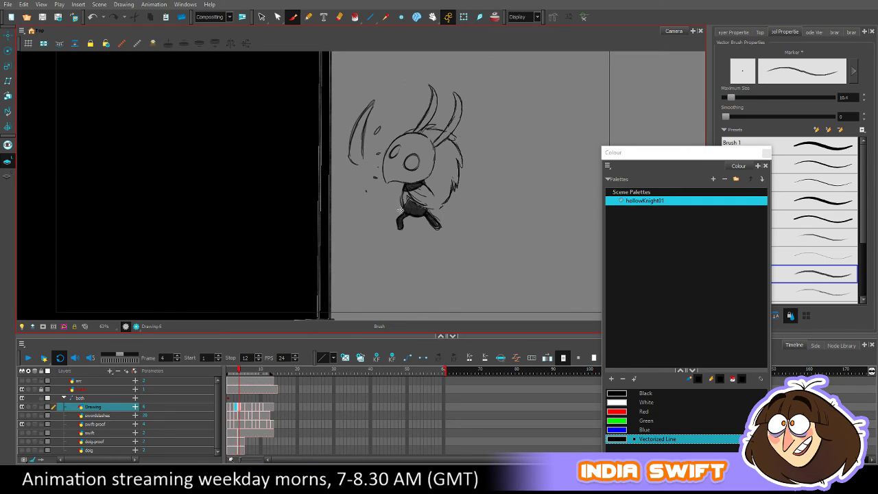
- Brush tiny fading spark specks on frame 6 of the Drawing layer, and play the loop
key(period)
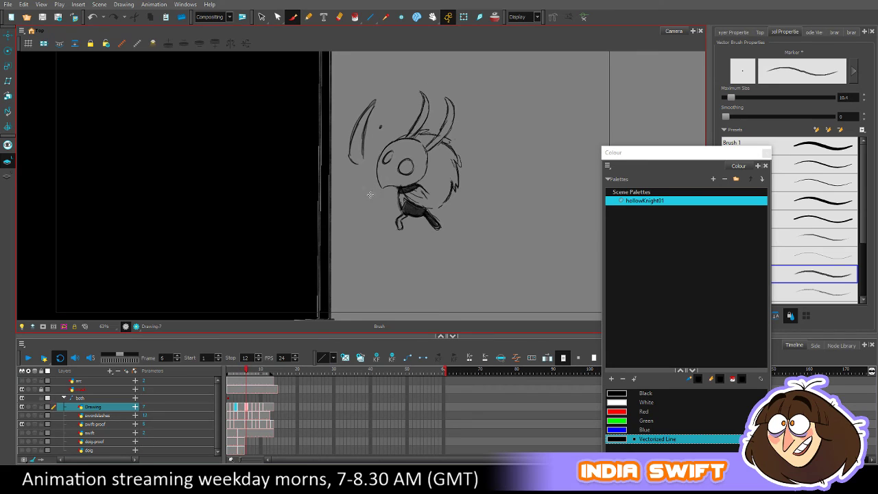
click(262, 17)
drag(380, 220, 379, 231)
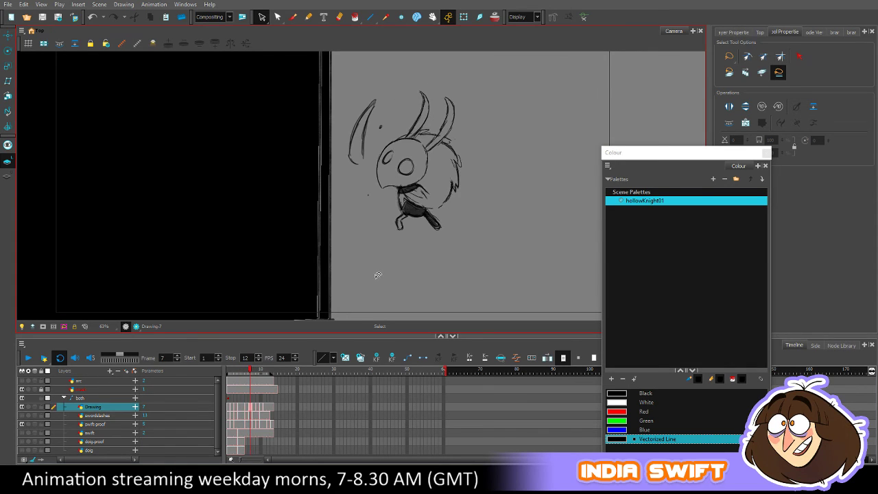
drag(252, 372, 202, 374)
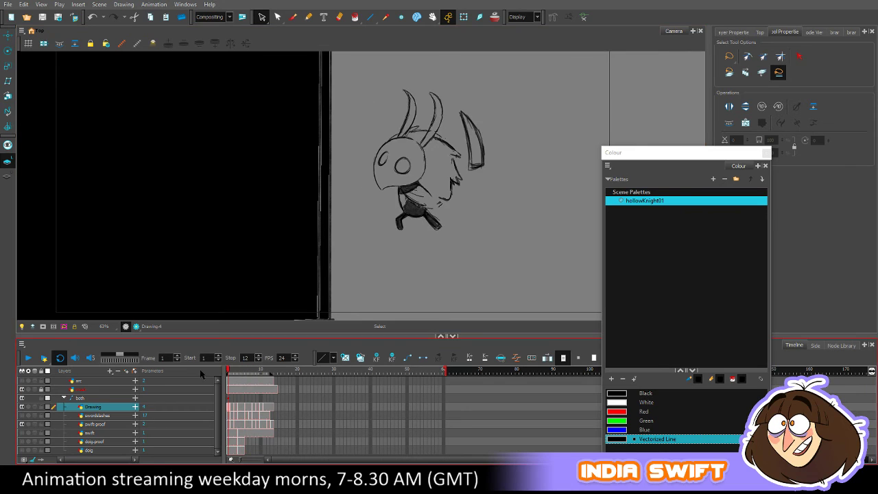
click(29, 358)
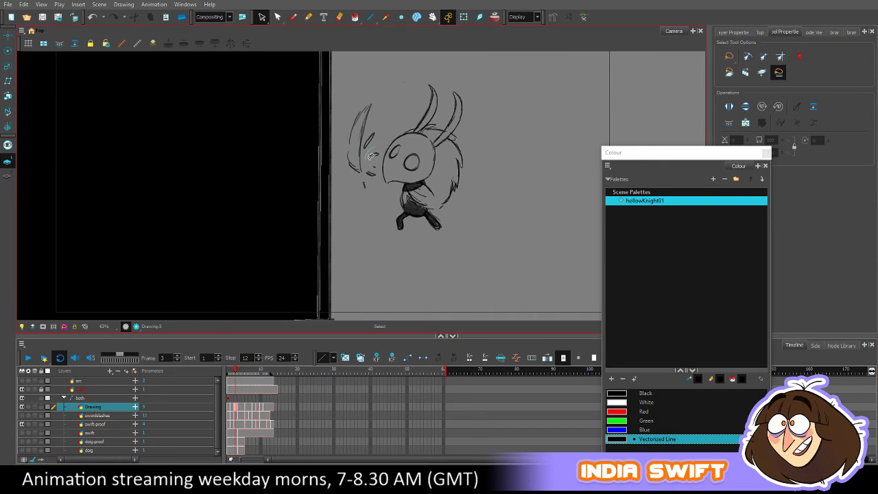
- Nudge the middle spark in front of the face slightly left on frames 3 and 4 of the Drawing layer
drag(347, 162, 386, 145)
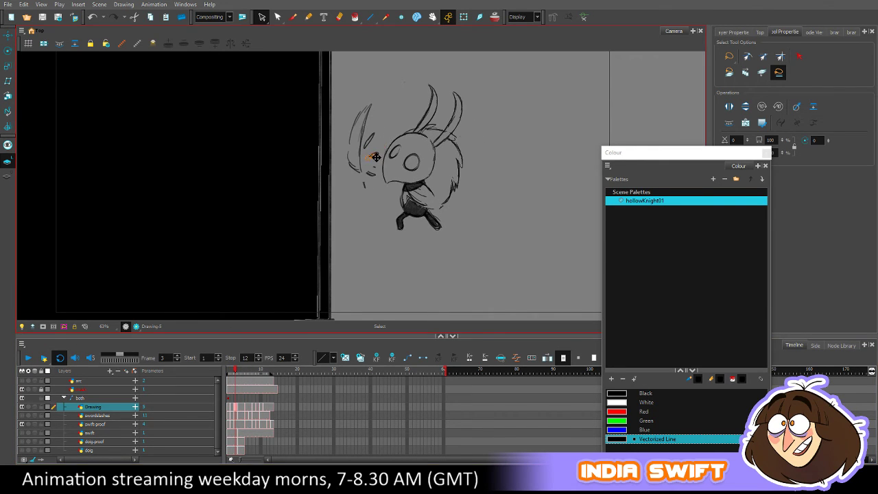
click(387, 148)
key(.)
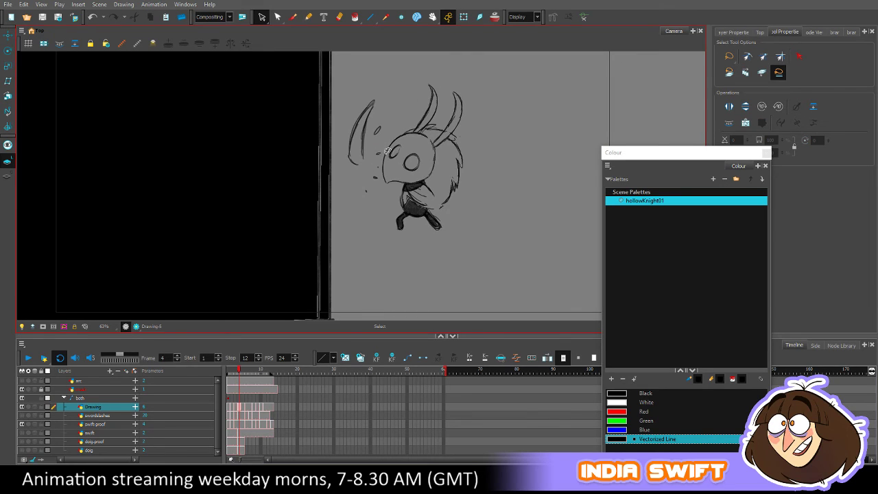
click(378, 159)
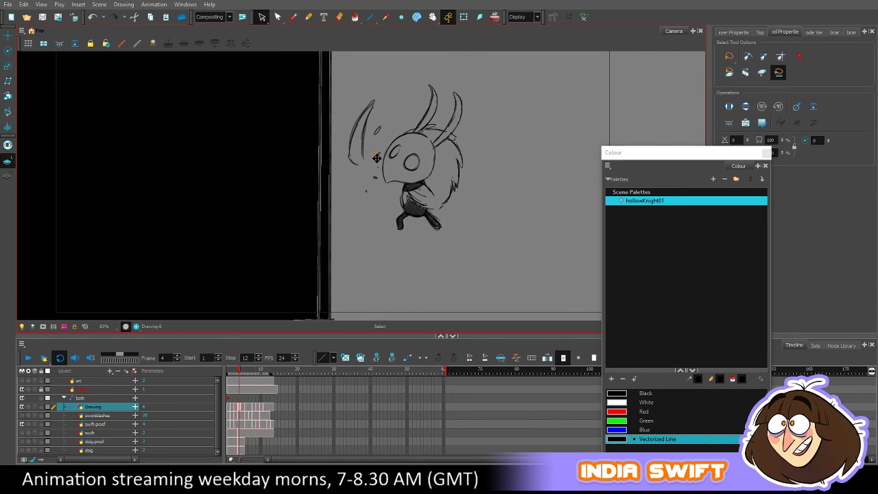
key(.)
key(.)
key(.)
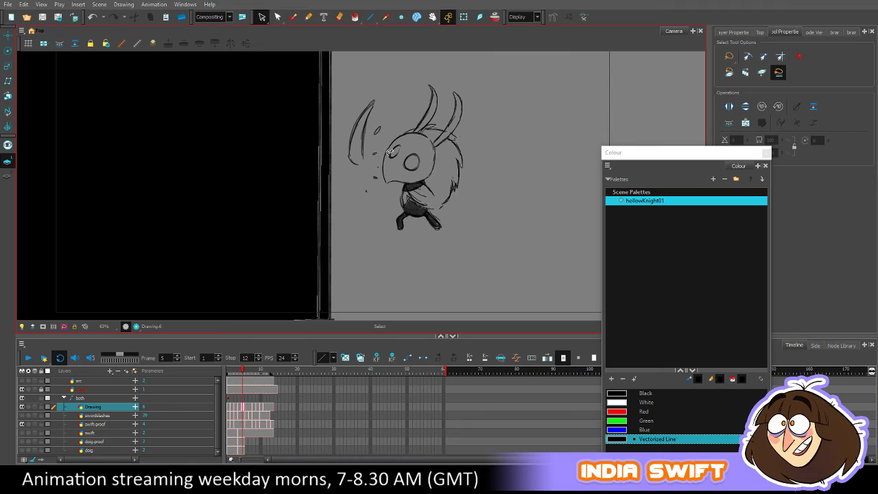
key(.)
key(.)
key(.)
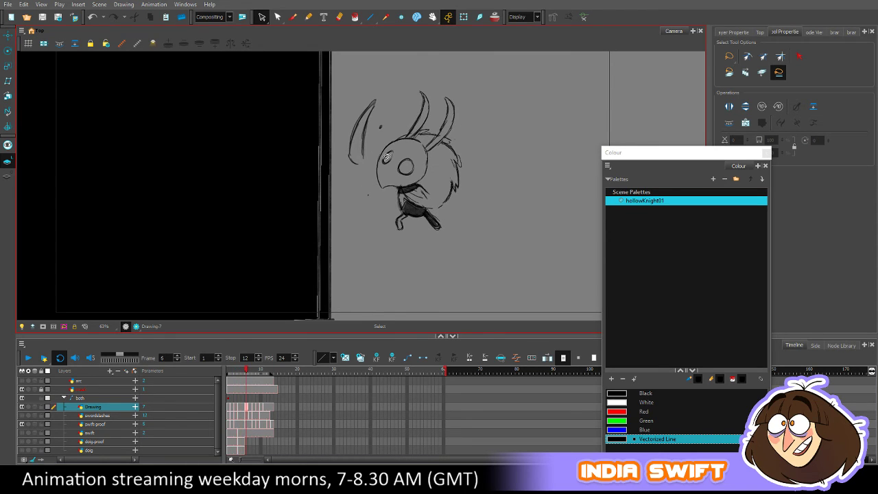
- Save the scene and play the loop from frame 1
key(ctrl+s)
drag(246, 373, 224, 372)
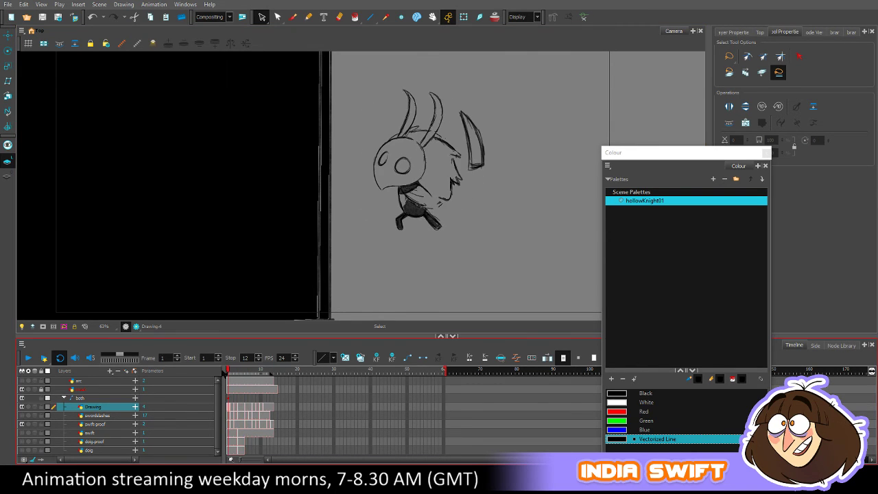
click(28, 357)
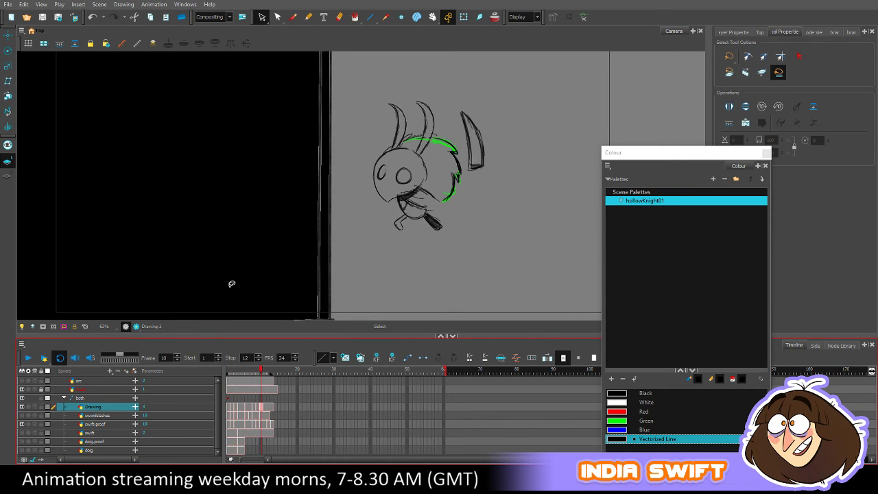
- Brush a fan of small spark marks in front of the knight's face on frame 9 of the Drawing layer
mouse_move(246, 371)
mouse_down()
mouse_move(230, 373)
mouse_move(255, 371)
mouse_up()
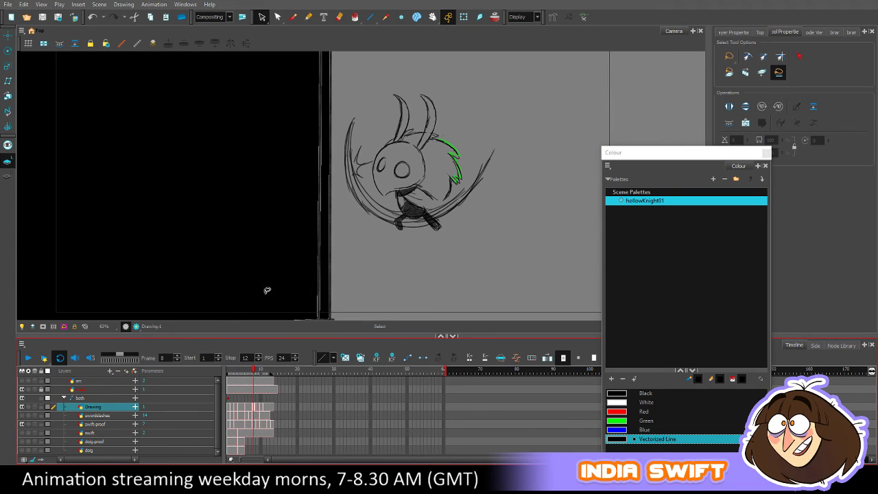
click(293, 16)
key(period)
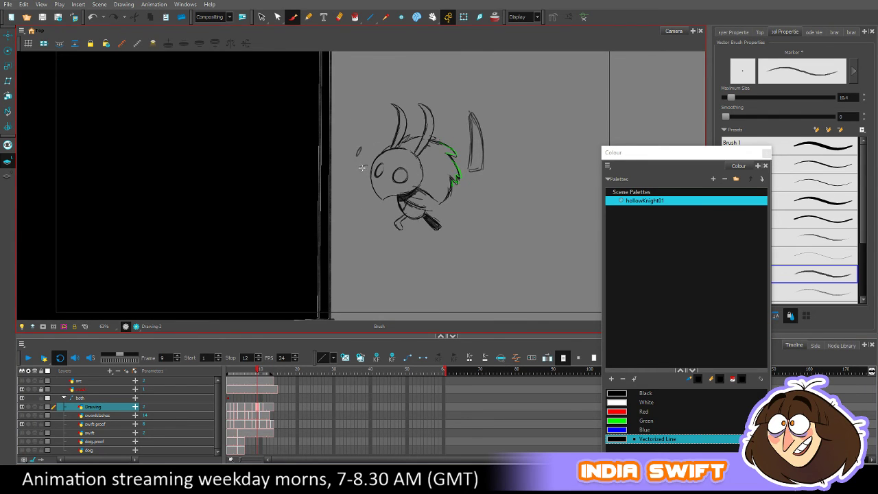
drag(362, 168, 367, 166)
key(comma)
key(period)
key(comma)
key(period)
key(period)
key(comma)
key(comma)
key(period)
drag(349, 145, 350, 149)
key(period)
key(comma)
- Nudge the fan of spark marks on frame 9 of the Drawing layer slightly left and down
click(262, 16)
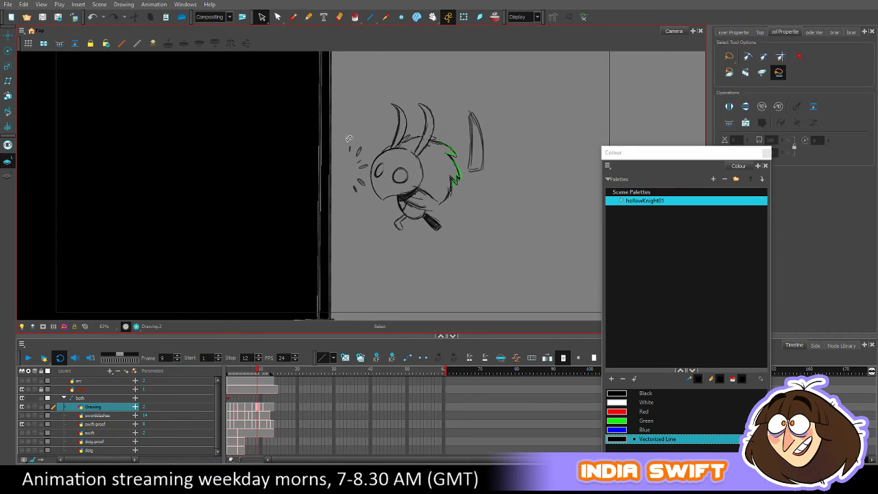
drag(363, 189, 359, 175)
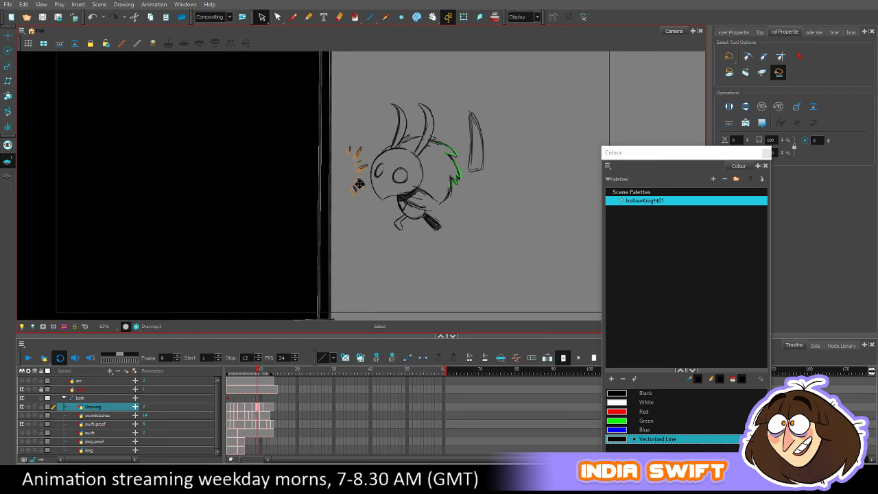
key(comma)
key(period)
key(comma)
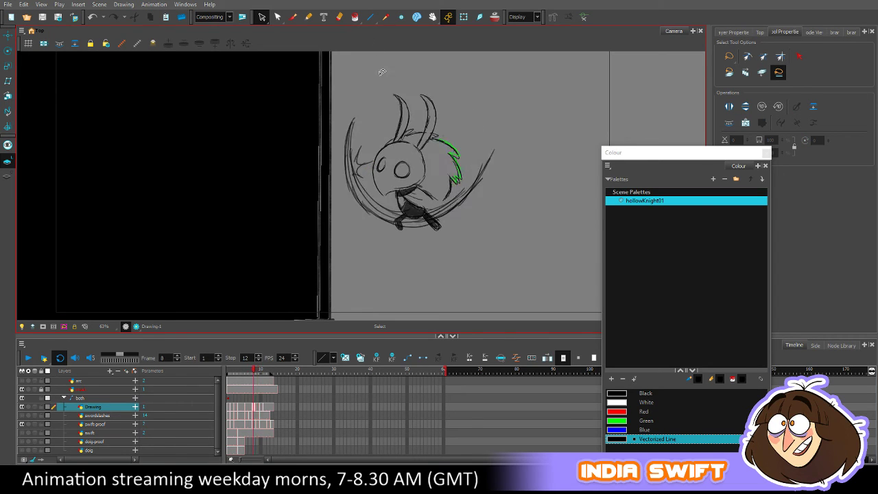
key(period)
key(comma)
- Nudge the sparks and the front part of the slash arc slightly left on frame 8 of the Drawing layer
click(364, 165)
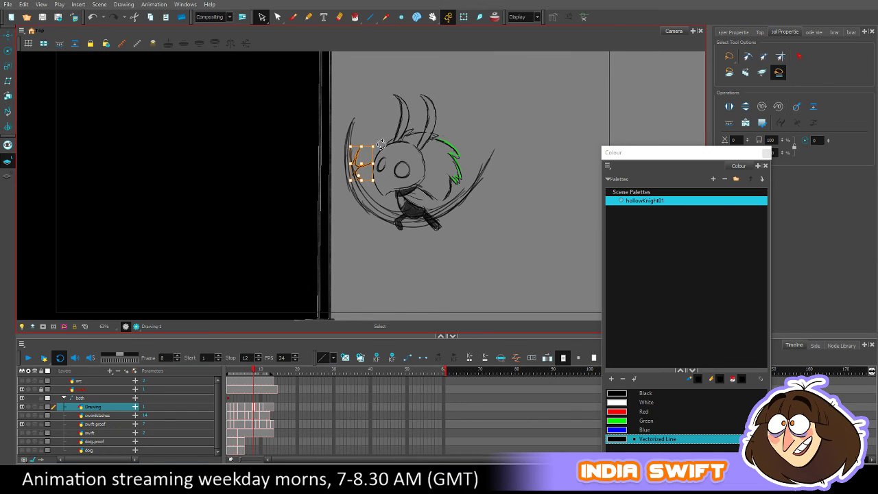
shift+click(349, 171)
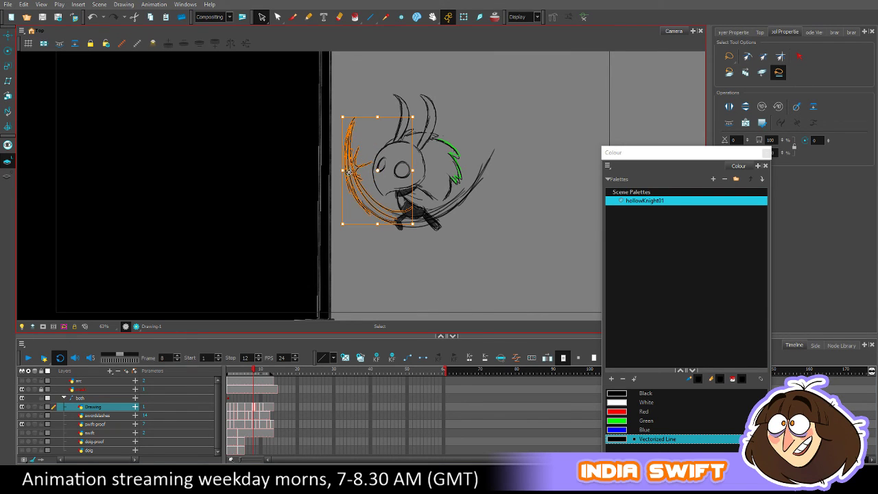
drag(340, 170, 337, 170)
key(Escape)
key(f)
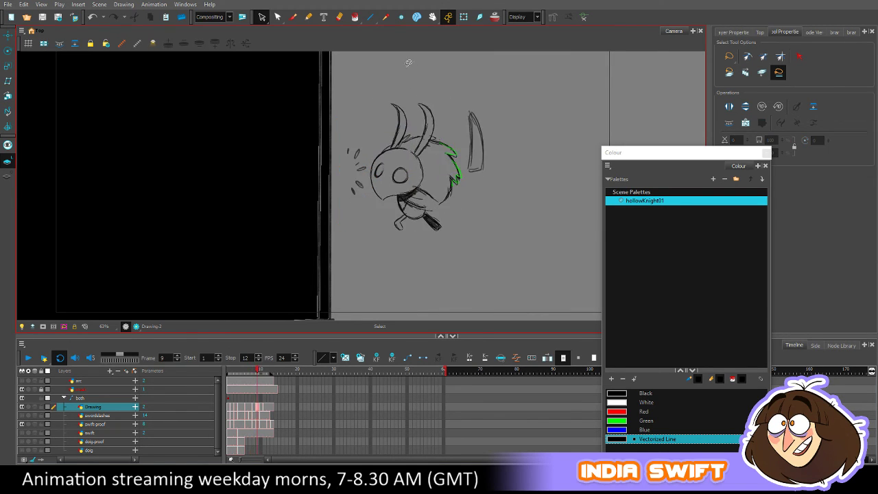
key(g)
key(period)
key(comma)
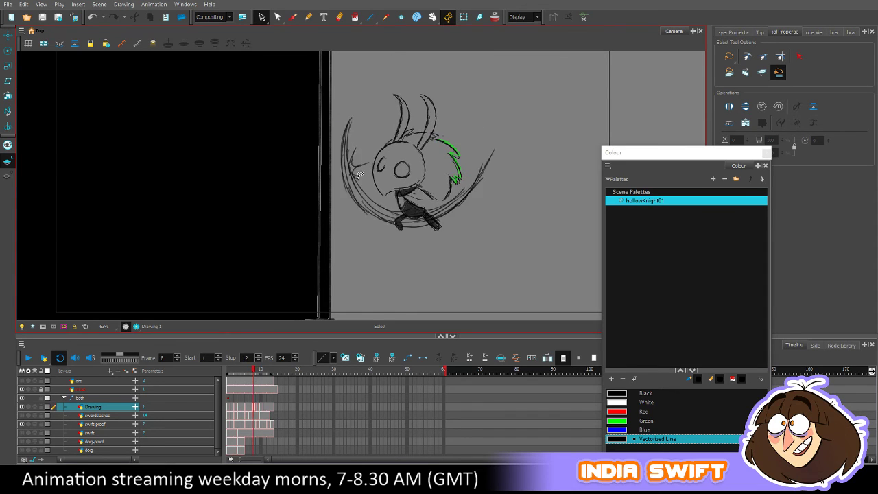
- Nudge the upper spark marks in front of the face slightly left on frame 9 of the Drawing layer
key(period)
mouse_move(361, 147)
mouse_down()
mouse_move(349, 192)
mouse_move(365, 171)
mouse_up()
click(376, 149)
key(period)
key(comma)
key(comma)
key(comma)
key(period)
key(period)
- Flip between frame 9 and its neighbouring frames to compare the spark positions
click(293, 17)
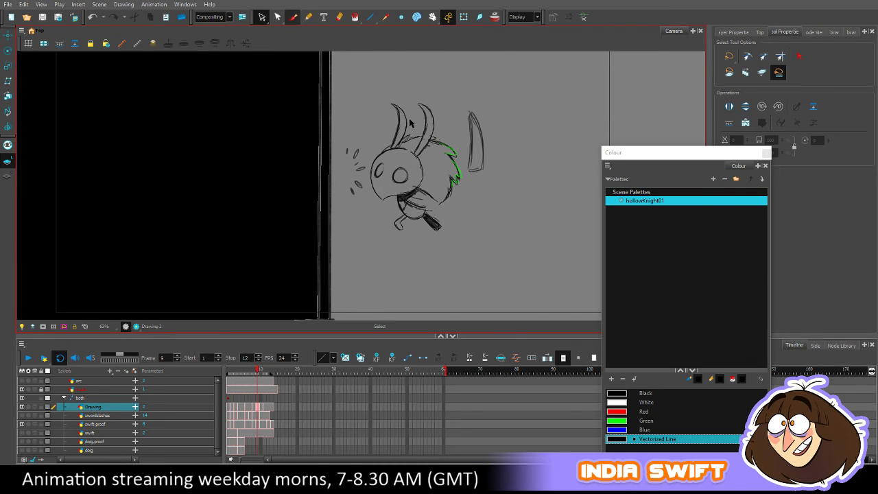
key(comma)
key(period)
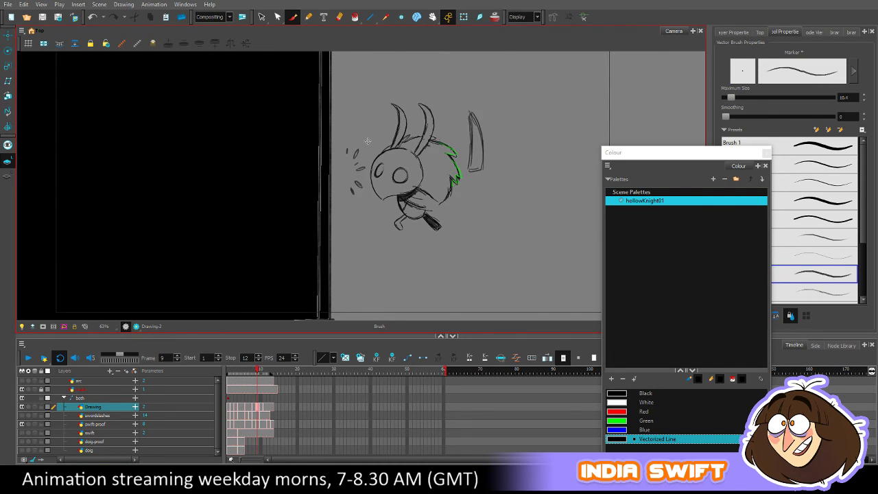
key(period)
key(comma)
key(comma)
key(period)
key(comma)
key(period)
- Fine-tune the position of the second spark from the top on frame 9, comparing it with frame 8
key(alt+s)
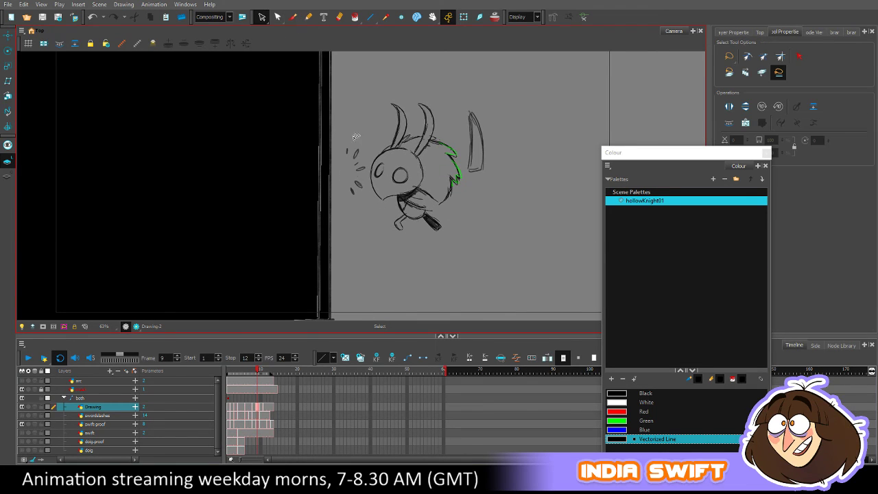
click(357, 155)
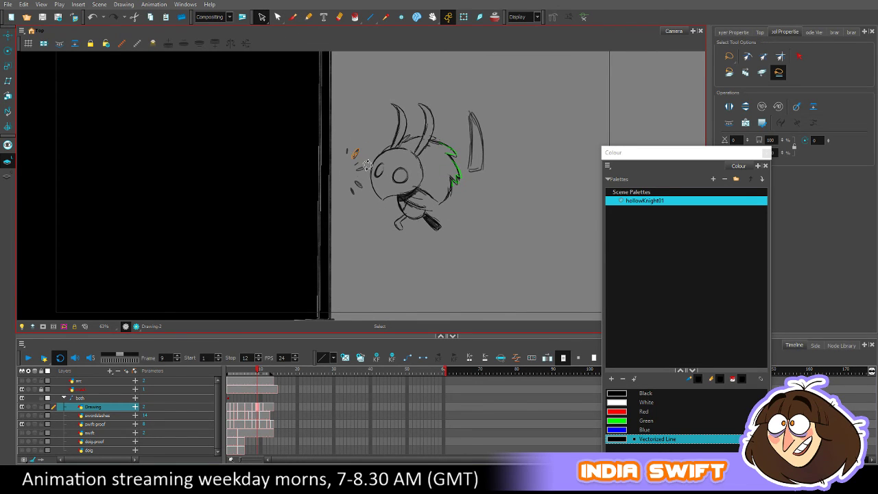
click(375, 156)
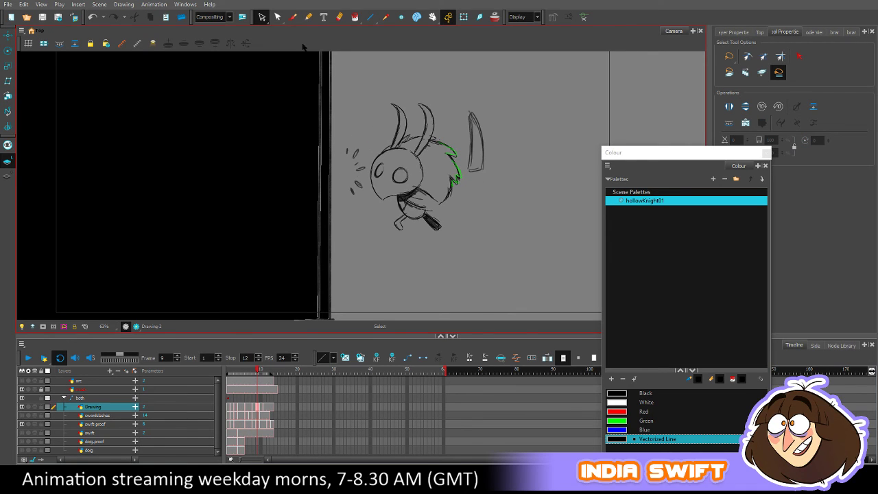
key(comma)
key(period)
click(355, 154)
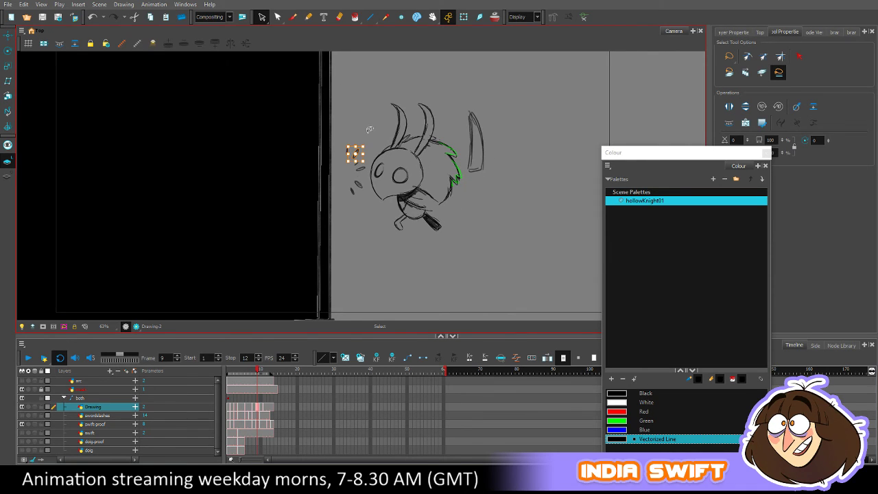
click(369, 130)
key(comma)
key(period)
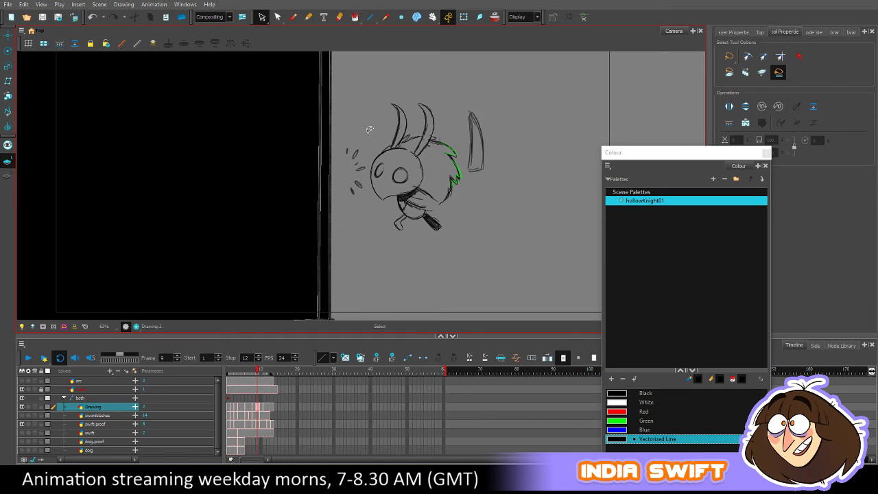
key(comma)
key(period)
click(354, 153)
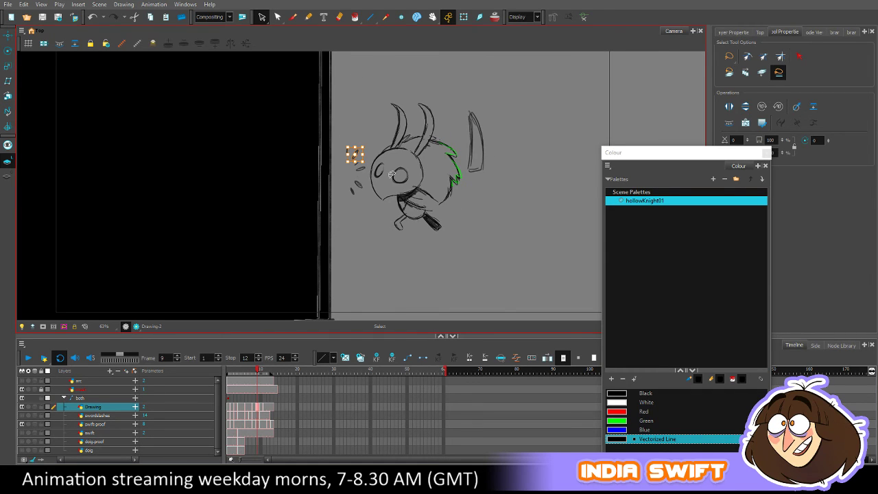
- Flip repeatedly between frames 8 and 9 to check how the sparks scatter from the slash
click(294, 17)
key(comma)
key(period)
key(comma)
key(period)
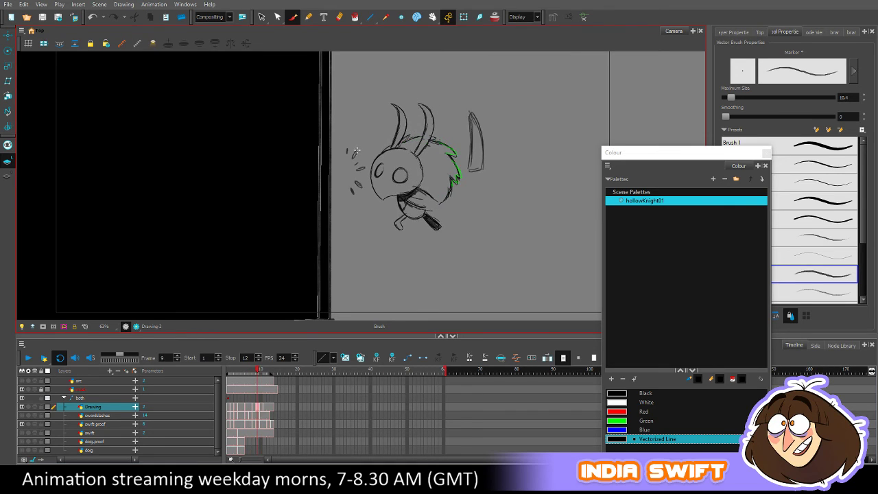
key(comma)
key(period)
key(comma)
key(period)
key(comma)
key(period)
- Brush one tiny spark speck in front of the top of the knight's head on frame 11 of the Drawing layer
key(period)
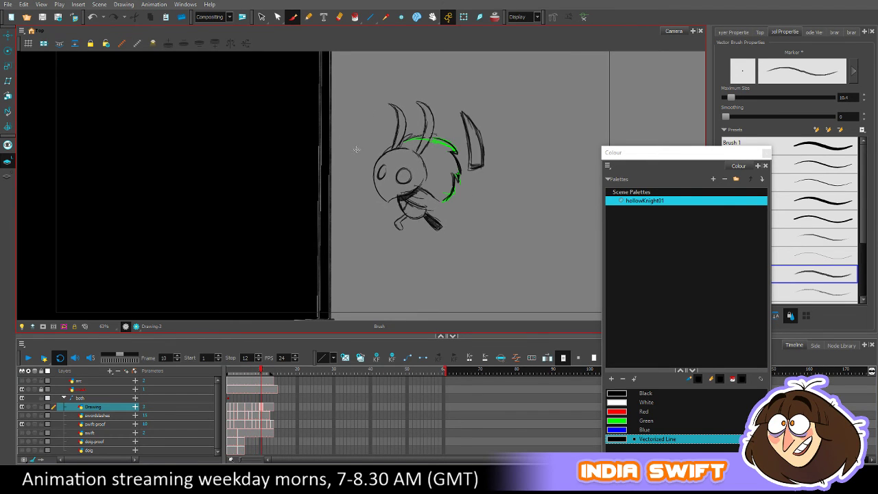
key(period)
key(comma)
key(period)
key(comma)
key(period)
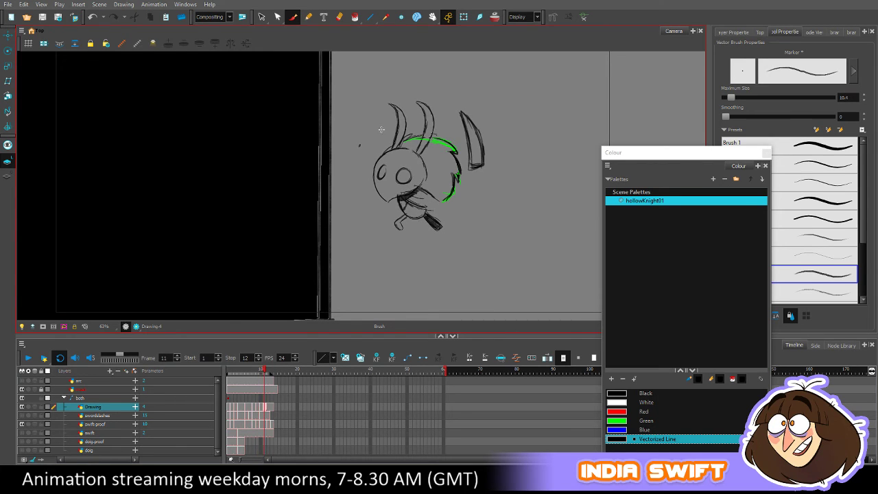
- Brush two small fading sparks beside the upper part of the knight's face on frame 10 of the Drawing layer
key(comma)
key(comma)
key(comma)
key(period)
key(comma)
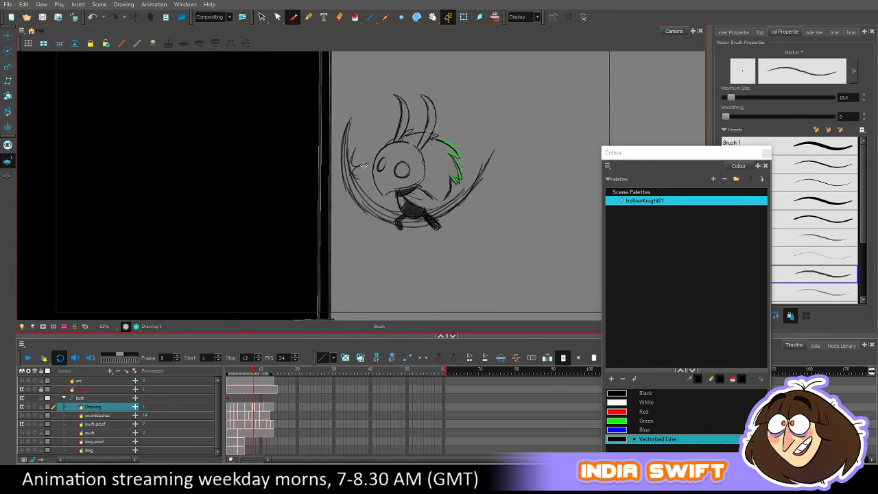
key(period)
key(period)
key(comma)
key(period)
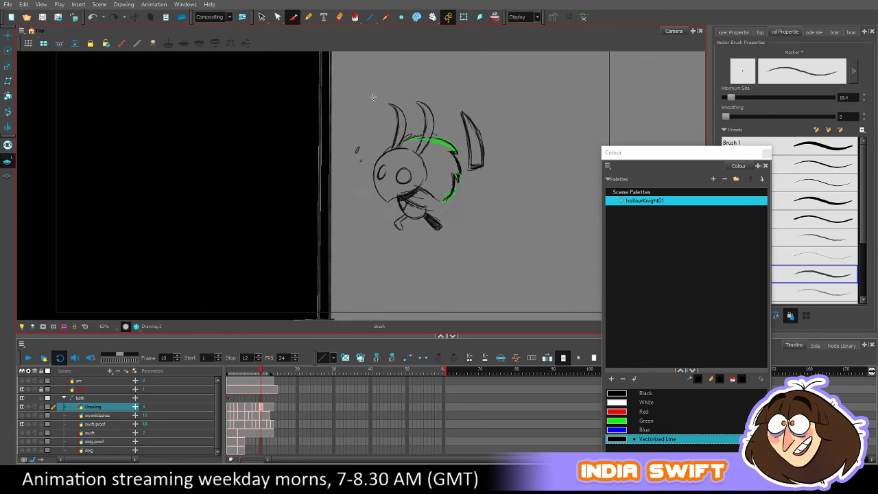
- Add more small sparks on frame 10, farther out at the top and beside the middle and lower face
key(comma)
key(period)
key(comma)
key(comma)
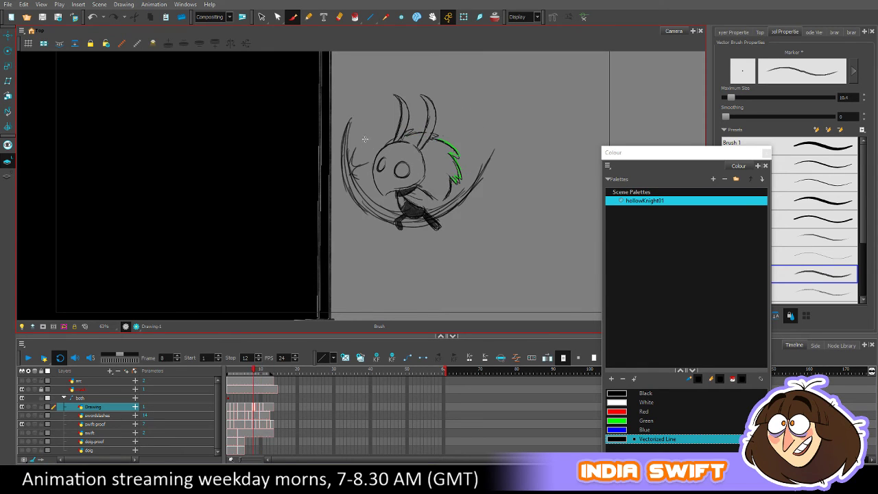
key(period)
key(period)
key(comma)
key(period)
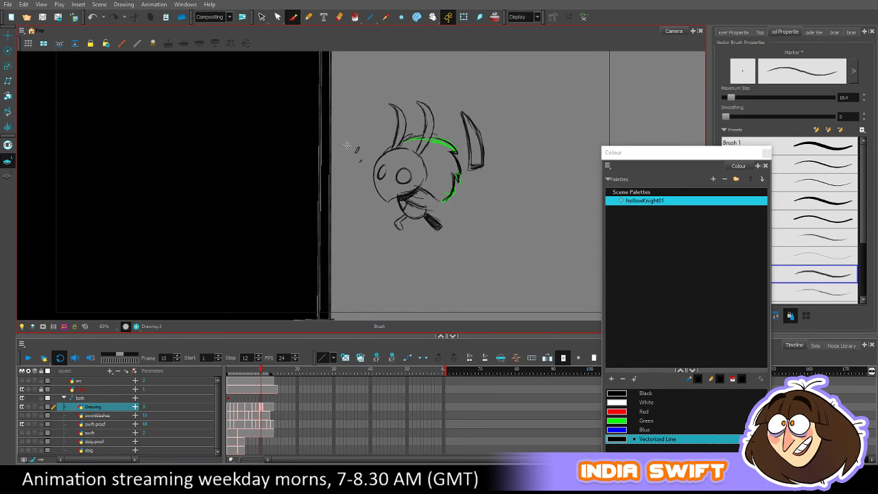
key(comma)
key(period)
key(comma)
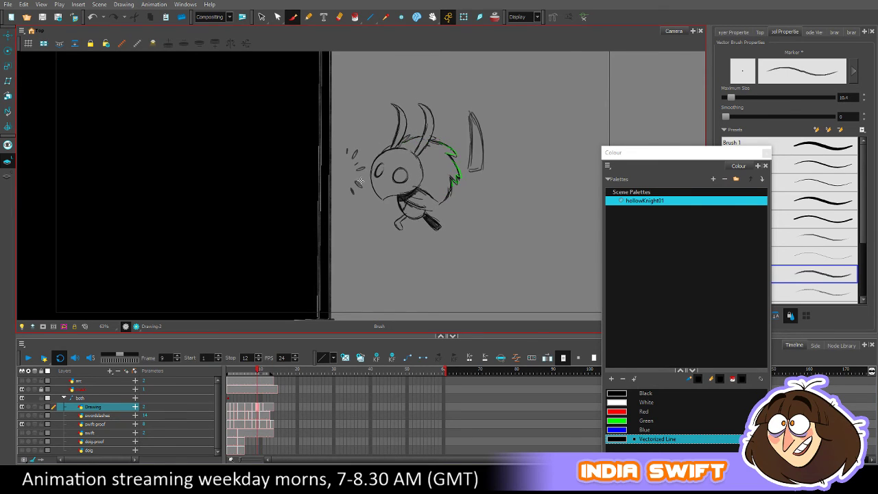
key(comma)
key(period)
key(period)
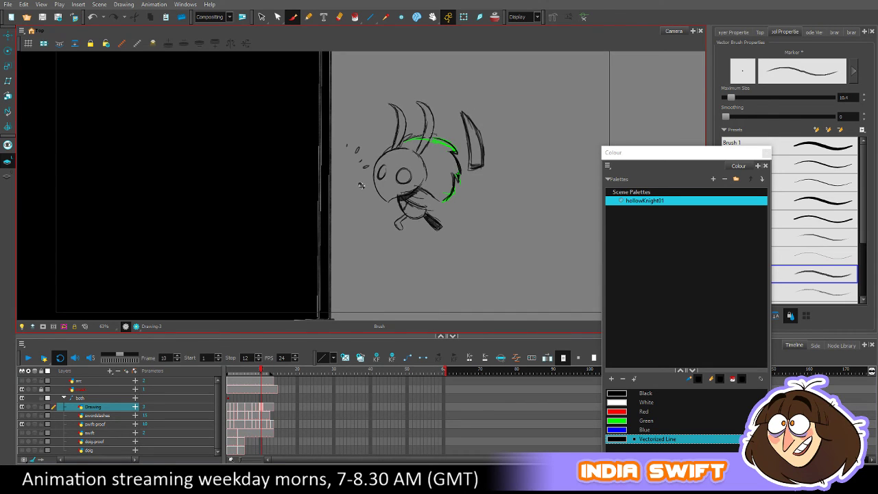
- Brush the remaining tiny fading specks in front of the knight's face and below it on frame 11, comparing with frames 9 and 10
key(comma)
key(period)
key(period)
key(comma)
key(comma)
key(period)
key(comma)
key(period)
key(period)
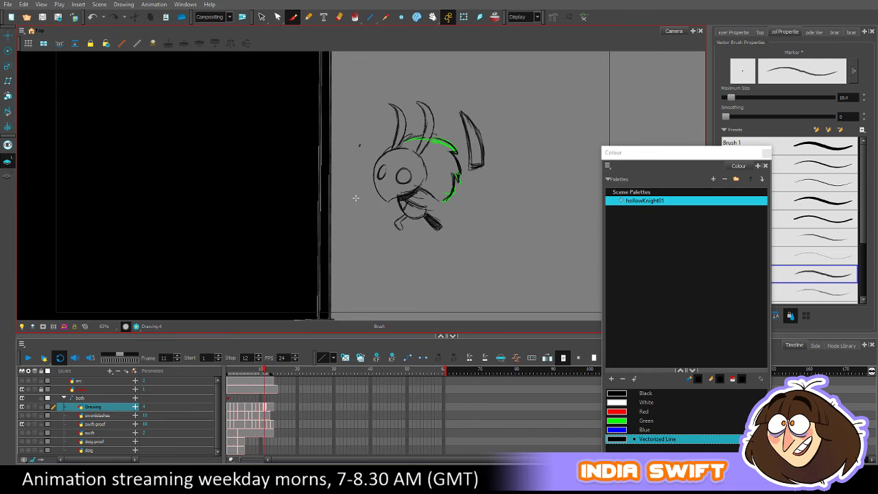
key(comma)
key(period)
key(comma)
key(period)
key(comma)
key(period)
key(period)
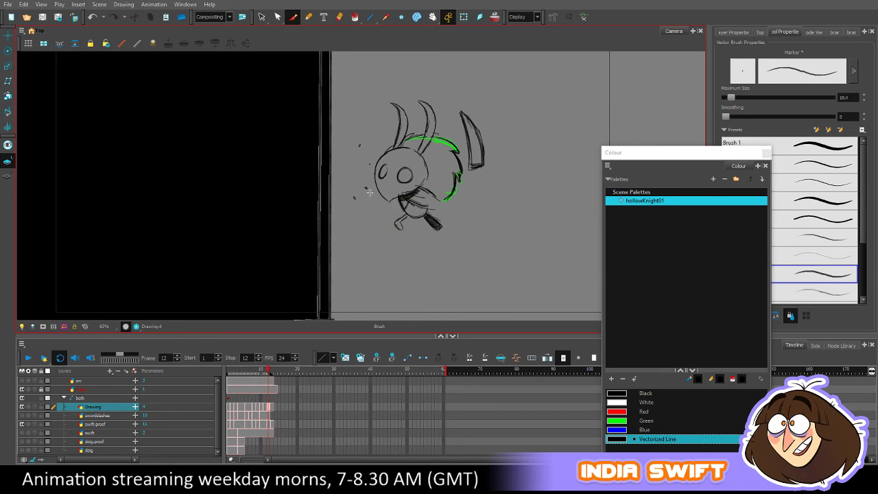
- Play the loop, stop it, and step back through the frames to frame 6 to review the sparks
key(period)
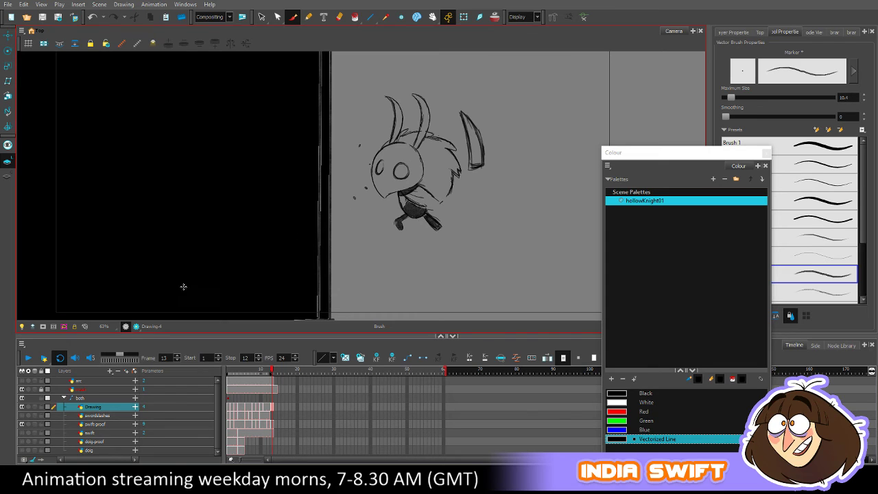
click(28, 357)
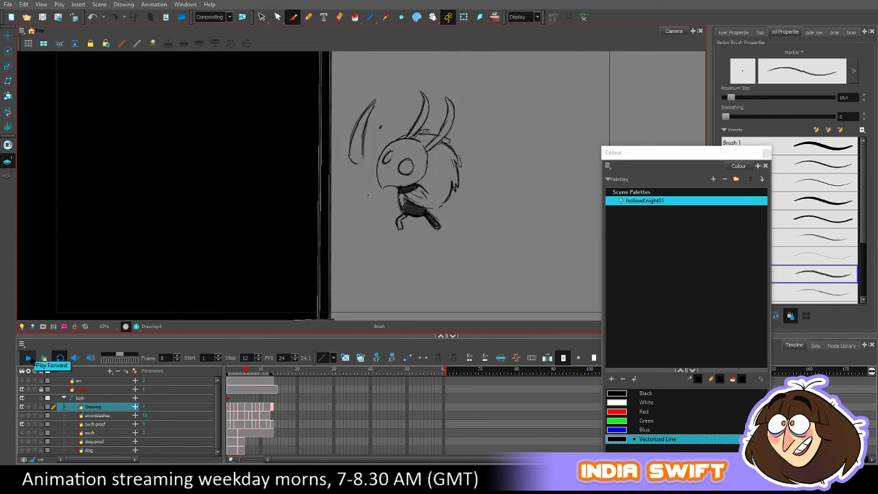
click(30, 357)
key(comma)
key(period)
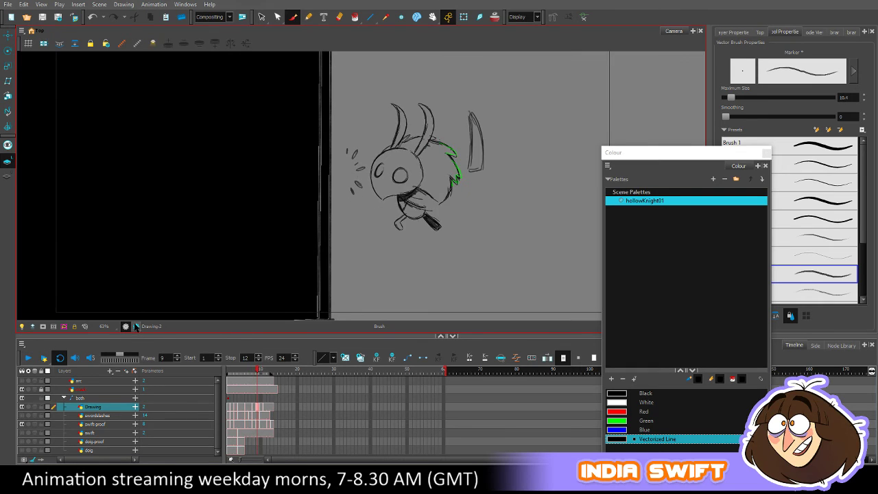
key(period)
key(comma)
key(comma)
key(comma)
key(comma)
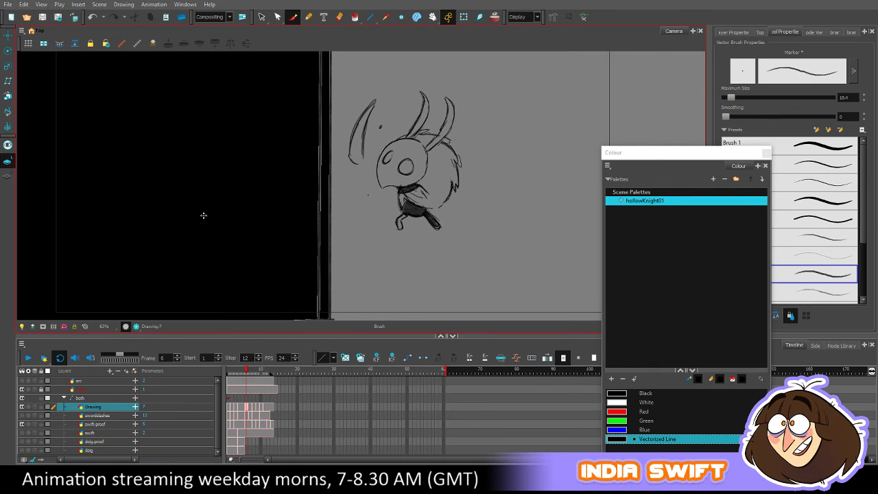
- Step ahead to frame 8 and back to frame 1 to examine the sparks across the loop
click(261, 17)
key(period)
key(period)
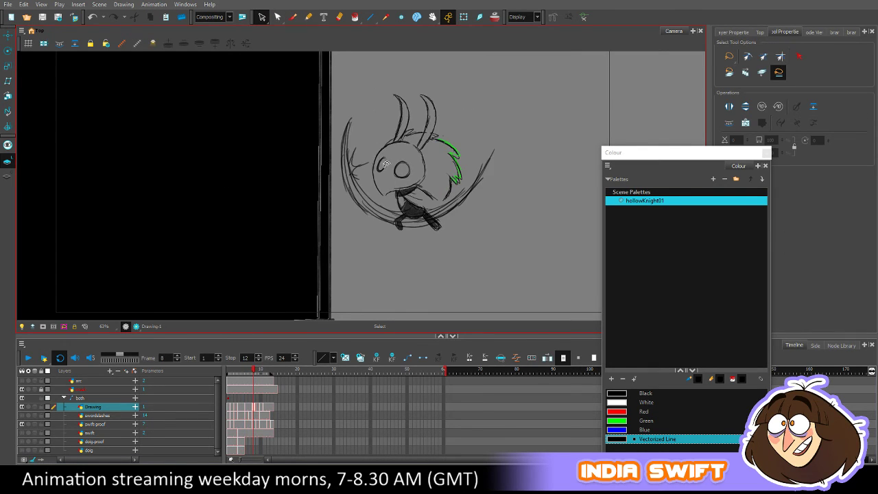
key(comma)
key(comma)
key(comma)
key(comma)
key(comma)
key(comma)
key(comma)
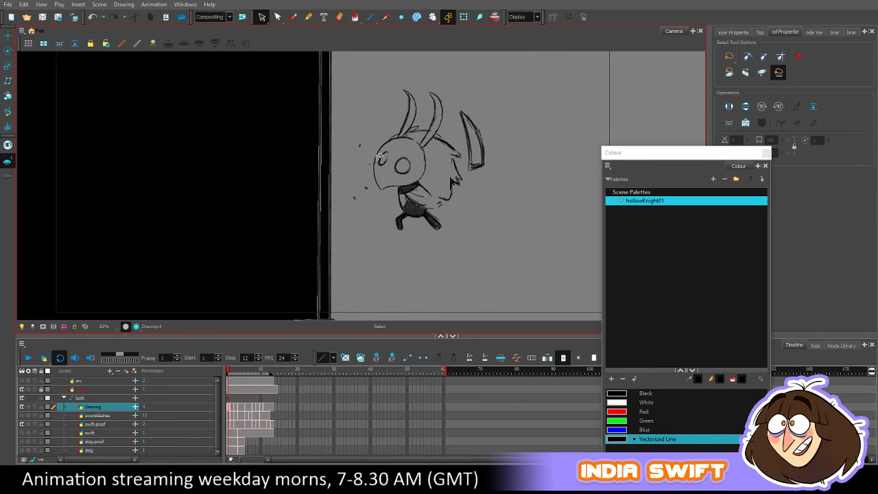
- Select the loose sparks beside the sword arc on frame 3, leaving the arc out, and compare them with frame 2
key(period)
key(period)
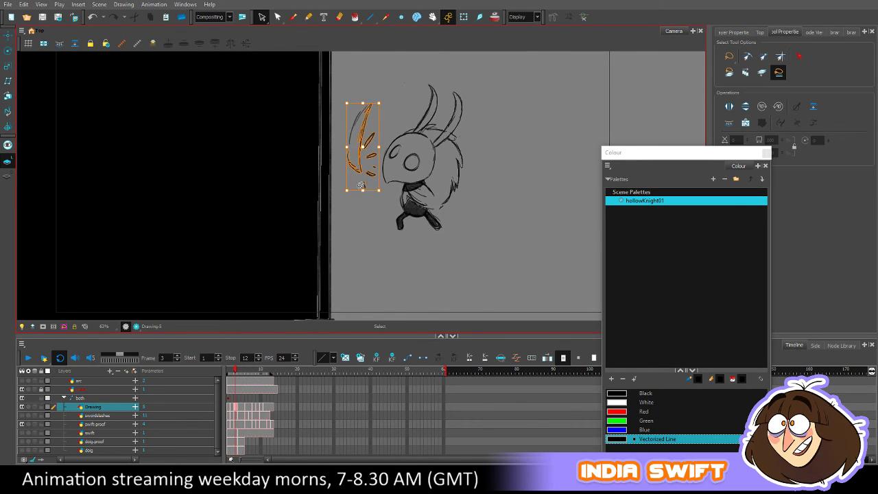
drag(369, 152, 374, 169)
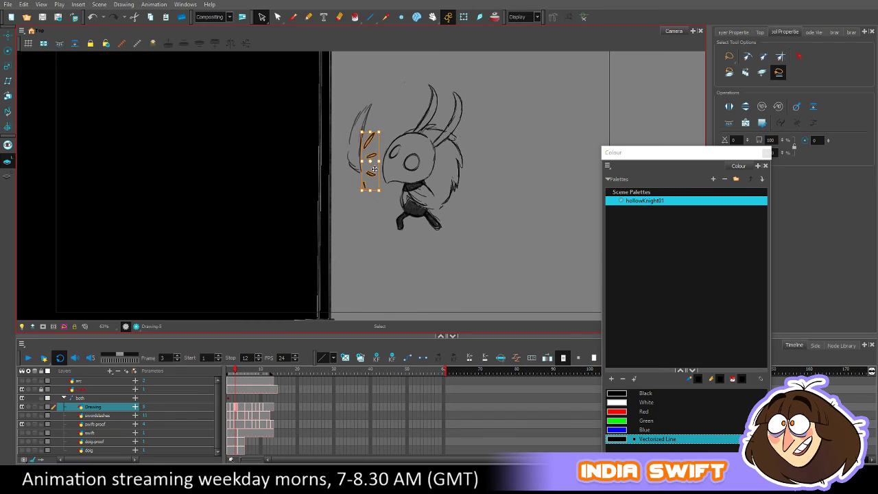
key(comma)
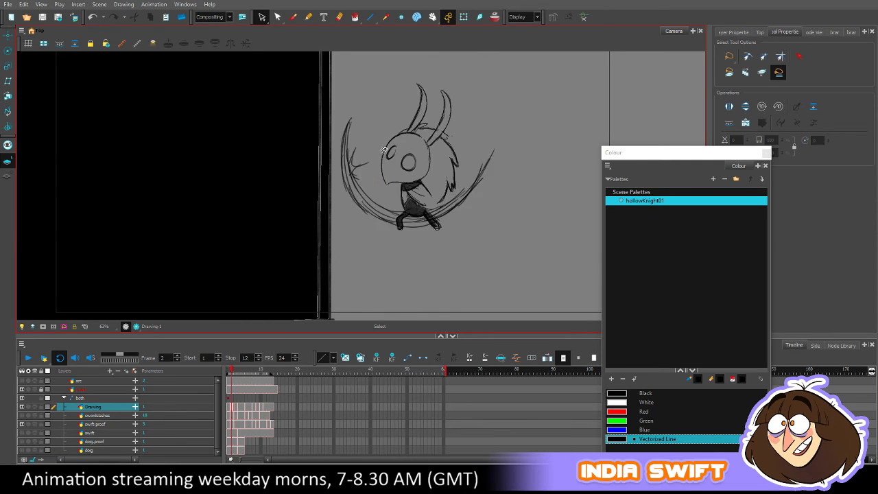
key(period)
key(period)
- Select the sparks on frame 4 and adjust their placement, flipping against frame 3 to compare
mouse_move(368, 185)
mouse_down()
mouse_move(381, 120)
mouse_move(365, 137)
mouse_move(369, 179)
mouse_move(381, 147)
mouse_move(368, 171)
mouse_up()
click(382, 178)
key(comma)
key(period)
key(comma)
key(period)
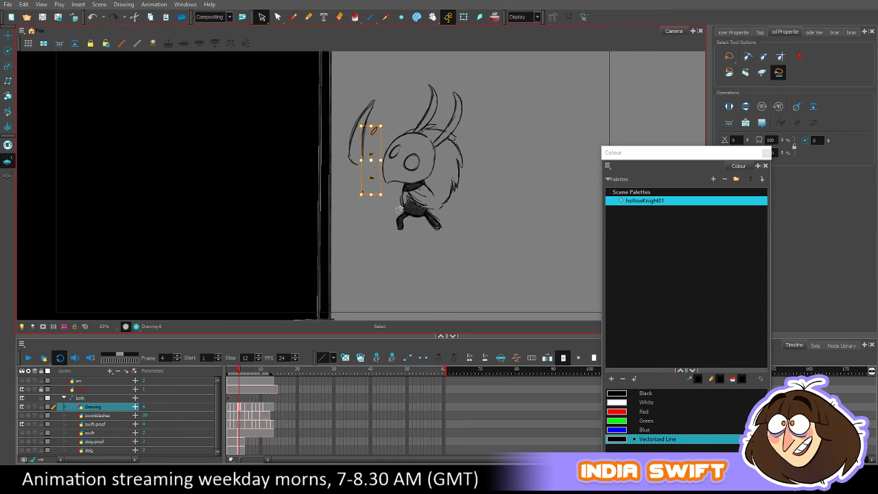
key(comma)
key(period)
- Select all the sparks in front of the knight's face on frame 9 and nudge them slightly away from the face
key(period)
key(period)
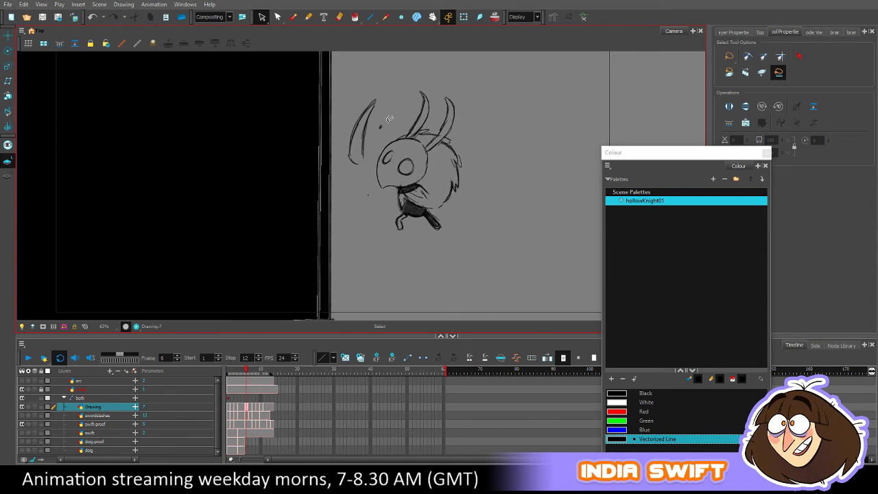
key(period)
key(period)
key(period)
key(period)
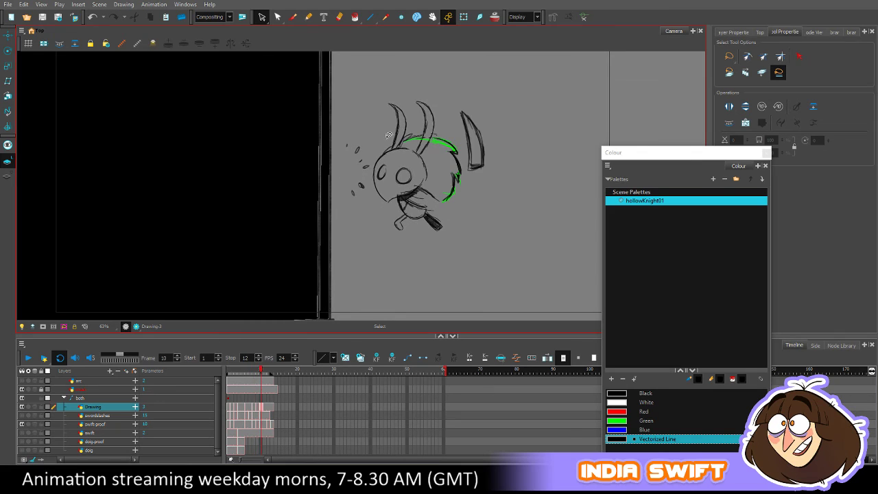
key(comma)
key(comma)
key(period)
key(ctrl+a)
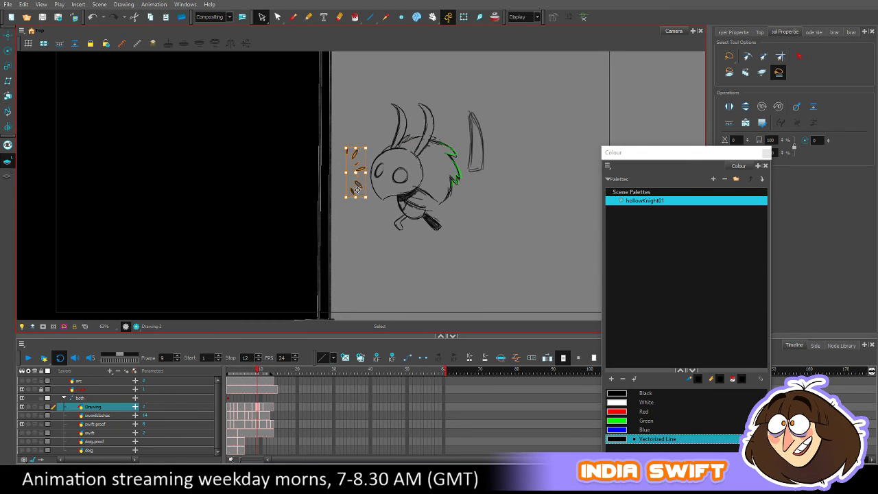
drag(360, 185, 357, 184)
- Nudge the sparks on frames 10 and 11 slightly away from the knight's face and play the loop from frame 1
key(period)
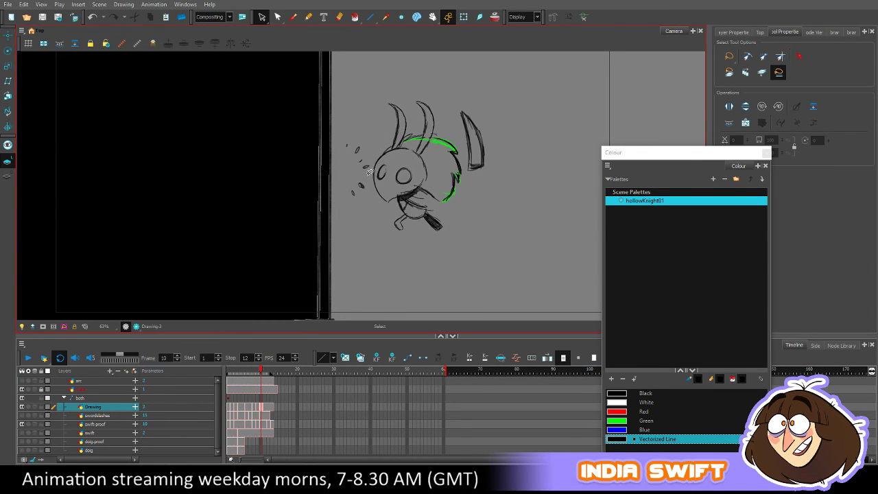
drag(341, 139, 365, 203)
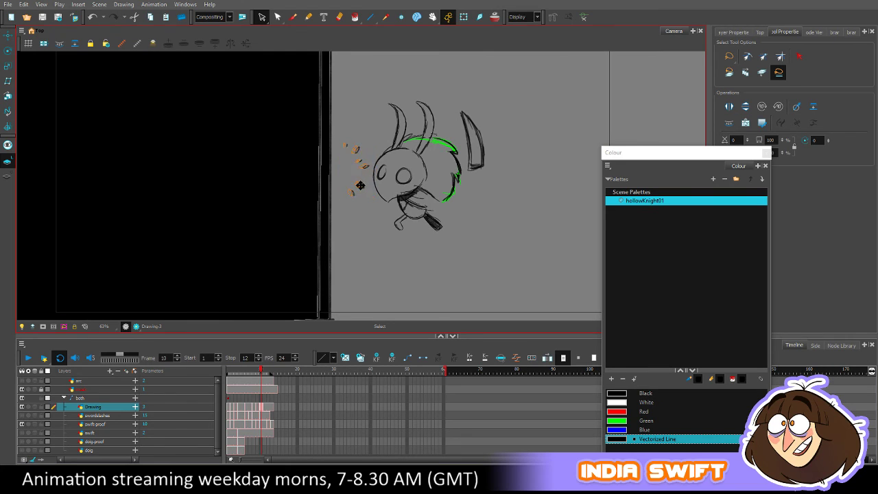
key(period)
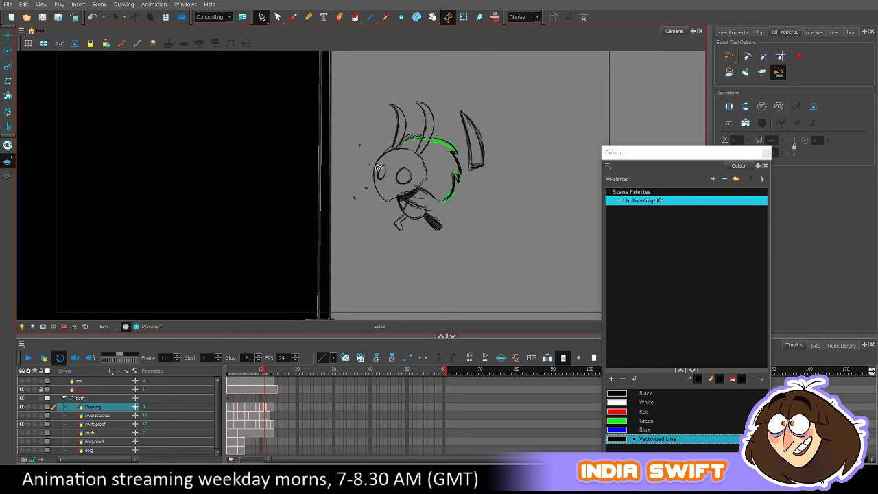
drag(368, 144, 367, 189)
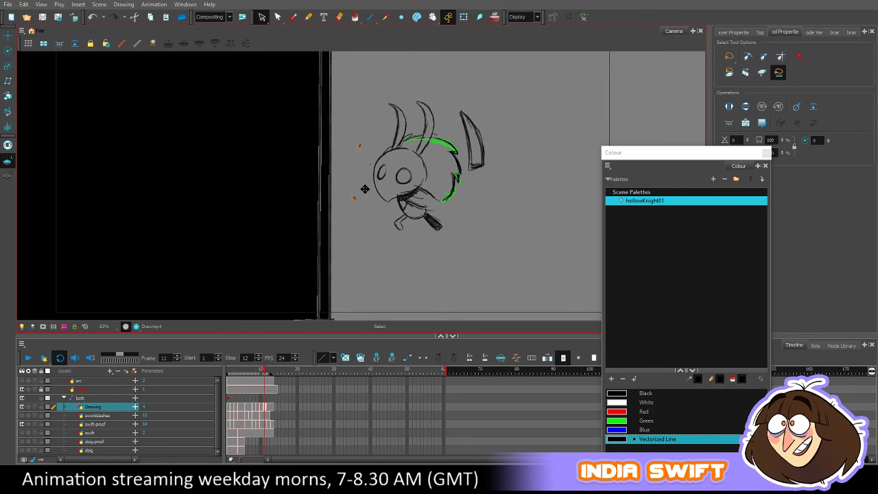
key(comma)
key(period)
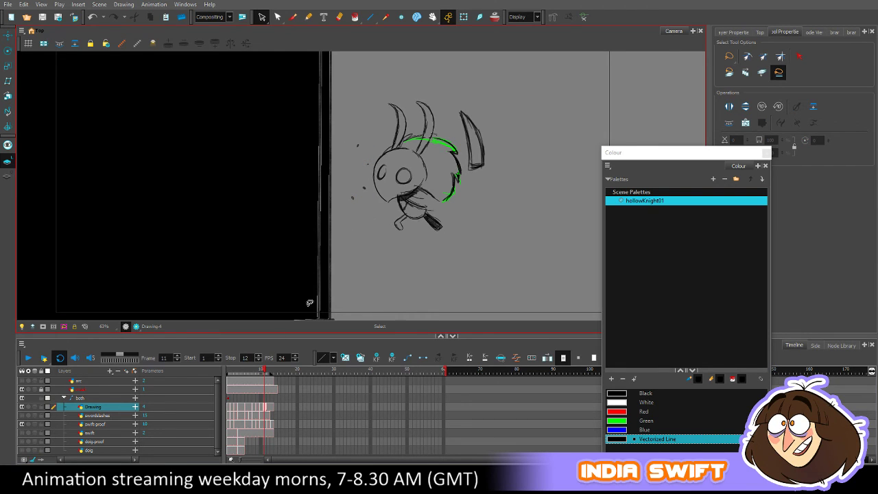
drag(266, 371, 177, 374)
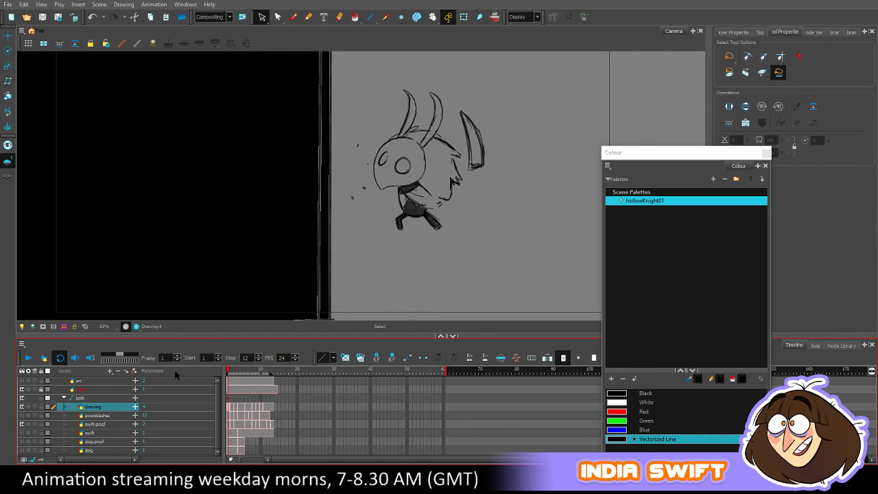
click(28, 357)
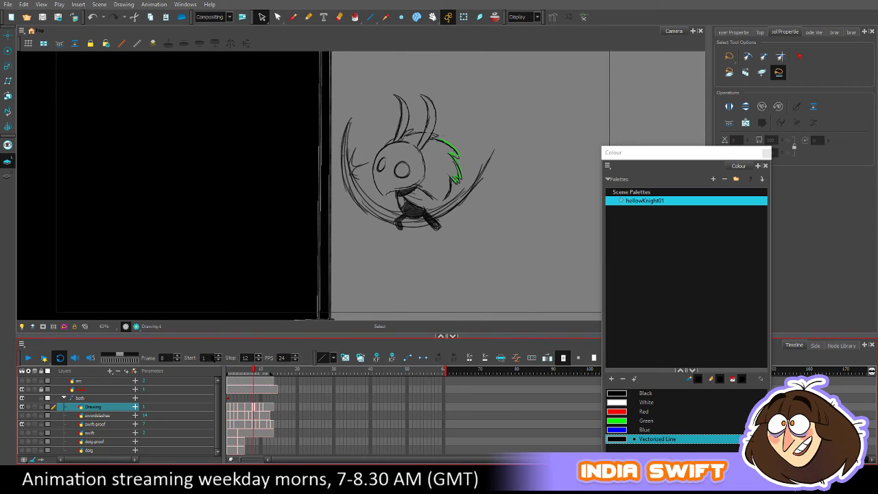
- Add a parent peg to the Drawing layer and nest the swordslashes layer under the same peg
click(239, 410)
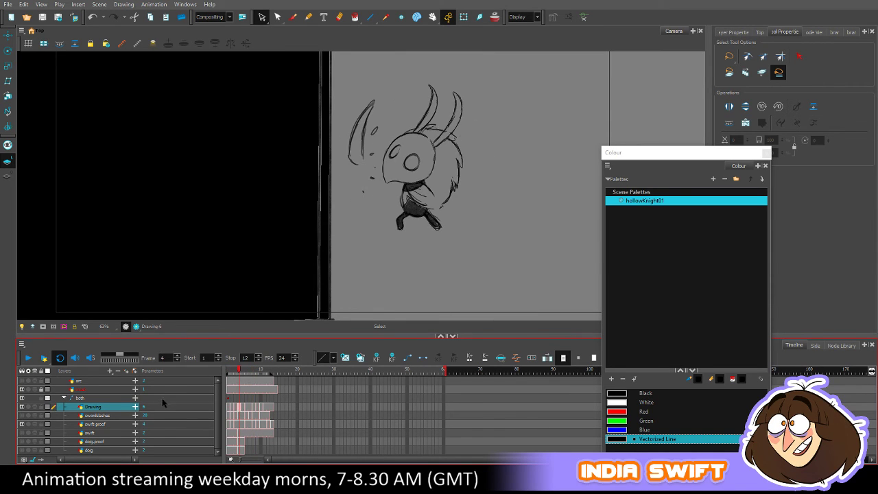
click(130, 371)
click(116, 424)
drag(116, 424, 119, 406)
click(381, 145)
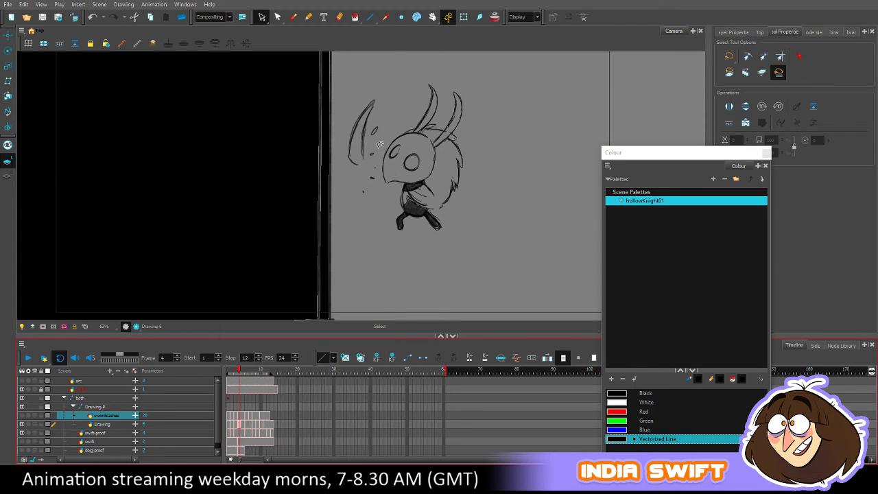
- Use the Transform tool to shift the Drawing-P peg slightly away from the knight's face on frame 4
click(240, 415)
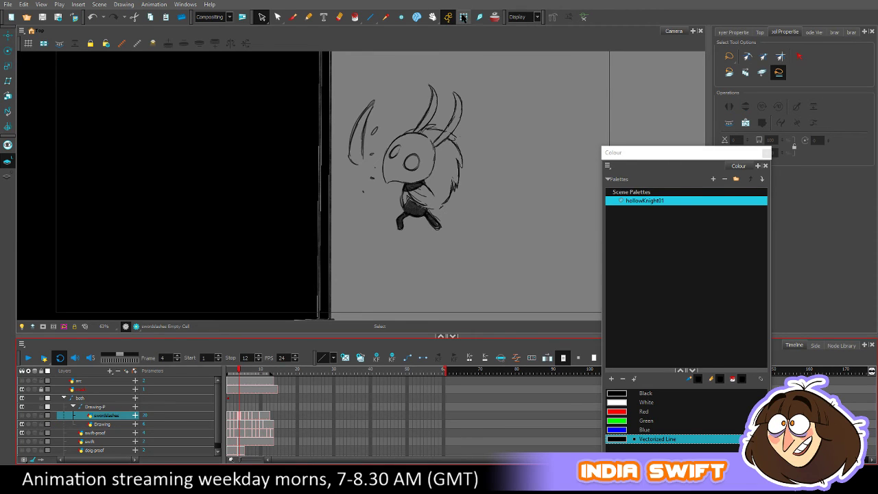
click(464, 16)
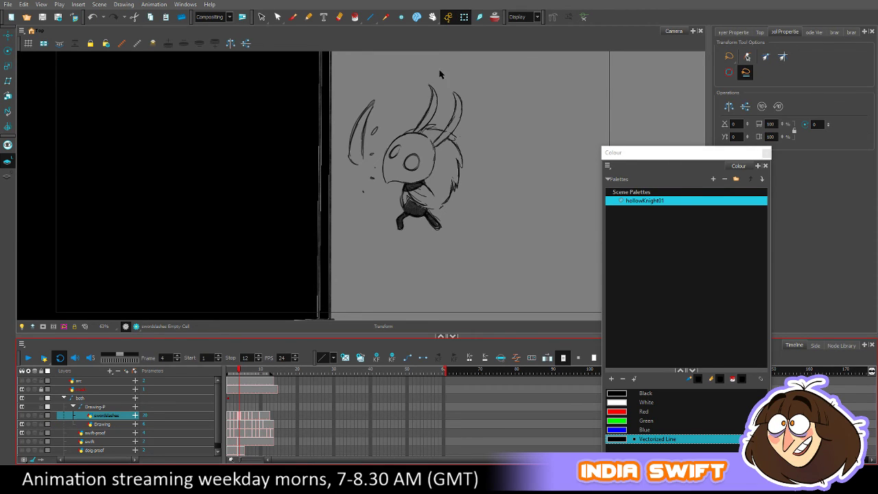
click(239, 407)
drag(362, 148, 356, 148)
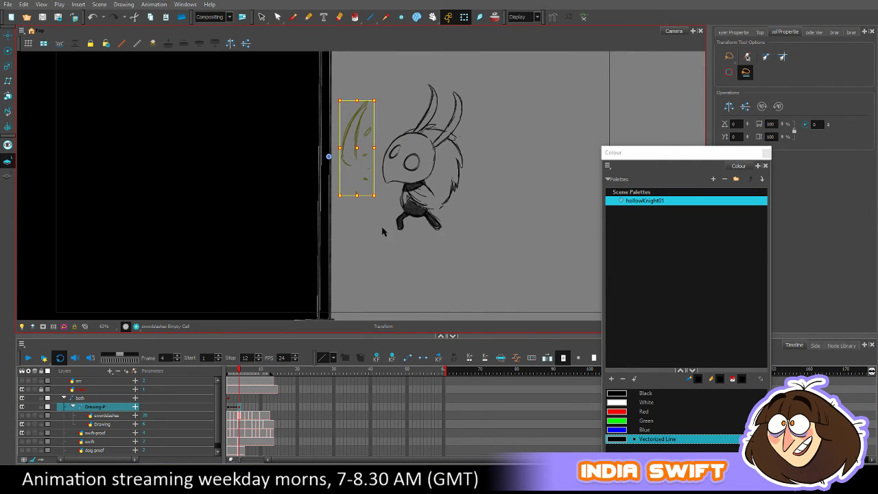
- Select the sword behind the knight on frame 9 of the Drawing layer and nudge it slightly away from his back
drag(242, 371, 260, 375)
click(262, 17)
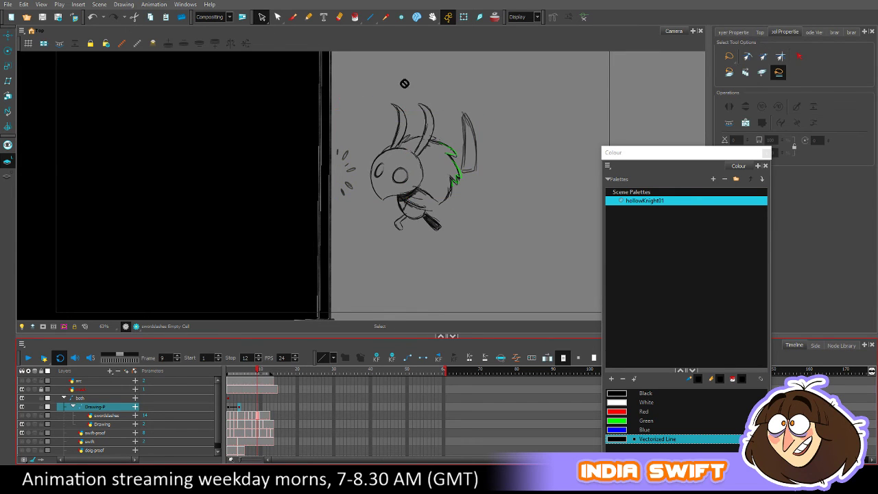
click(257, 423)
mouse_move(461, 187)
mouse_down()
mouse_move(454, 123)
mouse_move(459, 184)
mouse_up()
mouse_move(259, 371)
mouse_down()
mouse_move(243, 373)
mouse_move(259, 379)
mouse_up()
mouse_move(473, 190)
mouse_down()
mouse_move(493, 166)
mouse_move(472, 179)
mouse_up()
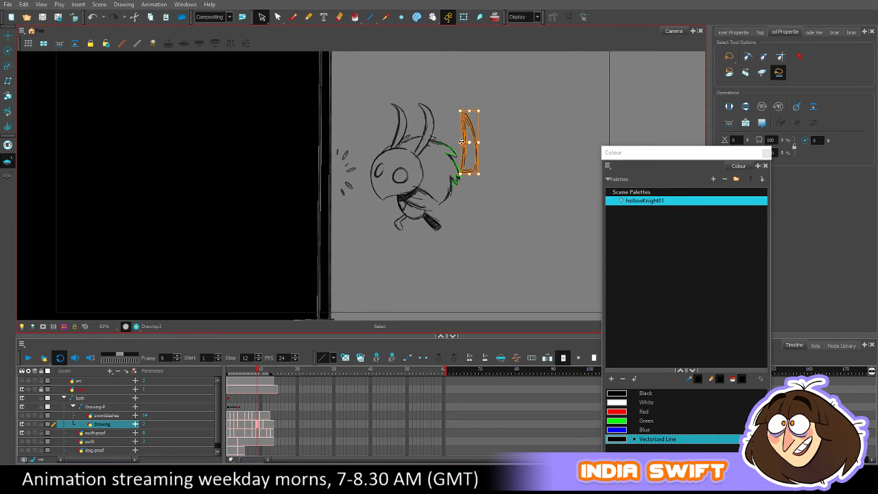
drag(466, 142, 467, 141)
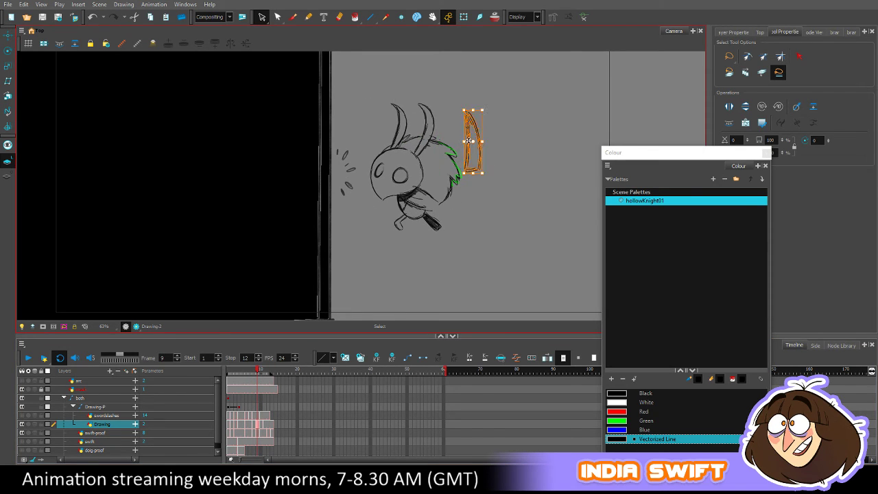
- Nudge the sword slightly away from the knight's back on frames 10 and 11, flipping between the frames to match its position
key(.)
mouse_move(454, 108)
mouse_down()
mouse_move(481, 156)
mouse_move(470, 172)
mouse_move(445, 113)
mouse_up()
key(Delete)
key(period)
mouse_move(462, 155)
mouse_down()
mouse_move(470, 154)
mouse_move(461, 94)
mouse_move(452, 171)
mouse_up()
key(comma)
key(period)
key(comma)
key(period)
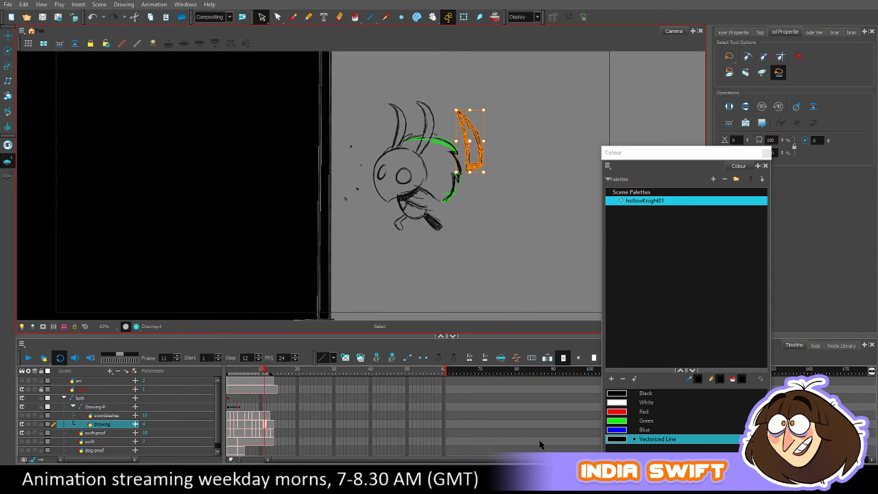
key(Delete)
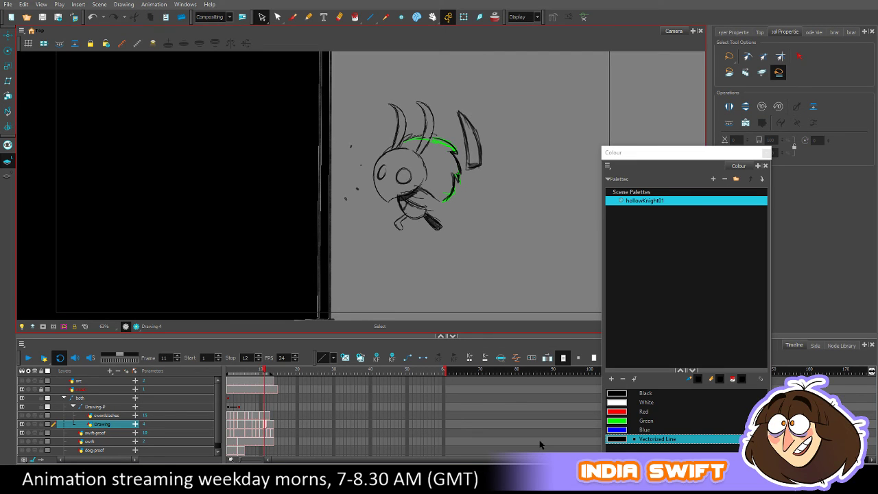
- Flip through the frames around 10 and 11 to compare the sword's position, briefly selecting the sword on frame 11
key(period)
key(comma)
key(comma)
key(comma)
key(comma)
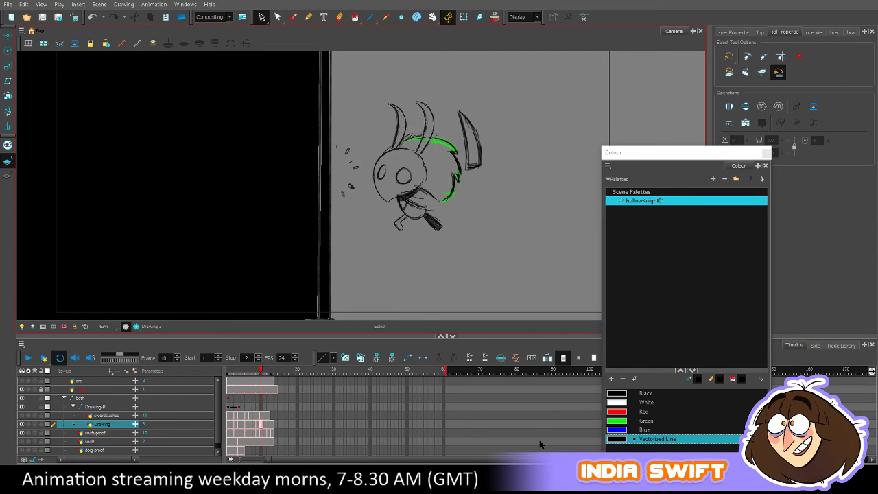
key(period)
key(period)
key(period)
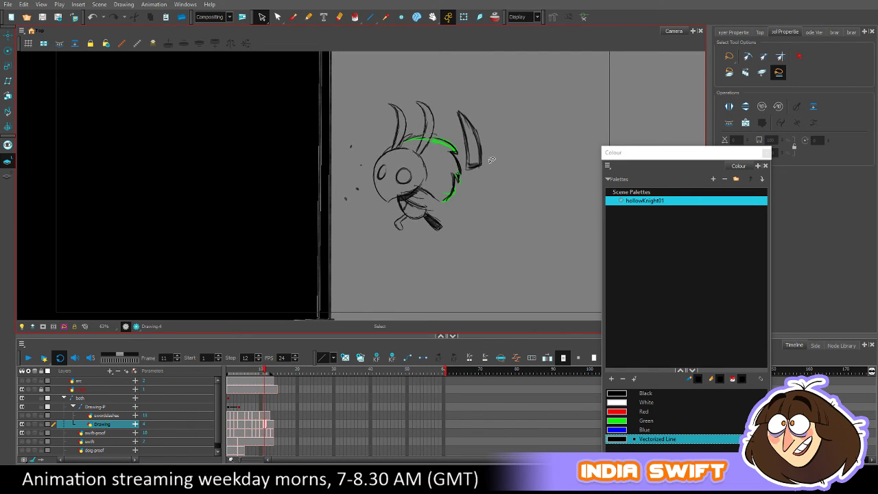
drag(491, 160, 530, 234)
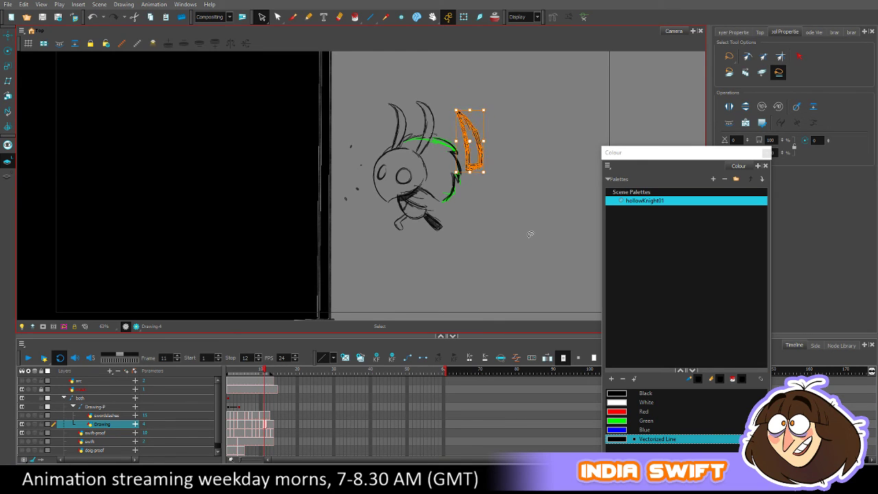
key(Escape)
key(period)
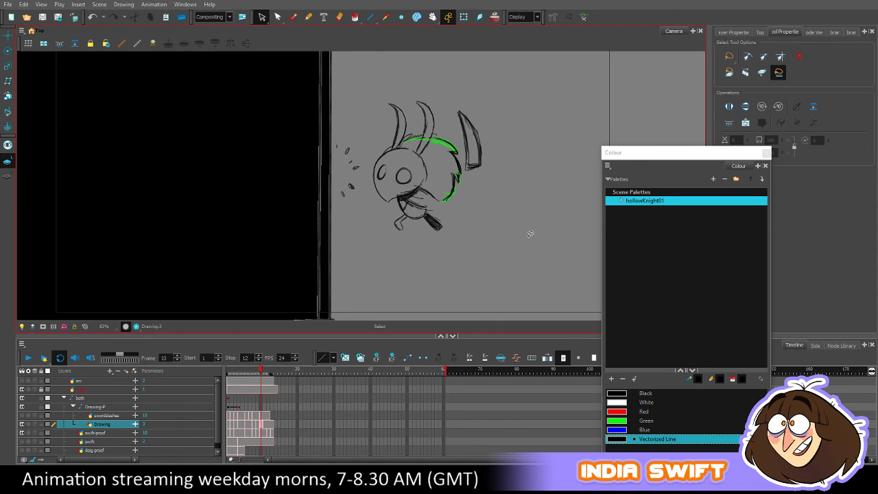
- Recheck the sword's alignment across frames 9 to 13 and return to frame 11
key(comma)
mouse_move(496, 171)
mouse_down()
mouse_move(487, 104)
mouse_move(453, 161)
mouse_up()
key(comma)
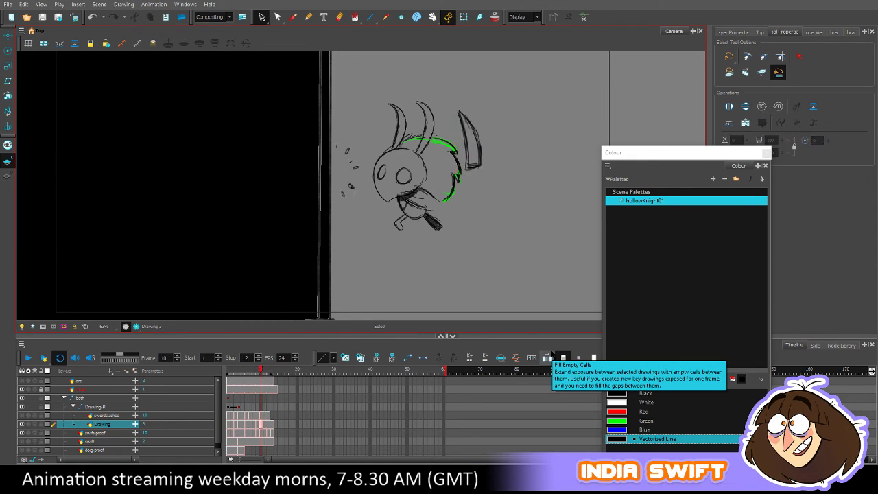
key(period)
key(comma)
key(comma)
key(period)
key(period)
mouse_move(493, 169)
mouse_down()
mouse_move(475, 97)
mouse_move(454, 168)
mouse_up()
key(comma)
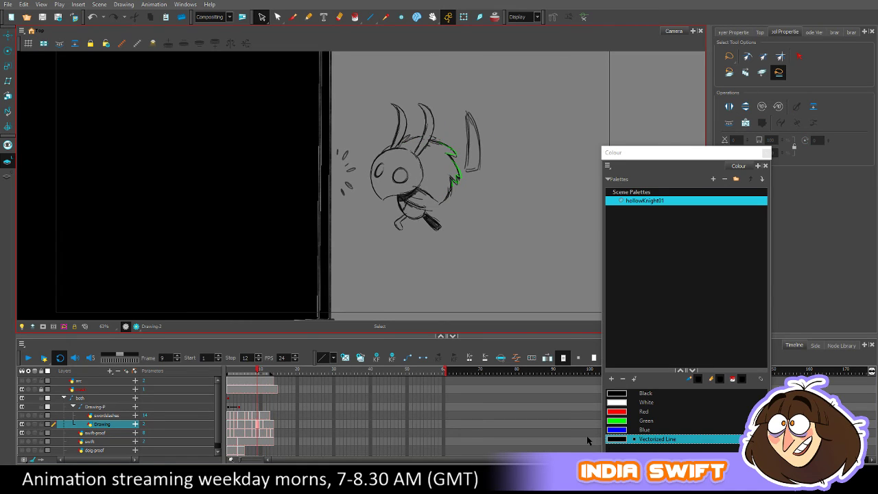
key(period)
key(period)
key(period)
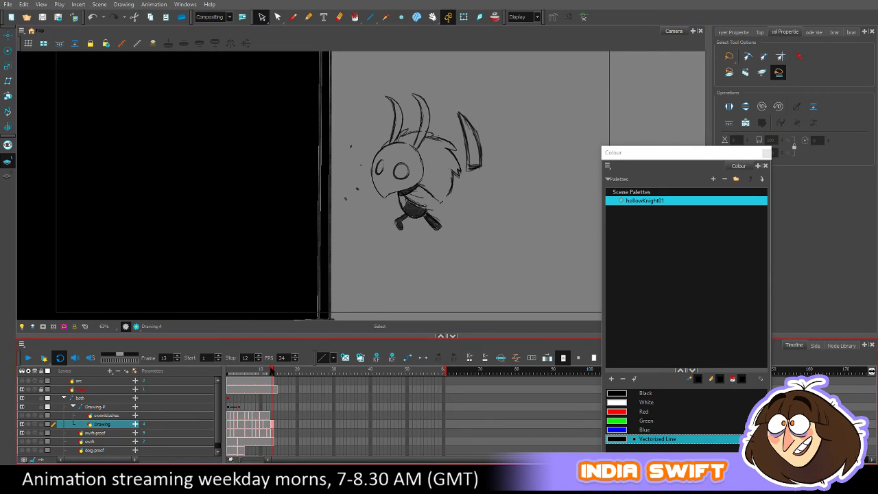
key(comma)
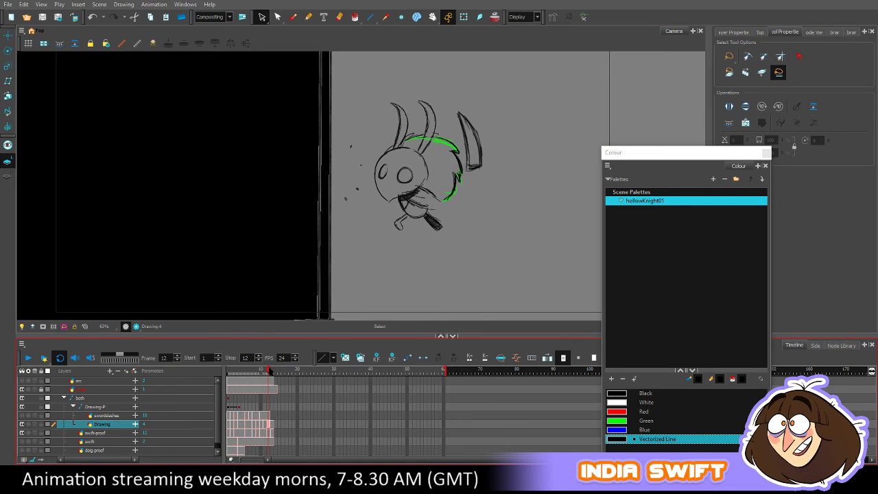
mouse_move(269, 369)
mouse_down()
mouse_move(254, 374)
mouse_move(266, 373)
mouse_up()
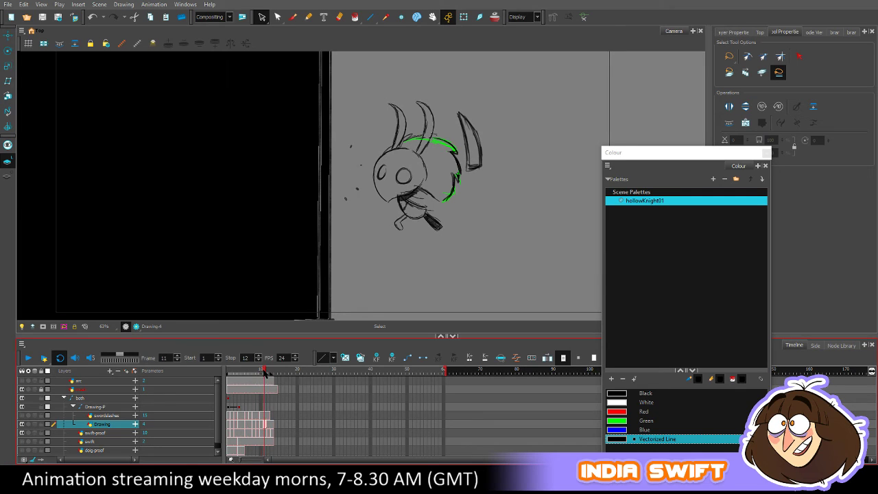
- Delete the extra frame 13 cells from the Drawing and swift-proof layers
click(268, 425)
drag(269, 370, 270, 373)
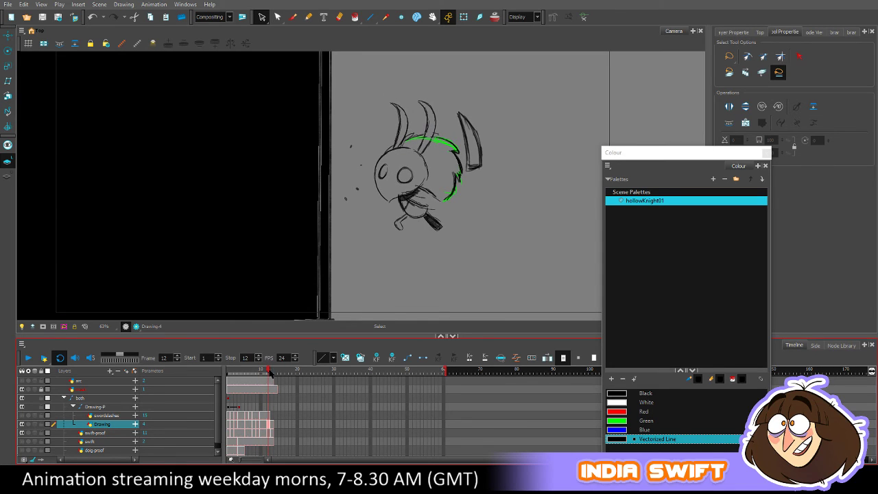
drag(268, 371, 268, 371)
drag(271, 424, 271, 435)
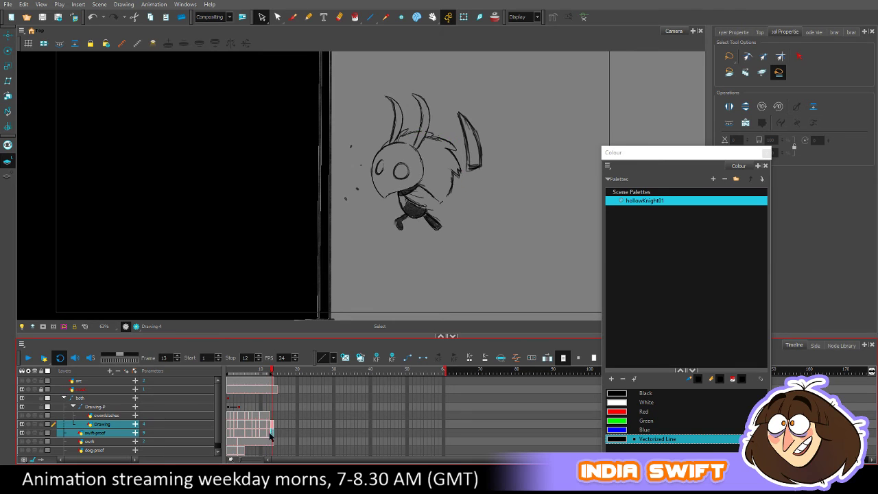
key(Delete)
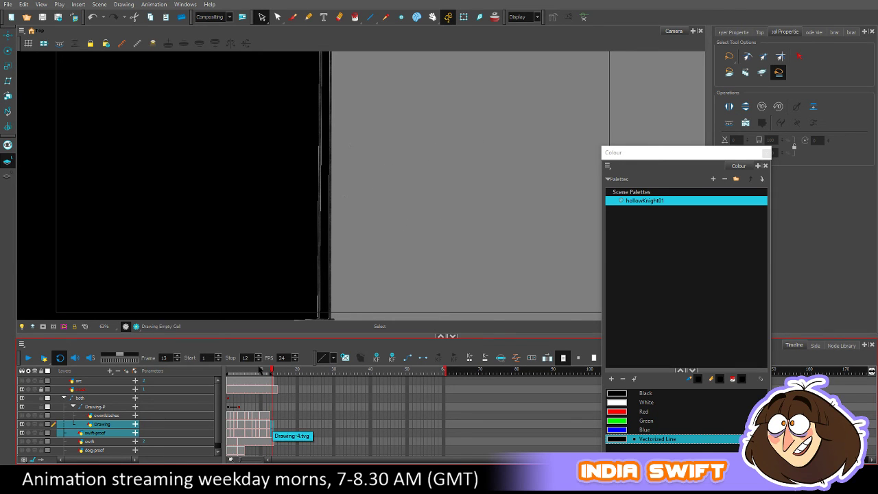
- Compare the knight's and sword's positions between frames 12 and 1 to check the loop, ending on frame 12 of the Drawing layer
drag(268, 370, 223, 376)
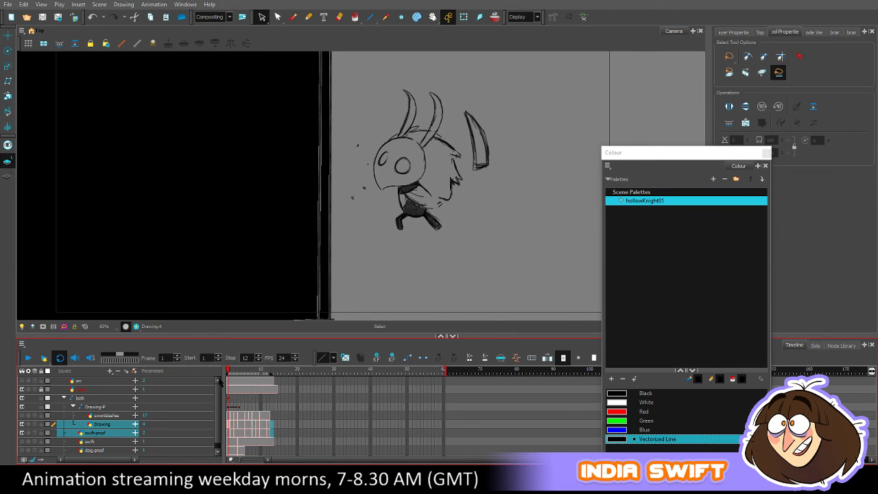
click(268, 426)
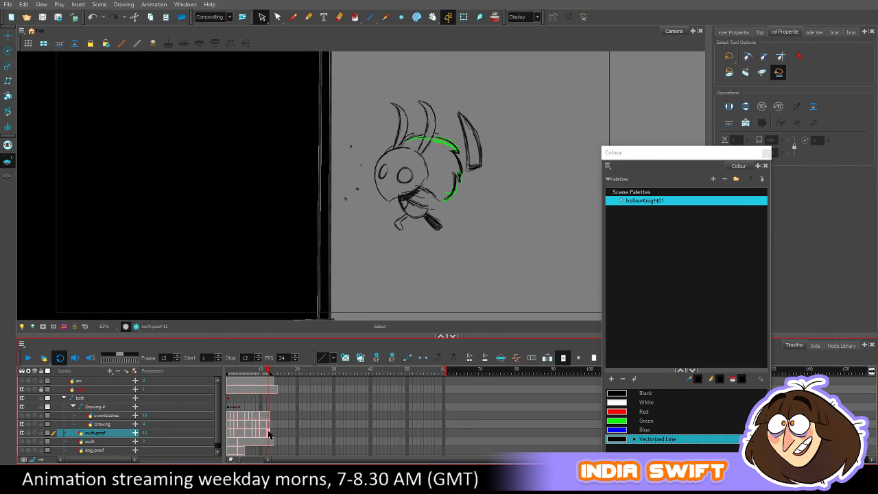
click(229, 428)
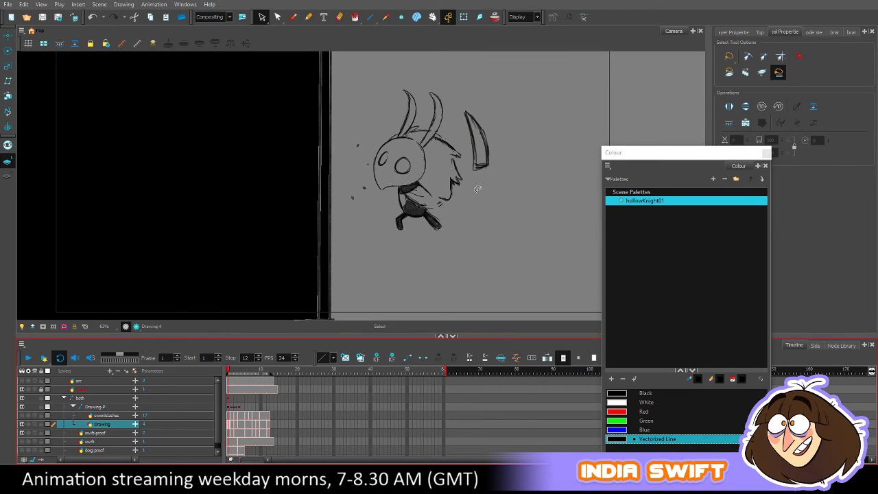
click(268, 425)
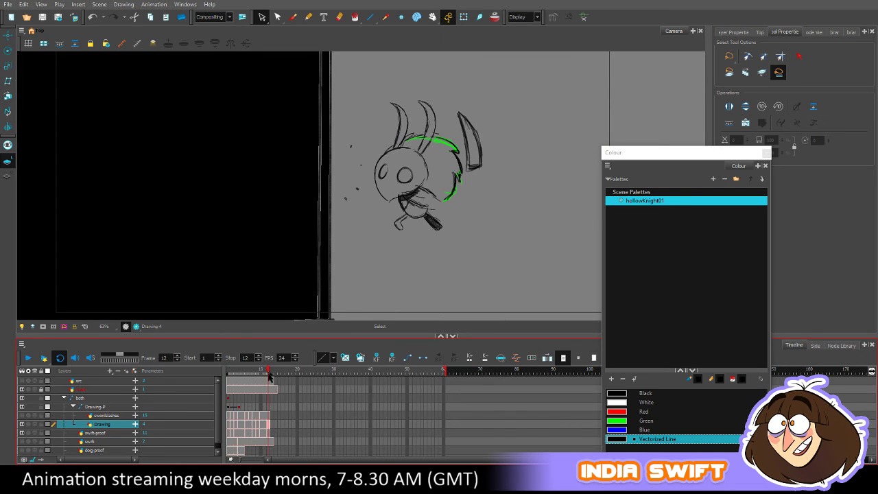
mouse_move(269, 375)
mouse_down()
mouse_move(211, 384)
mouse_move(275, 374)
mouse_move(214, 395)
mouse_up()
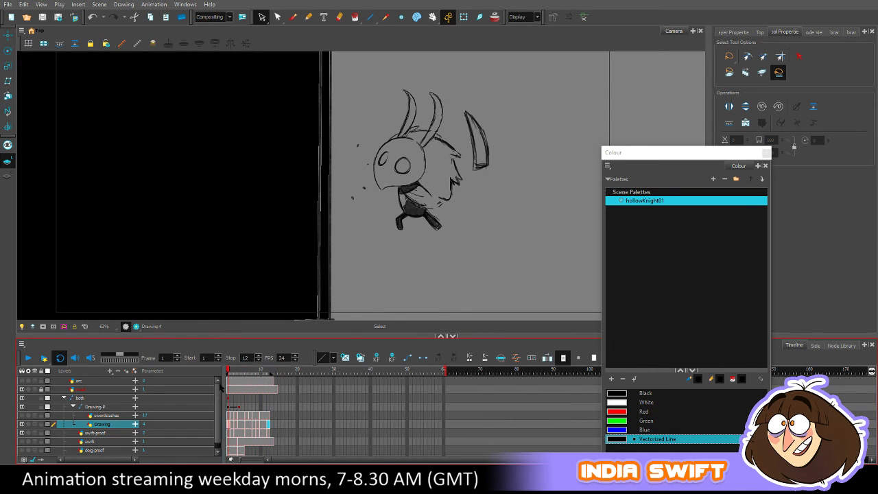
mouse_move(486, 193)
mouse_down()
mouse_move(506, 128)
mouse_move(486, 192)
mouse_up()
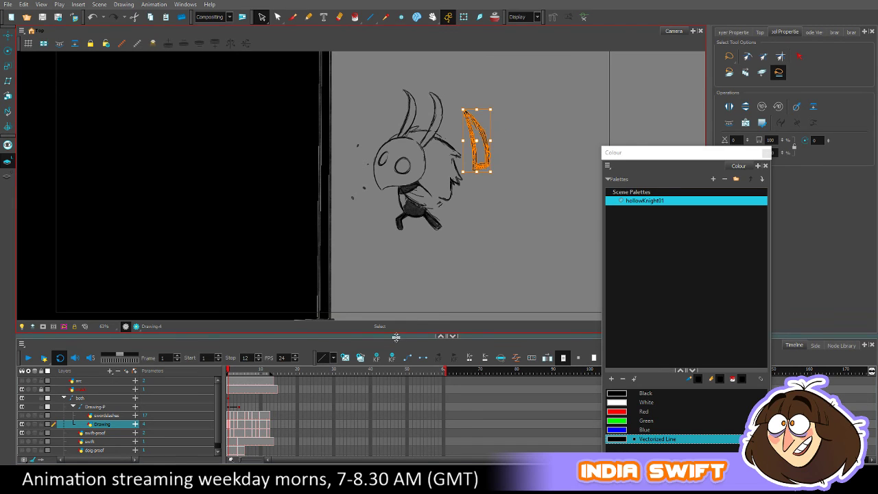
click(269, 426)
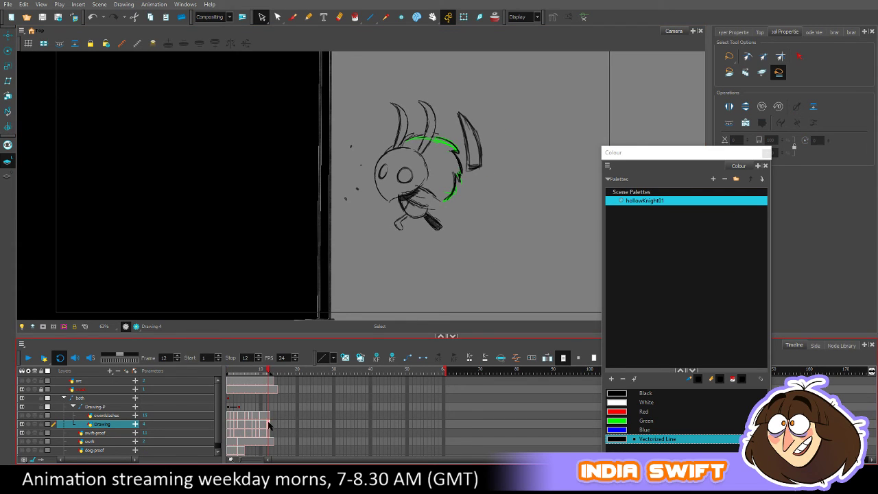
- Try shifting the sword blade on frame 12 away from the character, and play the loop
click(492, 187)
key(ctrl+v)
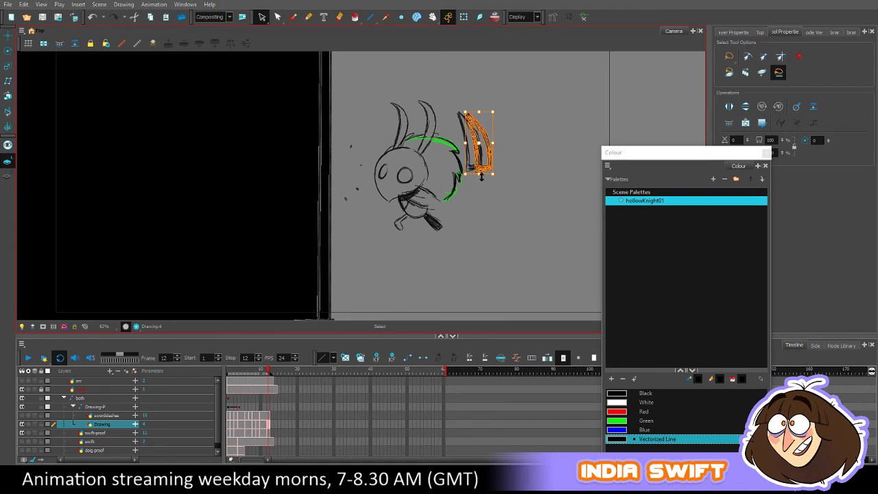
click(406, 254)
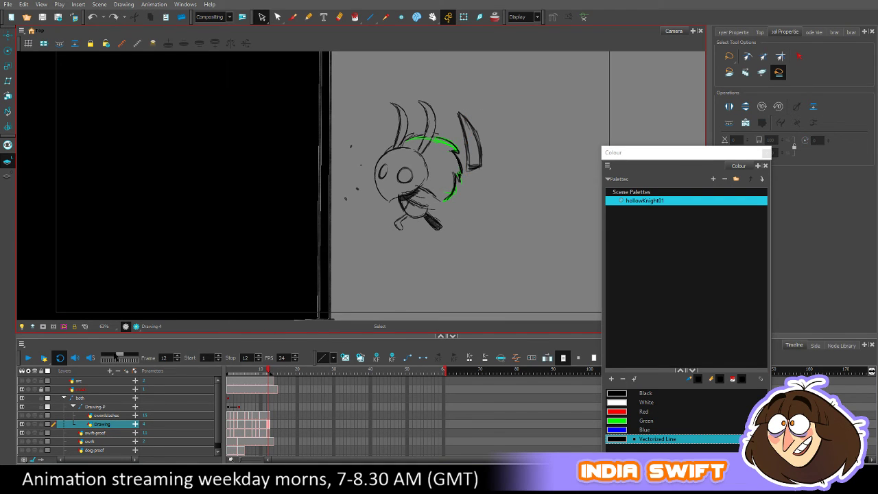
click(28, 357)
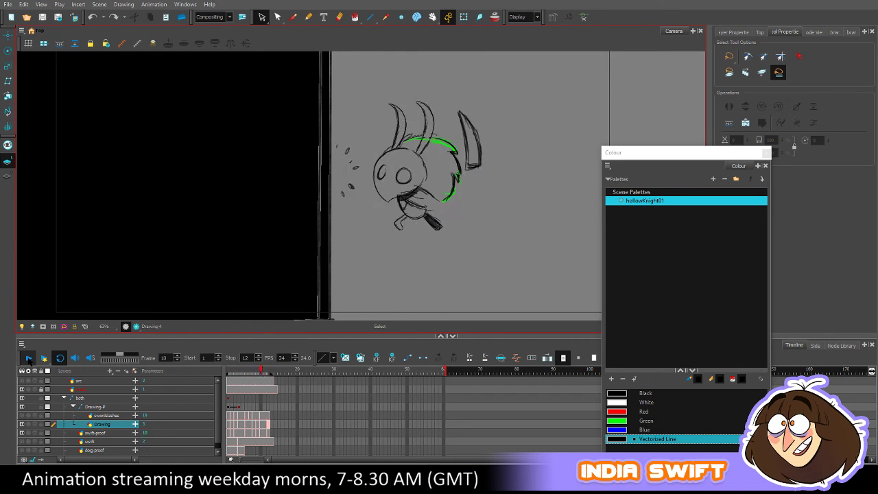
click(28, 357)
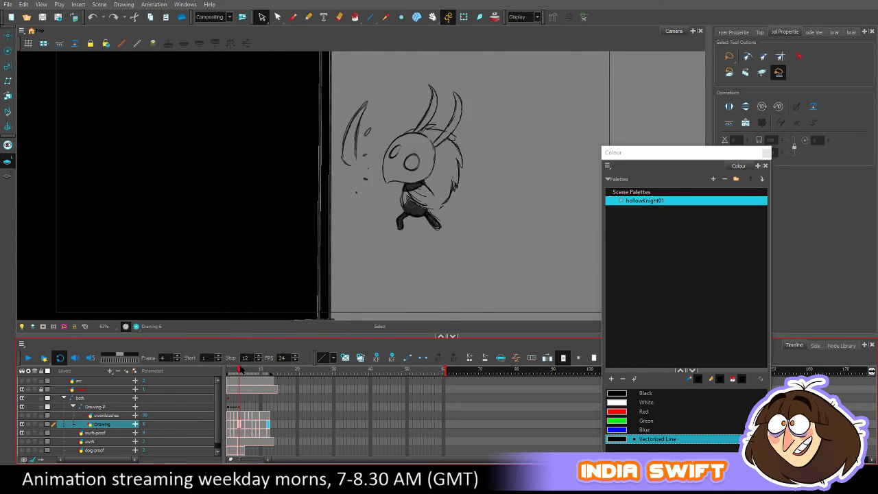
- Move the sword blade slightly to the right, away from the character's back, on frames 9, 10 and 12
drag(255, 369, 258, 367)
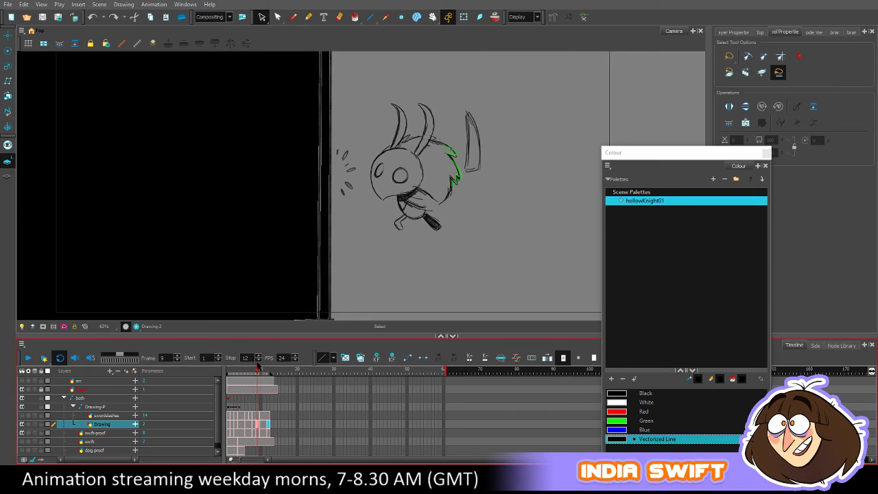
drag(485, 179, 471, 152)
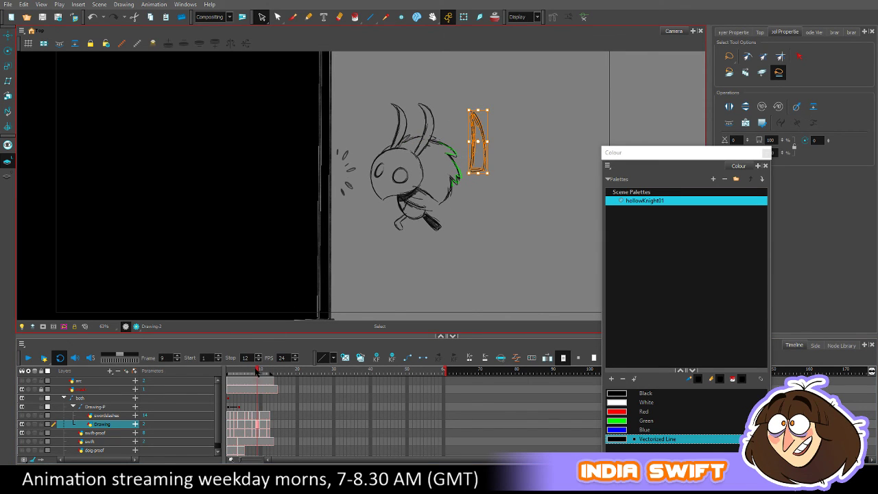
drag(254, 370, 262, 369)
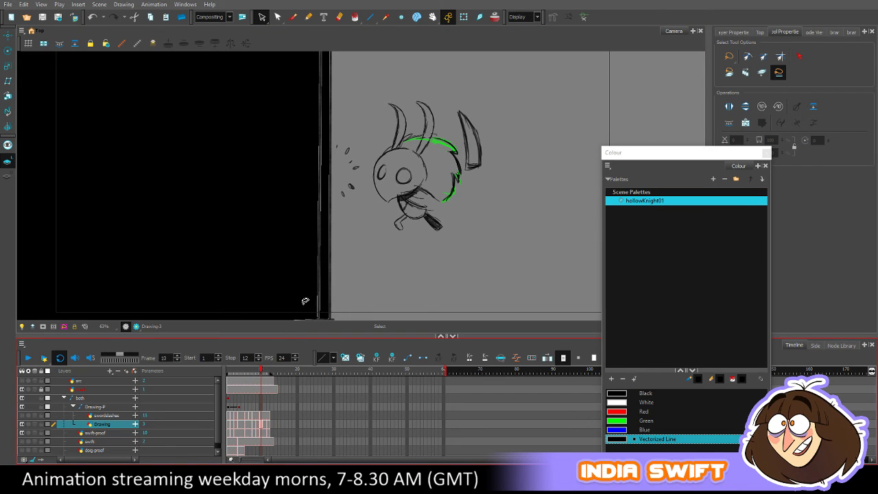
click(470, 156)
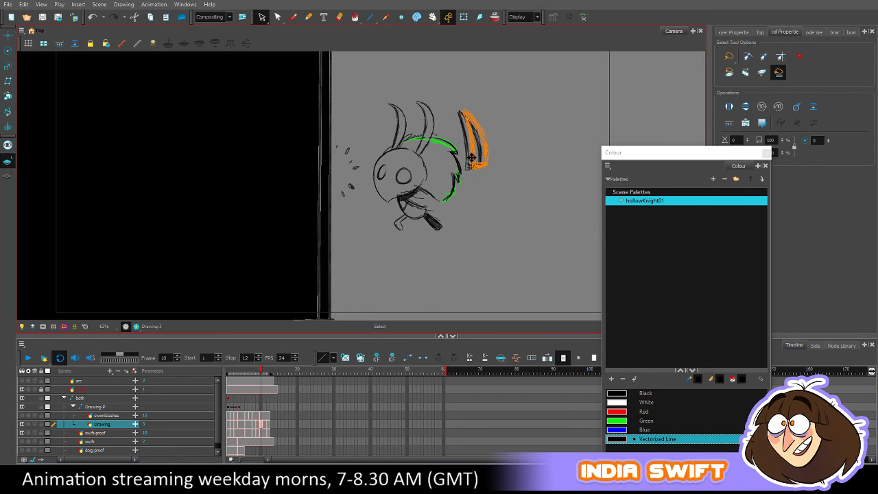
drag(259, 370, 269, 369)
click(472, 157)
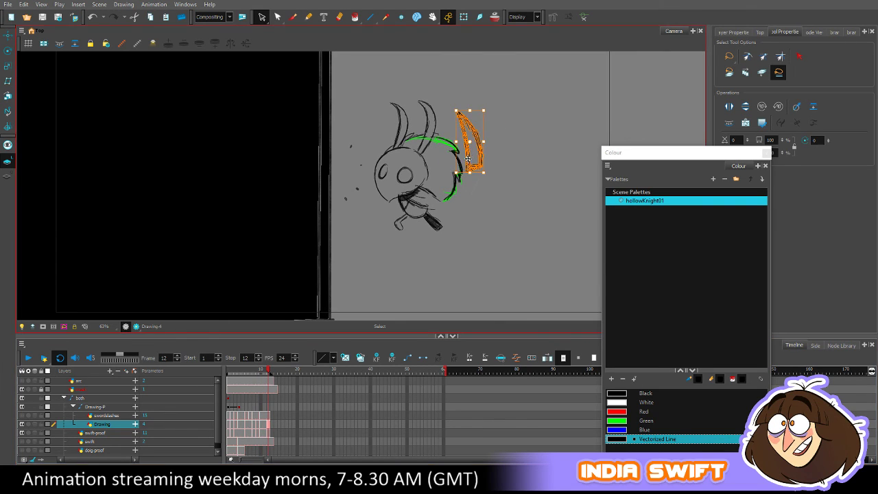
click(473, 157)
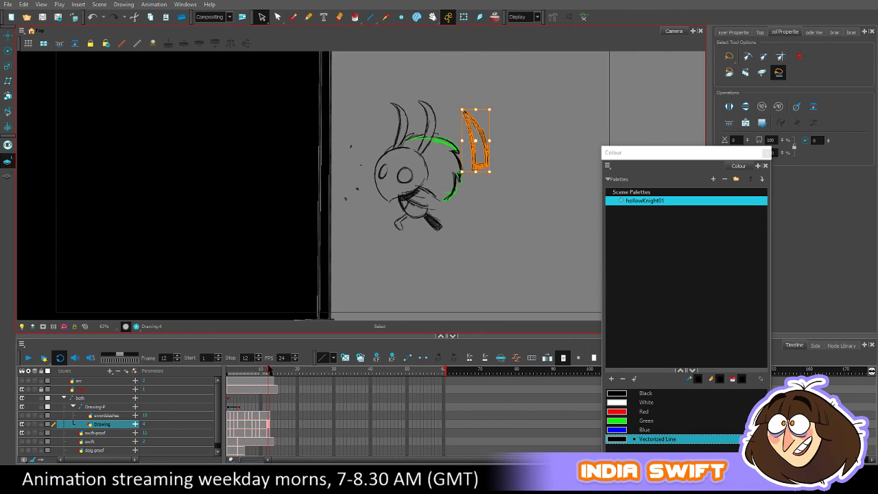
- Review the loop, nudge the blade on frame 12 slightly further right, and compare it with the blade on frame 10
drag(268, 370, 228, 372)
click(29, 358)
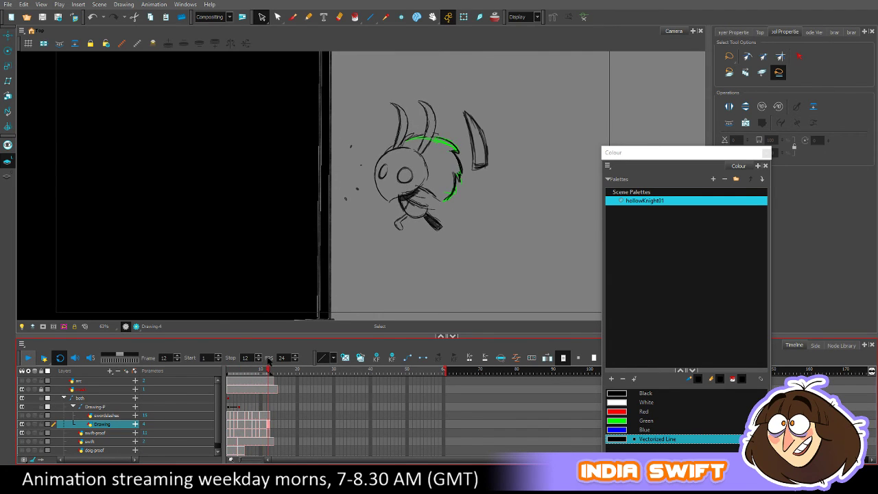
drag(269, 361, 269, 358)
mouse_move(488, 169)
mouse_down()
mouse_move(472, 172)
mouse_move(516, 125)
mouse_up()
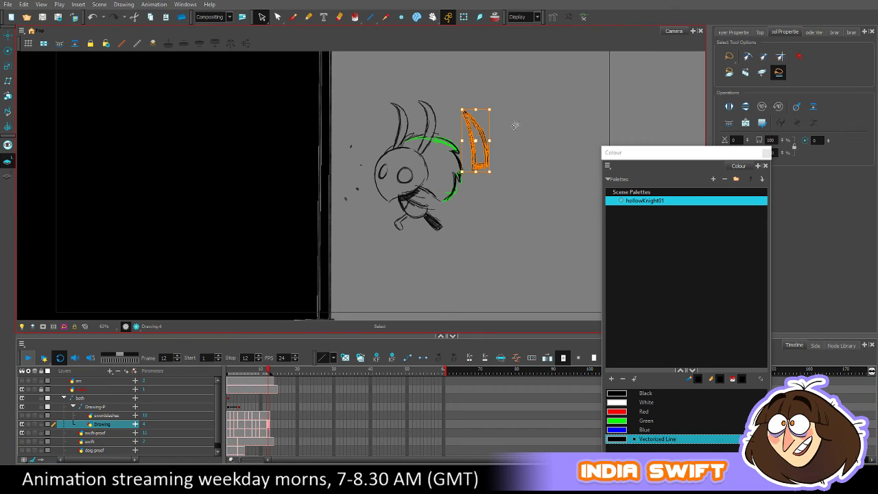
key(Right)
key(Right)
key(Right)
key(Right)
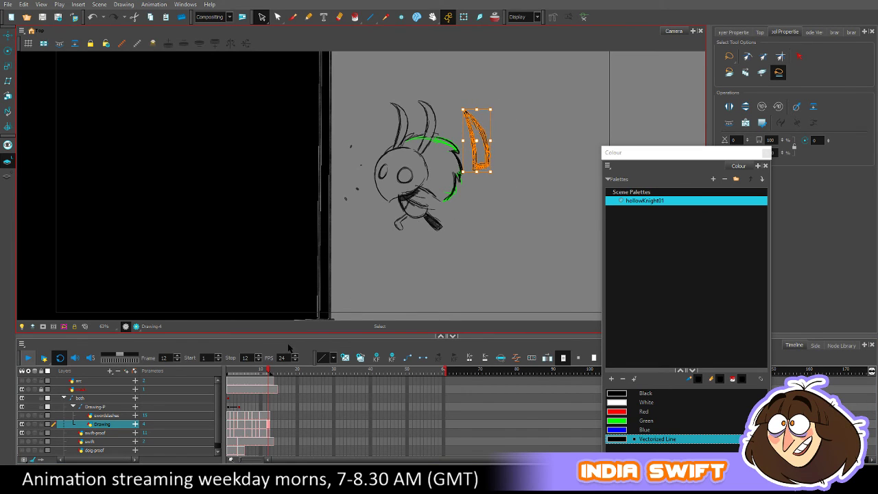
drag(258, 371, 263, 372)
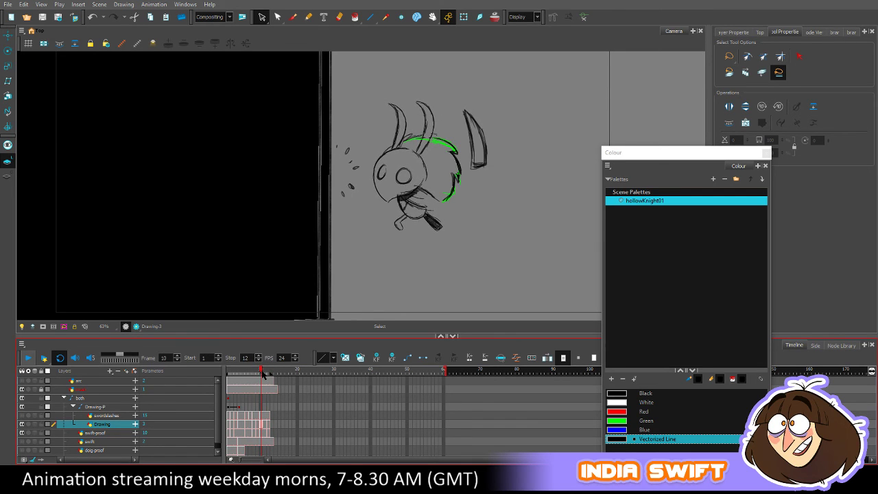
drag(499, 129, 516, 135)
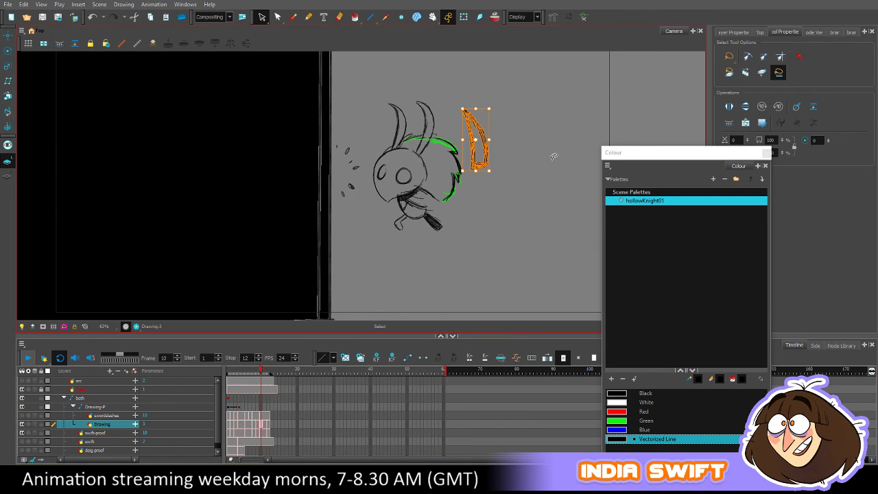
- Remove the Drawing-P peg's keyframe on frame 1, and check the blade's position on frame 12
mouse_move(261, 372)
mouse_down()
mouse_move(269, 371)
mouse_move(228, 381)
mouse_move(269, 373)
mouse_up()
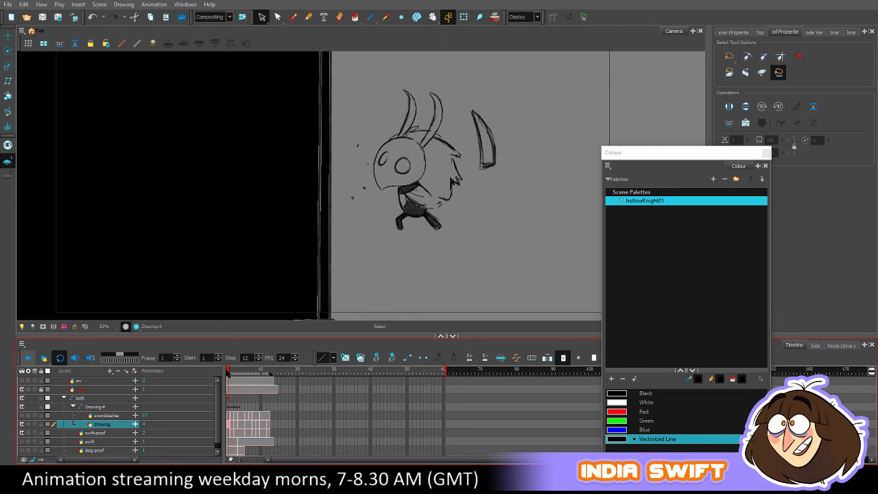
click(238, 409)
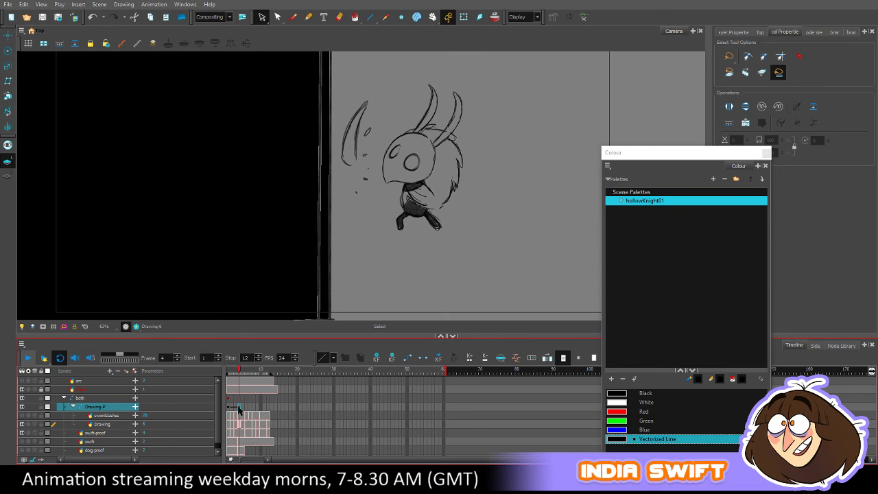
click(232, 410)
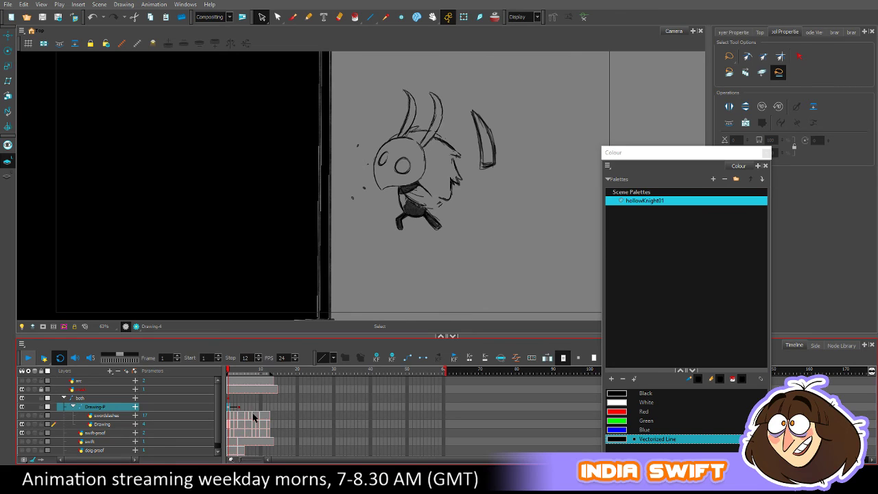
key(ctrl+z)
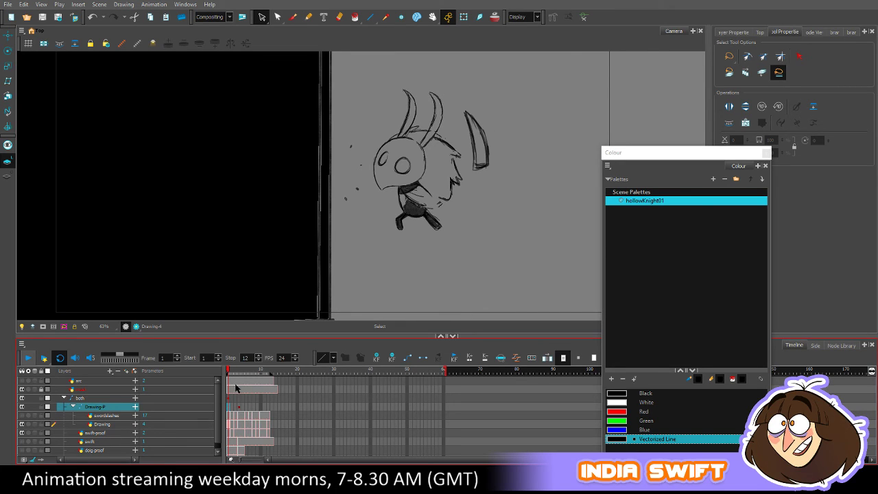
click(267, 409)
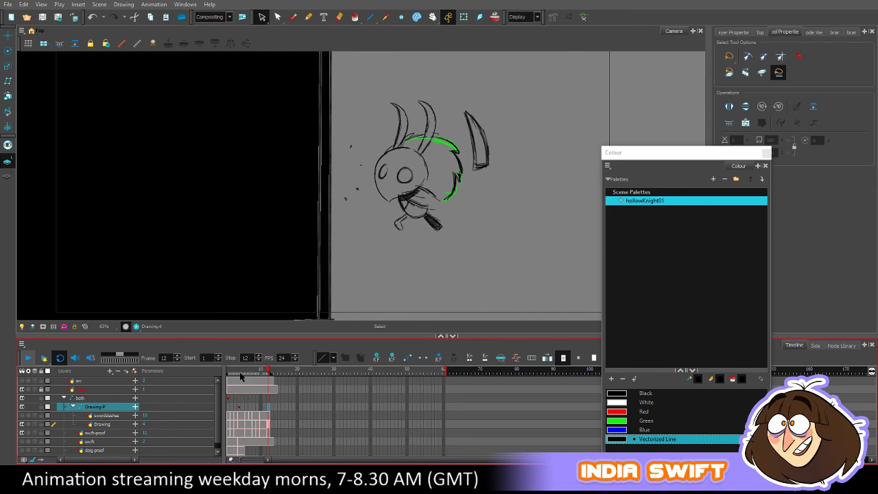
drag(240, 376, 269, 372)
drag(267, 371, 270, 371)
mouse_move(500, 162)
mouse_down()
mouse_move(469, 105)
mouse_move(521, 175)
mouse_up()
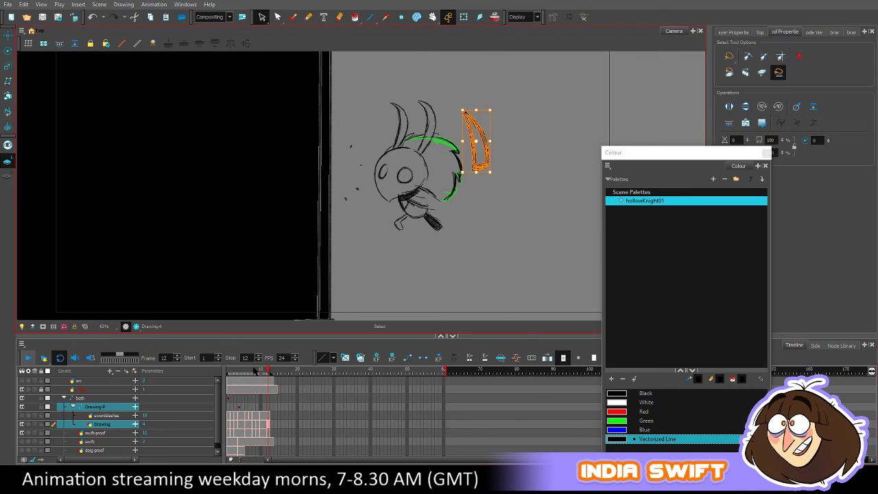
- Erase the upper tip of the slash arc behind the character on frame 2, and replay the loop
mouse_move(255, 371)
mouse_down()
mouse_move(231, 371)
mouse_move(269, 371)
mouse_move(231, 374)
mouse_up()
click(227, 372)
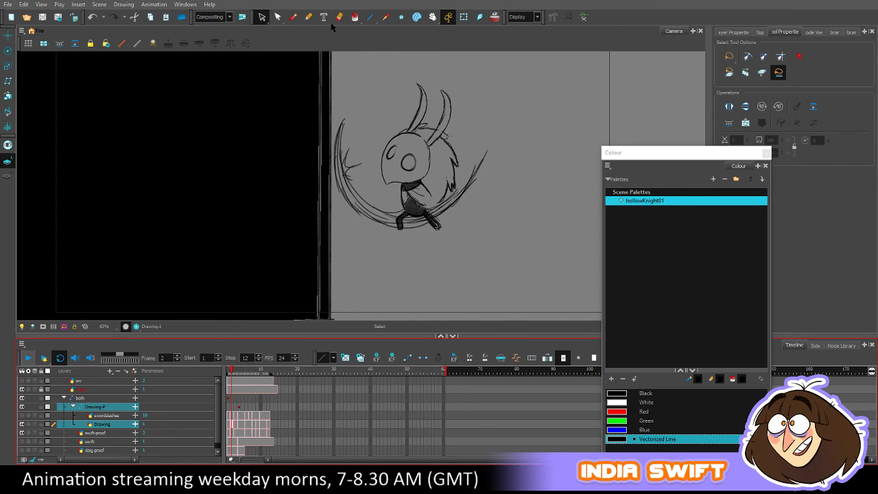
click(293, 16)
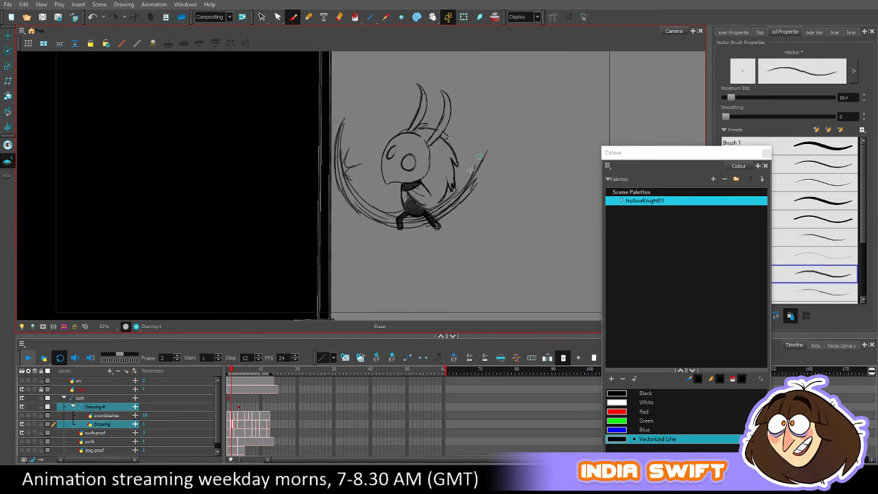
drag(479, 156, 443, 201)
drag(478, 177, 477, 175)
drag(240, 372, 269, 364)
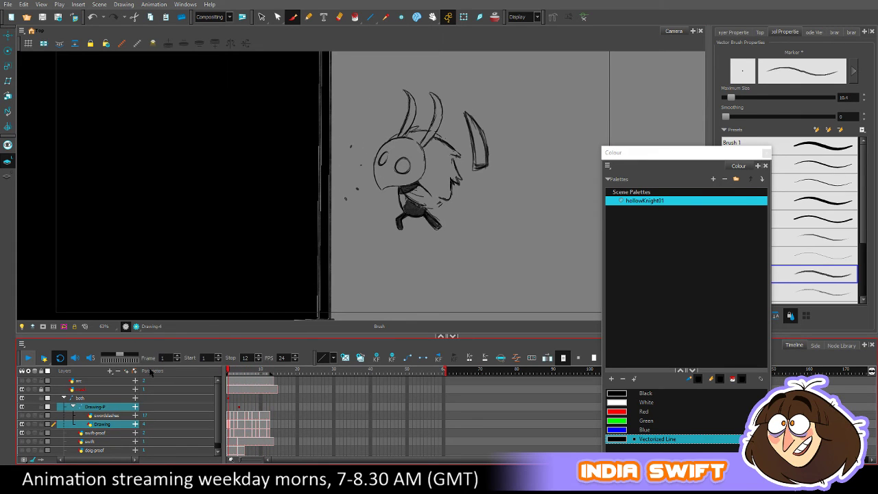
click(28, 358)
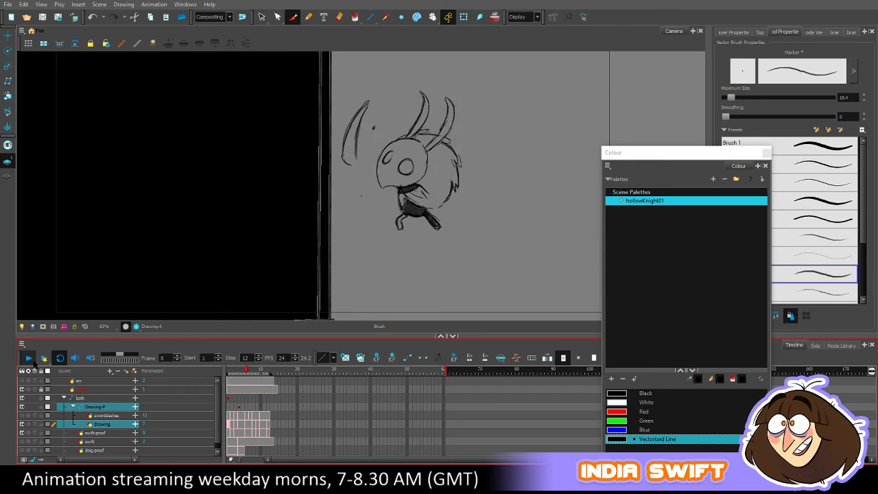
click(28, 357)
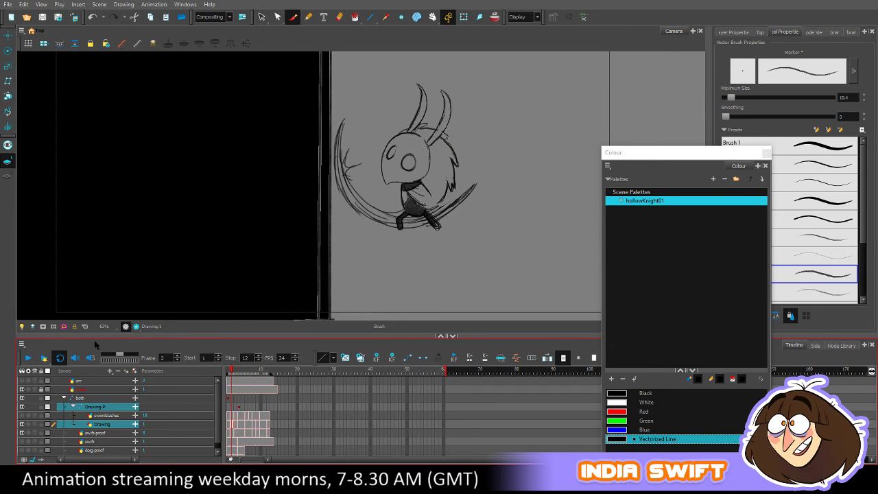
- Redraw the slash arc's tip behind the character on frame 2 with brush strokes tapering to a point, and play the loop
click(227, 371)
click(231, 371)
drag(485, 155, 472, 190)
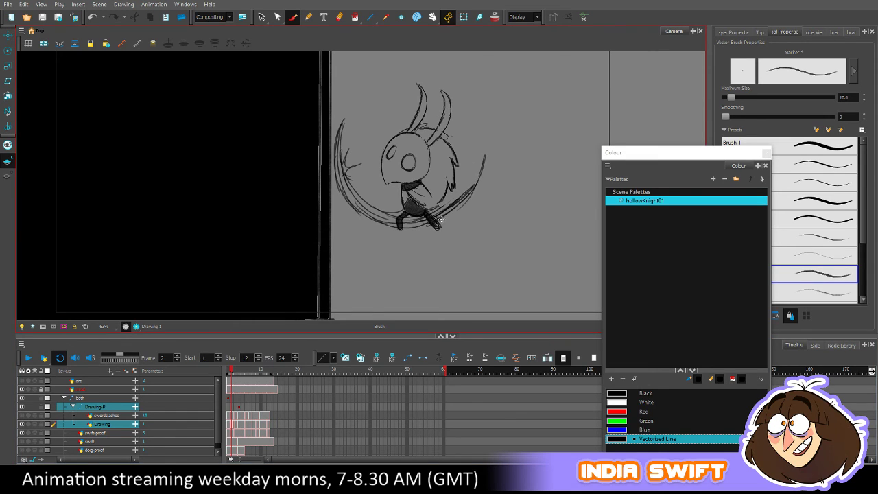
mouse_move(431, 224)
mouse_down()
mouse_move(462, 205)
mouse_move(455, 212)
mouse_move(482, 153)
mouse_up()
mouse_move(469, 188)
mouse_down()
mouse_move(435, 216)
mouse_move(460, 200)
mouse_move(441, 216)
mouse_move(482, 163)
mouse_up()
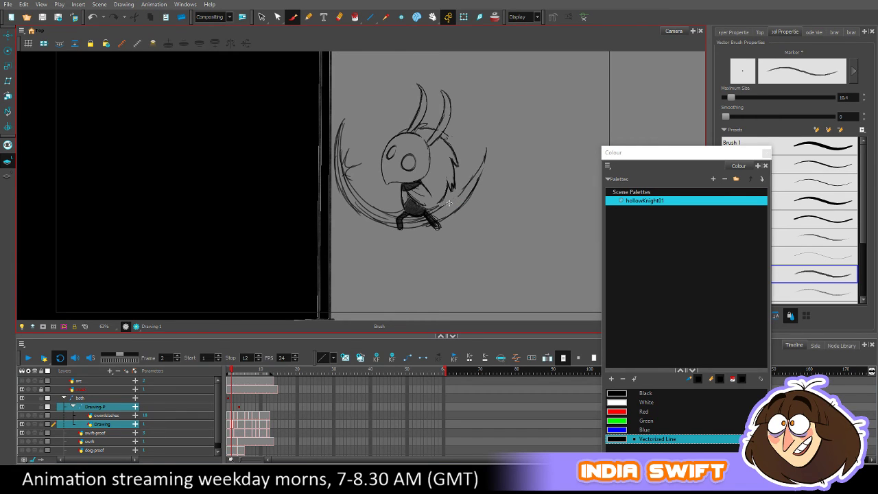
mouse_move(459, 193)
mouse_down()
mouse_move(480, 170)
mouse_move(436, 214)
mouse_up()
drag(234, 375, 228, 375)
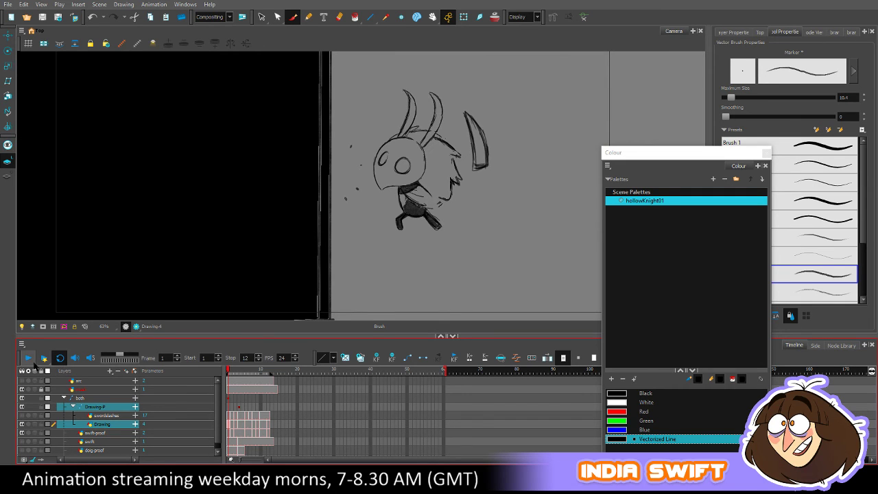
click(29, 359)
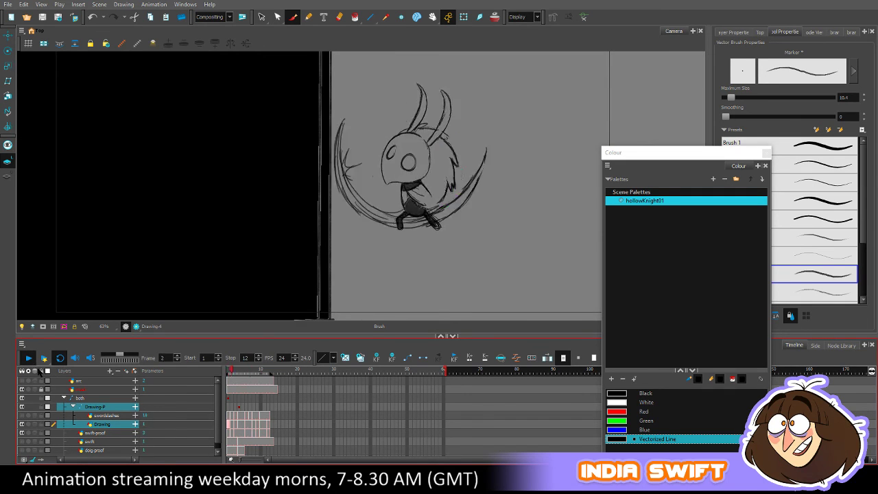
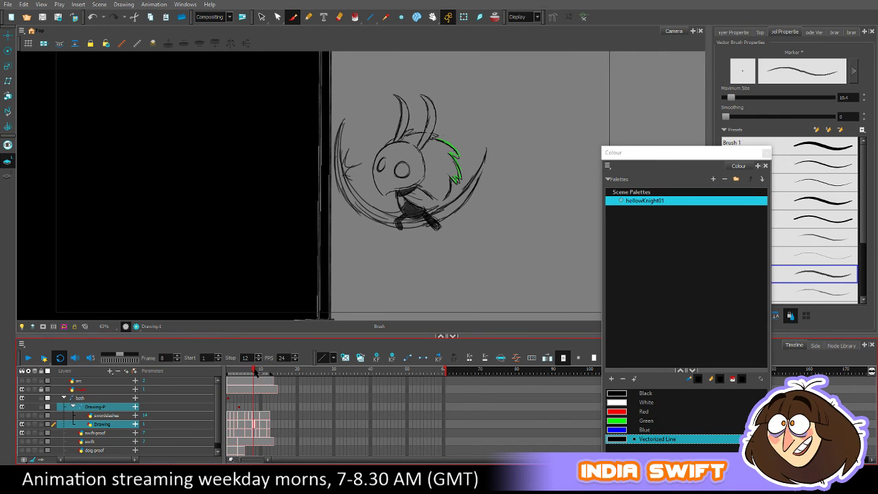
- Thicken the slash arc's end behind the character on frame 8 with brush strokes, and replay the loop
drag(487, 149, 481, 175)
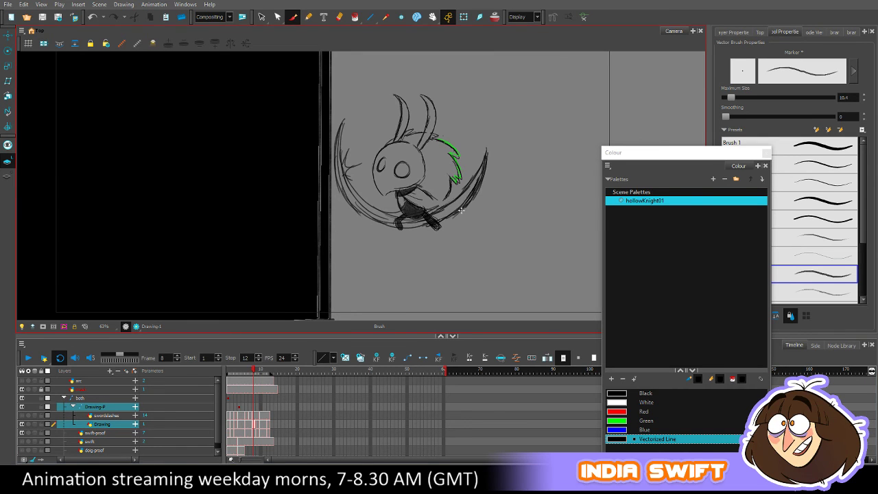
click(29, 357)
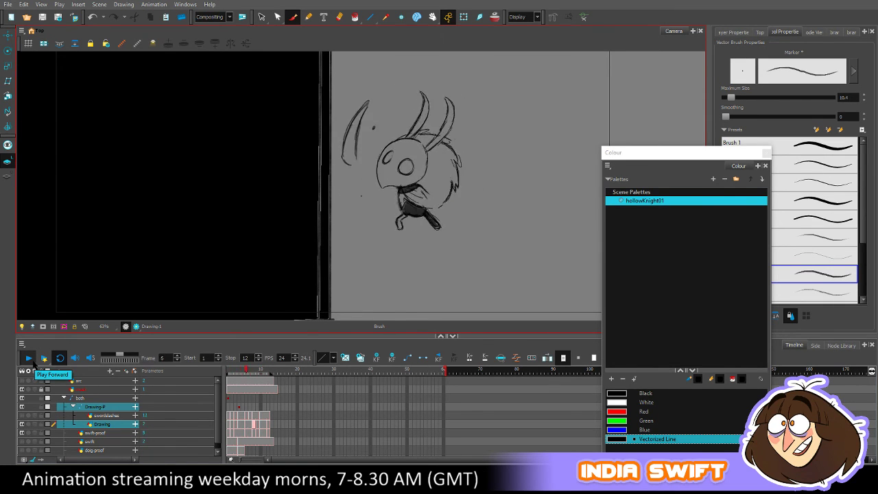
click(32, 360)
- On frame 3, select the blade beside the character's face, move it up and tilt it clockwise towards the horns
click(228, 371)
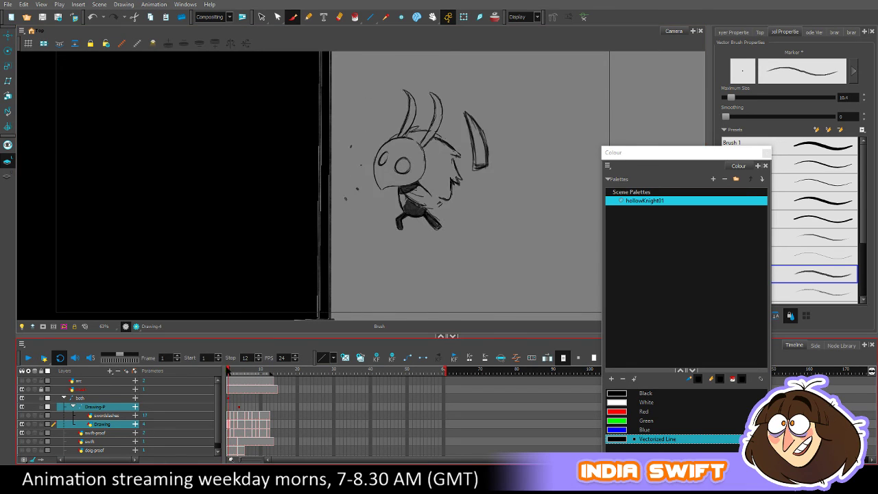
mouse_move(228, 372)
mouse_down()
mouse_move(240, 371)
mouse_move(231, 371)
mouse_up()
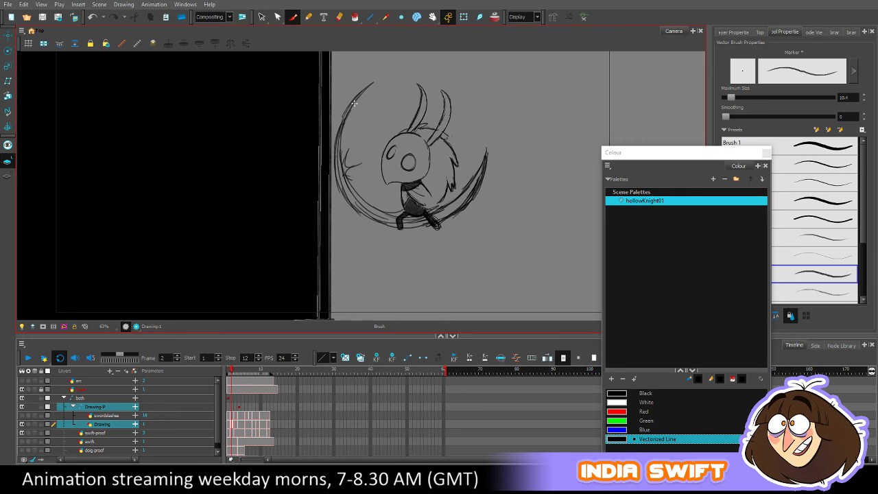
drag(232, 371, 238, 373)
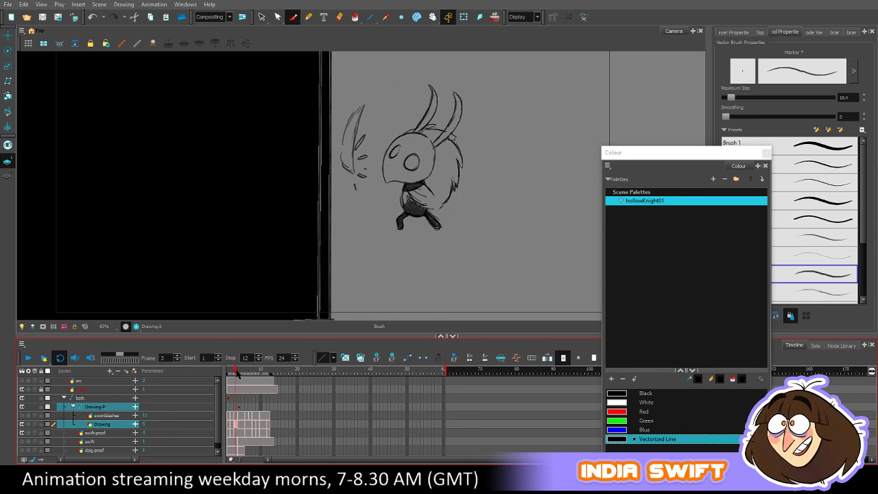
click(262, 17)
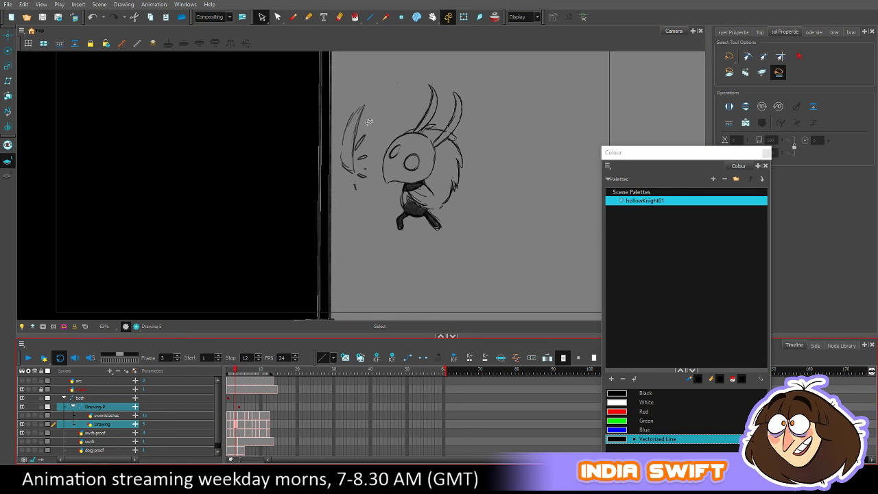
mouse_move(364, 117)
mouse_down()
mouse_move(340, 158)
mouse_move(363, 103)
mouse_move(397, 81)
mouse_move(375, 104)
mouse_up()
mouse_move(241, 373)
mouse_down()
mouse_move(230, 377)
mouse_move(236, 372)
mouse_up()
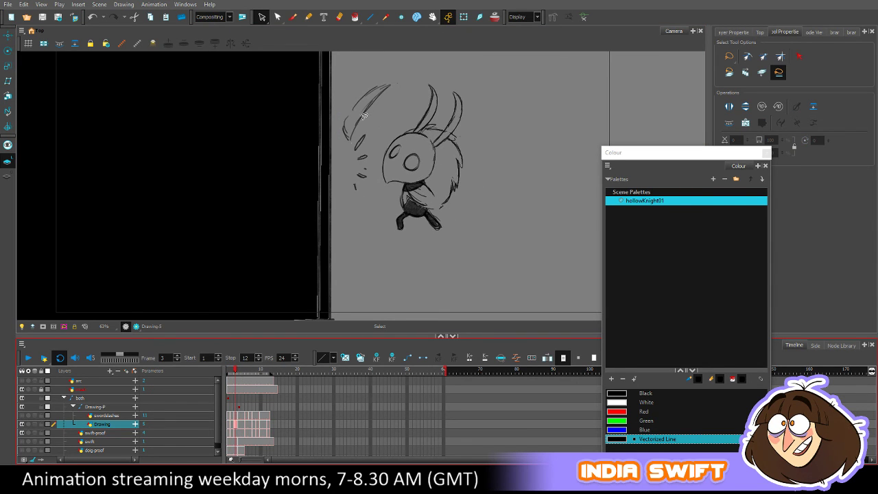
mouse_move(365, 116)
mouse_down()
mouse_move(394, 82)
mouse_move(340, 130)
mouse_move(376, 101)
mouse_up()
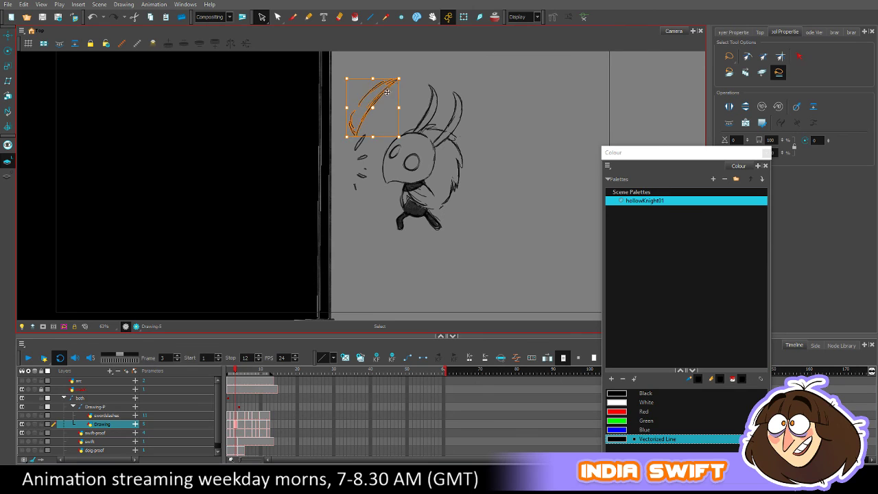
- On frame 4, move the blade up in front of the horns and rotate it clockwise to follow frame 3's placement
drag(236, 371, 239, 370)
drag(356, 128, 352, 102)
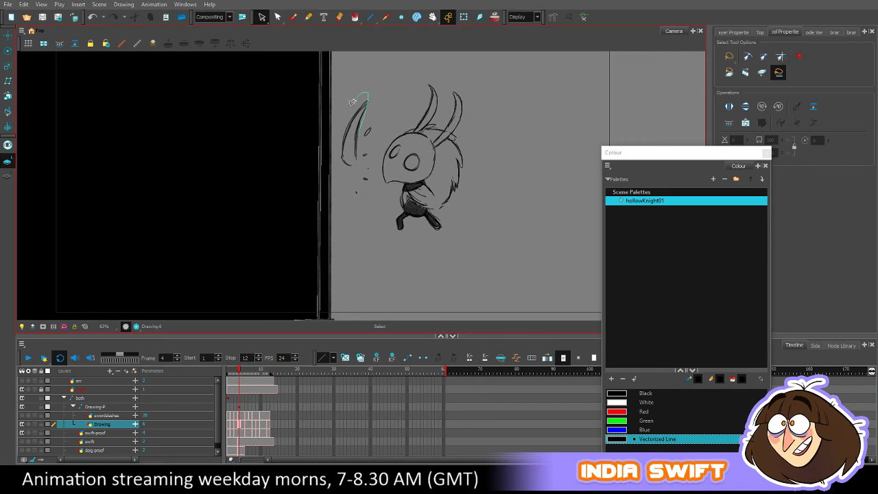
drag(360, 139, 371, 108)
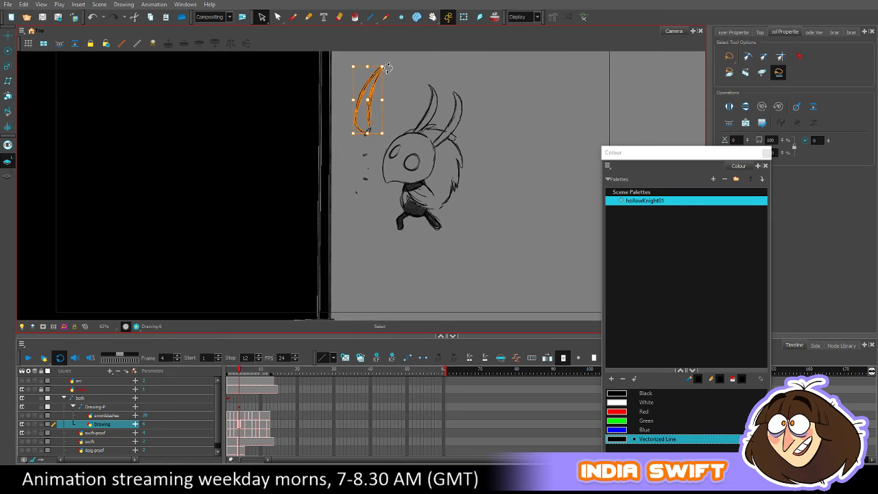
mouse_move(392, 66)
mouse_down()
mouse_move(378, 96)
mouse_move(405, 76)
mouse_up()
drag(240, 372, 238, 372)
key(period)
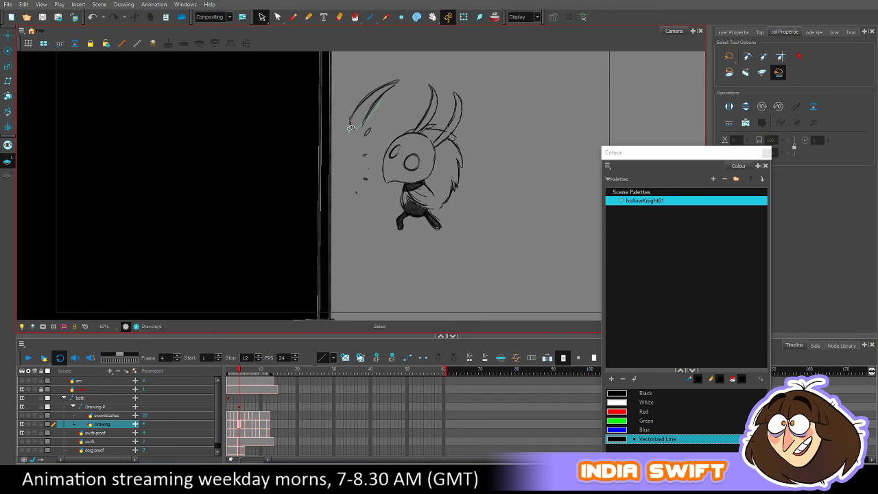
click(373, 103)
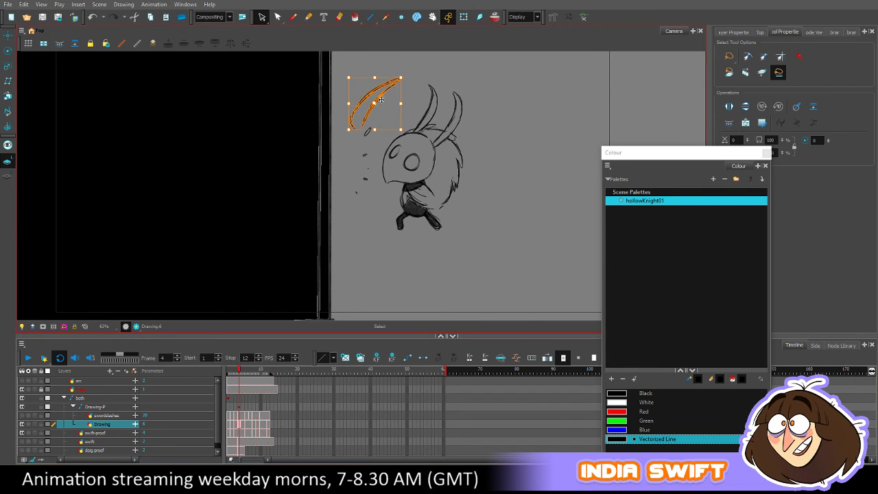
drag(239, 372, 240, 358)
mouse_move(387, 95)
mouse_down()
mouse_move(398, 70)
mouse_move(370, 112)
mouse_up()
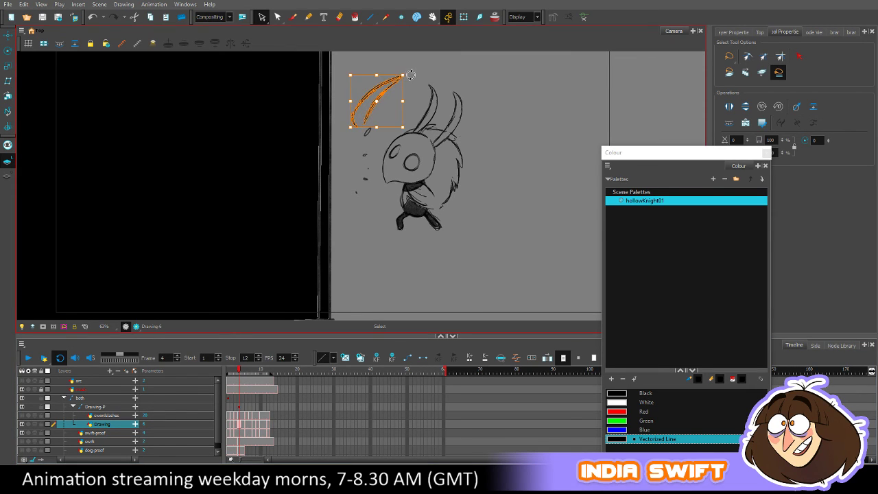
- On frame 6, raise the blade above the character's face and rotate it clockwise towards the horns
click(242, 371)
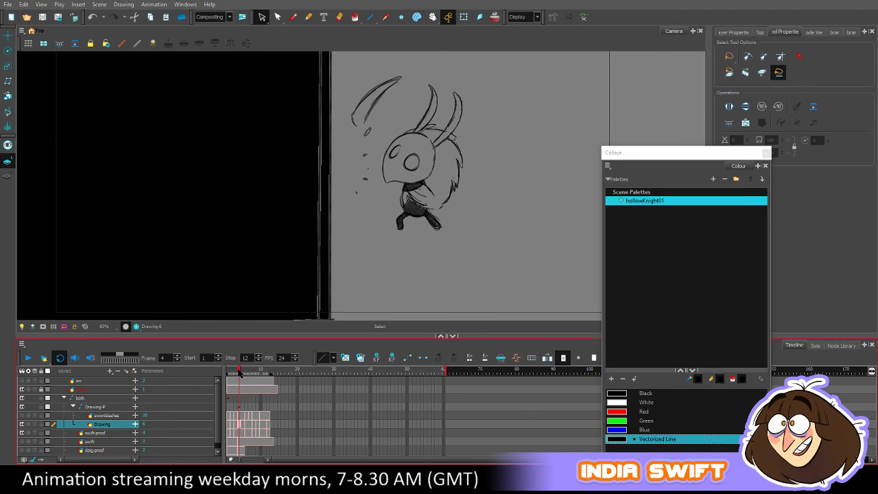
drag(242, 371, 247, 370)
mouse_move(367, 99)
mouse_down()
mouse_move(342, 156)
mouse_move(364, 103)
mouse_move(385, 103)
mouse_move(372, 106)
mouse_up()
drag(398, 85, 380, 97)
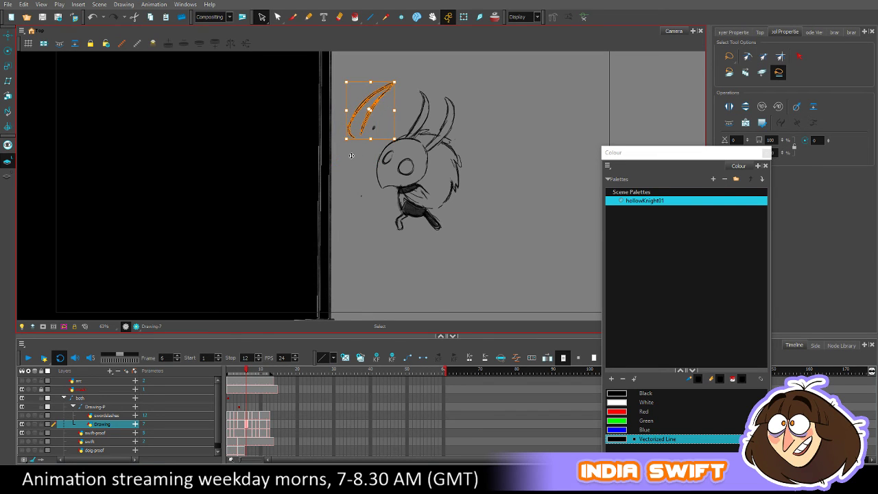
drag(247, 370, 247, 370)
mouse_move(391, 87)
mouse_down()
mouse_move(357, 130)
mouse_move(374, 77)
mouse_move(404, 79)
mouse_move(384, 92)
mouse_move(403, 81)
mouse_up()
- Fine-tune the blade's position and angle on frame 6 against the preceding frames, and replay the loop
click(239, 374)
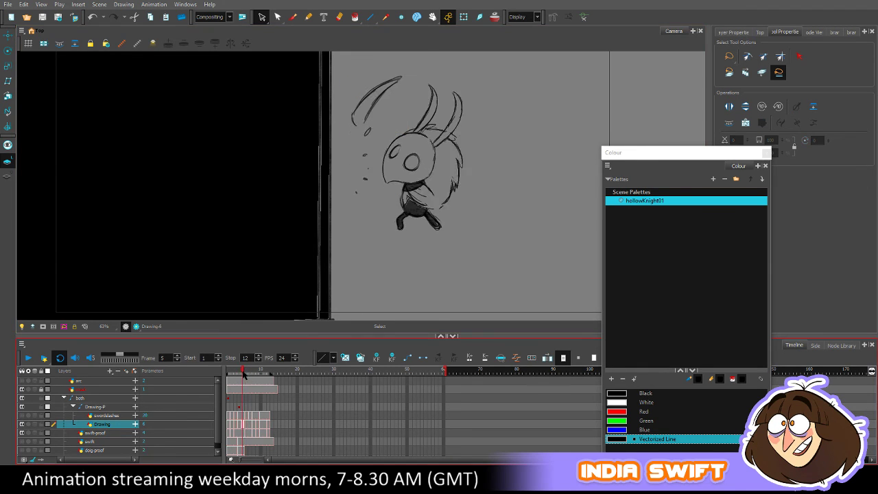
drag(239, 374, 248, 373)
click(373, 104)
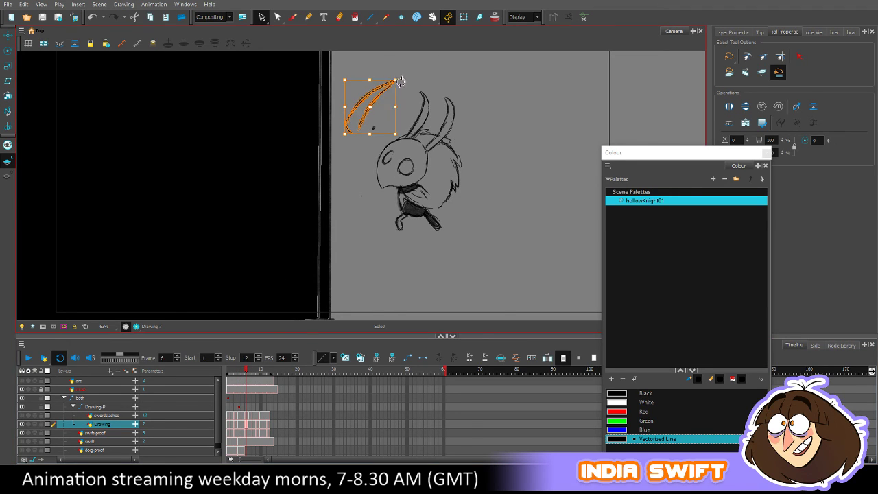
mouse_move(249, 372)
mouse_down()
mouse_move(234, 373)
mouse_move(246, 370)
mouse_up()
mouse_move(376, 105)
mouse_down()
mouse_move(354, 84)
mouse_move(396, 81)
mouse_up()
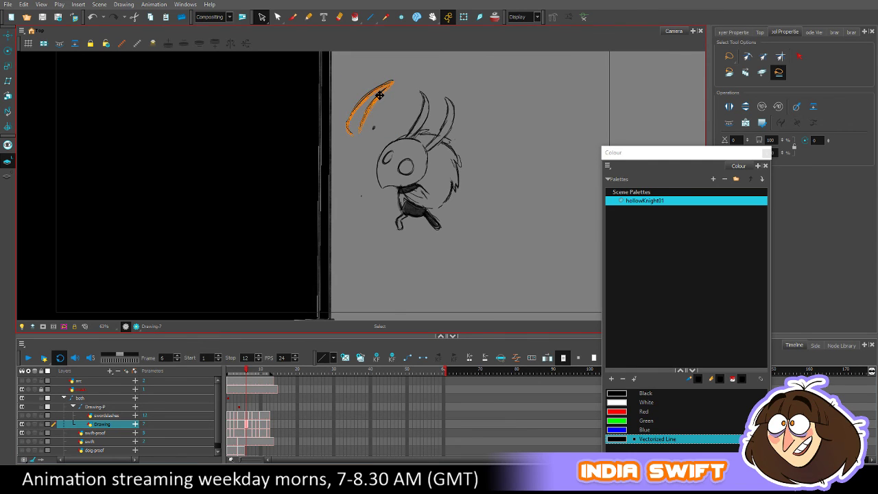
mouse_move(248, 371)
mouse_down()
mouse_move(257, 371)
mouse_move(227, 374)
mouse_up()
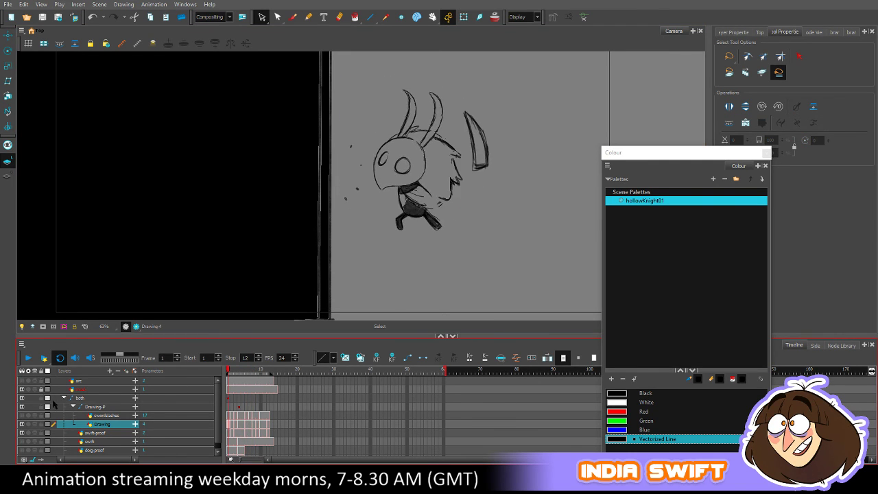
click(28, 358)
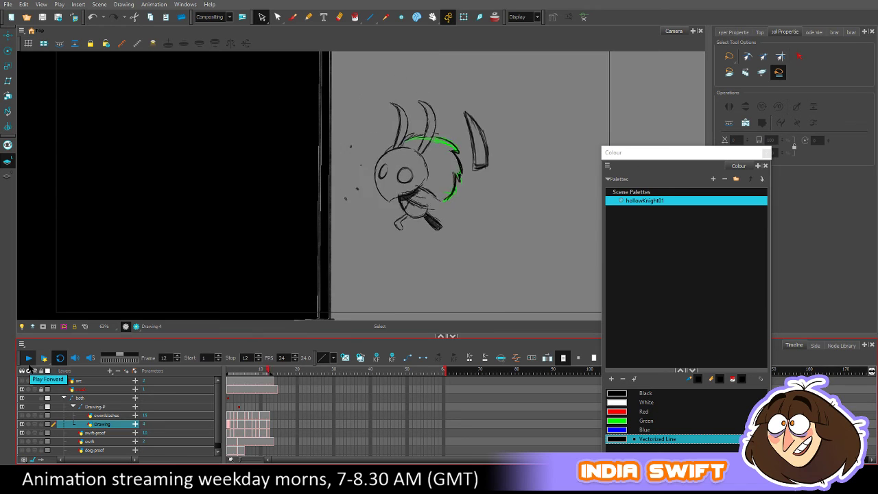
click(29, 358)
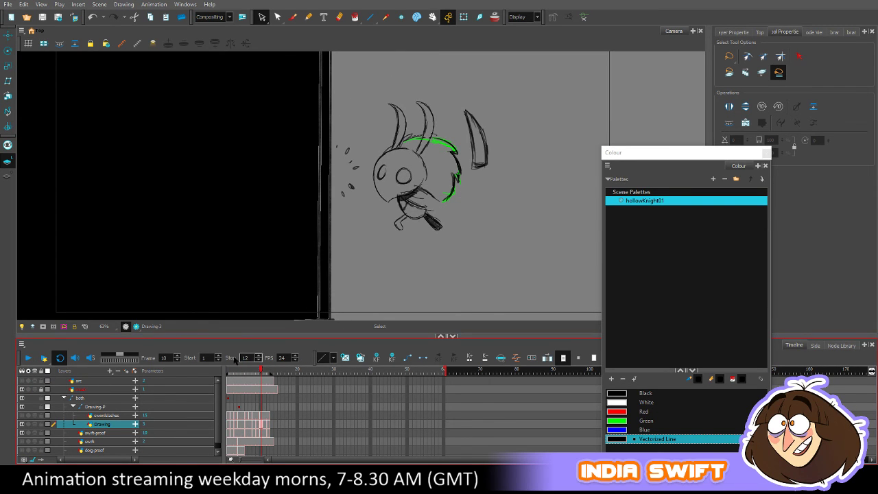
click(28, 358)
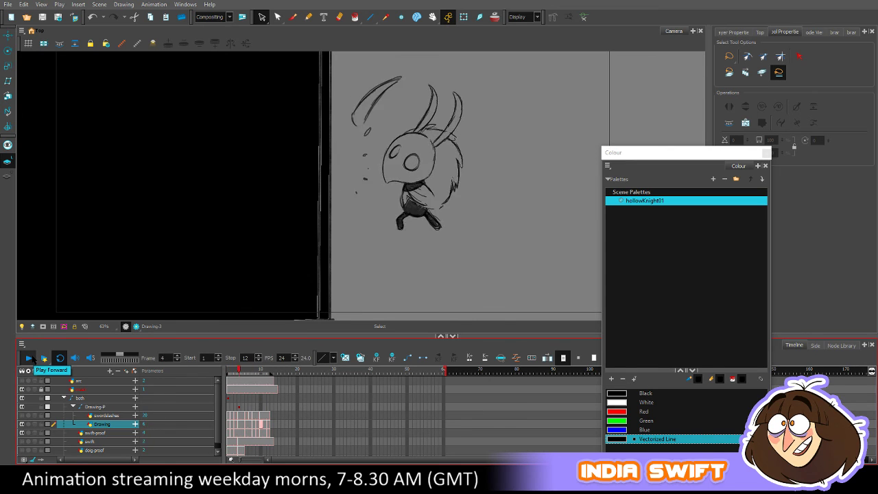
click(29, 358)
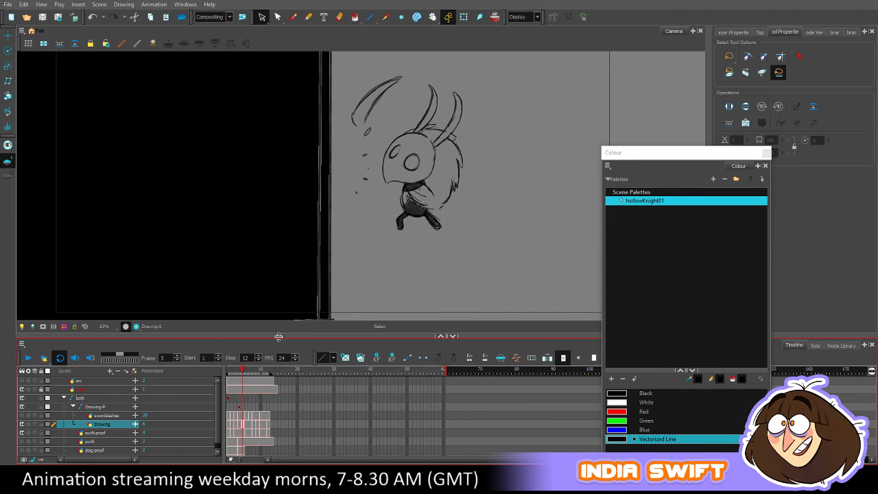
- Nudge the shaggy edge of the character's back slightly up and right on frame 6 of the swift-proof layer
mouse_move(243, 372)
mouse_down()
mouse_move(228, 372)
mouse_move(246, 369)
mouse_up()
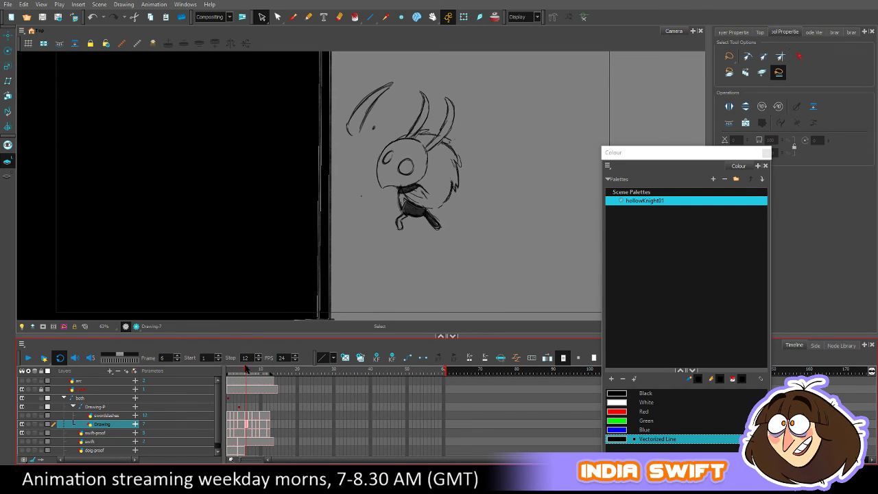
click(248, 433)
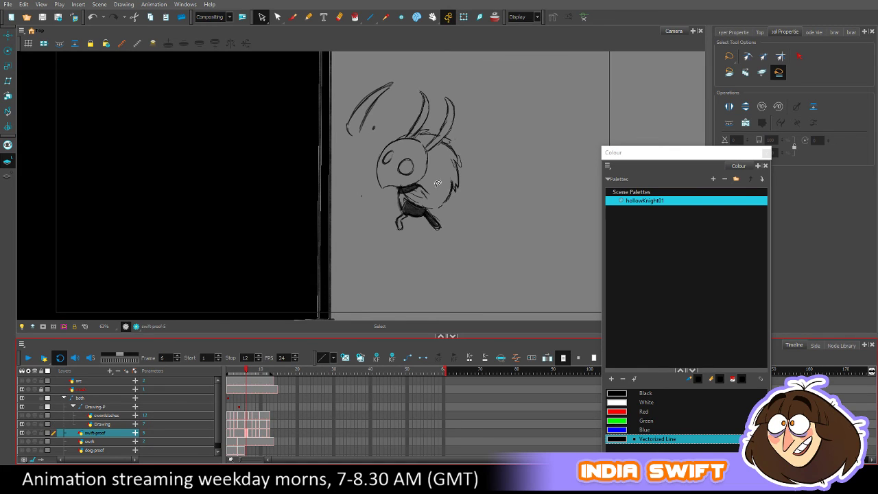
mouse_move(450, 132)
mouse_down()
mouse_move(461, 207)
mouse_move(467, 203)
mouse_up()
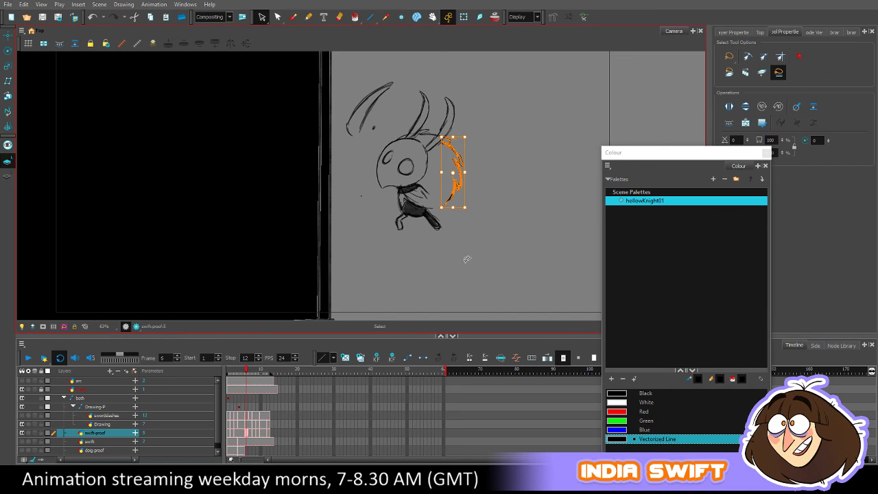
key(Up)
key(Right)
key(Right)
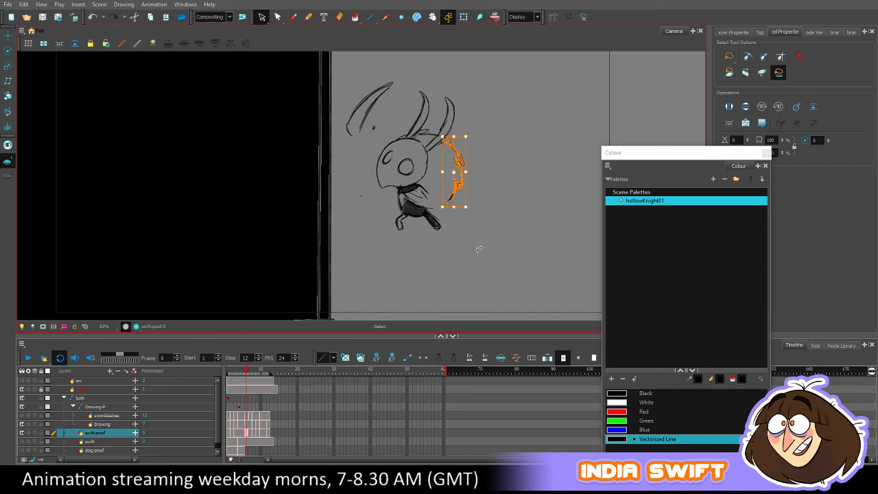
drag(479, 249, 480, 248)
- Select the shaggy edge of the character's back on frame 8 and shift it slightly outward
drag(244, 370, 254, 367)
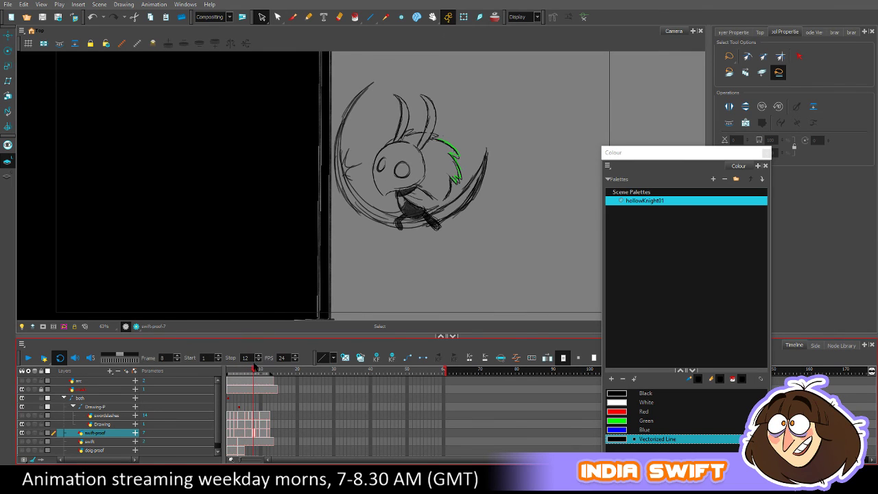
mouse_move(443, 182)
mouse_down()
mouse_move(464, 140)
mouse_move(441, 192)
mouse_up()
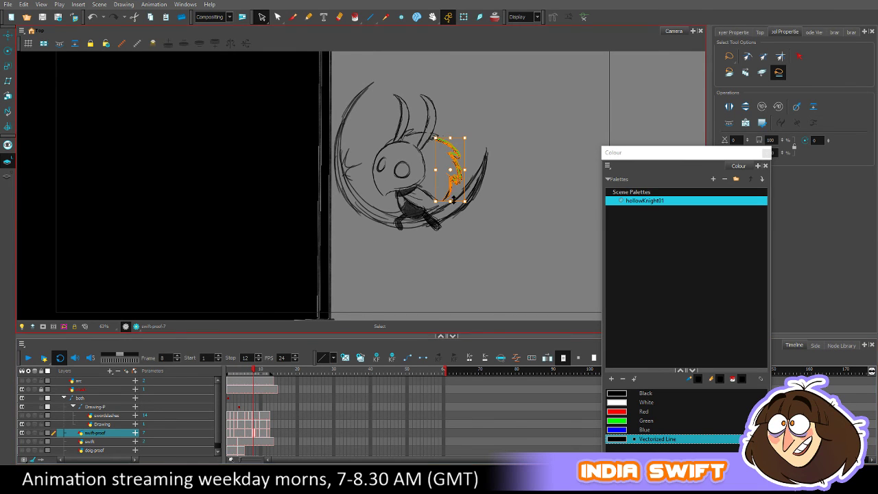
click(471, 223)
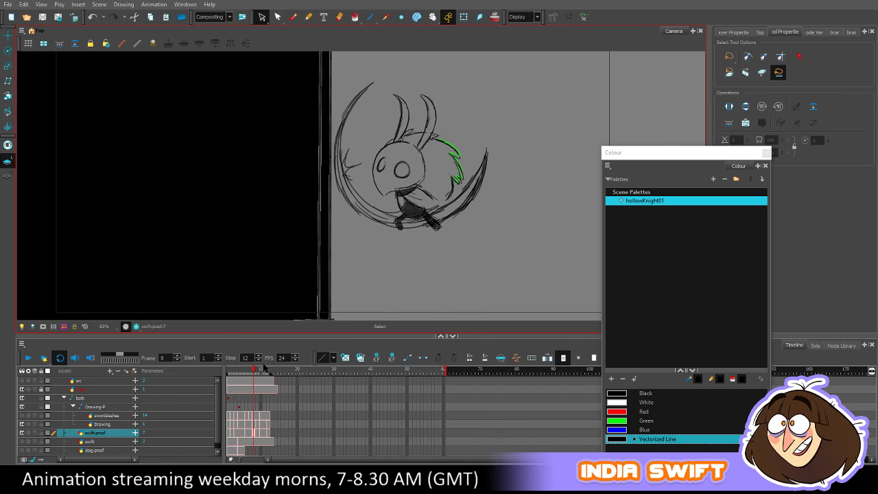
- Shift the shaggy edge of the character's back slightly left towards the body on frames 9 and 10
mouse_move(255, 369)
mouse_down()
mouse_move(241, 369)
mouse_move(259, 369)
mouse_up()
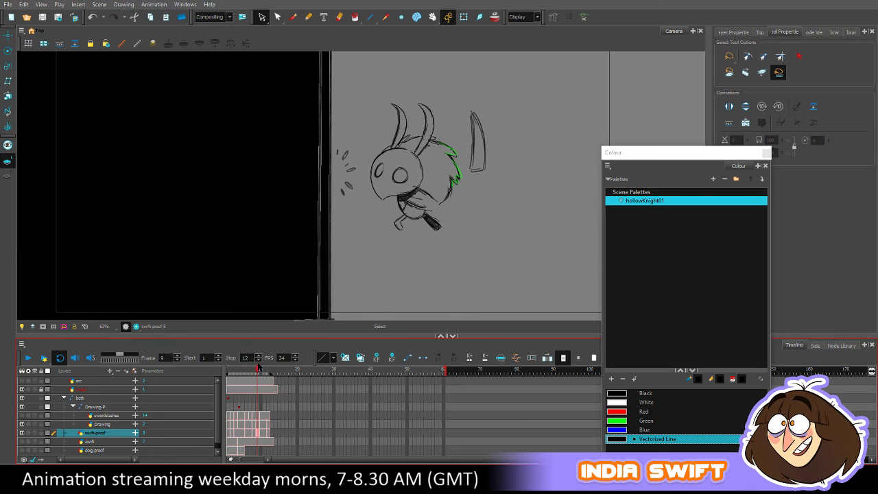
mouse_move(442, 144)
mouse_down()
mouse_move(463, 186)
mouse_move(461, 206)
mouse_up()
click(478, 205)
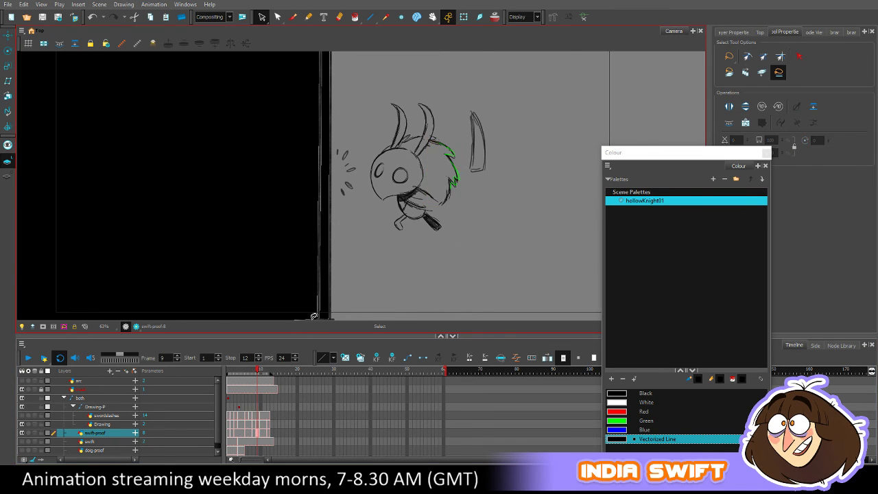
mouse_move(258, 370)
mouse_down()
mouse_move(249, 371)
mouse_move(261, 371)
mouse_up()
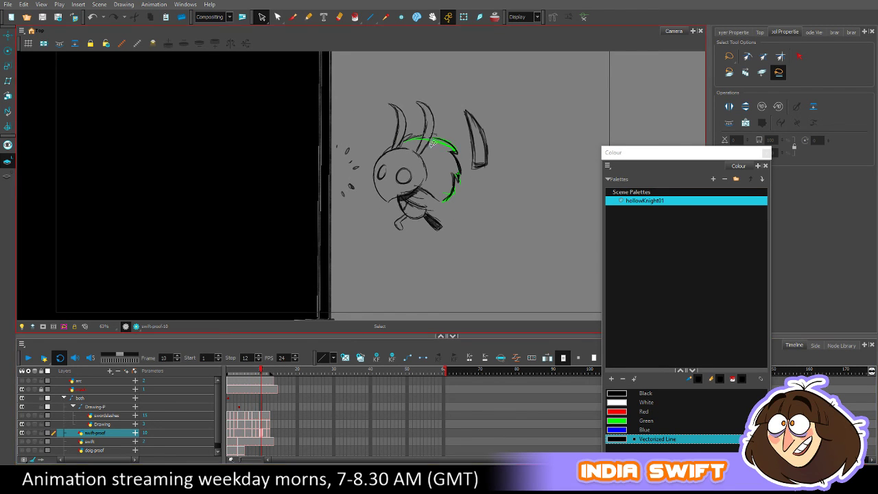
click(449, 200)
mouse_move(462, 180)
mouse_down()
mouse_move(459, 171)
mouse_move(459, 180)
mouse_up()
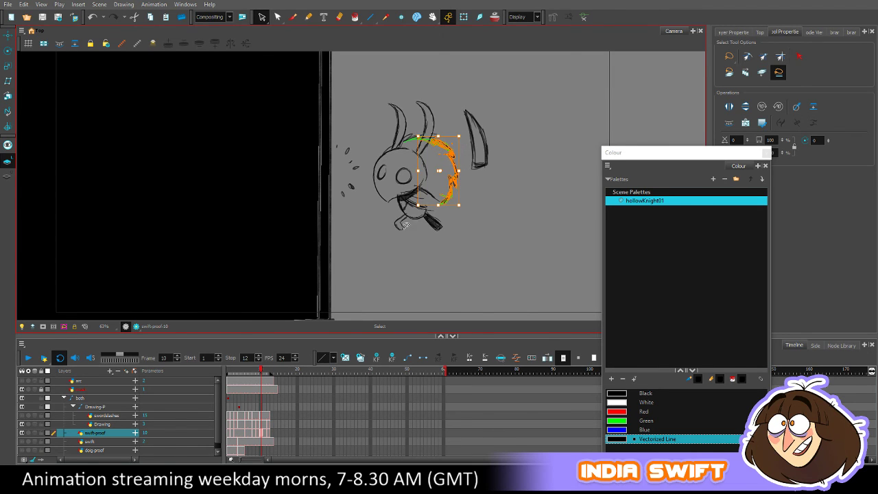
- Readjust the shaggy back edge on frame 8, and compare it with frame 9
mouse_move(262, 369)
mouse_down()
mouse_move(243, 372)
mouse_move(253, 371)
mouse_up()
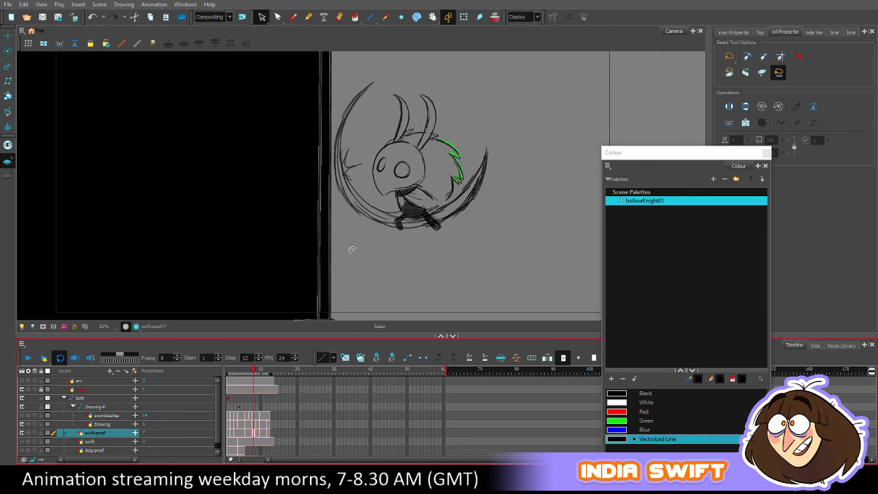
click(453, 193)
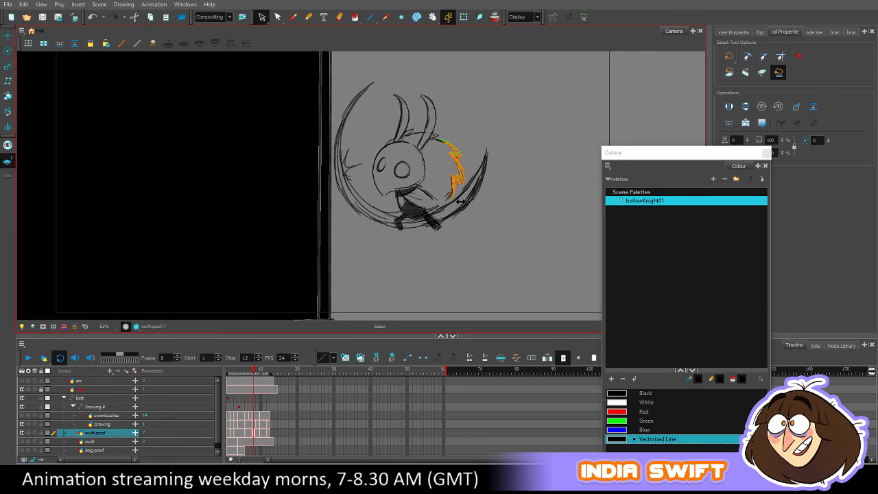
drag(460, 202, 456, 202)
drag(251, 373, 258, 372)
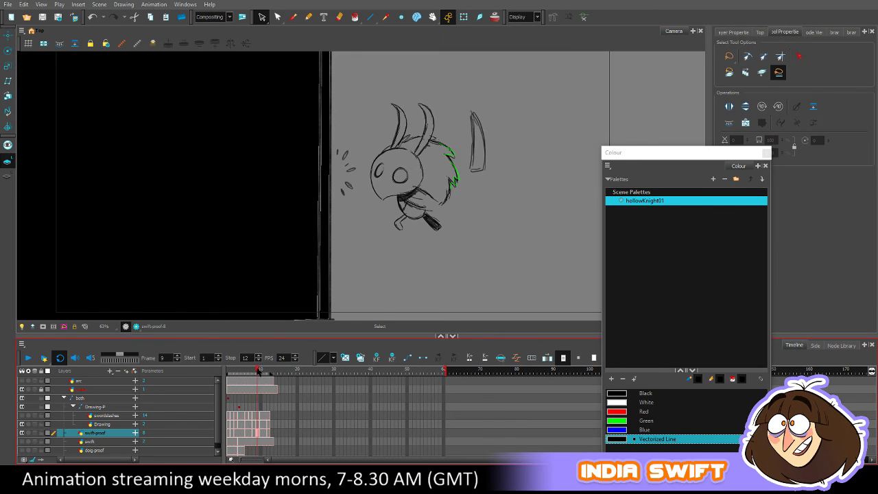
- Reposition the shaggy edge of the character's back slightly on frames 9 and 10, and save the scene
mouse_move(428, 172)
mouse_down()
mouse_move(466, 185)
mouse_move(450, 205)
mouse_move(469, 208)
mouse_up()
click(429, 249)
drag(258, 371, 261, 370)
key(ctrl+s)
mouse_move(431, 138)
mouse_down()
mouse_move(458, 193)
mouse_move(446, 204)
mouse_move(462, 209)
mouse_up()
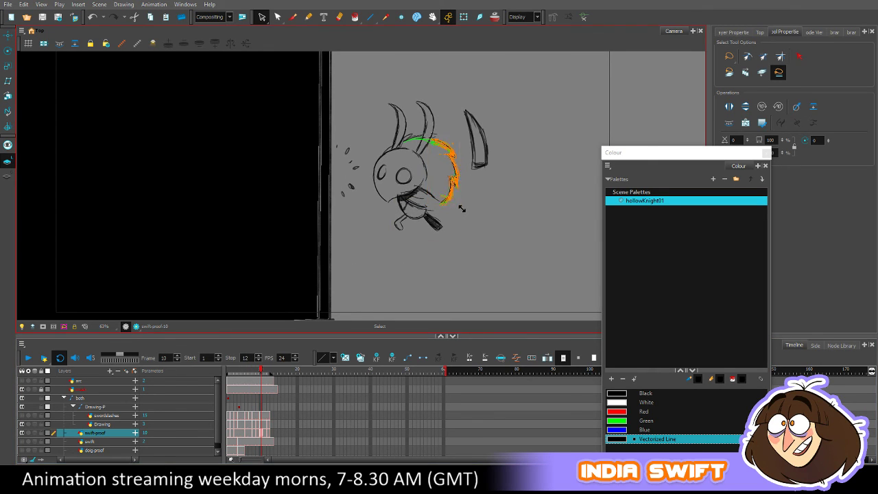
click(382, 277)
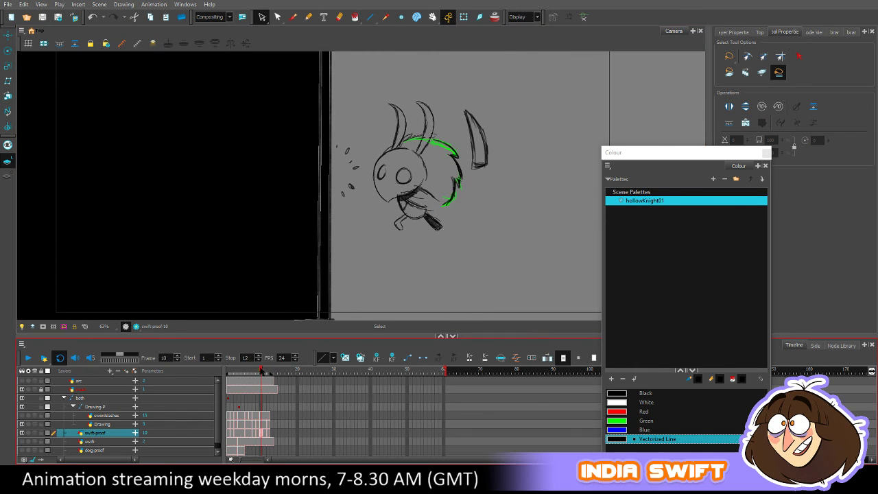
- Select the shaggy back edge on frame 1 and play the loop to check its motion
mouse_move(262, 370)
mouse_down()
mouse_move(270, 369)
mouse_move(220, 380)
mouse_up()
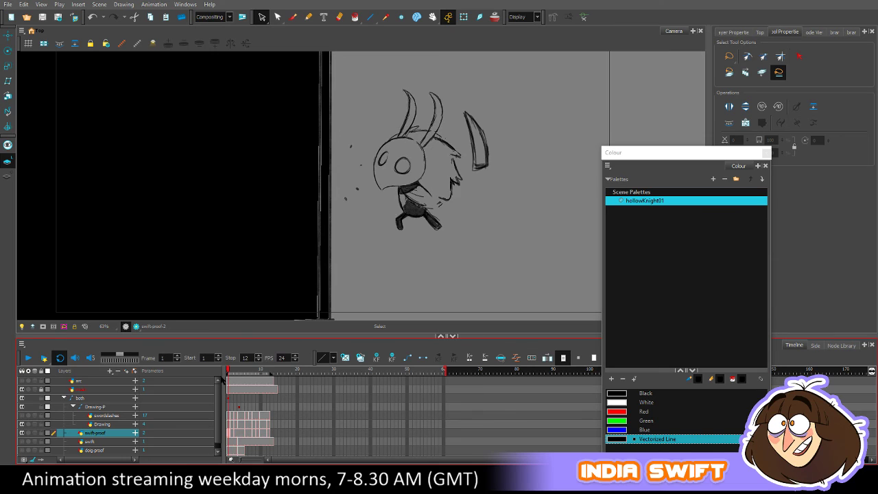
mouse_move(449, 149)
mouse_down()
mouse_move(458, 200)
mouse_move(440, 205)
mouse_move(467, 177)
mouse_up()
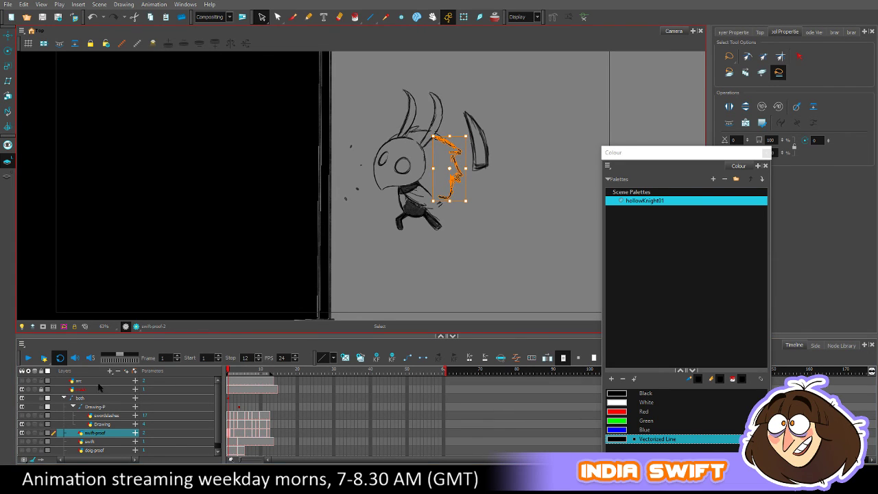
click(28, 358)
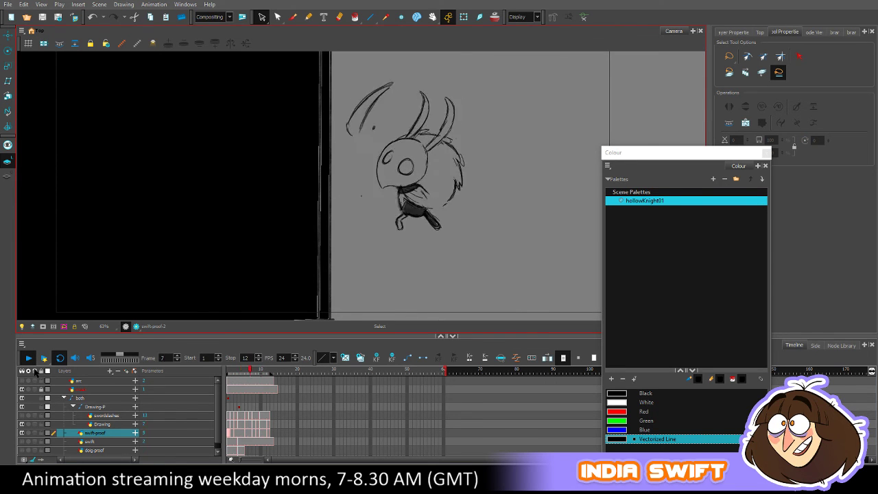
click(28, 357)
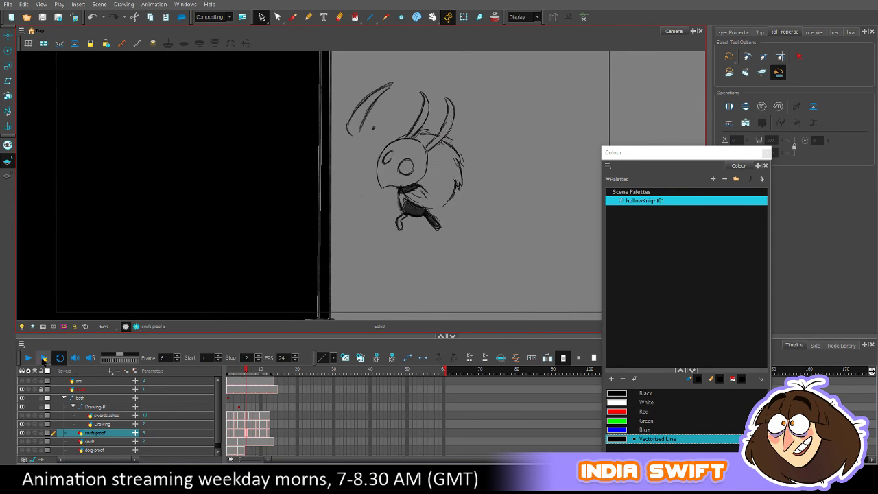
- Replace the shaggy back edge on frame 2 with a copy of the one from frame 1
click(228, 371)
drag(229, 368, 229, 368)
mouse_move(440, 138)
mouse_down()
mouse_move(461, 177)
mouse_move(447, 200)
mouse_up()
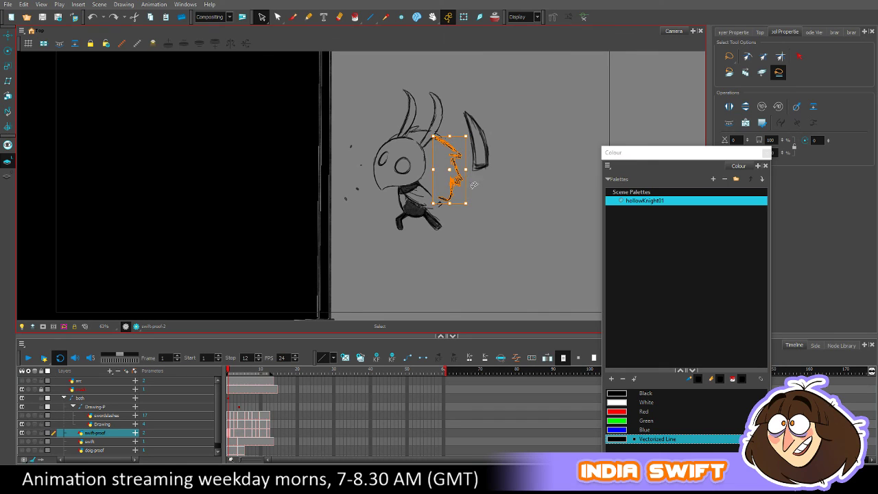
click(232, 371)
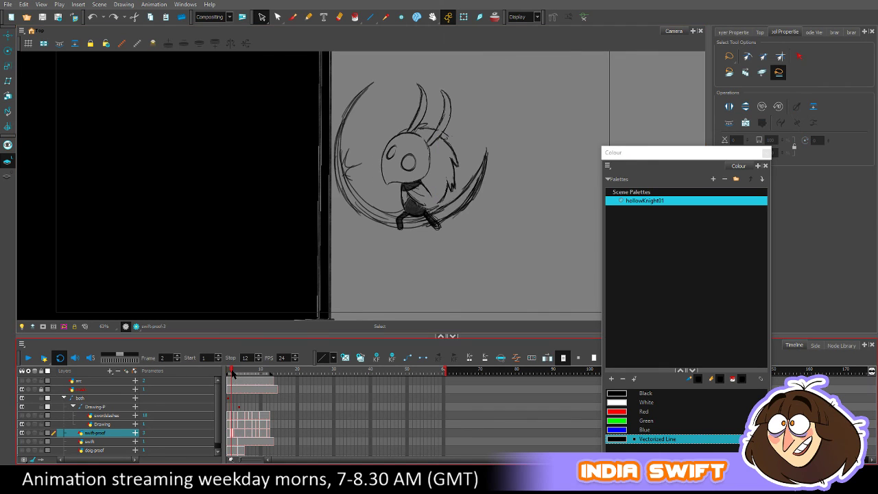
mouse_move(448, 170)
mouse_down()
mouse_move(445, 147)
mouse_move(444, 184)
mouse_up()
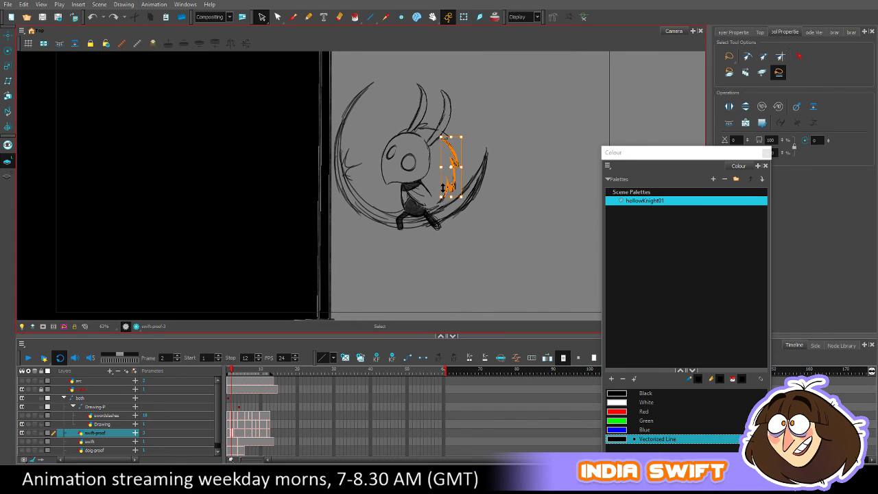
key(Delete)
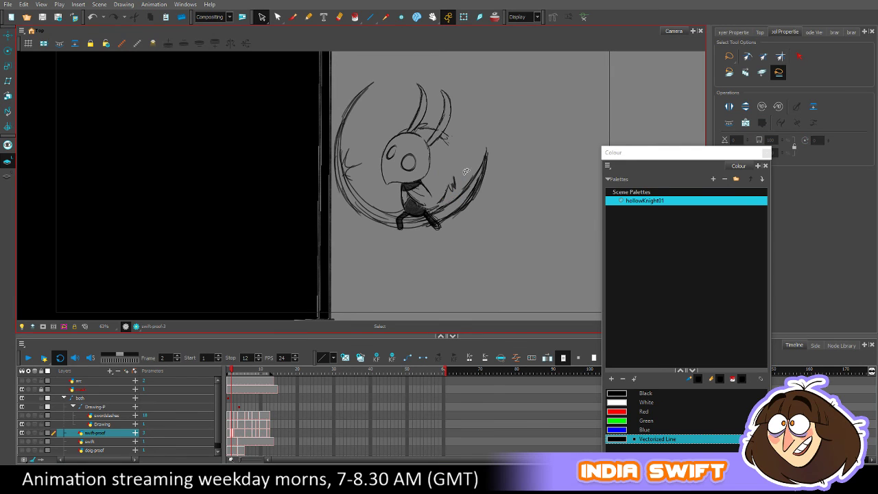
click(450, 188)
key(ctrl+z)
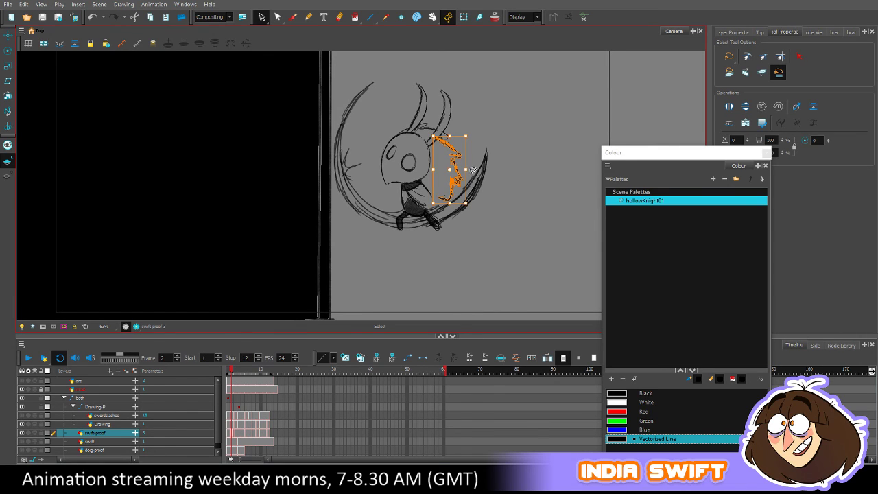
- Replace the shaggy back edge on frame 1 with a copy of the green-outlined edge from frame 12
click(230, 372)
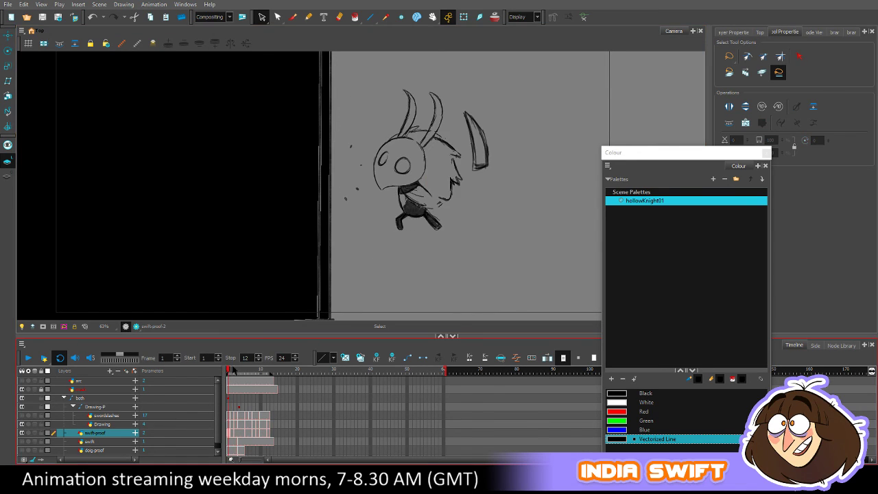
click(268, 371)
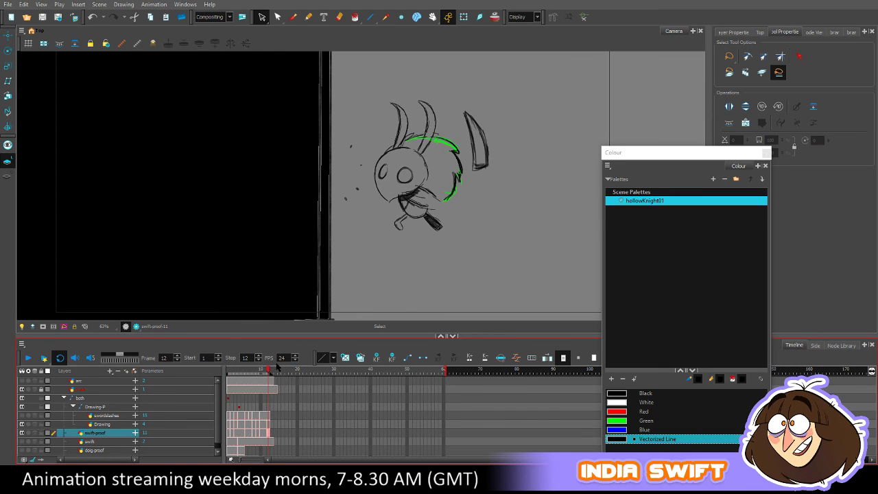
mouse_move(446, 150)
mouse_down()
mouse_move(441, 185)
mouse_move(457, 214)
mouse_up()
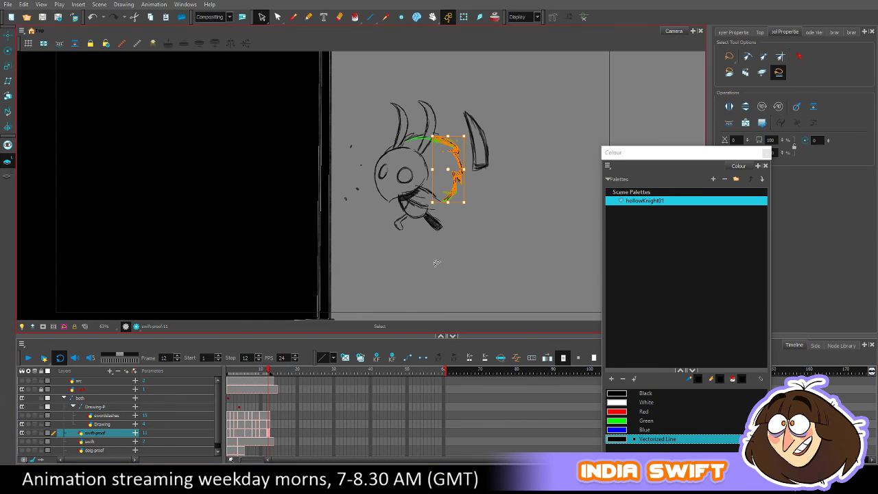
click(229, 371)
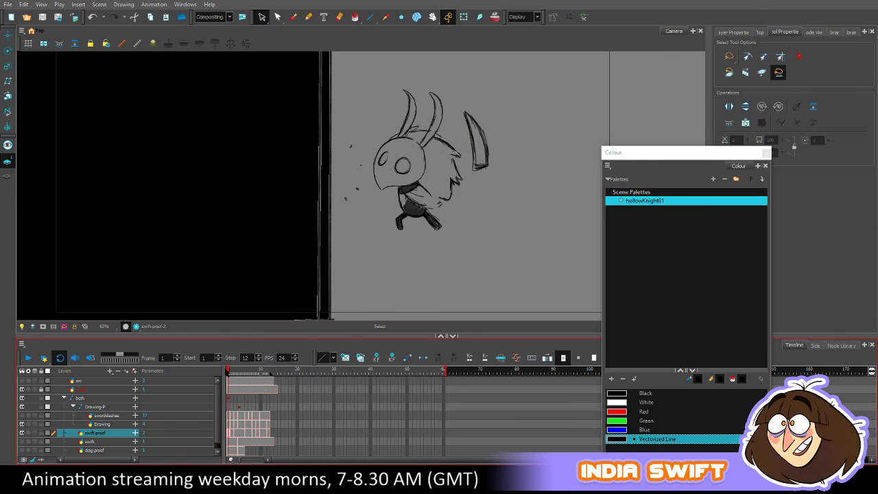
drag(446, 192, 437, 180)
key(Delete)
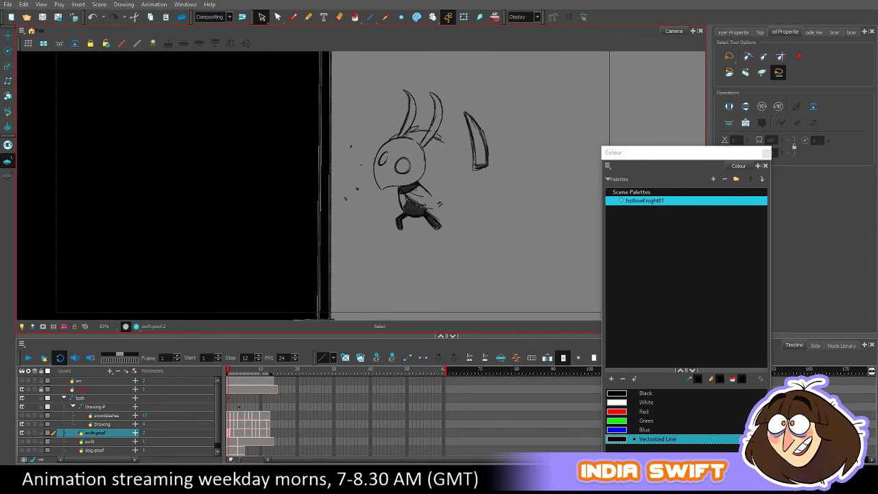
key(ctrl+z)
click(484, 206)
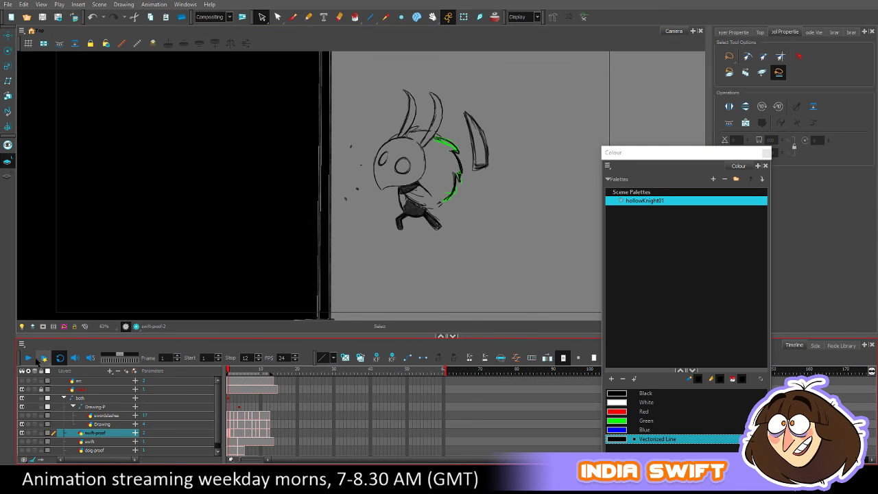
- Play the loop, and shift the shaggy back edge on frame 2 slightly outward, comparing it with frame 1
click(28, 357)
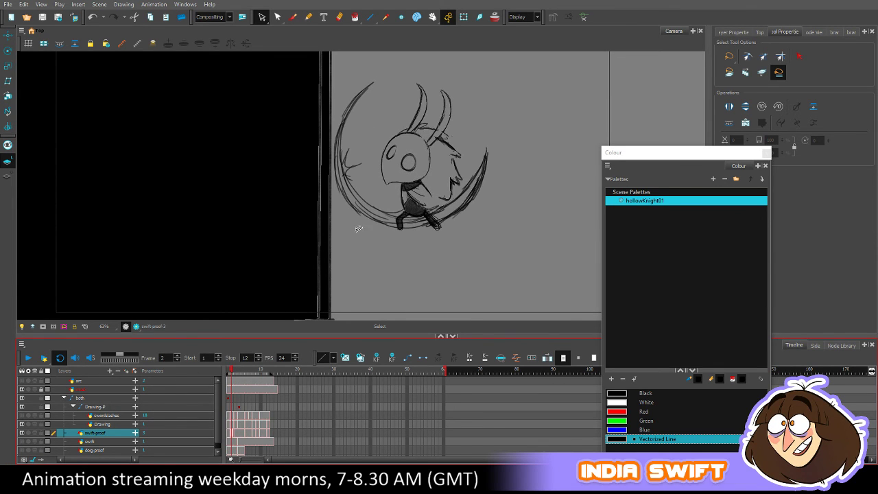
click(462, 172)
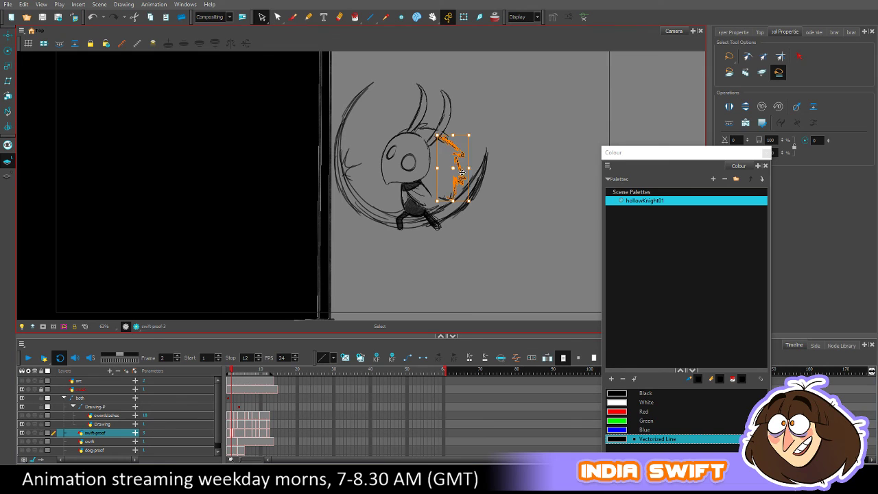
drag(232, 371, 231, 371)
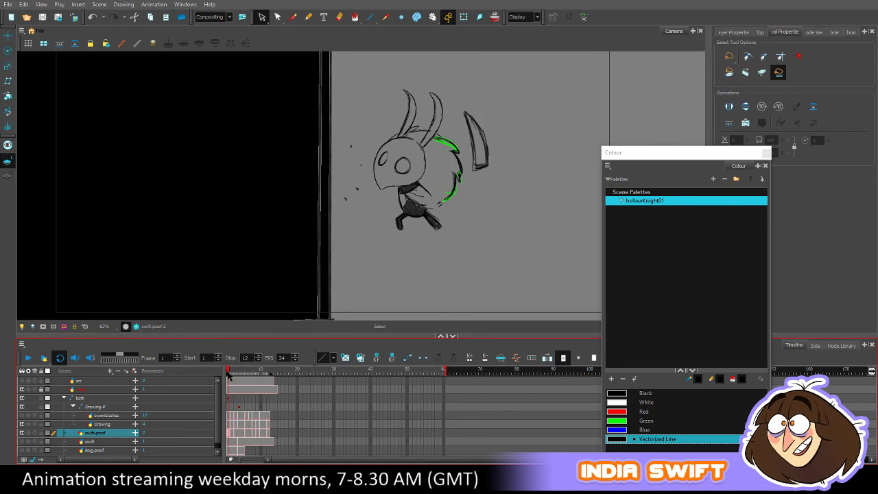
- Try adjusting the middle spikes of the shaggy back edge on frame 2, and undo the last adjustments
click(448, 180)
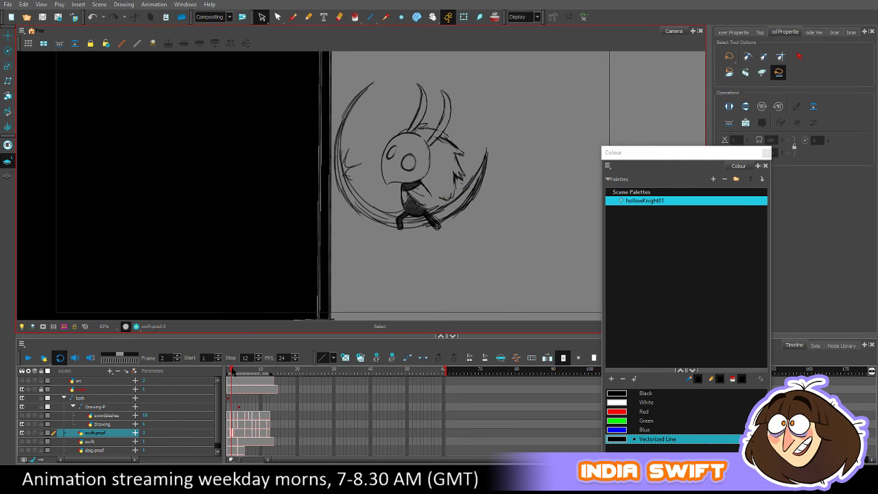
click(229, 370)
drag(230, 371, 237, 372)
click(465, 174)
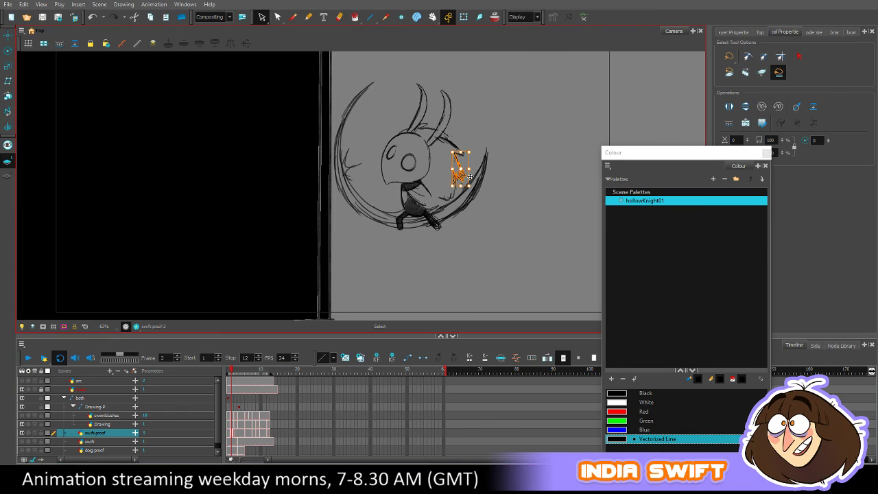
drag(469, 178, 469, 180)
mouse_move(235, 370)
mouse_down()
mouse_move(243, 370)
mouse_move(230, 371)
mouse_up()
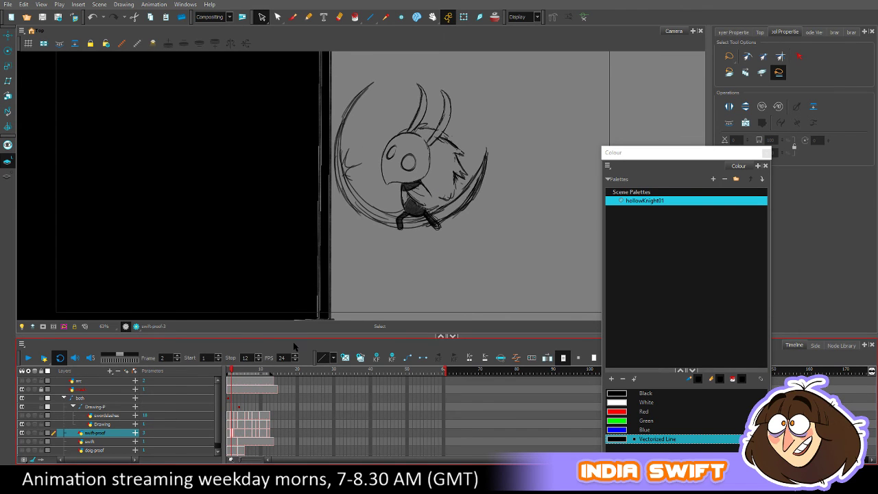
key(ctrl+z)
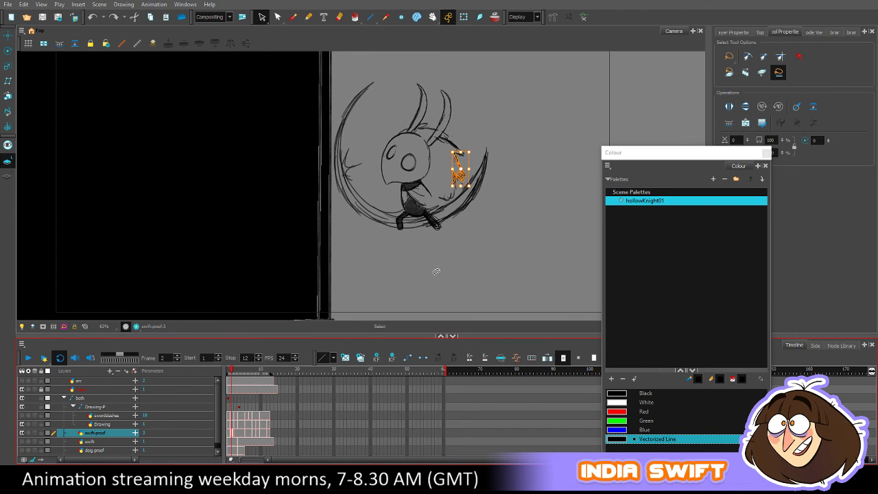
key(ctrl+z)
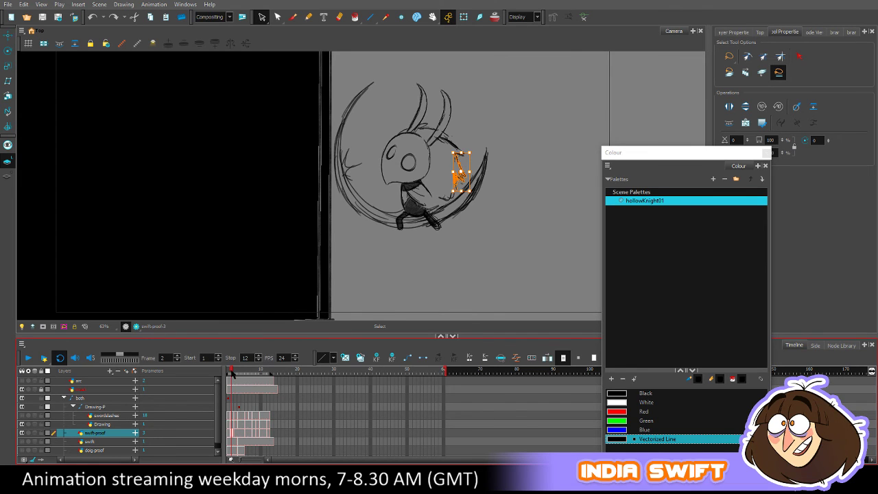
drag(231, 372, 231, 371)
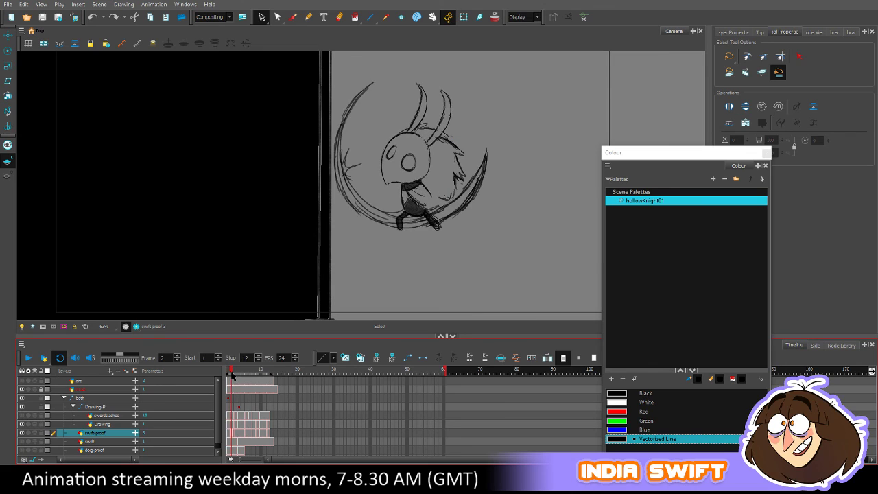
- Delete the middle spikes of the shaggy back edge on frame 2
mouse_move(458, 157)
mouse_down()
mouse_move(468, 168)
mouse_move(461, 153)
mouse_up()
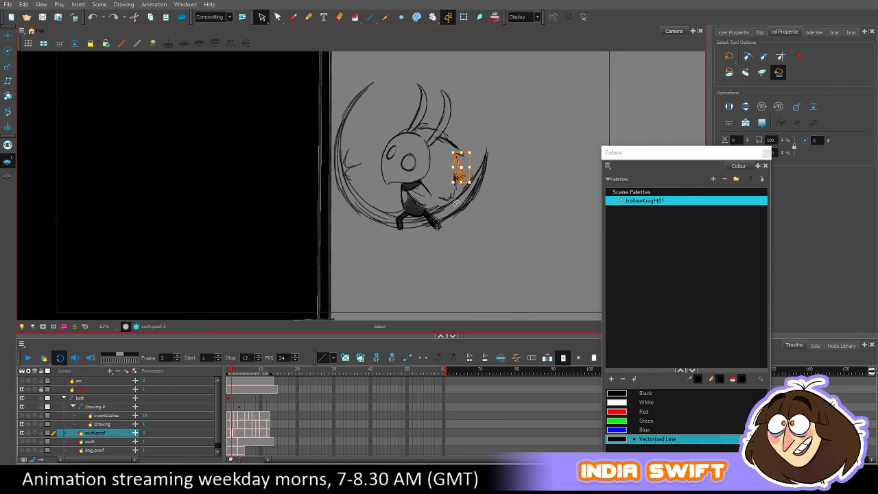
key(Delete)
drag(465, 175, 461, 190)
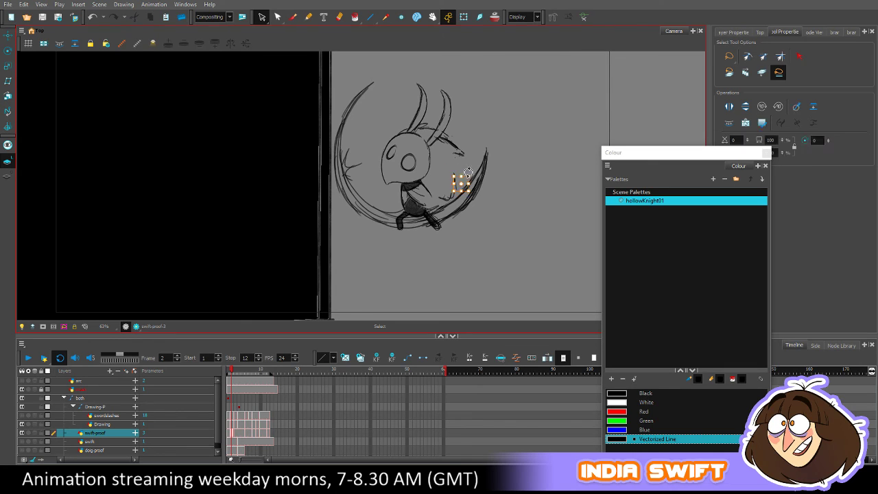
key(Delete)
drag(455, 152, 460, 160)
key(Delete)
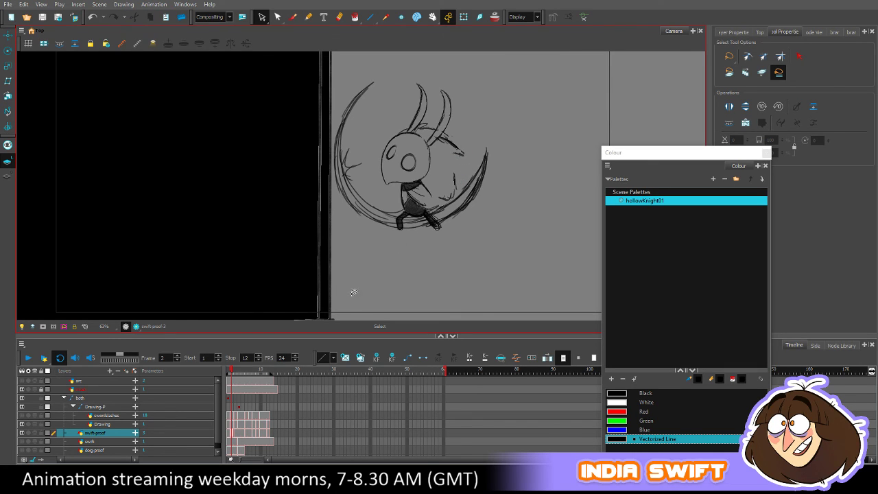
- Compare frame 2 with frame 3, and delete the upper part of the shaggy back edge on frame 2
click(234, 372)
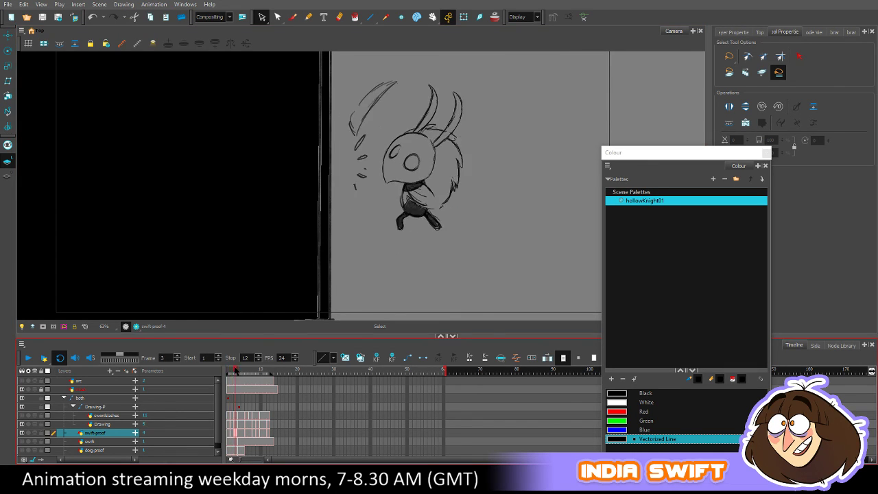
drag(235, 367, 232, 367)
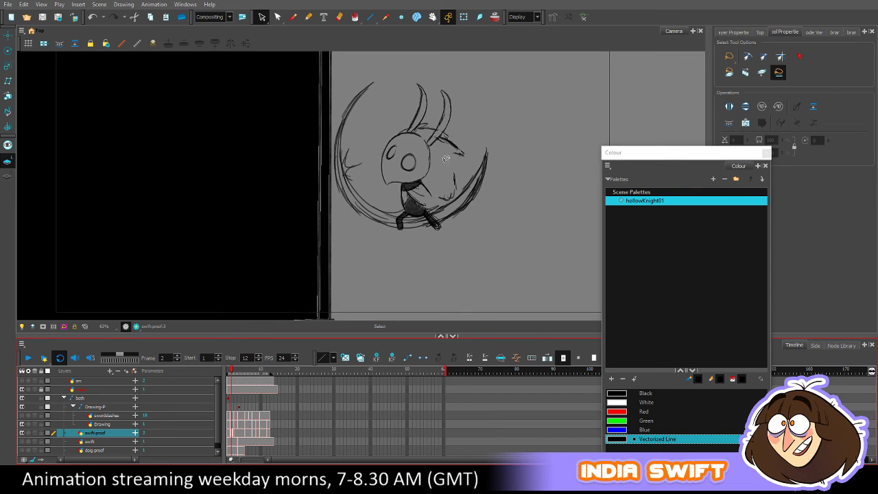
drag(438, 135, 473, 159)
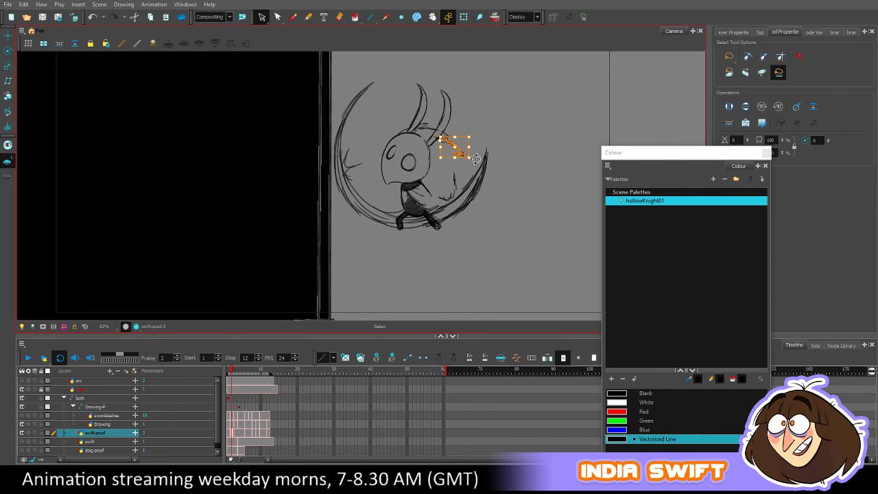
click(234, 372)
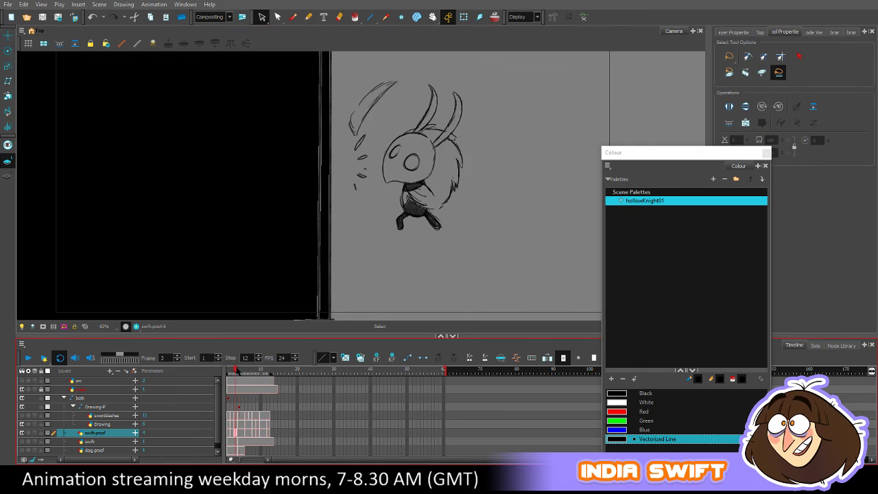
mouse_move(236, 371)
mouse_down()
mouse_move(227, 371)
mouse_move(235, 371)
mouse_up()
drag(455, 155, 471, 160)
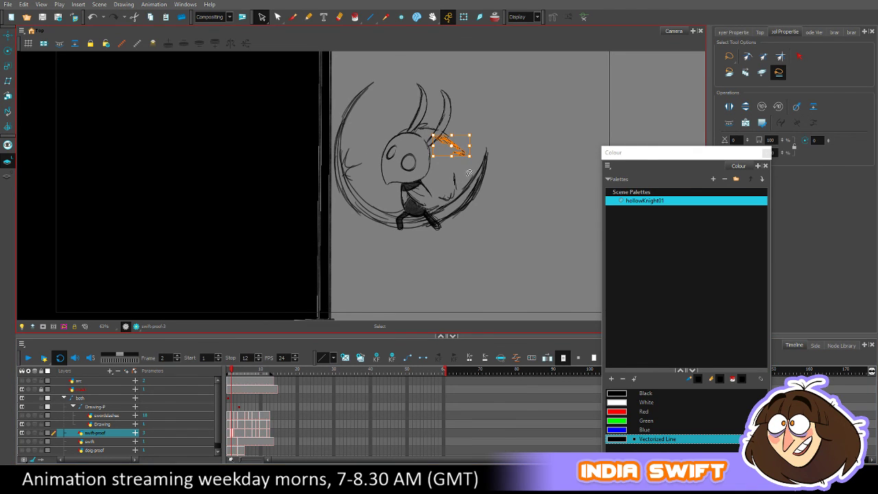
key(Delete)
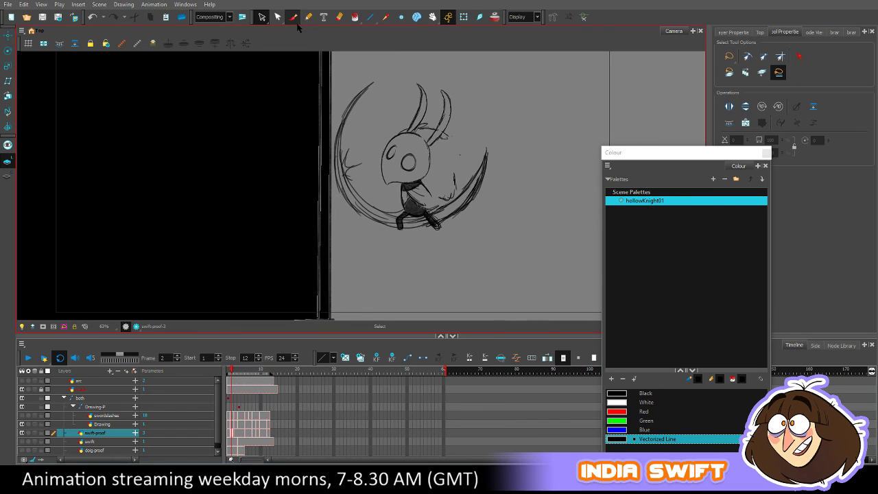
- Redraw the missing spikes of the shaggy back edge on frame 2 with the Brush, comparing it with frame 1
click(292, 16)
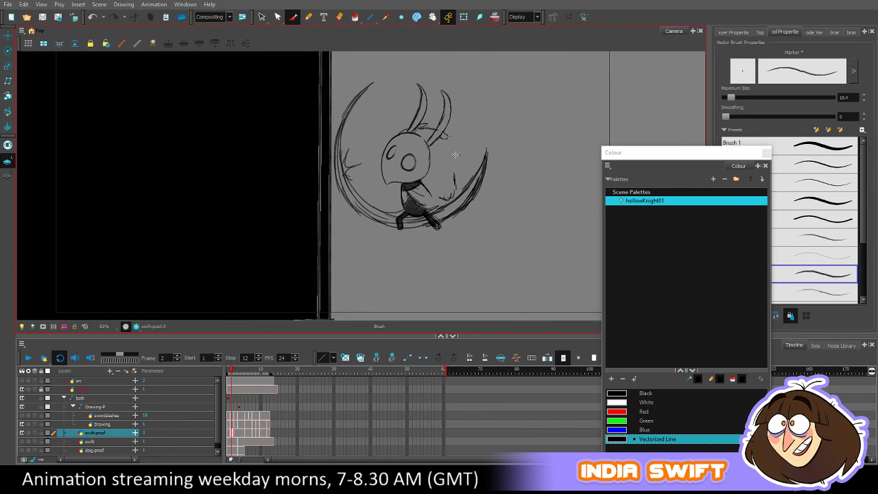
key(period)
key(comma)
key(period)
key(comma)
key(period)
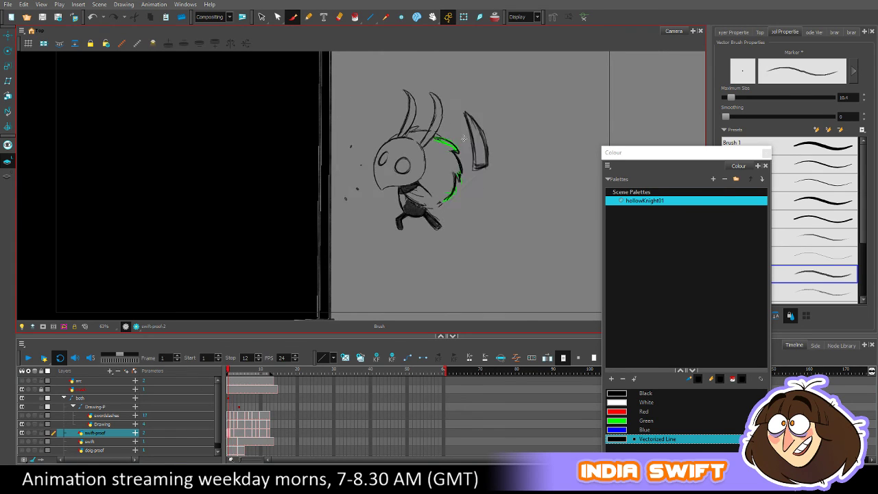
key(comma)
drag(462, 178, 456, 175)
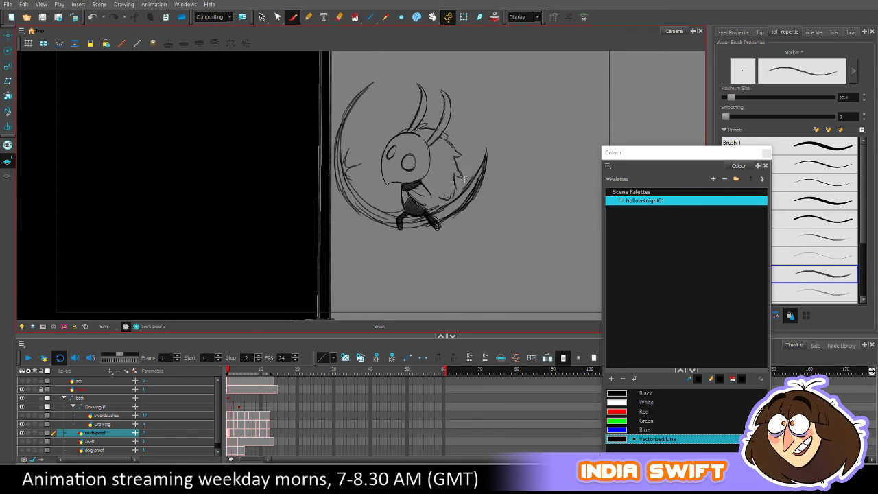
key(period)
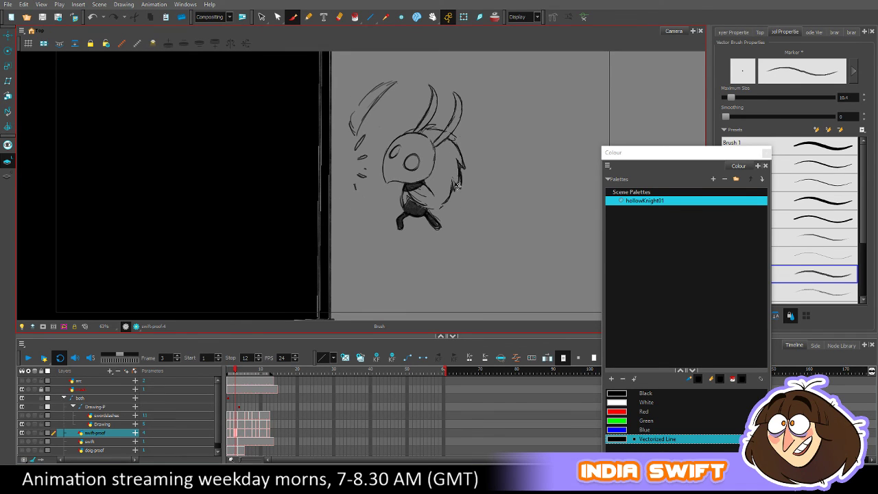
- Redraw the lower tuft of the shaggy back edge on frame 3, comparing it with frame 2, and play the loop
key(comma)
key(period)
key(comma)
key(period)
key(ctrl+z)
key(ctrl+z)
key(ctrl+z)
key(ctrl+z)
key(comma)
key(period)
drag(452, 195, 444, 206)
key(alt+b)
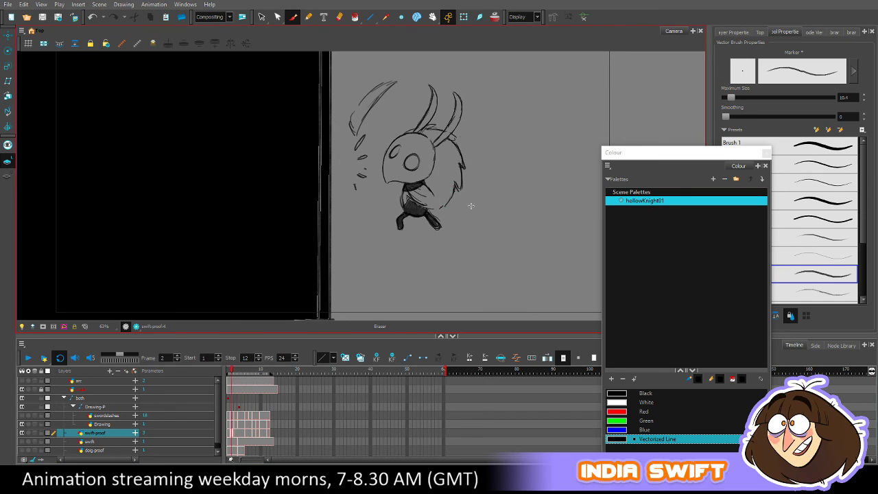
mouse_move(237, 372)
mouse_down()
mouse_move(247, 372)
mouse_move(223, 372)
mouse_up()
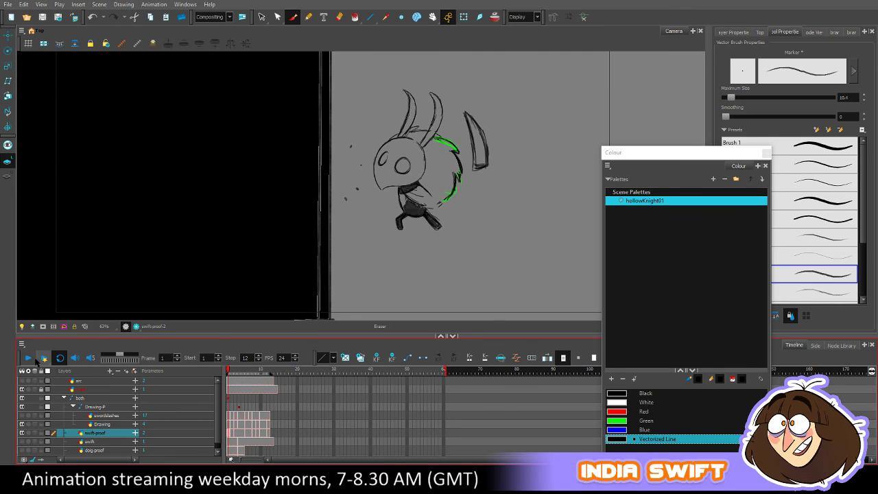
click(28, 358)
- Try adjusting the shaggy back edge on frame 2 against frame 1, and delete the whole edge
click(263, 17)
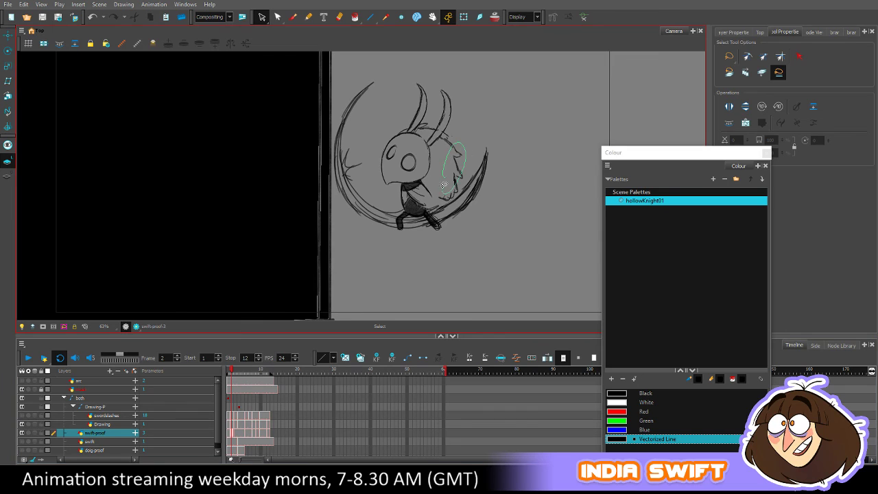
drag(445, 167, 447, 157)
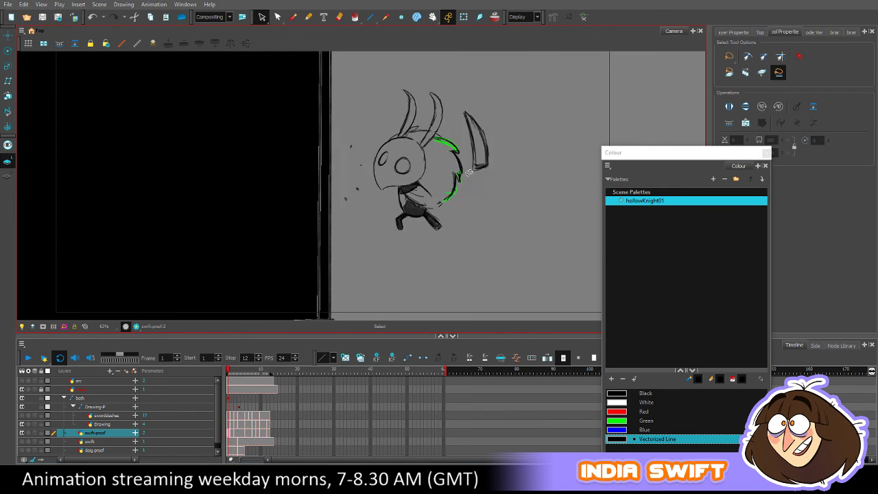
key(.)
drag(469, 159, 466, 177)
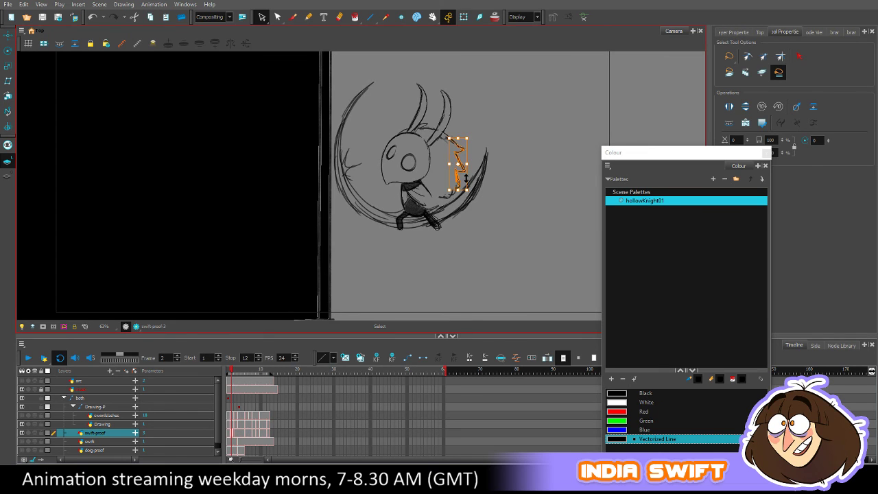
key(Delete)
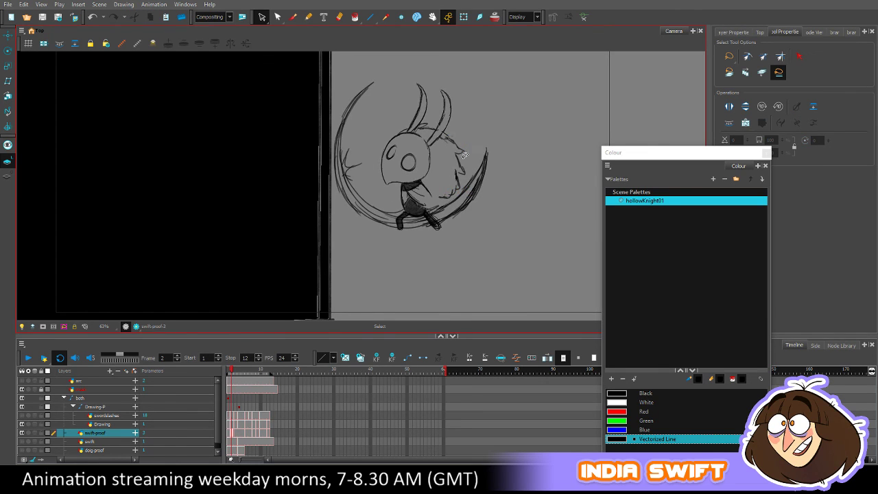
drag(460, 144, 475, 135)
key(Delete)
mouse_move(466, 177)
mouse_down()
mouse_move(445, 166)
mouse_move(439, 146)
mouse_up()
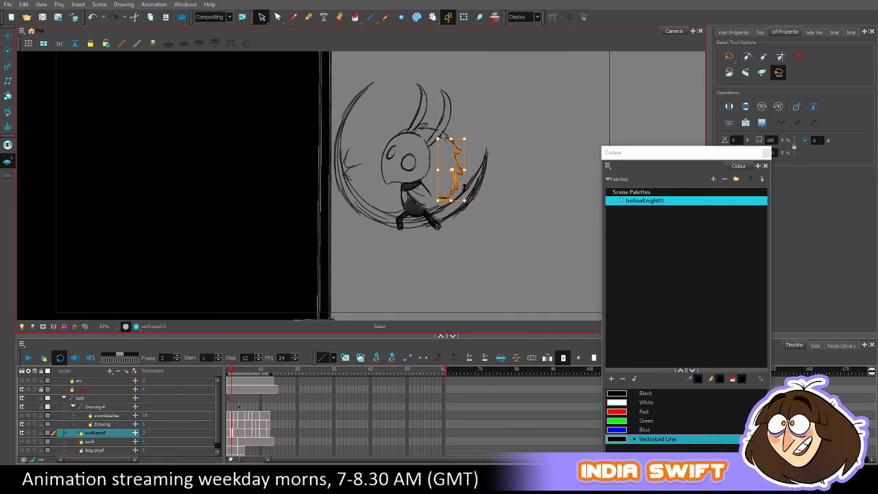
key(Delete)
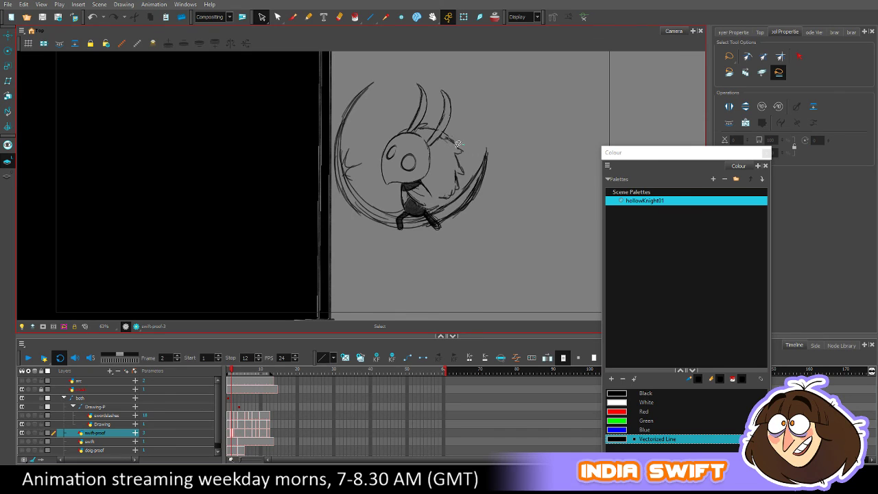
drag(458, 143, 461, 145)
key(Delete)
- Draw a new shaggy back edge with spikes on frame 2 using the Brush, comparing it with the neighbouring frames
click(293, 16)
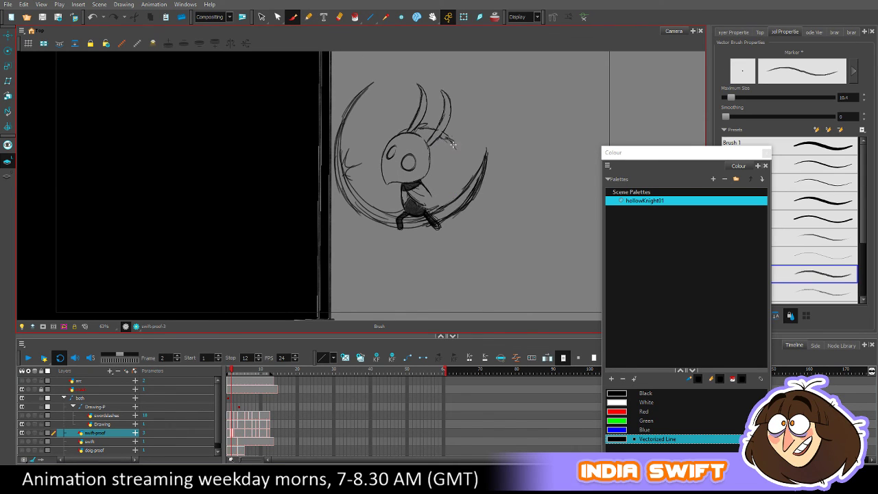
key(f)
key(g)
key(f)
key(g)
key(comma)
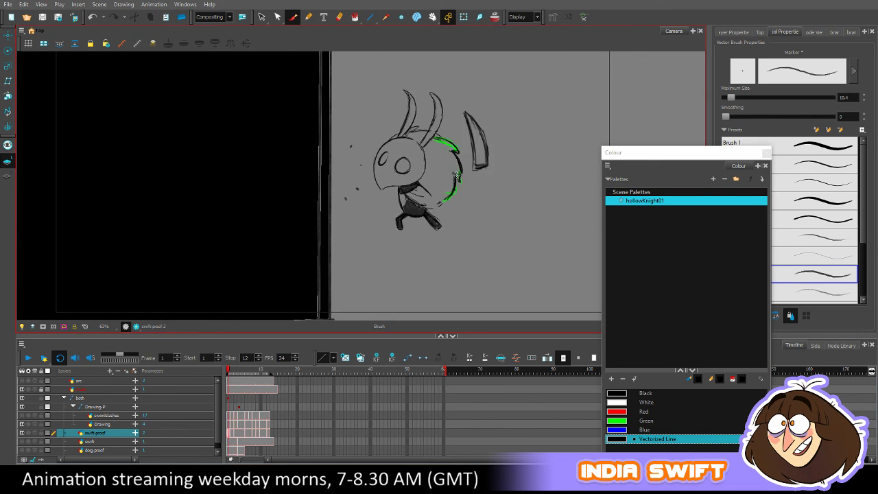
key(period)
key(comma)
key(period)
key(comma)
key(period)
key(period)
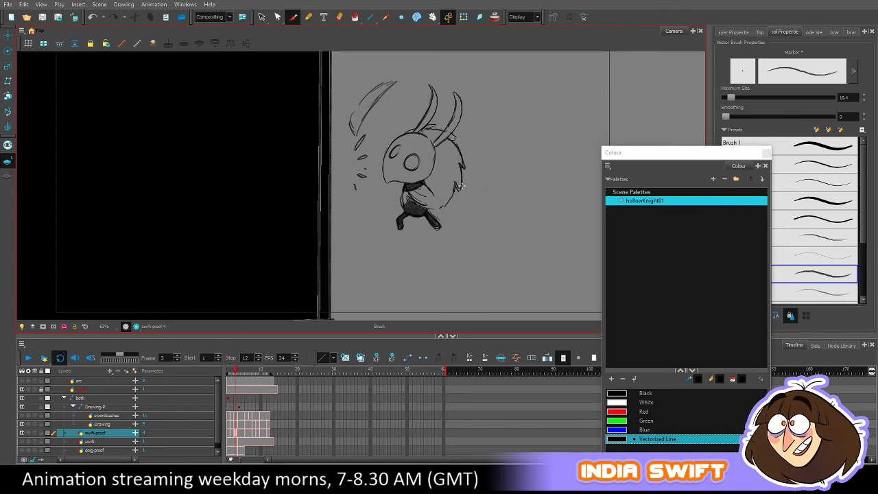
- Nudge the shaggy back edge on frame 3 slightly outward, comparing it with the frames before and after it
click(261, 17)
click(464, 195)
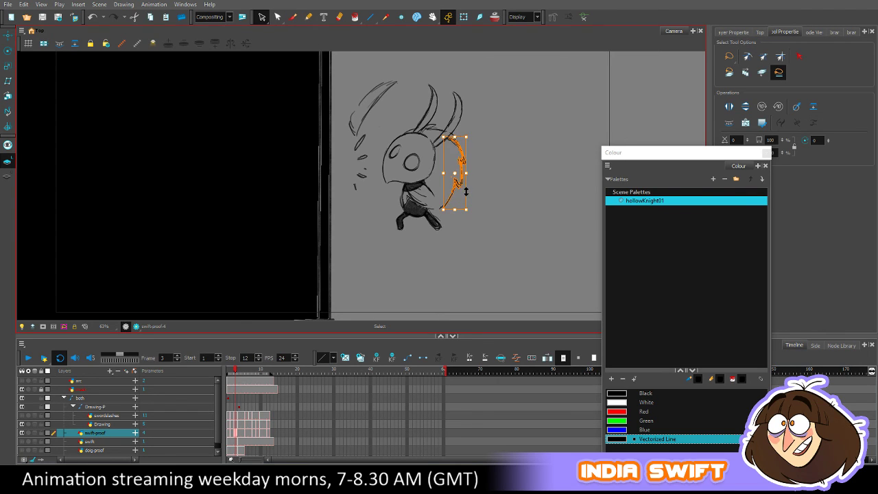
click(470, 186)
key(period)
key(period)
key(period)
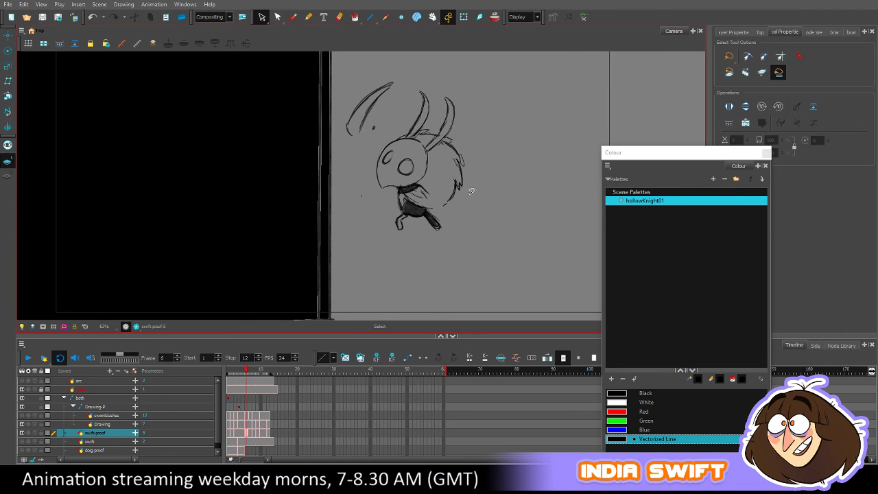
key(comma)
key(comma)
key(comma)
key(comma)
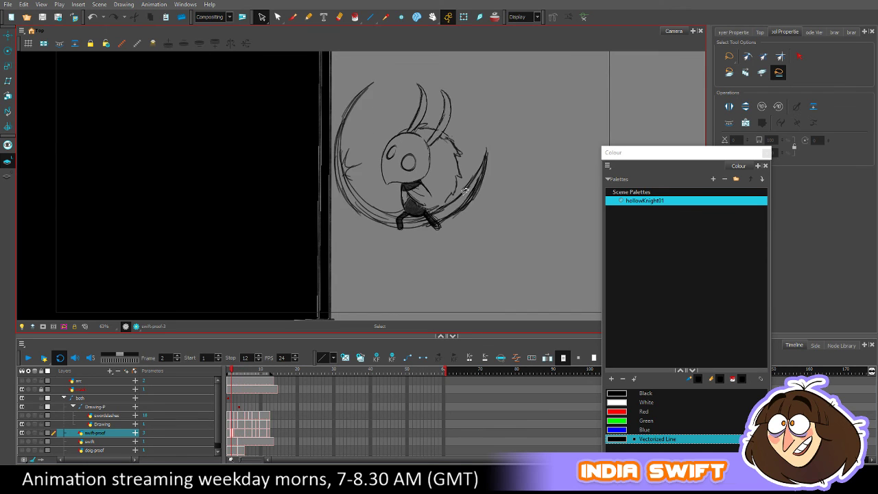
key(period)
drag(470, 180, 461, 208)
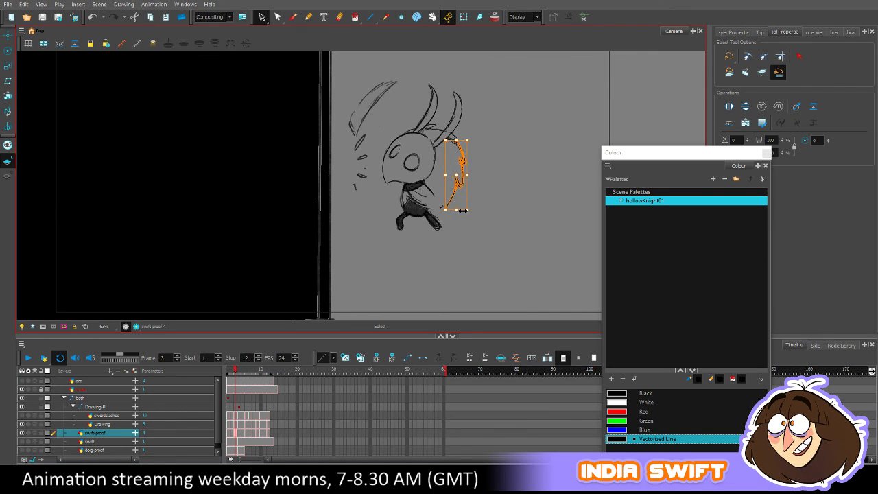
- Step through the frames up to frame 8 and play the loop to check the motion of the back outline
key(period)
key(period)
key(period)
key(period)
key(period)
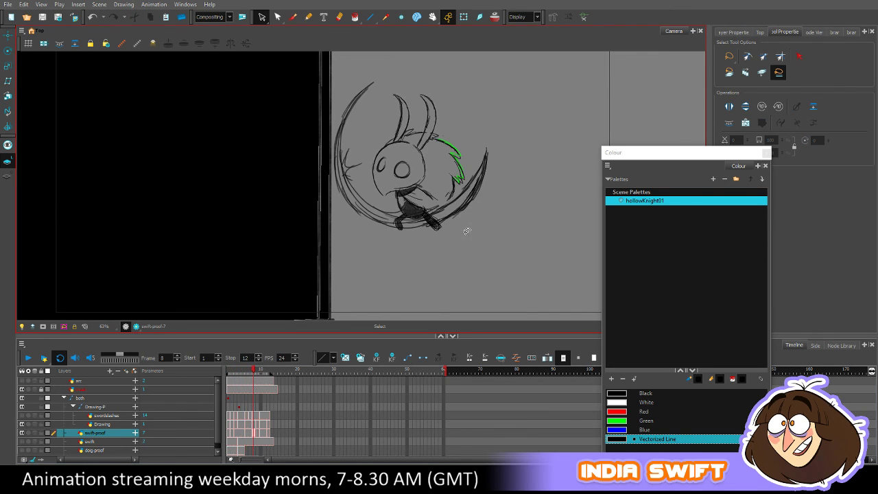
click(29, 358)
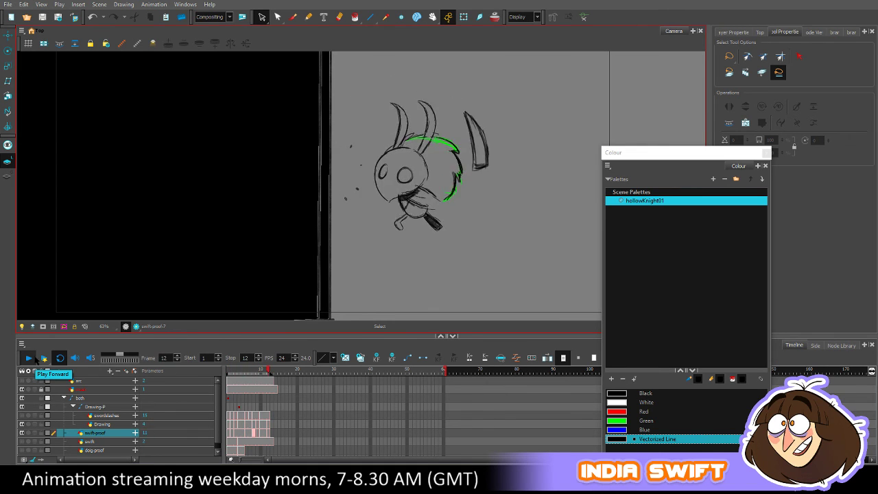
click(29, 358)
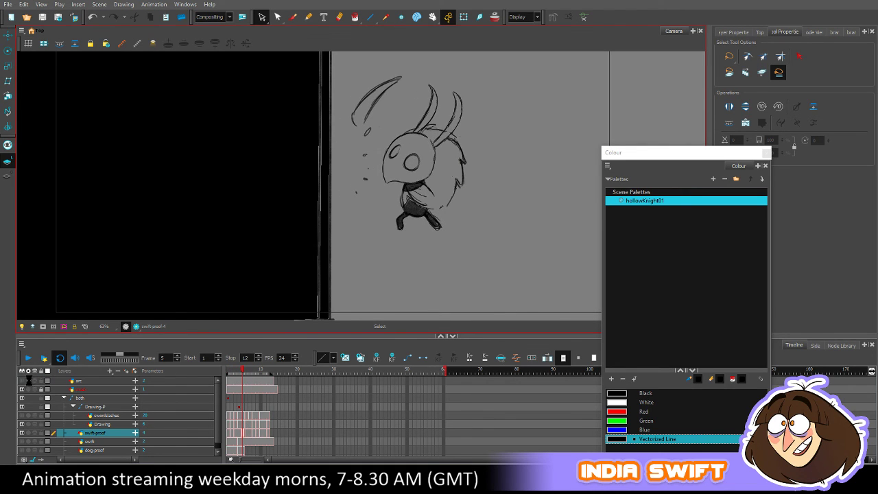
- Rename the Drawing-P peg above the swordslashes and Drawing layers as sword
drag(492, 243, 319, 261)
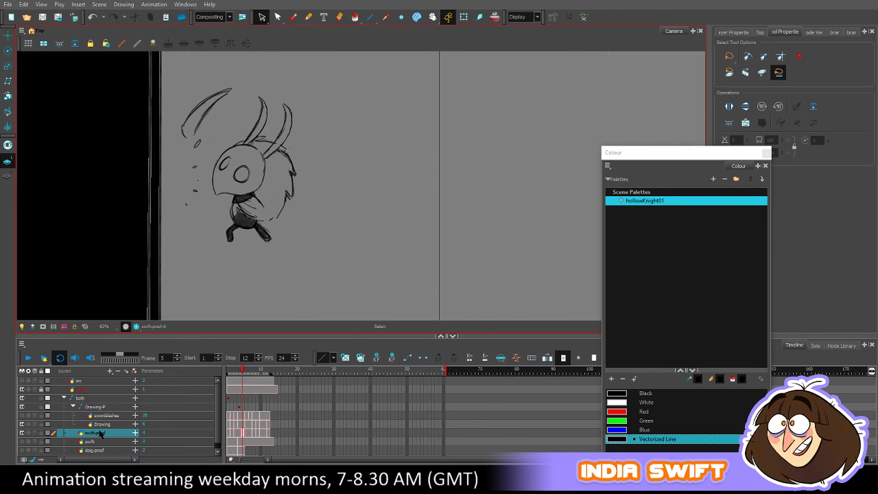
click(96, 407)
double_click(96, 407)
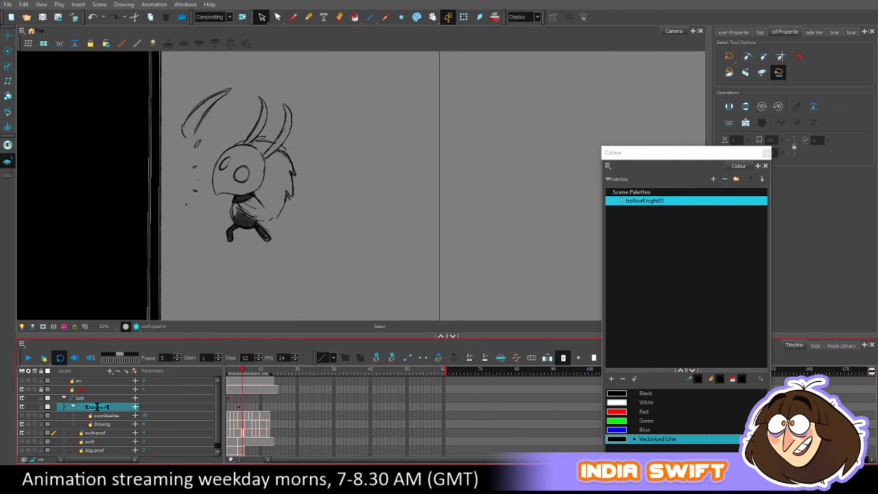
drag(107, 406, 72, 410)
text(P)
text(word)
key(Return)
click(113, 425)
click(117, 433)
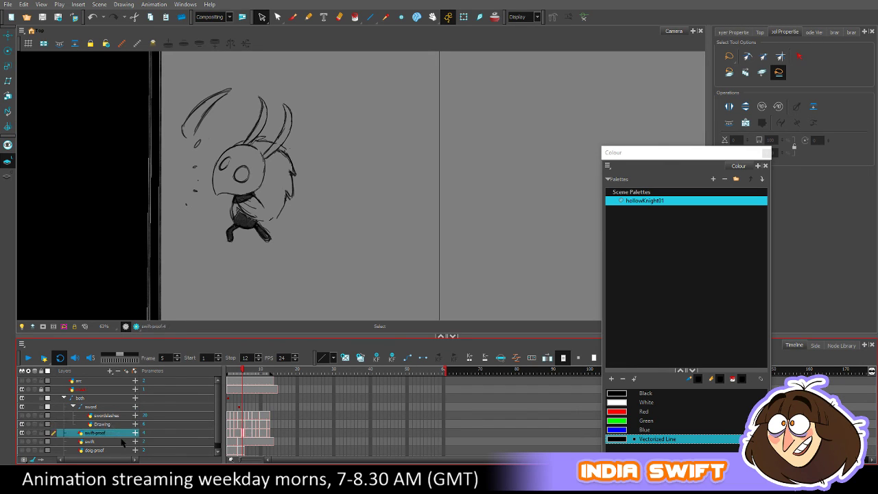
click(122, 442)
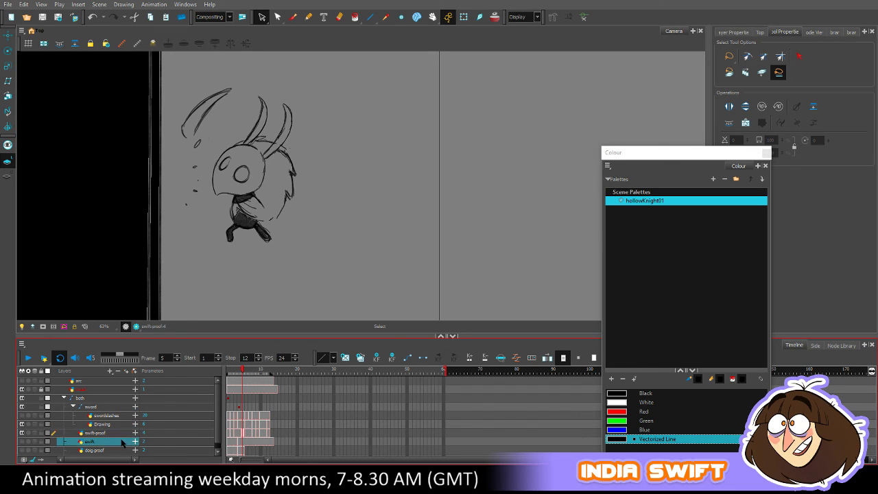
- Add a parent peg above the sword peg and name it swift-p
click(107, 407)
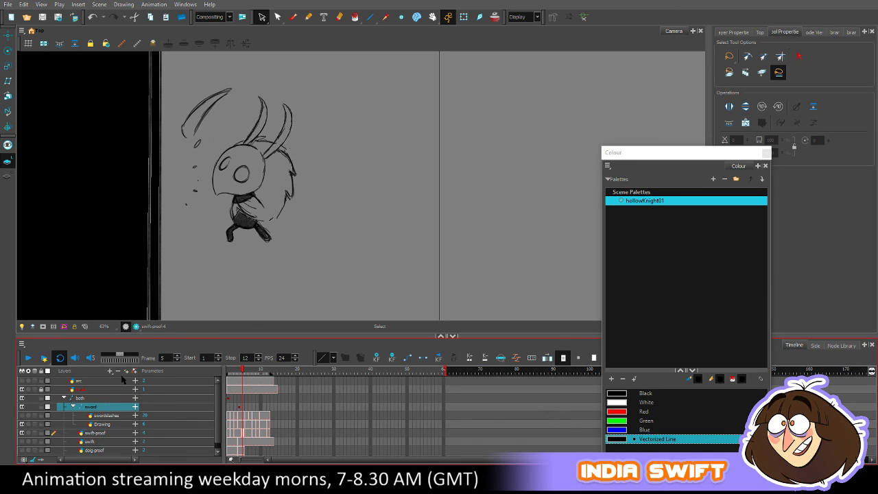
click(128, 373)
double_click(96, 407)
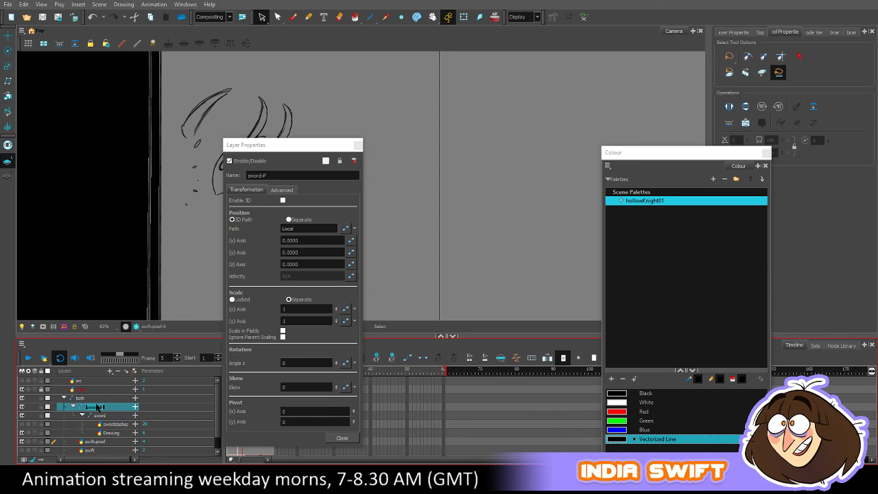
drag(269, 174, 221, 185)
text(s)
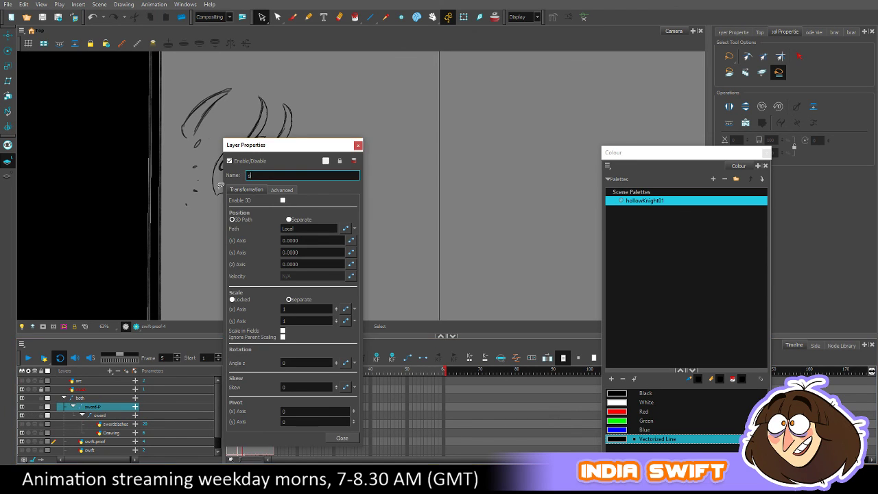
text(wift)
key(Return)
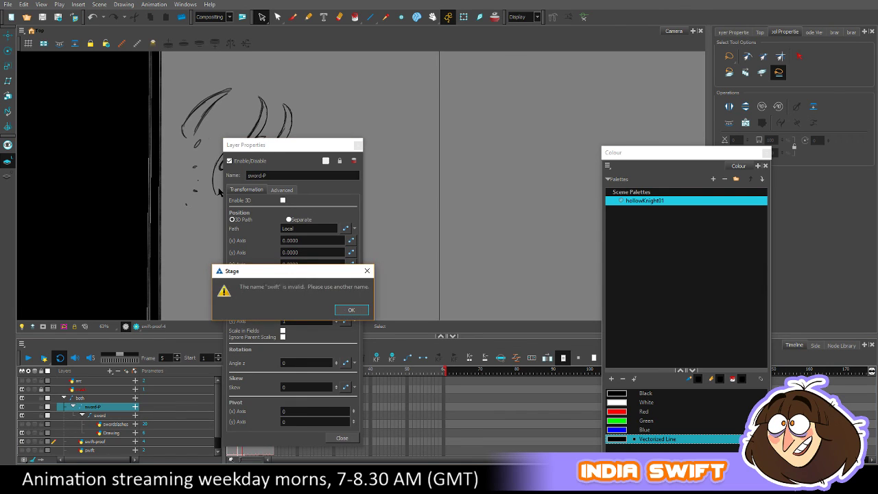
click(348, 309)
text(sw)
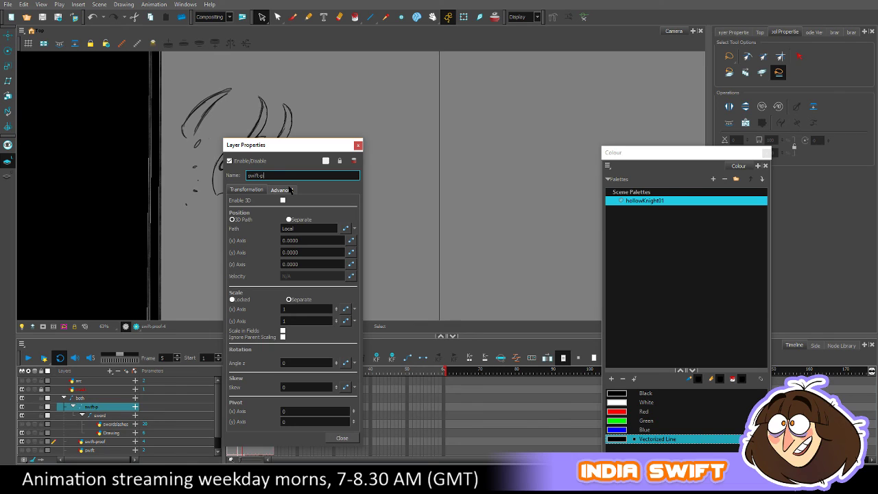
text(ift-p)
key(Return)
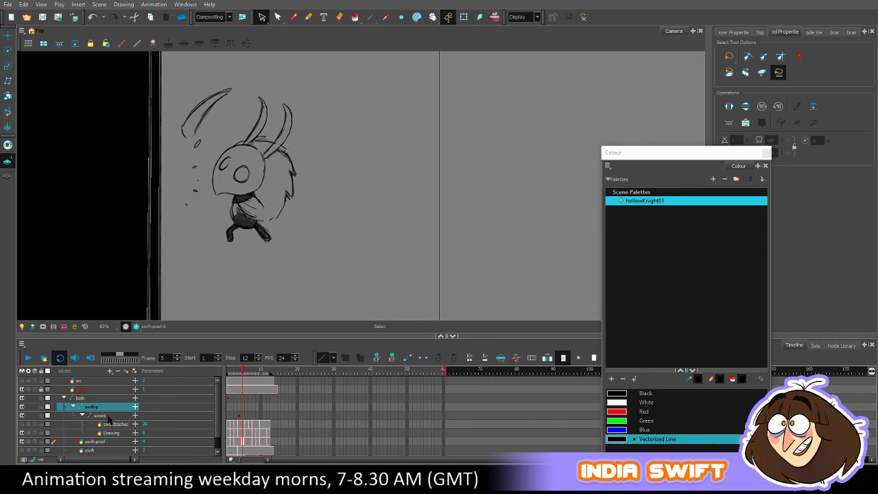
- Try to nest the swift-proof and swift layers under the swift-p peg
click(82, 416)
click(98, 425)
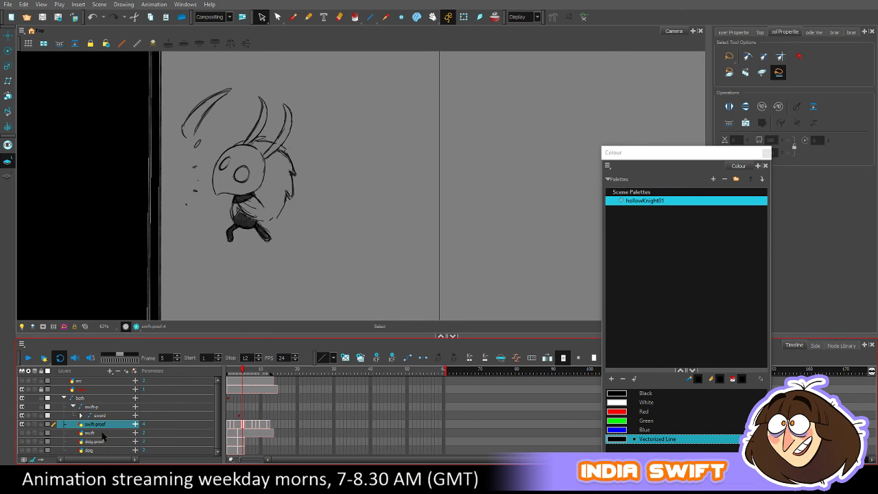
shift+click(98, 434)
drag(103, 427, 107, 409)
click(106, 424)
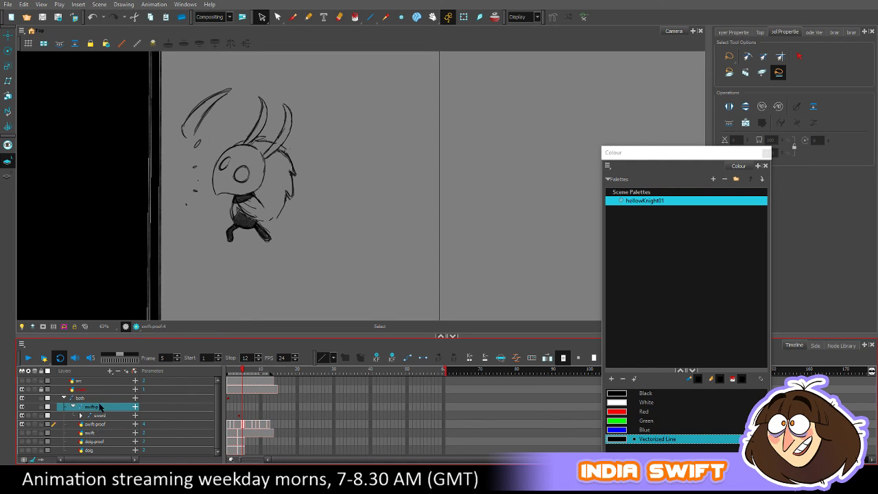
click(73, 406)
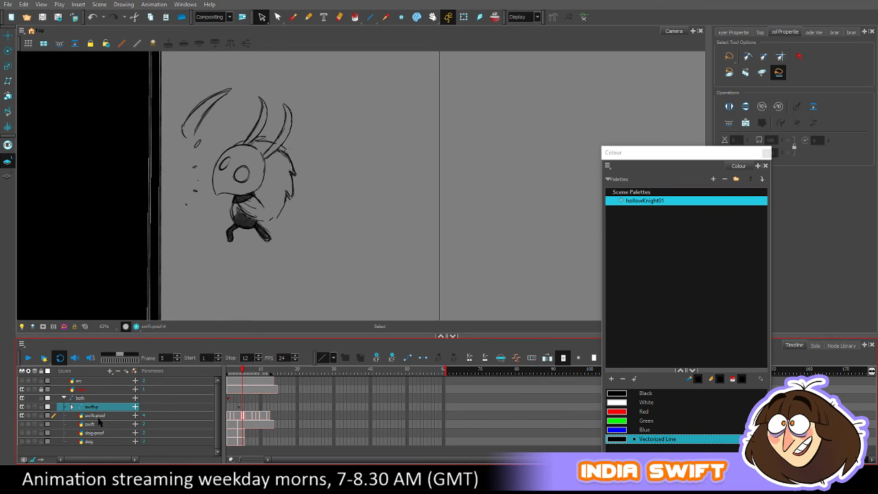
- Undo the recent layer and peg changes and redo them up to the point where the swift-p peg is named
key(ctrl+z)
key(ctrl+shift+z)
key(ctrl+z)
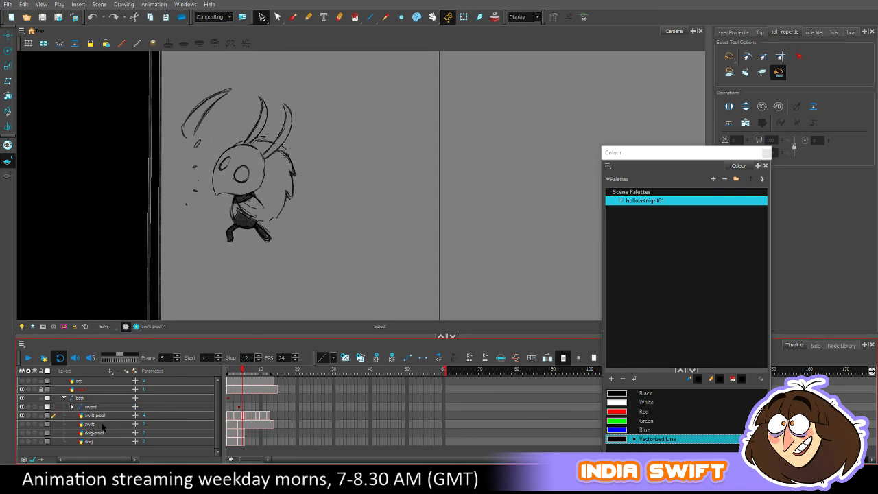
key(ctrl+z)
key(ctrl+z)
key(ctrl+z)
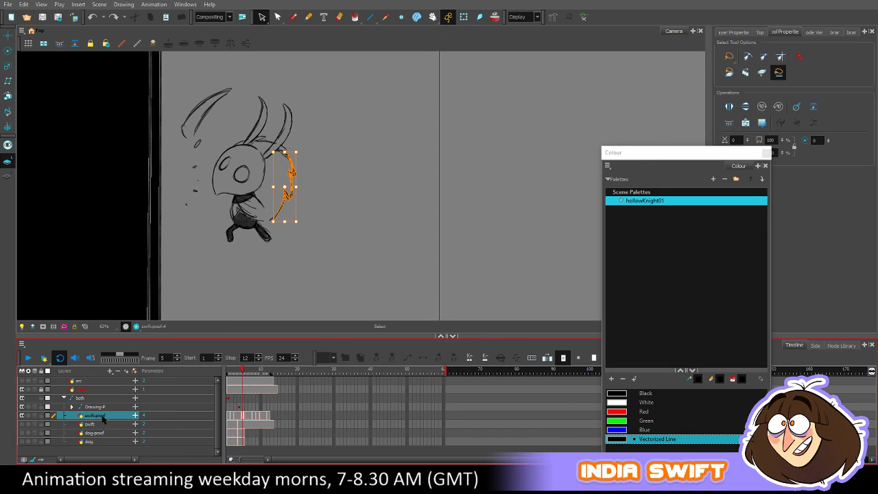
click(113, 17)
click(113, 18)
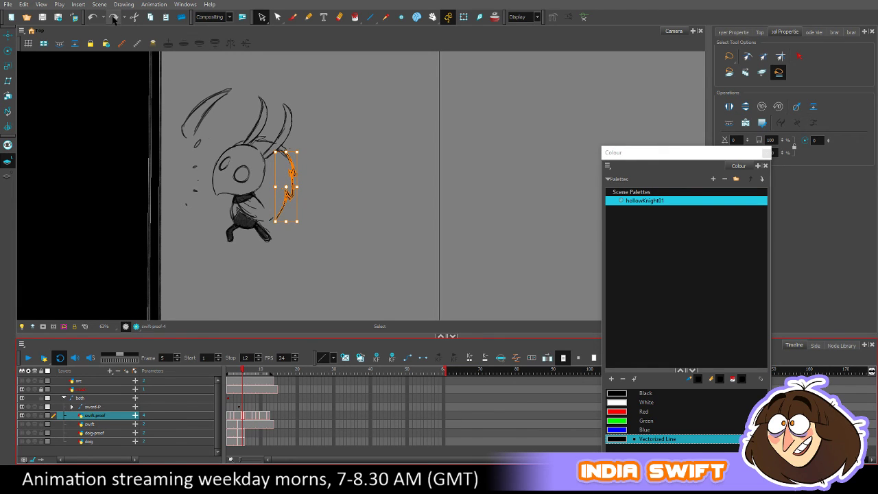
- Nest the swift-proof and swift layers under the swift-p peg and collapse the peg
shift+click(108, 424)
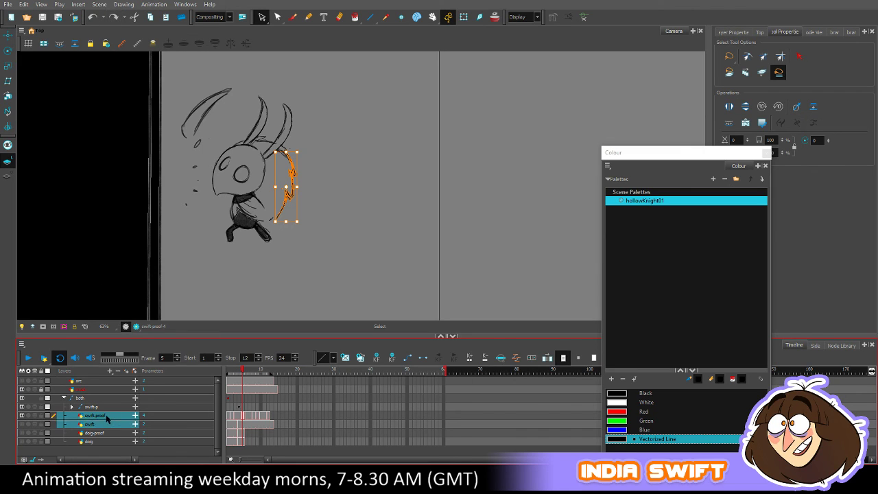
drag(105, 406, 106, 408)
click(73, 406)
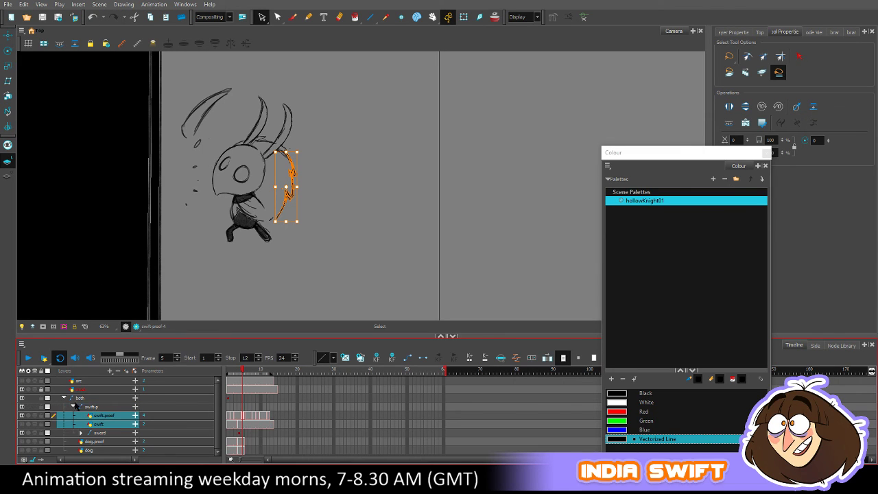
click(72, 406)
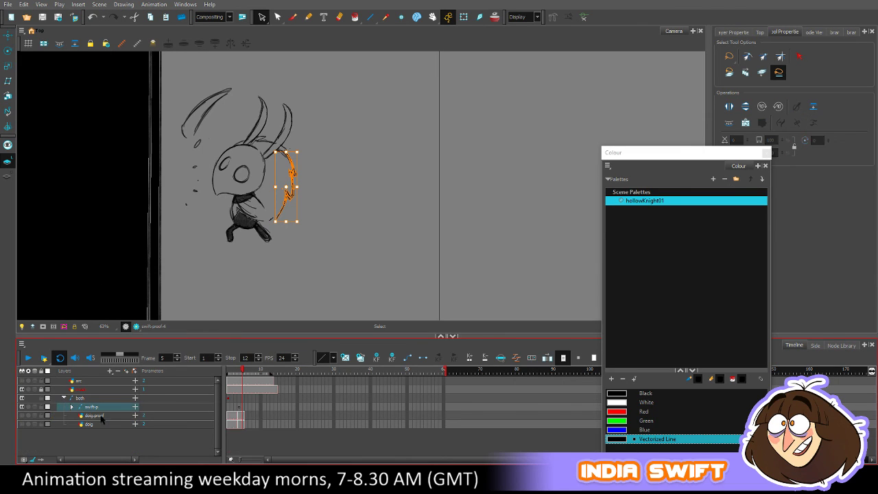
- Show the doig-proof layer and give frames 2 and 3 their own copies of its drawing
click(101, 416)
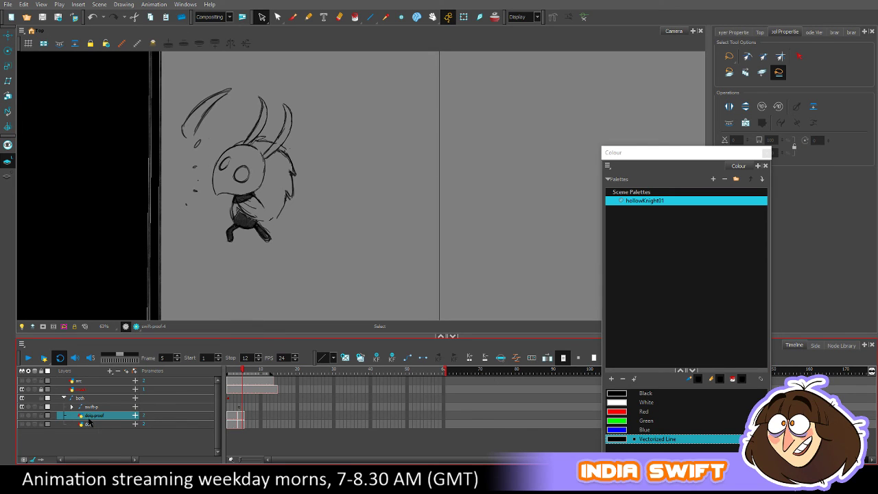
click(23, 415)
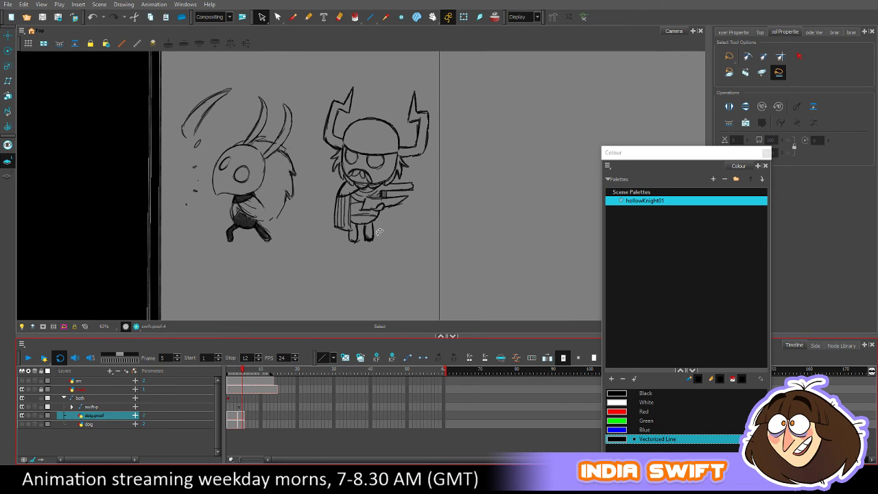
click(236, 415)
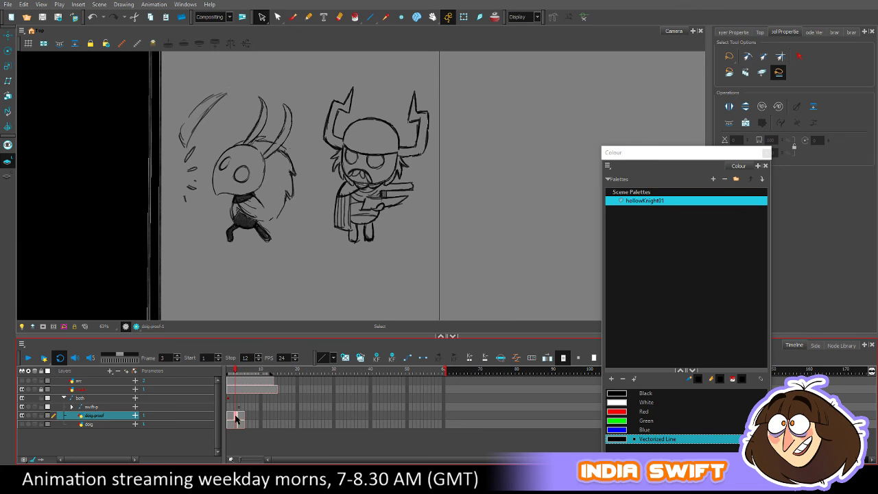
click(231, 416)
click(240, 415)
drag(239, 416, 235, 420)
- Shift the horned-helmet character's face and helmet band slightly on frame 3 and compare it with frame 2
mouse_move(398, 140)
mouse_down()
mouse_move(374, 175)
mouse_move(349, 152)
mouse_move(399, 137)
mouse_up()
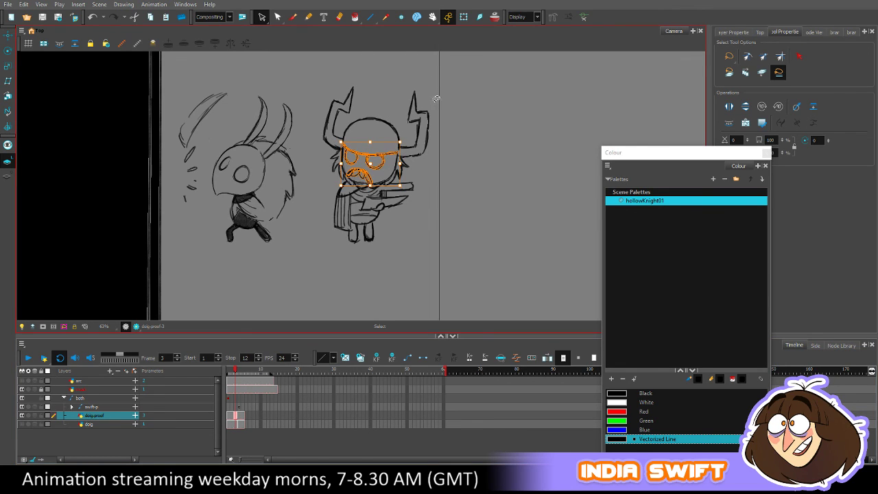
drag(400, 142, 404, 148)
key(comma)
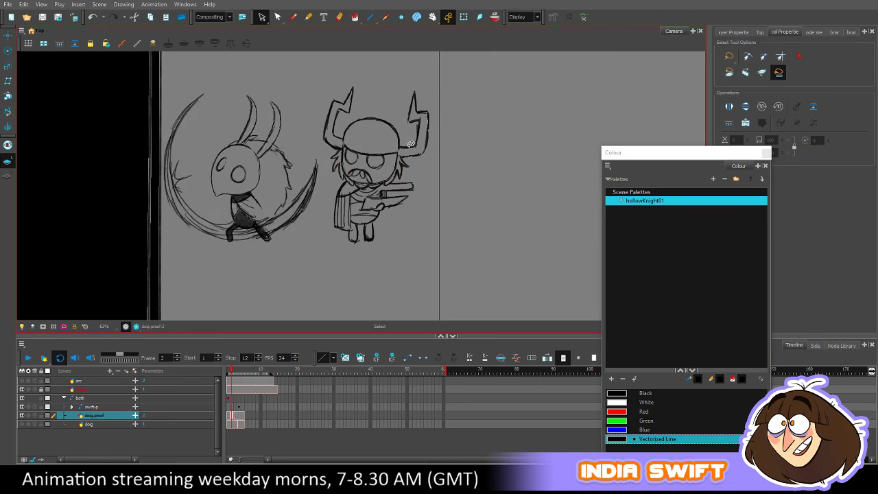
key(period)
key(comma)
key(period)
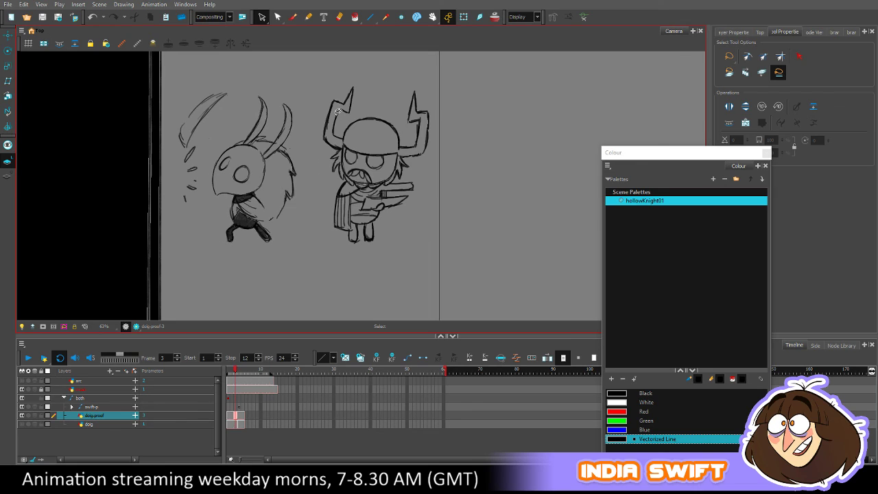
- Nudge the helmet horn nearest the knight and its jagged tip slightly on frame 3, comparing before and after
mouse_move(325, 111)
mouse_down()
mouse_move(340, 128)
mouse_move(343, 72)
mouse_move(348, 112)
mouse_move(324, 117)
mouse_up()
click(359, 79)
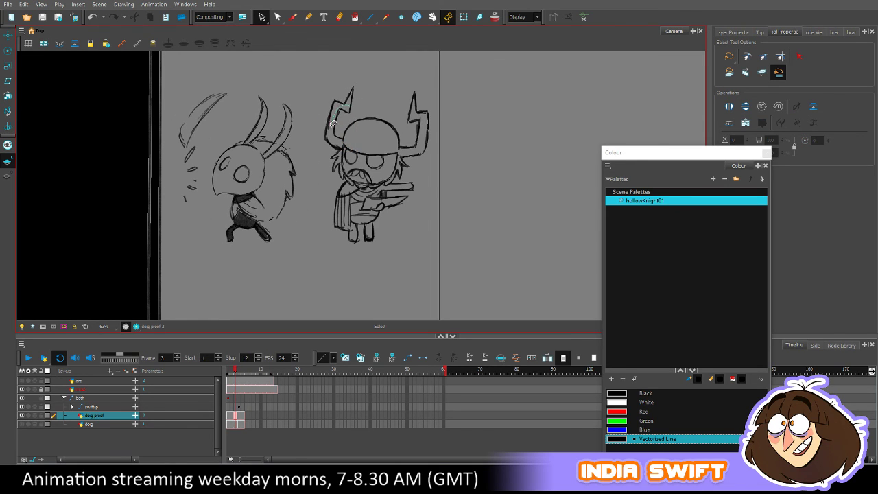
key(ctrl+z)
key(ctrl+shift+z)
key(ctrl+z)
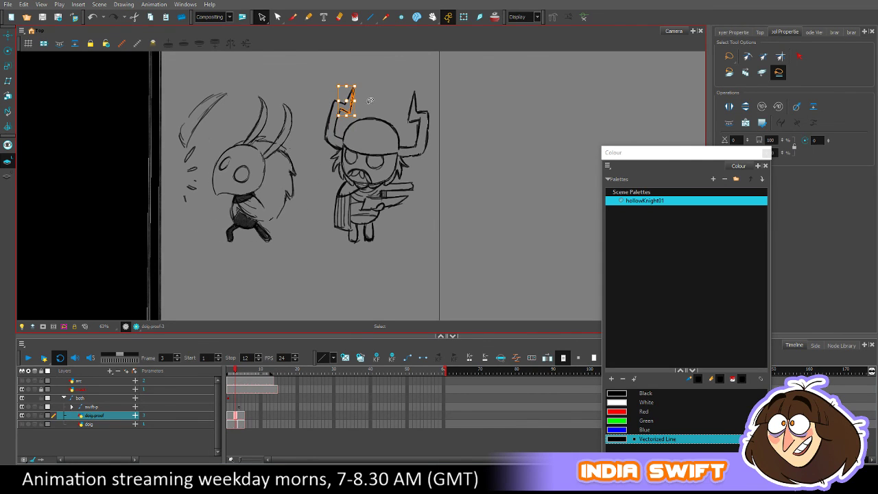
key(ctrl+shift+z)
key(ctrl+z)
key(ctrl+shift+z)
key(ctrl+z)
key(ctrl+shift+z)
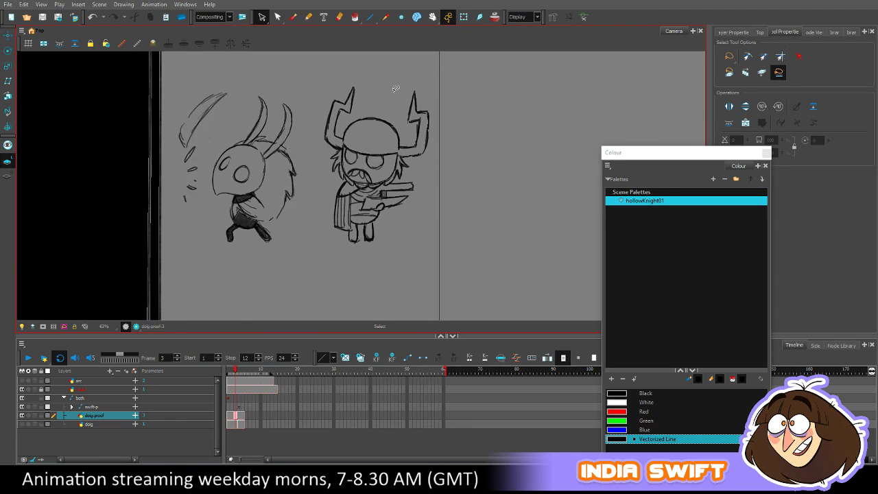
- Nudge the helmet horn farthest from the knight slightly inward on frame 3
mouse_move(424, 118)
mouse_down()
mouse_move(408, 147)
mouse_move(435, 90)
mouse_move(430, 135)
mouse_up()
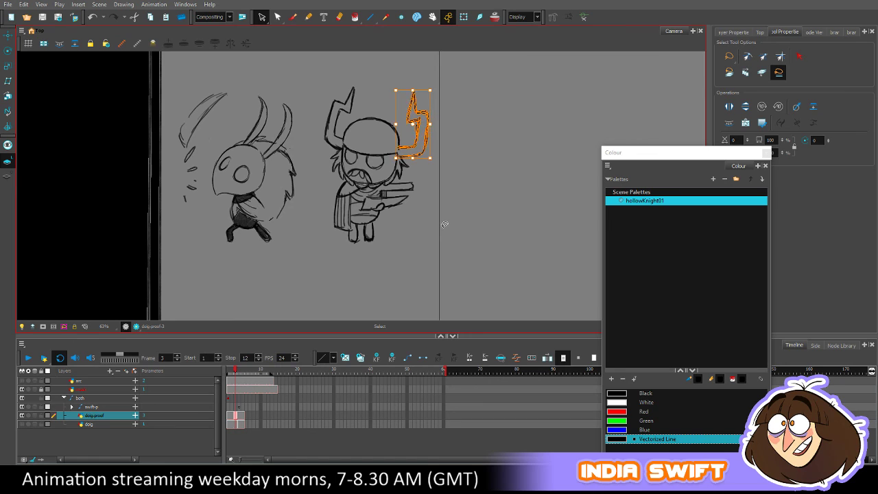
key(.)
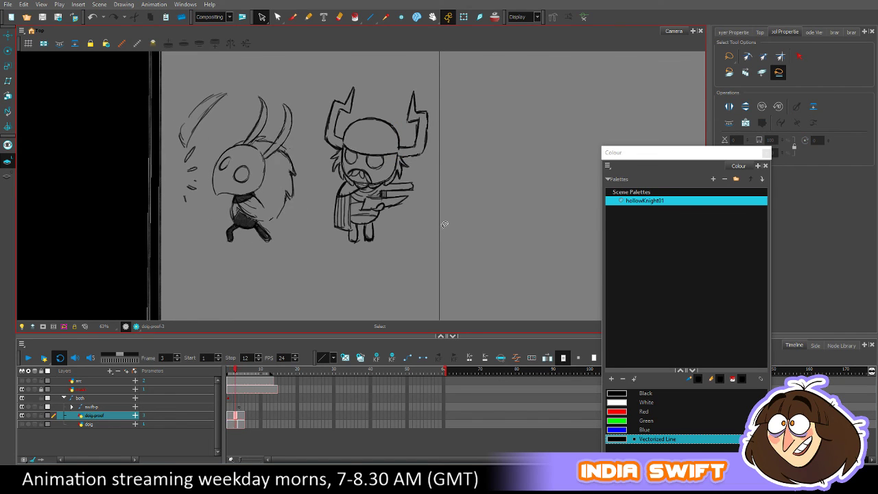
key(.)
key(.)
- Nudge the hair tuft on the knight's side of the helmeted character's face on frame 3, comparing before and after
drag(341, 156, 340, 180)
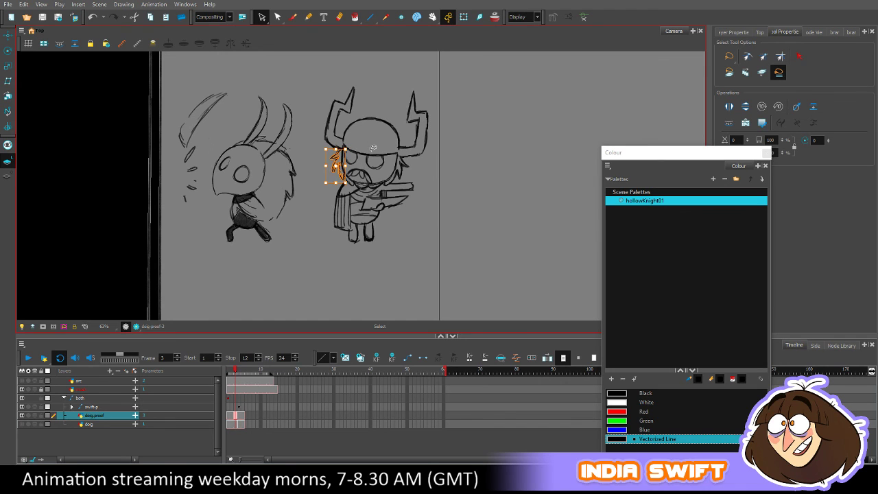
key(Escape)
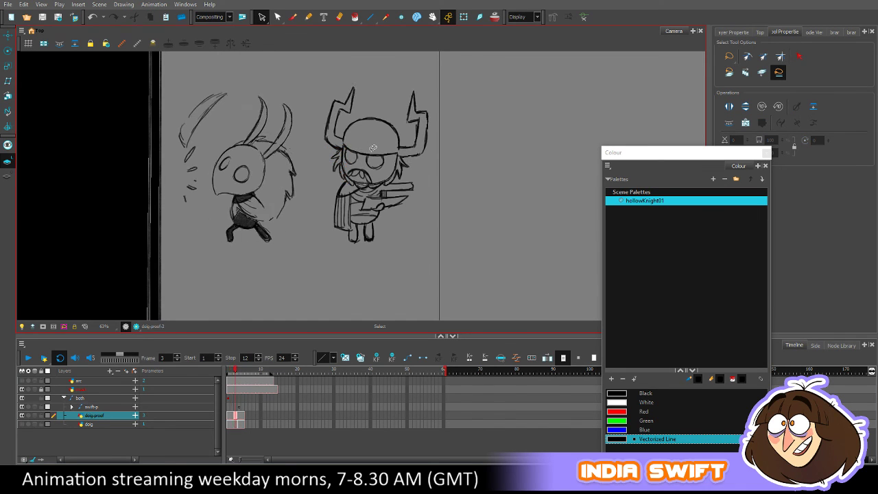
key(ctrl+shift+z)
key(ctrl+z)
key(ctrl+shift+z)
key(ctrl+z)
- Nudge the hair tuft on the gun side of the helmeted character's face on frame 3, comparing before and after
click(402, 168)
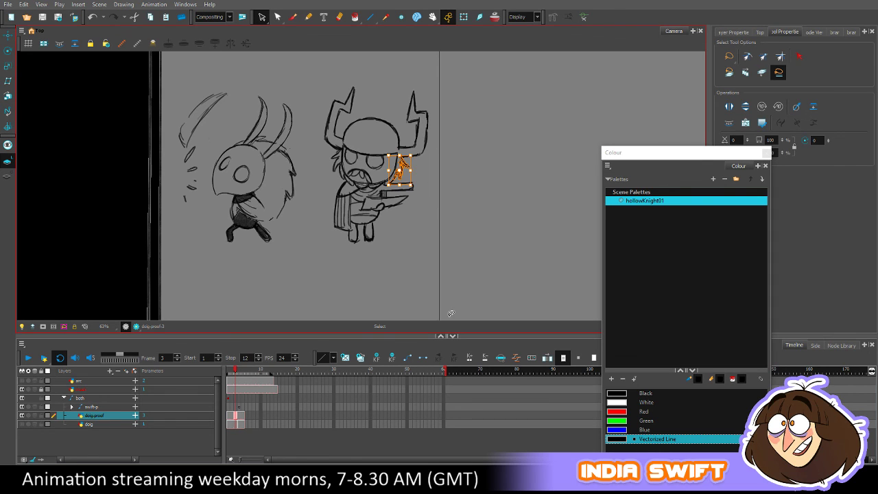
key(ctrl+shift+z)
key(ctrl+z)
key(ctrl+shift+z)
key(ctrl+z)
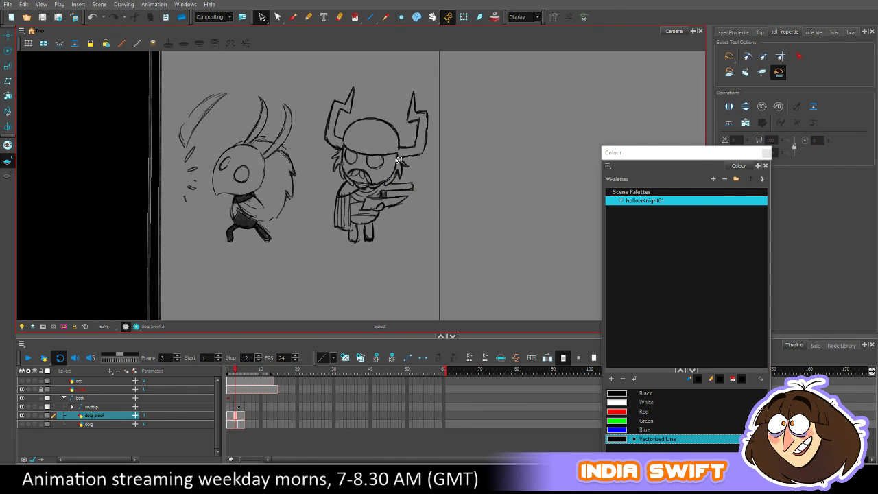
- Nudge the jaw line below the gun-side hair tuft slightly on frame 3
click(399, 160)
click(396, 275)
click(391, 176)
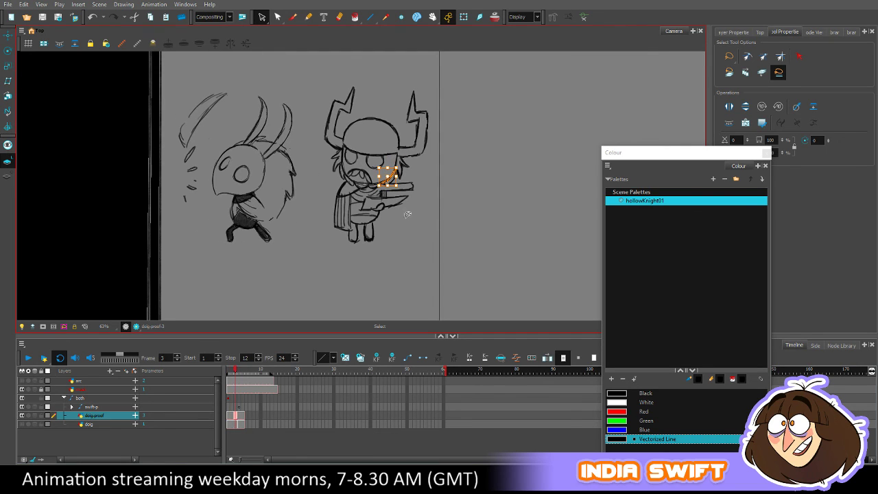
key(Delete)
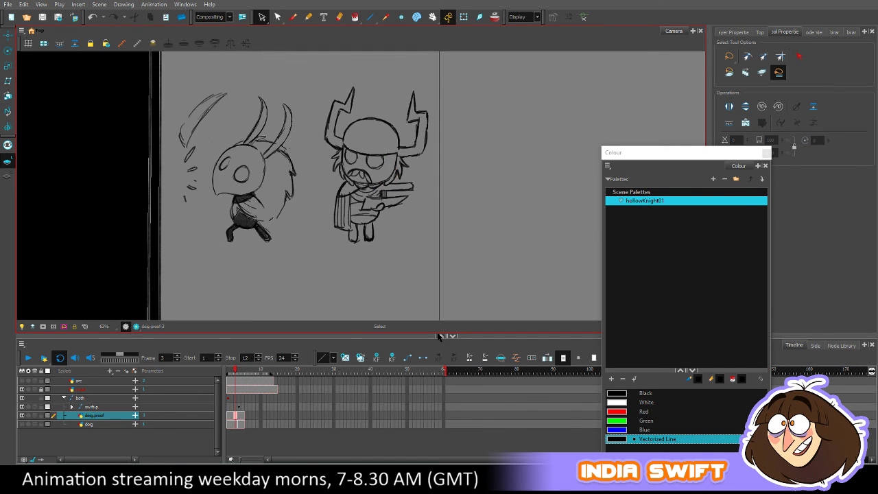
- Nudge the knight-side jaw edge and the chin and scarf lines below the moustache slightly on frame 3
click(351, 182)
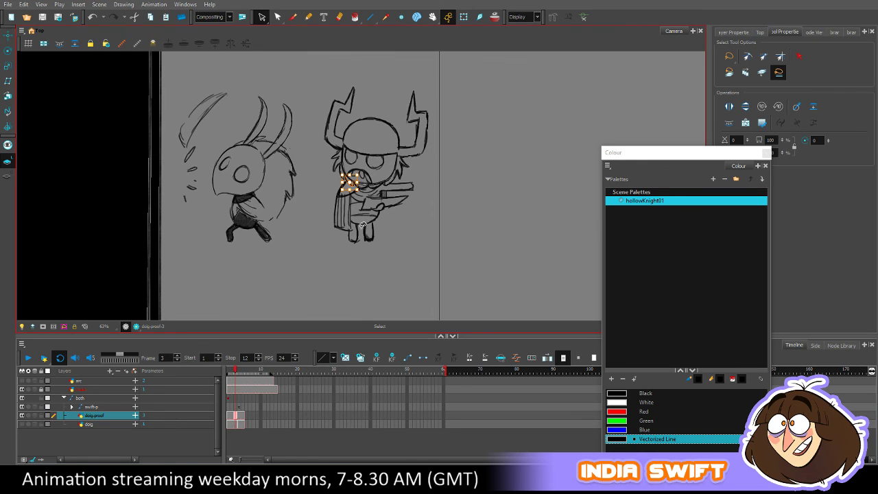
key(Delete)
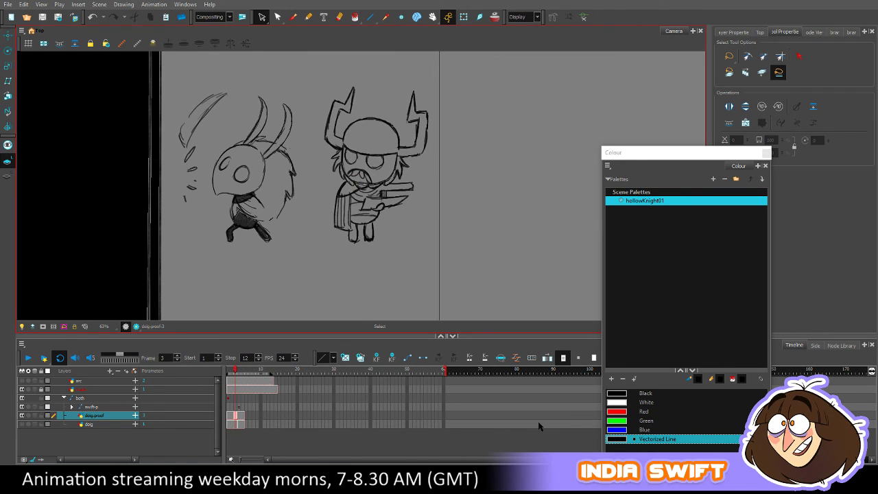
click(371, 182)
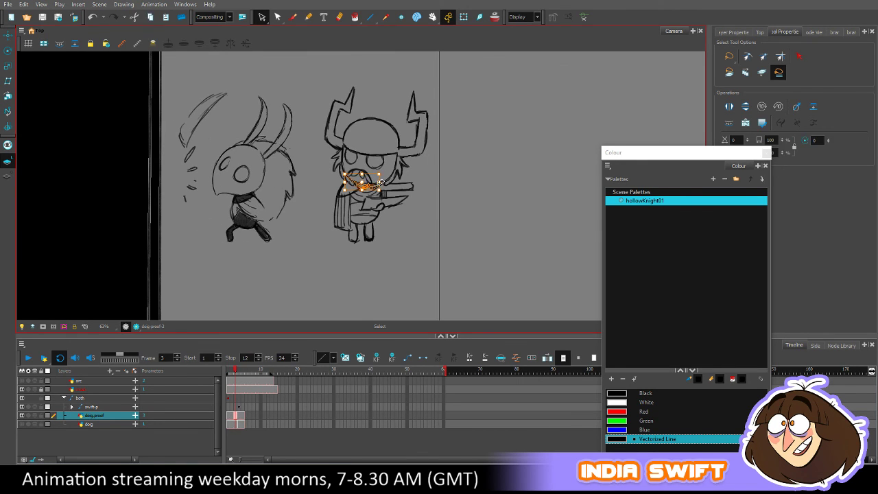
key(Delete)
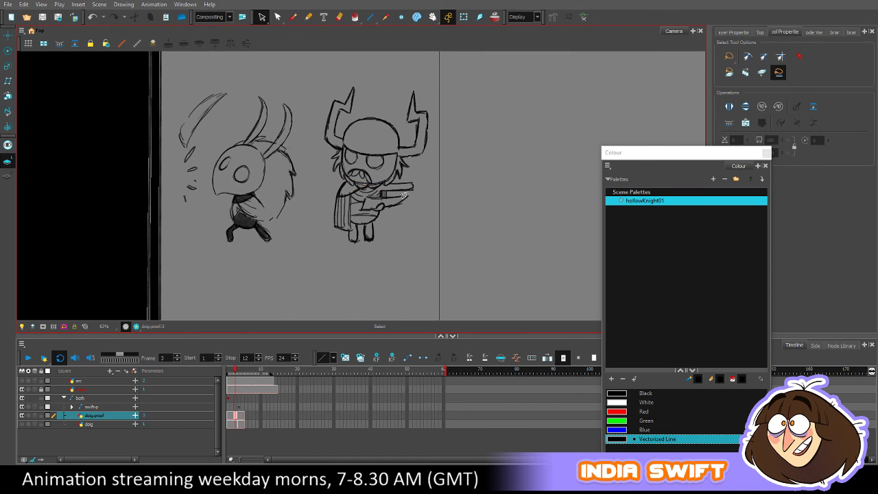
key(.)
click(374, 184)
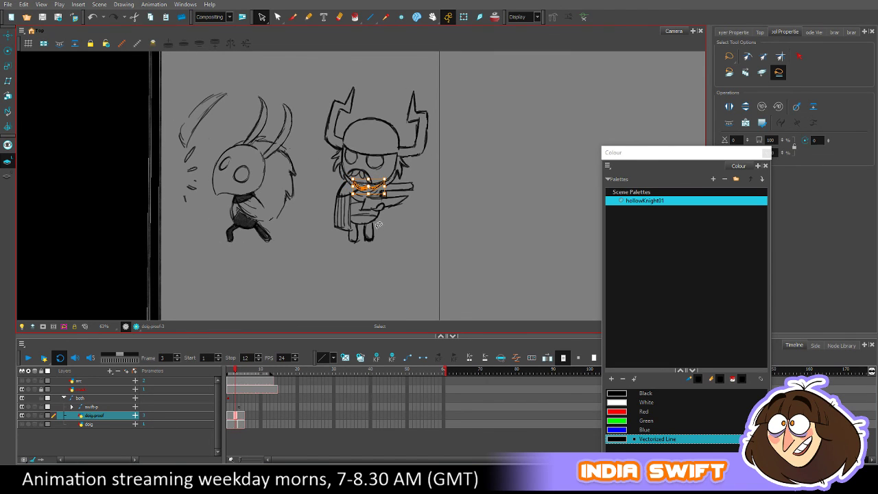
key(Escape)
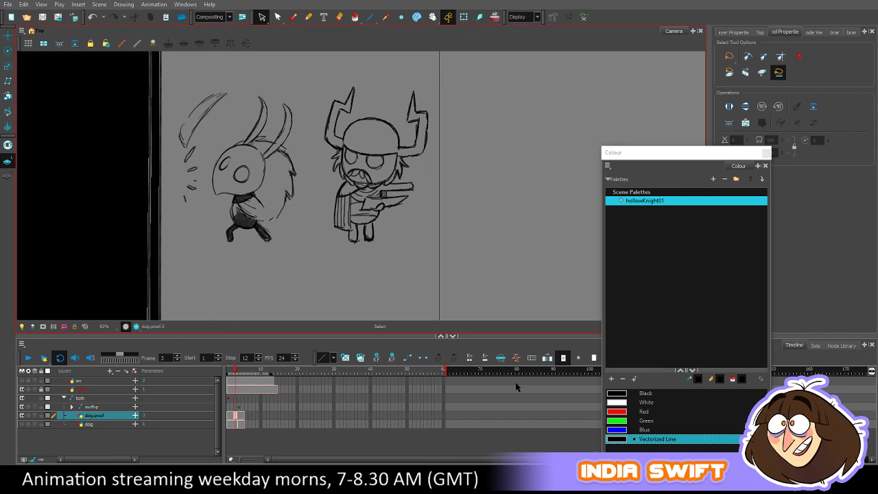
- Nudge the collar lines below the knight-side jaw of the helmeted character on frame 3, comparing with frame 2
click(351, 178)
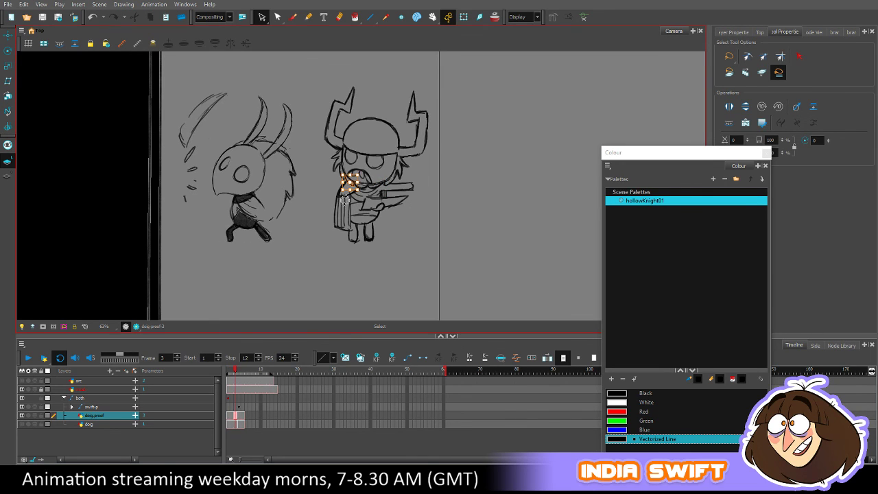
key(Down)
key(Left)
key(comma)
key(period)
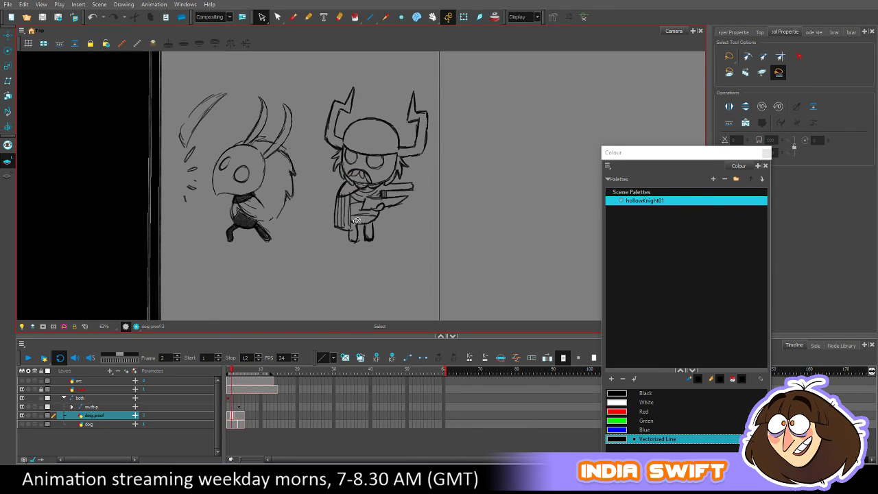
key(comma)
key(period)
- Nudge the gun-side jaw corner and the scarf lines beside the gun slightly on frame 3
click(393, 179)
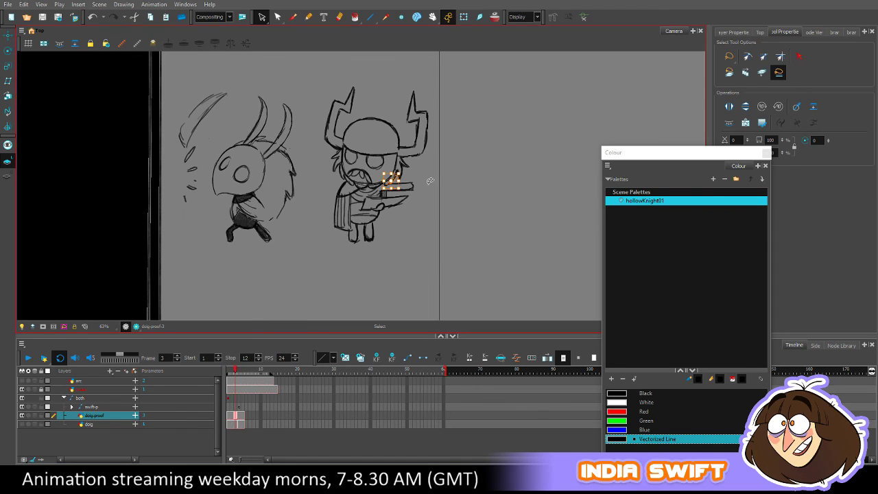
key(.)
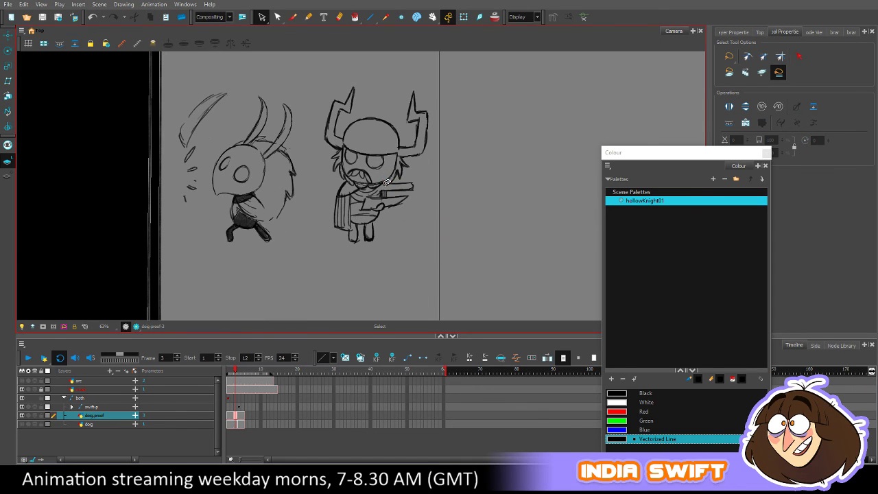
click(381, 196)
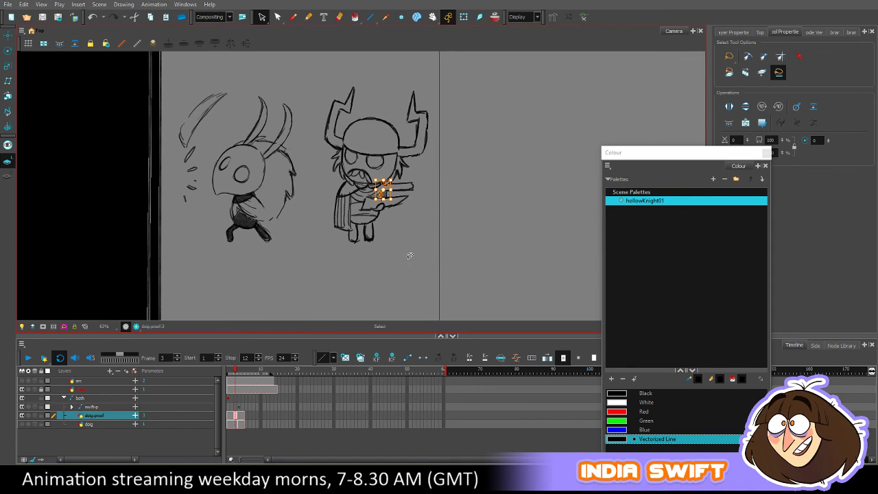
key(Delete)
key(.)
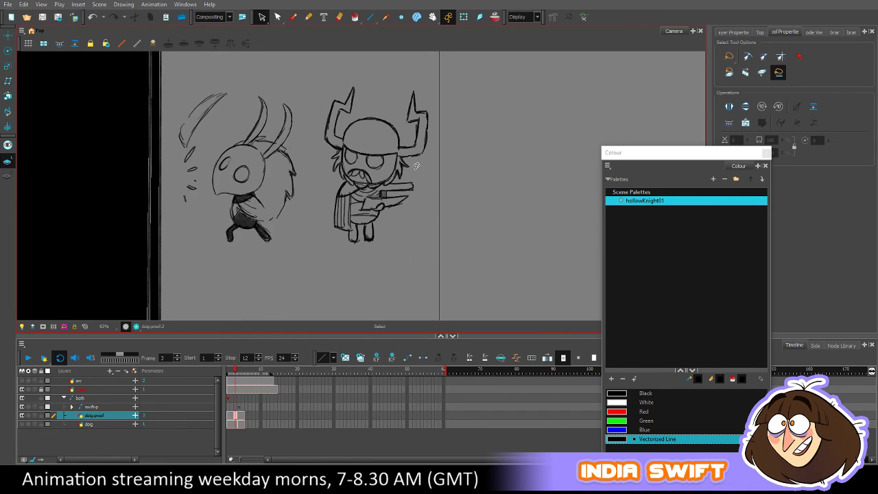
- Flip repeatedly between frames 2 and 3 to check the line boil on the helmeted character
key(comma)
key(period)
key(comma)
key(period)
key(comma)
key(period)
key(comma)
key(period)
key(comma)
key(period)
- Shift the gun-side hair tuft slightly on frame 3 and compare it with frame 2
mouse_move(411, 172)
mouse_down()
mouse_move(368, 175)
mouse_move(376, 181)
mouse_move(352, 170)
mouse_move(381, 65)
mouse_move(415, 164)
mouse_move(376, 166)
mouse_move(402, 162)
mouse_up()
key(comma)
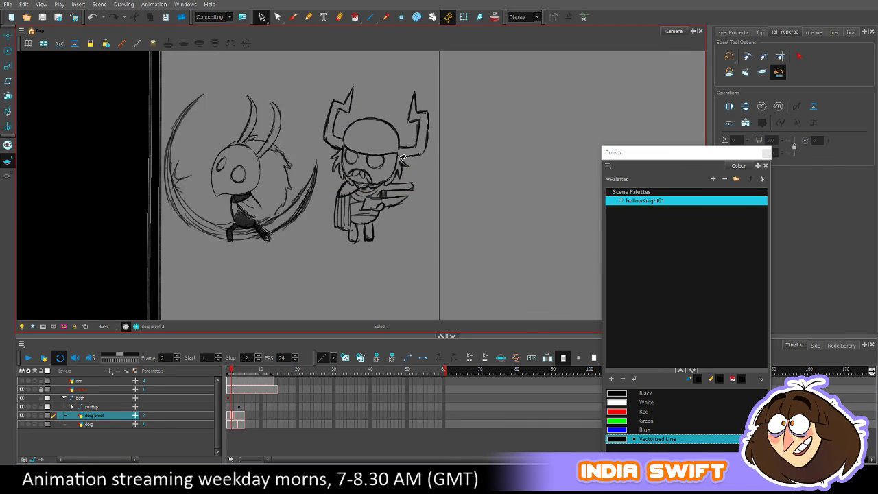
key(period)
click(406, 159)
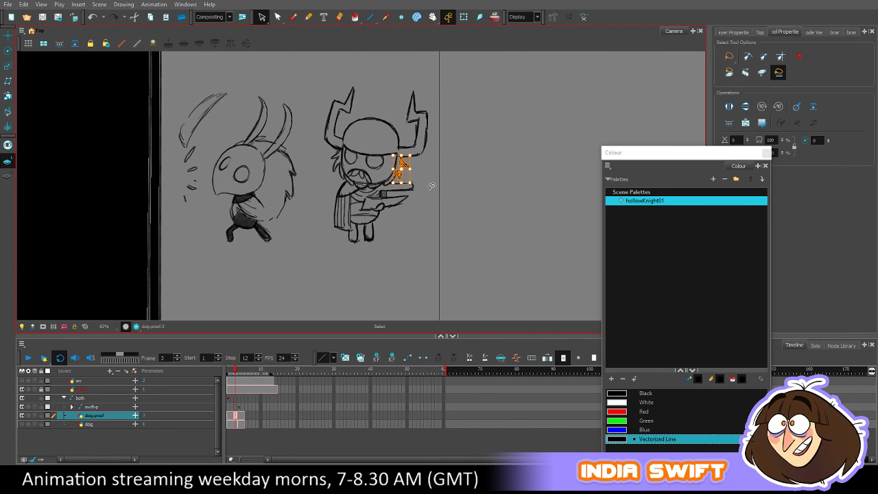
click(431, 185)
key(comma)
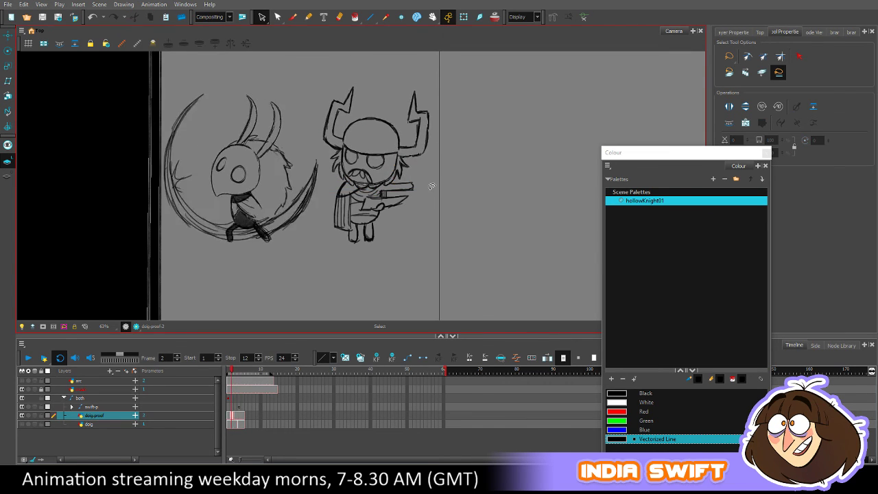
key(period)
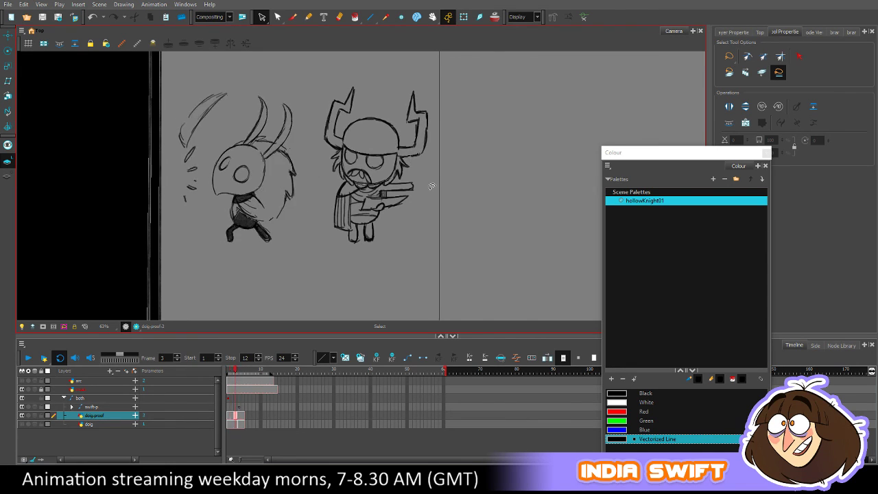
- Nudge the whole horned head slightly on frame 3 and readjust its gun-side hair tuft, comparing with frame 2
mouse_move(336, 162)
mouse_down()
mouse_move(411, 168)
mouse_move(440, 124)
mouse_move(384, 60)
mouse_up()
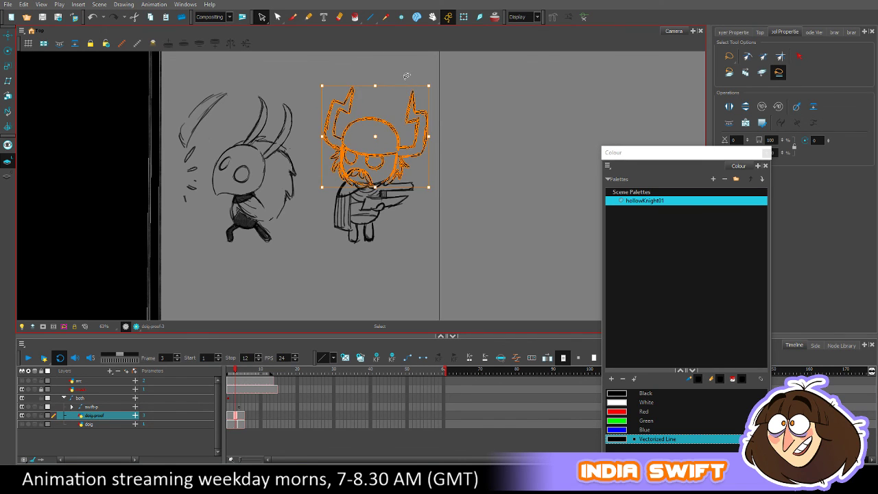
click(407, 79)
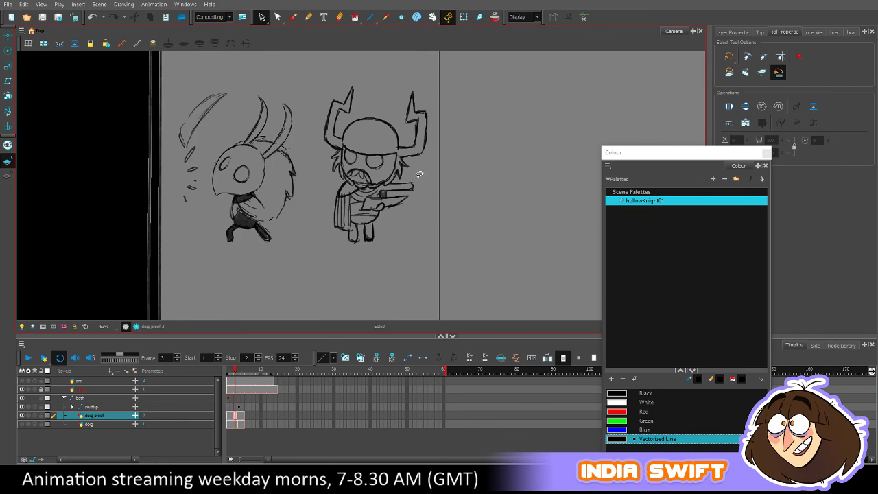
click(400, 165)
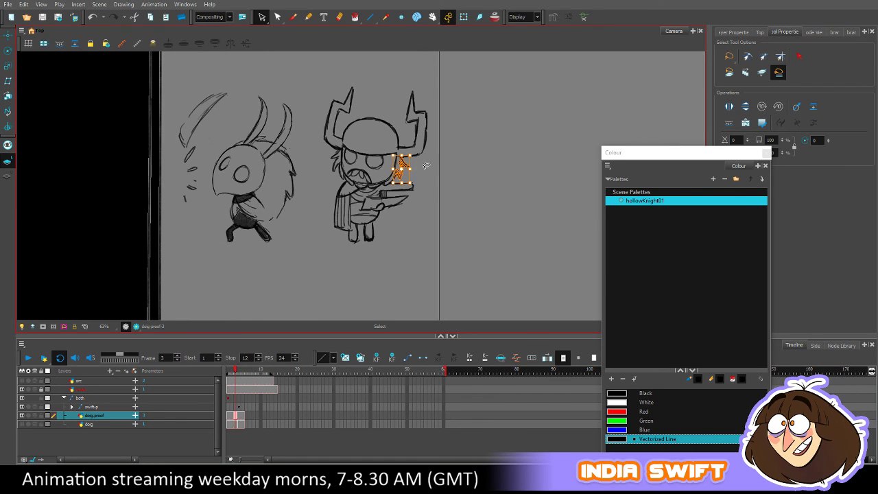
key(Delete)
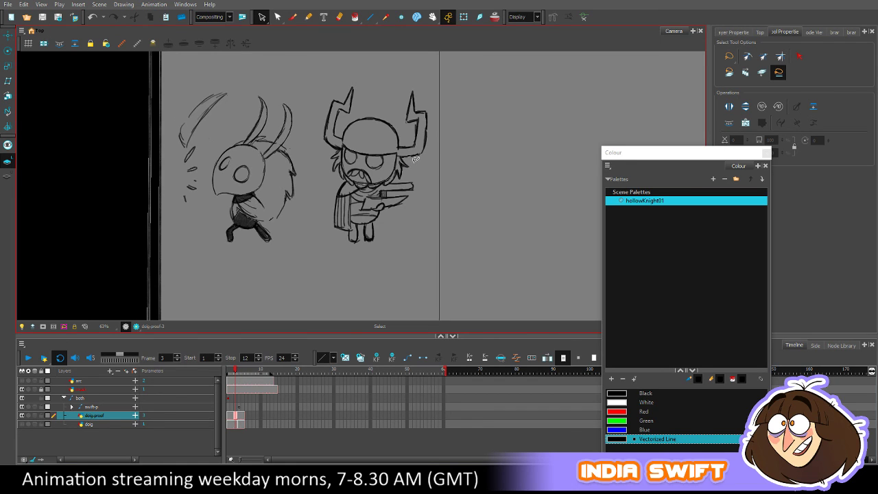
key(ctrl+z)
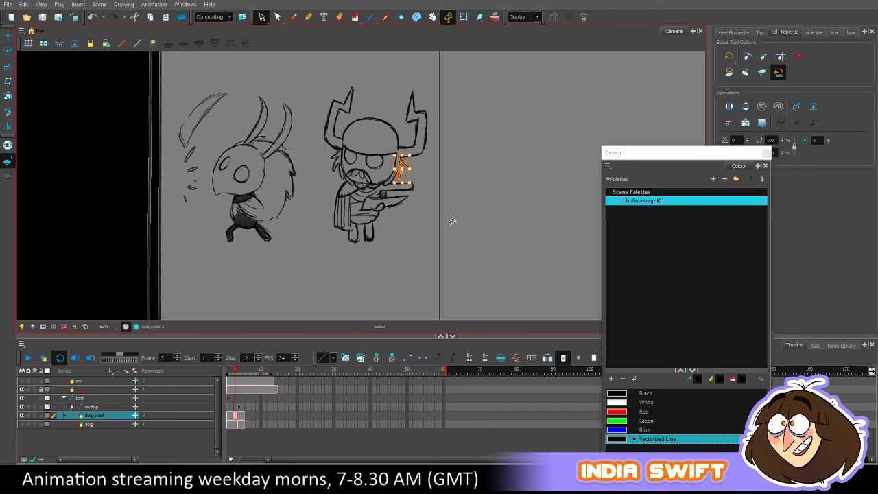
key(comma)
key(period)
key(comma)
key(period)
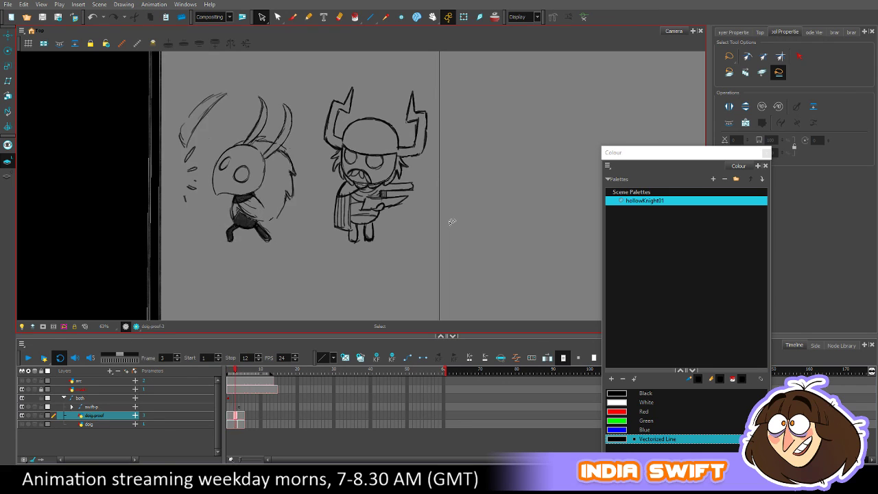
key(comma)
key(period)
- Nudge the knight-side curve of the helmet dome slightly on frame 3
mouse_move(390, 173)
mouse_down()
mouse_move(389, 121)
mouse_move(343, 156)
mouse_move(380, 165)
mouse_move(367, 100)
mouse_move(350, 142)
mouse_move(359, 176)
mouse_move(392, 159)
mouse_move(403, 110)
mouse_up()
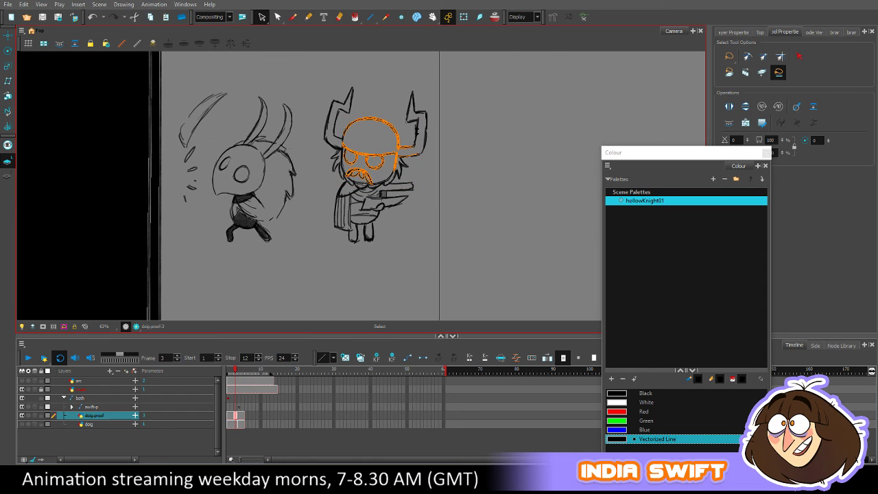
click(420, 128)
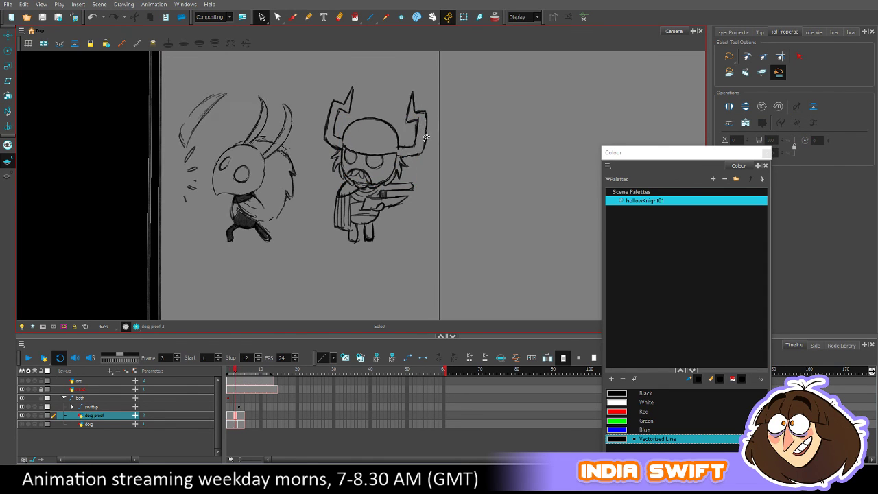
click(349, 122)
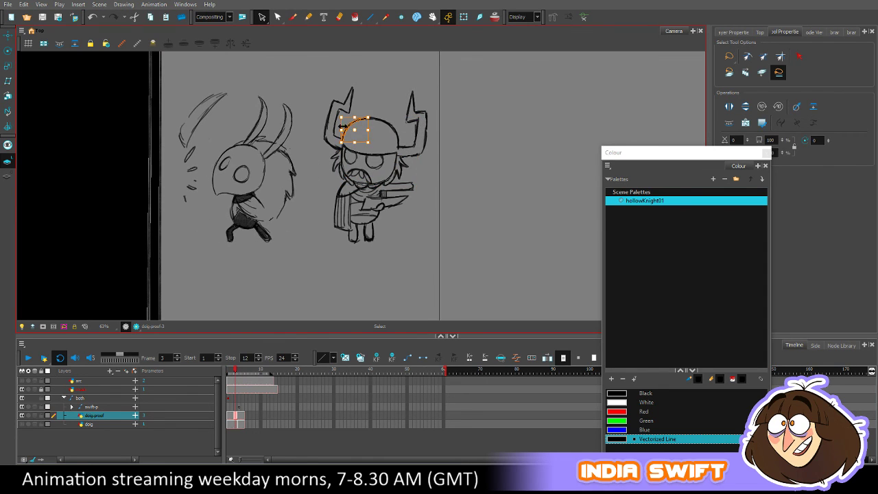
mouse_move(366, 127)
mouse_down()
mouse_move(380, 115)
mouse_move(341, 125)
mouse_up()
key(comma)
key(period)
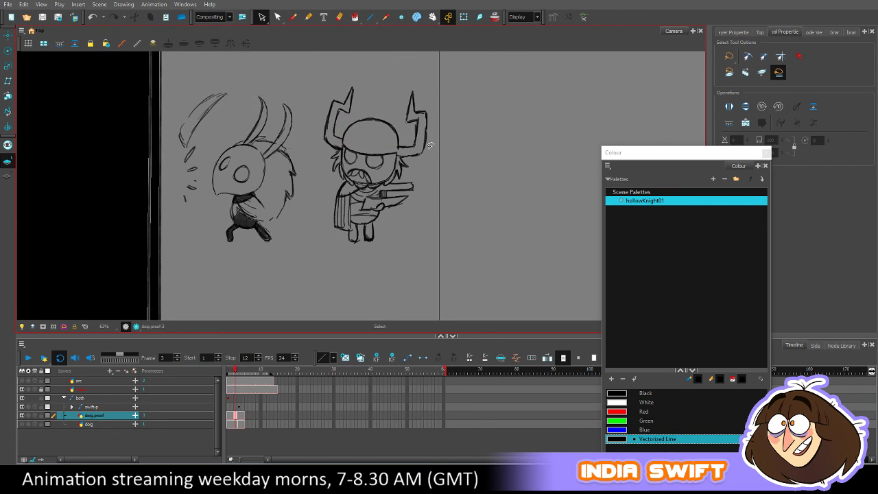
- Adjust the top outline strokes of the helmet dome on frame 3, comparing the drawing with frame 2
click(389, 122)
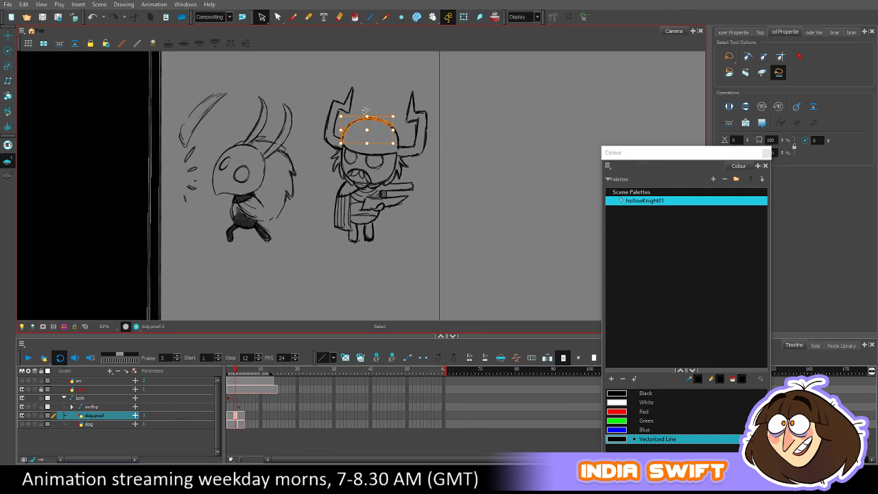
drag(340, 121, 351, 121)
key(.)
key(.)
click(350, 122)
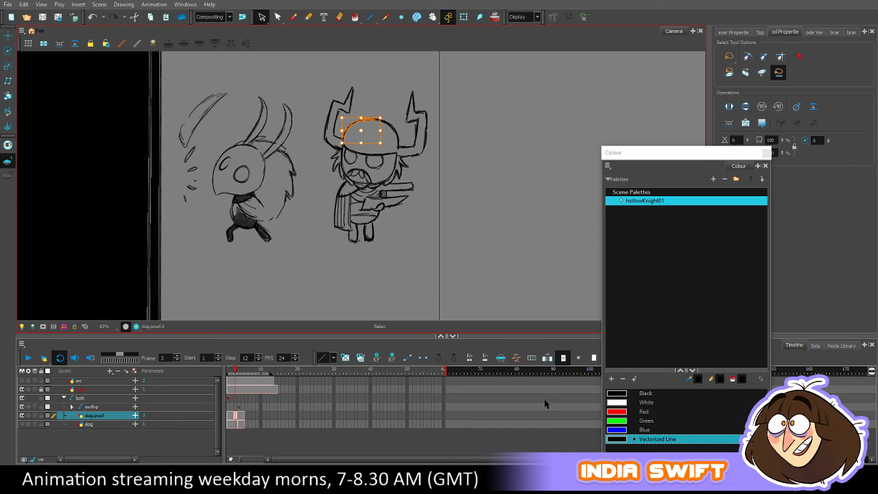
key(Escape)
key(comma)
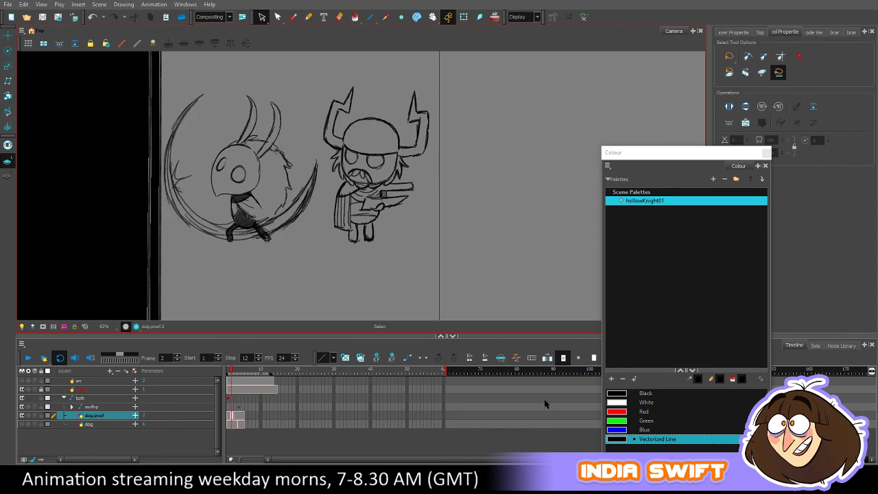
key(period)
key(comma)
key(period)
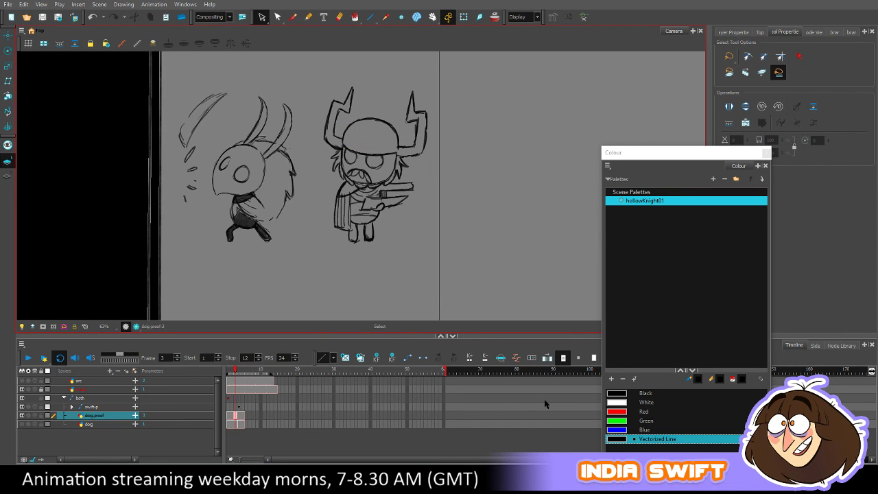
- Nudge both eyes of the helmeted character slightly on the doig-proof drawing at frame 5
click(242, 417)
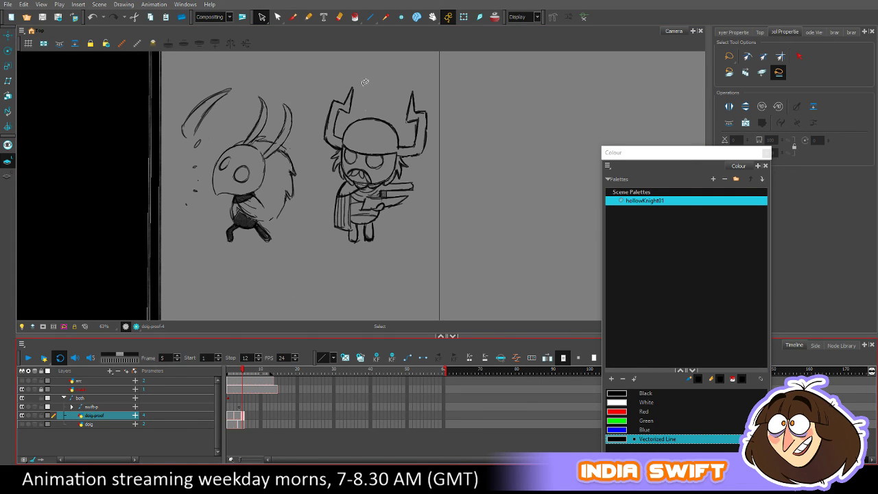
click(349, 154)
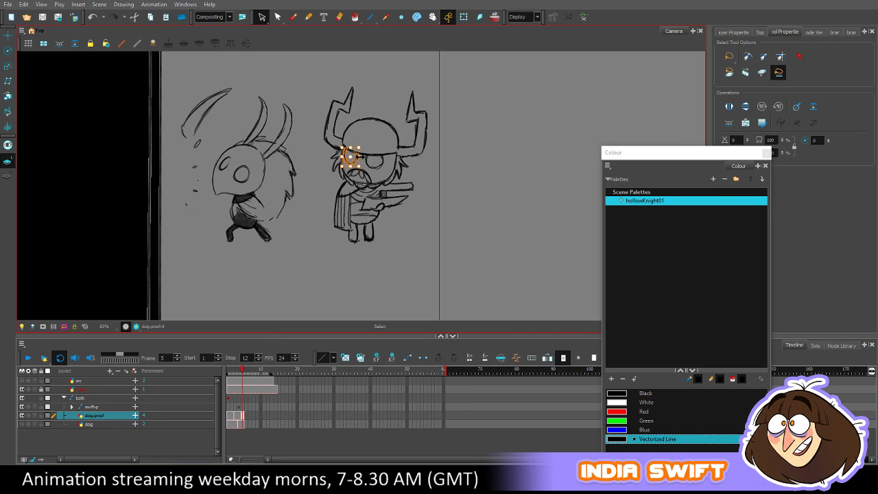
drag(346, 156, 369, 161)
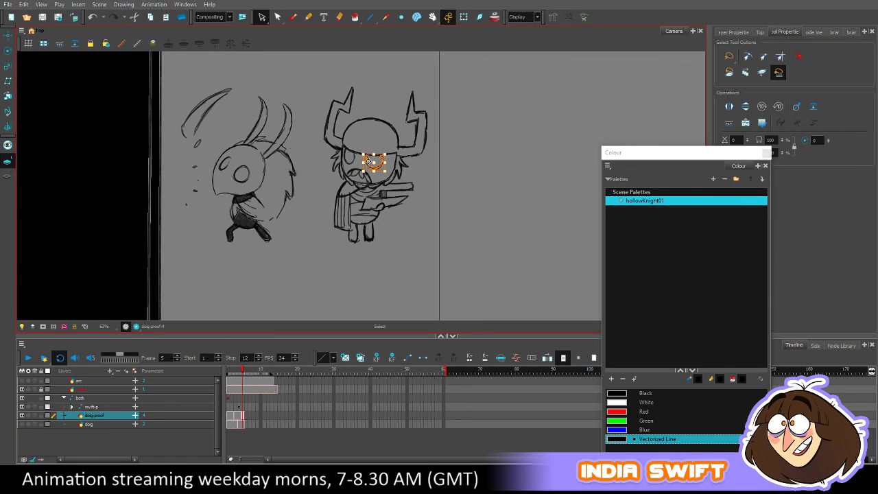
click(428, 163)
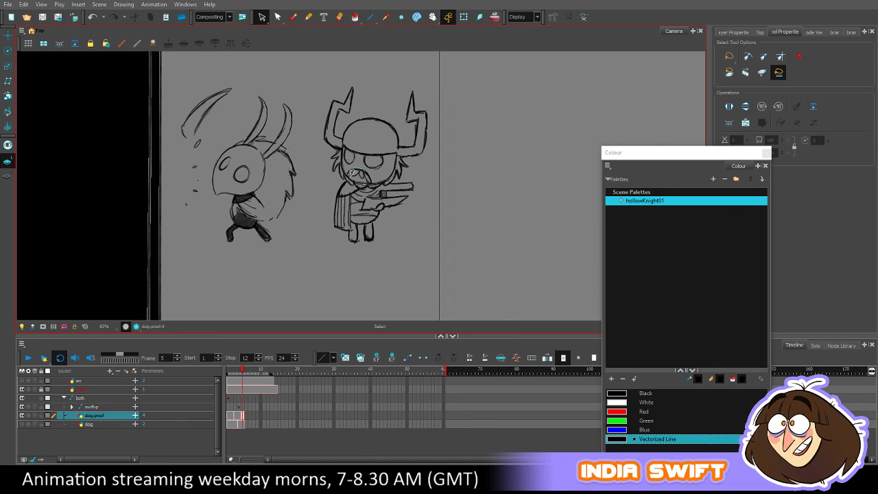
- Nudge the moustache slightly on frame 5, comparing it with frame 4
drag(352, 172, 371, 177)
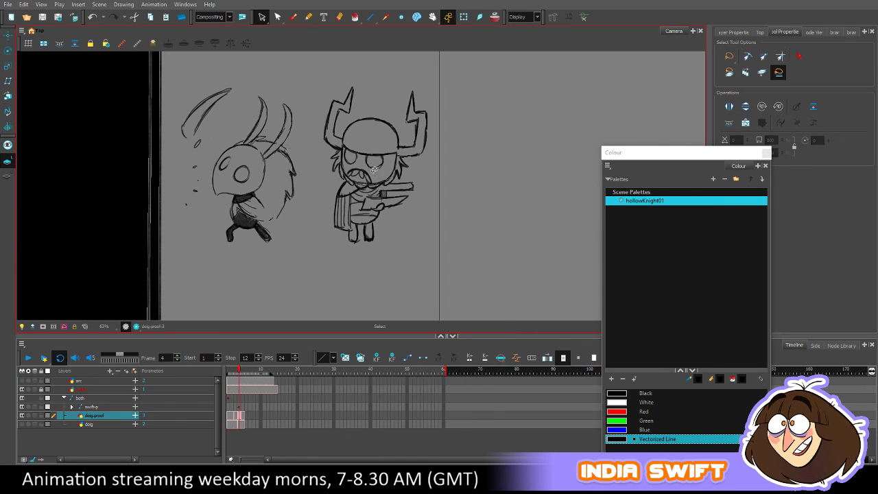
key(period)
click(354, 173)
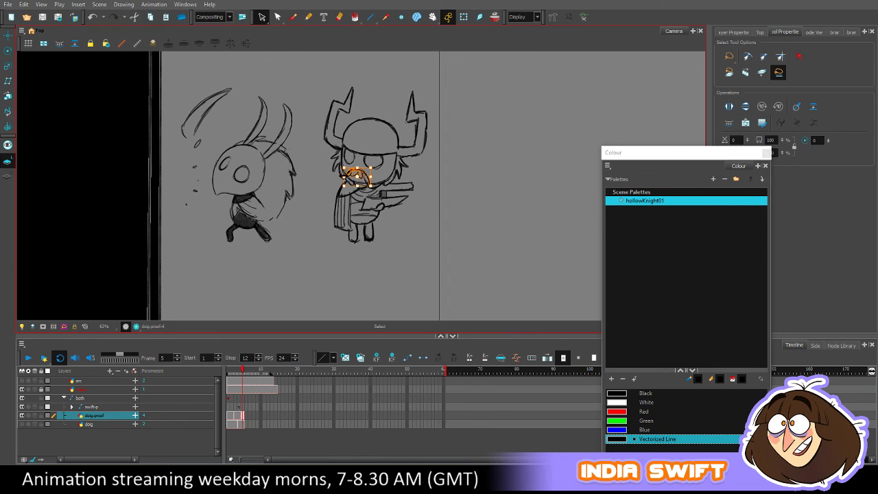
drag(344, 175, 341, 174)
click(374, 177)
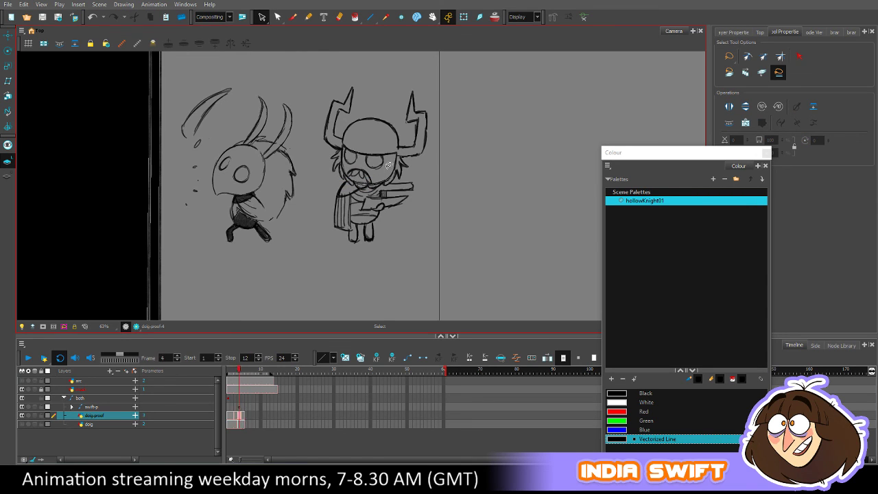
click(362, 176)
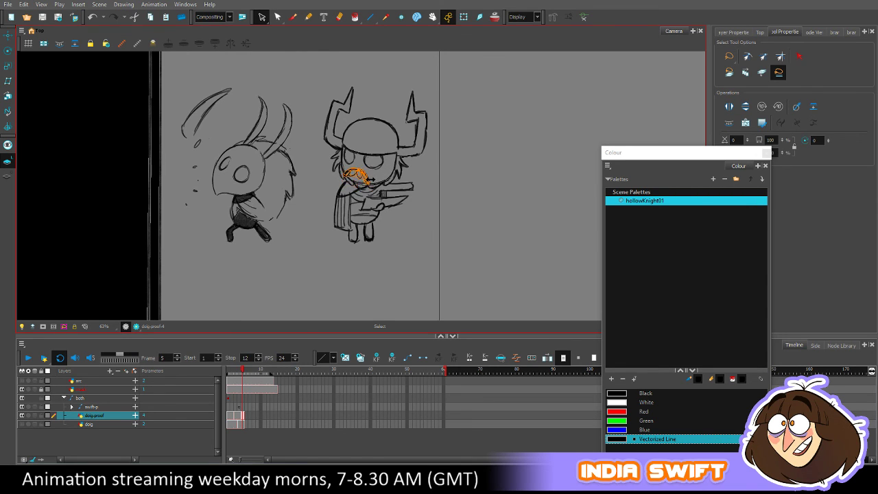
key(Escape)
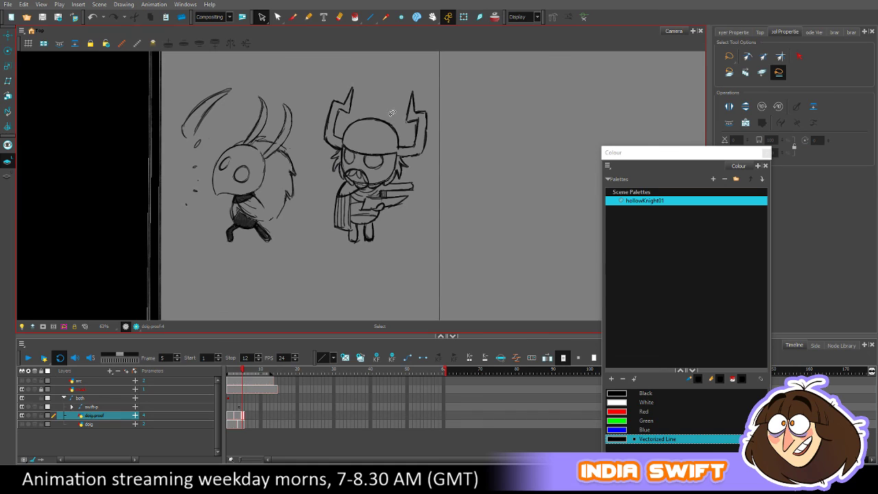
- Nudge the helmet brim, eyes and moustache together slightly on the doig-proof drawing at frame 5, comparing it with frame 4
click(363, 146)
key(Escape)
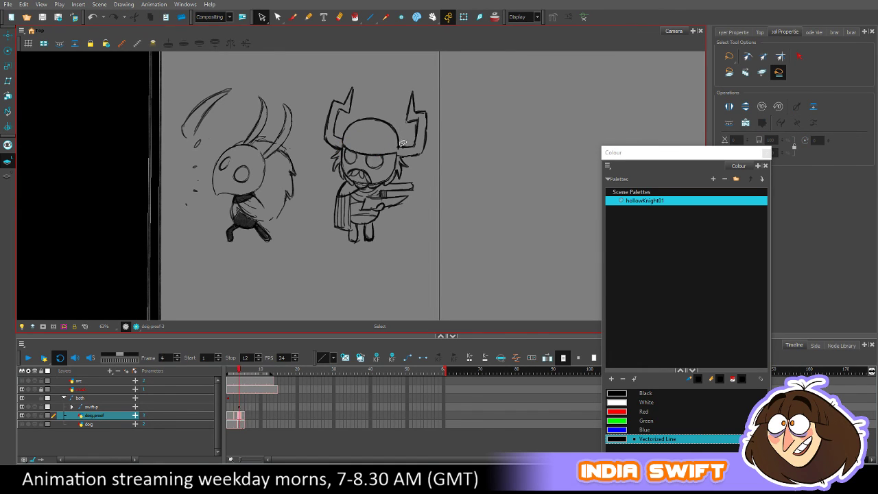
mouse_move(398, 148)
mouse_down()
mouse_move(358, 142)
mouse_move(348, 165)
mouse_move(386, 161)
mouse_up()
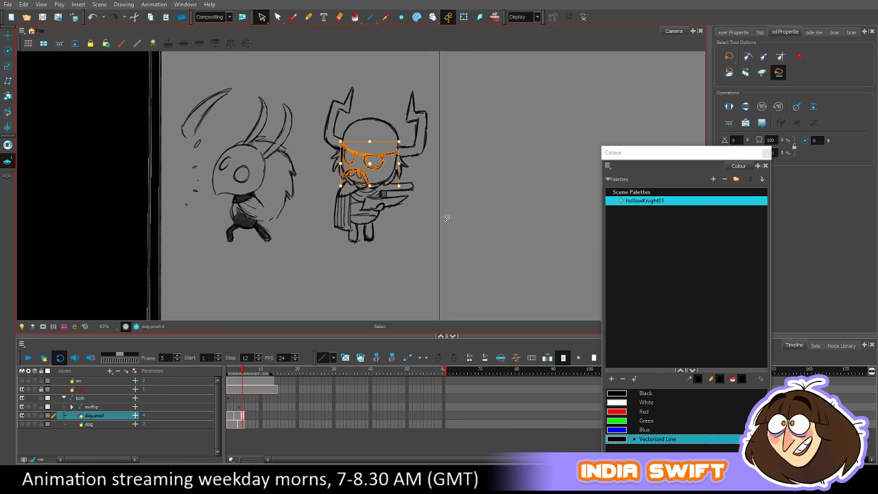
key(Escape)
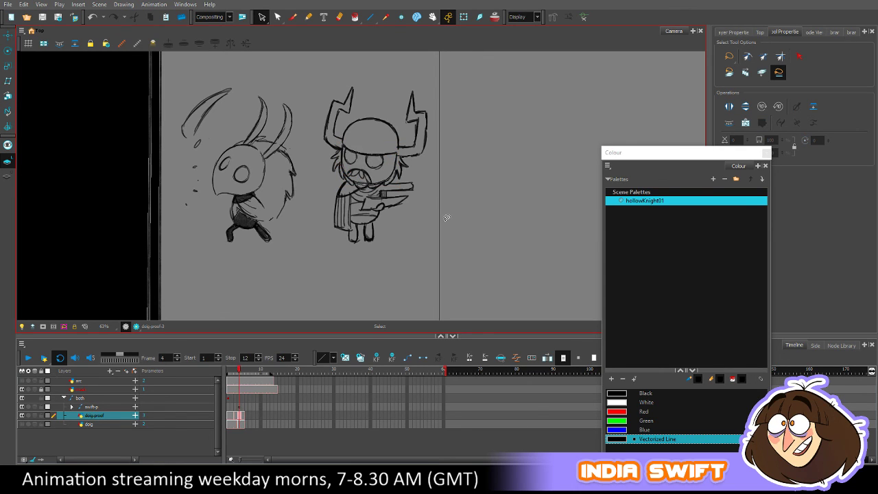
- Adjust the moustache and the chin strokes below it slightly on frame 5, comparing the drawing with frame 4
click(354, 173)
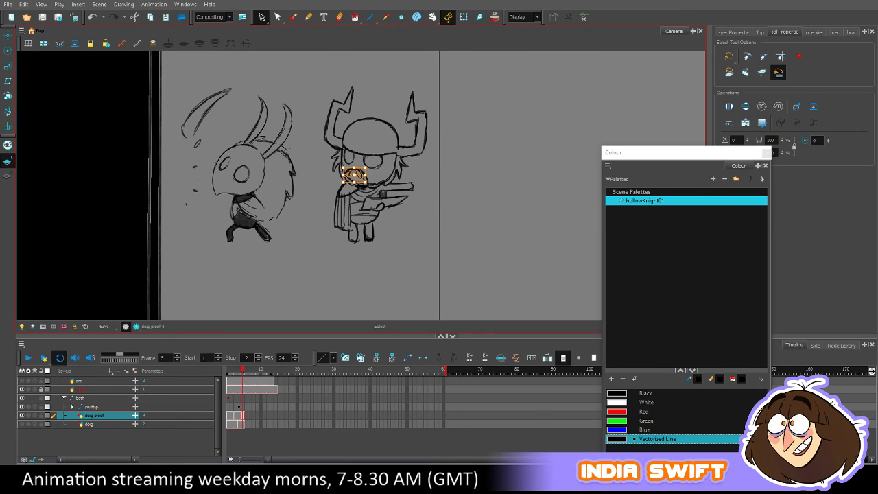
key(period)
click(364, 174)
mouse_move(377, 182)
mouse_down()
mouse_move(369, 180)
mouse_move(372, 188)
mouse_up()
key(comma)
key(period)
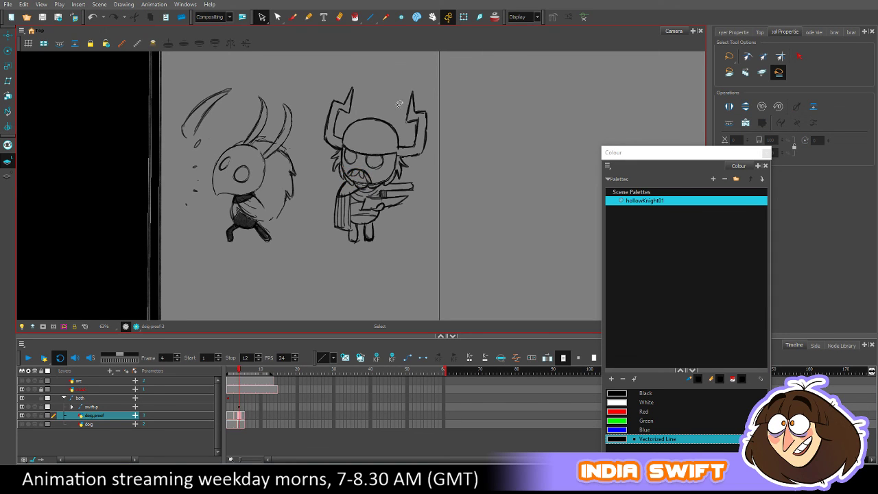
- Nudge the helmet brim line and the dome outline slightly on frame 5
click(363, 151)
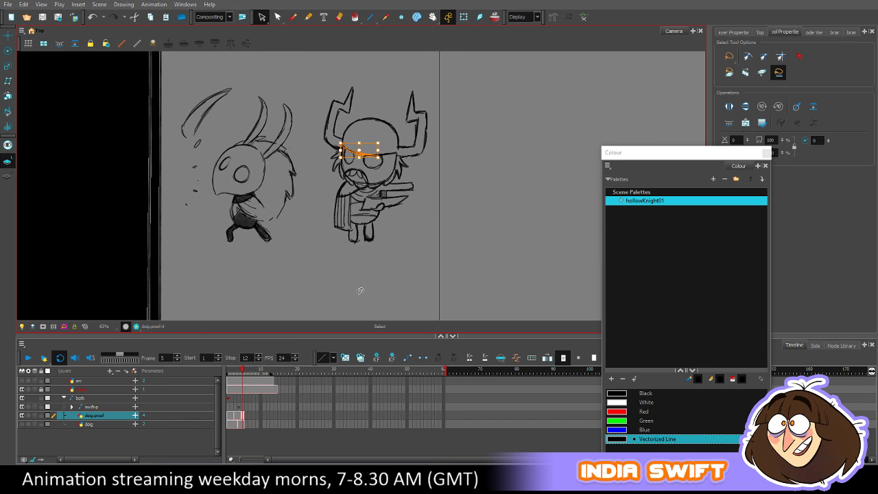
key(Escape)
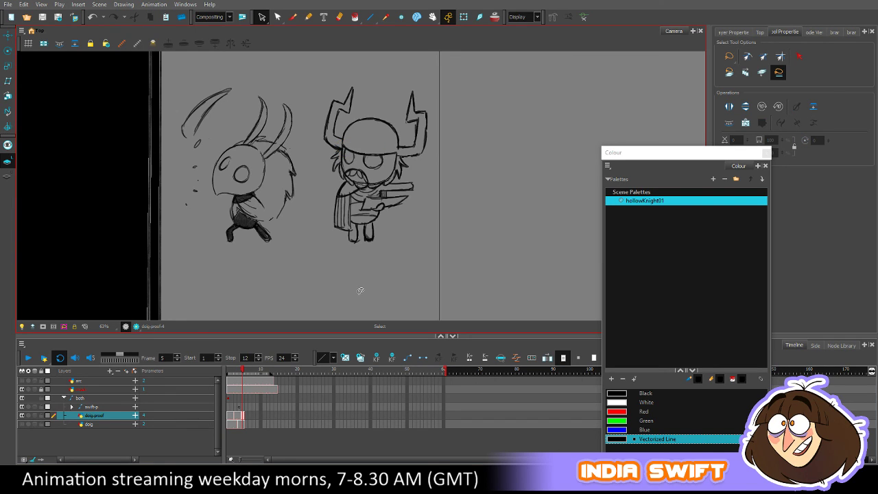
click(396, 128)
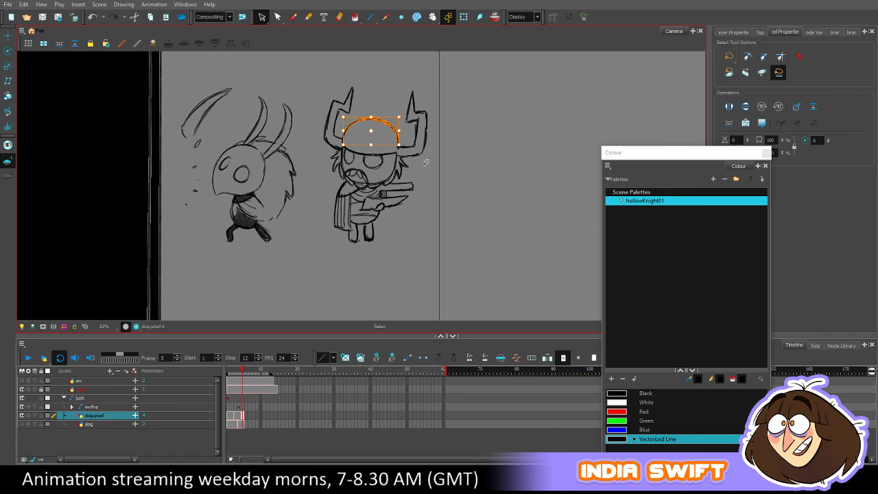
key(comma)
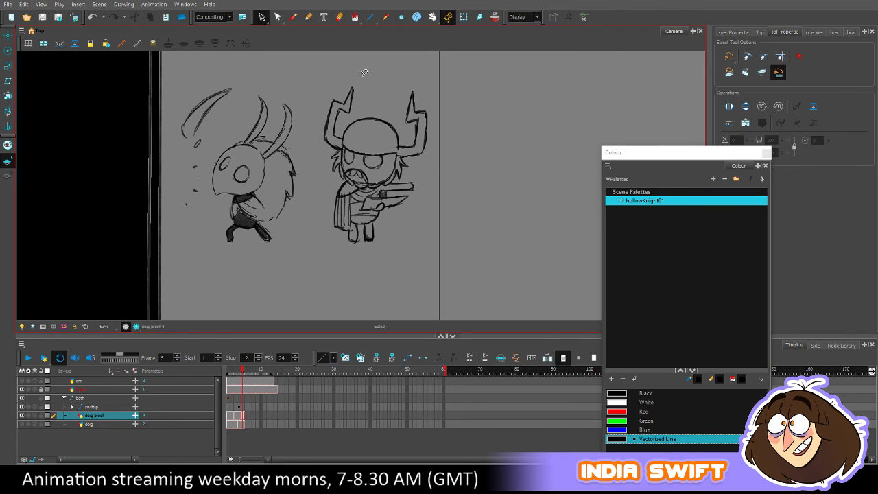
key(period)
- Shift the whole knight-side horn slightly right and down on frame 5, comparing it with frame 4
mouse_move(349, 113)
mouse_down()
mouse_move(339, 136)
mouse_move(350, 89)
mouse_up()
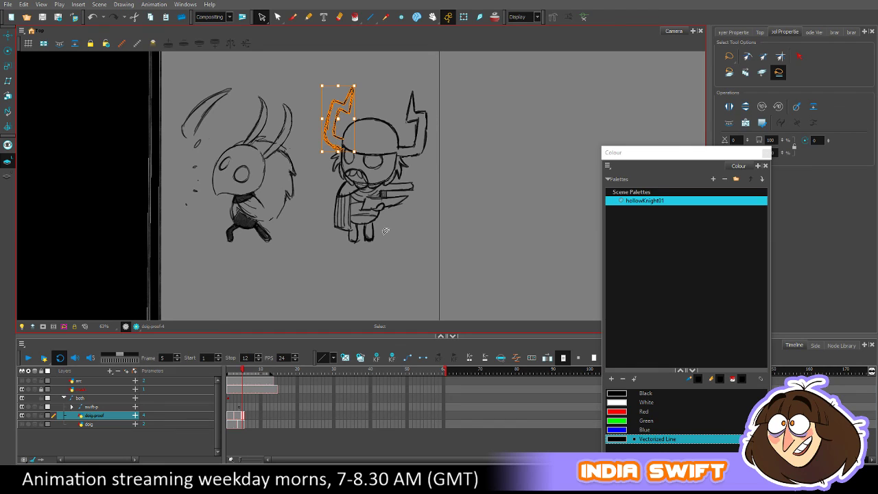
key(Right)
key(Right)
key(Right)
key(Right)
key(Right)
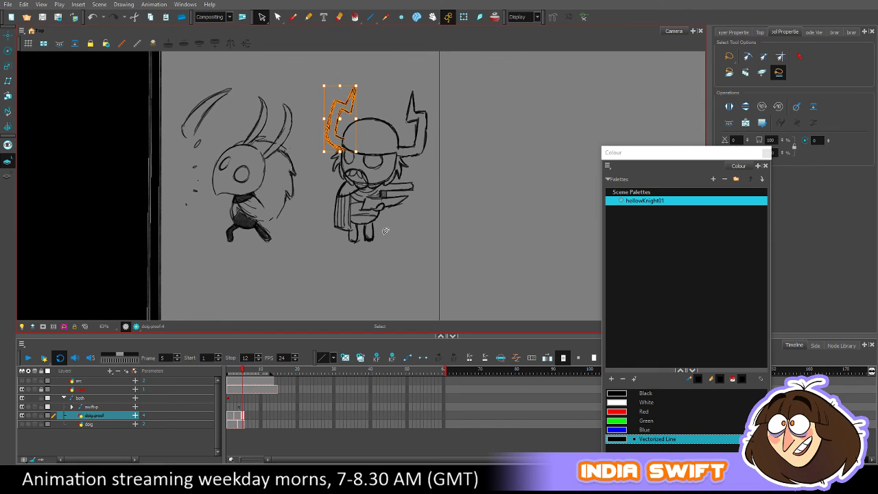
key(Down)
key(Right)
key(Right)
key(Escape)
key(comma)
key(period)
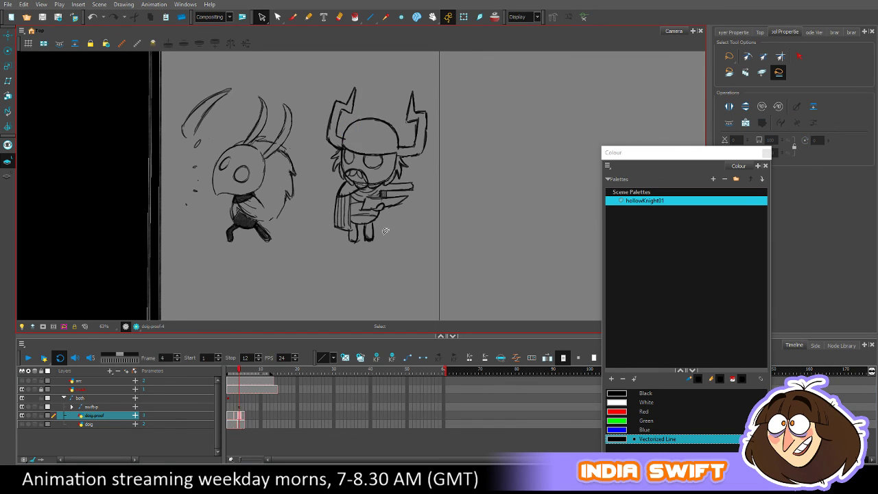
key(comma)
key(period)
- Nudge the upper section of the knight-side horn separately from its base on frame 5
mouse_move(346, 81)
mouse_down()
mouse_move(350, 116)
mouse_move(350, 85)
mouse_move(326, 102)
mouse_up()
key(ctrl+s)
click(366, 82)
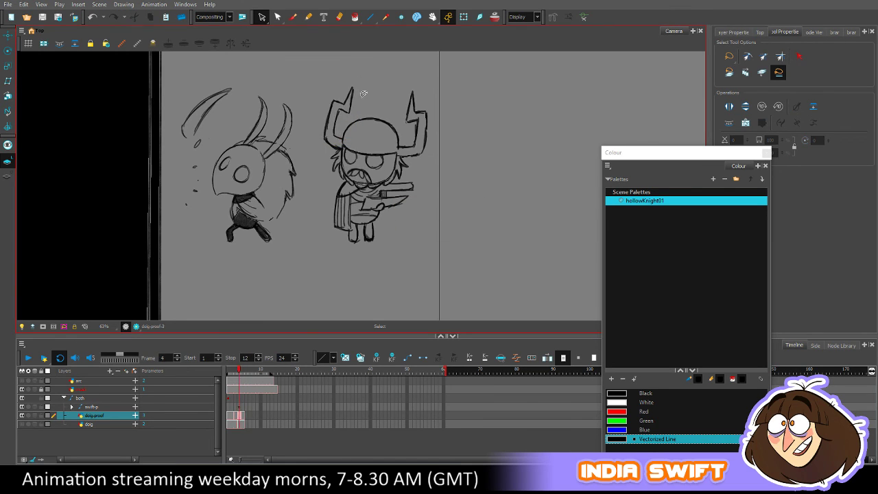
click(362, 109)
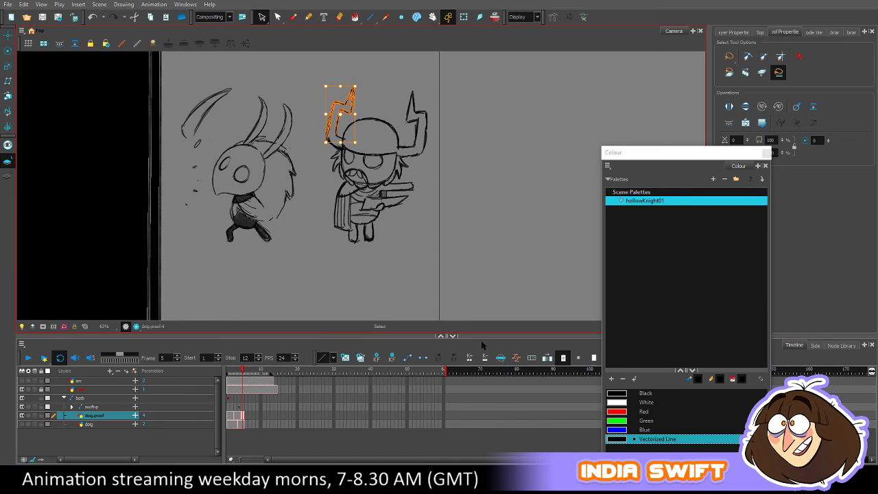
key(Escape)
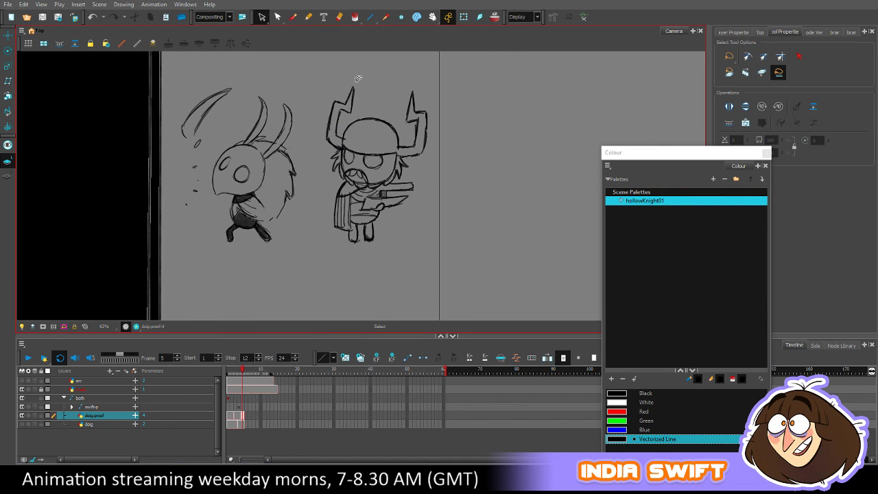
- Adjust the pointed tip of the knight-side horn on frame 5, undoing the last shift
drag(359, 78, 366, 86)
key(.)
click(354, 88)
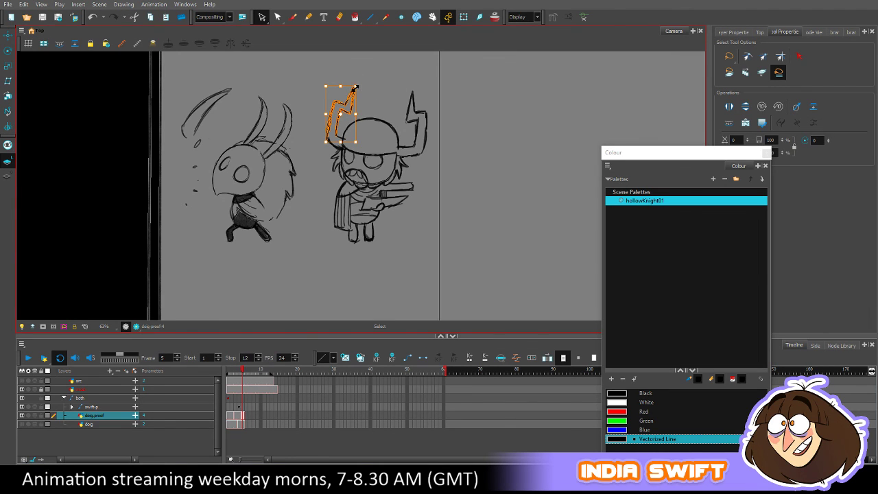
key(ctrl+z)
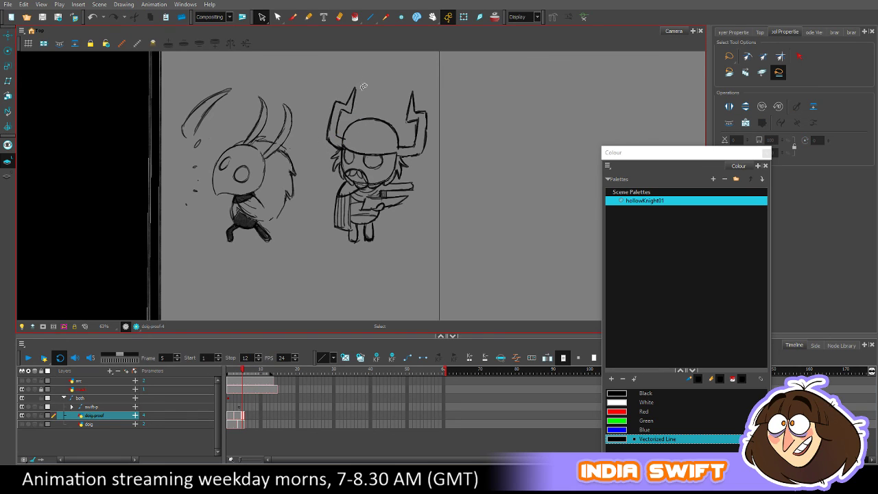
key(ctrl+shift+z)
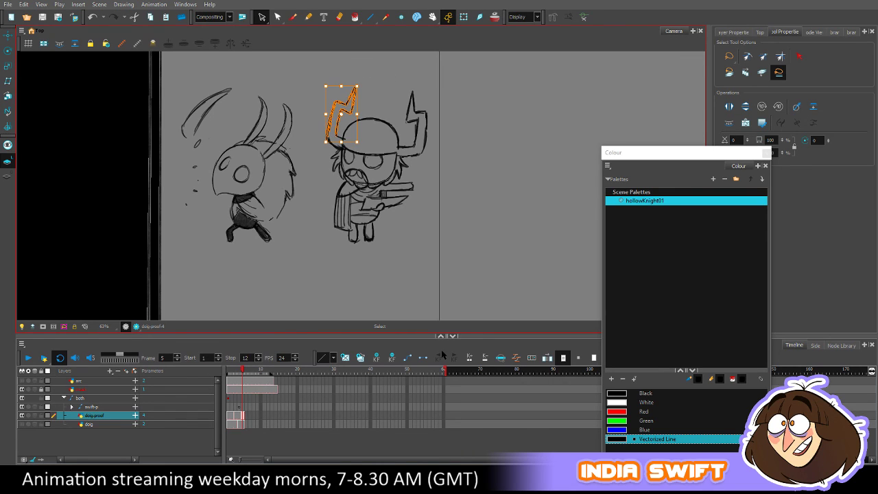
key(ctrl+z)
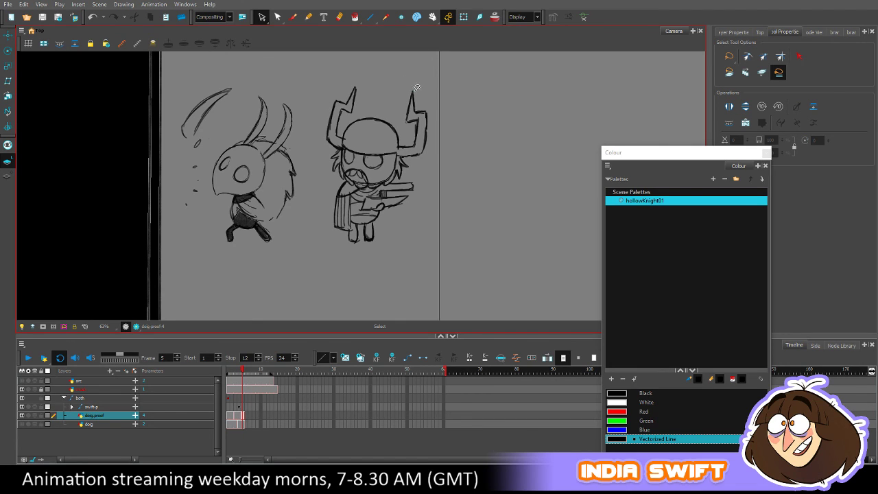
- Shift the horn farther from the knight slightly left on frame 5, checking the movement against frame 4
mouse_move(417, 88)
mouse_down()
mouse_move(406, 145)
mouse_move(422, 150)
mouse_move(419, 86)
mouse_up()
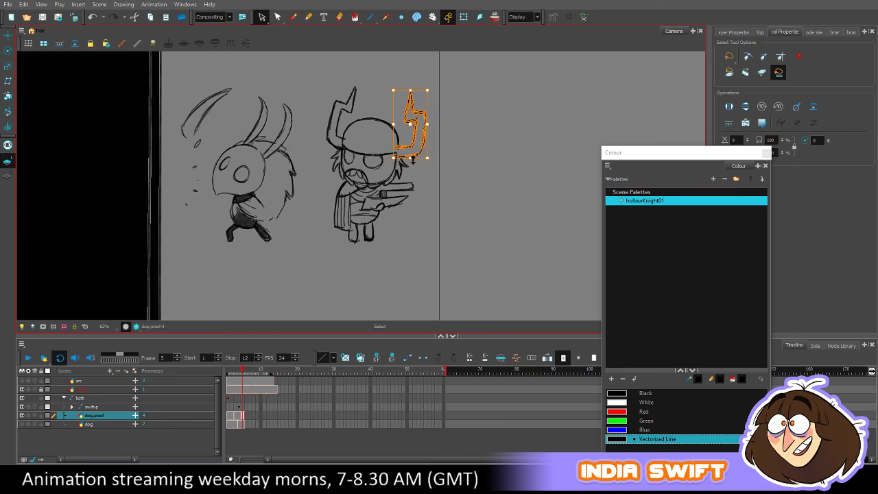
key(ctrl+z)
key(comma)
key(period)
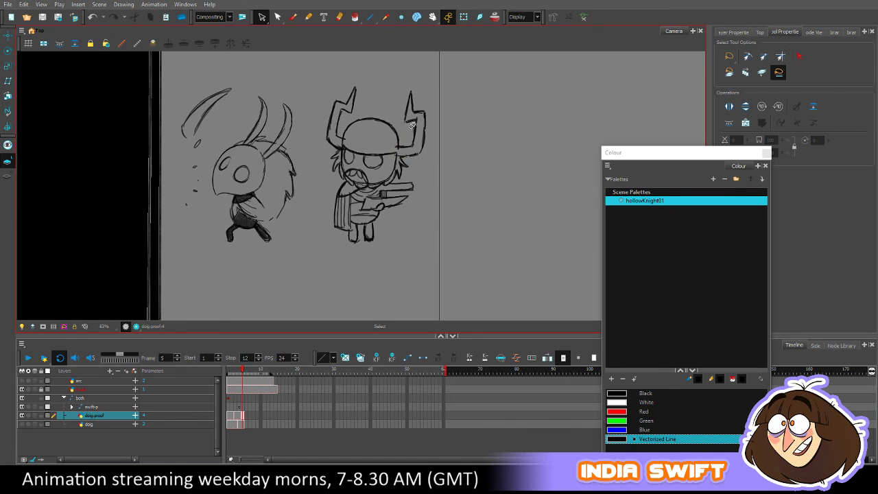
key(ctrl+shift+z)
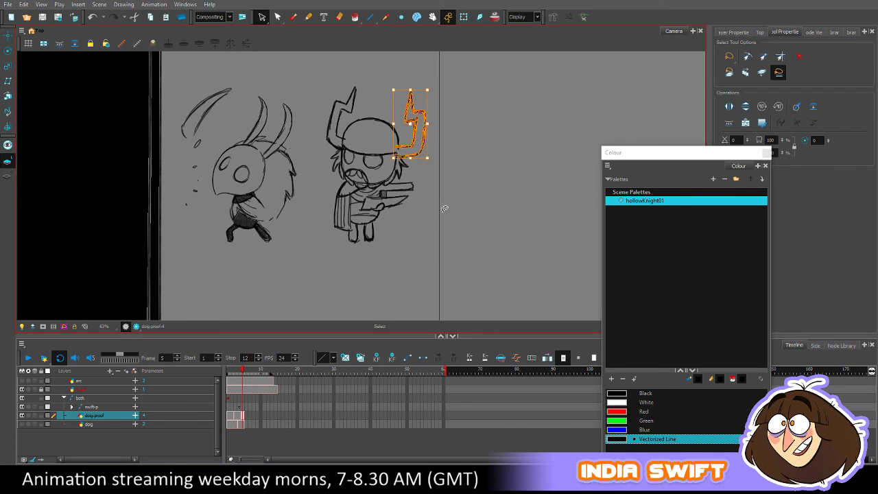
key(comma)
key(period)
key(comma)
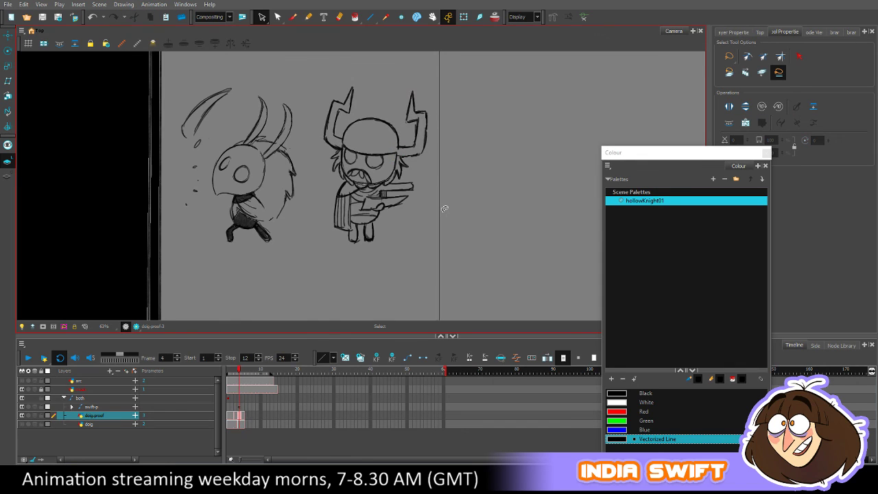
key(period)
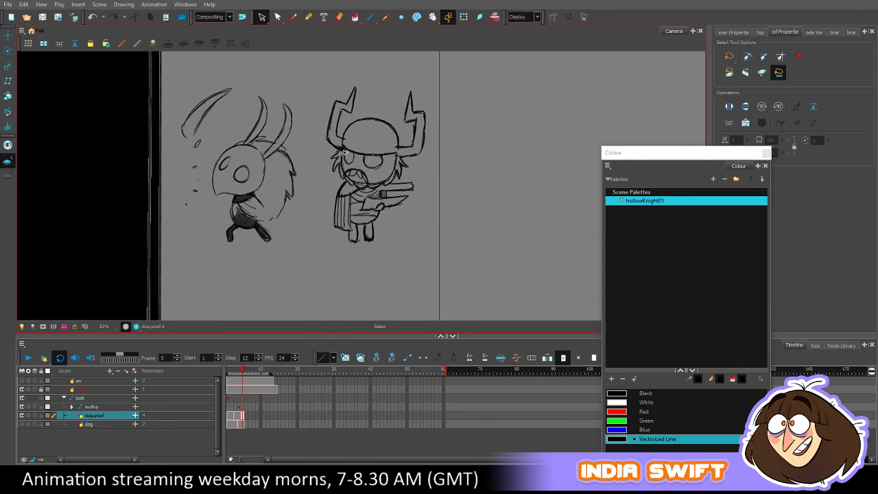
- Nudge the hair strokes beneath the helmet on both sides of the face on frame 5
mouse_move(343, 153)
mouse_down()
mouse_move(335, 178)
mouse_move(329, 167)
mouse_move(346, 158)
mouse_up()
key(Escape)
drag(400, 153, 397, 156)
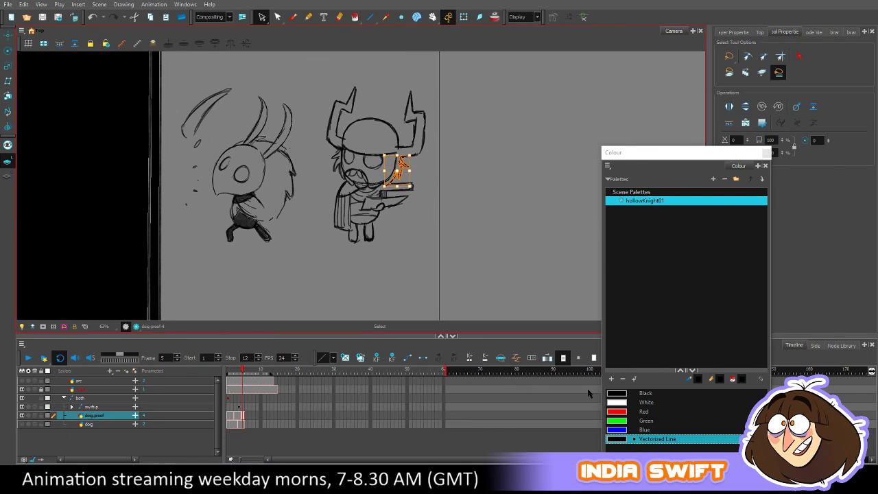
key(Escape)
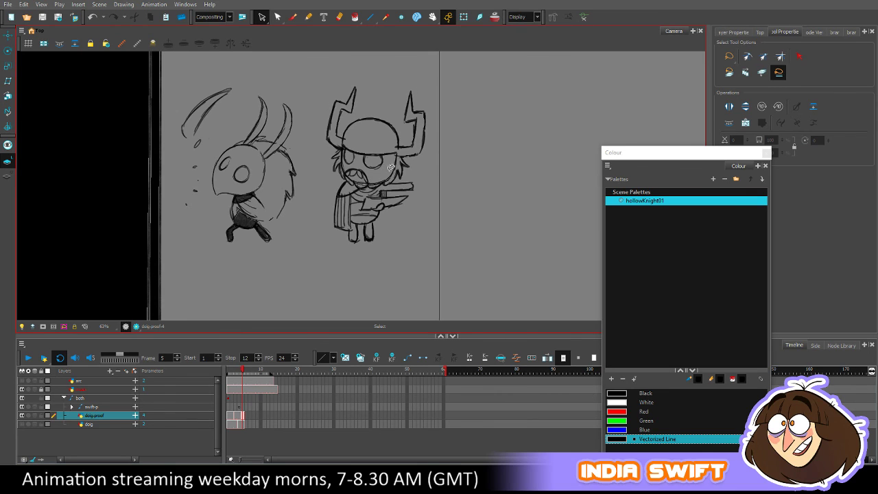
- Adjust the lower hair tufts on both sides of the helmeted character's jaw on frame 5
drag(393, 177, 405, 177)
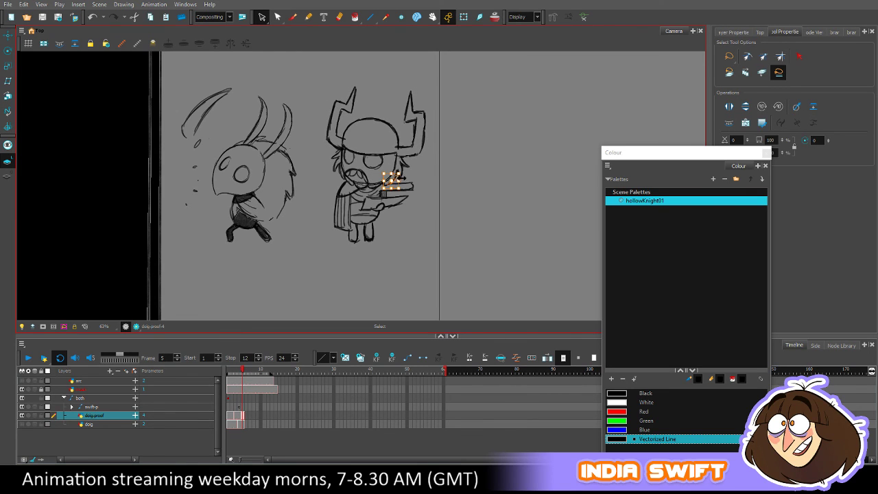
key(.)
click(395, 176)
key(Escape)
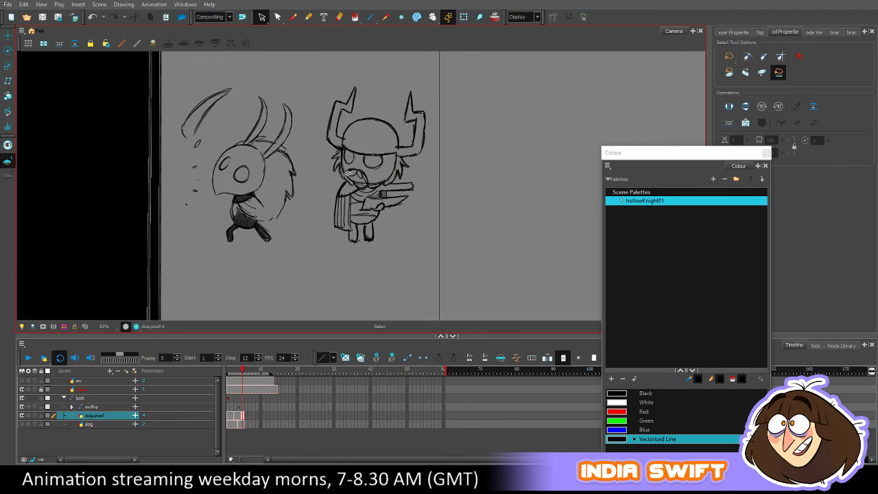
click(341, 175)
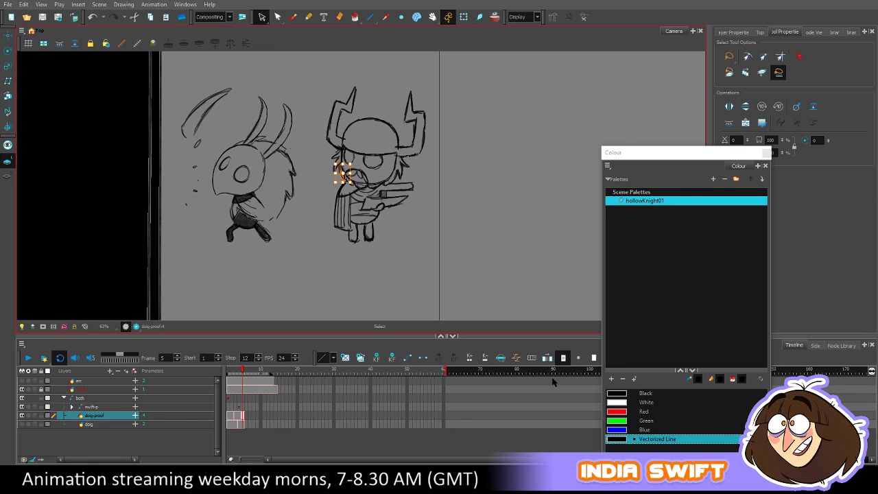
key(Escape)
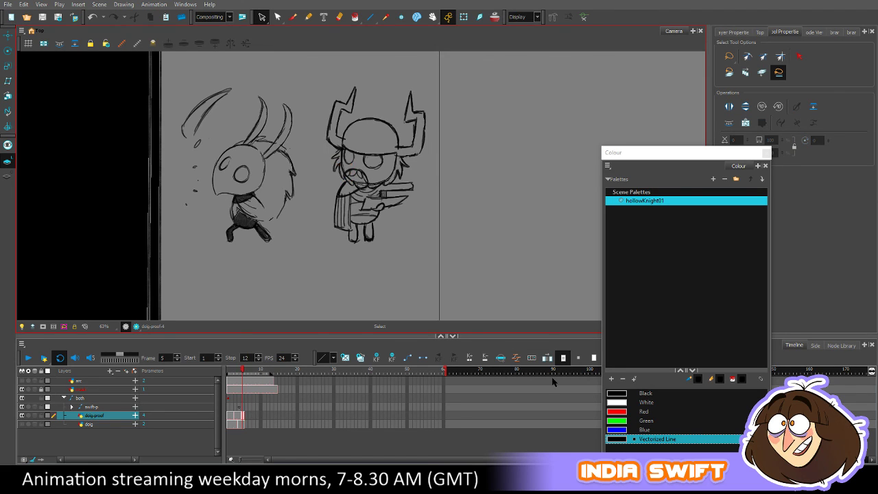
click(343, 169)
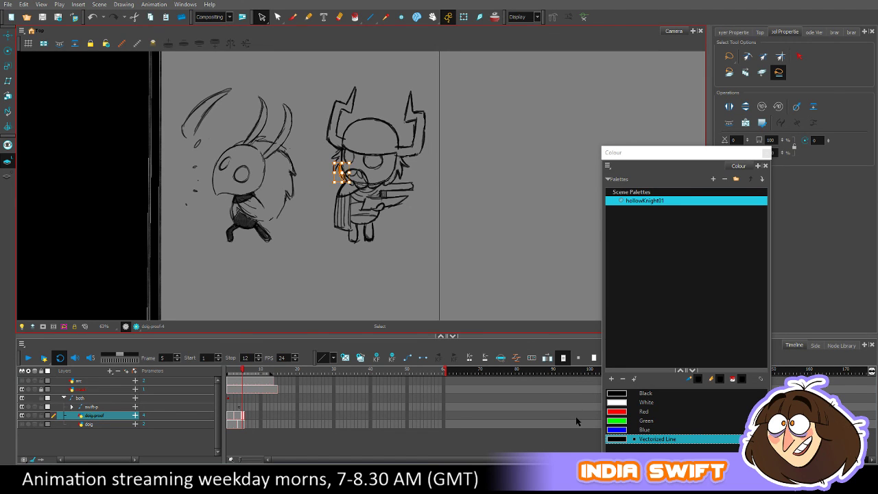
key(Escape)
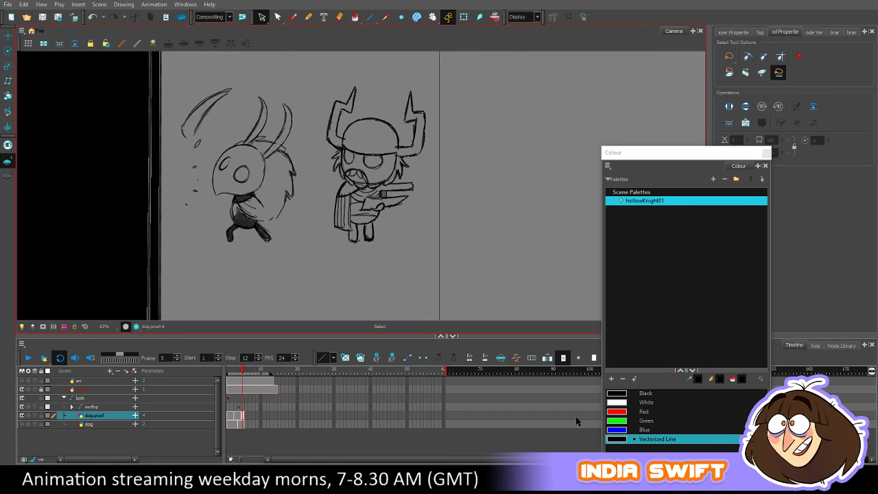
- Undo the last stroke change on frame 5 and adjust the strokes between the jaw and the raised arm, comparing with frame 4
key(ctrl+z)
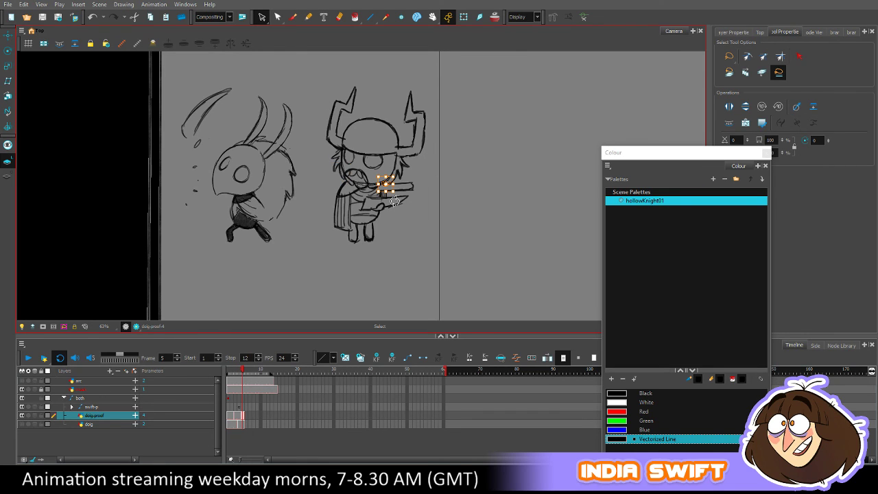
key(comma)
key(period)
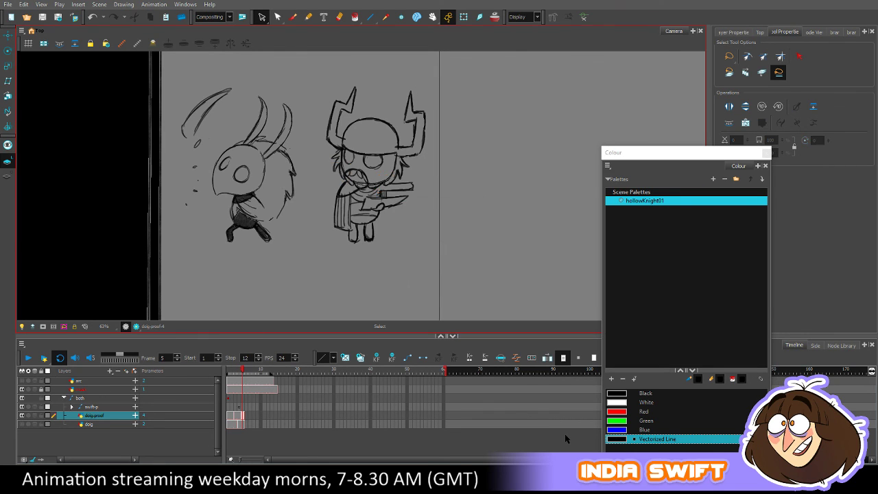
key(comma)
key(period)
click(387, 183)
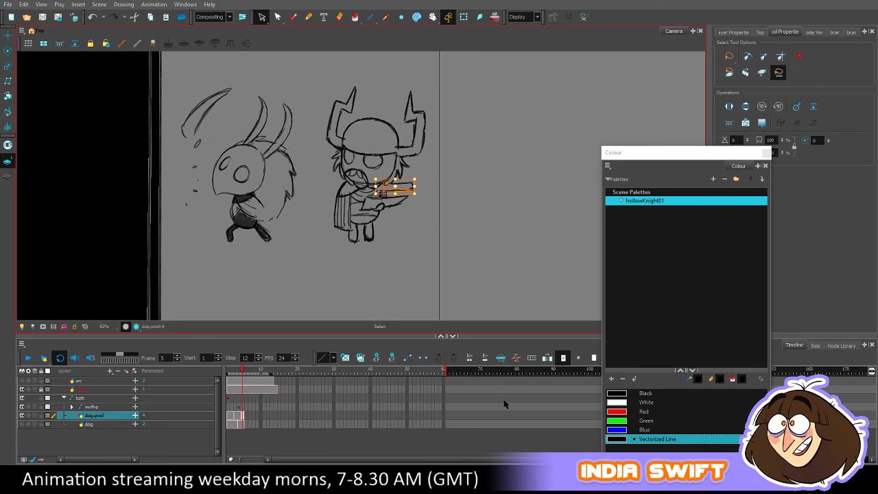
click(417, 191)
click(386, 182)
click(396, 218)
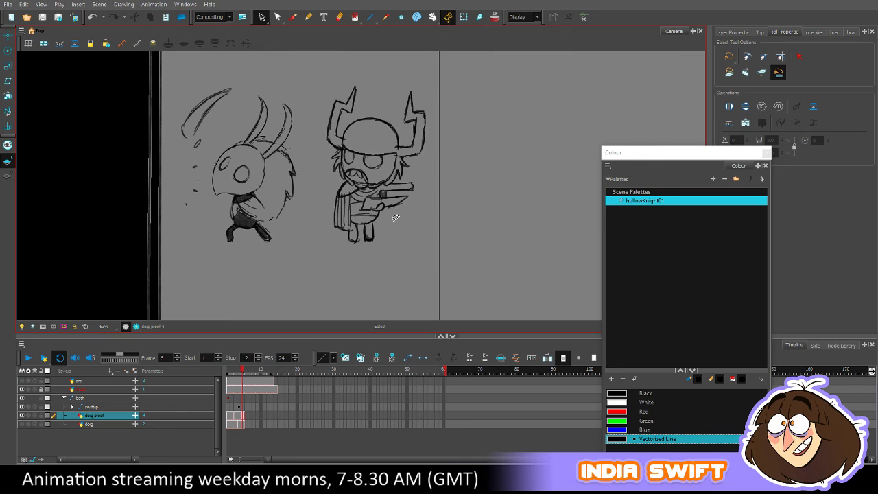
- Adjust the strokes running across the chin and scarf of the horned-helmet character on frame 5, checking them against frame 4
click(375, 183)
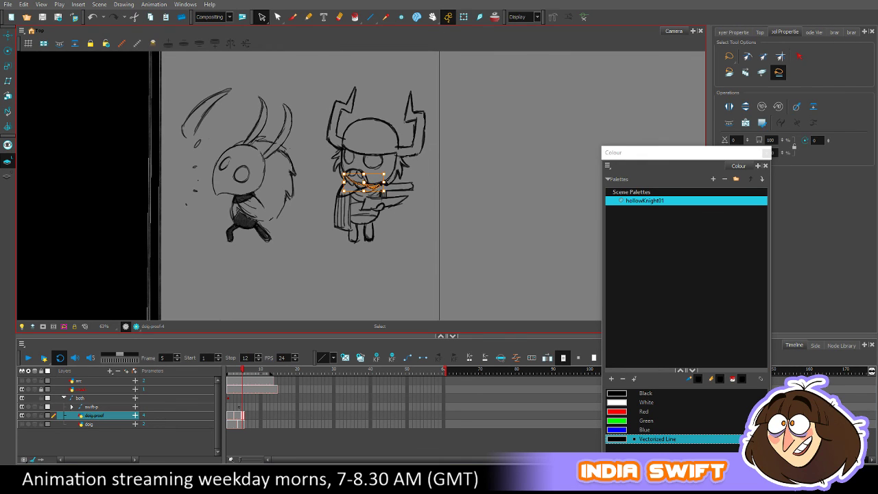
click(424, 174)
click(374, 183)
key(Delete)
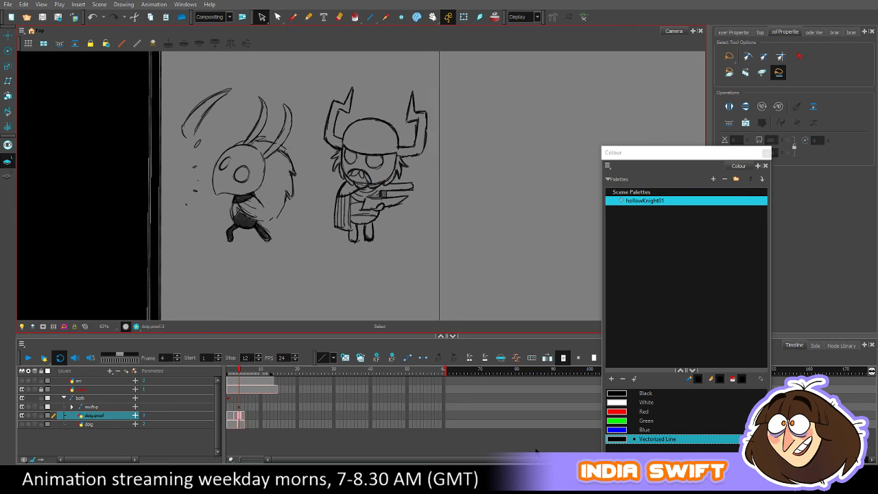
- Adjust the jaw and collar strokes beneath the mouth on the knight-facing side on frame 5
click(364, 182)
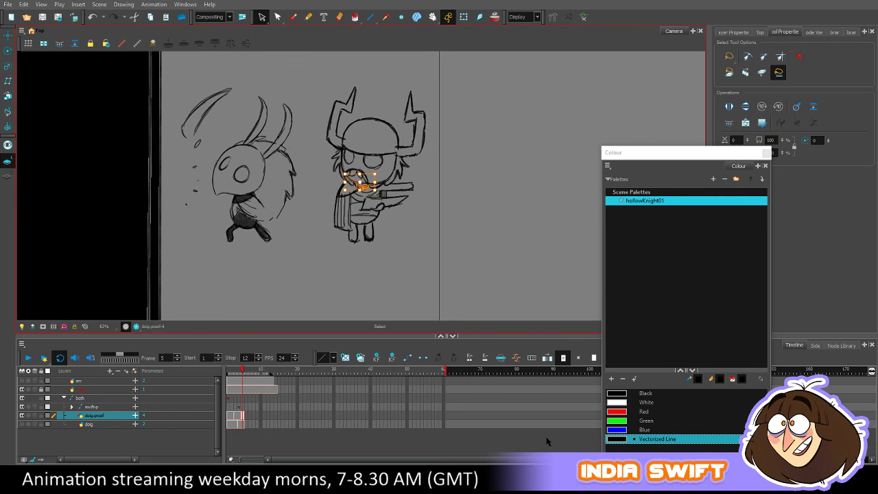
key(Escape)
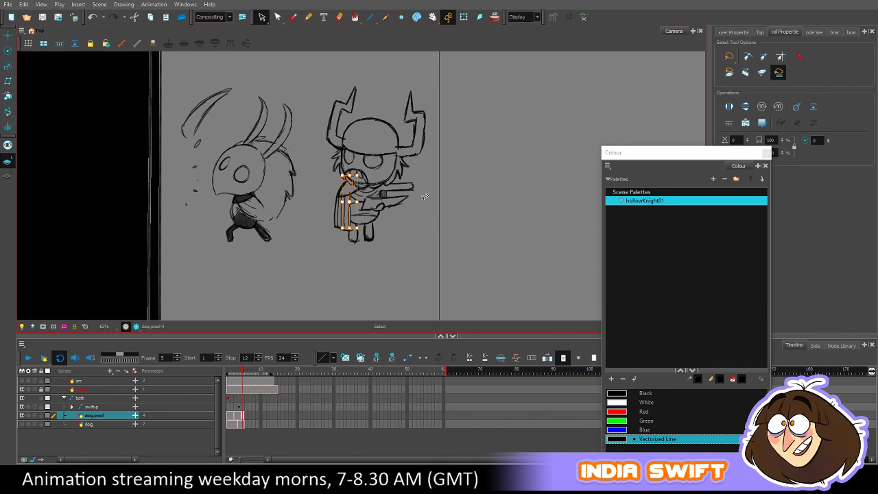
click(356, 180)
key(Escape)
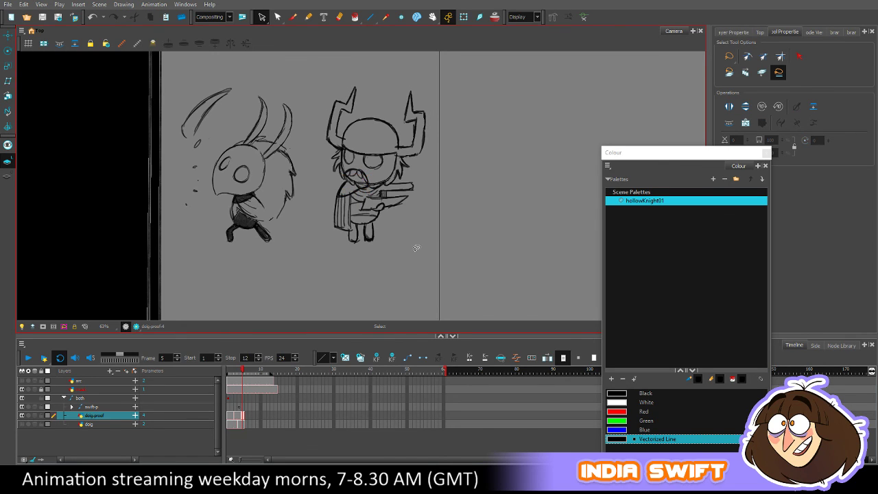
click(353, 181)
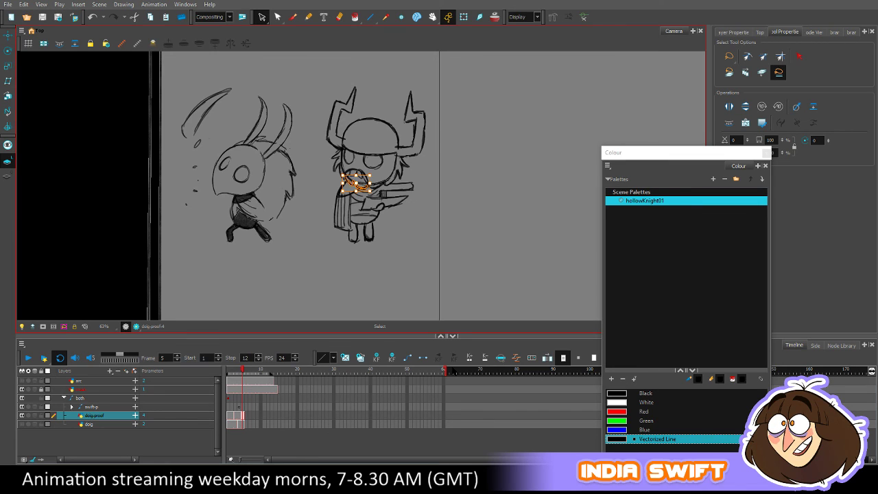
key(Escape)
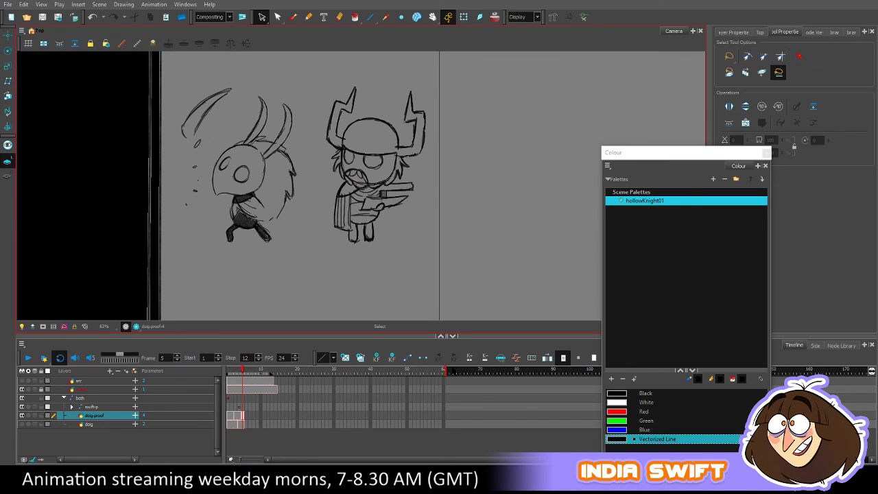
click(357, 180)
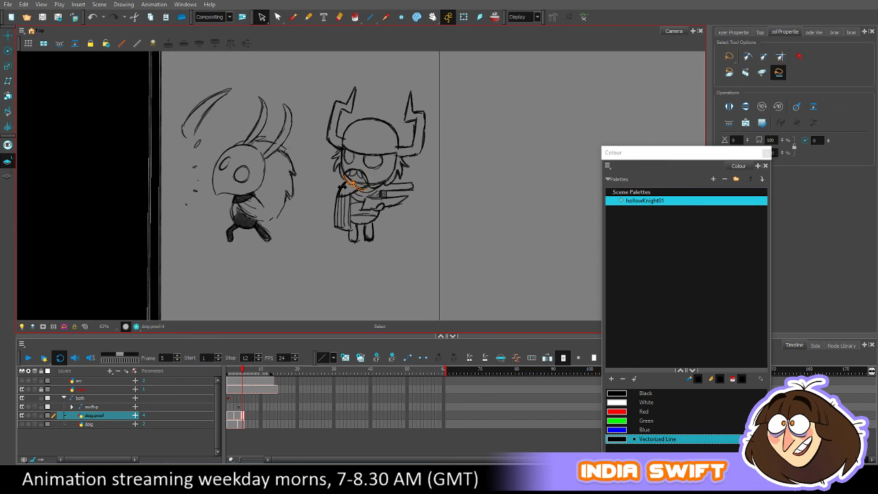
- Nudge the short chin strokes directly below the mouth on frame 5, flipping to frame 4 to compare
key(comma)
key(period)
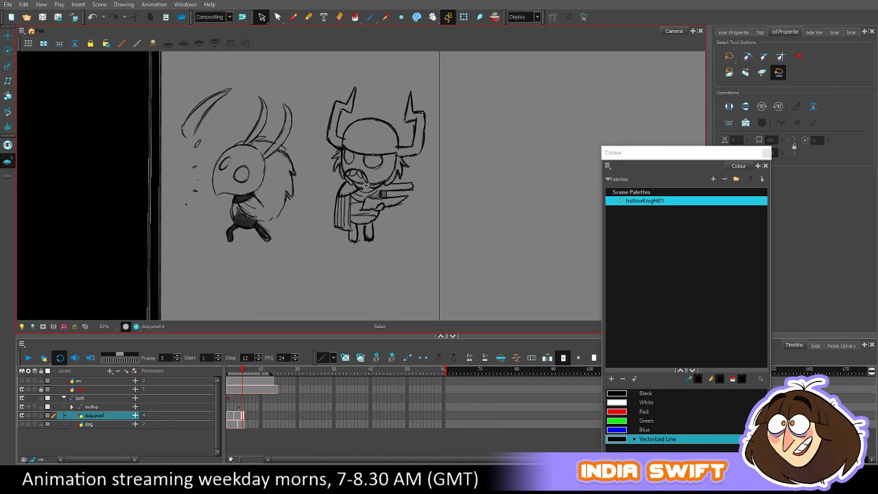
click(366, 185)
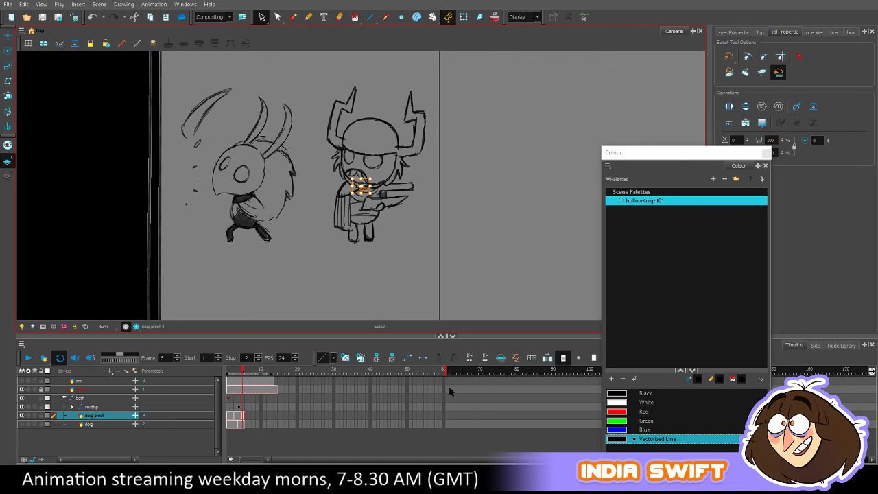
key(comma)
key(period)
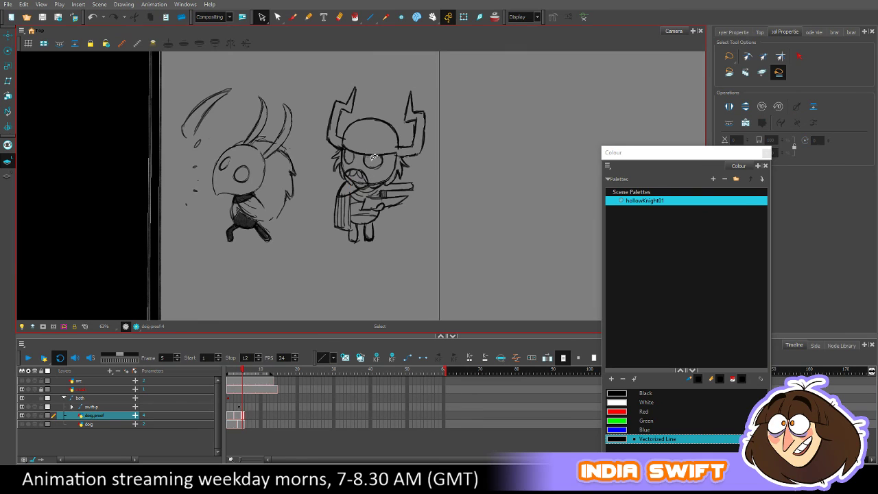
click(361, 184)
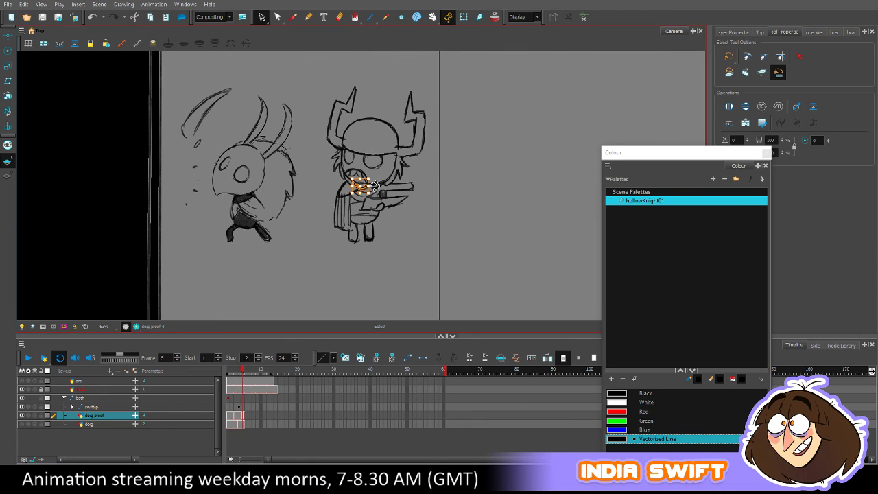
click(393, 186)
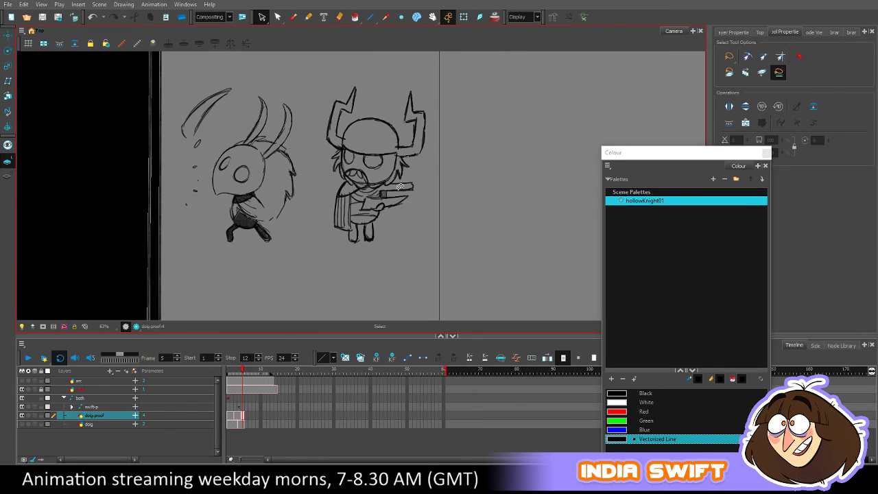
- Adjust the chin strokes on the side away from the knight on frame 5, comparing repeatedly with frame 4
click(373, 184)
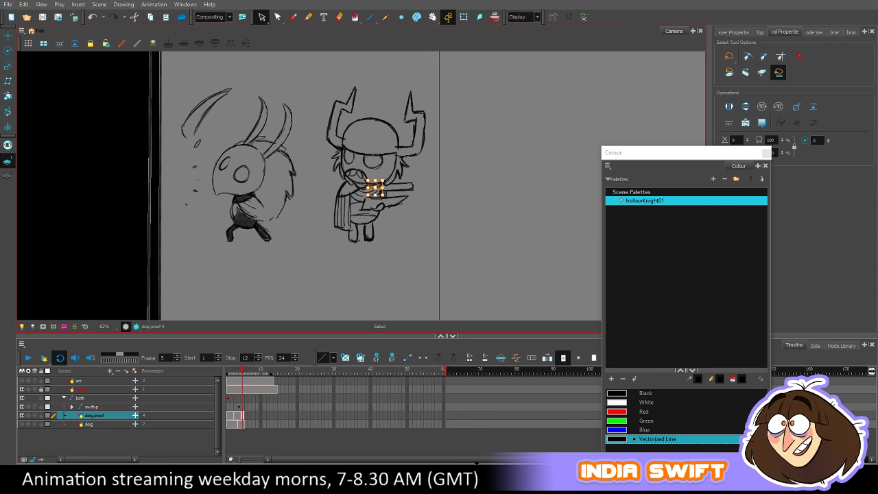
key(comma)
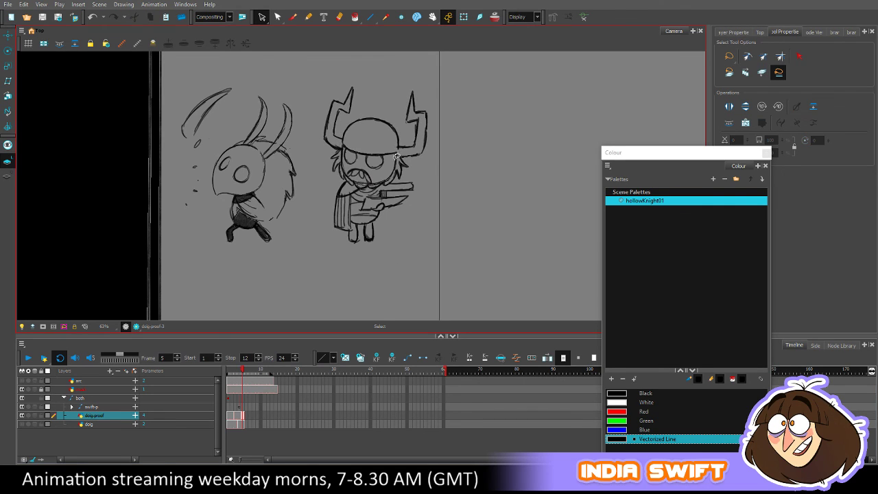
key(period)
key(comma)
click(377, 188)
key(period)
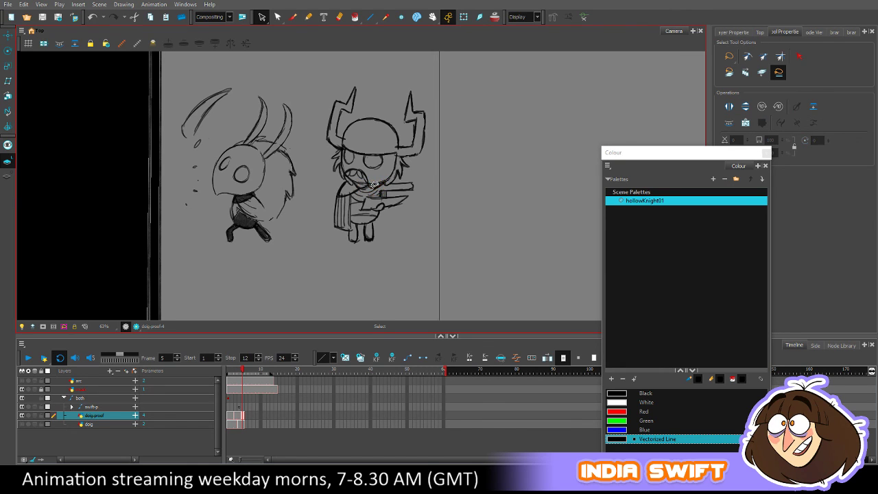
key(comma)
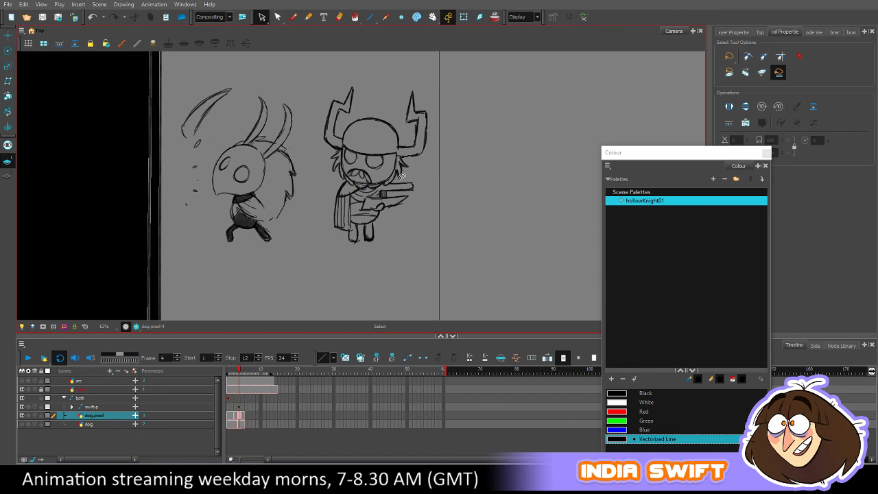
key(period)
- Shift the wider chin curve above the scarf slightly on frame 5, checking the movement against frame 4
click(370, 184)
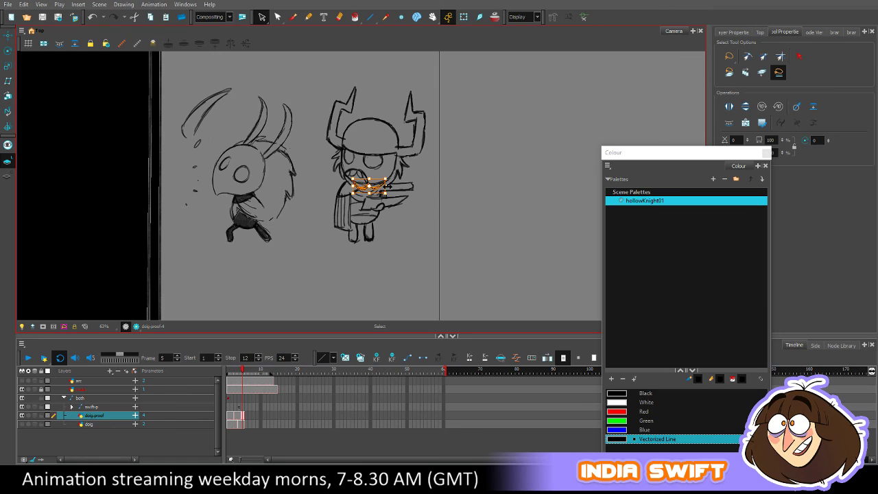
key(comma)
key(period)
key(comma)
key(period)
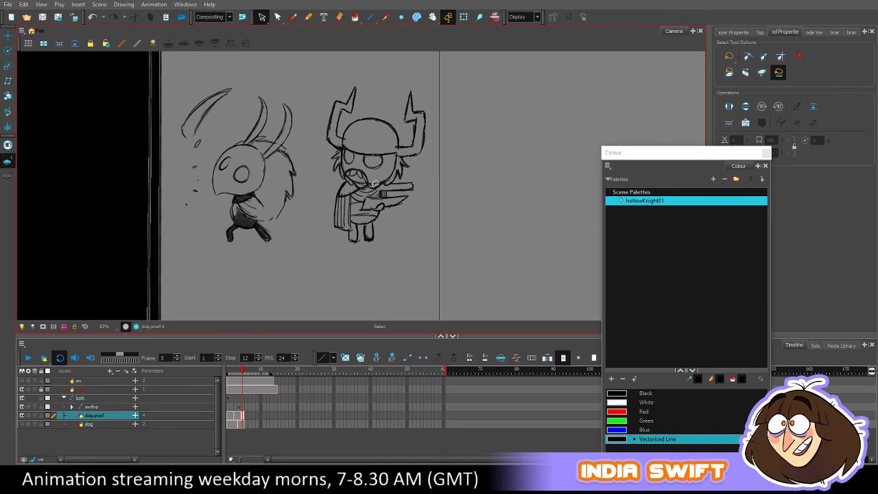
click(370, 186)
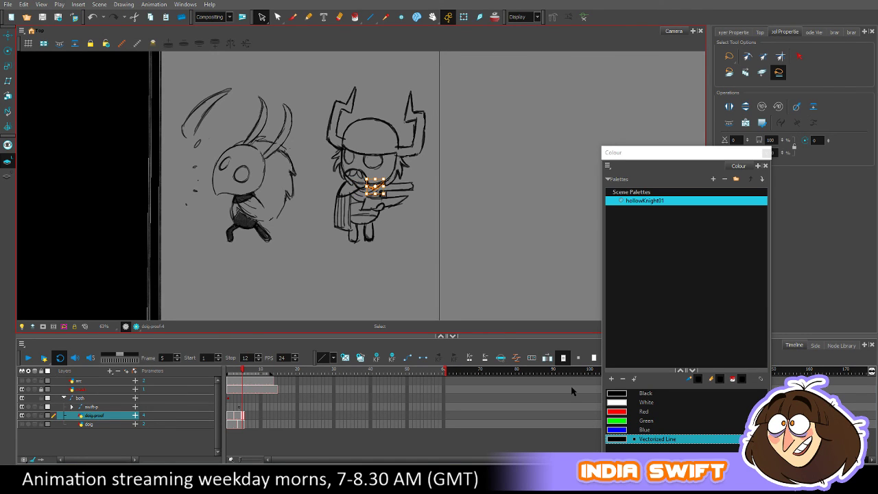
key(comma)
key(period)
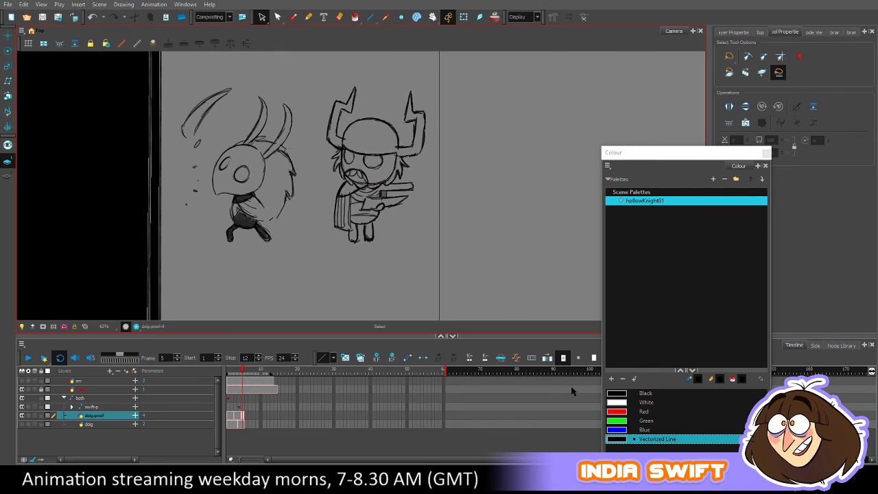
- Refine the position of the chin line between the mouth and the far jaw corner on frame 5
click(370, 185)
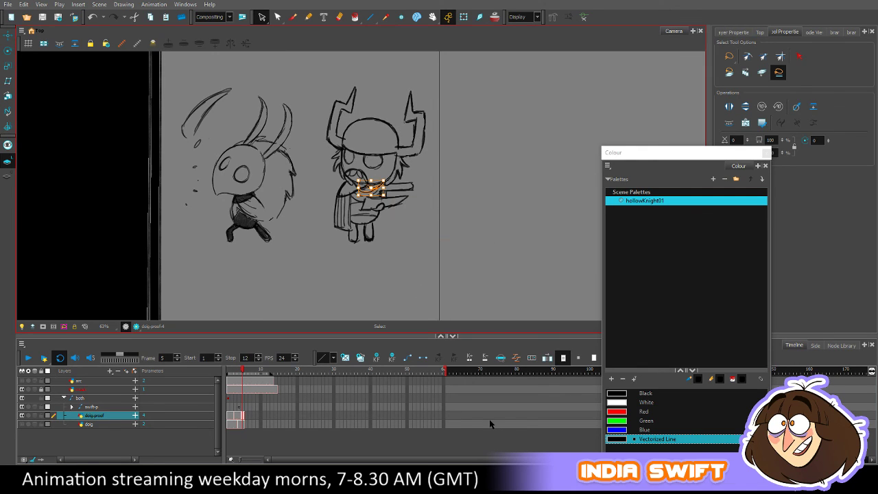
click(431, 152)
click(371, 185)
click(426, 236)
key(.)
click(372, 187)
key(Escape)
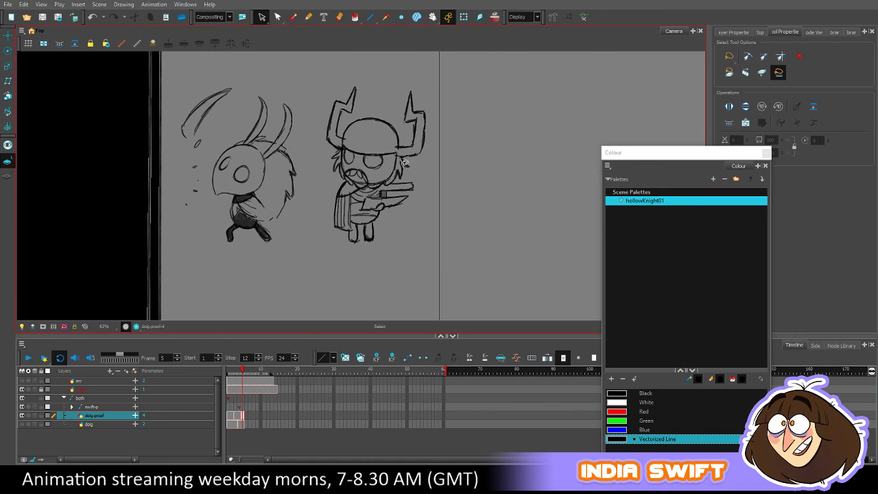
- Readjust the central chin strokes under the mouth on frame 5, comparing them with frame 4
click(367, 187)
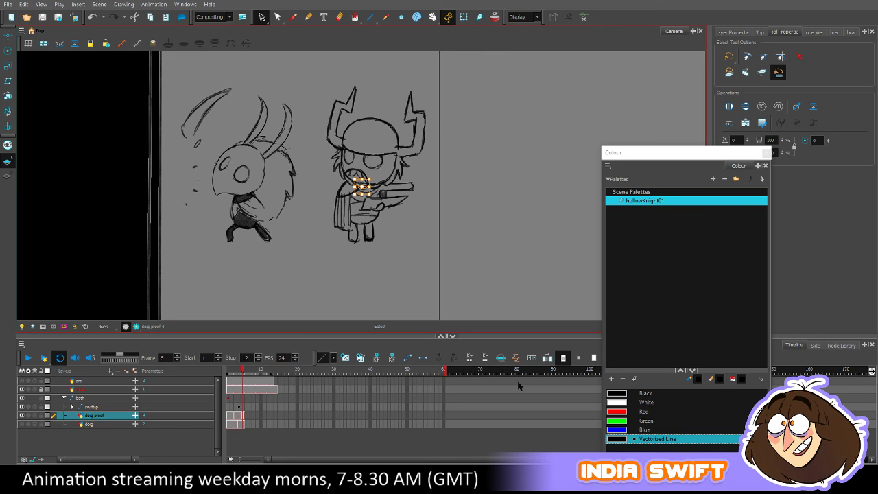
key(Escape)
key(comma)
key(period)
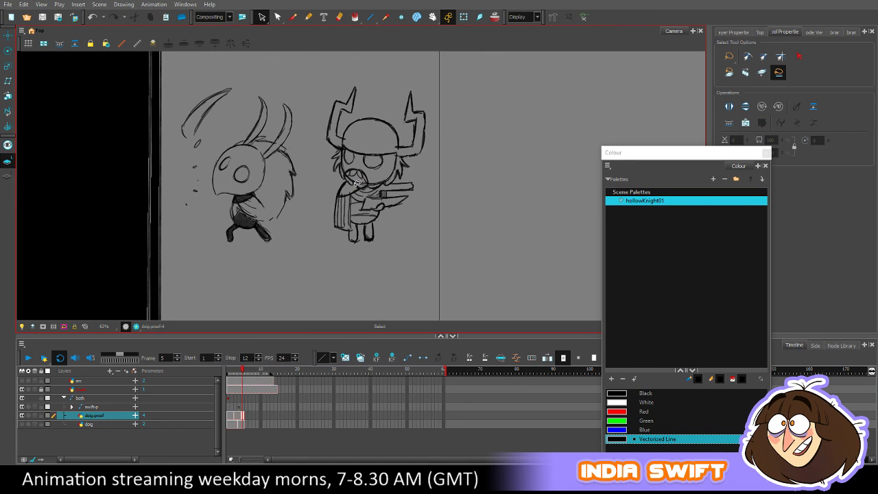
click(370, 189)
key(Escape)
- Nudge the small jaw strokes at the knight-side corner of the mouth on frame 5
click(354, 179)
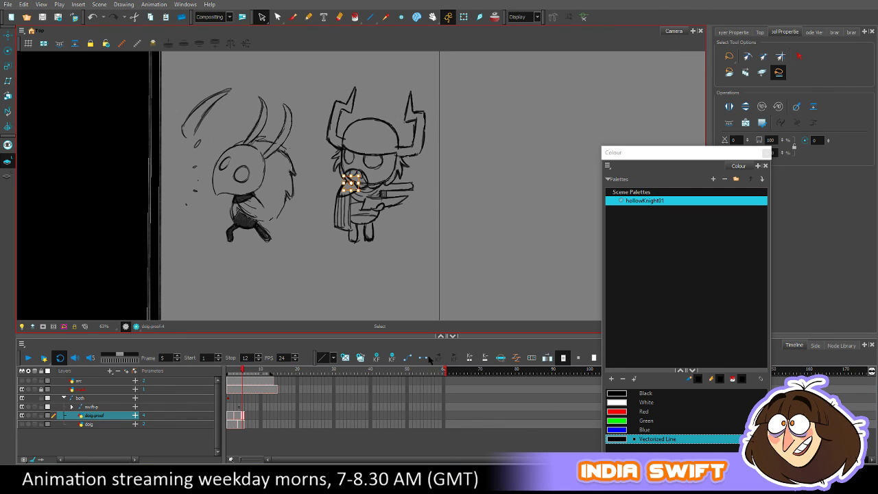
click(450, 159)
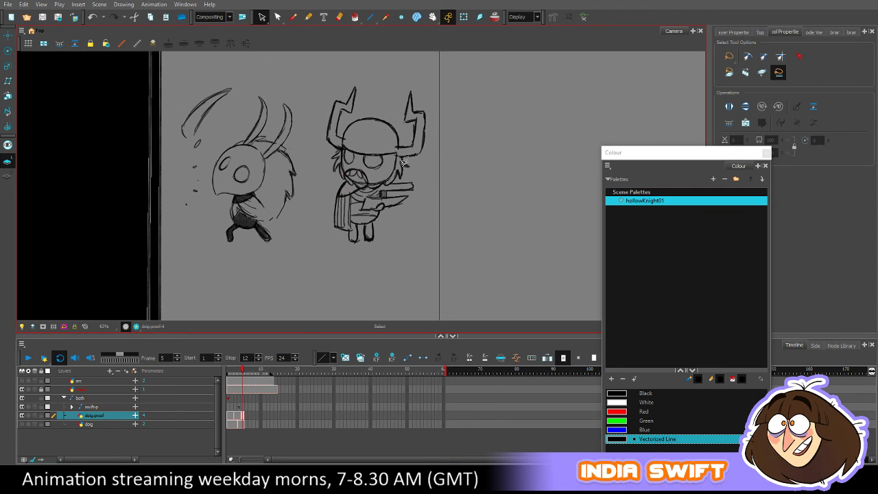
click(350, 182)
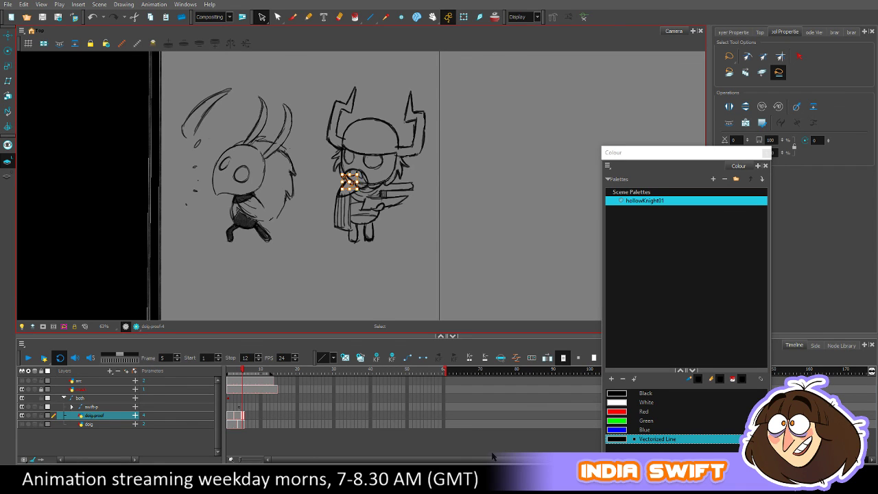
key(Escape)
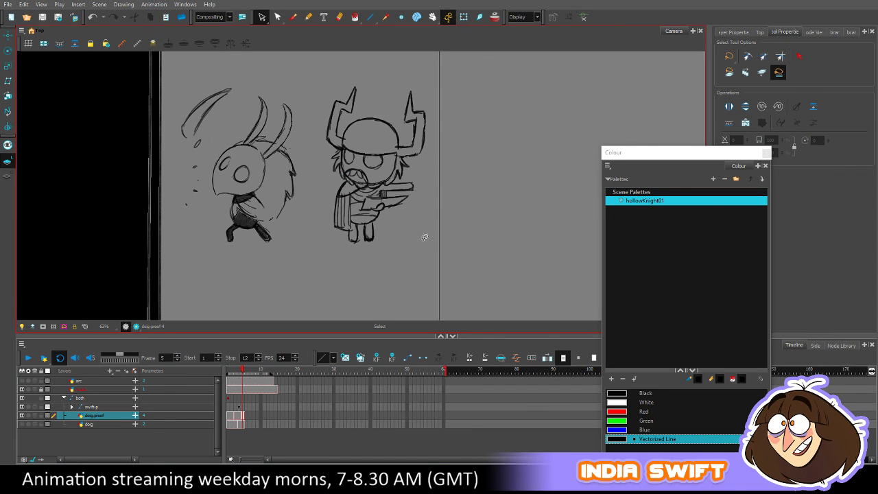
- Shift the whole helmeted head slightly toward the knight on frame 5, comparing its position with frame 4
click(245, 370)
mouse_move(242, 369)
mouse_down()
mouse_move(229, 373)
mouse_move(244, 375)
mouse_up()
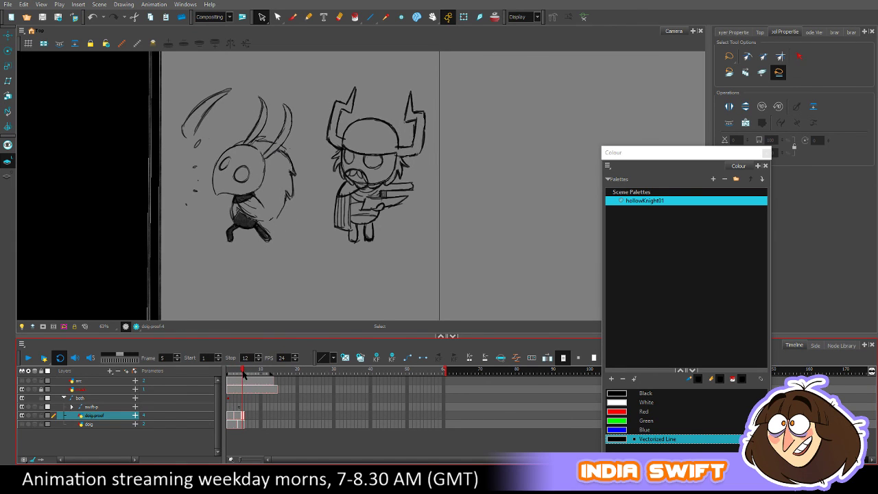
mouse_move(402, 176)
mouse_down()
mouse_move(340, 77)
mouse_move(410, 163)
mouse_move(376, 179)
mouse_move(396, 190)
mouse_up()
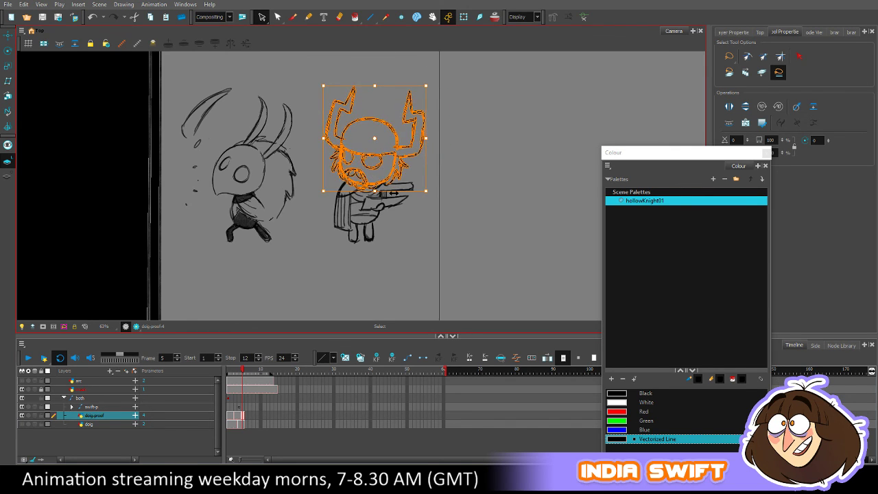
key(comma)
key(period)
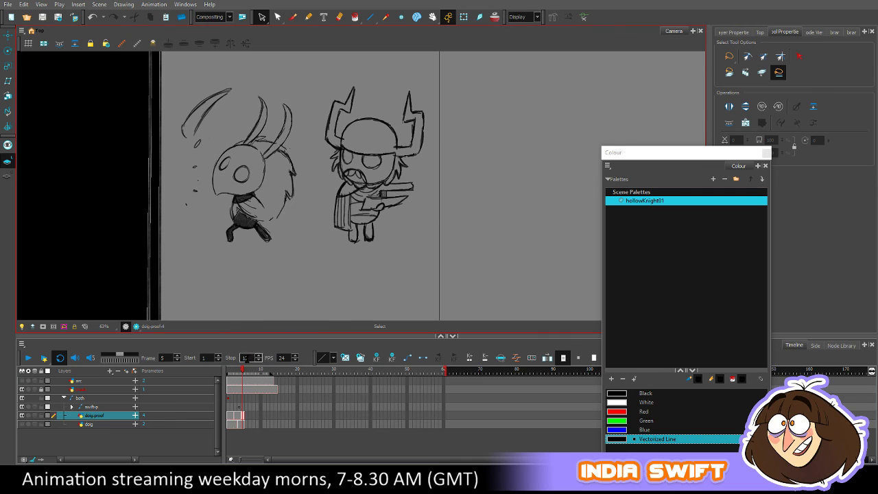
drag(243, 373, 242, 375)
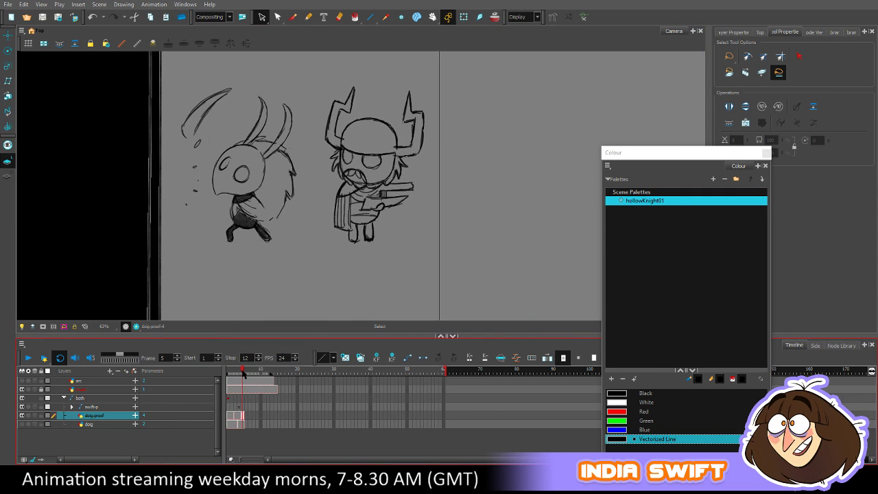
- Adjust the scarf strokes under the chin and the small strokes above the gun arm on frame 5, comparing with frame 4
click(370, 186)
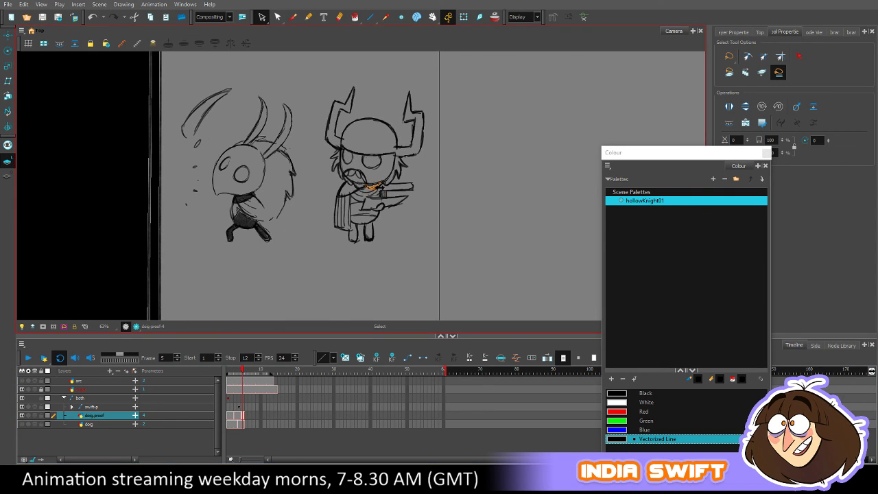
key(comma)
key(period)
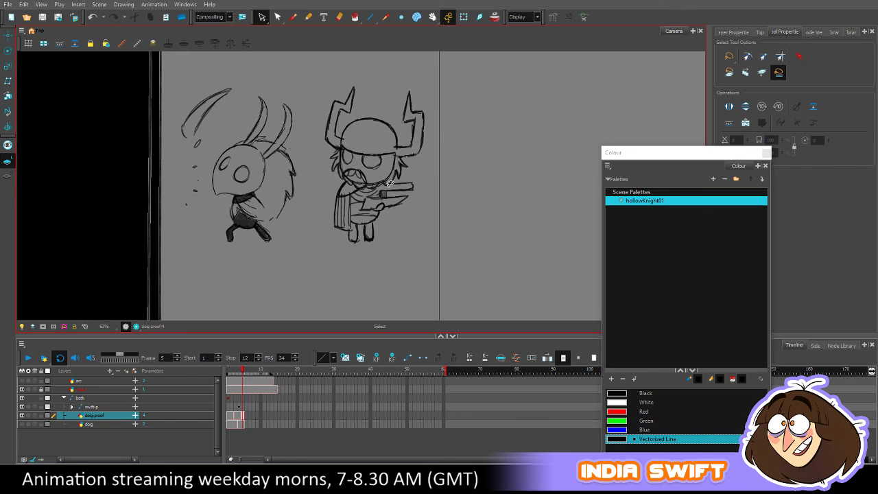
click(388, 182)
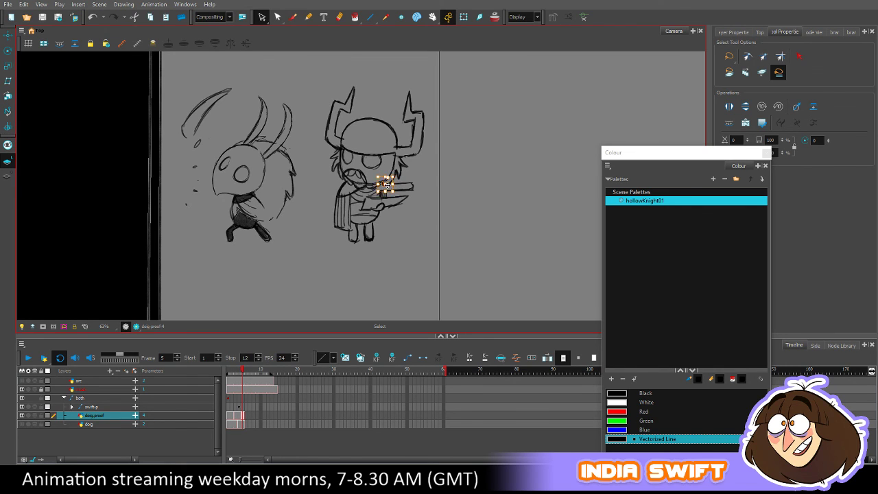
key(Delete)
click(392, 181)
click(430, 170)
click(385, 185)
key(Delete)
key(comma)
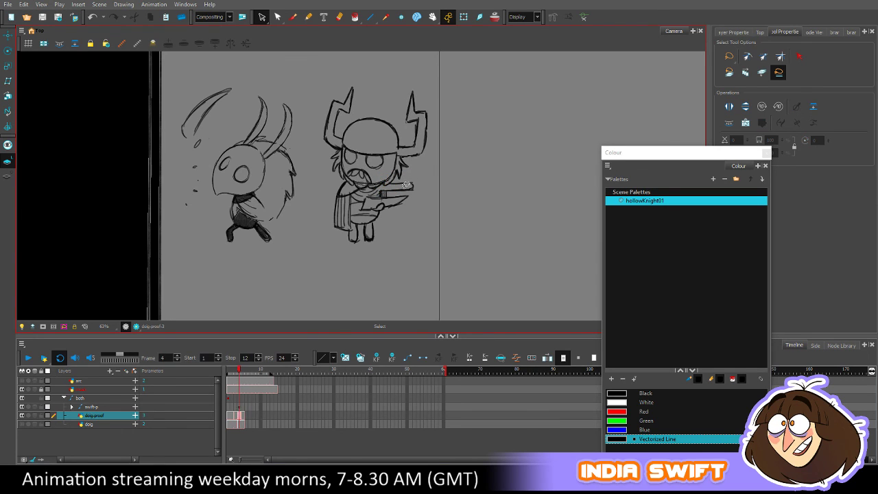
- Readjust the small stroke cluster between the jaw and the gun arm on frame 5, checking it against frame 4
key(period)
click(386, 186)
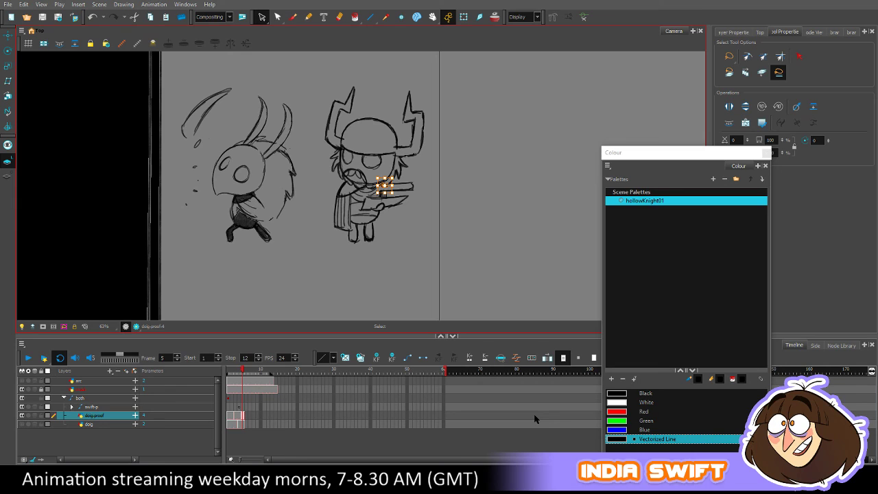
key(Delete)
key(comma)
key(period)
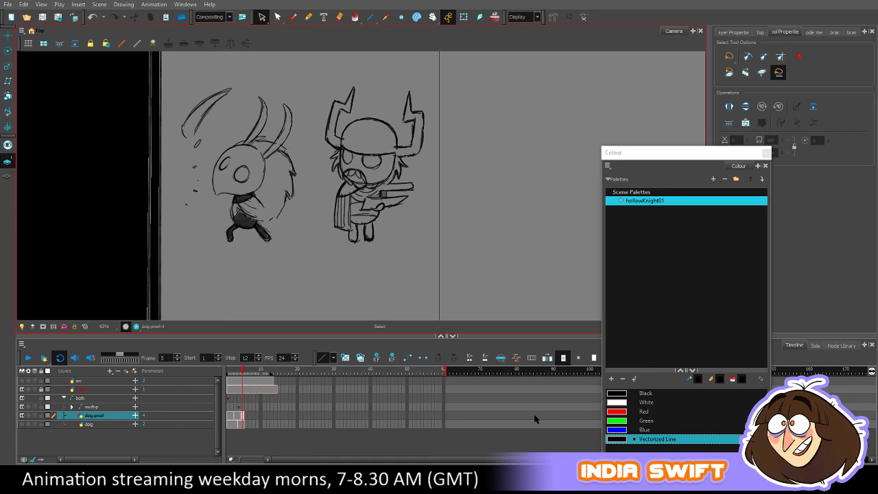
- Compare the horned character's drawings on frames 4 and 5
click(293, 18)
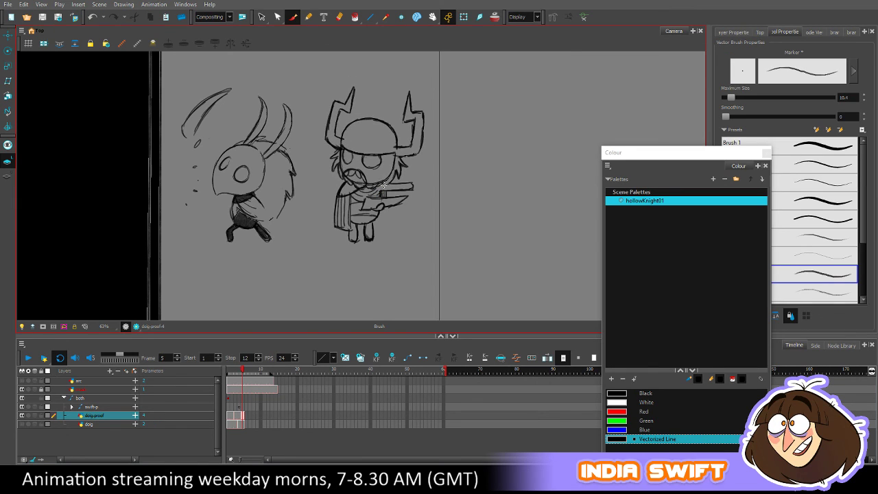
key(comma)
key(period)
click(241, 373)
mouse_move(241, 374)
mouse_down()
mouse_move(231, 373)
mouse_move(249, 372)
mouse_move(232, 373)
mouse_move(239, 371)
mouse_up()
key(period)
- Adjust the helmet dome's edge strokes on the side away from the knight on frame 5
click(261, 16)
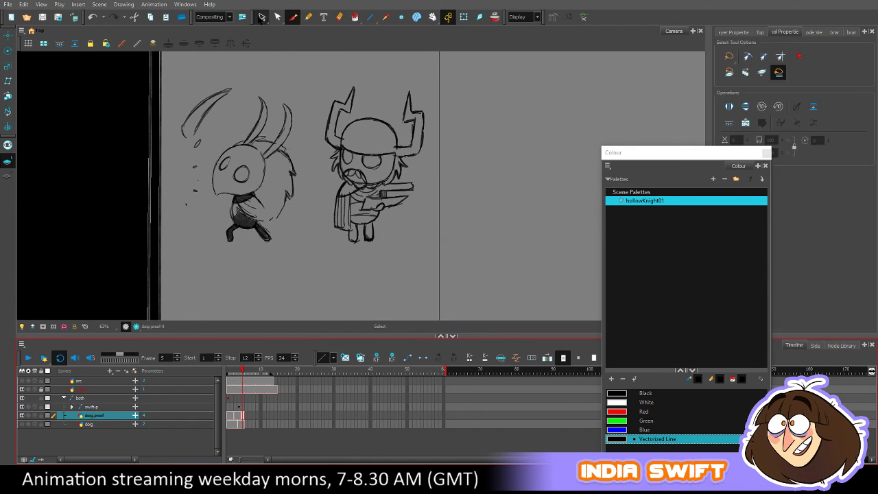
click(398, 132)
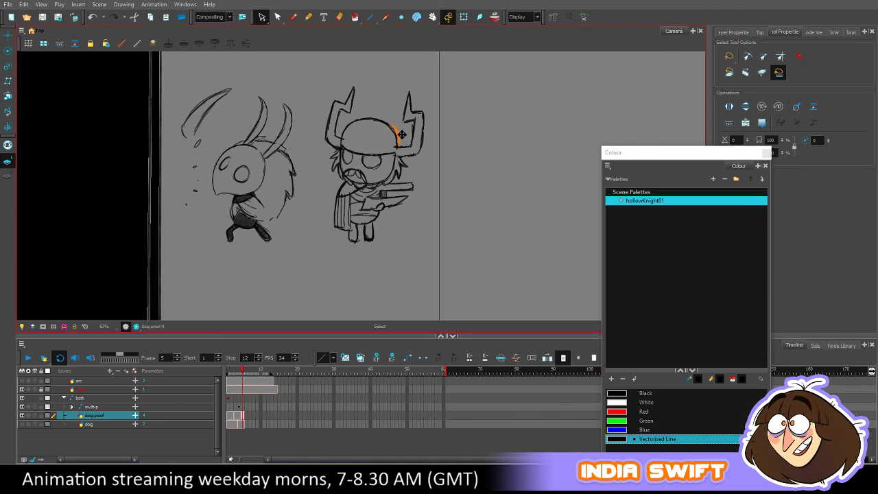
key(Delete)
click(380, 123)
key(Delete)
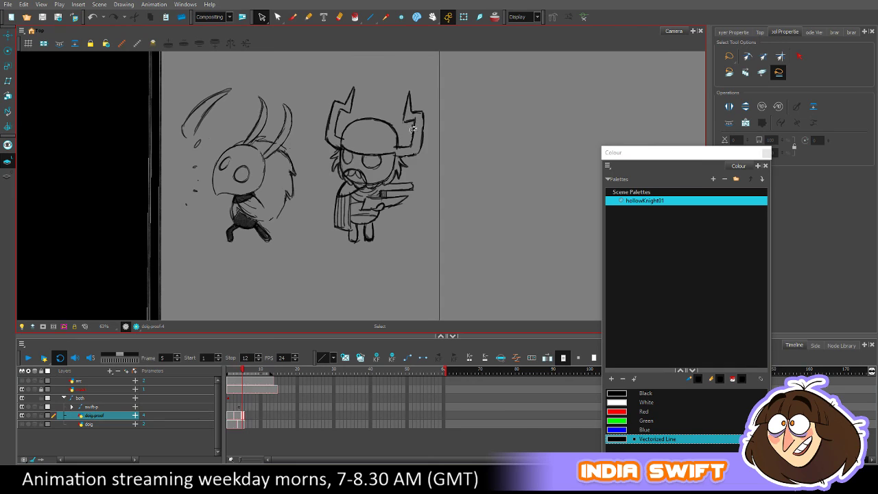
- Refine the crown line of the helmet and its upper far-side curve on frame 5
click(375, 121)
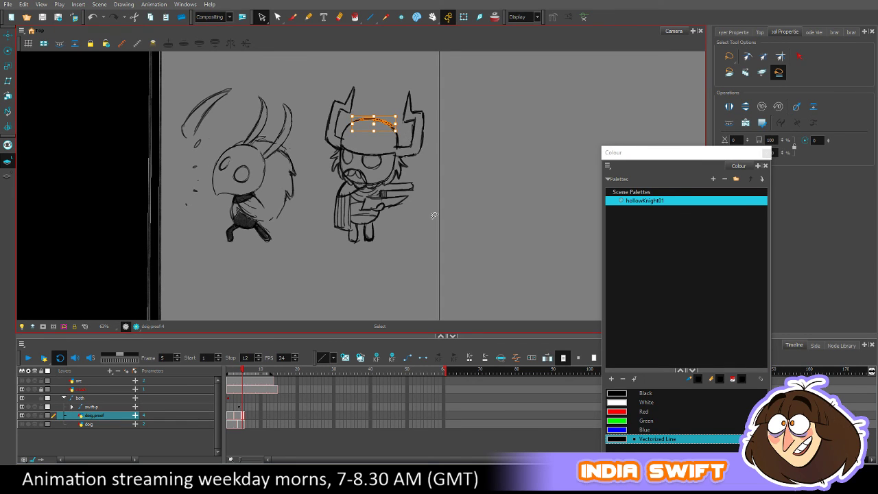
click(434, 215)
drag(405, 106, 418, 136)
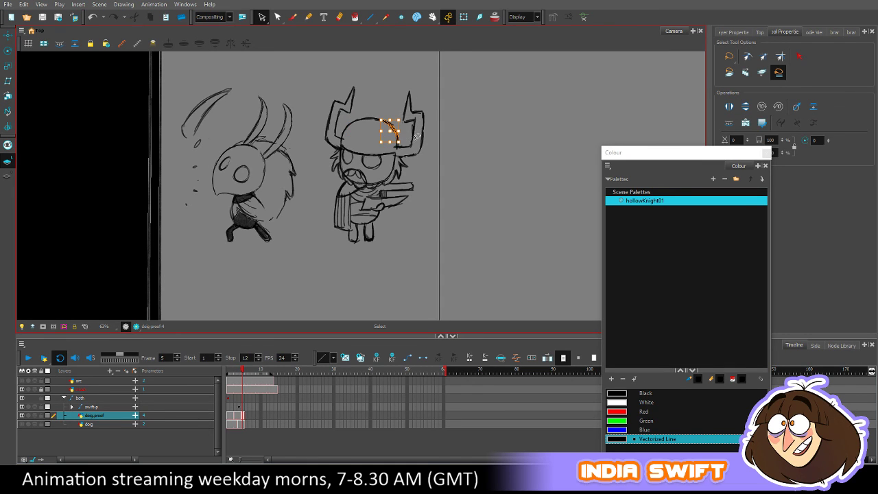
click(427, 153)
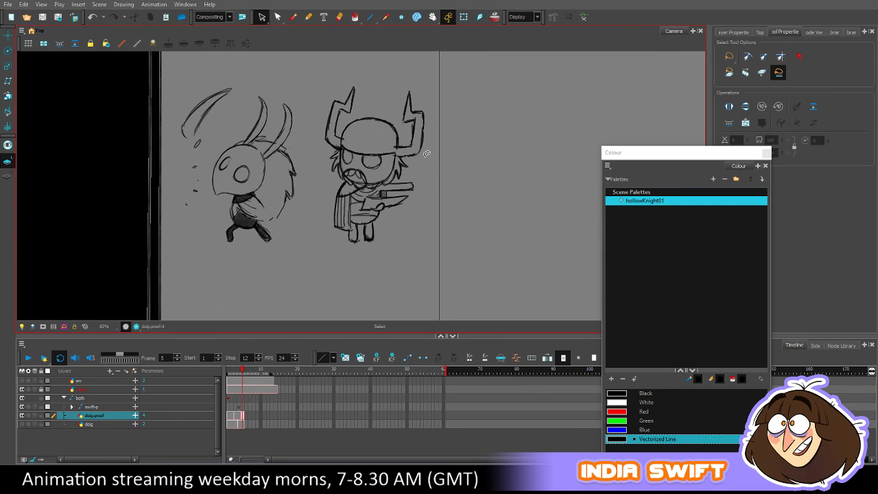
- Nudge the helmet dome's far half slightly away from the knight on frame 5, comparing it with frame 4
mouse_move(402, 107)
mouse_down()
mouse_move(388, 121)
mouse_move(398, 138)
mouse_up()
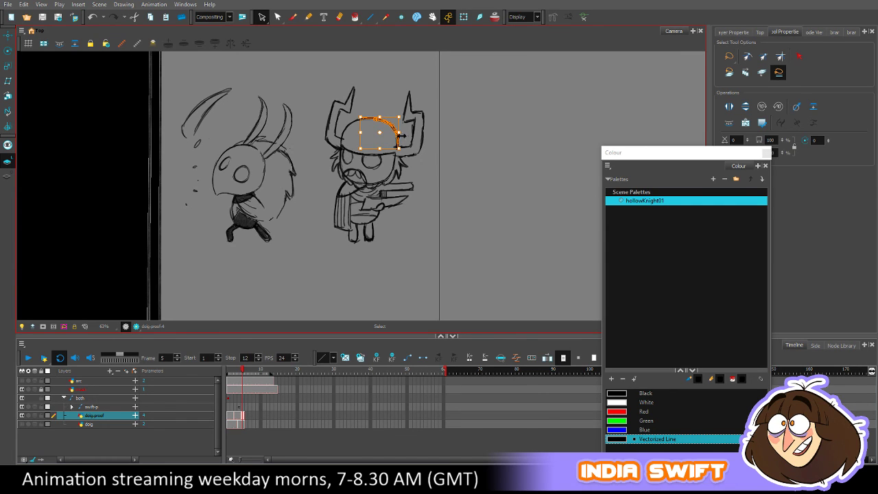
click(424, 140)
click(401, 136)
key(Right)
key(Right)
key(Escape)
key(comma)
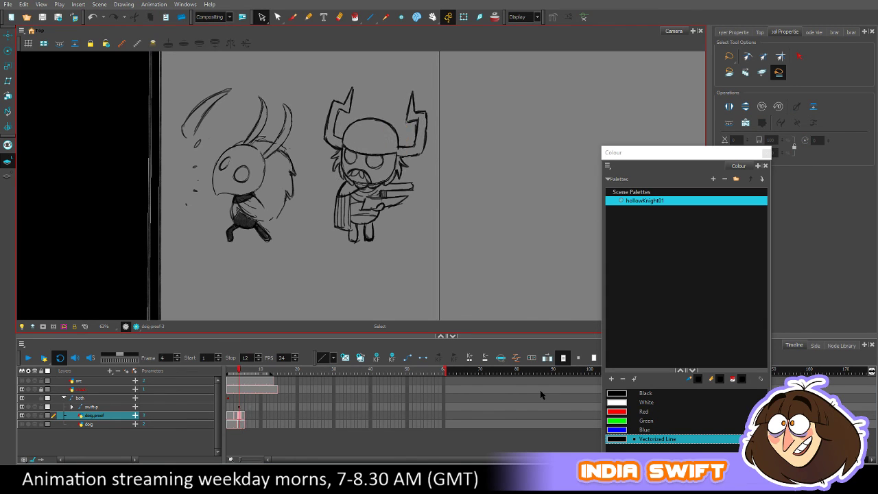
key(period)
- Try another adjustment of the helmet dome's upper arc on frame 5, and undo it
click(388, 121)
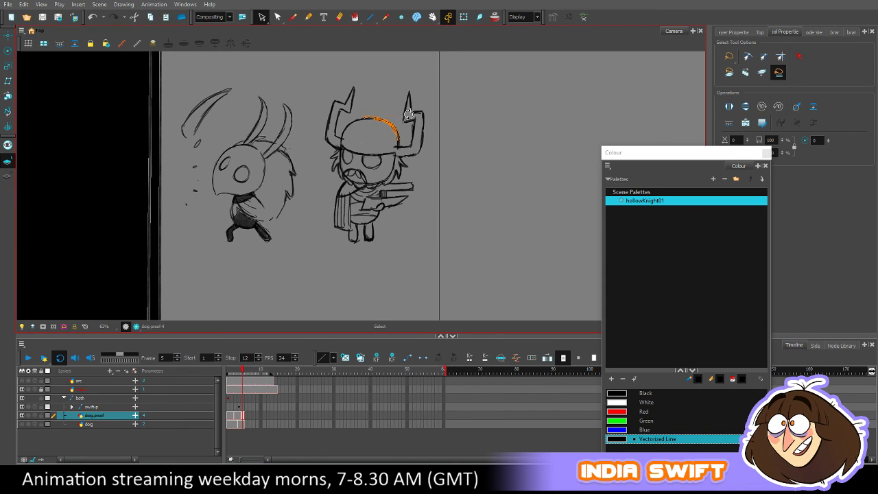
click(429, 146)
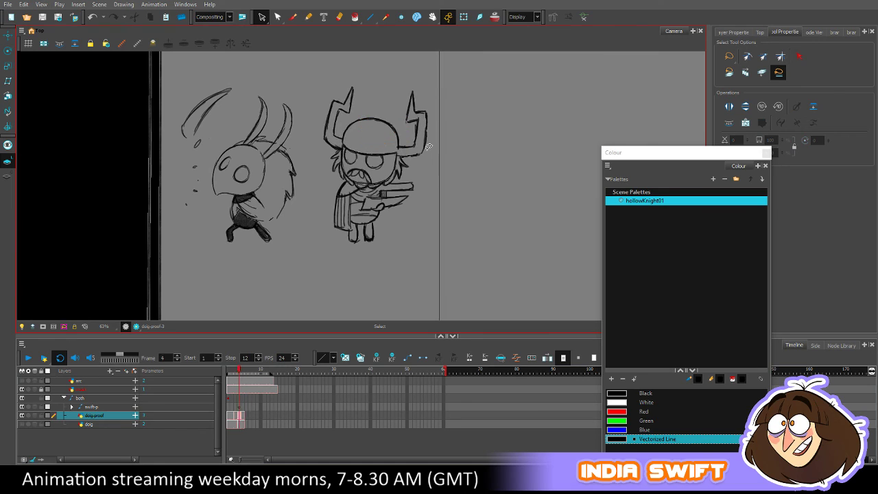
click(382, 124)
click(386, 106)
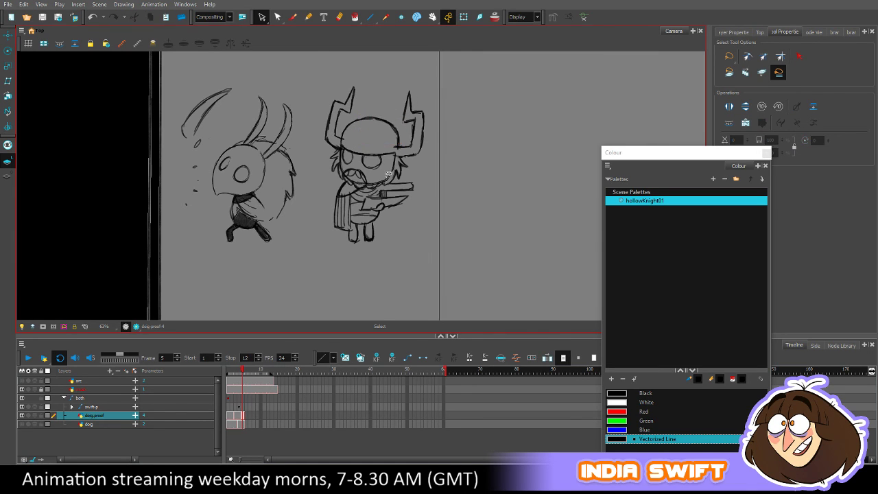
drag(387, 106, 365, 110)
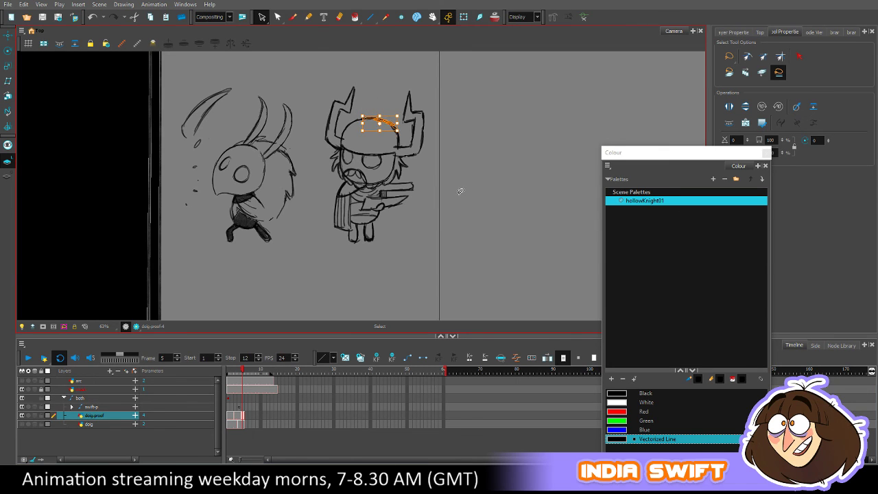
key(Delete)
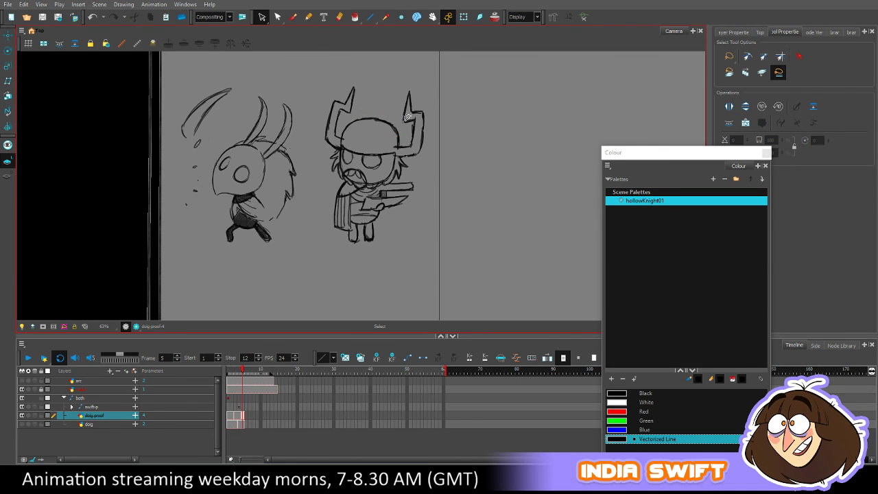
key(ctrl+z)
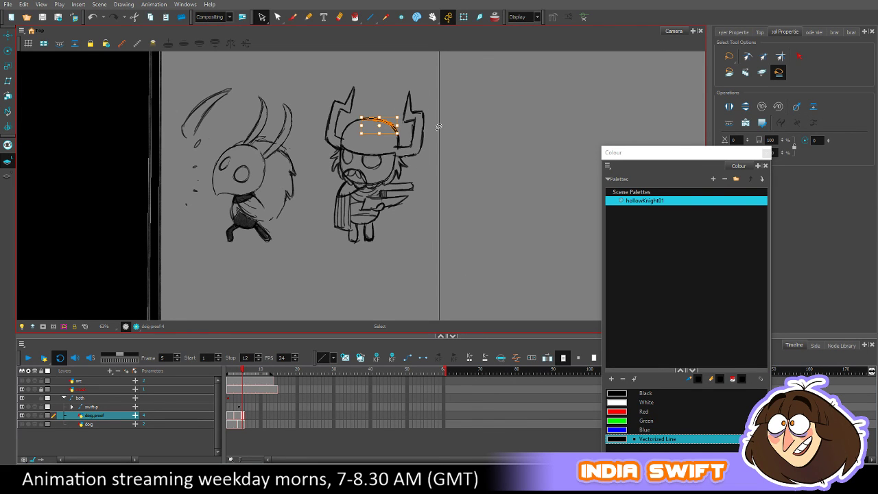
key(ctrl+z)
key(ctrl+shift+z)
- Fine-tune the position of the helmet's crown and far-side arc on frame 5, checking the movement against frame 4
mouse_move(383, 125)
mouse_down()
mouse_move(392, 112)
mouse_move(404, 151)
mouse_move(402, 141)
mouse_move(415, 137)
mouse_up()
key(comma)
key(period)
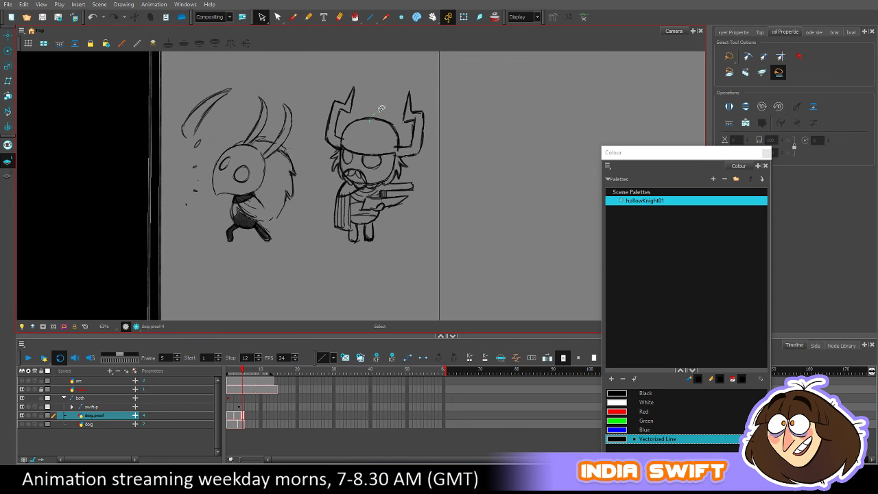
click(424, 118)
click(370, 117)
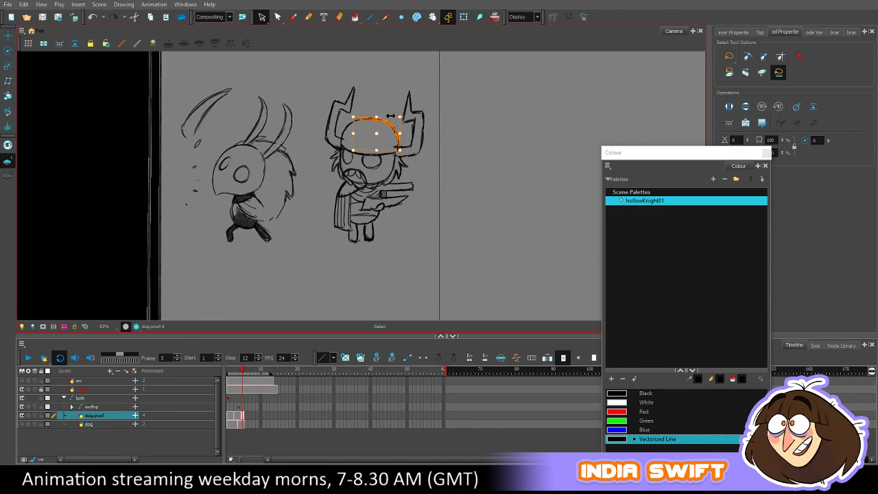
key(Escape)
key(comma)
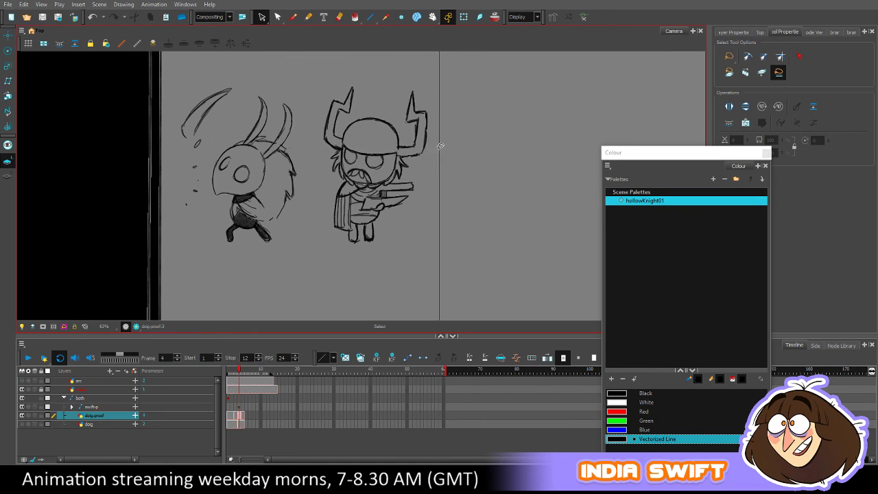
- Flip through frames 2 to 5 to compare the helmet dome, and adjust its far-side arc on frame 3
key(period)
key(comma)
key(period)
key(comma)
key(comma)
key(comma)
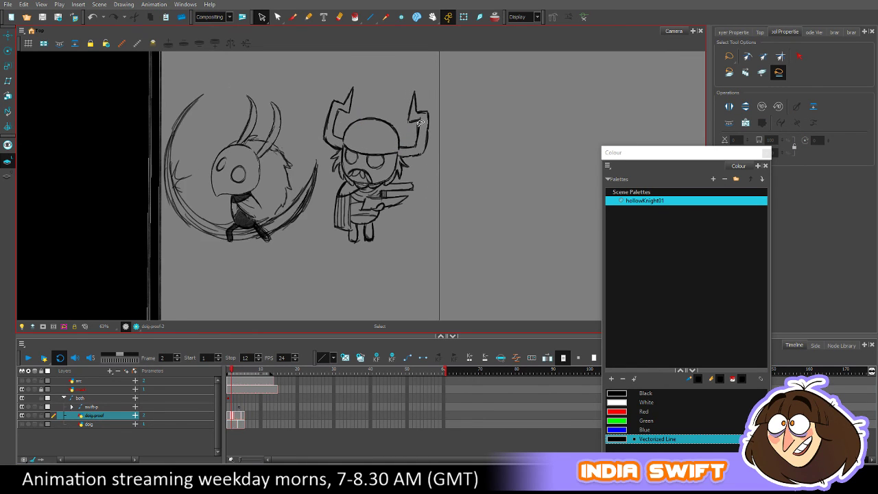
key(period)
click(387, 131)
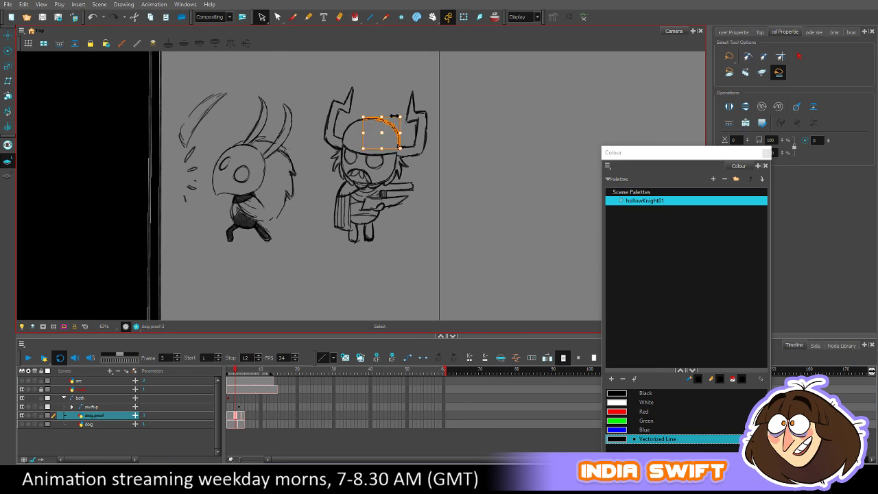
key(Escape)
- Readjust the helmet dome's far-side curve down to the brim on frame 3, comparing it with the neighbouring frames
key(period)
key(period)
key(comma)
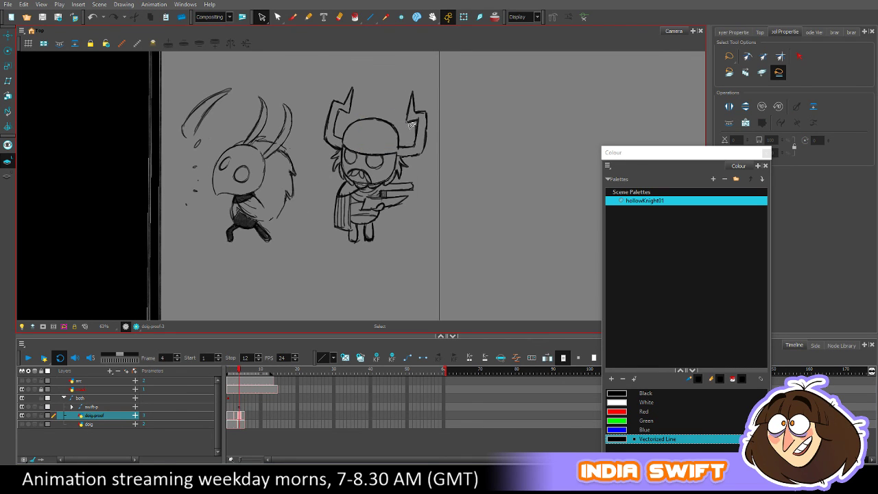
key(comma)
key(comma)
key(period)
drag(401, 119, 376, 125)
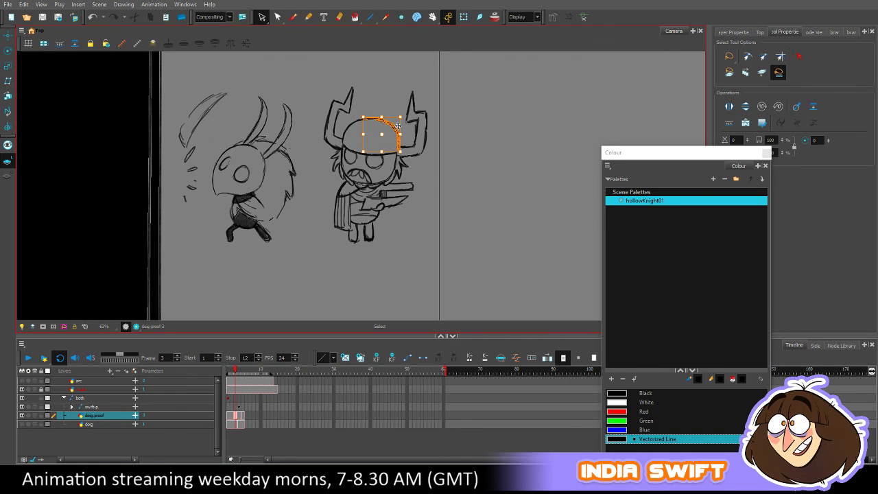
key(period)
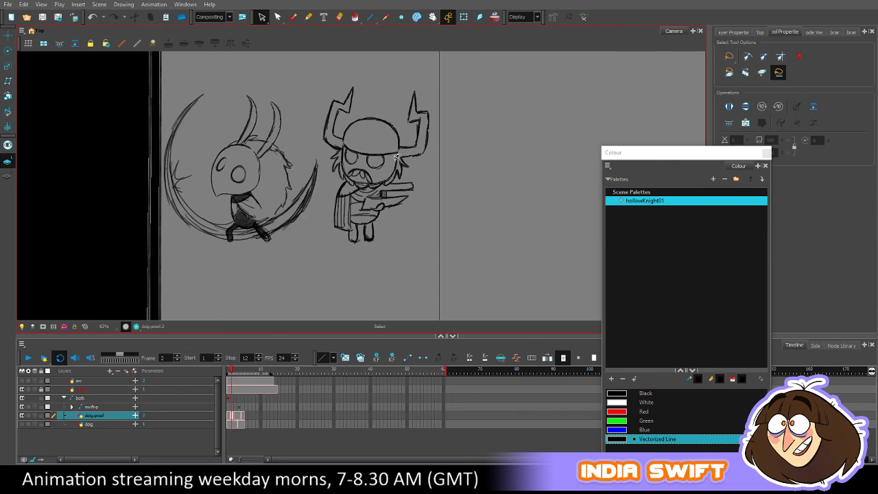
- Refine the helmet's crown line on frame 3, flipping between frames 2 and 3 to check the line boil
key(comma)
mouse_move(380, 121)
mouse_down()
mouse_move(367, 137)
mouse_move(388, 137)
mouse_up()
click(380, 115)
key(Escape)
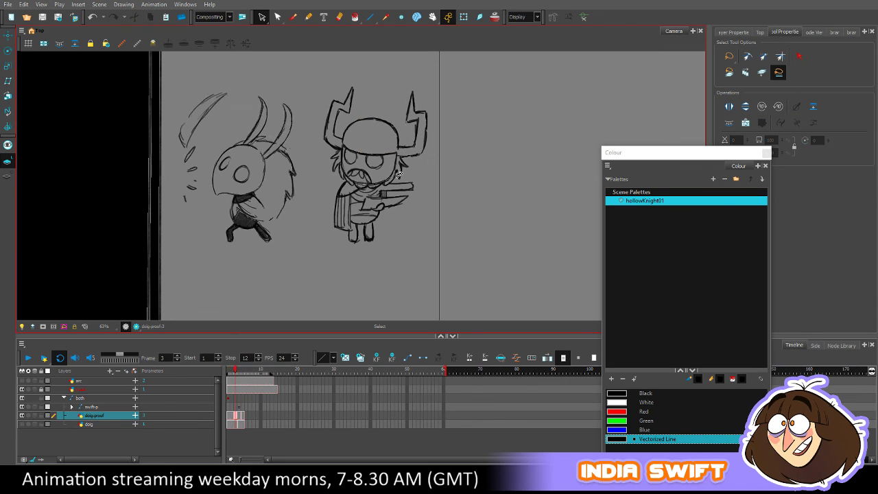
key(comma)
key(period)
key(comma)
key(period)
key(comma)
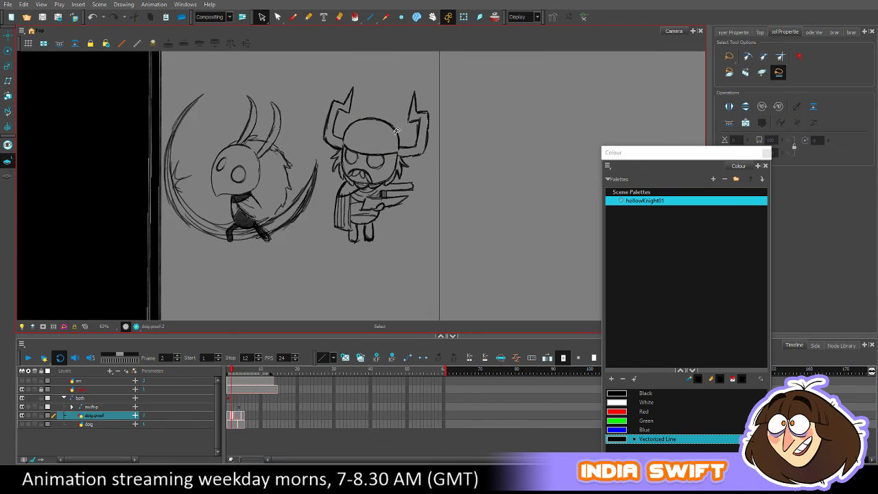
- Nudge the helmet dome's far-side curve near the horn on frame 3, flipping against frame 2 to check the movement
key(period)
drag(402, 123, 413, 138)
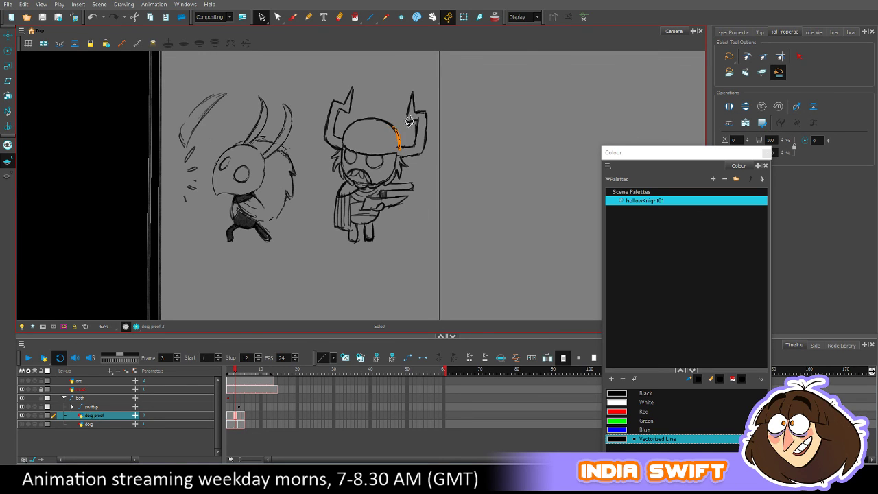
key(comma)
key(period)
key(comma)
key(period)
key(comma)
key(period)
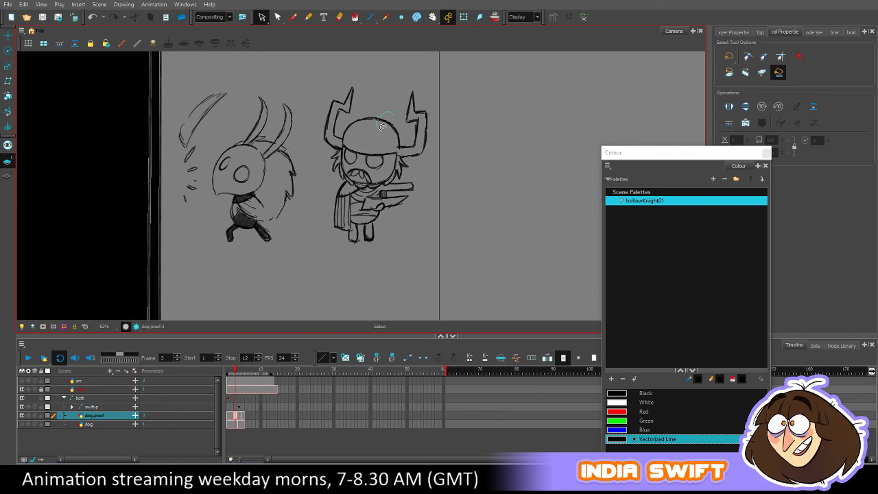
- Refine the helmet's arc from the crown to the far-side brim on frame 3, comparing it with frame 2
drag(382, 126, 405, 121)
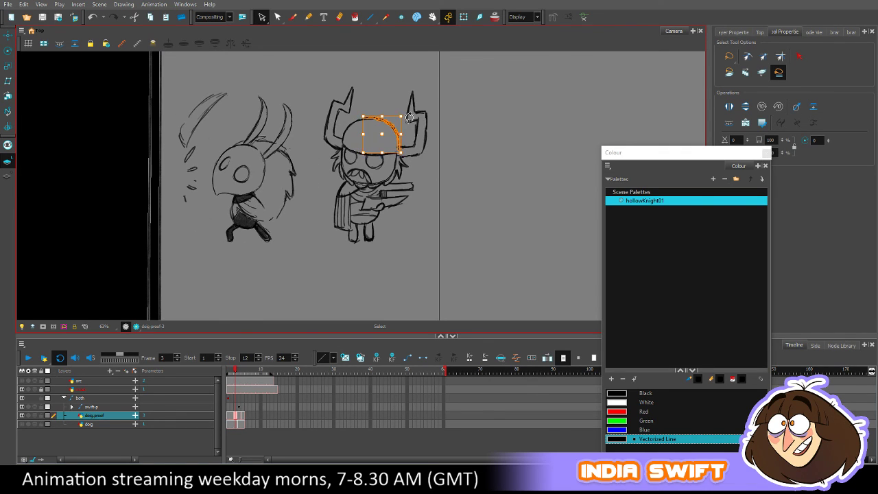
click(439, 240)
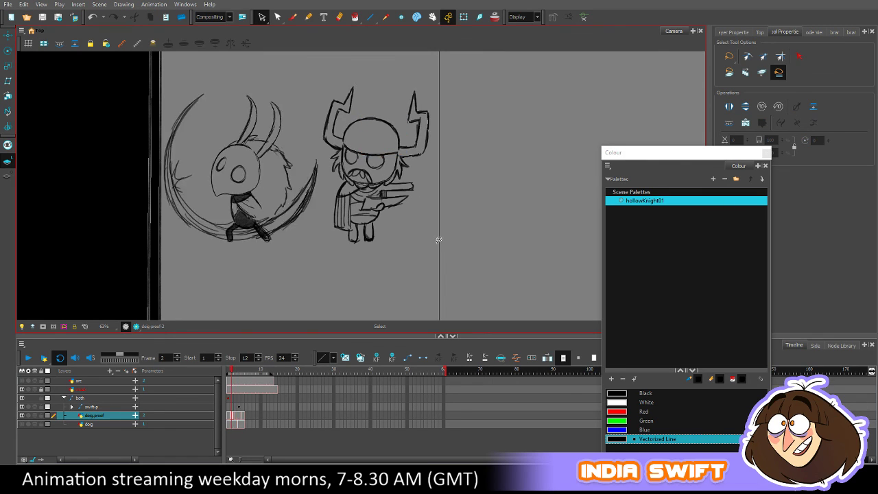
drag(395, 111, 401, 120)
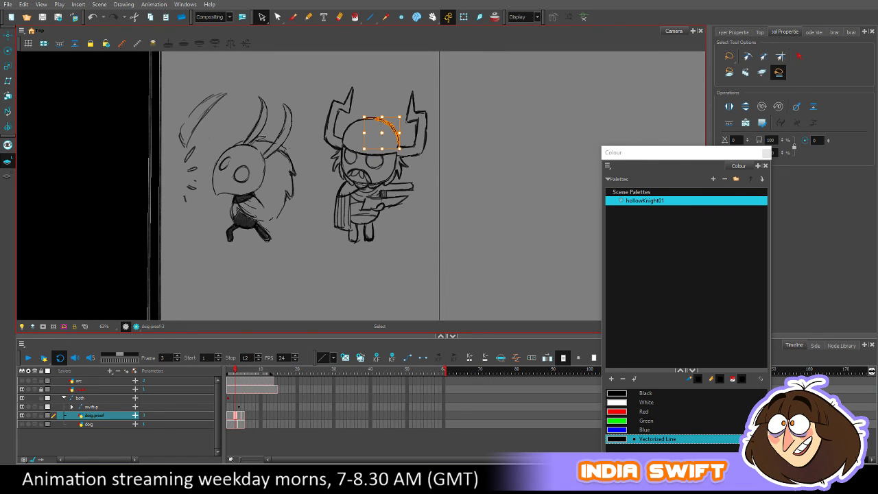
key(Escape)
key(comma)
key(period)
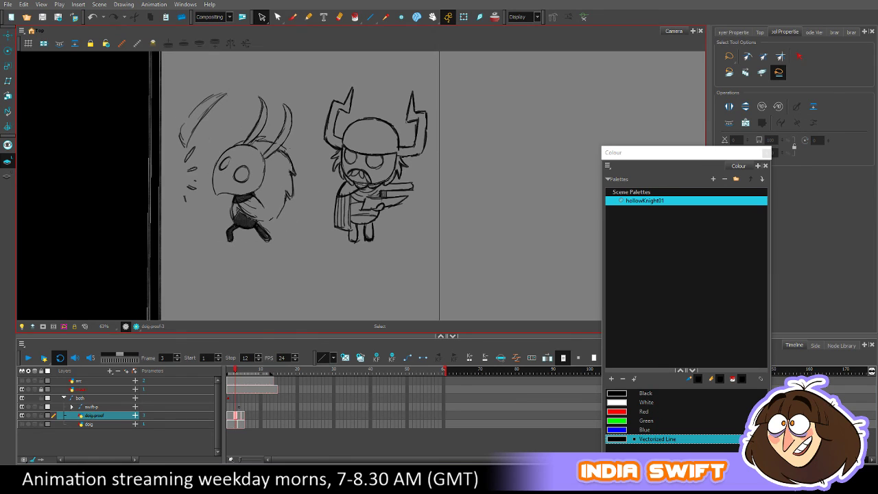
- Adjust the helmet's crown and far-side arc on frame 5 to follow the preceding drawings
key(period)
key(period)
key(comma)
key(period)
drag(394, 111, 417, 141)
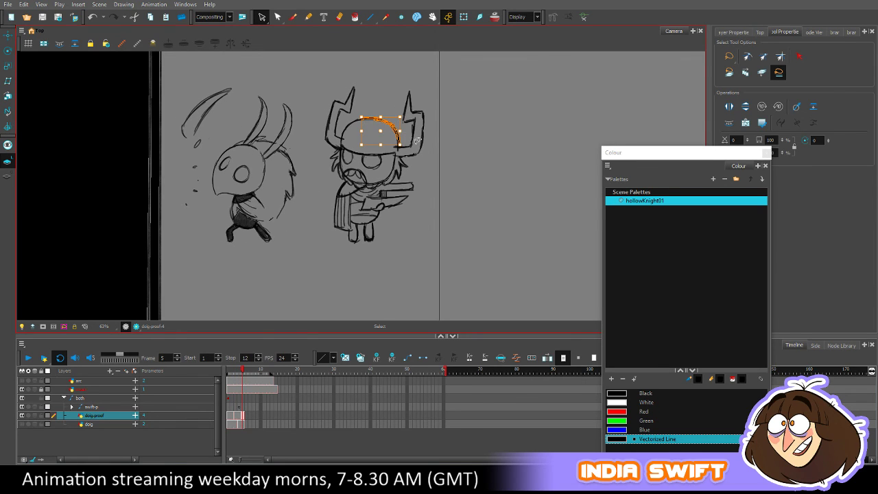
key(Escape)
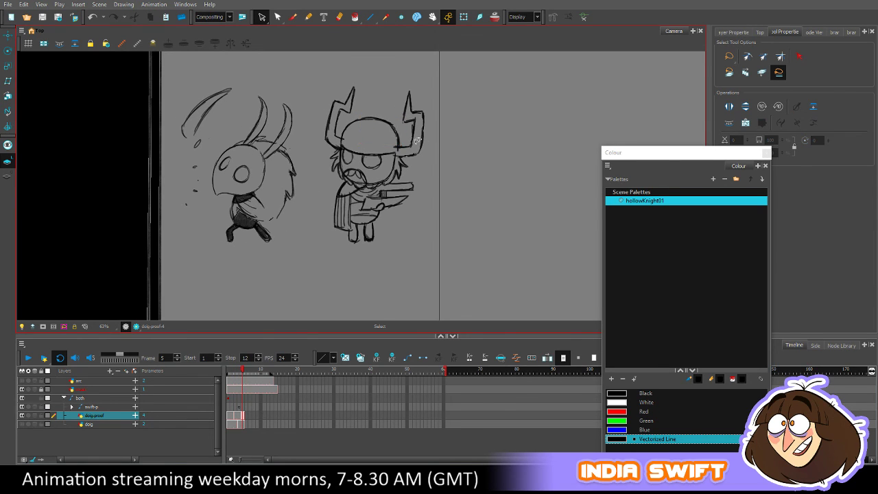
- Flip back and forth through frames 2 to 5 to examine the line boil on the helmet dome
key(comma)
key(comma)
key(comma)
key(period)
key(period)
key(period)
key(period)
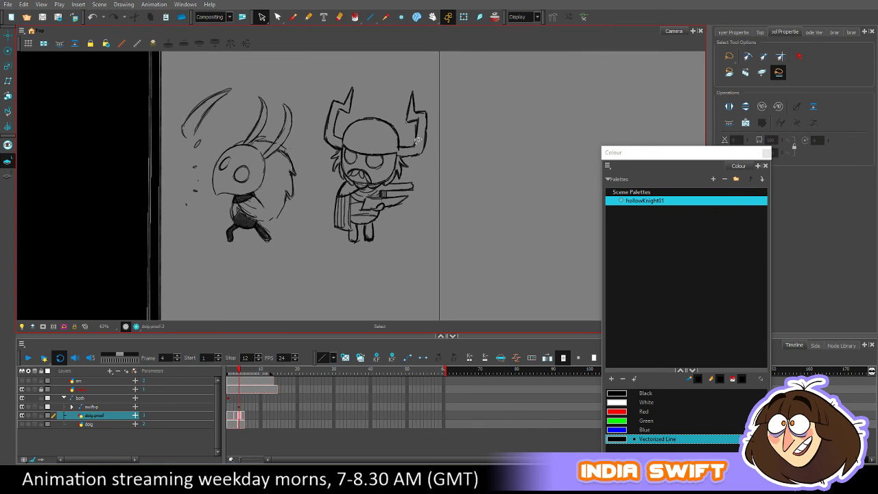
key(comma)
key(comma)
key(comma)
key(period)
key(period)
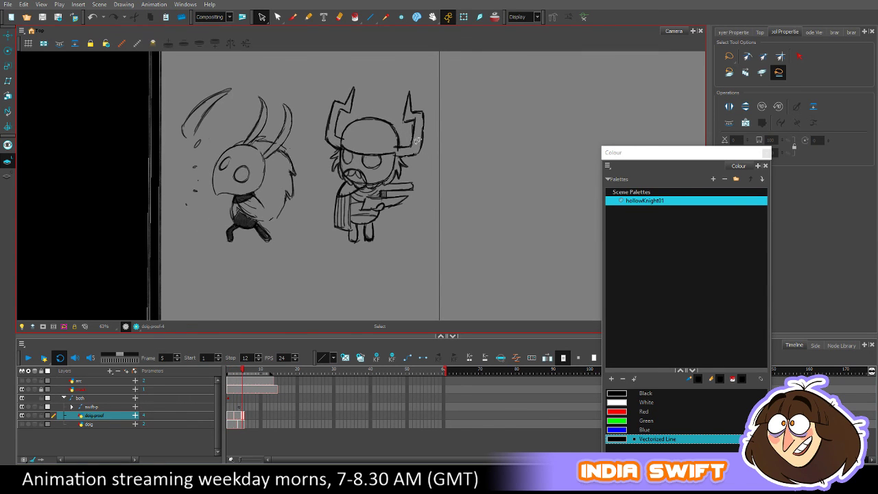
- Rework the helmet dome's far-side line down to the brim on frame 5
click(392, 116)
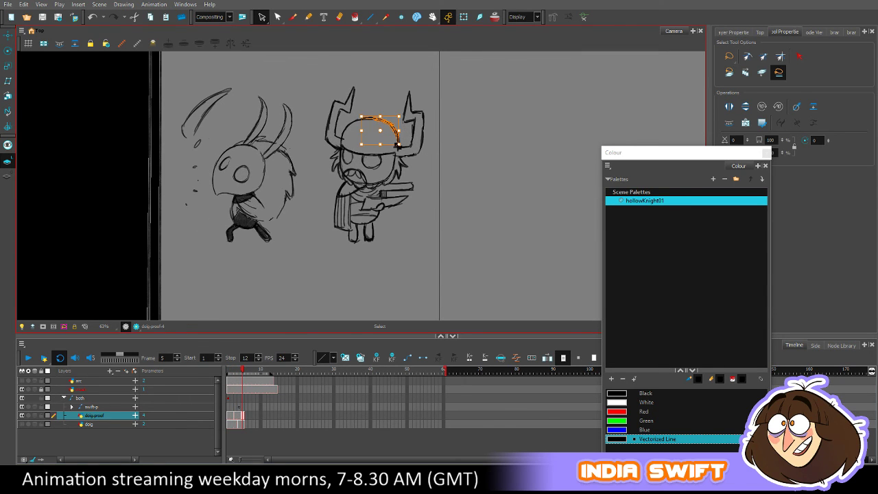
click(420, 141)
click(434, 142)
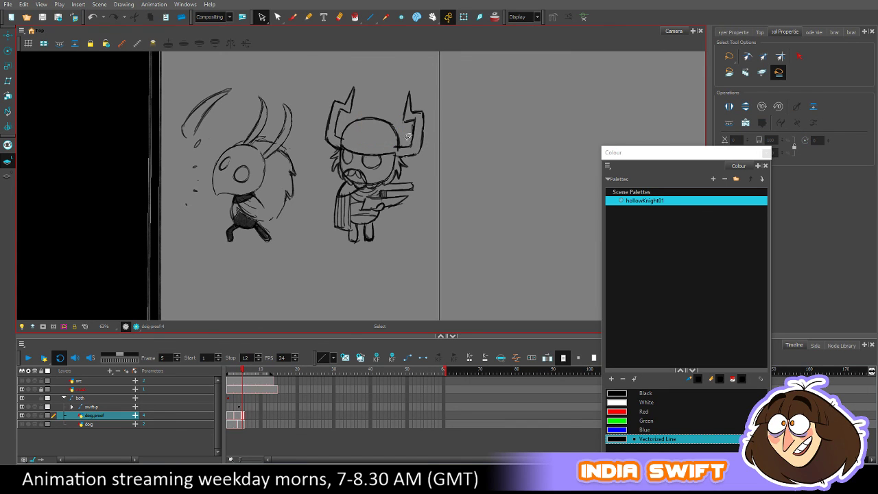
click(397, 144)
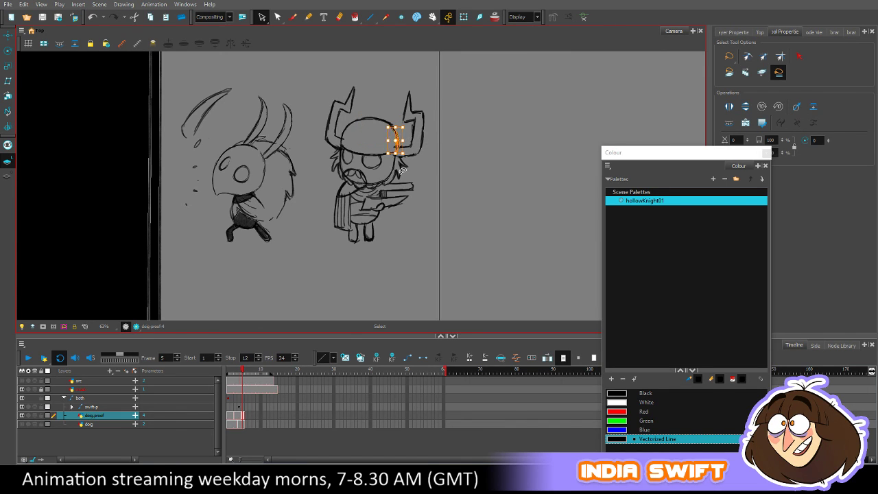
key(Delete)
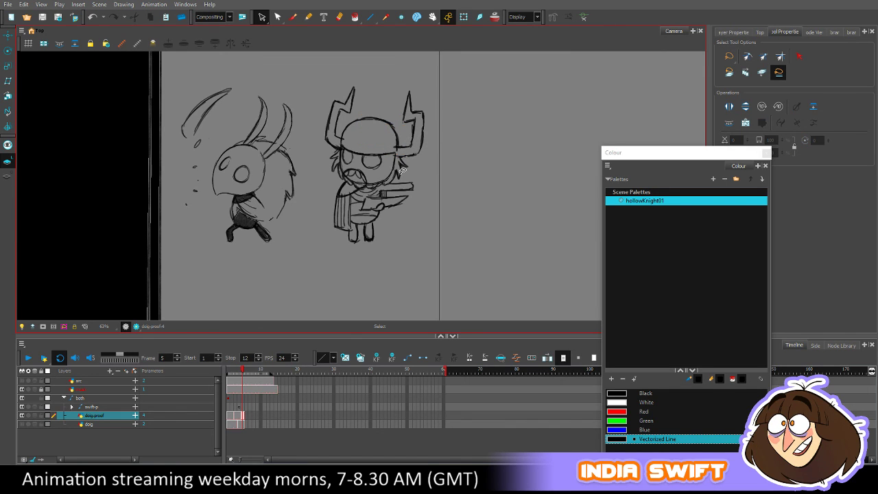
- Refine the upper far-side curve and crown segment of the helmet on frame 5, checking it against frame 4
click(396, 122)
key(Delete)
click(397, 132)
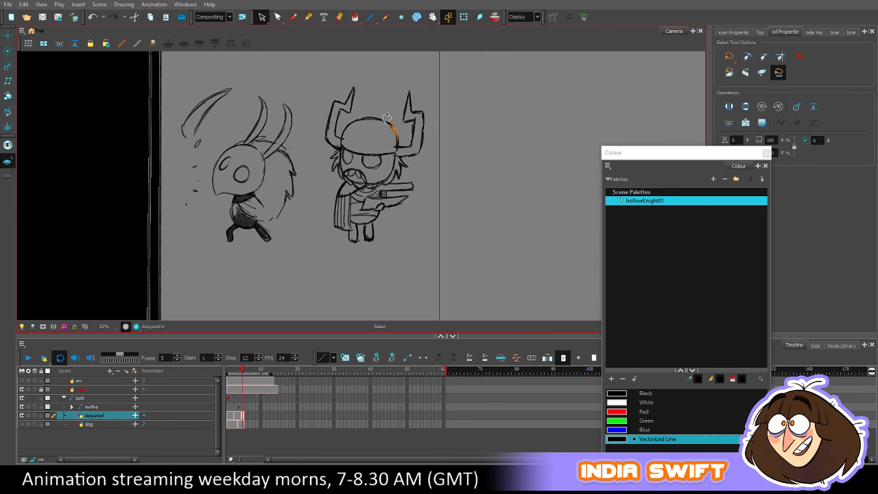
click(395, 124)
key(Delete)
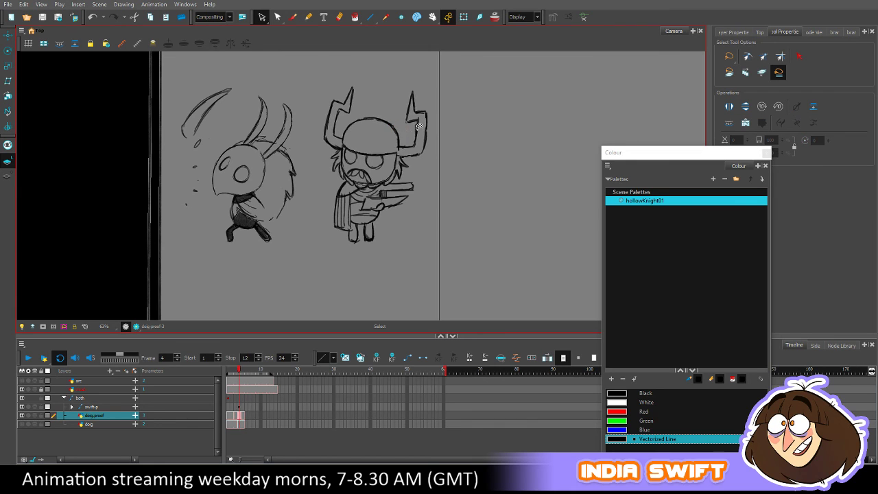
click(397, 124)
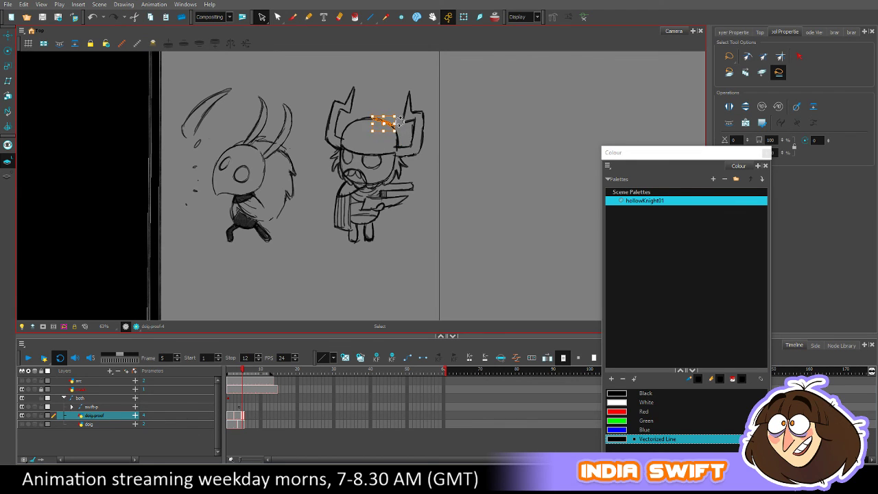
key(Delete)
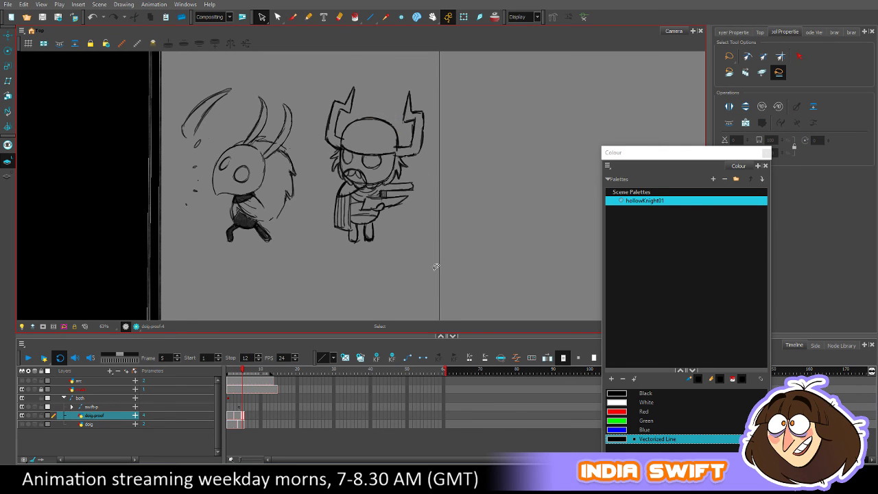
- Switch to the Brush tool and flip repeatedly through frames 2 to 5 to compare the helmet dome's outline
mouse_move(243, 372)
mouse_down()
mouse_move(229, 371)
mouse_move(243, 372)
mouse_up()
click(291, 16)
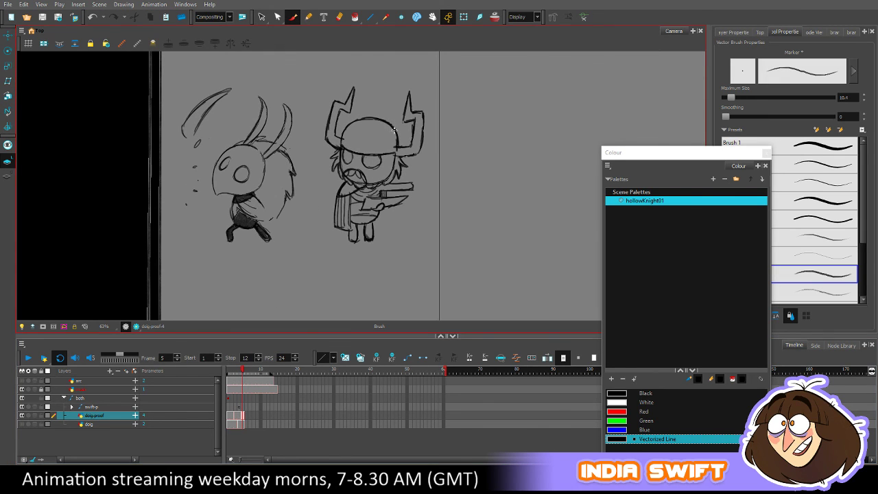
key(comma)
key(comma)
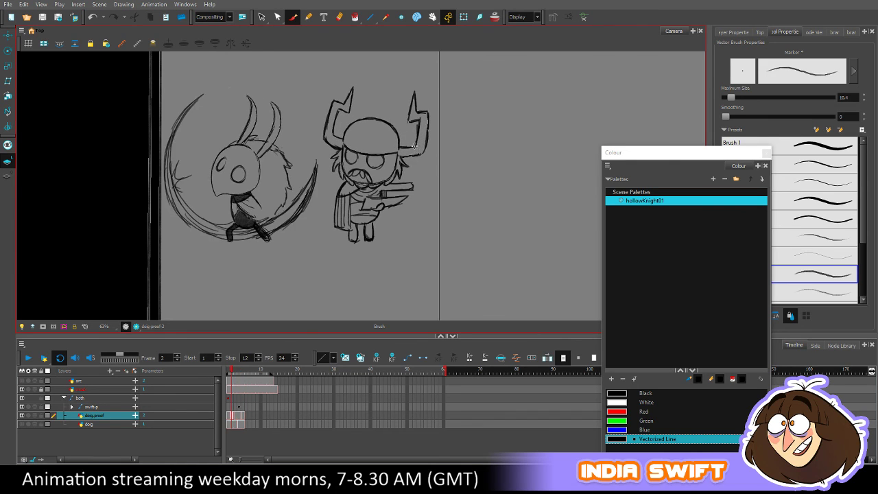
key(period)
key(period)
key(comma)
key(comma)
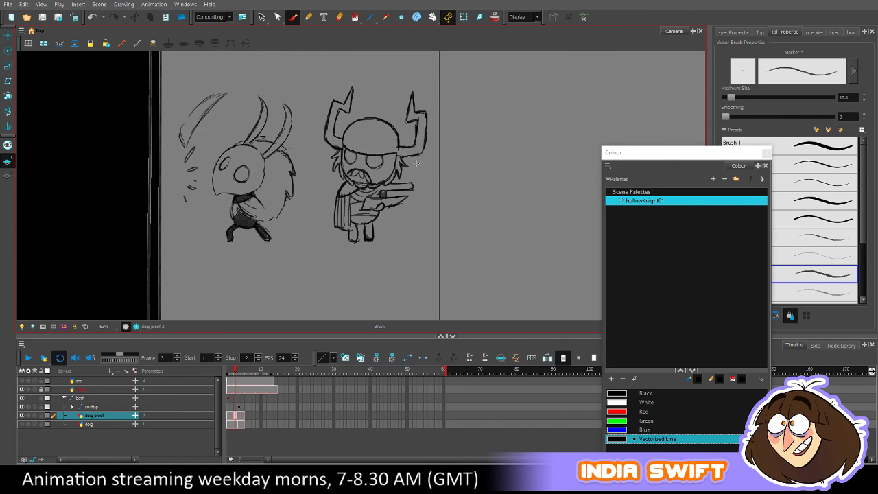
key(comma)
key(period)
key(period)
key(period)
key(comma)
key(comma)
key(comma)
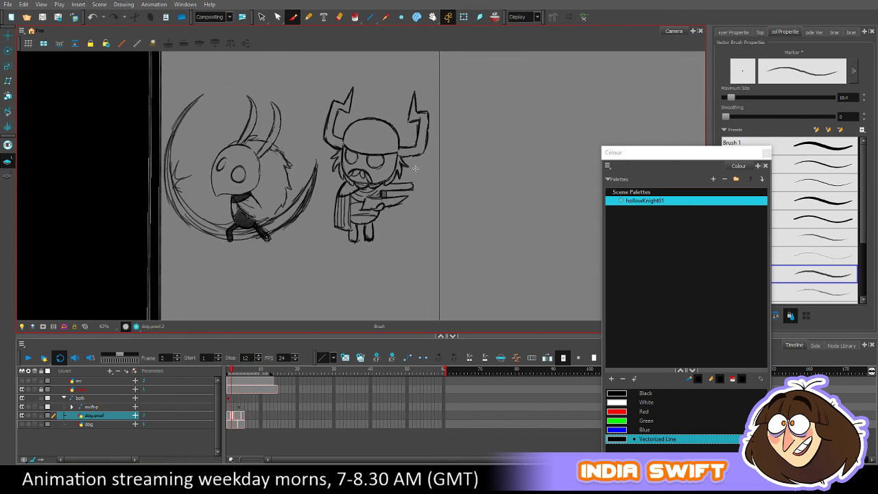
key(period)
key(period)
key(period)
key(comma)
key(comma)
key(period)
key(period)
key(comma)
key(comma)
key(period)
key(period)
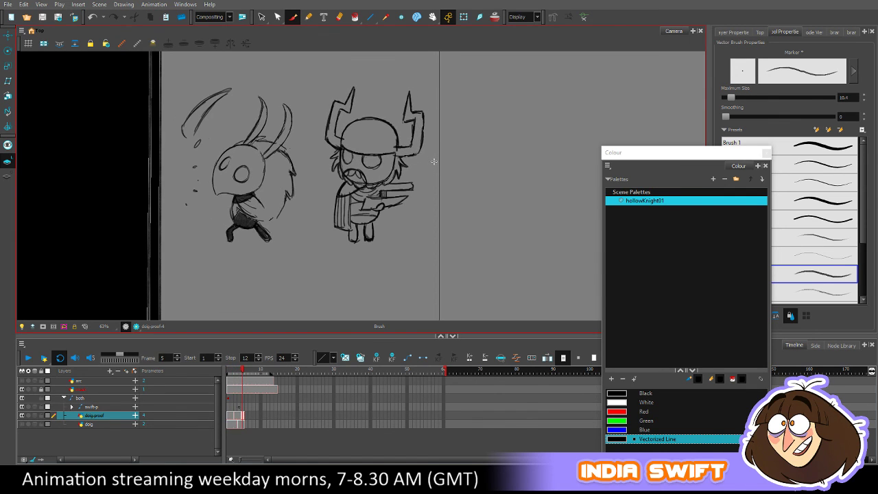
key(comma)
key(comma)
key(comma)
key(period)
key(period)
key(period)
key(comma)
key(comma)
key(comma)
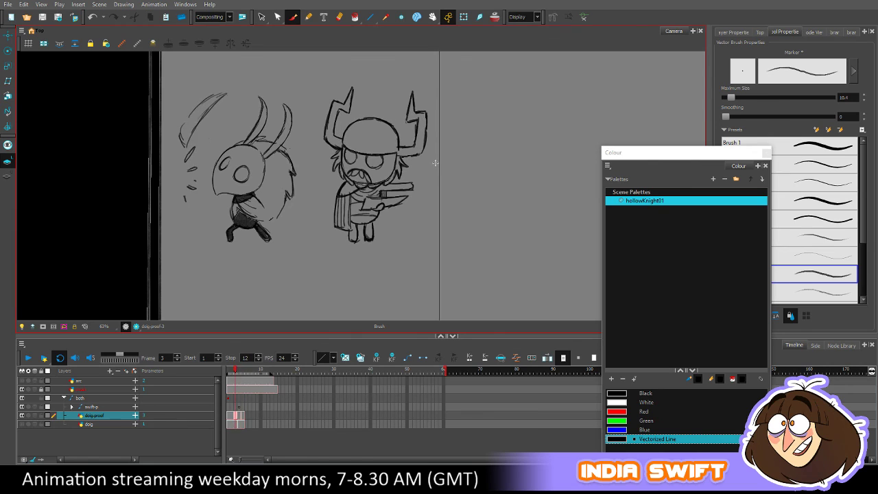
key(period)
key(period)
key(period)
key(comma)
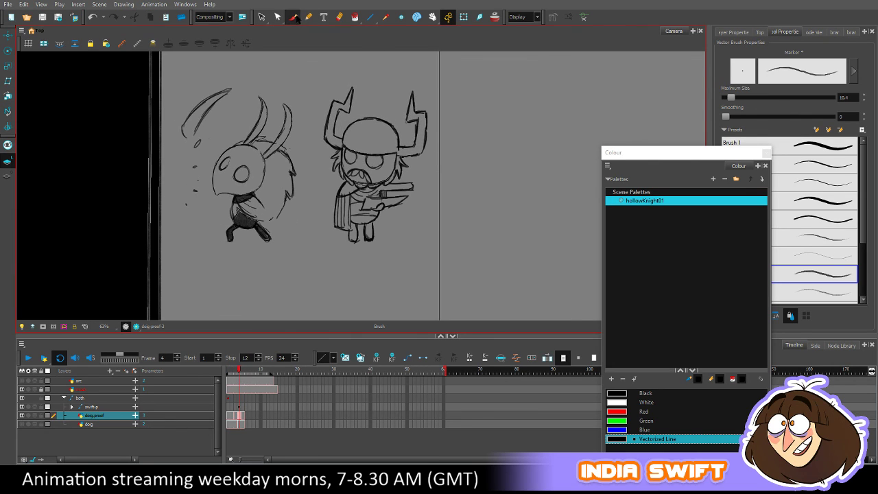
- Adjust a short segment of the helmet's crown line on frame 4 and compare it across the neighbouring frames
key(alt+s)
click(382, 117)
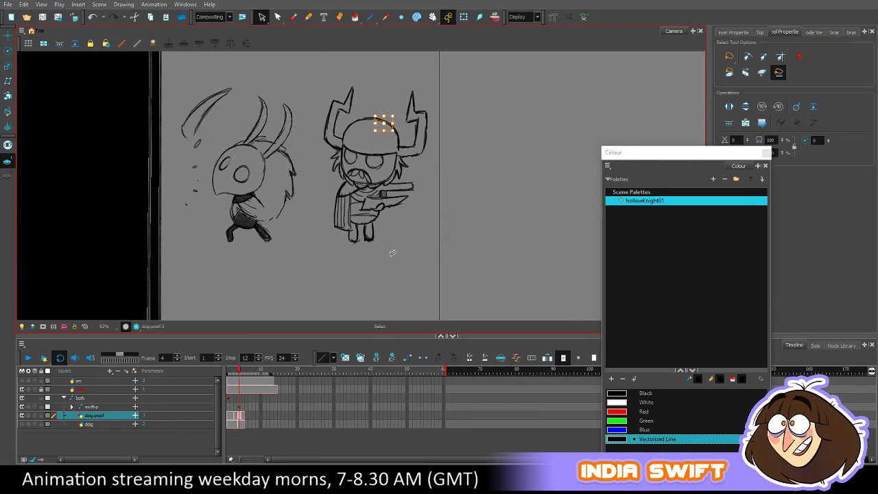
key(period)
key(comma)
key(comma)
key(comma)
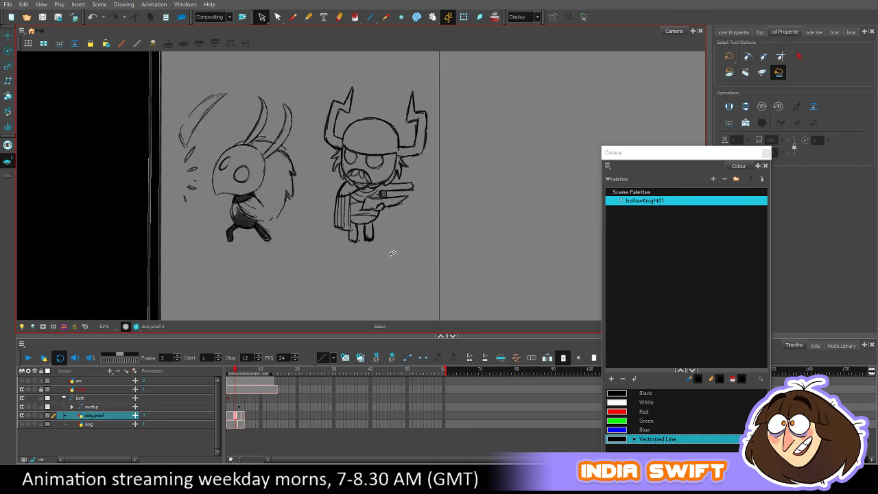
key(period)
key(period)
key(period)
key(comma)
key(comma)
key(comma)
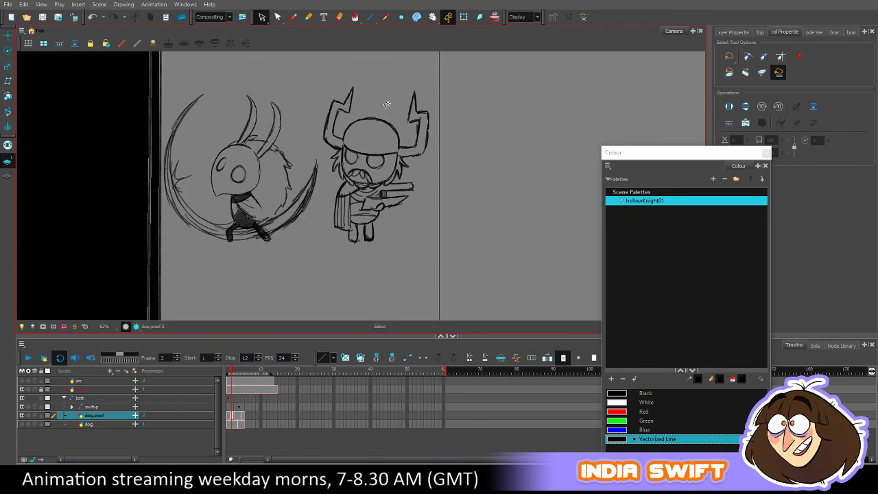
- Tweak the helmet's upper far-side arc on frame 3 and flip through the surrounding frames to check its motion
key(period)
click(393, 125)
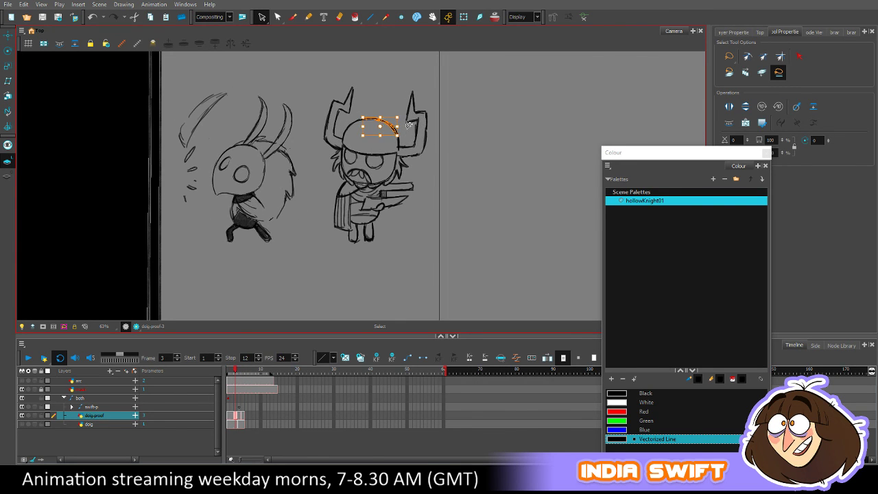
key(period)
key(period)
key(comma)
key(comma)
key(comma)
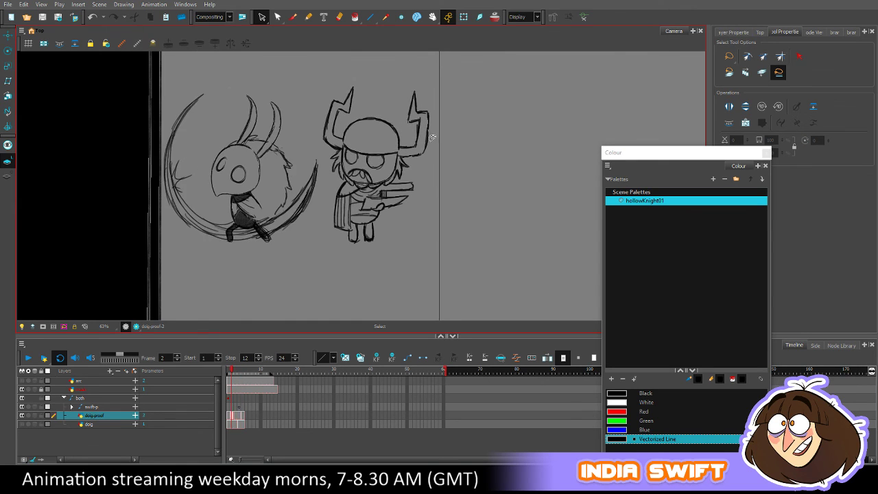
key(period)
key(period)
key(comma)
key(comma)
- Readjust the crown section of the helmet dome on frame 3, checking the line boil against the adjacent drawings
key(period)
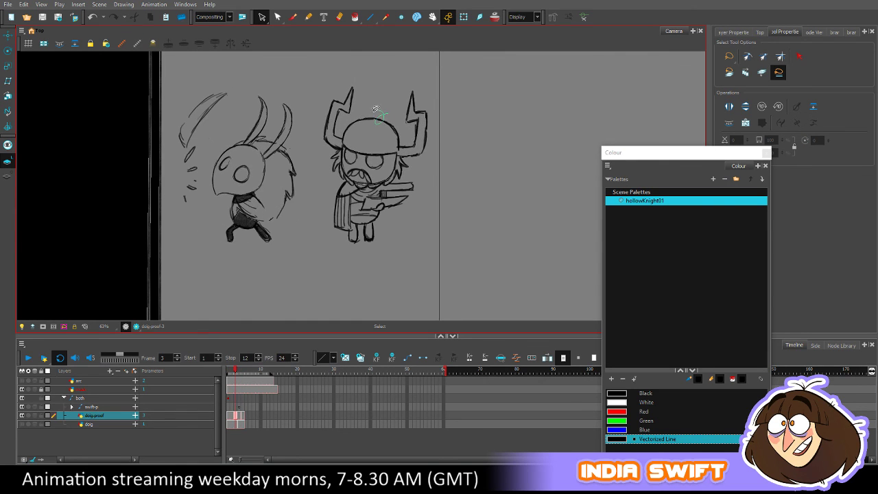
click(391, 123)
key(comma)
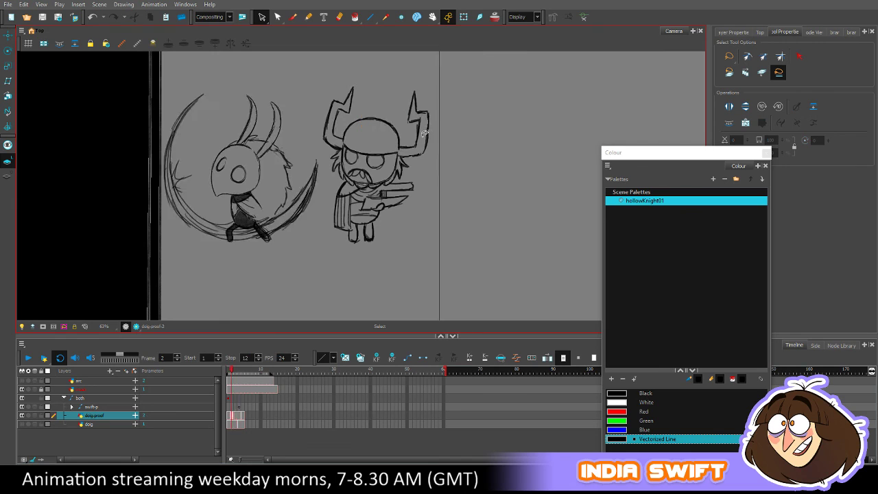
key(period)
key(period)
key(period)
key(comma)
key(comma)
key(period)
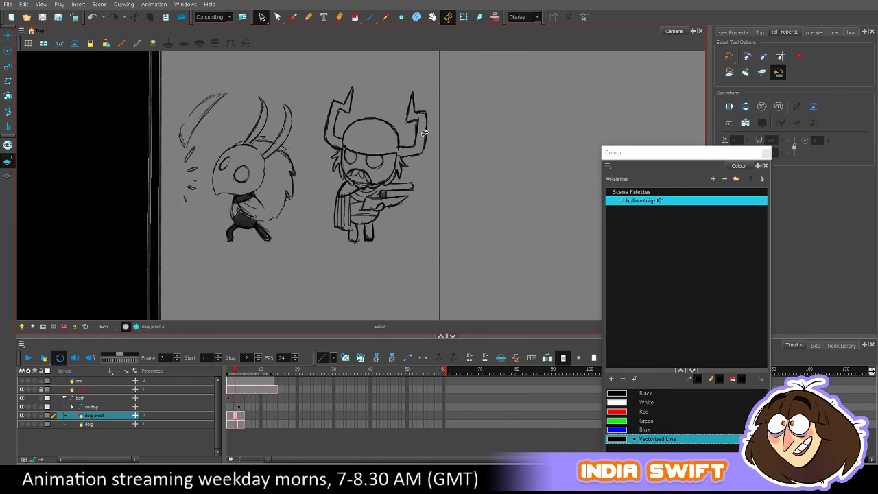
- Adjust the helmet dome's right-hand arc on frames 4 and 3, comparing it against the neighbouring drawings
key(period)
key(comma)
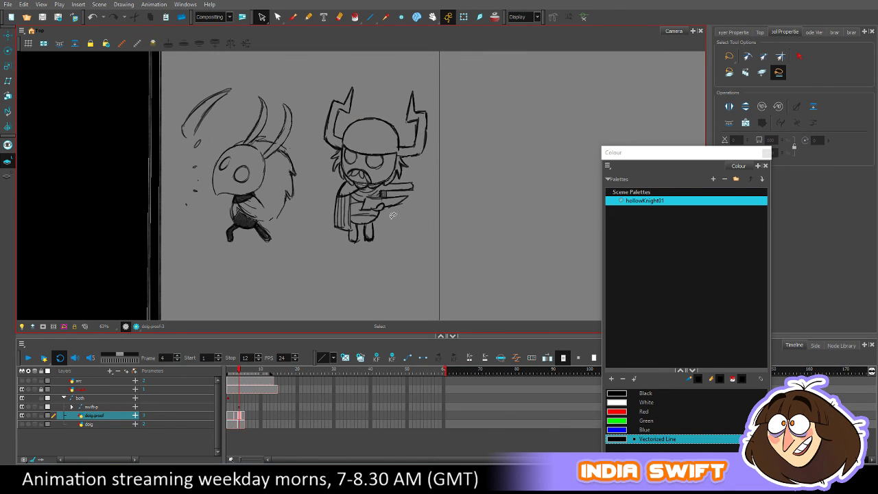
click(389, 114)
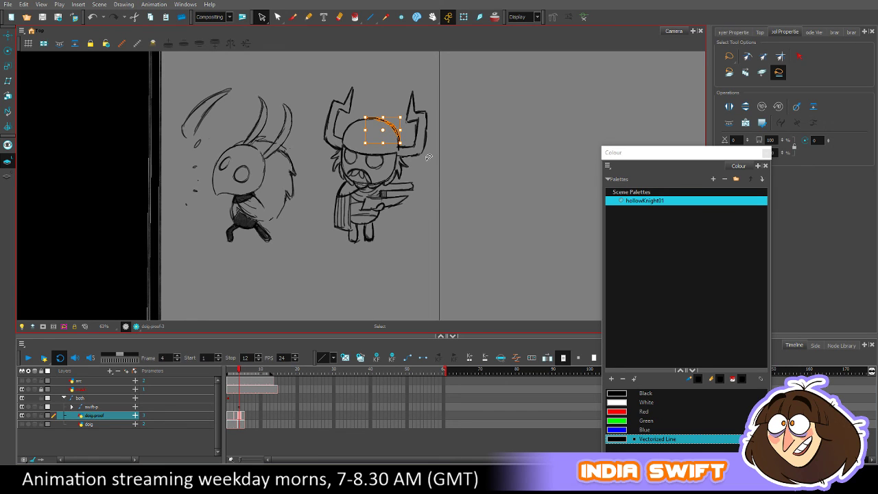
key(comma)
key(comma)
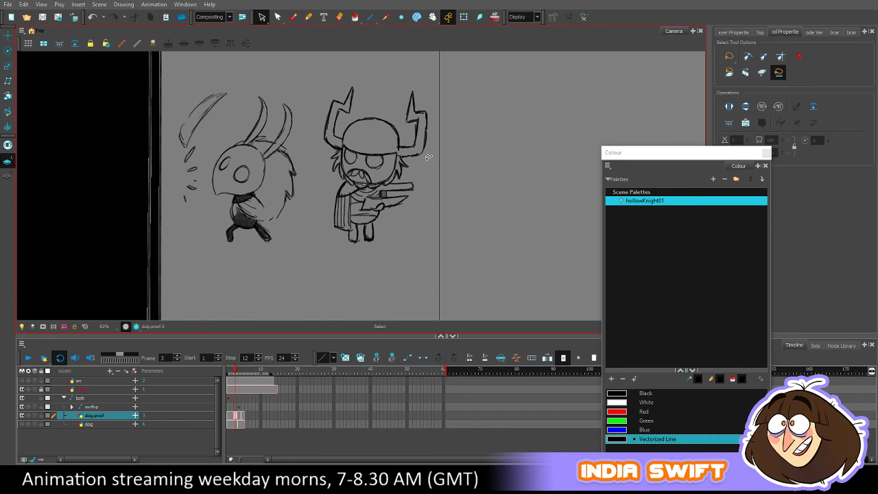
key(period)
key(comma)
key(period)
click(398, 127)
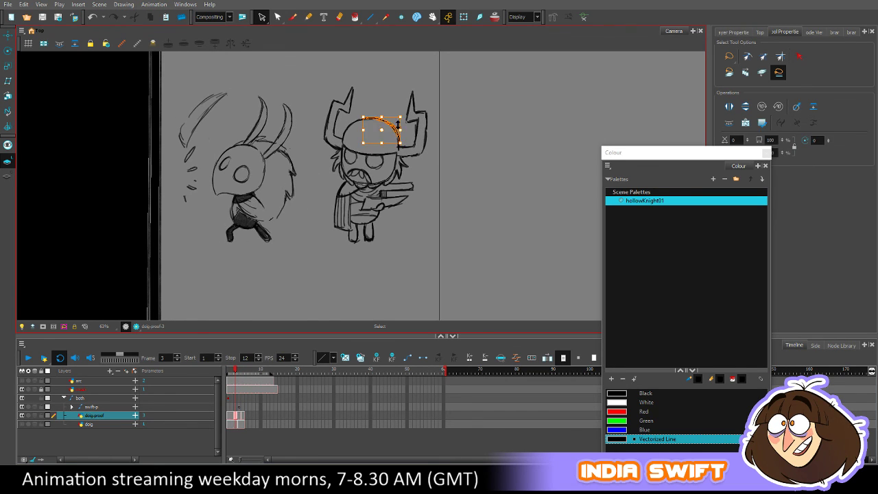
key(comma)
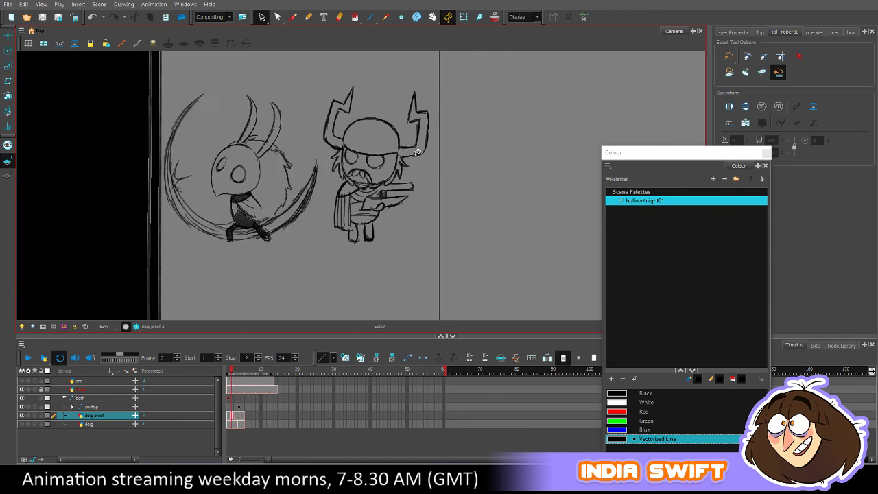
- Flip and scrub through frames 2 to 5 to examine the helmet's line boil and the head turn
key(period)
key(period)
key(period)
key(comma)
key(comma)
key(period)
key(period)
mouse_move(243, 371)
mouse_down()
mouse_move(229, 371)
mouse_move(245, 371)
mouse_up()
key(comma)
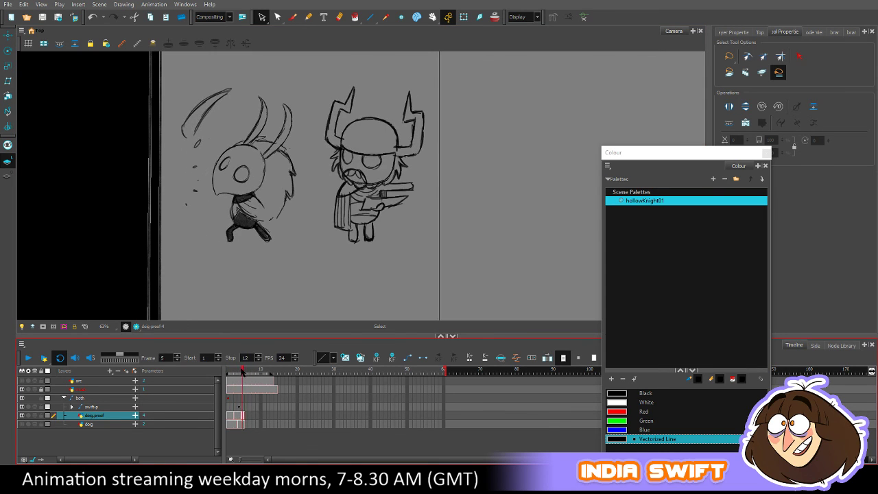
key(comma)
- Set the doig-proof layer's exposure on frame 4 to drawing 4
click(235, 416)
click(240, 415)
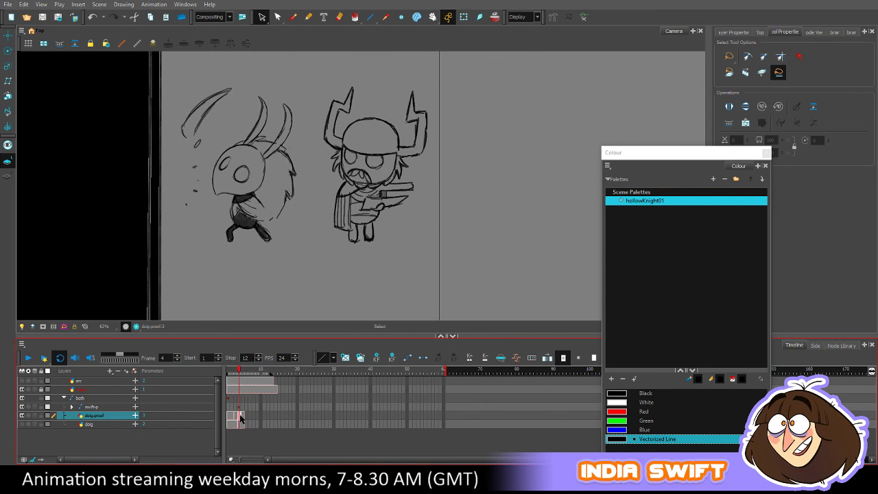
key(period)
key(comma)
click(238, 418)
click(241, 416)
mouse_move(240, 376)
mouse_down()
mouse_move(231, 376)
mouse_move(247, 375)
mouse_move(232, 380)
mouse_move(239, 380)
mouse_up()
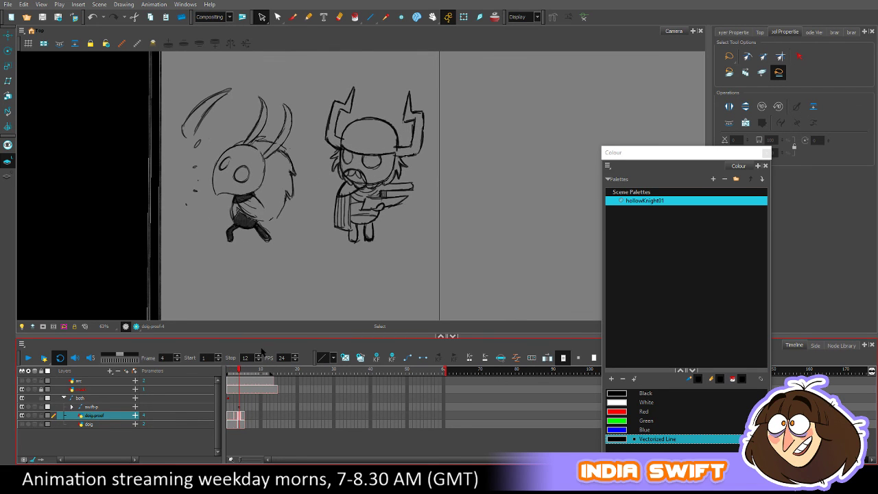
- Shift the helmet's left-hand horn slightly to the right on frames 3 and 4, comparing the two drawings
key(.)
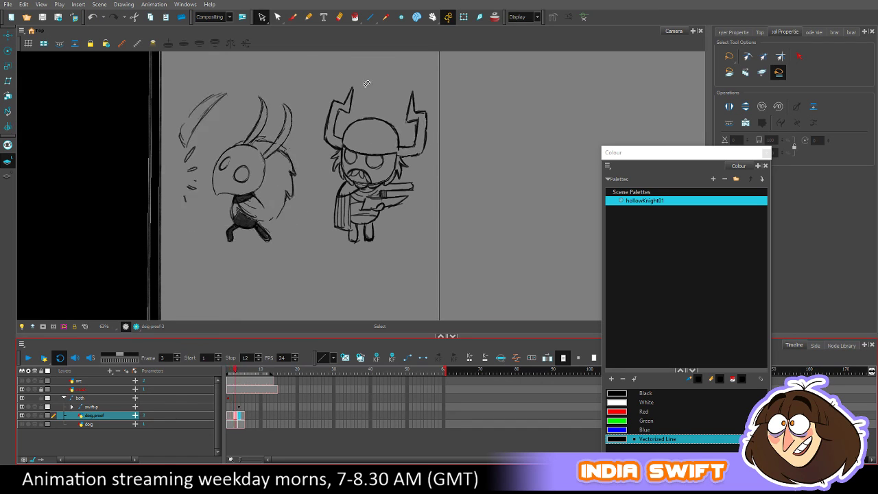
key(.)
key(.)
drag(367, 84, 358, 85)
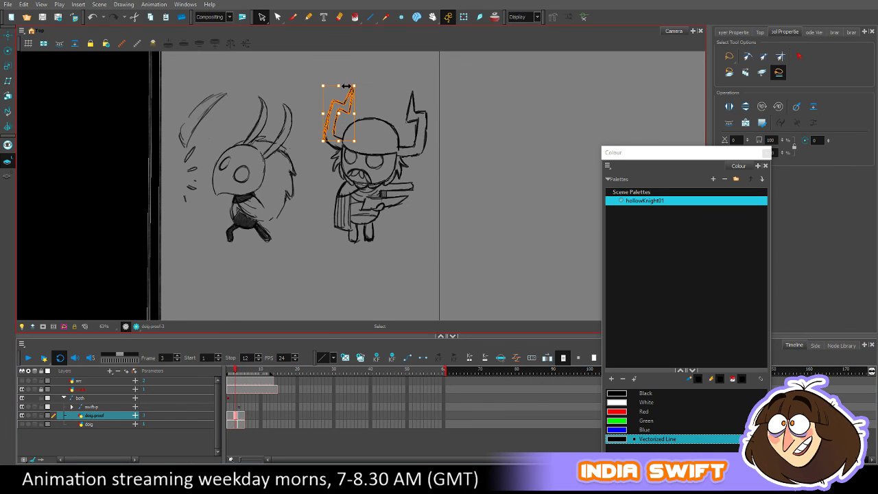
key(.)
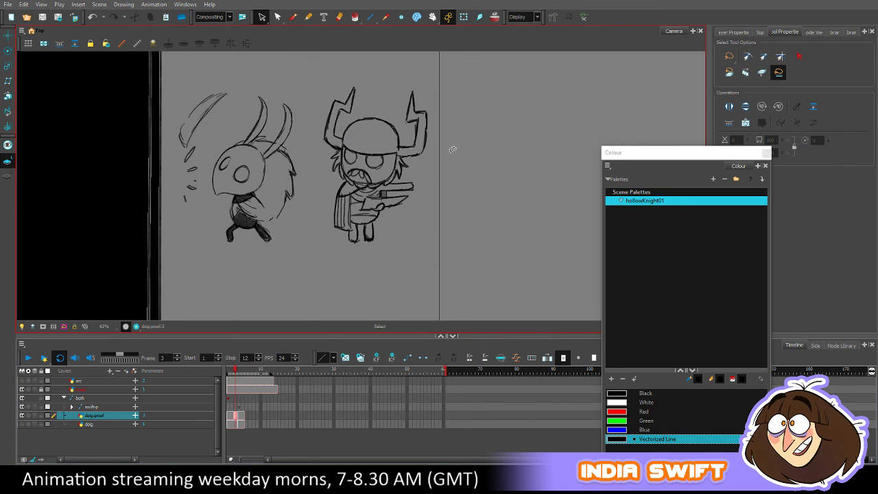
drag(234, 373, 238, 371)
key(.)
mouse_move(362, 92)
mouse_down()
mouse_move(328, 118)
mouse_move(354, 83)
mouse_up()
click(395, 72)
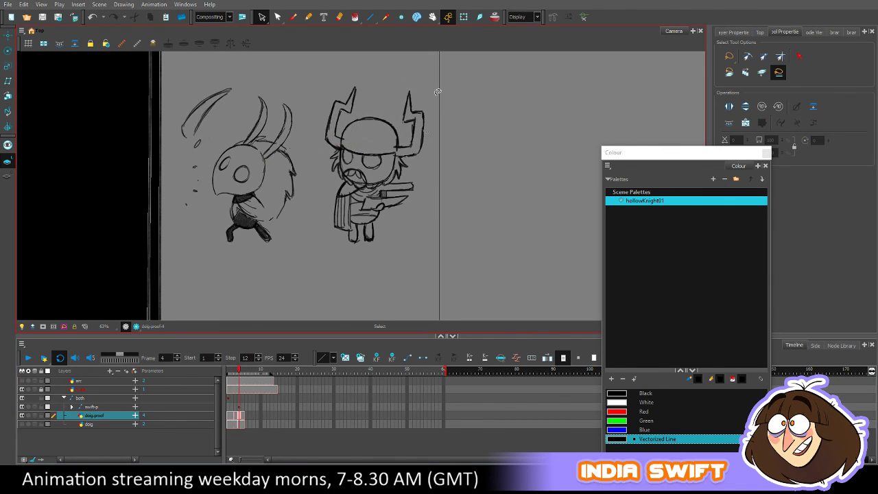
- Adjust the helmet's right-hand horn on frame 3 and compare it with frame 2
drag(240, 371, 232, 371)
key(period)
mouse_move(400, 147)
mouse_down()
mouse_move(457, 101)
mouse_move(415, 165)
mouse_up()
click(488, 225)
key(period)
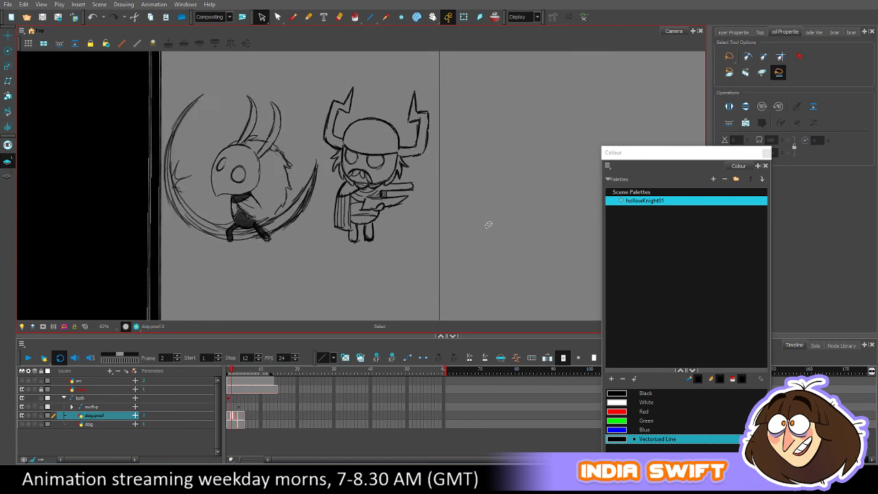
key(comma)
mouse_move(237, 372)
mouse_down()
mouse_move(227, 371)
mouse_move(236, 371)
mouse_up()
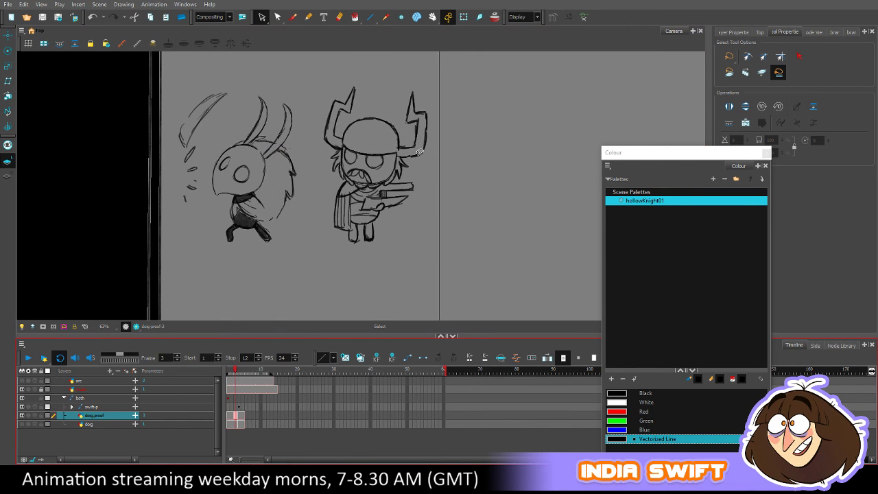
- Refine the right-hand horn's placement on frame 3 in small passes, flipping through the adjacent frames to check its motion
mouse_move(394, 162)
mouse_down()
mouse_move(424, 66)
mouse_move(439, 165)
mouse_up()
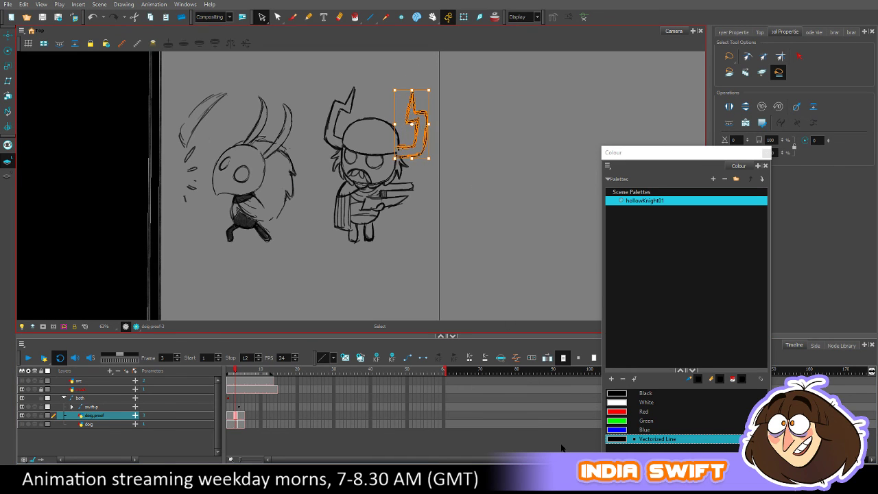
key(Escape)
key(f)
key(g)
key(f)
key(g)
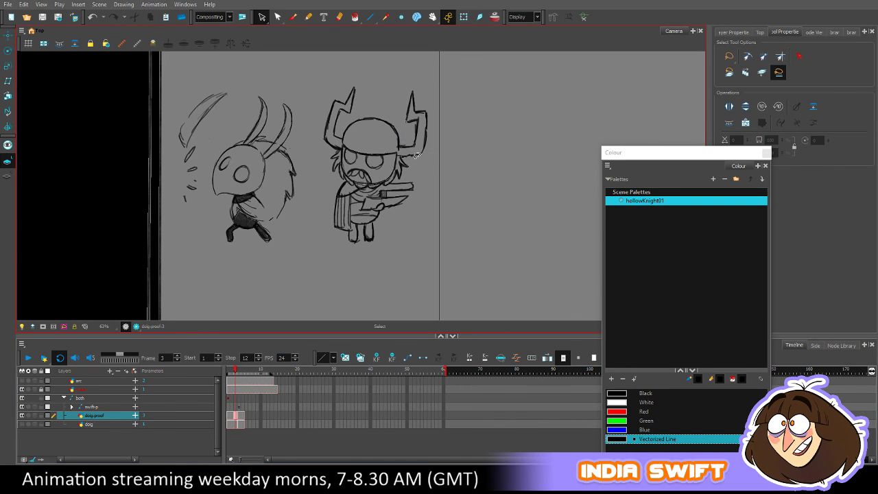
mouse_move(417, 161)
mouse_down()
mouse_move(432, 62)
mouse_move(491, 192)
mouse_up()
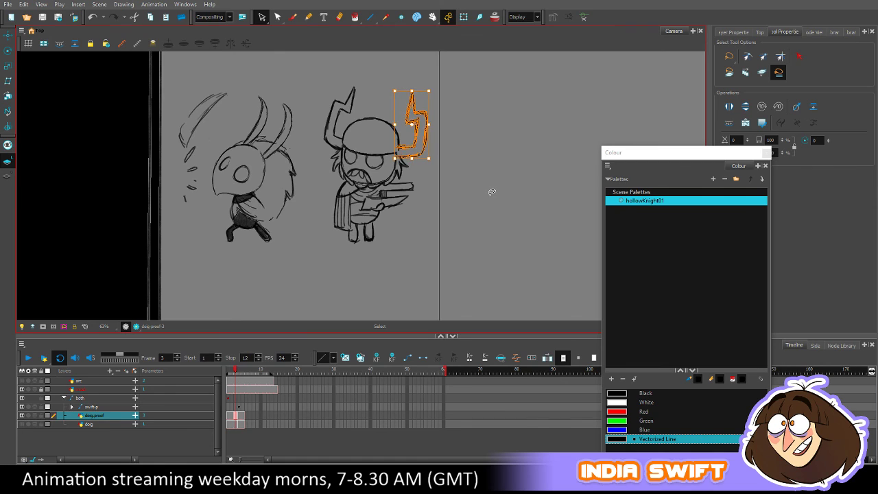
key(Escape)
key(g)
key(f)
key(f)
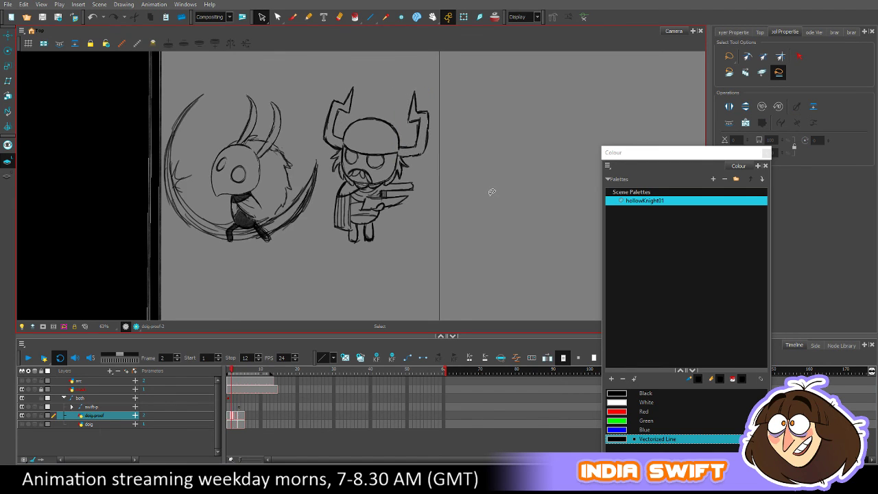
key(g)
key(g)
- Move the right-hand horn slightly inward on frame 4 and flip through frames 2 to 4 to check it
click(408, 153)
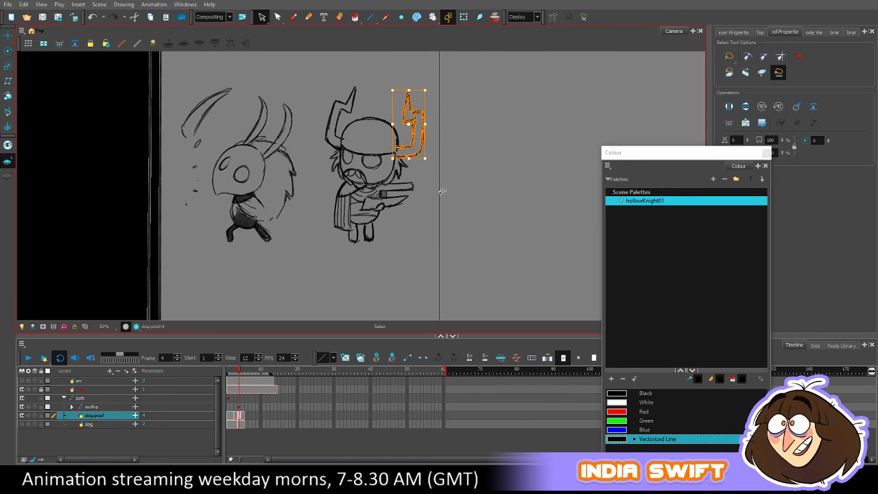
key(Escape)
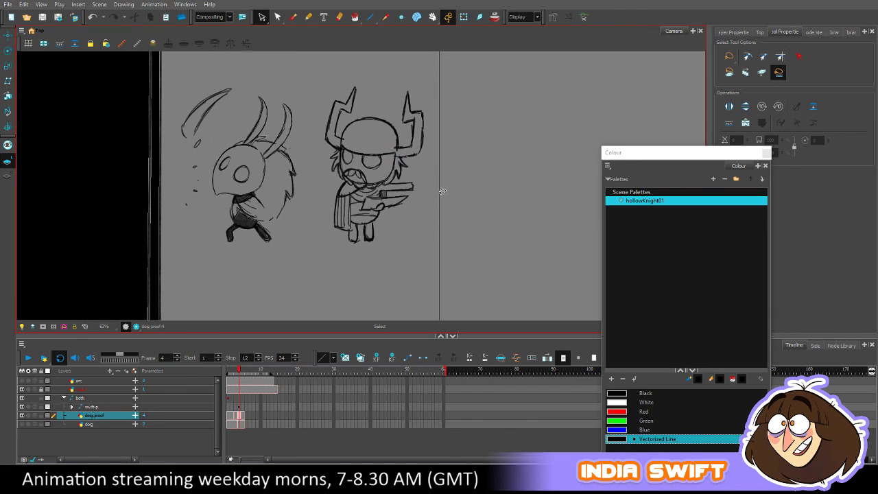
key(f)
key(f)
key(g)
key(g)
key(period)
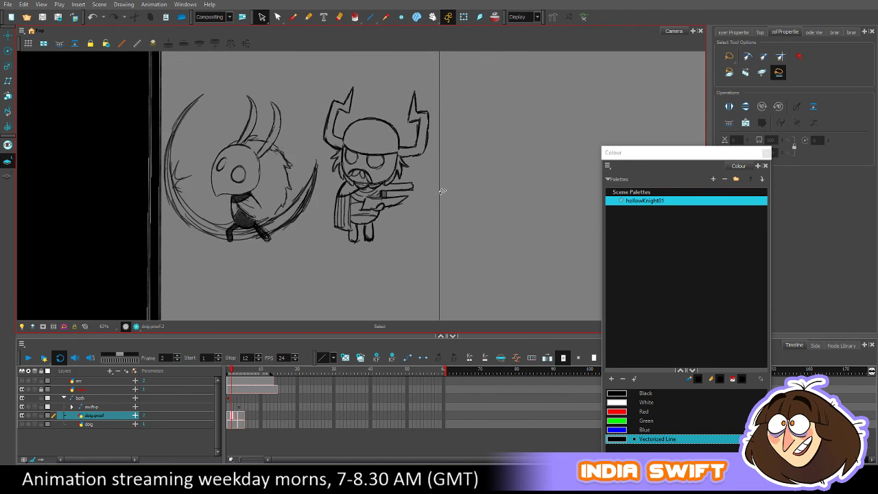
key(comma)
- Tweak the angle of the whole right-hand horn on frame 4, flipping back and forth against frame 3
drag(431, 74, 426, 87)
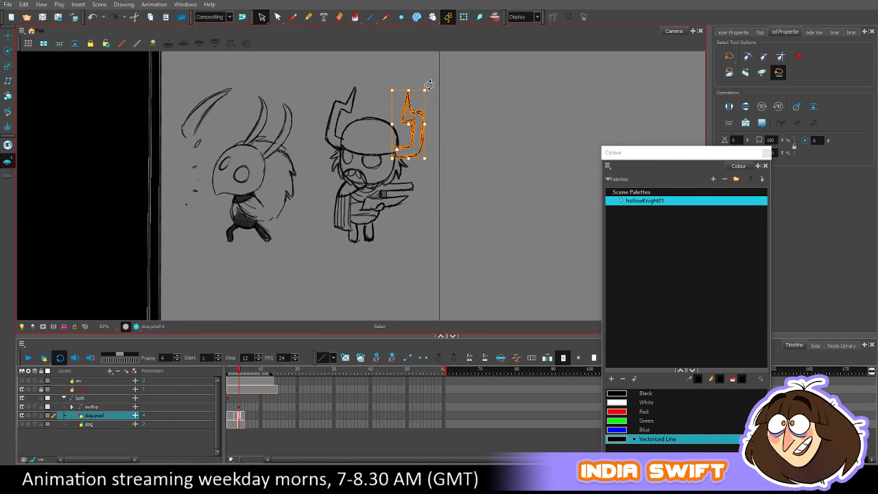
key(Escape)
key(f)
key(g)
key(f)
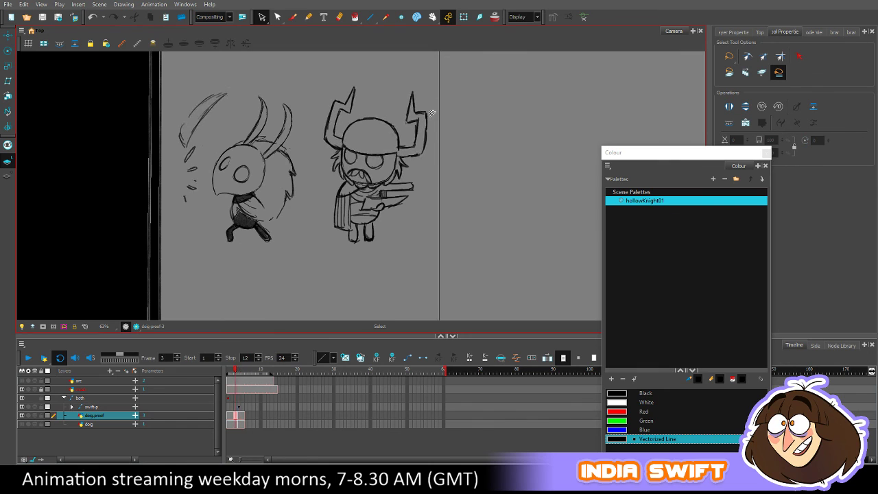
key(g)
key(f)
key(g)
- Tilt the upper part of the right-hand horn slightly outward on frame 4 and scrub through frames 1 to 4 to review the motion
mouse_move(240, 370)
mouse_down()
mouse_move(227, 372)
mouse_move(237, 373)
mouse_up()
key(period)
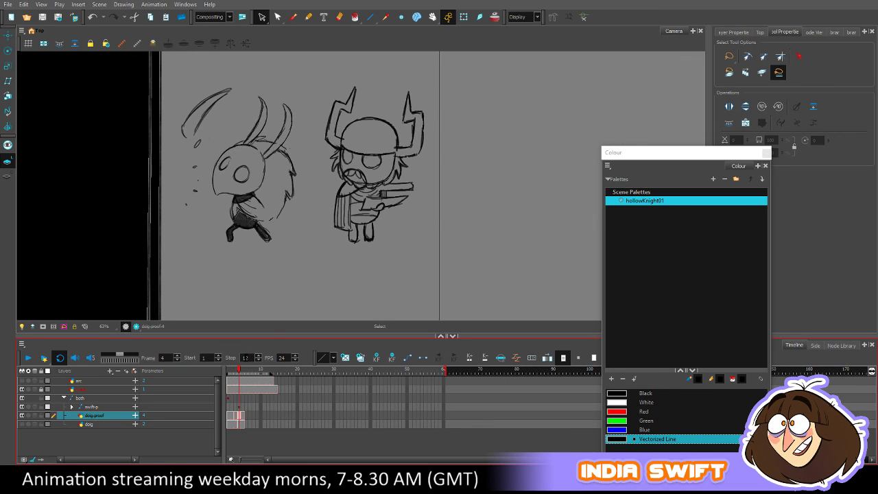
click(411, 147)
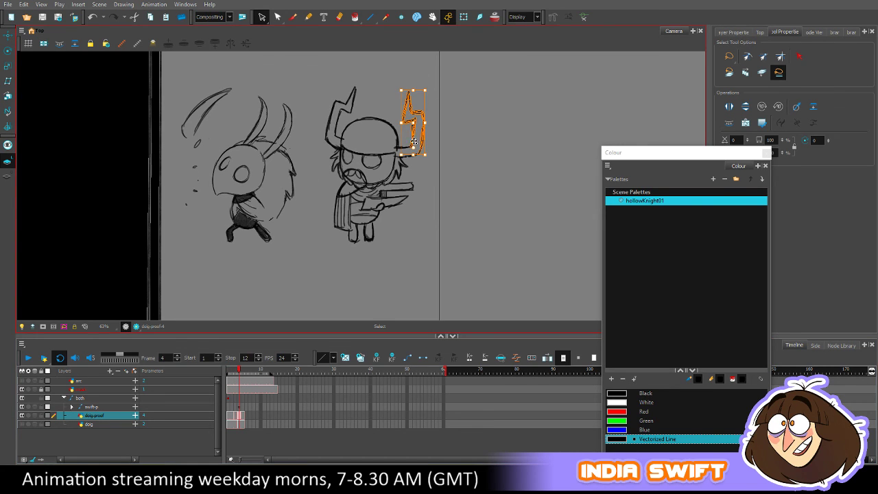
drag(431, 82, 434, 82)
key(comma)
key(period)
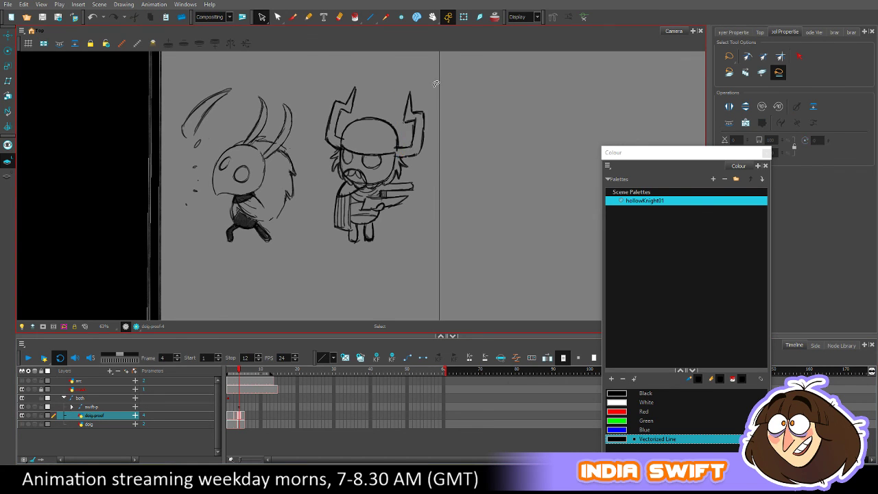
drag(238, 373, 230, 375)
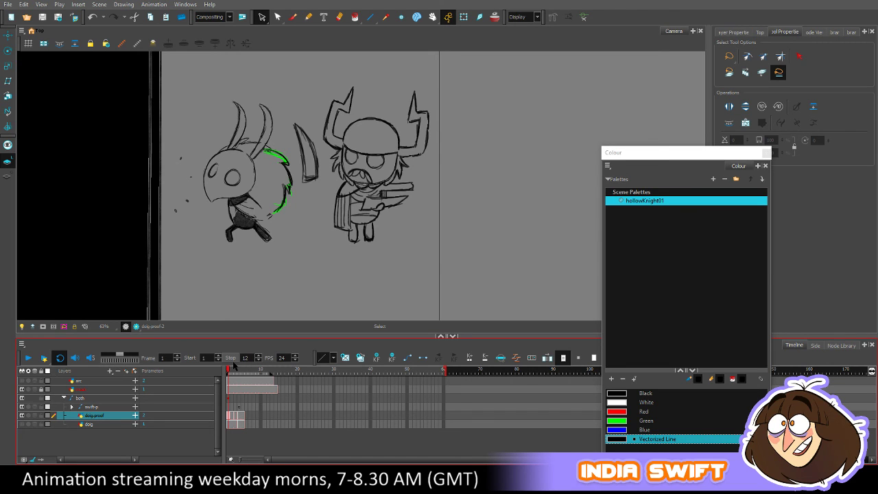
mouse_move(237, 371)
mouse_down()
mouse_move(245, 371)
mouse_move(226, 365)
mouse_up()
drag(229, 369, 235, 370)
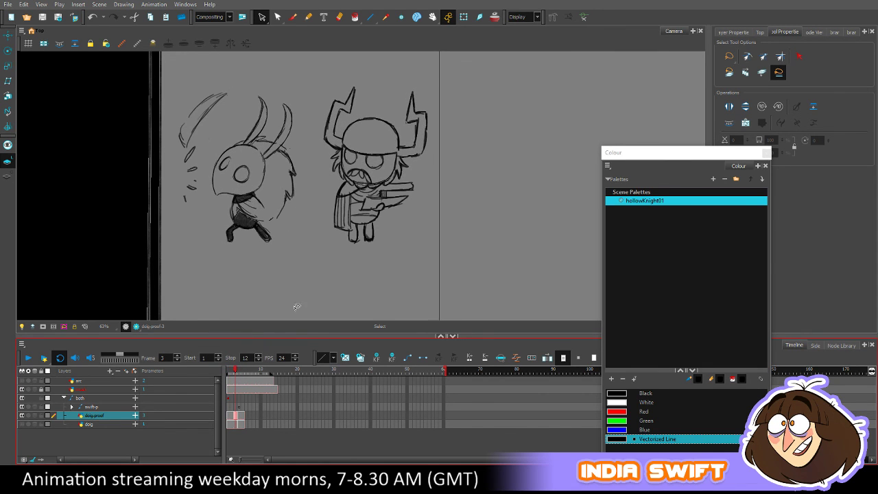
- Nudge the character's whole head and helmet slightly left on frame 3, check the motion, and nudge them back to the right
mouse_move(414, 166)
mouse_down()
mouse_move(353, 179)
mouse_move(333, 165)
mouse_move(420, 160)
mouse_up()
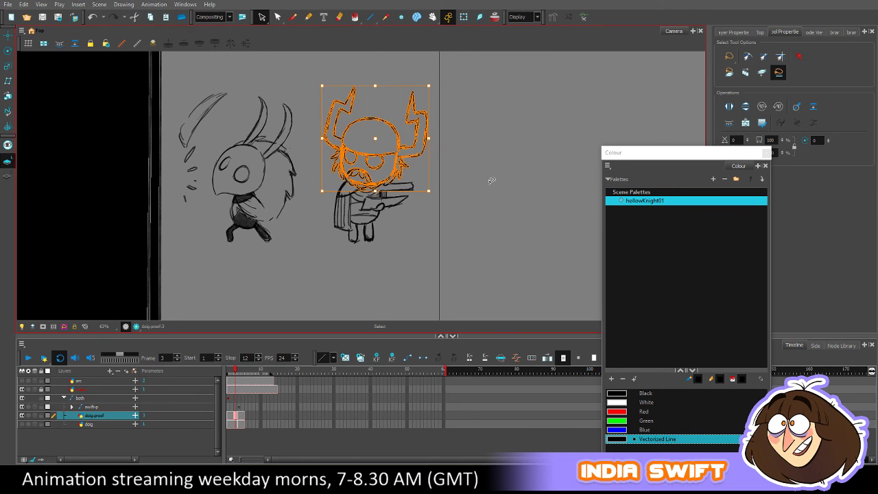
key(Left)
key(Left)
key(Left)
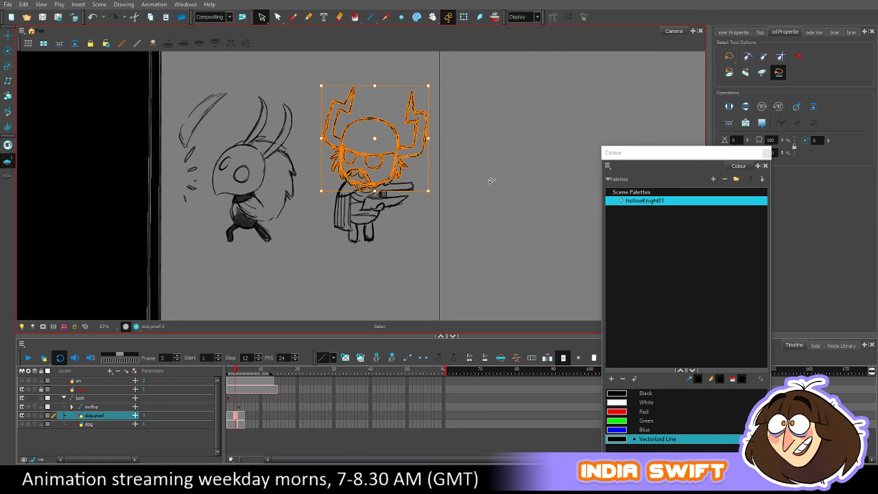
drag(235, 372, 235, 374)
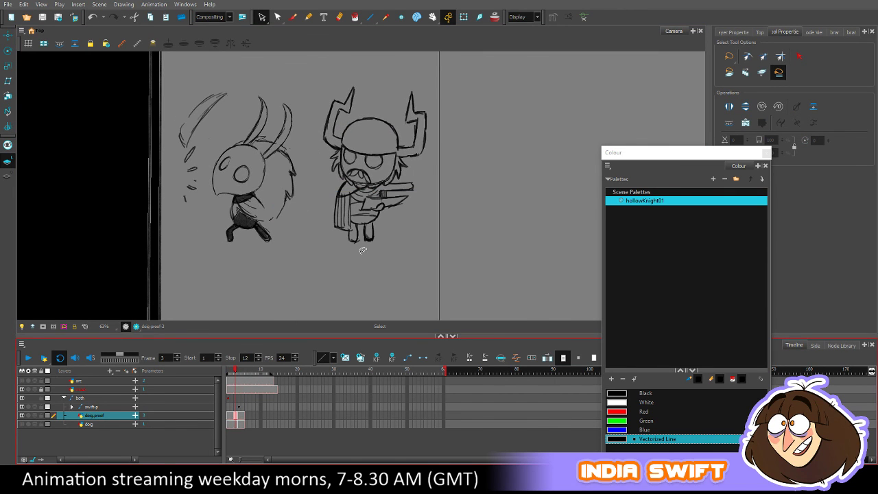
mouse_move(402, 171)
mouse_down()
mouse_move(354, 177)
mouse_move(319, 137)
mouse_move(431, 103)
mouse_up()
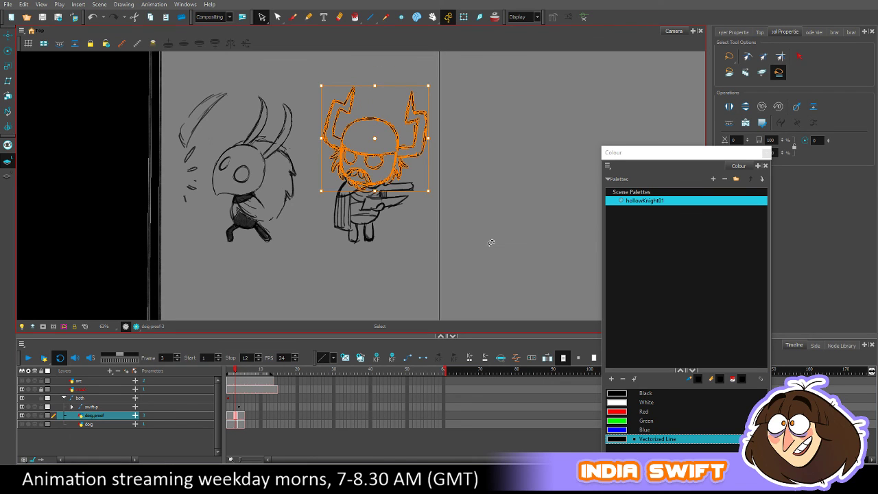
key(Right)
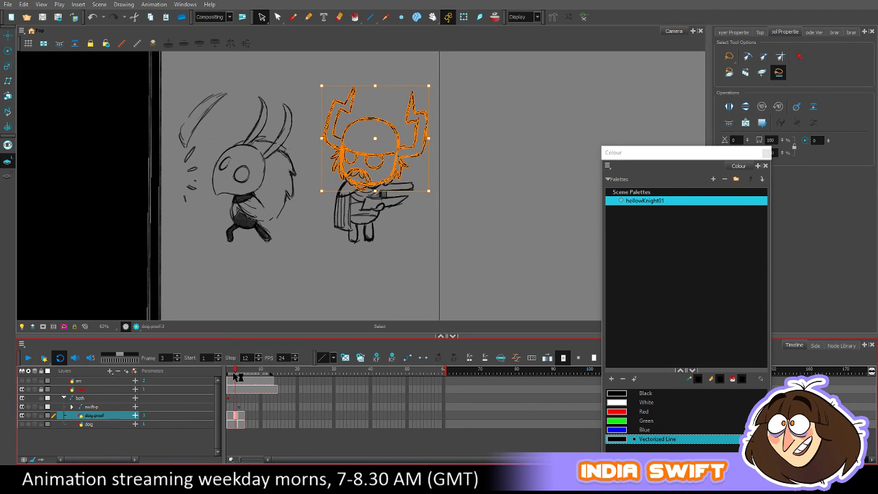
- Select the character's whole head and helmet on frame 4 and flip against the neighbouring frames to check its position
drag(237, 371, 240, 371)
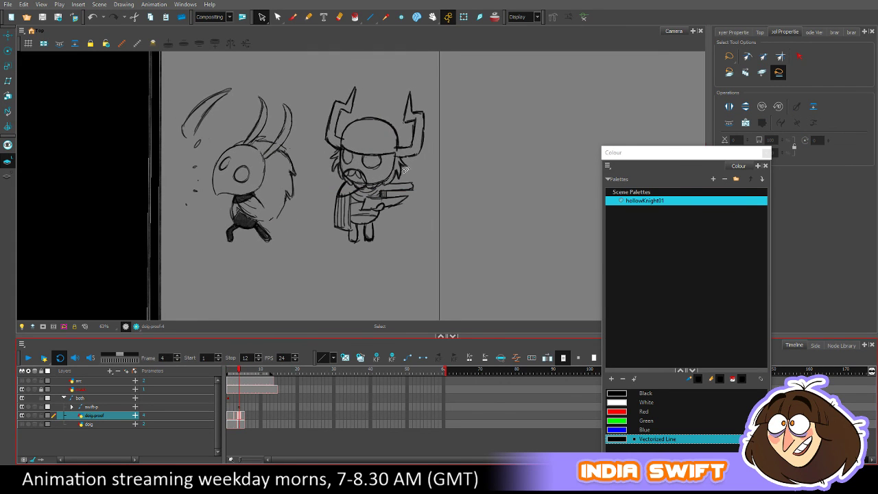
mouse_move(405, 170)
mouse_down()
mouse_move(355, 182)
mouse_move(315, 143)
mouse_move(422, 162)
mouse_up()
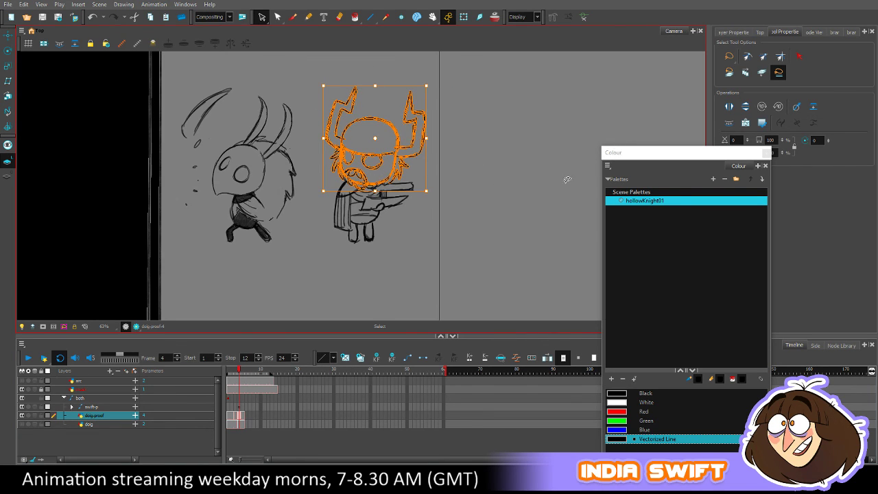
click(481, 220)
drag(239, 373, 240, 371)
key(ctrl+a)
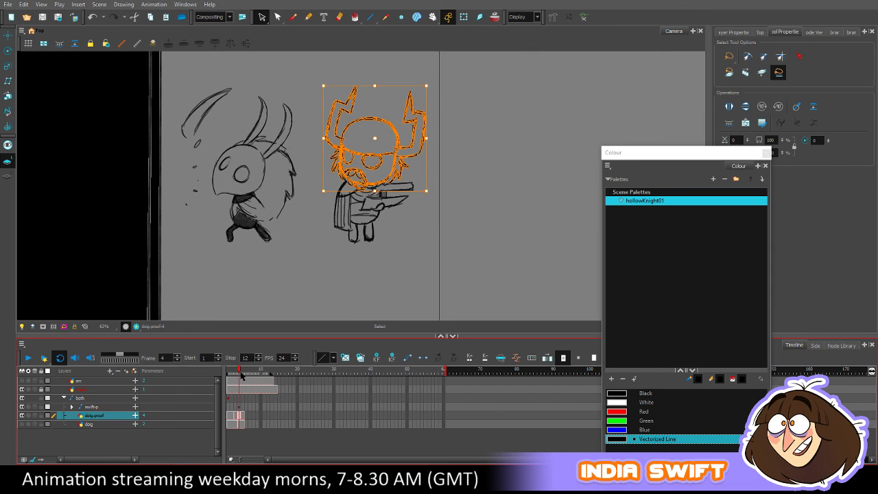
drag(240, 374, 240, 373)
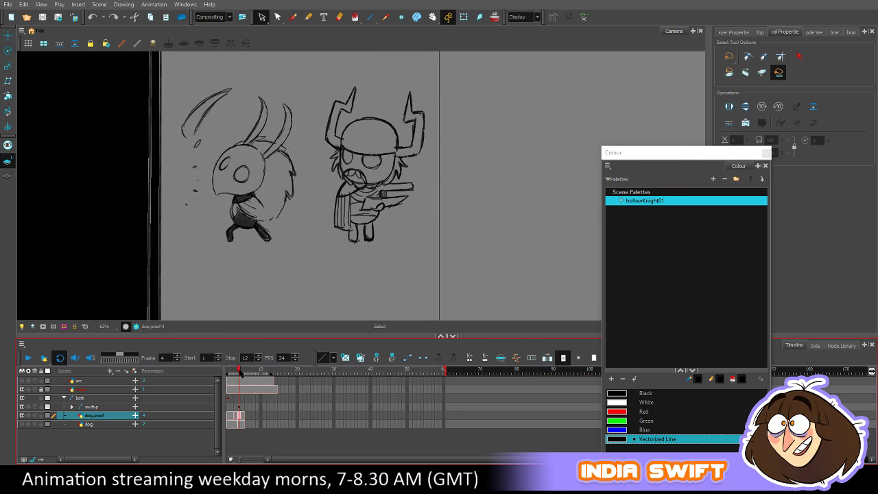
- Nudge the right-hand hair tuft beside the face slightly left on frame 4 and scrub back to frame 1 to check it
click(403, 165)
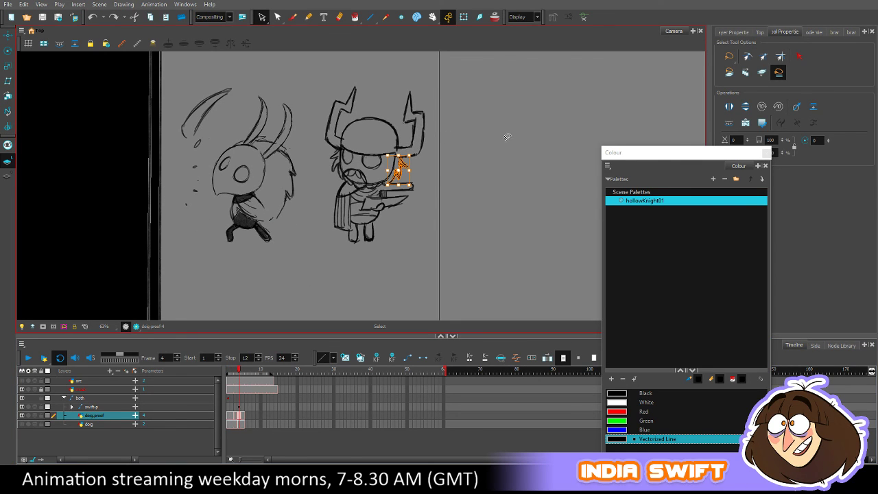
key(Left)
drag(243, 371, 227, 373)
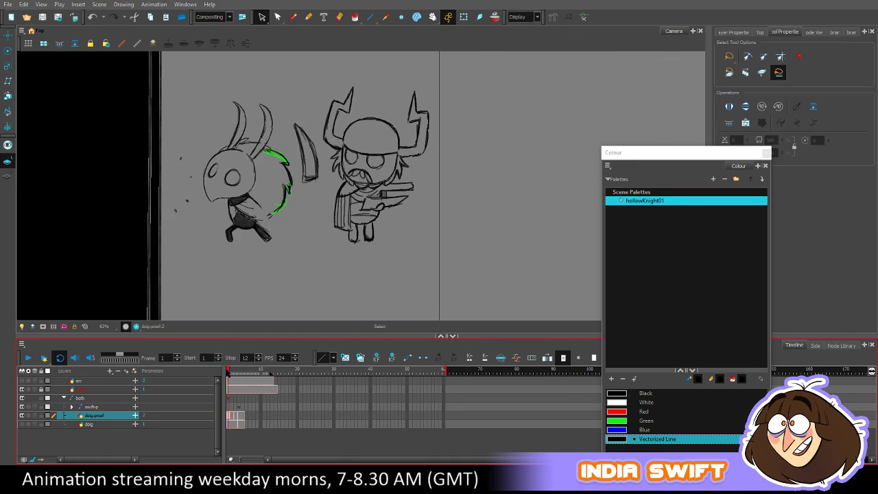
- Try to isolate the base and inner lines of the right-hand horn on frame 3 with a lasso selection
click(236, 371)
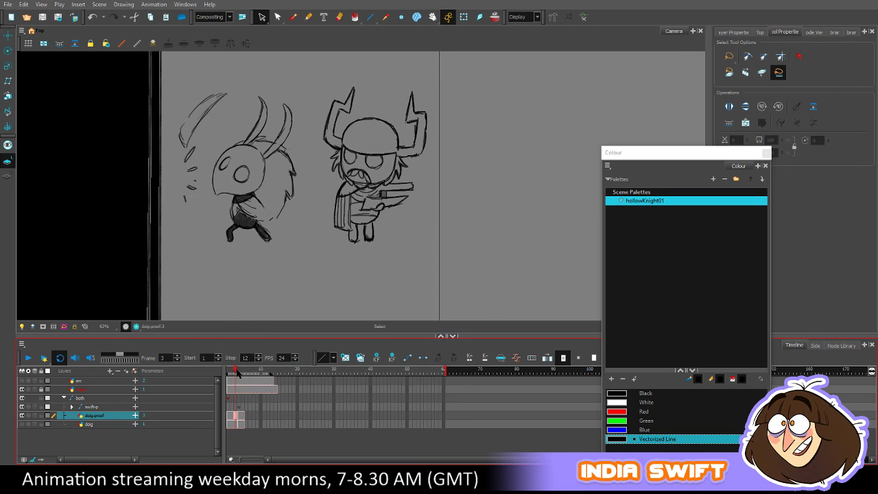
drag(236, 371, 236, 371)
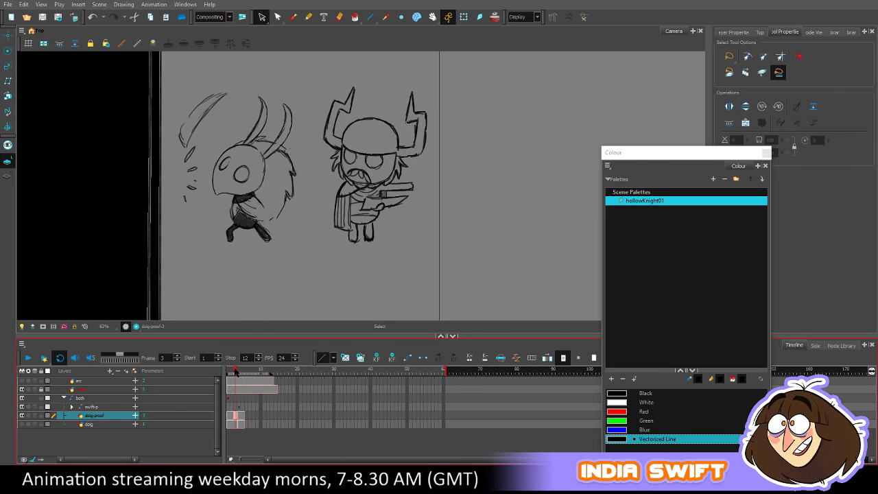
click(404, 138)
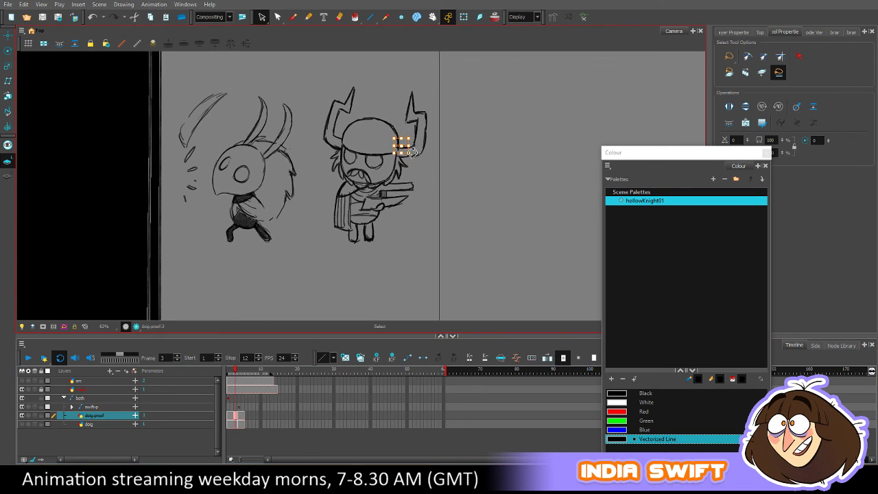
click(421, 159)
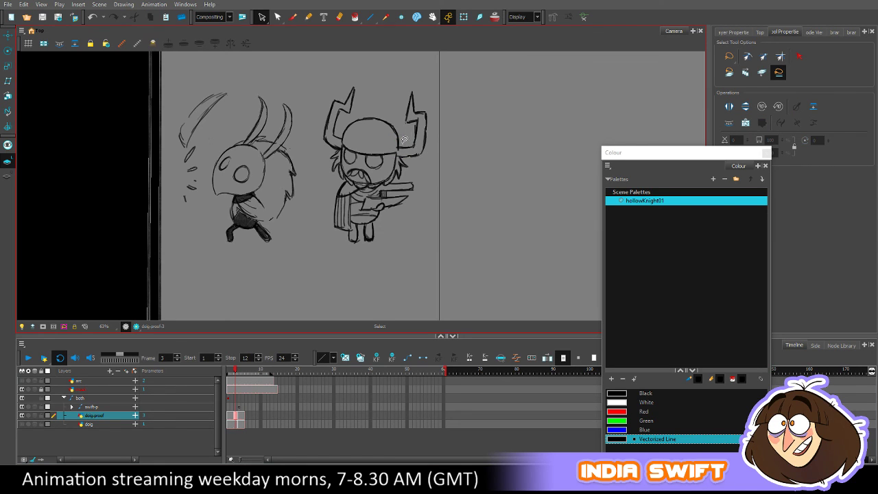
click(404, 140)
click(417, 130)
click(417, 125)
click(416, 138)
drag(237, 370, 236, 368)
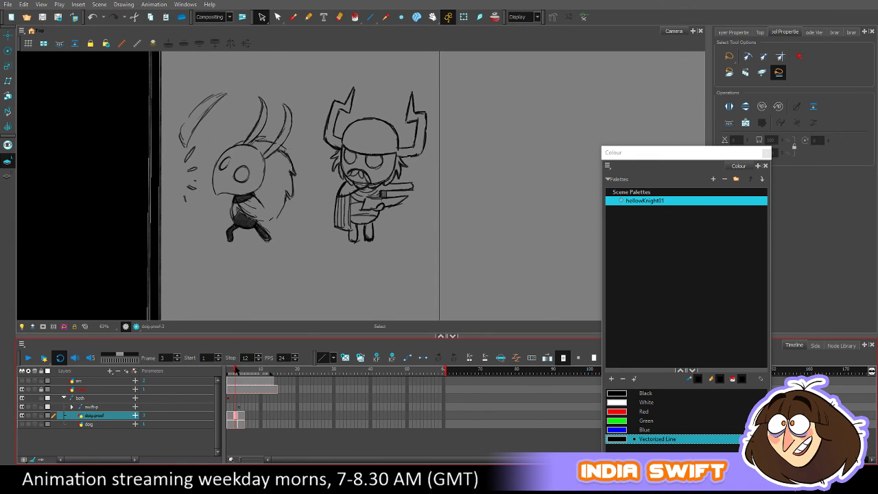
- Switch to the Brush tool and scrub through frames 2 to 4 to review the head and horn motion
click(293, 16)
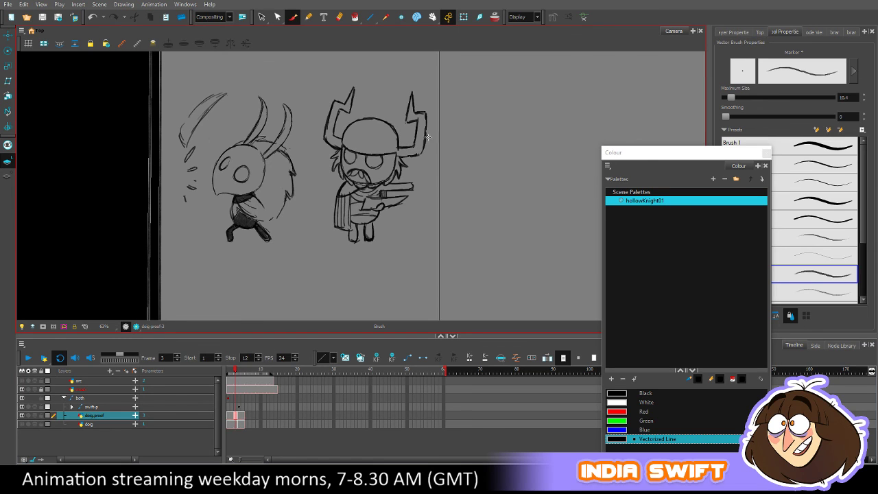
click(232, 372)
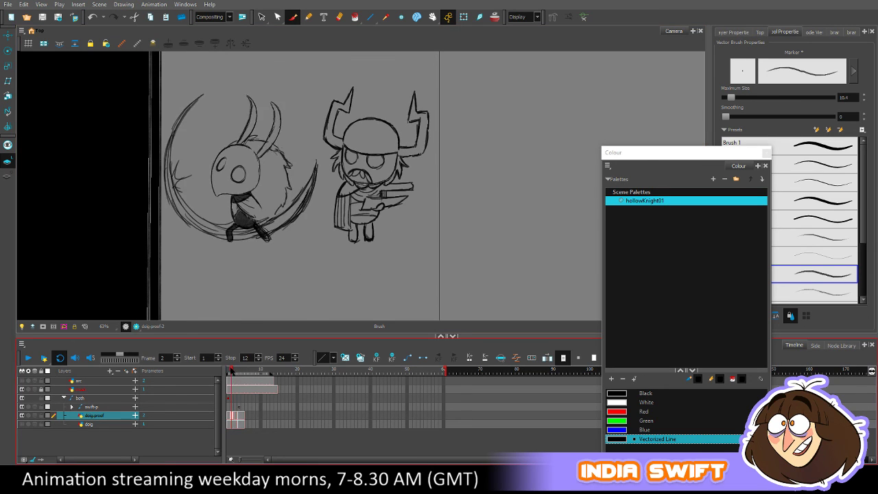
drag(231, 371, 232, 370)
drag(233, 372, 235, 371)
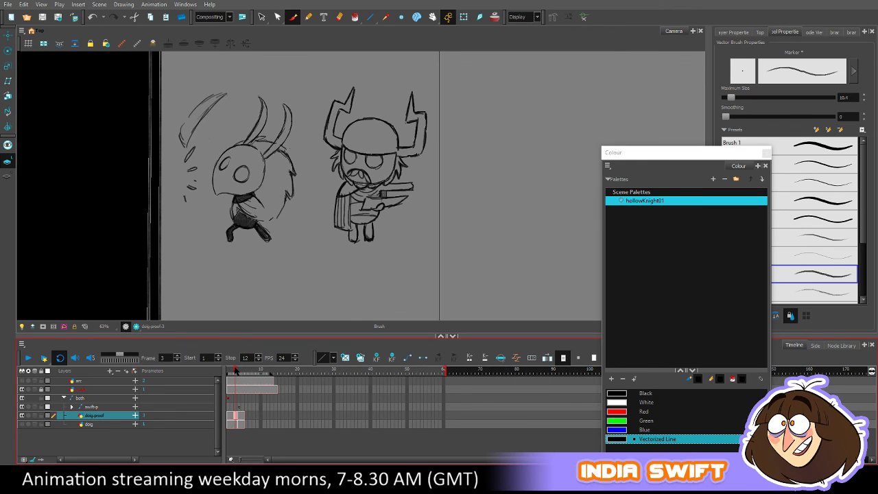
drag(234, 371, 238, 371)
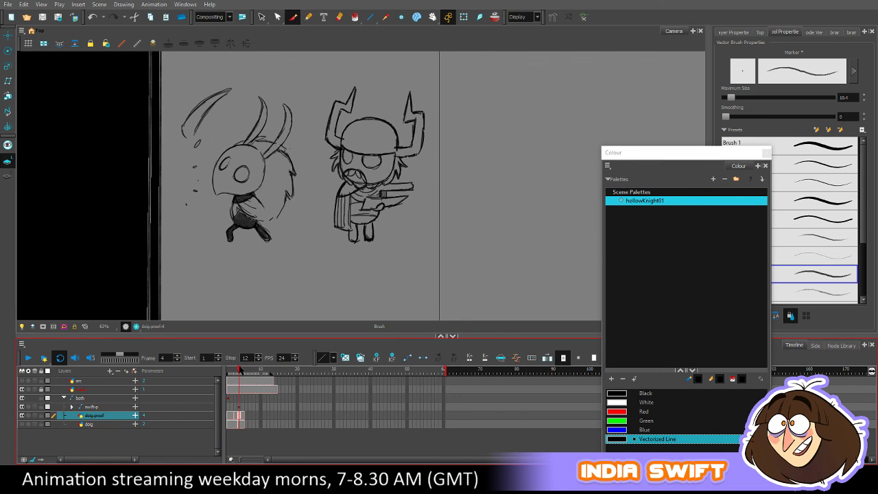